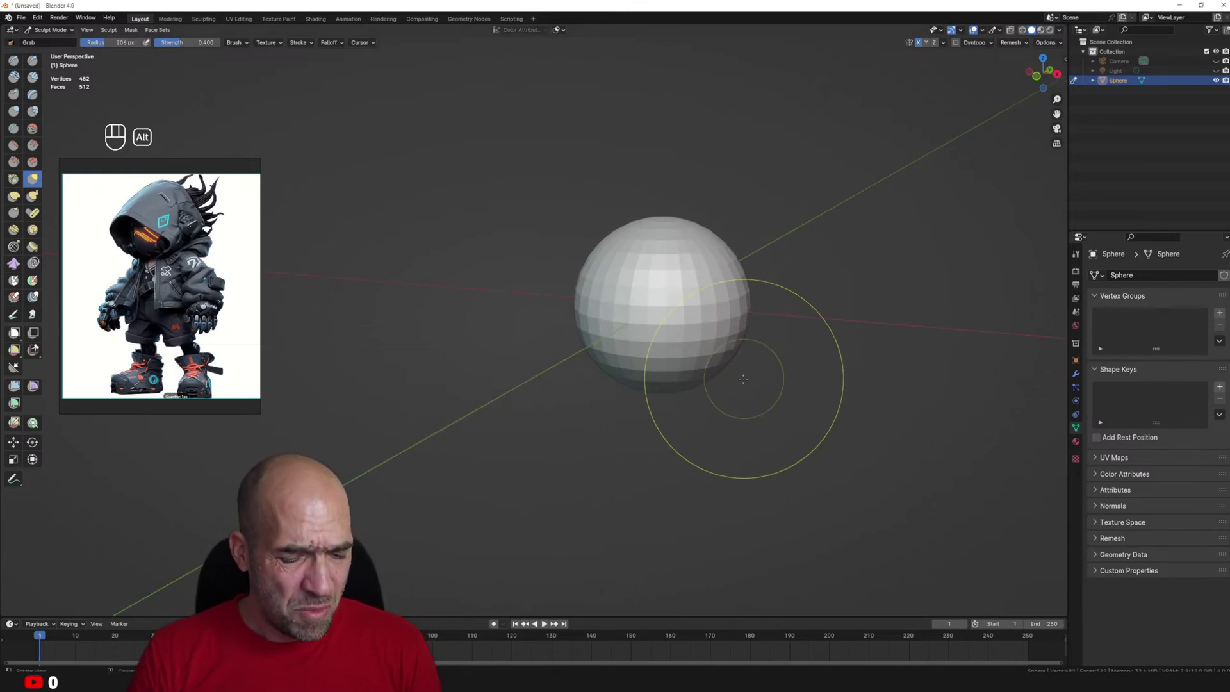
Push in the eye area and pull out the lower face of the sphere with the Grab brush to form a head profile.
{"action": "middle_click_drag", "start_coordinate": [733, 384], "coordinate": [616, 352]}
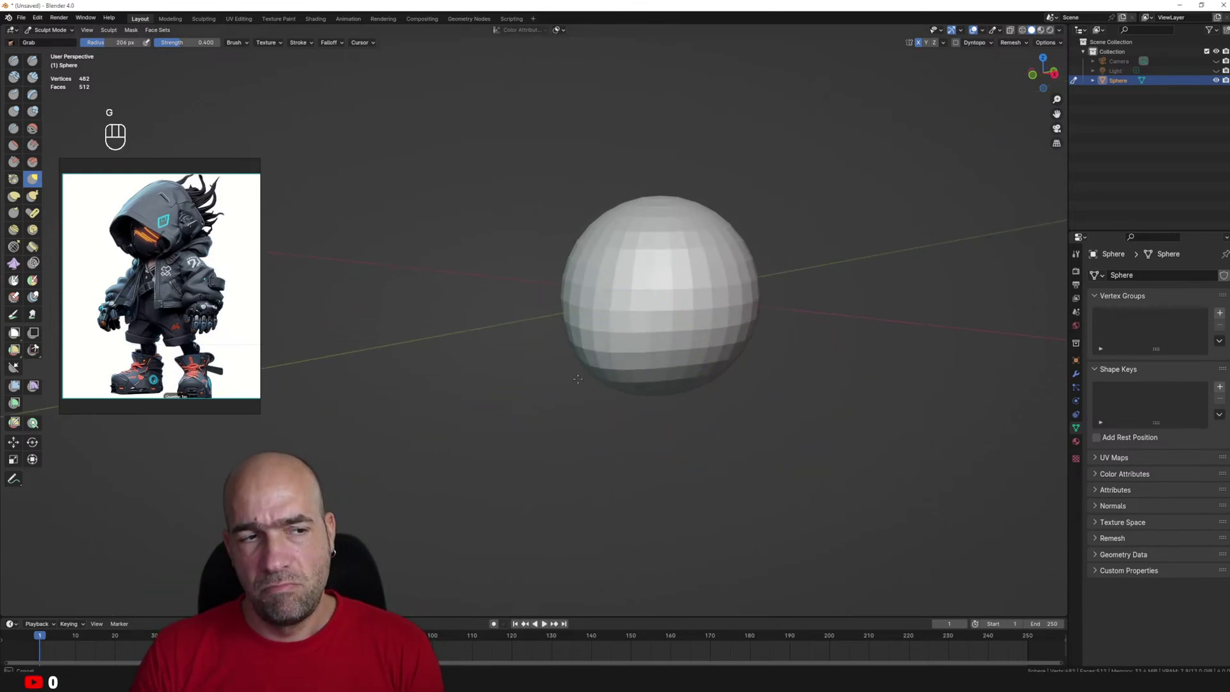
{"action": "mouse_move", "coordinate": [674, 388]}
{"action": "middle_mouse_down"}
{"action": "mouse_move", "coordinate": [686, 379]}
{"action": "mouse_move", "coordinate": [679, 365]}
{"action": "mouse_move", "coordinate": [637, 350]}
{"action": "mouse_move", "coordinate": [615, 300]}
{"action": "middle_mouse_up"}
{"action": "scroll", "coordinate": [606, 288], "scroll_direction": "up", "scroll_amount": 2}
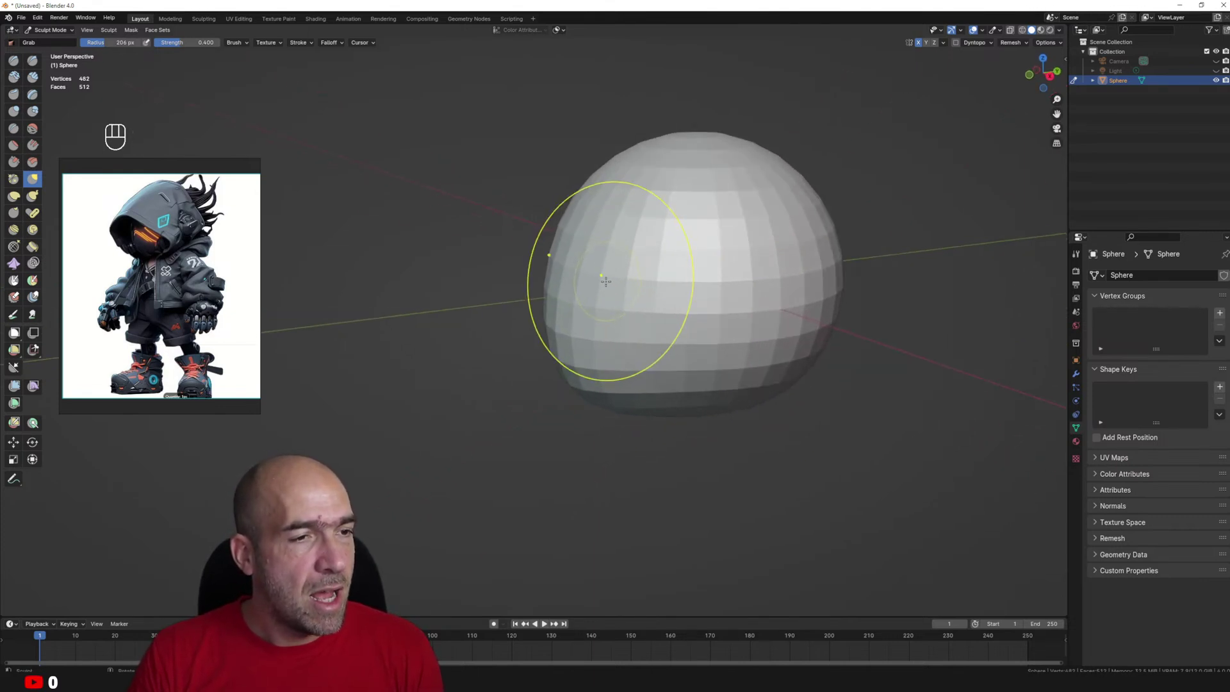
{"action": "left_click_drag", "start_coordinate": [586, 283], "coordinate": [613, 293]}
{"action": "middle_click_drag", "start_coordinate": [602, 306], "coordinate": [634, 295]}
{"action": "left_click_drag", "start_coordinate": [620, 301], "coordinate": [631, 304]}
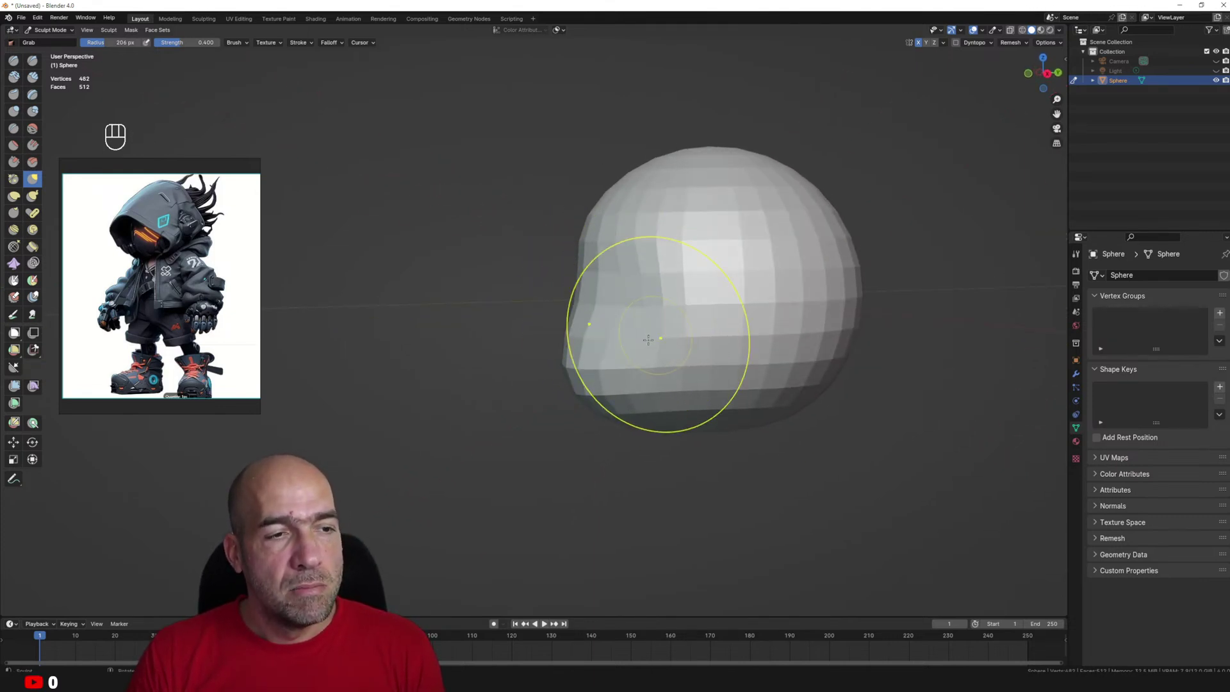
{"action": "middle_click_drag", "start_coordinate": [652, 381], "coordinate": [644, 349]}
{"action": "left_click_drag", "start_coordinate": [580, 372], "coordinate": [586, 355]}
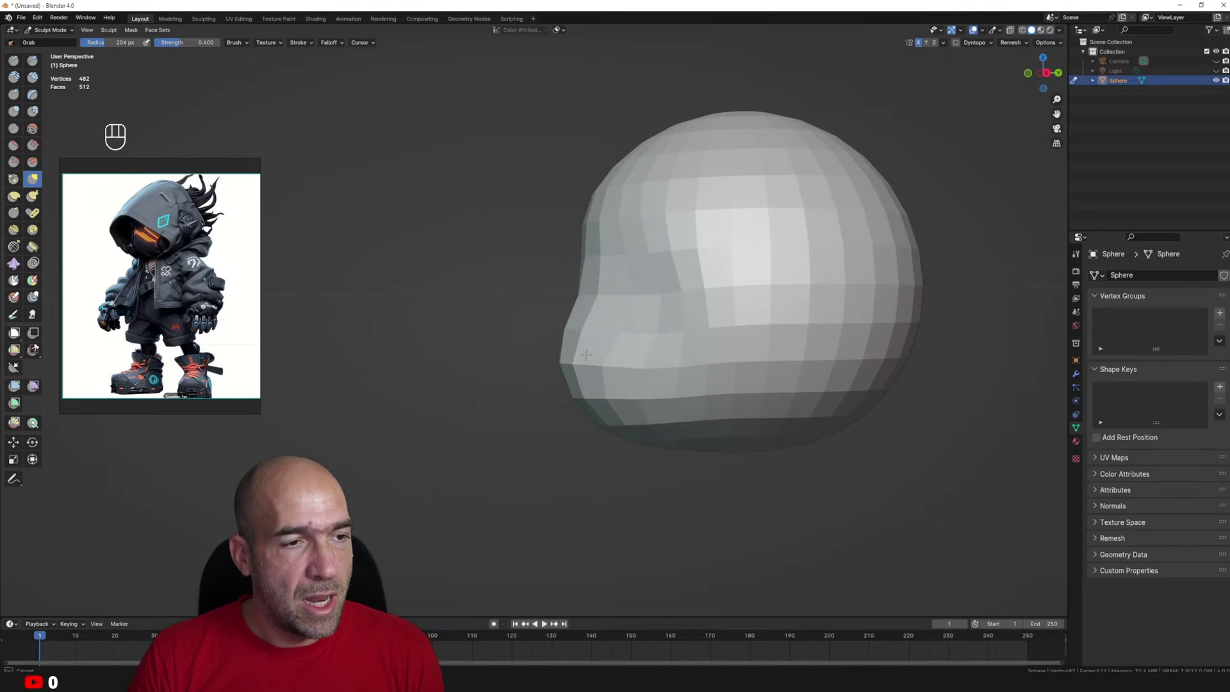
Refine the jaw and back of the head with the Grab brush, and voxel-remesh the head.
{"action": "middle_click_drag", "start_coordinate": [585, 397], "coordinate": [571, 360]}
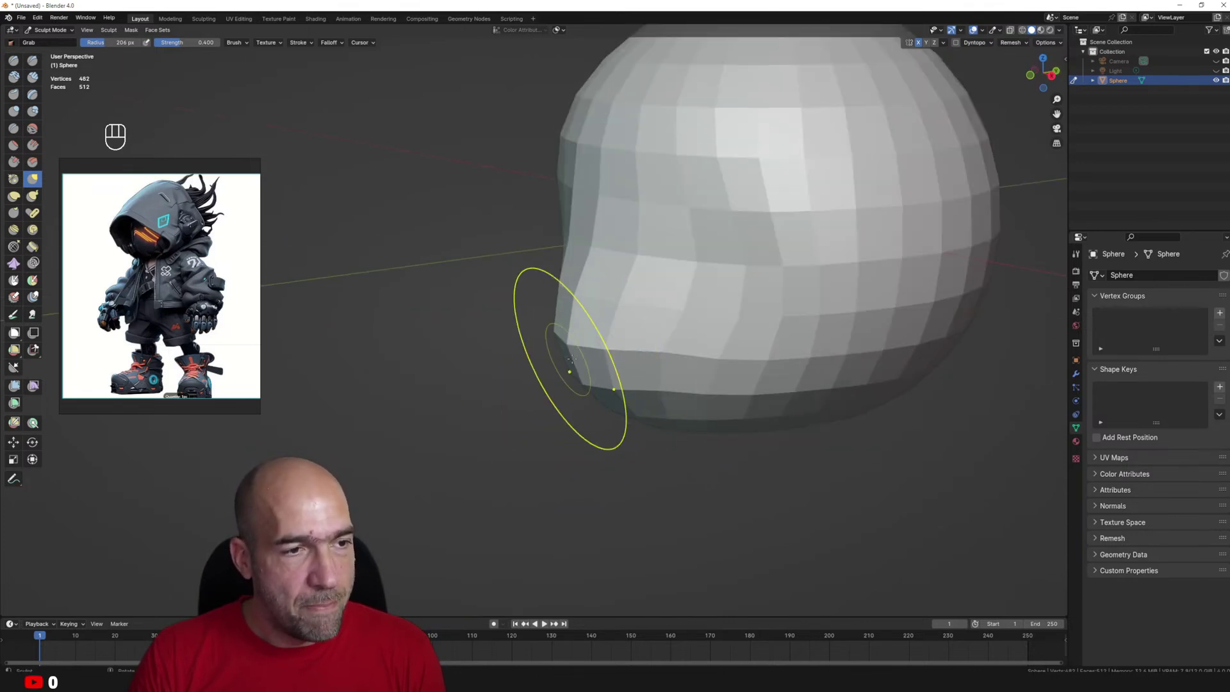
{"action": "middle_click_drag", "start_coordinate": [686, 421], "coordinate": [686, 471], "text": "ctrl"}
{"action": "mouse_move", "coordinate": [750, 376]}
{"action": "middle_mouse_down"}
{"action": "mouse_move", "coordinate": [735, 392]}
{"action": "mouse_move", "coordinate": [741, 413]}
{"action": "mouse_move", "coordinate": [765, 367]}
{"action": "middle_mouse_up"}
{"action": "mouse_move", "coordinate": [831, 308]}
{"action": "middle_mouse_down", "text": "ctrl"}
{"action": "mouse_move", "coordinate": [884, 335]}
{"action": "mouse_move", "coordinate": [870, 308]}
{"action": "mouse_move", "coordinate": [898, 320]}
{"action": "middle_mouse_up", "text": "ctrl"}
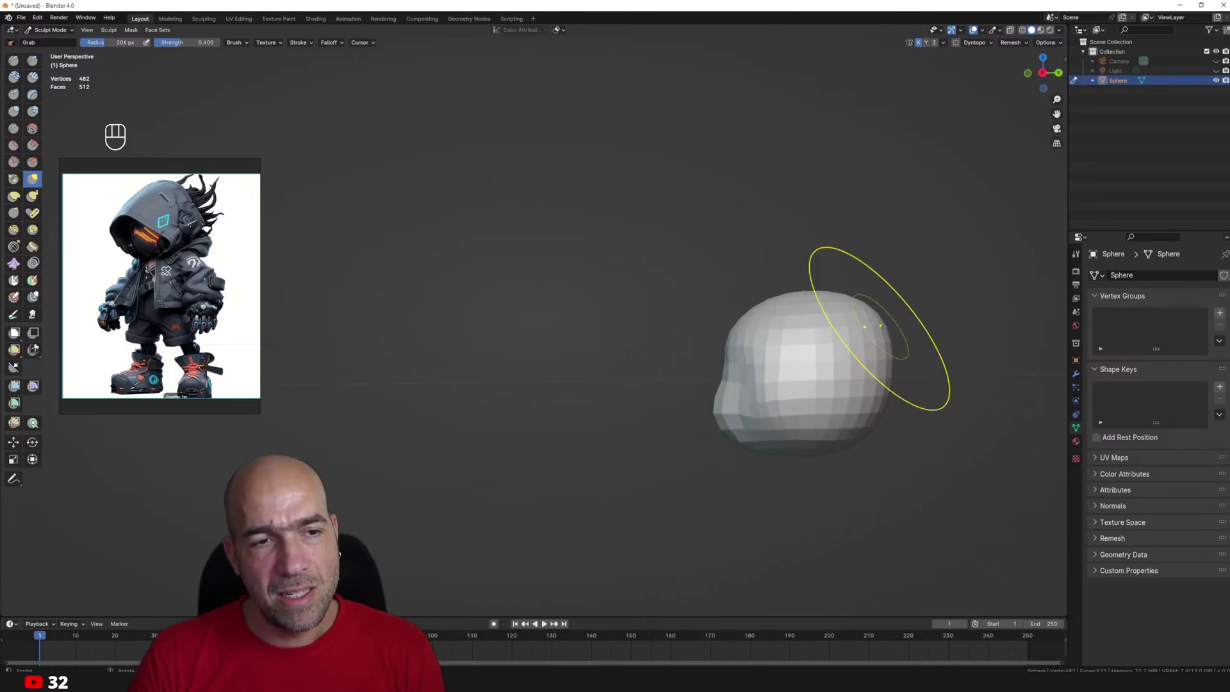
{"action": "mouse_move", "coordinate": [799, 447]}
{"action": "middle_mouse_down"}
{"action": "mouse_move", "coordinate": [799, 462]}
{"action": "mouse_move", "coordinate": [755, 455]}
{"action": "mouse_move", "coordinate": [754, 387]}
{"action": "middle_mouse_up"}
{"action": "mouse_move", "coordinate": [692, 387]}
{"action": "middle_mouse_down", "text": "alt"}
{"action": "mouse_move", "coordinate": [766, 387]}
{"action": "mouse_move", "coordinate": [818, 362]}
{"action": "mouse_move", "coordinate": [824, 348]}
{"action": "mouse_move", "coordinate": [794, 346]}
{"action": "mouse_move", "coordinate": [817, 320]}
{"action": "mouse_move", "coordinate": [743, 376]}
{"action": "mouse_move", "coordinate": [750, 388]}
{"action": "mouse_move", "coordinate": [724, 393]}
{"action": "mouse_move", "coordinate": [659, 340]}
{"action": "mouse_move", "coordinate": [656, 390]}
{"action": "mouse_move", "coordinate": [569, 403]}
{"action": "mouse_move", "coordinate": [544, 359]}
{"action": "mouse_move", "coordinate": [592, 313]}
{"action": "middle_mouse_up", "text": "alt"}
{"action": "left_click_drag", "start_coordinate": [605, 265], "coordinate": [666, 301], "text": "ctrl+alt"}
{"action": "left_click_drag", "start_coordinate": [666, 301], "coordinate": [680, 327], "text": "alt+shift"}
{"action": "key", "text": "ctrl+r"}
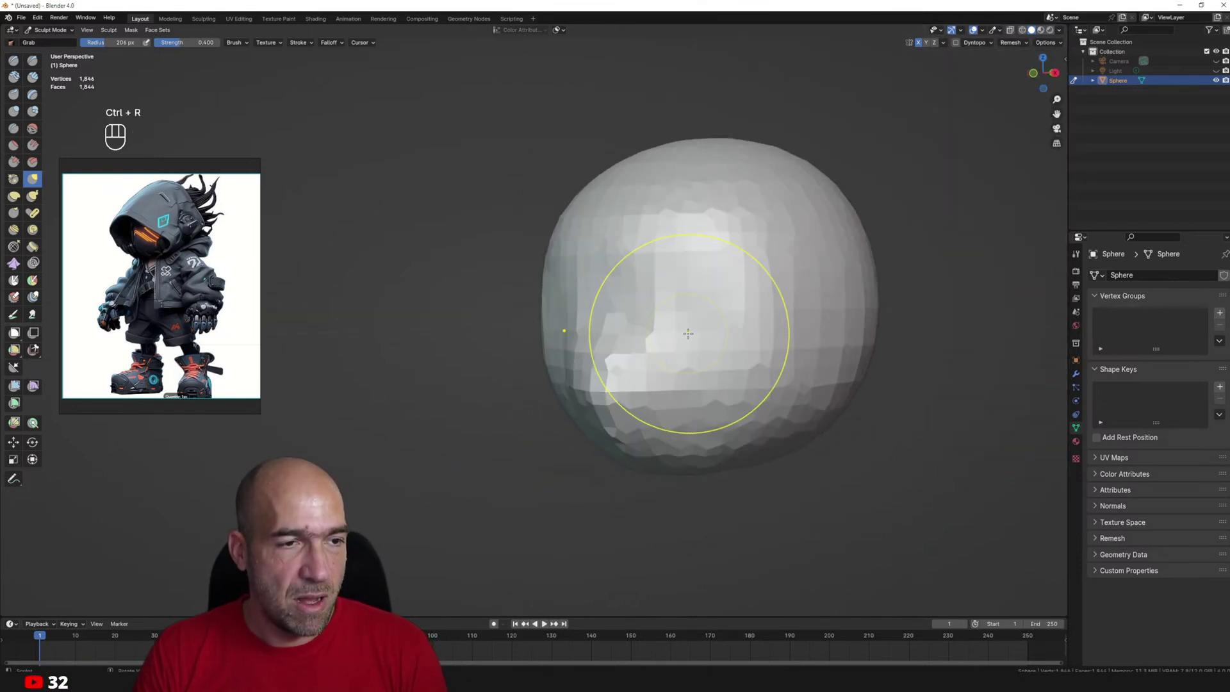
Carve the brow and eye area with the Draw Sharp brush, and flatten the face planes with the Scrape brush.
{"action": "middle_click_drag", "start_coordinate": [687, 333], "coordinate": [706, 337], "text": "shift"}
{"action": "middle_click_drag", "start_coordinate": [705, 337], "coordinate": [724, 327], "text": "ctrl"}
{"action": "key", "text": "1"}
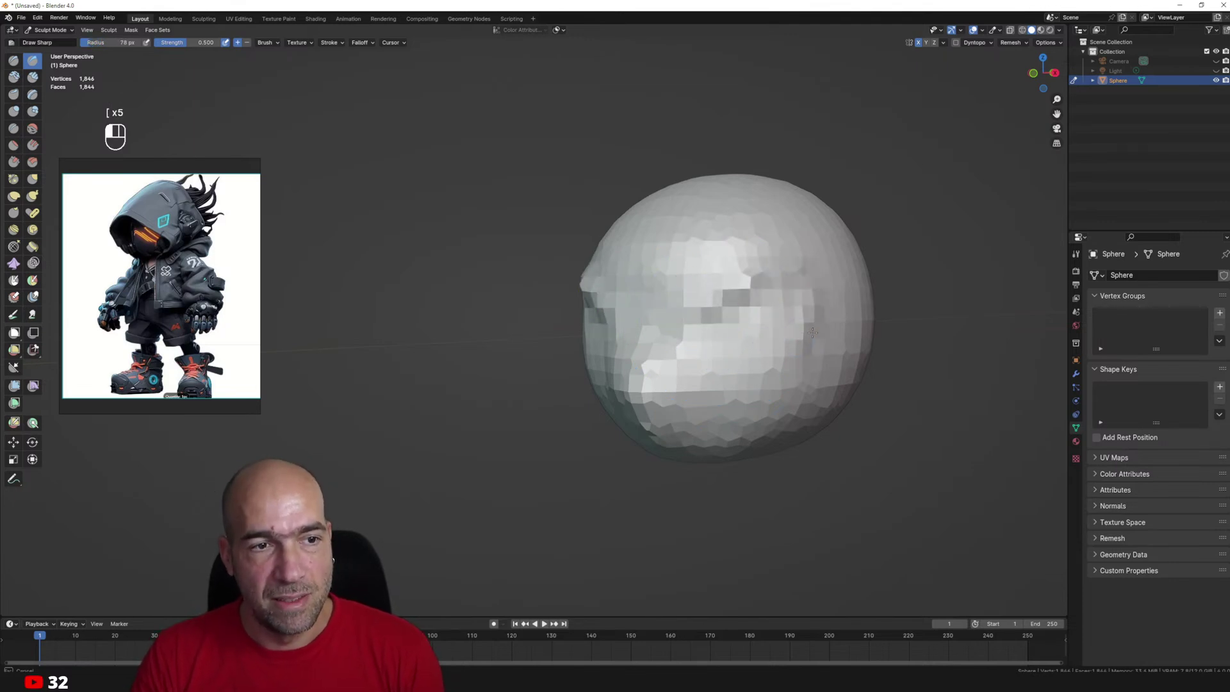
{"action": "scroll", "coordinate": [679, 431], "scroll_direction": "down", "scroll_amount": 2}
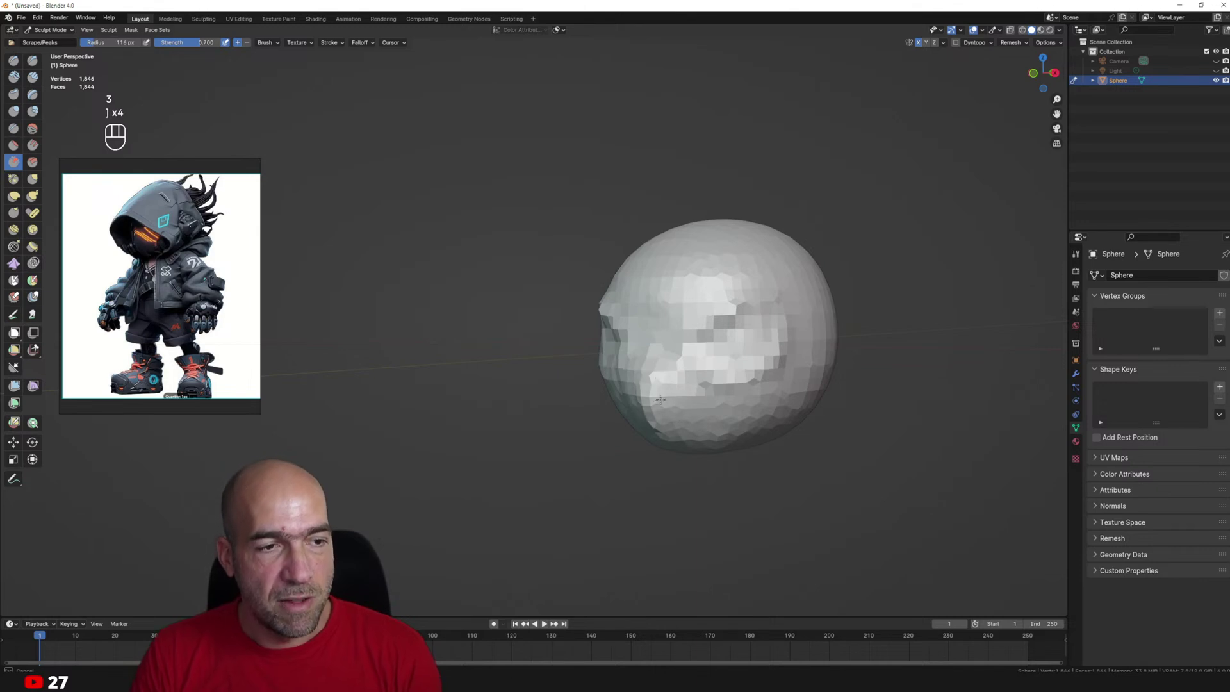
{"action": "scroll", "coordinate": [703, 416], "scroll_direction": "up", "scroll_amount": 2}
Carve the creases beneath the eyes and along the cheeks with the Draw Sharp brush at 0.500 strength.
{"action": "key", "text": "1"}
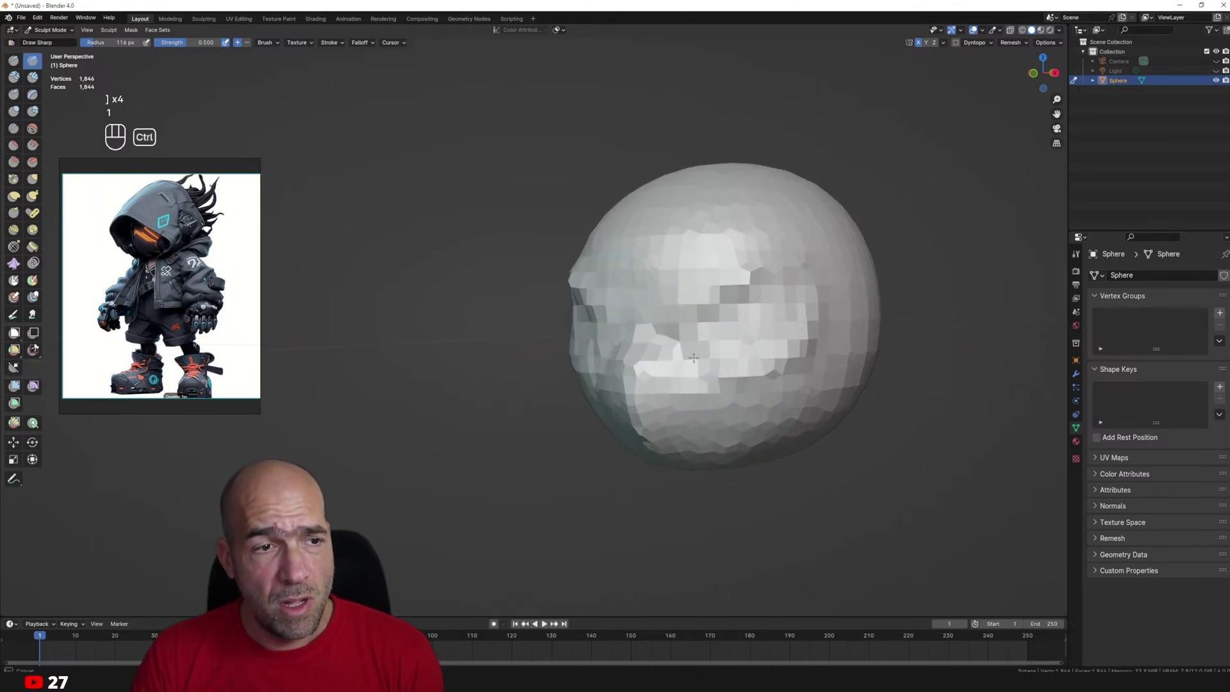
{"action": "left_click_drag", "start_coordinate": [732, 433], "coordinate": [750, 448], "text": "alt"}
{"action": "left_click_drag", "start_coordinate": [749, 448], "coordinate": [753, 408], "text": "ctrl+alt"}
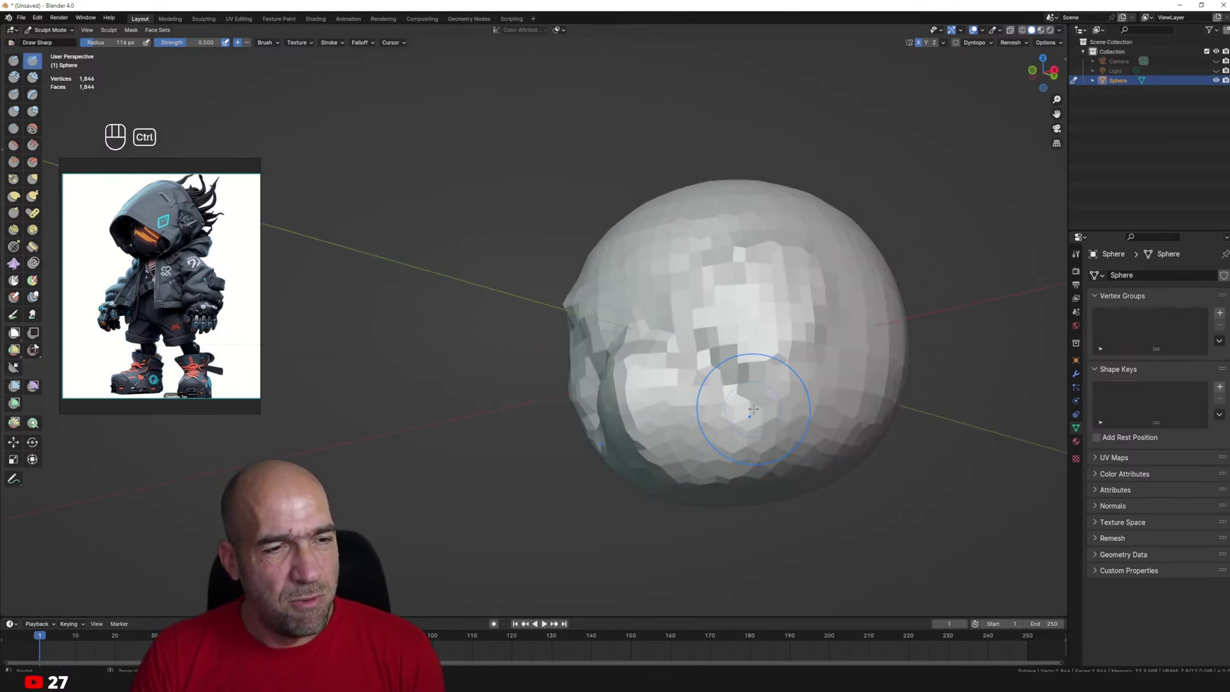
{"action": "mouse_move", "coordinate": [705, 465]}
{"action": "middle_mouse_down", "text": "ctrl"}
{"action": "mouse_move", "coordinate": [632, 426]}
{"action": "mouse_move", "coordinate": [632, 365]}
{"action": "middle_mouse_up", "text": "ctrl"}
Pull the nose area into shape with the Grab brush and tighten its ridge with the Pinch brush.
{"action": "key", "text": "g"}
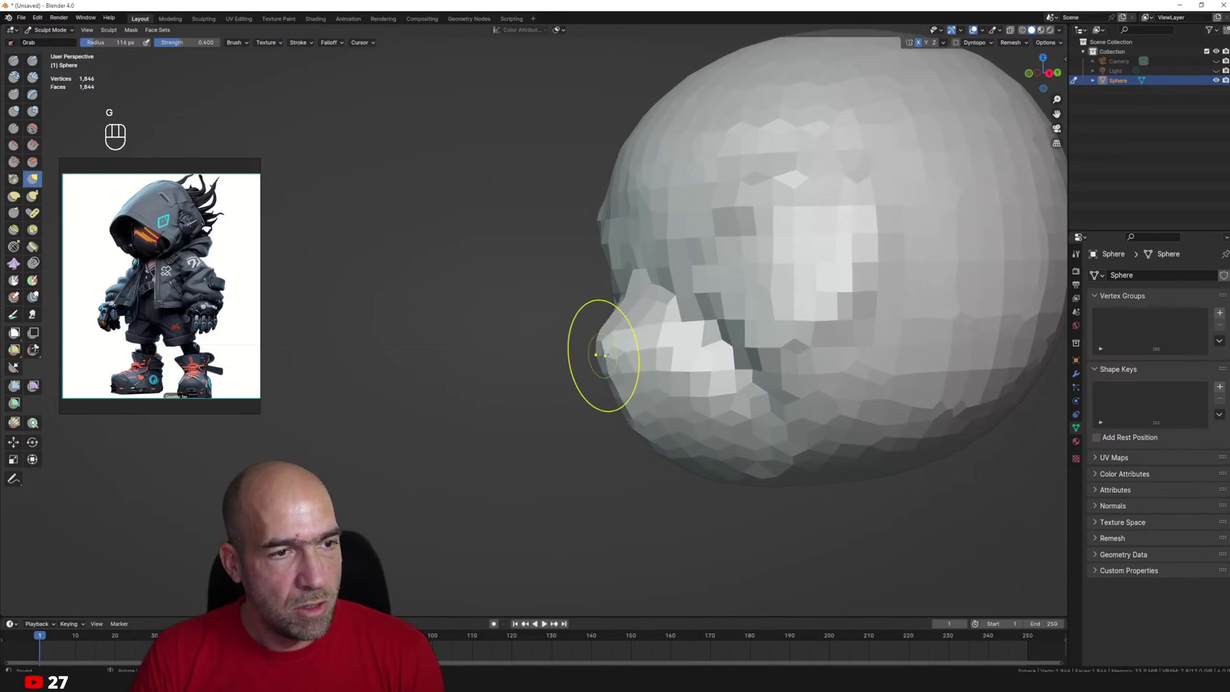
{"action": "left_click_drag", "start_coordinate": [621, 336], "coordinate": [679, 334], "text": "alt"}
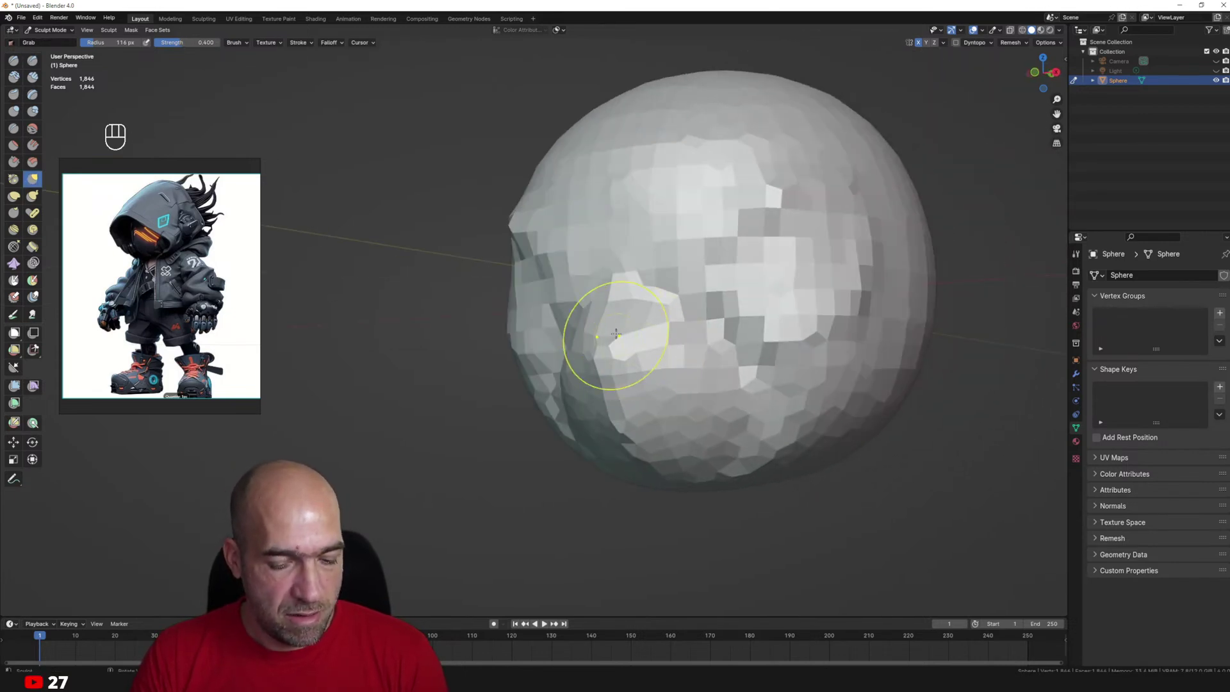
{"action": "key", "text": "p"}
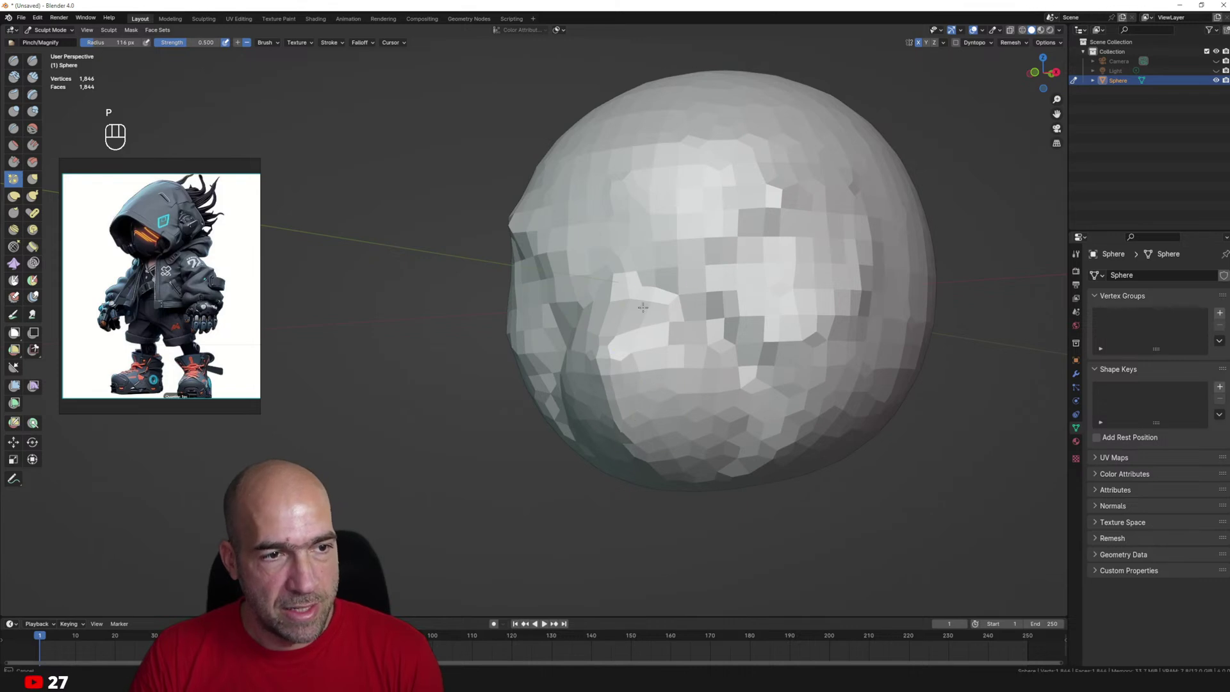
{"action": "mouse_move", "coordinate": [677, 307]}
{"action": "middle_mouse_down", "text": "shift"}
{"action": "mouse_move", "coordinate": [651, 339]}
{"action": "mouse_move", "coordinate": [660, 328]}
{"action": "middle_mouse_up", "text": "shift"}
Define the brow ridge and outline the eye sockets with the Draw Sharp brush at 0.500 strength.
{"action": "key", "text": "1"}
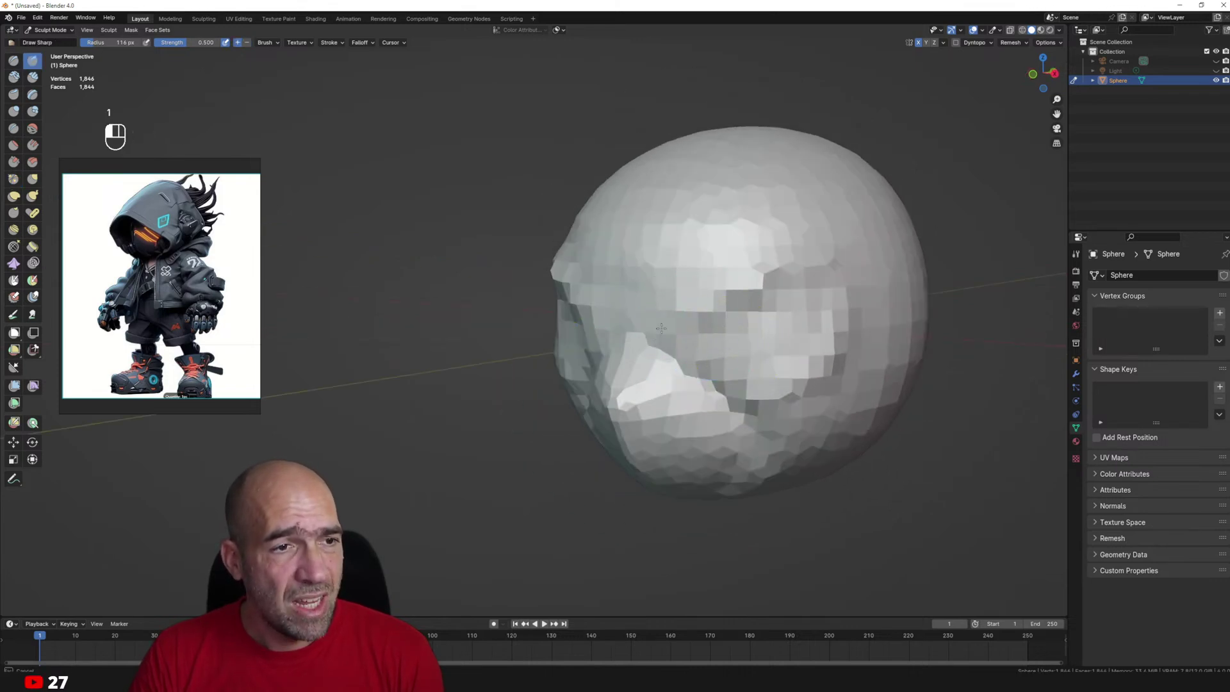
{"action": "mouse_move", "coordinate": [737, 275]}
{"action": "left_mouse_down"}
{"action": "mouse_move", "coordinate": [771, 261]}
{"action": "mouse_move", "coordinate": [831, 282]}
{"action": "mouse_move", "coordinate": [769, 384]}
{"action": "left_mouse_up"}
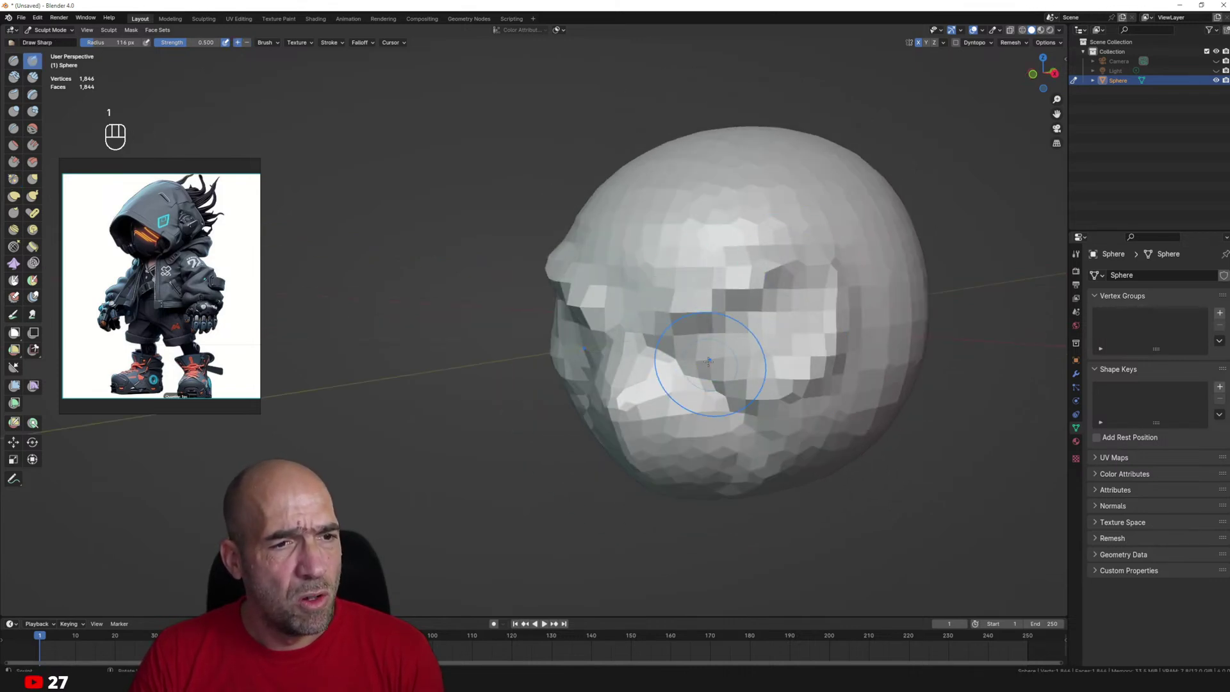
{"action": "middle_click_drag", "start_coordinate": [783, 358], "coordinate": [767, 408], "text": "ctrl"}
Reduce the voxel size, remesh the head at higher density, and smooth the rough facets on the face.
{"action": "key", "text": "r"}
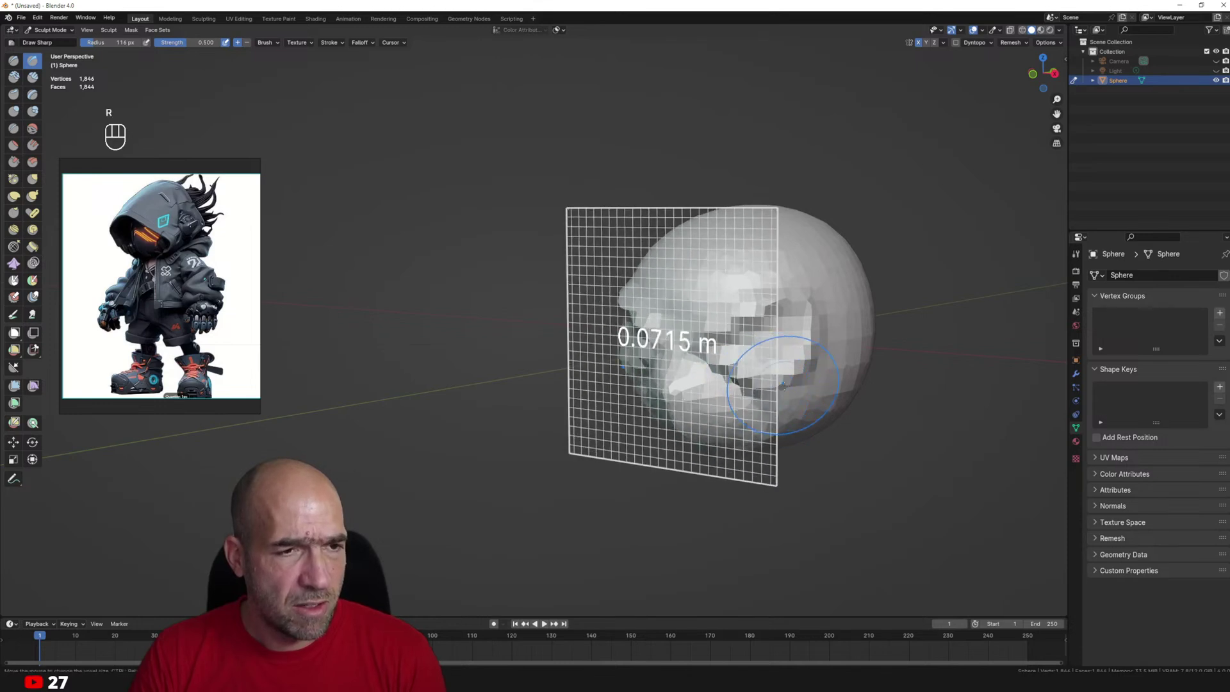
{"action": "left_click", "coordinate": [766, 369], "text": "shift"}
{"action": "key", "text": "ctrl+r"}
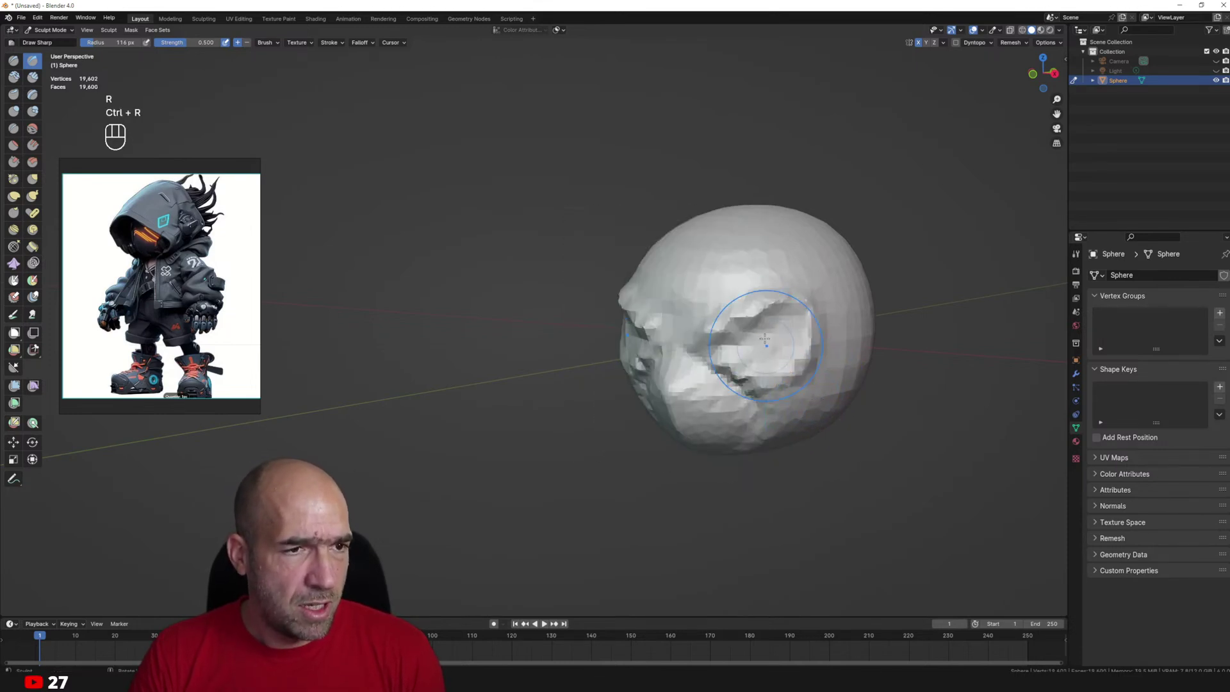
{"action": "left_click_drag", "start_coordinate": [766, 369], "coordinate": [818, 341], "text": "shift"}
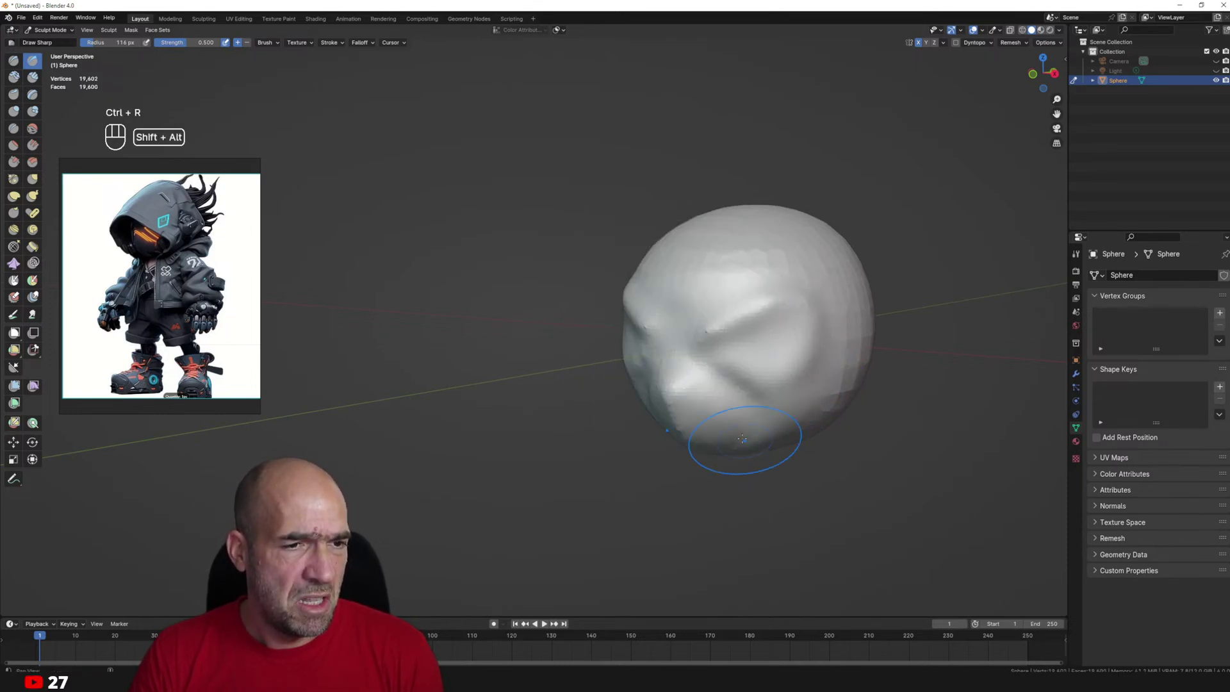
Sharpen the central ridge of the nose with the Pinch brush, reducing the brush radius to 74 px.
{"action": "middle_click_drag", "start_coordinate": [742, 438], "coordinate": [714, 369], "text": "ctrl"}
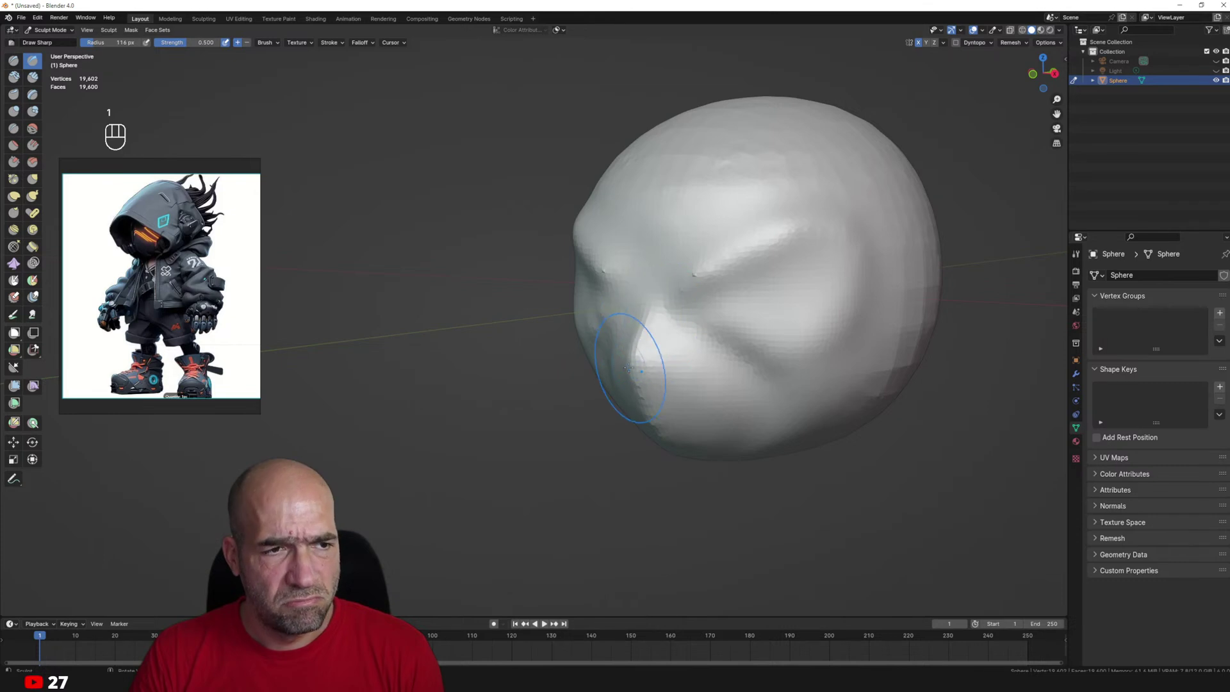
{"action": "key", "text": "p"}
{"action": "key", "text": "bracketleft"}
{"action": "key", "text": "bracketleft"}
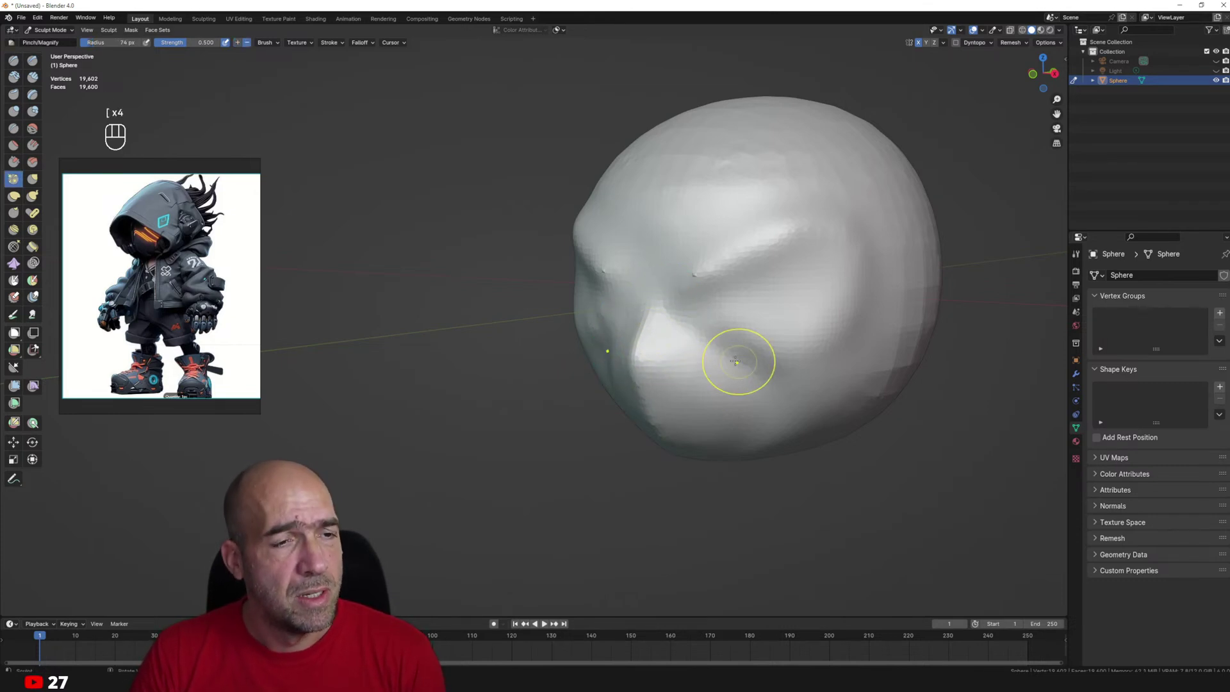
Build raised eyelid rims around the eyes with the Clay Strips brush at a 74 px radius.
{"action": "key", "text": "2"}
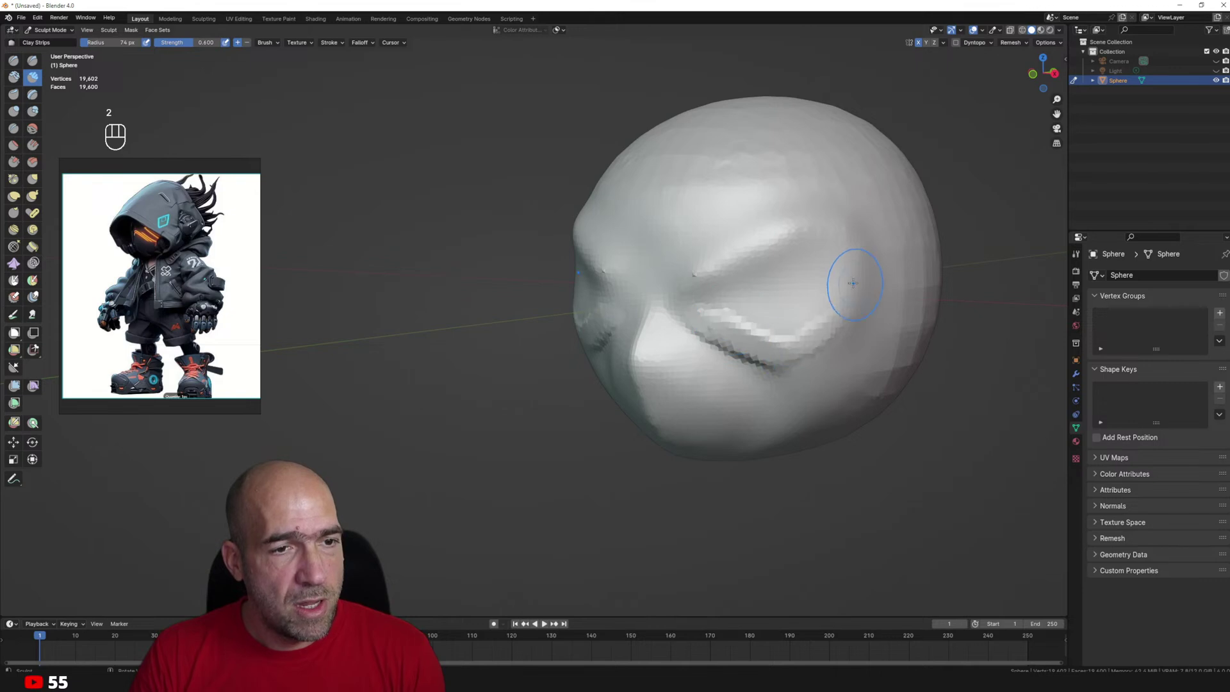
{"action": "left_click_drag", "start_coordinate": [852, 283], "coordinate": [832, 290]}
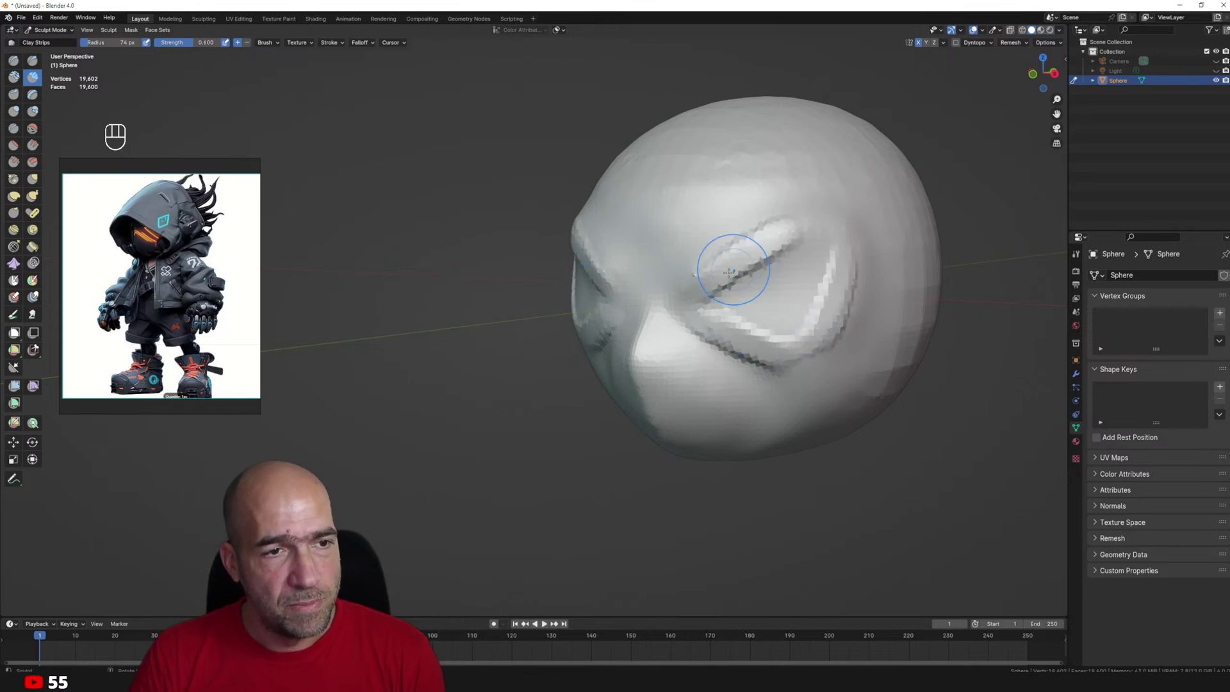
{"action": "left_click_drag", "start_coordinate": [735, 267], "coordinate": [811, 235]}
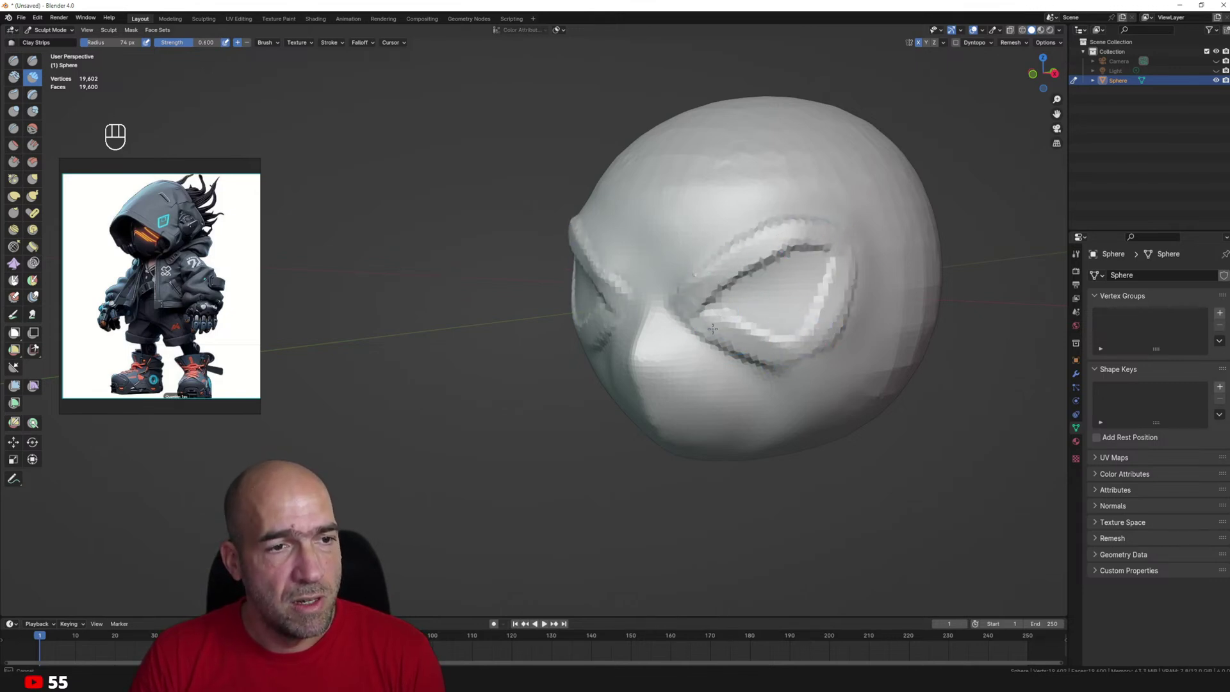
Raise the eyeball forms inside the eyelid rims with the inverted Draw Sharp brush.
{"action": "scroll", "coordinate": [777, 321], "scroll_direction": "up", "scroll_amount": 2}
{"action": "key", "text": "1"}
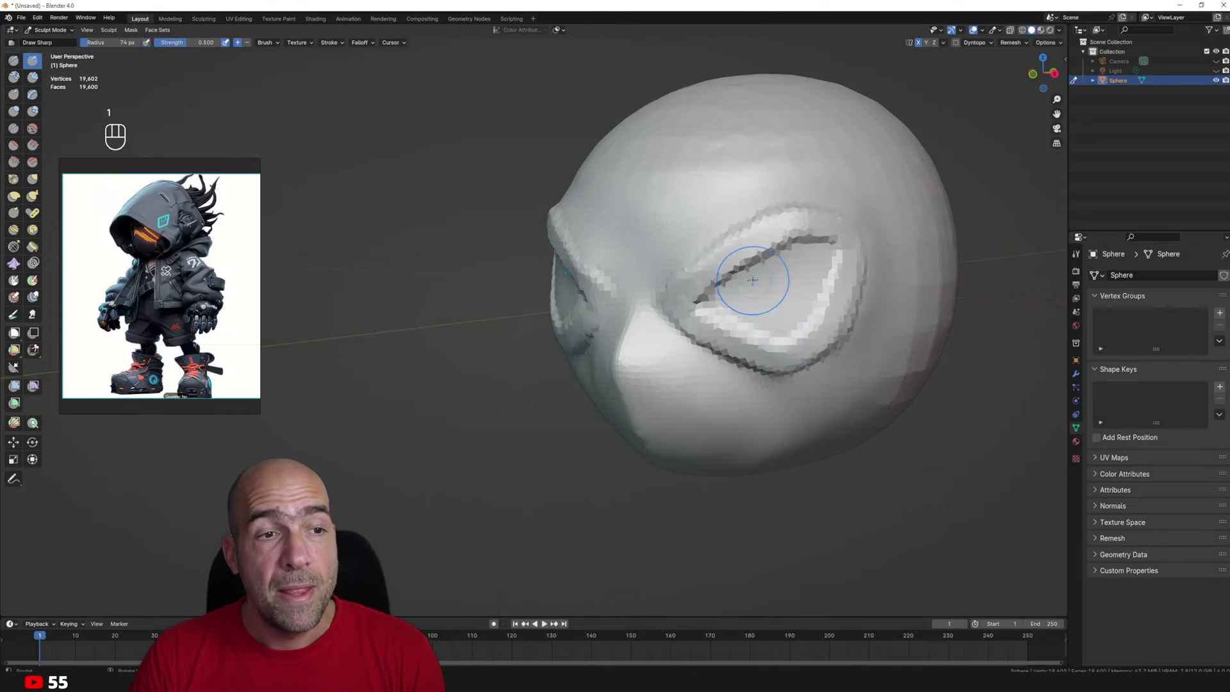
{"action": "mouse_move", "coordinate": [787, 255]}
{"action": "left_mouse_down", "text": "ctrl"}
{"action": "mouse_move", "coordinate": [733, 288]}
{"action": "mouse_move", "coordinate": [787, 325]}
{"action": "left_mouse_up", "text": "ctrl"}
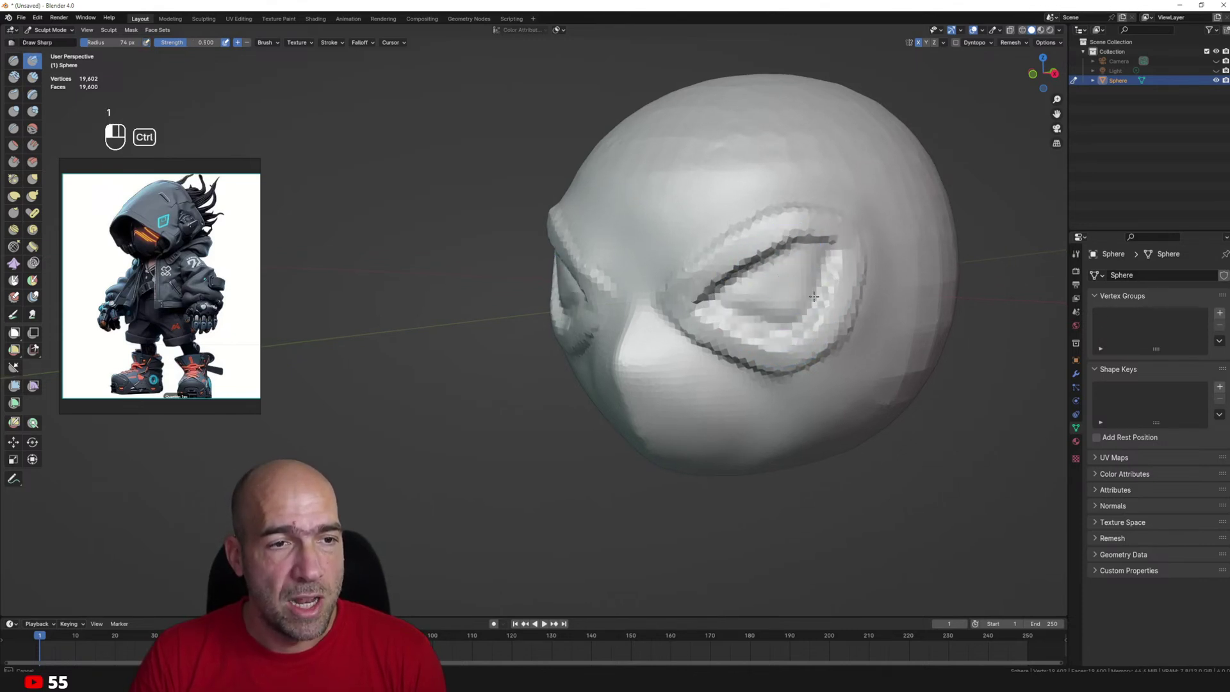
Smooth the sides and back of the skull and adjust the head's shape with the Grab brush.
{"action": "scroll", "coordinate": [787, 320], "scroll_direction": "down", "scroll_amount": 2}
{"action": "key", "text": "g"}
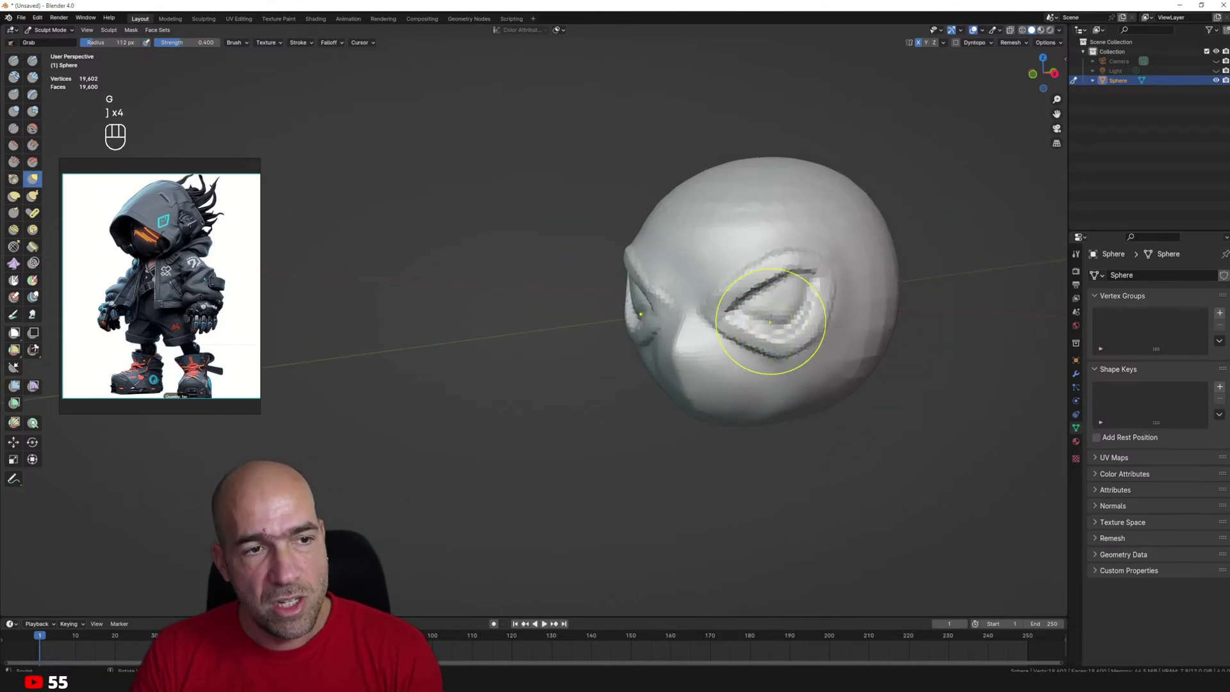
{"action": "middle_click_drag", "start_coordinate": [770, 319], "coordinate": [743, 247]}
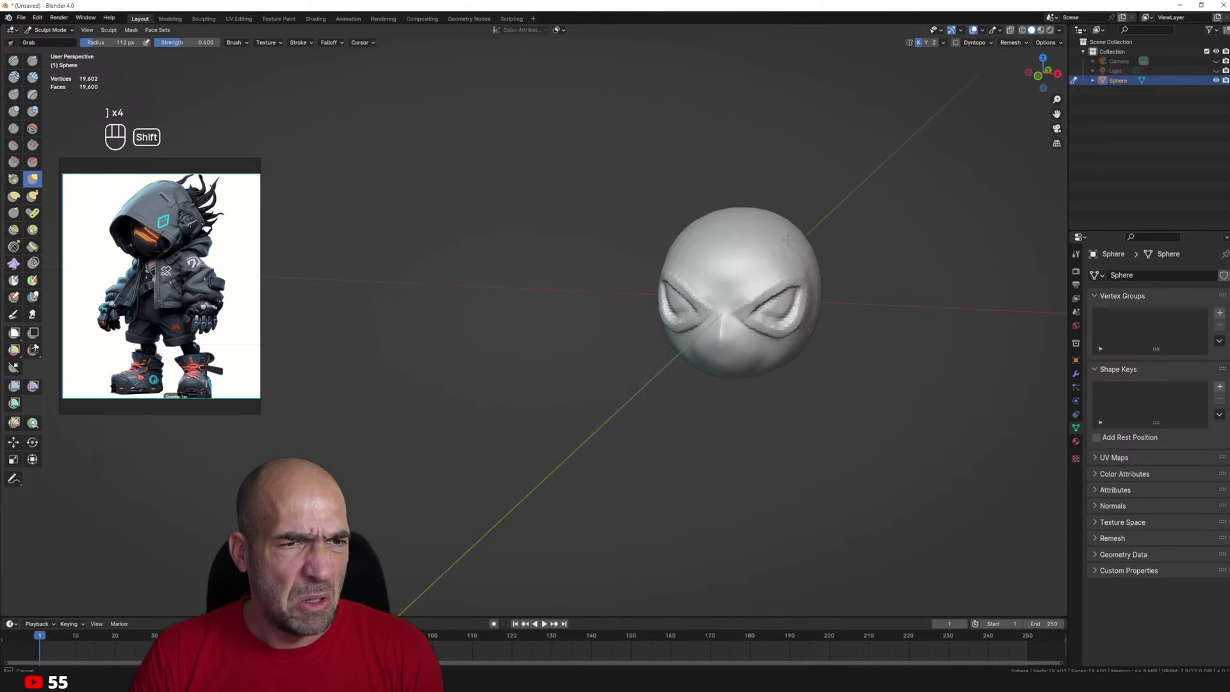
{"action": "middle_click_drag", "start_coordinate": [876, 305], "coordinate": [818, 339], "text": "alt"}
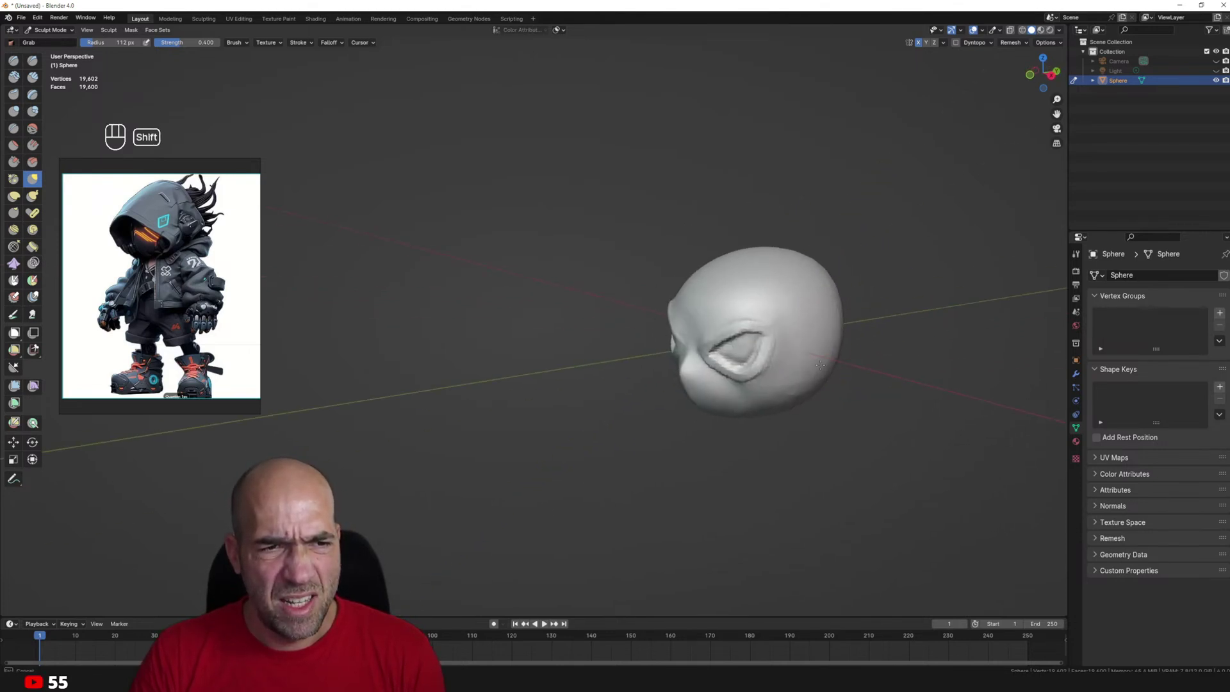
{"action": "middle_click_drag", "start_coordinate": [793, 426], "coordinate": [807, 380], "text": "shift"}
{"action": "middle_click_drag", "start_coordinate": [782, 385], "coordinate": [778, 321], "text": "ctrl"}
{"action": "mouse_move", "coordinate": [715, 331]}
{"action": "middle_mouse_down", "text": "shift"}
{"action": "mouse_move", "coordinate": [717, 360]}
{"action": "mouse_move", "coordinate": [755, 417]}
{"action": "mouse_move", "coordinate": [769, 389]}
{"action": "middle_mouse_up", "text": "shift"}
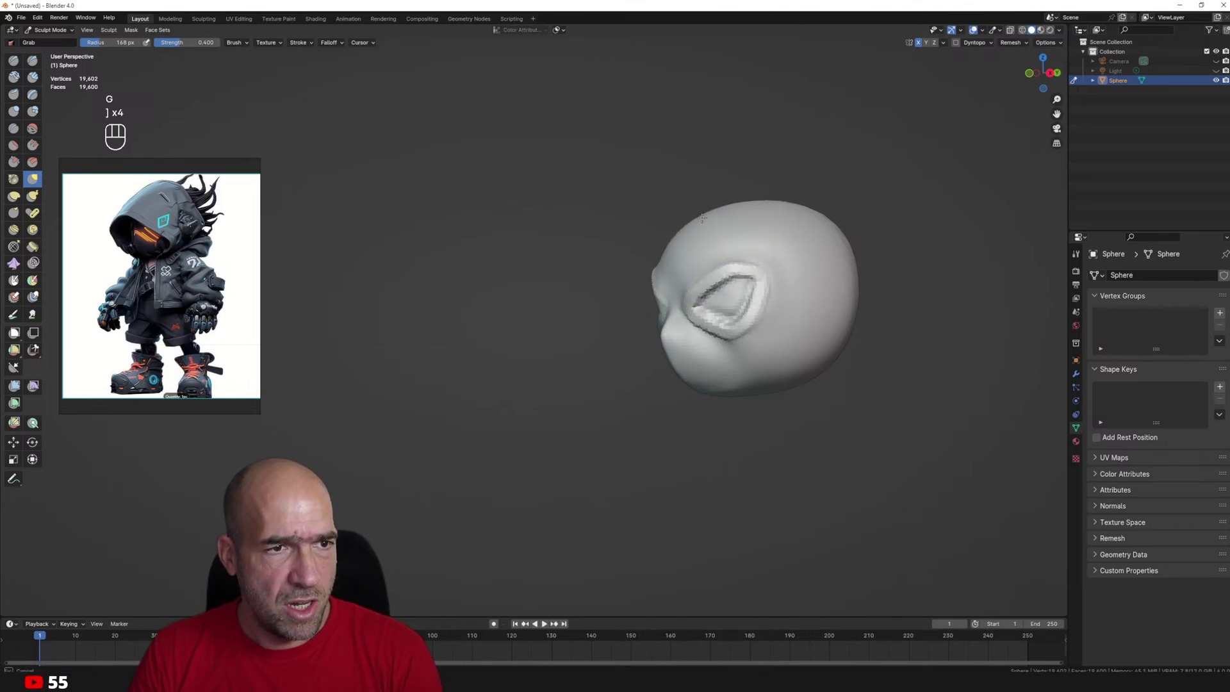
Reshape the crown and the sides of the face around the eyes with the Grab brush at a 148 px radius.
{"action": "middle_click_drag", "start_coordinate": [738, 213], "coordinate": [753, 225]}
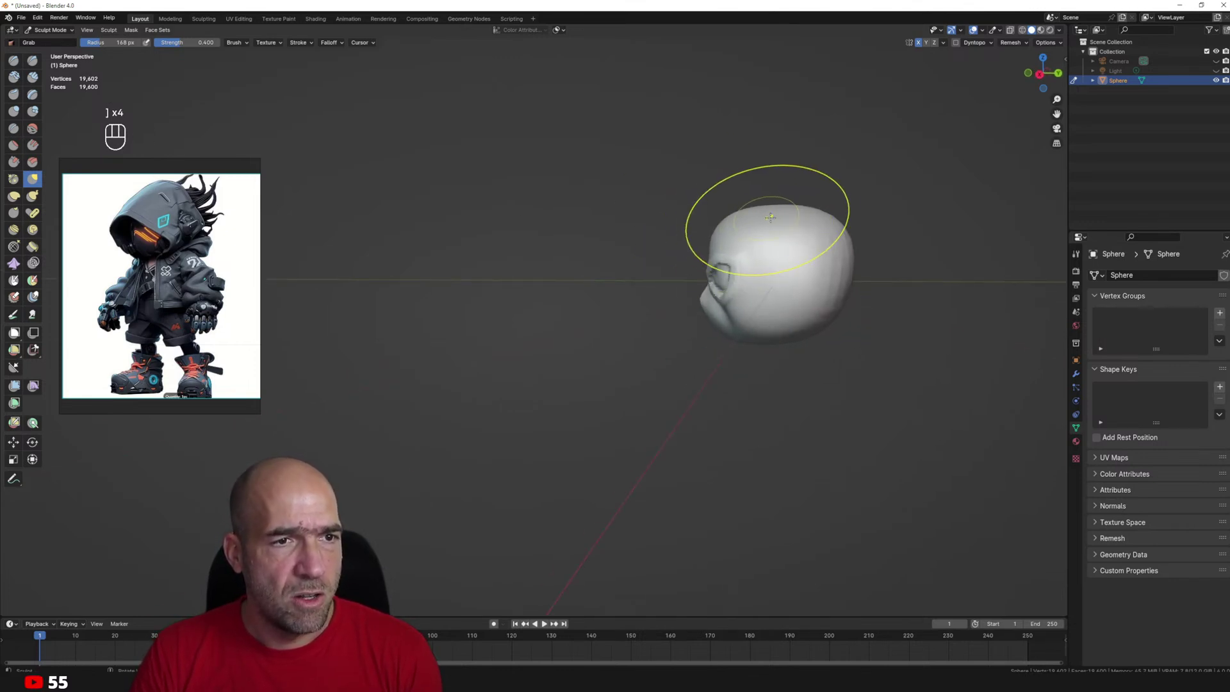
{"action": "middle_click_drag", "start_coordinate": [822, 261], "coordinate": [794, 287], "text": "shift"}
{"action": "mouse_move", "coordinate": [768, 285]}
{"action": "middle_mouse_down"}
{"action": "mouse_move", "coordinate": [810, 285]}
{"action": "mouse_move", "coordinate": [810, 243]}
{"action": "mouse_move", "coordinate": [807, 265]}
{"action": "mouse_move", "coordinate": [821, 264]}
{"action": "middle_mouse_up"}
{"action": "middle_click_drag", "start_coordinate": [821, 264], "coordinate": [821, 237], "text": "ctrl"}
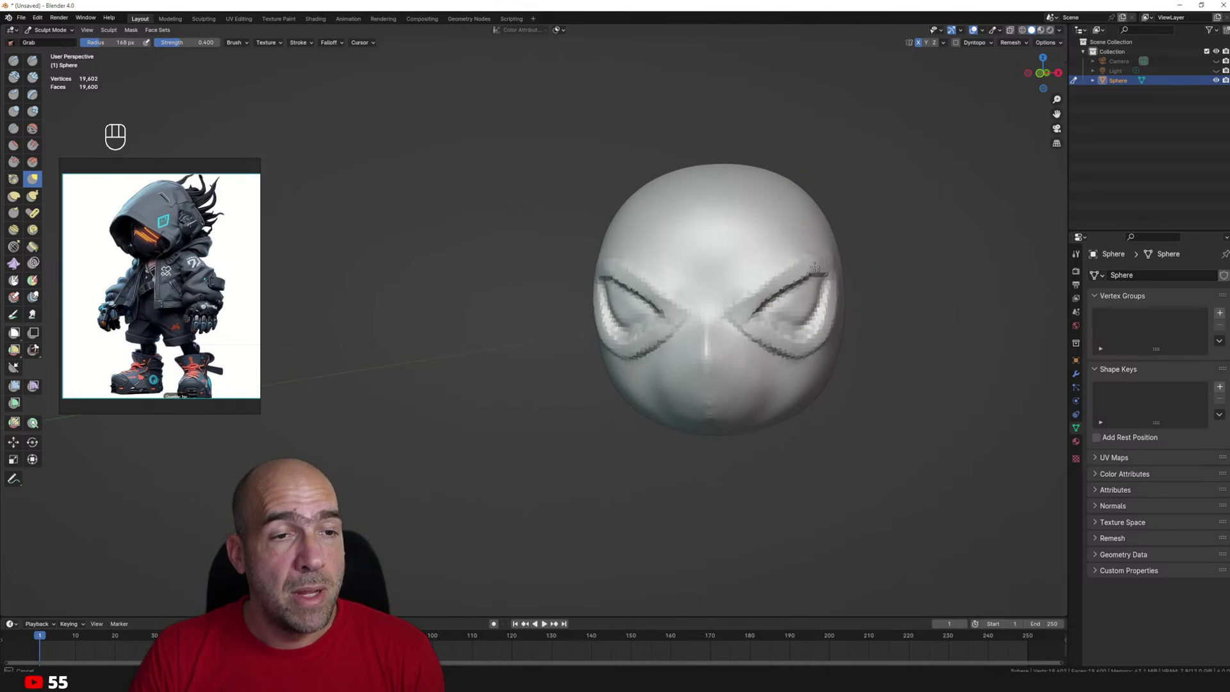
{"action": "mouse_move", "coordinate": [762, 328]}
{"action": "middle_mouse_down", "text": "alt"}
{"action": "mouse_move", "coordinate": [813, 327]}
{"action": "mouse_move", "coordinate": [802, 359]}
{"action": "middle_mouse_up", "text": "alt"}
{"action": "left_click_drag", "start_coordinate": [824, 329], "coordinate": [808, 339]}
{"action": "middle_click_drag", "start_coordinate": [789, 303], "coordinate": [783, 378], "text": "shift"}
{"action": "middle_click_drag", "start_coordinate": [782, 378], "coordinate": [746, 322], "text": "alt"}
Build up the brows above the eyes with the inverted Draw Sharp brush at a 97 px radius.
{"action": "key", "text": "1"}
{"action": "key", "text": "bracketleft"}
{"action": "key", "text": "bracketleft"}
{"action": "key", "text": "bracketleft"}
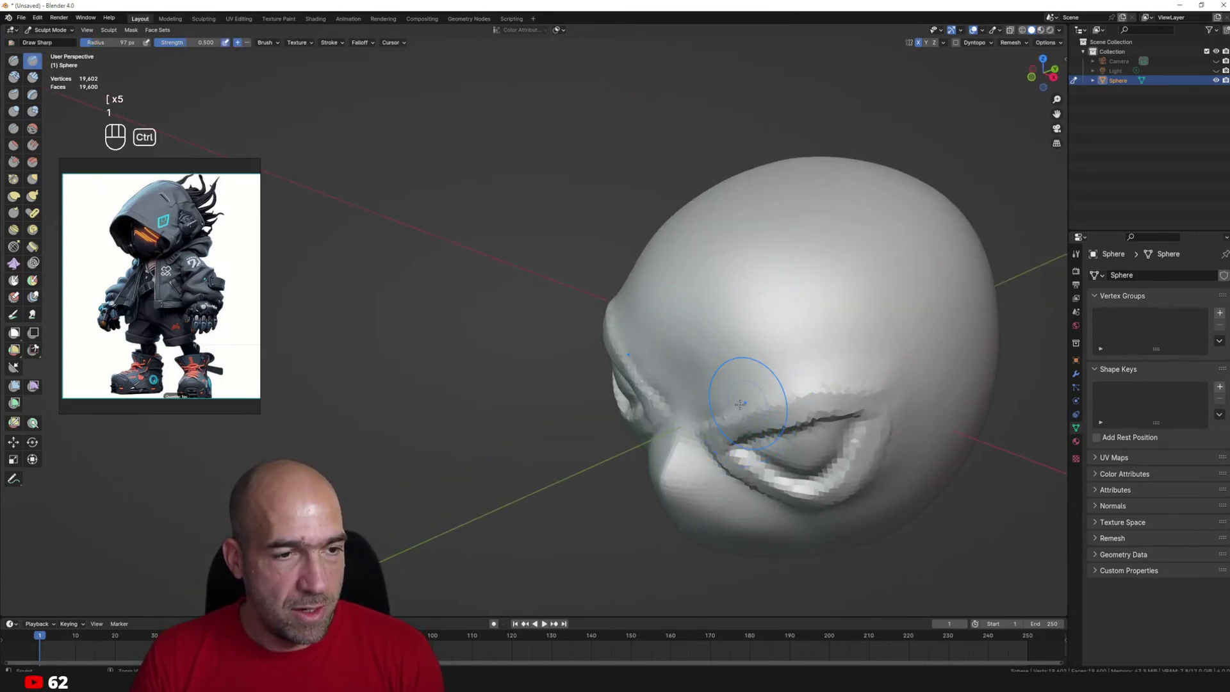
{"action": "left_click_drag", "start_coordinate": [740, 404], "coordinate": [870, 375], "text": "ctrl"}
Return to Object Mode, add a UV sphere as a separate object, and open it in Edit Mode.
{"action": "mouse_move", "coordinate": [826, 367]}
{"action": "middle_mouse_down", "text": "ctrl+alt"}
{"action": "mouse_move", "coordinate": [804, 407]}
{"action": "mouse_move", "coordinate": [812, 307]}
{"action": "mouse_move", "coordinate": [763, 385]}
{"action": "mouse_move", "coordinate": [713, 363]}
{"action": "middle_mouse_up", "text": "ctrl+alt"}
{"action": "key", "text": "ctrl+Tab"}
{"action": "key", "text": "shift+a"}
{"action": "mouse_move", "coordinate": [716, 363]}
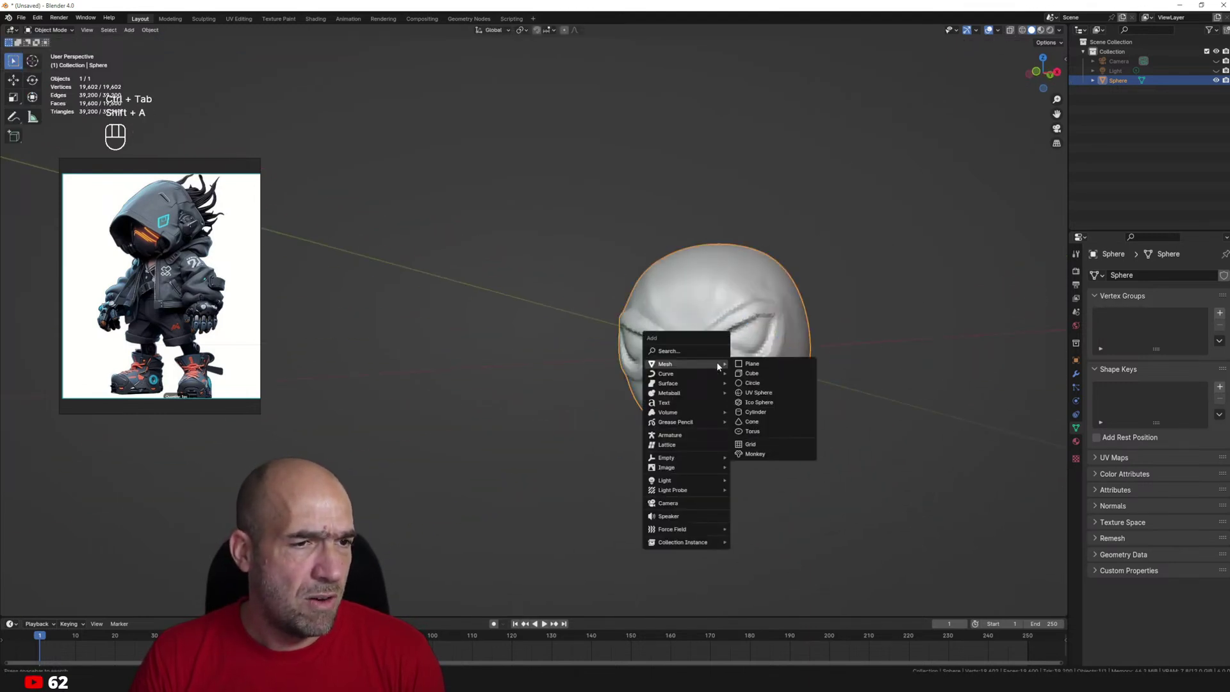
{"action": "left_click", "coordinate": [772, 392]}
{"action": "key", "text": "Tab"}
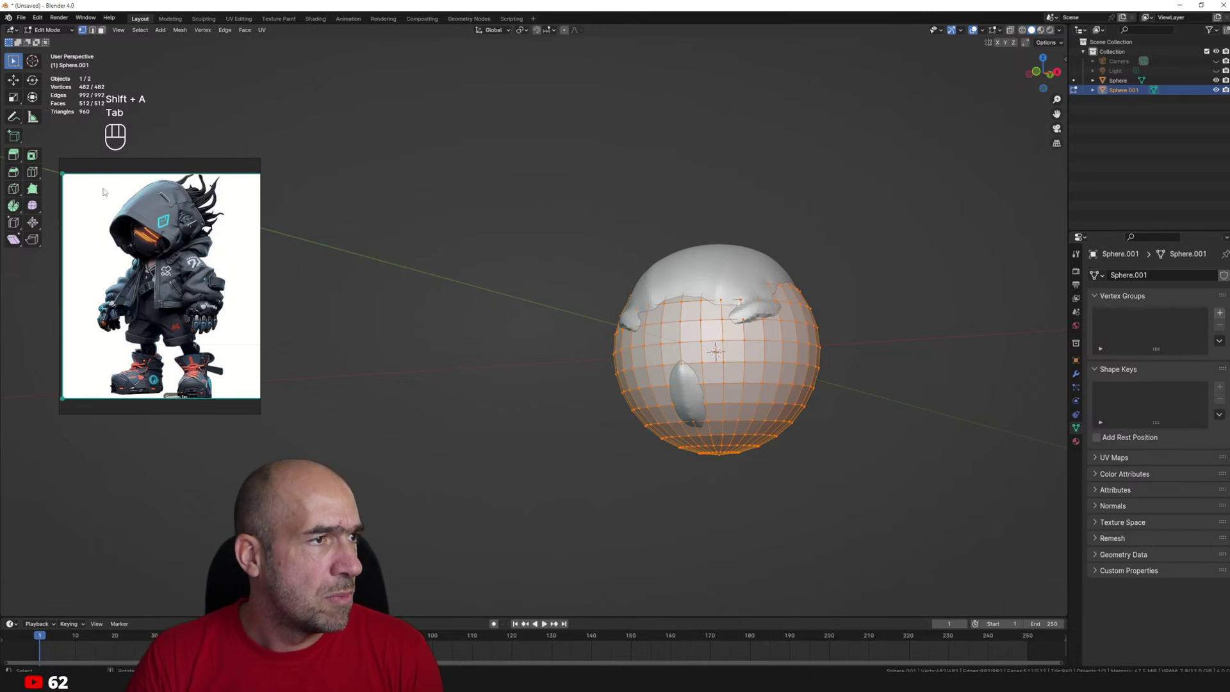
Move the new sphere straight down until it sits below the head as the torso base.
{"action": "left_click", "coordinate": [33, 100]}
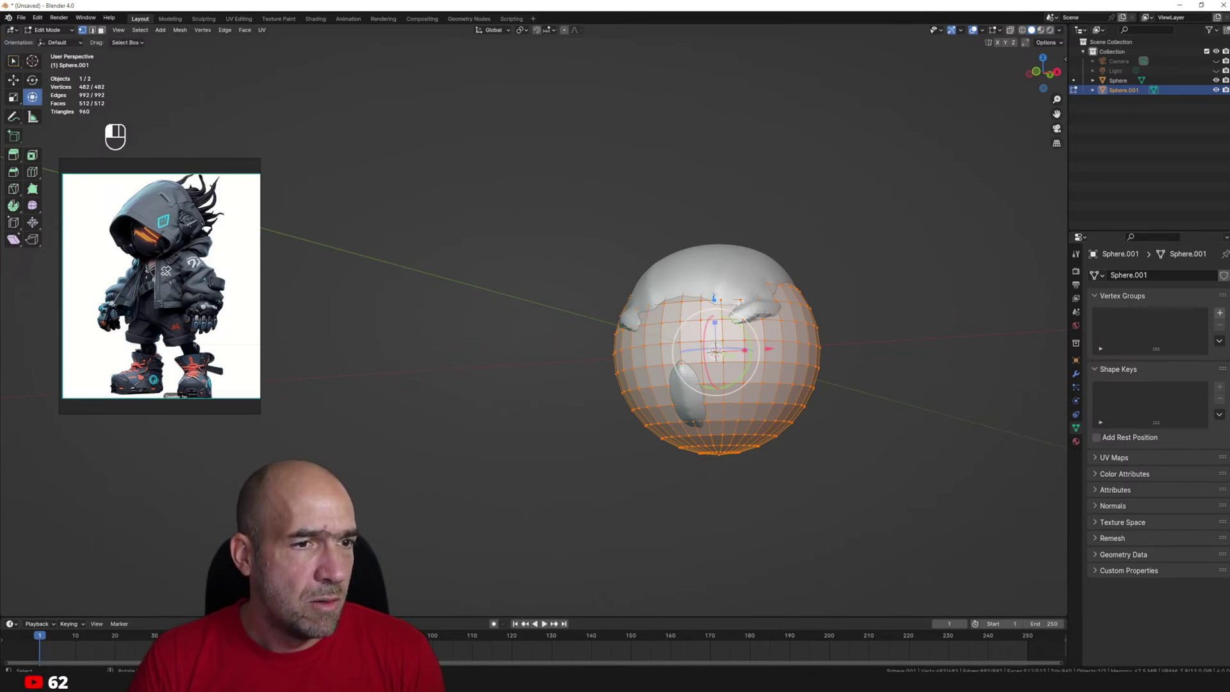
{"action": "left_click_drag", "start_coordinate": [714, 295], "coordinate": [708, 430]}
{"action": "middle_click_drag", "start_coordinate": [760, 463], "coordinate": [796, 410], "text": "alt+shift"}
{"action": "scroll", "coordinate": [772, 424], "scroll_direction": "down", "scroll_amount": 1}
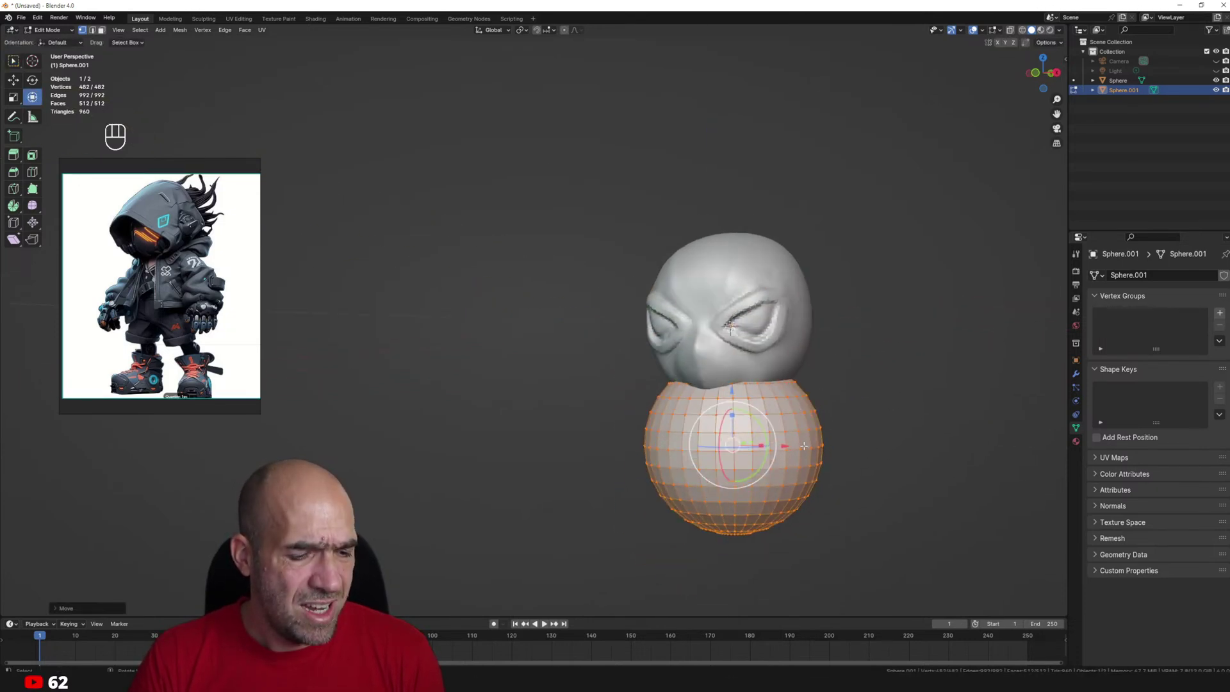
In Sculpt Mode, flatten the torso sphere from front to back with the Grab brush at a 161 px radius.
{"action": "left_click", "coordinate": [851, 373]}
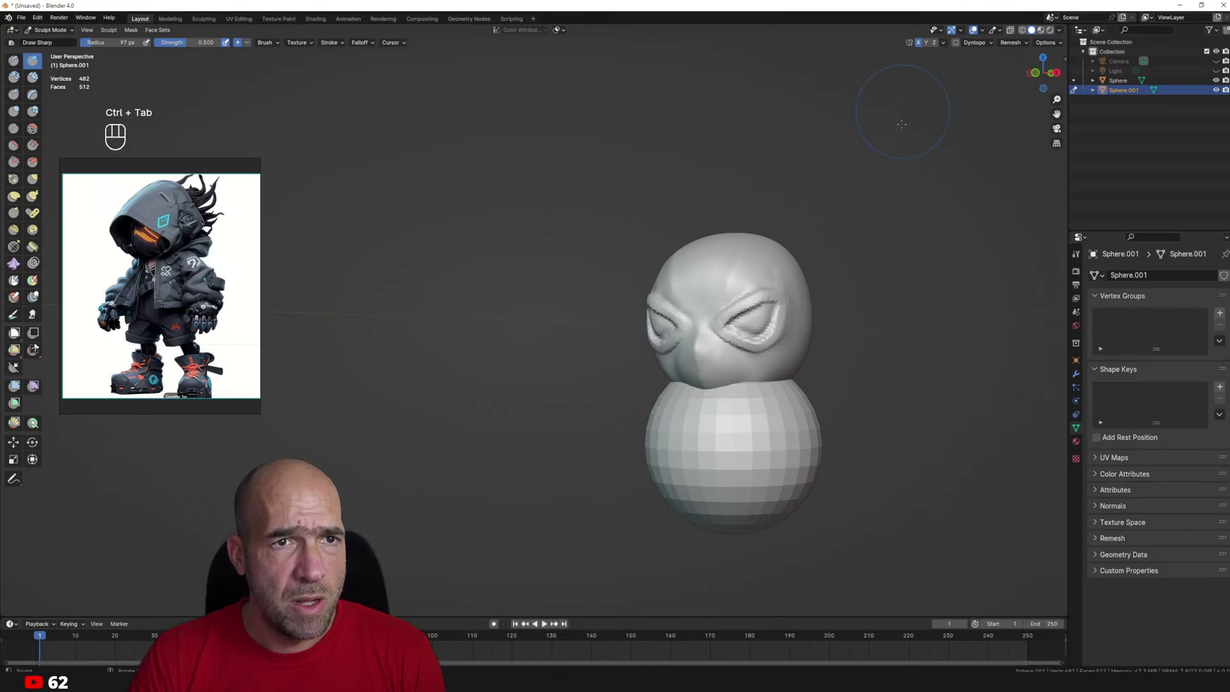
{"action": "middle_click_drag", "start_coordinate": [901, 124], "coordinate": [807, 301]}
{"action": "key", "text": "g"}
{"action": "key", "text": "bracketright"}
{"action": "key", "text": "bracketright"}
{"action": "key", "text": "bracketright"}
{"action": "key", "text": "bracketright"}
{"action": "key", "text": "bracketright"}
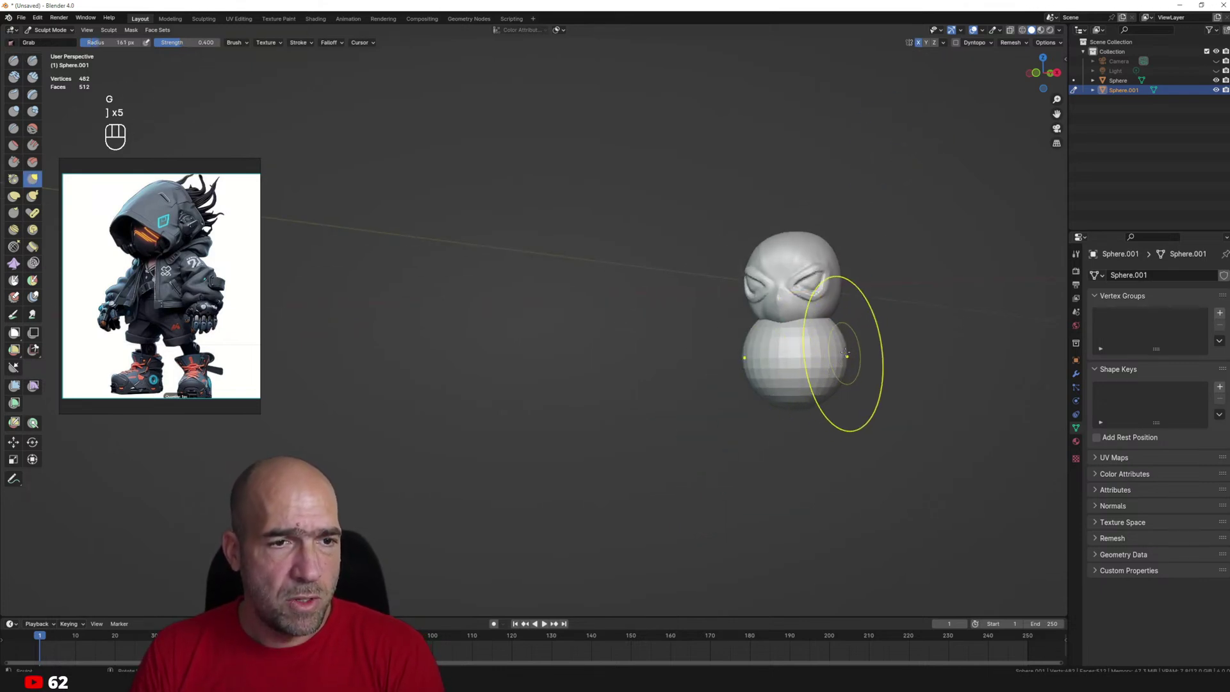
{"action": "mouse_move", "coordinate": [846, 352]}
{"action": "middle_mouse_down"}
{"action": "mouse_move", "coordinate": [812, 387]}
{"action": "mouse_move", "coordinate": [755, 385]}
{"action": "middle_mouse_up"}
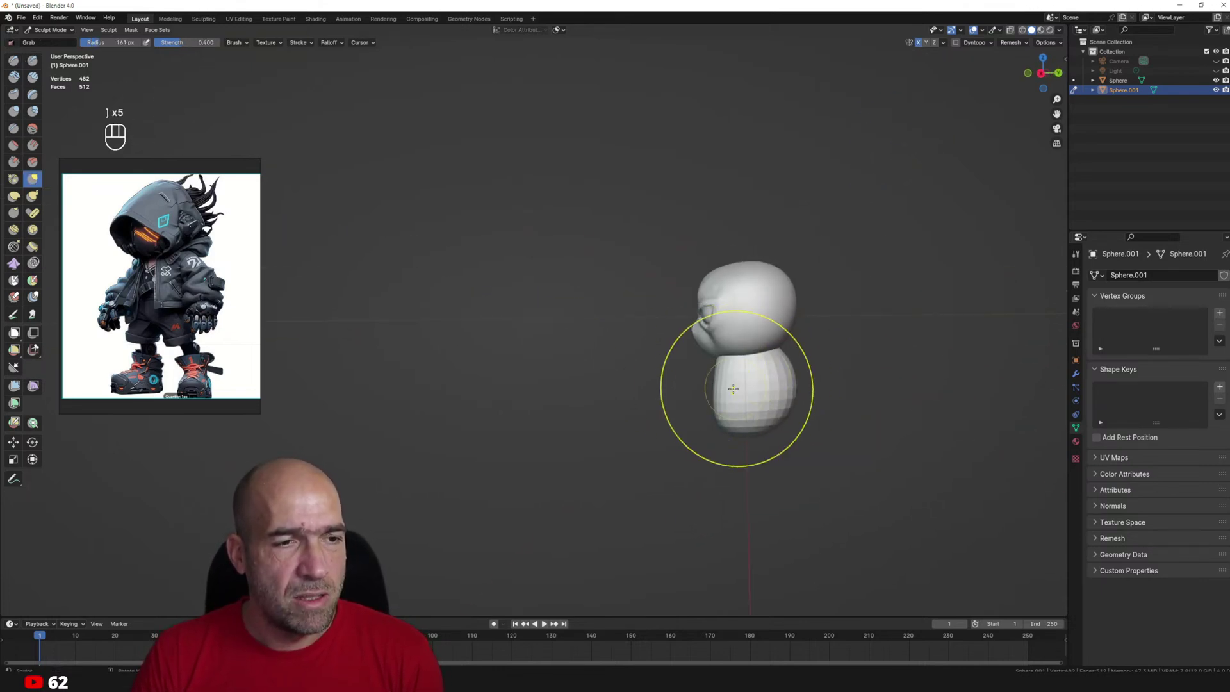
{"action": "left_click_drag", "start_coordinate": [785, 389], "coordinate": [716, 397]}
{"action": "middle_click_drag", "start_coordinate": [754, 413], "coordinate": [718, 388], "text": "ctrl"}
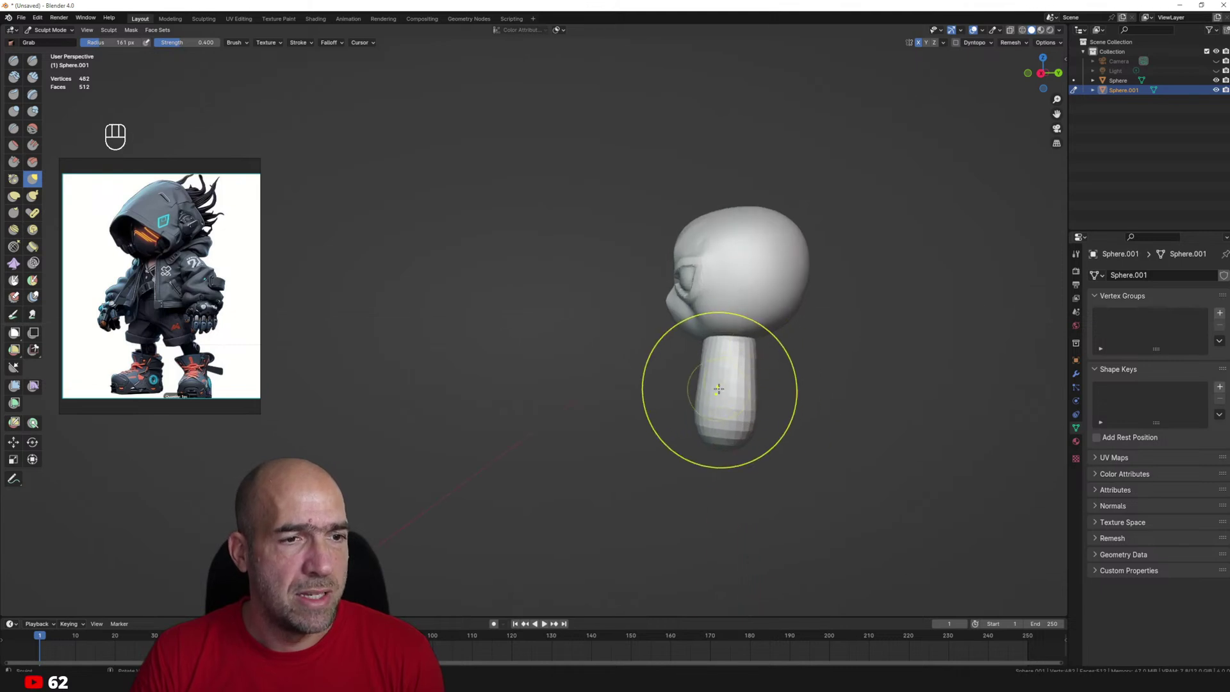
{"action": "left_click_drag", "start_coordinate": [719, 389], "coordinate": [700, 387]}
{"action": "middle_click_drag", "start_coordinate": [700, 387], "coordinate": [700, 356], "text": "ctrl"}
{"action": "middle_click_drag", "start_coordinate": [647, 410], "coordinate": [733, 447]}
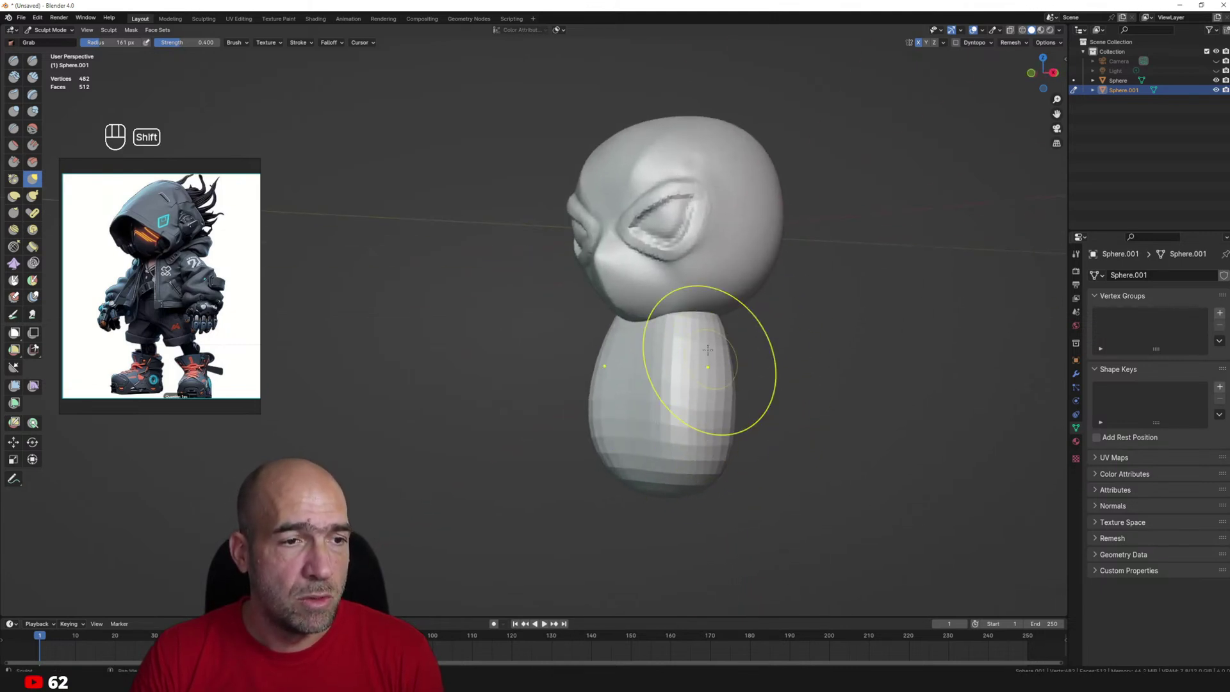
Narrow the torso from the sides and curve its front and back profile with the Grab brush.
{"action": "left_click_drag", "start_coordinate": [708, 350], "coordinate": [683, 472], "text": "shift"}
{"action": "middle_click_drag", "start_coordinate": [695, 477], "coordinate": [696, 458], "text": "shift"}
{"action": "left_click_drag", "start_coordinate": [695, 459], "coordinate": [680, 430]}
{"action": "left_click_drag", "start_coordinate": [725, 390], "coordinate": [720, 419], "text": "ctrl+alt"}
{"action": "mouse_move", "coordinate": [678, 366]}
{"action": "left_mouse_down", "text": "alt"}
{"action": "mouse_move", "coordinate": [708, 360]}
{"action": "mouse_move", "coordinate": [707, 326]}
{"action": "mouse_move", "coordinate": [714, 342]}
{"action": "mouse_move", "coordinate": [687, 351]}
{"action": "left_mouse_up", "text": "alt"}
{"action": "left_click_drag", "start_coordinate": [688, 352], "coordinate": [671, 354]}
{"action": "left_click_drag", "start_coordinate": [748, 386], "coordinate": [715, 397], "text": "alt"}
{"action": "left_click_drag", "start_coordinate": [716, 397], "coordinate": [692, 391], "text": "shift"}
{"action": "left_click_drag", "start_coordinate": [692, 391], "coordinate": [701, 416], "text": "alt+shift"}
{"action": "mouse_move", "coordinate": [704, 359]}
{"action": "left_mouse_down", "text": "ctrl+alt"}
{"action": "mouse_move", "coordinate": [709, 378]}
{"action": "mouse_move", "coordinate": [787, 393]}
{"action": "mouse_move", "coordinate": [754, 385]}
{"action": "left_mouse_up", "text": "ctrl+alt"}
{"action": "key", "text": "Tab"}
{"action": "key", "text": "ctrl+Tab"}
{"action": "left_click_drag", "start_coordinate": [759, 428], "coordinate": [747, 447], "text": "shift"}
{"action": "left_click_drag", "start_coordinate": [762, 354], "coordinate": [584, 349], "text": "alt"}
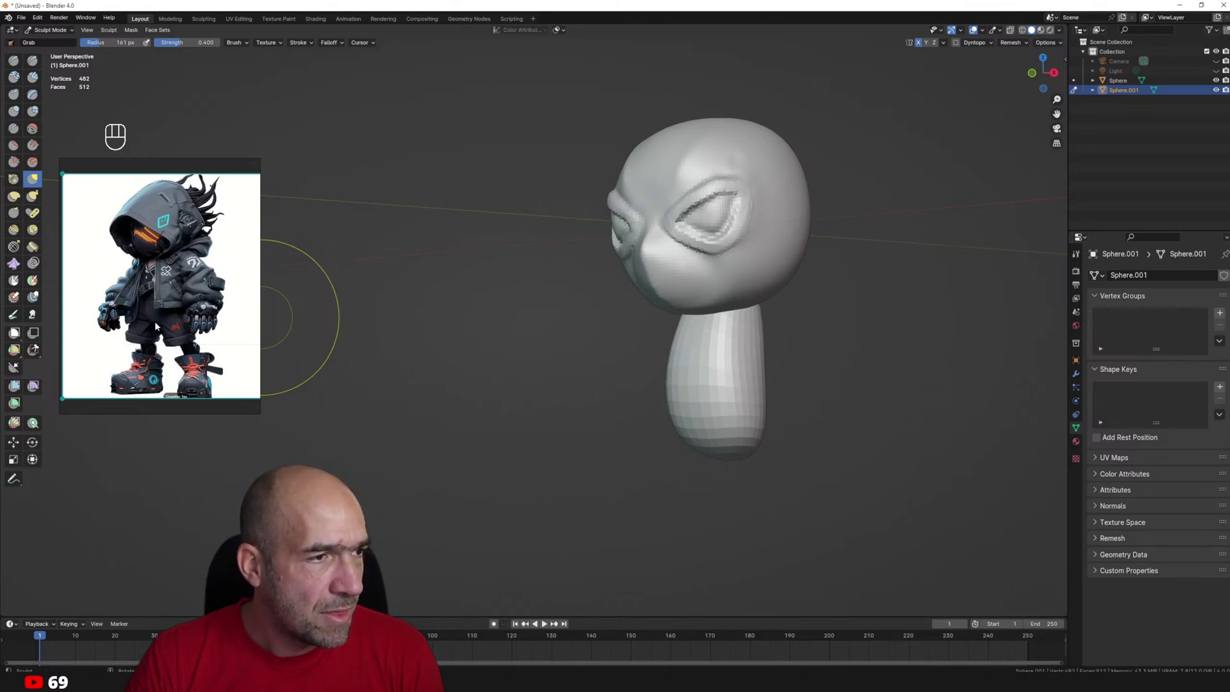
Refine the curve of the torso's lower back and belly with the Grab brush.
{"action": "middle_click_drag", "start_coordinate": [700, 393], "coordinate": [756, 256]}
{"action": "mouse_move", "coordinate": [716, 388]}
{"action": "middle_mouse_down"}
{"action": "mouse_move", "coordinate": [717, 423]}
{"action": "mouse_move", "coordinate": [728, 384]}
{"action": "mouse_move", "coordinate": [719, 434]}
{"action": "mouse_move", "coordinate": [753, 384]}
{"action": "mouse_move", "coordinate": [747, 339]}
{"action": "middle_mouse_up"}
{"action": "key", "text": "alt+q"}
{"action": "key", "text": "g"}
{"action": "mouse_move", "coordinate": [747, 339]}
{"action": "middle_mouse_down", "text": "ctrl"}
{"action": "mouse_move", "coordinate": [746, 354]}
{"action": "mouse_move", "coordinate": [732, 327]}
{"action": "mouse_move", "coordinate": [746, 332]}
{"action": "mouse_move", "coordinate": [777, 275]}
{"action": "mouse_move", "coordinate": [809, 267]}
{"action": "mouse_move", "coordinate": [779, 328]}
{"action": "mouse_move", "coordinate": [756, 307]}
{"action": "middle_mouse_up", "text": "ctrl"}
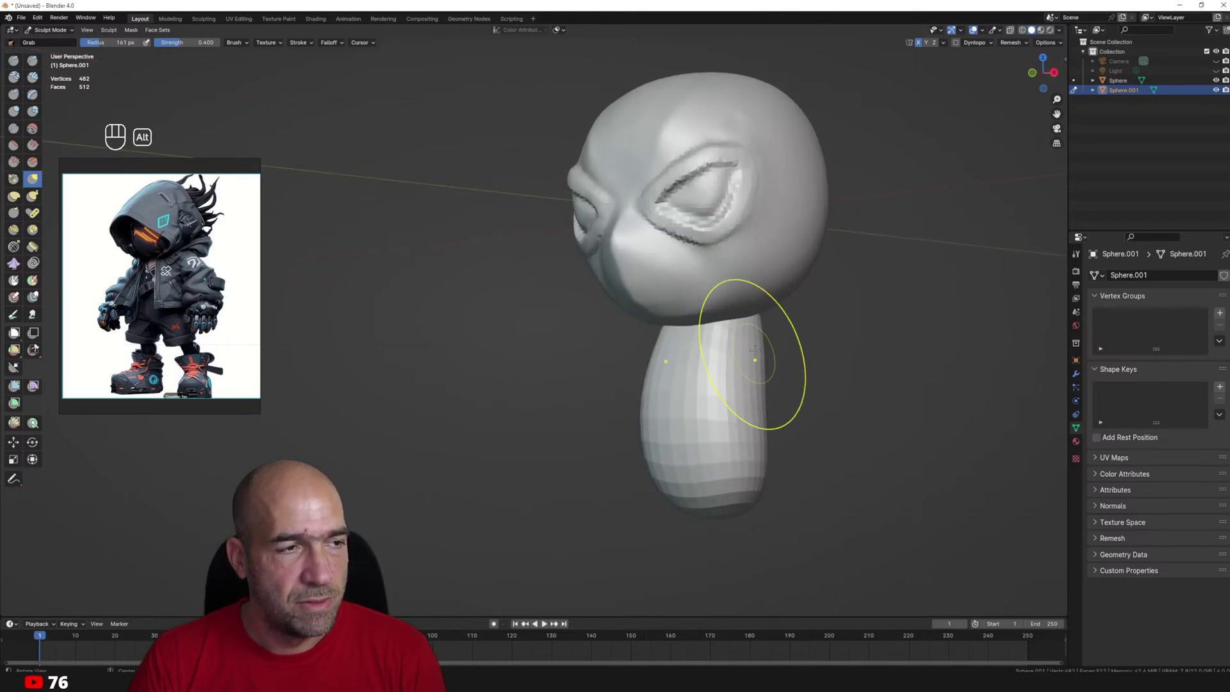
{"action": "middle_click_drag", "start_coordinate": [754, 351], "coordinate": [755, 390], "text": "alt"}
{"action": "middle_click_drag", "start_coordinate": [692, 485], "coordinate": [707, 499], "text": "alt"}
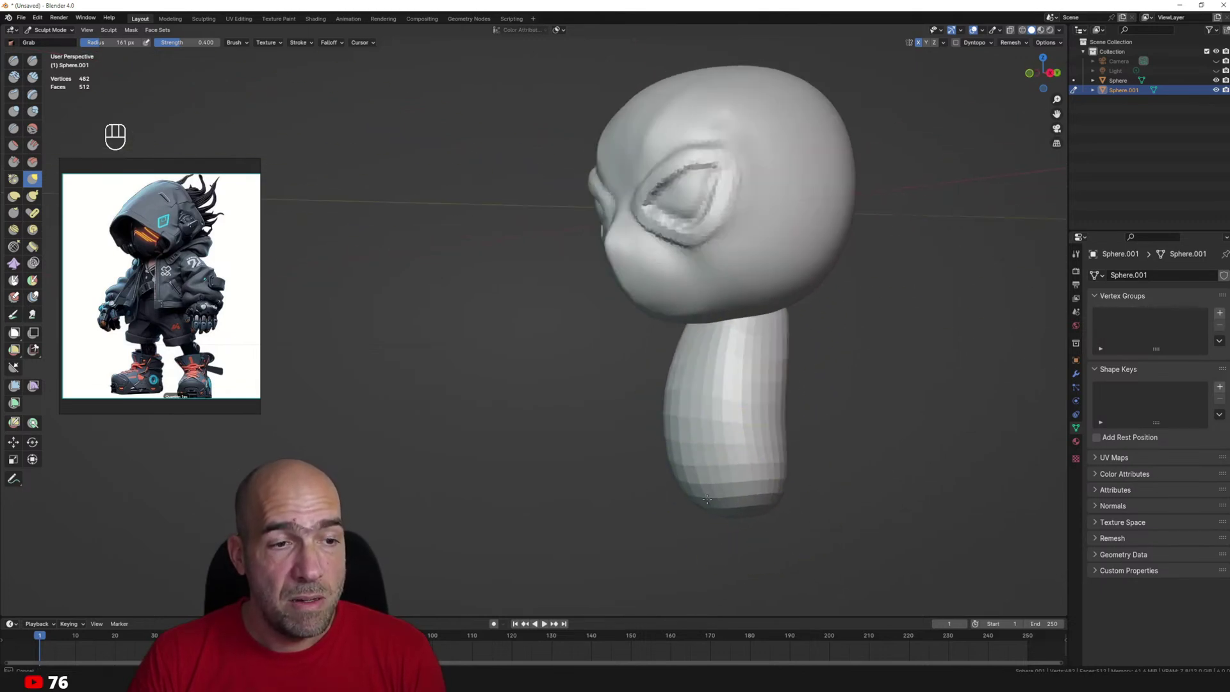
{"action": "mouse_move", "coordinate": [701, 428]}
{"action": "middle_mouse_down", "text": "alt"}
{"action": "mouse_move", "coordinate": [746, 412]}
{"action": "mouse_move", "coordinate": [775, 352]}
{"action": "mouse_move", "coordinate": [821, 369]}
{"action": "middle_mouse_up", "text": "alt"}
Return to Object Mode, add a cylinder as a separate object, and open it in Edit Mode.
{"action": "key", "text": "ctrl+Tab"}
{"action": "key", "text": "shift+a"}
{"action": "mouse_move", "coordinate": [716, 374]}
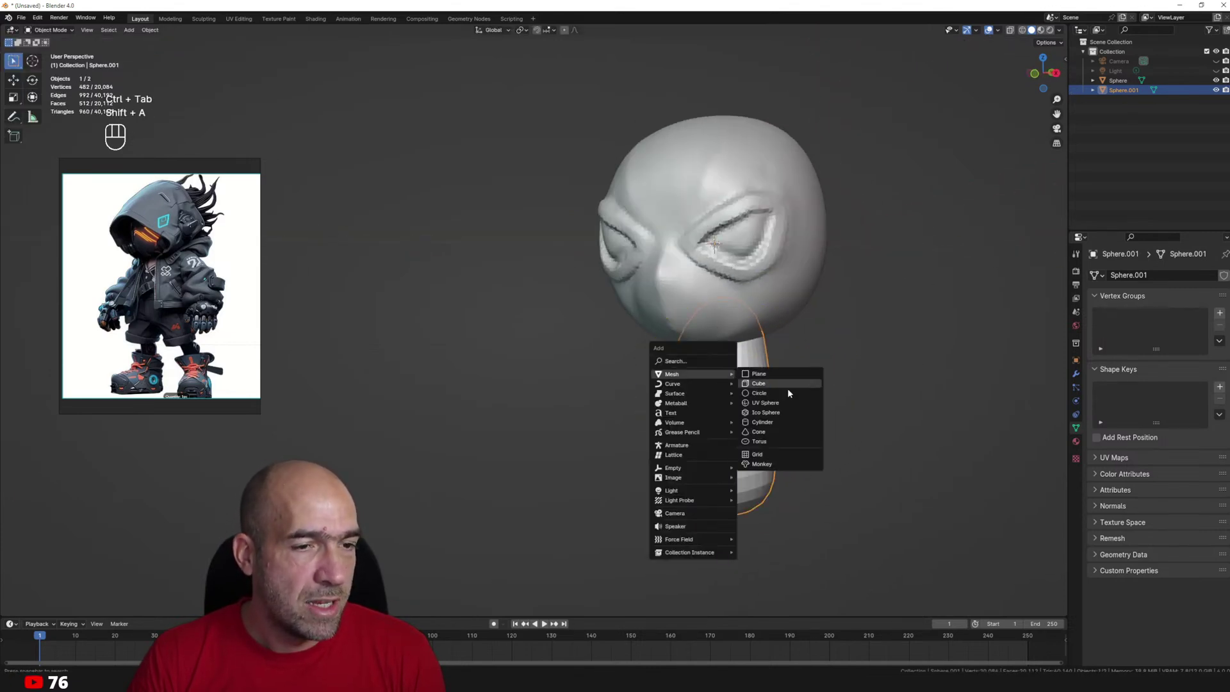
{"action": "left_click", "coordinate": [776, 423]}
{"action": "key", "text": "Tab"}
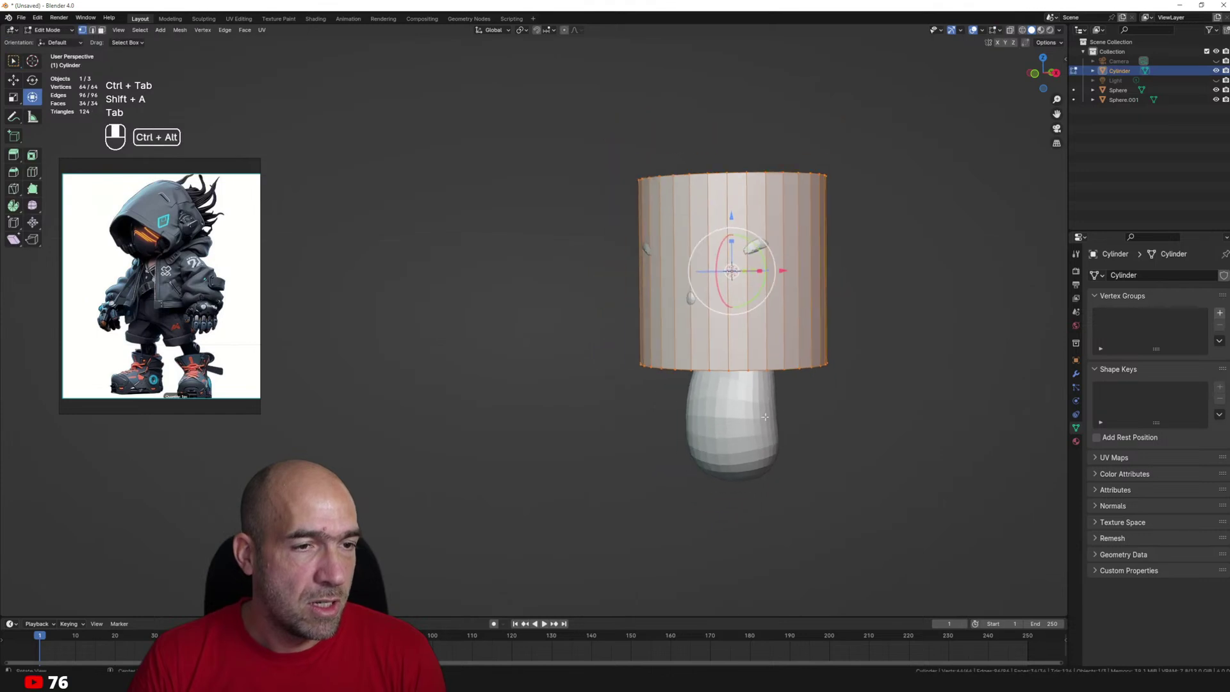
Stretch the cylinder vertically, scale it down to arm size, and place it beside the torso.
{"action": "left_click_drag", "start_coordinate": [731, 242], "coordinate": [731, 209]}
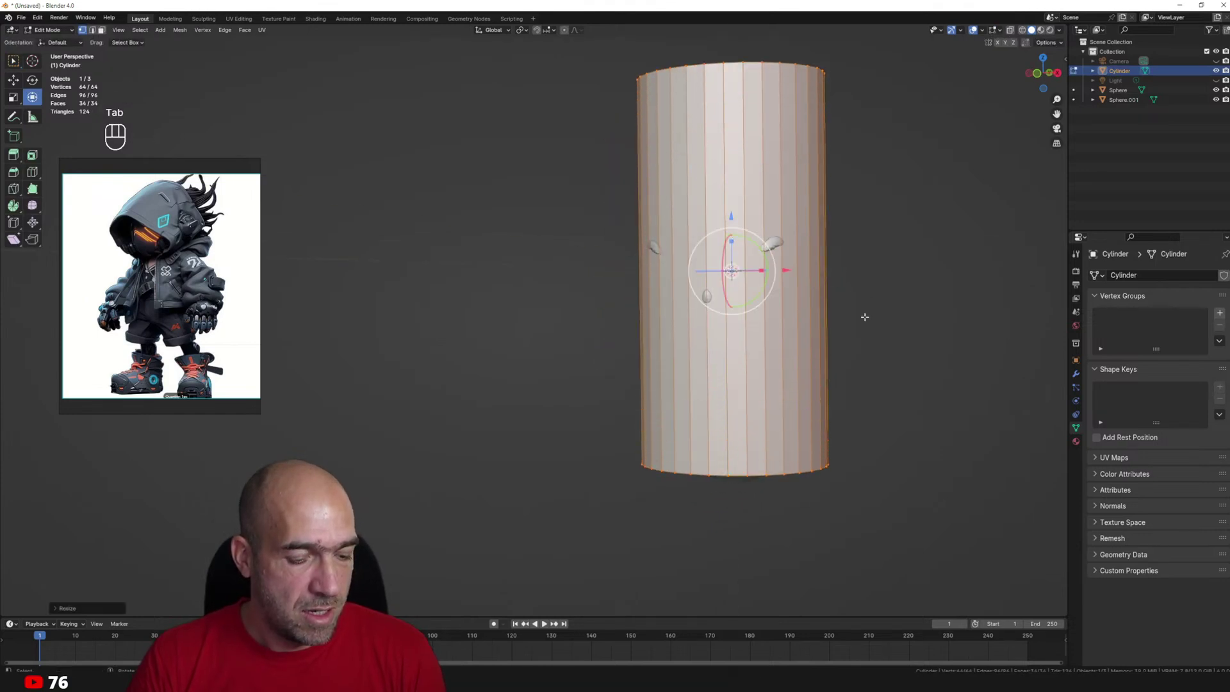
{"action": "key", "text": "s"}
{"action": "left_click", "coordinate": [771, 293]}
{"action": "left_click_drag", "start_coordinate": [772, 293], "coordinate": [833, 301], "text": "alt"}
{"action": "key", "text": "g"}
{"action": "left_click", "coordinate": [961, 455]}
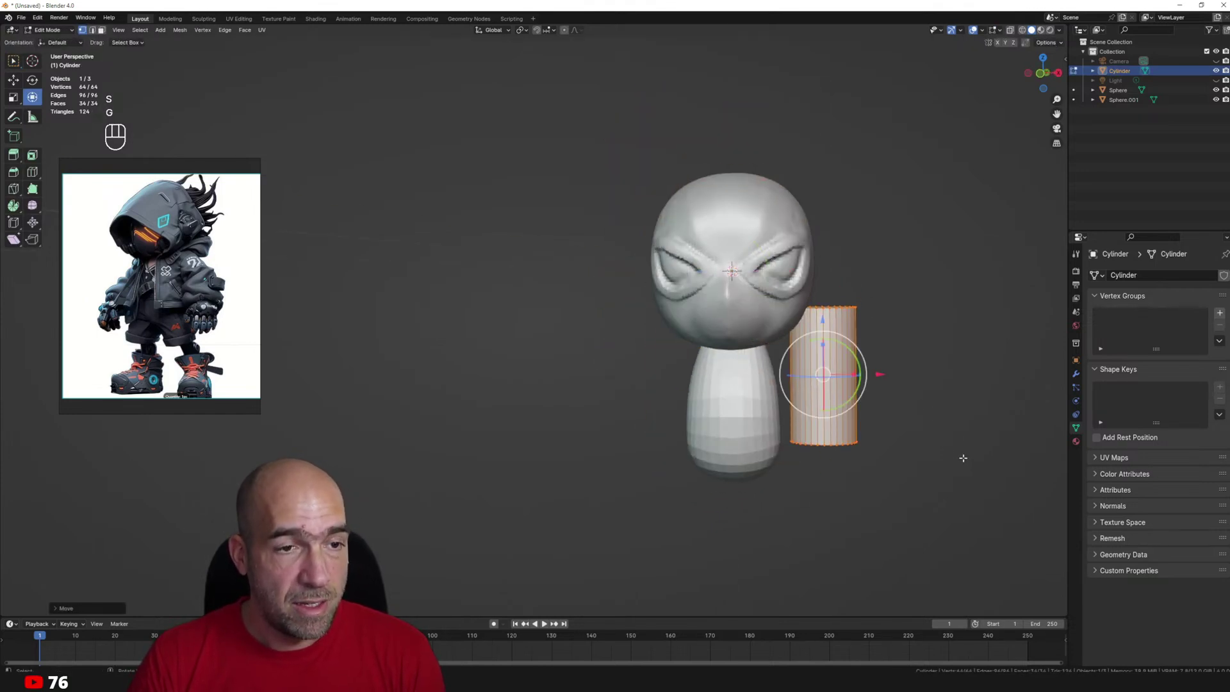
Scale the arm cylinder slimmer, tilt it outward, and move its upper end toward the shoulder.
{"action": "left_click_drag", "start_coordinate": [926, 445], "coordinate": [825, 329], "text": "ctrl+alt"}
{"action": "key", "text": "s"}
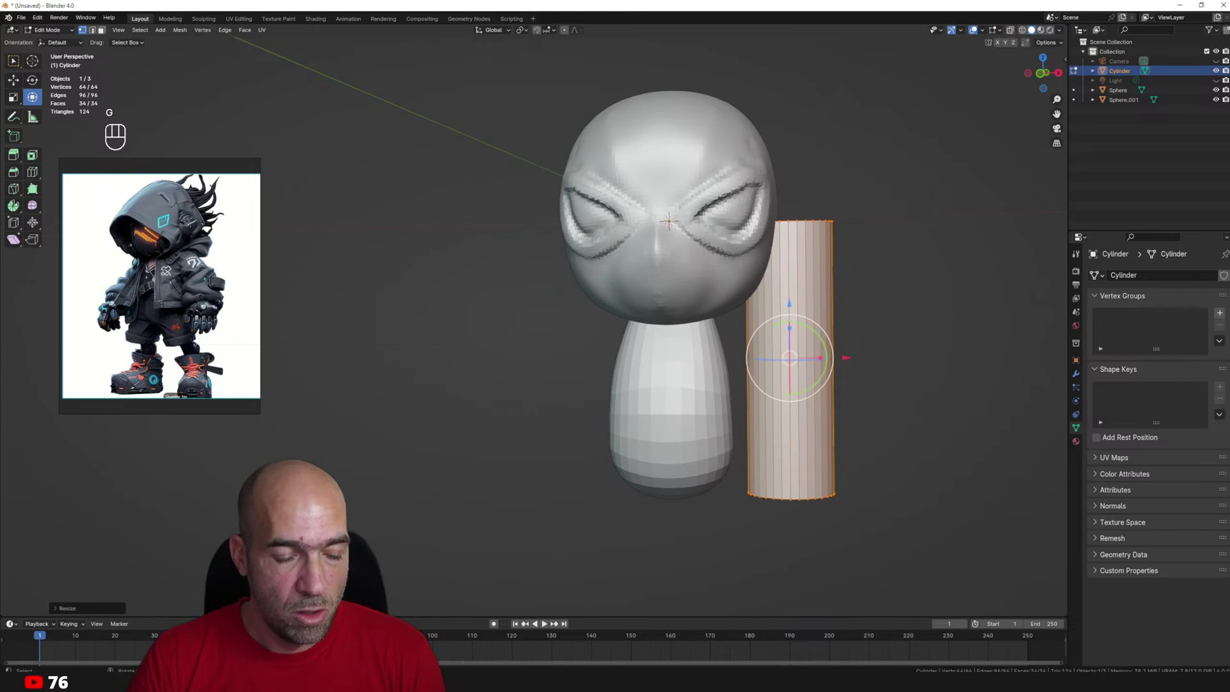
{"action": "left_click", "coordinate": [838, 339]}
{"action": "left_click_drag", "start_coordinate": [831, 340], "coordinate": [812, 323]}
{"action": "key", "text": "g"}
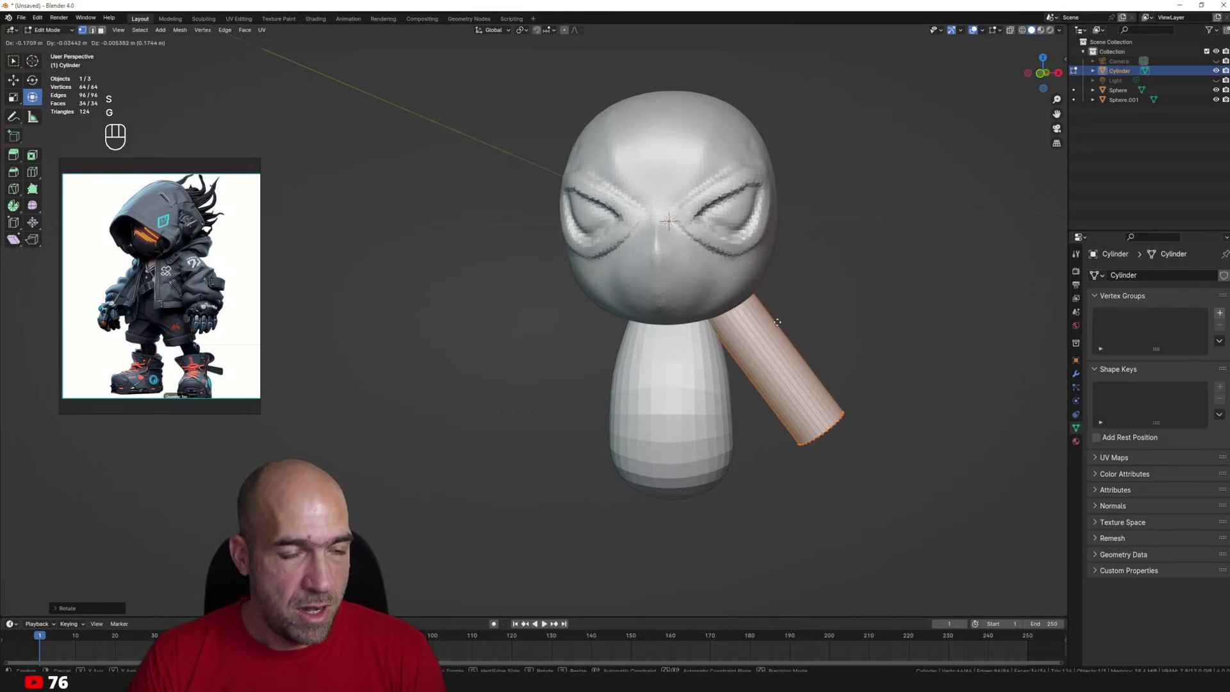
{"action": "left_click", "coordinate": [786, 337]}
Reposition the tilted arm cylinder in depth so that it meets the side of the torso.
{"action": "middle_click_drag", "start_coordinate": [823, 338], "coordinate": [771, 335]}
{"action": "middle_click_drag", "start_coordinate": [770, 336], "coordinate": [842, 335], "text": "ctrl"}
{"action": "key", "text": "g"}
{"action": "left_click", "coordinate": [851, 337]}
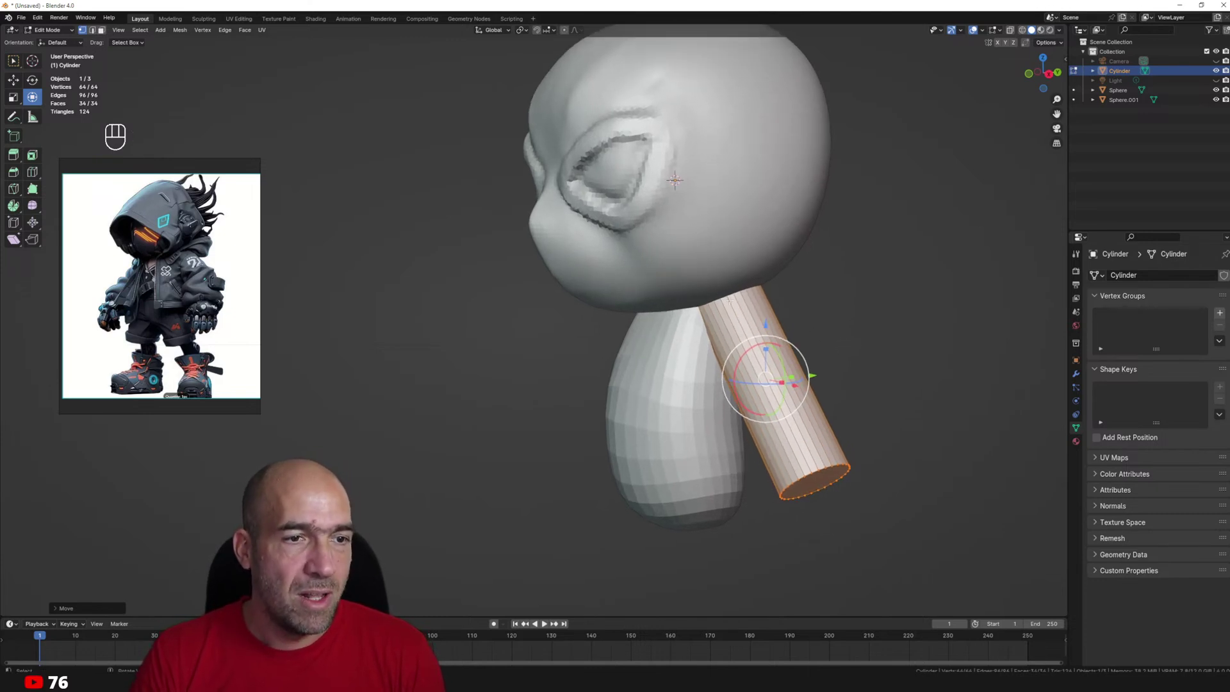
{"action": "middle_click_drag", "start_coordinate": [822, 391], "coordinate": [675, 361]}
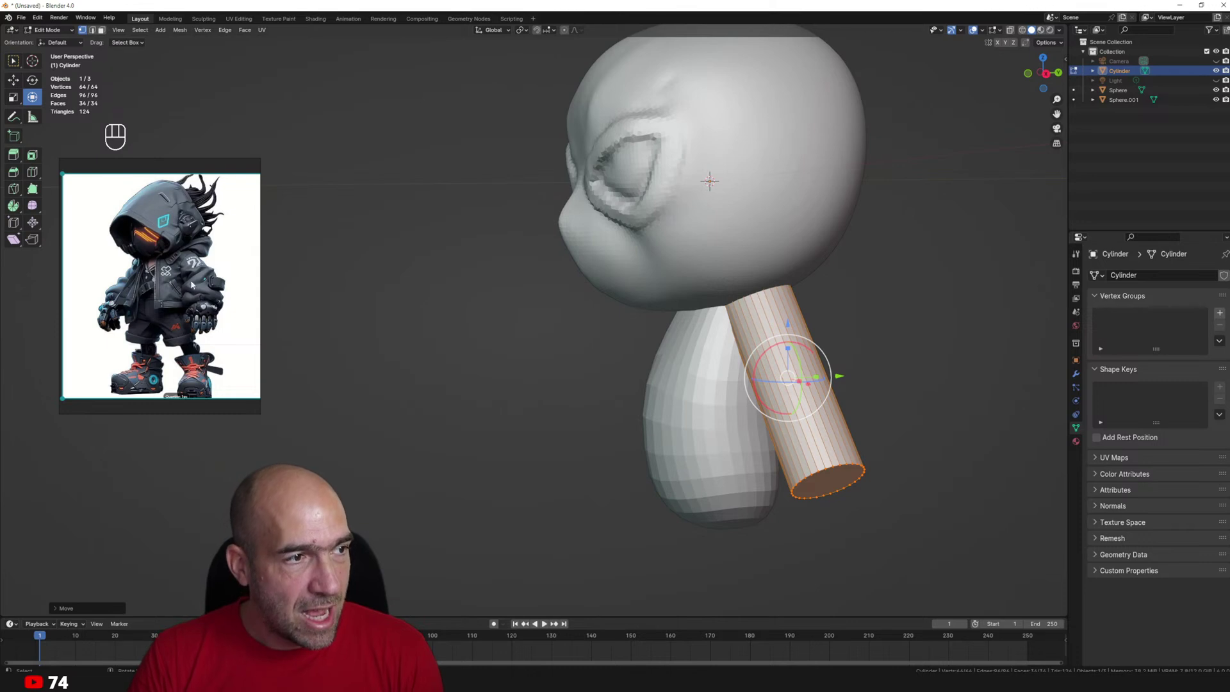
{"action": "middle_click_drag", "start_coordinate": [337, 290], "coordinate": [523, 331], "text": "alt"}
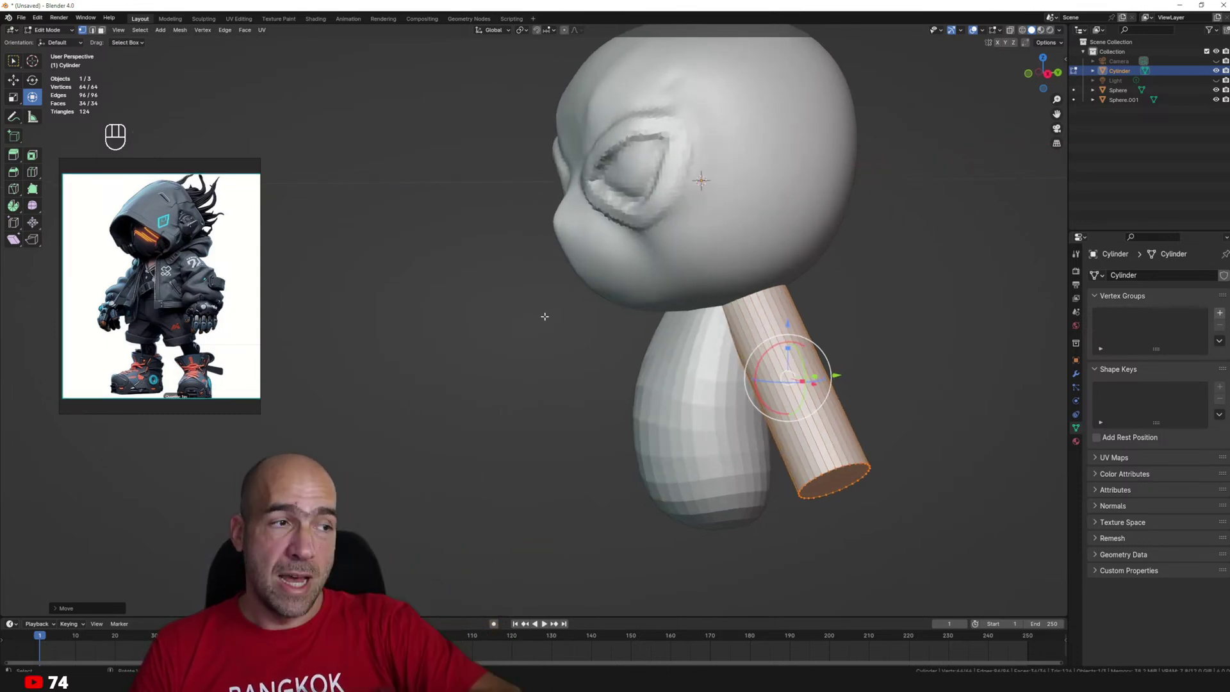
{"action": "mouse_move", "coordinate": [716, 384]}
{"action": "middle_mouse_down", "text": "alt"}
{"action": "mouse_move", "coordinate": [886, 414]}
{"action": "mouse_move", "coordinate": [796, 379]}
{"action": "mouse_move", "coordinate": [800, 359]}
{"action": "middle_mouse_up", "text": "alt"}
Remesh the arm cylinder in Sculpt Mode and pull a rough hand with a thumb from its lower end with the Grab brush.
{"action": "key", "text": "ctrl+Tab"}
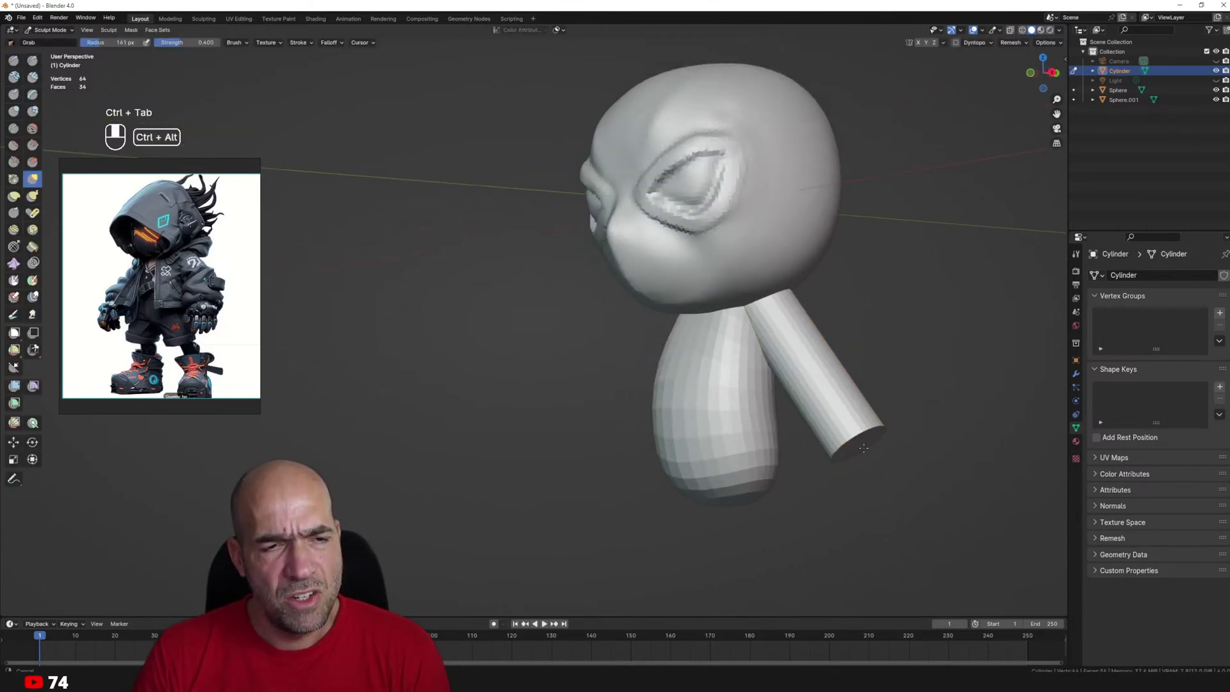
{"action": "middle_click_drag", "start_coordinate": [858, 446], "coordinate": [789, 425], "text": "alt"}
{"action": "key", "text": "ctrl+r"}
{"action": "scroll", "coordinate": [833, 442], "scroll_direction": "up", "scroll_amount": 2}
{"action": "key", "text": "g"}
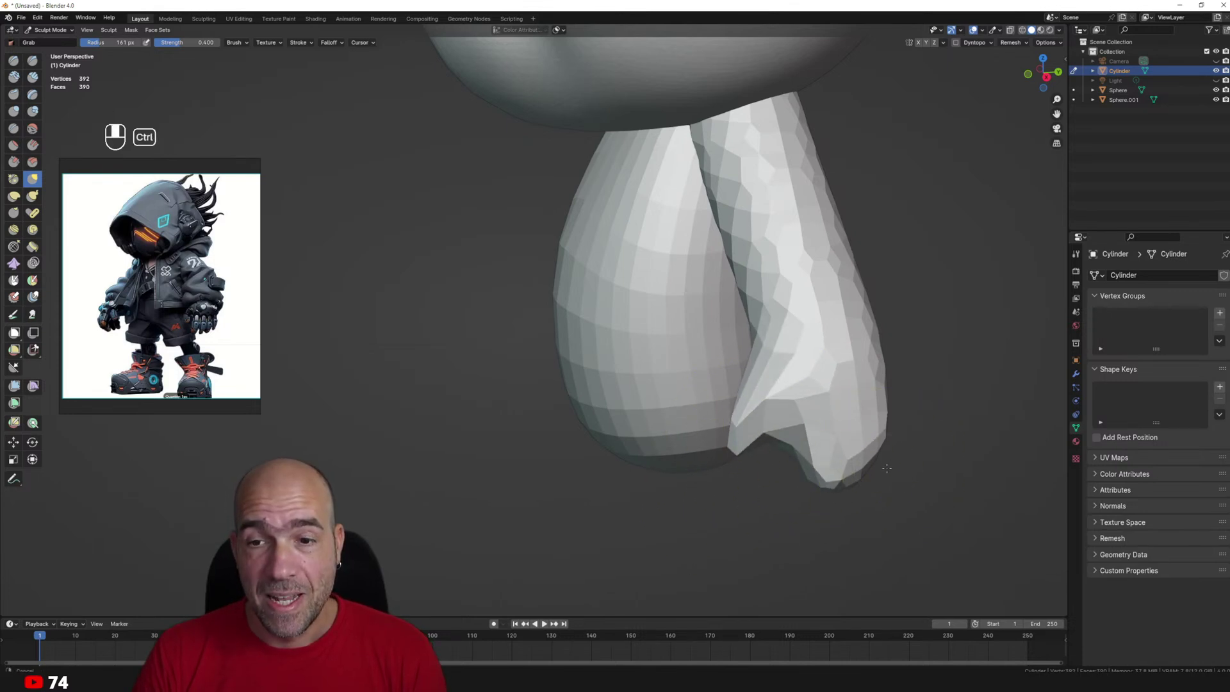
{"action": "mouse_move", "coordinate": [886, 468]}
{"action": "middle_mouse_down"}
{"action": "mouse_move", "coordinate": [894, 442]}
{"action": "mouse_move", "coordinate": [851, 412]}
{"action": "mouse_move", "coordinate": [889, 413]}
{"action": "mouse_move", "coordinate": [854, 397]}
{"action": "mouse_move", "coordinate": [811, 462]}
{"action": "middle_mouse_up"}
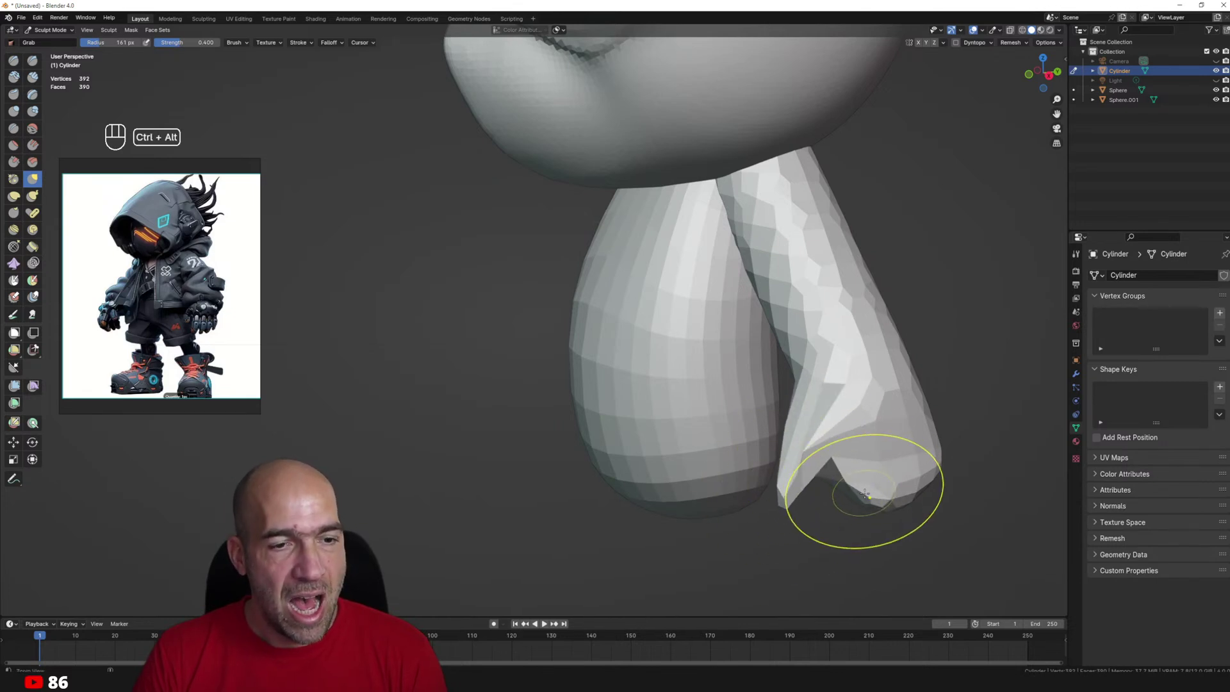
Reshape the hand and bend the arm around the shoulder and elbow with the Grab brush.
{"action": "middle_click_drag", "start_coordinate": [875, 476], "coordinate": [870, 506], "text": "ctrl+alt"}
{"action": "middle_click_drag", "start_coordinate": [833, 448], "coordinate": [877, 442], "text": "alt"}
{"action": "mouse_move", "coordinate": [801, 378]}
{"action": "middle_mouse_down", "text": "shift"}
{"action": "mouse_move", "coordinate": [833, 400]}
{"action": "mouse_move", "coordinate": [792, 395]}
{"action": "middle_mouse_up", "text": "shift"}
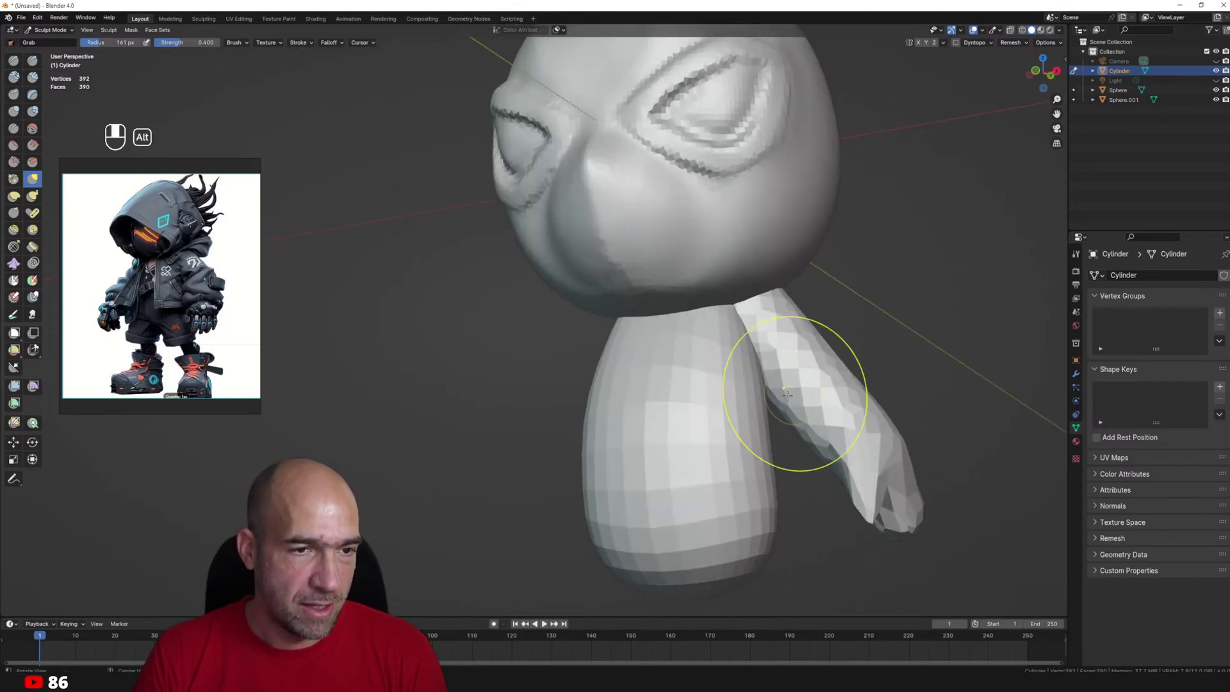
{"action": "left_click_drag", "start_coordinate": [789, 397], "coordinate": [756, 348]}
{"action": "mouse_move", "coordinate": [796, 274]}
{"action": "middle_mouse_down"}
{"action": "mouse_move", "coordinate": [827, 288]}
{"action": "mouse_move", "coordinate": [814, 295]}
{"action": "middle_mouse_up"}
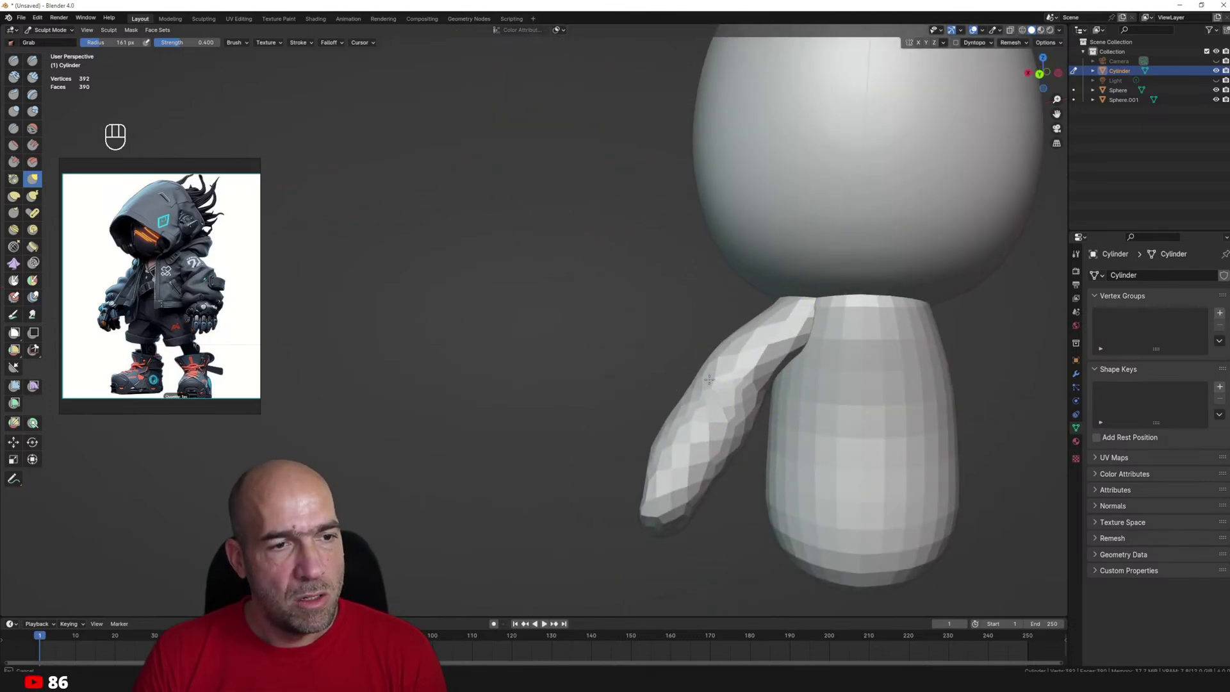
{"action": "mouse_move", "coordinate": [692, 417]}
{"action": "middle_mouse_down"}
{"action": "mouse_move", "coordinate": [763, 384]}
{"action": "mouse_move", "coordinate": [651, 385]}
{"action": "mouse_move", "coordinate": [722, 376]}
{"action": "mouse_move", "coordinate": [713, 388]}
{"action": "middle_mouse_up"}
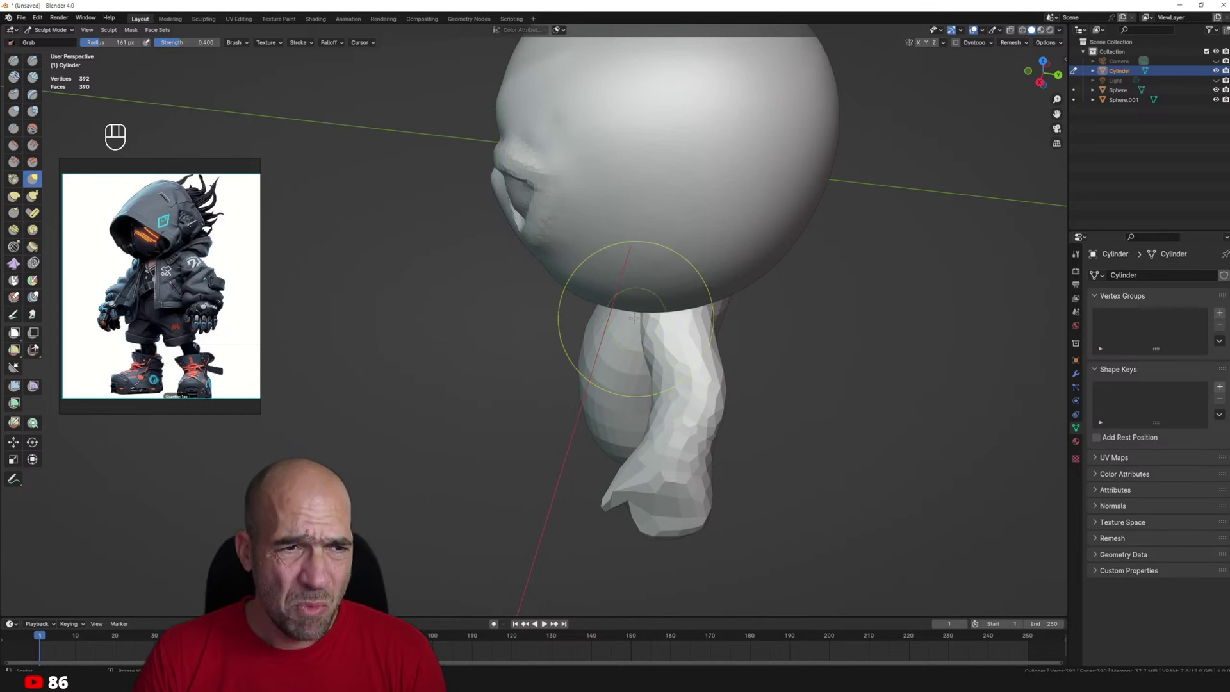
{"action": "middle_click_drag", "start_coordinate": [711, 331], "coordinate": [747, 476]}
{"action": "left_click_drag", "start_coordinate": [747, 477], "coordinate": [792, 429], "text": "alt"}
{"action": "left_click_drag", "start_coordinate": [759, 361], "coordinate": [797, 404], "text": "alt+shift"}
Return to Object Mode, add a cube around the head, and open it in Edit Mode.
{"action": "key", "text": "ctrl+Tab"}
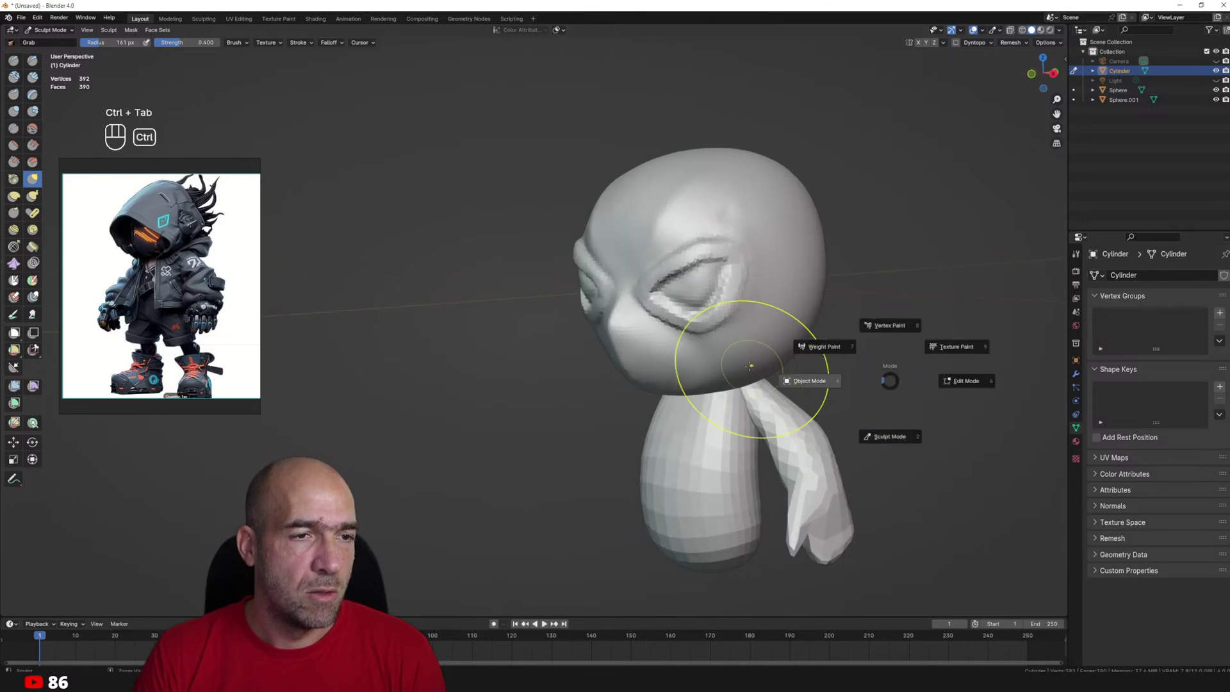
{"action": "left_click", "coordinate": [807, 378]}
{"action": "key", "text": "shift+a"}
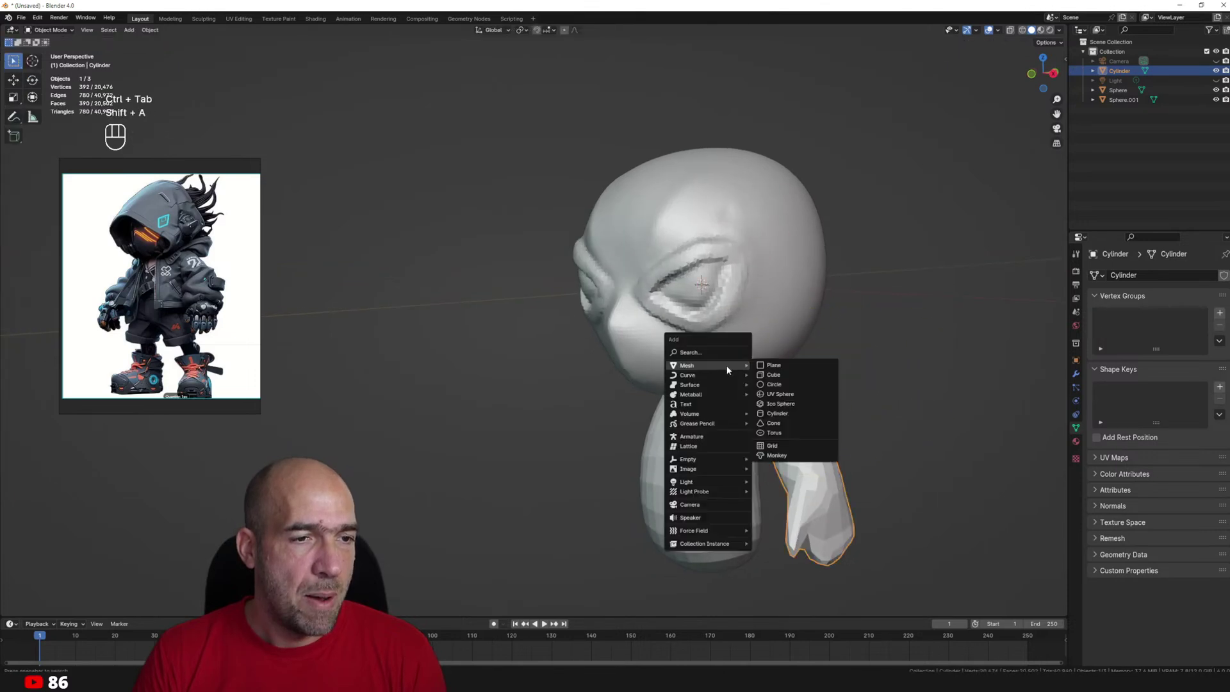
{"action": "left_click", "coordinate": [790, 374]}
{"action": "key", "text": "Tab"}
{"action": "middle_click_drag", "start_coordinate": [779, 348], "coordinate": [823, 372], "text": "alt"}
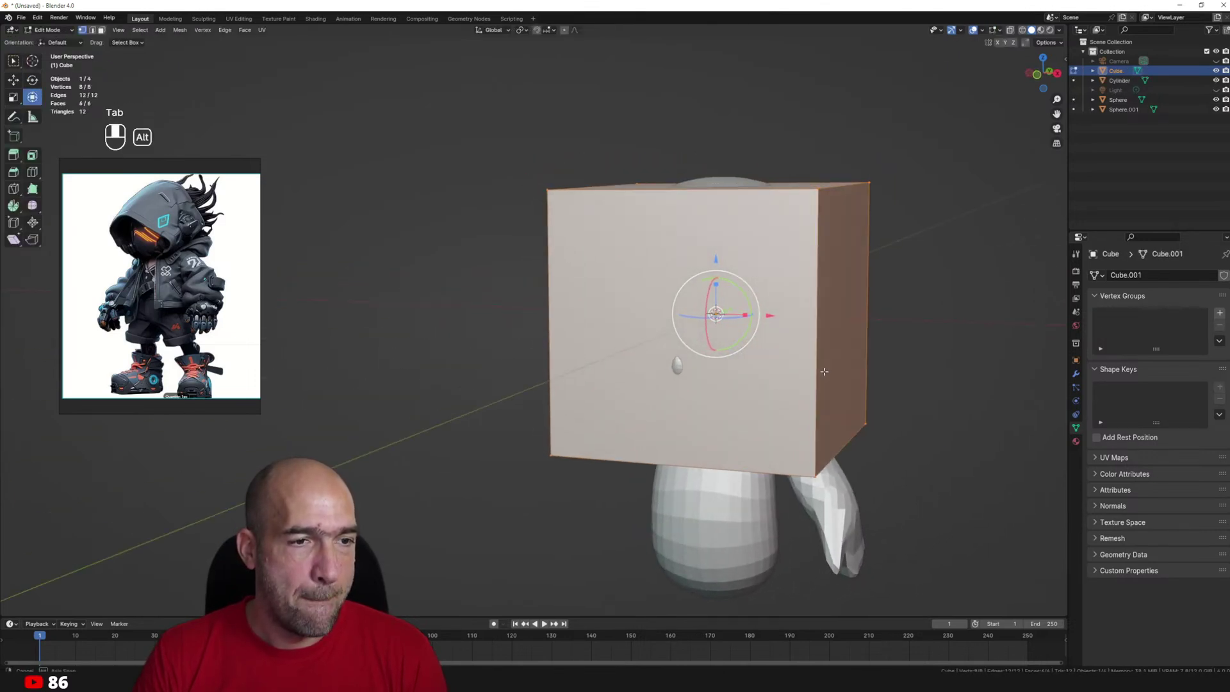
Add a centred vertical loop cut to the cube and subdivide the entire mesh.
{"action": "left_click", "coordinate": [598, 219]}
{"action": "right_click", "coordinate": [598, 219]}
{"action": "middle_click_drag", "start_coordinate": [727, 195], "coordinate": [729, 211], "text": "alt"}
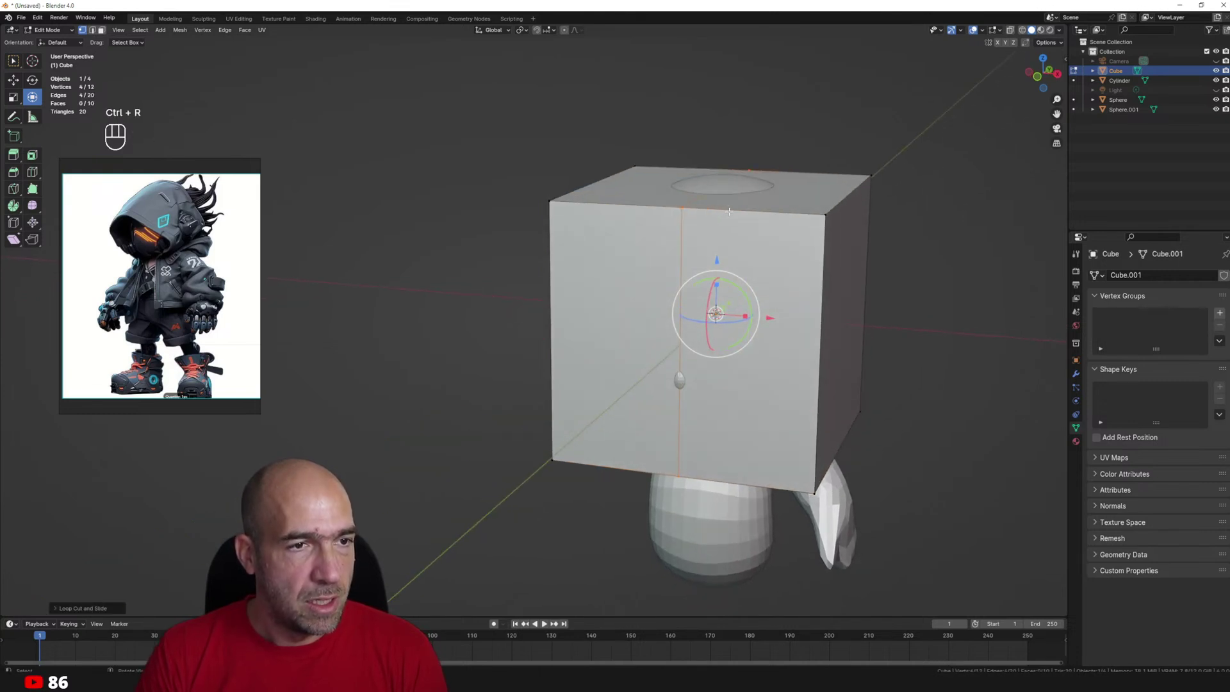
{"action": "key", "text": "a"}
{"action": "right_click", "coordinate": [812, 208]}
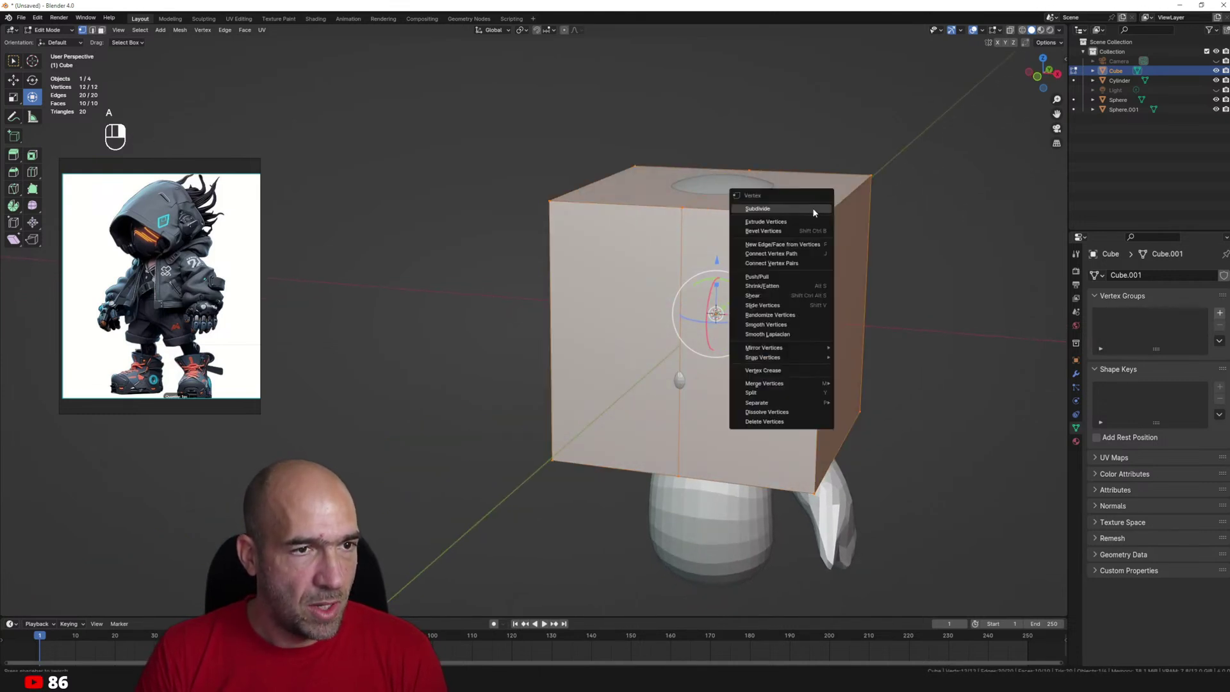
{"action": "left_click", "coordinate": [812, 208]}
Switch the cube to Sculpt Mode and pull its upper front and back corners inward with the Grab brush.
{"action": "key", "text": "ctrl+Tab"}
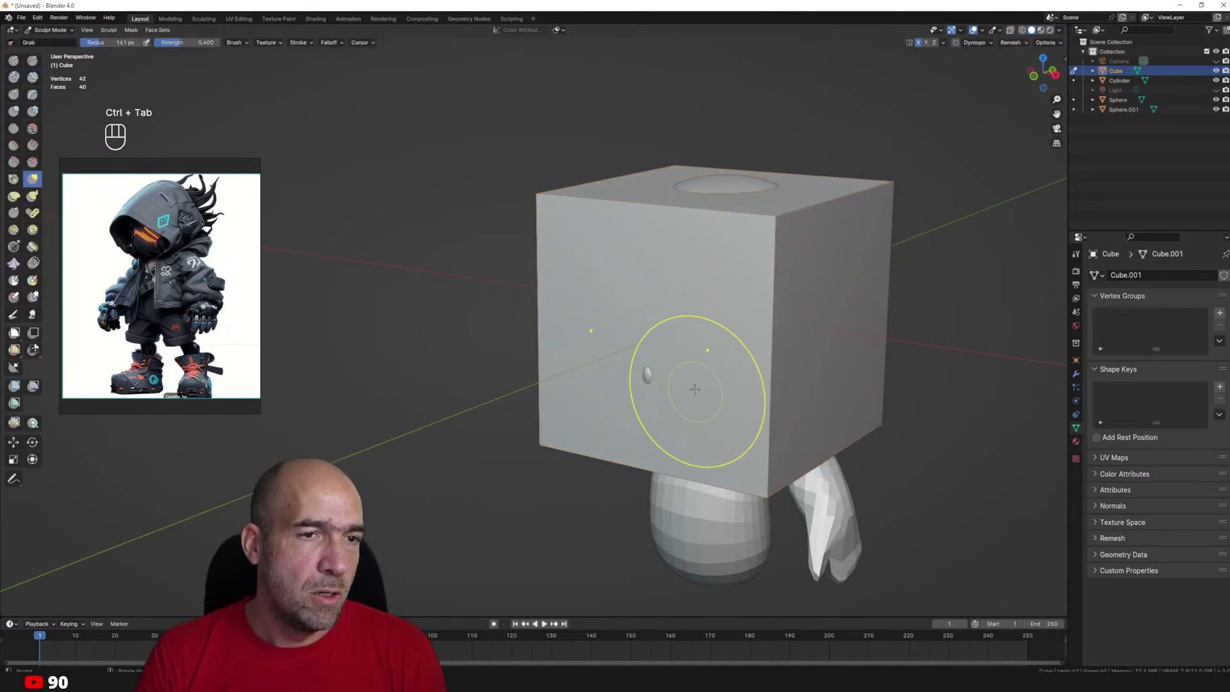
{"action": "key", "text": "ctrl+Tab"}
{"action": "middle_click_drag", "start_coordinate": [736, 321], "coordinate": [700, 275]}
{"action": "key", "text": "g"}
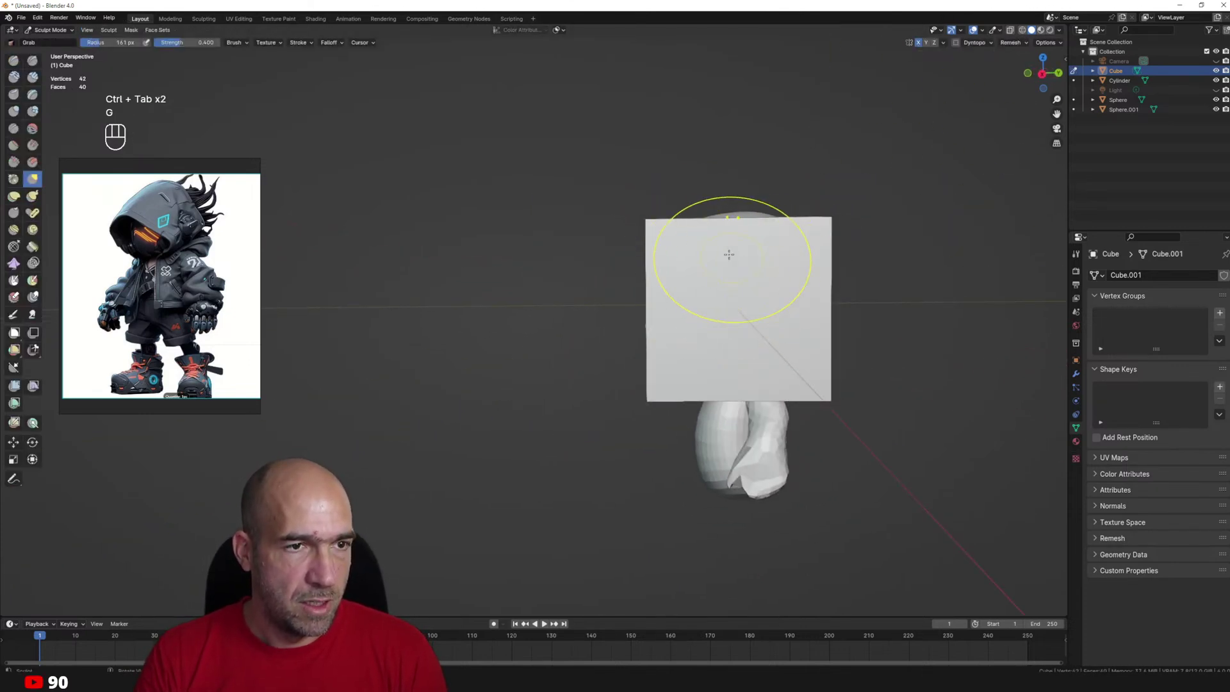
{"action": "left_click_drag", "start_coordinate": [729, 254], "coordinate": [689, 273]}
{"action": "left_click_drag", "start_coordinate": [707, 356], "coordinate": [739, 290]}
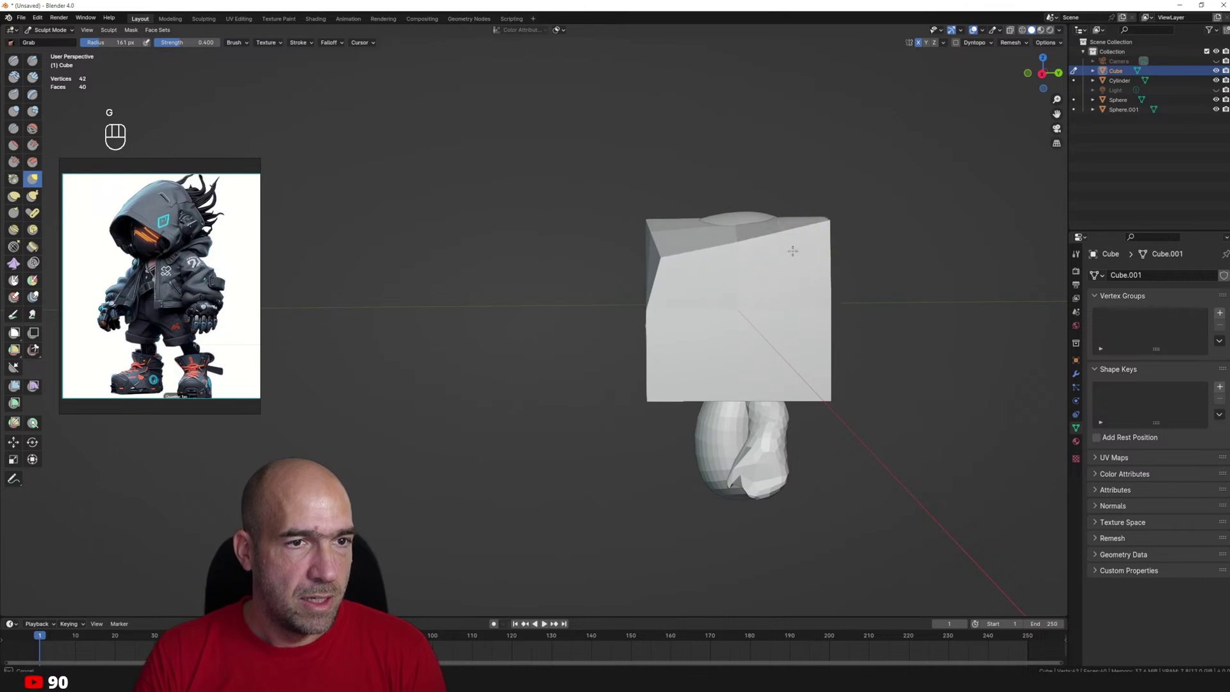
{"action": "mouse_move", "coordinate": [804, 245]}
{"action": "left_mouse_down"}
{"action": "mouse_move", "coordinate": [820, 222]}
{"action": "mouse_move", "coordinate": [758, 196]}
{"action": "left_mouse_up"}
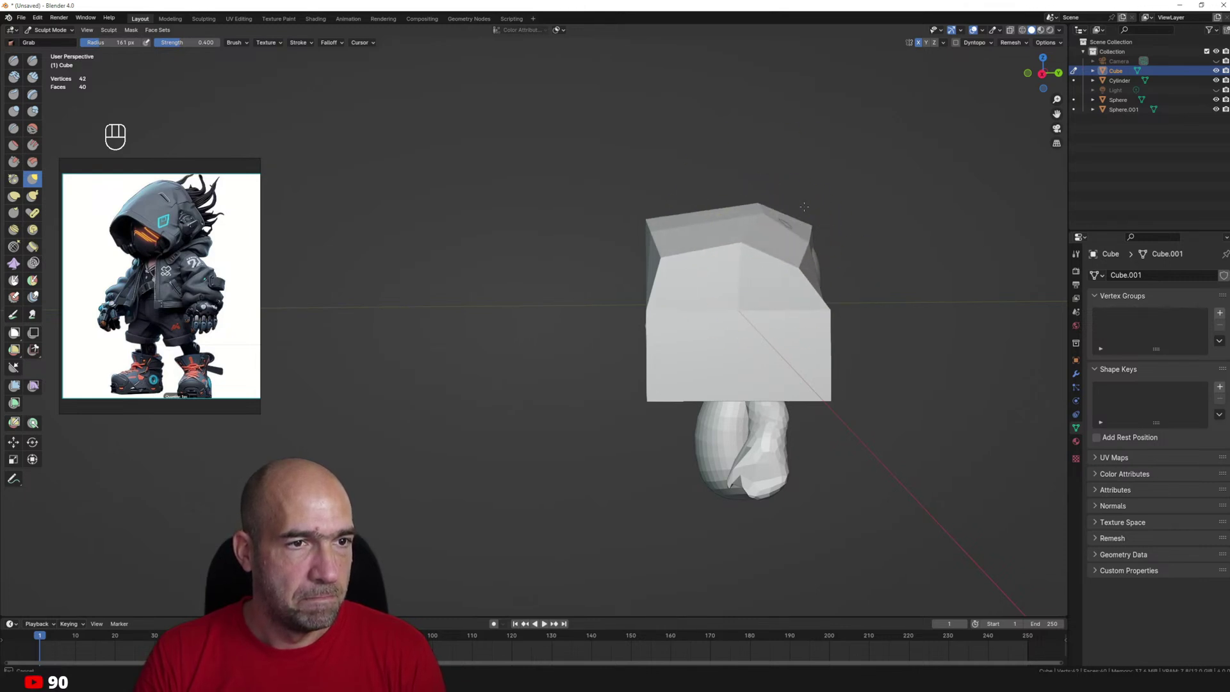
{"action": "left_click_drag", "start_coordinate": [659, 225], "coordinate": [680, 264]}
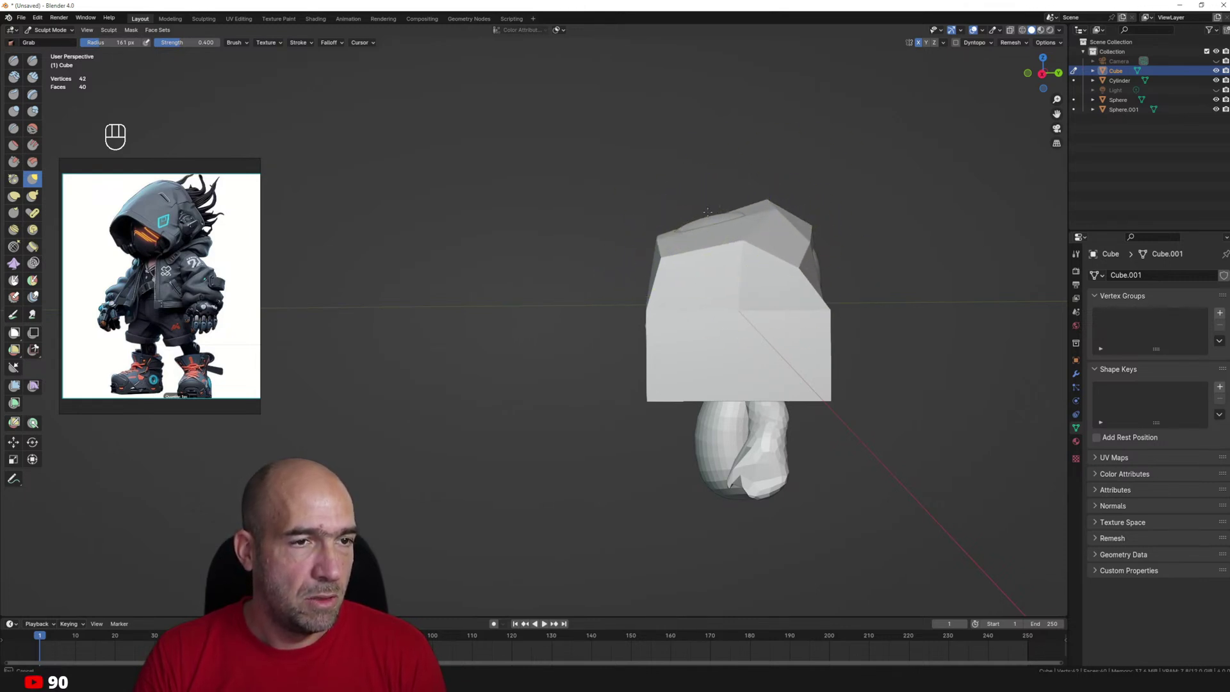
Pull the cube's front side edges and lower front corners inward with the Grab brush, tapering it around the face.
{"action": "left_click_drag", "start_coordinate": [666, 316], "coordinate": [711, 326]}
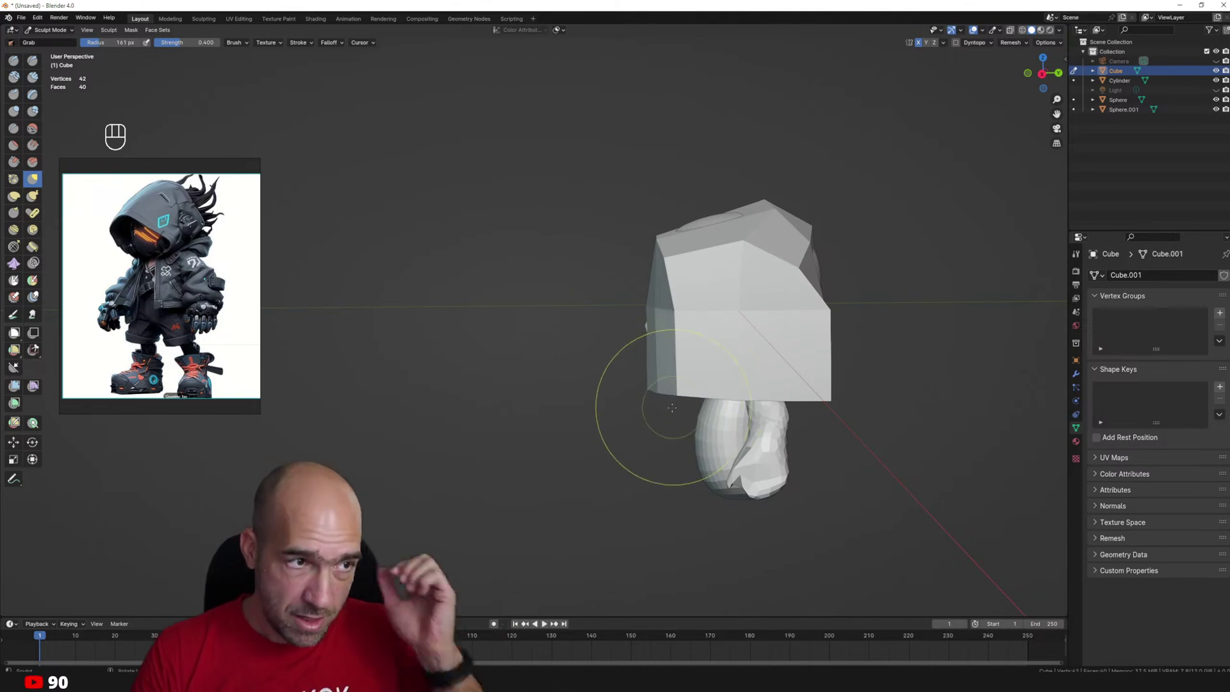
{"action": "left_click_drag", "start_coordinate": [666, 397], "coordinate": [737, 377]}
{"action": "middle_click_drag", "start_coordinate": [685, 359], "coordinate": [709, 377]}
{"action": "left_click_drag", "start_coordinate": [714, 309], "coordinate": [730, 344]}
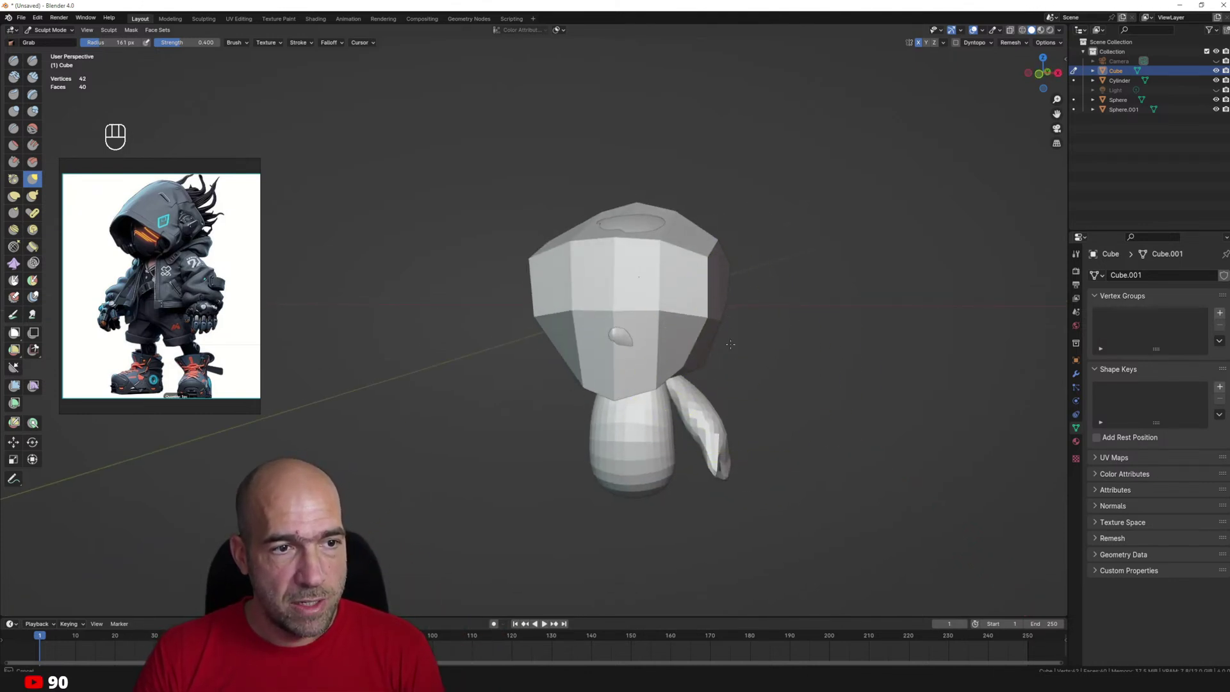
{"action": "left_click_drag", "start_coordinate": [724, 255], "coordinate": [713, 261]}
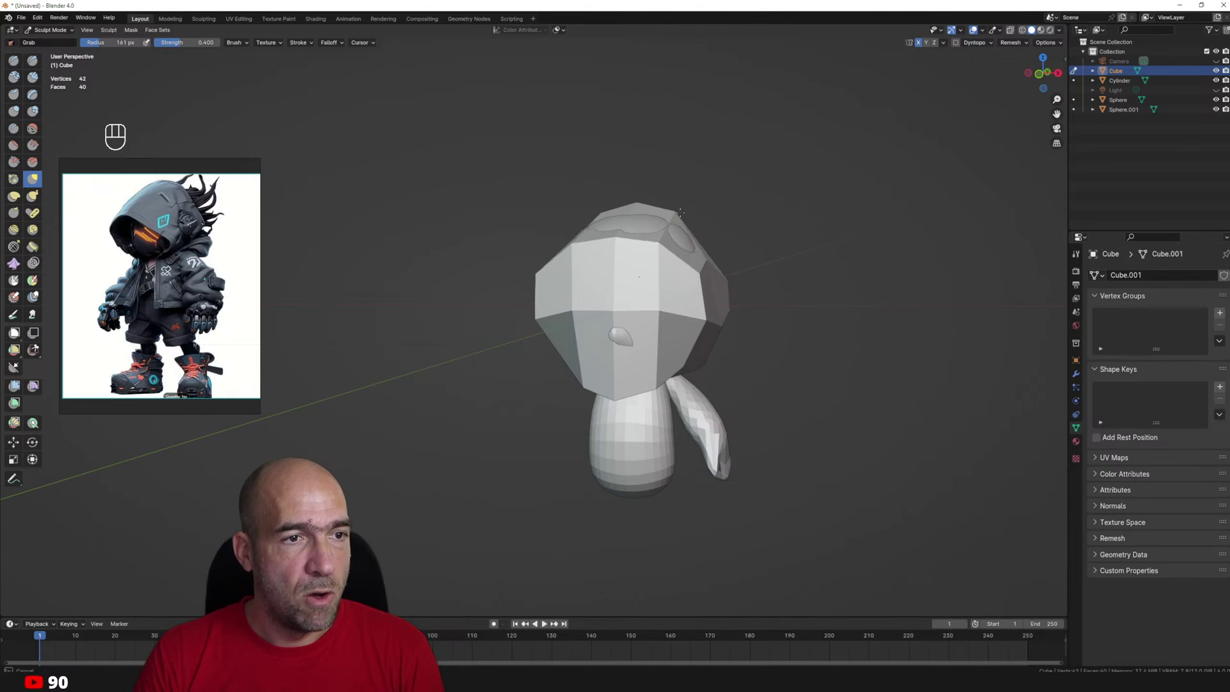
Round the hood block's lower front and back further with the Grab brush, bringing it closer to the head shape.
{"action": "mouse_move", "coordinate": [675, 167]}
{"action": "middle_mouse_down"}
{"action": "mouse_move", "coordinate": [611, 168]}
{"action": "mouse_move", "coordinate": [606, 128]}
{"action": "mouse_move", "coordinate": [573, 132]}
{"action": "middle_mouse_up"}
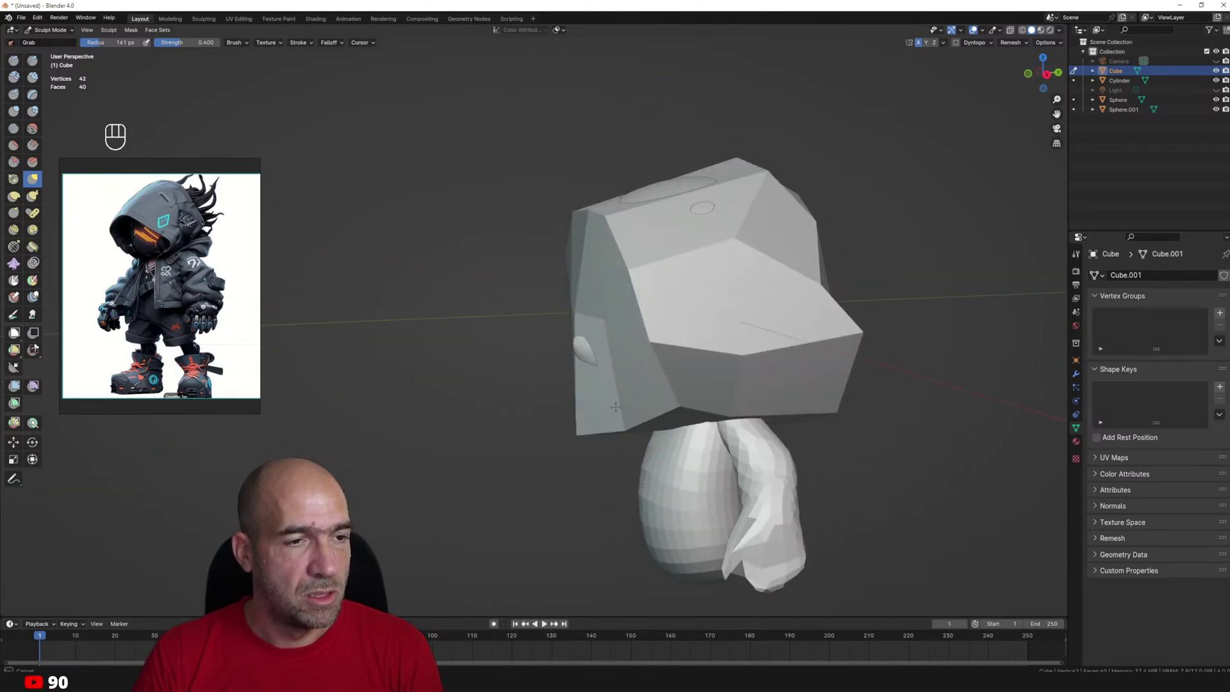
{"action": "left_click_drag", "start_coordinate": [582, 426], "coordinate": [575, 346]}
{"action": "mouse_move", "coordinate": [703, 336]}
{"action": "middle_mouse_down"}
{"action": "mouse_move", "coordinate": [805, 349]}
{"action": "mouse_move", "coordinate": [836, 386]}
{"action": "mouse_move", "coordinate": [807, 413]}
{"action": "mouse_move", "coordinate": [833, 438]}
{"action": "middle_mouse_up"}
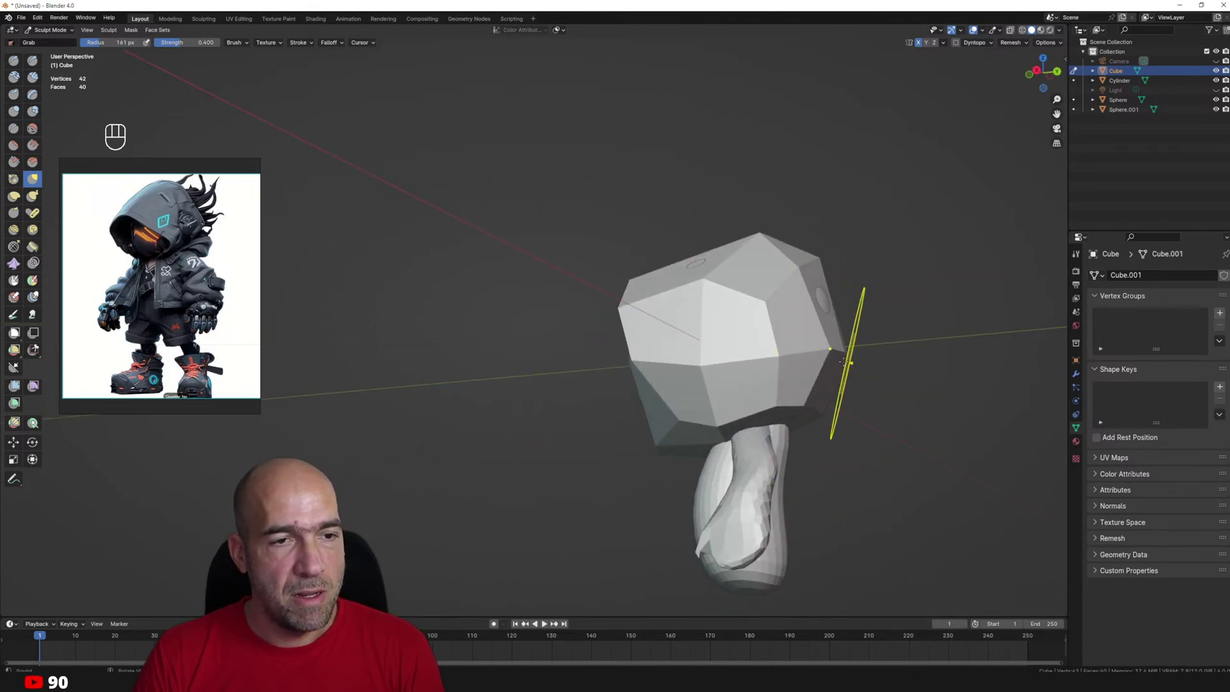
{"action": "middle_click_drag", "start_coordinate": [842, 363], "coordinate": [837, 329], "text": "alt"}
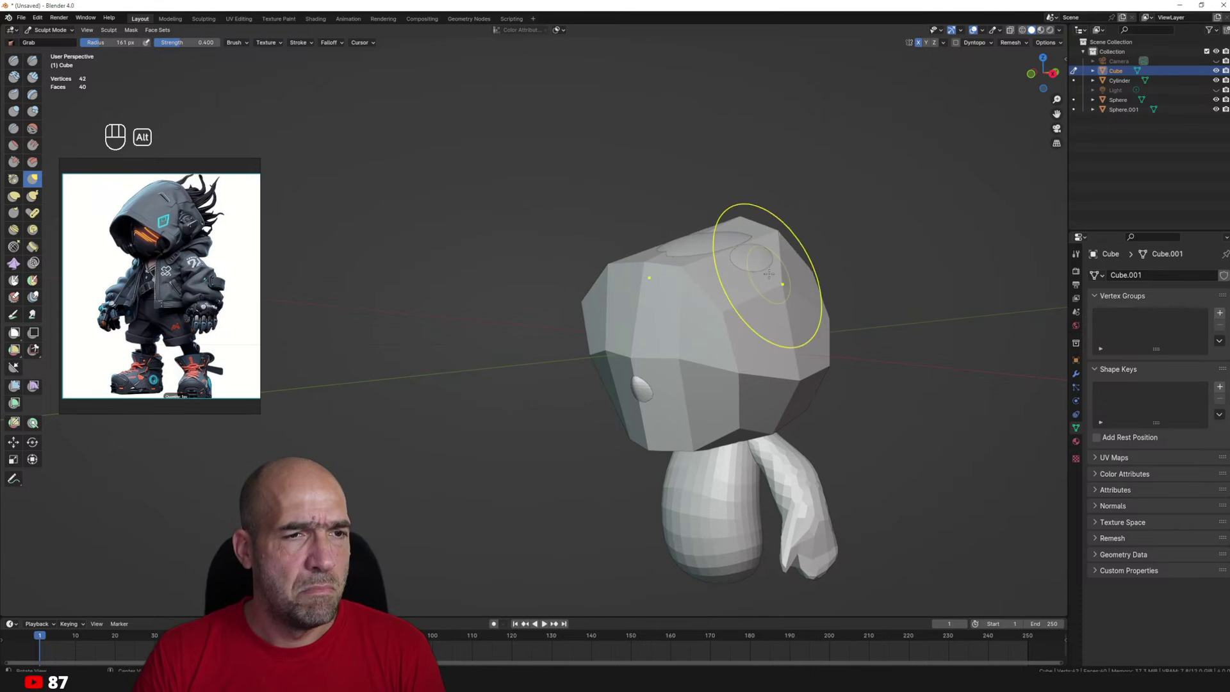
{"action": "mouse_move", "coordinate": [769, 274]}
{"action": "middle_mouse_down", "text": "alt"}
{"action": "mouse_move", "coordinate": [763, 219]}
{"action": "mouse_move", "coordinate": [737, 211]}
{"action": "mouse_move", "coordinate": [721, 253]}
{"action": "middle_mouse_up", "text": "alt"}
{"action": "scroll", "coordinate": [666, 318], "scroll_direction": "up", "scroll_amount": 2}
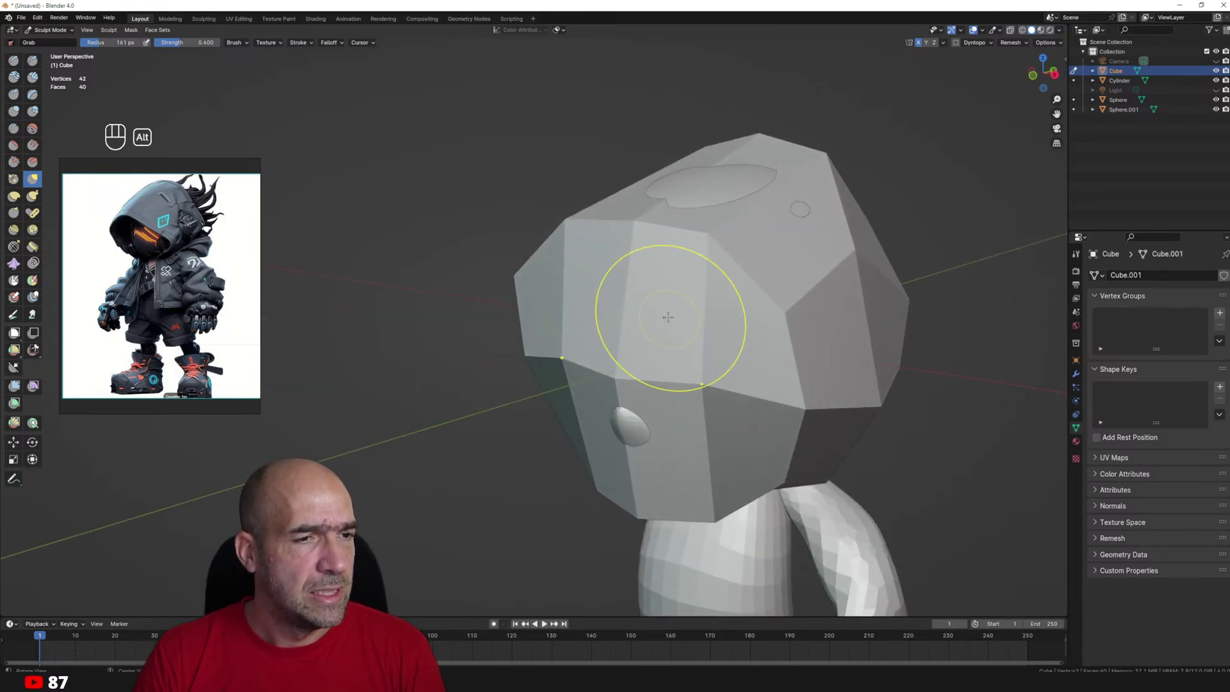
{"action": "middle_click_drag", "start_coordinate": [626, 324], "coordinate": [660, 330], "text": "alt"}
Select the eight front faces of the hood in Edit Mode and delete them to open the face area.
{"action": "key", "text": "Tab"}
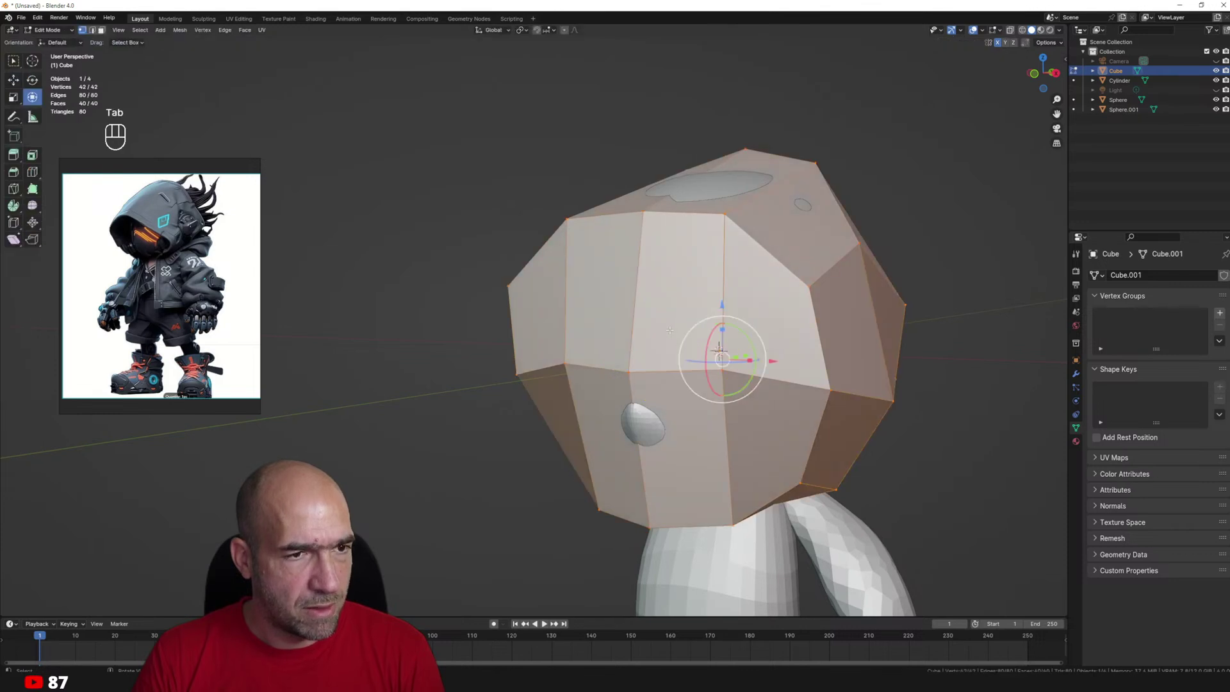
{"action": "key", "text": "3"}
{"action": "left_click", "coordinate": [705, 312]}
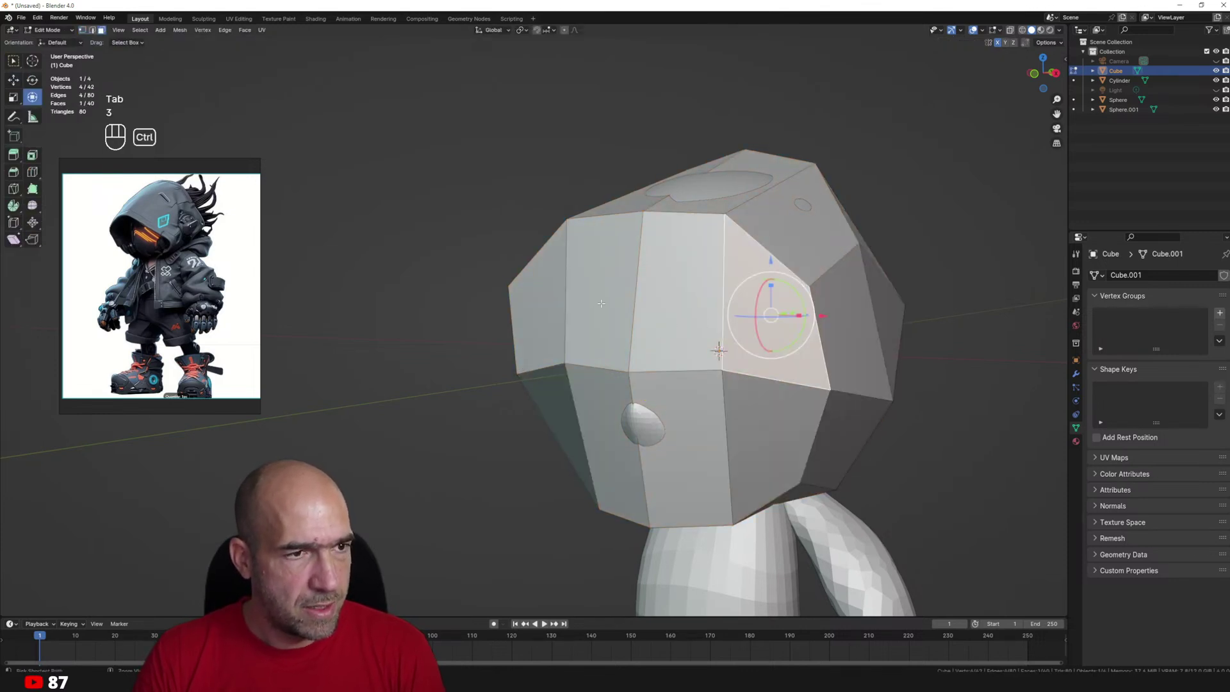
{"action": "left_click", "coordinate": [543, 319], "text": "ctrl"}
{"action": "left_click", "coordinate": [563, 405], "text": "ctrl"}
{"action": "left_click", "coordinate": [746, 433], "text": "ctrl"}
{"action": "key", "text": "x"}
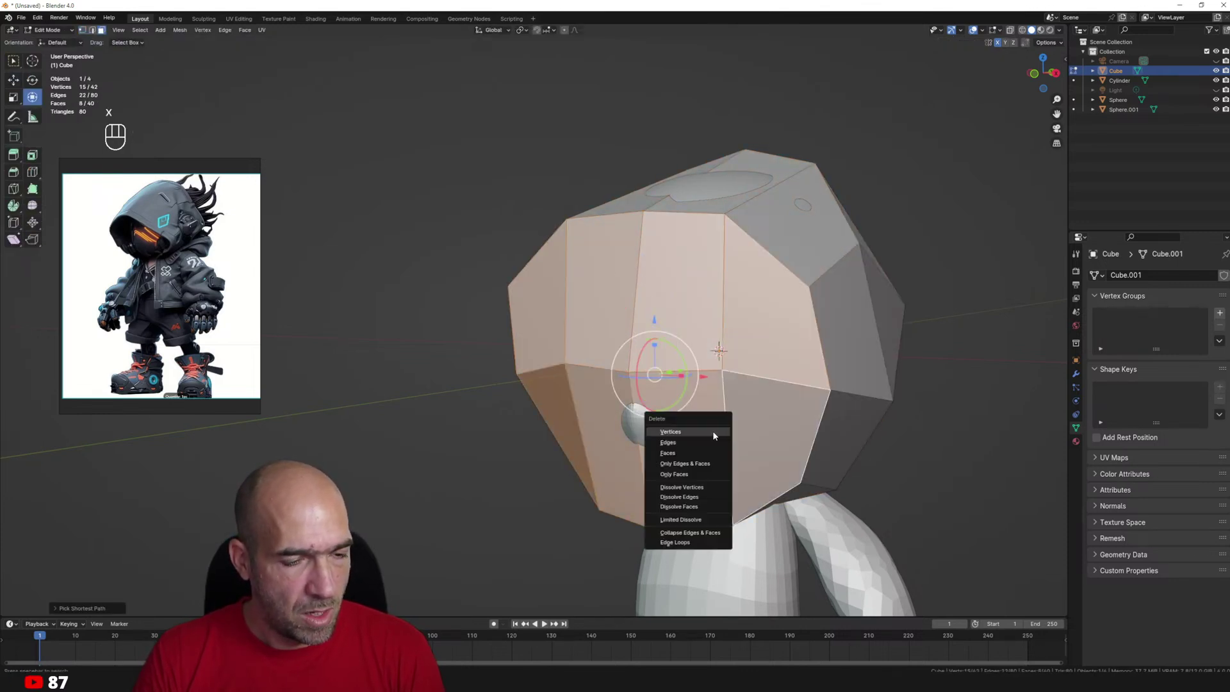
{"action": "left_click", "coordinate": [700, 452]}
Add a loop cut around the hood in Edit Mode, between the face opening and the middle edge loop.
{"action": "left_click_drag", "start_coordinate": [711, 321], "coordinate": [720, 416], "text": "ctrl+alt"}
{"action": "key", "text": "ctrl+Tab"}
{"action": "left_click_drag", "start_coordinate": [775, 345], "coordinate": [708, 371], "text": "alt"}
{"action": "key", "text": "ctrl+grave"}
{"action": "key", "text": "ctrl+Tab"}
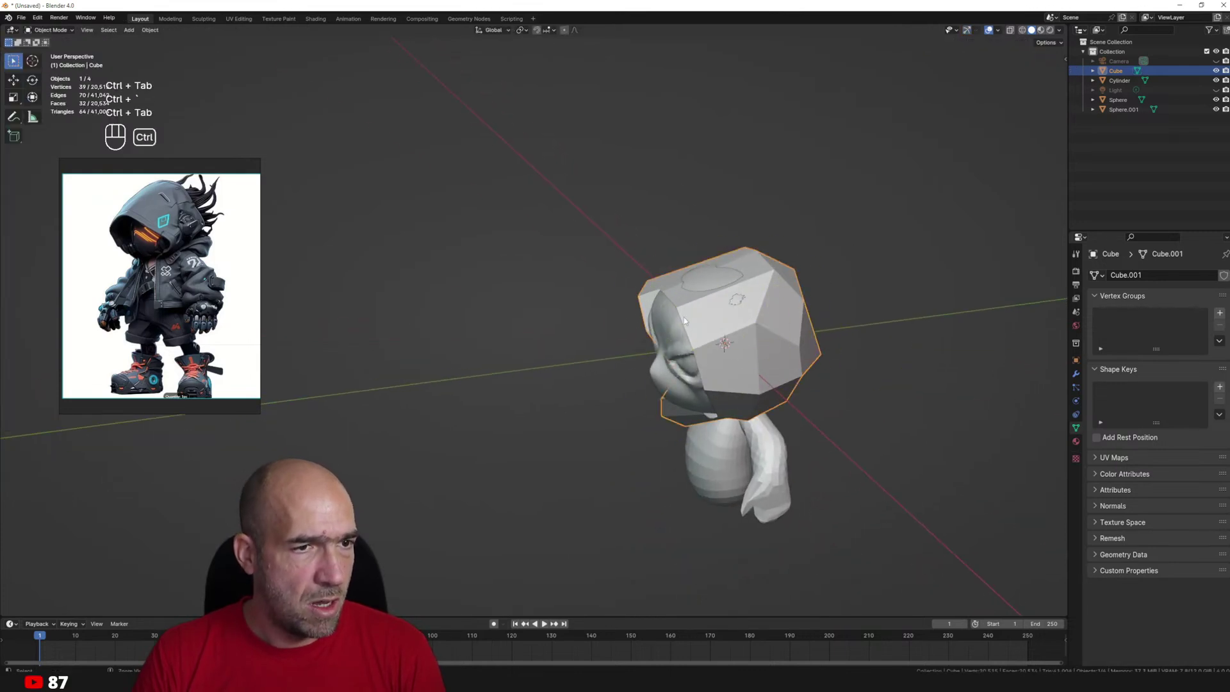
{"action": "key", "text": "Tab"}
{"action": "left_click", "coordinate": [713, 311], "text": "ctrl"}
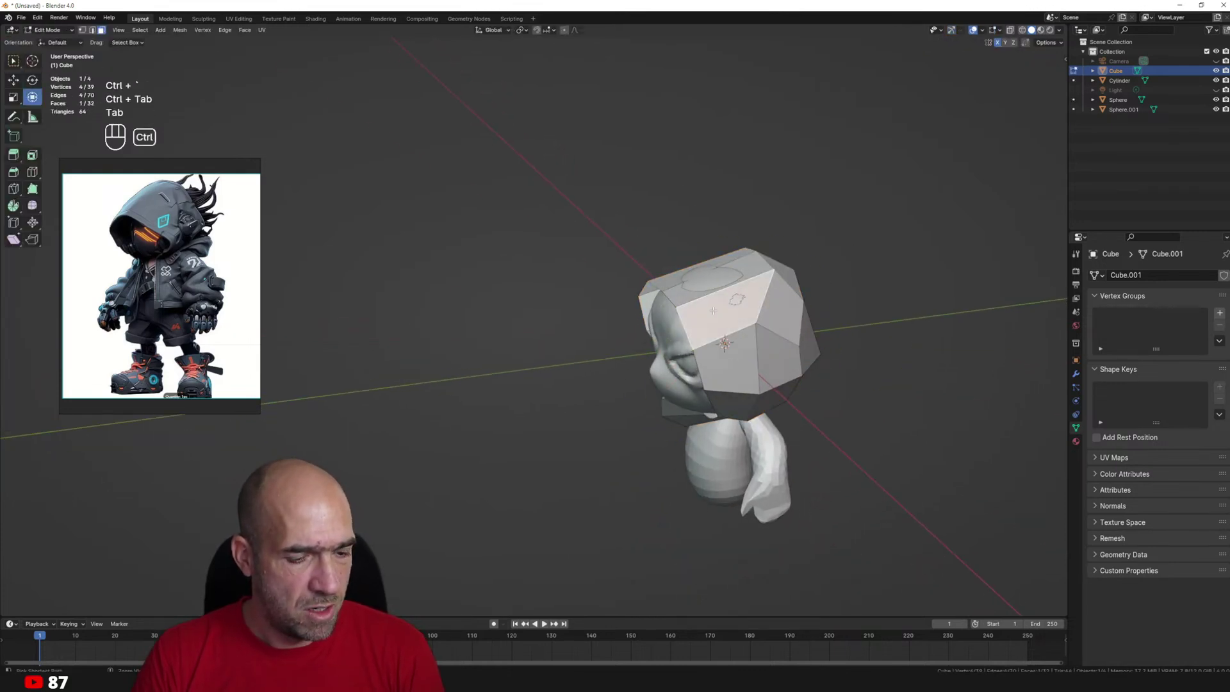
{"action": "left_click", "coordinate": [712, 307]}
{"action": "mouse_move", "coordinate": [712, 307]}
{"action": "middle_mouse_down"}
{"action": "mouse_move", "coordinate": [804, 294]}
{"action": "mouse_move", "coordinate": [732, 303]}
{"action": "middle_mouse_up"}
Return to Sculpt Mode and pull the hood's upper front rim forward and its sides around the face with the Grab brush.
{"action": "key", "text": "ctrl+Tab"}
{"action": "scroll", "coordinate": [732, 303], "scroll_direction": "up", "scroll_amount": 1}
{"action": "key", "text": "g"}
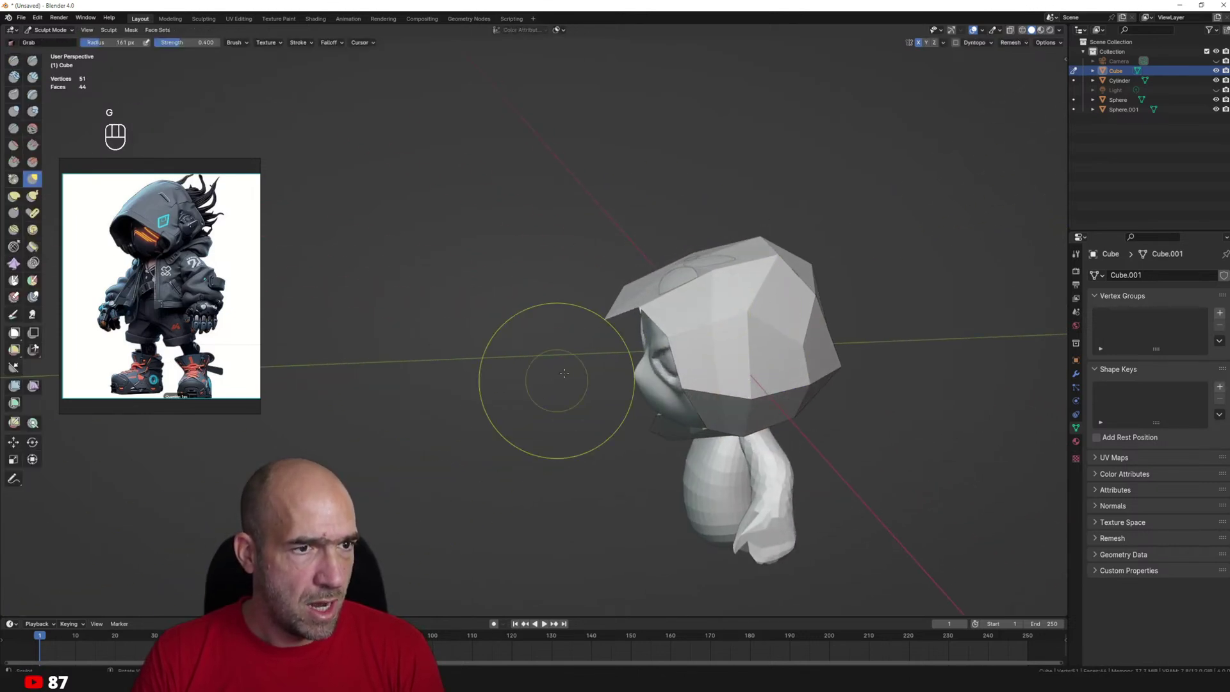
{"action": "mouse_move", "coordinate": [565, 373]}
{"action": "left_mouse_down"}
{"action": "mouse_move", "coordinate": [627, 351]}
{"action": "mouse_move", "coordinate": [685, 251]}
{"action": "left_mouse_up"}
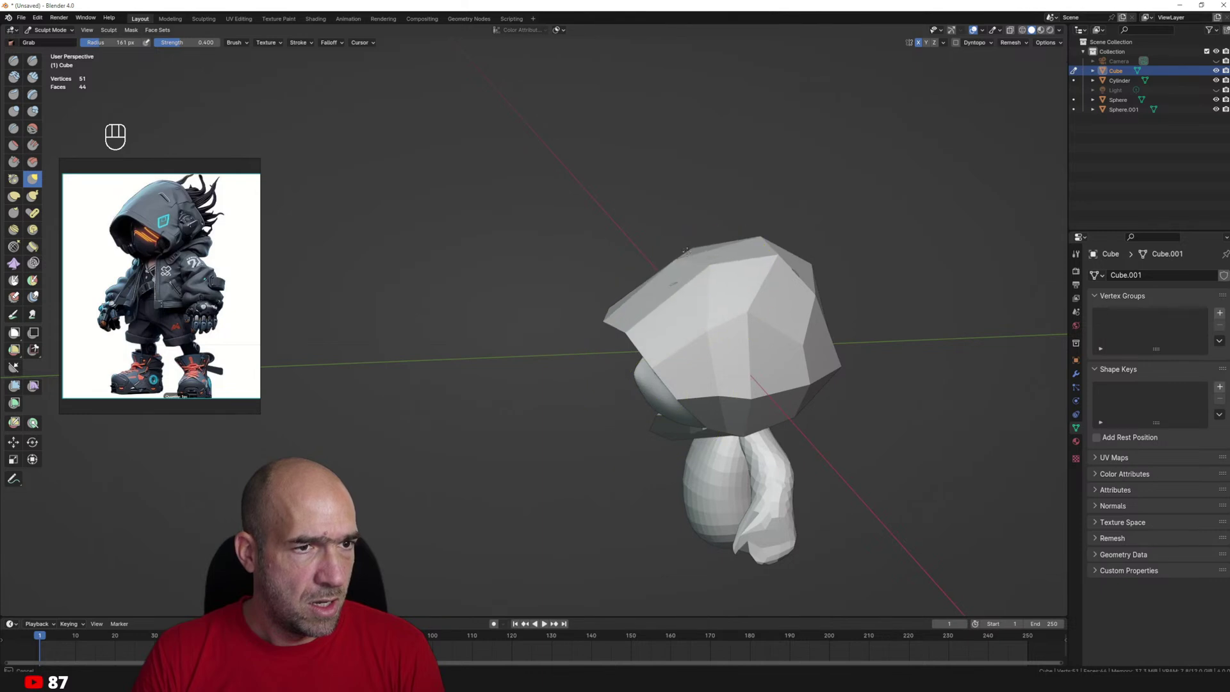
{"action": "mouse_move", "coordinate": [753, 247]}
{"action": "middle_mouse_down"}
{"action": "mouse_move", "coordinate": [804, 337]}
{"action": "mouse_move", "coordinate": [776, 324]}
{"action": "middle_mouse_up"}
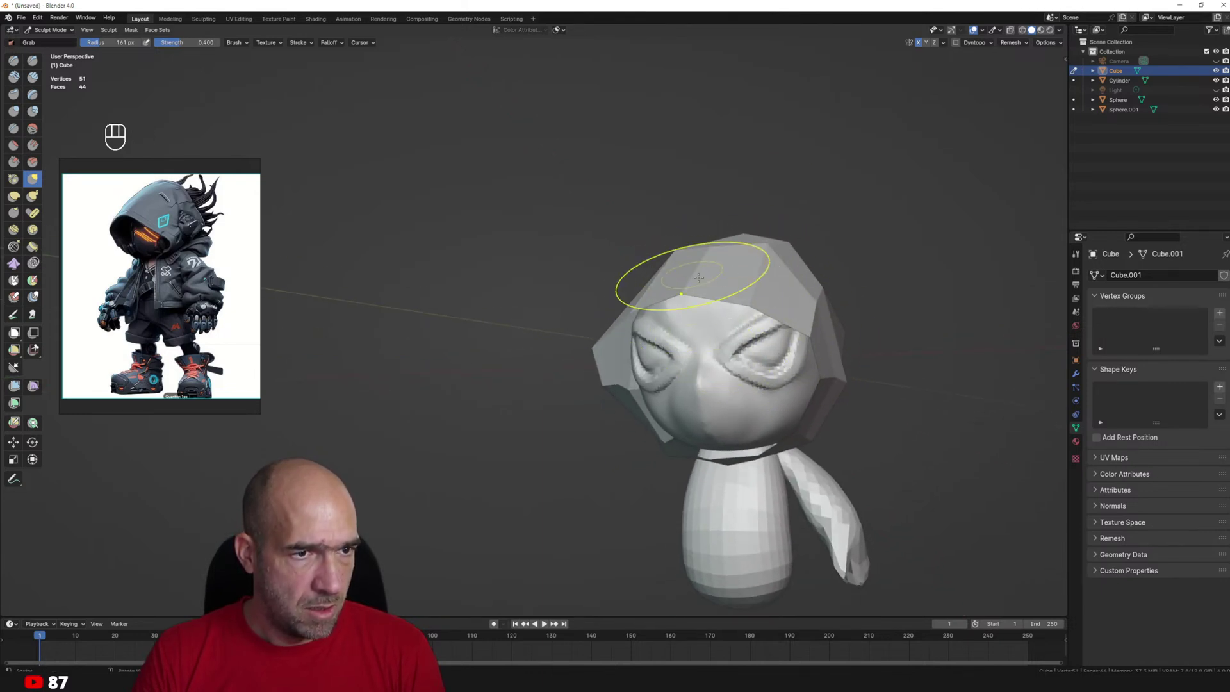
{"action": "left_click_drag", "start_coordinate": [782, 308], "coordinate": [803, 381]}
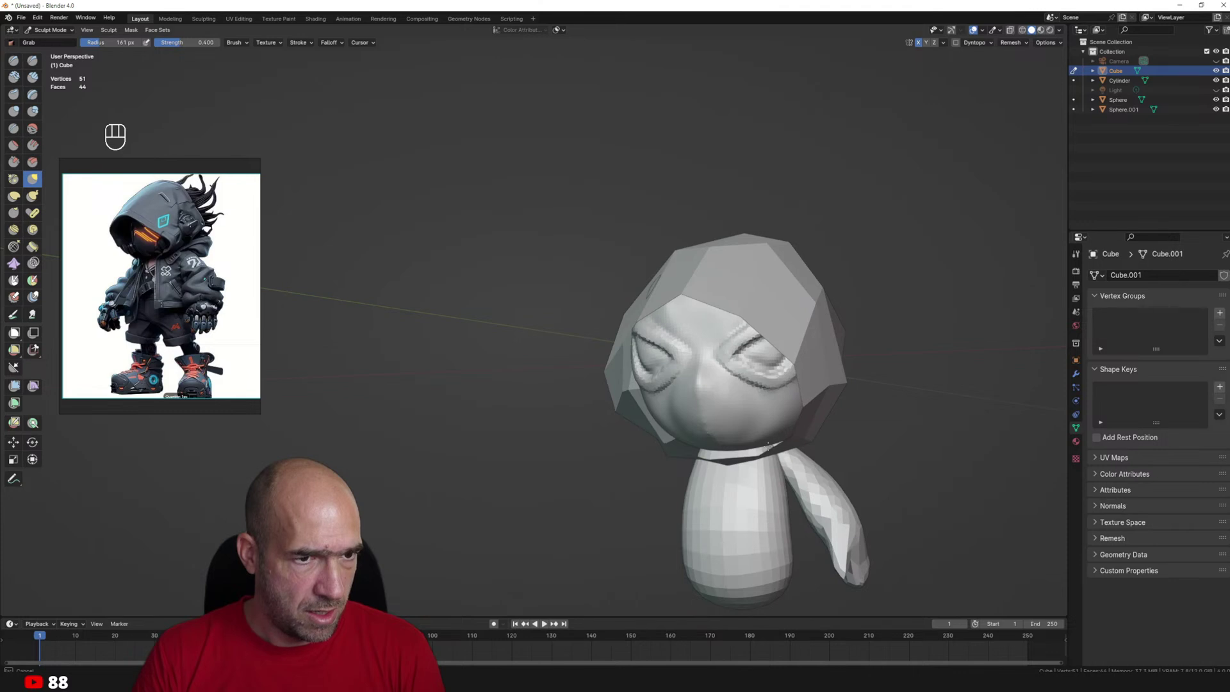
{"action": "left_click_drag", "start_coordinate": [767, 447], "coordinate": [775, 440], "text": "alt"}
{"action": "mouse_move", "coordinate": [705, 452]}
{"action": "left_mouse_down", "text": "alt"}
{"action": "mouse_move", "coordinate": [747, 433]}
{"action": "mouse_move", "coordinate": [726, 506]}
{"action": "mouse_move", "coordinate": [855, 493]}
{"action": "mouse_move", "coordinate": [912, 472]}
{"action": "left_mouse_up", "text": "alt"}
Add a Solidify modifier to the hood and set its thickness to 0.04 m.
{"action": "left_click", "coordinate": [1076, 373]}
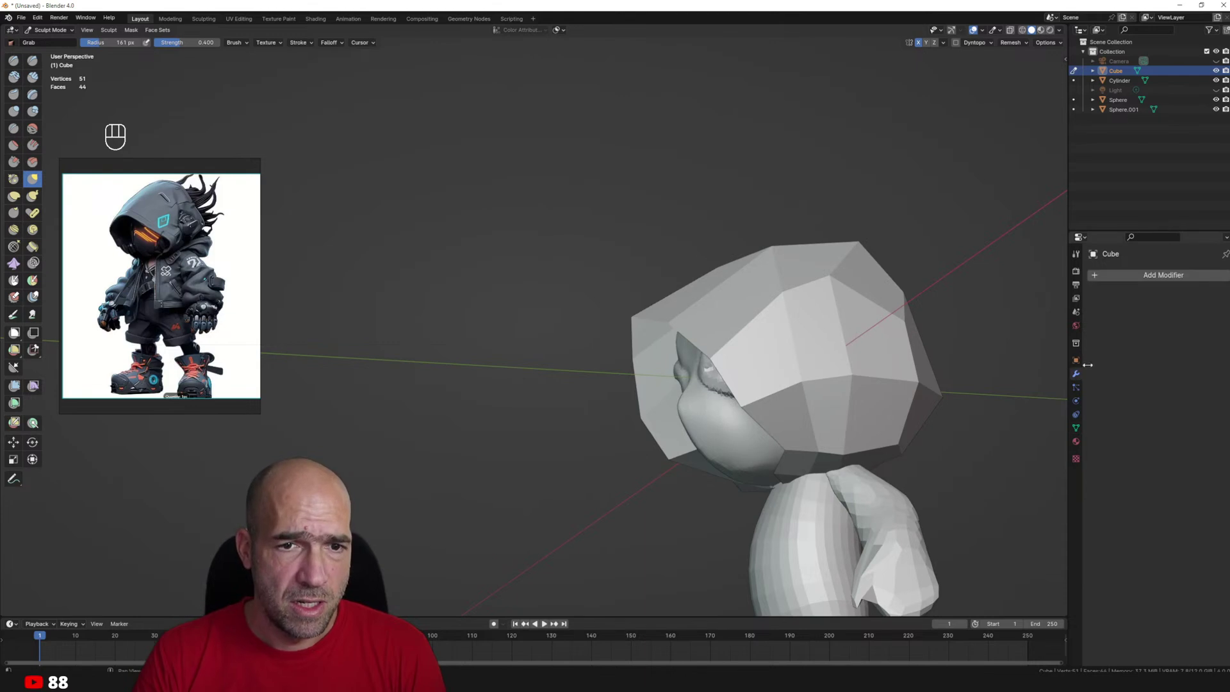
{"action": "left_click", "coordinate": [1117, 281]}
{"action": "mouse_move", "coordinate": [1110, 308]}
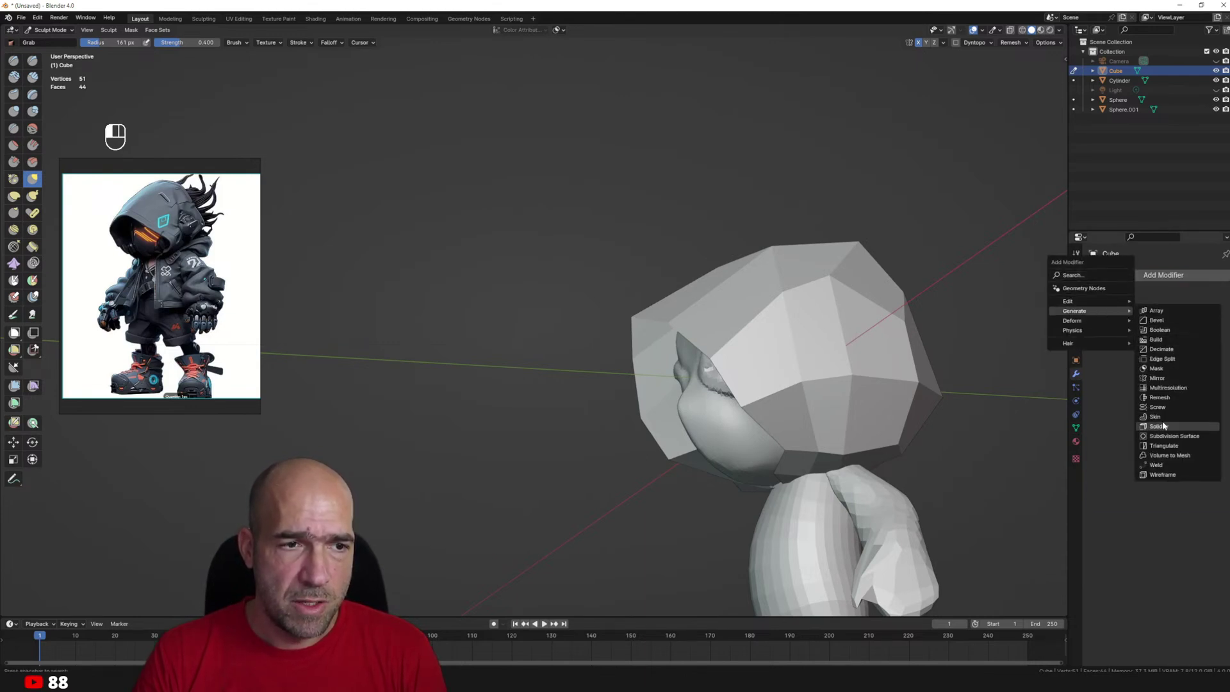
{"action": "left_click", "coordinate": [1158, 425]}
{"action": "left_click_drag", "start_coordinate": [1172, 327], "coordinate": [1154, 328]}
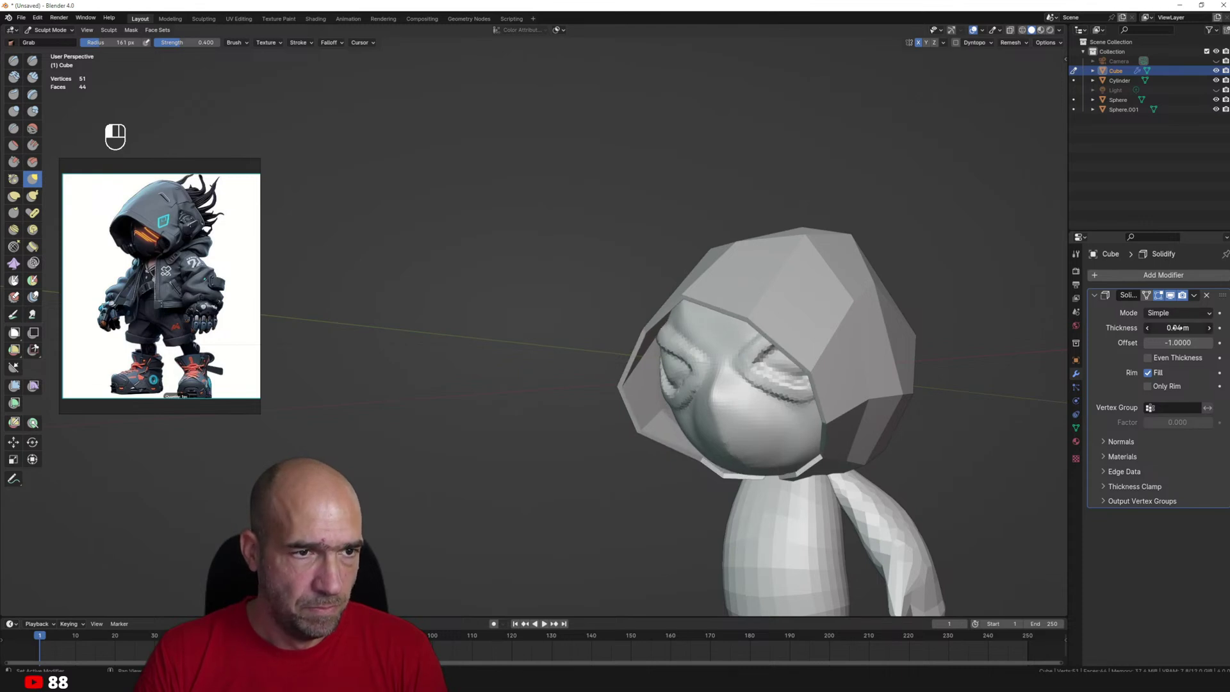
{"action": "middle_click_drag", "start_coordinate": [940, 345], "coordinate": [858, 436]}
Save the scene as Paincho in the Dragon girl in Blender course folder.
{"action": "key", "text": "ctrl+s"}
{"action": "left_click", "coordinate": [606, 470]}
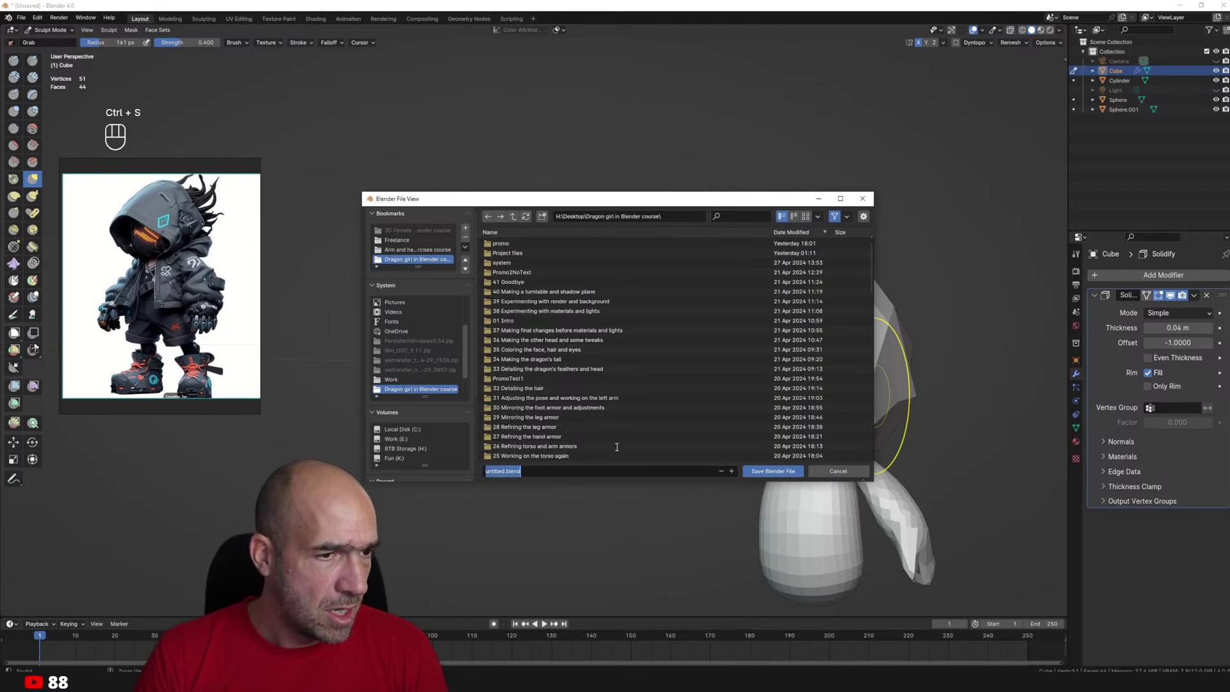
{"action": "type", "text": "Paincho"}
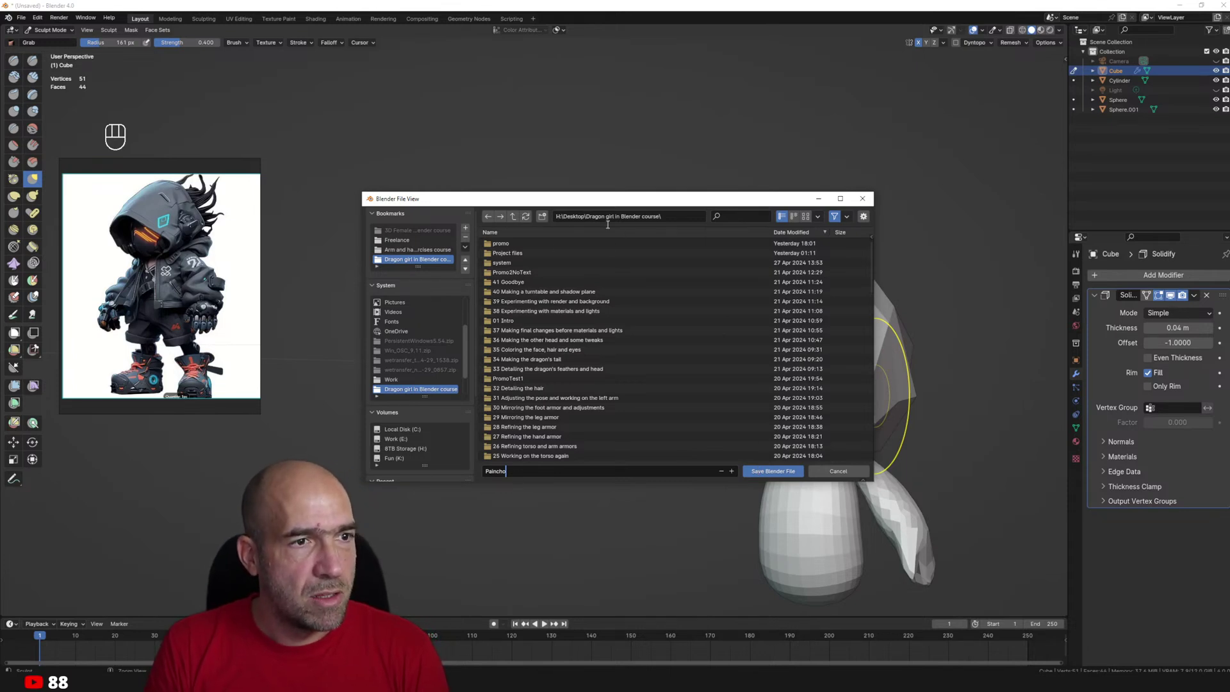
{"action": "left_click", "coordinate": [762, 472]}
Adjust the hood's crown and fill out its back and sides with the Grab brush.
{"action": "middle_click_drag", "start_coordinate": [626, 384], "coordinate": [736, 328]}
{"action": "key", "text": "alt+q"}
{"action": "key", "text": "g"}
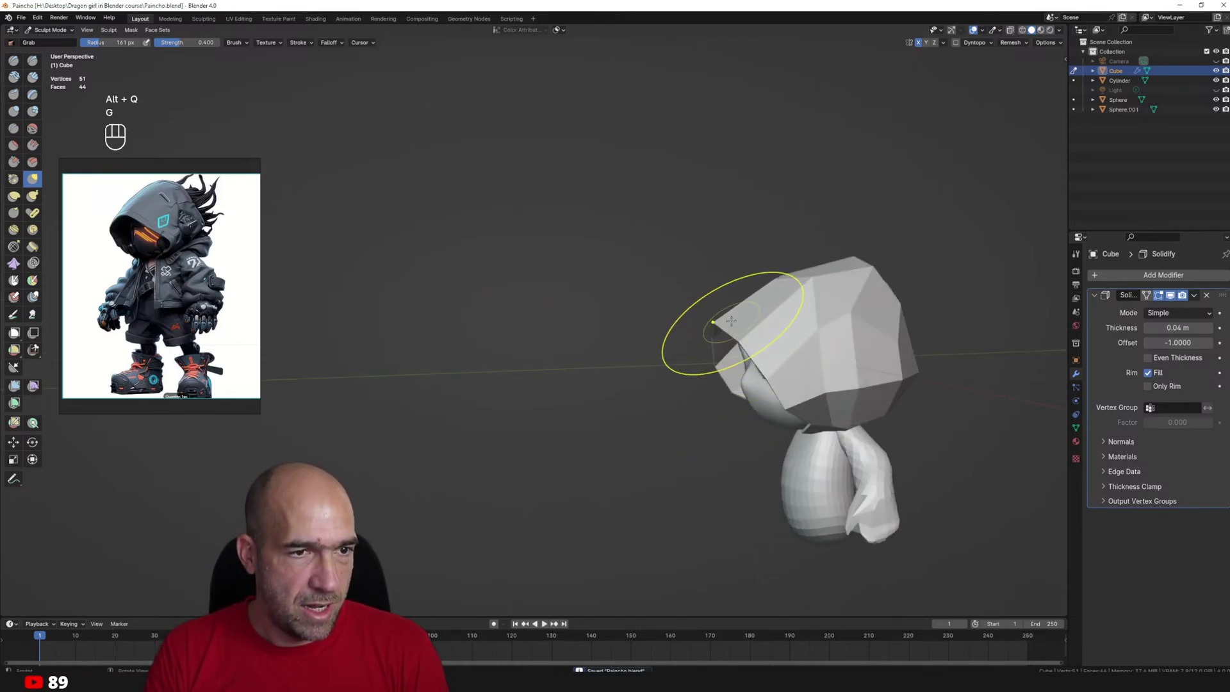
{"action": "middle_click_drag", "start_coordinate": [796, 282], "coordinate": [814, 276]}
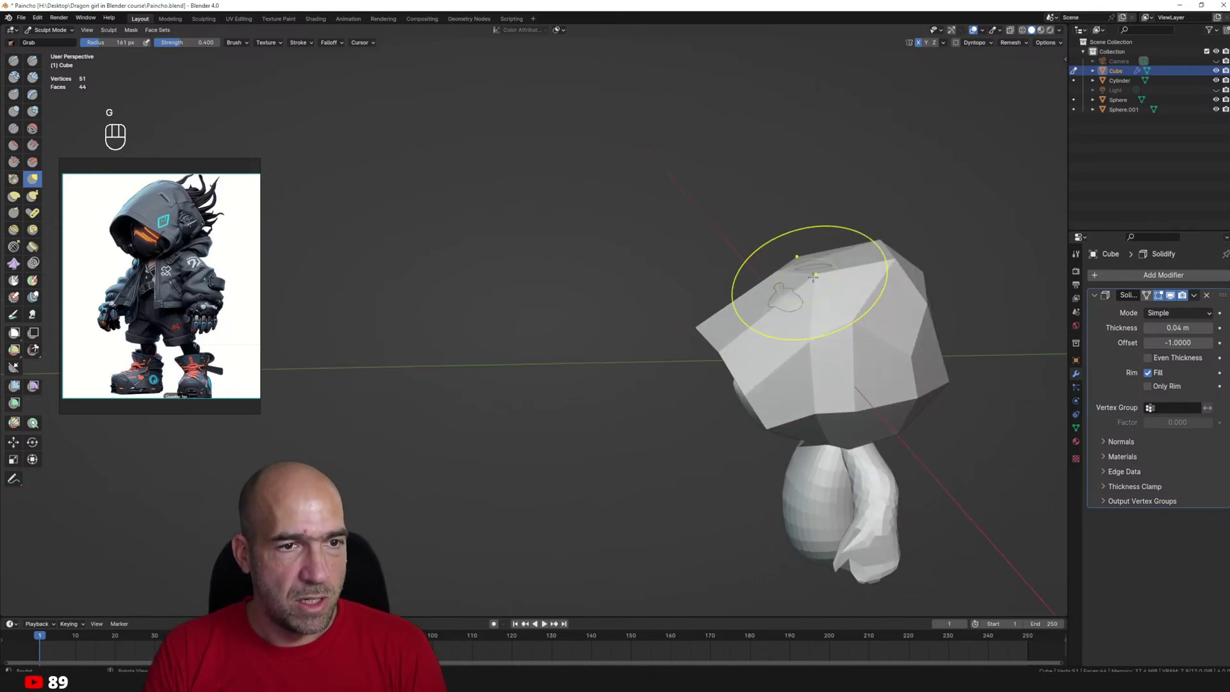
{"action": "left_click_drag", "start_coordinate": [878, 257], "coordinate": [851, 250]}
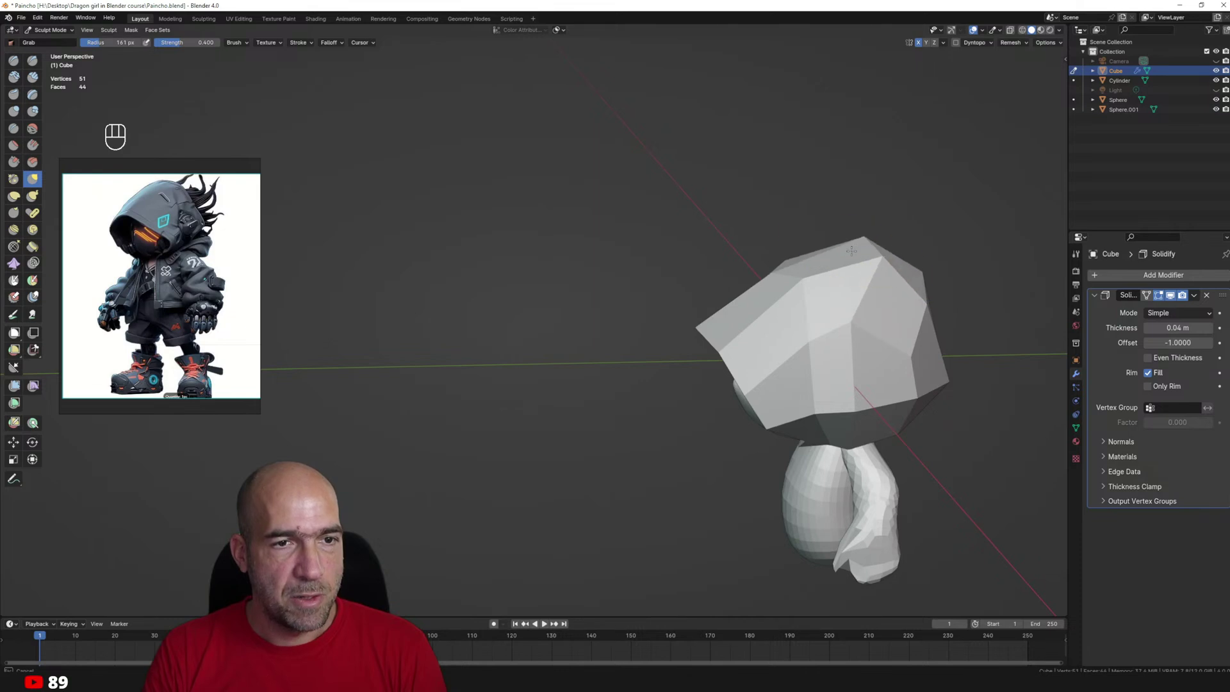
{"action": "middle_click_drag", "start_coordinate": [882, 265], "coordinate": [828, 272]}
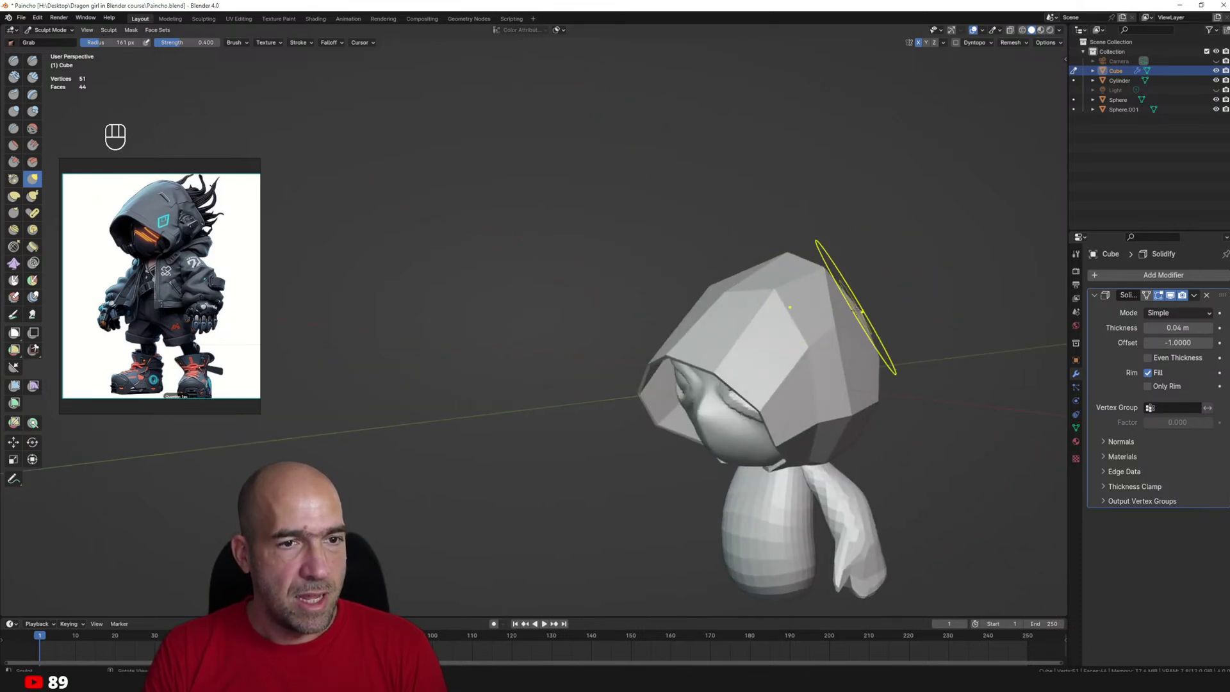
{"action": "mouse_move", "coordinate": [857, 352]}
{"action": "middle_mouse_down"}
{"action": "mouse_move", "coordinate": [742, 354]}
{"action": "mouse_move", "coordinate": [793, 327]}
{"action": "middle_mouse_up"}
{"action": "left_click_drag", "start_coordinate": [878, 333], "coordinate": [917, 337]}
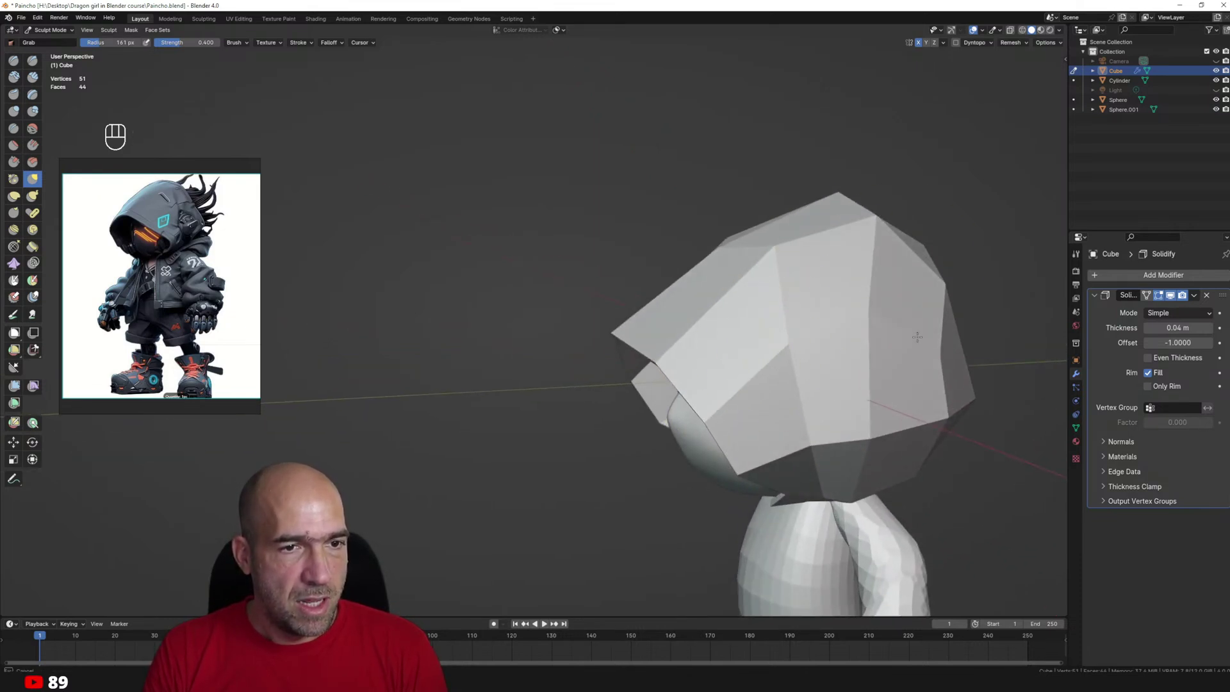
Examine the hood's shape from the front and side and its fit around the chin, neck and shoulder.
{"action": "middle_click_drag", "start_coordinate": [911, 338], "coordinate": [865, 358]}
{"action": "middle_click_drag", "start_coordinate": [865, 359], "coordinate": [852, 391]}
{"action": "mouse_move", "coordinate": [851, 390]}
{"action": "middle_mouse_down"}
{"action": "mouse_move", "coordinate": [879, 426]}
{"action": "mouse_move", "coordinate": [873, 398]}
{"action": "mouse_move", "coordinate": [848, 405]}
{"action": "middle_mouse_up"}
{"action": "middle_click_drag", "start_coordinate": [849, 405], "coordinate": [845, 392], "text": "ctrl"}
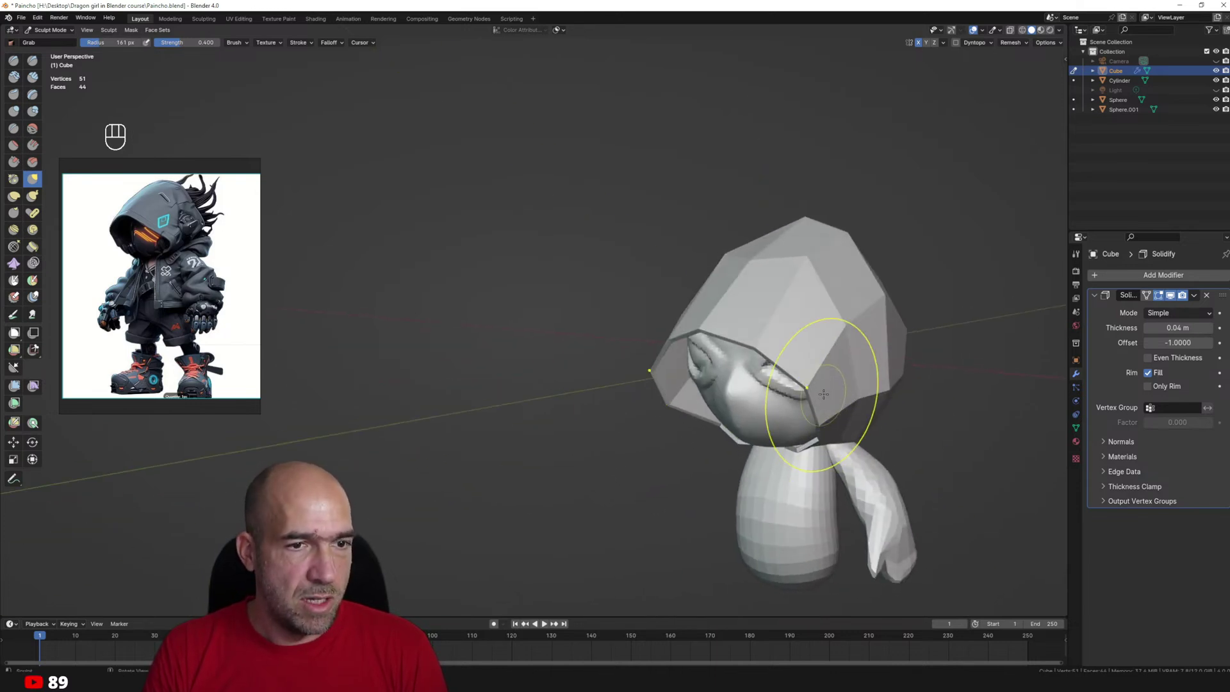
{"action": "middle_click_drag", "start_coordinate": [782, 357], "coordinate": [780, 393]}
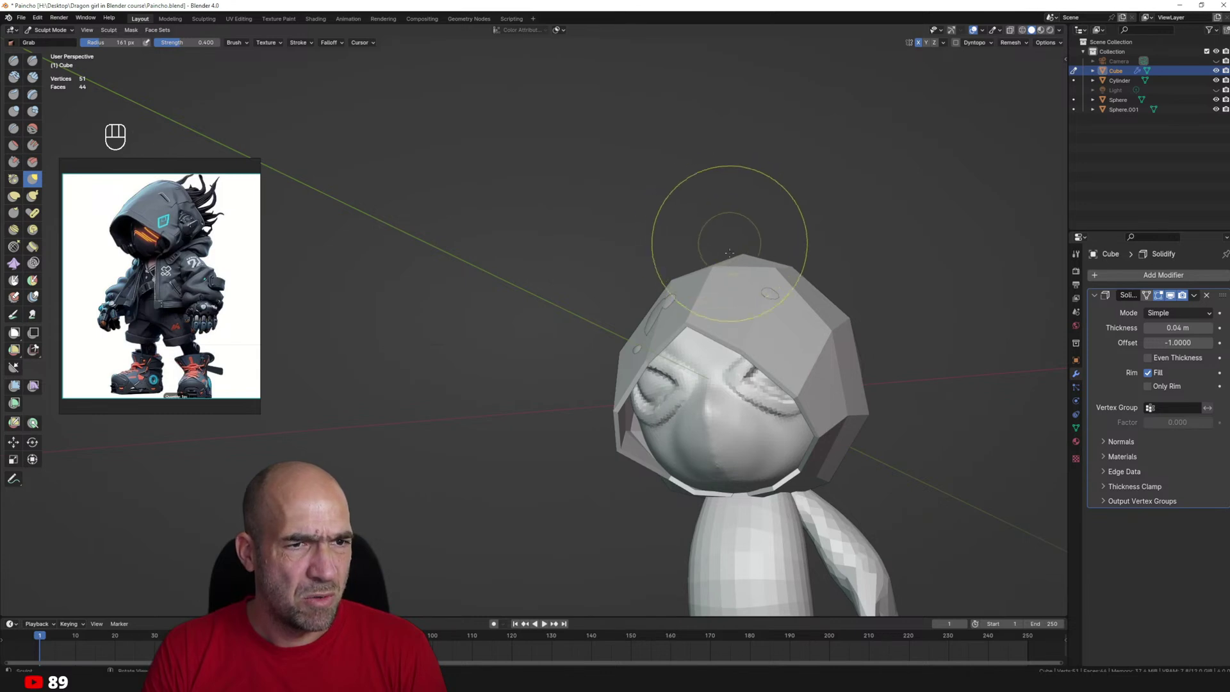
{"action": "middle_click_drag", "start_coordinate": [728, 252], "coordinate": [739, 444]}
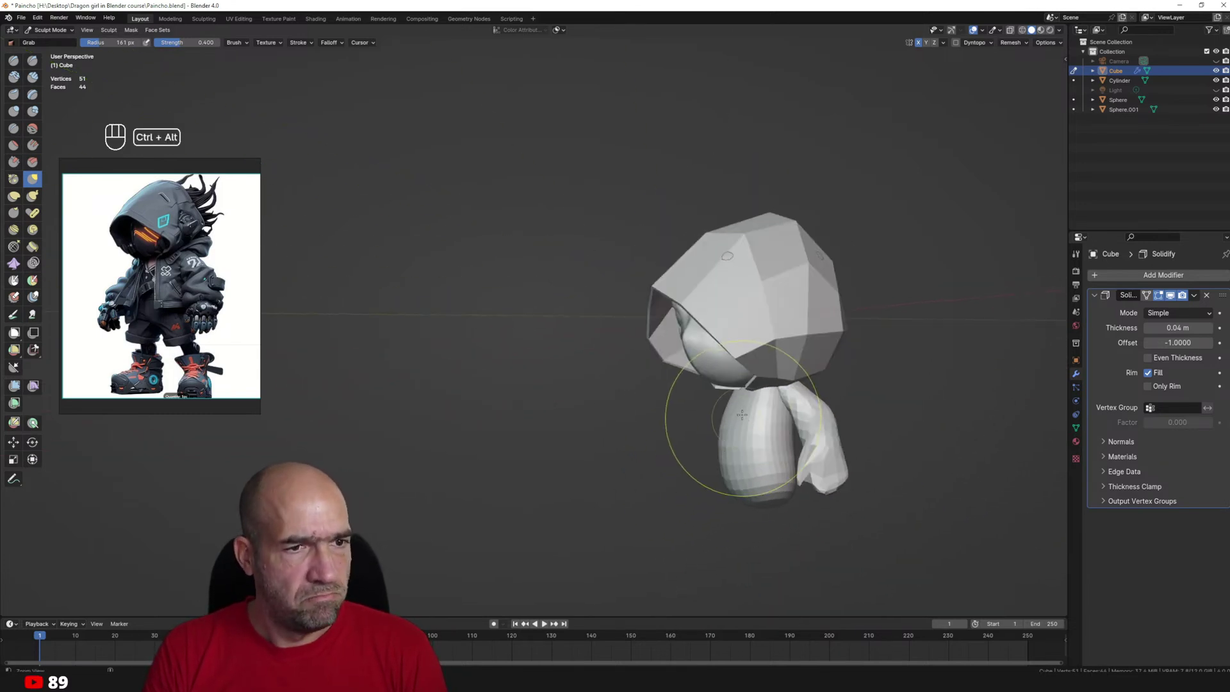
{"action": "key", "text": "alt+q"}
{"action": "scroll", "coordinate": [741, 325], "scroll_direction": "up", "scroll_amount": 3}
{"action": "mouse_move", "coordinate": [742, 325]}
{"action": "middle_mouse_down"}
{"action": "mouse_move", "coordinate": [772, 317]}
{"action": "mouse_move", "coordinate": [755, 379]}
{"action": "mouse_move", "coordinate": [768, 356]}
{"action": "mouse_move", "coordinate": [704, 372]}
{"action": "mouse_move", "coordinate": [618, 343]}
{"action": "middle_mouse_up"}
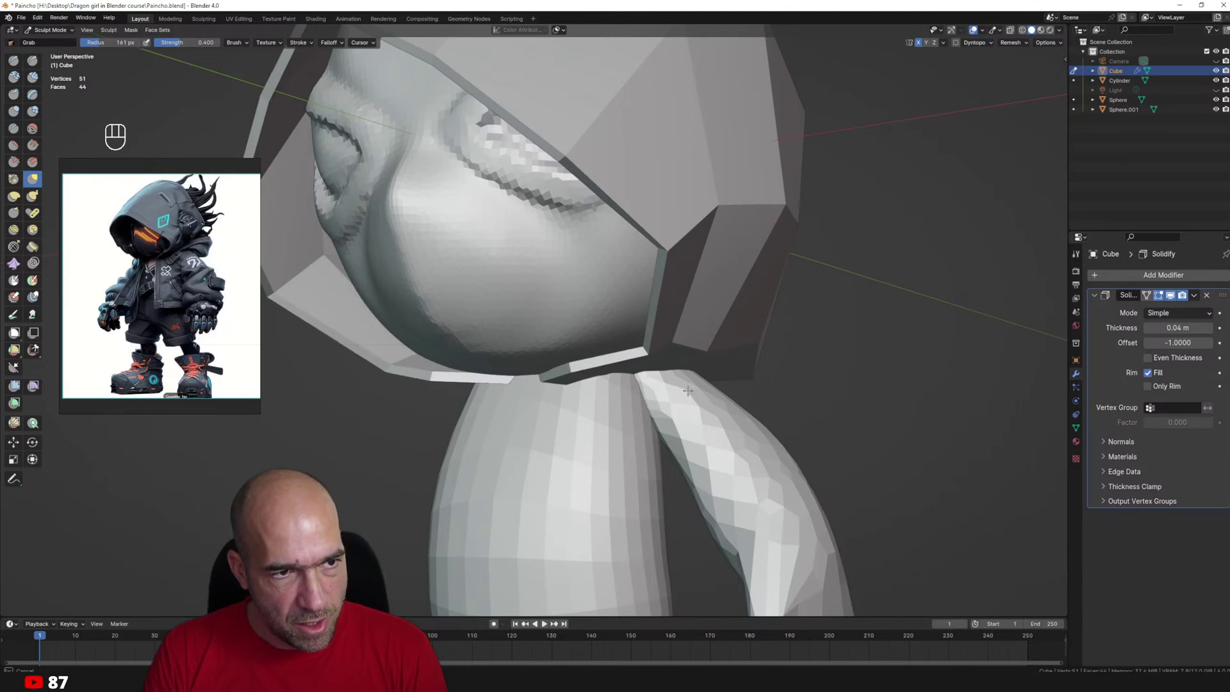
Mirror the arm to the other side of the torso with a Mirror modifier on the X axis.
{"action": "left_click_drag", "start_coordinate": [688, 390], "coordinate": [698, 377]}
{"action": "mouse_move", "coordinate": [736, 371]}
{"action": "middle_mouse_down", "text": "ctrl"}
{"action": "mouse_move", "coordinate": [768, 426]}
{"action": "mouse_move", "coordinate": [716, 455]}
{"action": "mouse_move", "coordinate": [737, 310]}
{"action": "middle_mouse_up", "text": "ctrl"}
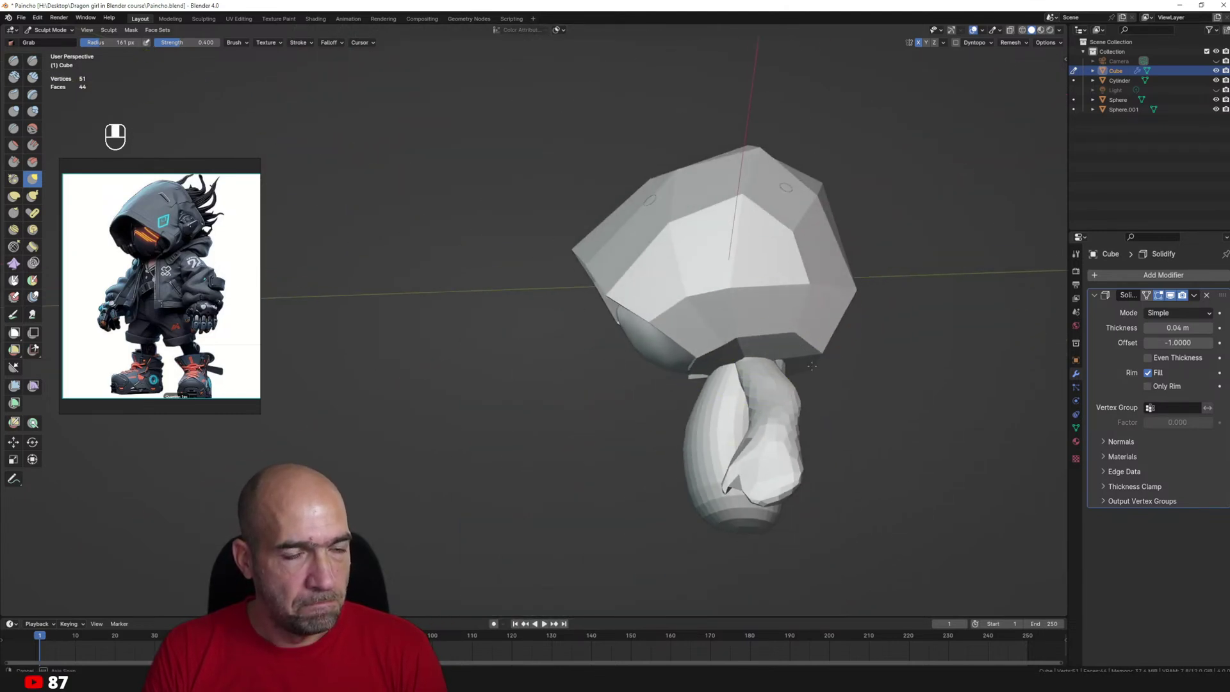
{"action": "mouse_move", "coordinate": [812, 365]}
{"action": "middle_mouse_down"}
{"action": "mouse_move", "coordinate": [788, 412]}
{"action": "mouse_move", "coordinate": [815, 400]}
{"action": "middle_mouse_up"}
{"action": "key", "text": "ctrl+Tab"}
{"action": "left_click", "coordinate": [826, 398]}
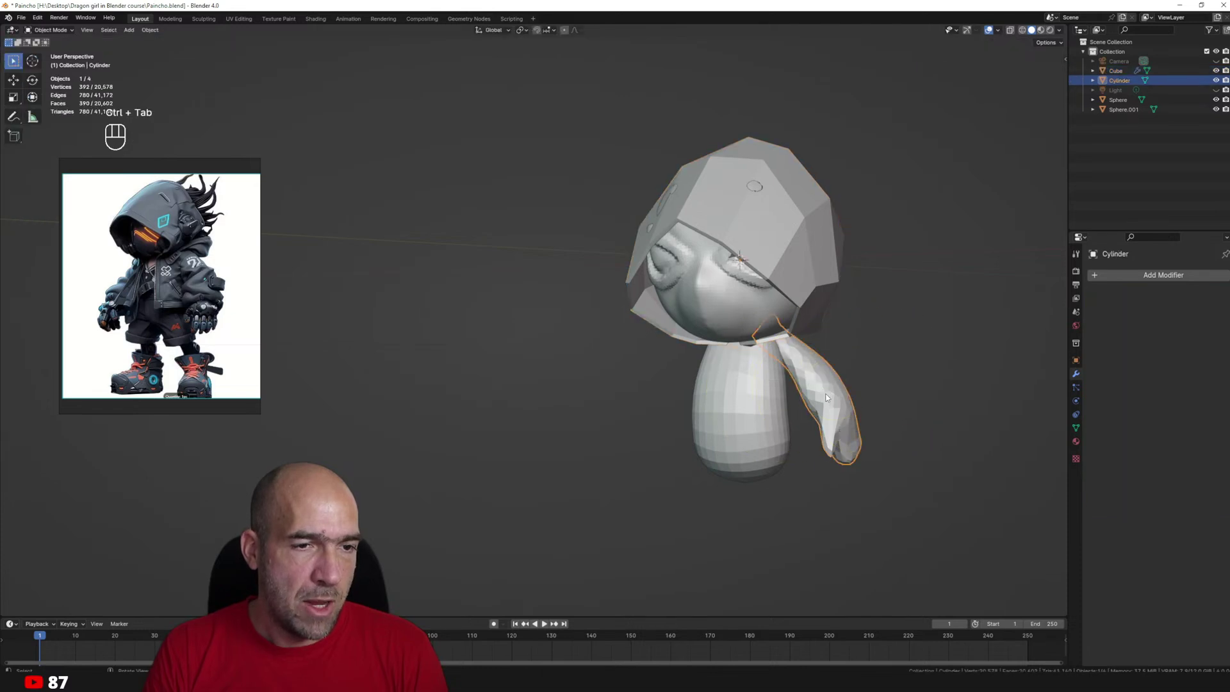
{"action": "left_click", "coordinate": [1098, 275]}
{"action": "mouse_move", "coordinate": [1109, 276]}
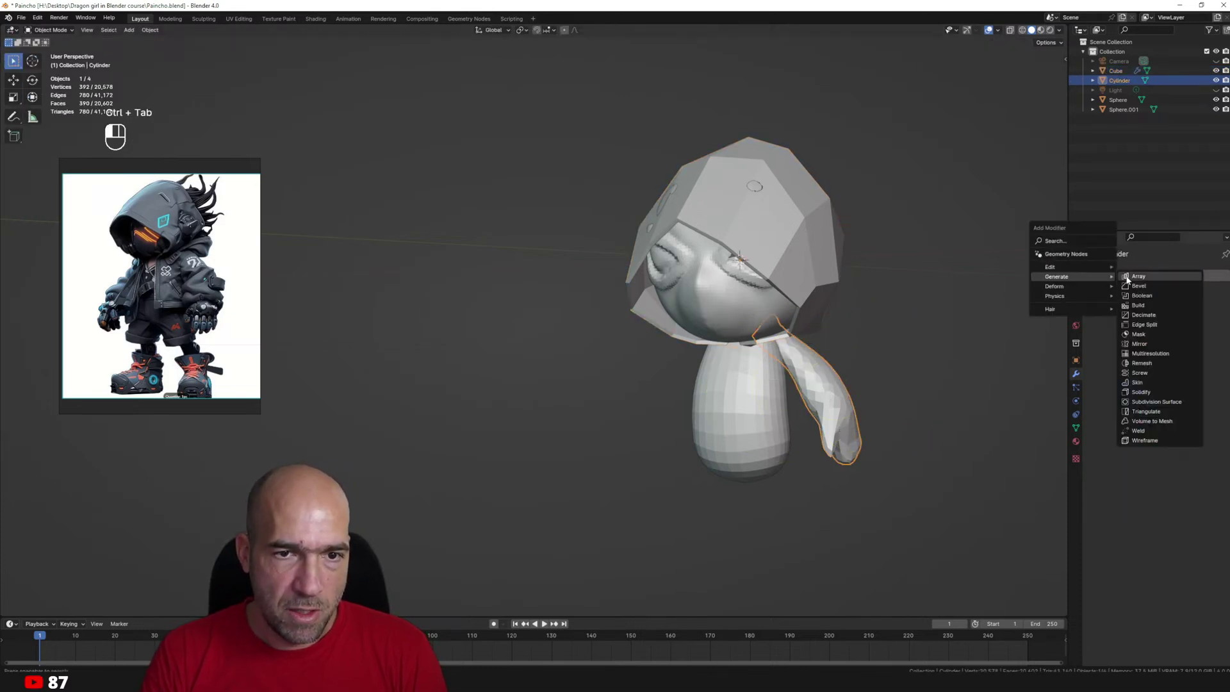
{"action": "left_click", "coordinate": [1139, 343]}
{"action": "middle_click_drag", "start_coordinate": [870, 372], "coordinate": [710, 383]}
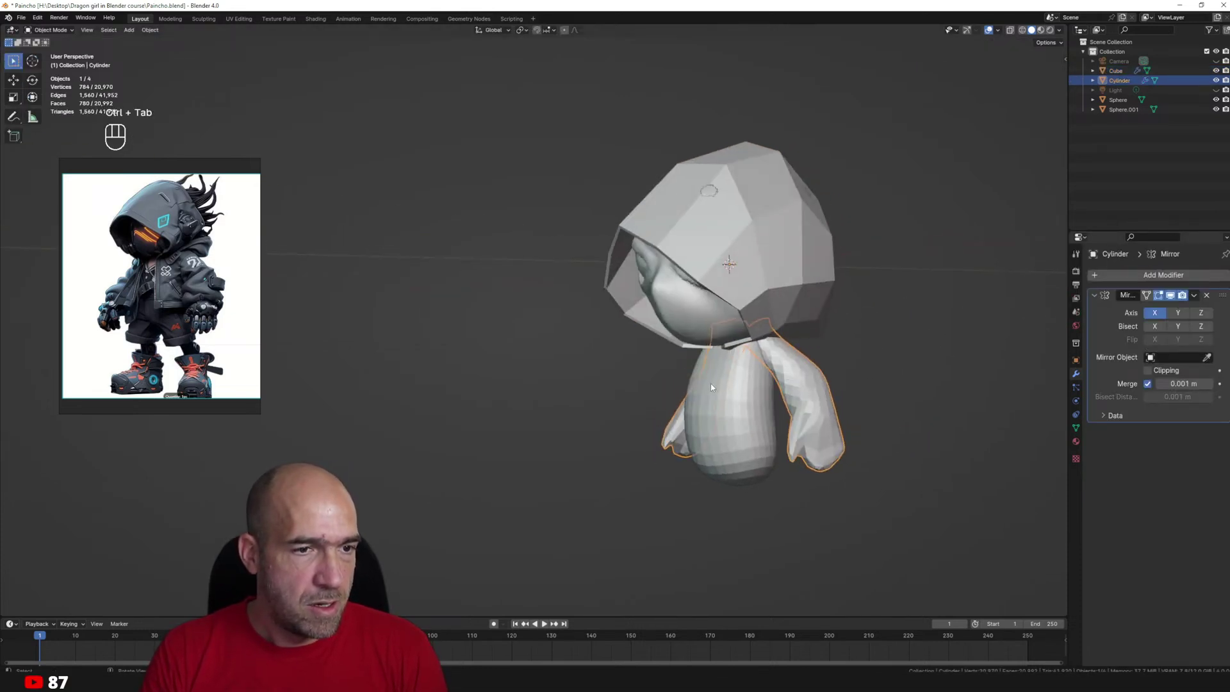
{"action": "middle_click_drag", "start_coordinate": [813, 390], "coordinate": [885, 388]}
Add a cylinder mesh for the leg and scale it down in Edit Mode.
{"action": "key", "text": "shift+a"}
{"action": "mouse_move", "coordinate": [758, 396]}
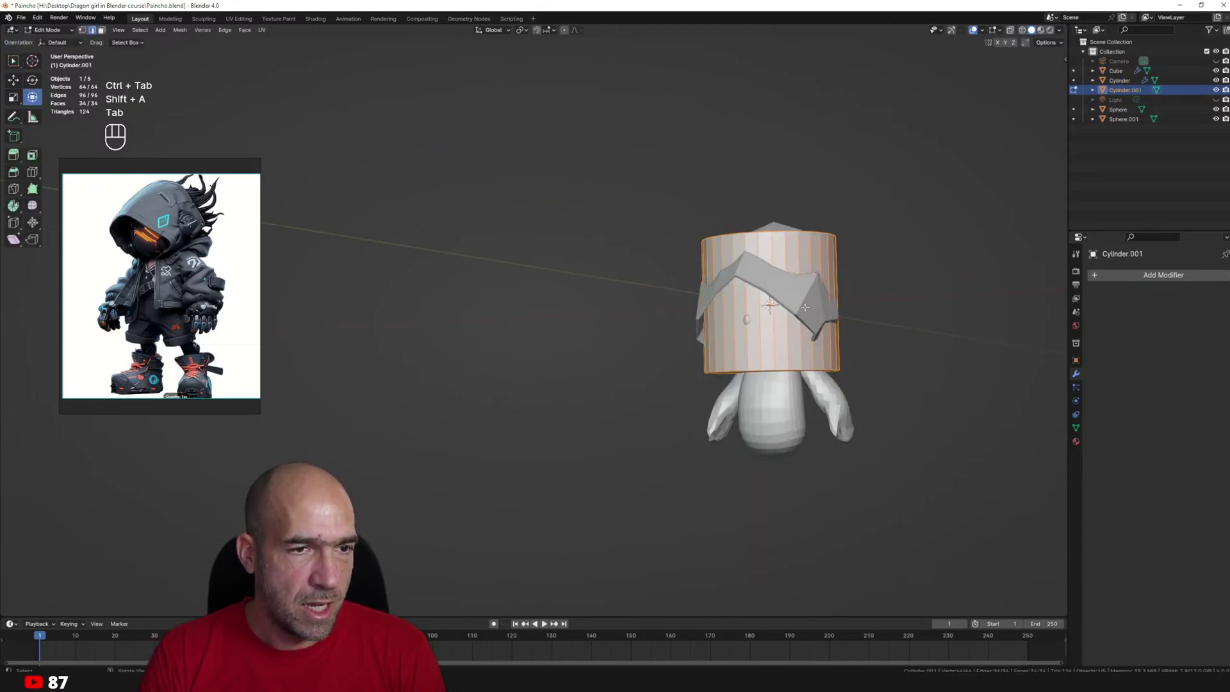
{"action": "middle_click_drag", "start_coordinate": [662, 260], "coordinate": [880, 184]}
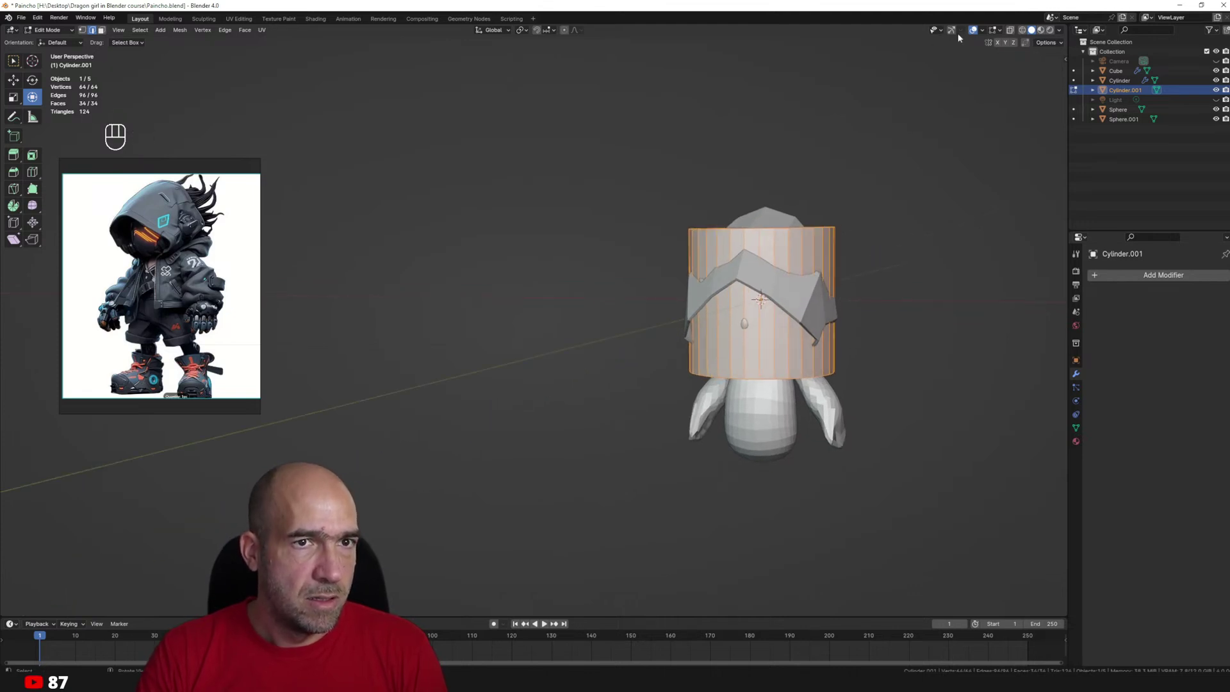
{"action": "key", "text": "s"}
{"action": "left_click", "coordinate": [809, 319]}
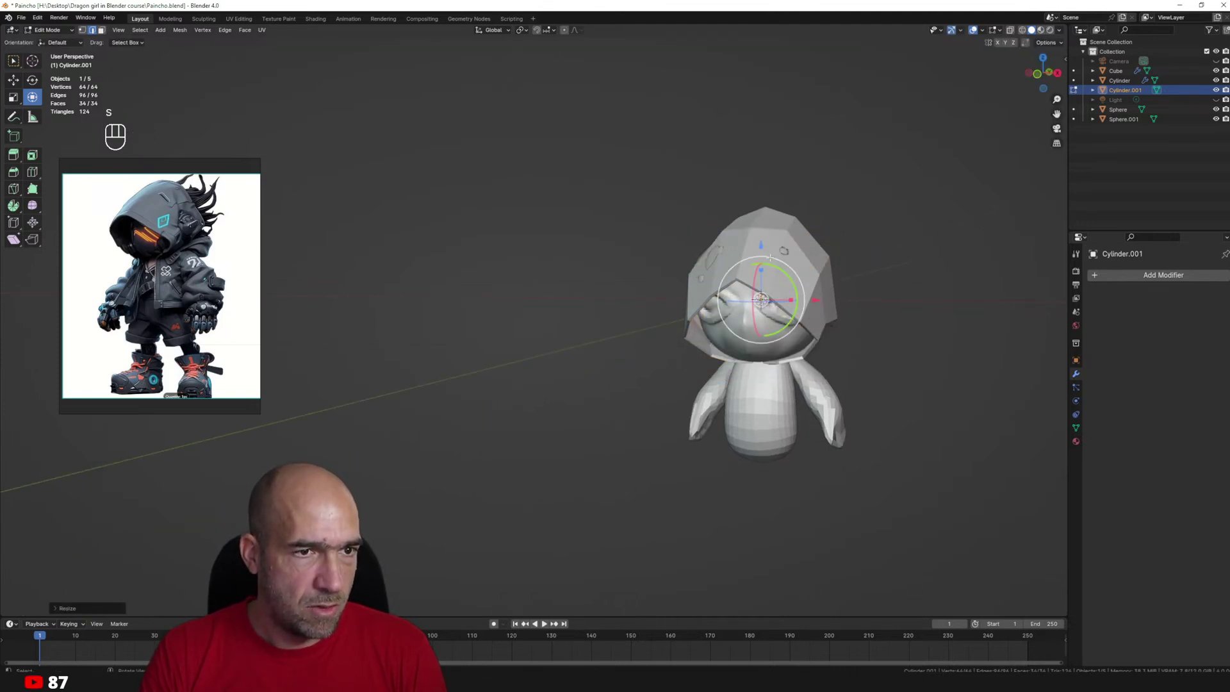
Move the leg cylinder down and place it beneath one side of the torso.
{"action": "left_click_drag", "start_coordinate": [760, 247], "coordinate": [763, 435]}
{"action": "left_click_drag", "start_coordinate": [764, 434], "coordinate": [792, 409], "text": "alt"}
{"action": "scroll", "coordinate": [807, 404], "scroll_direction": "up", "scroll_amount": 1}
{"action": "left_click_drag", "start_coordinate": [755, 452], "coordinate": [755, 413]}
{"action": "key", "text": "g"}
{"action": "left_click", "coordinate": [844, 437]}
{"action": "middle_click_drag", "start_coordinate": [844, 437], "coordinate": [892, 458]}
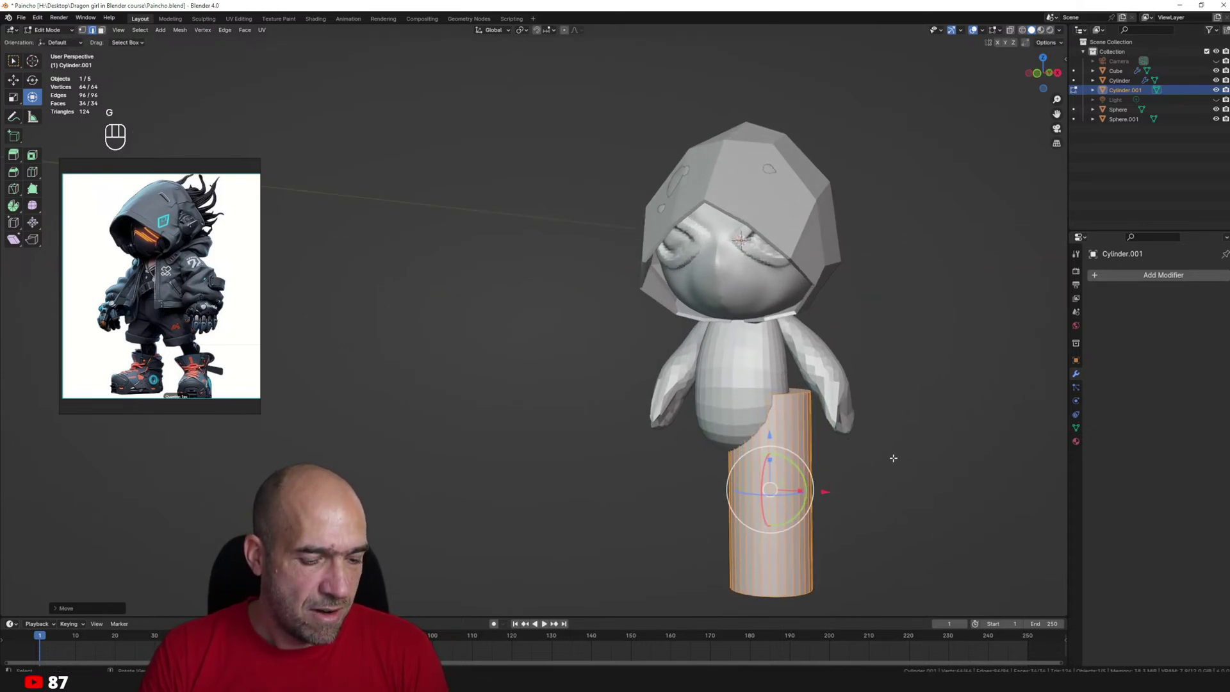
Scale down the leg cylinder, tilt it slightly outward and seat its upper end against the torso's underside.
{"action": "key", "text": "s"}
{"action": "left_click", "coordinate": [803, 434]}
{"action": "middle_click_drag", "start_coordinate": [802, 434], "coordinate": [800, 429]}
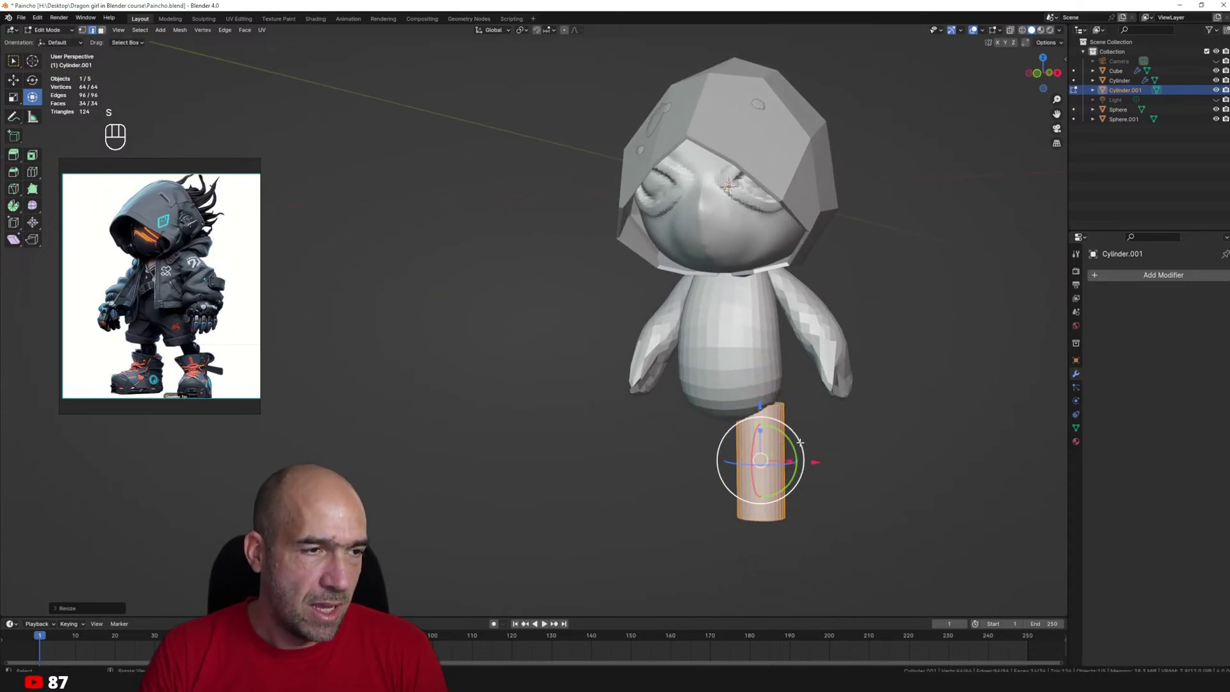
{"action": "key", "text": "r"}
{"action": "left_click", "coordinate": [821, 415]}
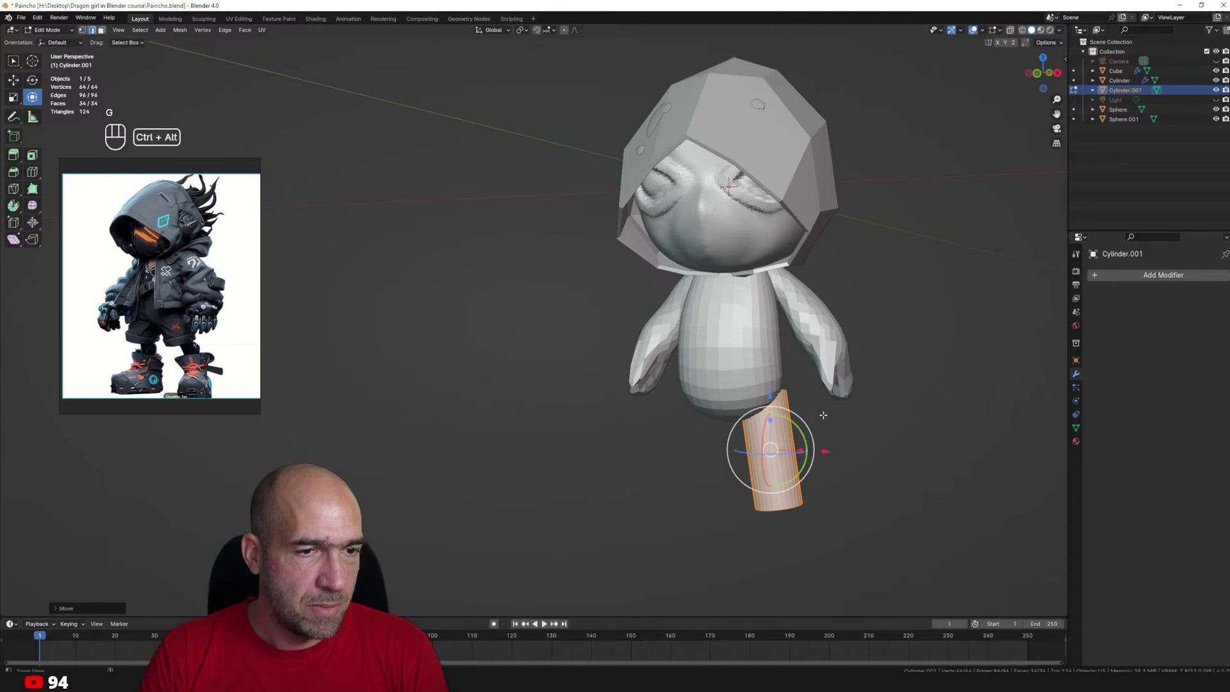
{"action": "left_click_drag", "start_coordinate": [822, 415], "coordinate": [822, 400], "text": "ctrl+alt"}
{"action": "key", "text": "ctrl+Tab"}
{"action": "middle_click_drag", "start_coordinate": [819, 464], "coordinate": [818, 467]}
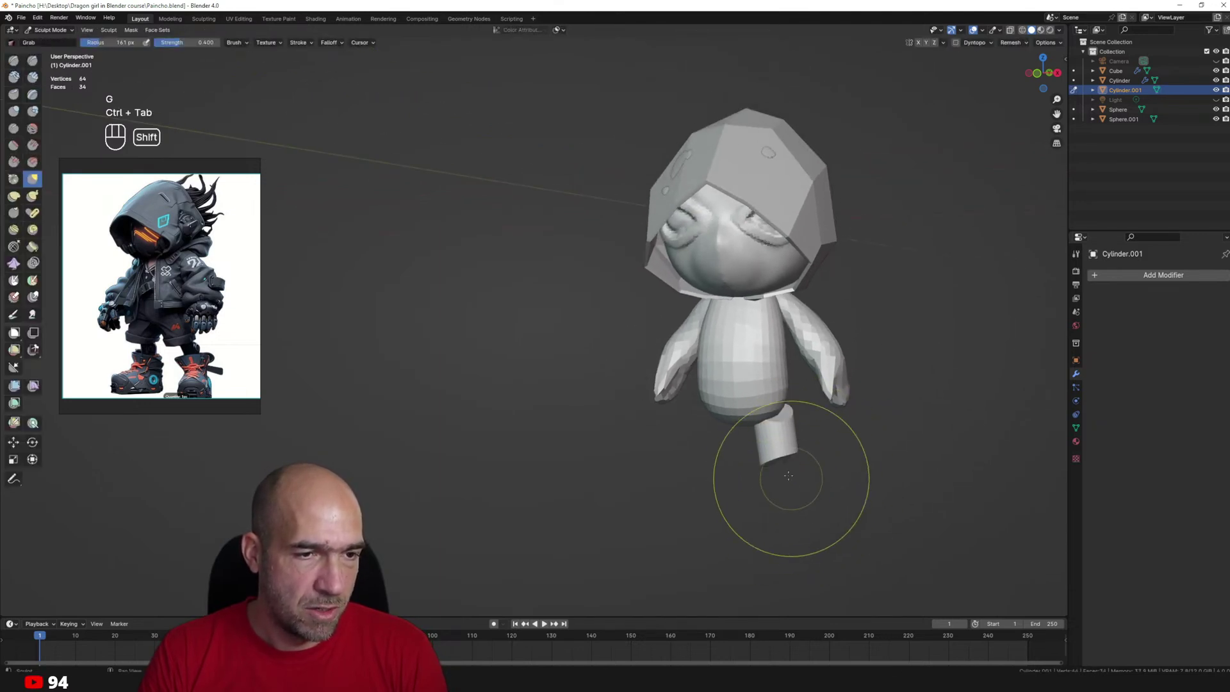
{"action": "scroll", "coordinate": [806, 460], "scroll_direction": "up", "scroll_amount": 2}
Make the leg cylinder thinner in Edit Mode and stretch it along the Z axis.
{"action": "key", "text": "Tab"}
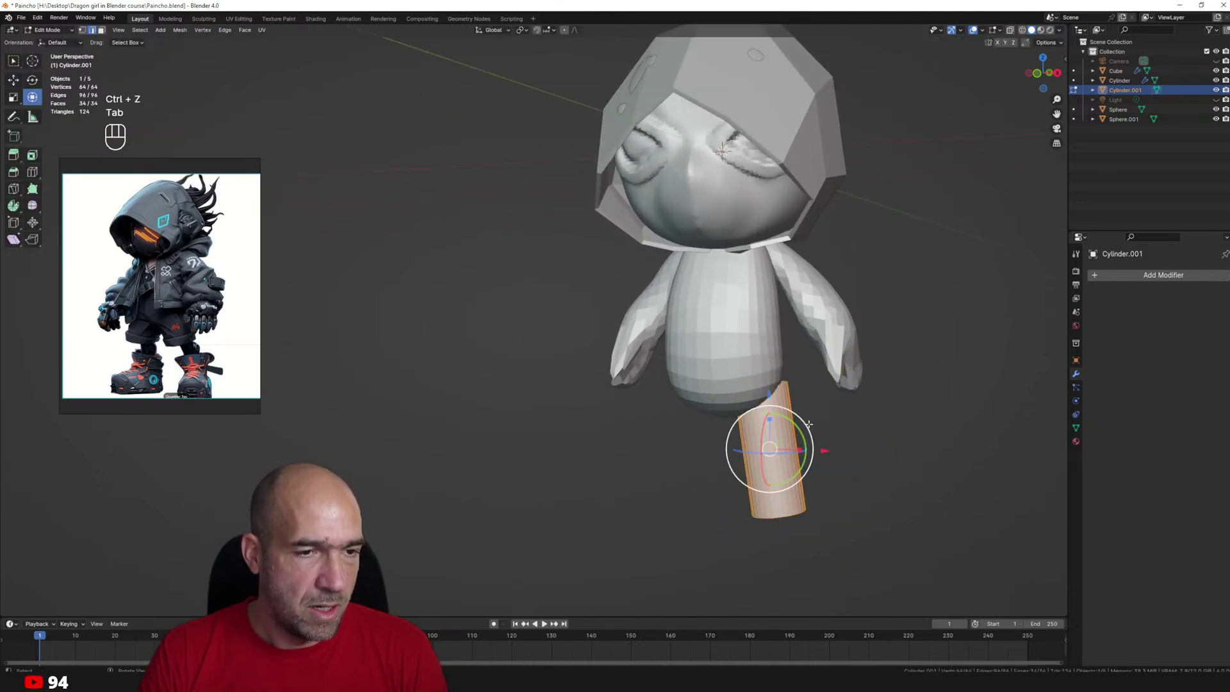
{"action": "key", "text": "s"}
{"action": "left_click", "coordinate": [822, 449]}
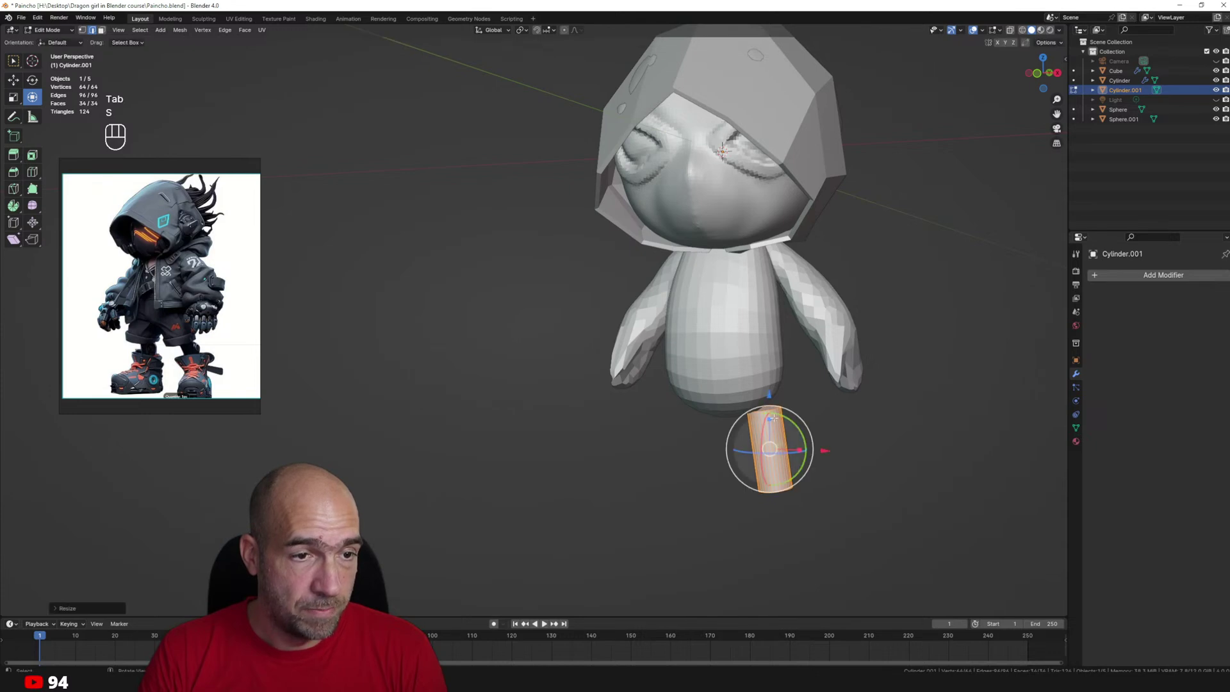
{"action": "left_click_drag", "start_coordinate": [782, 428], "coordinate": [776, 414]}
{"action": "key", "text": "s"}
{"action": "key", "text": "z"}
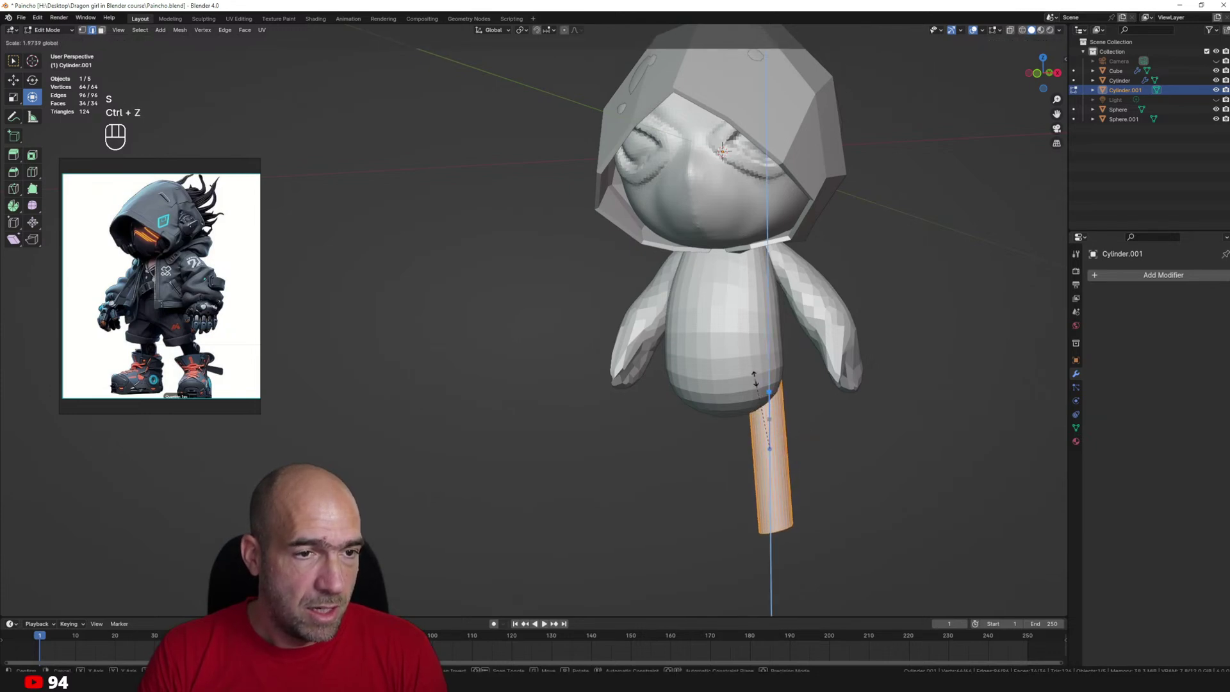
{"action": "left_click", "coordinate": [755, 385]}
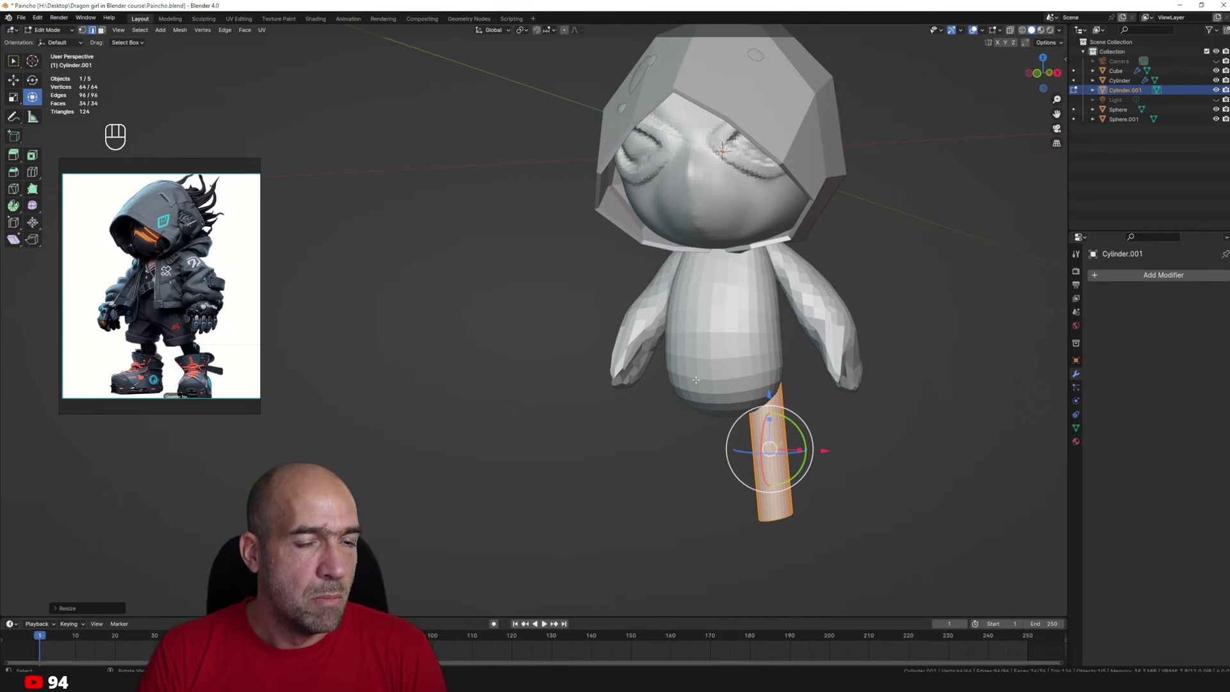
Voxel remesh the leg cylinder in Sculpt Mode with a finer voxel size.
{"action": "middle_click_drag", "start_coordinate": [802, 400], "coordinate": [815, 356], "text": "alt"}
{"action": "key", "text": "ctrl+Tab"}
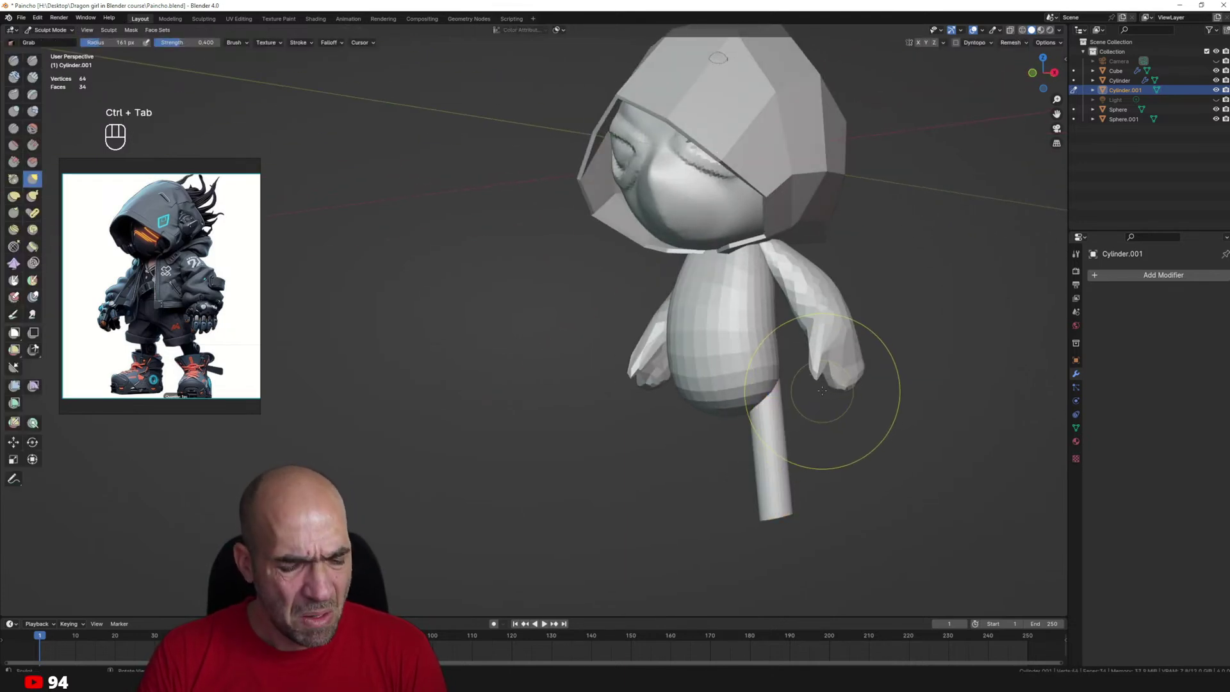
{"action": "left_click", "coordinate": [859, 425]}
{"action": "key", "text": "ctrl+r"}
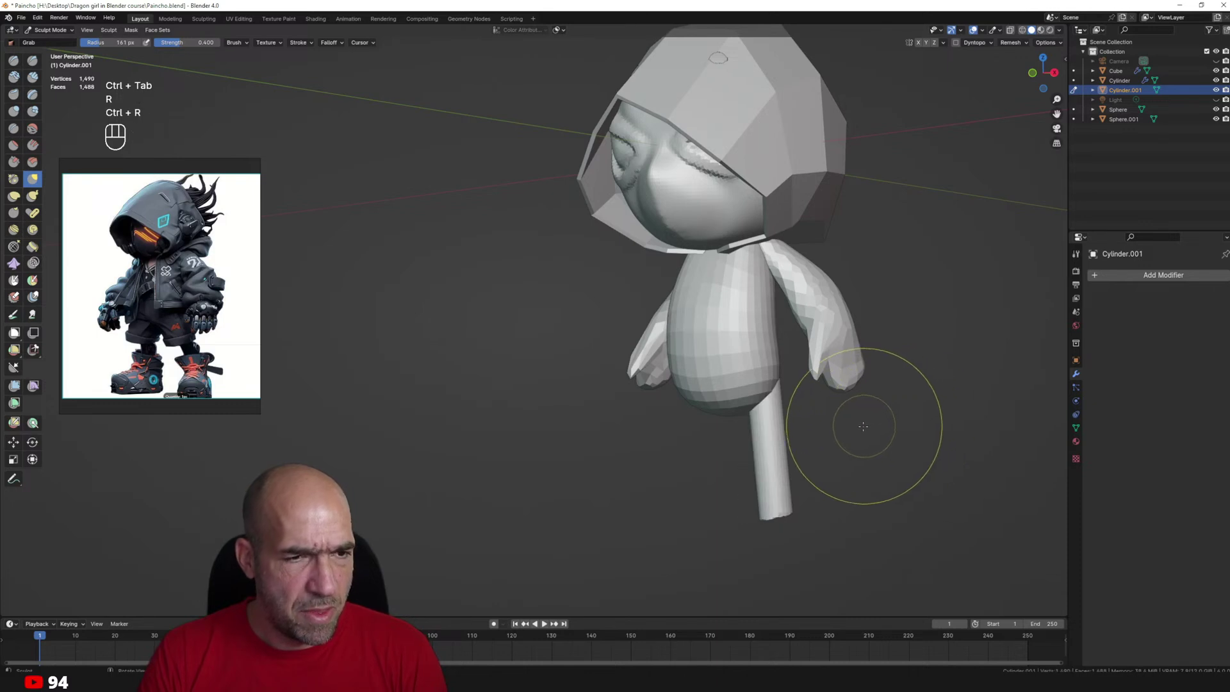
Bend the leg into a gentle S-curve in side view with the Grab brush.
{"action": "middle_click_drag", "start_coordinate": [859, 425], "coordinate": [787, 487]}
{"action": "key", "text": "g"}
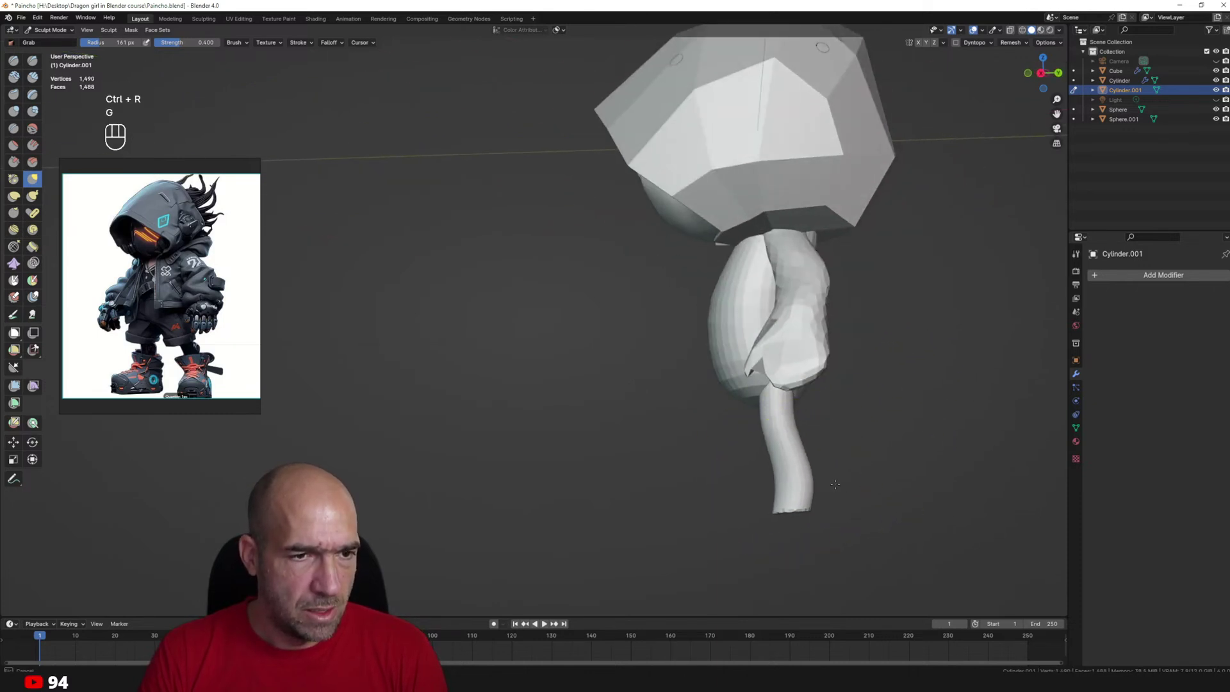
{"action": "left_click_drag", "start_coordinate": [834, 484], "coordinate": [707, 379], "text": "ctrl+alt"}
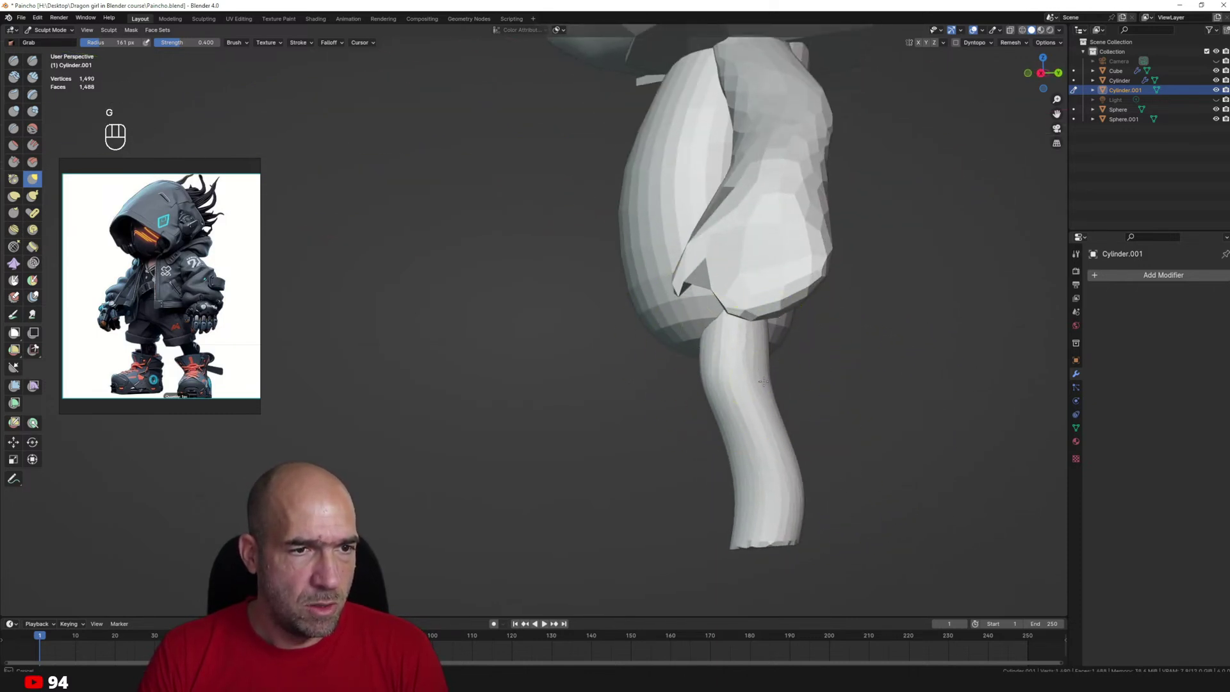
{"action": "middle_click_drag", "start_coordinate": [791, 436], "coordinate": [762, 401]}
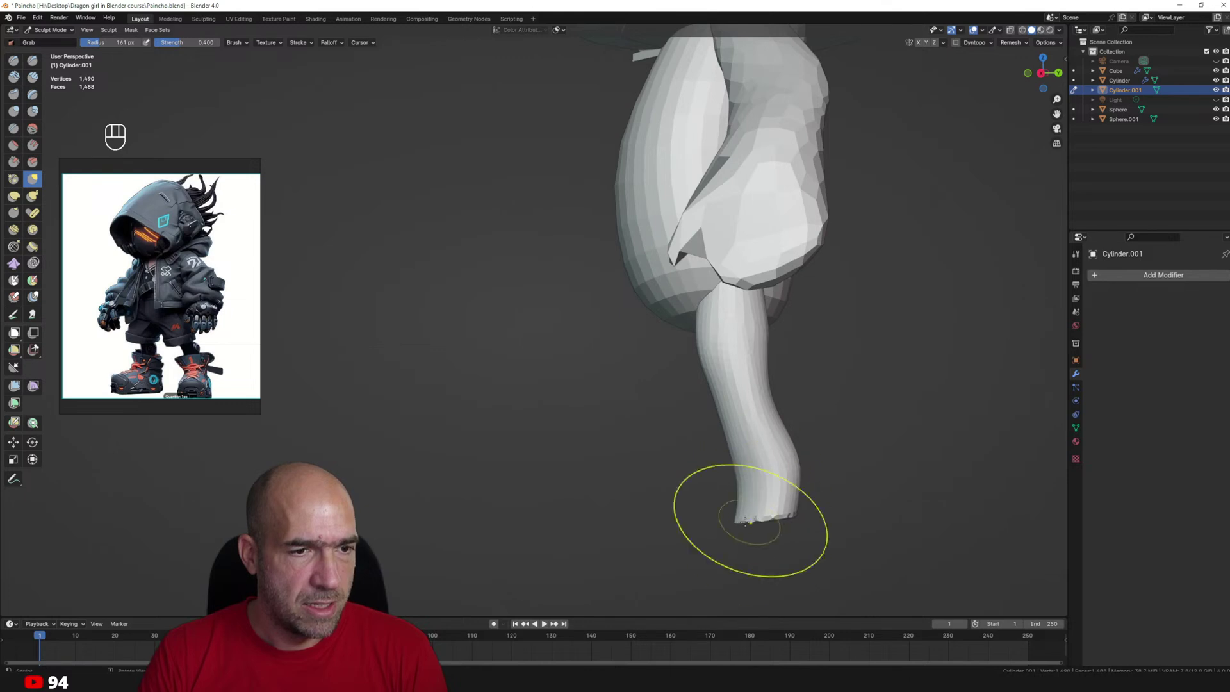
{"action": "middle_click_drag", "start_coordinate": [744, 520], "coordinate": [782, 473]}
Build up the knee and adjust the thigh and lower leg from the front and side.
{"action": "key", "text": "1"}
{"action": "mouse_move", "coordinate": [782, 473]}
{"action": "left_mouse_down", "text": "ctrl+alt"}
{"action": "mouse_move", "coordinate": [717, 395]}
{"action": "mouse_move", "coordinate": [756, 386]}
{"action": "left_mouse_up", "text": "ctrl+alt"}
{"action": "key", "text": "g"}
{"action": "middle_click_drag", "start_coordinate": [678, 416], "coordinate": [755, 434]}
{"action": "left_click_drag", "start_coordinate": [744, 462], "coordinate": [794, 461], "text": "ctrl+alt"}
{"action": "left_click_drag", "start_coordinate": [806, 437], "coordinate": [824, 452], "text": "ctrl+alt"}
Mirror the leg to the other side of the body with a Mirror modifier on the X axis.
{"action": "left_click", "coordinate": [1104, 280]}
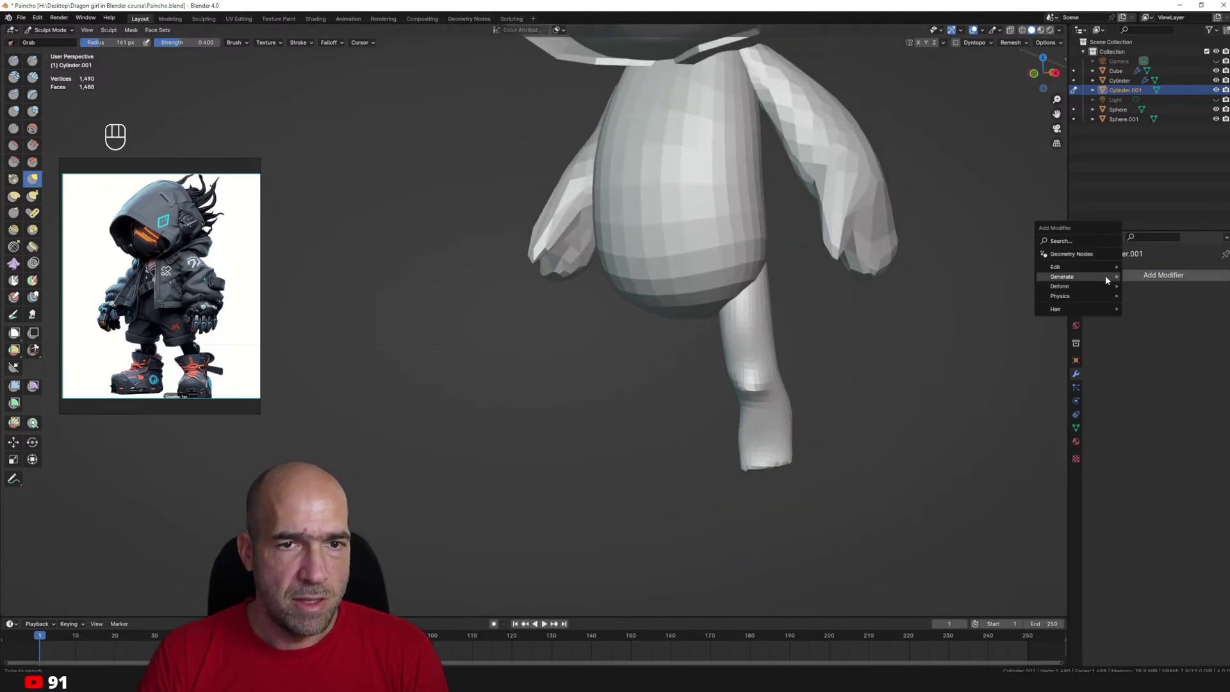
{"action": "mouse_move", "coordinate": [1117, 277]}
{"action": "left_click", "coordinate": [1153, 343]}
{"action": "middle_click_drag", "start_coordinate": [1129, 328], "coordinate": [826, 448]}
{"action": "scroll", "coordinate": [853, 350], "scroll_direction": "down", "scroll_amount": 3}
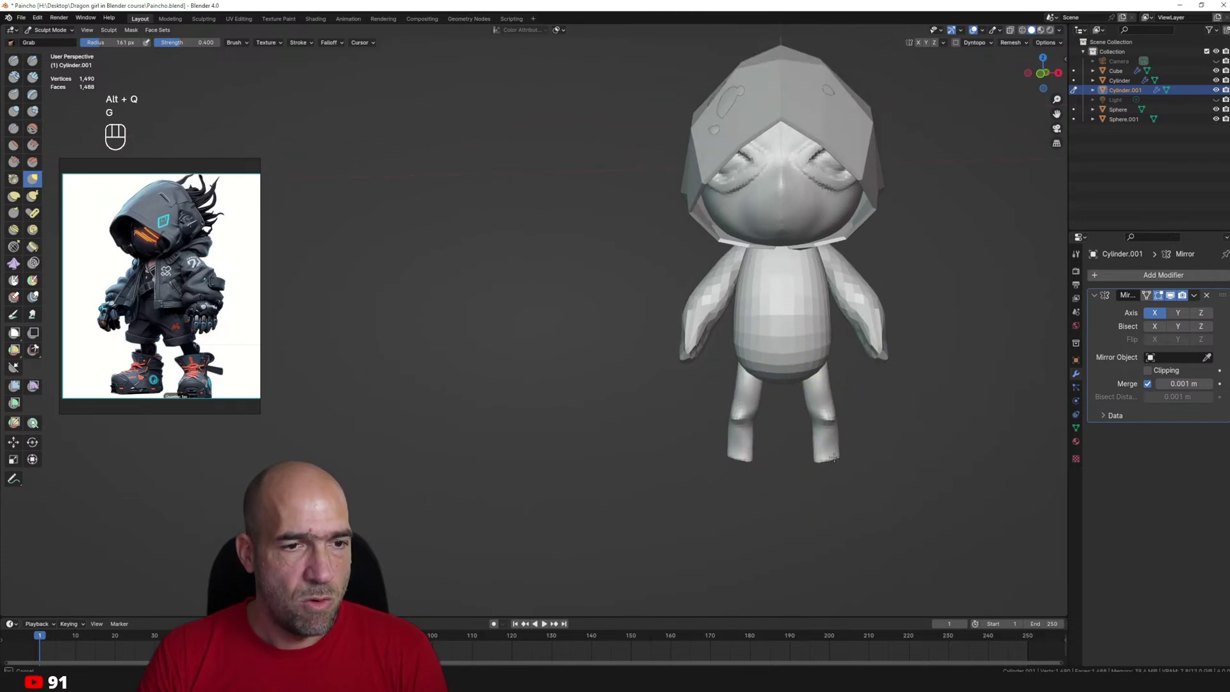
Examine the mirrored legs' knee shape, stance and proportions against the body from the front and side.
{"action": "middle_click_drag", "start_coordinate": [849, 445], "coordinate": [825, 411]}
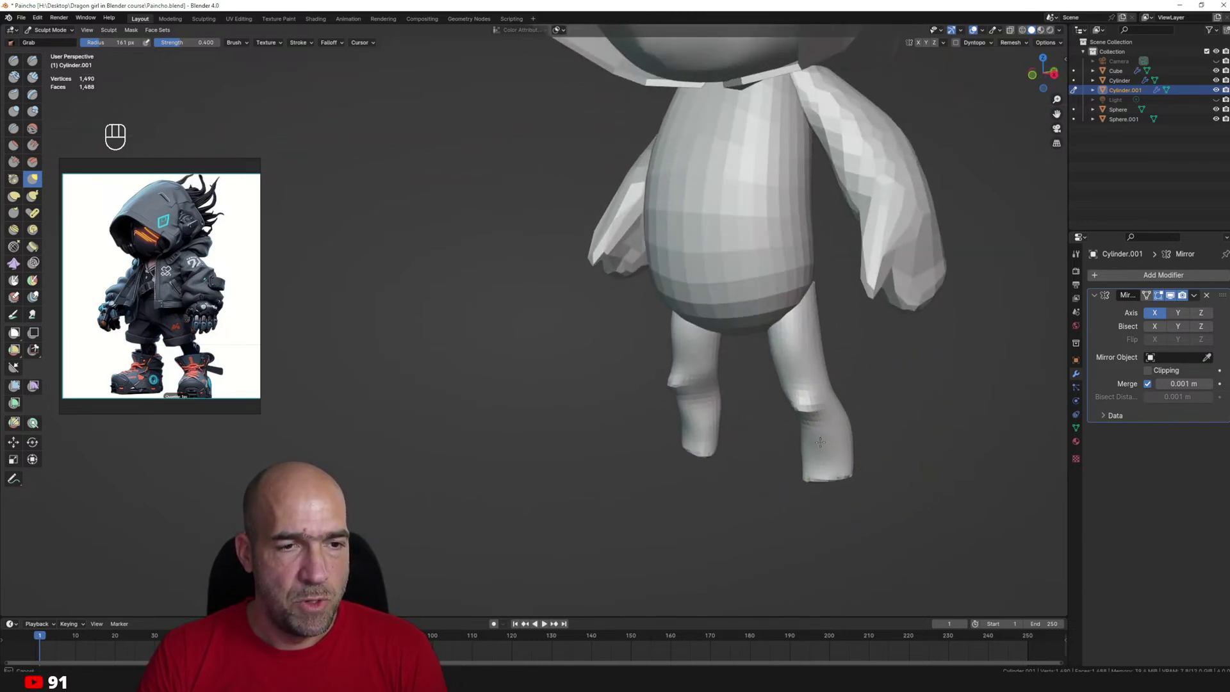
{"action": "mouse_move", "coordinate": [841, 455]}
{"action": "middle_mouse_down"}
{"action": "mouse_move", "coordinate": [828, 412]}
{"action": "mouse_move", "coordinate": [764, 335]}
{"action": "mouse_move", "coordinate": [727, 343]}
{"action": "middle_mouse_up"}
{"action": "scroll", "coordinate": [826, 394], "scroll_direction": "up", "scroll_amount": 2}
{"action": "scroll", "coordinate": [761, 232], "scroll_direction": "down", "scroll_amount": 3}
{"action": "key", "text": "alt+q"}
{"action": "middle_click_drag", "start_coordinate": [738, 296], "coordinate": [748, 358]}
{"action": "key", "text": "alt+q"}
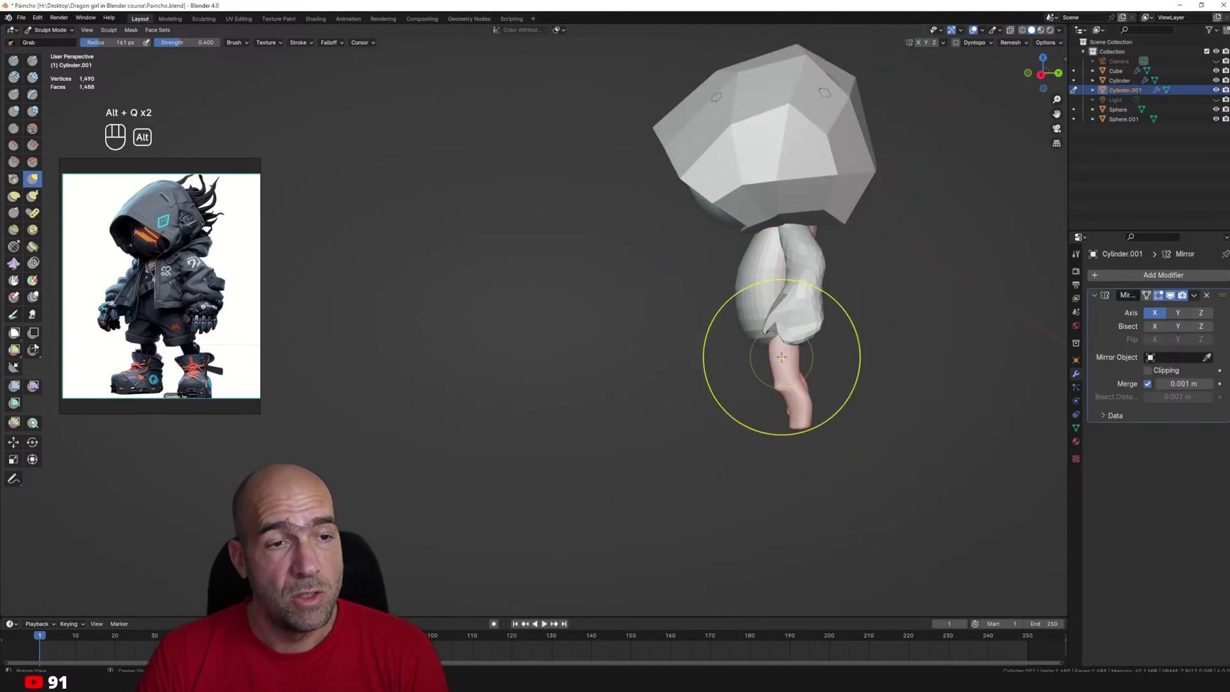
{"action": "scroll", "coordinate": [788, 384], "scroll_direction": "down", "scroll_amount": 3}
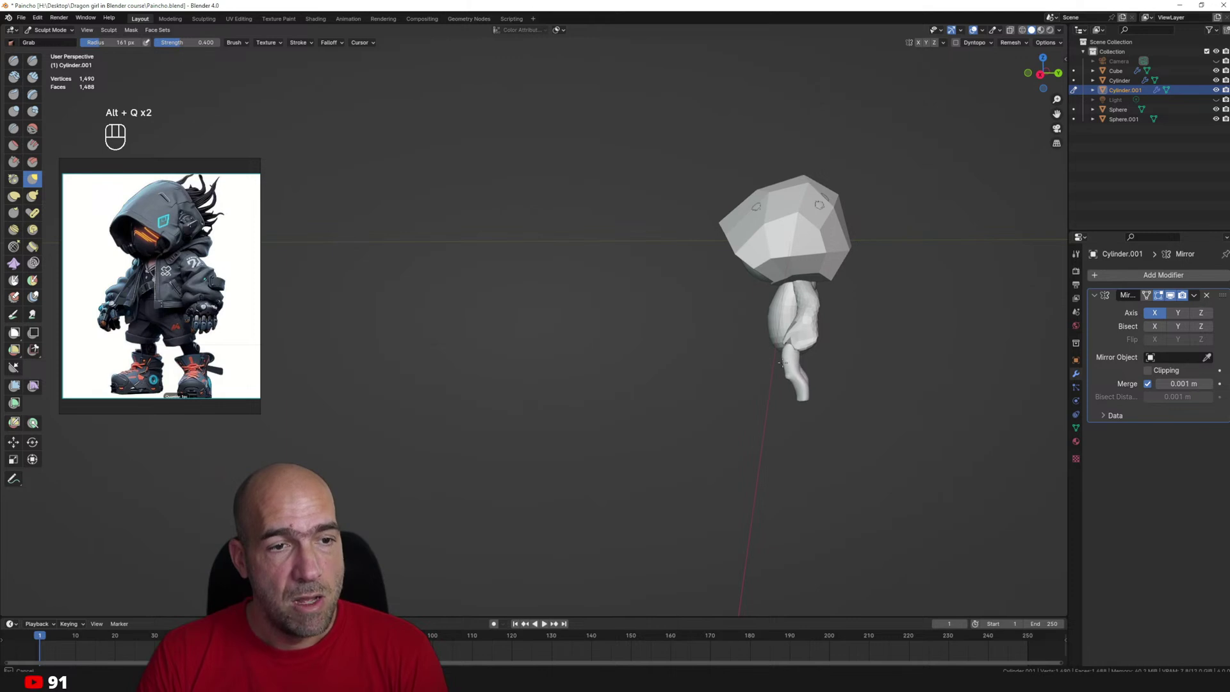
{"action": "mouse_move", "coordinate": [782, 362]}
{"action": "middle_mouse_down", "text": "alt"}
{"action": "mouse_move", "coordinate": [873, 384]}
{"action": "mouse_move", "coordinate": [773, 371]}
{"action": "middle_mouse_up", "text": "alt"}
{"action": "mouse_move", "coordinate": [773, 329]}
{"action": "middle_mouse_down", "text": "ctrl"}
{"action": "mouse_move", "coordinate": [771, 304]}
{"action": "mouse_move", "coordinate": [736, 309]}
{"action": "mouse_move", "coordinate": [746, 275]}
{"action": "mouse_move", "coordinate": [741, 285]}
{"action": "middle_mouse_up", "text": "ctrl"}
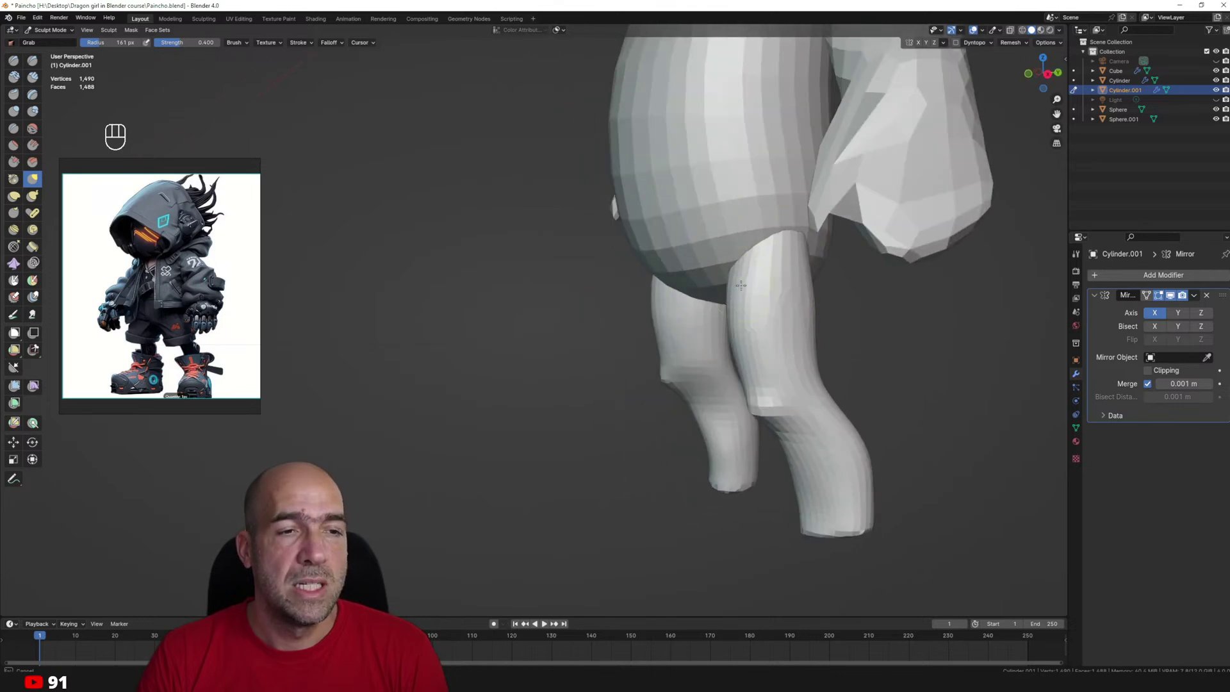
{"action": "middle_click_drag", "start_coordinate": [760, 244], "coordinate": [758, 276]}
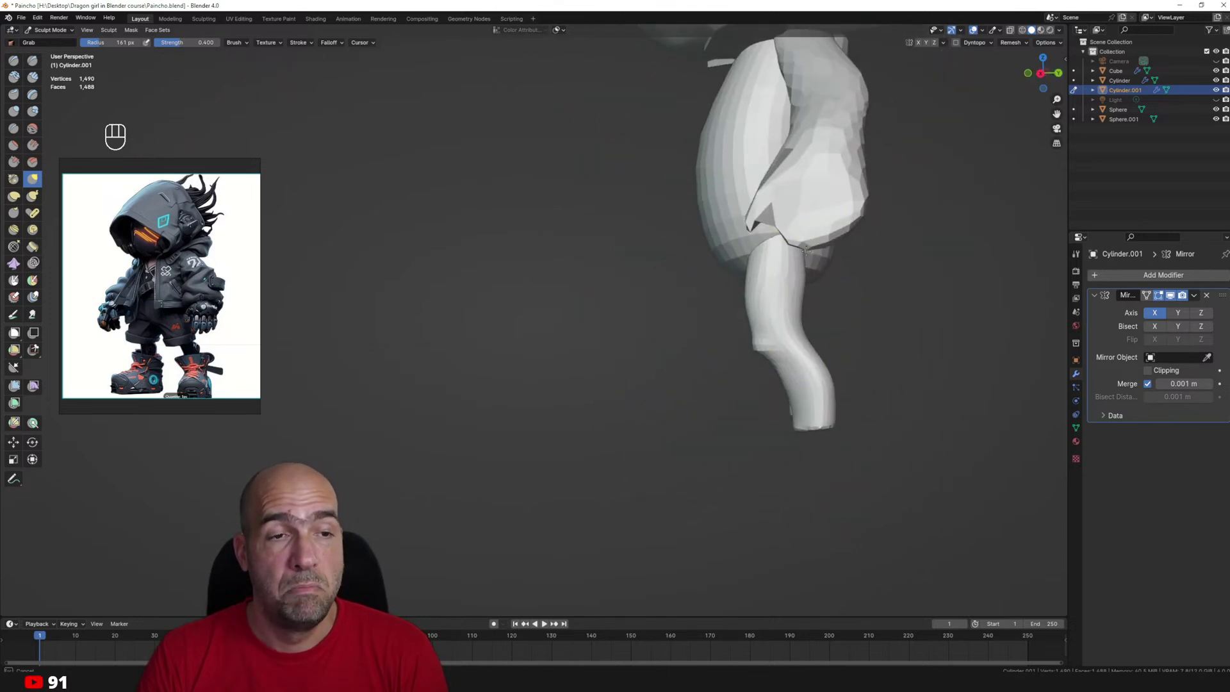
{"action": "middle_click_drag", "start_coordinate": [810, 336], "coordinate": [804, 397]}
{"action": "mouse_move", "coordinate": [801, 467]}
{"action": "middle_mouse_down"}
{"action": "mouse_move", "coordinate": [815, 439]}
{"action": "mouse_move", "coordinate": [818, 486]}
{"action": "mouse_move", "coordinate": [766, 412]}
{"action": "middle_mouse_up"}
Add a UV sphere mesh for the foot and open it in Edit Mode.
{"action": "key", "text": "ctrl+Tab"}
{"action": "key", "text": "shift+a"}
{"action": "mouse_move", "coordinate": [763, 411]}
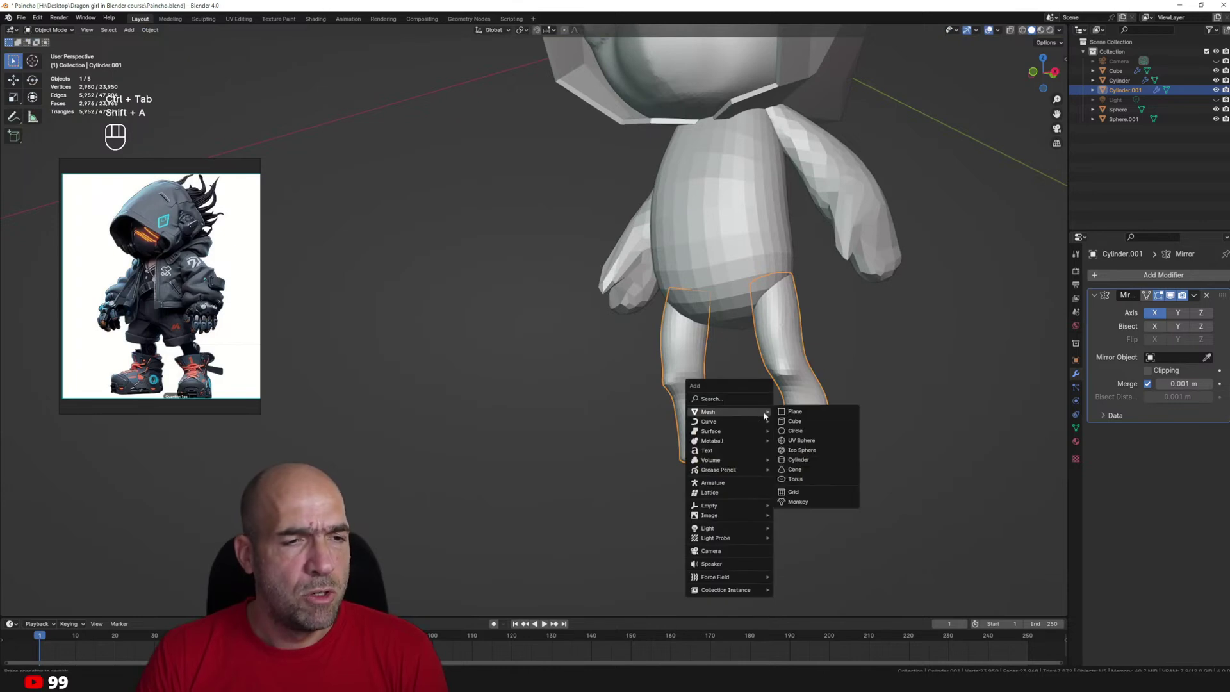
{"action": "left_click", "coordinate": [818, 440]}
{"action": "key", "text": "Tab"}
Move the foot sphere down to the lower end of the leg.
{"action": "middle_click_drag", "start_coordinate": [813, 307], "coordinate": [815, 340], "text": "ctrl"}
{"action": "middle_click_drag", "start_coordinate": [800, 282], "coordinate": [852, 346], "text": "shift"}
{"action": "middle_click_drag", "start_coordinate": [838, 349], "coordinate": [839, 378], "text": "ctrl"}
{"action": "key", "text": "g"}
{"action": "left_click", "coordinate": [890, 576]}
{"action": "scroll", "coordinate": [857, 446], "scroll_direction": "up", "scroll_amount": 2}
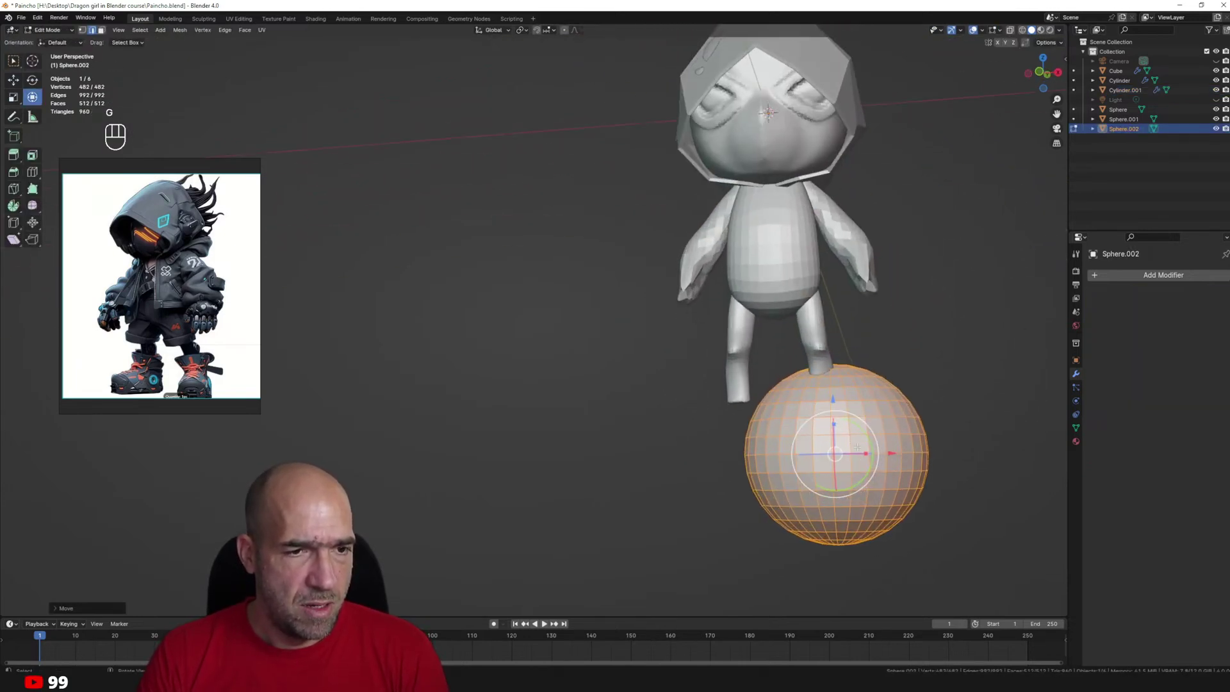
Flatten the foot sphere along the Z axis and narrow it along the X axis.
{"action": "key", "text": "s"}
{"action": "key", "text": "z"}
{"action": "left_click", "coordinate": [849, 433]}
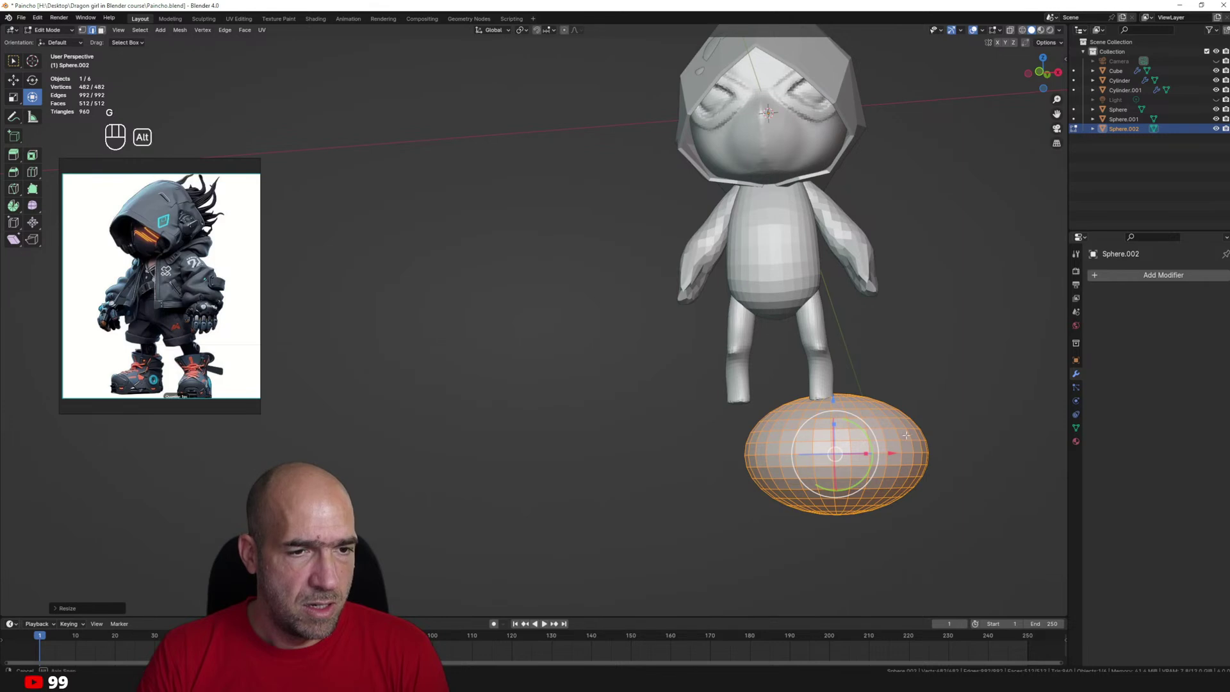
{"action": "middle_click_drag", "start_coordinate": [906, 435], "coordinate": [887, 442], "text": "alt"}
{"action": "left_click_drag", "start_coordinate": [866, 453], "coordinate": [850, 453]}
{"action": "middle_click_drag", "start_coordinate": [887, 441], "coordinate": [803, 437], "text": "alt"}
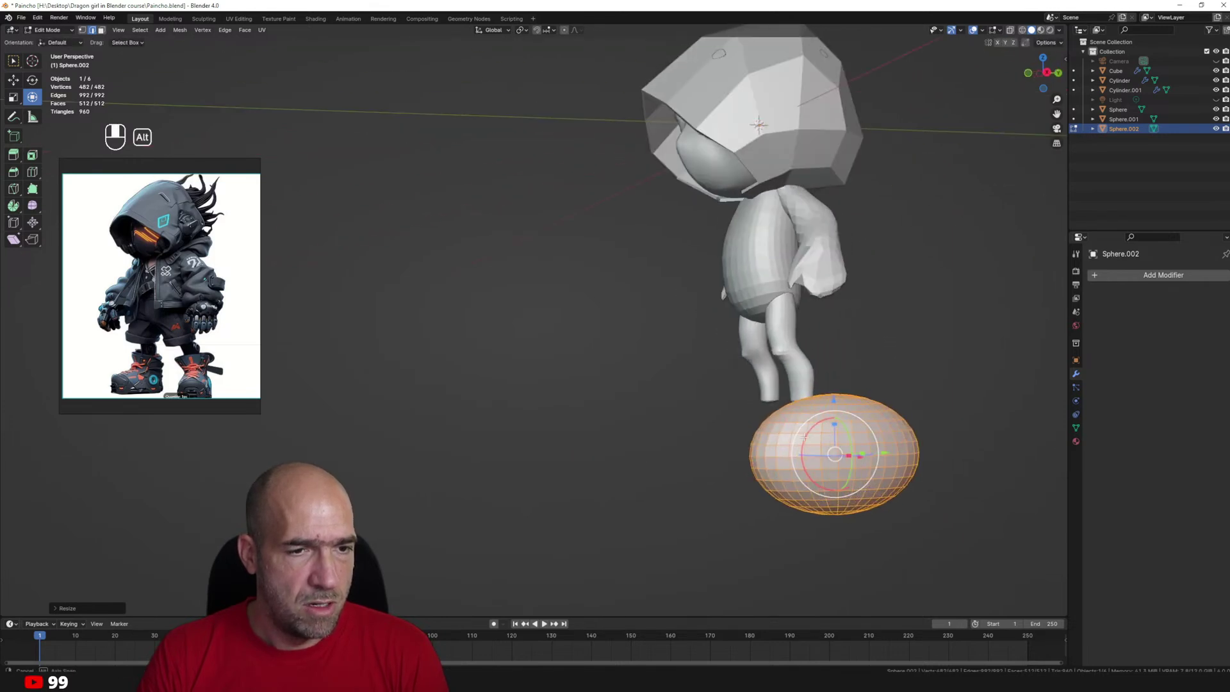
Reposition the foot sphere under the leg and rotate it freely to angle it.
{"action": "key", "text": "g"}
{"action": "left_click", "coordinate": [746, 420]}
{"action": "left_click_drag", "start_coordinate": [747, 420], "coordinate": [897, 389], "text": "alt"}
{"action": "left_click_drag", "start_coordinate": [803, 420], "coordinate": [846, 368]}
In Sculpt Mode, flatten the foot sphere's underside with a horizontal Line Project cut made in front view.
{"action": "key", "text": "ctrl+Tab"}
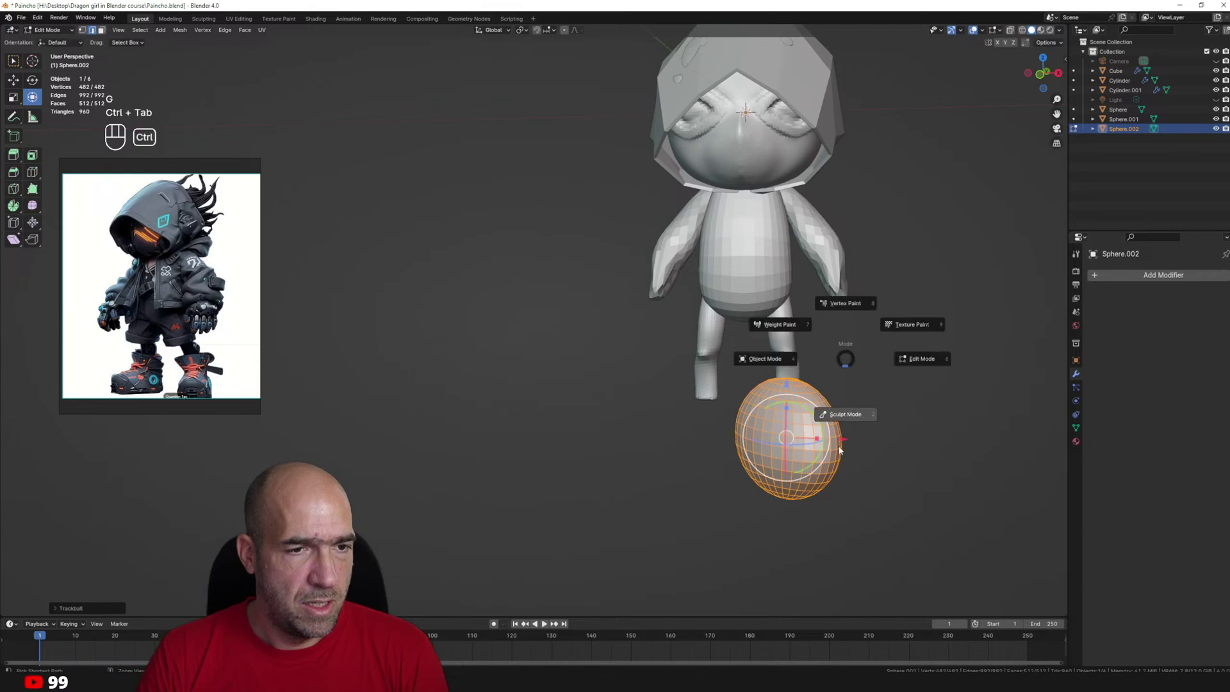
{"action": "left_click", "coordinate": [839, 450]}
{"action": "left_click_drag", "start_coordinate": [827, 436], "coordinate": [836, 375], "text": "alt+shift"}
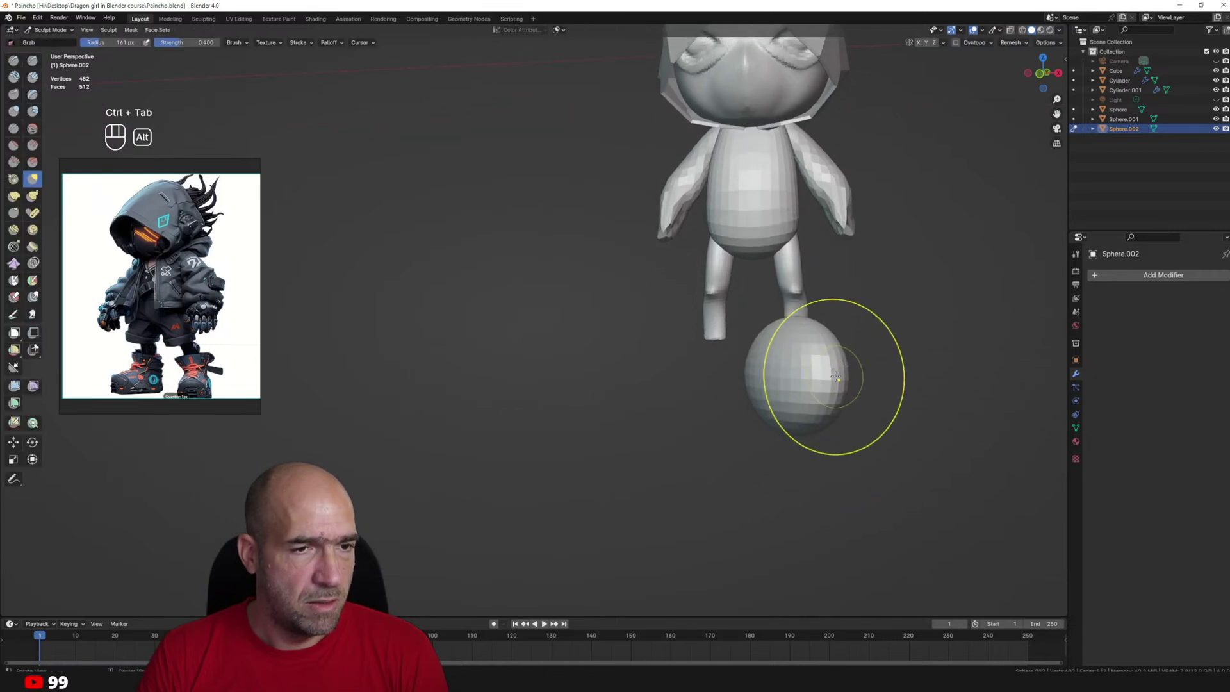
{"action": "left_click", "coordinate": [14, 368]}
{"action": "key", "text": "grave"}
{"action": "left_click", "coordinate": [652, 329]}
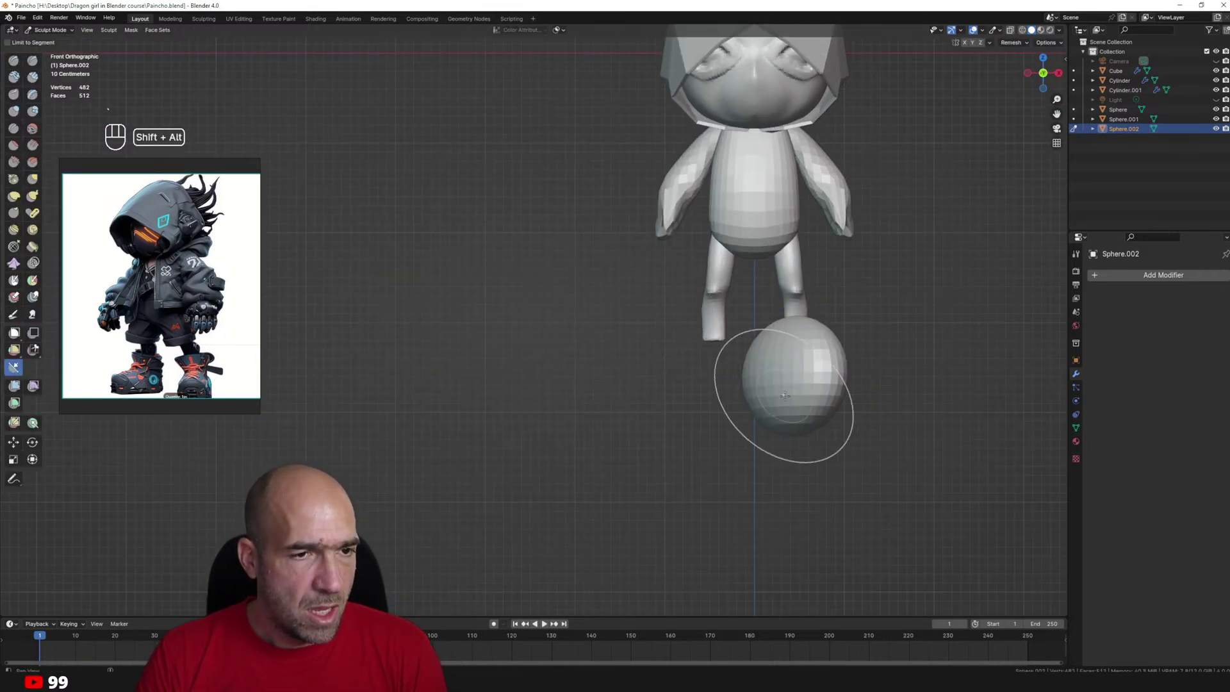
{"action": "left_click_drag", "start_coordinate": [789, 395], "coordinate": [750, 375], "text": "alt+shift"}
{"action": "left_click_drag", "start_coordinate": [751, 375], "coordinate": [741, 384], "text": "ctrl+alt"}
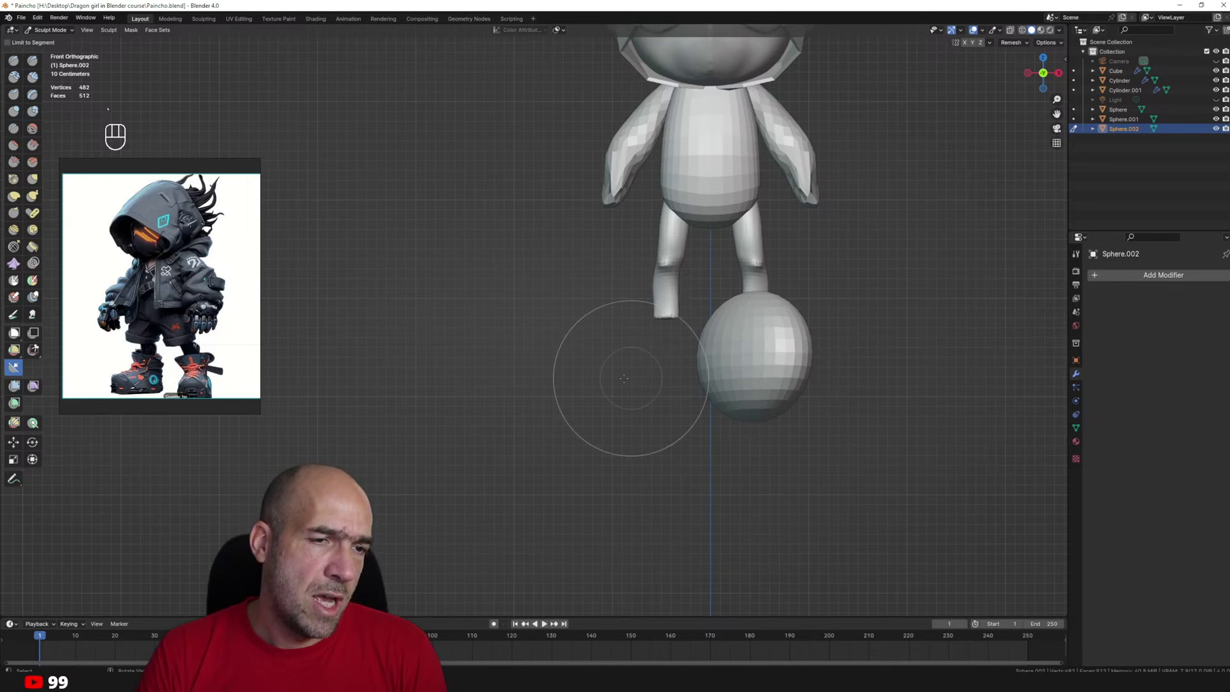
{"action": "mouse_move", "coordinate": [604, 379]}
{"action": "left_mouse_down"}
{"action": "mouse_move", "coordinate": [933, 370]}
{"action": "mouse_move", "coordinate": [951, 357]}
{"action": "left_mouse_up"}
{"action": "key", "text": "ctrl+space"}
{"action": "middle_click_drag", "start_coordinate": [875, 277], "coordinate": [925, 301]}
Pull up the heel and ankle area of the foot and shape its sloping instep and toe with the Grab brush.
{"action": "key", "text": "ctrl+Tab"}
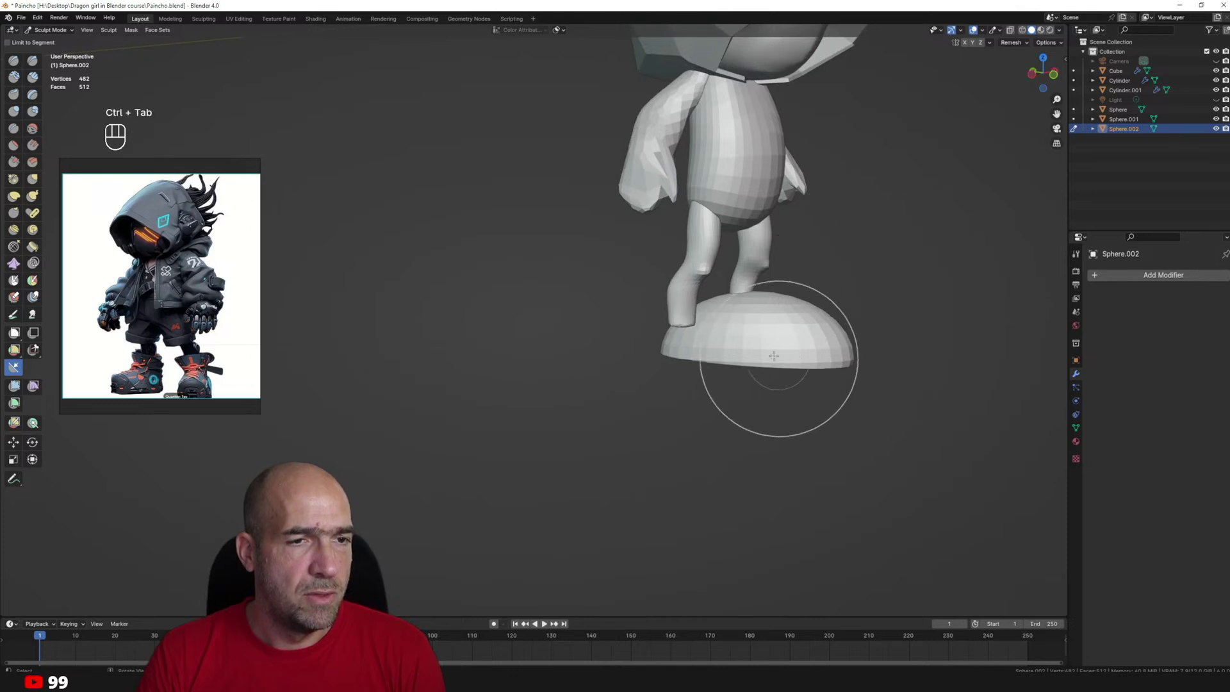
{"action": "middle_click_drag", "start_coordinate": [774, 356], "coordinate": [858, 351], "text": "alt"}
{"action": "key", "text": "g"}
{"action": "key", "text": "alt+q"}
{"action": "middle_click_drag", "start_coordinate": [717, 347], "coordinate": [678, 390], "text": "ctrl+alt"}
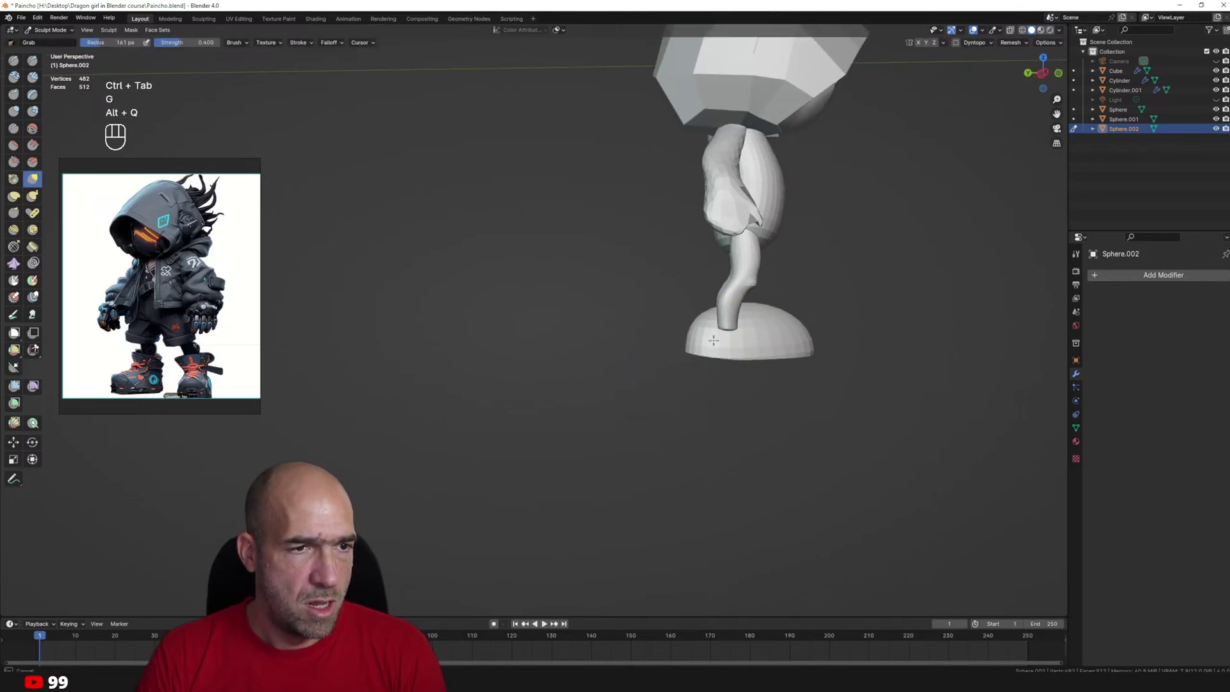
{"action": "left_click_drag", "start_coordinate": [751, 336], "coordinate": [698, 289], "text": "alt"}
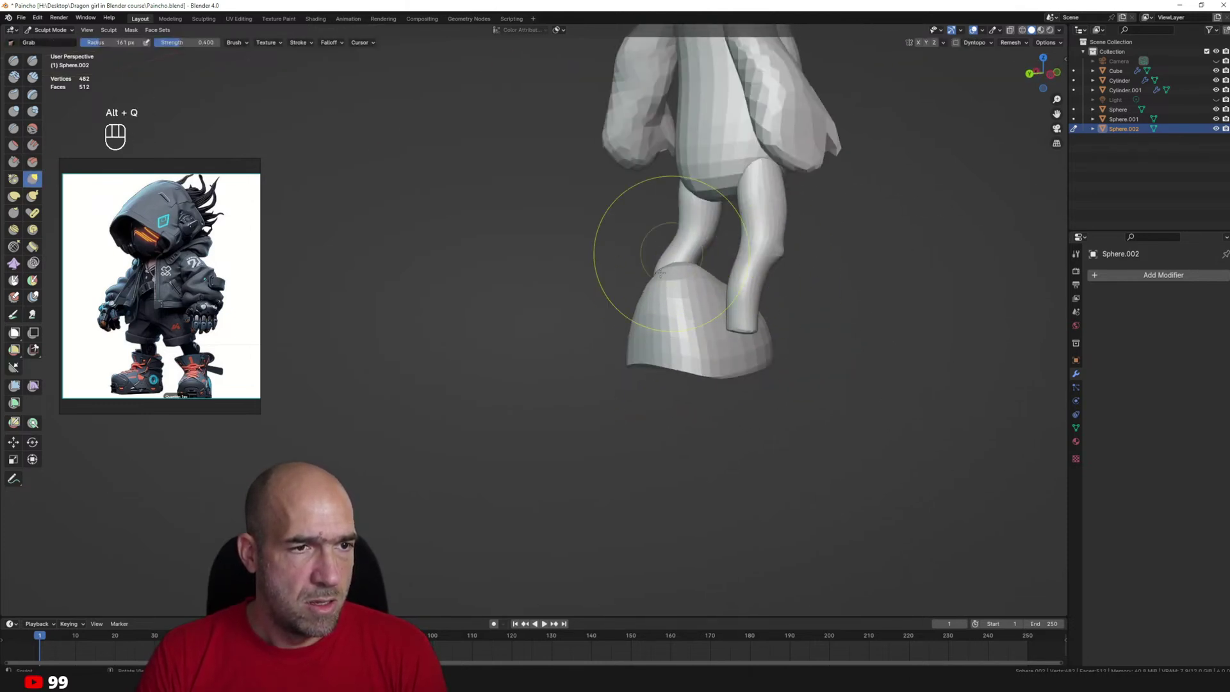
{"action": "middle_click_drag", "start_coordinate": [660, 272], "coordinate": [636, 307]}
{"action": "left_click_drag", "start_coordinate": [612, 308], "coordinate": [664, 297], "text": "alt"}
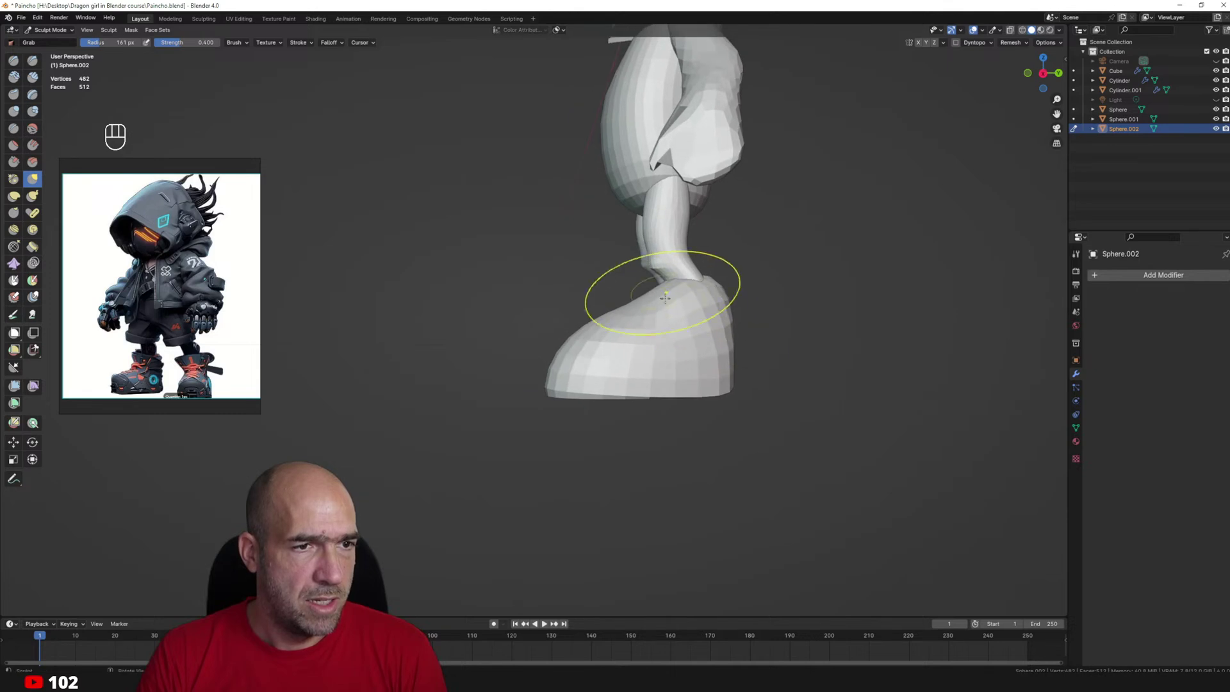
{"action": "mouse_move", "coordinate": [611, 334]}
{"action": "left_mouse_down", "text": "alt"}
{"action": "mouse_move", "coordinate": [549, 370]}
{"action": "mouse_move", "coordinate": [531, 345]}
{"action": "mouse_move", "coordinate": [579, 316]}
{"action": "left_mouse_up", "text": "alt"}
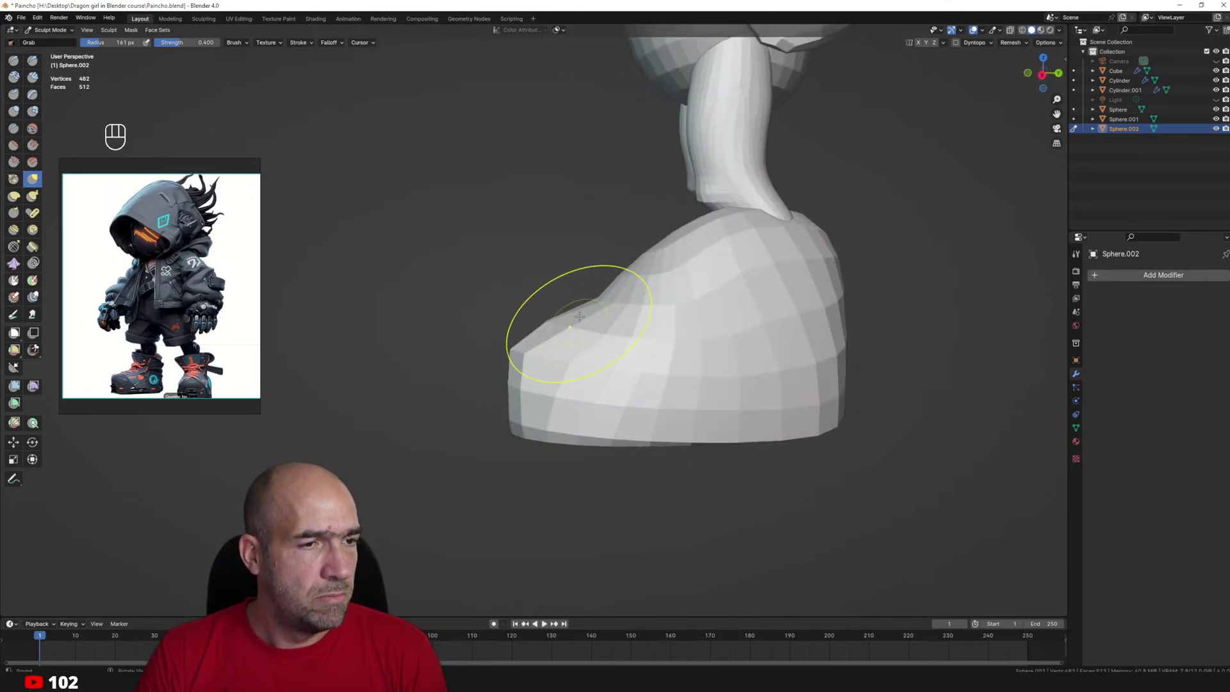
{"action": "left_click_drag", "start_coordinate": [647, 284], "coordinate": [672, 232], "text": "alt"}
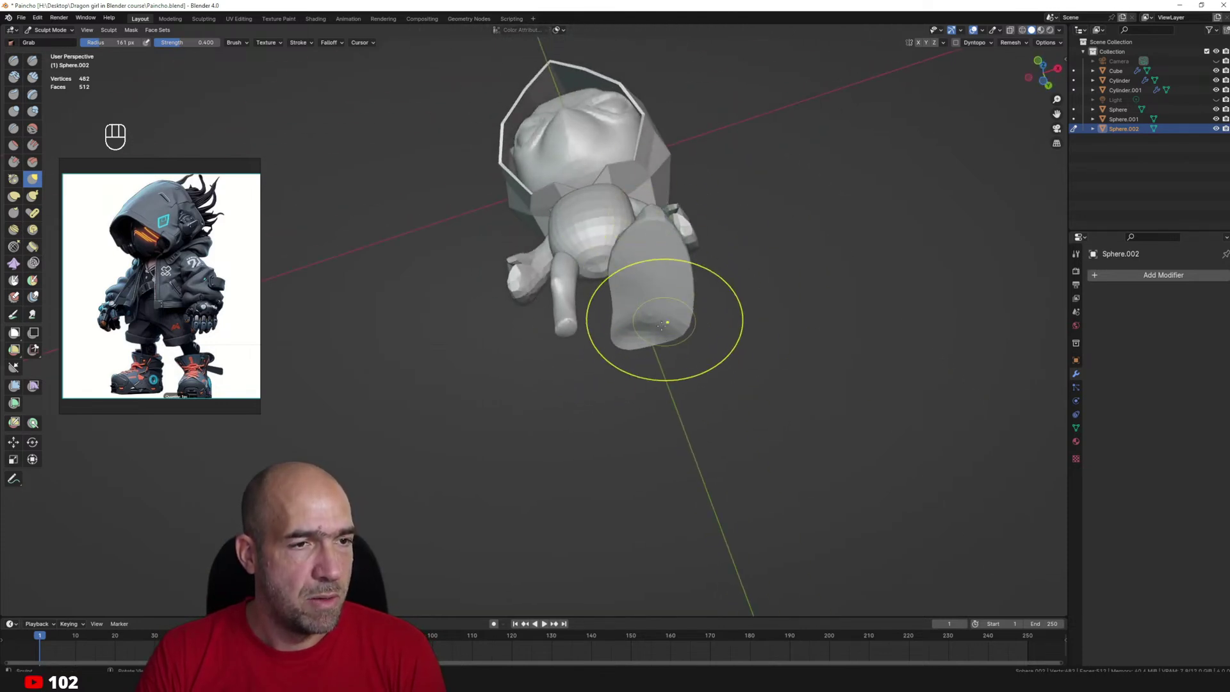
Rescale the whole foot mesh in Edit Mode and reposition it under the lower leg.
{"action": "mouse_move", "coordinate": [664, 321]}
{"action": "left_mouse_down", "text": "alt"}
{"action": "mouse_move", "coordinate": [666, 276]}
{"action": "mouse_move", "coordinate": [666, 391]}
{"action": "left_mouse_up", "text": "alt"}
{"action": "key", "text": "Tab"}
{"action": "mouse_move", "coordinate": [711, 304]}
{"action": "left_mouse_down", "text": "alt"}
{"action": "mouse_move", "coordinate": [750, 364]}
{"action": "mouse_move", "coordinate": [647, 351]}
{"action": "left_mouse_up", "text": "alt"}
{"action": "key", "text": "s"}
{"action": "left_click", "coordinate": [733, 350]}
{"action": "left_click_drag", "start_coordinate": [646, 351], "coordinate": [639, 420], "text": "alt+shift"}
{"action": "mouse_move", "coordinate": [762, 410]}
{"action": "left_mouse_down", "text": "alt"}
{"action": "mouse_move", "coordinate": [708, 411]}
{"action": "mouse_move", "coordinate": [724, 385]}
{"action": "mouse_move", "coordinate": [790, 371]}
{"action": "mouse_move", "coordinate": [679, 358]}
{"action": "mouse_move", "coordinate": [652, 337]}
{"action": "mouse_move", "coordinate": [648, 307]}
{"action": "left_mouse_up", "text": "alt"}
{"action": "key", "text": "g"}
{"action": "left_click", "coordinate": [755, 380]}
Sculpt the foot into a boot with a raised ankle collar and a defined toe using the Grab brush.
{"action": "key", "text": "ctrl+Tab"}
{"action": "key", "text": "alt+q"}
{"action": "mouse_move", "coordinate": [602, 314]}
{"action": "left_mouse_down", "text": "alt"}
{"action": "mouse_move", "coordinate": [648, 313]}
{"action": "mouse_move", "coordinate": [609, 301]}
{"action": "left_mouse_up", "text": "alt"}
{"action": "key", "text": "alt+q"}
{"action": "left_click_drag", "start_coordinate": [582, 300], "coordinate": [639, 295], "text": "alt"}
{"action": "key", "text": "g"}
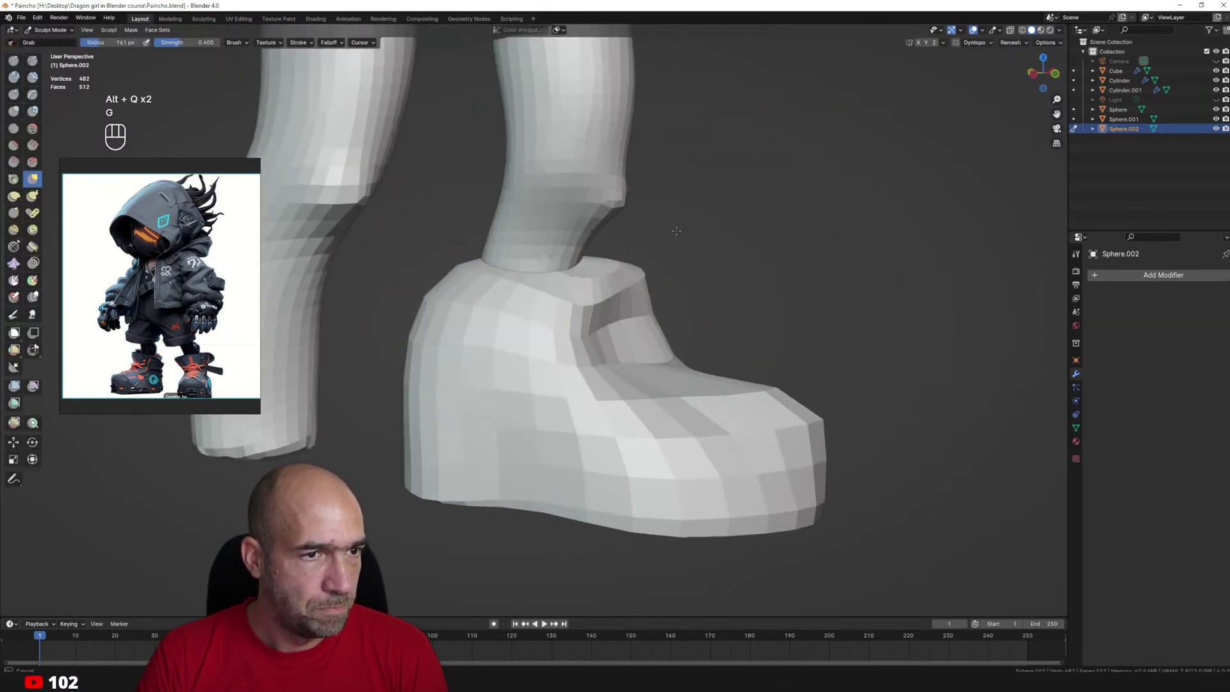
{"action": "left_click_drag", "start_coordinate": [676, 231], "coordinate": [620, 237], "text": "alt"}
{"action": "mouse_move", "coordinate": [428, 218]}
{"action": "middle_mouse_down"}
{"action": "mouse_move", "coordinate": [552, 266]}
{"action": "mouse_move", "coordinate": [623, 260]}
{"action": "mouse_move", "coordinate": [588, 330]}
{"action": "mouse_move", "coordinate": [481, 357]}
{"action": "mouse_move", "coordinate": [494, 371]}
{"action": "mouse_move", "coordinate": [508, 329]}
{"action": "mouse_move", "coordinate": [546, 338]}
{"action": "mouse_move", "coordinate": [557, 320]}
{"action": "mouse_move", "coordinate": [544, 343]}
{"action": "mouse_move", "coordinate": [543, 434]}
{"action": "mouse_move", "coordinate": [573, 463]}
{"action": "mouse_move", "coordinate": [557, 403]}
{"action": "mouse_move", "coordinate": [584, 304]}
{"action": "mouse_move", "coordinate": [532, 323]}
{"action": "mouse_move", "coordinate": [525, 314]}
{"action": "middle_mouse_up"}
{"action": "middle_click_drag", "start_coordinate": [499, 381], "coordinate": [511, 457], "text": "alt"}
{"action": "mouse_move", "coordinate": [511, 457]}
{"action": "left_mouse_down", "text": "alt"}
{"action": "mouse_move", "coordinate": [495, 436]}
{"action": "mouse_move", "coordinate": [484, 545]}
{"action": "left_mouse_up", "text": "alt"}
{"action": "mouse_move", "coordinate": [535, 514]}
{"action": "middle_mouse_down", "text": "alt"}
{"action": "mouse_move", "coordinate": [547, 453]}
{"action": "mouse_move", "coordinate": [644, 380]}
{"action": "middle_mouse_up", "text": "alt"}
Rotate the whole boot mesh in Edit Mode so its toe points outward, and shift it under the leg.
{"action": "key", "text": "Tab"}
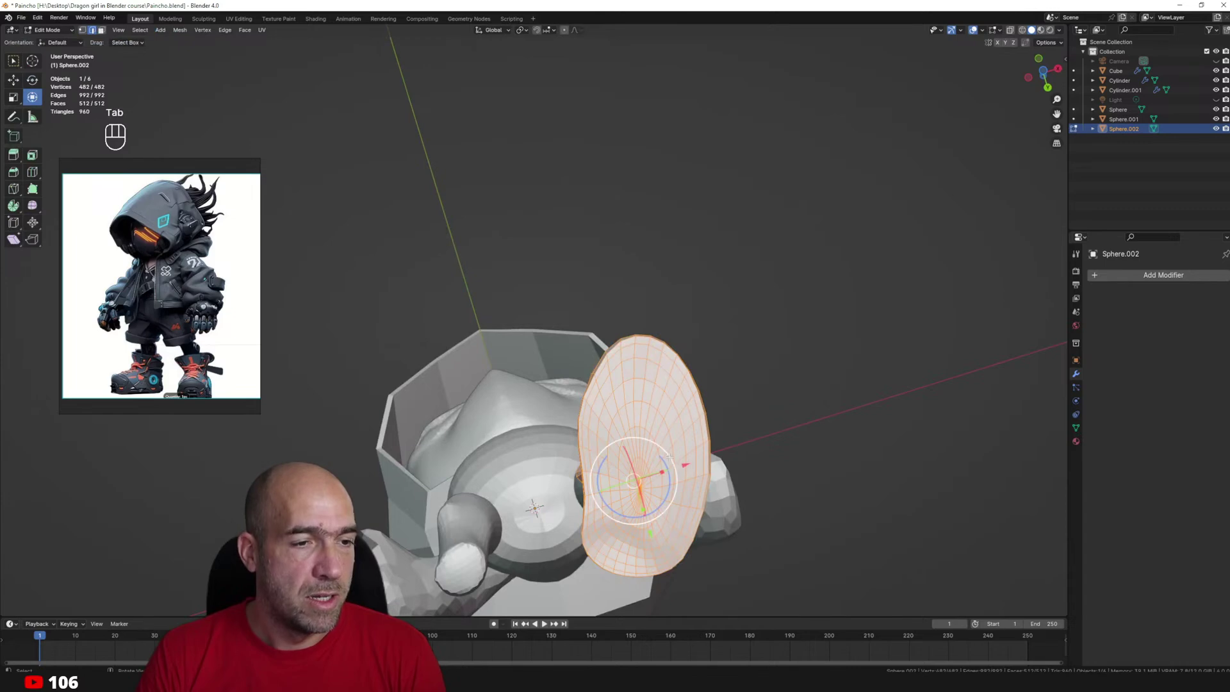
{"action": "key", "text": "g"}
{"action": "left_click", "coordinate": [704, 405]}
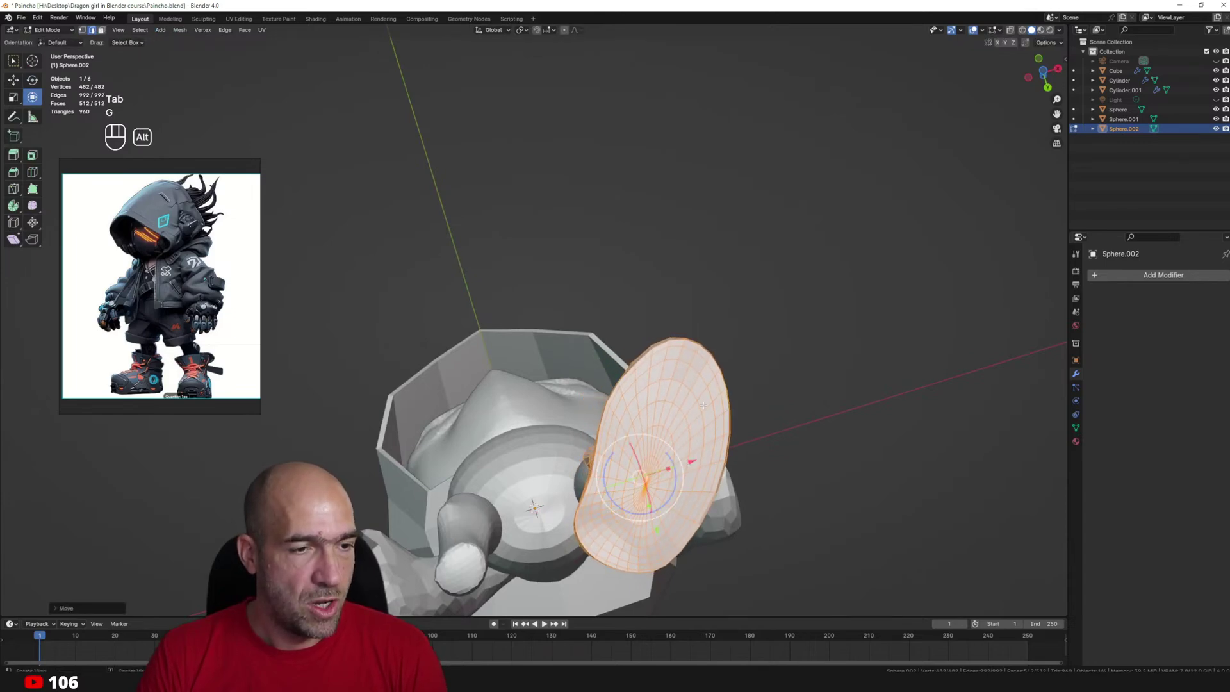
{"action": "middle_click_drag", "start_coordinate": [703, 405], "coordinate": [721, 368], "text": "alt"}
Return the boot to Sculpt Mode and adjust its ankle collar around the leg with the Grab brush.
{"action": "key", "text": "ctrl+Tab"}
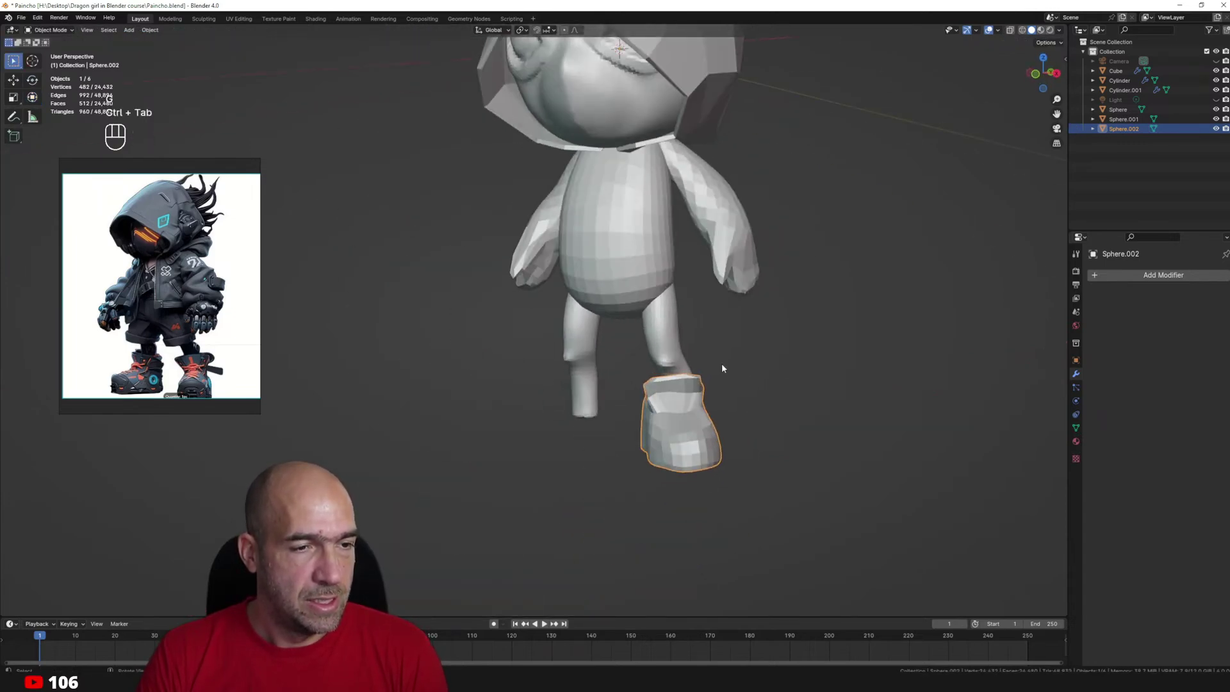
{"action": "key", "text": "ctrl+Tab"}
{"action": "key", "text": "g"}
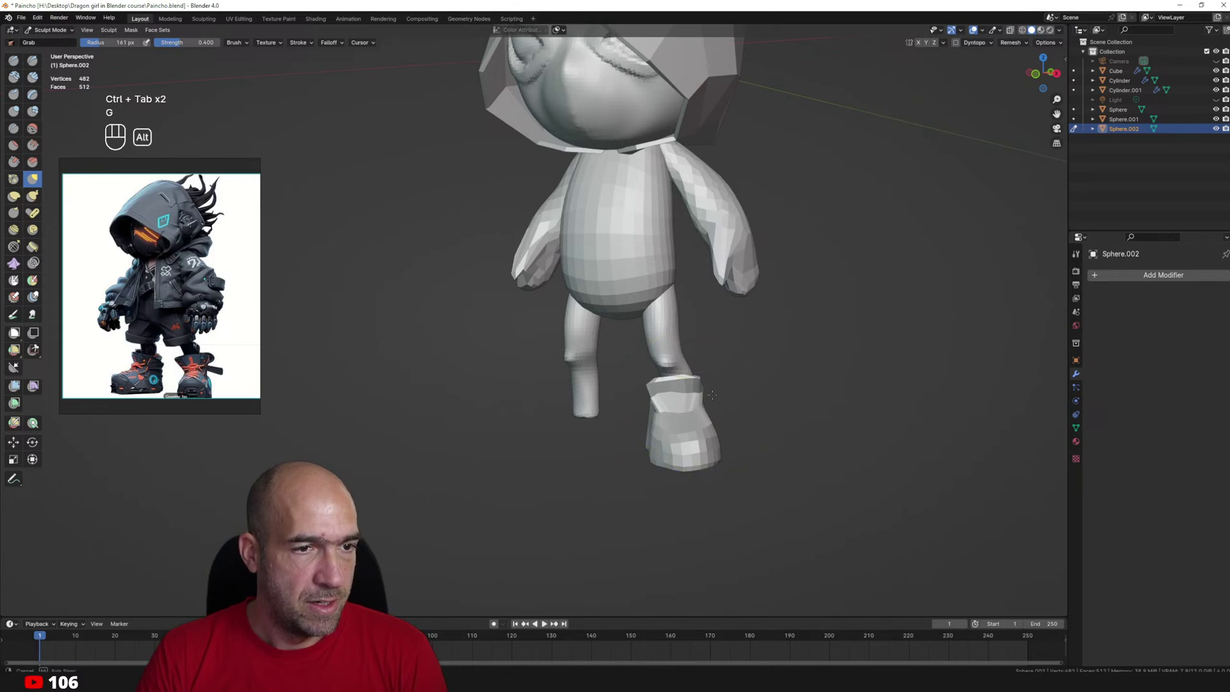
{"action": "left_click_drag", "start_coordinate": [712, 395], "coordinate": [681, 392], "text": "alt"}
{"action": "mouse_move", "coordinate": [681, 391]}
{"action": "left_mouse_down"}
{"action": "mouse_move", "coordinate": [698, 395]}
{"action": "mouse_move", "coordinate": [646, 392]}
{"action": "mouse_move", "coordinate": [832, 377]}
{"action": "left_mouse_up"}
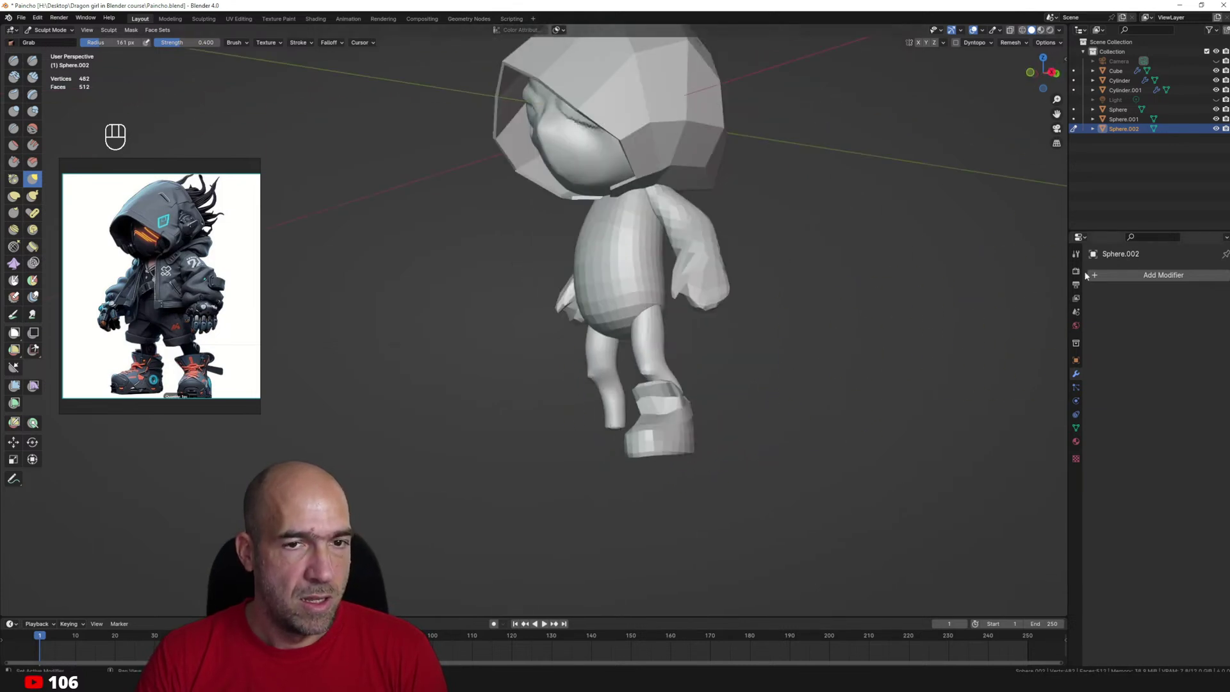
Add a Mirror modifier on the X axis to the boot to create the opposite foot.
{"action": "left_click", "coordinate": [1088, 276]}
{"action": "mouse_move", "coordinate": [1099, 281]}
{"action": "left_click", "coordinate": [1154, 344]}
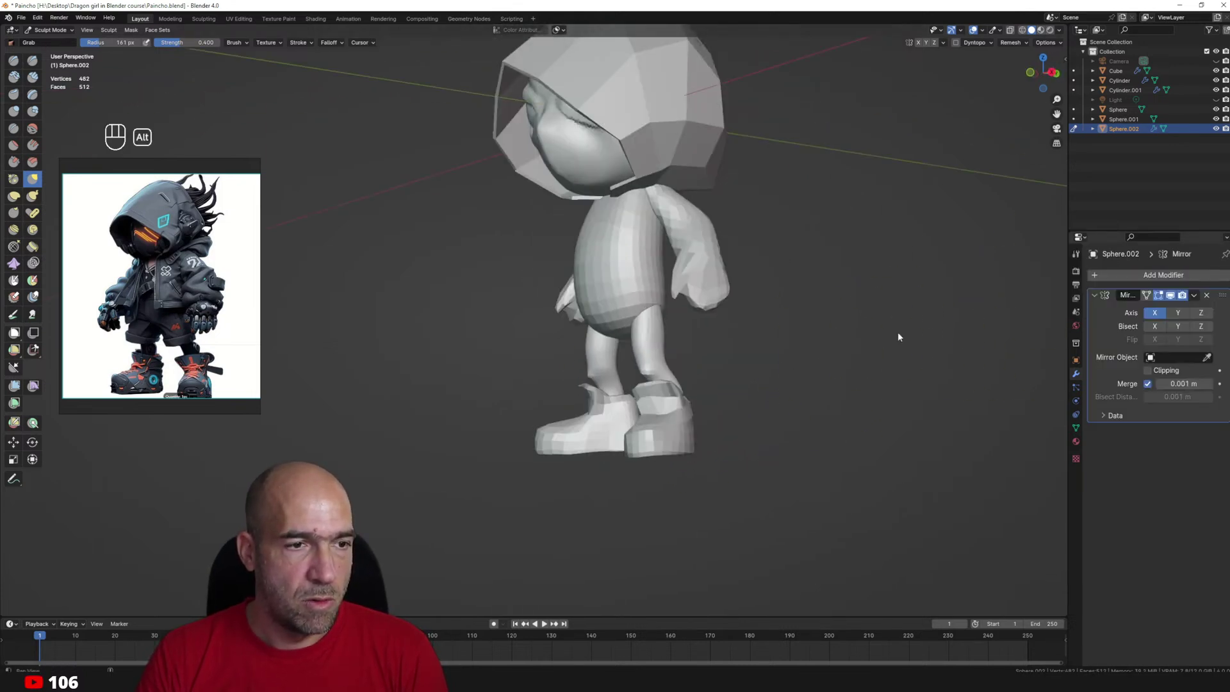
Switch sculpting to the arm mesh and then to the hood mesh with the Grab brush active.
{"action": "mouse_move", "coordinate": [897, 333]}
{"action": "left_mouse_down", "text": "alt"}
{"action": "mouse_move", "coordinate": [815, 376]}
{"action": "mouse_move", "coordinate": [858, 374]}
{"action": "mouse_move", "coordinate": [762, 312]}
{"action": "mouse_move", "coordinate": [804, 325]}
{"action": "left_mouse_up", "text": "alt"}
{"action": "key", "text": "alt+q"}
{"action": "key", "text": "g"}
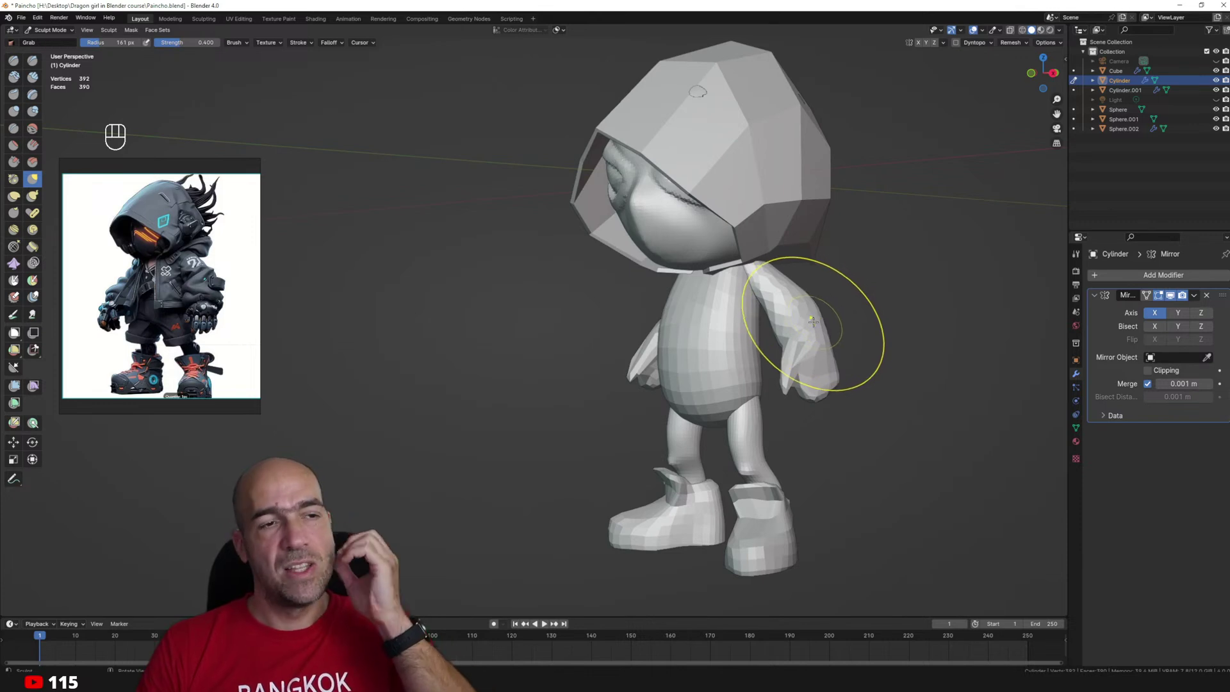
{"action": "key", "text": "alt+q"}
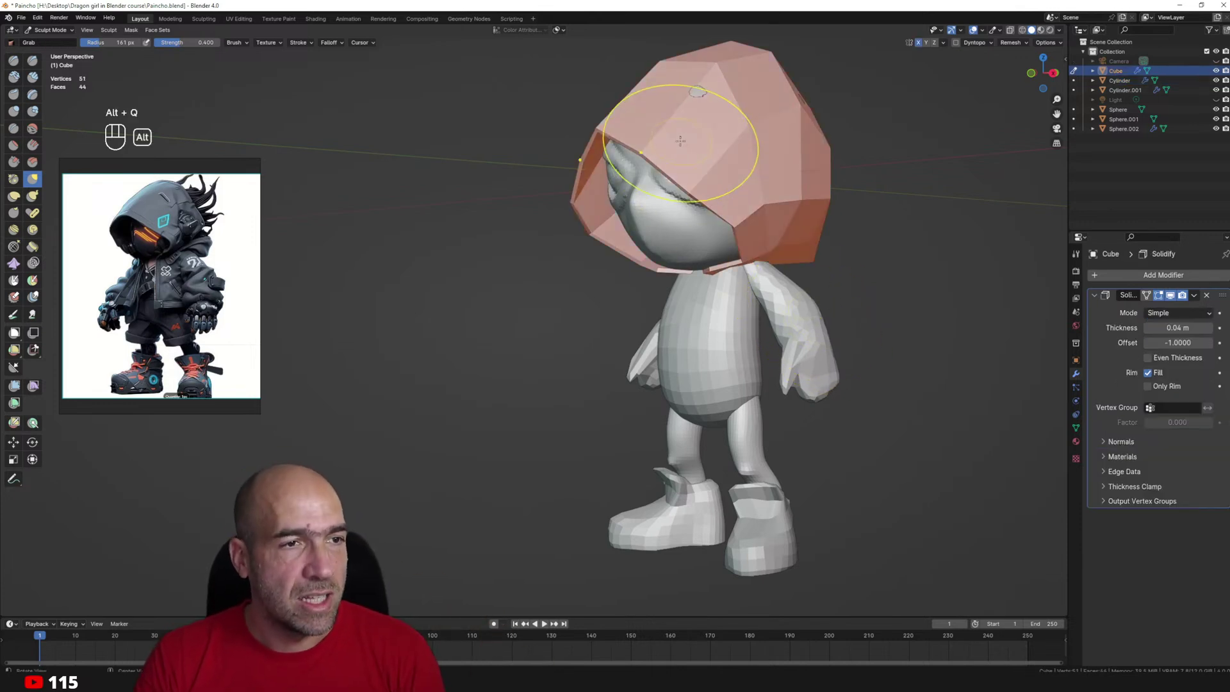
{"action": "scroll", "coordinate": [677, 148], "scroll_direction": "up", "scroll_amount": 1}
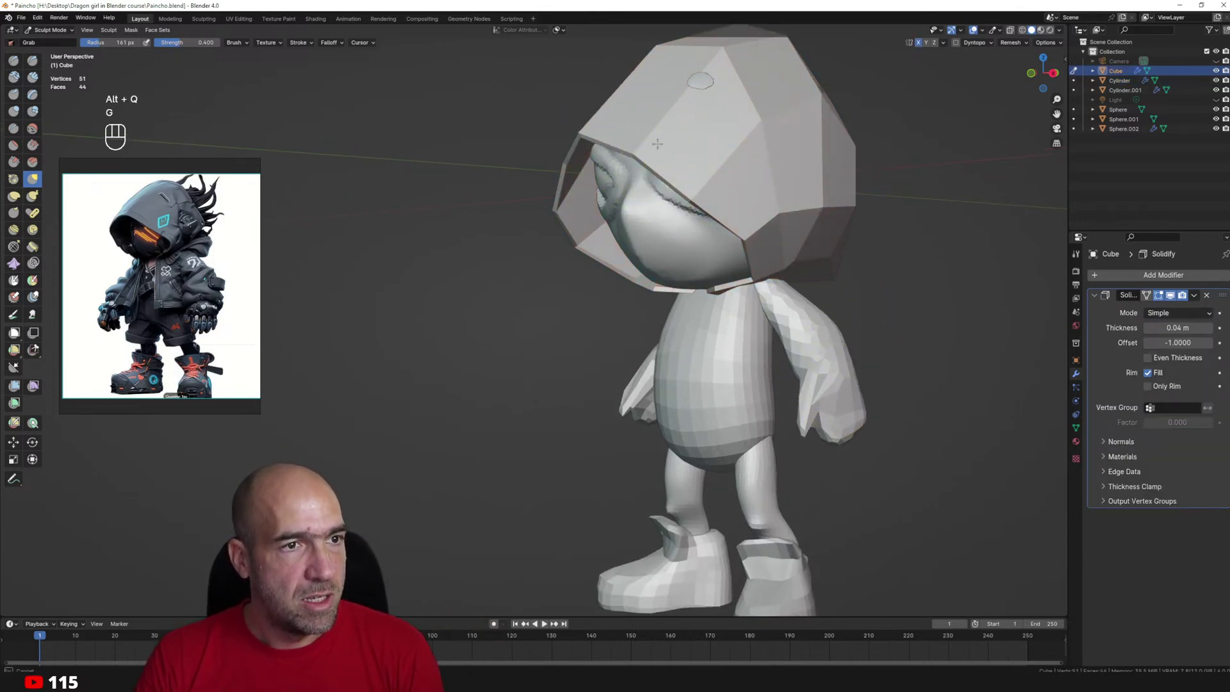
{"action": "left_click_drag", "start_coordinate": [677, 137], "coordinate": [687, 169], "text": "alt+shift"}
{"action": "mouse_move", "coordinate": [713, 238]}
{"action": "left_mouse_down", "text": "alt"}
{"action": "mouse_move", "coordinate": [817, 256]}
{"action": "mouse_move", "coordinate": [846, 310]}
{"action": "left_mouse_up", "text": "alt"}
Add a cube mesh for the jacket, lower it along Z to the torso and scale it to about 0.6.
{"action": "key", "text": "ctrl+Tab"}
{"action": "left_click", "coordinate": [776, 315]}
{"action": "key", "text": "shift+a"}
{"action": "mouse_move", "coordinate": [686, 318]}
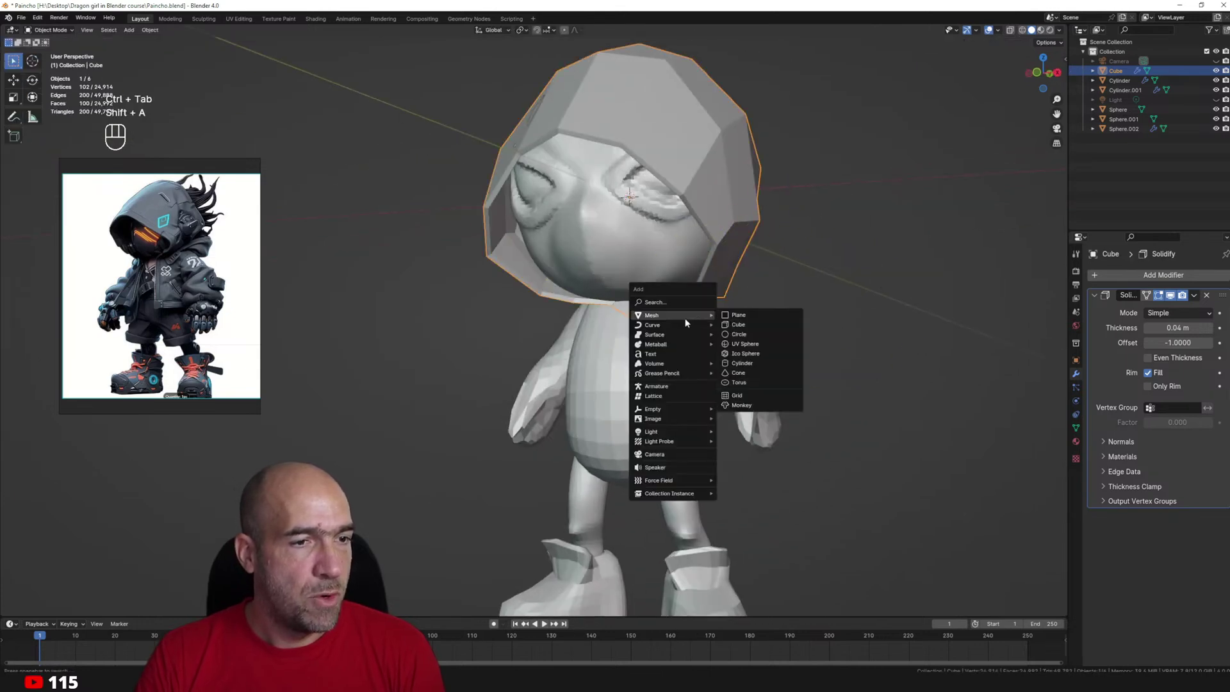
{"action": "left_click", "coordinate": [752, 324]}
{"action": "key", "text": "Tab"}
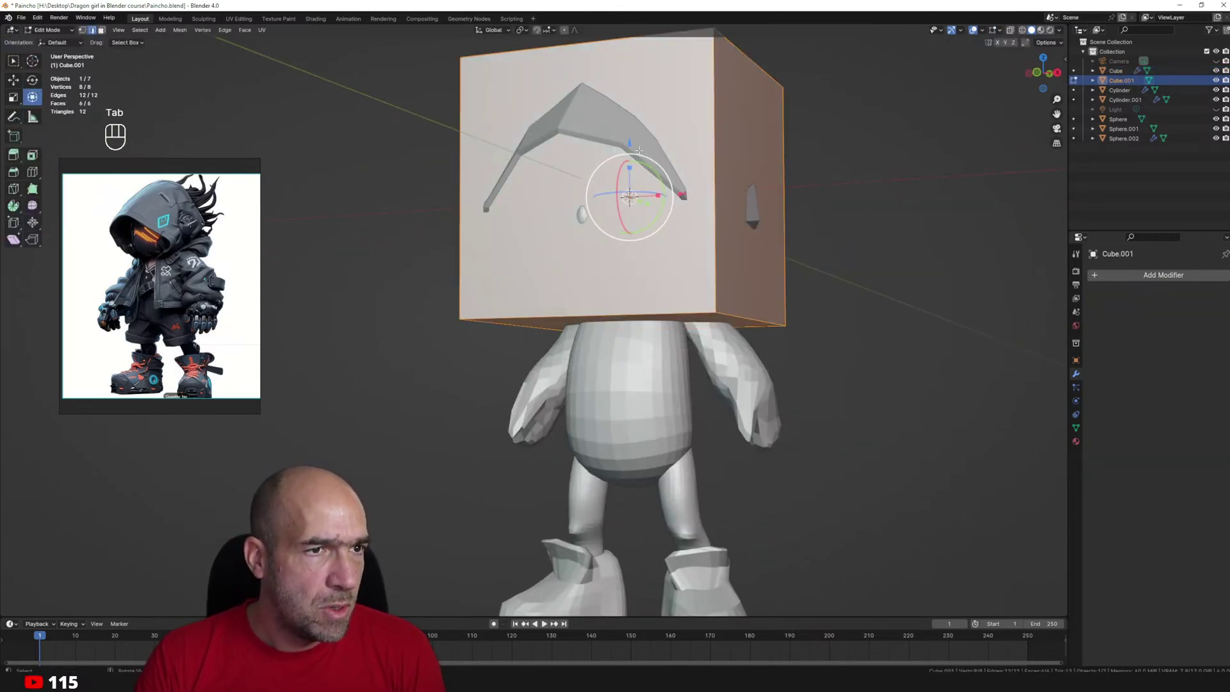
{"action": "left_click_drag", "start_coordinate": [638, 150], "coordinate": [638, 328]}
{"action": "key", "text": "s"}
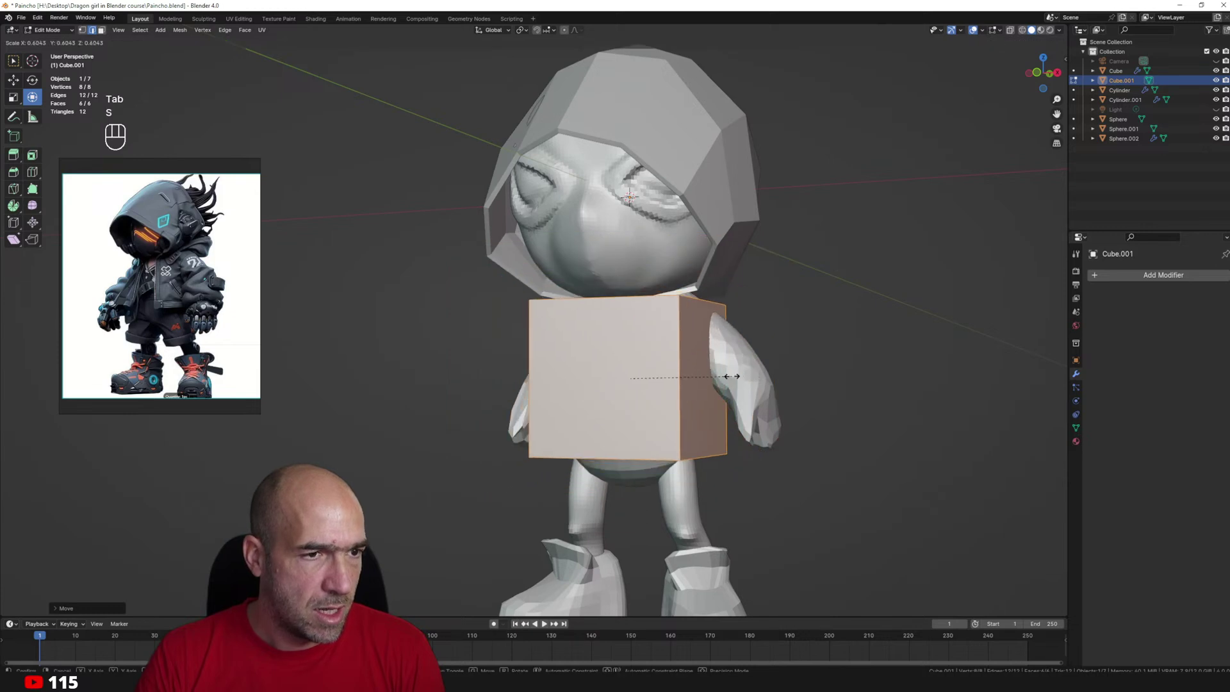
{"action": "left_click", "coordinate": [731, 376]}
Add a vertical loop cut down the centre of the jacket cube.
{"action": "left_click_drag", "start_coordinate": [731, 376], "coordinate": [717, 344], "text": "ctrl+alt"}
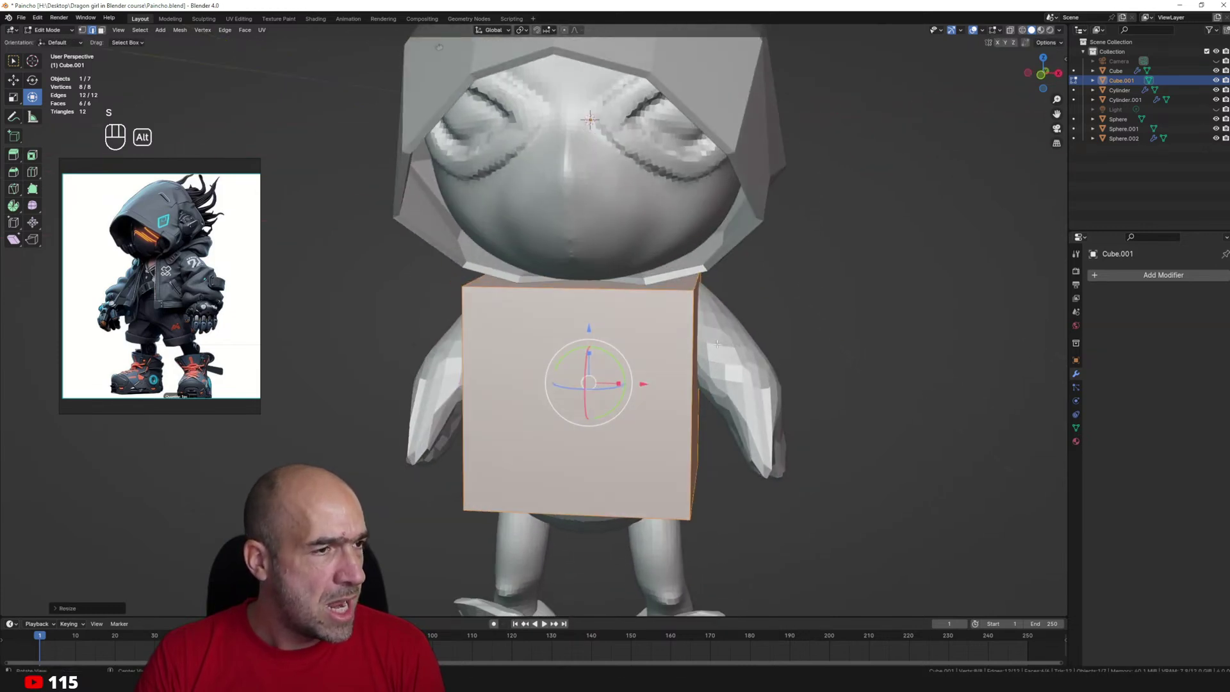
{"action": "middle_click_drag", "start_coordinate": [716, 344], "coordinate": [618, 327]}
{"action": "left_click", "coordinate": [589, 284]}
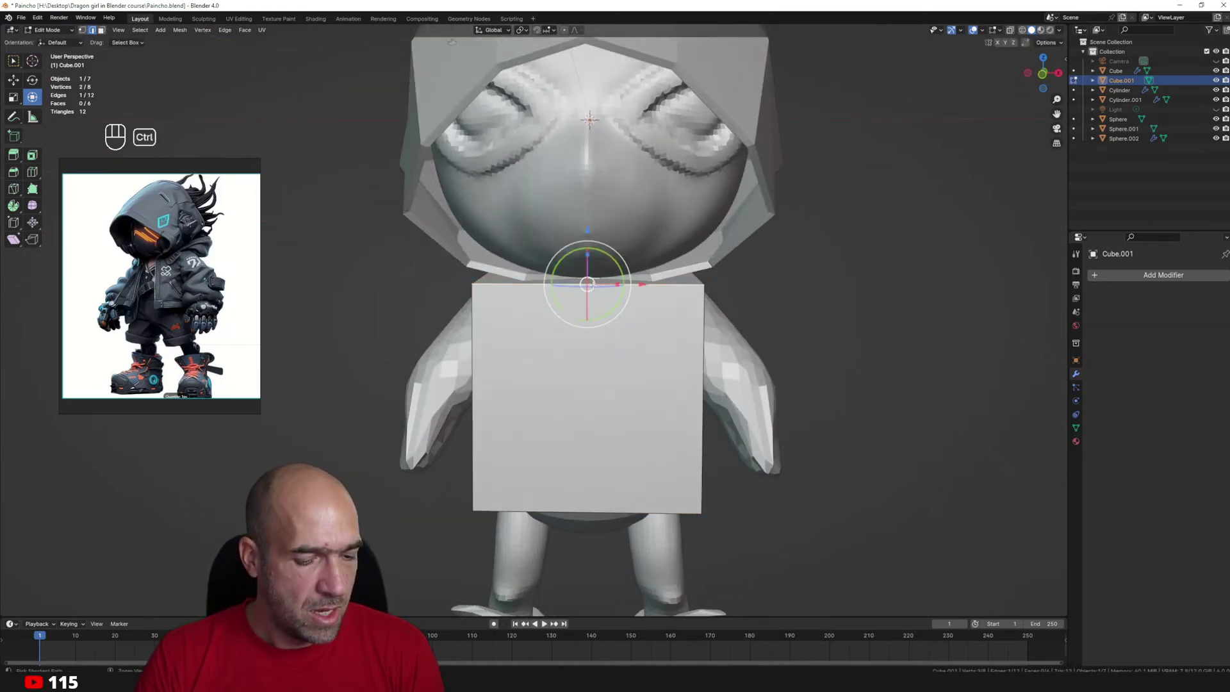
{"action": "left_click", "coordinate": [595, 290]}
{"action": "middle_click_drag", "start_coordinate": [595, 289], "coordinate": [435, 239]}
Select the faces of one half of the jacket cube through X-ray view and delete them.
{"action": "key", "text": "alt+z"}
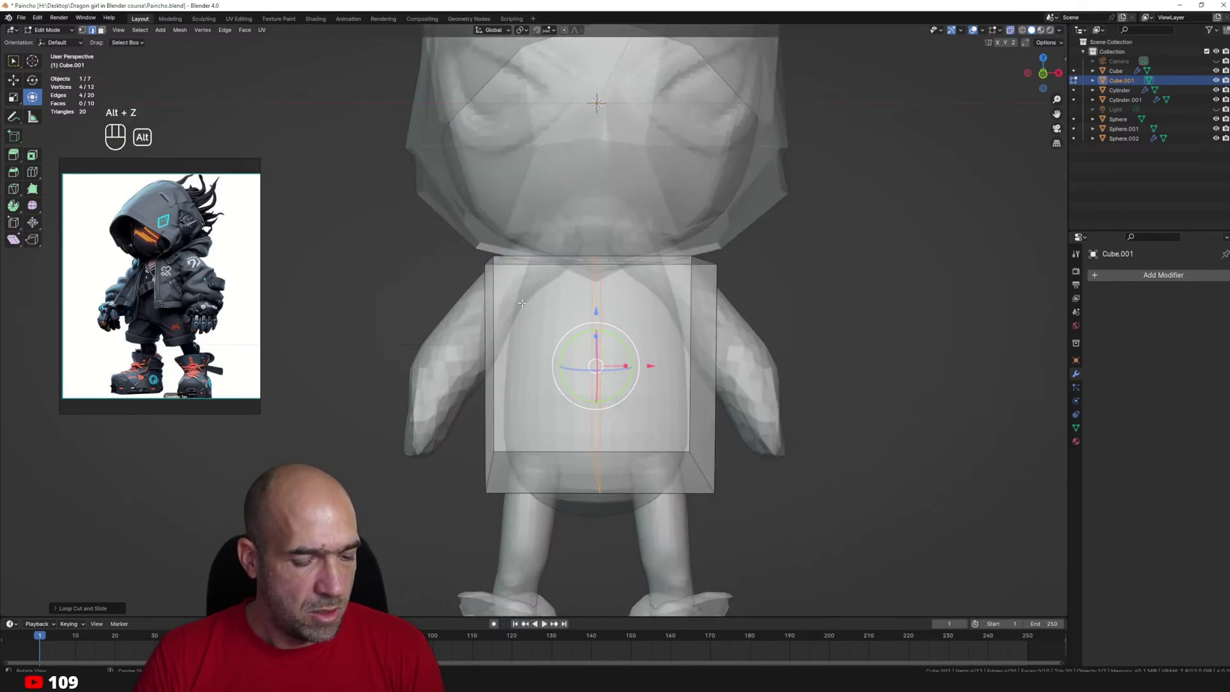
{"action": "key", "text": "3"}
{"action": "left_click_drag", "start_coordinate": [402, 203], "coordinate": [550, 494]}
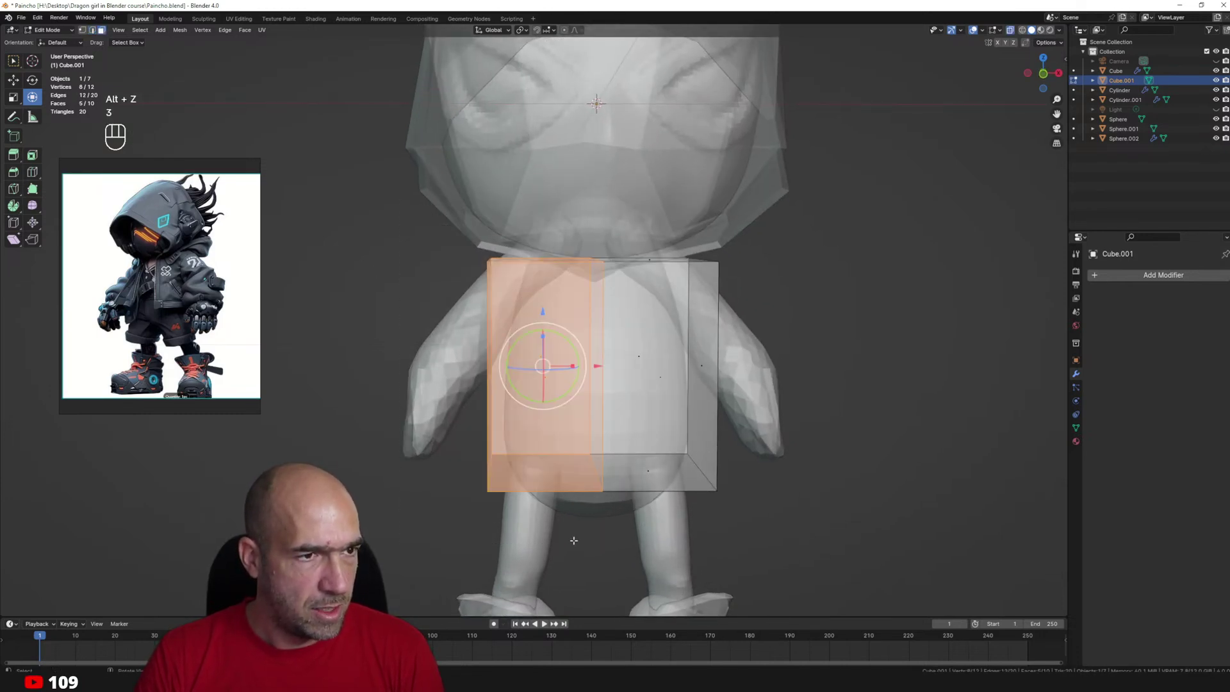
{"action": "key", "text": "x"}
{"action": "left_click", "coordinate": [541, 480]}
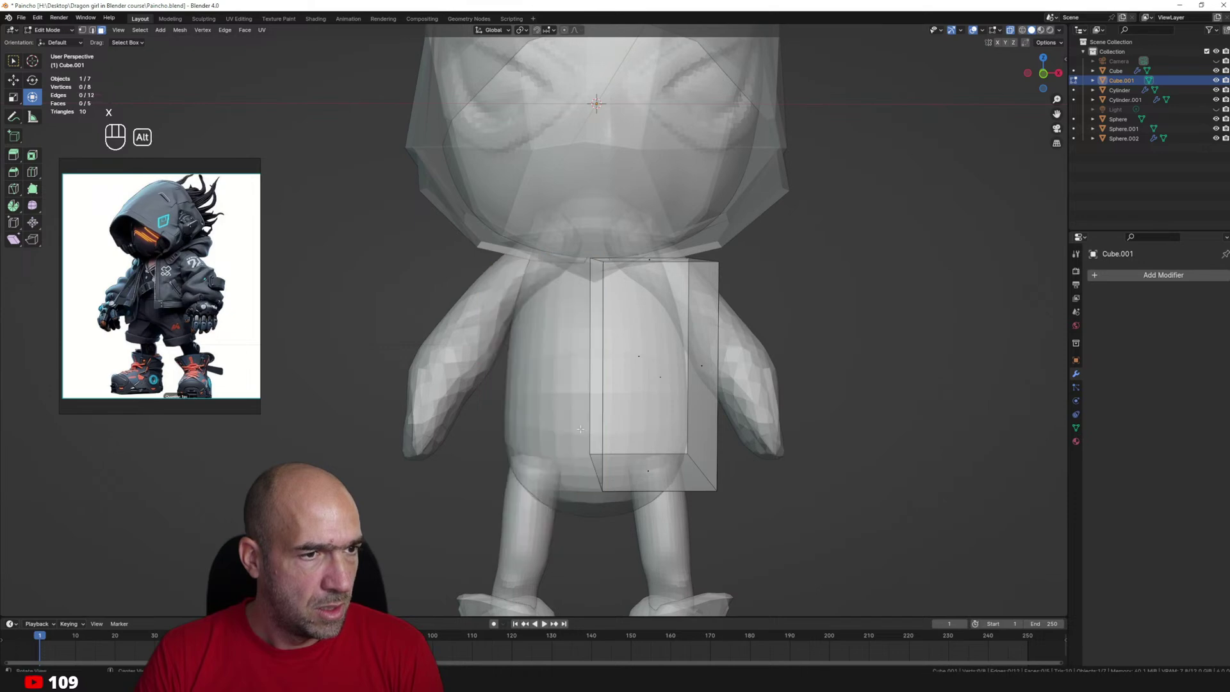
{"action": "key", "text": "alt+z"}
Delete the bottom face of the remaining half of the jacket cube.
{"action": "middle_click_drag", "start_coordinate": [544, 478], "coordinate": [662, 452]}
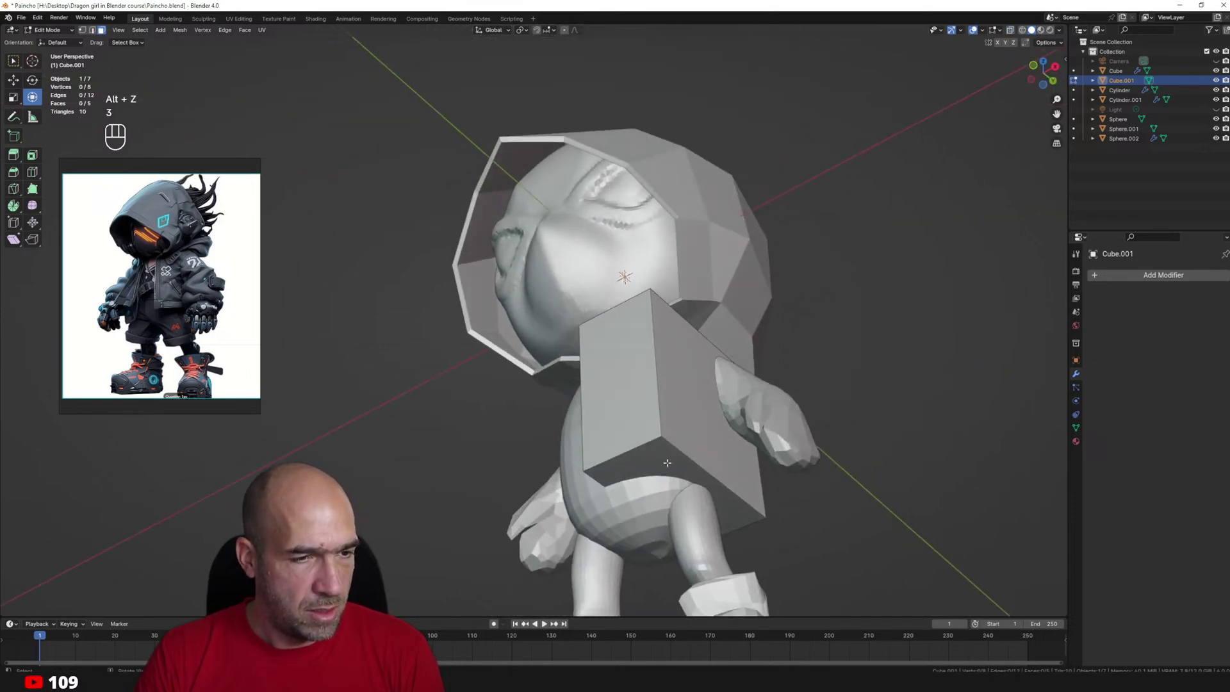
{"action": "left_click", "coordinate": [667, 462]}
{"action": "key", "text": "x"}
{"action": "left_click", "coordinate": [663, 475]}
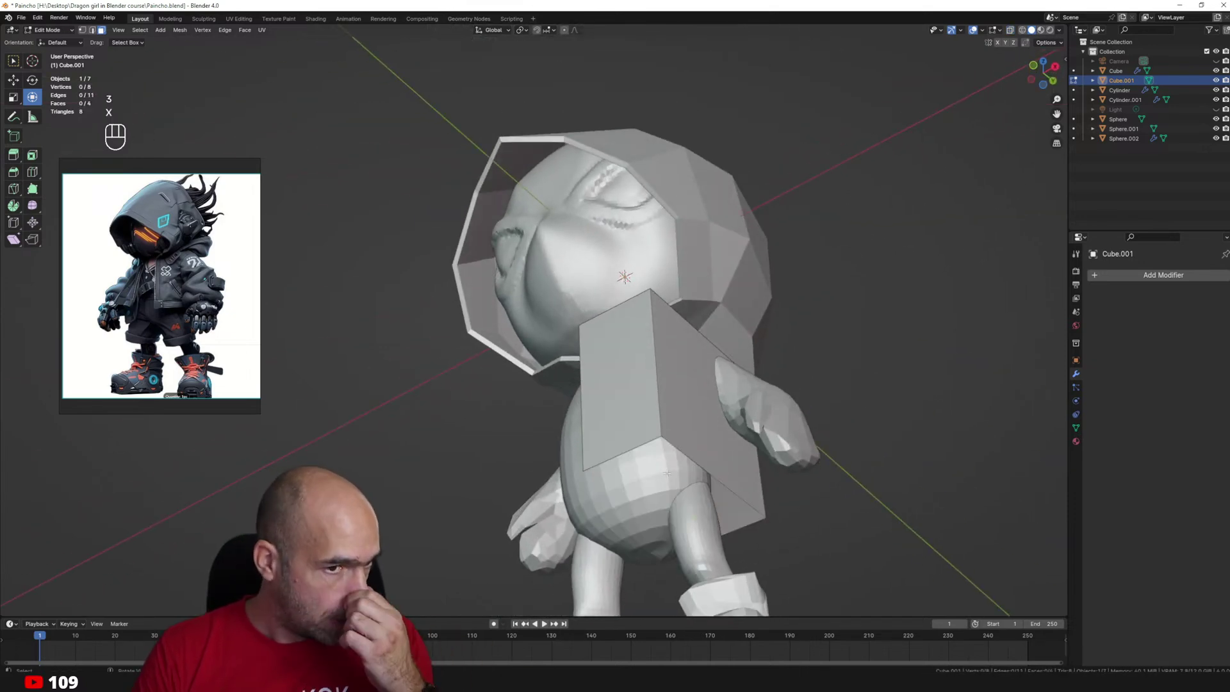
Add a Mirror modifier on the X axis to the half jacket mesh.
{"action": "middle_click_drag", "start_coordinate": [685, 362], "coordinate": [737, 368]}
{"action": "left_click", "coordinate": [1098, 276]}
{"action": "mouse_move", "coordinate": [1092, 280]}
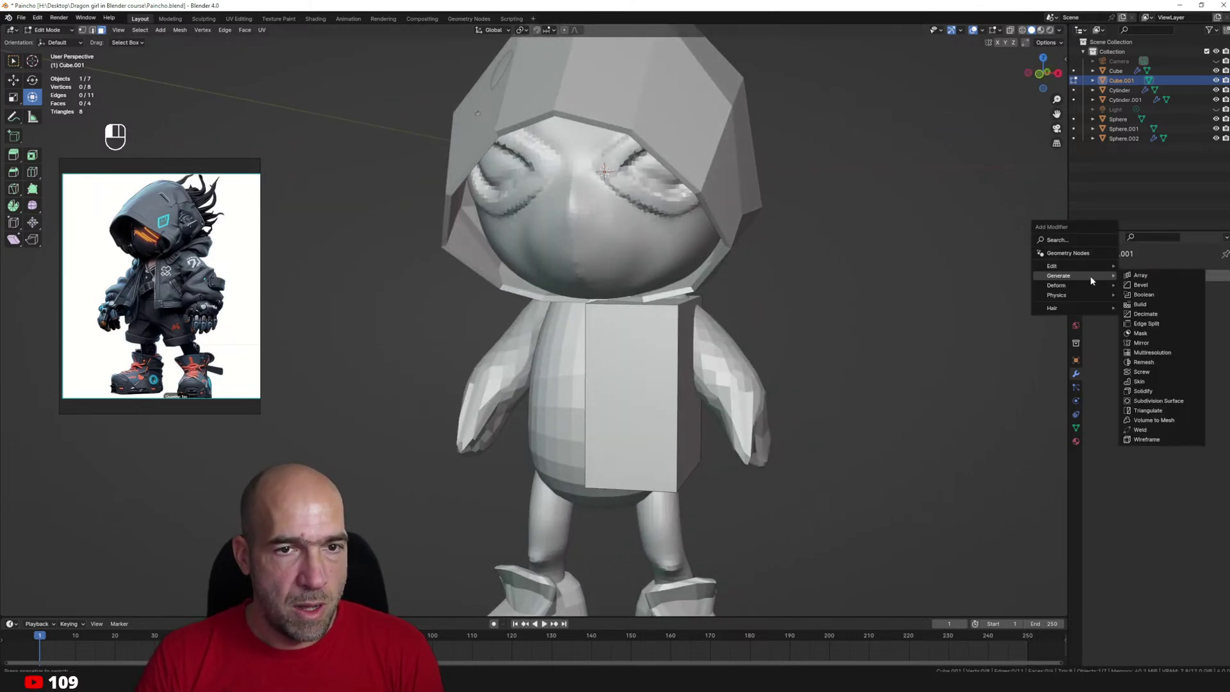
{"action": "left_click", "coordinate": [1140, 343]}
Shift the jacket's front centre edge along X to open the front, and taper the jacket with the Grab brush in Sculpt Mode.
{"action": "middle_click_drag", "start_coordinate": [634, 345], "coordinate": [647, 345], "text": "alt"}
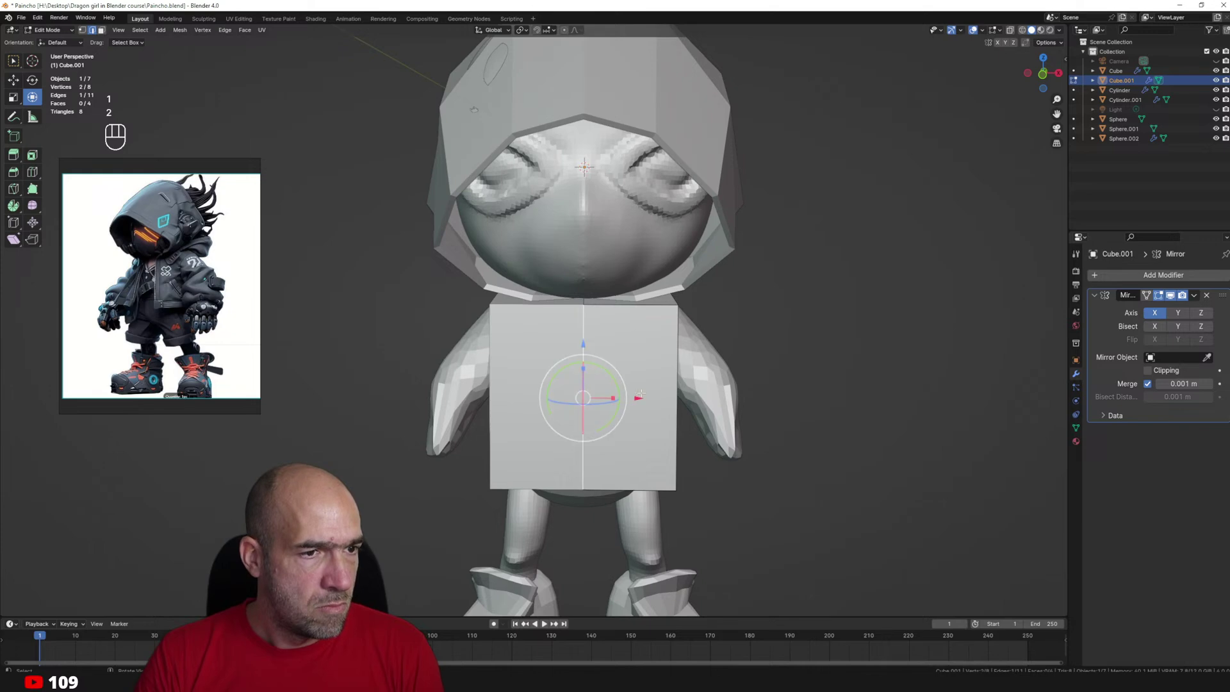
{"action": "left_click_drag", "start_coordinate": [638, 397], "coordinate": [660, 400]}
{"action": "mouse_move", "coordinate": [660, 400]}
{"action": "middle_mouse_down", "text": "alt"}
{"action": "mouse_move", "coordinate": [642, 376]}
{"action": "mouse_move", "coordinate": [618, 377]}
{"action": "mouse_move", "coordinate": [632, 361]}
{"action": "middle_mouse_up", "text": "alt"}
{"action": "key", "text": "ctrl+Tab"}
{"action": "key", "text": "g"}
{"action": "mouse_move", "coordinate": [629, 318]}
{"action": "left_mouse_down"}
{"action": "mouse_move", "coordinate": [636, 299]}
{"action": "mouse_move", "coordinate": [714, 292]}
{"action": "mouse_move", "coordinate": [703, 320]}
{"action": "left_mouse_up"}
{"action": "left_click_drag", "start_coordinate": [673, 319], "coordinate": [876, 316]}
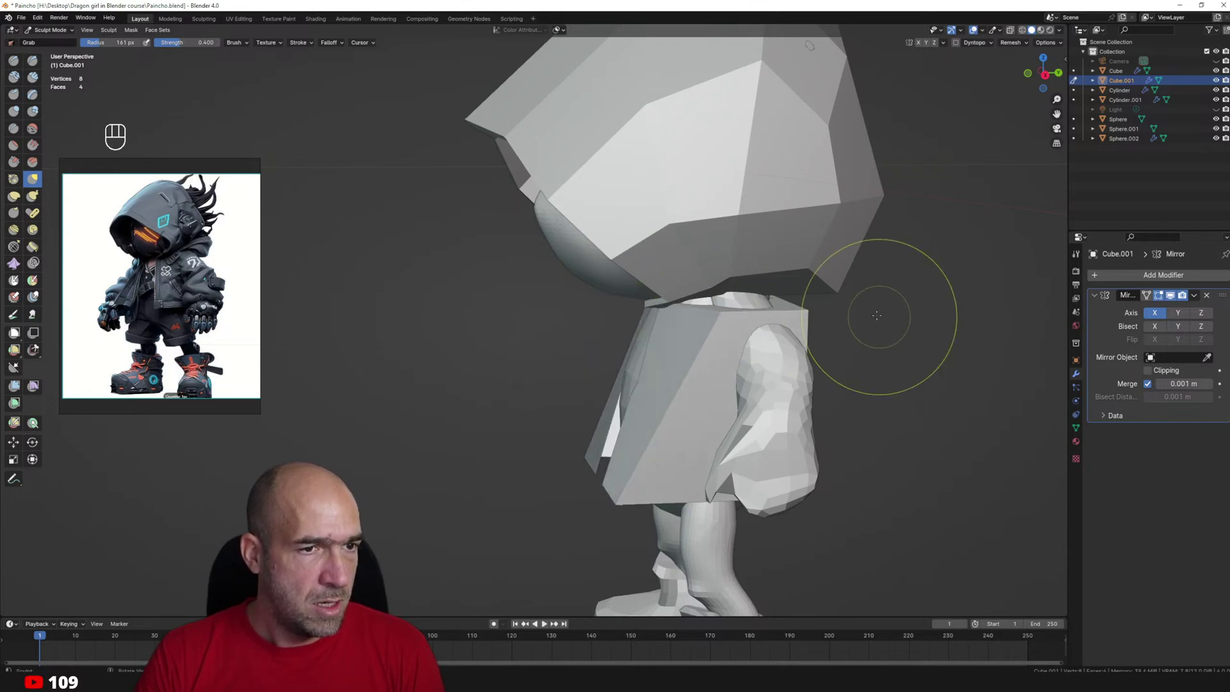
Shape the jacket's shoulders and back with the Grab brush, and enable Clipping in its Mirror modifier.
{"action": "middle_click_drag", "start_coordinate": [877, 316], "coordinate": [708, 329], "text": "alt"}
{"action": "left_click_drag", "start_coordinate": [708, 329], "coordinate": [722, 315]}
{"action": "mouse_move", "coordinate": [695, 312]}
{"action": "left_mouse_down"}
{"action": "mouse_move", "coordinate": [682, 317]}
{"action": "mouse_move", "coordinate": [730, 321]}
{"action": "left_mouse_up"}
{"action": "middle_click_drag", "start_coordinate": [730, 321], "coordinate": [800, 322]}
{"action": "left_click_drag", "start_coordinate": [800, 321], "coordinate": [784, 303]}
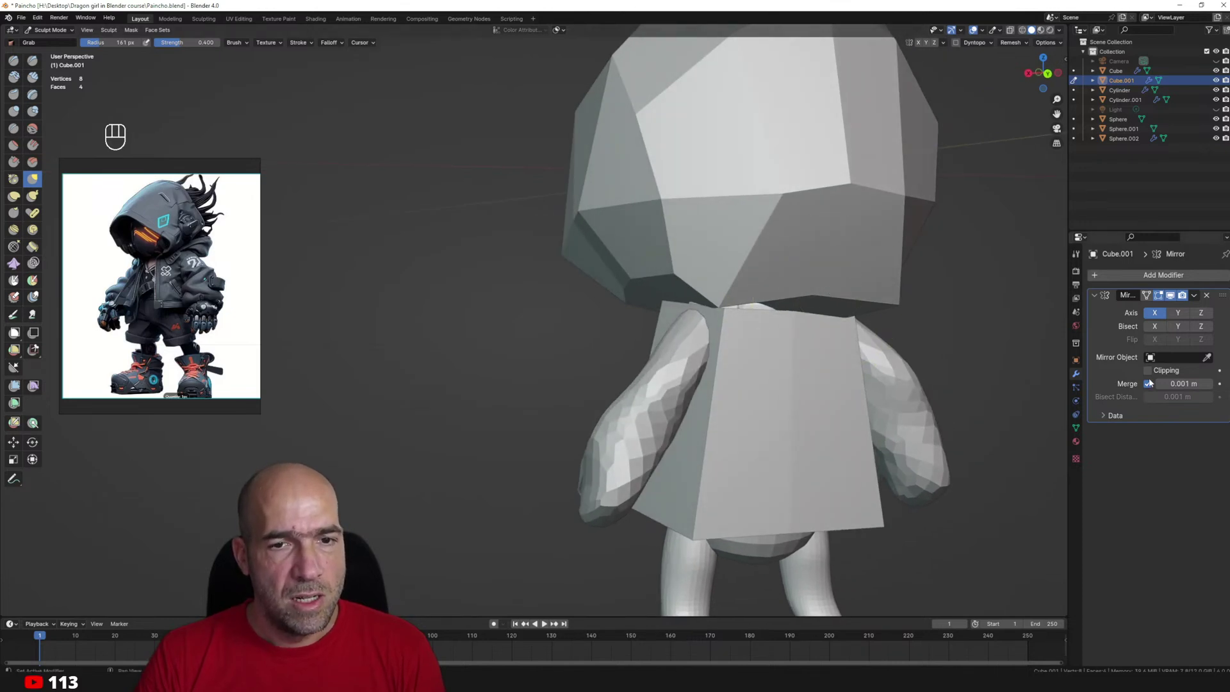
{"action": "middle_click_drag", "start_coordinate": [793, 312], "coordinate": [764, 405], "text": "alt"}
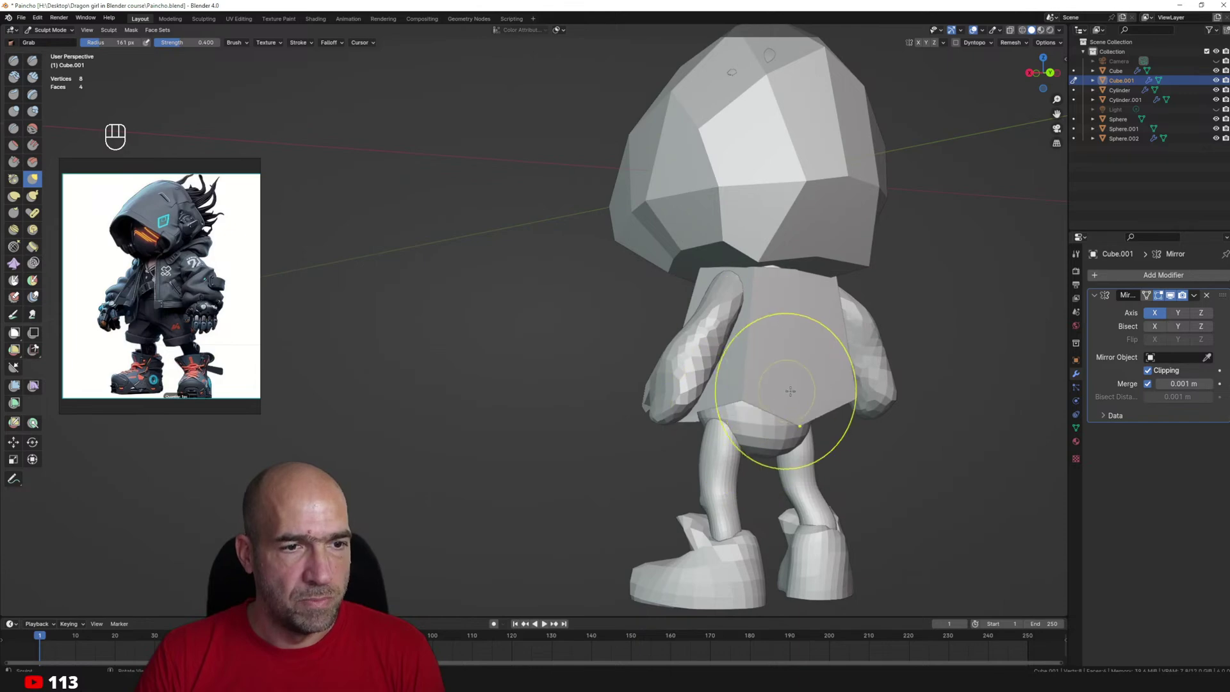
Add a horizontal loop cut around the jacket body in Edit Mode, at roughly mid-height.
{"action": "middle_click_drag", "start_coordinate": [798, 302], "coordinate": [850, 397], "text": "alt"}
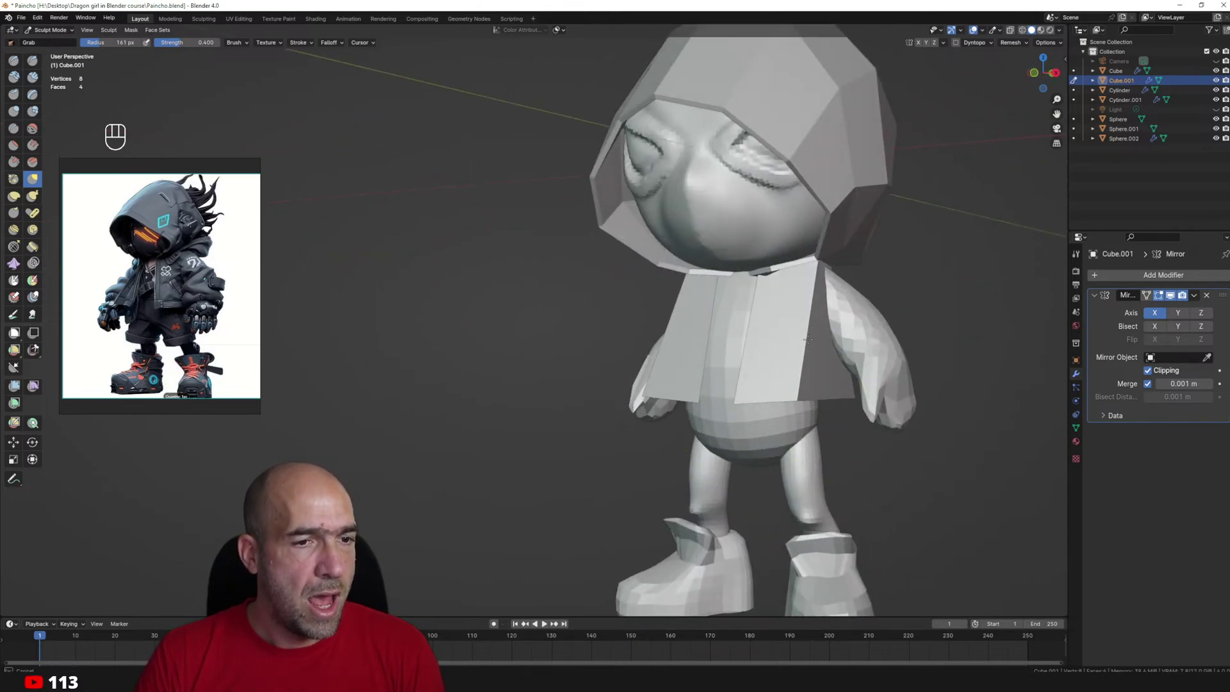
{"action": "middle_click_drag", "start_coordinate": [755, 379], "coordinate": [680, 389], "text": "alt"}
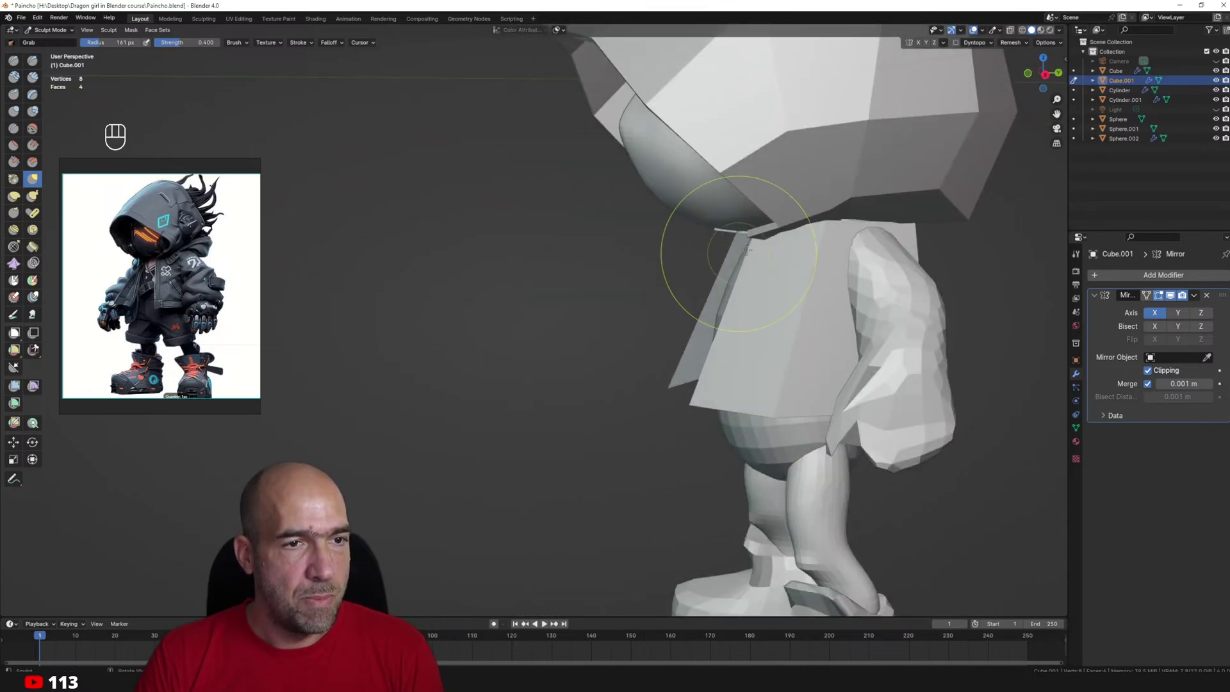
{"action": "middle_click_drag", "start_coordinate": [724, 282], "coordinate": [791, 359]}
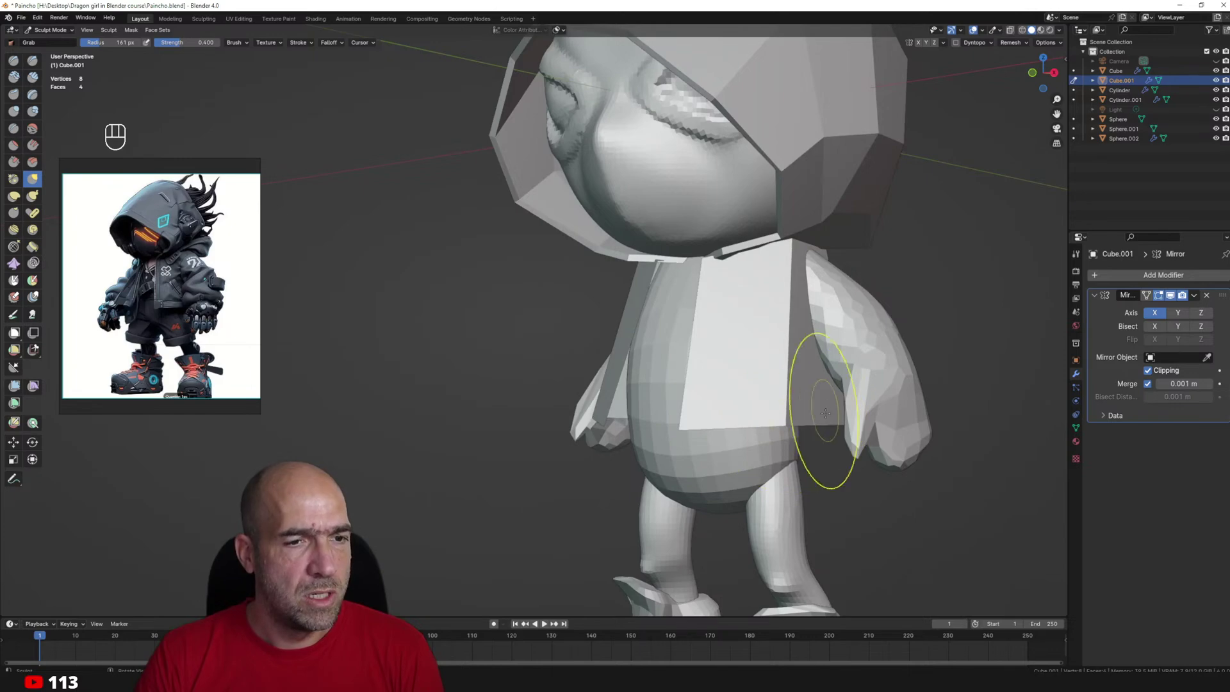
{"action": "mouse_move", "coordinate": [826, 416]}
{"action": "middle_mouse_down", "text": "ctrl"}
{"action": "mouse_move", "coordinate": [813, 442]}
{"action": "mouse_move", "coordinate": [781, 320]}
{"action": "mouse_move", "coordinate": [746, 322]}
{"action": "mouse_move", "coordinate": [704, 384]}
{"action": "middle_mouse_up", "text": "ctrl"}
{"action": "key", "text": "Tab"}
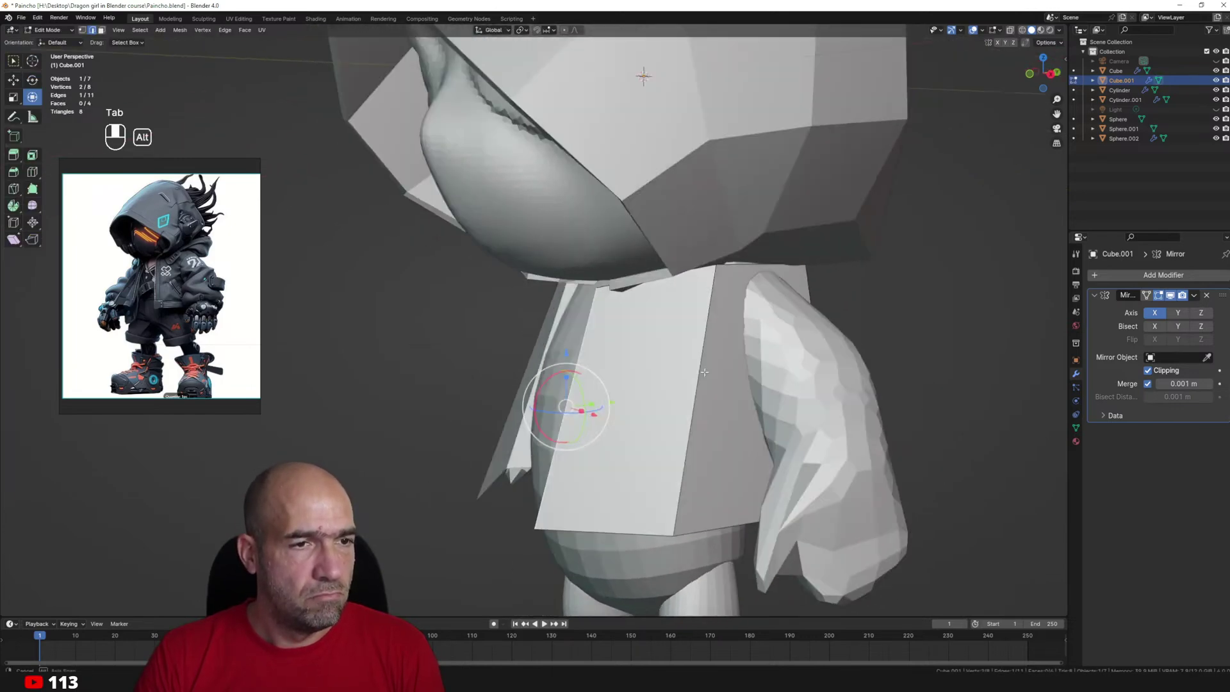
{"action": "key", "text": "ctrl+r"}
{"action": "left_click", "coordinate": [704, 385]}
{"action": "left_click", "coordinate": [722, 346]}
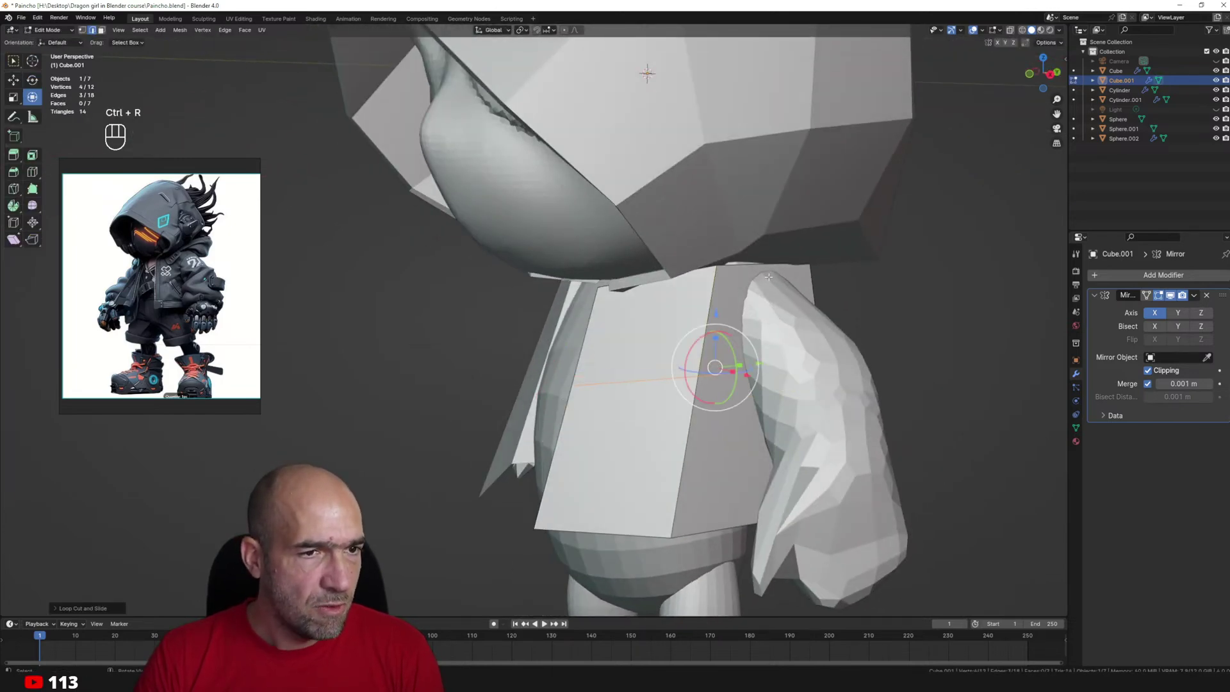
Add two vertical loop cuts on the jacket's side panel, one in front of the arm and one behind it.
{"action": "left_click", "coordinate": [766, 263]}
{"action": "middle_click_drag", "start_coordinate": [801, 256], "coordinate": [729, 270], "text": "alt"}
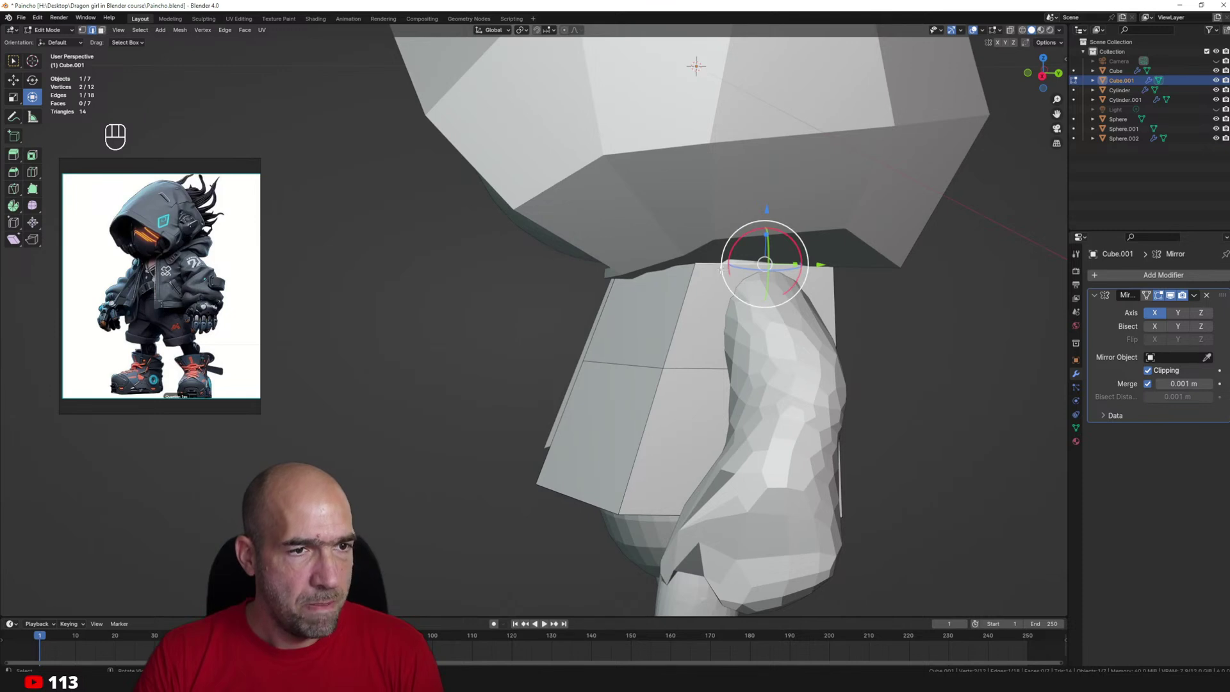
{"action": "key", "text": "ctrl+r"}
{"action": "left_click", "coordinate": [720, 267]}
{"action": "left_click", "coordinate": [699, 352]}
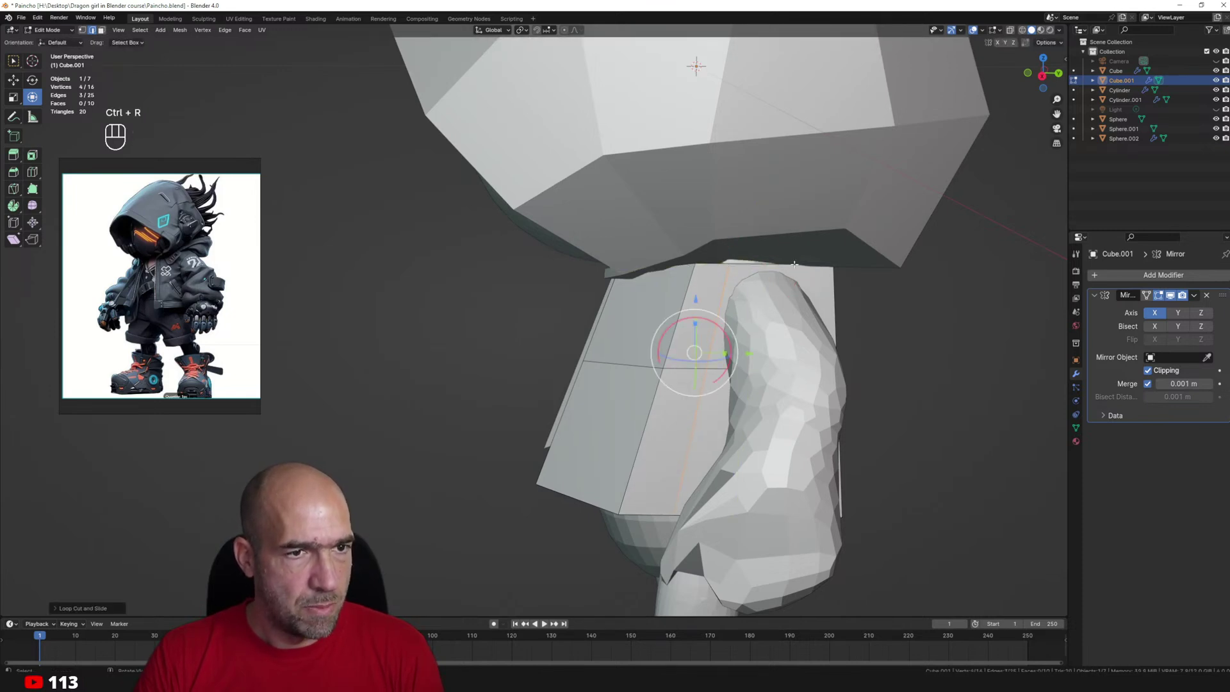
{"action": "key", "text": "ctrl+r"}
{"action": "left_click", "coordinate": [782, 260]}
{"action": "left_click", "coordinate": [824, 273]}
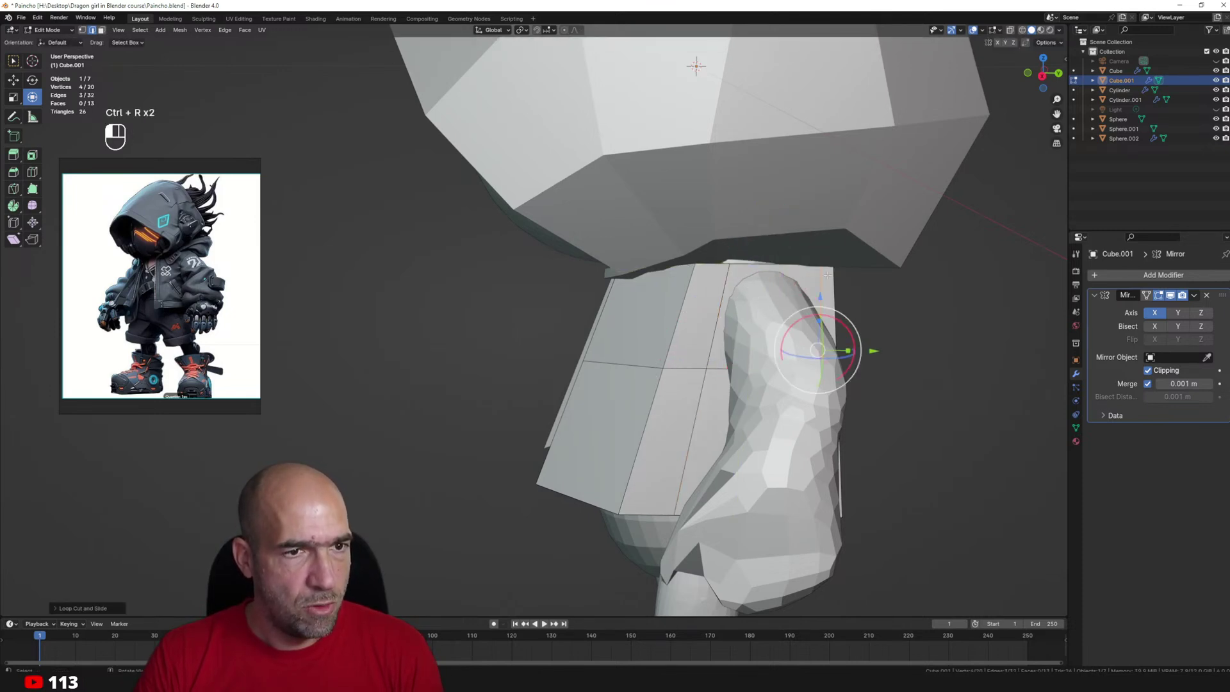
Extrude the jacket's upper side face outward as a sleeve, then rotate and move its end down over the arm.
{"action": "middle_click_drag", "start_coordinate": [824, 273], "coordinate": [820, 323]}
{"action": "key", "text": "3"}
{"action": "key", "text": "e"}
{"action": "left_click", "coordinate": [969, 409]}
{"action": "middle_click_drag", "start_coordinate": [943, 395], "coordinate": [888, 369], "text": "shift"}
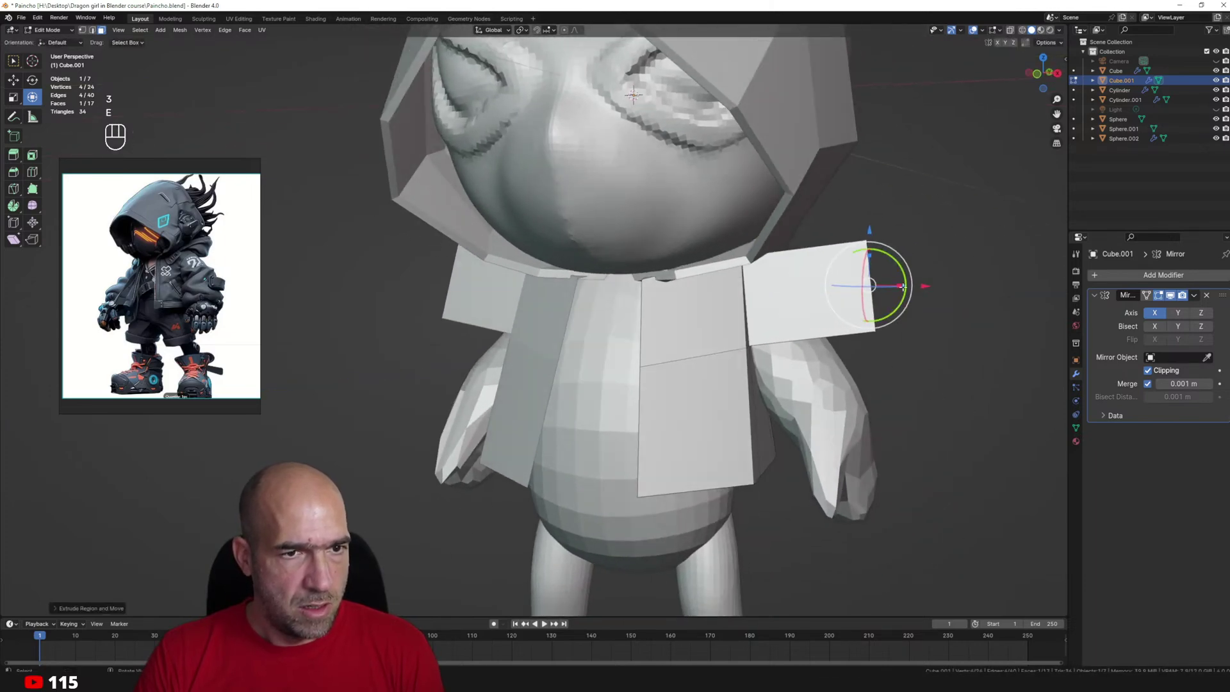
{"action": "left_click_drag", "start_coordinate": [903, 288], "coordinate": [895, 314]}
{"action": "key", "text": "g"}
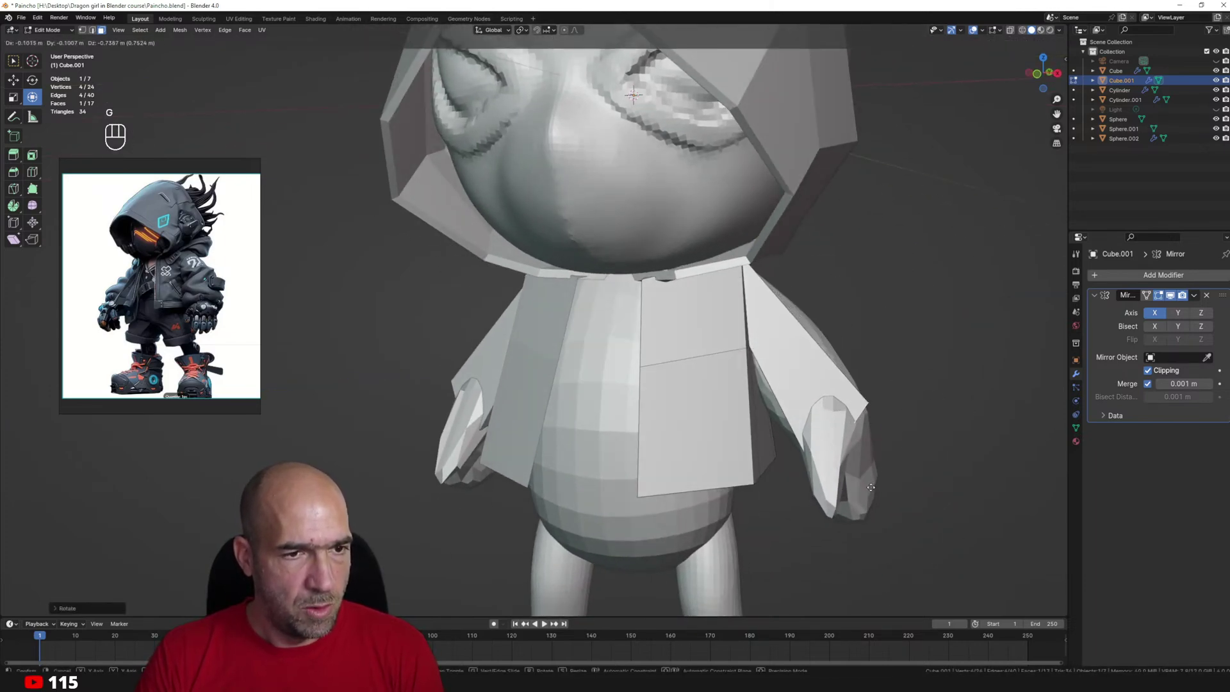
{"action": "left_click", "coordinate": [883, 472]}
Scale the sleeve's end face, extrude it a short way towards the hand, and scale the new opening.
{"action": "mouse_move", "coordinate": [884, 472]}
{"action": "middle_mouse_down"}
{"action": "mouse_move", "coordinate": [877, 464]}
{"action": "mouse_move", "coordinate": [909, 468]}
{"action": "mouse_move", "coordinate": [910, 479]}
{"action": "mouse_move", "coordinate": [839, 470]}
{"action": "mouse_move", "coordinate": [823, 484]}
{"action": "mouse_move", "coordinate": [846, 477]}
{"action": "middle_mouse_up"}
{"action": "key", "text": "s"}
{"action": "left_click", "coordinate": [928, 479]}
{"action": "key", "text": "e"}
{"action": "left_click", "coordinate": [922, 507]}
{"action": "key", "text": "s"}
{"action": "left_click", "coordinate": [890, 480]}
Fit the sleeve around the arm and adjust the jacket's front edge with the Grab brush in Sculpt Mode.
{"action": "key", "text": "ctrl+Tab"}
{"action": "left_click", "coordinate": [849, 496]}
{"action": "key", "text": "g"}
{"action": "mouse_move", "coordinate": [817, 466]}
{"action": "left_mouse_down"}
{"action": "mouse_move", "coordinate": [818, 403]}
{"action": "mouse_move", "coordinate": [844, 400]}
{"action": "left_mouse_up"}
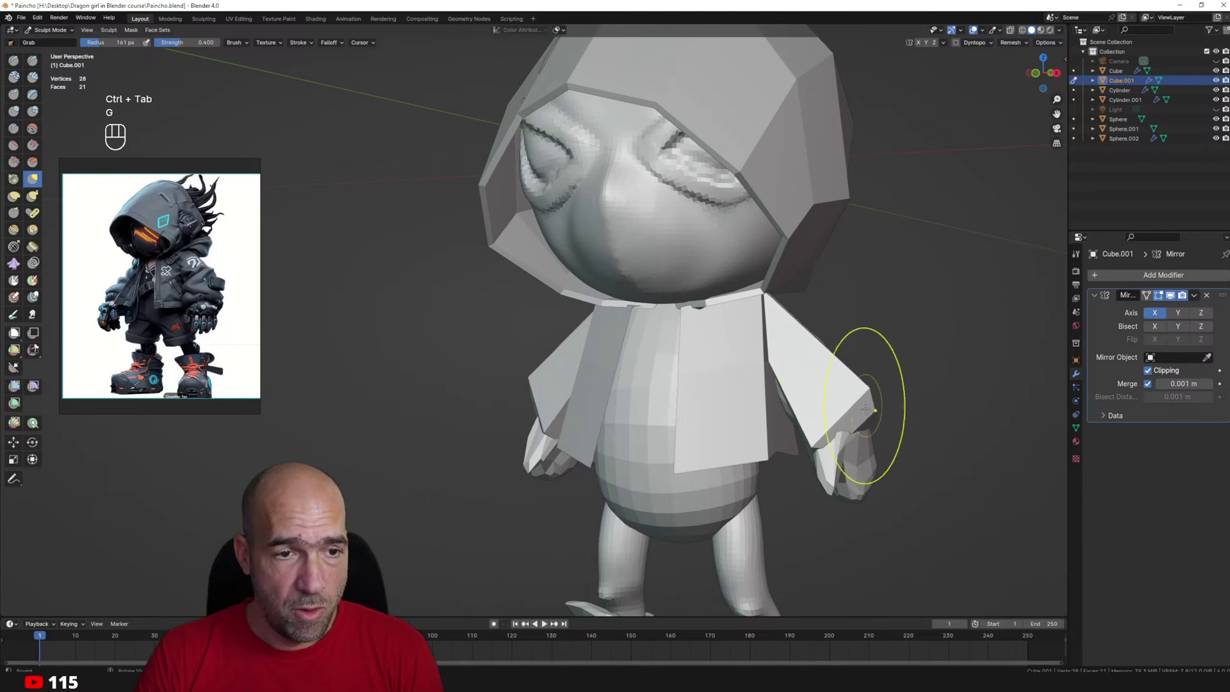
{"action": "mouse_move", "coordinate": [897, 404]}
{"action": "middle_mouse_down", "text": "alt"}
{"action": "mouse_move", "coordinate": [825, 448]}
{"action": "mouse_move", "coordinate": [817, 407]}
{"action": "middle_mouse_up", "text": "alt"}
{"action": "mouse_move", "coordinate": [816, 407]}
{"action": "middle_mouse_down"}
{"action": "mouse_move", "coordinate": [806, 397]}
{"action": "mouse_move", "coordinate": [755, 436]}
{"action": "middle_mouse_up"}
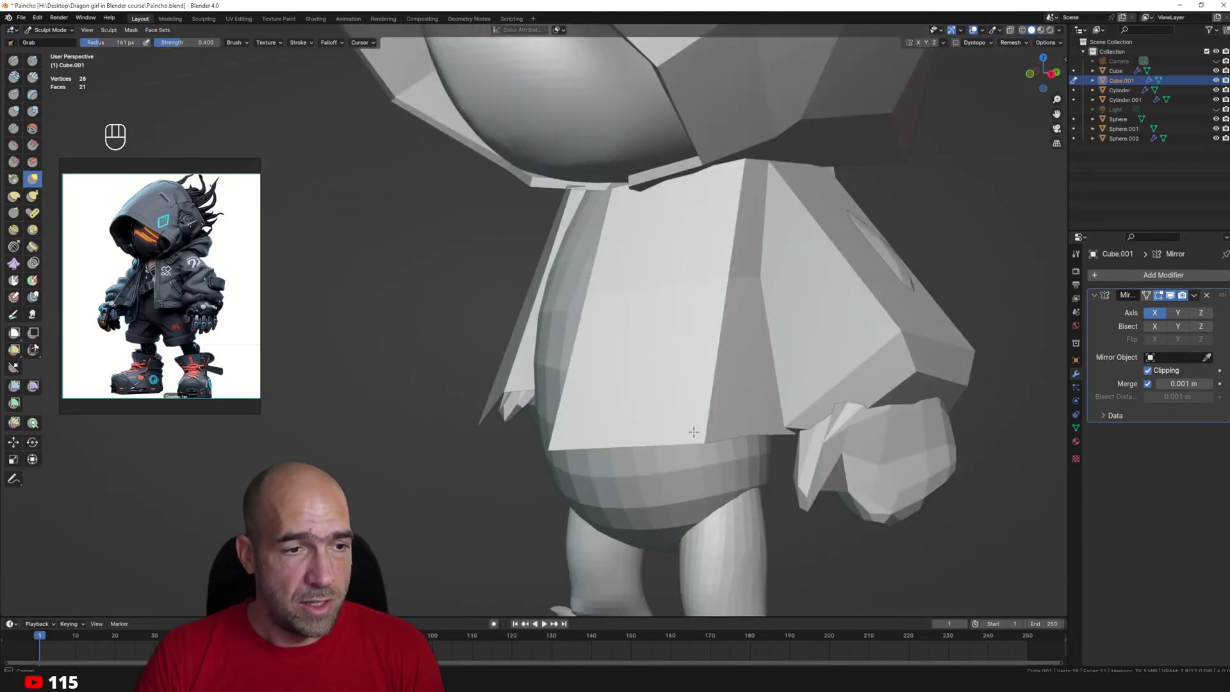
{"action": "middle_click_drag", "start_coordinate": [604, 442], "coordinate": [563, 442]}
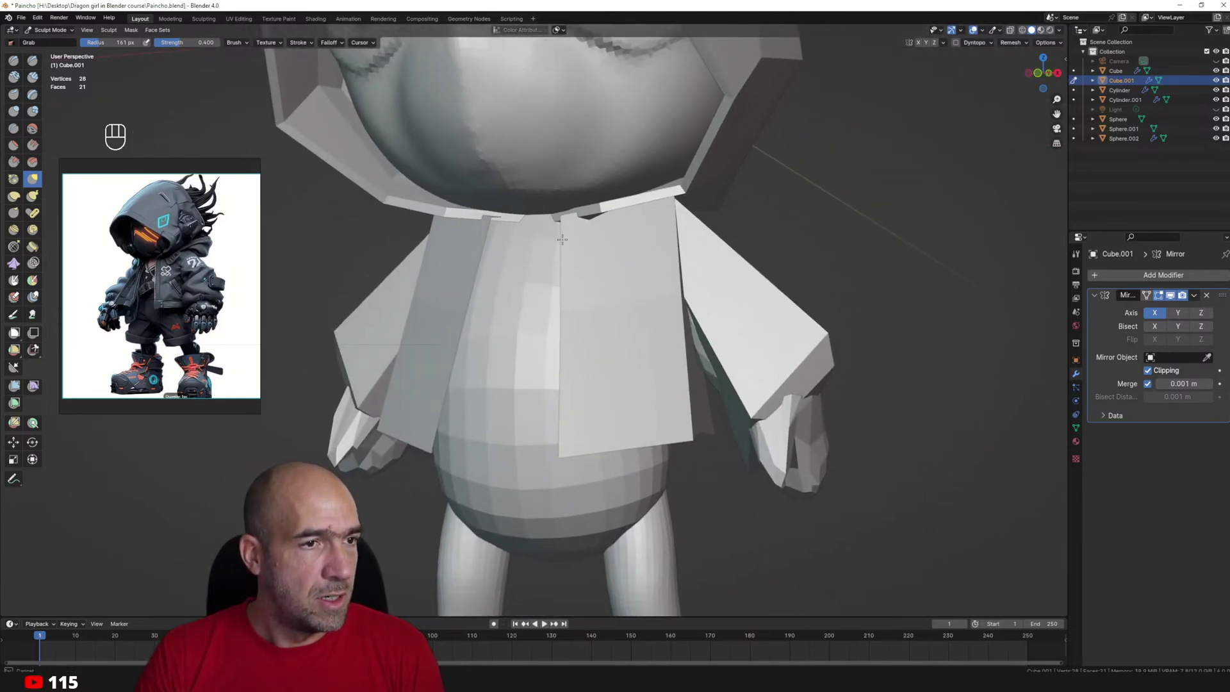
{"action": "left_click_drag", "start_coordinate": [575, 308], "coordinate": [549, 340]}
{"action": "mouse_move", "coordinate": [608, 339]}
{"action": "middle_mouse_down", "text": "ctrl+alt"}
{"action": "mouse_move", "coordinate": [666, 393]}
{"action": "mouse_move", "coordinate": [589, 399]}
{"action": "mouse_move", "coordinate": [641, 392]}
{"action": "middle_mouse_up", "text": "ctrl+alt"}
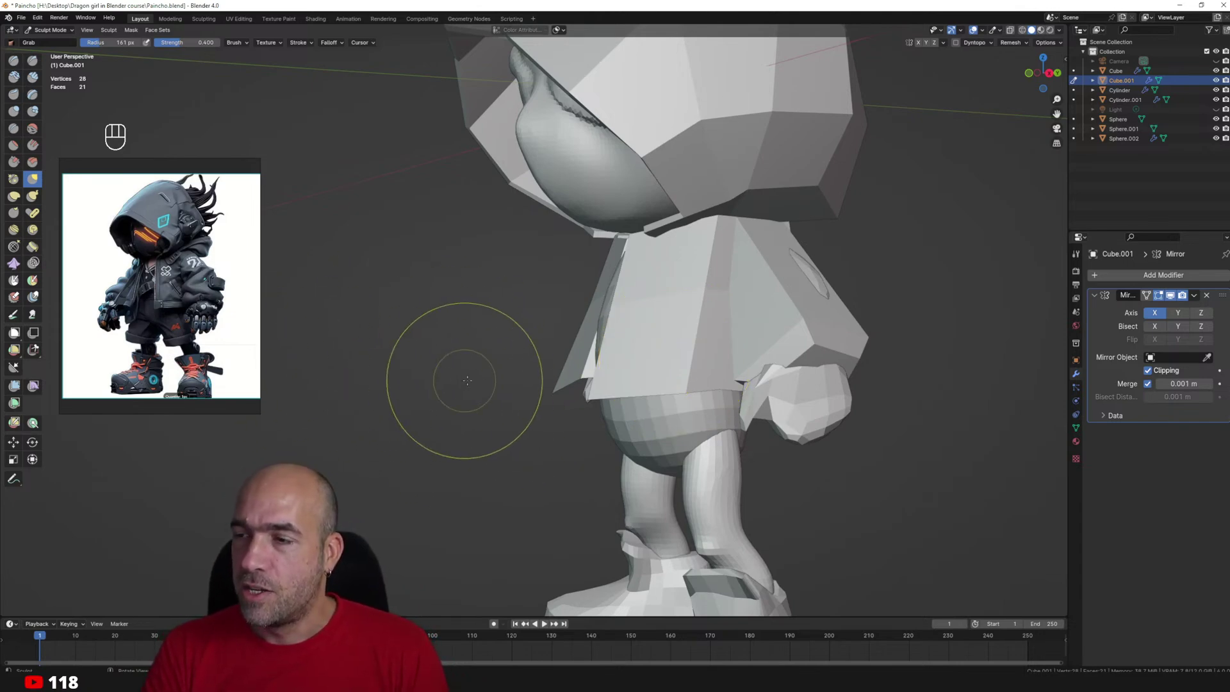
Shape the back hem of the jacket and the lower rear corner of the sleeve with the Grab brush.
{"action": "middle_click", "coordinate": [609, 359], "text": "alt"}
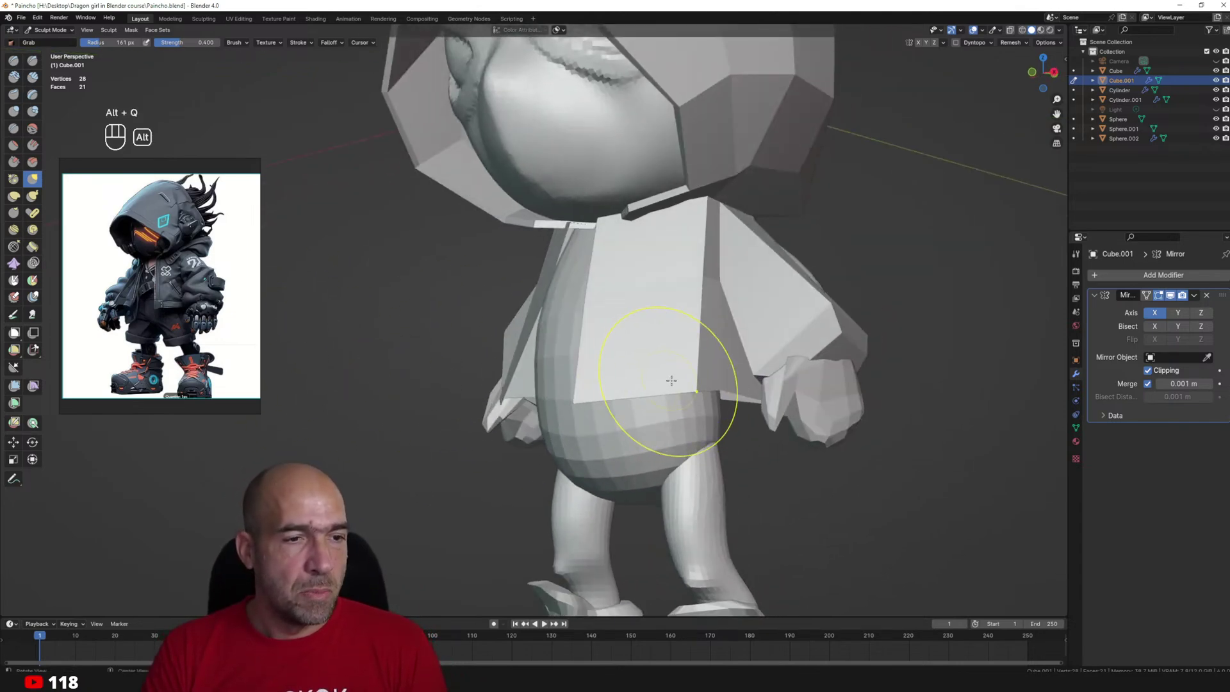
{"action": "left_click_drag", "start_coordinate": [695, 388], "coordinate": [506, 383], "text": "alt"}
{"action": "key", "text": "alt+q"}
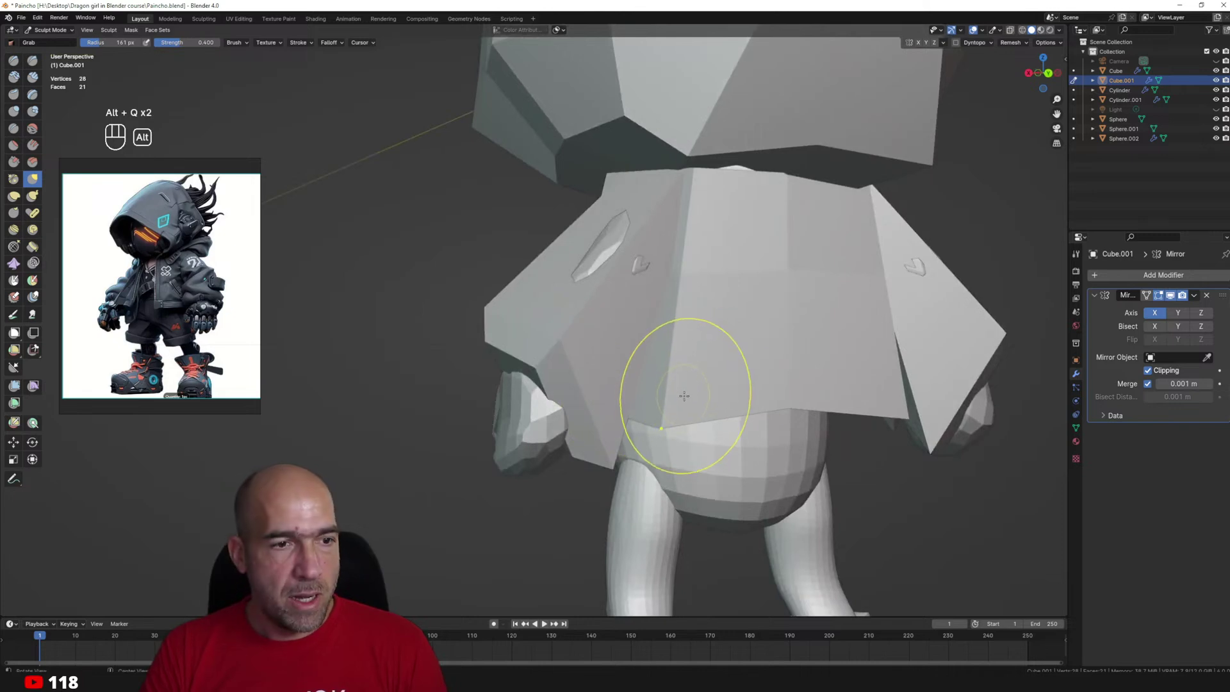
{"action": "left_click_drag", "start_coordinate": [679, 390], "coordinate": [672, 382]}
{"action": "mouse_move", "coordinate": [673, 400]}
{"action": "middle_mouse_down"}
{"action": "mouse_move", "coordinate": [685, 384]}
{"action": "mouse_move", "coordinate": [676, 365]}
{"action": "mouse_move", "coordinate": [671, 390]}
{"action": "middle_mouse_up"}
{"action": "key", "text": "g"}
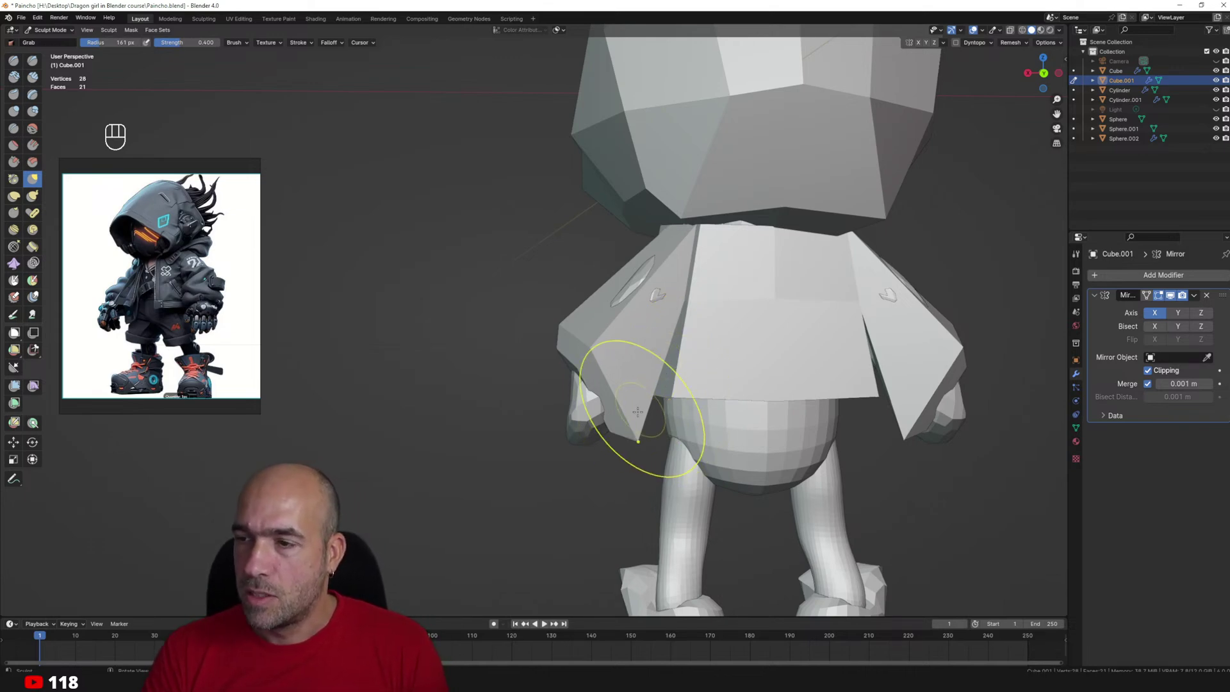
{"action": "middle_click_drag", "start_coordinate": [638, 411], "coordinate": [676, 411], "text": "alt"}
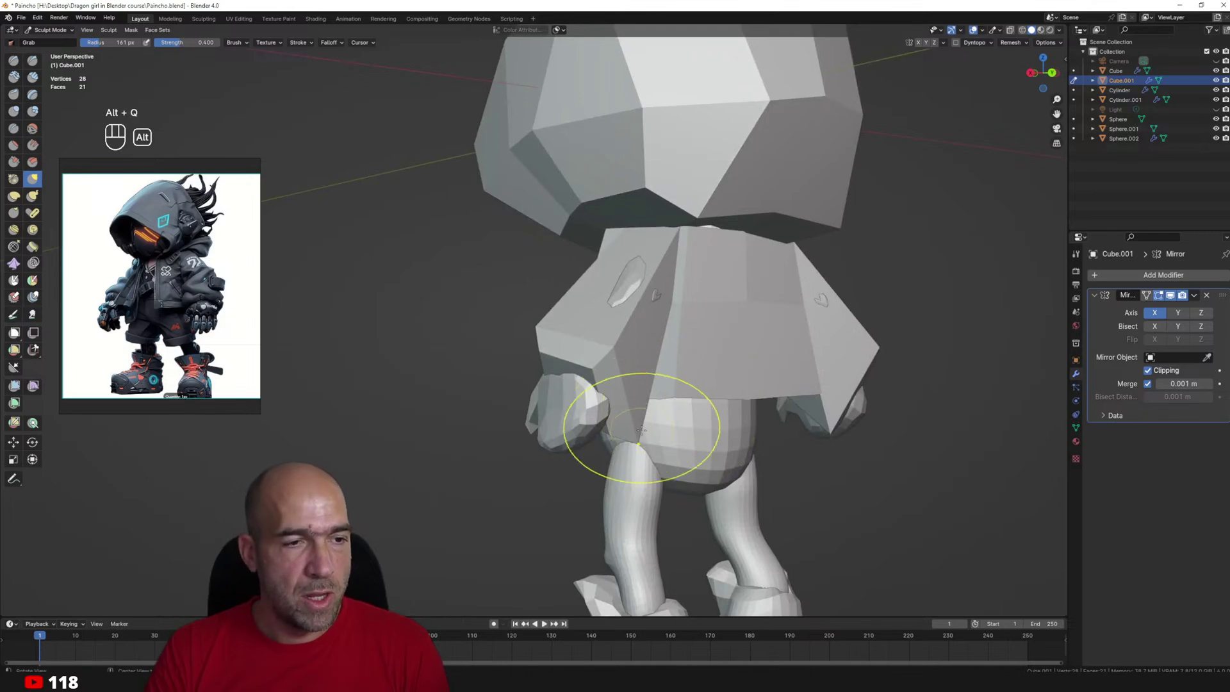
Add a loop cut across the middle of the sleeve in Edit Mode and move it to form the elbow.
{"action": "mouse_move", "coordinate": [654, 350]}
{"action": "middle_mouse_down"}
{"action": "mouse_move", "coordinate": [741, 321]}
{"action": "mouse_move", "coordinate": [720, 324]}
{"action": "mouse_move", "coordinate": [708, 329]}
{"action": "mouse_move", "coordinate": [754, 337]}
{"action": "mouse_move", "coordinate": [737, 330]}
{"action": "middle_mouse_up"}
{"action": "scroll", "coordinate": [728, 329], "scroll_direction": "up", "scroll_amount": 3}
{"action": "key", "text": "Tab"}
{"action": "key", "text": "ctrl+r"}
{"action": "left_click", "coordinate": [721, 322]}
{"action": "left_click", "coordinate": [728, 318]}
{"action": "key", "text": "g"}
{"action": "left_click", "coordinate": [728, 324]}
Add a vertical loop cut down the middle of the jacket's front panel.
{"action": "mouse_move", "coordinate": [736, 329]}
{"action": "middle_mouse_down", "text": "shift"}
{"action": "mouse_move", "coordinate": [750, 326]}
{"action": "mouse_move", "coordinate": [673, 280]}
{"action": "middle_mouse_up", "text": "shift"}
{"action": "key", "text": "ctrl+Tab"}
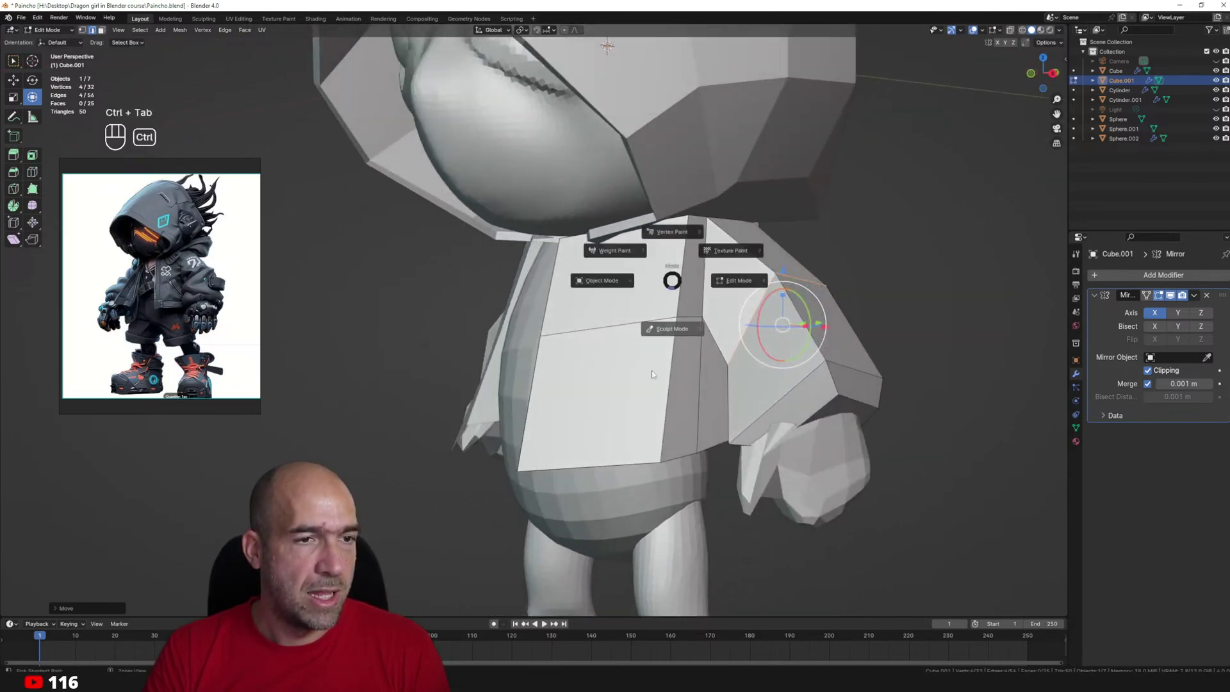
{"action": "left_click", "coordinate": [652, 373]}
{"action": "middle_click_drag", "start_coordinate": [652, 374], "coordinate": [675, 480], "text": "ctrl"}
{"action": "middle_click_drag", "start_coordinate": [675, 481], "coordinate": [692, 269], "text": "ctrl"}
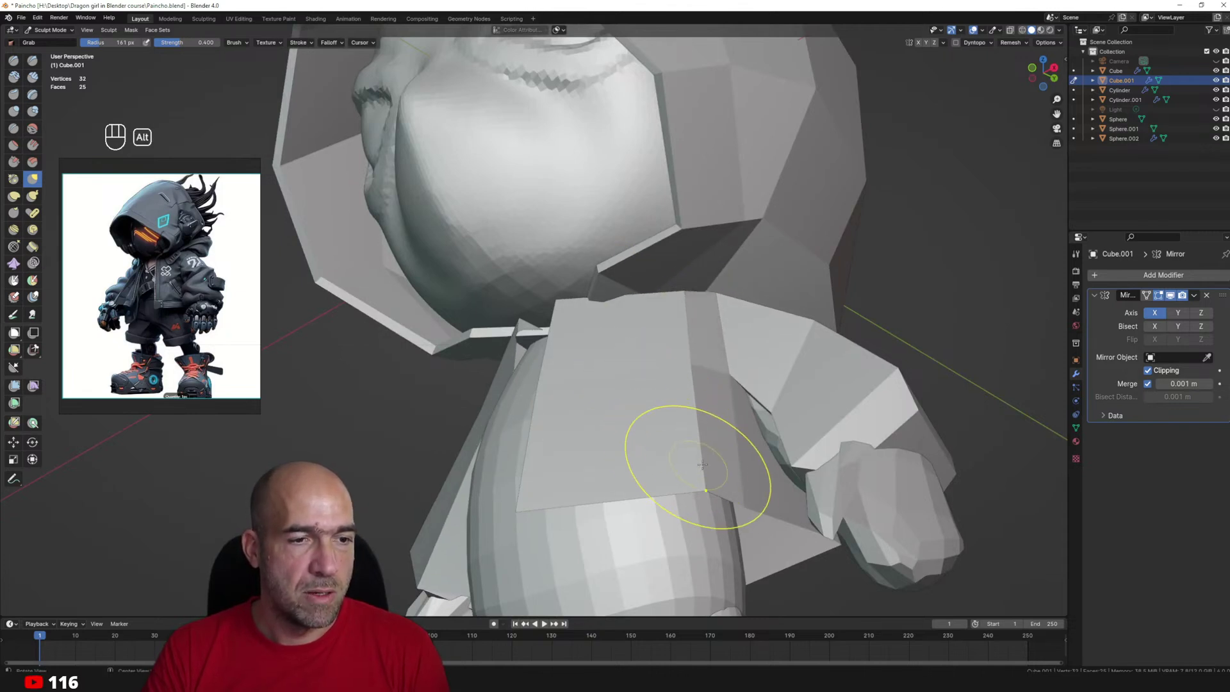
{"action": "middle_click_drag", "start_coordinate": [703, 464], "coordinate": [686, 487]}
{"action": "key", "text": "Tab"}
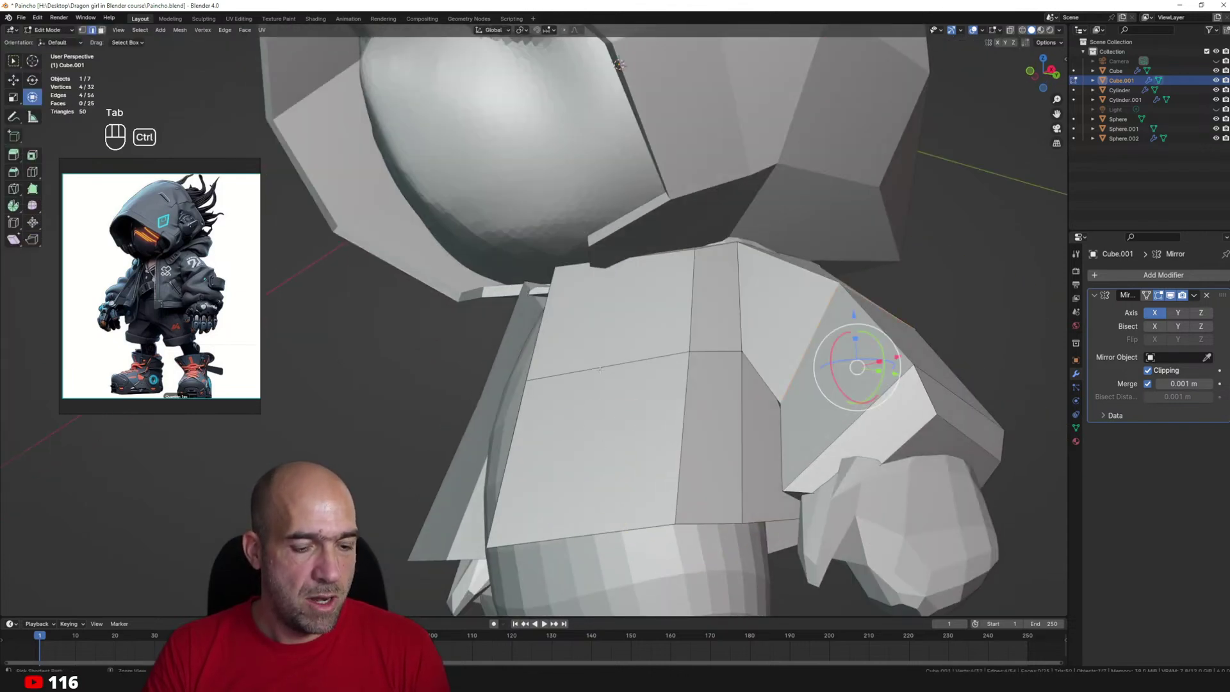
{"action": "key", "text": "ctrl+r"}
{"action": "left_click", "coordinate": [603, 369]}
{"action": "left_click", "coordinate": [609, 368]}
Reshape the jacket's front panel and hem with the Grab brush in Sculpt Mode.
{"action": "key", "text": "ctrl+Tab"}
{"action": "middle_click_drag", "start_coordinate": [609, 420], "coordinate": [584, 390]}
{"action": "middle_click_drag", "start_coordinate": [574, 504], "coordinate": [657, 511]}
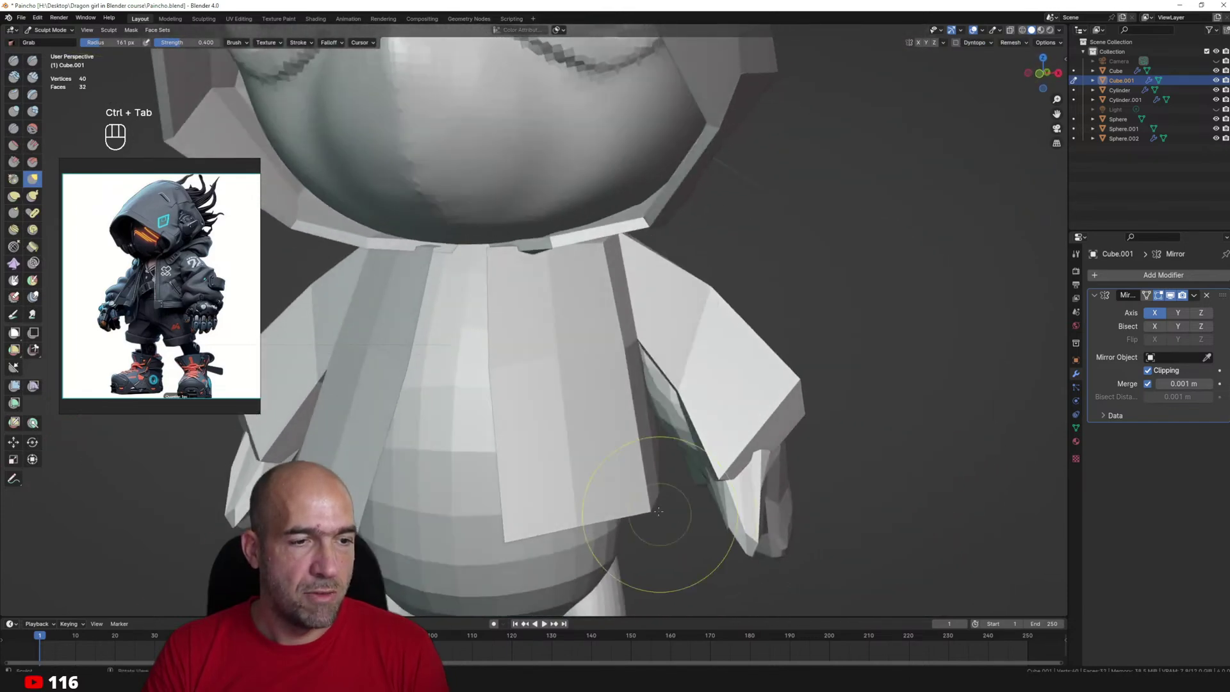
{"action": "mouse_move", "coordinate": [712, 448]}
{"action": "middle_mouse_down", "text": "shift"}
{"action": "mouse_move", "coordinate": [677, 427]}
{"action": "mouse_move", "coordinate": [674, 452]}
{"action": "mouse_move", "coordinate": [748, 457]}
{"action": "mouse_move", "coordinate": [816, 403]}
{"action": "mouse_move", "coordinate": [653, 410]}
{"action": "mouse_move", "coordinate": [727, 372]}
{"action": "middle_mouse_up", "text": "shift"}
Add a centred loop cut running lengthwise along the outside of the sleeve in Edit Mode.
{"action": "key", "text": "ctrl+r"}
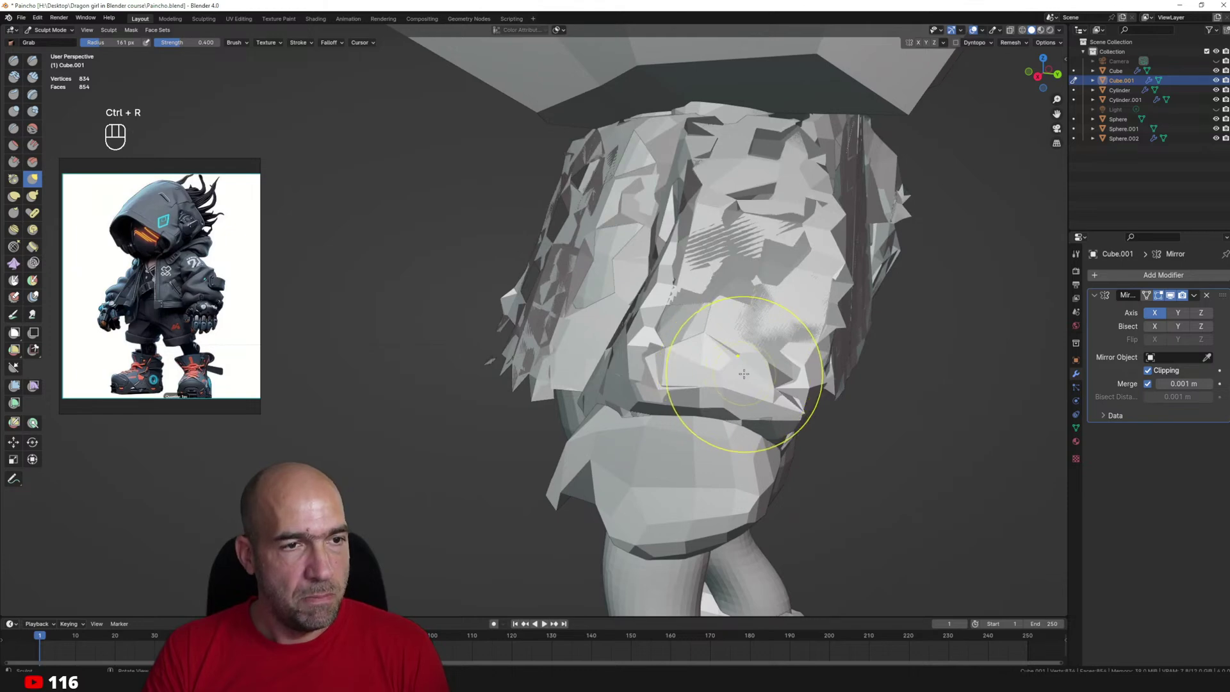
{"action": "key", "text": "ctrl+z"}
{"action": "key", "text": "Tab"}
{"action": "key", "text": "ctrl+r"}
{"action": "left_click", "coordinate": [741, 348]}
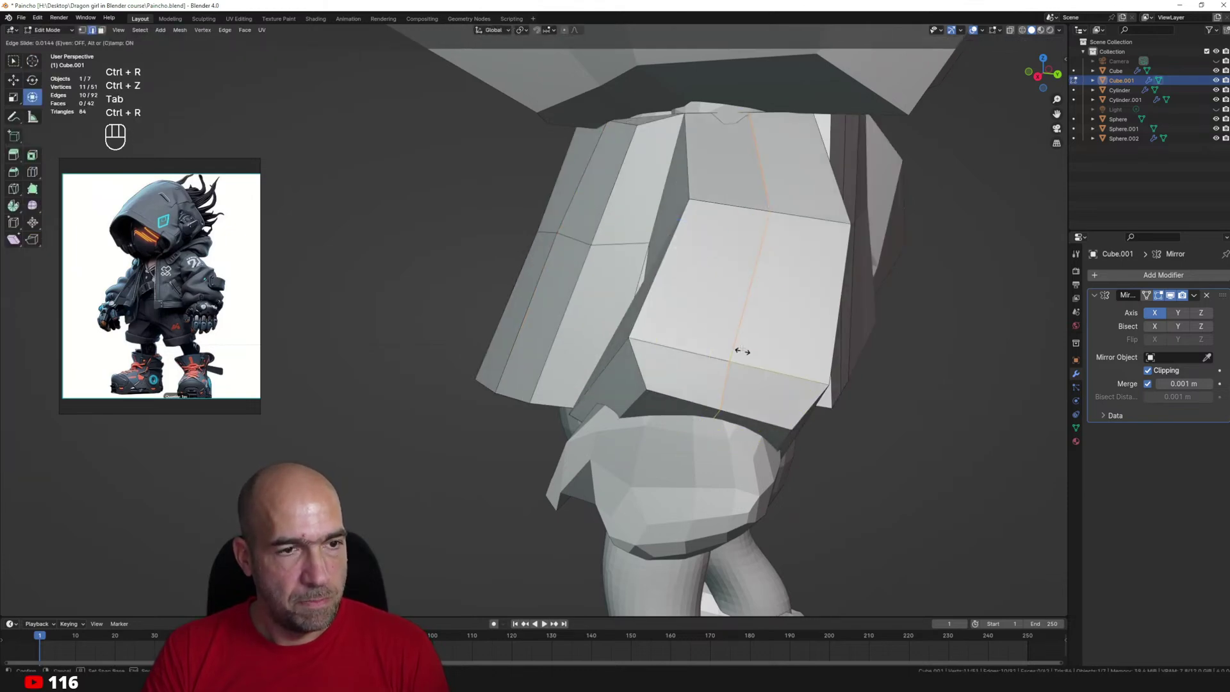
{"action": "right_click", "coordinate": [741, 348]}
Round the sleeve's cuff, outer edge and shoulder with the Grab brush in Sculpt Mode.
{"action": "mouse_move", "coordinate": [741, 348]}
{"action": "left_mouse_down", "text": "alt+shift"}
{"action": "mouse_move", "coordinate": [727, 401]}
{"action": "mouse_move", "coordinate": [711, 391]}
{"action": "mouse_move", "coordinate": [783, 384]}
{"action": "left_mouse_up", "text": "alt+shift"}
{"action": "key", "text": "ctrl+Tab"}
{"action": "mouse_move", "coordinate": [783, 445]}
{"action": "middle_mouse_down"}
{"action": "mouse_move", "coordinate": [768, 389]}
{"action": "mouse_move", "coordinate": [830, 377]}
{"action": "middle_mouse_up"}
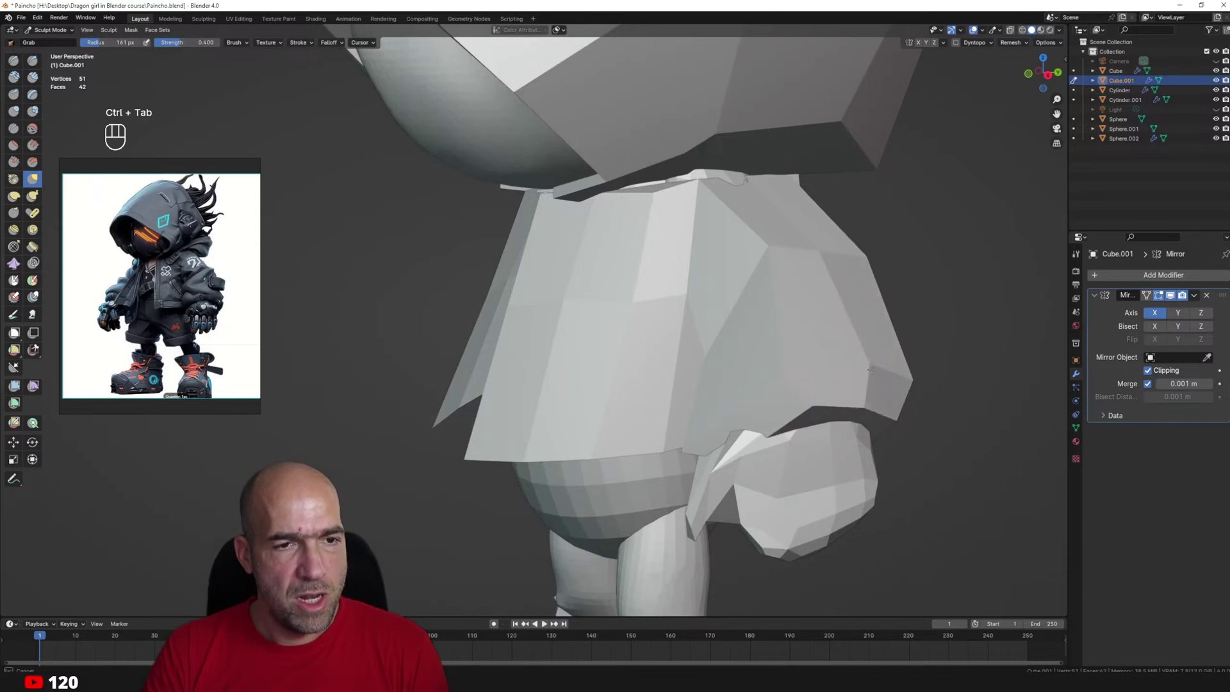
{"action": "left_click_drag", "start_coordinate": [910, 384], "coordinate": [887, 401]}
{"action": "mouse_move", "coordinate": [859, 271]}
{"action": "left_mouse_down"}
{"action": "mouse_move", "coordinate": [833, 282]}
{"action": "mouse_move", "coordinate": [805, 223]}
{"action": "left_mouse_up"}
{"action": "middle_click_drag", "start_coordinate": [778, 273], "coordinate": [730, 259]}
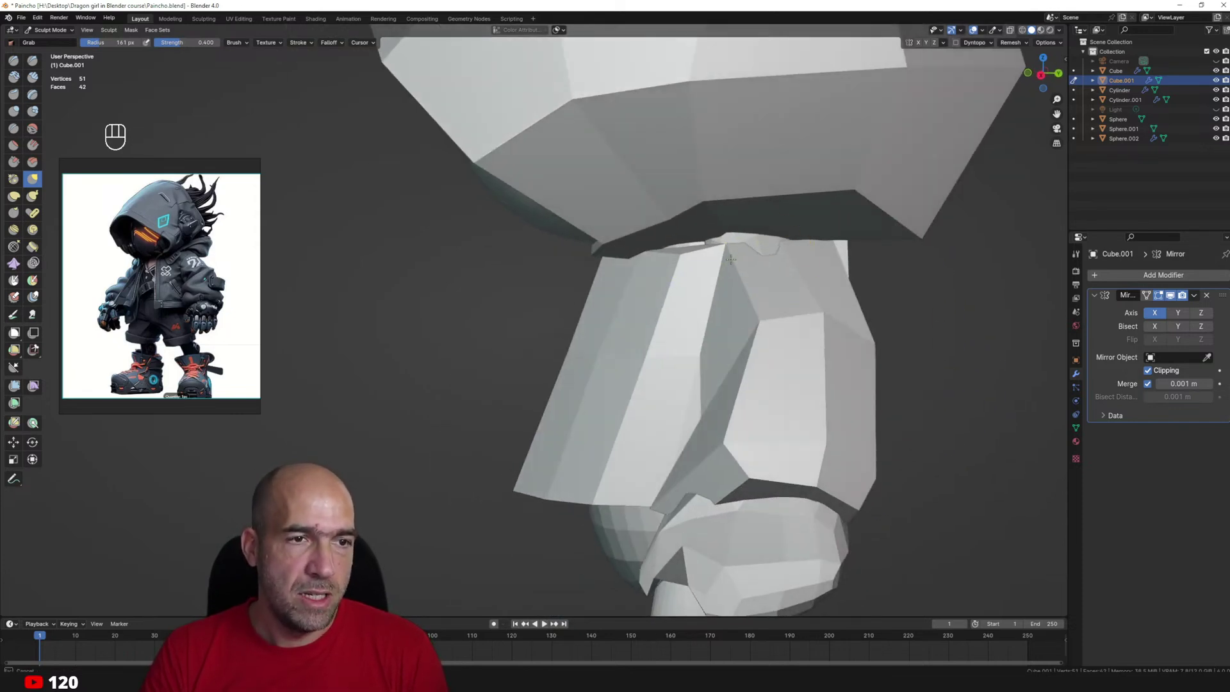
{"action": "middle_click_drag", "start_coordinate": [760, 214], "coordinate": [845, 252], "text": "alt"}
{"action": "left_click_drag", "start_coordinate": [846, 253], "coordinate": [851, 277]}
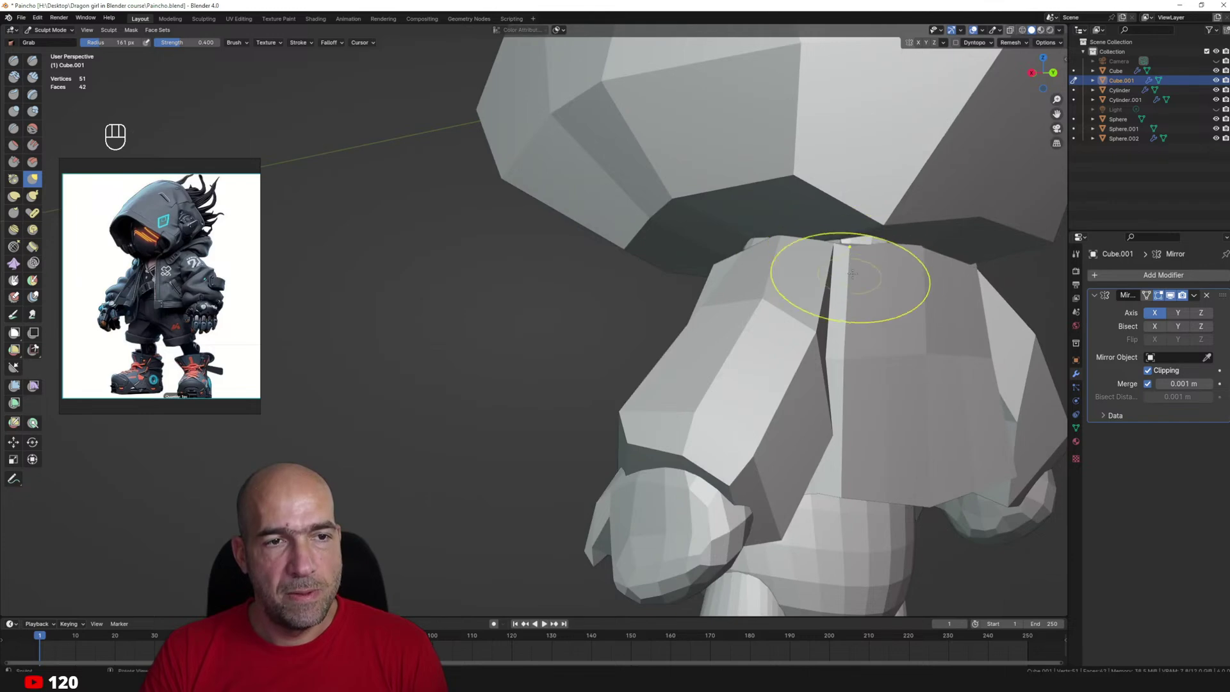
Close the gap between sleeve and back panel and round the jacket's back with the Grab brush.
{"action": "mouse_move", "coordinate": [851, 278]}
{"action": "middle_mouse_down", "text": "alt"}
{"action": "mouse_move", "coordinate": [856, 252]}
{"action": "mouse_move", "coordinate": [767, 357]}
{"action": "mouse_move", "coordinate": [838, 299]}
{"action": "middle_mouse_up", "text": "alt"}
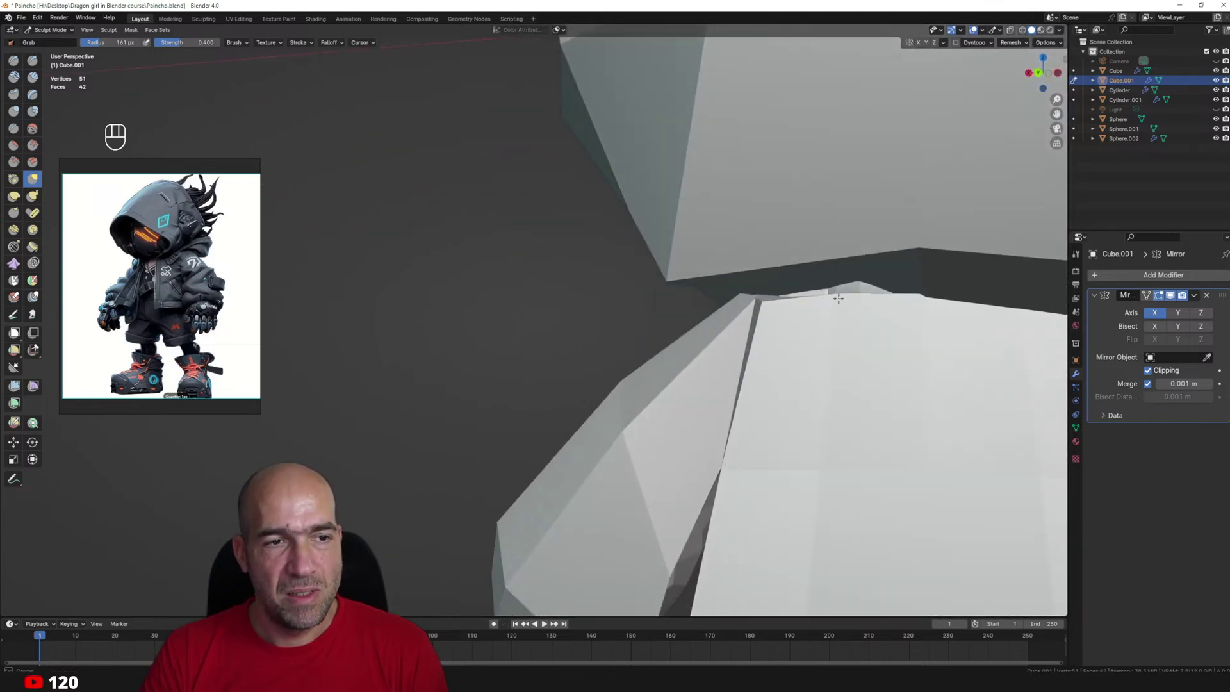
{"action": "middle_click_drag", "start_coordinate": [802, 397], "coordinate": [762, 403]}
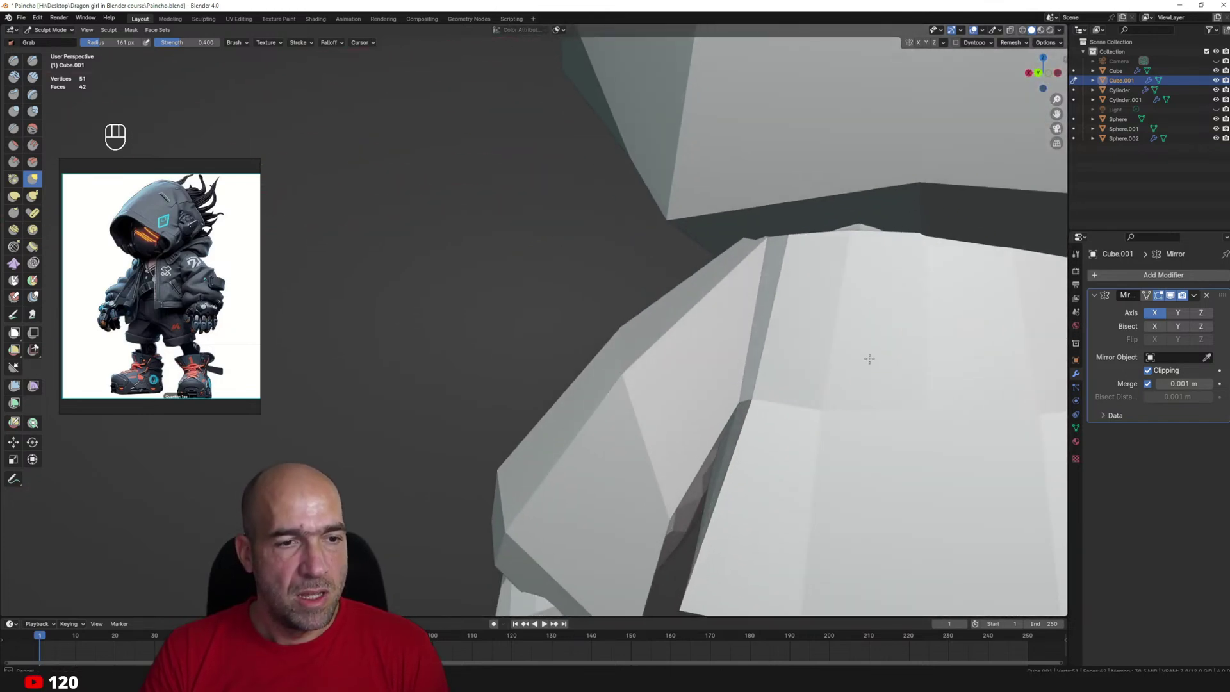
{"action": "middle_click_drag", "start_coordinate": [869, 359], "coordinate": [755, 447]}
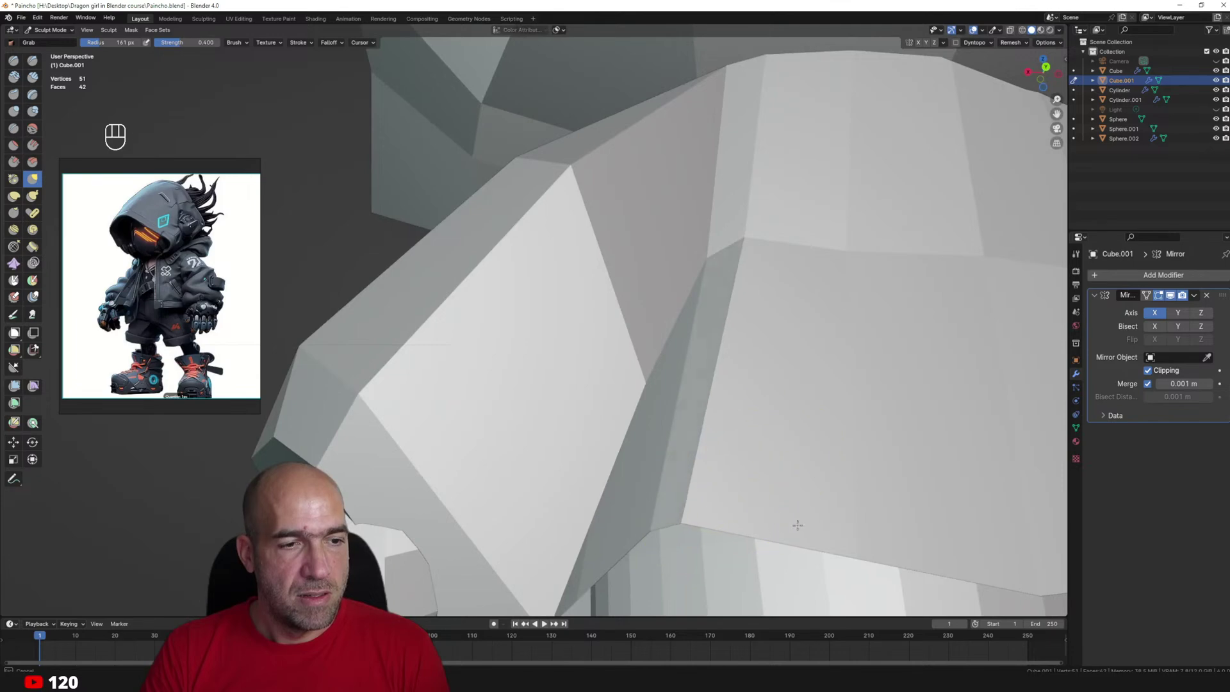
{"action": "mouse_move", "coordinate": [894, 531]}
{"action": "middle_mouse_down"}
{"action": "mouse_move", "coordinate": [769, 508]}
{"action": "mouse_move", "coordinate": [802, 486]}
{"action": "middle_mouse_up"}
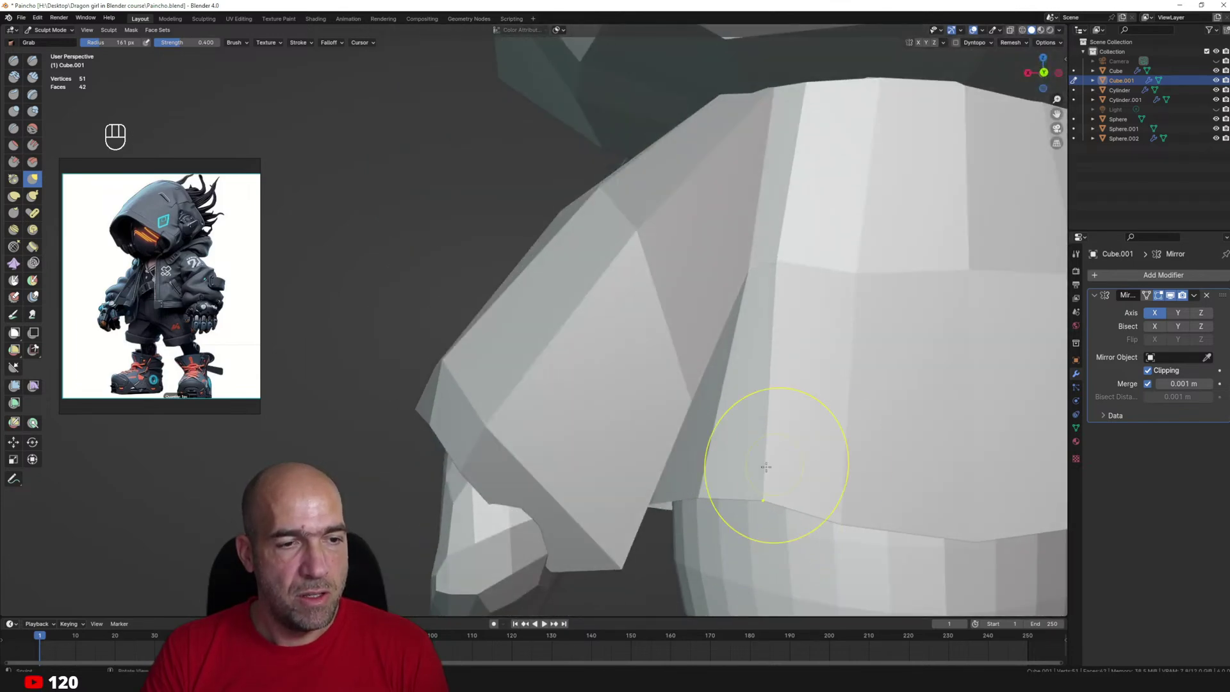
{"action": "mouse_move", "coordinate": [864, 486]}
{"action": "left_mouse_down", "text": "ctrl+alt"}
{"action": "mouse_move", "coordinate": [911, 493]}
{"action": "mouse_move", "coordinate": [914, 483]}
{"action": "left_mouse_up", "text": "ctrl+alt"}
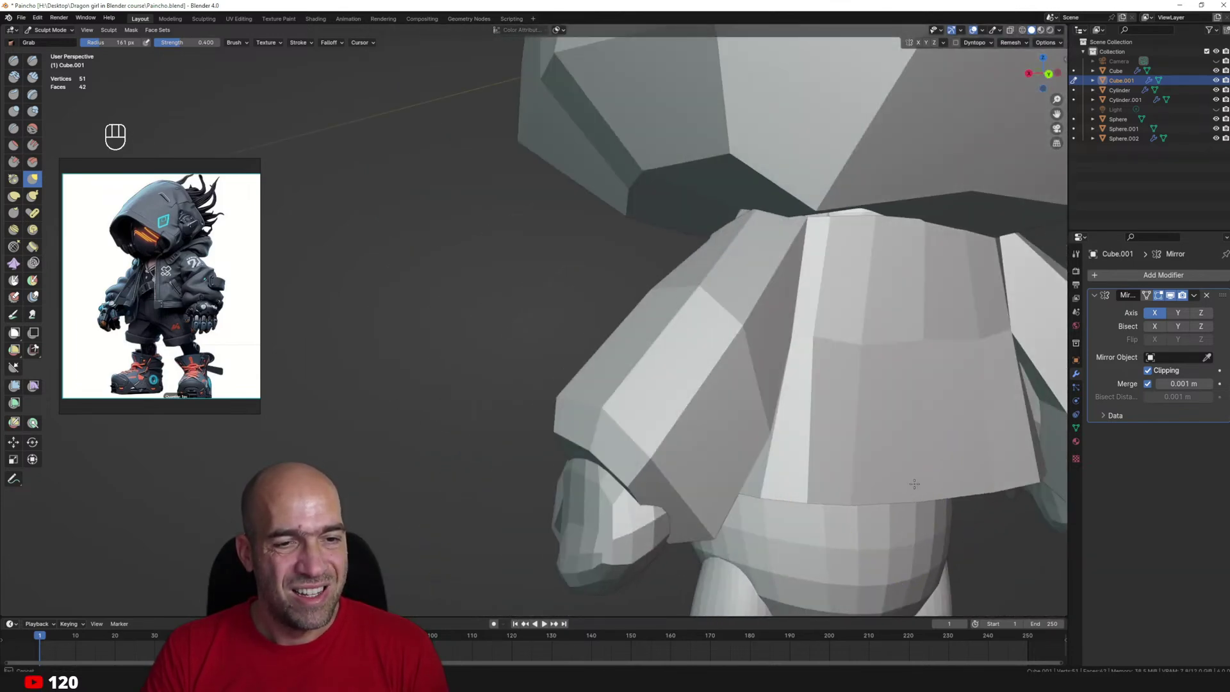
{"action": "mouse_move", "coordinate": [846, 502]}
{"action": "left_mouse_down"}
{"action": "mouse_move", "coordinate": [826, 472]}
{"action": "mouse_move", "coordinate": [837, 379]}
{"action": "mouse_move", "coordinate": [862, 343]}
{"action": "left_mouse_up"}
{"action": "mouse_move", "coordinate": [862, 343]}
{"action": "left_mouse_down"}
{"action": "mouse_move", "coordinate": [856, 332]}
{"action": "mouse_move", "coordinate": [907, 330]}
{"action": "mouse_move", "coordinate": [841, 371]}
{"action": "left_mouse_up"}
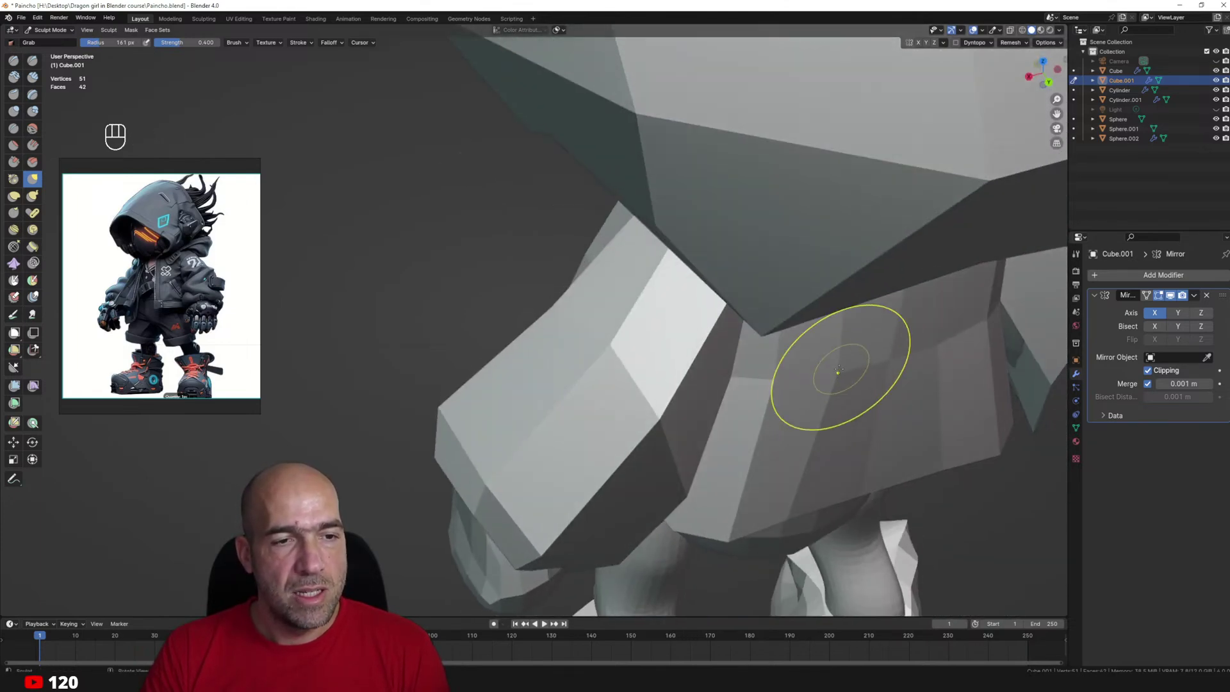
Refine the jacket's lower back hem and the open front edges up to the collar with the Grab brush.
{"action": "mouse_move", "coordinate": [808, 435]}
{"action": "left_mouse_down", "text": "alt"}
{"action": "mouse_move", "coordinate": [786, 391]}
{"action": "mouse_move", "coordinate": [787, 403]}
{"action": "left_mouse_up", "text": "alt"}
{"action": "mouse_move", "coordinate": [786, 435]}
{"action": "left_mouse_down", "text": "ctrl+alt"}
{"action": "mouse_move", "coordinate": [788, 497]}
{"action": "mouse_move", "coordinate": [775, 499]}
{"action": "left_mouse_up", "text": "ctrl+alt"}
{"action": "left_click_drag", "start_coordinate": [791, 520], "coordinate": [897, 512]}
{"action": "mouse_move", "coordinate": [851, 499]}
{"action": "left_mouse_down"}
{"action": "mouse_move", "coordinate": [817, 496]}
{"action": "mouse_move", "coordinate": [851, 500]}
{"action": "left_mouse_up"}
{"action": "mouse_move", "coordinate": [762, 458]}
{"action": "left_mouse_down", "text": "alt"}
{"action": "mouse_move", "coordinate": [710, 472]}
{"action": "mouse_move", "coordinate": [774, 520]}
{"action": "mouse_move", "coordinate": [690, 417]}
{"action": "mouse_move", "coordinate": [700, 406]}
{"action": "mouse_move", "coordinate": [704, 461]}
{"action": "mouse_move", "coordinate": [710, 413]}
{"action": "mouse_move", "coordinate": [683, 404]}
{"action": "mouse_move", "coordinate": [678, 428]}
{"action": "mouse_move", "coordinate": [727, 416]}
{"action": "mouse_move", "coordinate": [699, 398]}
{"action": "mouse_move", "coordinate": [704, 359]}
{"action": "left_mouse_up", "text": "alt"}
{"action": "left_click_drag", "start_coordinate": [717, 438], "coordinate": [748, 402], "text": "alt"}
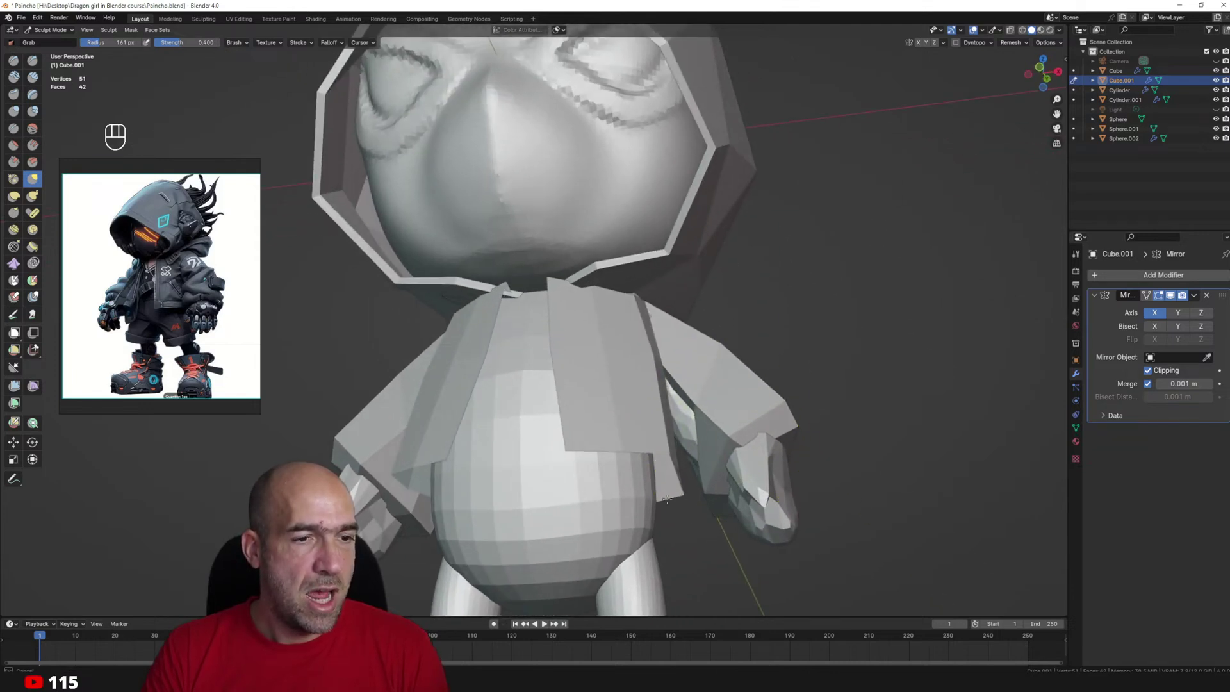
{"action": "middle_click_drag", "start_coordinate": [679, 464], "coordinate": [727, 426]}
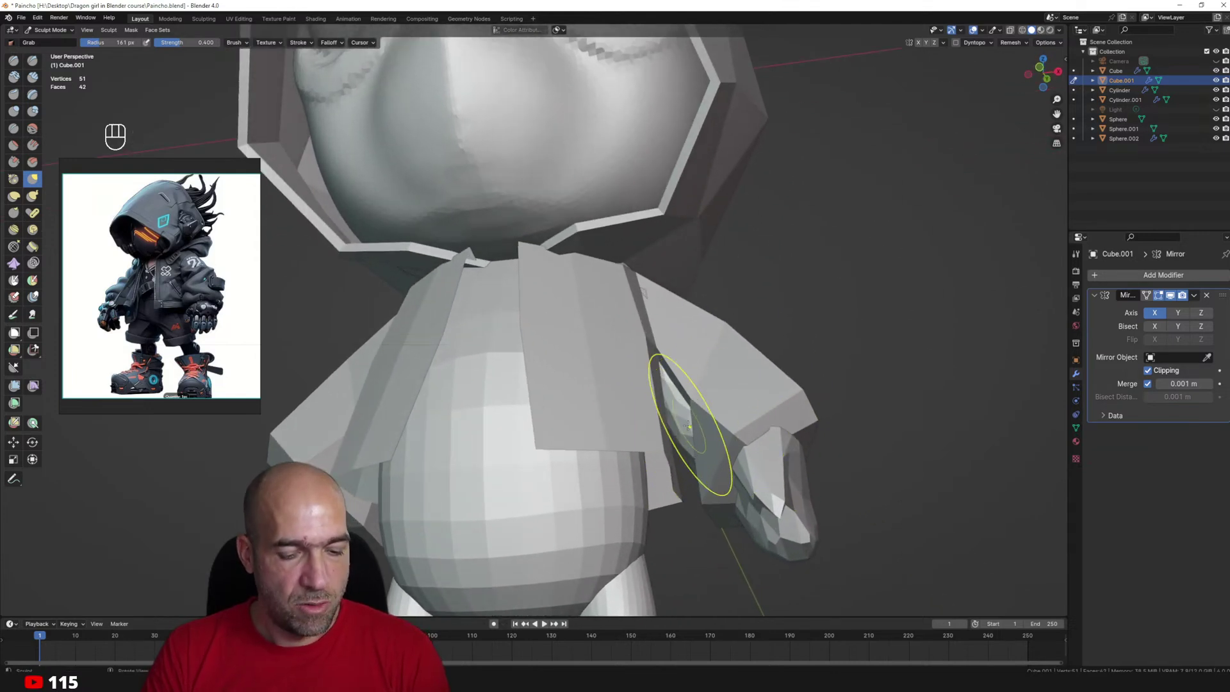
Make the arm mesh with the hand the active sculpt object and voxel-remesh it at a finer resolution.
{"action": "key", "text": "6"}
{"action": "mouse_move", "coordinate": [682, 423]}
{"action": "left_mouse_down", "text": "alt"}
{"action": "mouse_move", "coordinate": [708, 433]}
{"action": "mouse_move", "coordinate": [691, 436]}
{"action": "left_mouse_up", "text": "alt"}
{"action": "key", "text": "g"}
{"action": "scroll", "coordinate": [705, 354], "scroll_direction": "up", "scroll_amount": 1}
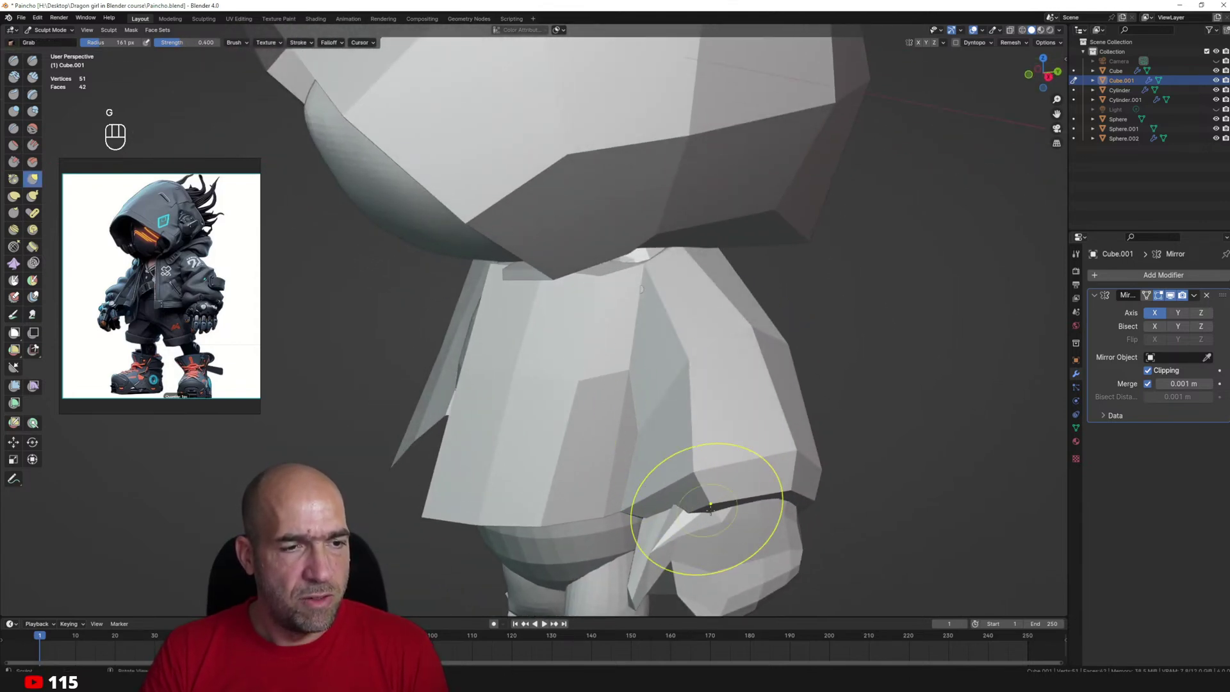
{"action": "middle_click_drag", "start_coordinate": [710, 509], "coordinate": [721, 500]}
{"action": "key", "text": "alt+q"}
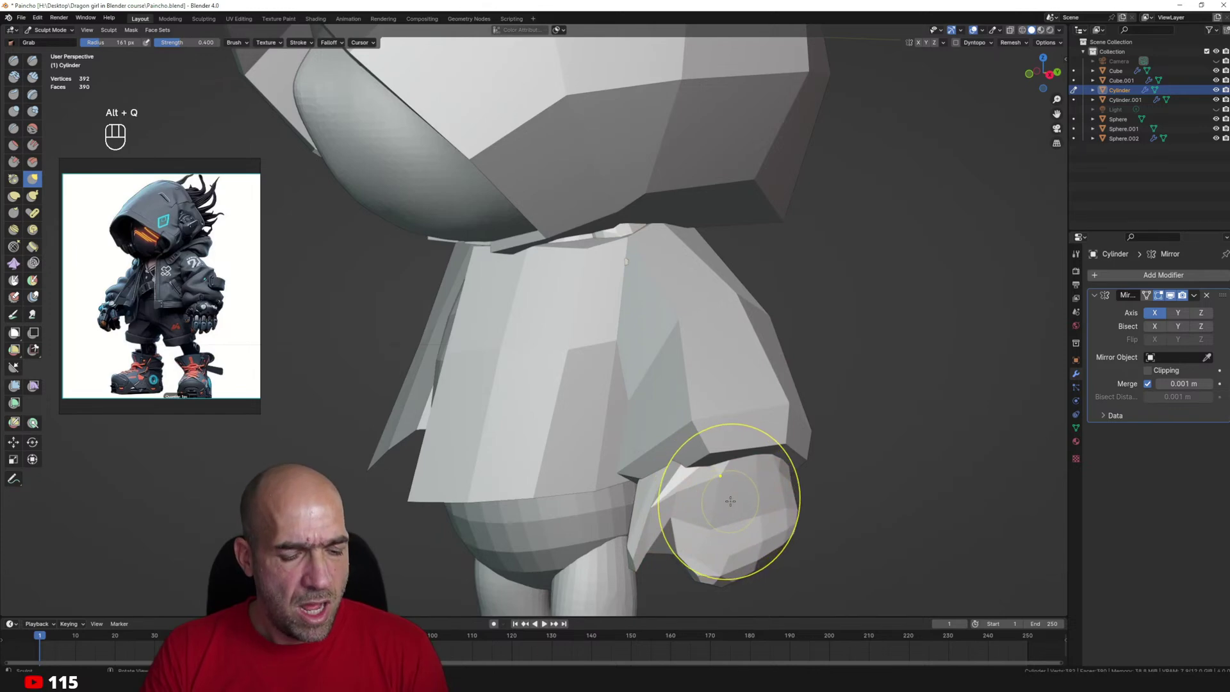
{"action": "key", "text": "r"}
{"action": "left_click", "coordinate": [788, 520]}
{"action": "key", "text": "ctrl+r"}
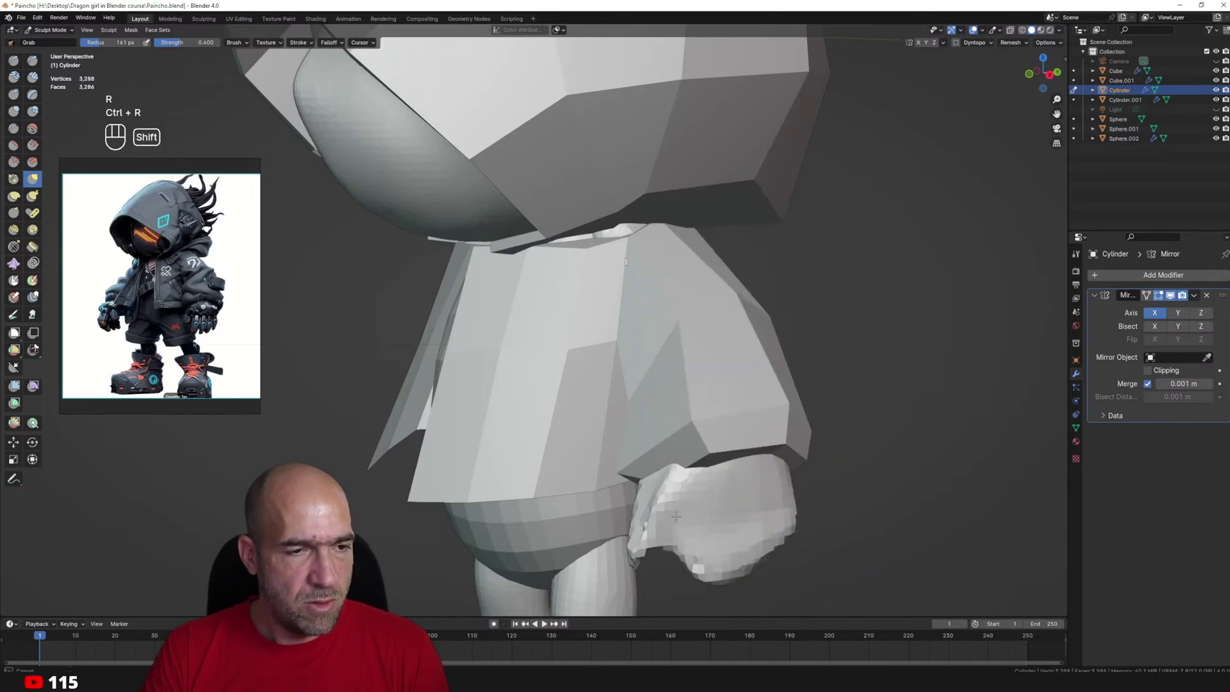
Pull out the hand's thumb and thicken it with the Inflate brush in Sculpt Mode.
{"action": "middle_click_drag", "start_coordinate": [708, 517], "coordinate": [740, 437]}
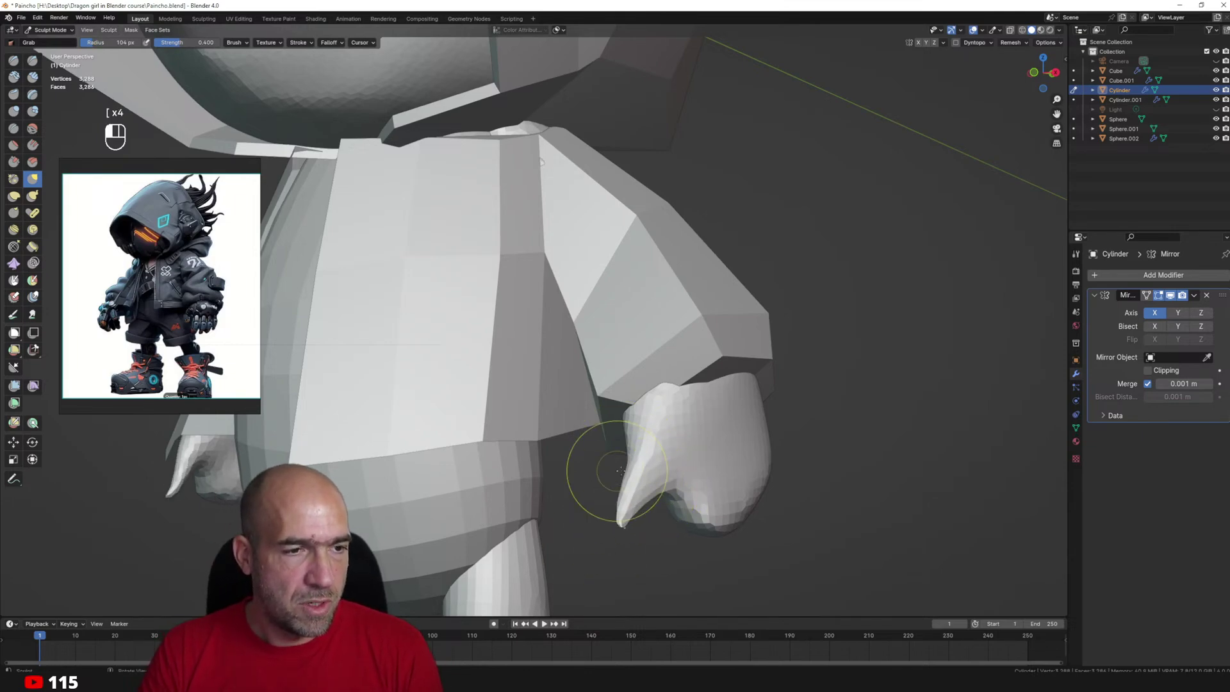
{"action": "middle_click_drag", "start_coordinate": [626, 470], "coordinate": [665, 473]}
{"action": "key", "text": "6"}
{"action": "left_click_drag", "start_coordinate": [631, 488], "coordinate": [634, 450]}
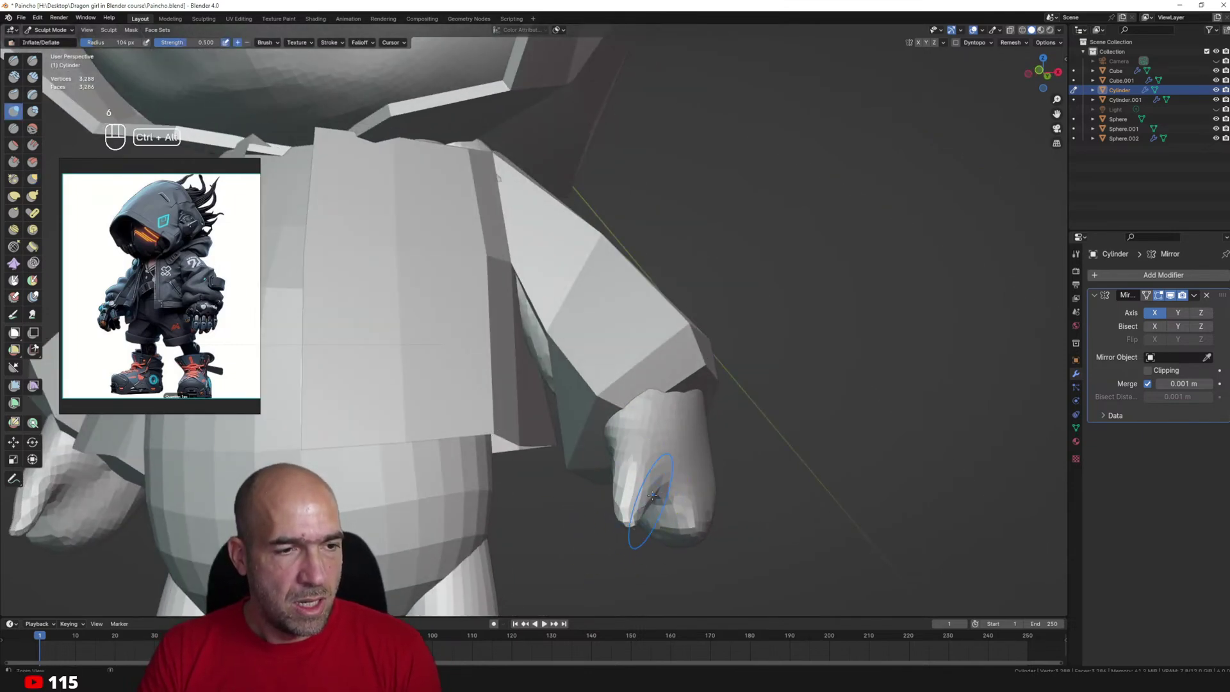
{"action": "key", "text": "1"}
{"action": "mouse_move", "coordinate": [652, 495]}
{"action": "middle_mouse_down"}
{"action": "mouse_move", "coordinate": [620, 446]}
{"action": "mouse_move", "coordinate": [666, 370]}
{"action": "middle_mouse_up"}
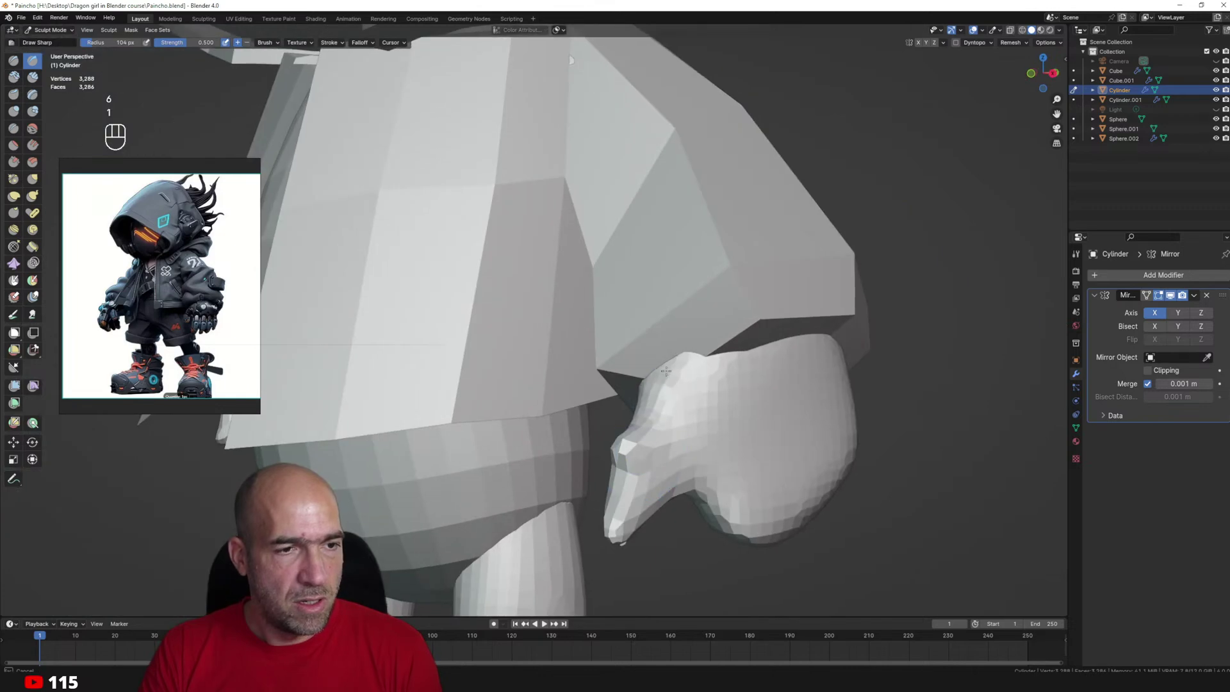
{"action": "middle_click_drag", "start_coordinate": [670, 434], "coordinate": [680, 522], "text": "alt"}
{"action": "middle_click_drag", "start_coordinate": [631, 455], "coordinate": [732, 438], "text": "alt"}
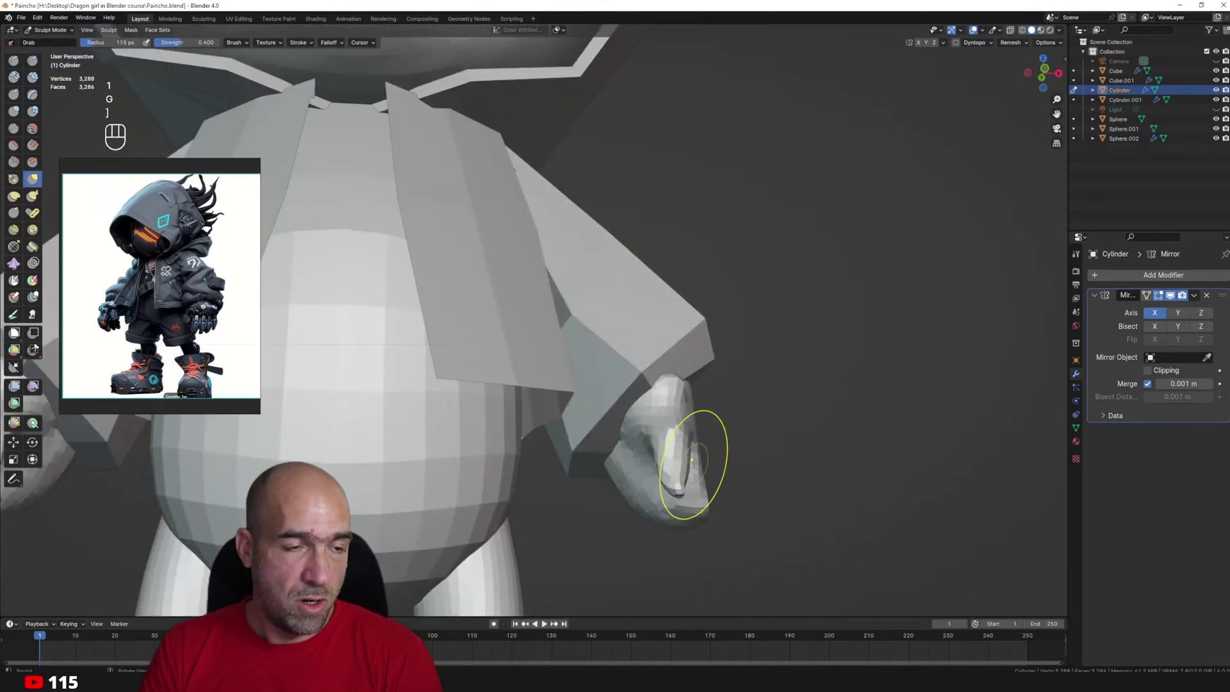
Reposition the thumb against the palm with the Grab brush, checking it from the front and below.
{"action": "left_click_drag", "start_coordinate": [672, 467], "coordinate": [650, 392]}
{"action": "mouse_move", "coordinate": [659, 510]}
{"action": "middle_mouse_down"}
{"action": "mouse_move", "coordinate": [654, 470]}
{"action": "mouse_move", "coordinate": [653, 487]}
{"action": "middle_mouse_up"}
{"action": "key", "text": "g"}
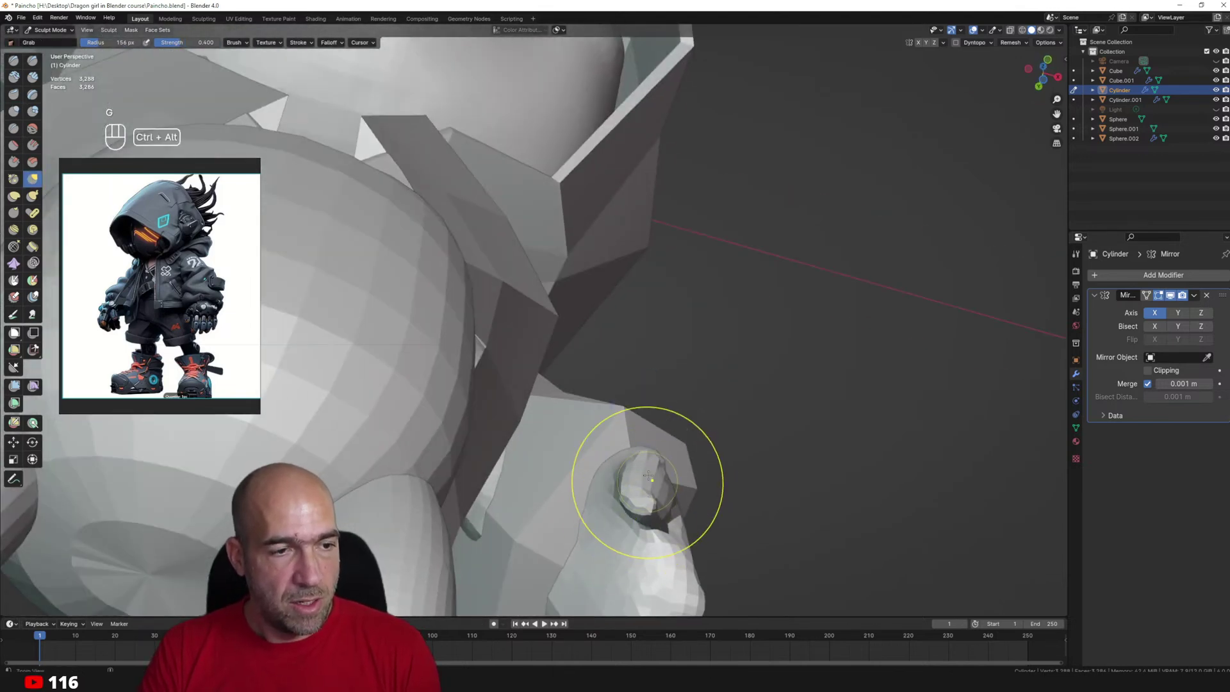
{"action": "left_click_drag", "start_coordinate": [648, 475], "coordinate": [643, 410], "text": "ctrl+alt"}
{"action": "left_click_drag", "start_coordinate": [644, 410], "coordinate": [602, 459], "text": "alt"}
Define the hollow of the palm and the back of the hand with Draw Sharp strokes.
{"action": "key", "text": "1"}
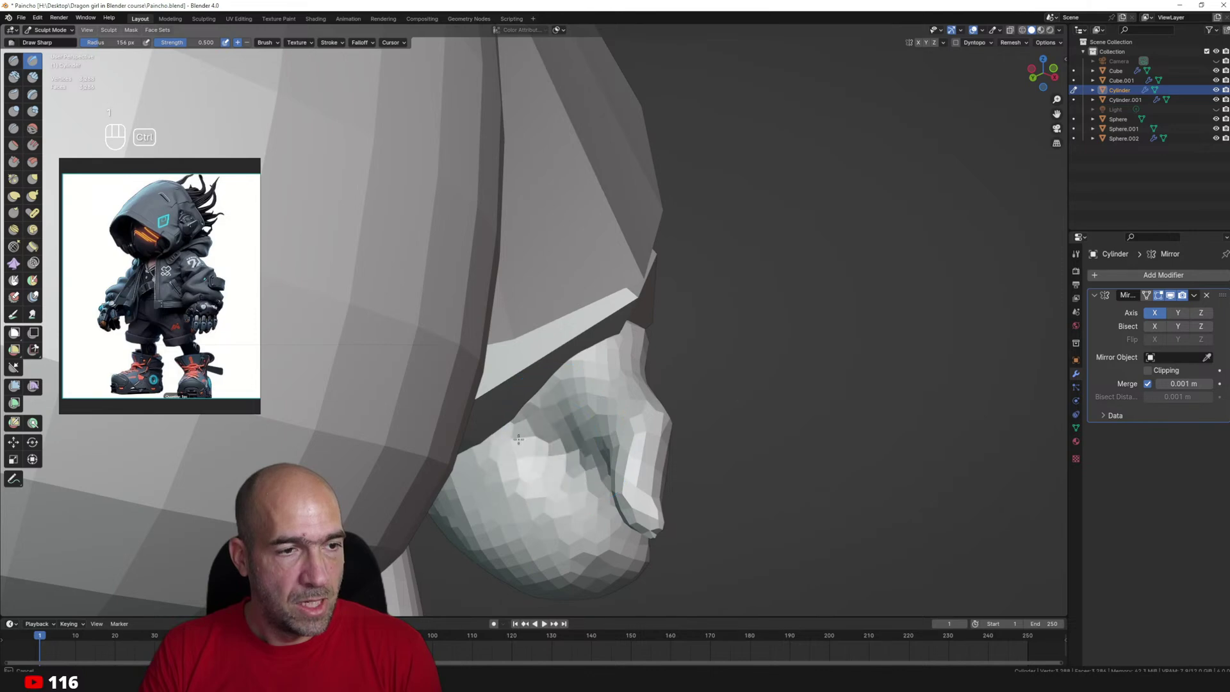
{"action": "left_click_drag", "start_coordinate": [519, 538], "coordinate": [538, 529], "text": "ctrl"}
{"action": "mouse_move", "coordinate": [736, 535]}
{"action": "middle_mouse_down"}
{"action": "mouse_move", "coordinate": [580, 540]}
{"action": "mouse_move", "coordinate": [606, 490]}
{"action": "middle_mouse_up"}
{"action": "mouse_move", "coordinate": [606, 490]}
{"action": "middle_mouse_down", "text": "ctrl"}
{"action": "mouse_move", "coordinate": [605, 501]}
{"action": "mouse_move", "coordinate": [589, 417]}
{"action": "middle_mouse_up", "text": "ctrl"}
{"action": "key", "text": "1"}
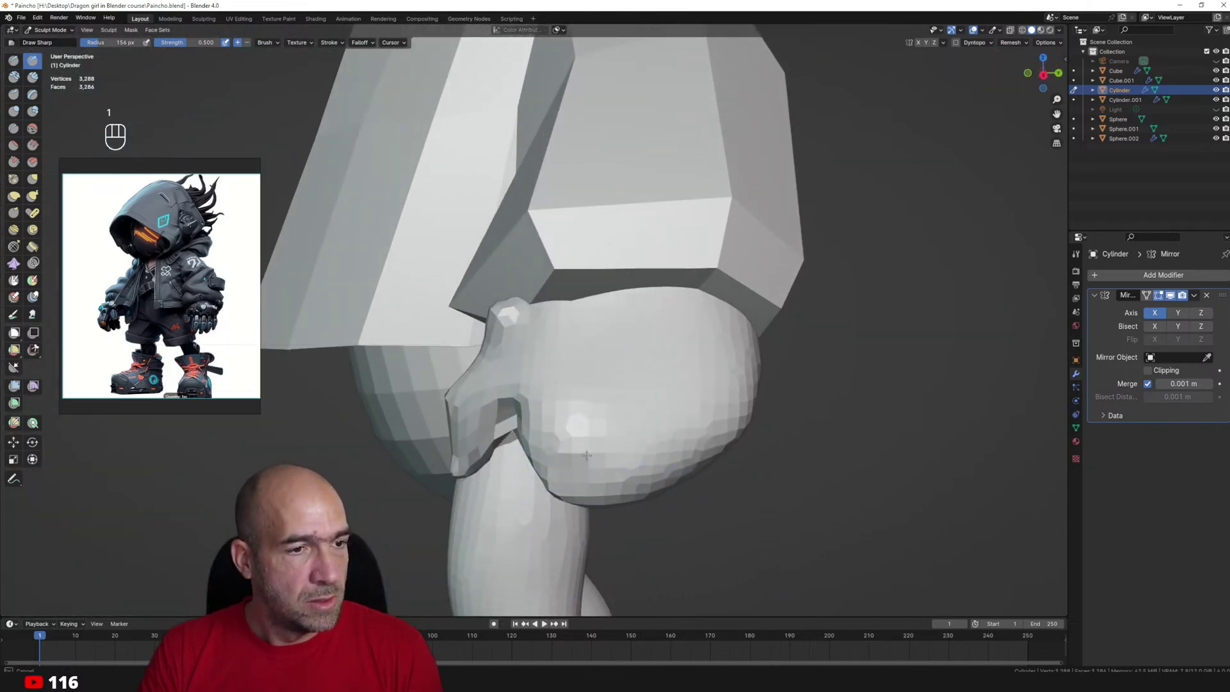
{"action": "mouse_move", "coordinate": [586, 455]}
{"action": "left_mouse_down"}
{"action": "mouse_move", "coordinate": [640, 378]}
{"action": "mouse_move", "coordinate": [606, 398]}
{"action": "mouse_move", "coordinate": [657, 349]}
{"action": "left_mouse_up"}
{"action": "middle_click_drag", "start_coordinate": [657, 349], "coordinate": [659, 378], "text": "ctrl"}
{"action": "middle_click_drag", "start_coordinate": [659, 378], "coordinate": [723, 375]}
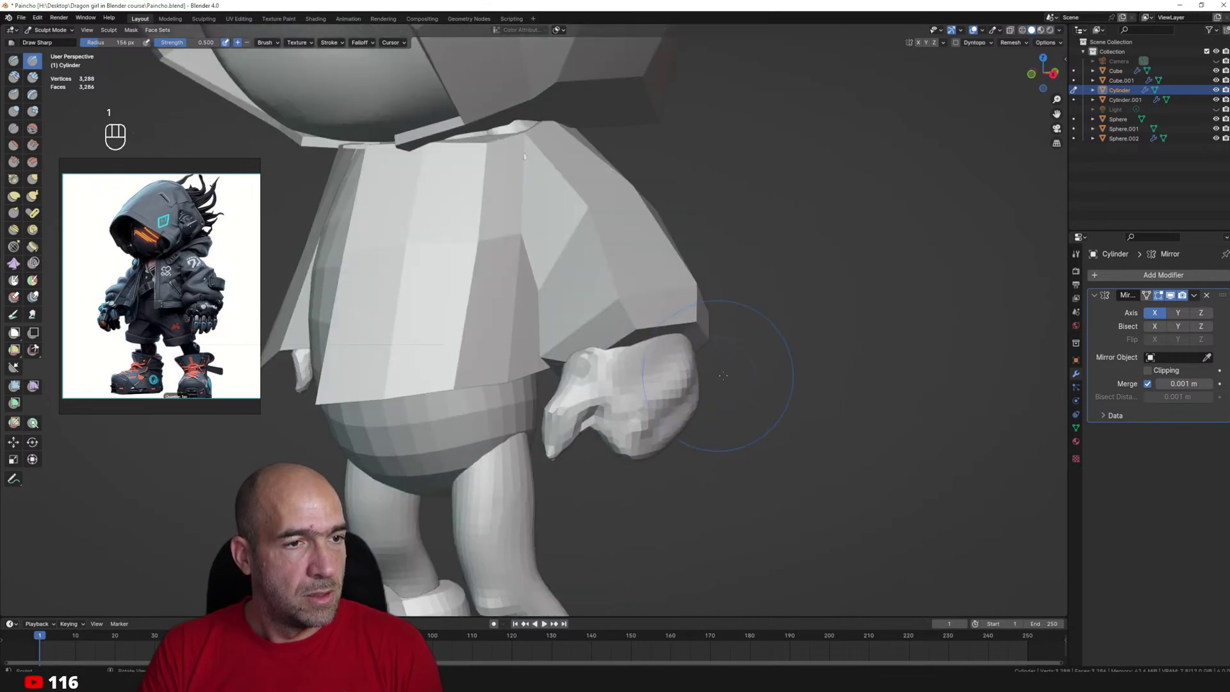
Add a cube mesh in Object Mode and scale its geometry down in Edit Mode.
{"action": "key", "text": "ctrl+Tab"}
{"action": "key", "text": "shift+a"}
{"action": "mouse_move", "coordinate": [640, 348]}
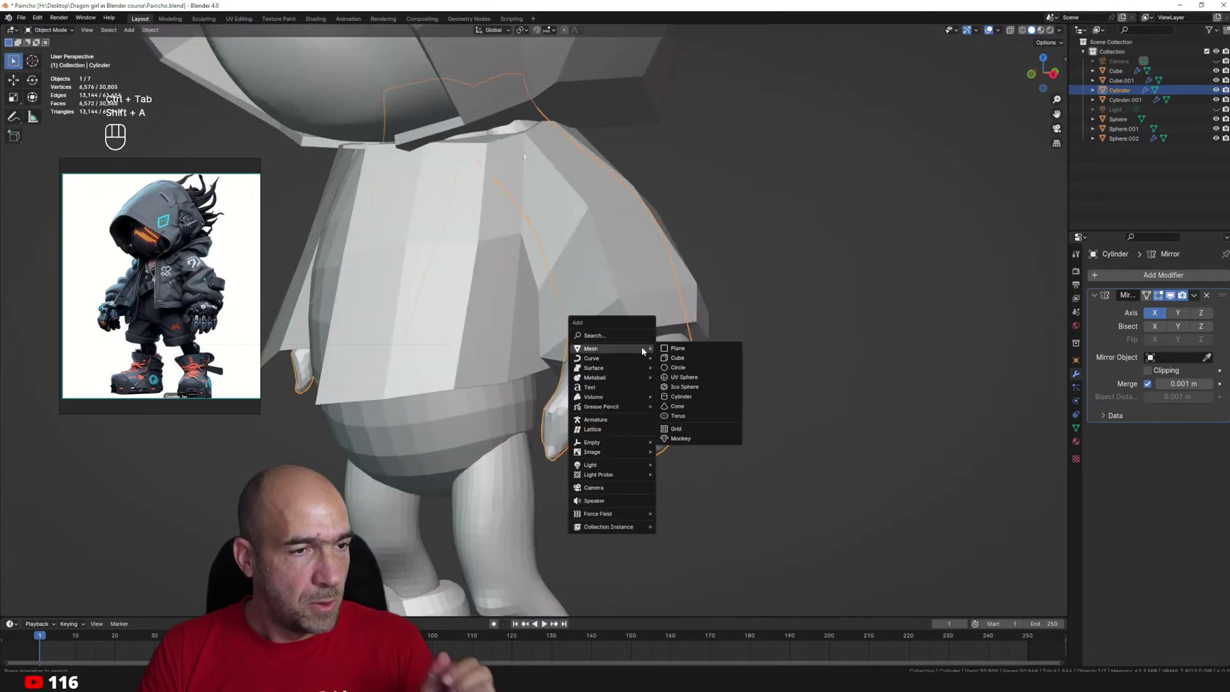
{"action": "left_click", "coordinate": [678, 357]}
{"action": "scroll", "coordinate": [681, 439], "scroll_direction": "down", "scroll_amount": 4}
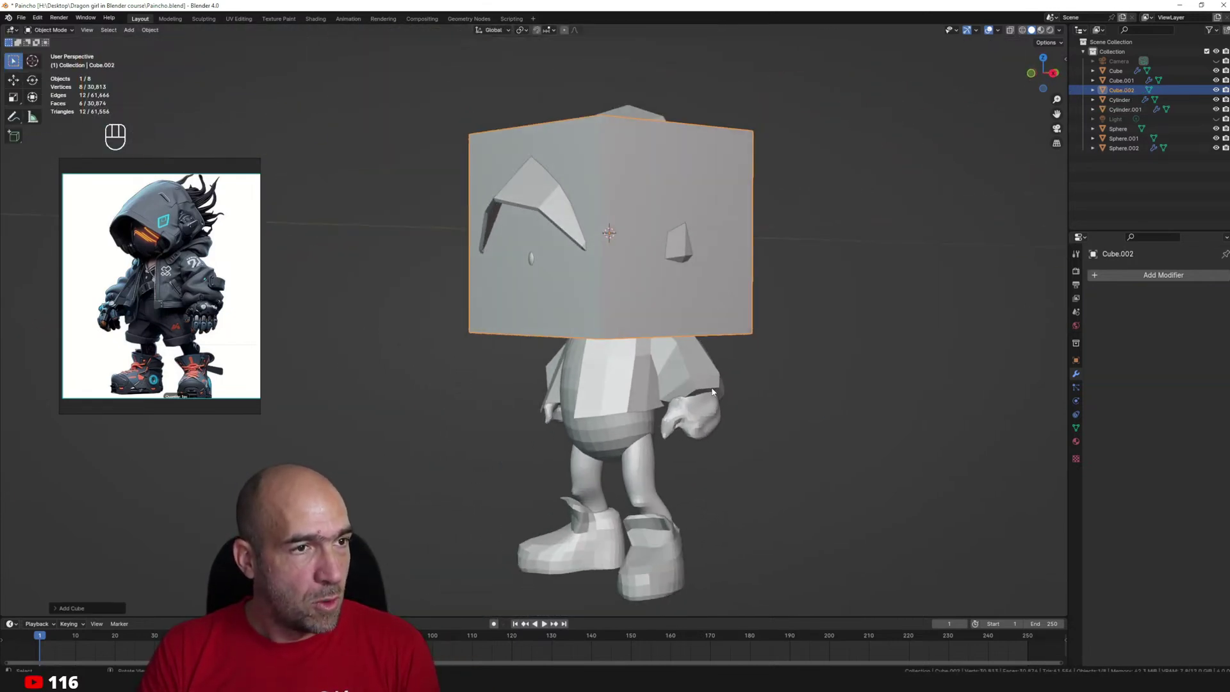
{"action": "key", "text": "Tab"}
{"action": "key", "text": "d"}
{"action": "key", "text": "s"}
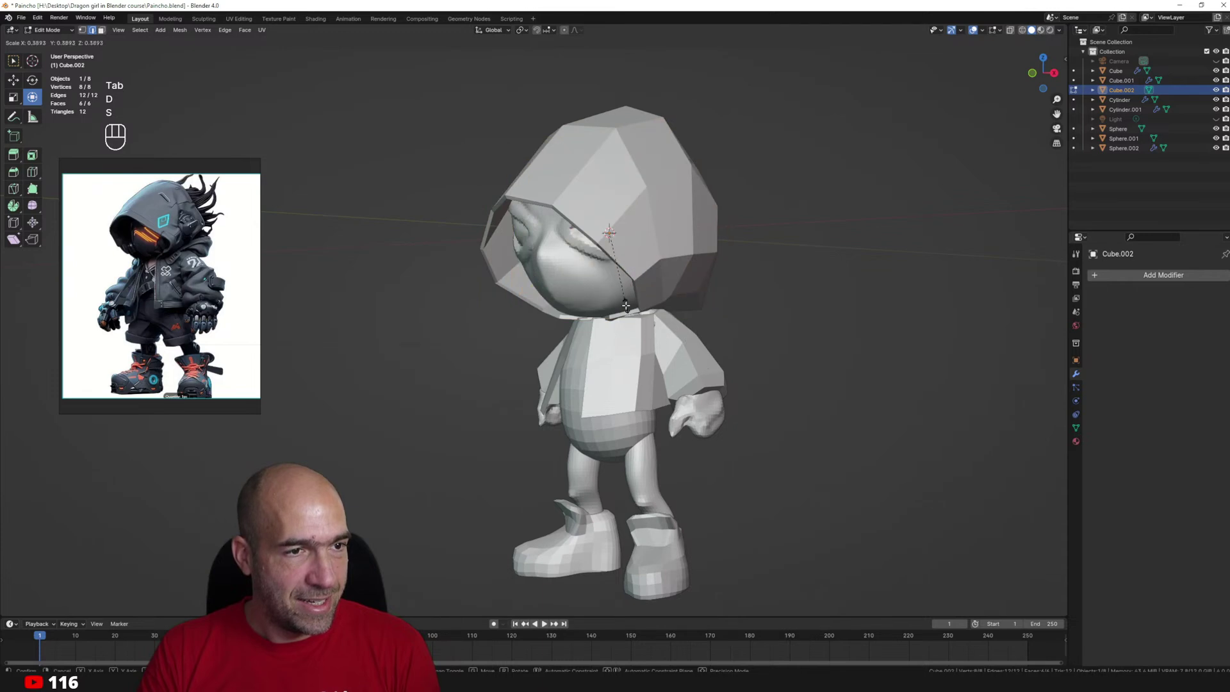
{"action": "left_click", "coordinate": [626, 306]}
Move the cube down beside the hand, shrink it to finger width and place it under the knuckles.
{"action": "middle_click_drag", "start_coordinate": [625, 305], "coordinate": [752, 384]}
{"action": "key", "text": "g"}
{"action": "left_click", "coordinate": [858, 577]}
{"action": "middle_click_drag", "start_coordinate": [817, 516], "coordinate": [763, 450], "text": "ctrl"}
{"action": "key", "text": "s"}
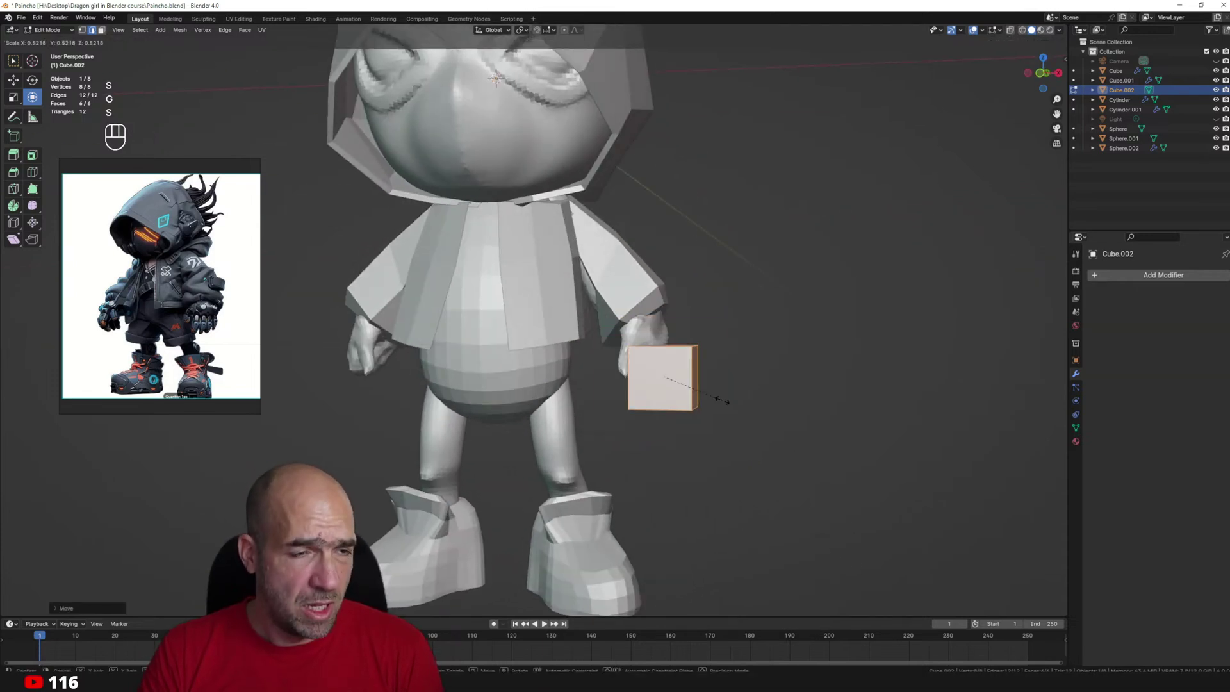
{"action": "left_click", "coordinate": [659, 374]}
{"action": "scroll", "coordinate": [666, 370], "scroll_direction": "up", "scroll_amount": 2}
{"action": "key", "text": "g"}
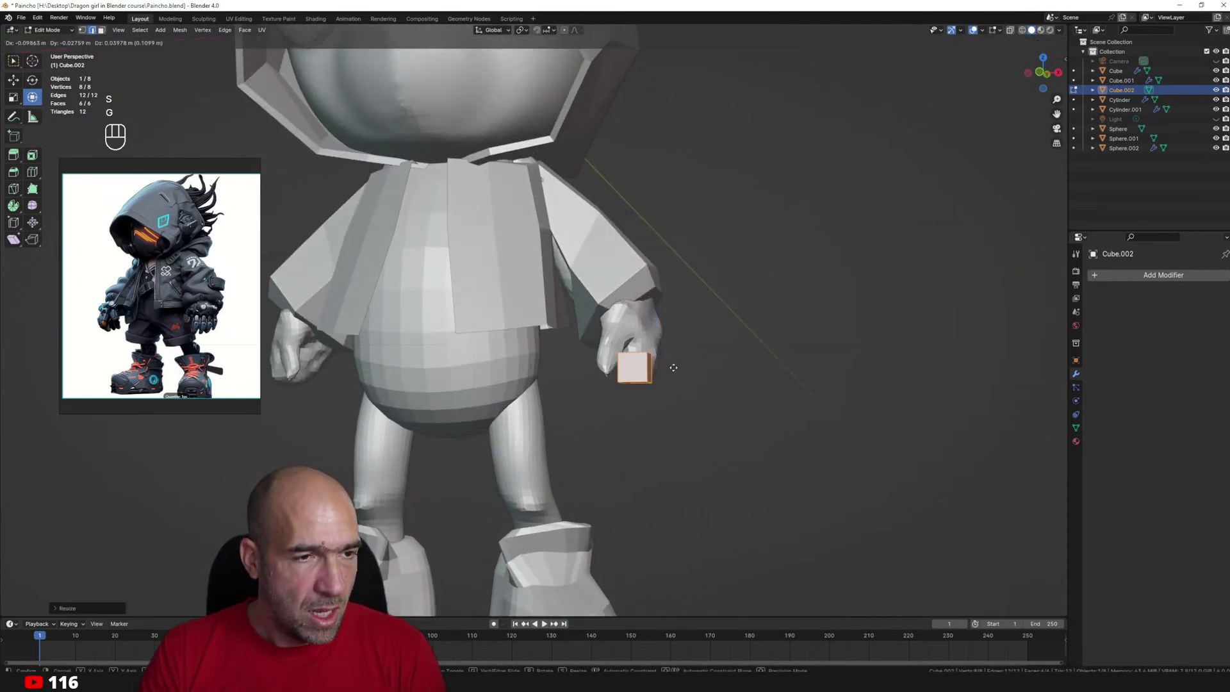
{"action": "left_click", "coordinate": [673, 368]}
Align the finger cube with the front of the hand from the side and fine-tune its size and position.
{"action": "middle_click_drag", "start_coordinate": [673, 367], "coordinate": [545, 371]}
{"action": "key", "text": "g"}
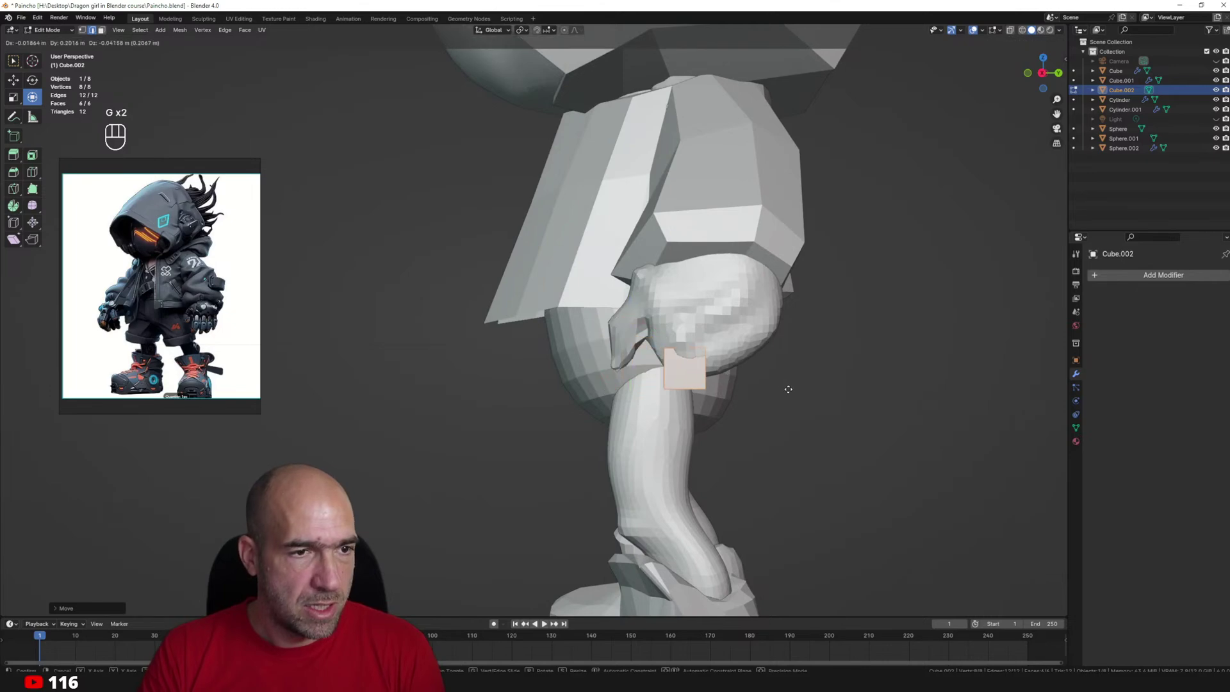
{"action": "left_click", "coordinate": [778, 392]}
{"action": "middle_click_drag", "start_coordinate": [766, 403], "coordinate": [756, 352], "text": "ctrl"}
{"action": "middle_click_drag", "start_coordinate": [755, 352], "coordinate": [744, 405]}
{"action": "key", "text": "s"}
{"action": "left_click", "coordinate": [697, 387]}
{"action": "key", "text": "g"}
{"action": "left_click", "coordinate": [708, 398]}
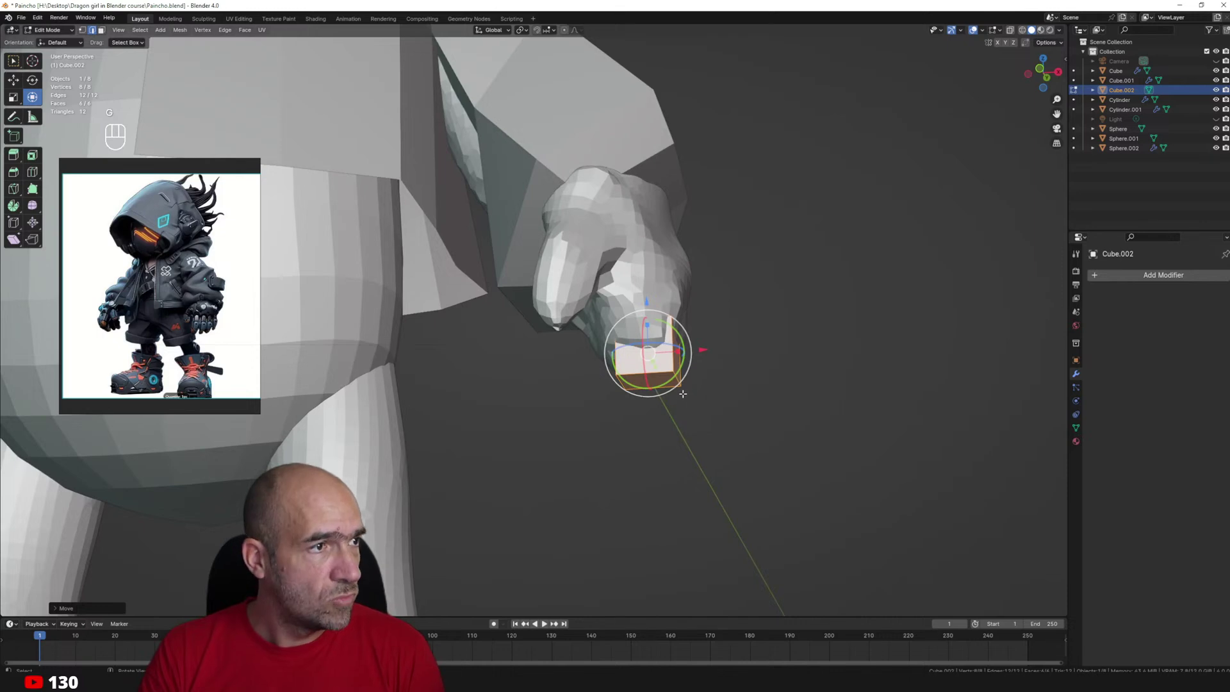
Reset the 3D cursor to the world origin and extrude the cube's bottom face downwards twice into a finger.
{"action": "left_click", "coordinate": [658, 383]}
{"action": "middle_click_drag", "start_coordinate": [657, 383], "coordinate": [676, 428]}
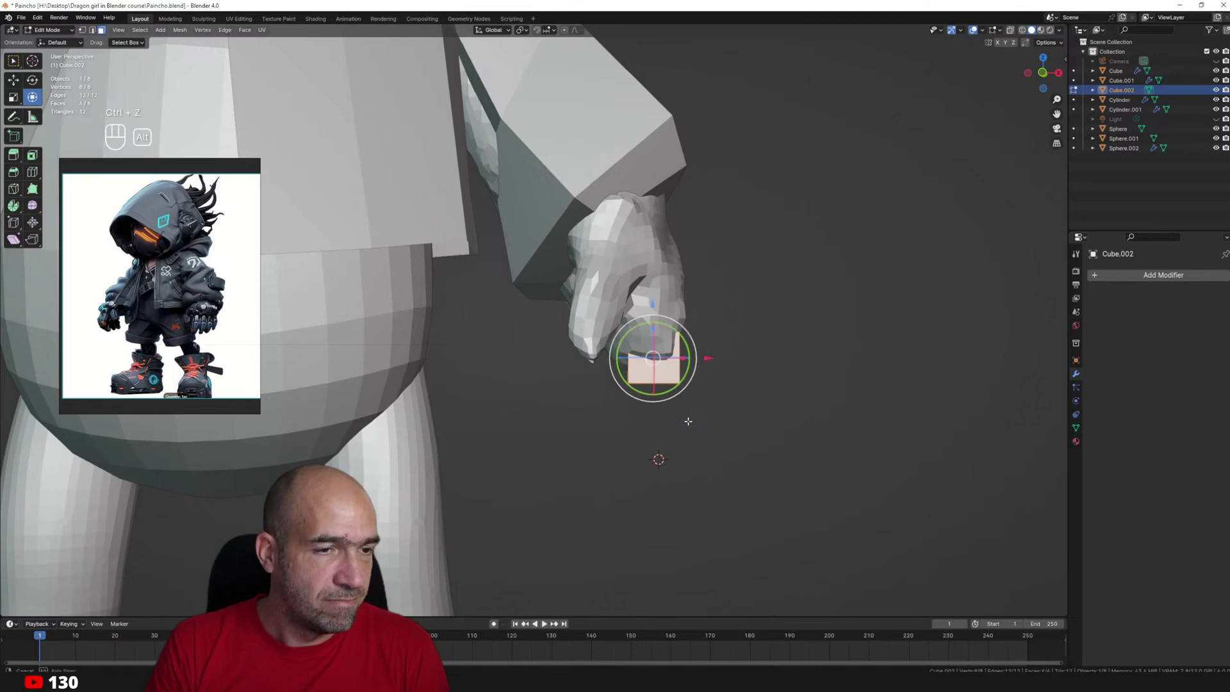
{"action": "middle_click_drag", "start_coordinate": [688, 421], "coordinate": [673, 384]}
{"action": "key", "text": "shift+c"}
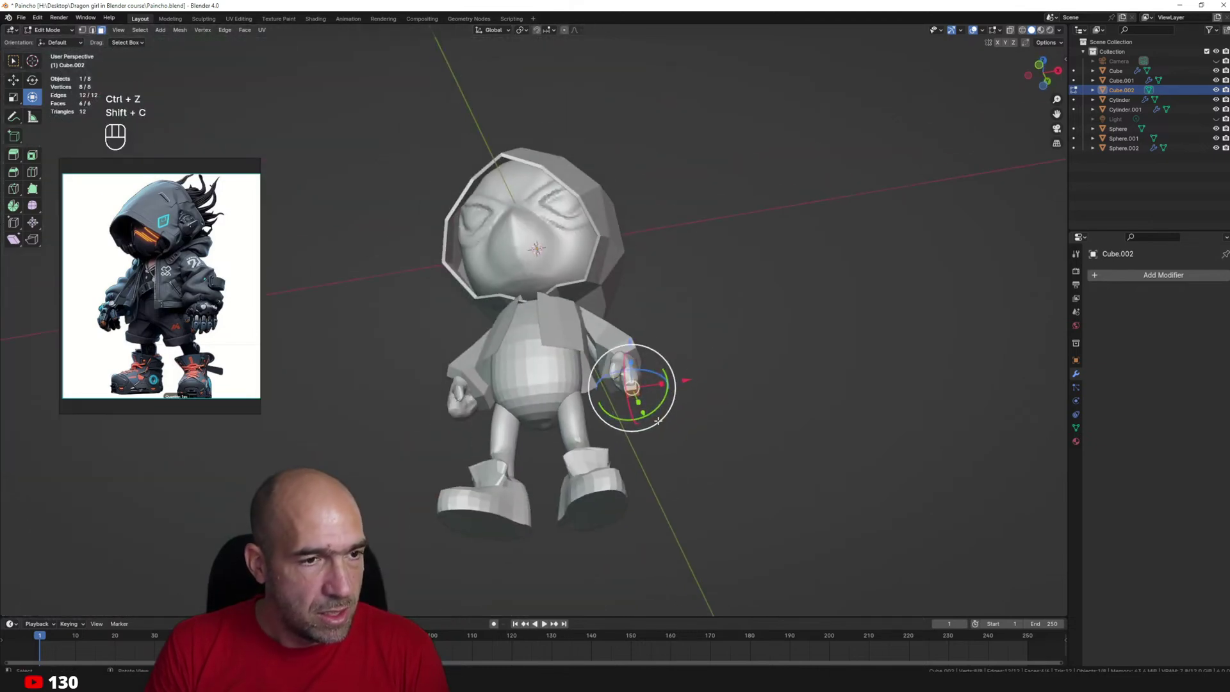
{"action": "middle_click_drag", "start_coordinate": [666, 429], "coordinate": [667, 390], "text": "ctrl"}
{"action": "key", "text": "3"}
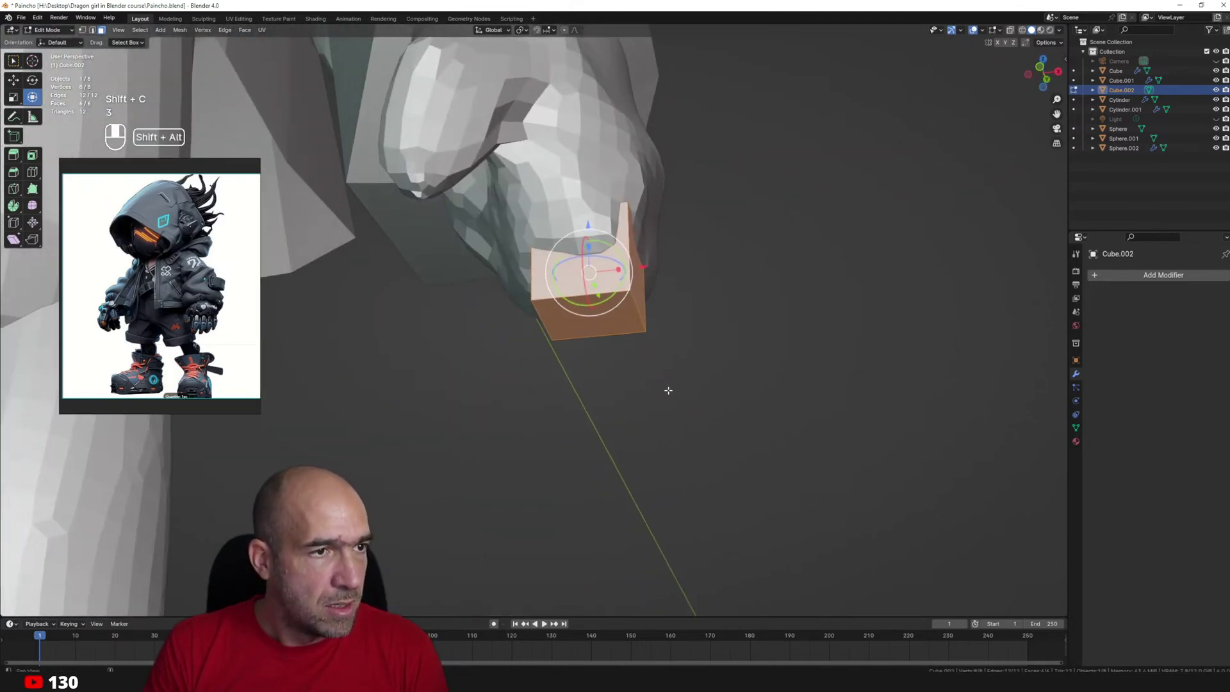
{"action": "left_click", "coordinate": [595, 327]}
{"action": "middle_click_drag", "start_coordinate": [596, 327], "coordinate": [616, 485]}
{"action": "right_click", "coordinate": [607, 430], "text": "ctrl"}
{"action": "middle_click_drag", "start_coordinate": [603, 539], "coordinate": [714, 356]}
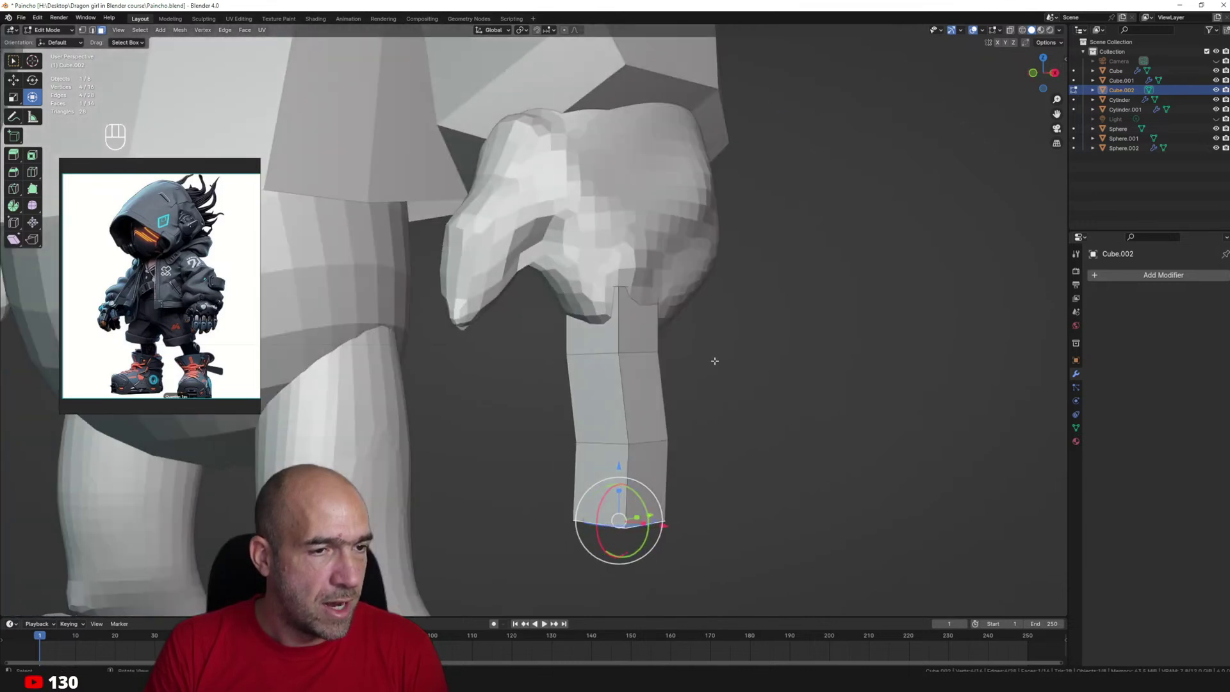
Add a Subdivision Surface modifier to the finger and set its viewport levels to 2.
{"action": "key", "text": "ctrl+Tab"}
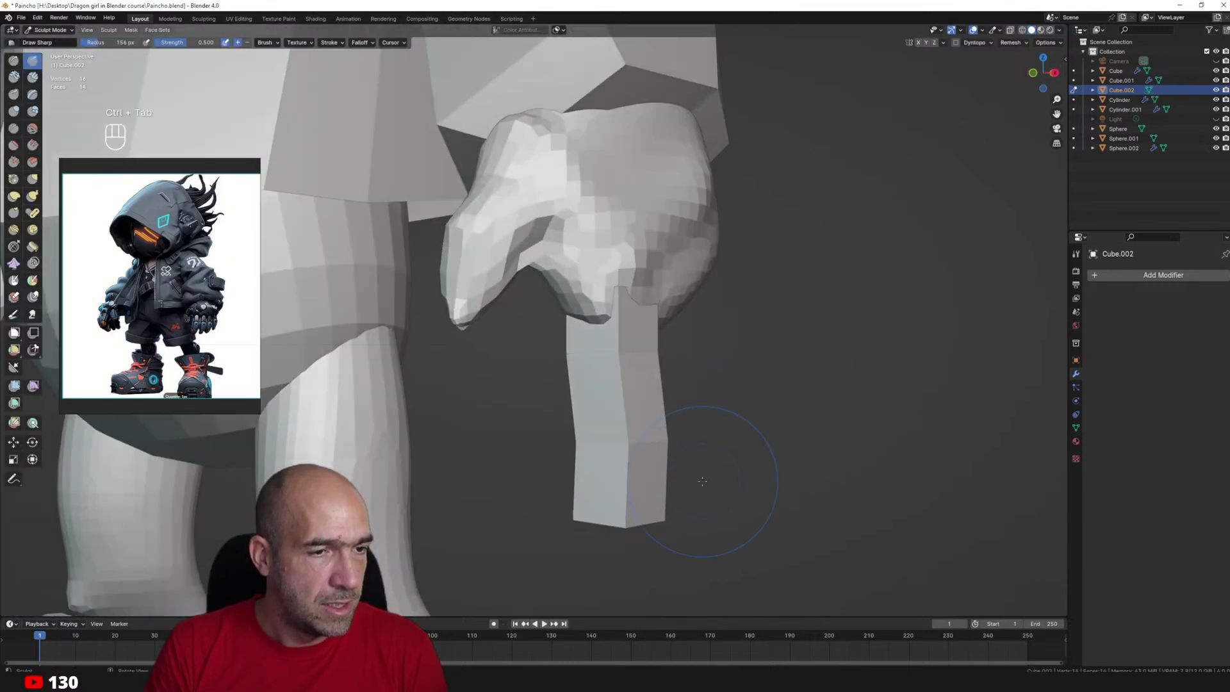
{"action": "left_click", "coordinate": [1099, 278]}
{"action": "mouse_move", "coordinate": [1088, 278]}
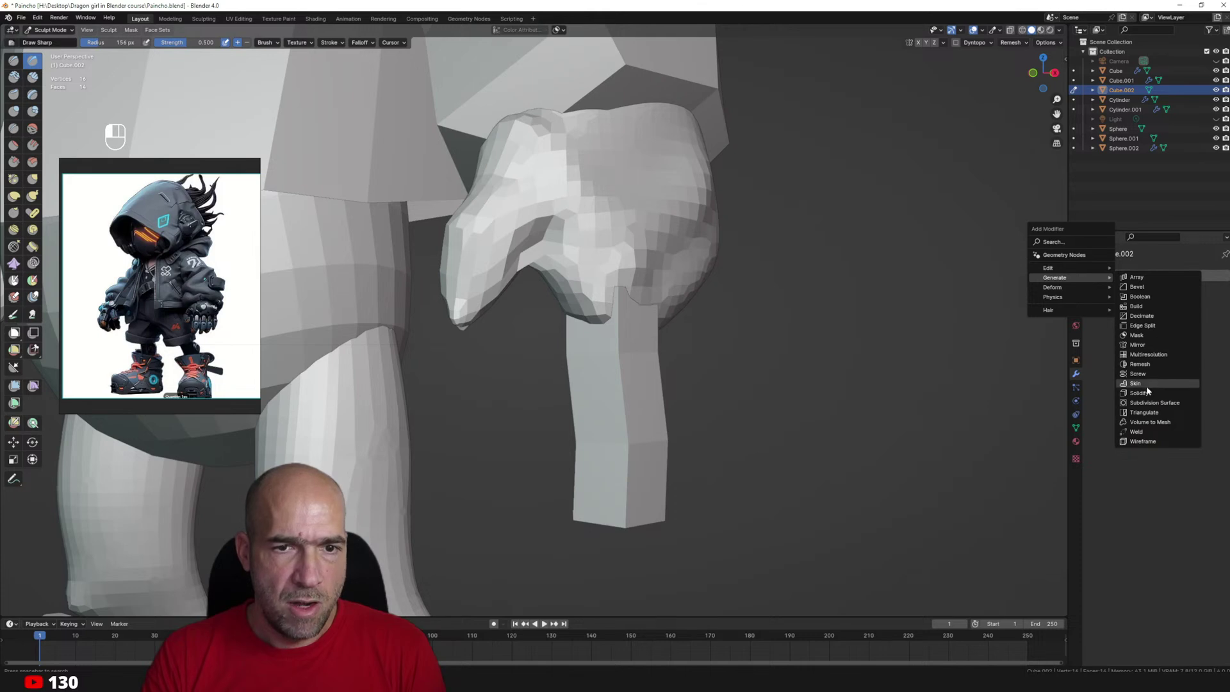
{"action": "left_click", "coordinate": [1151, 402]}
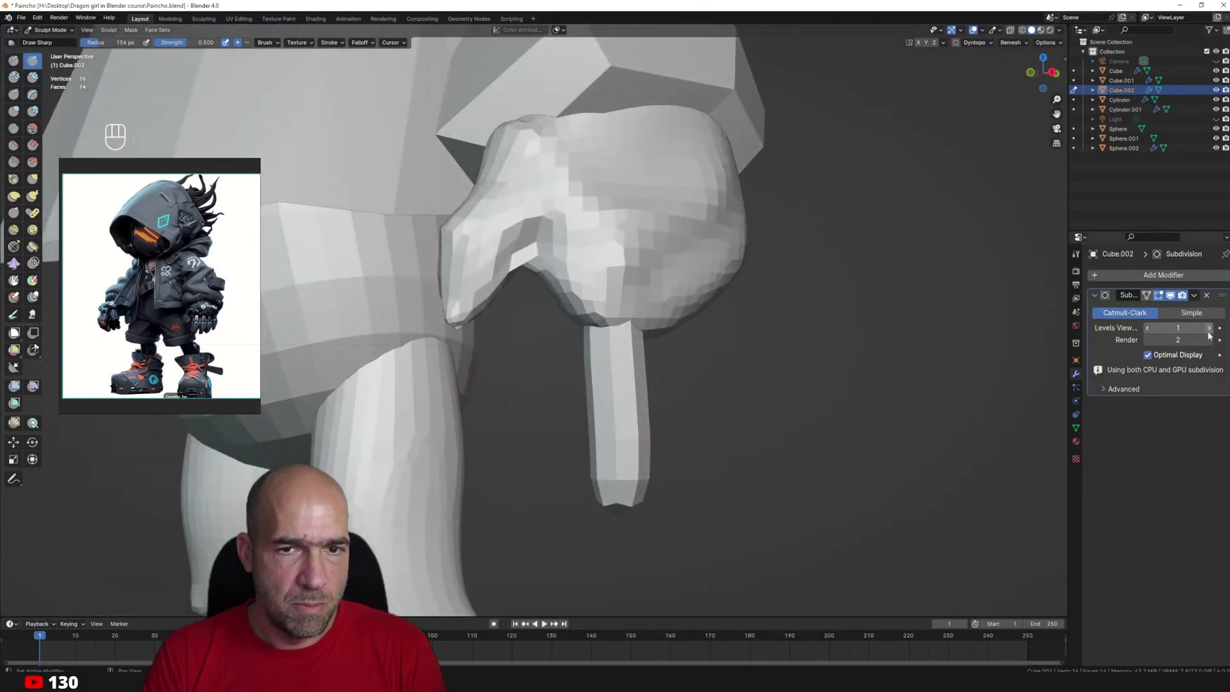
{"action": "left_click", "coordinate": [1209, 328]}
Crease all the finger's edges by about 0.37 in Edit Mode.
{"action": "key", "text": "Tab"}
{"action": "key", "text": "a"}
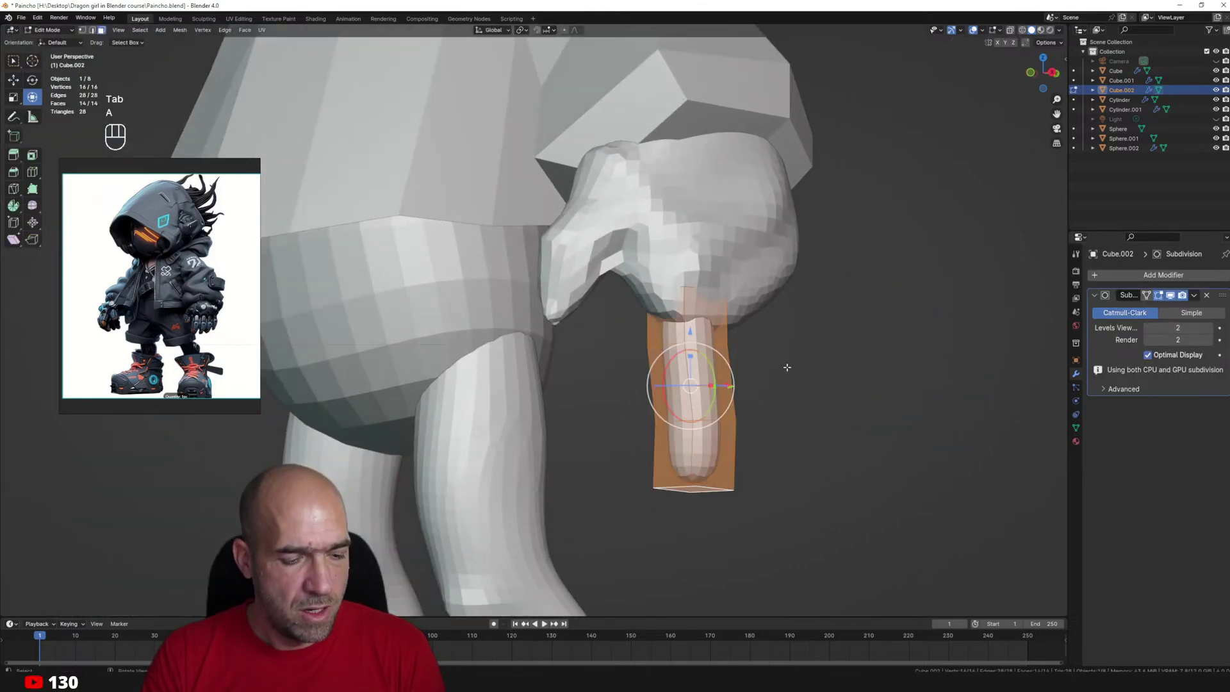
{"action": "key", "text": "shift+e"}
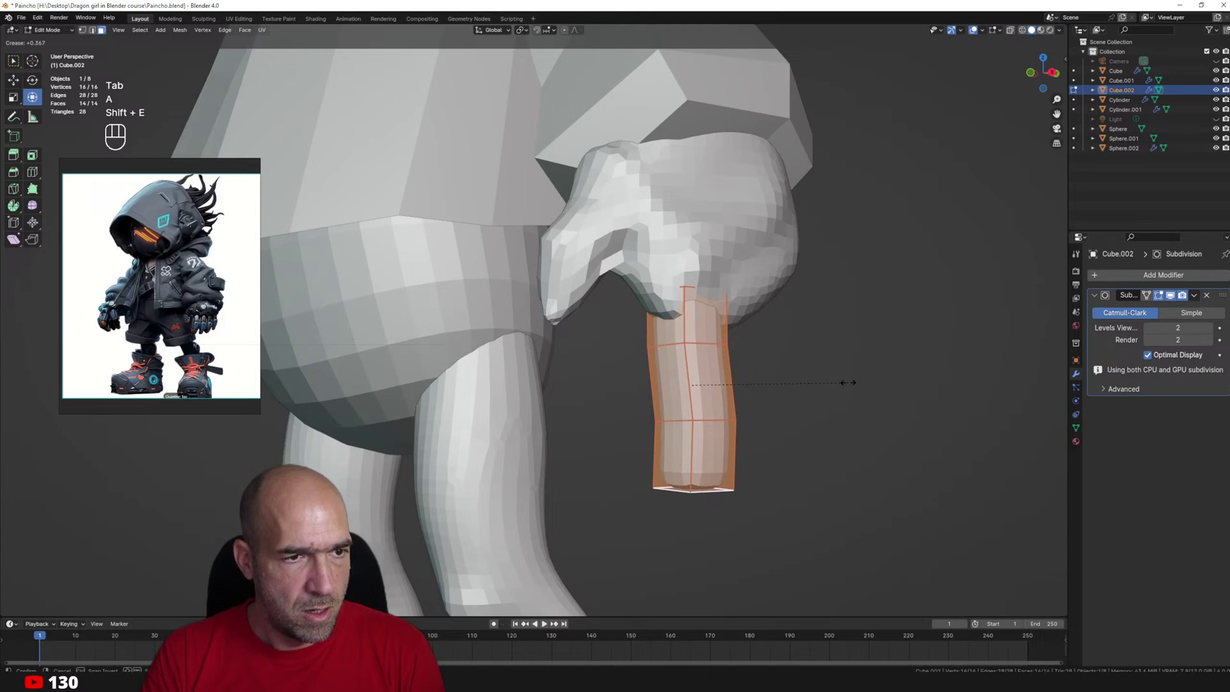
{"action": "left_click", "coordinate": [847, 383]}
Shape and angle the finger against the knuckles with the Grab brush in Sculpt Mode.
{"action": "key", "text": "ctrl+Tab"}
{"action": "scroll", "coordinate": [704, 397], "scroll_direction": "down", "scroll_amount": 5}
{"action": "key", "text": "g"}
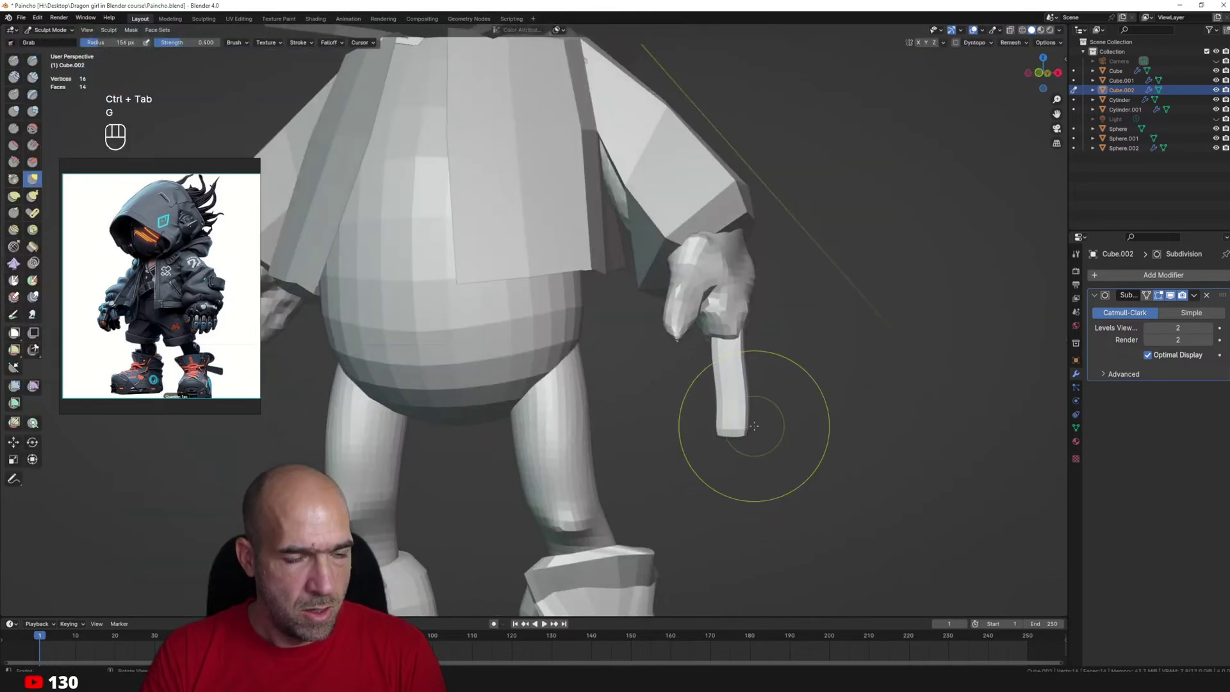
{"action": "left_click_drag", "start_coordinate": [789, 367], "coordinate": [672, 365], "text": "alt"}
{"action": "mouse_move", "coordinate": [756, 365]}
{"action": "left_mouse_down", "text": "ctrl+alt"}
{"action": "mouse_move", "coordinate": [772, 318]}
{"action": "mouse_move", "coordinate": [758, 350]}
{"action": "left_mouse_up", "text": "ctrl+alt"}
{"action": "left_click_drag", "start_coordinate": [730, 349], "coordinate": [716, 329]}
{"action": "left_click_drag", "start_coordinate": [749, 448], "coordinate": [721, 508], "text": "ctrl+alt"}
{"action": "left_click_drag", "start_coordinate": [748, 385], "coordinate": [740, 372]}
{"action": "middle_click_drag", "start_coordinate": [737, 386], "coordinate": [754, 379]}
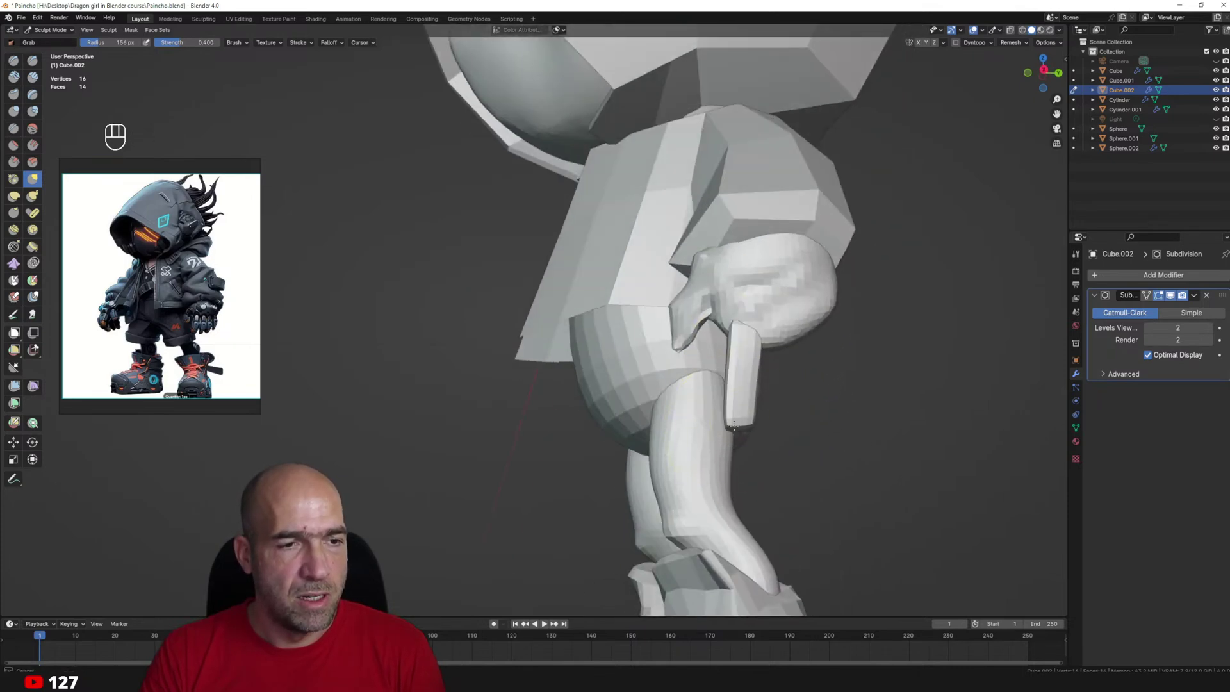
Bend the fingertip inwards and refine the finger's taper with the Grab brush.
{"action": "middle_click_drag", "start_coordinate": [756, 437], "coordinate": [655, 408], "text": "ctrl"}
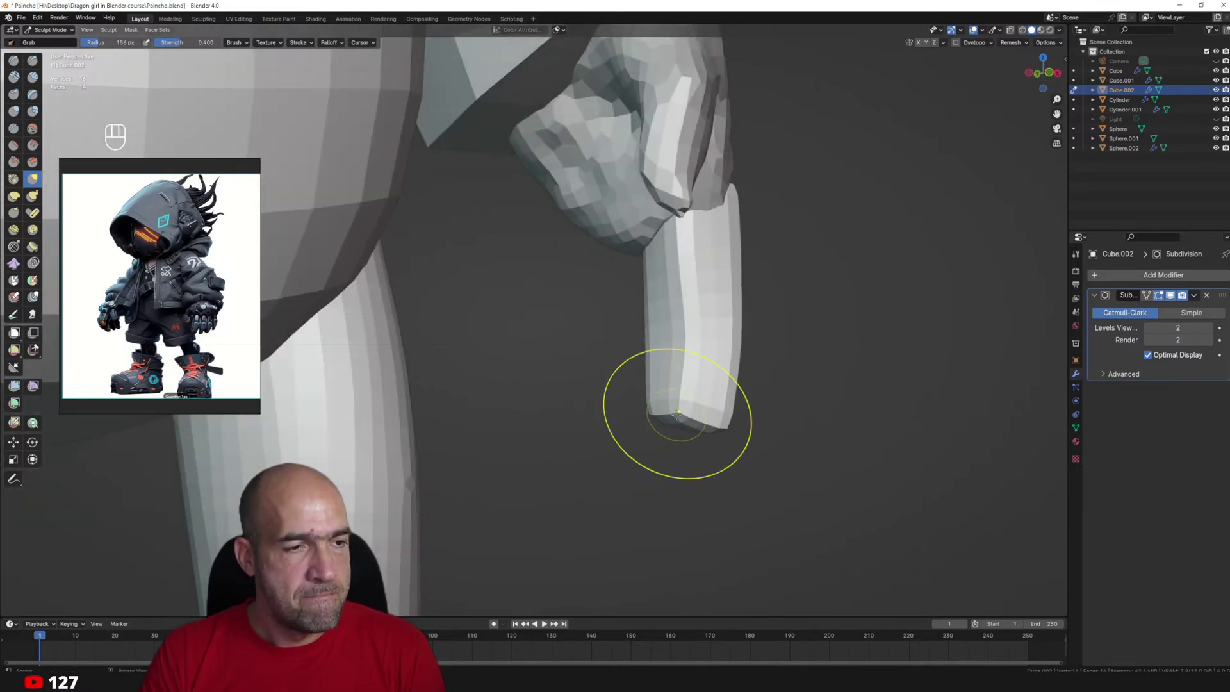
{"action": "middle_click_drag", "start_coordinate": [727, 417], "coordinate": [719, 415]}
{"action": "left_click_drag", "start_coordinate": [738, 359], "coordinate": [762, 338]}
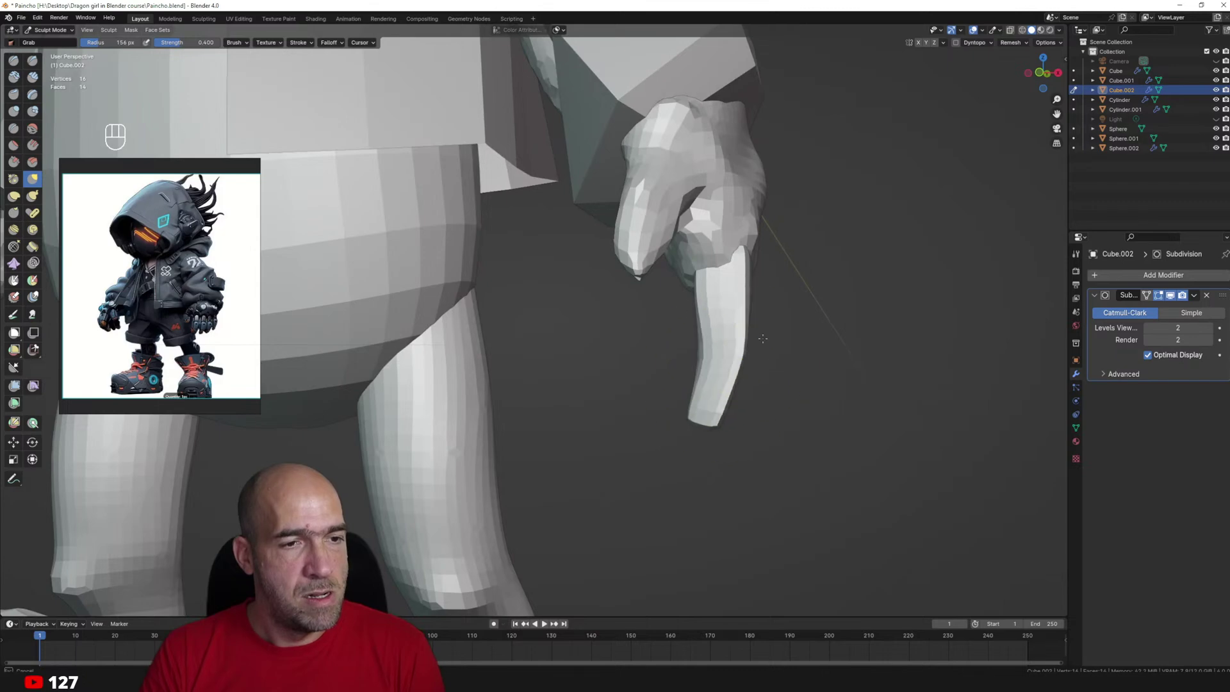
{"action": "middle_click_drag", "start_coordinate": [770, 335], "coordinate": [743, 341]}
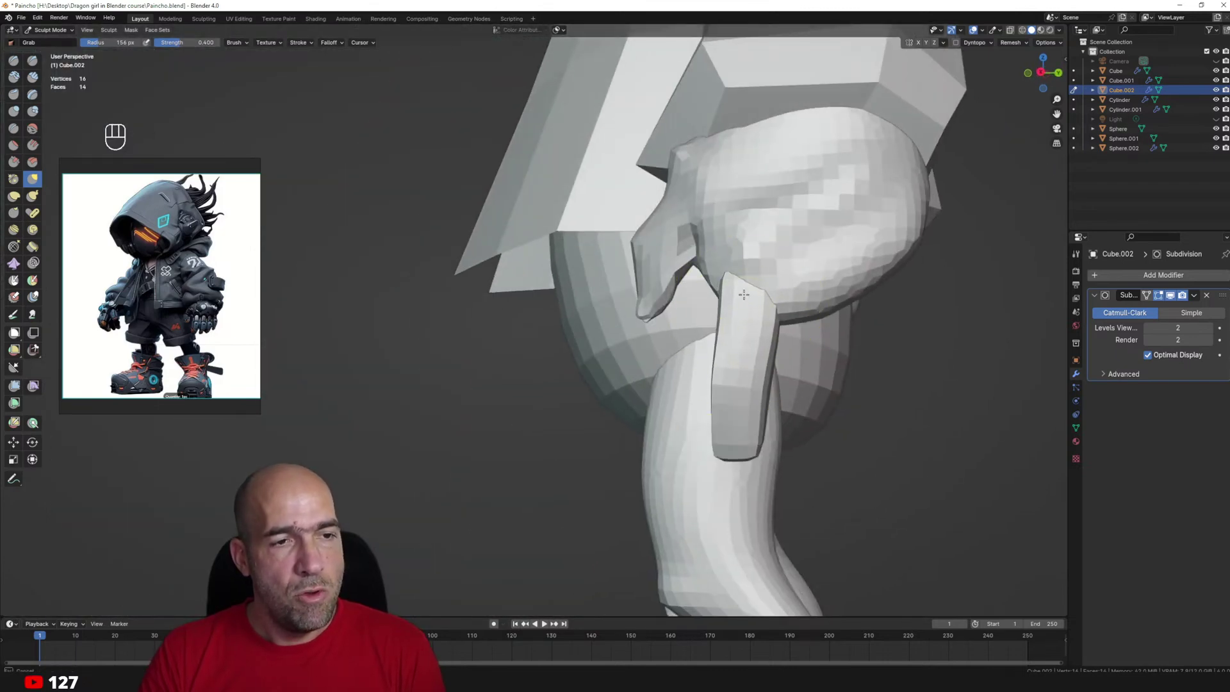
{"action": "mouse_move", "coordinate": [740, 298]}
{"action": "middle_mouse_down"}
{"action": "mouse_move", "coordinate": [816, 320]}
{"action": "mouse_move", "coordinate": [769, 365]}
{"action": "mouse_move", "coordinate": [780, 317]}
{"action": "mouse_move", "coordinate": [720, 384]}
{"action": "mouse_move", "coordinate": [782, 385]}
{"action": "middle_mouse_up"}
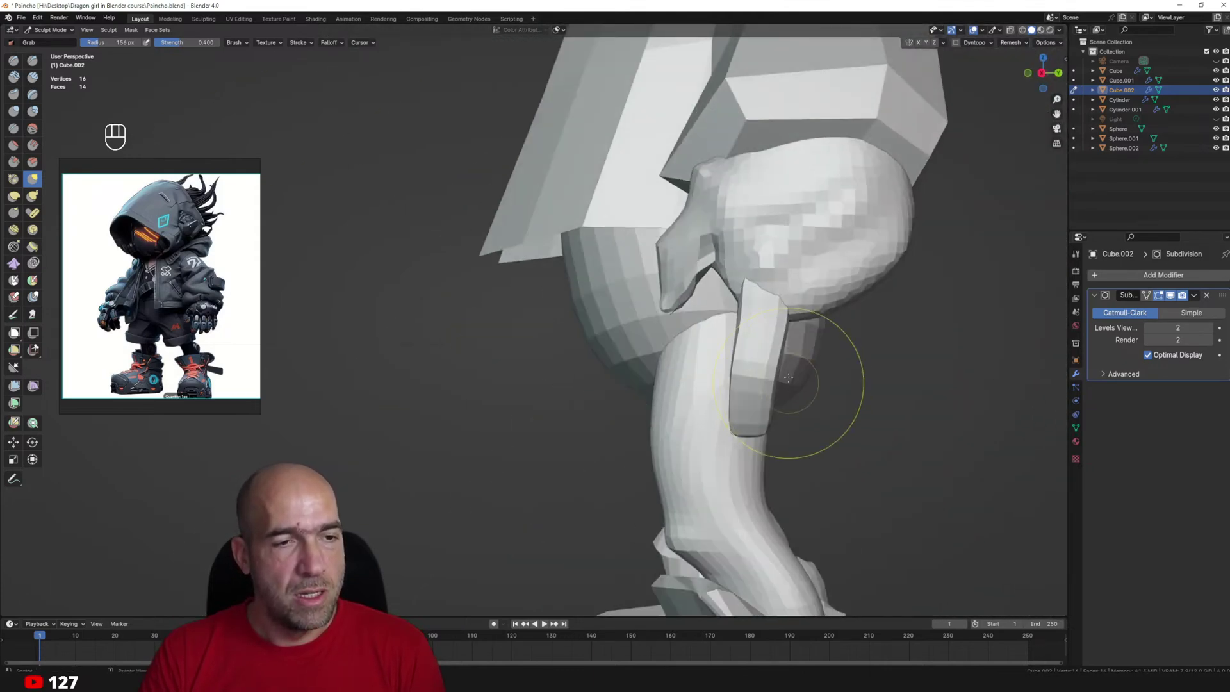
Try duplicating the finger in Edit Mode and placing the copy further back along the hand.
{"action": "key", "text": "Tab"}
{"action": "key", "text": "shift+d"}
{"action": "left_click", "coordinate": [900, 382]}
{"action": "middle_click_drag", "start_coordinate": [900, 357], "coordinate": [869, 387], "text": "shift"}
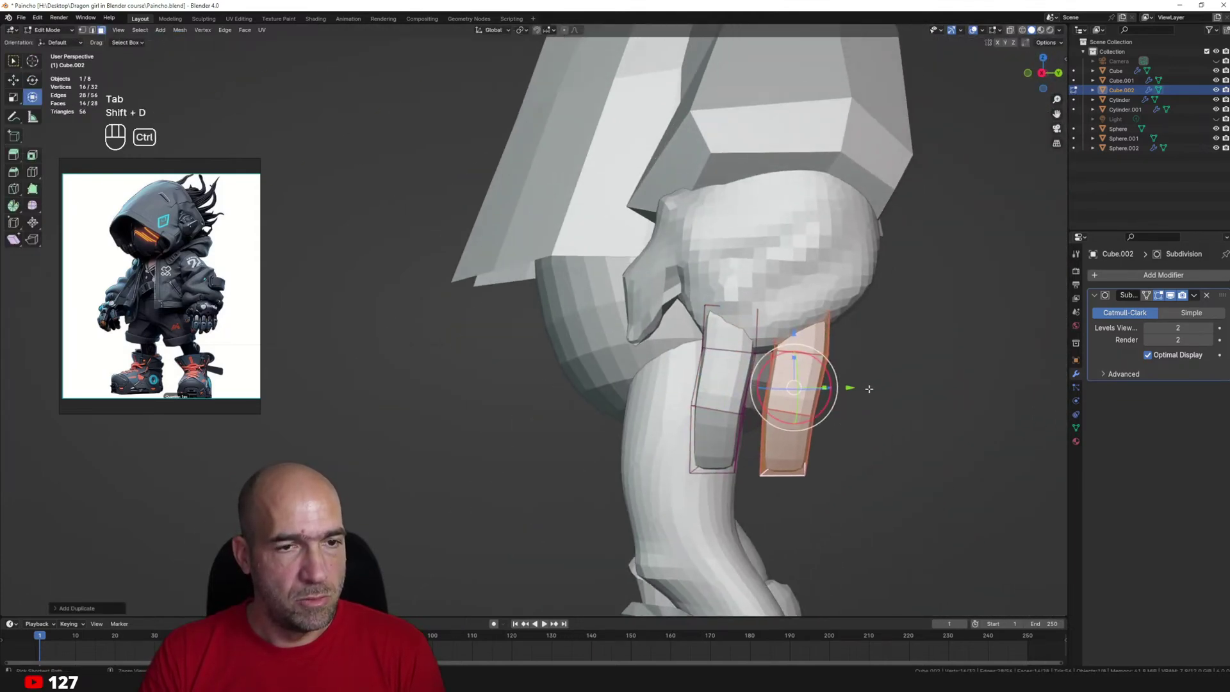
{"action": "key", "text": "ctrl+z"}
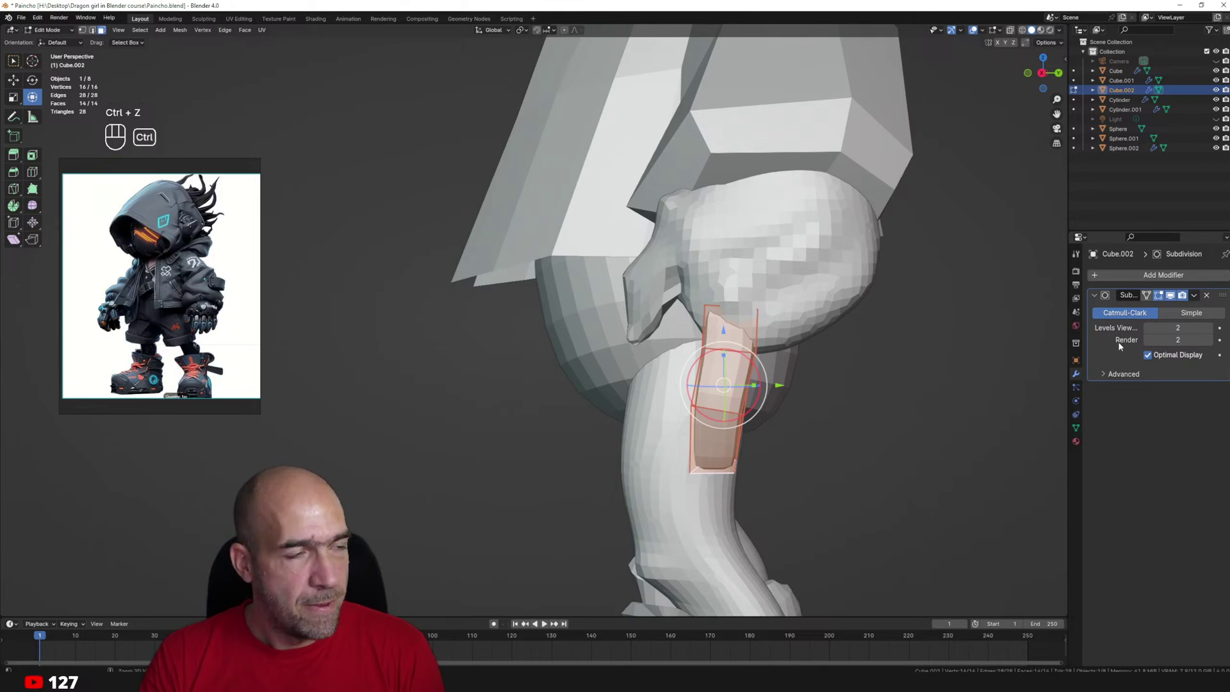
Apply the finger's Subdivision modifier in Object Mode.
{"action": "key", "text": "Tab"}
{"action": "key", "text": "ctrl+a"}
{"action": "middle_click_drag", "start_coordinate": [858, 356], "coordinate": [765, 346]}
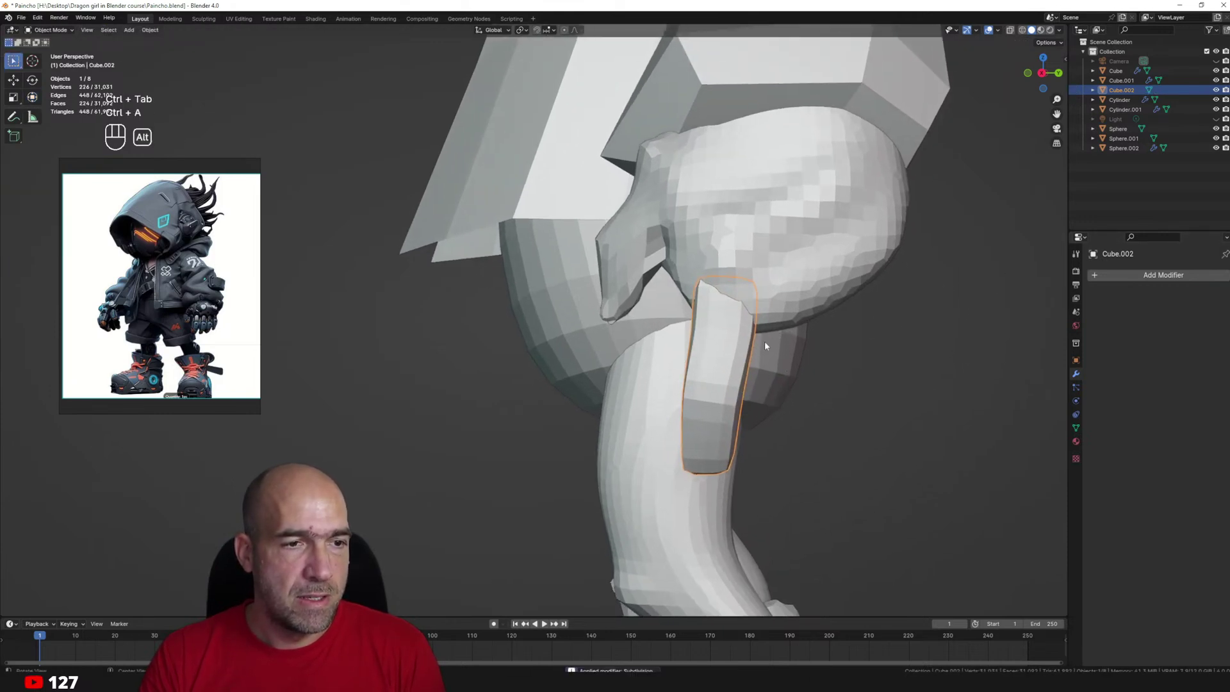
Duplicate the finger mesh twice in Edit Mode and space the copies side by side along the knuckles.
{"action": "key", "text": "Tab"}
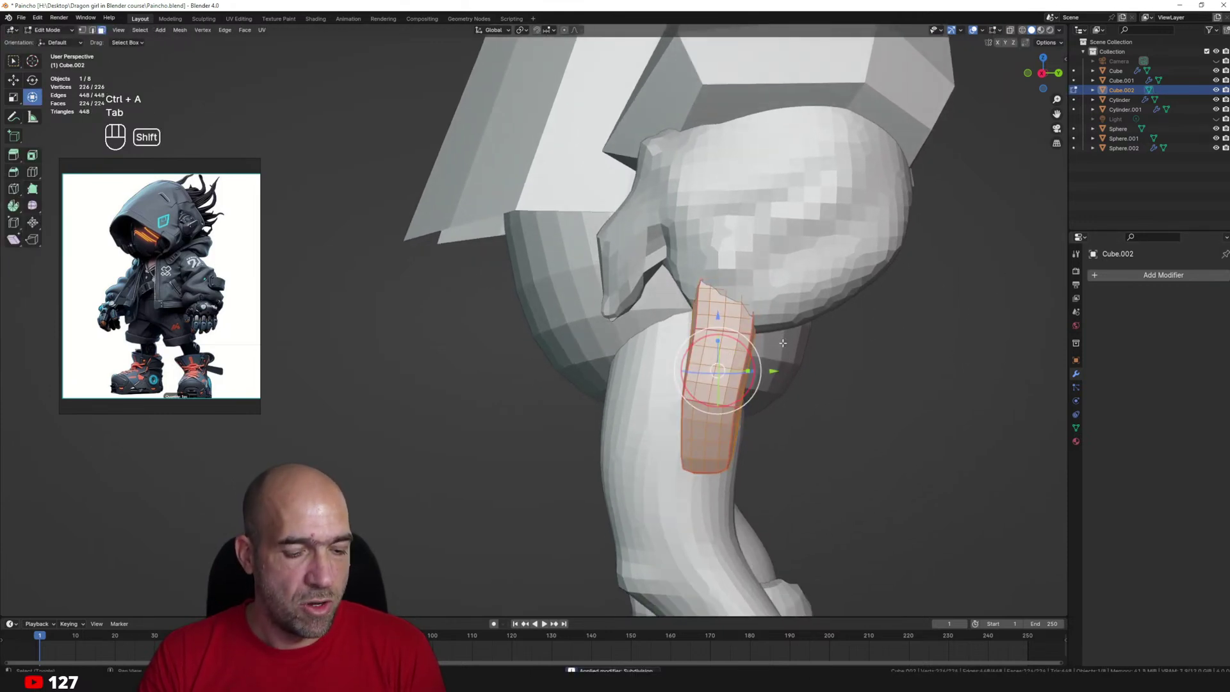
{"action": "key", "text": "shift+d"}
{"action": "left_click", "coordinate": [876, 347]}
{"action": "left_click_drag", "start_coordinate": [832, 356], "coordinate": [823, 338]}
{"action": "left_click_drag", "start_coordinate": [896, 339], "coordinate": [813, 365], "text": "alt"}
{"action": "key", "text": "g"}
{"action": "left_click", "coordinate": [758, 322]}
{"action": "key", "text": "shift+d"}
{"action": "left_click", "coordinate": [895, 329]}
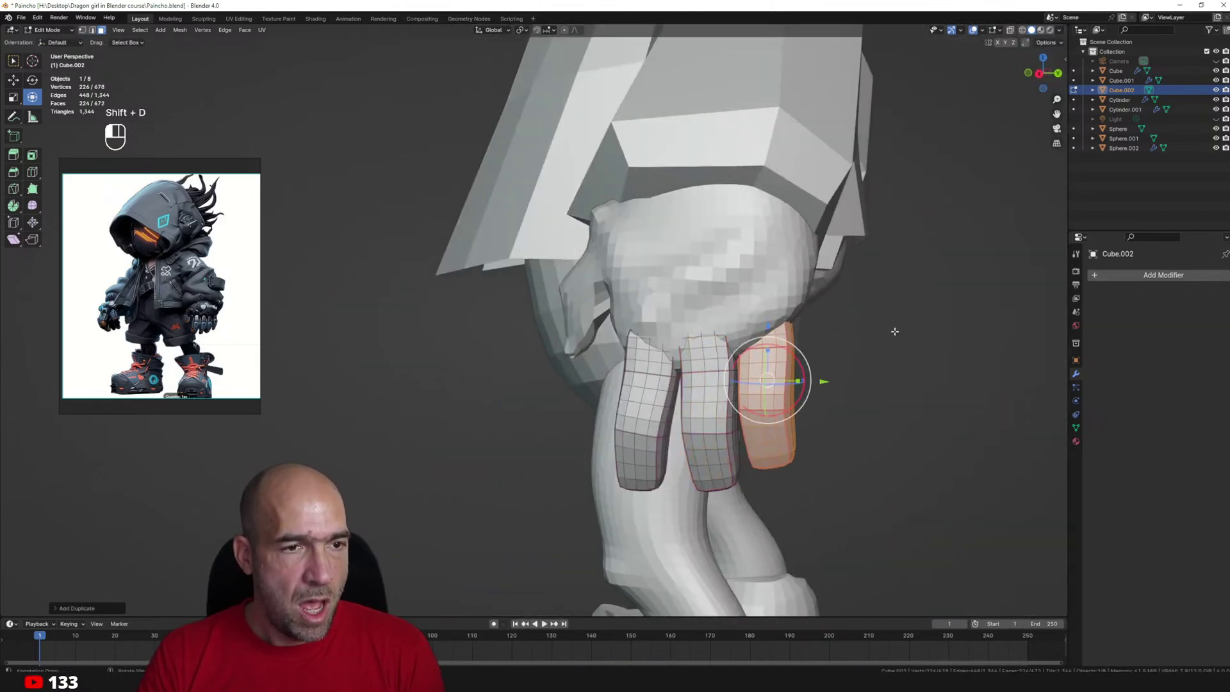
Duplicate a fourth finger at the hand's outer edge, then shrink and position it as the little finger.
{"action": "left_click_drag", "start_coordinate": [894, 329], "coordinate": [831, 349], "text": "alt"}
{"action": "left_click_drag", "start_coordinate": [832, 349], "coordinate": [867, 352], "text": "alt"}
{"action": "key", "text": "shift+d"}
{"action": "left_click", "coordinate": [942, 322]}
{"action": "middle_click_drag", "start_coordinate": [941, 322], "coordinate": [923, 375]}
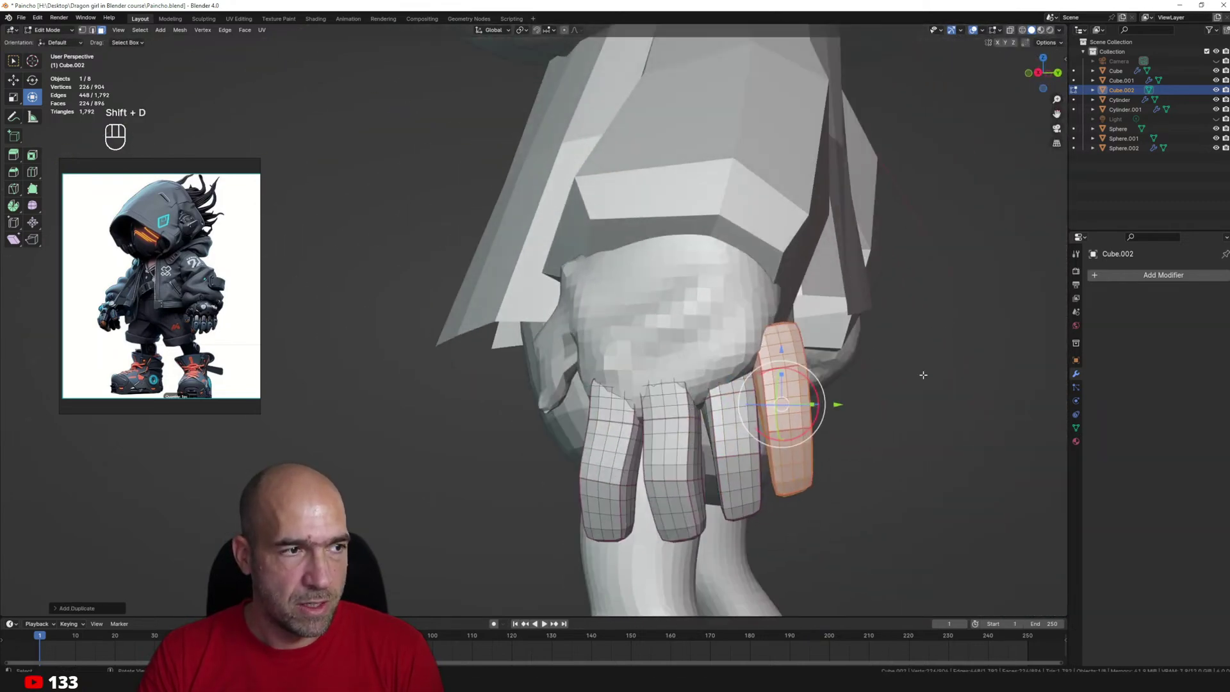
{"action": "key", "text": "s"}
{"action": "left_click", "coordinate": [874, 355]}
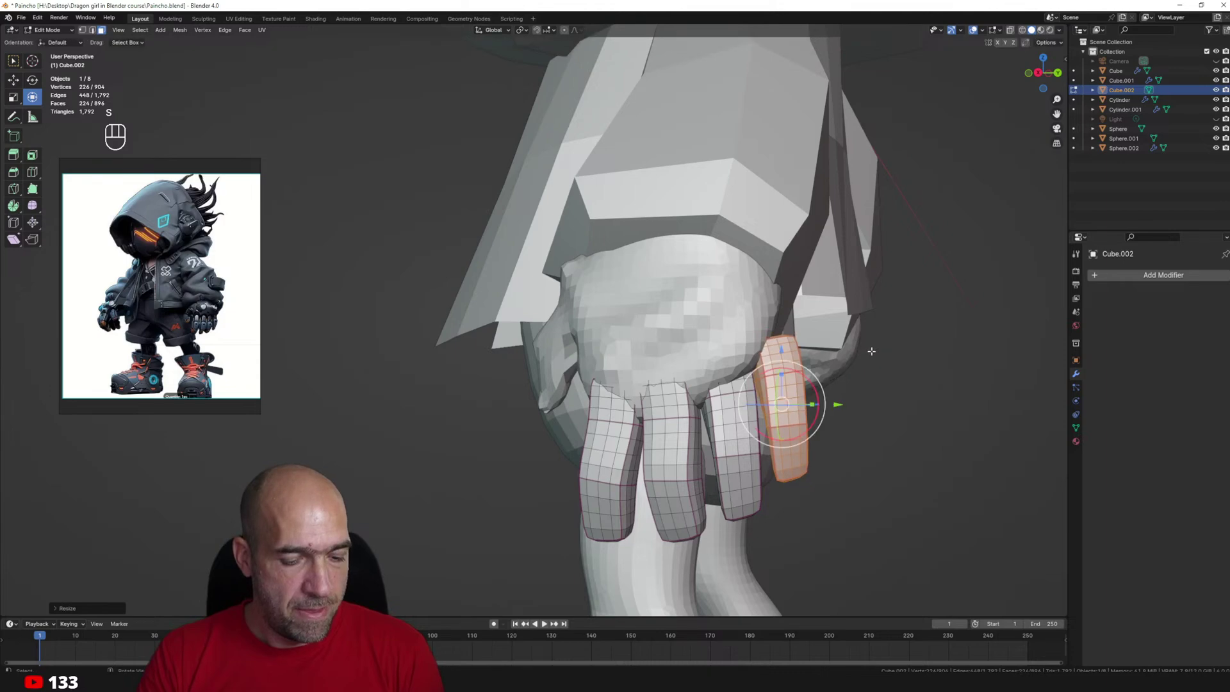
{"action": "key", "text": "g"}
{"action": "left_click", "coordinate": [865, 336]}
Reshape the hand's outer edge with the Grab brush and build up the back of the hand with Clay Strips in Sculpt Mode.
{"action": "middle_click_drag", "start_coordinate": [865, 327], "coordinate": [848, 340]}
{"action": "key", "text": "ctrl+Tab"}
{"action": "left_click", "coordinate": [792, 321]}
{"action": "key", "text": "alt+q"}
{"action": "middle_click_drag", "start_coordinate": [749, 322], "coordinate": [772, 333]}
{"action": "key", "text": "g"}
{"action": "left_click_drag", "start_coordinate": [829, 334], "coordinate": [826, 337]}
{"action": "mouse_move", "coordinate": [814, 344]}
{"action": "left_mouse_down", "text": "alt"}
{"action": "mouse_move", "coordinate": [779, 349]}
{"action": "mouse_move", "coordinate": [779, 320]}
{"action": "left_mouse_up", "text": "alt"}
{"action": "left_click_drag", "start_coordinate": [730, 333], "coordinate": [823, 326], "text": "alt"}
{"action": "left_click_drag", "start_coordinate": [777, 333], "coordinate": [783, 334]}
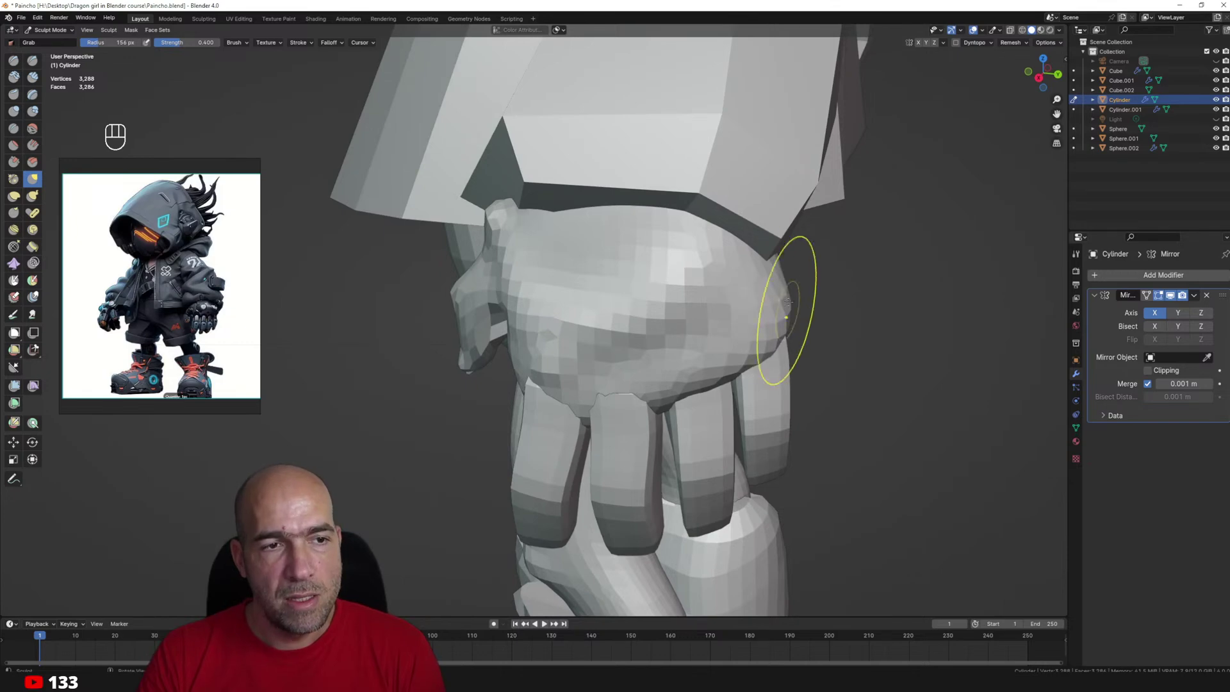
{"action": "mouse_move", "coordinate": [819, 248]}
{"action": "left_mouse_down", "text": "alt"}
{"action": "mouse_move", "coordinate": [772, 233]}
{"action": "mouse_move", "coordinate": [784, 294]}
{"action": "mouse_move", "coordinate": [764, 275]}
{"action": "left_mouse_up", "text": "alt"}
{"action": "left_click_drag", "start_coordinate": [657, 282], "coordinate": [738, 304], "text": "alt+shift"}
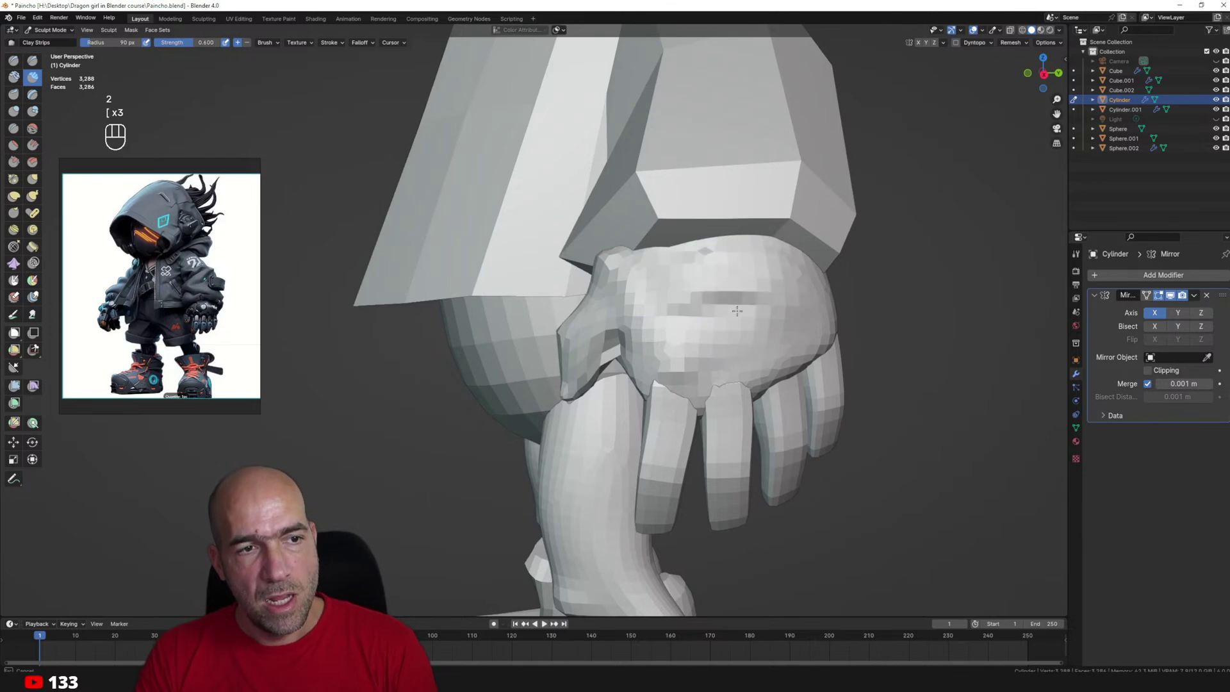
Switch to the finger mesh and add a Mirror modifier across the X axis.
{"action": "key", "text": "alt+q"}
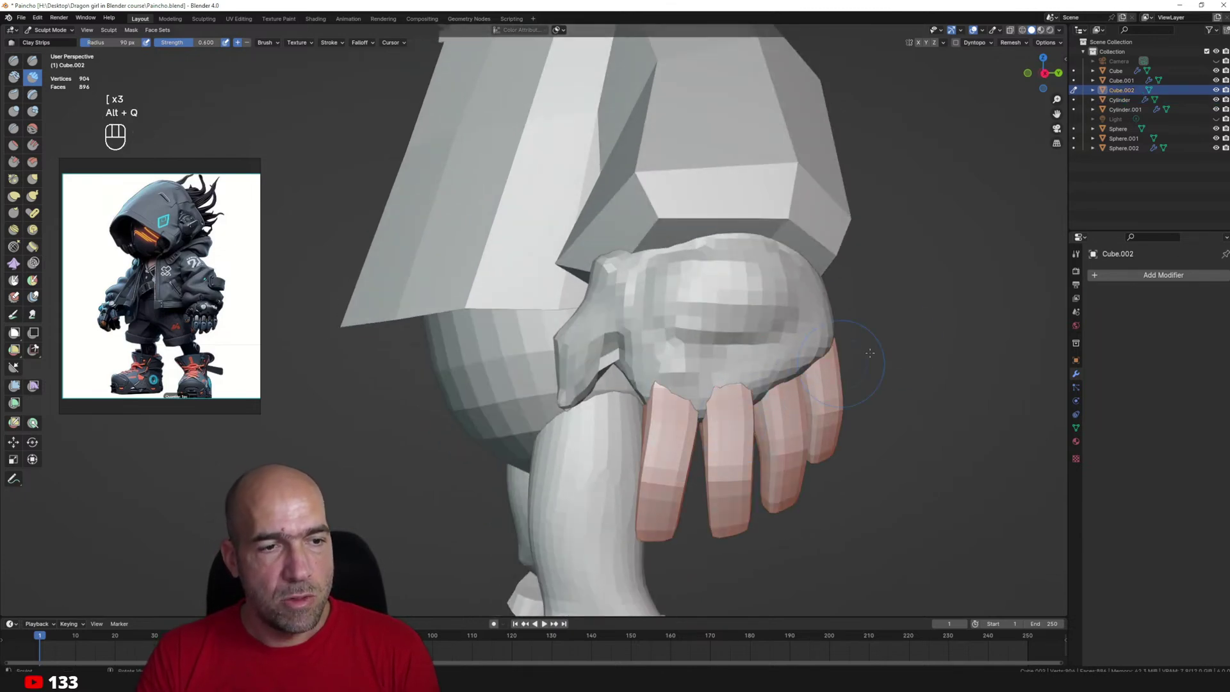
{"action": "left_click", "coordinate": [1103, 281]}
{"action": "mouse_move", "coordinate": [1093, 282]}
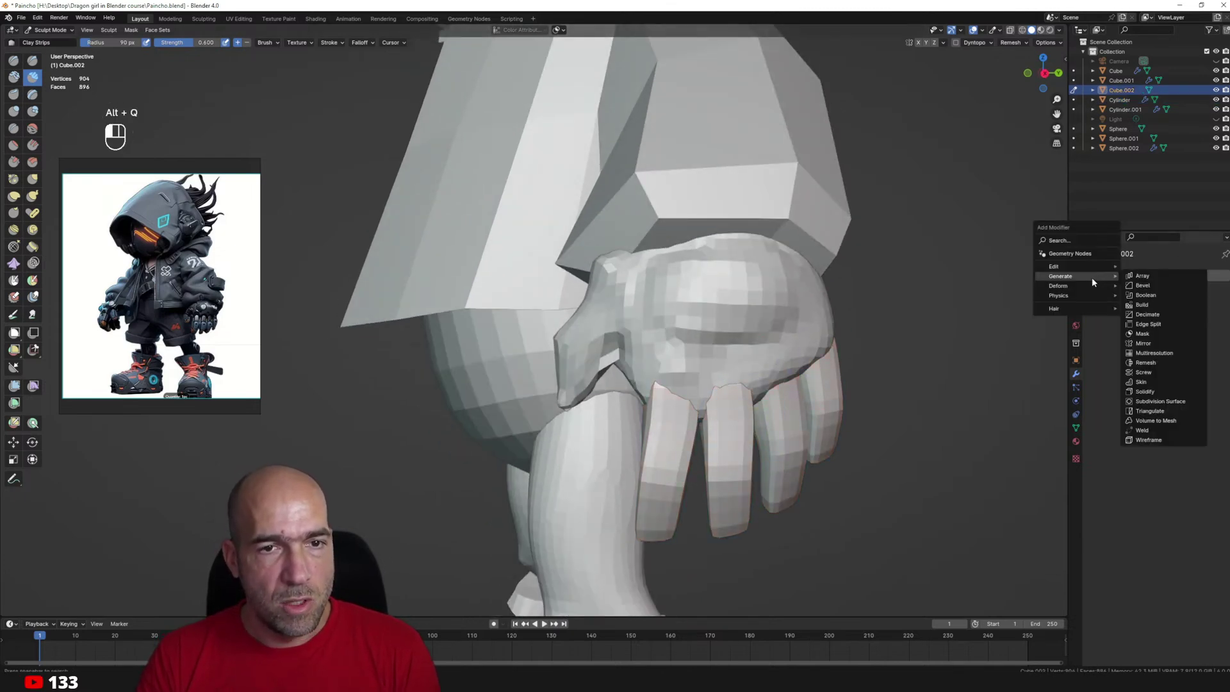
{"action": "left_click", "coordinate": [1152, 344]}
{"action": "left_click_drag", "start_coordinate": [896, 282], "coordinate": [894, 384], "text": "ctrl+alt"}
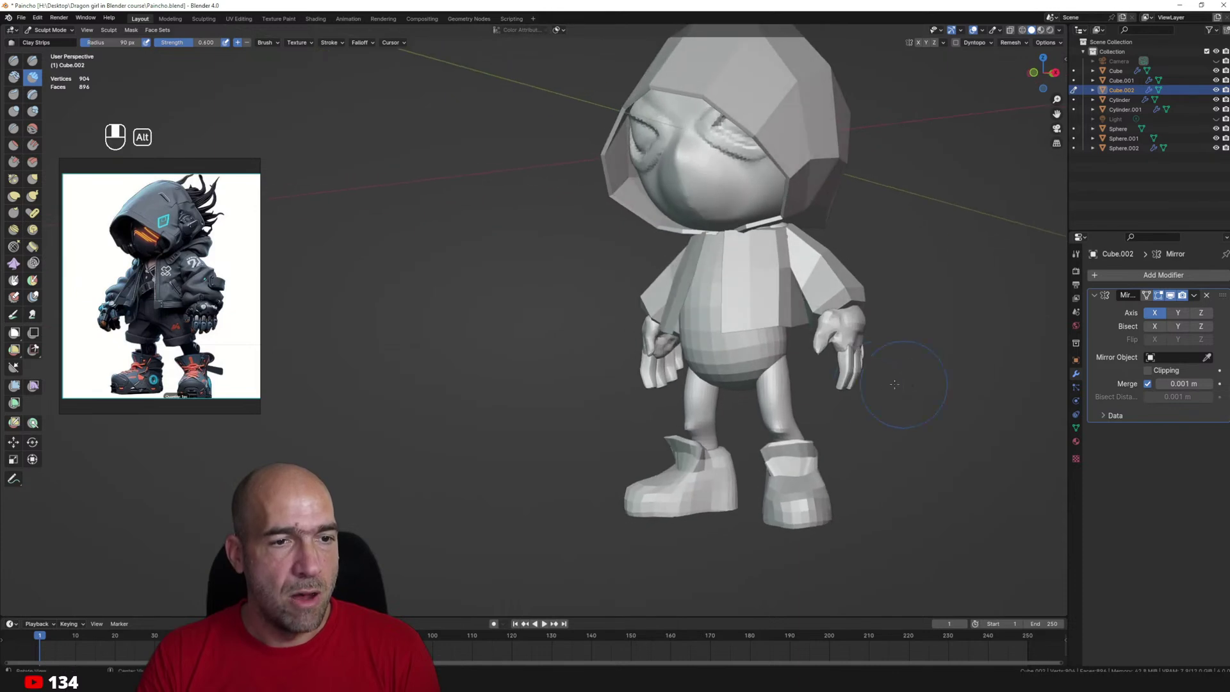
Examine the hands and fingers against the whole figure from several angles.
{"action": "mouse_move", "coordinate": [894, 383]}
{"action": "middle_mouse_down"}
{"action": "mouse_move", "coordinate": [793, 356]}
{"action": "mouse_move", "coordinate": [821, 368]}
{"action": "middle_mouse_up"}
{"action": "key", "text": "g"}
{"action": "mouse_move", "coordinate": [814, 368]}
{"action": "left_mouse_down", "text": "ctrl+alt"}
{"action": "mouse_move", "coordinate": [812, 390]}
{"action": "mouse_move", "coordinate": [810, 365]}
{"action": "left_mouse_up", "text": "ctrl+alt"}
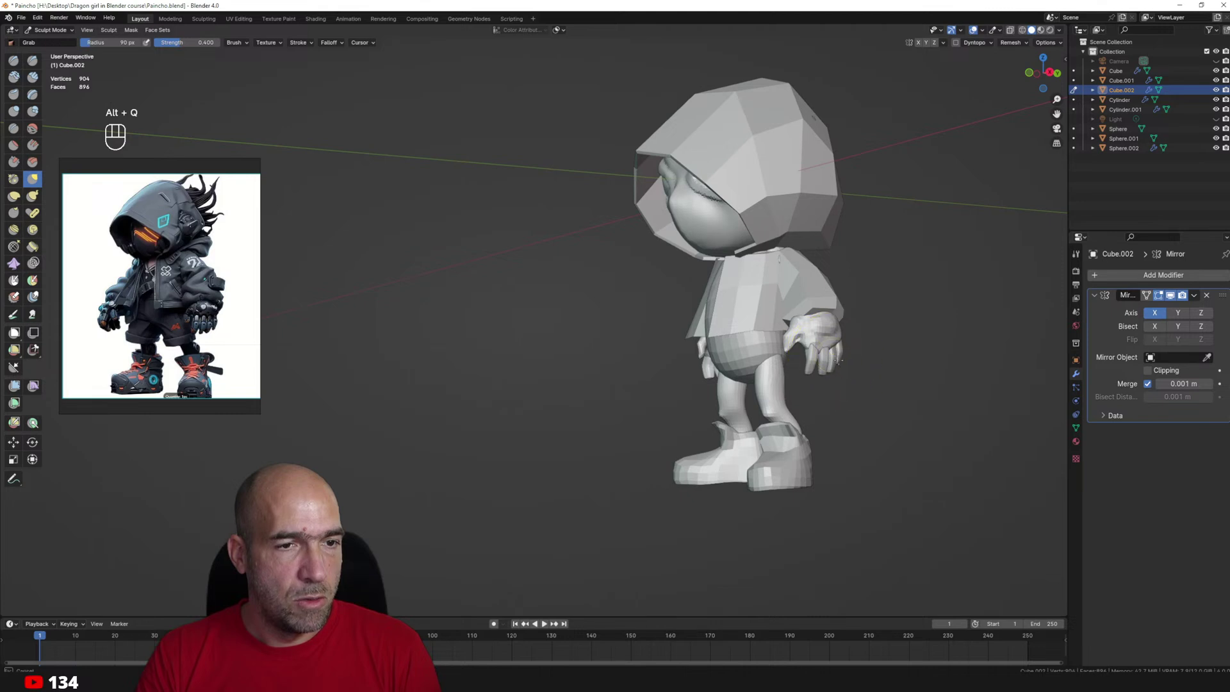
{"action": "middle_click_drag", "start_coordinate": [837, 361], "coordinate": [826, 333]}
{"action": "key", "text": "alt+q"}
{"action": "mouse_move", "coordinate": [769, 333]}
{"action": "middle_mouse_down", "text": "alt"}
{"action": "mouse_move", "coordinate": [788, 334]}
{"action": "mouse_move", "coordinate": [800, 365]}
{"action": "middle_mouse_up", "text": "alt"}
{"action": "mouse_move", "coordinate": [800, 365]}
{"action": "middle_mouse_down", "text": "alt+shift"}
{"action": "mouse_move", "coordinate": [821, 356]}
{"action": "mouse_move", "coordinate": [849, 400]}
{"action": "mouse_move", "coordinate": [818, 384]}
{"action": "mouse_move", "coordinate": [890, 365]}
{"action": "middle_mouse_up", "text": "alt+shift"}
{"action": "middle_click_drag", "start_coordinate": [890, 365], "coordinate": [896, 386], "text": "ctrl+alt"}
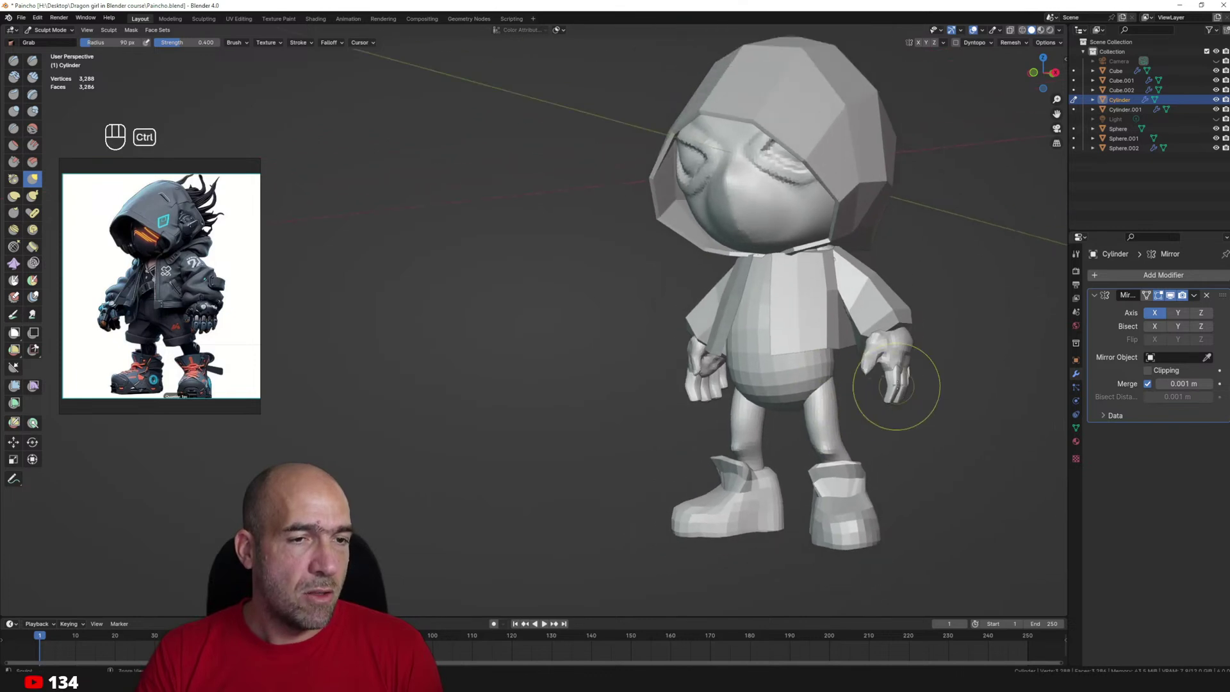
Add a mesh cylinder with 16 vertices for the shorts in Object Mode.
{"action": "key", "text": "ctrl+Tab"}
{"action": "key", "text": "shift+a"}
{"action": "mouse_move", "coordinate": [714, 376]}
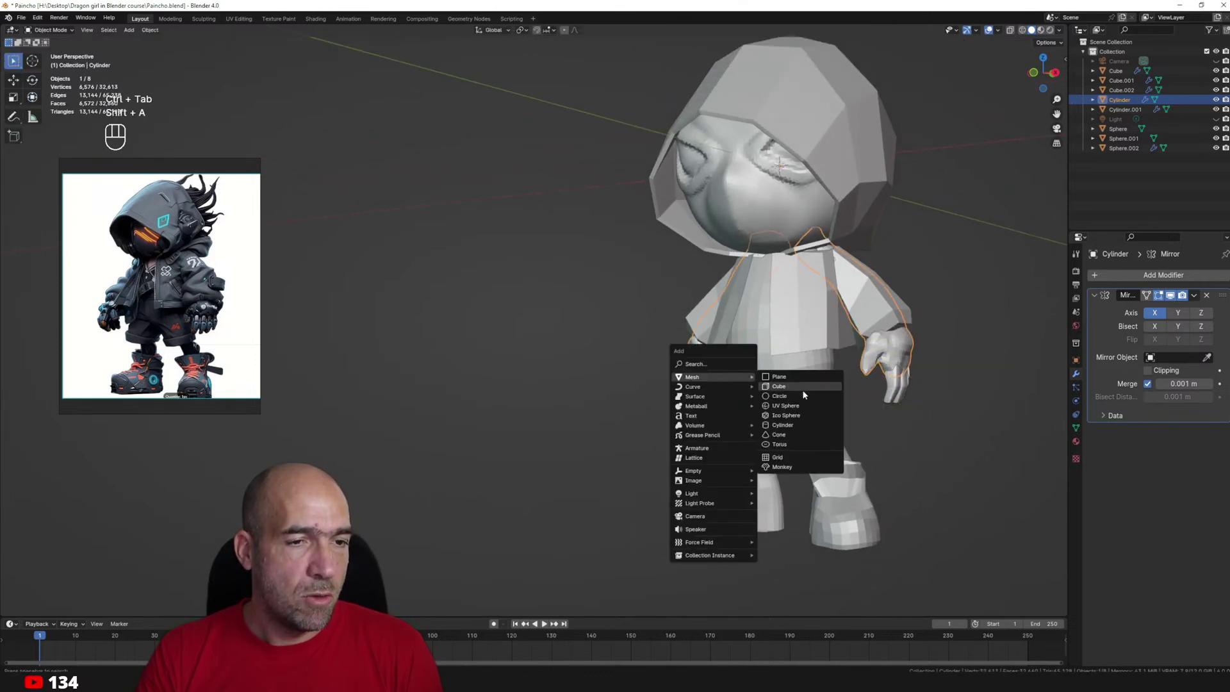
{"action": "left_click", "coordinate": [796, 425]}
{"action": "left_click", "coordinate": [91, 608]}
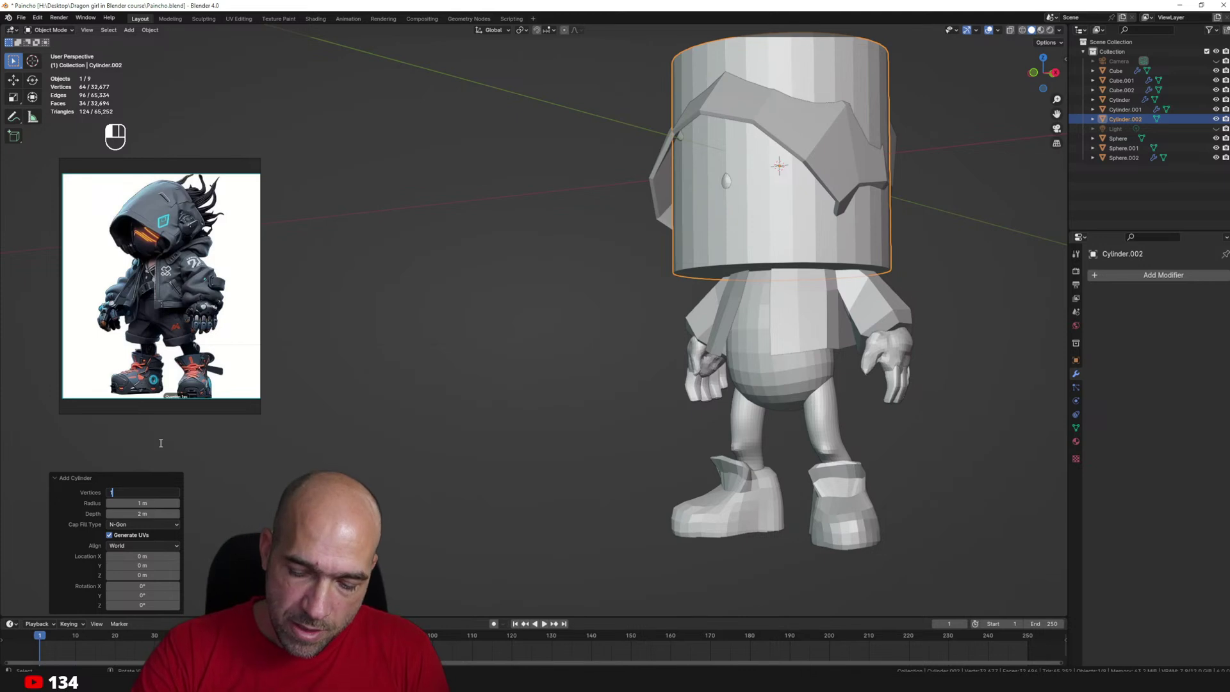
{"action": "key", "text": "Return"}
Move the new cylinder's geometry down over the character's legs in Edit Mode.
{"action": "left_click", "coordinate": [782, 368]}
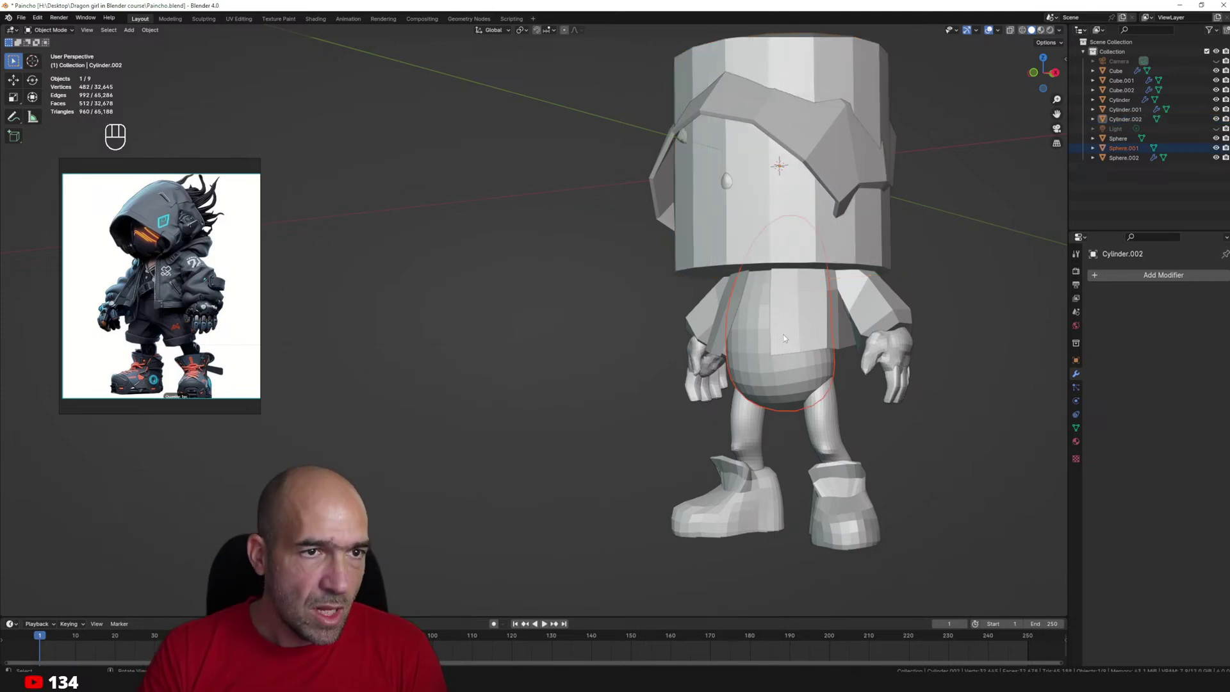
{"action": "left_click", "coordinate": [834, 241]}
{"action": "key", "text": "Tab"}
{"action": "left_click_drag", "start_coordinate": [853, 219], "coordinate": [829, 274], "text": "ctrl+alt"}
{"action": "key", "text": "g"}
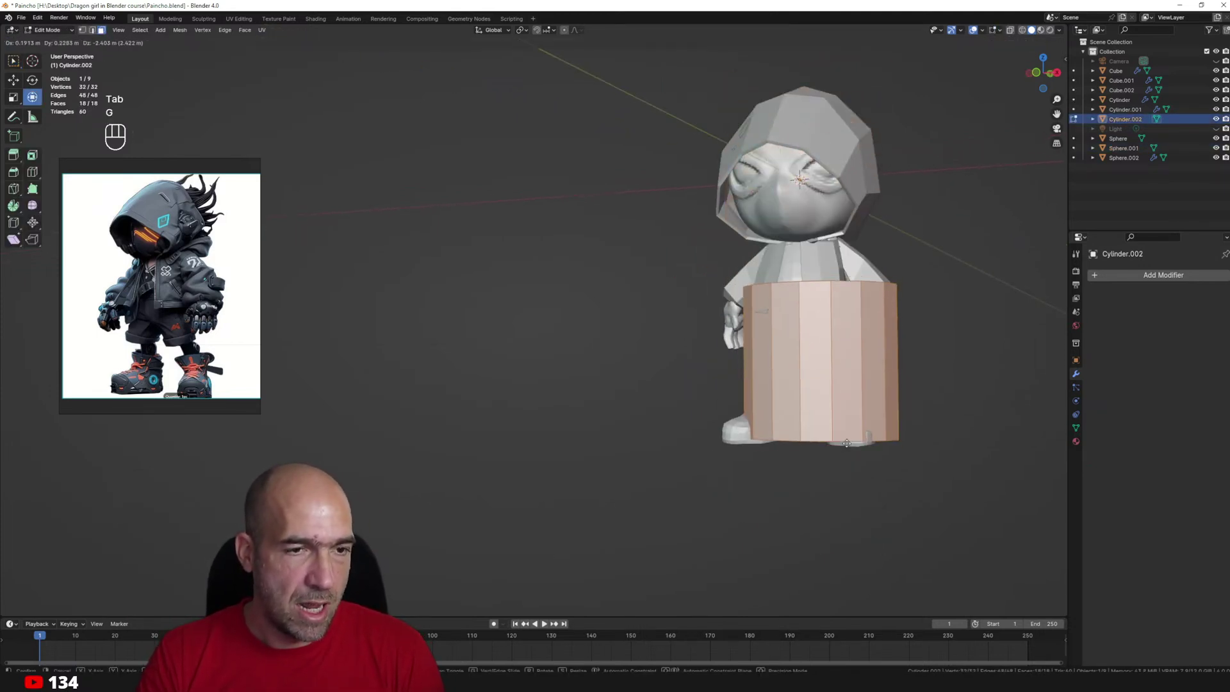
{"action": "left_click", "coordinate": [855, 464]}
Scale the cylinder down and move it up beneath the torso, between the hands.
{"action": "left_click_drag", "start_coordinate": [856, 463], "coordinate": [821, 396], "text": "ctrl+alt"}
{"action": "key", "text": "s"}
{"action": "left_click", "coordinate": [836, 386]}
{"action": "left_click_drag", "start_coordinate": [821, 396], "coordinate": [819, 320], "text": "alt"}
{"action": "key", "text": "g"}
{"action": "left_click", "coordinate": [801, 342]}
{"action": "left_click_drag", "start_coordinate": [819, 320], "coordinate": [799, 358], "text": "alt"}
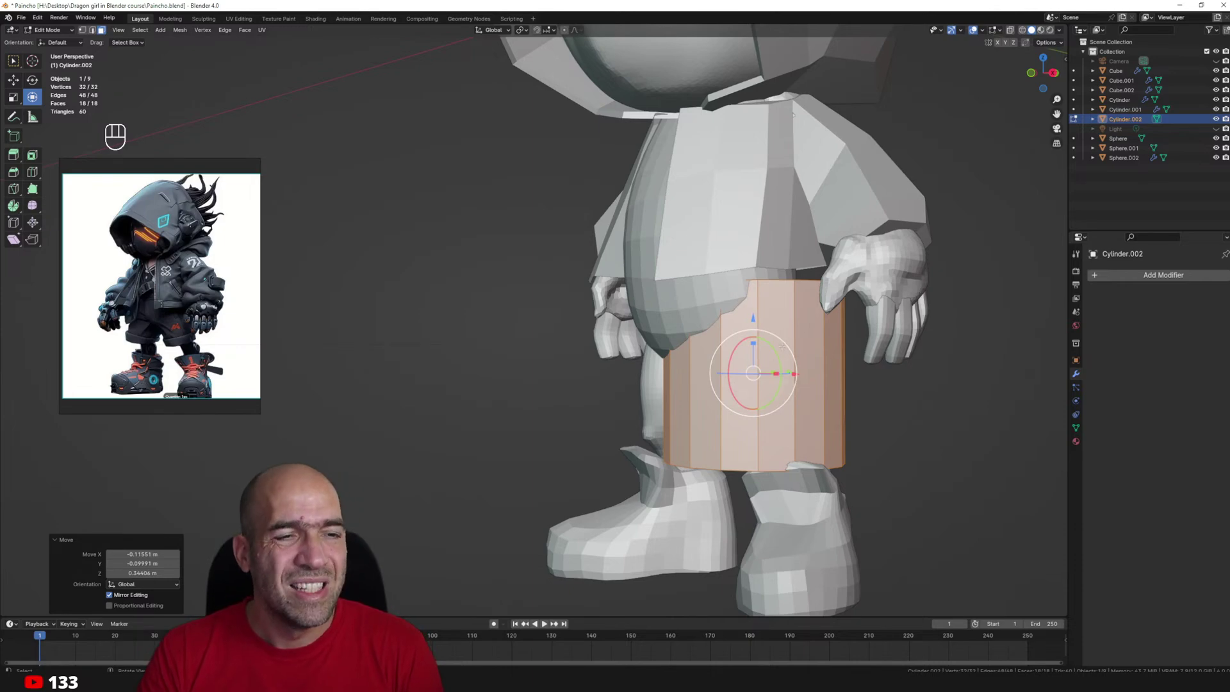
Flatten the cylinder along the Z axis to shorts-leg height.
{"action": "middle_click_drag", "start_coordinate": [782, 347], "coordinate": [750, 358]}
{"action": "key", "text": "s"}
{"action": "key", "text": "z"}
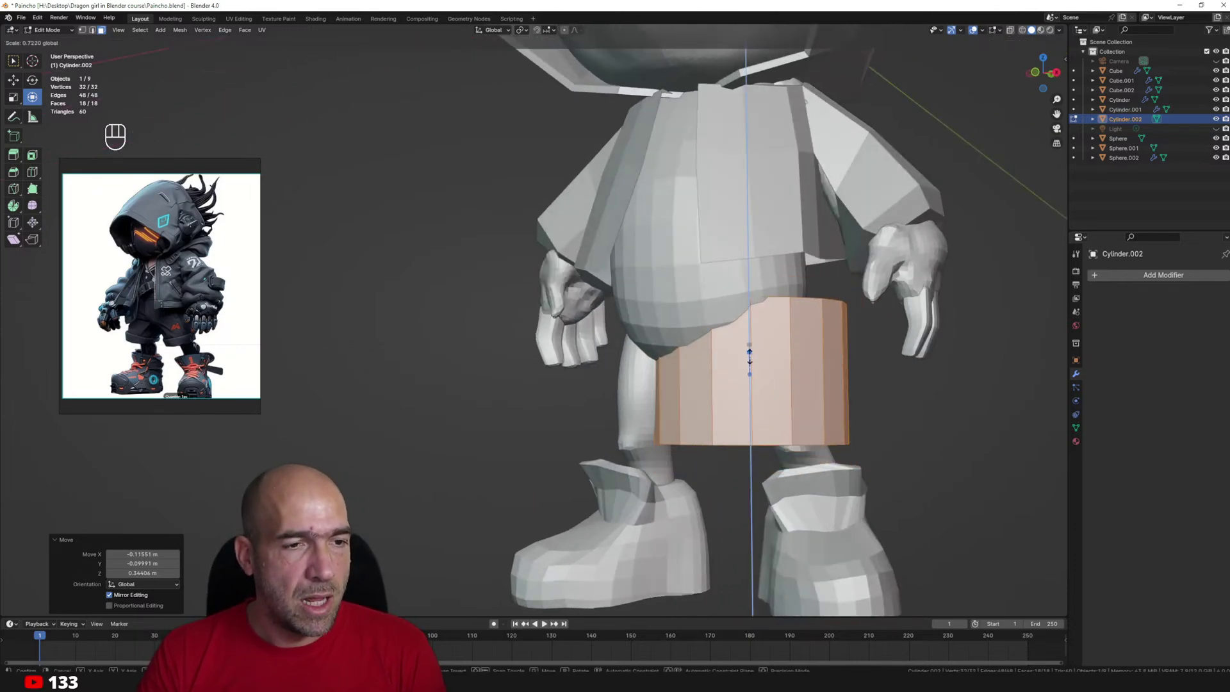
{"action": "left_click_drag", "start_coordinate": [749, 356], "coordinate": [750, 364]}
Scale the cylinder uniformly by about 0.745 and move it around the character's left thigh.
{"action": "key", "text": "s"}
{"action": "left_click", "coordinate": [816, 386]}
{"action": "left_click_drag", "start_coordinate": [816, 386], "coordinate": [846, 387], "text": "alt"}
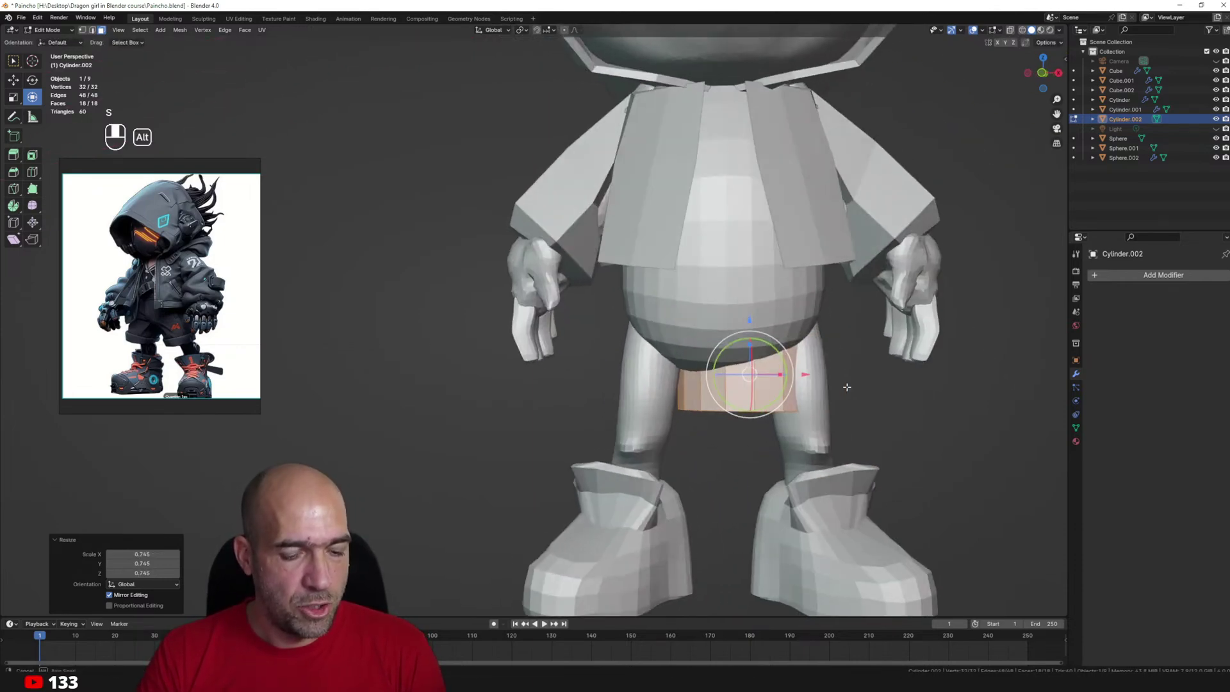
{"action": "key", "text": "g"}
{"action": "left_click", "coordinate": [930, 419]}
{"action": "middle_click_drag", "start_coordinate": [930, 420], "coordinate": [889, 417]}
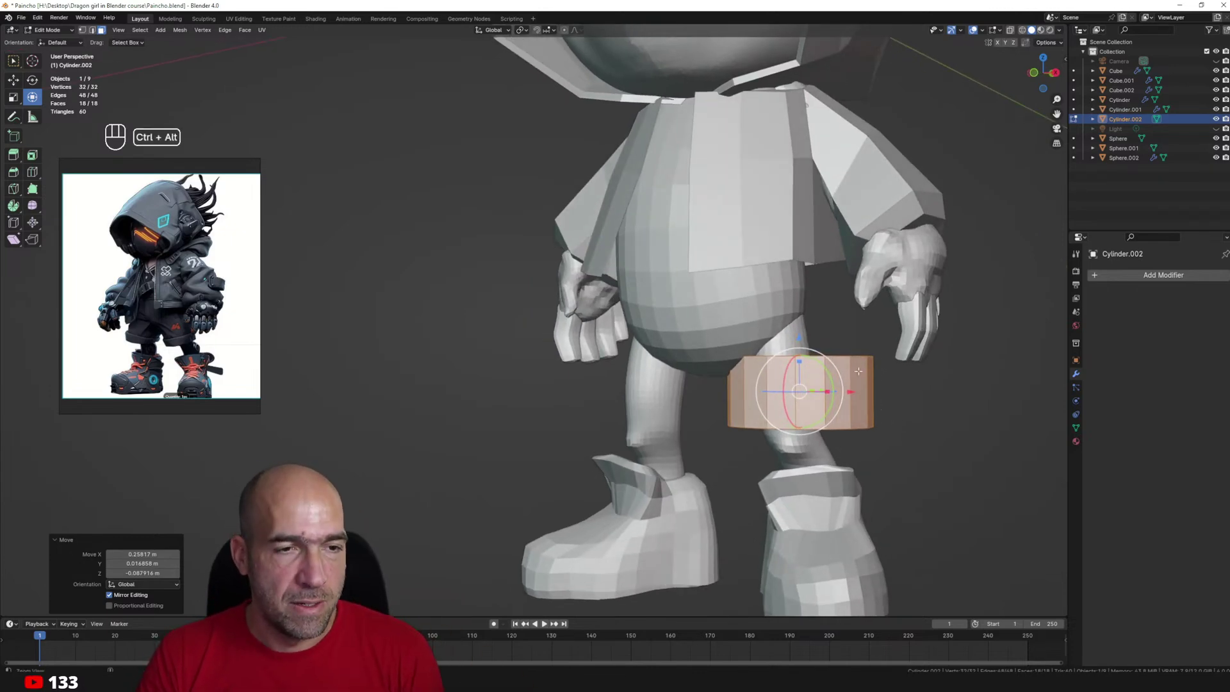
Delete the cylinder's top and bottom cap faces to leave an open tube around the thigh.
{"action": "middle_click_drag", "start_coordinate": [858, 370], "coordinate": [822, 373]}
{"action": "key", "text": "3"}
{"action": "left_click", "coordinate": [836, 320], "text": "alt"}
{"action": "key", "text": "x"}
{"action": "left_click", "coordinate": [809, 417]}
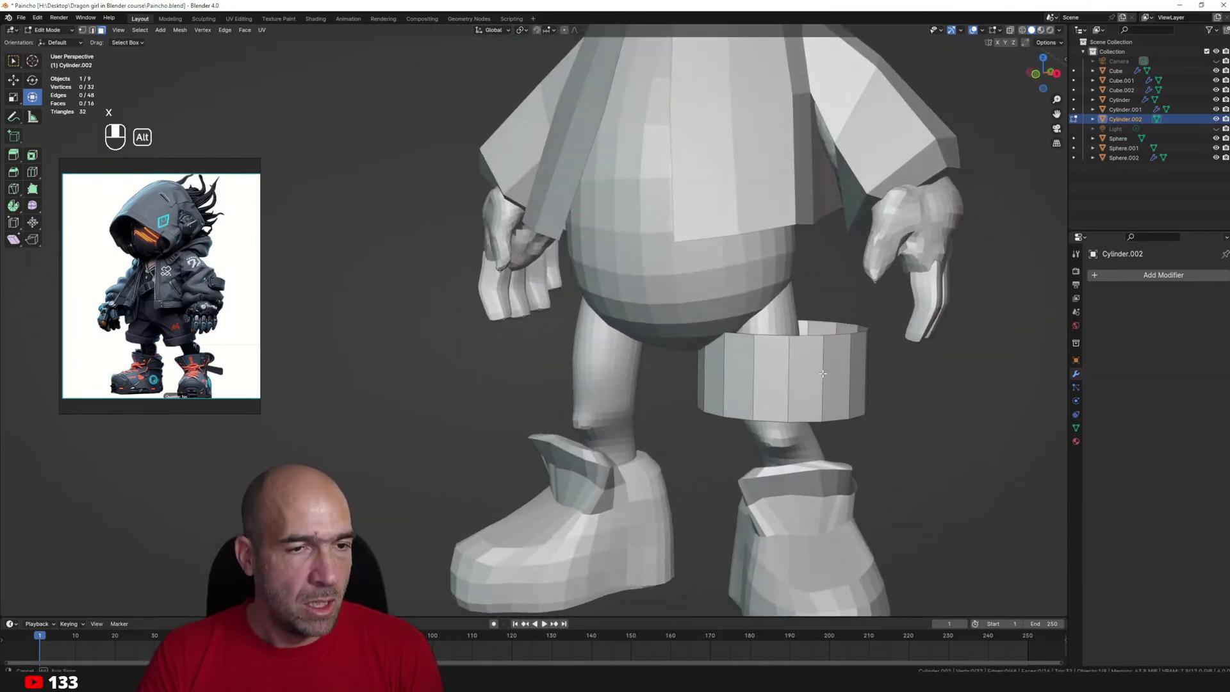
Raise the tube's top edge loop and tilt it to follow the slope between hip and crotch.
{"action": "key", "text": "g"}
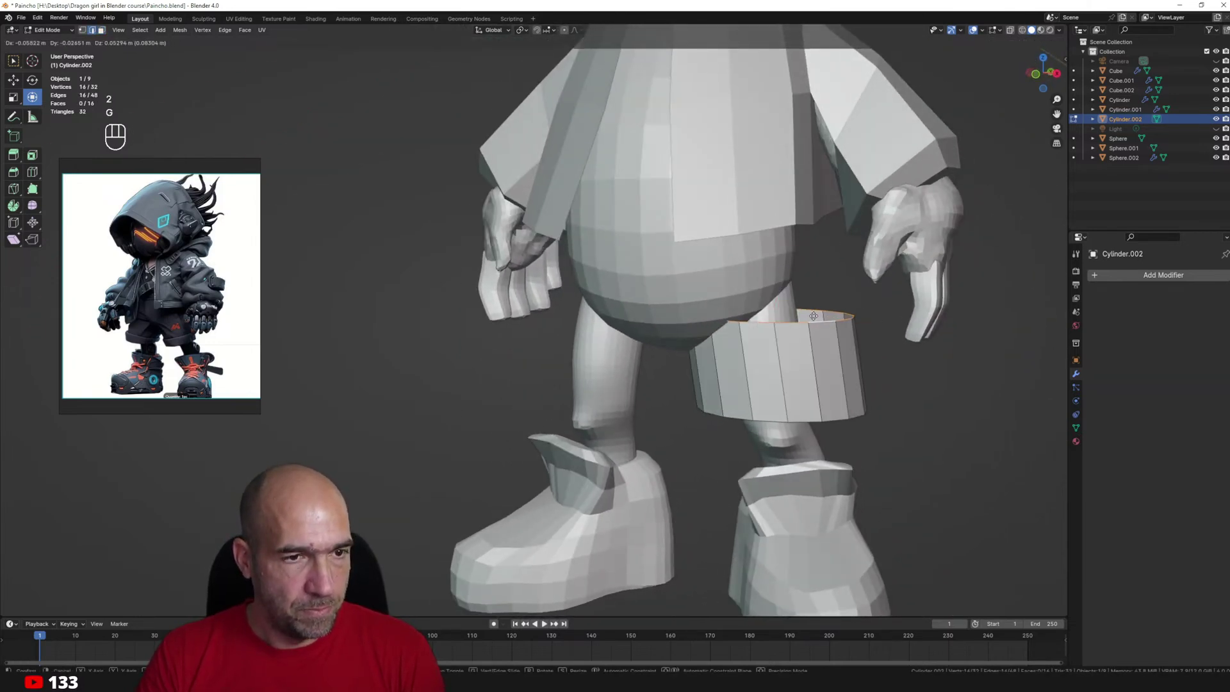
{"action": "left_click", "coordinate": [809, 308]}
{"action": "middle_click_drag", "start_coordinate": [808, 308], "coordinate": [815, 282]}
{"action": "left_click_drag", "start_coordinate": [799, 282], "coordinate": [792, 255]}
{"action": "middle_click_drag", "start_coordinate": [791, 255], "coordinate": [795, 304], "text": "shift"}
{"action": "scroll", "coordinate": [826, 294], "scroll_direction": "up", "scroll_amount": 1}
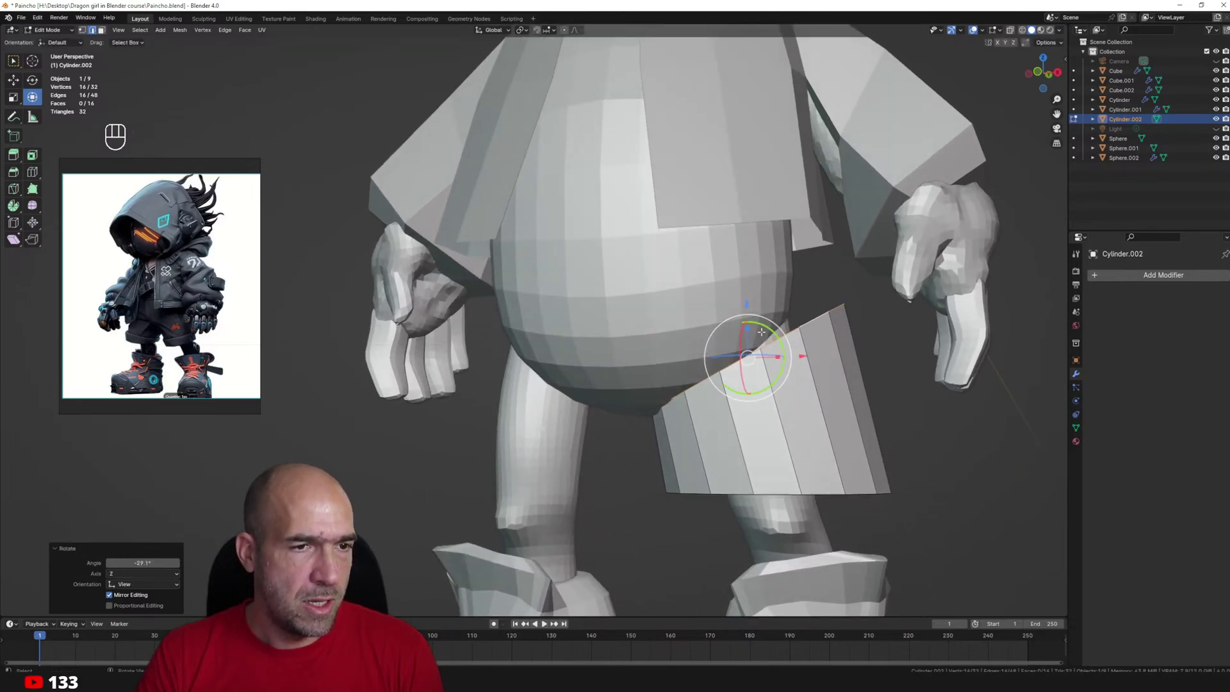
Extrude the run of top rim edges from the front around the outer hip to the back upwards about 0.23 m.
{"action": "key", "text": "2"}
{"action": "left_click", "coordinate": [700, 379]}
{"action": "middle_click_drag", "start_coordinate": [845, 371], "coordinate": [591, 372], "text": "alt"}
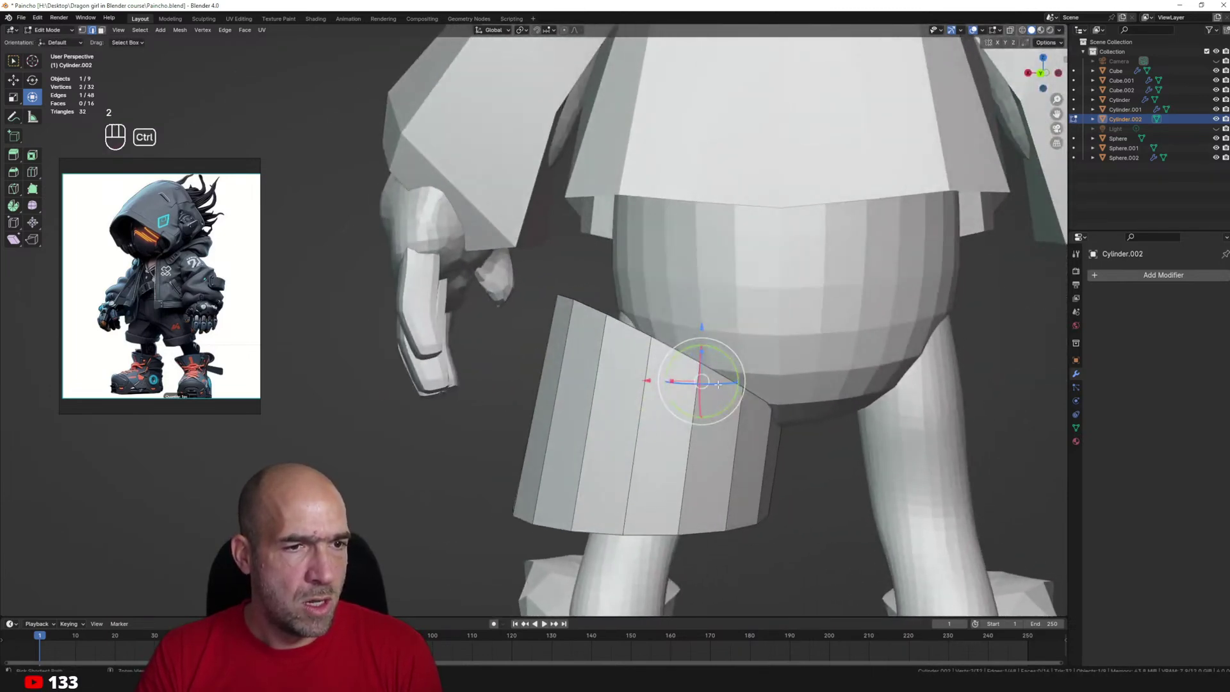
{"action": "left_click", "coordinate": [725, 372], "text": "ctrl"}
{"action": "left_click", "coordinate": [726, 370]}
{"action": "middle_click_drag", "start_coordinate": [727, 370], "coordinate": [864, 368], "text": "alt"}
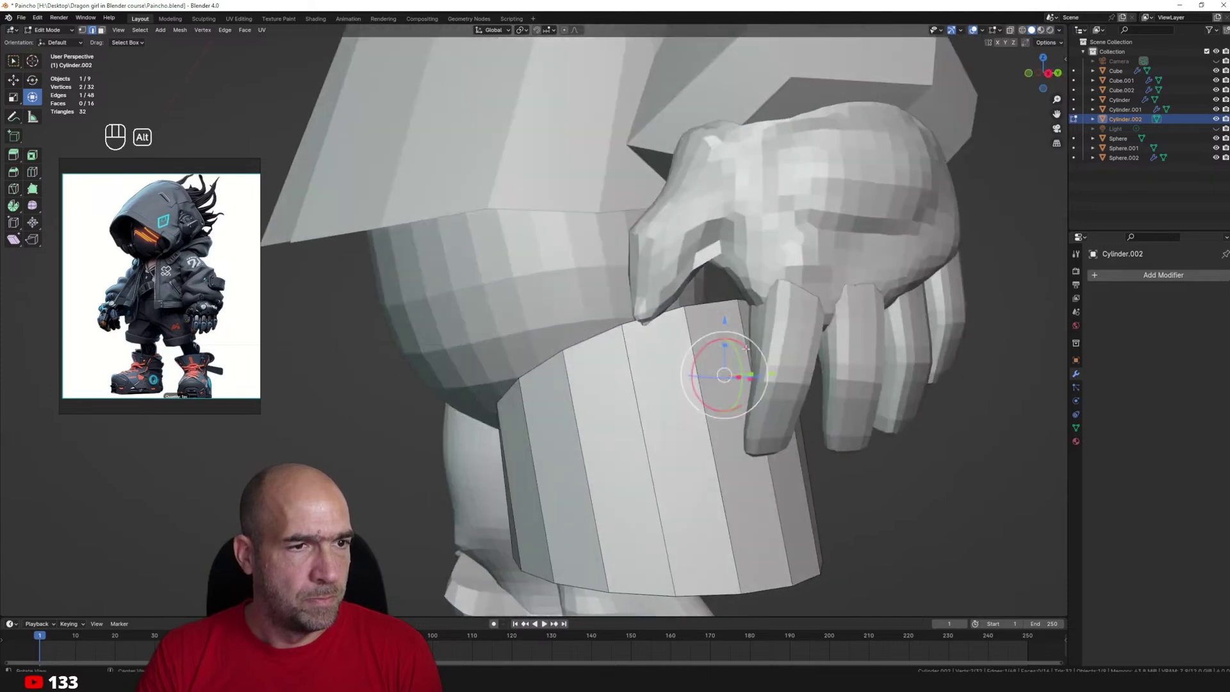
{"action": "left_click", "coordinate": [717, 306], "text": "ctrl"}
{"action": "middle_click_drag", "start_coordinate": [577, 343], "coordinate": [708, 344], "text": "alt"}
{"action": "scroll", "coordinate": [677, 389], "scroll_direction": "down", "scroll_amount": 3}
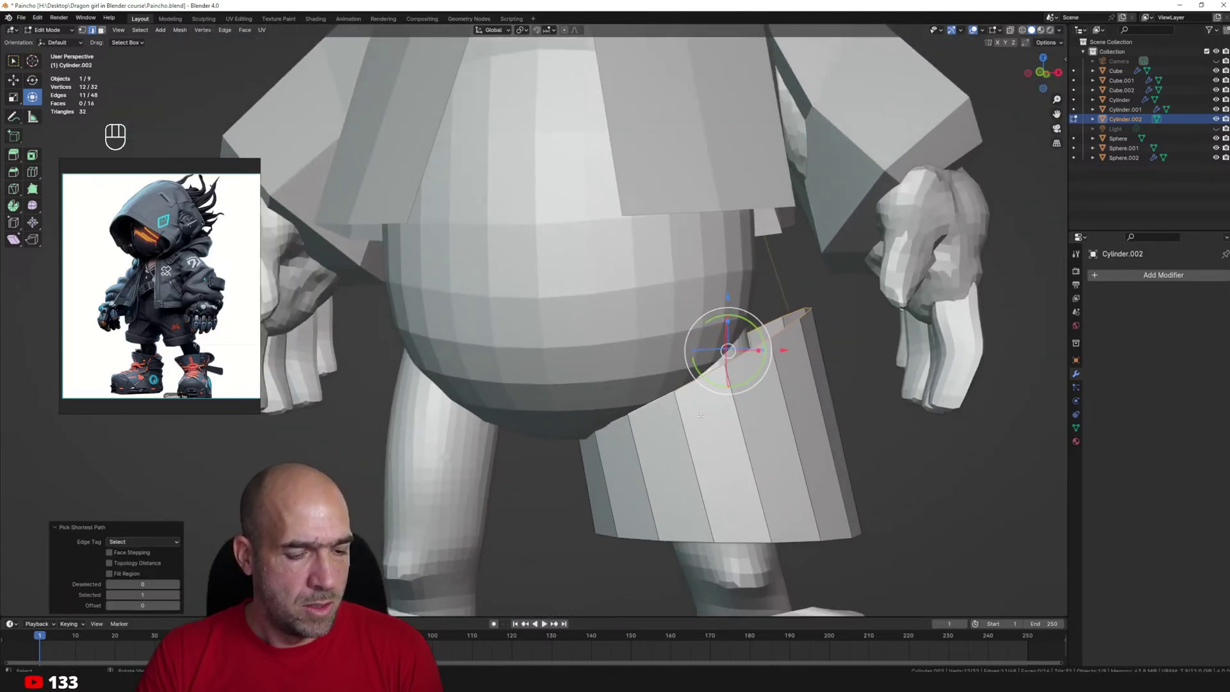
{"action": "key", "text": "e"}
{"action": "left_click", "coordinate": [669, 333]}
{"action": "scroll", "coordinate": [669, 333], "scroll_direction": "up", "scroll_amount": 2}
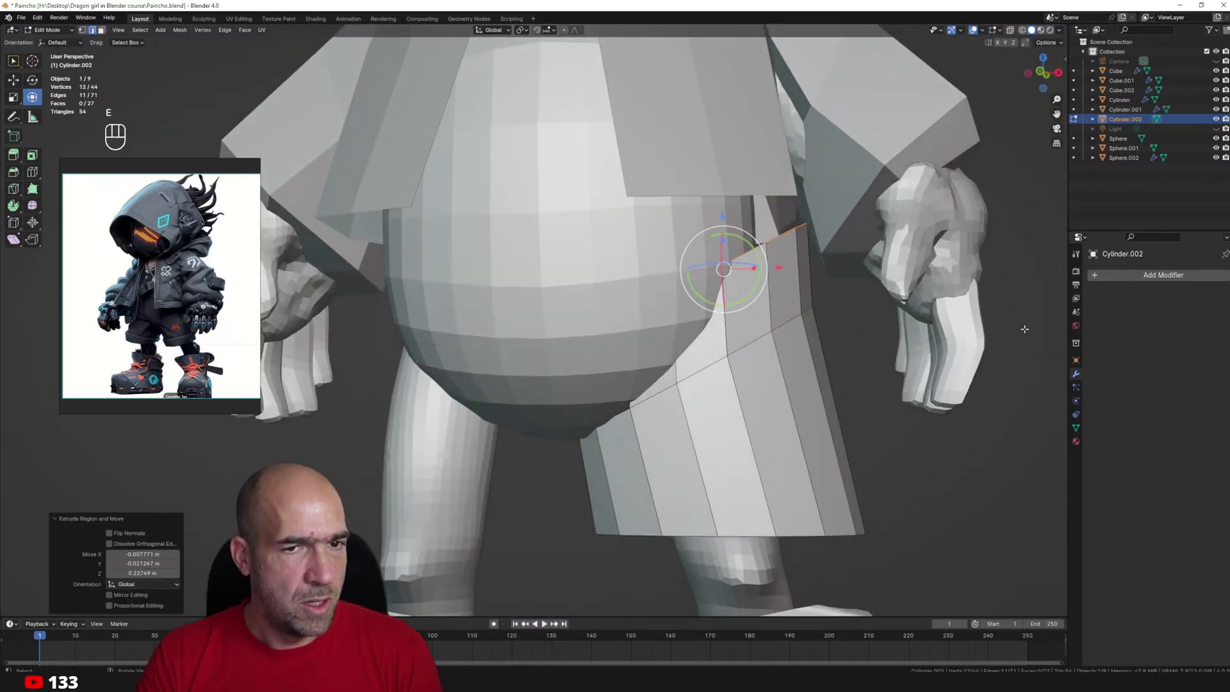
Add a Mirror modifier on the X axis to the shorts.
{"action": "left_click", "coordinate": [1102, 275]}
{"action": "mouse_move", "coordinate": [1106, 280]}
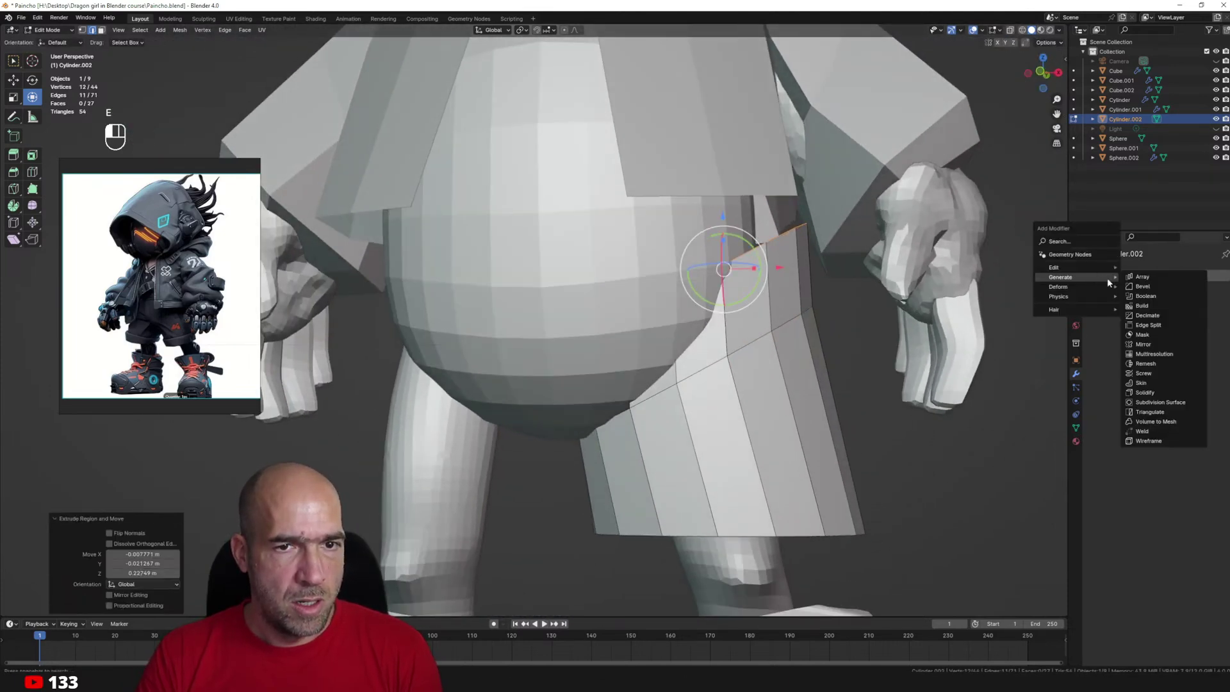
{"action": "left_click", "coordinate": [1144, 347]}
{"action": "left_click_drag", "start_coordinate": [730, 359], "coordinate": [769, 351], "text": "alt+shift"}
Turn on X-ray and adjust the shorts around the inner thigh with a 205 px Grab brush in Sculpt Mode.
{"action": "key", "text": "alt+z"}
{"action": "left_click_drag", "start_coordinate": [679, 333], "coordinate": [654, 391], "text": "alt"}
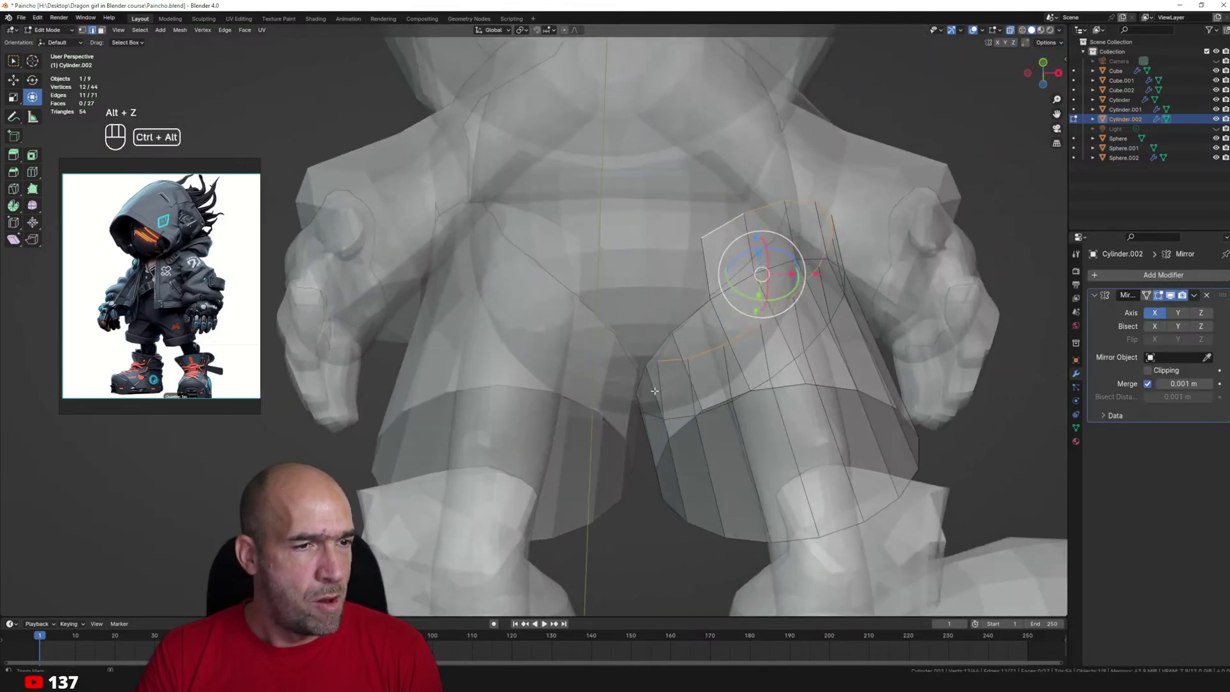
{"action": "mouse_move", "coordinate": [654, 390]}
{"action": "middle_mouse_down"}
{"action": "mouse_move", "coordinate": [637, 381]}
{"action": "mouse_move", "coordinate": [634, 402]}
{"action": "middle_mouse_up"}
{"action": "key", "text": "ctrl+Tab"}
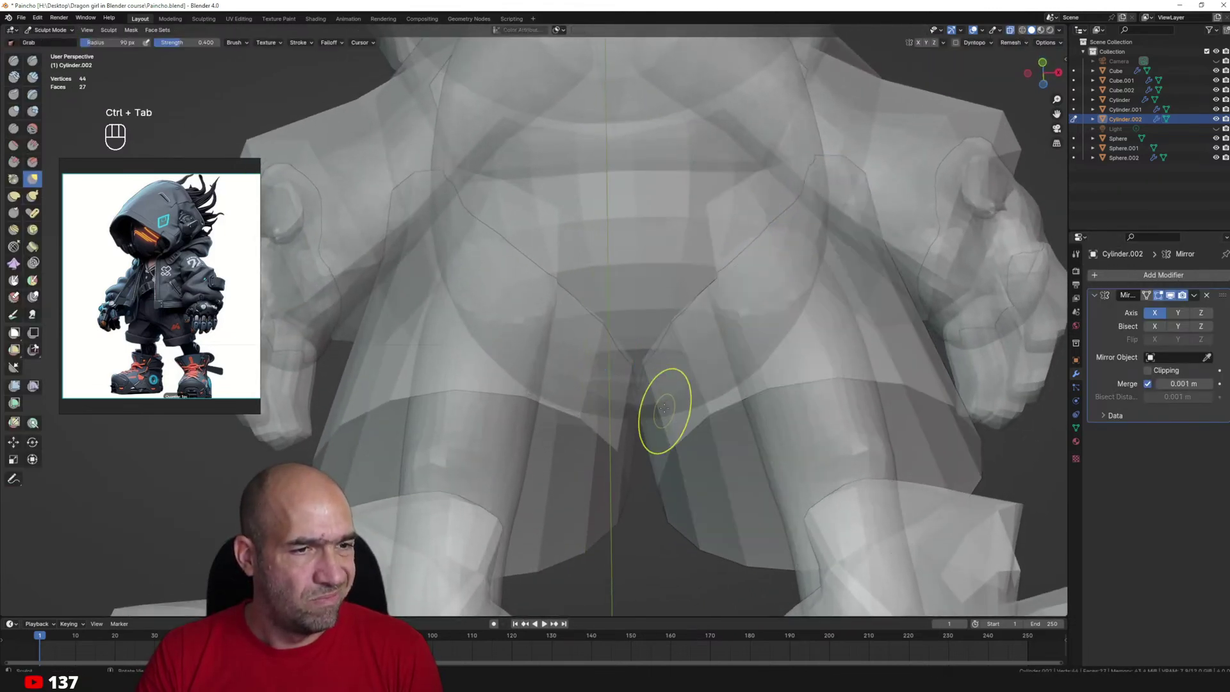
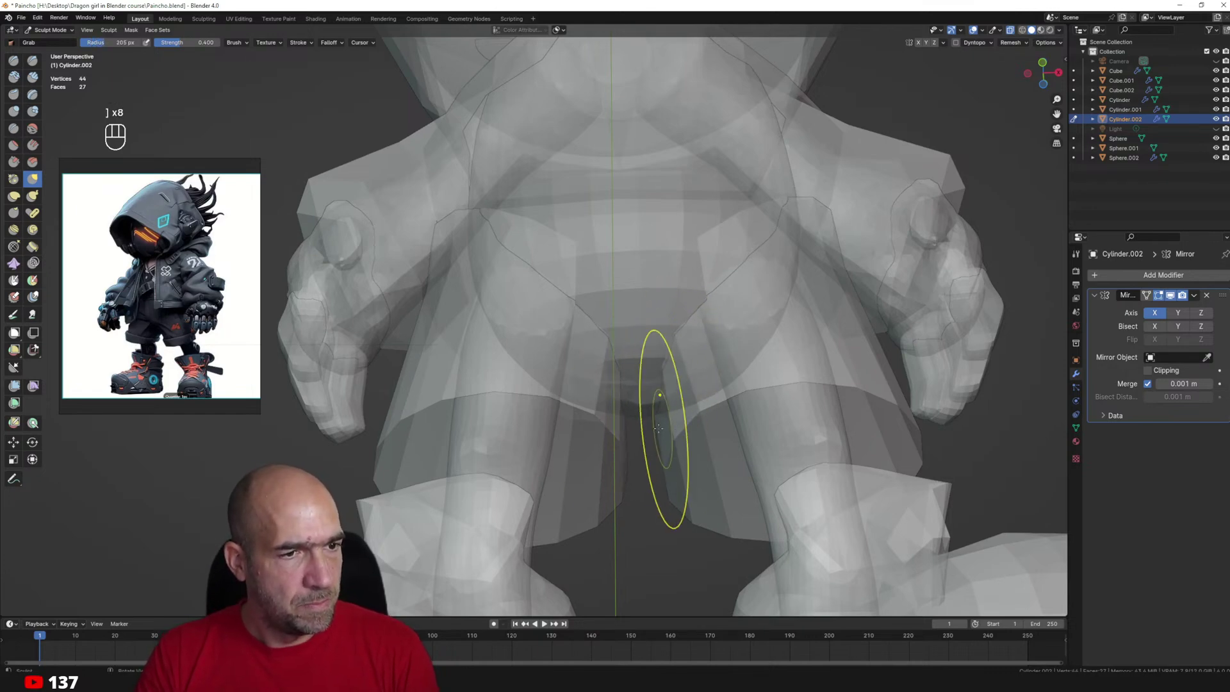
{"action": "middle_click_drag", "start_coordinate": [668, 357], "coordinate": [716, 292], "text": "alt"}
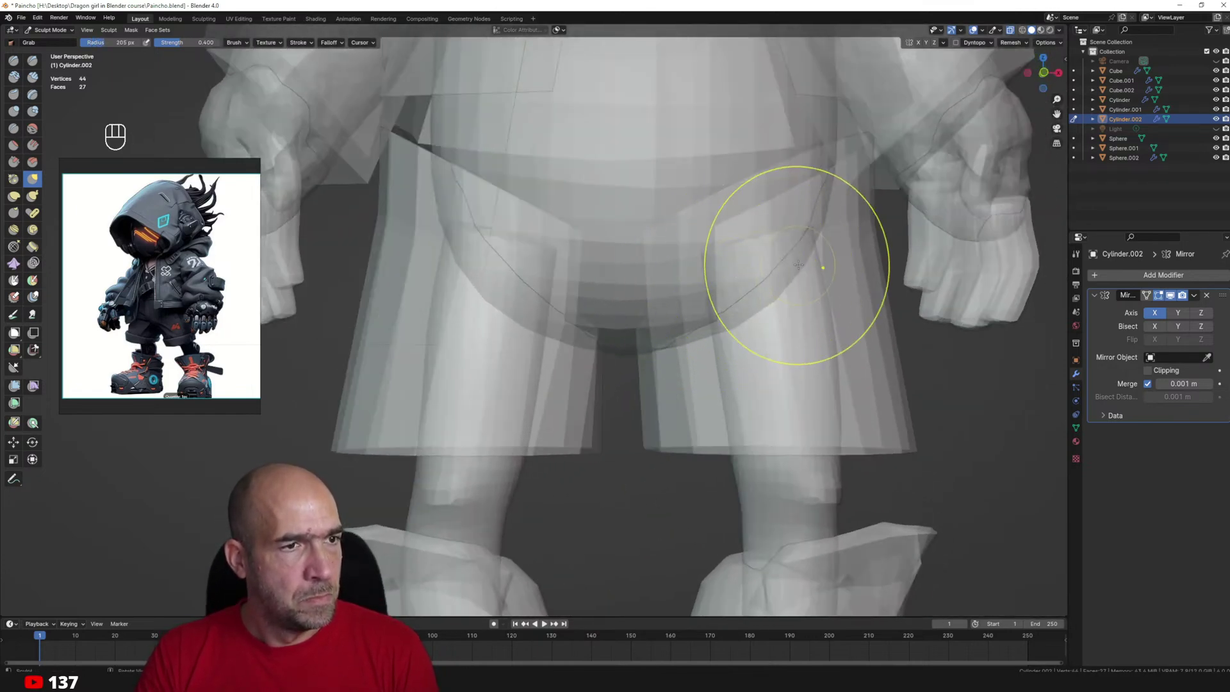
Enable Clipping on the shorts' mirror and extrude the run of inner crotch edges about 0.26 m along X to the centre line.
{"action": "key", "text": "ctrl+Tab"}
{"action": "key", "text": "Tab"}
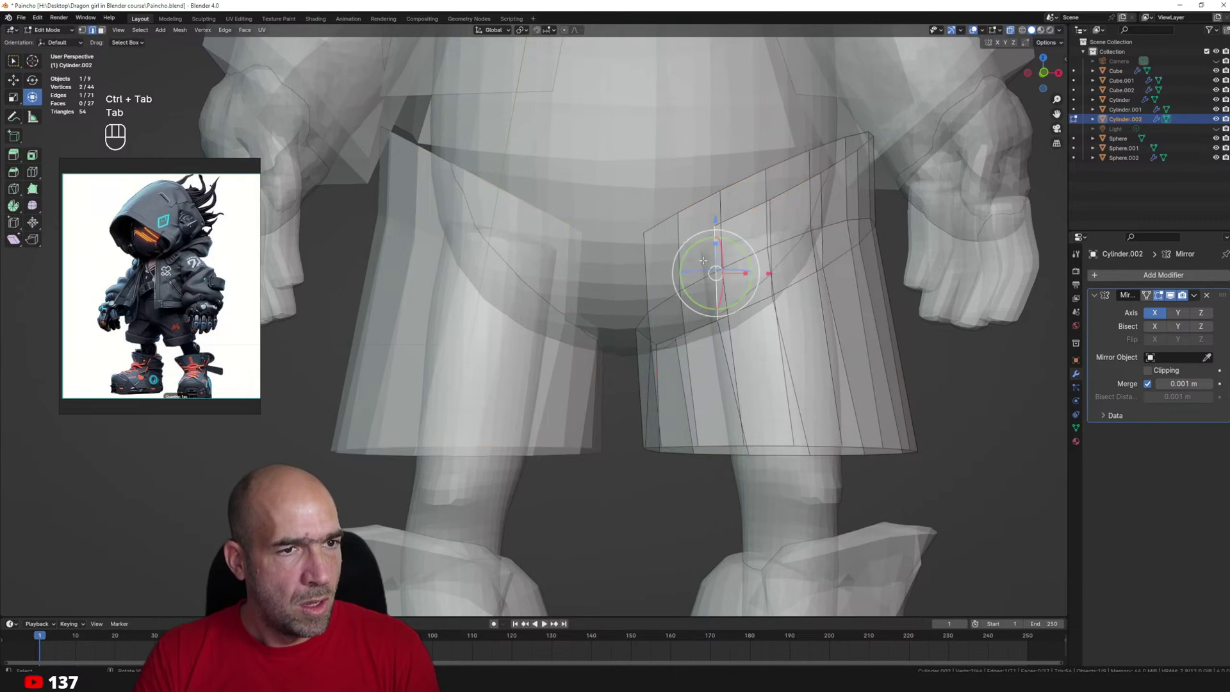
{"action": "left_click", "coordinate": [665, 260], "text": "ctrl"}
{"action": "middle_click_drag", "start_coordinate": [664, 260], "coordinate": [726, 317], "text": "alt"}
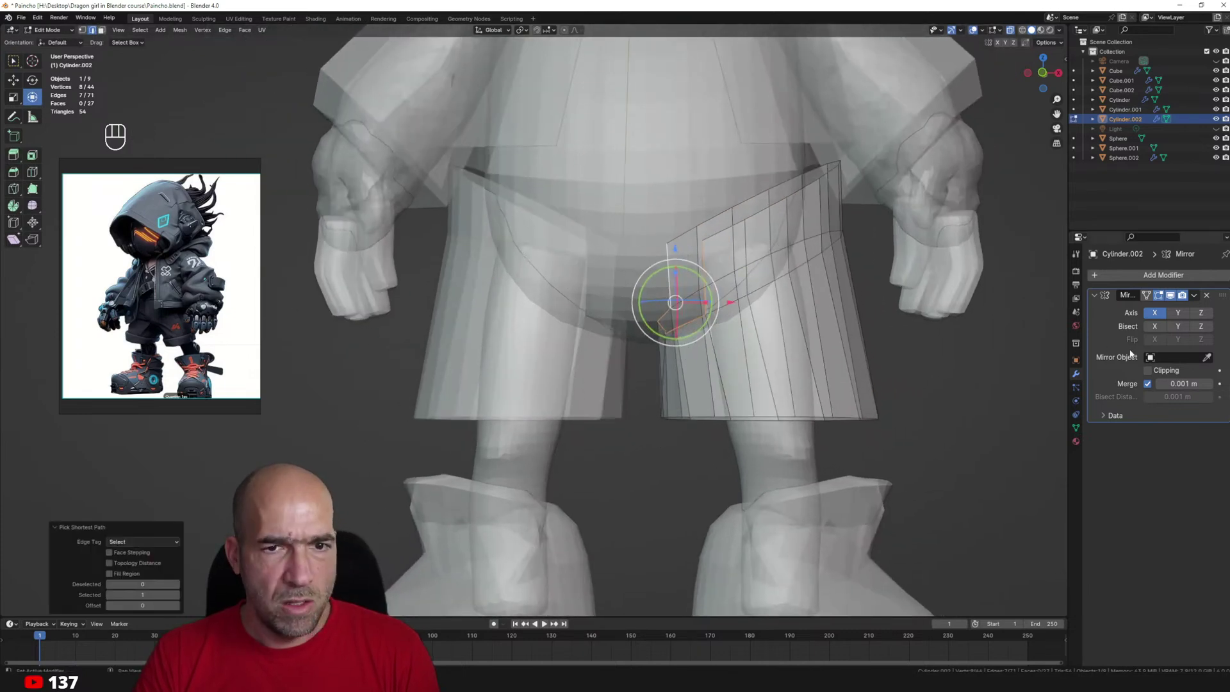
{"action": "left_click", "coordinate": [695, 310]}
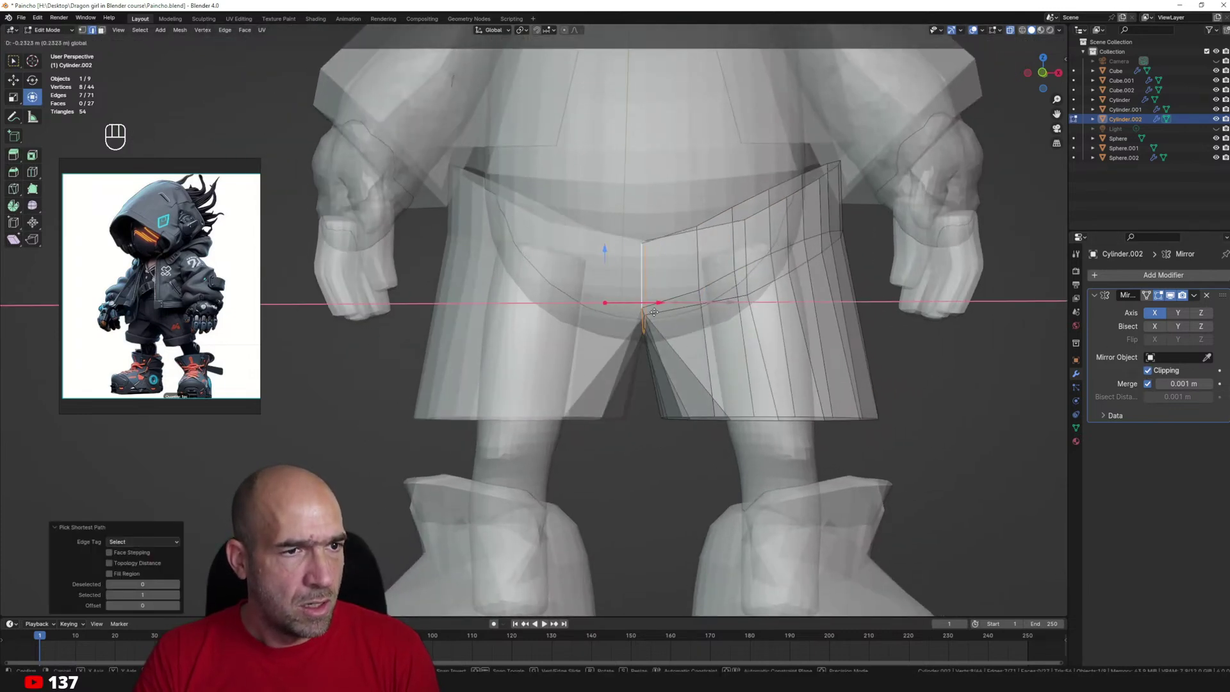
{"action": "key", "text": "ctrl+z"}
{"action": "key", "text": "e"}
{"action": "left_click", "coordinate": [740, 321]}
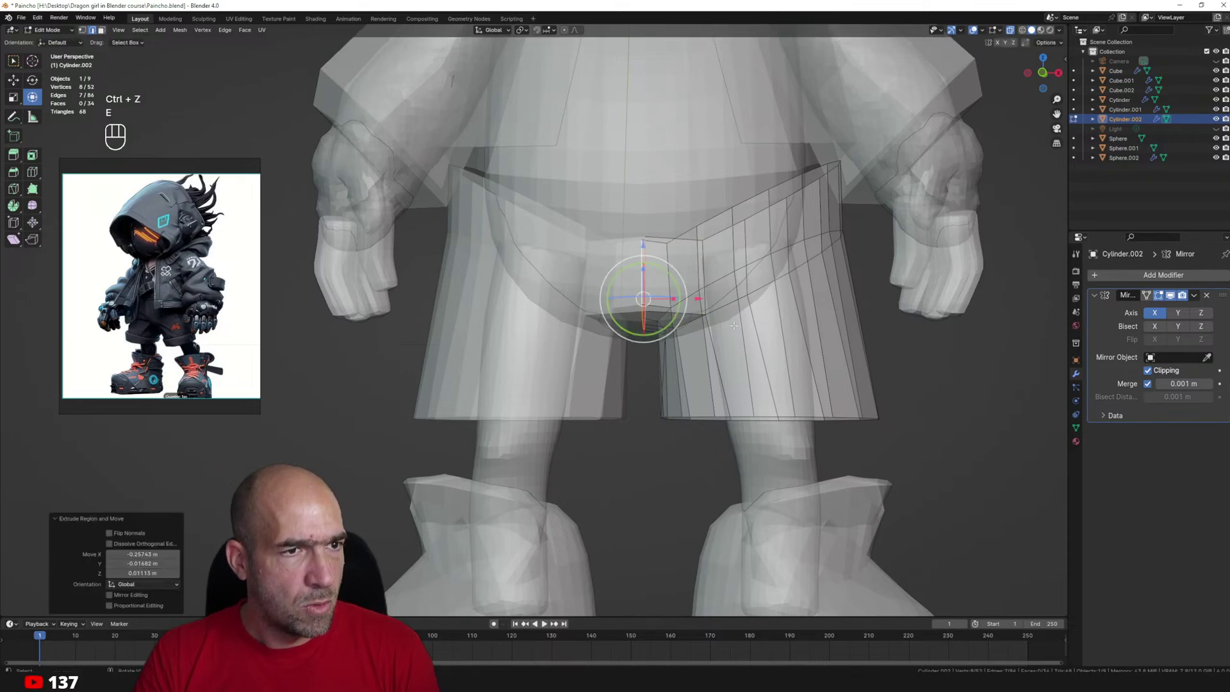
Raise the shorts' top rim loop about 0.07 m and flatten it along Z until it is almost level.
{"action": "mouse_move", "coordinate": [729, 279]}
{"action": "left_mouse_down", "text": "alt"}
{"action": "mouse_move", "coordinate": [695, 284]}
{"action": "mouse_move", "coordinate": [708, 283]}
{"action": "left_mouse_up", "text": "alt"}
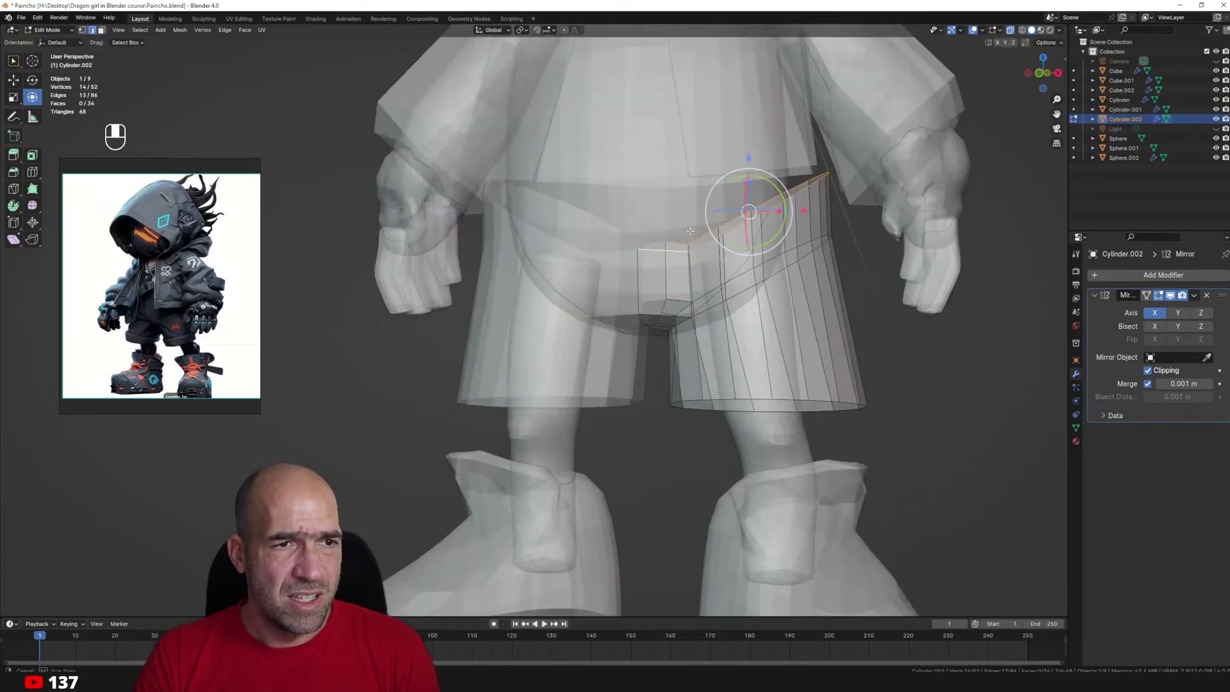
{"action": "middle_click_drag", "start_coordinate": [690, 230], "coordinate": [696, 231]}
{"action": "left_click_drag", "start_coordinate": [750, 158], "coordinate": [750, 139]}
{"action": "middle_click_drag", "start_coordinate": [750, 180], "coordinate": [750, 221], "text": "shift"}
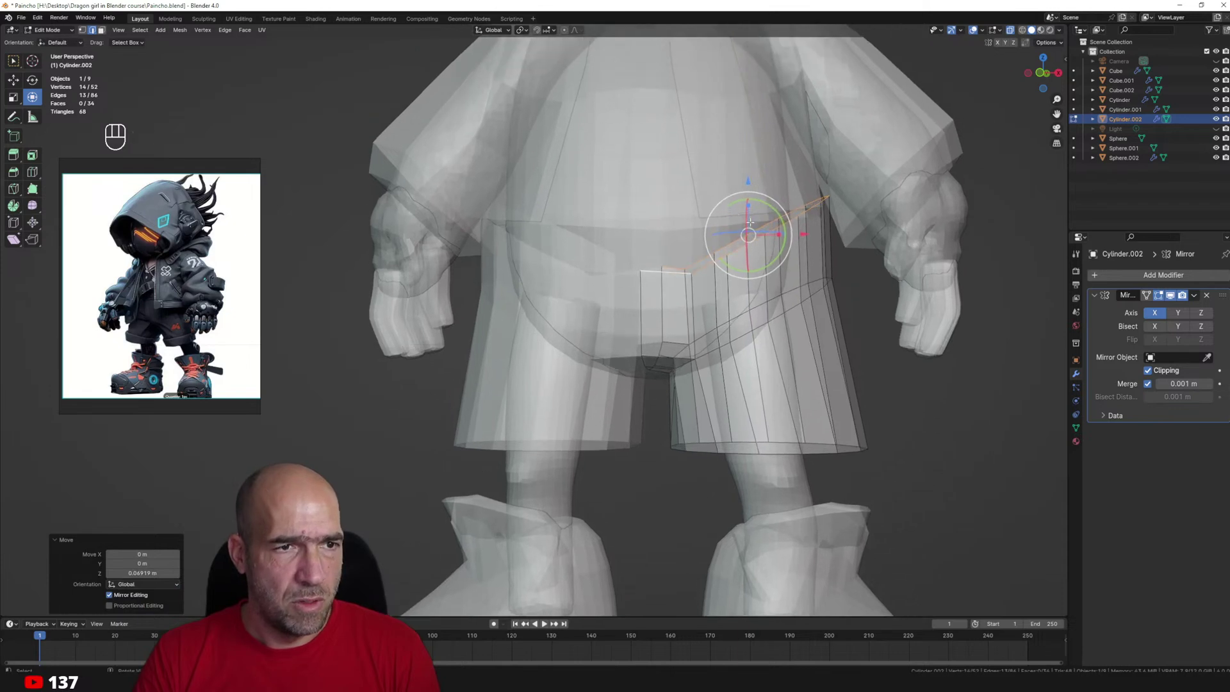
{"action": "key", "text": "s"}
{"action": "key", "text": "z"}
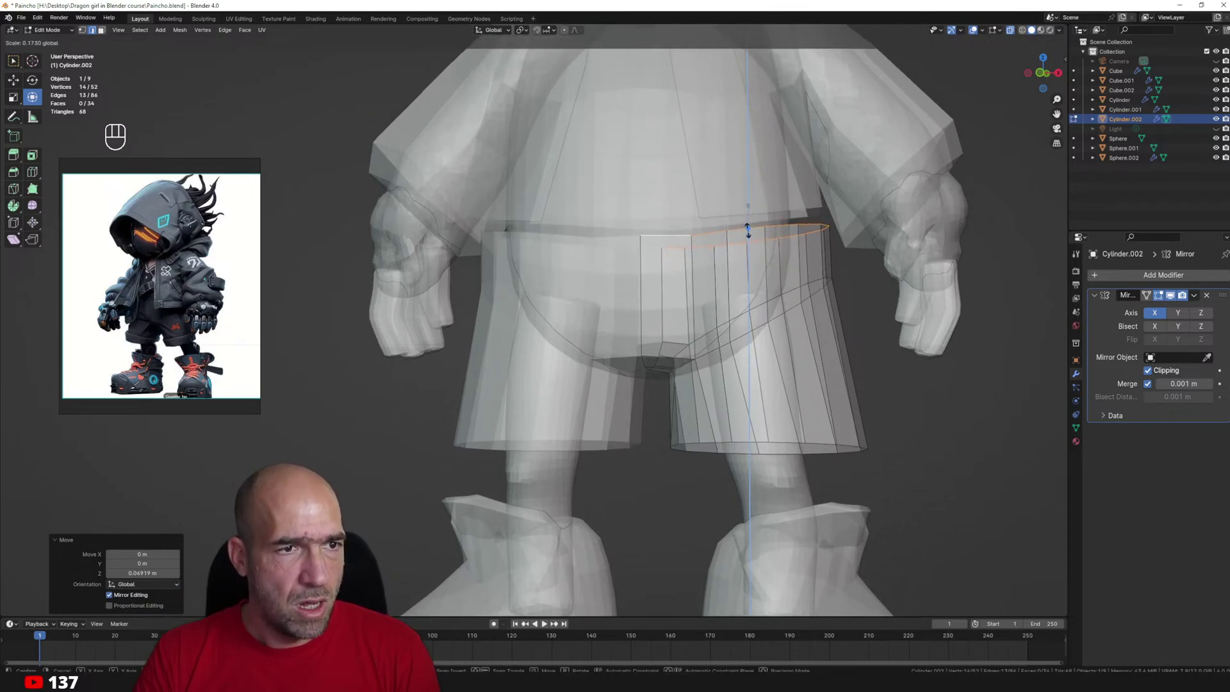
{"action": "left_click", "coordinate": [747, 231]}
Extrude the waist rim upwards about 0.17 m and fit the waist around the torso with the Grab brush in Sculpt Mode.
{"action": "key", "text": "e"}
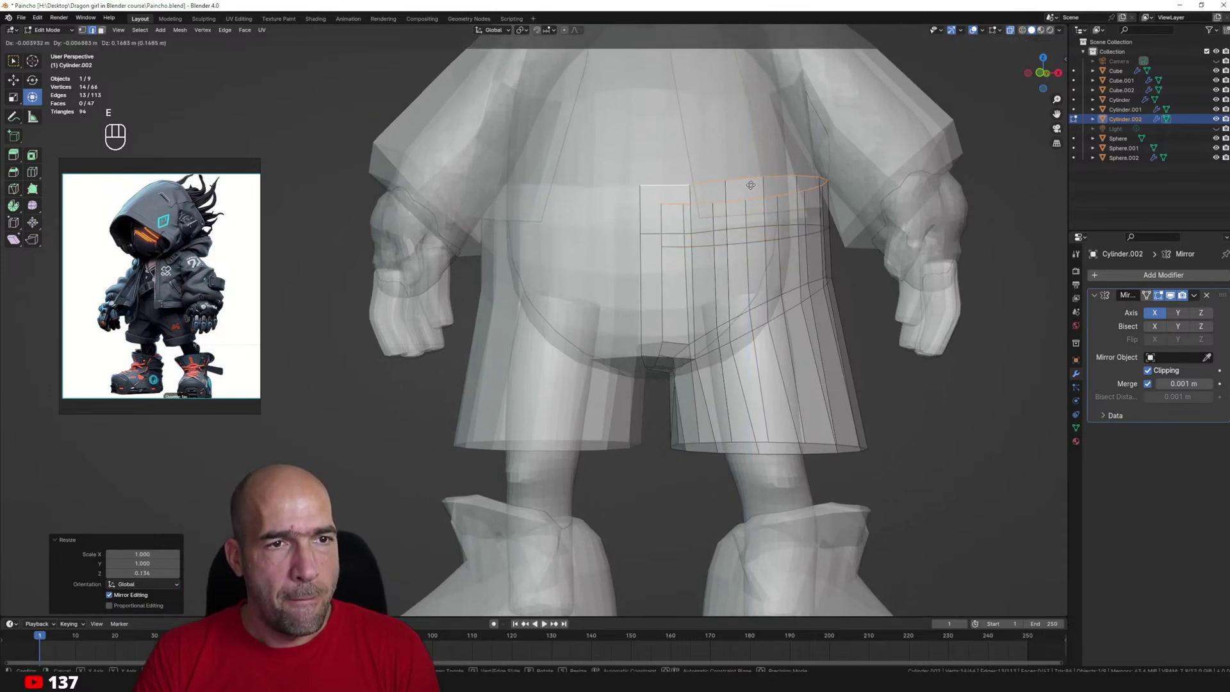
{"action": "left_click", "coordinate": [746, 180]}
{"action": "key", "text": "ctrl+Tab"}
{"action": "left_click", "coordinate": [742, 249]}
{"action": "scroll", "coordinate": [849, 269], "scroll_direction": "down", "scroll_amount": 4}
{"action": "mouse_move", "coordinate": [849, 269]}
{"action": "middle_mouse_down"}
{"action": "mouse_move", "coordinate": [781, 291]}
{"action": "mouse_move", "coordinate": [703, 281]}
{"action": "middle_mouse_up"}
{"action": "key", "text": "alt+z"}
{"action": "key", "text": "g"}
{"action": "left_click_drag", "start_coordinate": [731, 270], "coordinate": [731, 256], "text": "ctrl+alt"}
{"action": "mouse_move", "coordinate": [731, 263]}
{"action": "left_mouse_down"}
{"action": "mouse_move", "coordinate": [699, 257]}
{"action": "mouse_move", "coordinate": [649, 318]}
{"action": "mouse_move", "coordinate": [697, 280]}
{"action": "mouse_move", "coordinate": [679, 272]}
{"action": "mouse_move", "coordinate": [710, 268]}
{"action": "left_mouse_up"}
{"action": "mouse_move", "coordinate": [710, 268]}
{"action": "middle_mouse_down"}
{"action": "mouse_move", "coordinate": [693, 277]}
{"action": "mouse_move", "coordinate": [708, 298]}
{"action": "middle_mouse_up"}
{"action": "key", "text": "alt+z"}
{"action": "left_click_drag", "start_coordinate": [709, 298], "coordinate": [691, 264], "text": "ctrl+alt"}
{"action": "key", "text": "alt+z"}
{"action": "scroll", "coordinate": [811, 258], "scroll_direction": "up", "scroll_amount": 3}
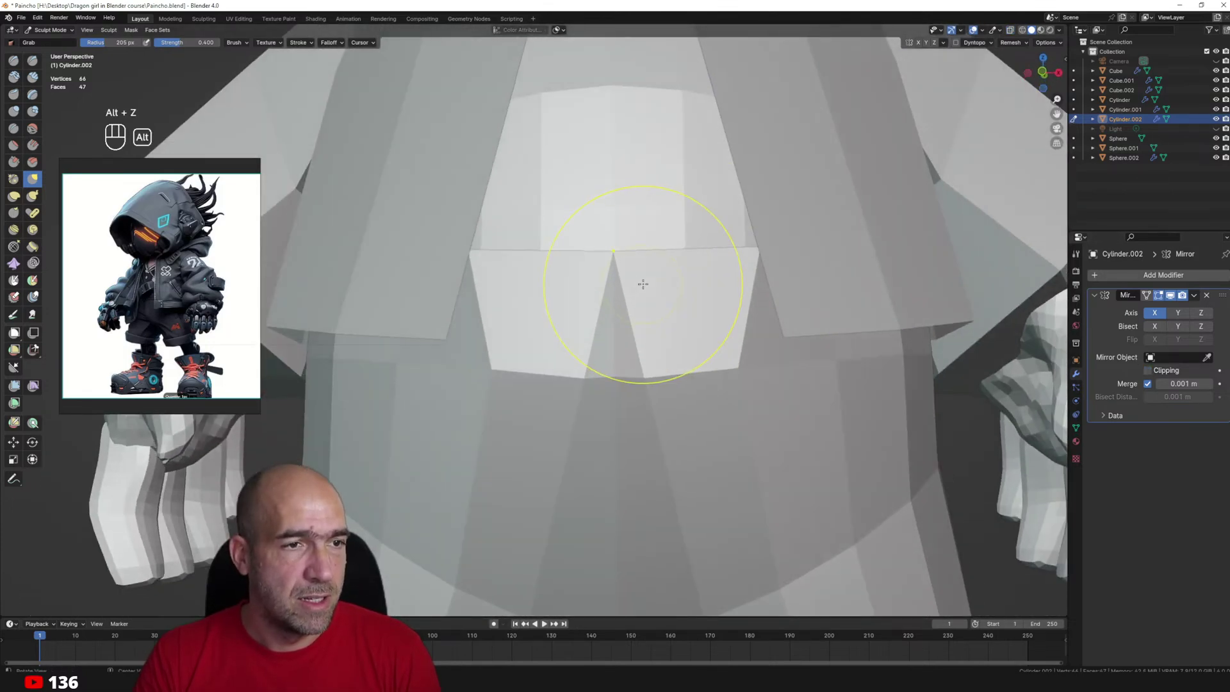
In Edit Mode, move the top rim vertex beside the shorts' front centre line outwards about 0.09 m along X.
{"action": "key", "text": "alt+z"}
{"action": "key", "text": "alt+z"}
{"action": "key", "text": "Tab"}
{"action": "middle_click_drag", "start_coordinate": [639, 276], "coordinate": [609, 247]}
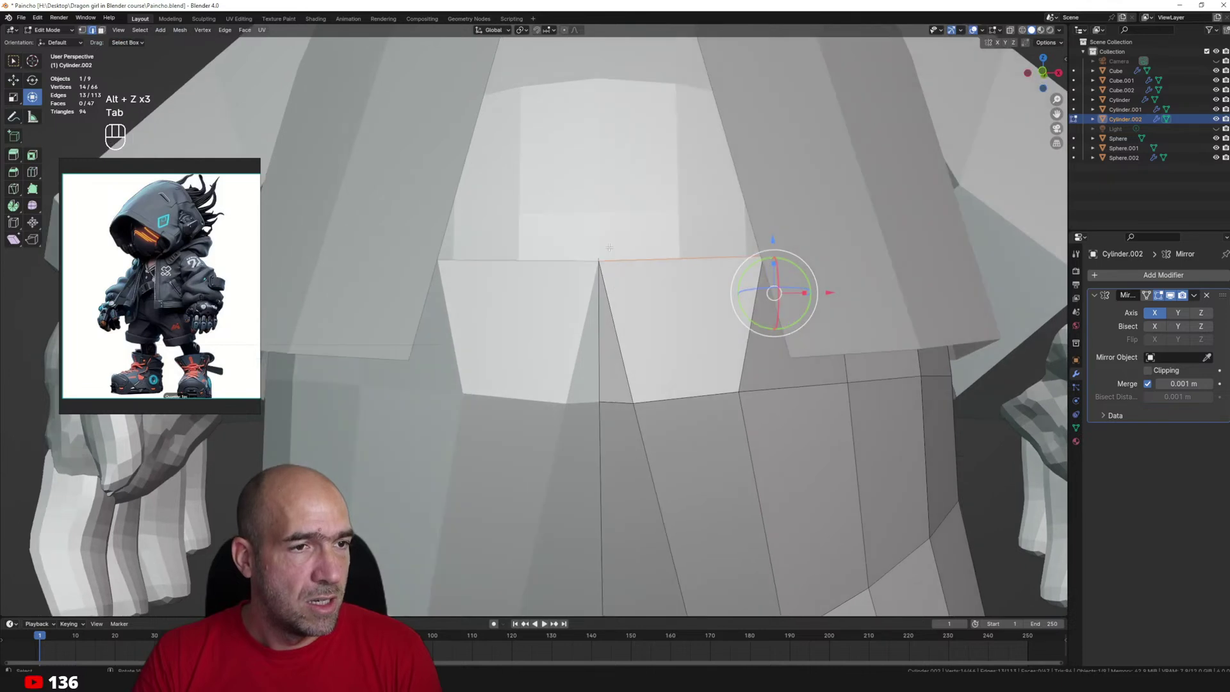
{"action": "left_click_drag", "start_coordinate": [630, 266], "coordinate": [723, 257]}
{"action": "key", "text": "ctrl+z"}
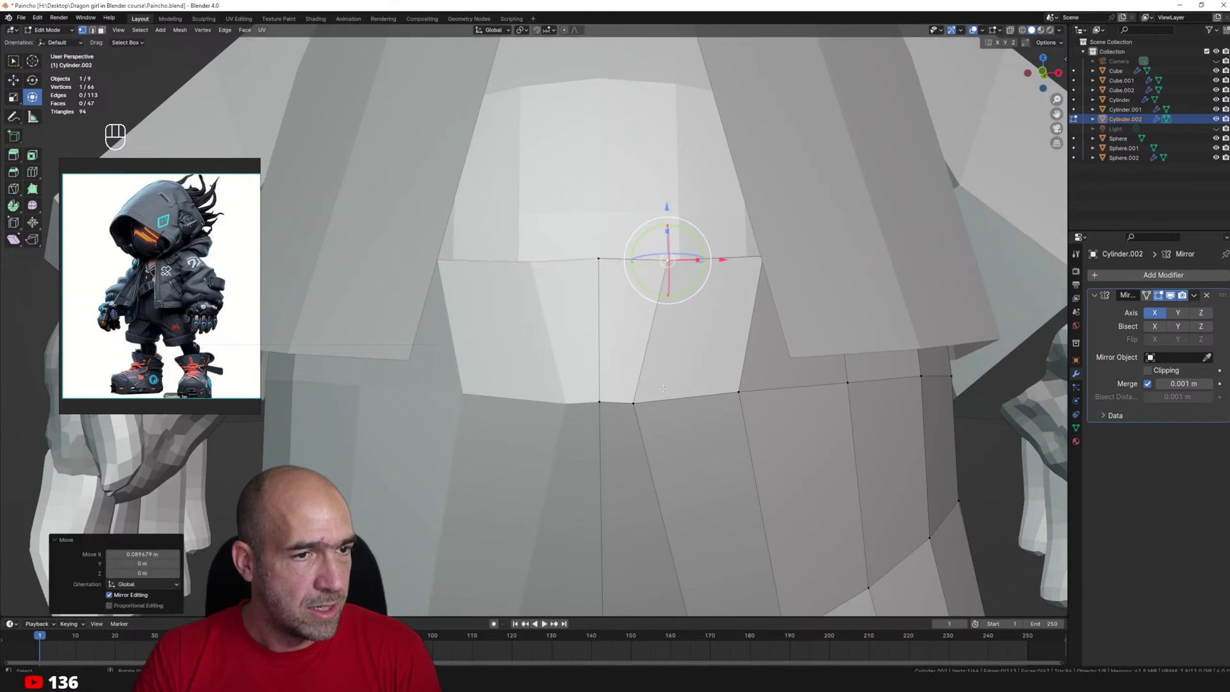
Move the vertex below it outwards to line up, and slide the neighbouring vertex outwards to even the waist spacing.
{"action": "left_click", "coordinate": [633, 403]}
{"action": "left_click_drag", "start_coordinate": [694, 403], "coordinate": [731, 400]}
{"action": "left_click", "coordinate": [738, 391]}
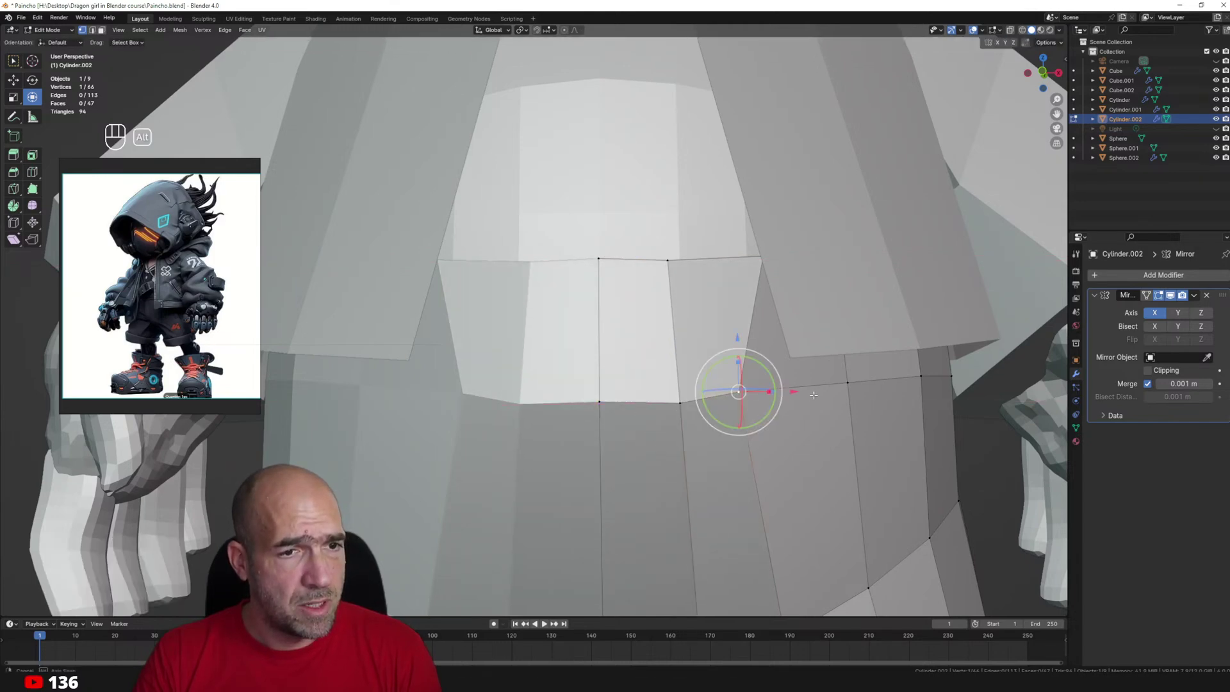
{"action": "mouse_move", "coordinate": [794, 391]}
{"action": "middle_mouse_down"}
{"action": "mouse_move", "coordinate": [838, 397]}
{"action": "mouse_move", "coordinate": [749, 397]}
{"action": "middle_mouse_up"}
{"action": "key", "text": "g"}
{"action": "key", "text": "g"}
{"action": "left_click", "coordinate": [884, 406]}
{"action": "scroll", "coordinate": [826, 349], "scroll_direction": "down", "scroll_amount": 3}
Turn Clipping back on for the mirror and adjust the shorts' waist and outer hip with the Grab brush.
{"action": "key", "text": "ctrl+Tab"}
{"action": "left_click", "coordinate": [809, 383]}
{"action": "scroll", "coordinate": [808, 384], "scroll_direction": "down", "scroll_amount": 1}
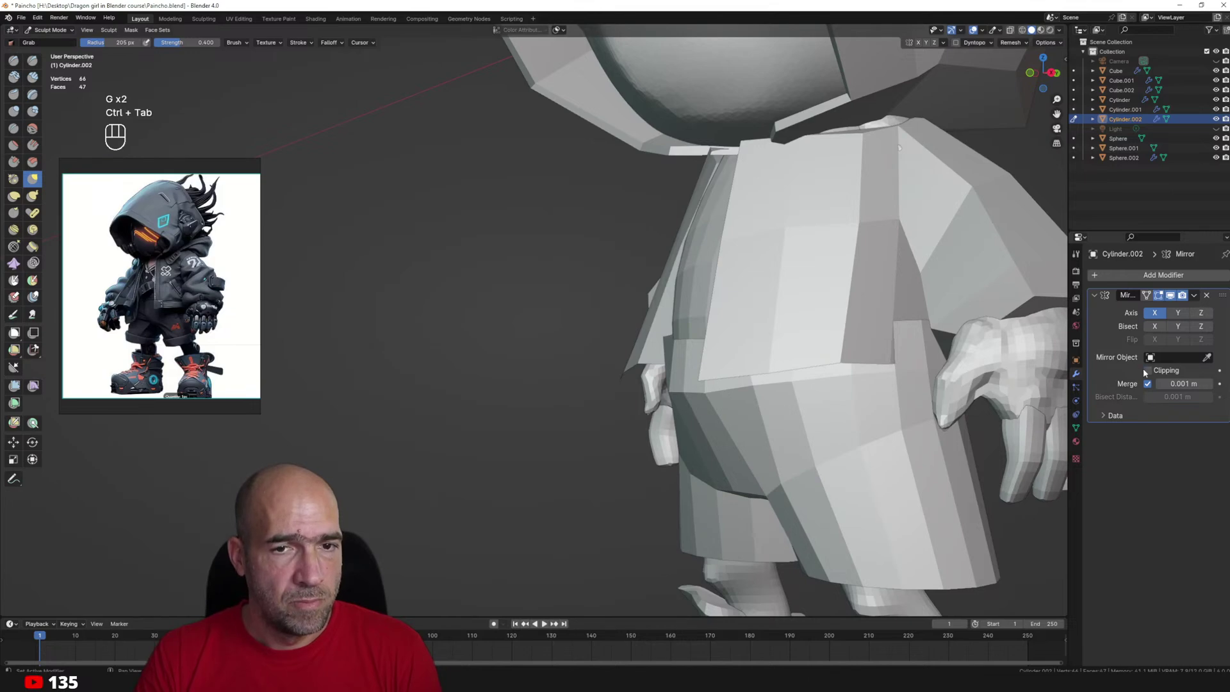
{"action": "left_click_drag", "start_coordinate": [734, 367], "coordinate": [721, 378]}
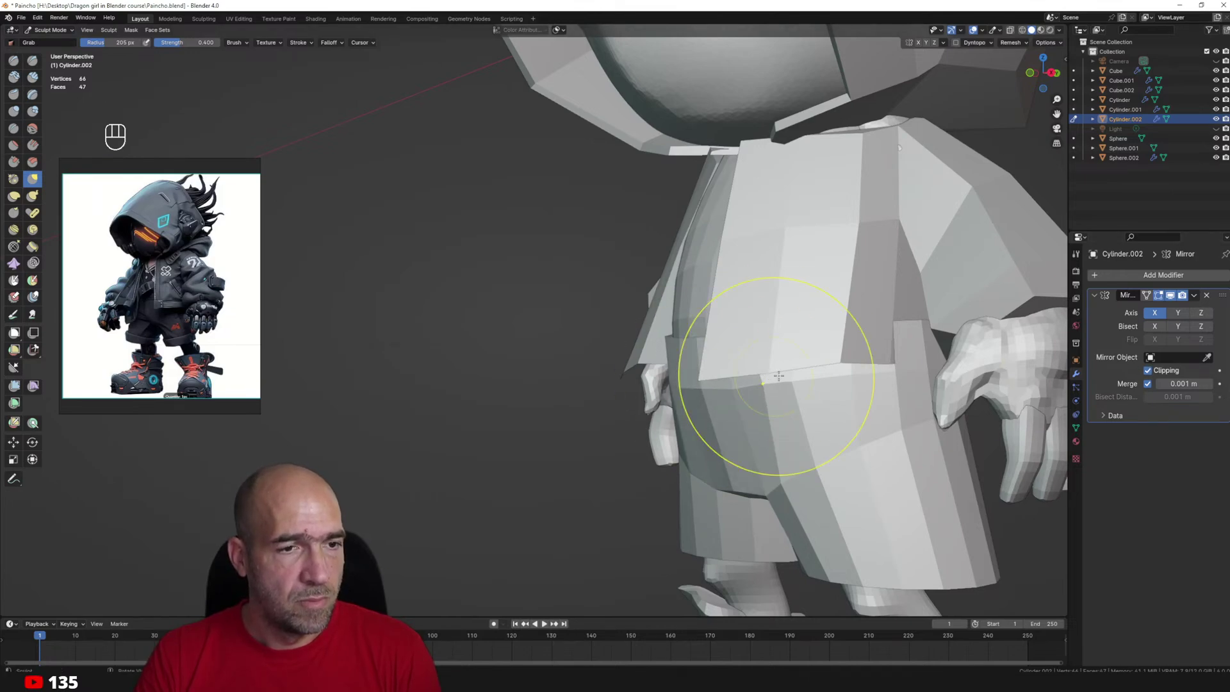
{"action": "middle_click_drag", "start_coordinate": [778, 376], "coordinate": [807, 410]}
{"action": "scroll", "coordinate": [807, 409], "scroll_direction": "down", "scroll_amount": 4}
{"action": "scroll", "coordinate": [790, 365], "scroll_direction": "up", "scroll_amount": 3}
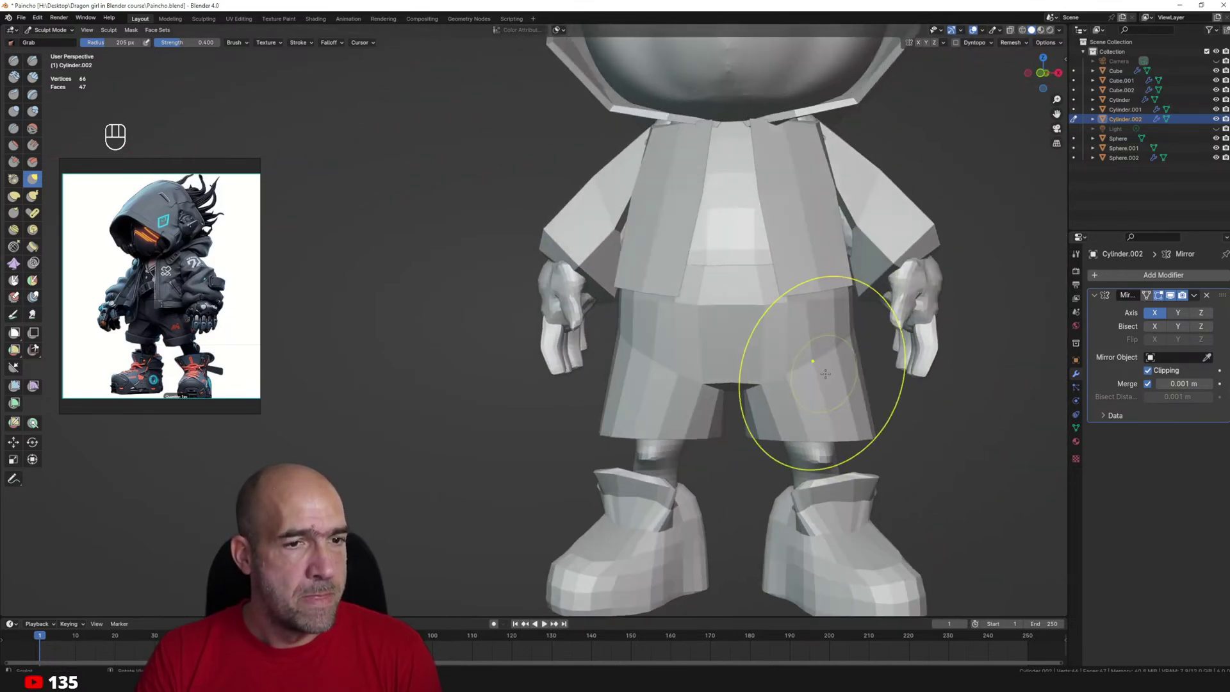
{"action": "left_click_drag", "start_coordinate": [834, 352], "coordinate": [837, 326]}
{"action": "mouse_move", "coordinate": [870, 310]}
{"action": "middle_mouse_down"}
{"action": "mouse_move", "coordinate": [851, 306]}
{"action": "mouse_move", "coordinate": [845, 266]}
{"action": "middle_mouse_up"}
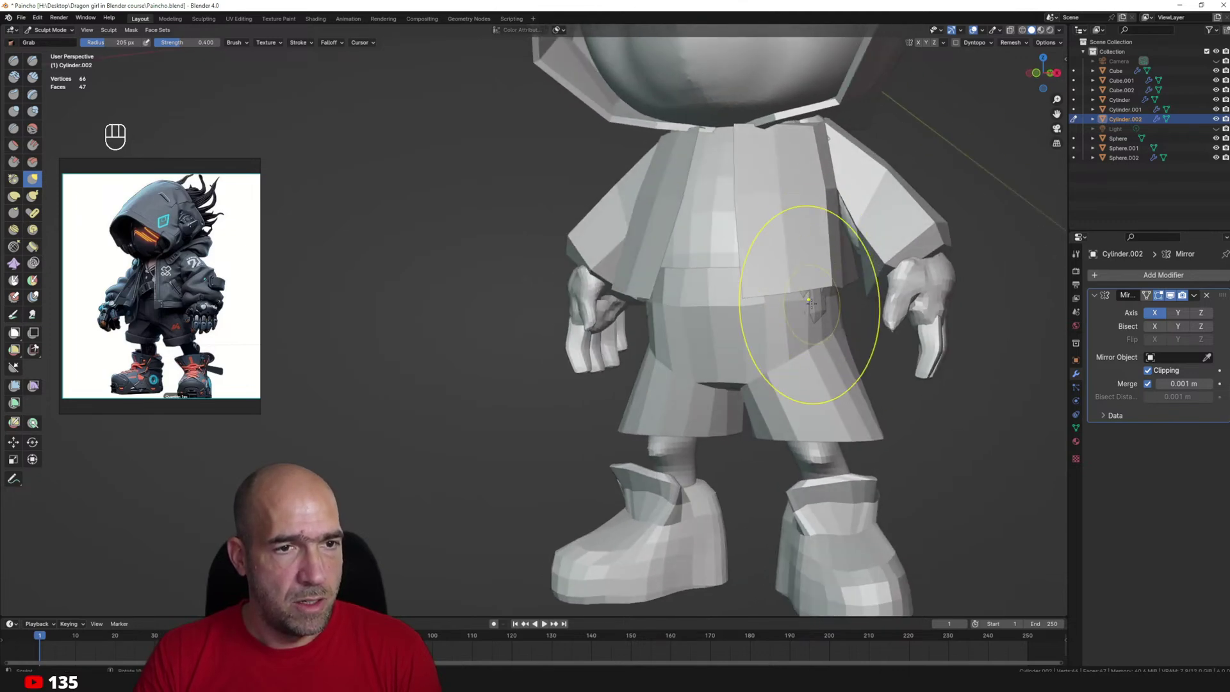
{"action": "left_click_drag", "start_coordinate": [828, 299], "coordinate": [832, 293]}
{"action": "middle_click_drag", "start_coordinate": [874, 282], "coordinate": [848, 274]}
Switch sculpting to the jacket and adjust its front hem over the shorts with the Grab brush.
{"action": "key", "text": "alt+q"}
{"action": "scroll", "coordinate": [849, 272], "scroll_direction": "up", "scroll_amount": 2}
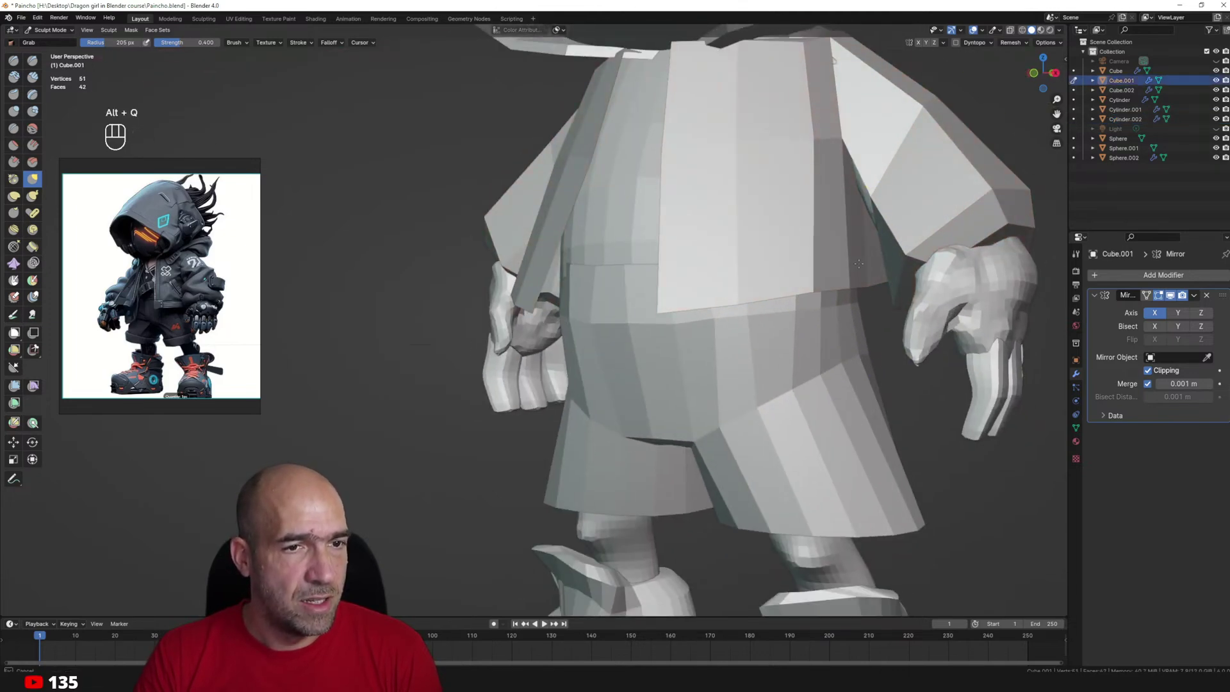
{"action": "scroll", "coordinate": [828, 277], "scroll_direction": "down", "scroll_amount": 6}
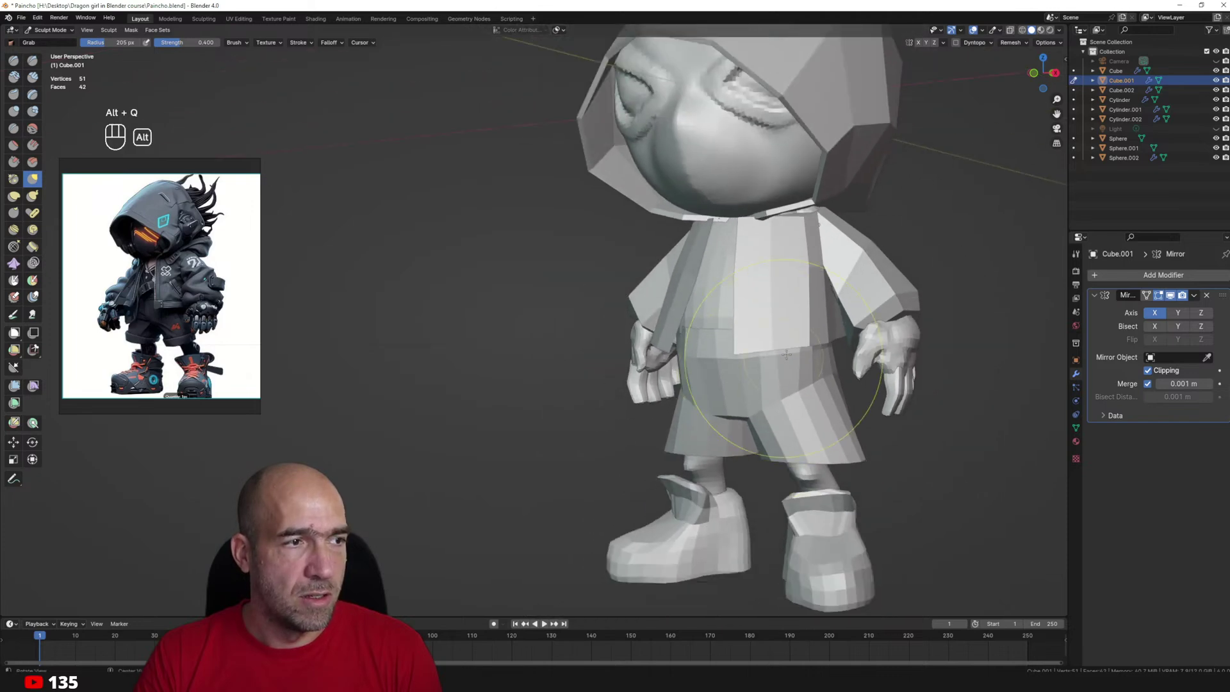
{"action": "middle_click_drag", "start_coordinate": [750, 335], "coordinate": [747, 337]}
{"action": "left_click_drag", "start_coordinate": [762, 318], "coordinate": [772, 311]}
{"action": "left_click_drag", "start_coordinate": [772, 312], "coordinate": [788, 375], "text": "ctrl+alt"}
{"action": "left_click_drag", "start_coordinate": [787, 375], "coordinate": [811, 379], "text": "alt"}
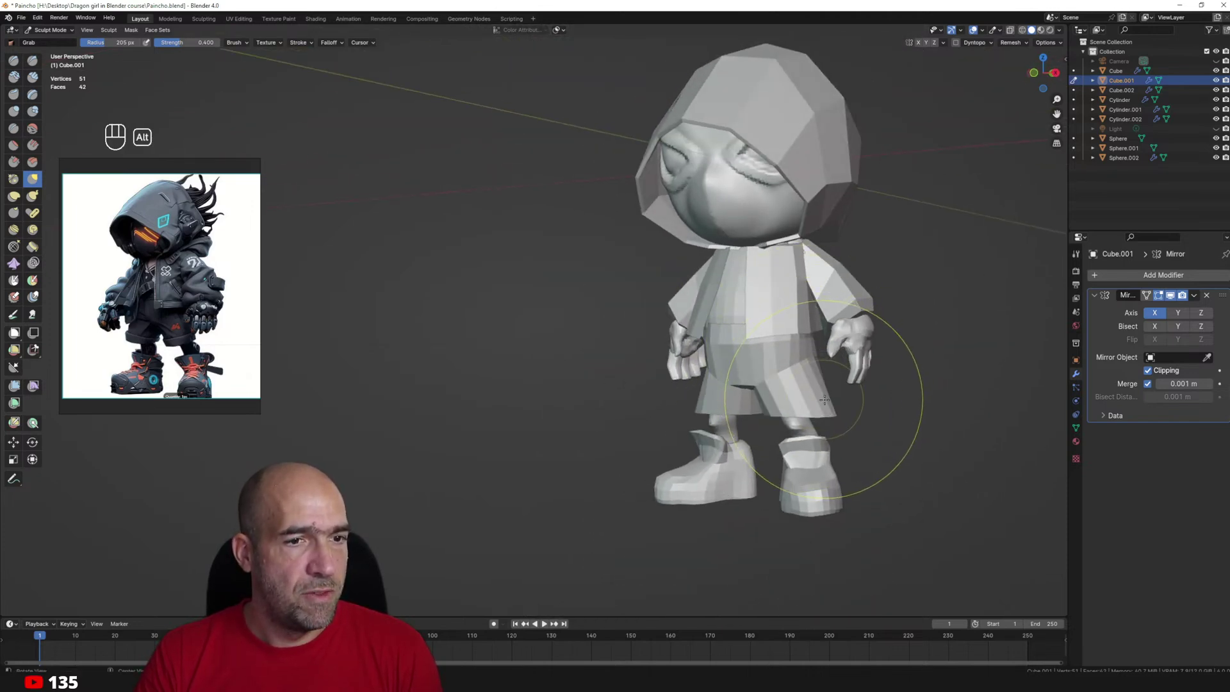
Switch sculpting back to the shorts and pull the outer side of the leg hem upwards with the Grab brush.
{"action": "key", "text": "alt+q"}
{"action": "scroll", "coordinate": [823, 382], "scroll_direction": "up", "scroll_amount": 2}
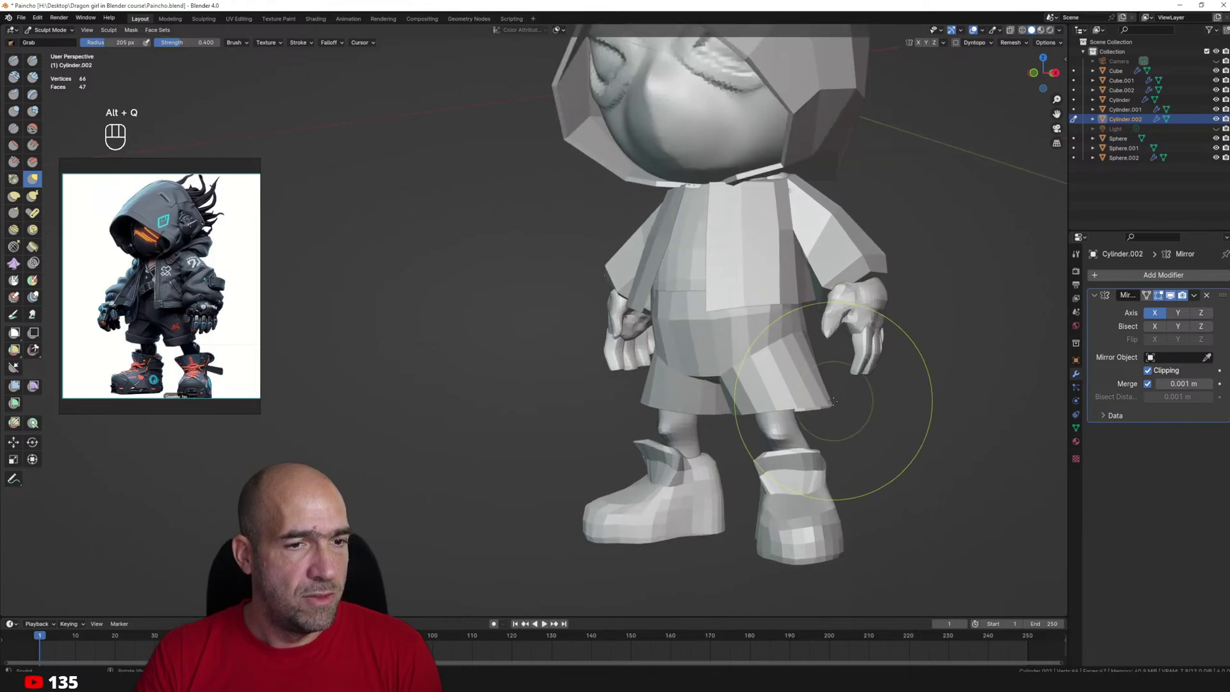
{"action": "mouse_move", "coordinate": [817, 400]}
{"action": "middle_mouse_down"}
{"action": "mouse_move", "coordinate": [820, 335]}
{"action": "mouse_move", "coordinate": [717, 340]}
{"action": "mouse_move", "coordinate": [694, 353]}
{"action": "mouse_move", "coordinate": [702, 342]}
{"action": "mouse_move", "coordinate": [688, 338]}
{"action": "mouse_move", "coordinate": [746, 356]}
{"action": "mouse_move", "coordinate": [815, 318]}
{"action": "middle_mouse_up"}
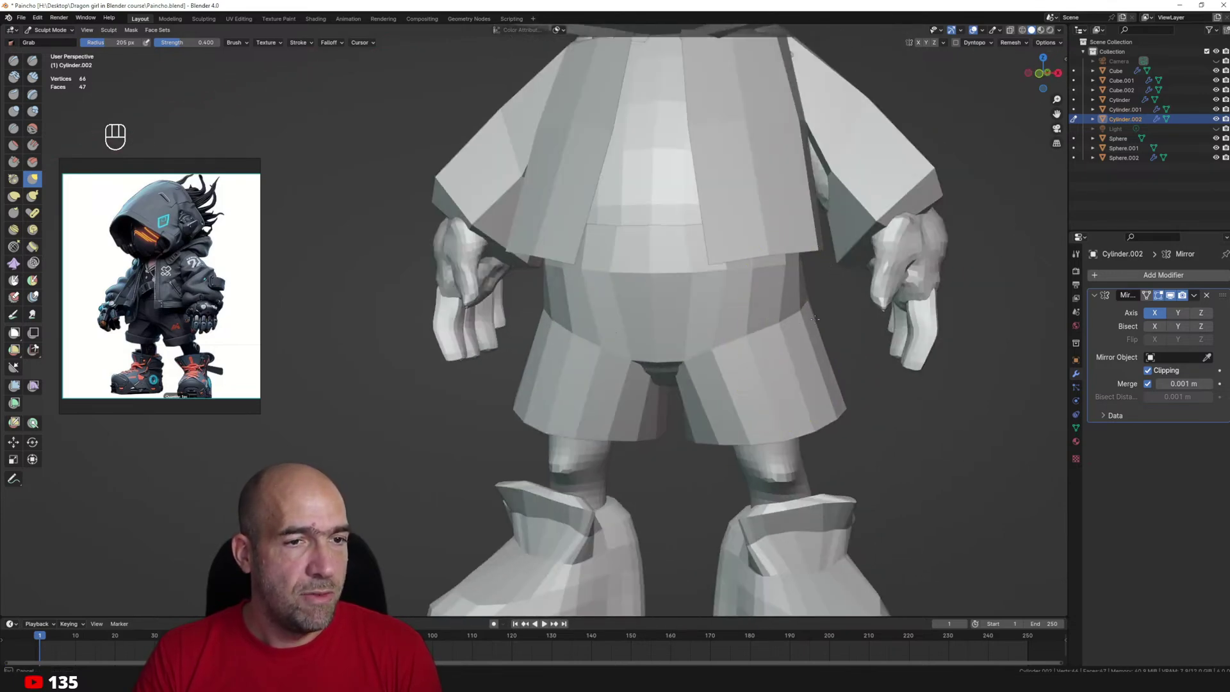
{"action": "scroll", "coordinate": [796, 346], "scroll_direction": "down", "scroll_amount": 2}
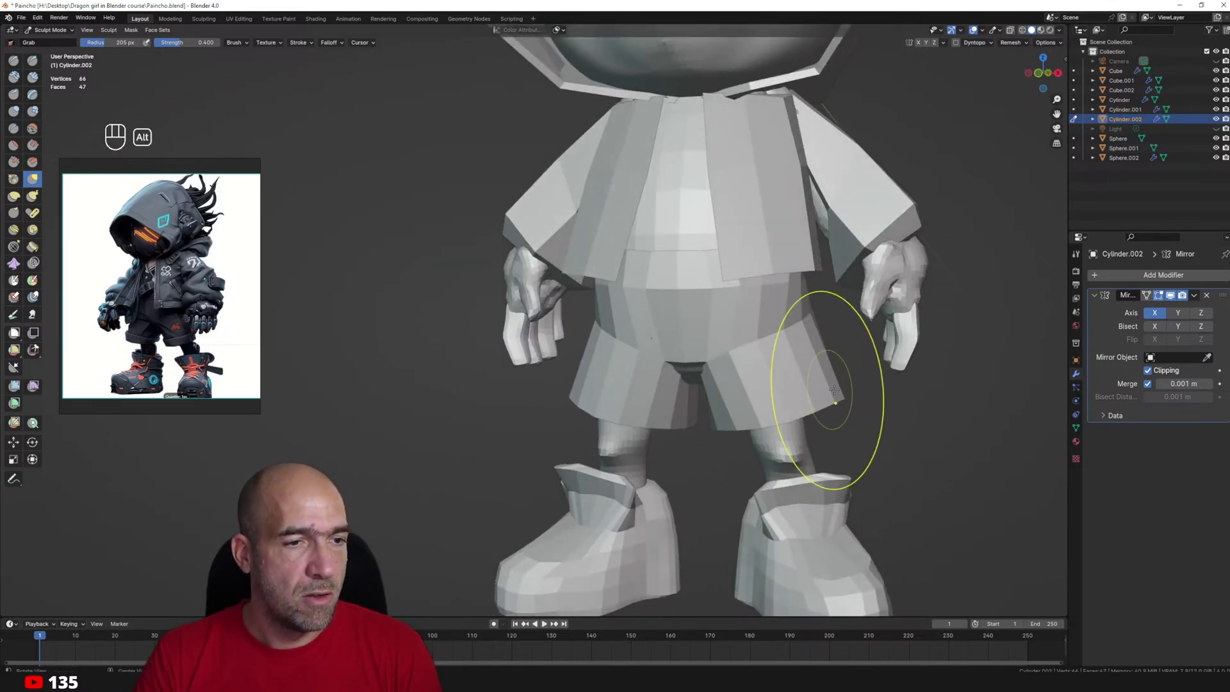
{"action": "middle_click_drag", "start_coordinate": [834, 390], "coordinate": [789, 391]}
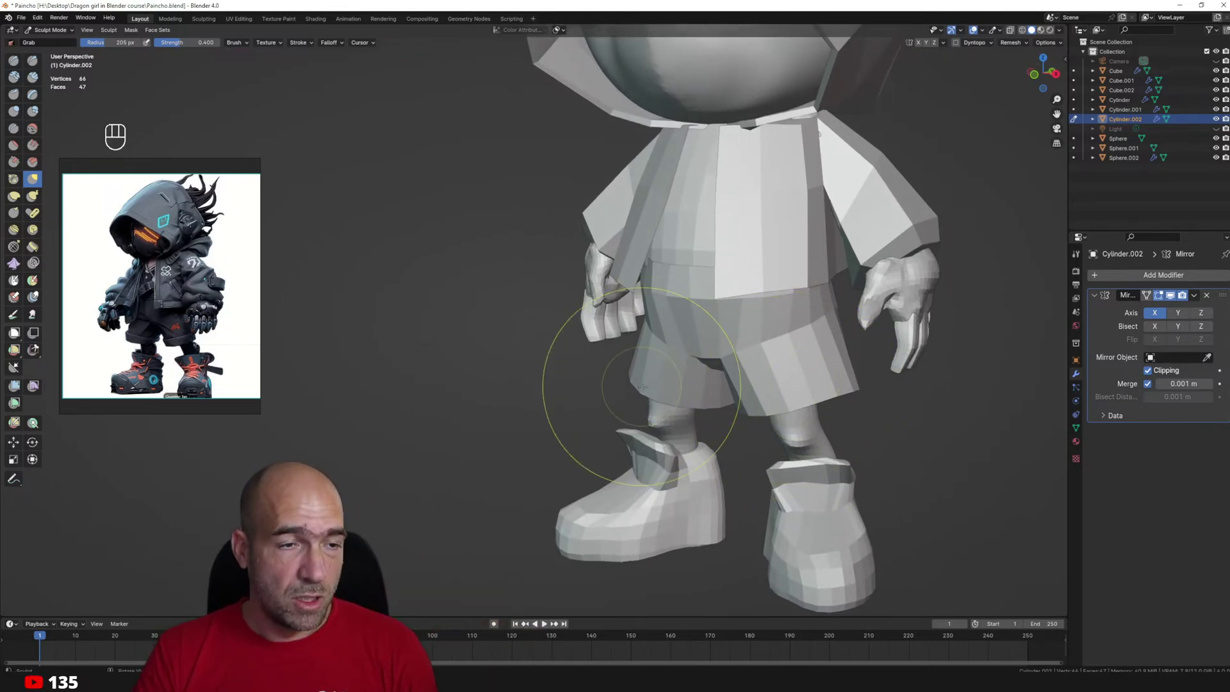
{"action": "middle_click_drag", "start_coordinate": [777, 395], "coordinate": [728, 384]}
{"action": "mouse_move", "coordinate": [727, 384]}
{"action": "middle_mouse_down", "text": "shift"}
{"action": "mouse_move", "coordinate": [800, 414]}
{"action": "mouse_move", "coordinate": [782, 392]}
{"action": "mouse_move", "coordinate": [807, 371]}
{"action": "mouse_move", "coordinate": [815, 332]}
{"action": "mouse_move", "coordinate": [796, 322]}
{"action": "mouse_move", "coordinate": [805, 374]}
{"action": "middle_mouse_up", "text": "shift"}
Examine the hand, jacket, torso and shorts from the front, back and below, switching the sculpted object between them.
{"action": "key", "text": "alt+q"}
{"action": "scroll", "coordinate": [806, 374], "scroll_direction": "up", "scroll_amount": 6}
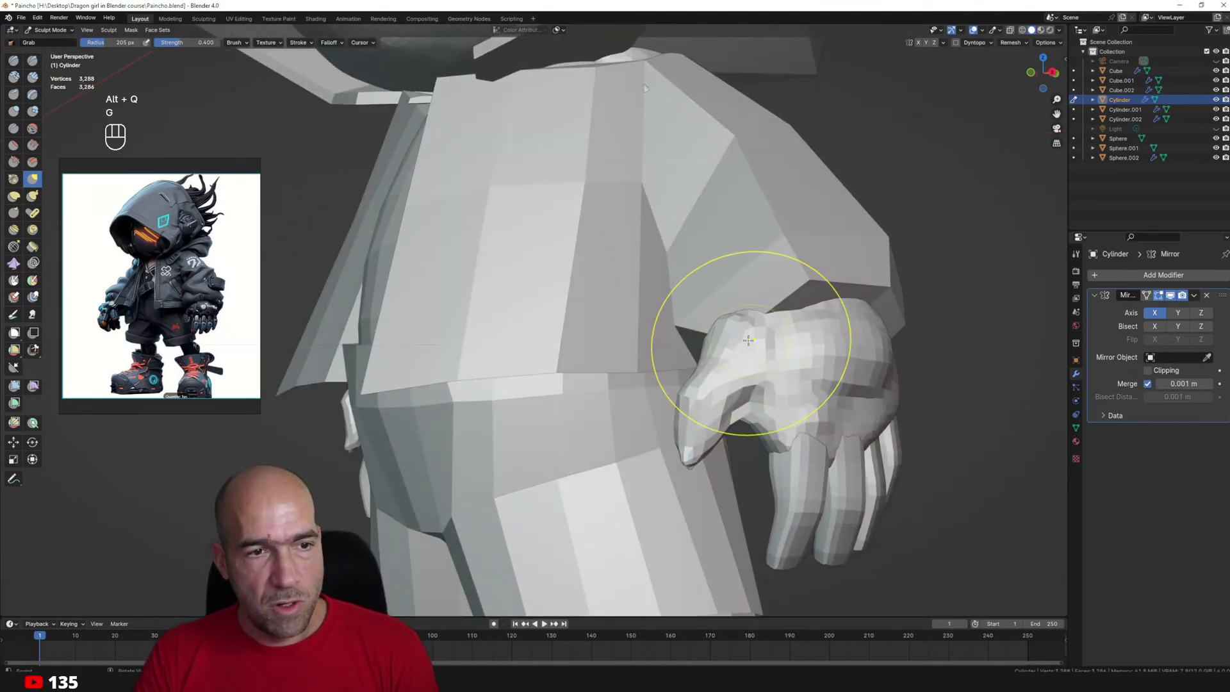
{"action": "mouse_move", "coordinate": [748, 327]}
{"action": "middle_mouse_down"}
{"action": "mouse_move", "coordinate": [962, 353]}
{"action": "mouse_move", "coordinate": [942, 333]}
{"action": "mouse_move", "coordinate": [839, 332]}
{"action": "mouse_move", "coordinate": [892, 302]}
{"action": "mouse_move", "coordinate": [832, 329]}
{"action": "mouse_move", "coordinate": [861, 346]}
{"action": "mouse_move", "coordinate": [903, 320]}
{"action": "mouse_move", "coordinate": [874, 369]}
{"action": "mouse_move", "coordinate": [870, 352]}
{"action": "mouse_move", "coordinate": [857, 366]}
{"action": "mouse_move", "coordinate": [868, 372]}
{"action": "middle_mouse_up"}
{"action": "key", "text": "alt+q"}
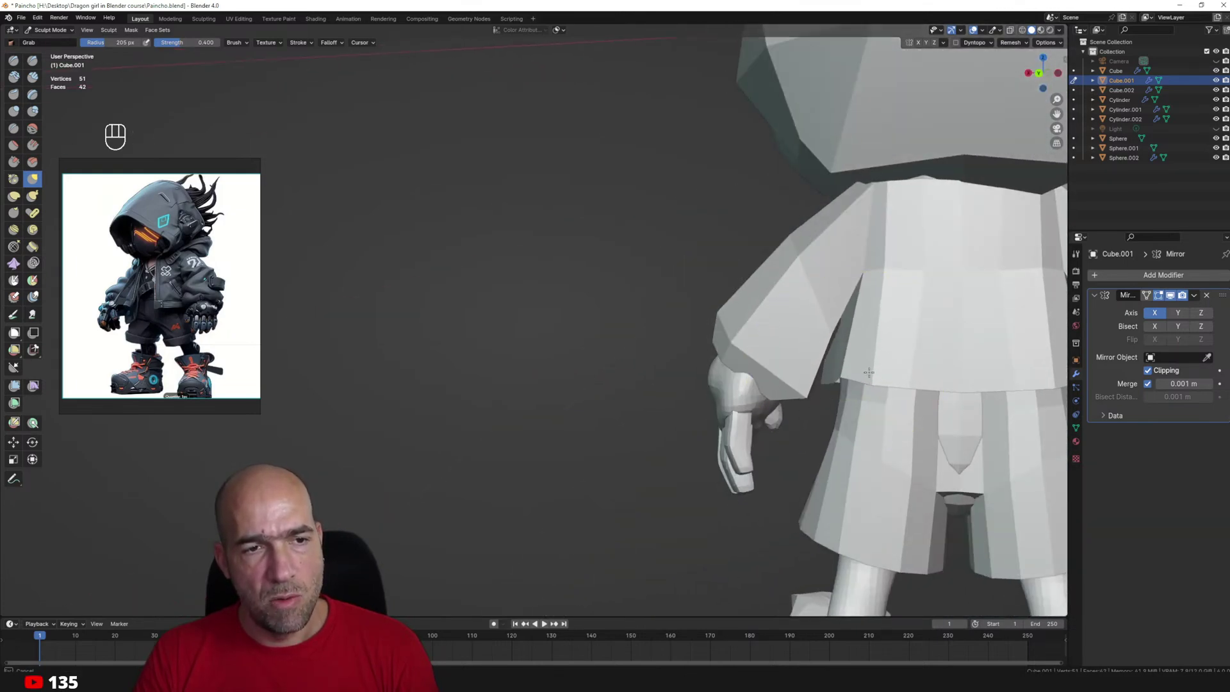
{"action": "key", "text": "alt+q"}
{"action": "key", "text": "alt+q"}
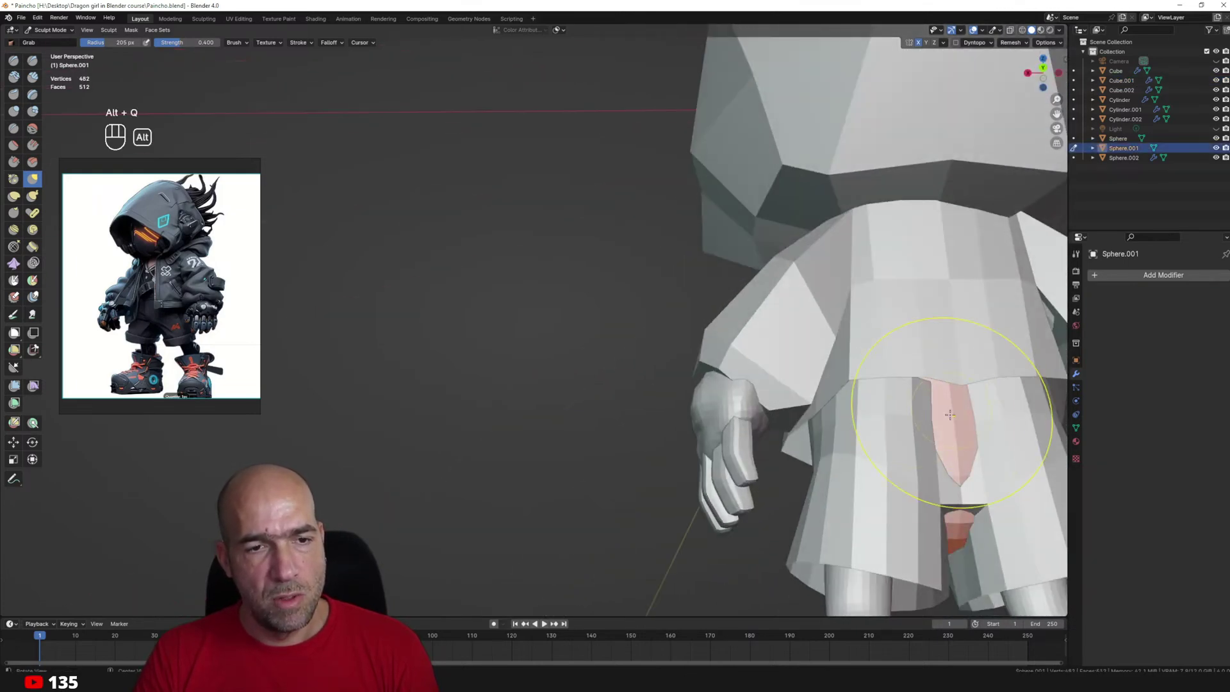
{"action": "scroll", "coordinate": [952, 433], "scroll_direction": "down", "scroll_amount": 2}
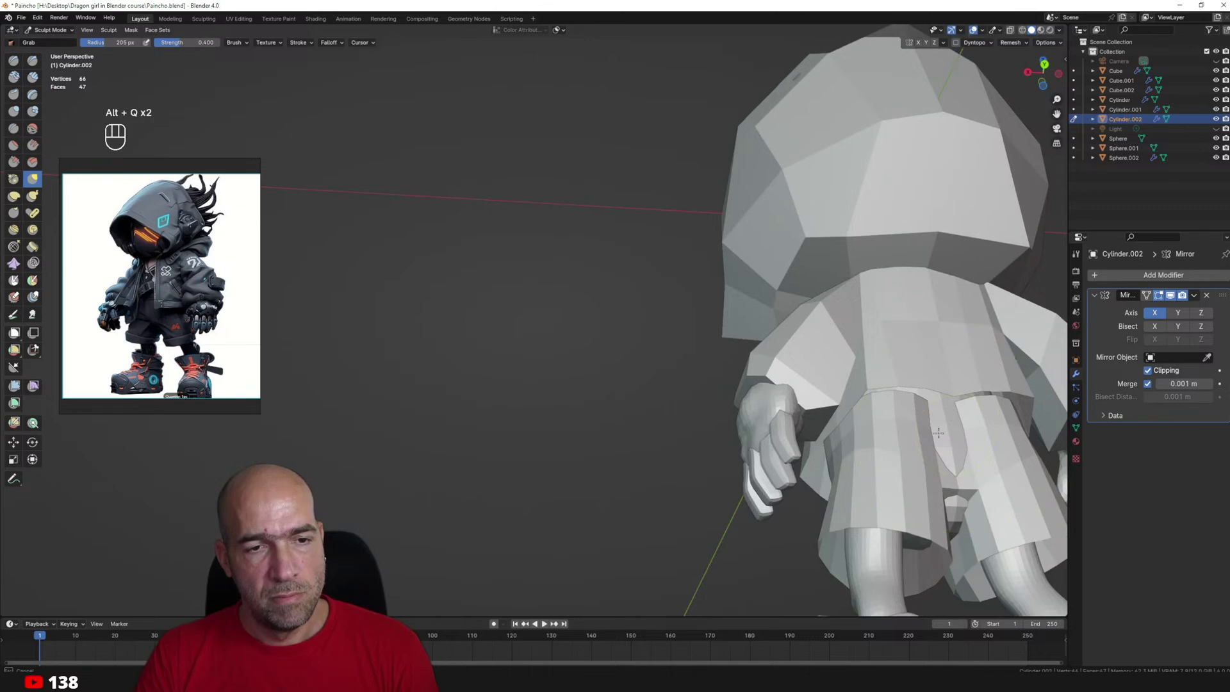
{"action": "mouse_move", "coordinate": [963, 389]}
{"action": "middle_mouse_down"}
{"action": "mouse_move", "coordinate": [898, 416]}
{"action": "mouse_move", "coordinate": [897, 435]}
{"action": "middle_mouse_up"}
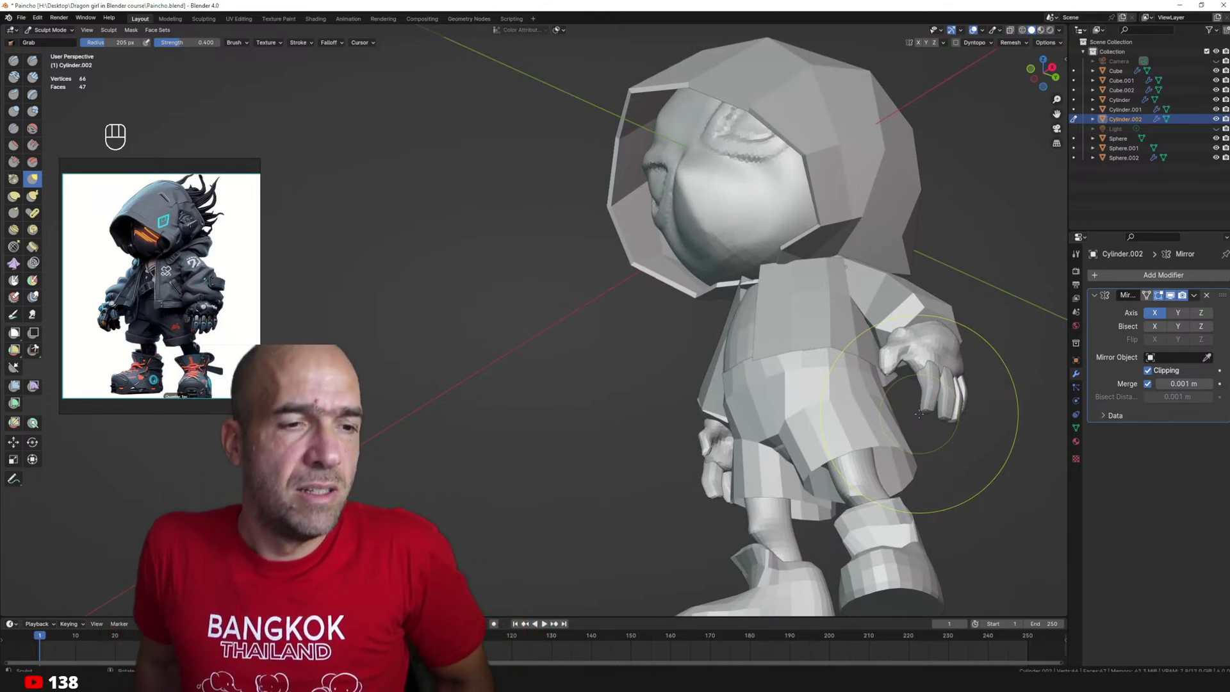
{"action": "mouse_move", "coordinate": [682, 413]}
{"action": "left_mouse_down", "text": "alt"}
{"action": "mouse_move", "coordinate": [794, 388]}
{"action": "mouse_move", "coordinate": [862, 431]}
{"action": "left_mouse_up", "text": "alt"}
Add a horizontal edge loop around the shorts between the waistband and the top of the legs in Edit Mode.
{"action": "key", "text": "ctrl+Tab"}
{"action": "scroll", "coordinate": [829, 434], "scroll_direction": "up", "scroll_amount": 2}
{"action": "key", "text": "Tab"}
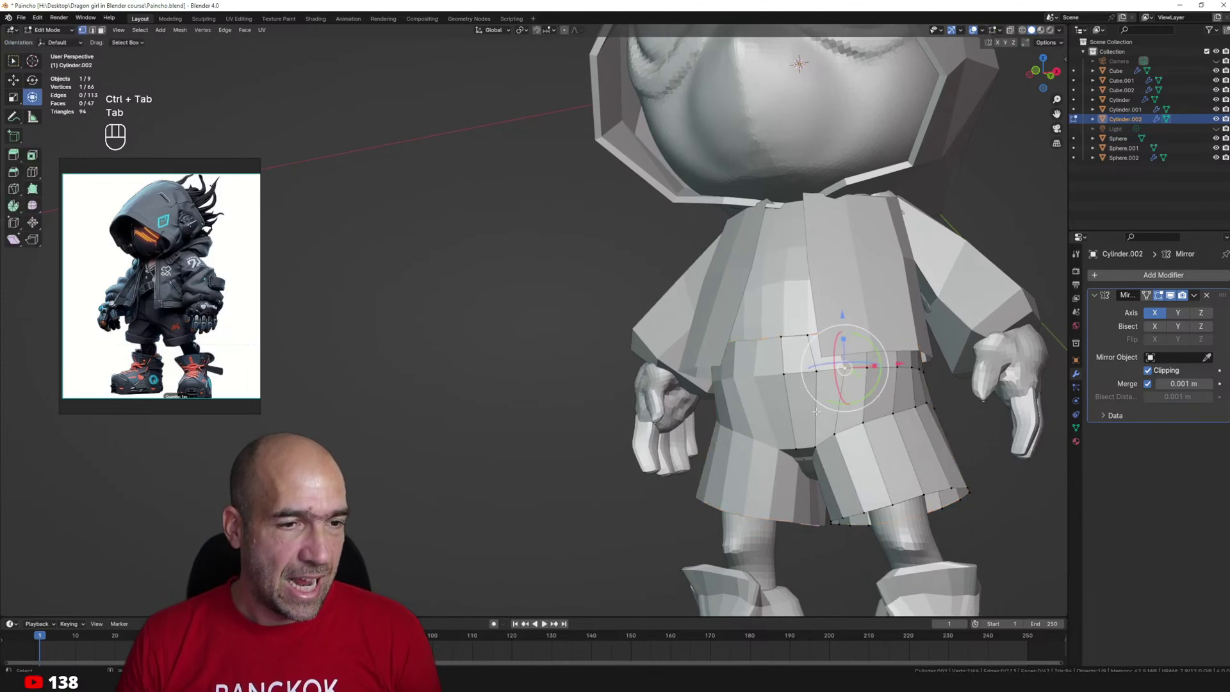
{"action": "left_click", "coordinate": [831, 403]}
{"action": "middle_click_drag", "start_coordinate": [831, 403], "coordinate": [781, 440]}
Return to Sculpt Mode and shape the front and inner leg of the shorts with the 205 px Grab brush.
{"action": "key", "text": "ctrl+Tab"}
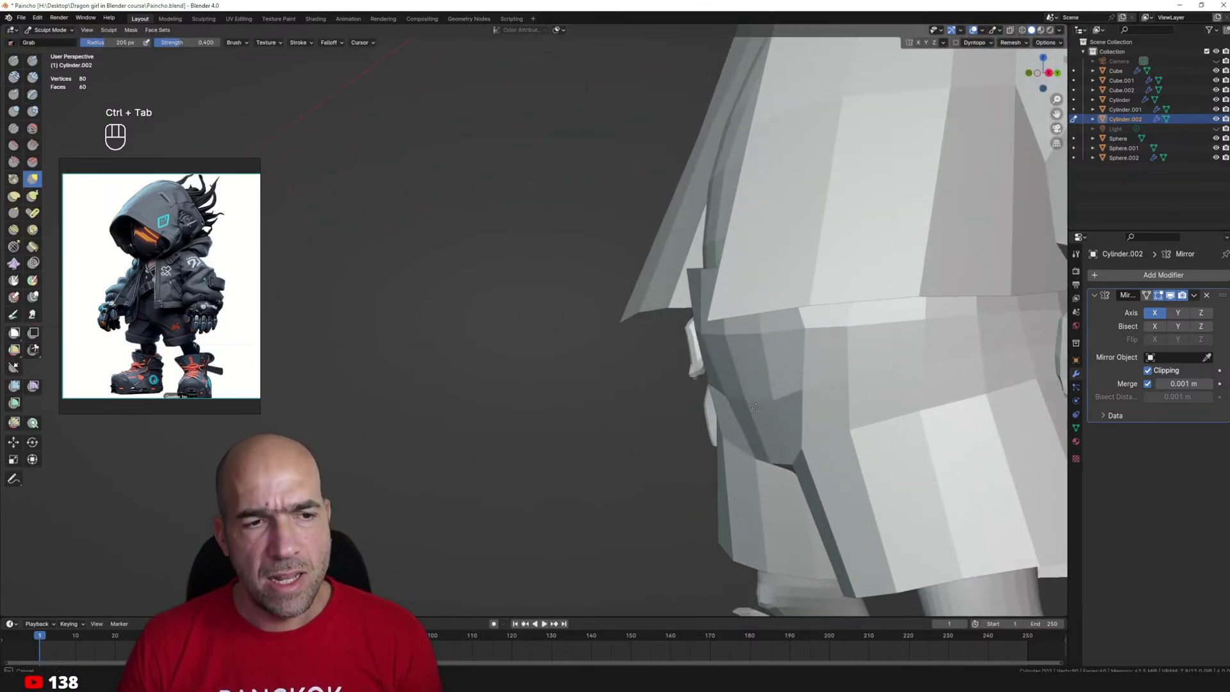
{"action": "left_click_drag", "start_coordinate": [816, 472], "coordinate": [855, 529]}
{"action": "middle_click_drag", "start_coordinate": [858, 530], "coordinate": [863, 550], "text": "ctrl"}
{"action": "middle_click_drag", "start_coordinate": [863, 551], "coordinate": [858, 441], "text": "shift"}
{"action": "mouse_move", "coordinate": [859, 442]}
{"action": "middle_mouse_down"}
{"action": "mouse_move", "coordinate": [954, 437]}
{"action": "mouse_move", "coordinate": [1001, 390]}
{"action": "mouse_move", "coordinate": [986, 436]}
{"action": "mouse_move", "coordinate": [1005, 423]}
{"action": "mouse_move", "coordinate": [980, 388]}
{"action": "mouse_move", "coordinate": [1018, 400]}
{"action": "mouse_move", "coordinate": [903, 410]}
{"action": "mouse_move", "coordinate": [907, 378]}
{"action": "mouse_move", "coordinate": [865, 390]}
{"action": "mouse_move", "coordinate": [820, 377]}
{"action": "middle_mouse_up"}
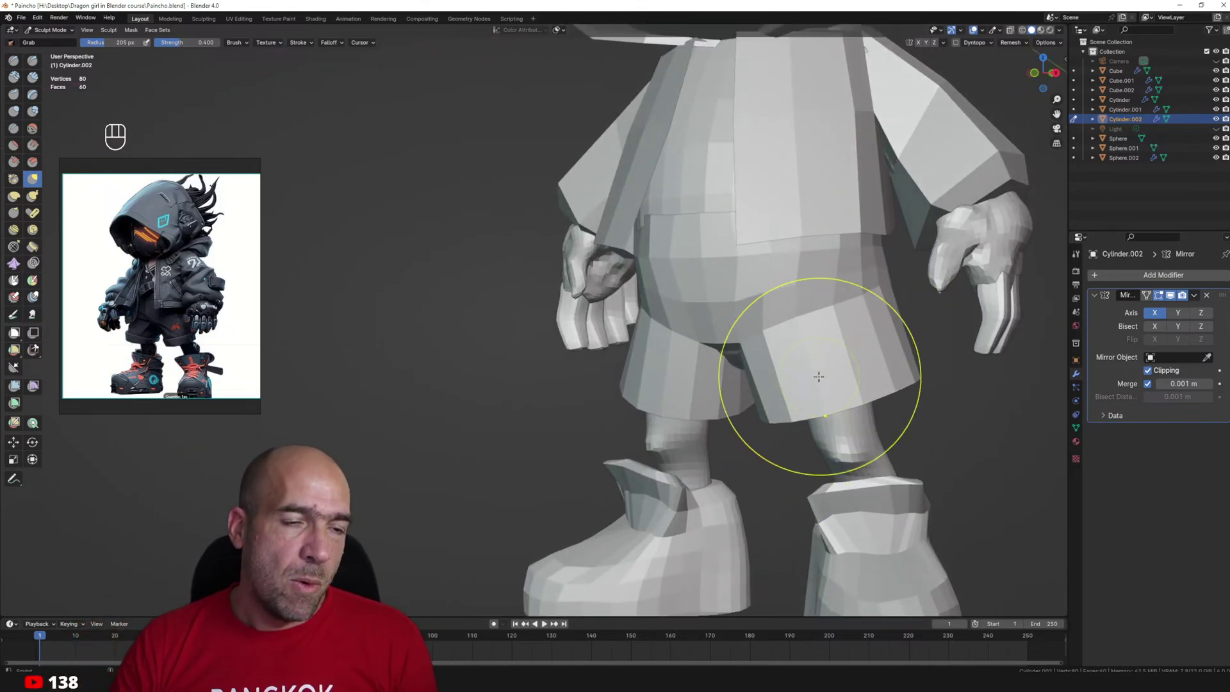
Reduce the Grab brush to 148 px and pull the shorts' crotch edge down between the legs.
{"action": "mouse_move", "coordinate": [779, 337]}
{"action": "middle_mouse_down", "text": "ctrl"}
{"action": "mouse_move", "coordinate": [769, 321]}
{"action": "mouse_move", "coordinate": [785, 358]}
{"action": "middle_mouse_up", "text": "ctrl"}
{"action": "mouse_move", "coordinate": [785, 359]}
{"action": "middle_mouse_down", "text": "ctrl"}
{"action": "mouse_move", "coordinate": [757, 340]}
{"action": "mouse_move", "coordinate": [697, 369]}
{"action": "mouse_move", "coordinate": [702, 383]}
{"action": "mouse_move", "coordinate": [702, 341]}
{"action": "mouse_move", "coordinate": [742, 365]}
{"action": "mouse_move", "coordinate": [718, 387]}
{"action": "middle_mouse_up", "text": "ctrl"}
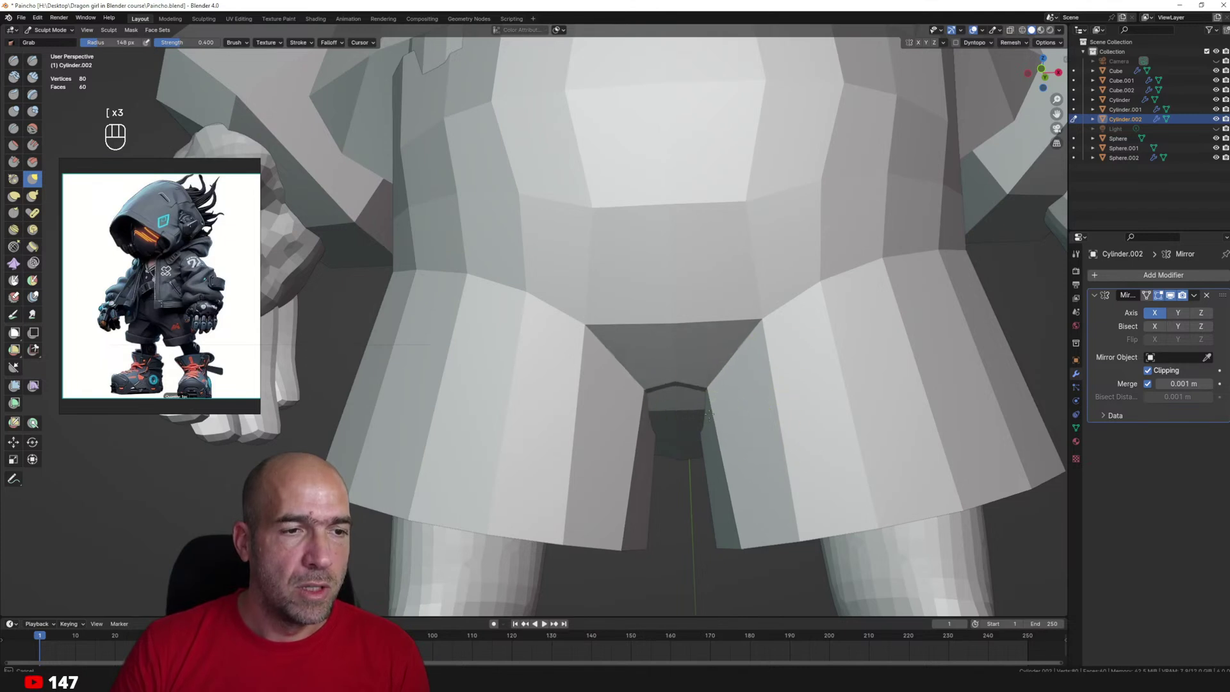
{"action": "left_click_drag", "start_coordinate": [677, 386], "coordinate": [670, 430]}
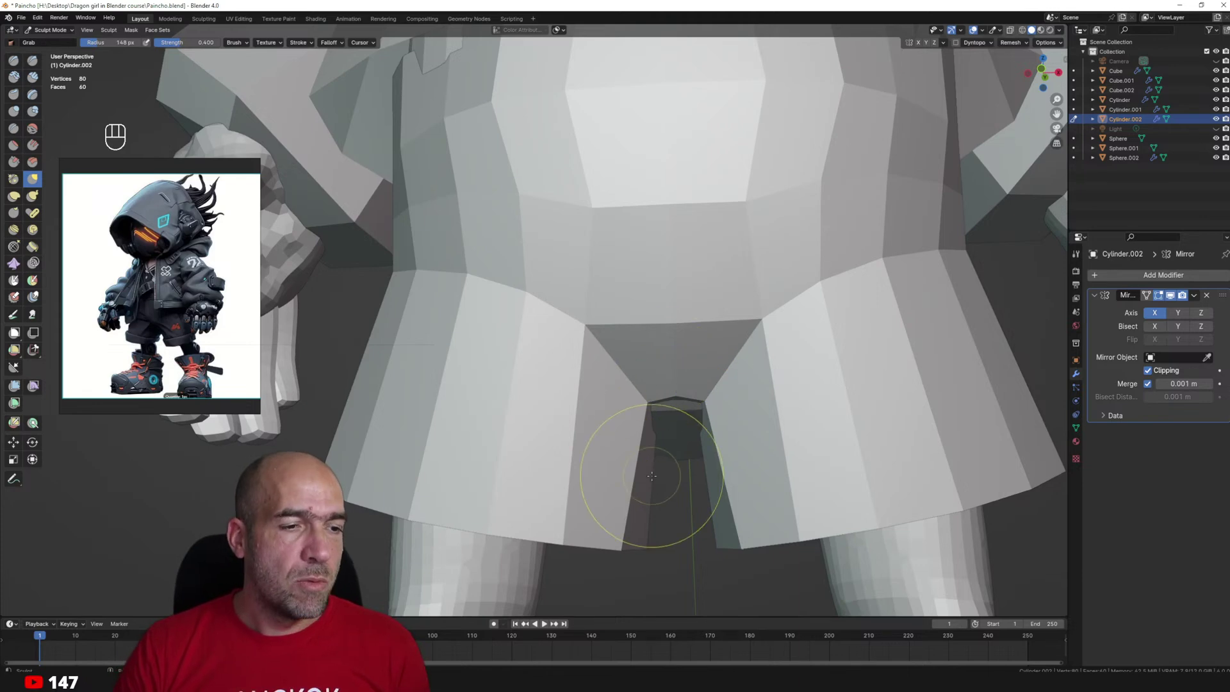
{"action": "middle_click_drag", "start_coordinate": [791, 412], "coordinate": [820, 439], "text": "ctrl"}
{"action": "mouse_move", "coordinate": [916, 310]}
{"action": "middle_mouse_down"}
{"action": "mouse_move", "coordinate": [902, 327]}
{"action": "mouse_move", "coordinate": [924, 313]}
{"action": "middle_mouse_up"}
{"action": "left_click_drag", "start_coordinate": [922, 304], "coordinate": [920, 290], "text": "shift"}
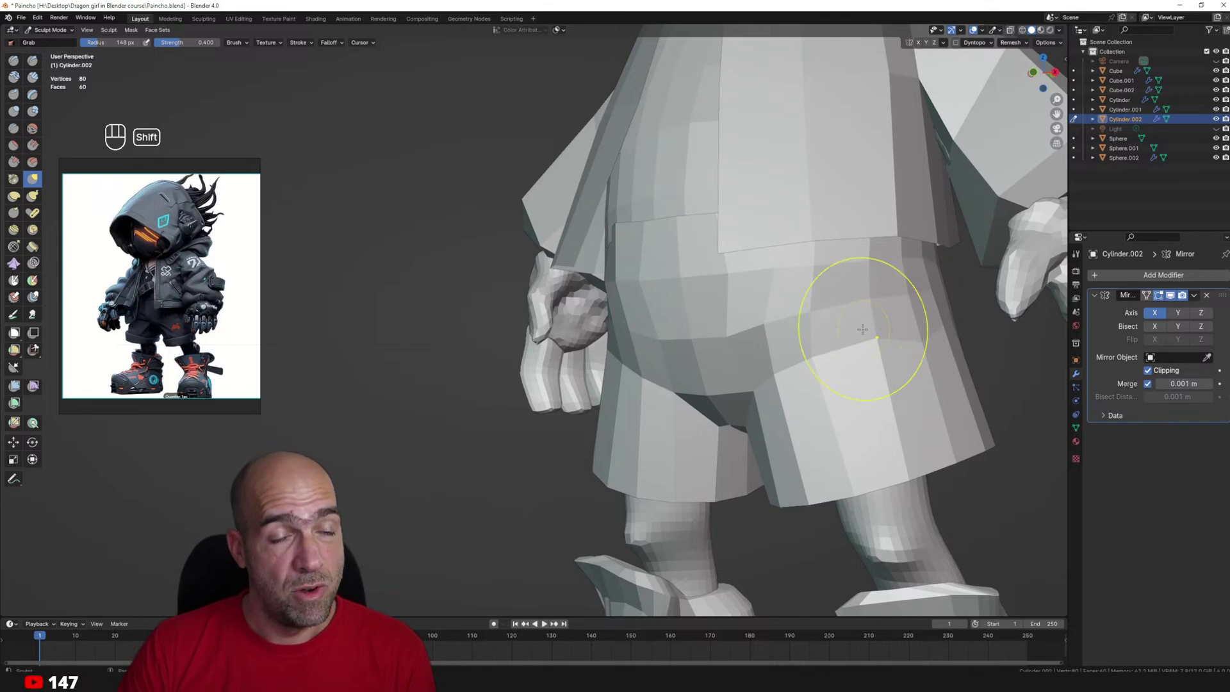
{"action": "middle_click_drag", "start_coordinate": [826, 357], "coordinate": [860, 367]}
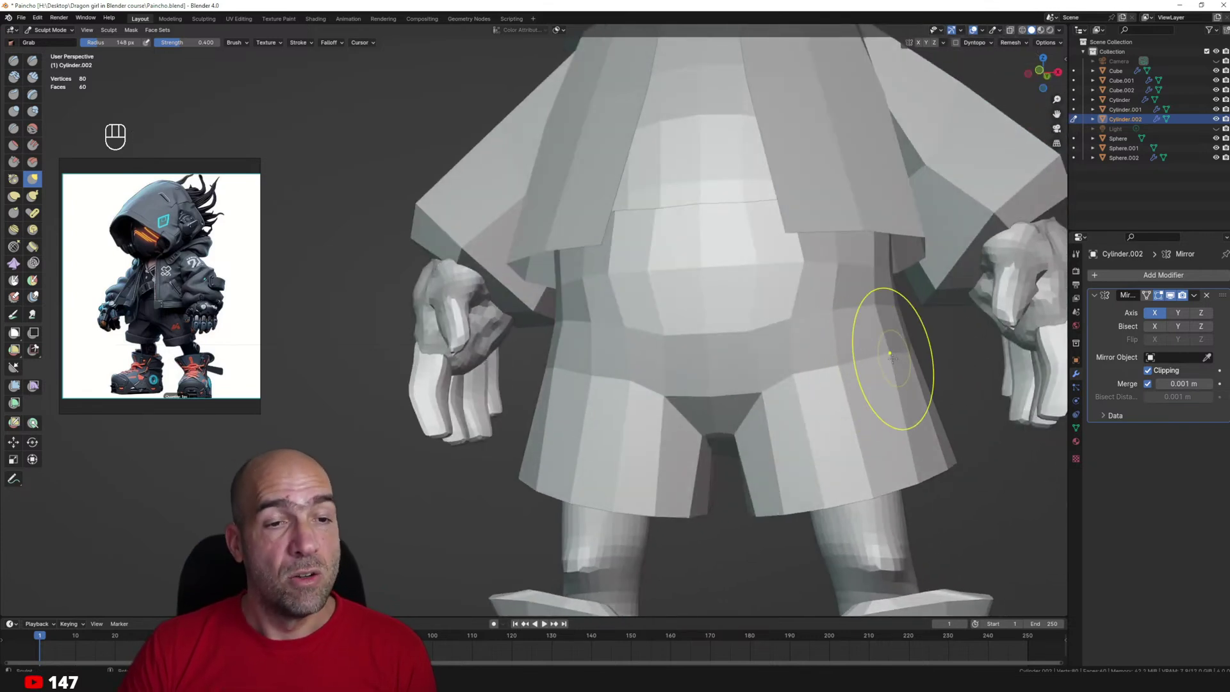
Smooth the front of the shorts just below the waistband with the 148 px brush.
{"action": "mouse_move", "coordinate": [755, 272]}
{"action": "left_mouse_down", "text": "shift"}
{"action": "mouse_move", "coordinate": [782, 258]}
{"action": "mouse_move", "coordinate": [779, 294]}
{"action": "mouse_move", "coordinate": [796, 278]}
{"action": "left_mouse_up", "text": "shift"}
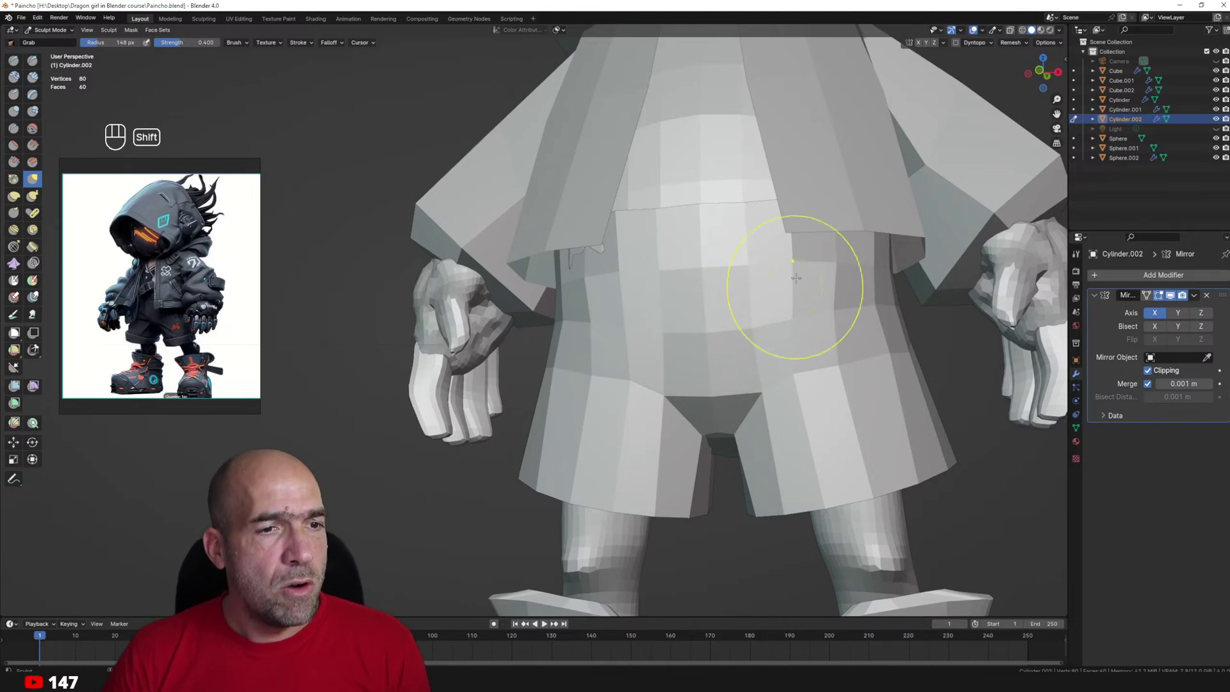
{"action": "middle_click_drag", "start_coordinate": [803, 269], "coordinate": [747, 288]}
{"action": "scroll", "coordinate": [701, 244], "scroll_direction": "up", "scroll_amount": 3}
{"action": "mouse_move", "coordinate": [701, 243]}
{"action": "middle_mouse_down", "text": "shift"}
{"action": "mouse_move", "coordinate": [679, 272]}
{"action": "mouse_move", "coordinate": [787, 280]}
{"action": "mouse_move", "coordinate": [787, 256]}
{"action": "mouse_move", "coordinate": [816, 256]}
{"action": "mouse_move", "coordinate": [768, 224]}
{"action": "middle_mouse_up", "text": "shift"}
{"action": "middle_click_drag", "start_coordinate": [788, 243], "coordinate": [799, 291], "text": "ctrl"}
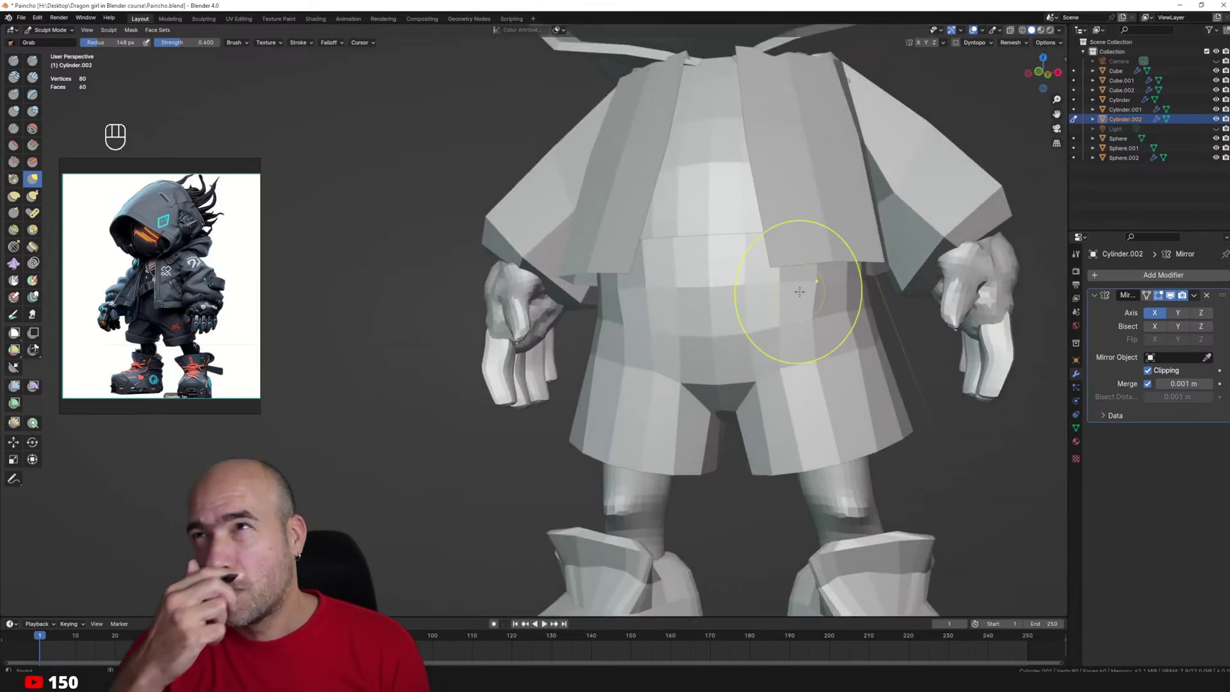
Switch the shorts from Sculpt Mode to Edit Mode.
{"action": "middle_click_drag", "start_coordinate": [796, 384], "coordinate": [852, 395], "text": "alt"}
{"action": "key", "text": "Tab"}
{"action": "scroll", "coordinate": [833, 361], "scroll_direction": "up", "scroll_amount": 4}
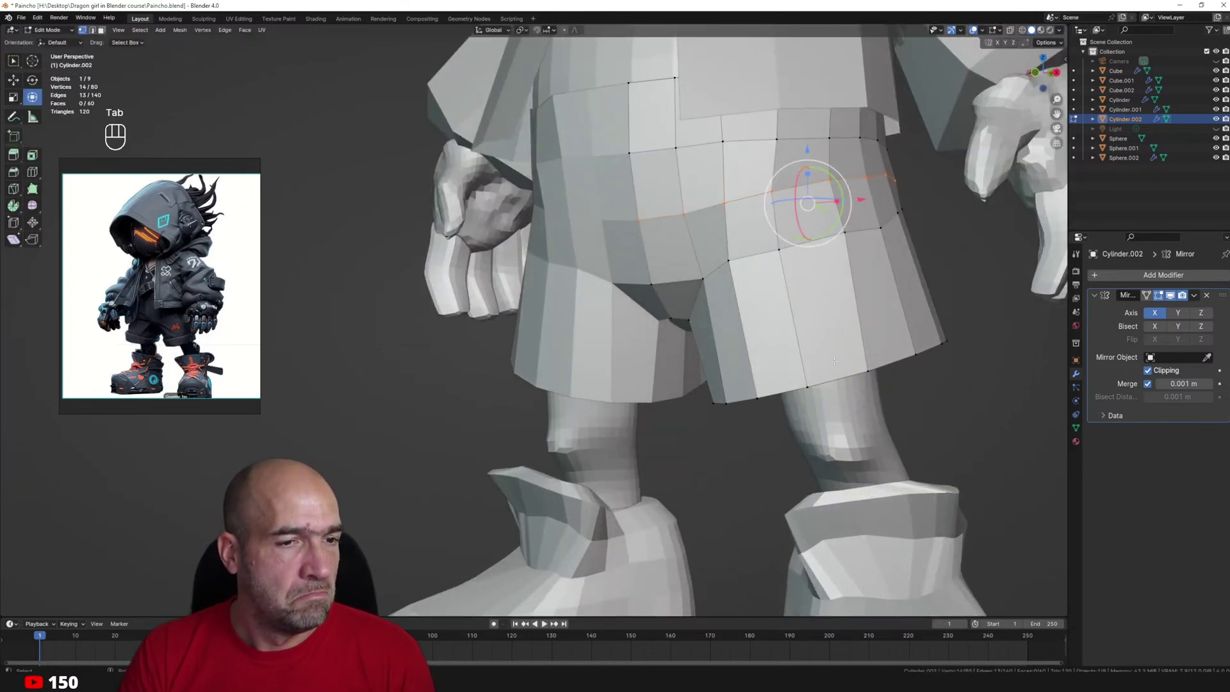
Try an edge loop around the lower leg of the shorts and undo the cut.
{"action": "left_click", "coordinate": [806, 357]}
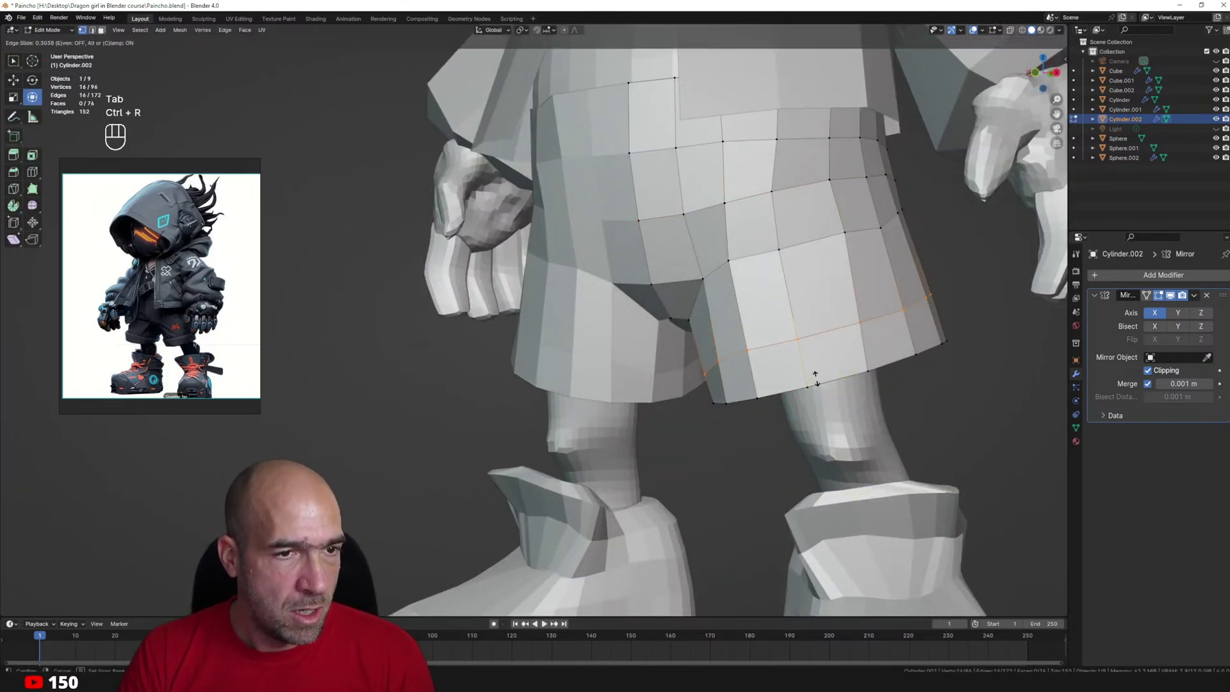
{"action": "left_click", "coordinate": [815, 378]}
{"action": "left_click_drag", "start_coordinate": [759, 367], "coordinate": [816, 365], "text": "alt"}
{"action": "key", "text": "ctrl+z"}
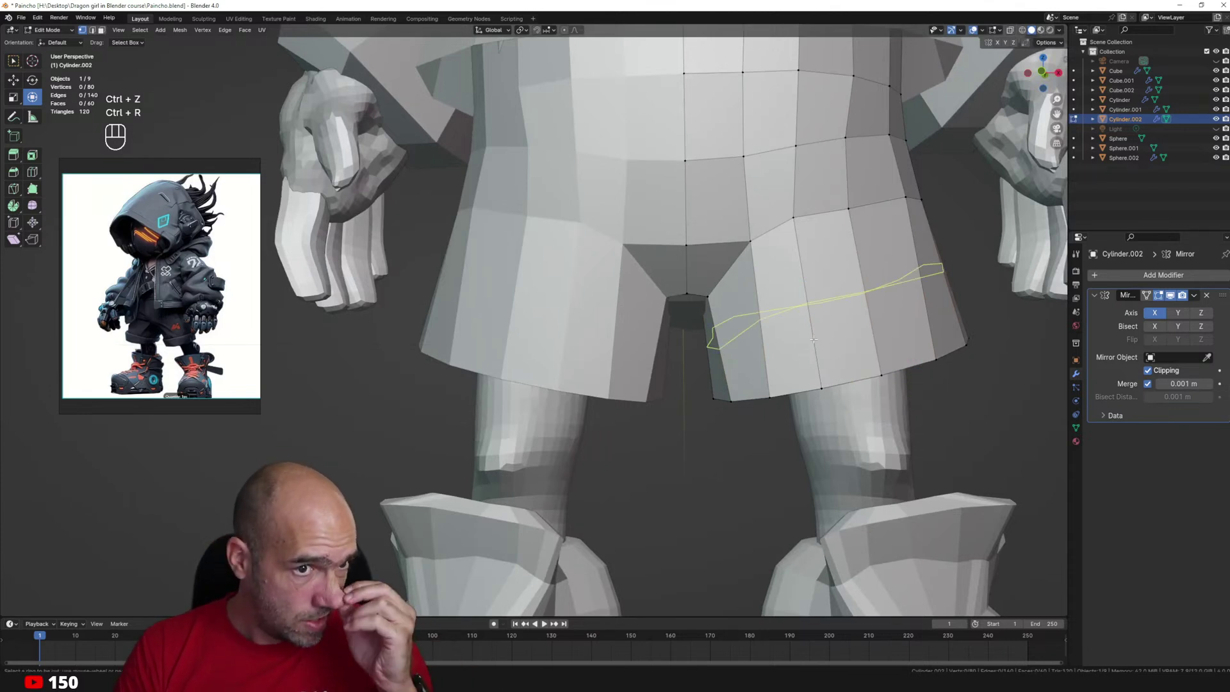
Add an edge loop with even spacing around the shorts' leg above the hem and adjust its height with Edge Slide.
{"action": "left_click", "coordinate": [817, 348]}
{"action": "left_click", "coordinate": [792, 358]}
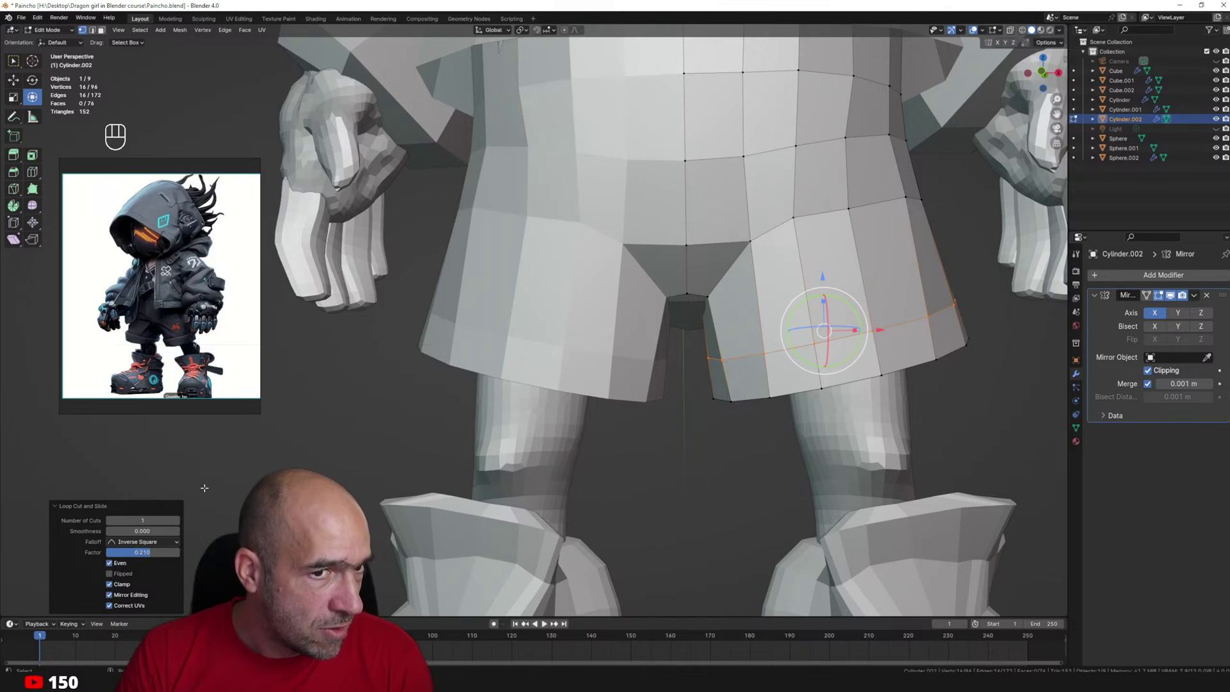
{"action": "left_click_drag", "start_coordinate": [878, 288], "coordinate": [841, 472], "text": "alt"}
{"action": "key", "text": "g"}
{"action": "key", "text": "g"}
{"action": "left_click", "coordinate": [836, 286]}
{"action": "left_click_drag", "start_coordinate": [841, 472], "coordinate": [875, 473], "text": "alt"}
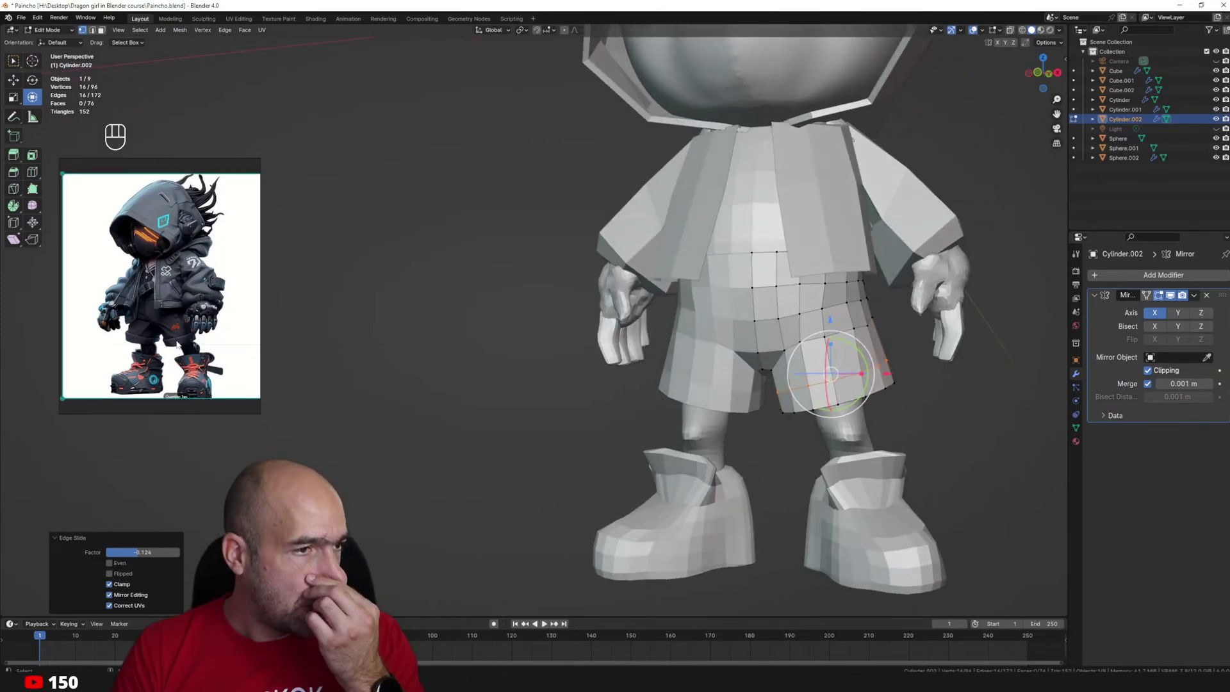
{"action": "left_click_drag", "start_coordinate": [891, 394], "coordinate": [831, 436], "text": "ctrl+alt"}
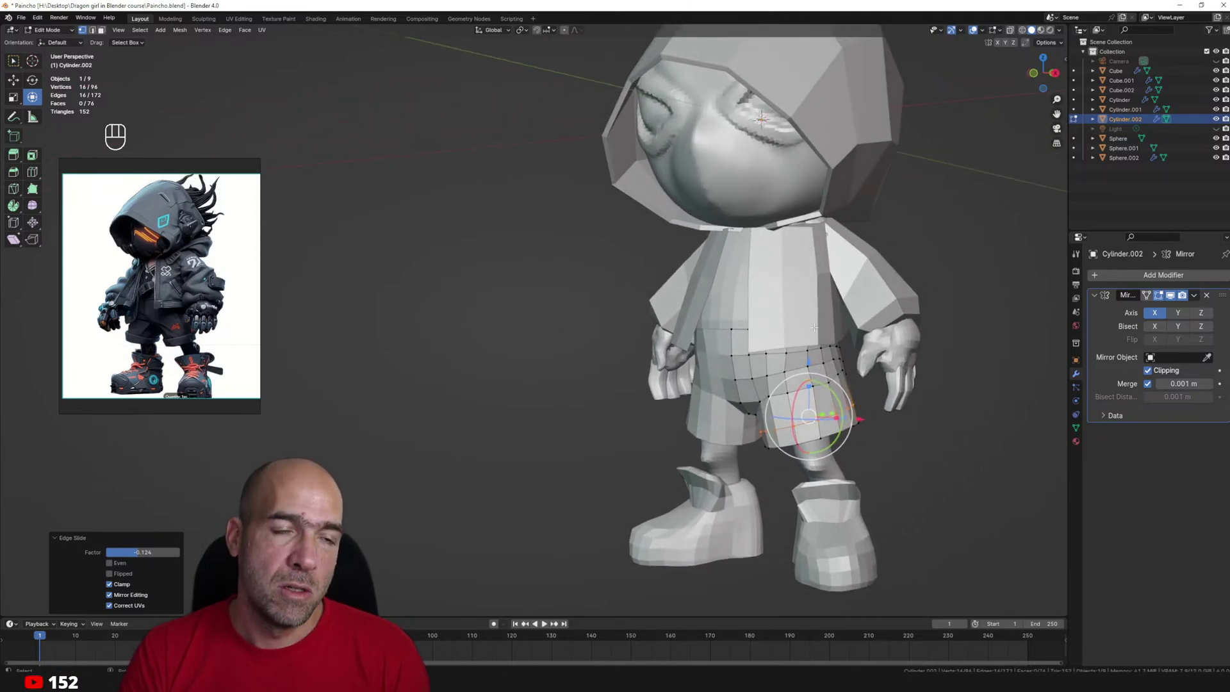
{"action": "mouse_move", "coordinate": [882, 280]}
{"action": "middle_mouse_down"}
{"action": "mouse_move", "coordinate": [801, 291]}
{"action": "mouse_move", "coordinate": [873, 303]}
{"action": "middle_mouse_up"}
{"action": "left_click_drag", "start_coordinate": [874, 302], "coordinate": [894, 357], "text": "ctrl+alt"}
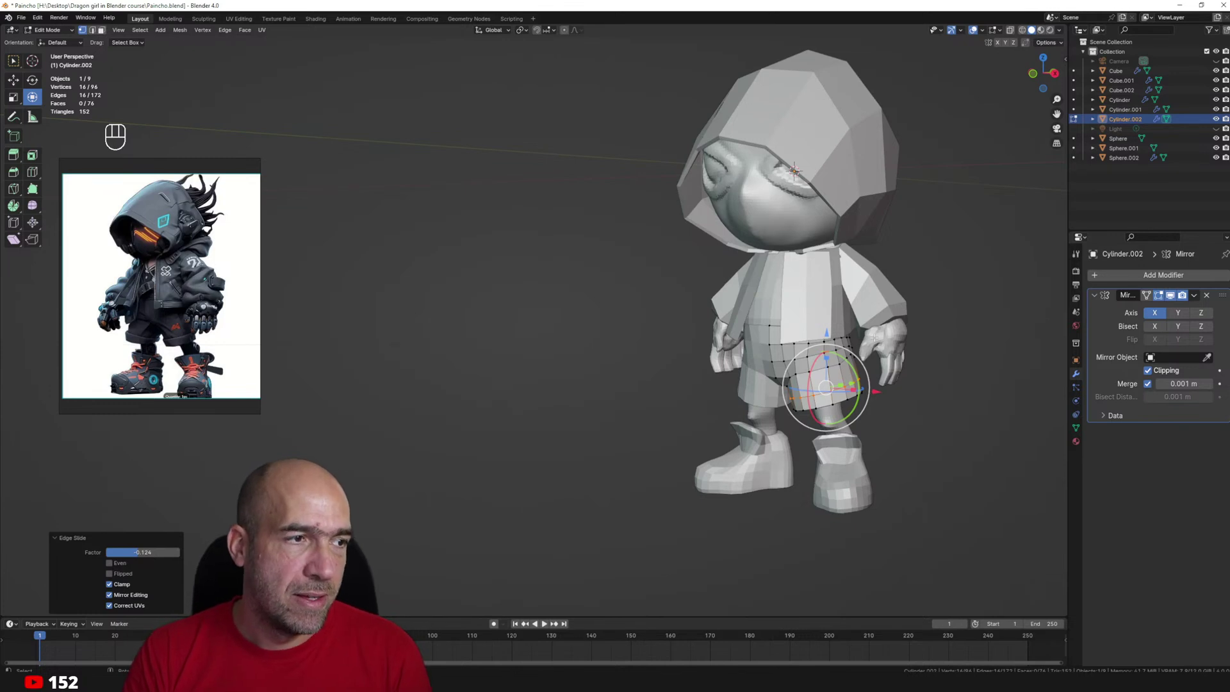
Leave the shorts, switch editing to the fingers mesh, and move all of its geometry to sit under the palm.
{"action": "scroll", "coordinate": [897, 372], "scroll_direction": "up", "scroll_amount": 5}
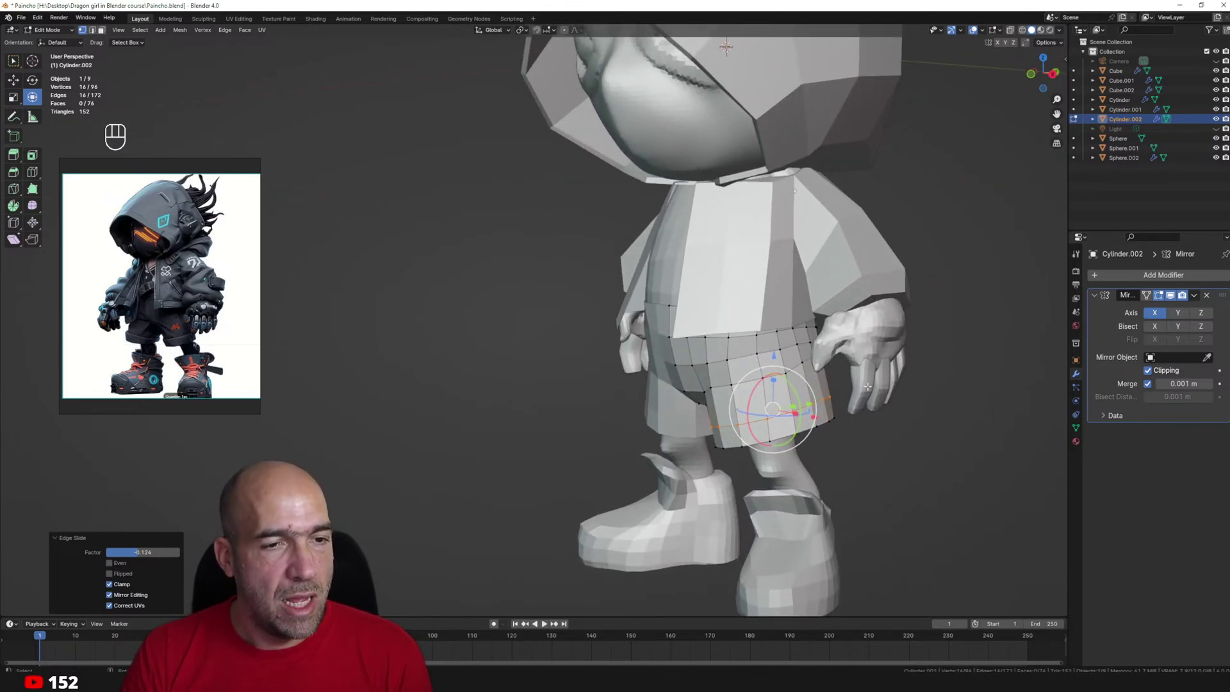
{"action": "key", "text": "Tab"}
{"action": "key", "text": "alt+q"}
{"action": "scroll", "coordinate": [898, 385], "scroll_direction": "up", "scroll_amount": 1}
{"action": "key", "text": "Tab"}
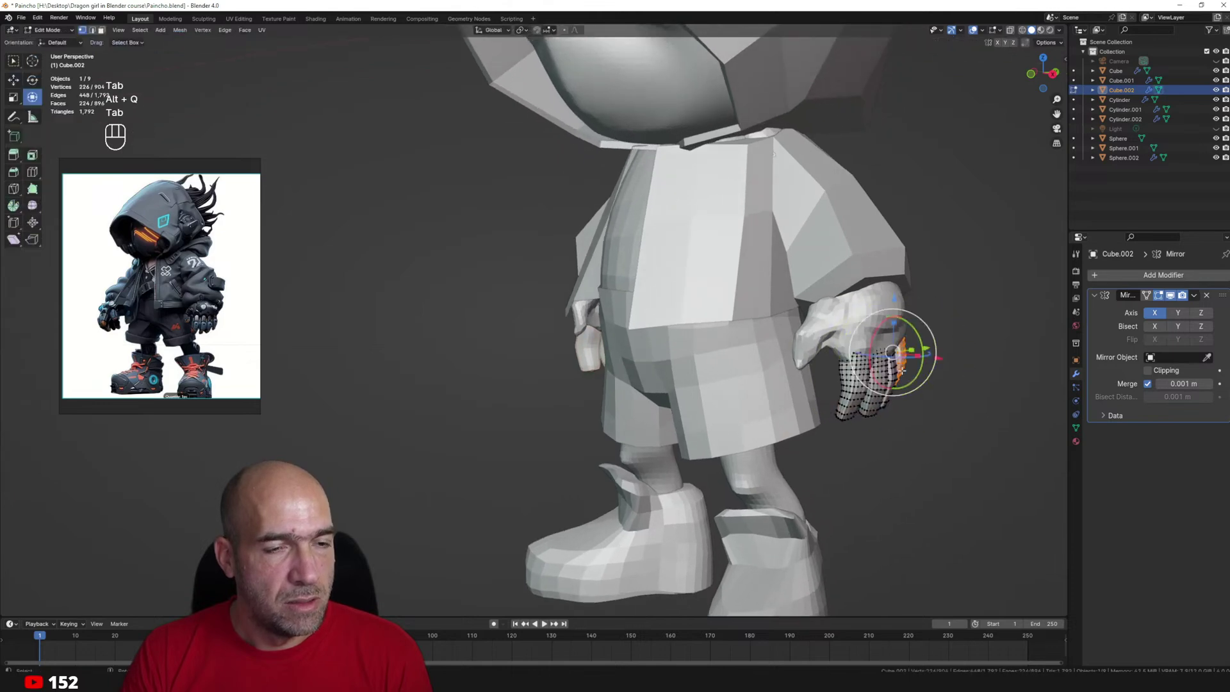
{"action": "left_click_drag", "start_coordinate": [901, 370], "coordinate": [914, 304], "text": "alt"}
{"action": "key", "text": "a"}
{"action": "key", "text": "g"}
{"action": "left_click", "coordinate": [826, 384]}
Switch to the arm-and-hand mesh, select all of its geometry, and enter Sculpt Mode.
{"action": "key", "text": "alt+q"}
{"action": "key", "text": "Tab"}
{"action": "key", "text": "Tab"}
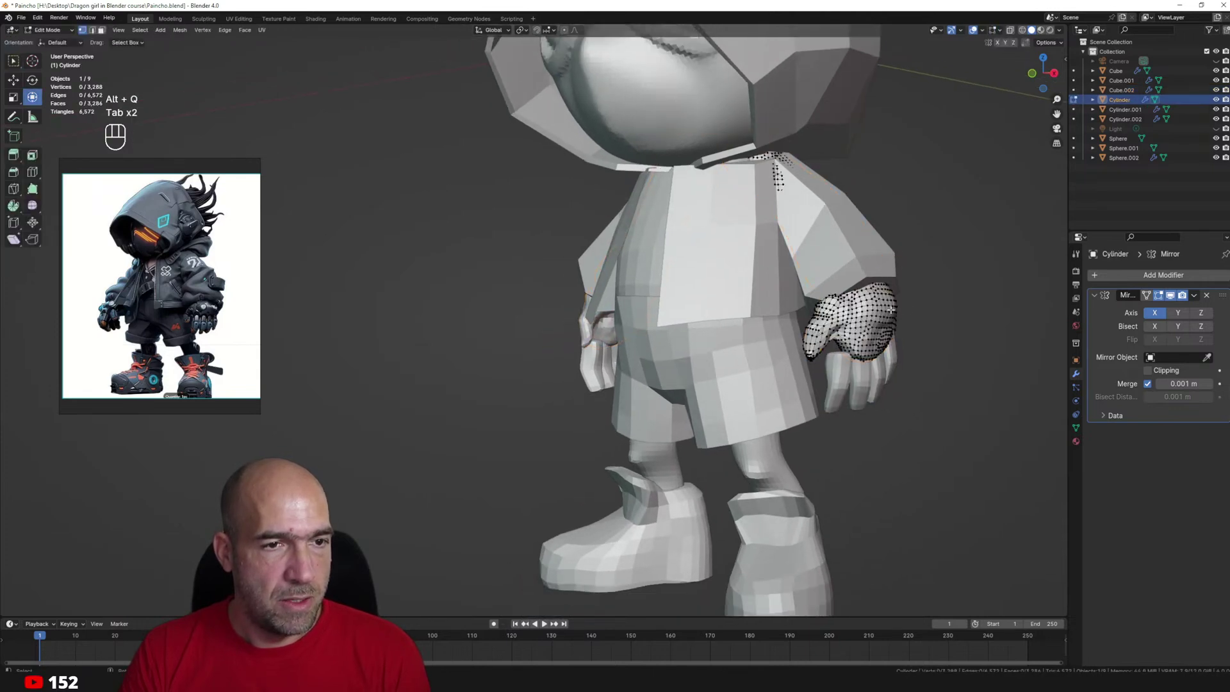
{"action": "key", "text": "a"}
{"action": "mouse_move", "coordinate": [865, 261]}
{"action": "left_mouse_down", "text": "alt"}
{"action": "mouse_move", "coordinate": [829, 281]}
{"action": "mouse_move", "coordinate": [843, 265]}
{"action": "mouse_move", "coordinate": [863, 378]}
{"action": "mouse_move", "coordinate": [889, 414]}
{"action": "left_mouse_up", "text": "alt"}
{"action": "key", "text": "ctrl+Tab"}
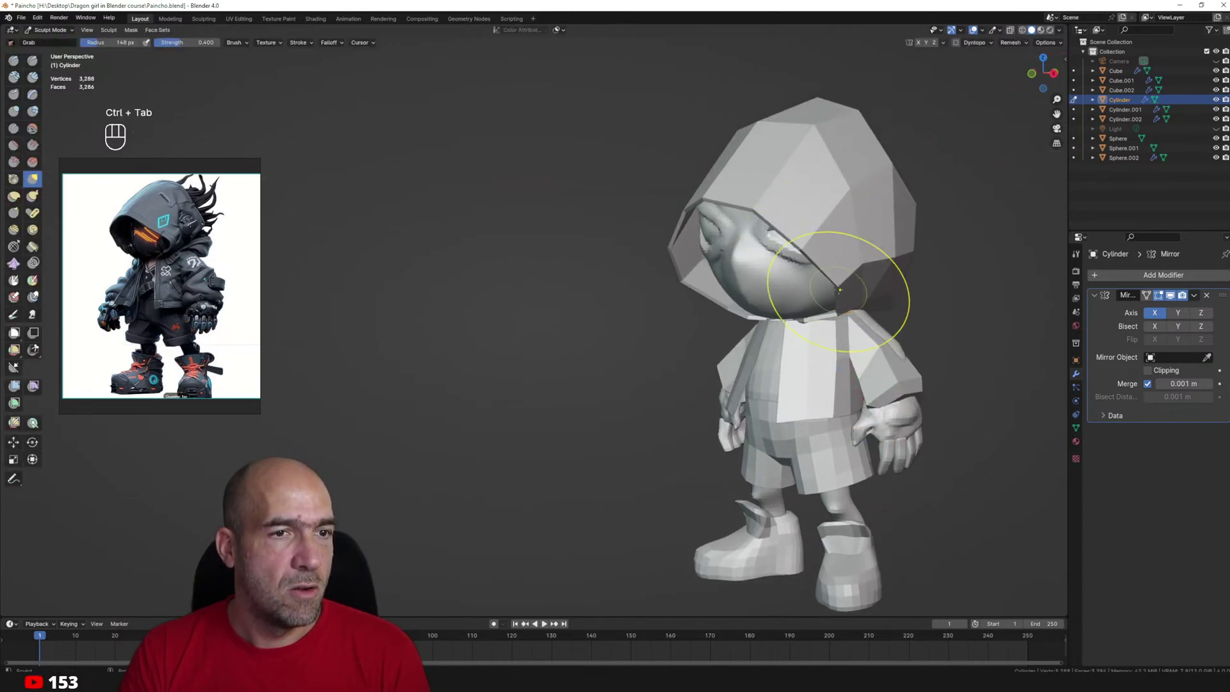
Switch sculpting to the hood and reshape its front opening, side and rear with the Grab brush.
{"action": "key", "text": "alt+q"}
{"action": "left_click_drag", "start_coordinate": [806, 236], "coordinate": [794, 269], "text": "ctrl+alt"}
{"action": "mouse_move", "coordinate": [794, 269]}
{"action": "left_mouse_down", "text": "alt"}
{"action": "mouse_move", "coordinate": [817, 254]}
{"action": "mouse_move", "coordinate": [797, 224]}
{"action": "mouse_move", "coordinate": [796, 237]}
{"action": "left_mouse_up", "text": "alt"}
{"action": "key", "text": "g"}
{"action": "left_click_drag", "start_coordinate": [832, 179], "coordinate": [777, 190], "text": "alt"}
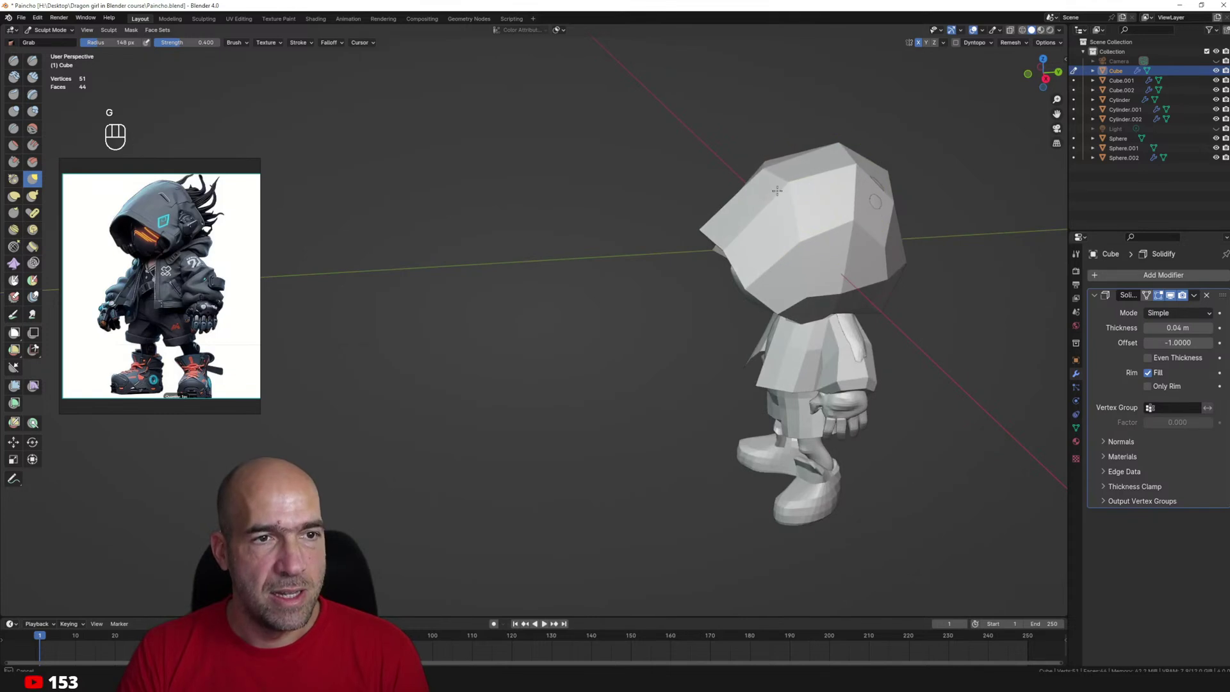
{"action": "left_click_drag", "start_coordinate": [856, 180], "coordinate": [868, 191]}
{"action": "left_click_drag", "start_coordinate": [779, 230], "coordinate": [816, 221], "text": "alt"}
{"action": "left_click_drag", "start_coordinate": [808, 221], "coordinate": [801, 189], "text": "ctrl+alt"}
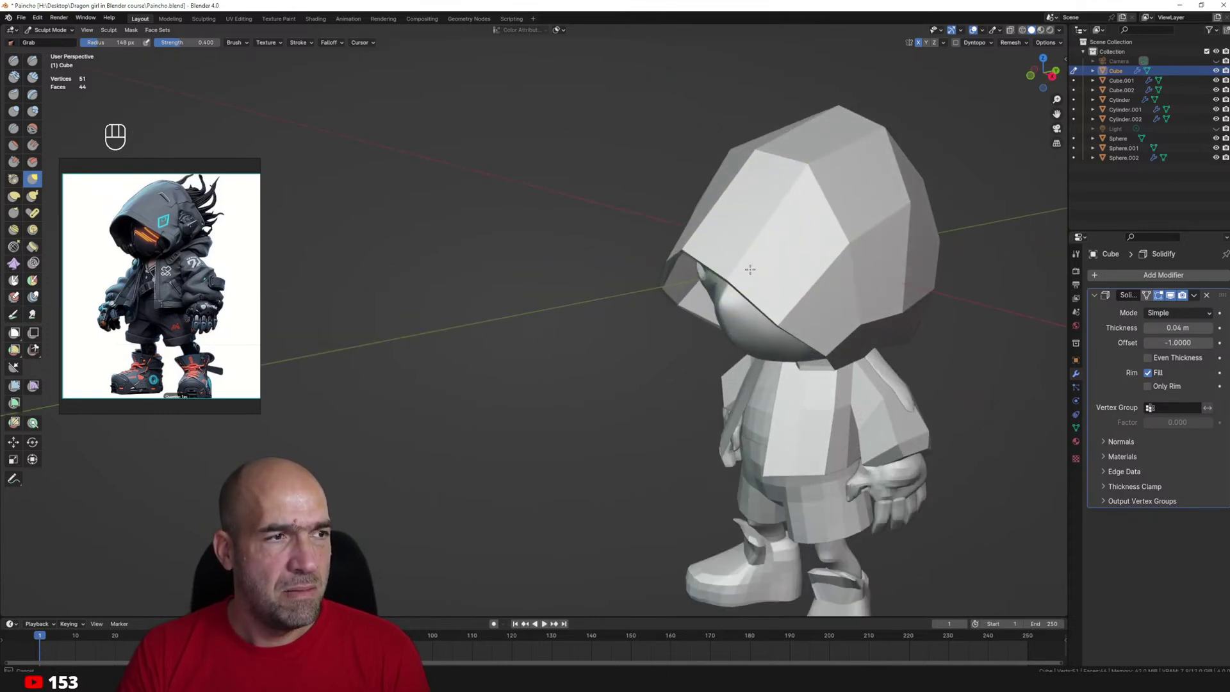
{"action": "mouse_move", "coordinate": [753, 381]}
{"action": "left_mouse_down", "text": "alt"}
{"action": "mouse_move", "coordinate": [820, 360]}
{"action": "mouse_move", "coordinate": [850, 315]}
{"action": "mouse_move", "coordinate": [844, 329]}
{"action": "left_mouse_up", "text": "alt"}
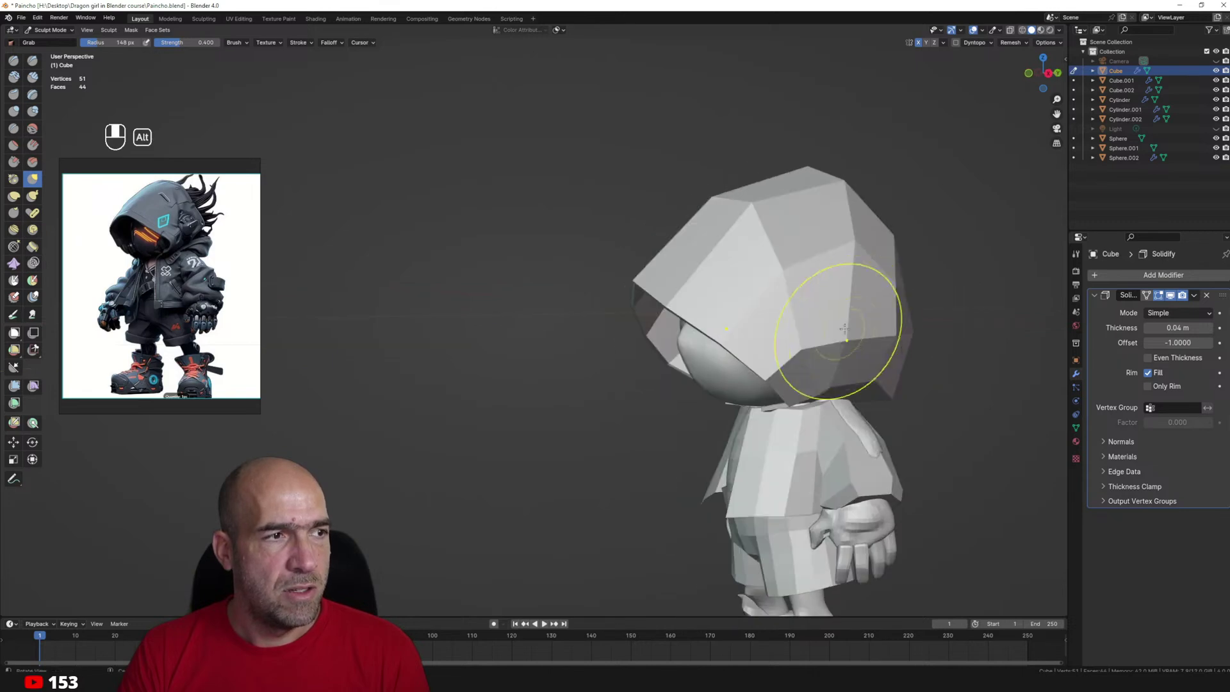
{"action": "left_click_drag", "start_coordinate": [914, 357], "coordinate": [915, 329], "text": "alt"}
{"action": "mouse_move", "coordinate": [910, 327]}
{"action": "middle_mouse_down"}
{"action": "mouse_move", "coordinate": [903, 336]}
{"action": "mouse_move", "coordinate": [877, 304]}
{"action": "mouse_move", "coordinate": [893, 312]}
{"action": "middle_mouse_up"}
{"action": "middle_click_drag", "start_coordinate": [870, 313], "coordinate": [864, 349], "text": "shift"}
{"action": "middle_click_drag", "start_coordinate": [865, 350], "coordinate": [829, 359]}
{"action": "mouse_move", "coordinate": [829, 359]}
{"action": "middle_mouse_down", "text": "shift"}
{"action": "mouse_move", "coordinate": [831, 384]}
{"action": "mouse_move", "coordinate": [808, 317]}
{"action": "mouse_move", "coordinate": [806, 362]}
{"action": "mouse_move", "coordinate": [798, 282]}
{"action": "middle_mouse_up", "text": "shift"}
Switch to the jacket, add an edge loop around the upper sleeve in Edit Mode, and return to Sculpt Mode.
{"action": "key", "text": "alt+q"}
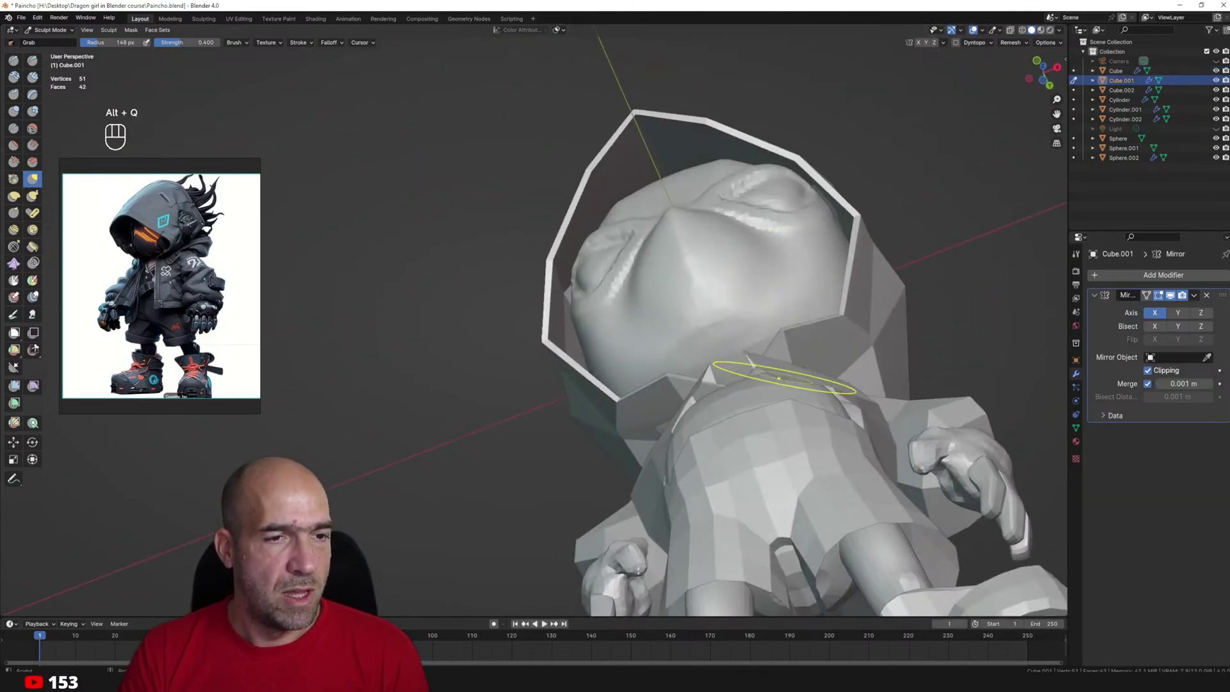
{"action": "middle_click_drag", "start_coordinate": [786, 342], "coordinate": [761, 211]}
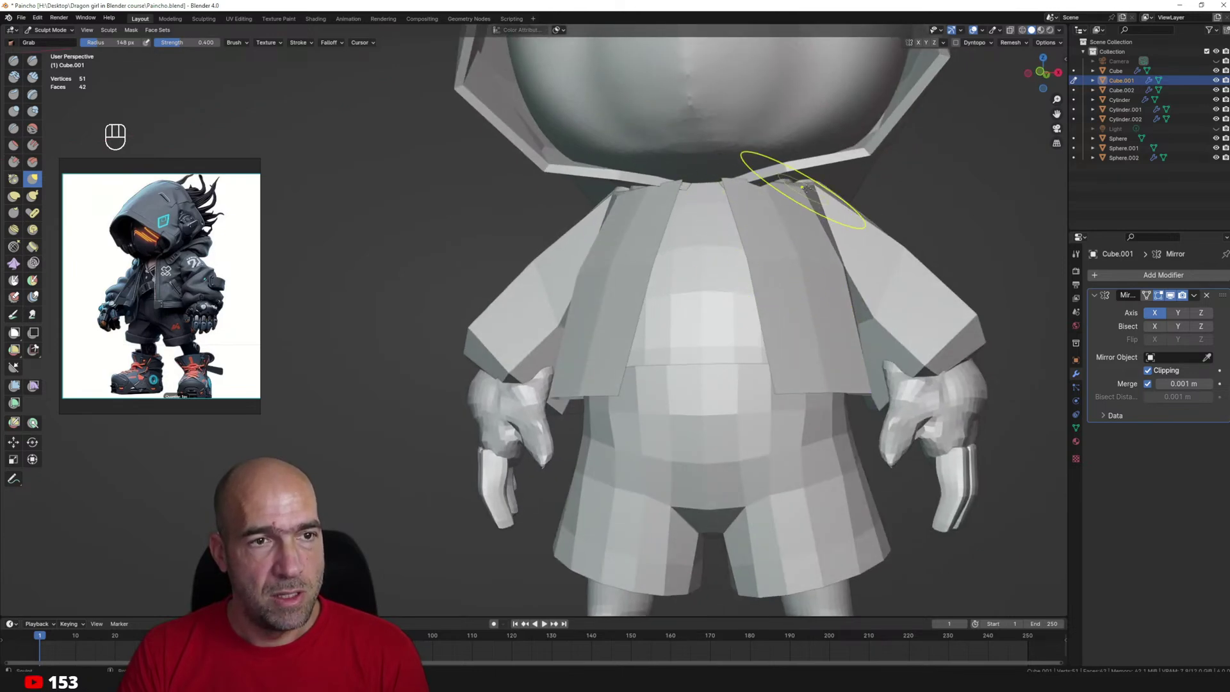
{"action": "left_click_drag", "start_coordinate": [866, 201], "coordinate": [826, 312], "text": "alt"}
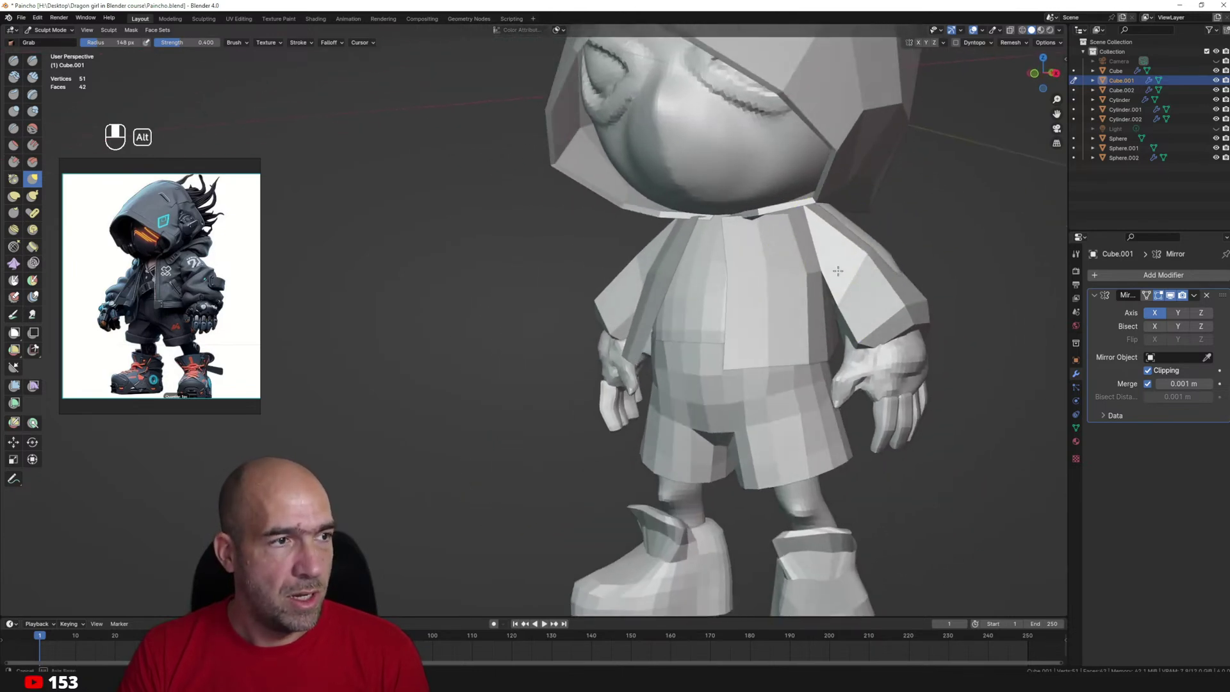
{"action": "key", "text": "Tab"}
{"action": "scroll", "coordinate": [822, 289], "scroll_direction": "up", "scroll_amount": 4}
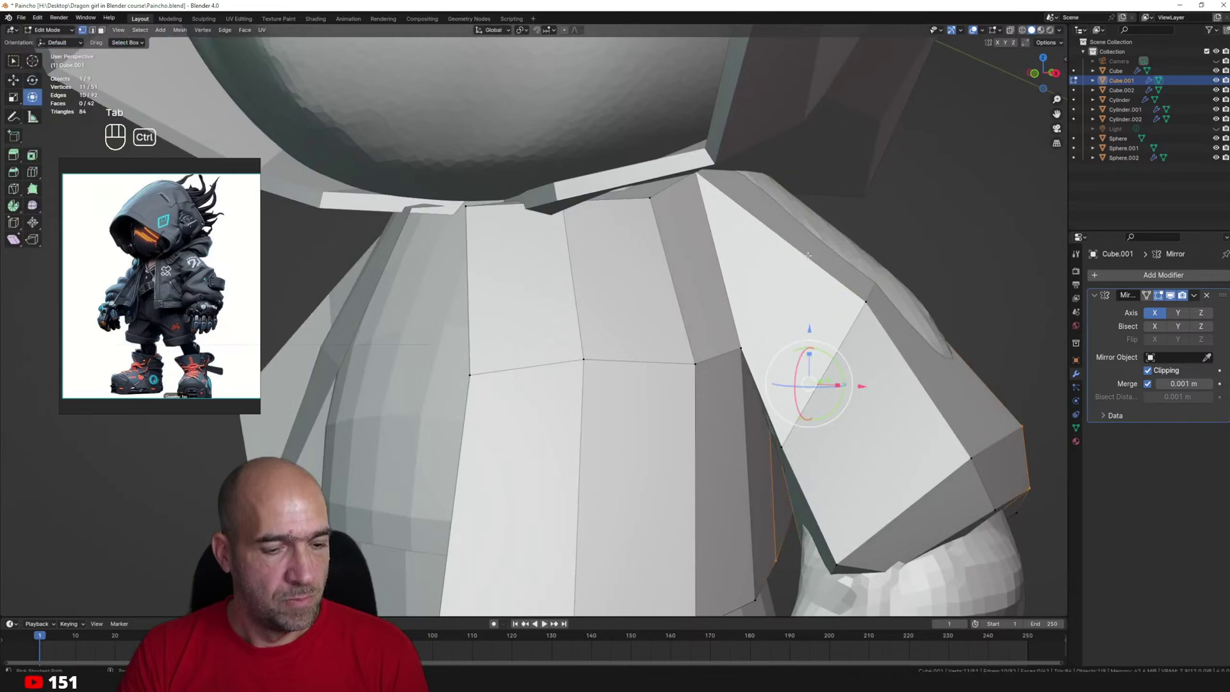
{"action": "key", "text": "ctrl+Tab"}
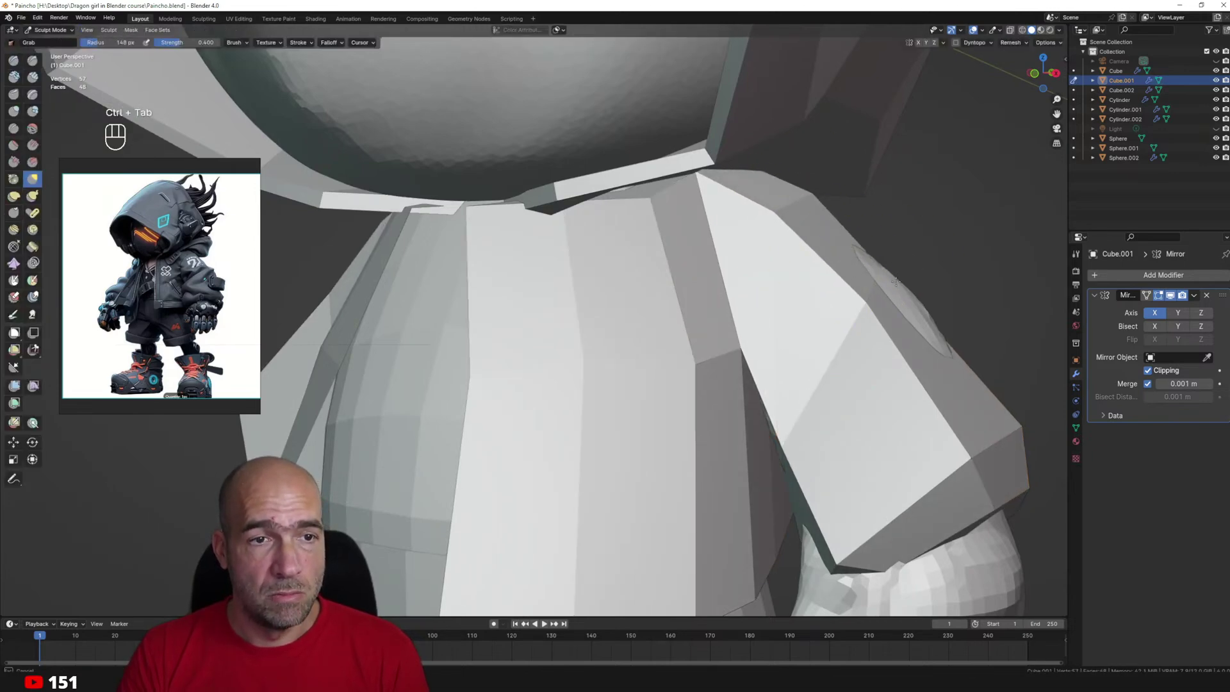
Round the jacket's shoulder and shape the back of the sleeve with the Grab brush.
{"action": "mouse_move", "coordinate": [951, 294]}
{"action": "left_mouse_down", "text": "alt"}
{"action": "mouse_move", "coordinate": [912, 286]}
{"action": "mouse_move", "coordinate": [959, 293]}
{"action": "left_mouse_up", "text": "alt"}
{"action": "left_click_drag", "start_coordinate": [954, 291], "coordinate": [881, 285]}
{"action": "mouse_move", "coordinate": [896, 270]}
{"action": "left_mouse_down"}
{"action": "mouse_move", "coordinate": [933, 277]}
{"action": "mouse_move", "coordinate": [904, 314]}
{"action": "left_mouse_up"}
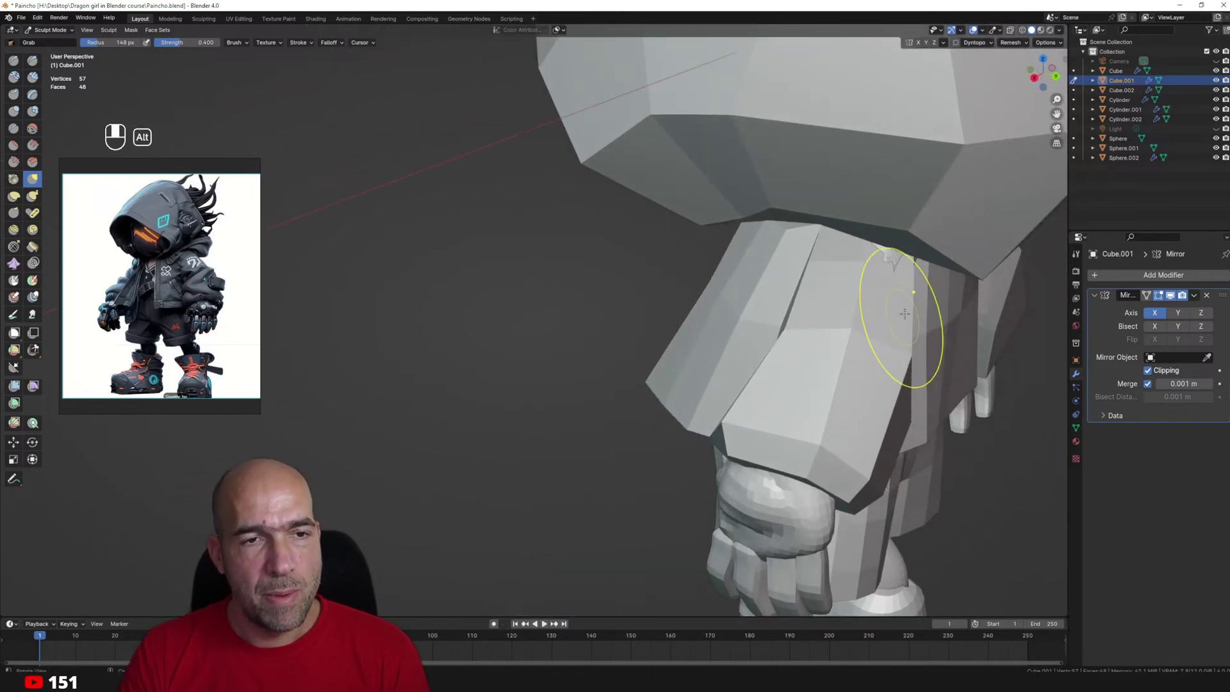
{"action": "middle_click_drag", "start_coordinate": [904, 313], "coordinate": [897, 266]}
{"action": "left_click_drag", "start_coordinate": [899, 279], "coordinate": [864, 286], "text": "alt"}
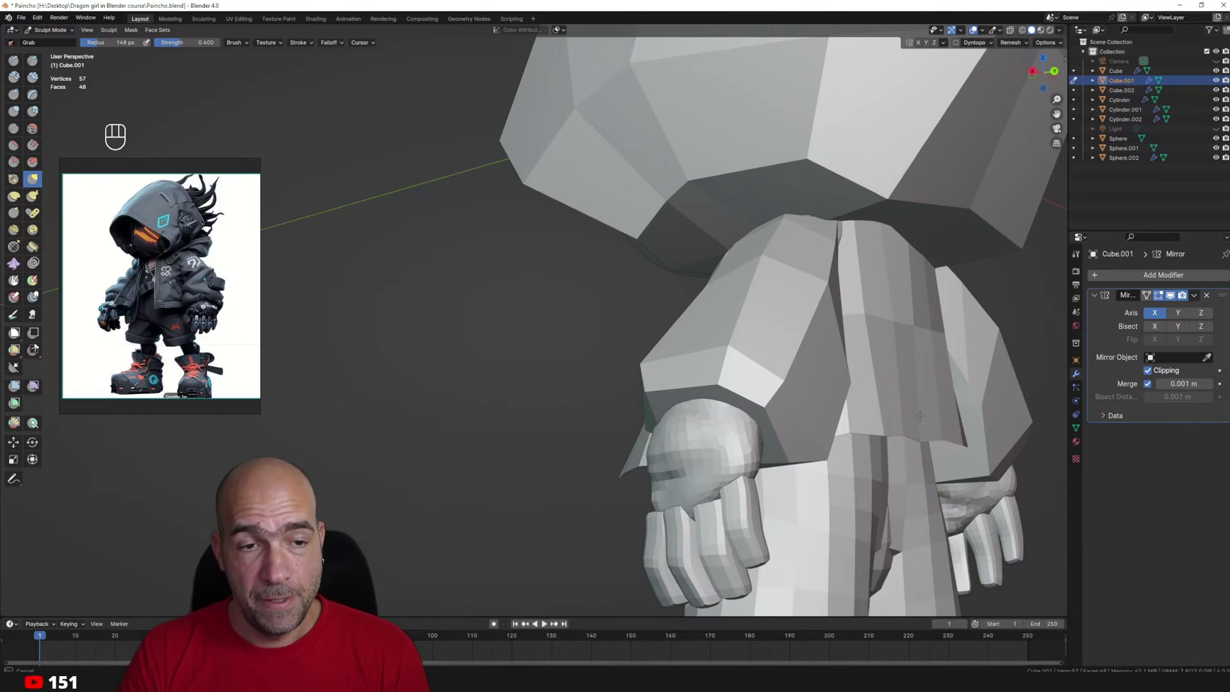
{"action": "left_click_drag", "start_coordinate": [918, 395], "coordinate": [940, 340], "text": "ctrl+alt"}
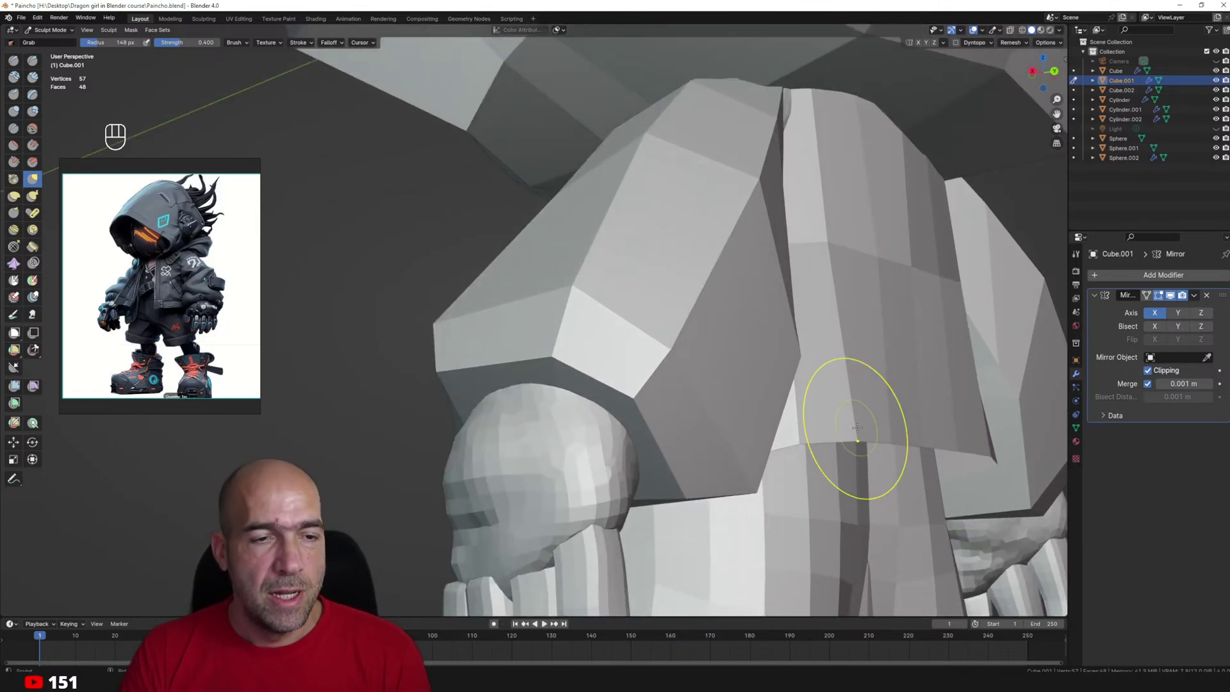
{"action": "middle_click_drag", "start_coordinate": [856, 428], "coordinate": [905, 395]}
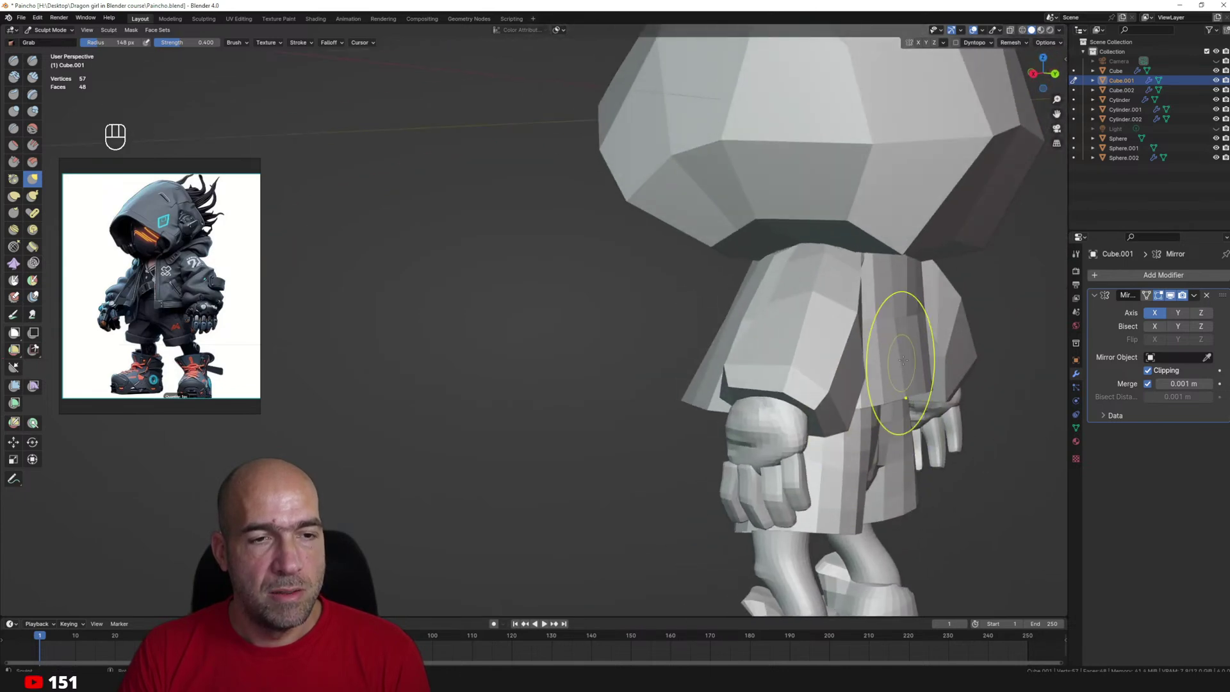
{"action": "middle_click_drag", "start_coordinate": [907, 337], "coordinate": [909, 272]}
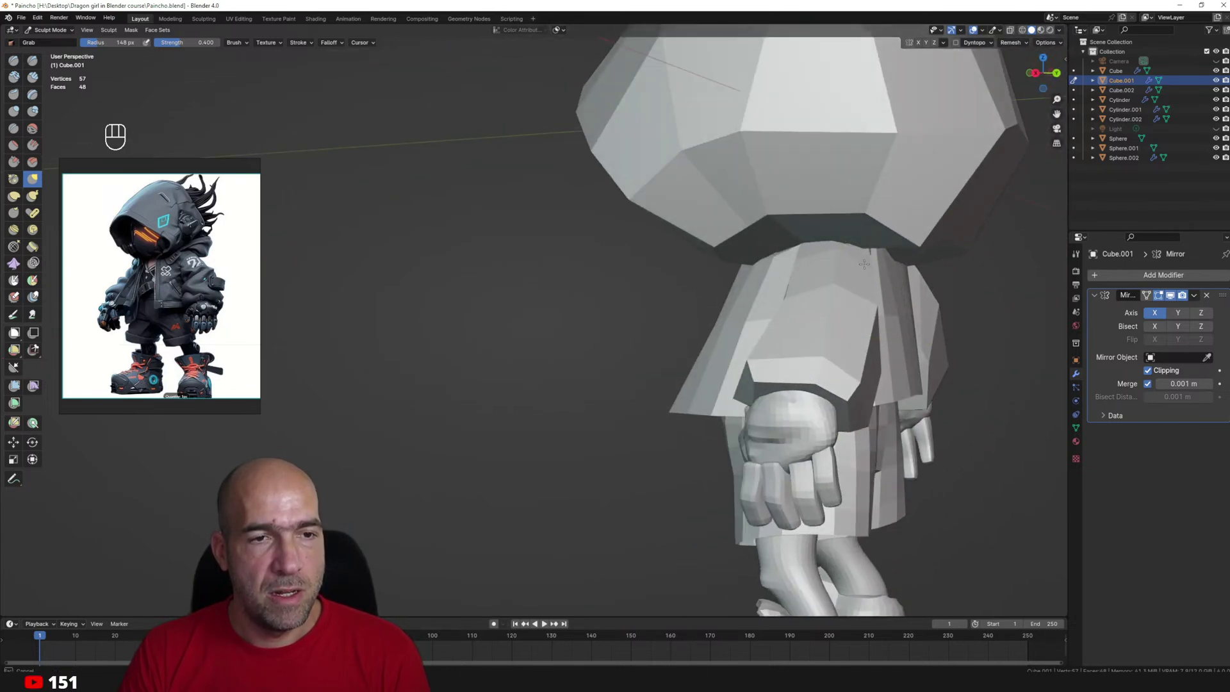
{"action": "middle_click_drag", "start_coordinate": [869, 241], "coordinate": [855, 422], "text": "alt"}
Switch sculpting to the hand mesh and reshape the thumb and its tip with the Grab brush.
{"action": "key", "text": "alt+q"}
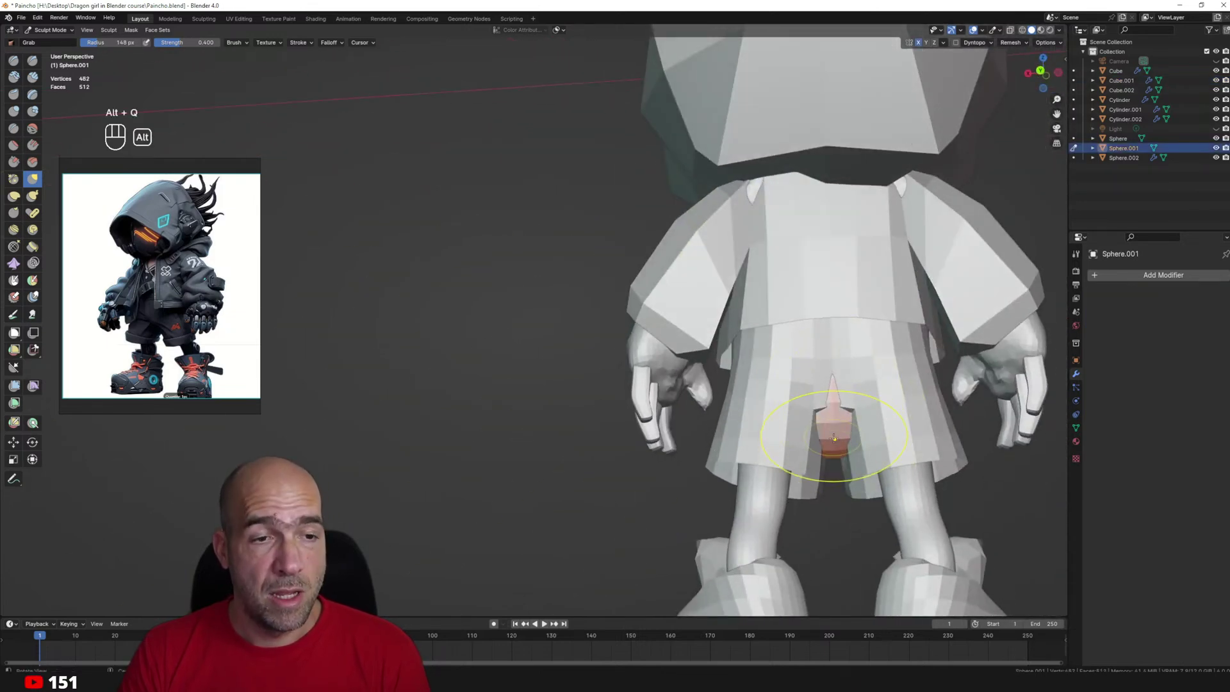
{"action": "mouse_move", "coordinate": [836, 382]}
{"action": "middle_mouse_down"}
{"action": "mouse_move", "coordinate": [864, 401]}
{"action": "mouse_move", "coordinate": [809, 452]}
{"action": "mouse_move", "coordinate": [910, 416]}
{"action": "mouse_move", "coordinate": [942, 390]}
{"action": "mouse_move", "coordinate": [816, 410]}
{"action": "middle_mouse_up"}
{"action": "middle_click_drag", "start_coordinate": [817, 410], "coordinate": [808, 323], "text": "ctrl"}
{"action": "key", "text": "alt+q"}
{"action": "middle_click_drag", "start_coordinate": [808, 323], "coordinate": [764, 347]}
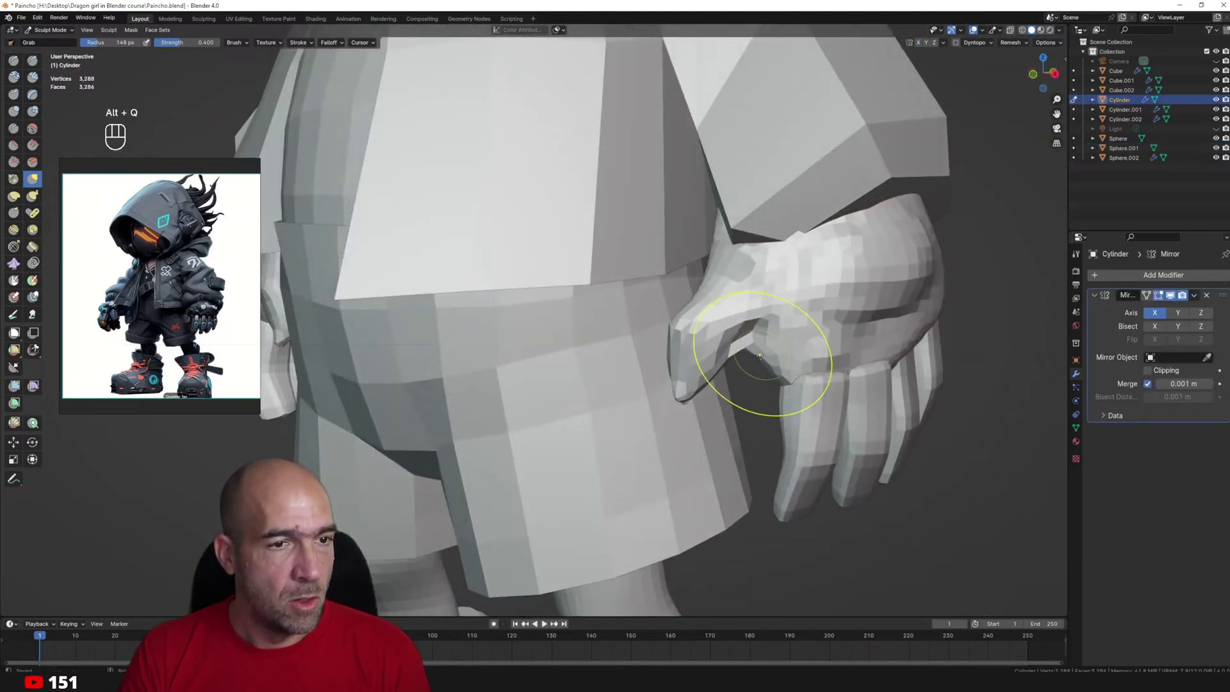
{"action": "left_click_drag", "start_coordinate": [764, 347], "coordinate": [745, 343]}
{"action": "mouse_move", "coordinate": [744, 343]}
{"action": "middle_mouse_down", "text": "ctrl"}
{"action": "mouse_move", "coordinate": [724, 316]}
{"action": "mouse_move", "coordinate": [686, 401]}
{"action": "middle_mouse_up", "text": "ctrl"}
{"action": "left_click_drag", "start_coordinate": [653, 429], "coordinate": [677, 456]}
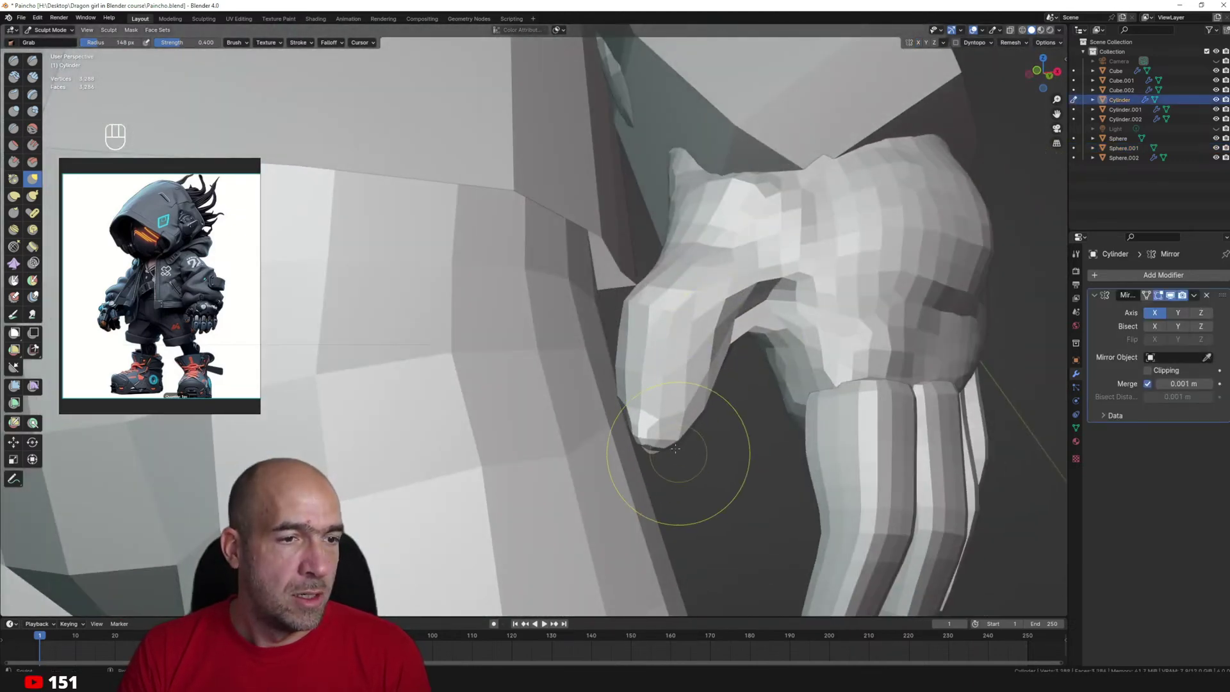
{"action": "middle_click_drag", "start_coordinate": [676, 456], "coordinate": [768, 441]}
{"action": "left_click_drag", "start_coordinate": [634, 415], "coordinate": [683, 415]}
Pull the protruding inner wrist above the thumb inward with the Grab brush.
{"action": "mouse_move", "coordinate": [682, 415]}
{"action": "middle_mouse_down", "text": "alt"}
{"action": "mouse_move", "coordinate": [615, 390]}
{"action": "mouse_move", "coordinate": [691, 340]}
{"action": "mouse_move", "coordinate": [751, 348]}
{"action": "mouse_move", "coordinate": [805, 263]}
{"action": "mouse_move", "coordinate": [811, 294]}
{"action": "mouse_move", "coordinate": [768, 286]}
{"action": "middle_mouse_up", "text": "alt"}
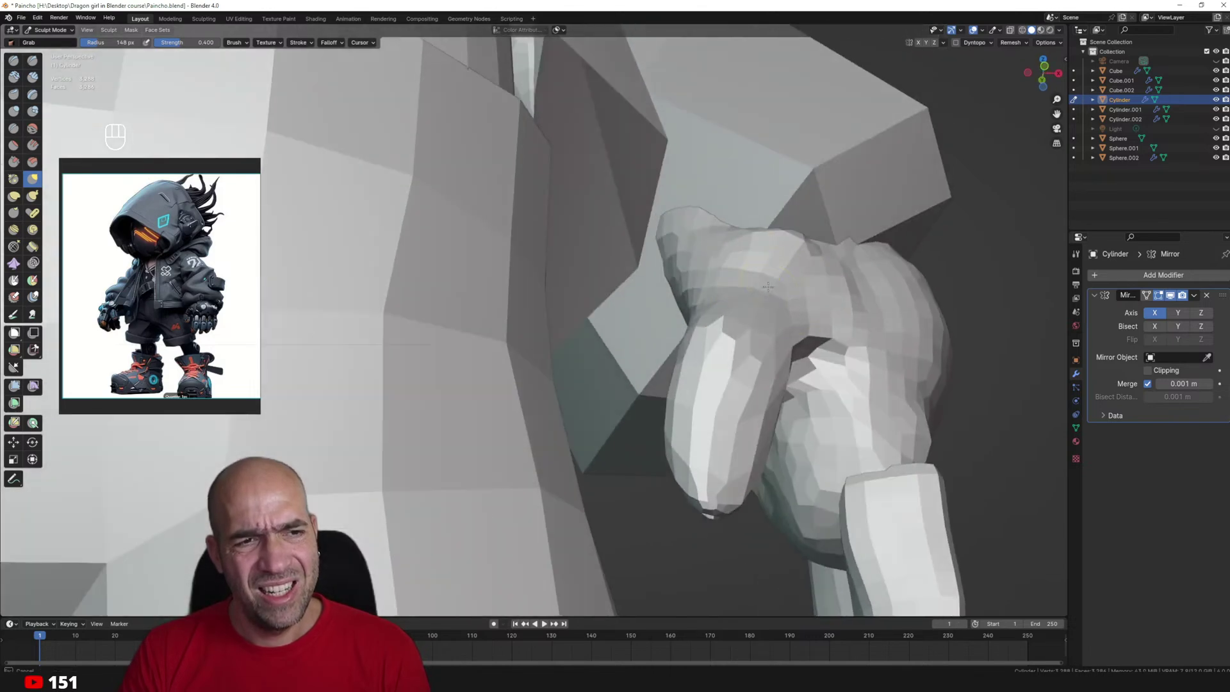
{"action": "left_click_drag", "start_coordinate": [672, 240], "coordinate": [690, 229]}
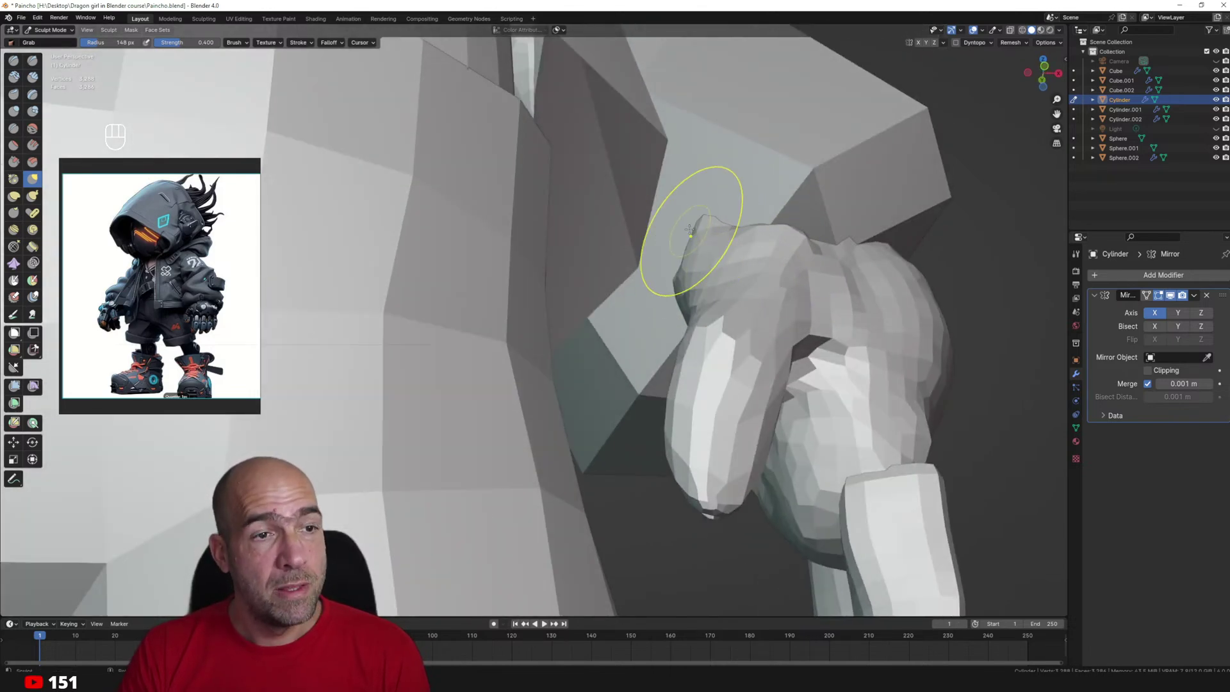
{"action": "scroll", "coordinate": [780, 251], "scroll_direction": "down", "scroll_amount": 3}
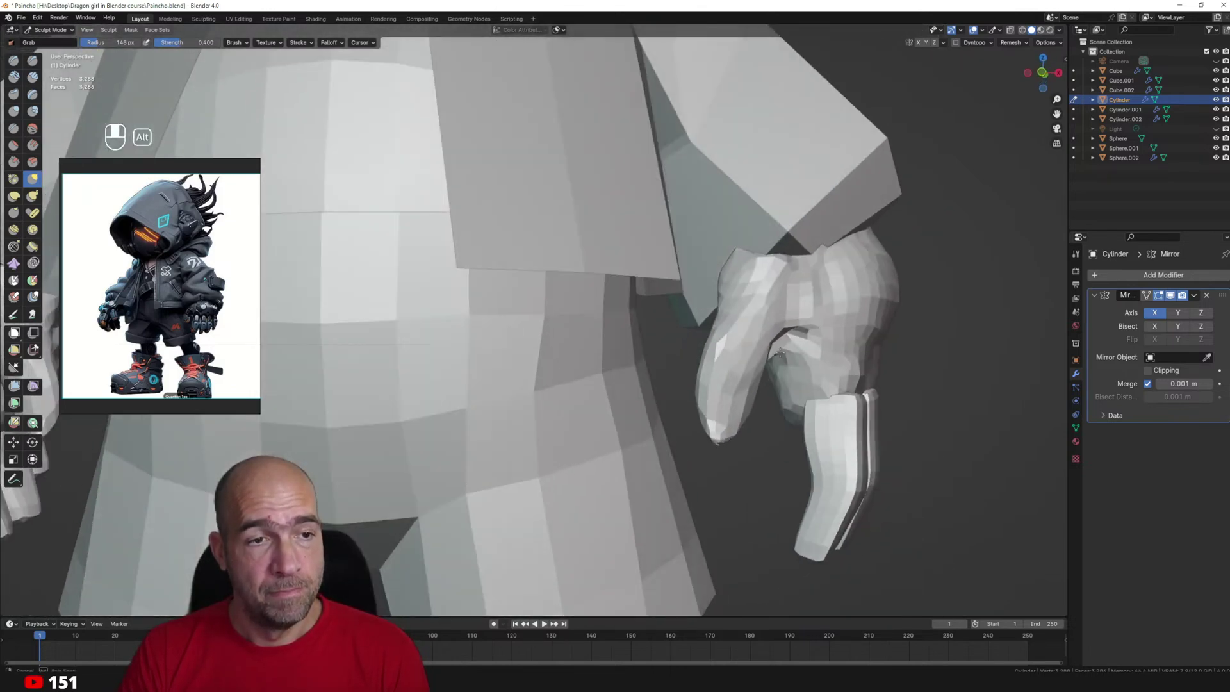
Switch to the Pinch/Magnify brush with a 107 px radius at the base of the thumb.
{"action": "scroll", "coordinate": [781, 362], "scroll_direction": "up", "scroll_amount": 3}
{"action": "mouse_move", "coordinate": [782, 362]}
{"action": "middle_mouse_down"}
{"action": "mouse_move", "coordinate": [709, 362]}
{"action": "mouse_move", "coordinate": [805, 299]}
{"action": "mouse_move", "coordinate": [802, 336]}
{"action": "mouse_move", "coordinate": [762, 378]}
{"action": "middle_mouse_up"}
{"action": "key", "text": "p"}
{"action": "key", "text": "bracketleft"}
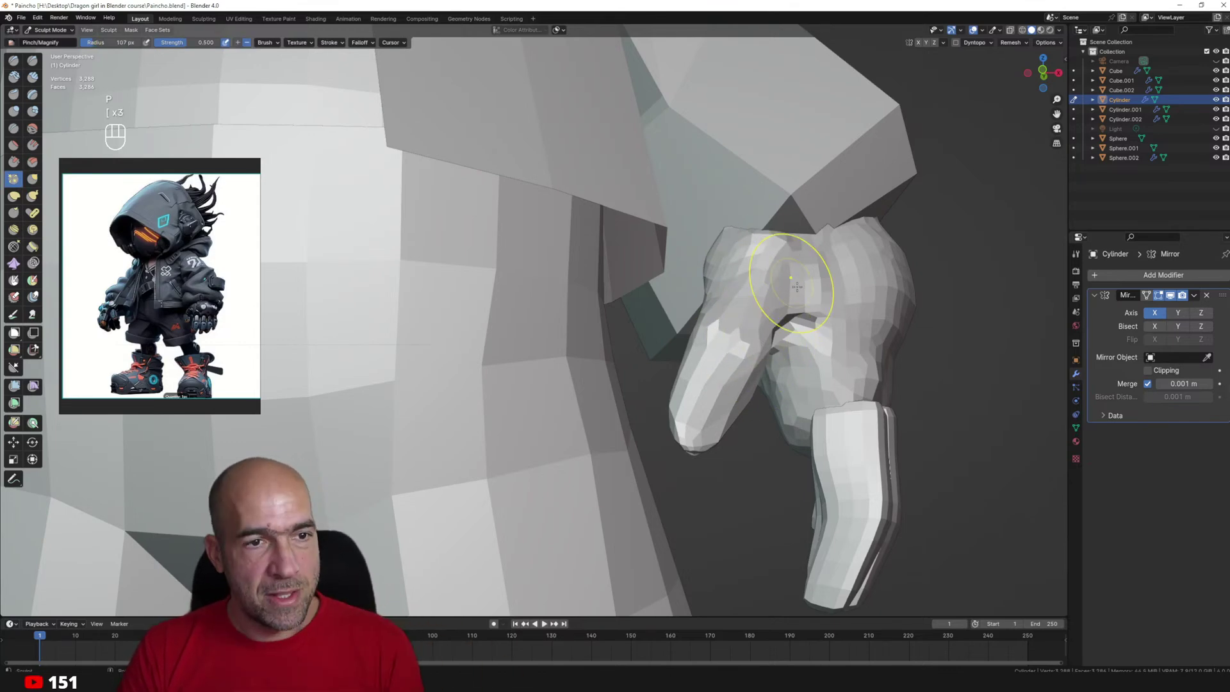
{"action": "mouse_move", "coordinate": [845, 294]}
{"action": "middle_mouse_down", "text": "ctrl+alt"}
{"action": "mouse_move", "coordinate": [833, 337]}
{"action": "mouse_move", "coordinate": [761, 309]}
{"action": "middle_mouse_up", "text": "ctrl+alt"}
Carve a sharp crease across the back of the hand above the knuckles with the Draw Sharp brush.
{"action": "key", "text": "1"}
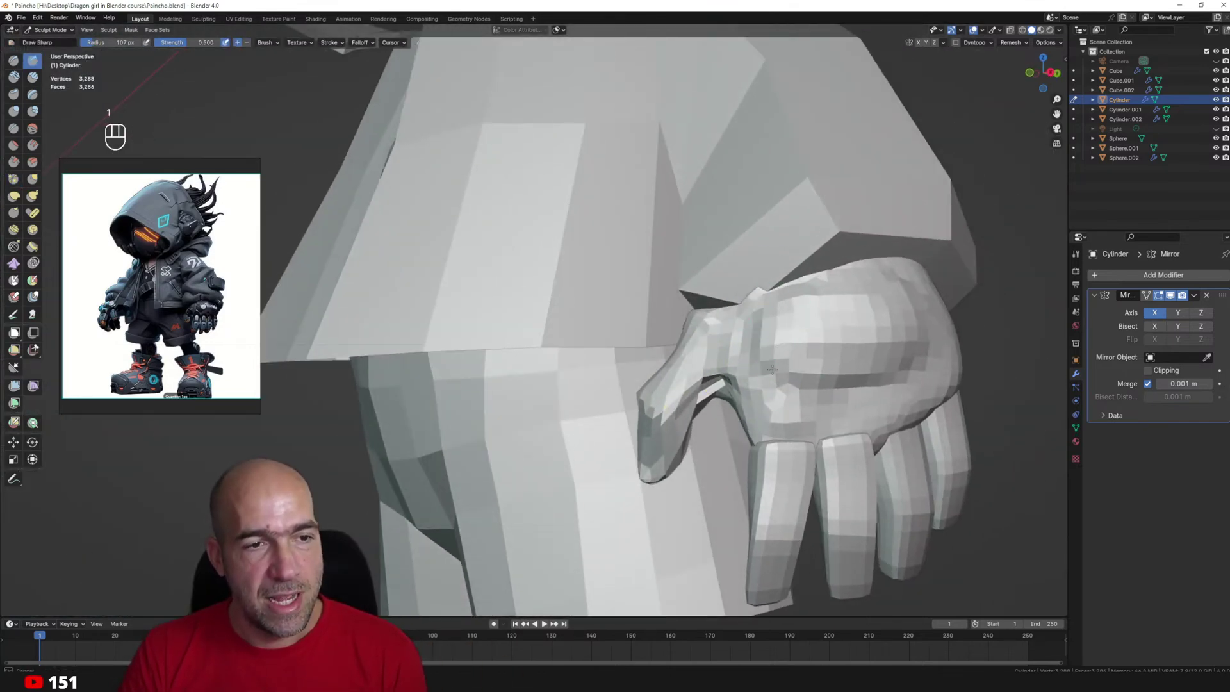
{"action": "left_click_drag", "start_coordinate": [773, 369], "coordinate": [854, 375]}
{"action": "middle_click_drag", "start_coordinate": [855, 375], "coordinate": [768, 383], "text": "alt"}
{"action": "mouse_move", "coordinate": [765, 388]}
{"action": "left_mouse_down"}
{"action": "mouse_move", "coordinate": [846, 378]}
{"action": "mouse_move", "coordinate": [882, 283]}
{"action": "mouse_move", "coordinate": [891, 315]}
{"action": "mouse_move", "coordinate": [853, 278]}
{"action": "mouse_move", "coordinate": [758, 285]}
{"action": "mouse_move", "coordinate": [717, 351]}
{"action": "mouse_move", "coordinate": [911, 323]}
{"action": "mouse_move", "coordinate": [809, 320]}
{"action": "left_mouse_up"}
{"action": "middle_click_drag", "start_coordinate": [810, 323], "coordinate": [709, 324], "text": "ctrl"}
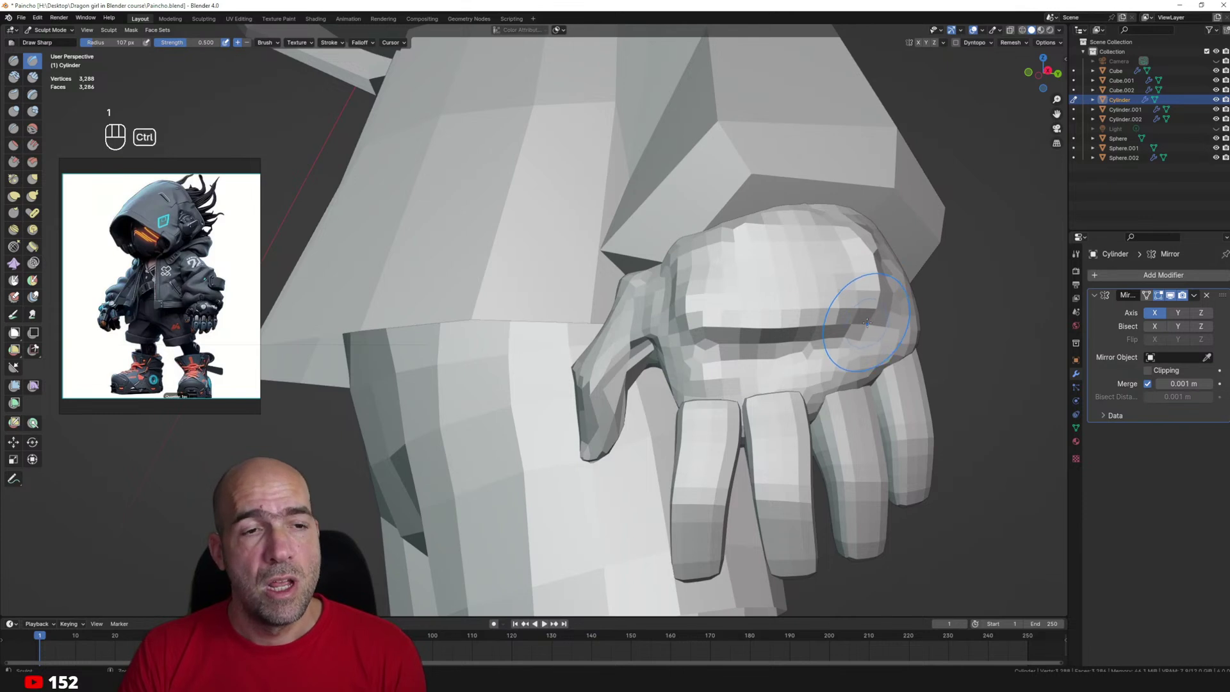
{"action": "middle_click_drag", "start_coordinate": [866, 322], "coordinate": [812, 313], "text": "ctrl"}
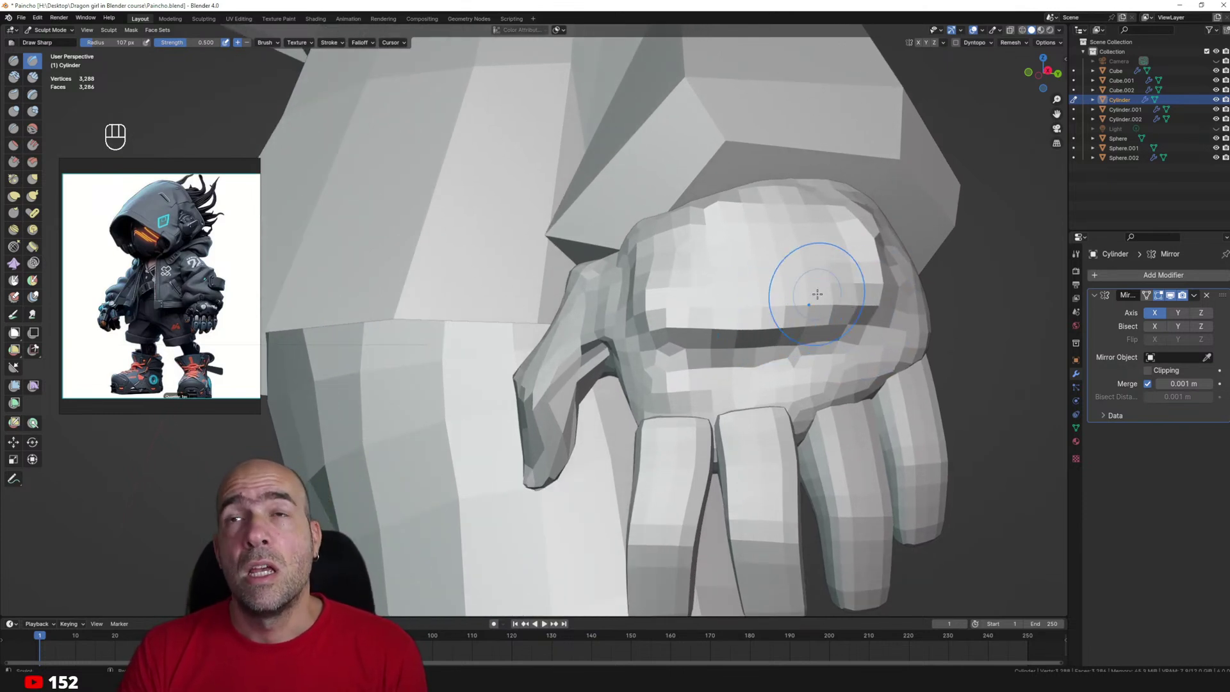
{"action": "middle_click_drag", "start_coordinate": [817, 294], "coordinate": [643, 406], "text": "ctrl"}
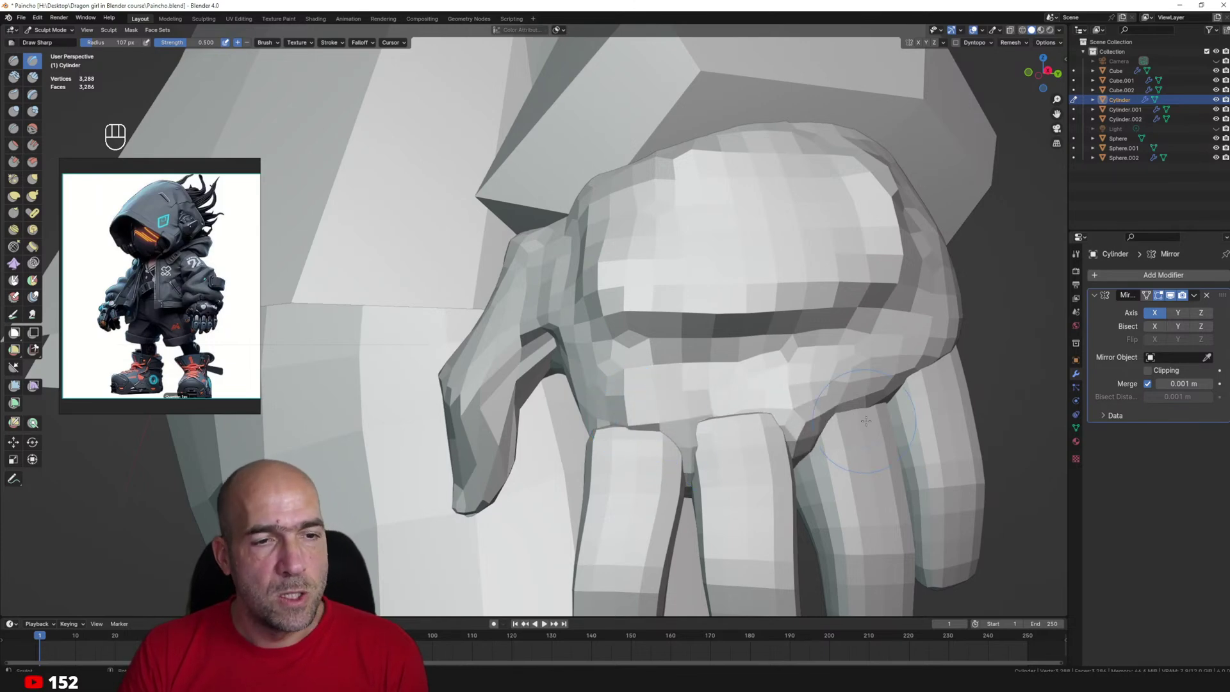
Switch to the Grab brush and adjust the thumb's shape beside the palm.
{"action": "mouse_move", "coordinate": [894, 387]}
{"action": "middle_mouse_down"}
{"action": "mouse_move", "coordinate": [936, 373]}
{"action": "mouse_move", "coordinate": [925, 291]}
{"action": "mouse_move", "coordinate": [923, 320]}
{"action": "middle_mouse_up"}
{"action": "mouse_move", "coordinate": [922, 320]}
{"action": "middle_mouse_down"}
{"action": "mouse_move", "coordinate": [974, 362]}
{"action": "mouse_move", "coordinate": [855, 341]}
{"action": "middle_mouse_up"}
{"action": "key", "text": "g"}
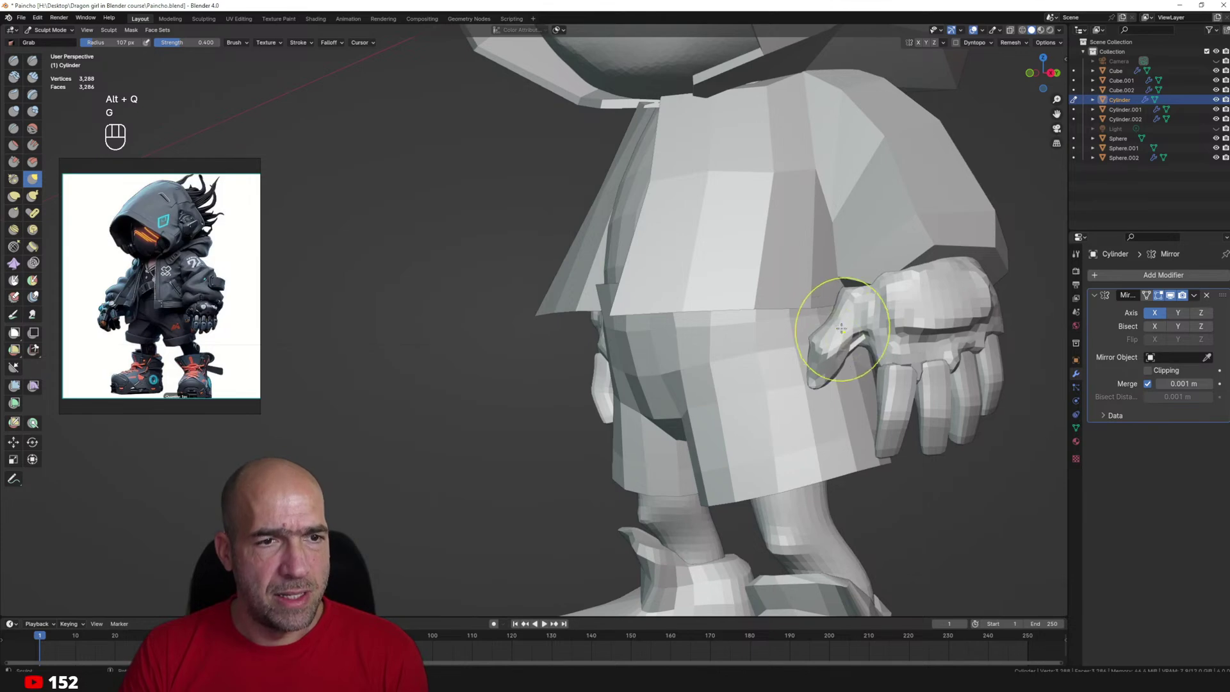
{"action": "scroll", "coordinate": [826, 341], "scroll_direction": "up", "scroll_amount": 2}
{"action": "middle_click_drag", "start_coordinate": [880, 272], "coordinate": [860, 334], "text": "alt"}
Thicken the tip of the thumb with the Inflate/Deflate brush and return to the Grab brush on the hand.
{"action": "key", "text": "6"}
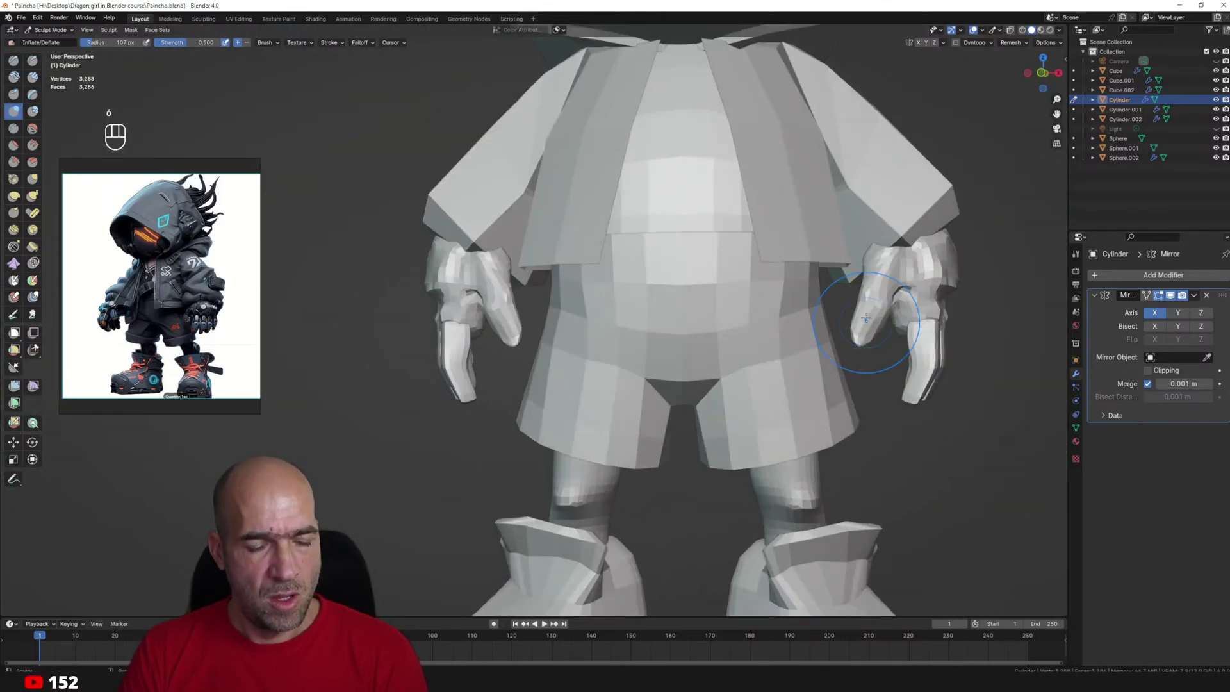
{"action": "left_click_drag", "start_coordinate": [864, 334], "coordinate": [863, 335]}
{"action": "left_click_drag", "start_coordinate": [863, 335], "coordinate": [851, 417], "text": "ctrl+alt"}
{"action": "left_click_drag", "start_coordinate": [980, 320], "coordinate": [902, 310], "text": "alt"}
{"action": "key", "text": "alt+q"}
{"action": "scroll", "coordinate": [903, 311], "scroll_direction": "up", "scroll_amount": 4}
{"action": "key", "text": "g"}
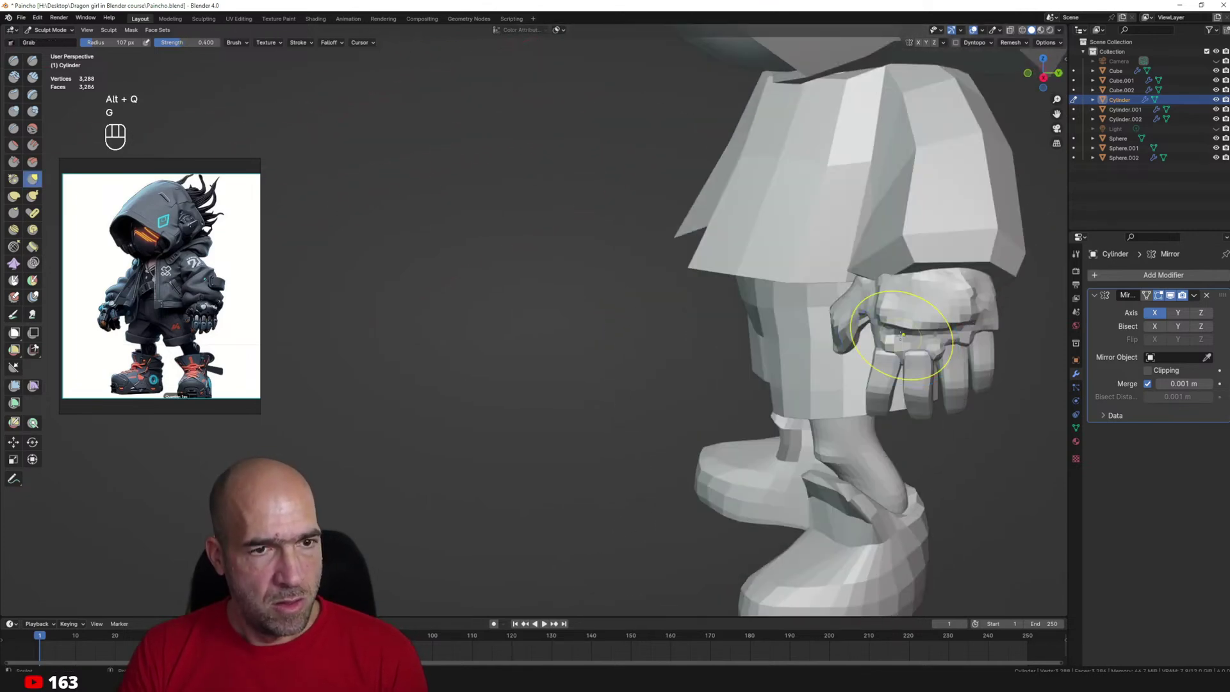
{"action": "scroll", "coordinate": [884, 353], "scroll_direction": "down", "scroll_amount": 4}
{"action": "middle_click_drag", "start_coordinate": [884, 353], "coordinate": [892, 385], "text": "alt"}
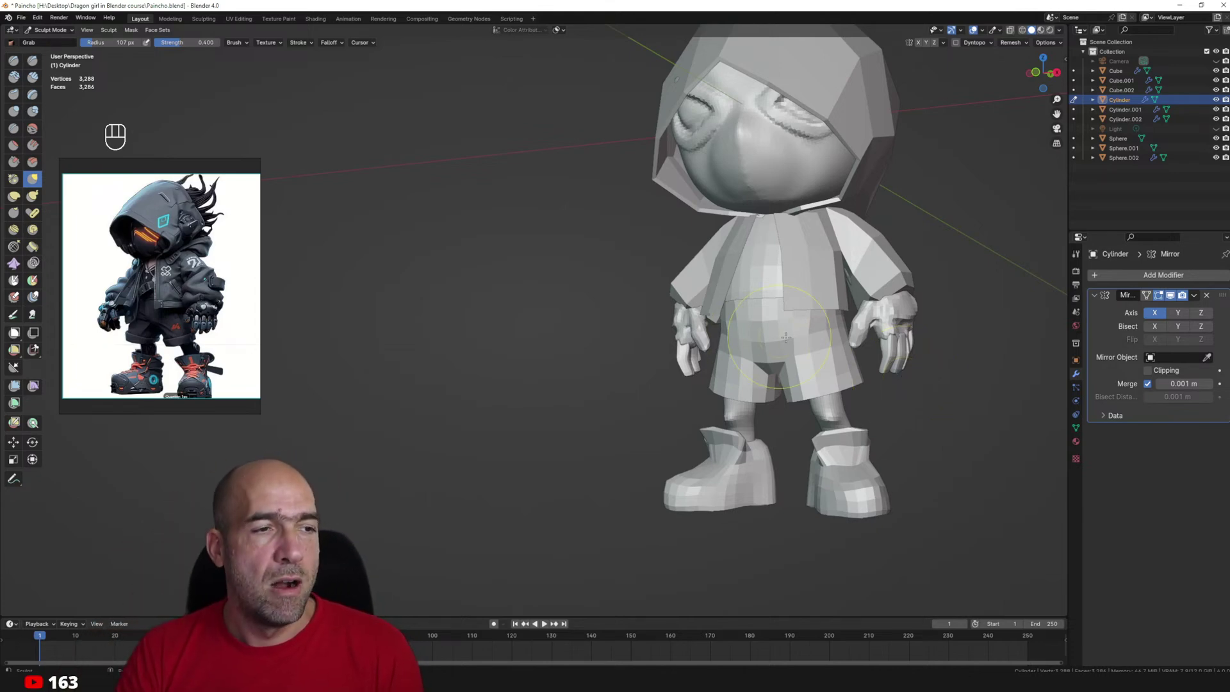
Switch sculpting to the jacket and refine the sleeve and cuff around the wrist with the Grab brush.
{"action": "mouse_move", "coordinate": [786, 337]}
{"action": "left_mouse_down", "text": "ctrl+alt"}
{"action": "mouse_move", "coordinate": [833, 308]}
{"action": "mouse_move", "coordinate": [865, 346]}
{"action": "mouse_move", "coordinate": [875, 288]}
{"action": "mouse_move", "coordinate": [868, 329]}
{"action": "left_mouse_up", "text": "ctrl+alt"}
{"action": "key", "text": "alt+q"}
{"action": "key", "text": "g"}
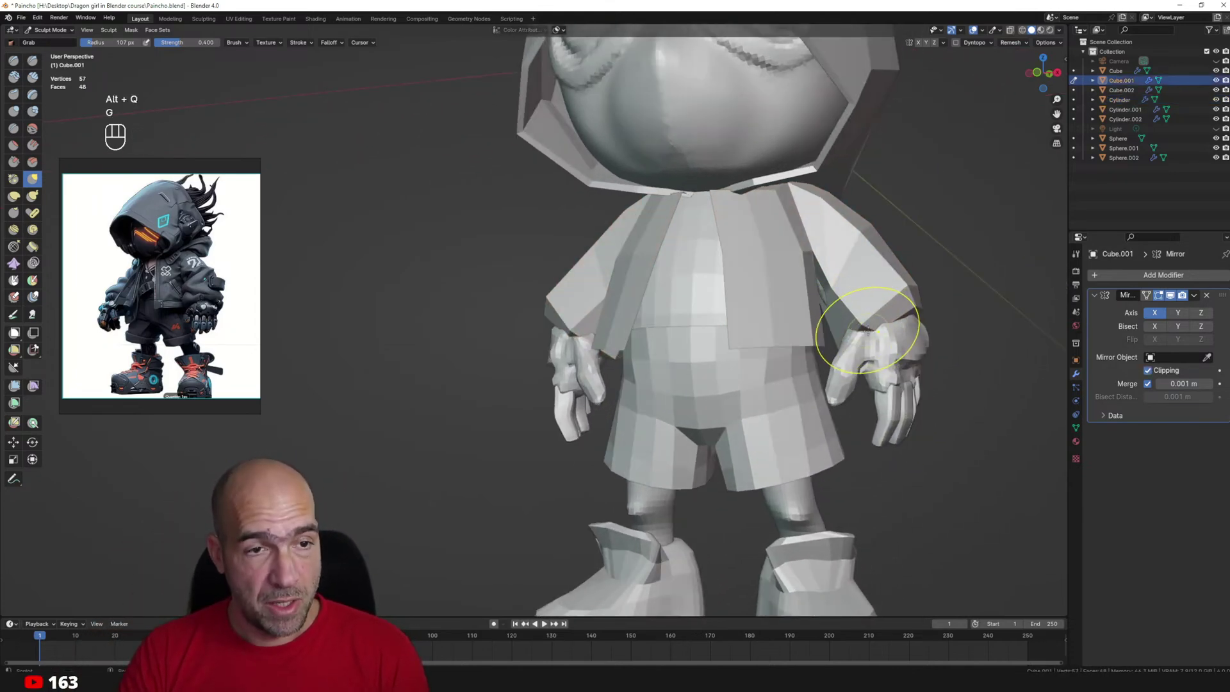
{"action": "middle_click_drag", "start_coordinate": [872, 319], "coordinate": [848, 289]}
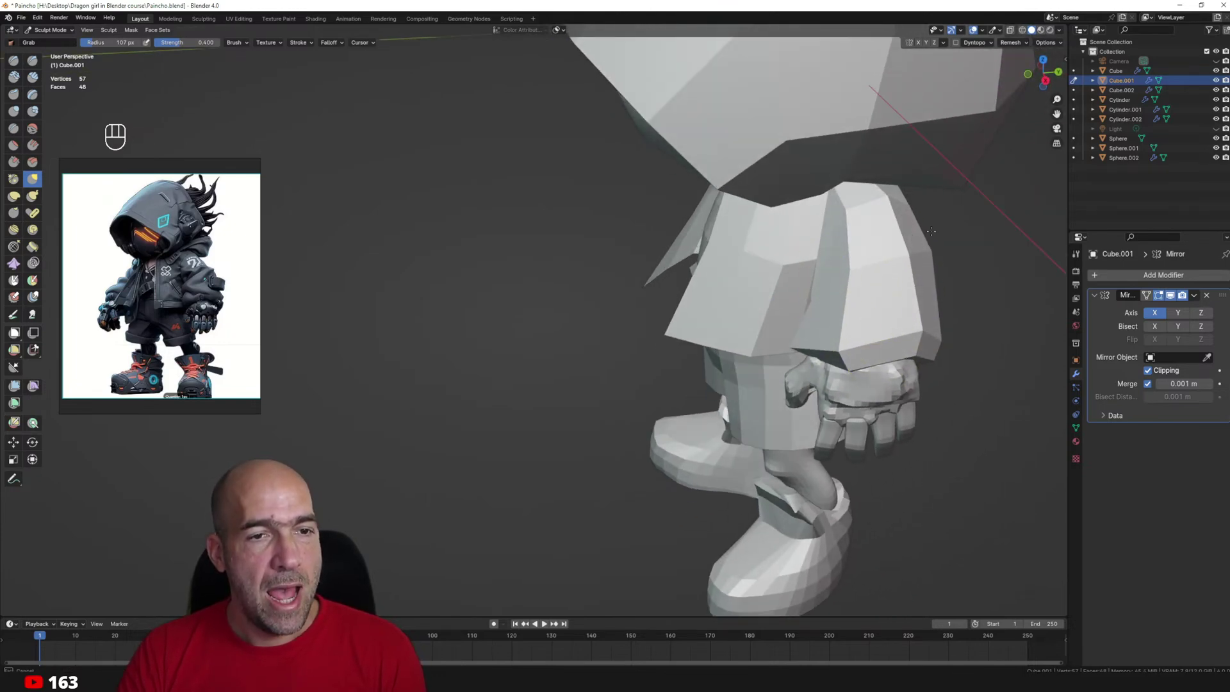
{"action": "middle_click_drag", "start_coordinate": [874, 290], "coordinate": [821, 259], "text": "alt+shift"}
{"action": "middle_click_drag", "start_coordinate": [820, 303], "coordinate": [778, 269]}
{"action": "middle_click_drag", "start_coordinate": [779, 301], "coordinate": [808, 253], "text": "ctrl"}
{"action": "mouse_move", "coordinate": [832, 339]}
{"action": "middle_mouse_down", "text": "shift"}
{"action": "mouse_move", "coordinate": [800, 335]}
{"action": "mouse_move", "coordinate": [801, 192]}
{"action": "middle_mouse_up", "text": "shift"}
{"action": "mouse_move", "coordinate": [749, 294]}
{"action": "middle_mouse_down"}
{"action": "mouse_move", "coordinate": [796, 307]}
{"action": "mouse_move", "coordinate": [797, 224]}
{"action": "middle_mouse_up"}
Switch sculpting to the boots, voxel-remesh them into a denser mesh and smooth the front boot's surface.
{"action": "key", "text": "alt+q"}
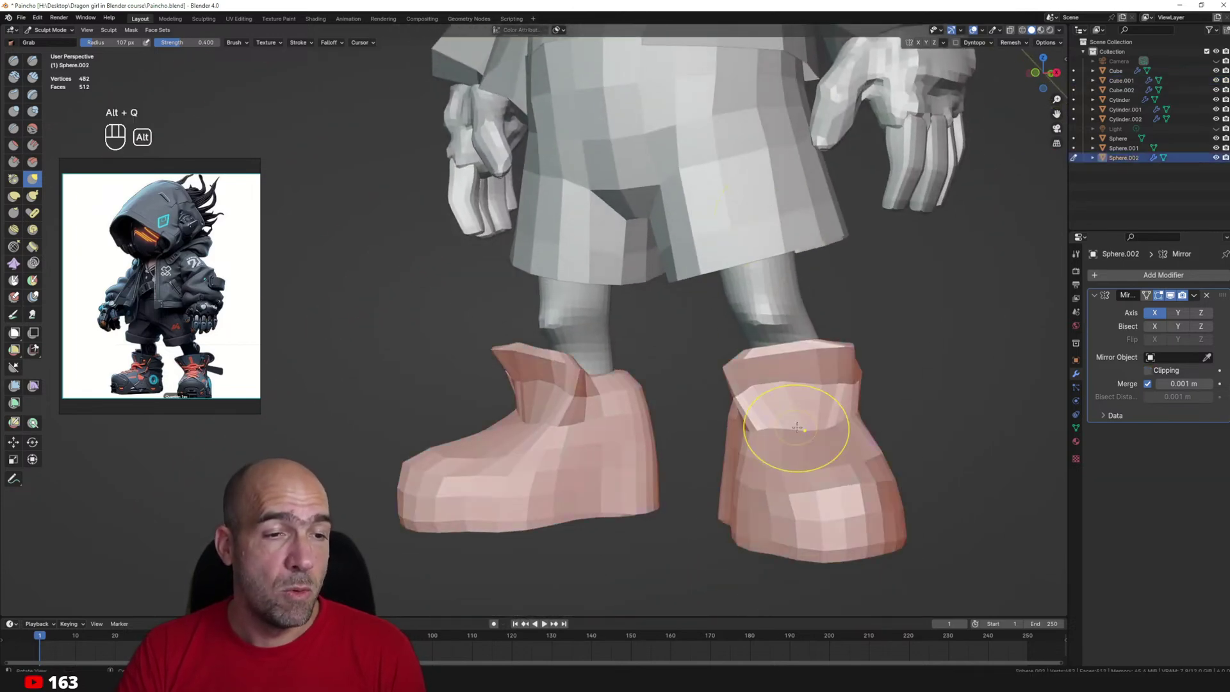
{"action": "scroll", "coordinate": [802, 431], "scroll_direction": "down", "scroll_amount": 1}
{"action": "key", "text": "r"}
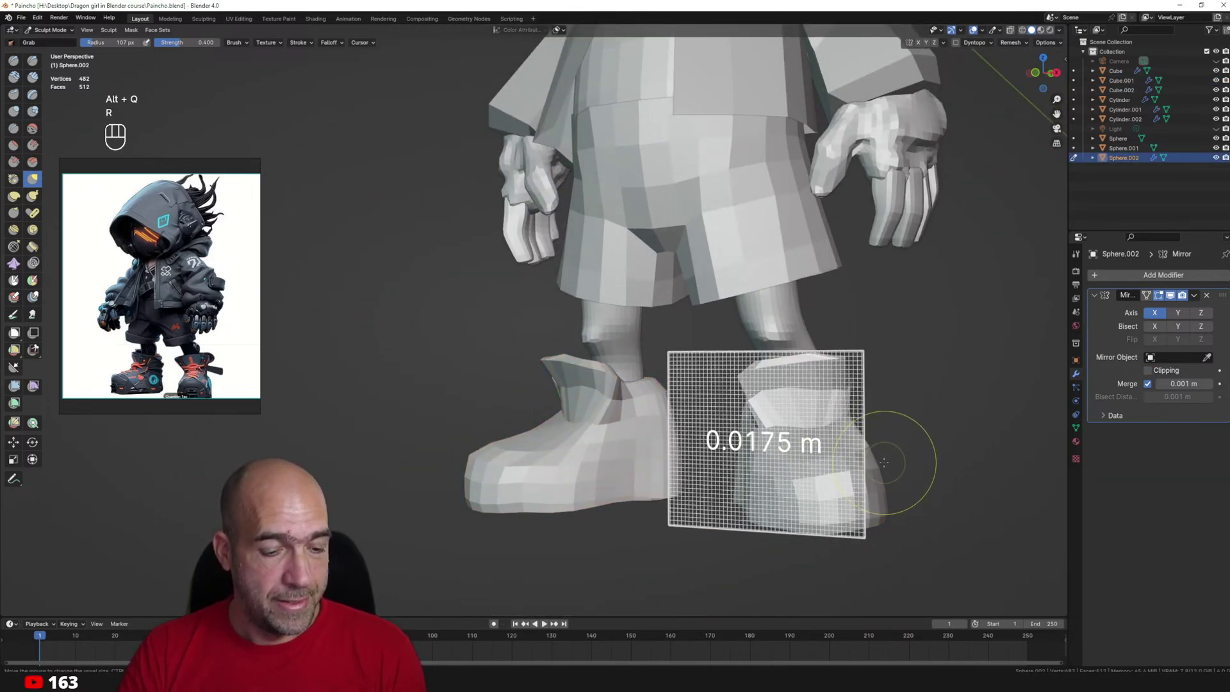
{"action": "left_click", "coordinate": [826, 437]}
{"action": "key", "text": "ctrl+r"}
{"action": "mouse_move", "coordinate": [839, 481]}
{"action": "left_mouse_down", "text": "shift"}
{"action": "mouse_move", "coordinate": [794, 515]}
{"action": "mouse_move", "coordinate": [817, 425]}
{"action": "mouse_move", "coordinate": [775, 427]}
{"action": "mouse_move", "coordinate": [807, 398]}
{"action": "mouse_move", "coordinate": [779, 357]}
{"action": "left_mouse_up", "text": "shift"}
Build up a raised cap on the boot's toe with the Clay Strips brush.
{"action": "key", "text": "1"}
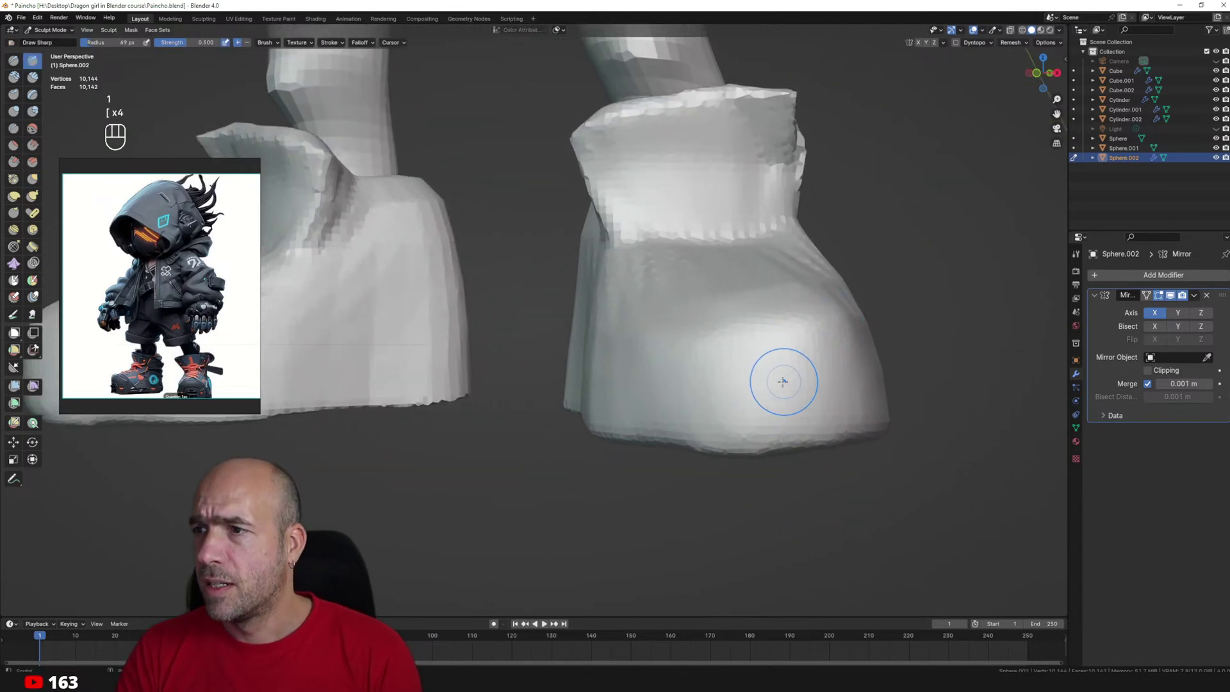
{"action": "middle_click_drag", "start_coordinate": [768, 388], "coordinate": [804, 412], "text": "alt"}
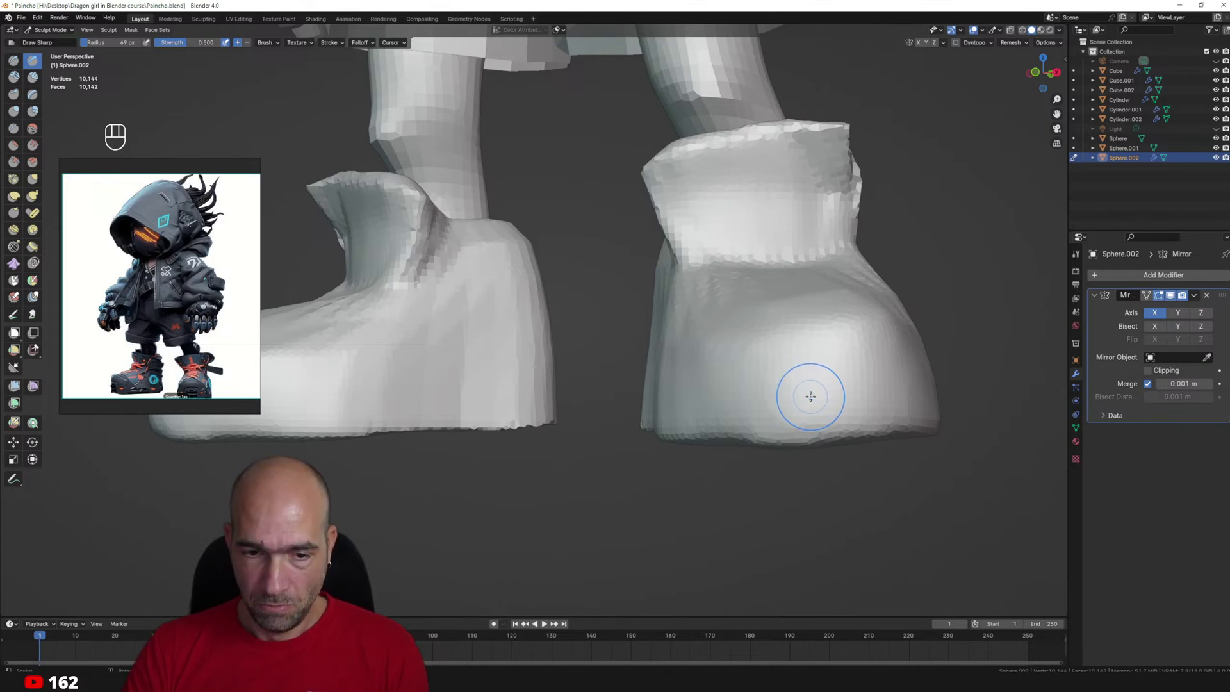
{"action": "middle_click_drag", "start_coordinate": [834, 406], "coordinate": [808, 377]}
{"action": "key", "text": "2"}
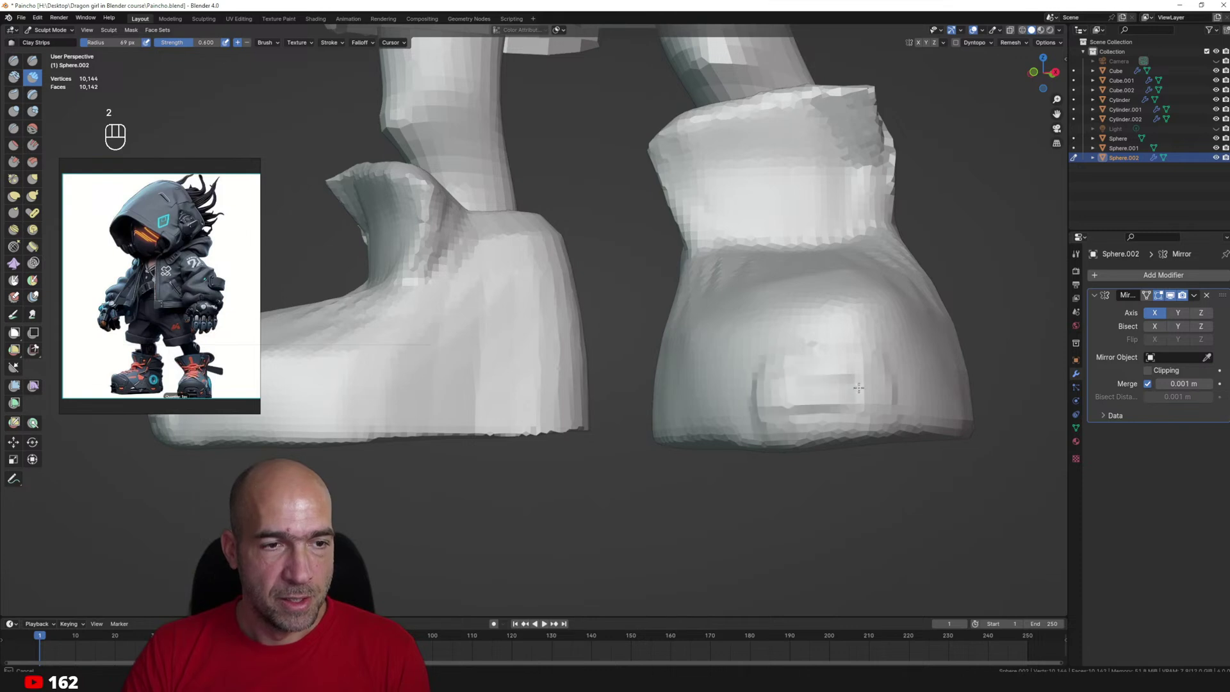
{"action": "mouse_move", "coordinate": [775, 376]}
{"action": "middle_mouse_down", "text": "shift"}
{"action": "mouse_move", "coordinate": [844, 409]}
{"action": "mouse_move", "coordinate": [765, 417]}
{"action": "mouse_move", "coordinate": [768, 427]}
{"action": "middle_mouse_up", "text": "shift"}
{"action": "middle_click_drag", "start_coordinate": [848, 416], "coordinate": [845, 459]}
Define the upper edge of the toe cap with the Draw Sharp brush.
{"action": "key", "text": "1"}
{"action": "middle_click_drag", "start_coordinate": [781, 324], "coordinate": [743, 346], "text": "ctrl"}
{"action": "left_click_drag", "start_coordinate": [727, 340], "coordinate": [800, 333]}
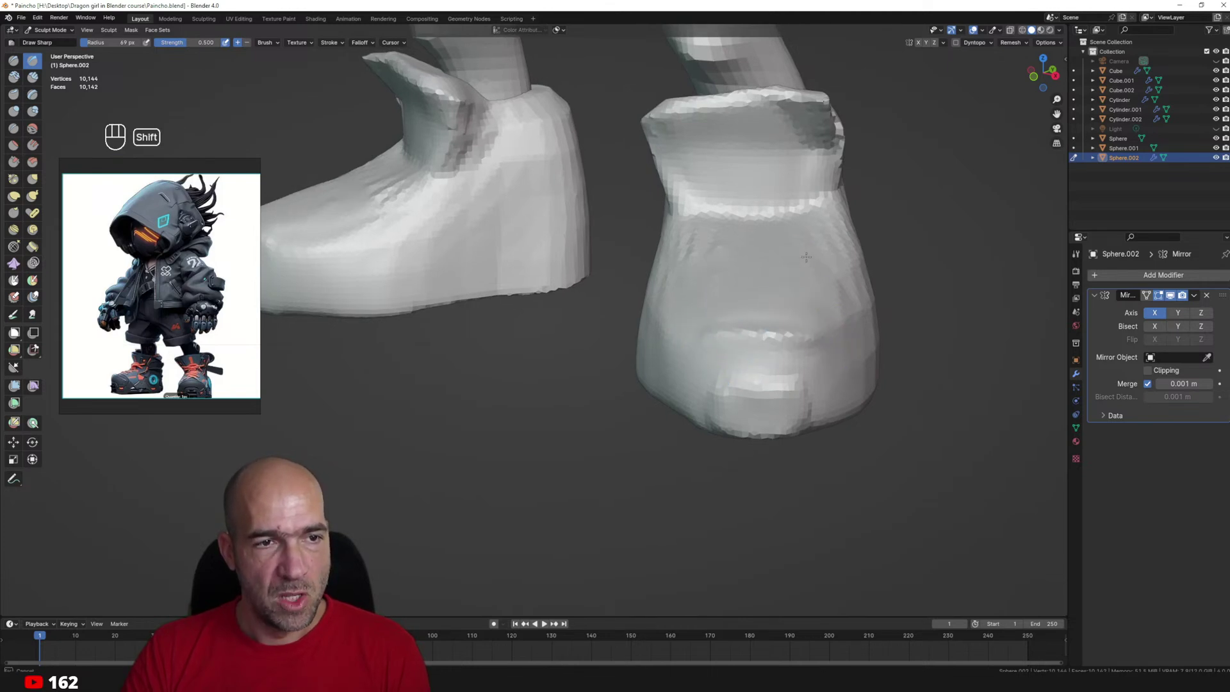
{"action": "middle_click_drag", "start_coordinate": [810, 239], "coordinate": [850, 313], "text": "alt"}
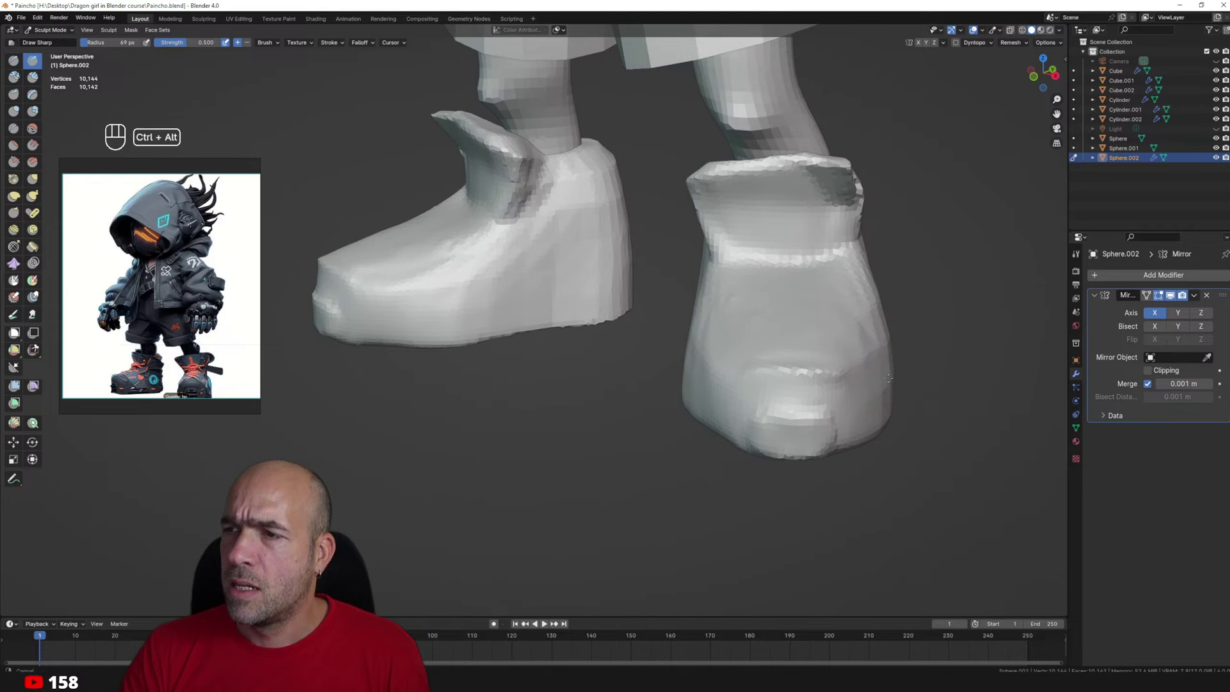
Smooth away the faceting on the boot's sides and heel.
{"action": "middle_click_drag", "start_coordinate": [888, 378], "coordinate": [759, 377]}
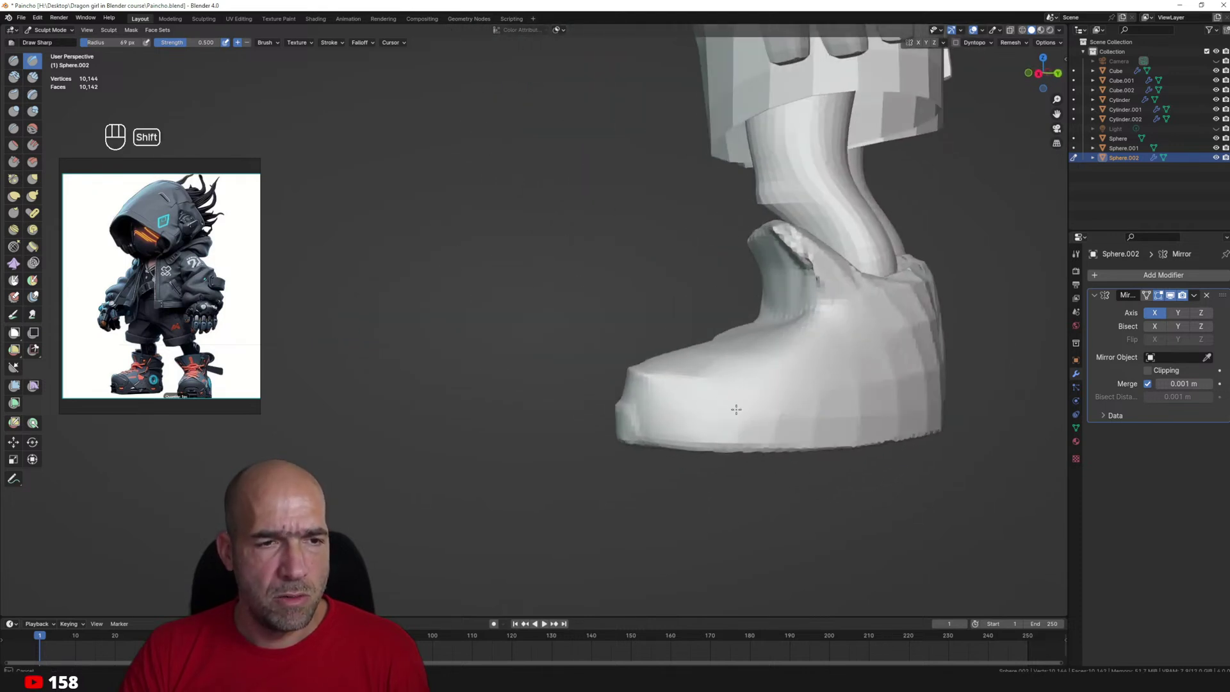
{"action": "middle_click_drag", "start_coordinate": [946, 383], "coordinate": [839, 398]}
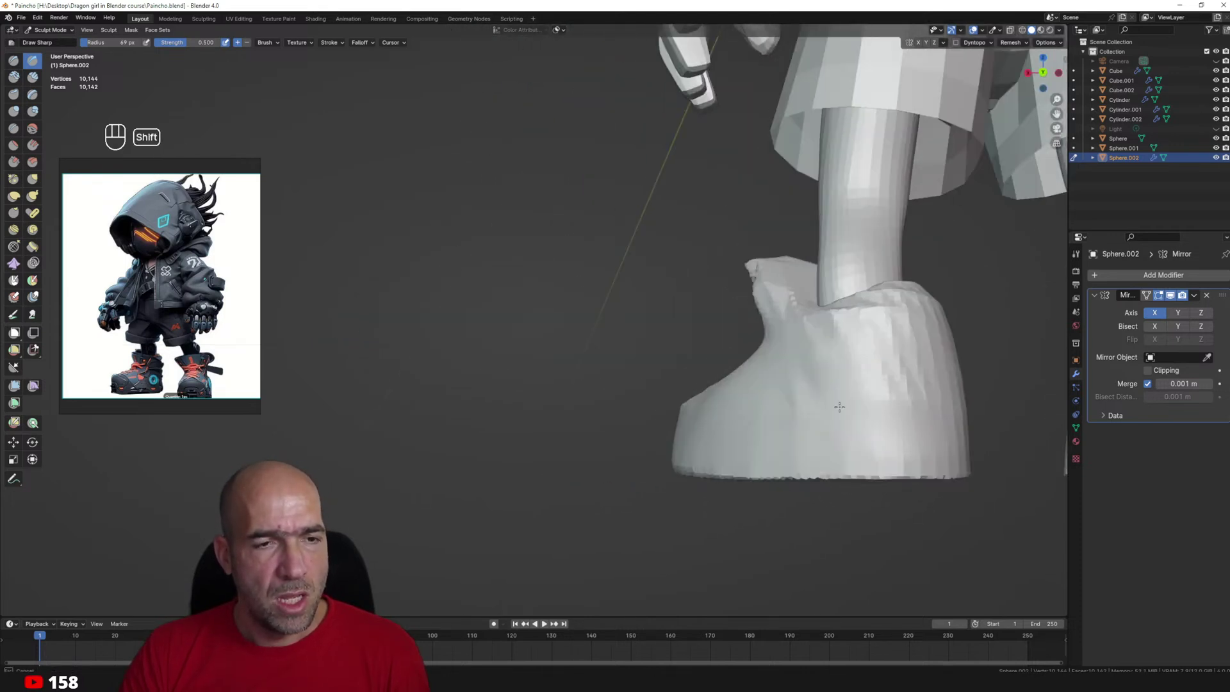
{"action": "middle_click_drag", "start_coordinate": [892, 298], "coordinate": [856, 421]}
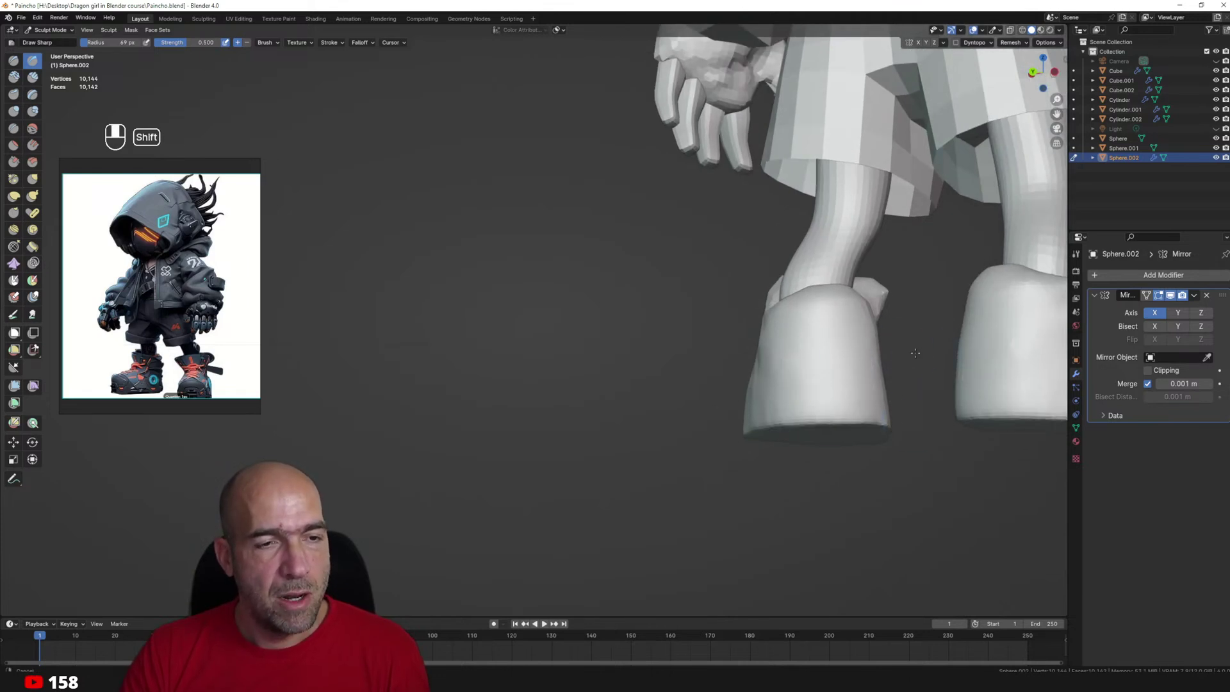
{"action": "middle_click_drag", "start_coordinate": [914, 353], "coordinate": [865, 375]}
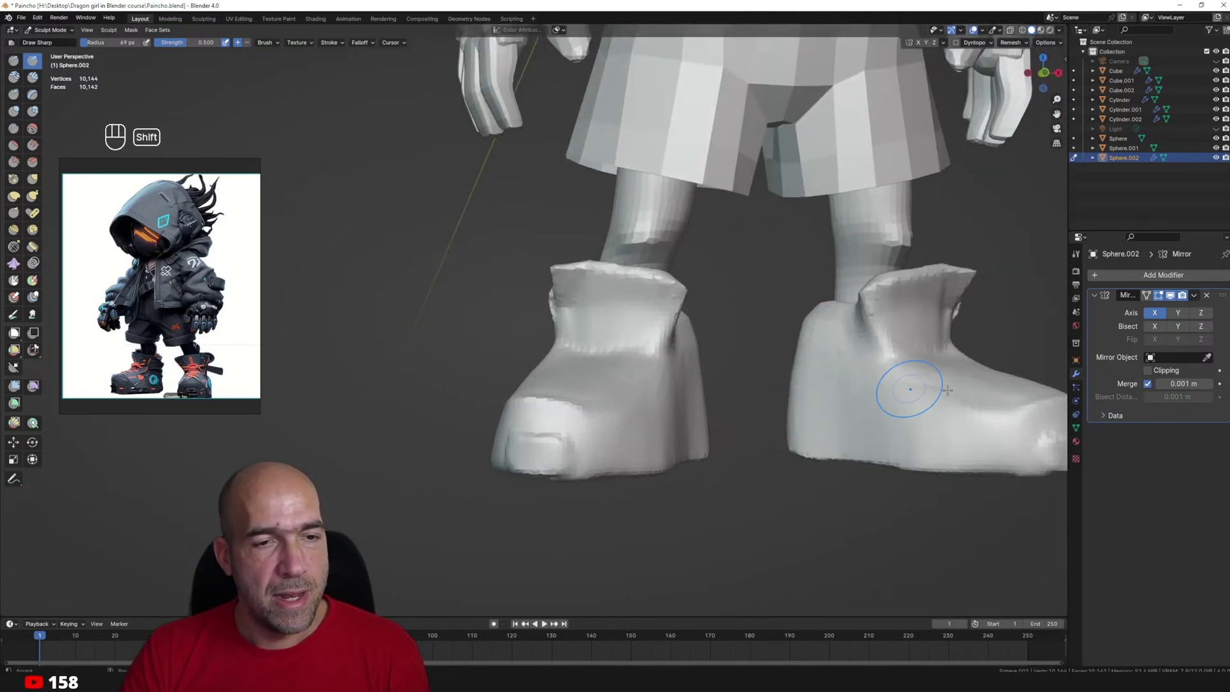
{"action": "middle_click_drag", "start_coordinate": [1008, 408], "coordinate": [887, 352], "text": "shift"}
{"action": "middle_click_drag", "start_coordinate": [887, 352], "coordinate": [899, 346]}
Carve a sole line along the boot's inner side and front outer side with the Draw Sharp brush.
{"action": "key", "text": "1"}
{"action": "left_click_drag", "start_coordinate": [850, 373], "coordinate": [748, 360], "text": "ctrl"}
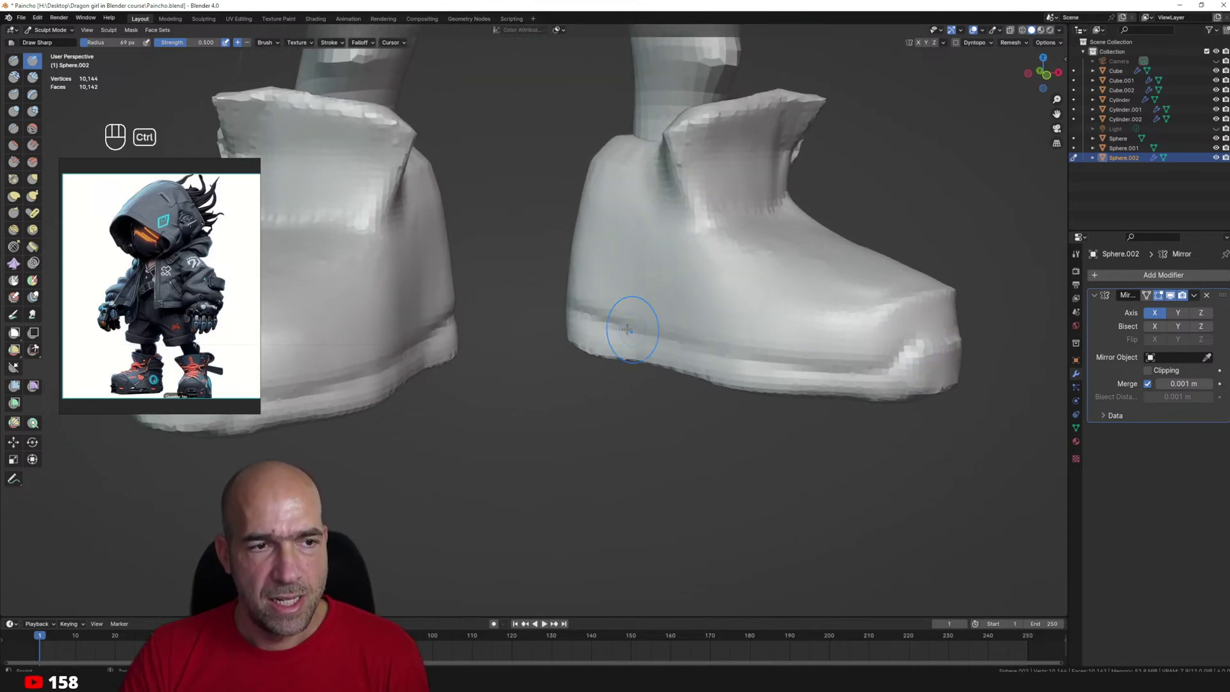
{"action": "mouse_move", "coordinate": [627, 329]}
{"action": "left_mouse_down", "text": "ctrl"}
{"action": "mouse_move", "coordinate": [769, 355]}
{"action": "mouse_move", "coordinate": [916, 349]}
{"action": "left_mouse_up", "text": "ctrl"}
{"action": "middle_click_drag", "start_coordinate": [917, 348], "coordinate": [714, 353]}
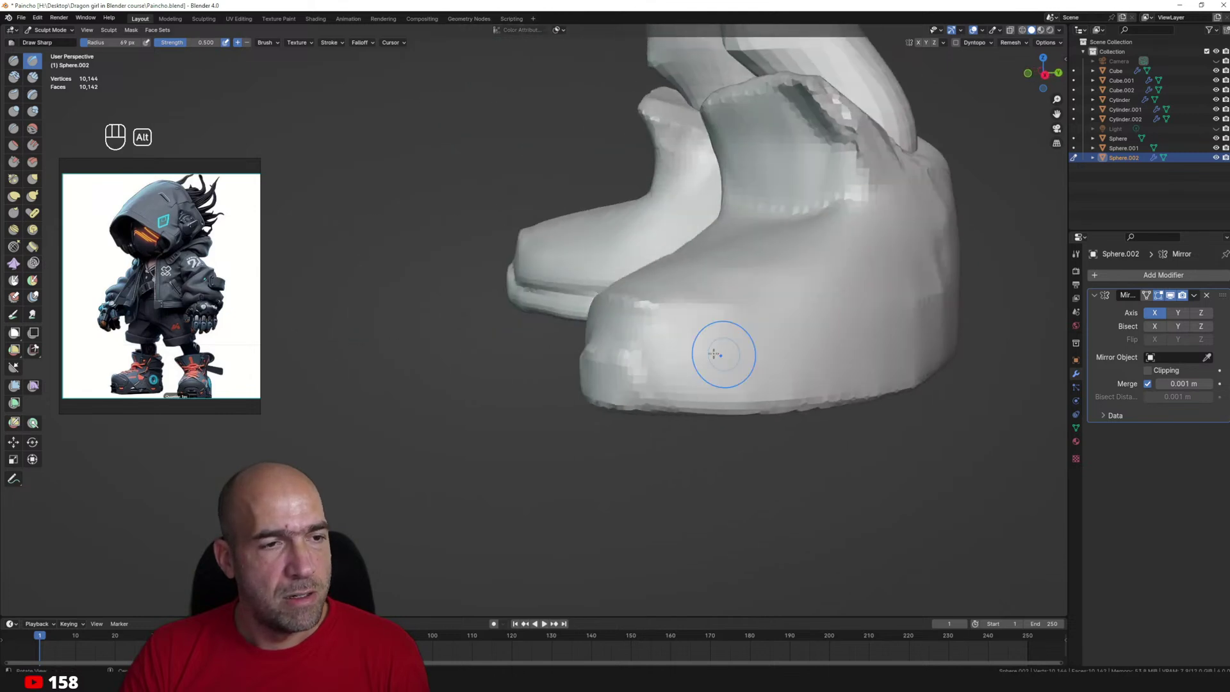
{"action": "left_click_drag", "start_coordinate": [689, 375], "coordinate": [835, 367], "text": "ctrl"}
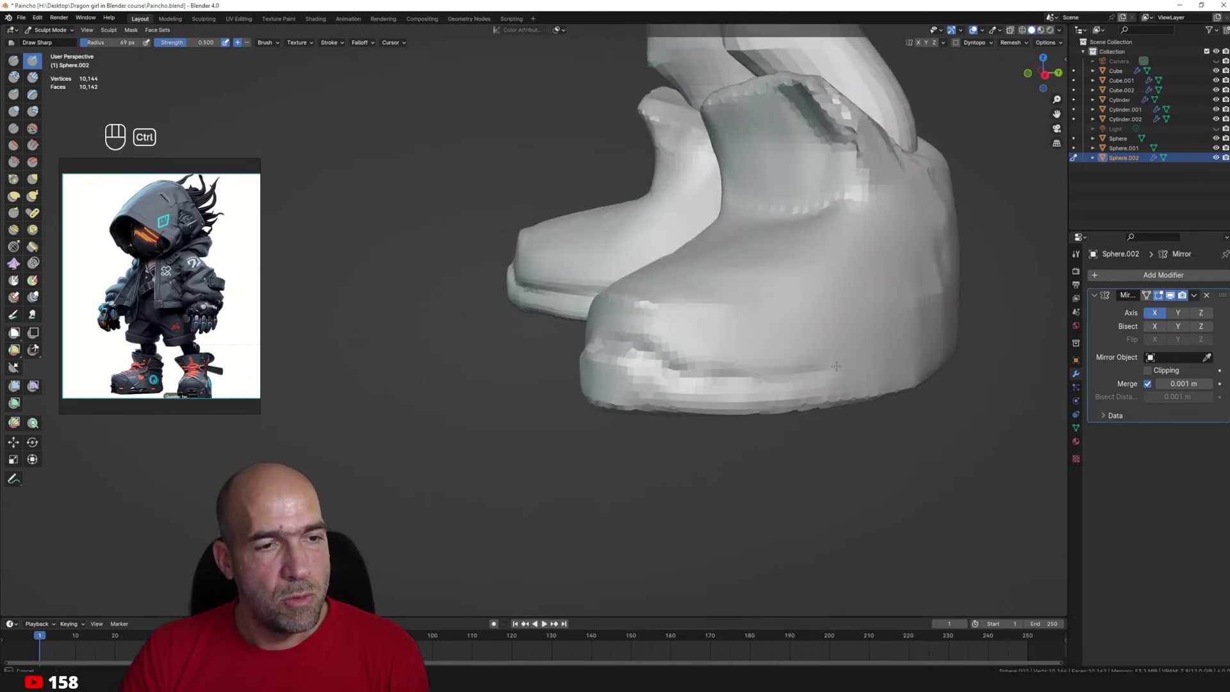
Continue the sole groove along the boot's outer side and around the heel, undoing the faulty stroke.
{"action": "left_click_drag", "start_coordinate": [926, 362], "coordinate": [845, 365], "text": "alt"}
{"action": "mouse_move", "coordinate": [653, 381]}
{"action": "left_mouse_down", "text": "alt+shift"}
{"action": "mouse_move", "coordinate": [945, 371]}
{"action": "mouse_move", "coordinate": [749, 375]}
{"action": "left_mouse_up", "text": "alt+shift"}
{"action": "mouse_move", "coordinate": [750, 375]}
{"action": "left_mouse_down", "text": "ctrl"}
{"action": "mouse_move", "coordinate": [741, 384]}
{"action": "mouse_move", "coordinate": [898, 378]}
{"action": "left_mouse_up", "text": "ctrl"}
{"action": "middle_click_drag", "start_coordinate": [929, 380], "coordinate": [826, 384], "text": "shift"}
{"action": "key", "text": "ctrl+z"}
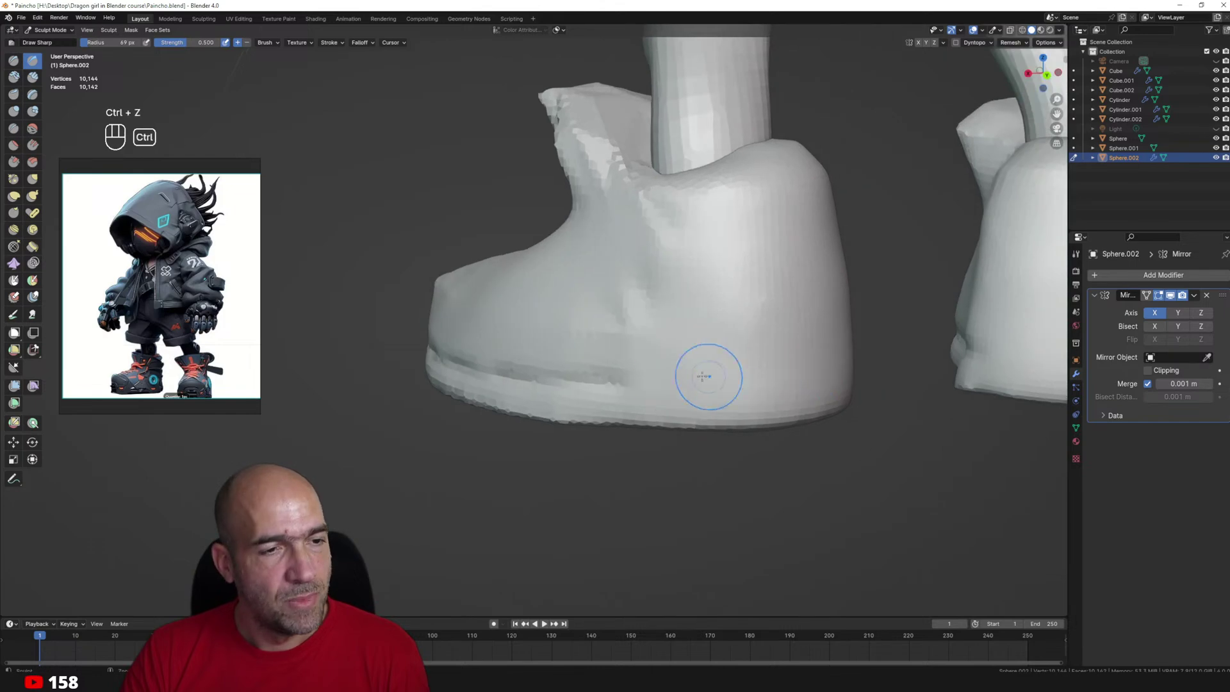
{"action": "left_click_drag", "start_coordinate": [620, 379], "coordinate": [753, 371], "text": "ctrl"}
{"action": "mouse_move", "coordinate": [778, 352]}
{"action": "middle_mouse_down"}
{"action": "mouse_move", "coordinate": [897, 341]}
{"action": "mouse_move", "coordinate": [999, 365]}
{"action": "mouse_move", "coordinate": [804, 371]}
{"action": "mouse_move", "coordinate": [892, 384]}
{"action": "mouse_move", "coordinate": [776, 373]}
{"action": "mouse_move", "coordinate": [818, 367]}
{"action": "middle_mouse_up"}
{"action": "left_click_drag", "start_coordinate": [844, 342], "coordinate": [835, 352], "text": "ctrl"}
{"action": "mouse_move", "coordinate": [836, 352]}
{"action": "left_mouse_down", "text": "alt+shift"}
{"action": "mouse_move", "coordinate": [771, 368]}
{"action": "mouse_move", "coordinate": [822, 404]}
{"action": "left_mouse_up", "text": "alt+shift"}
Reshape and round the boot's toe with the Grab brush at a 124 px radius.
{"action": "key", "text": "g"}
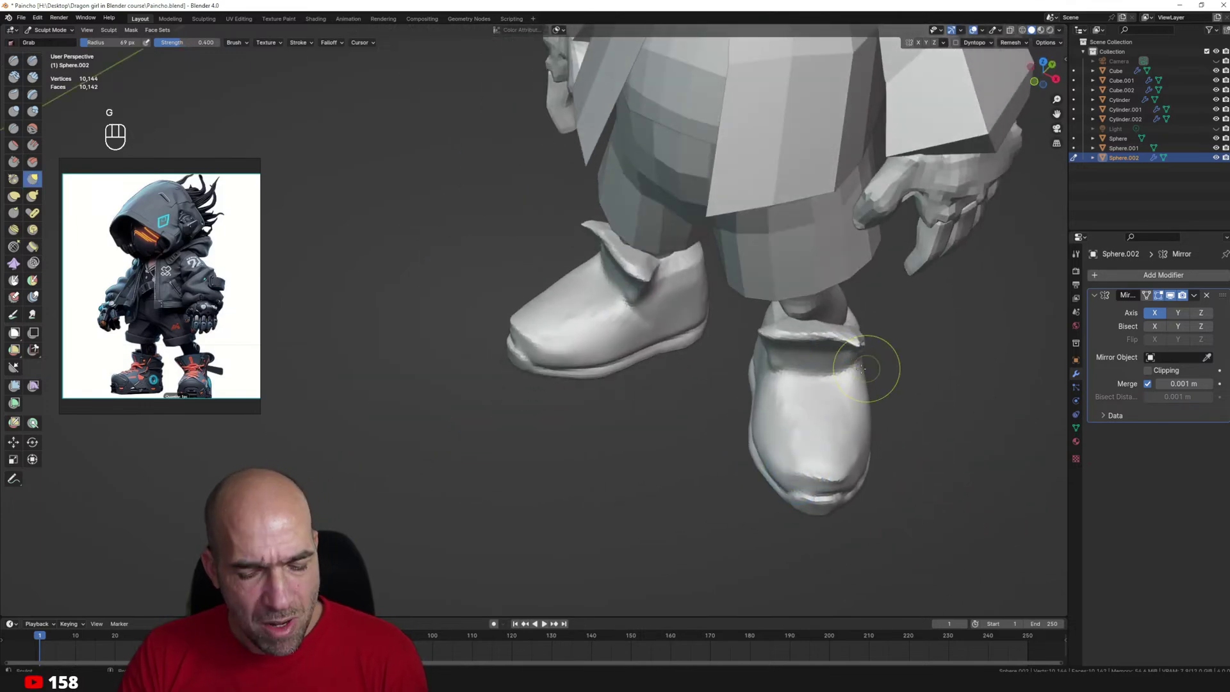
{"action": "key", "text": "bracketright"}
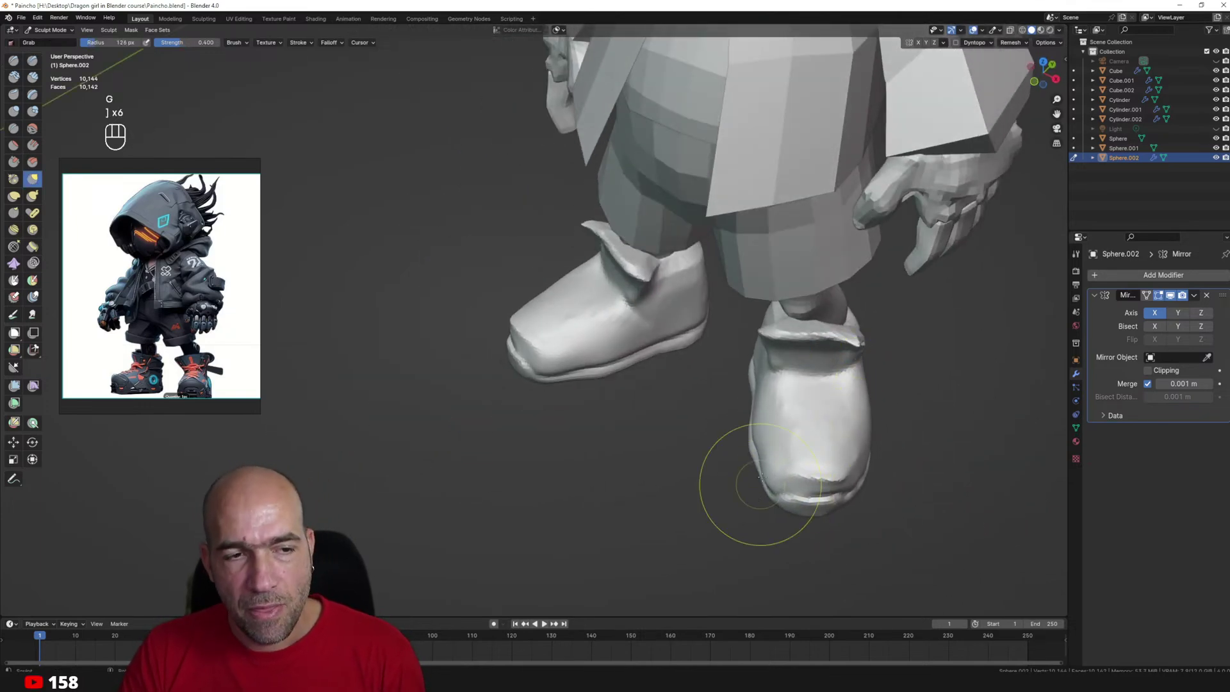
{"action": "middle_click_drag", "start_coordinate": [812, 463], "coordinate": [773, 449], "text": "shift"}
{"action": "middle_click_drag", "start_coordinate": [774, 448], "coordinate": [789, 495]}
{"action": "left_click_drag", "start_coordinate": [789, 497], "coordinate": [774, 506]}
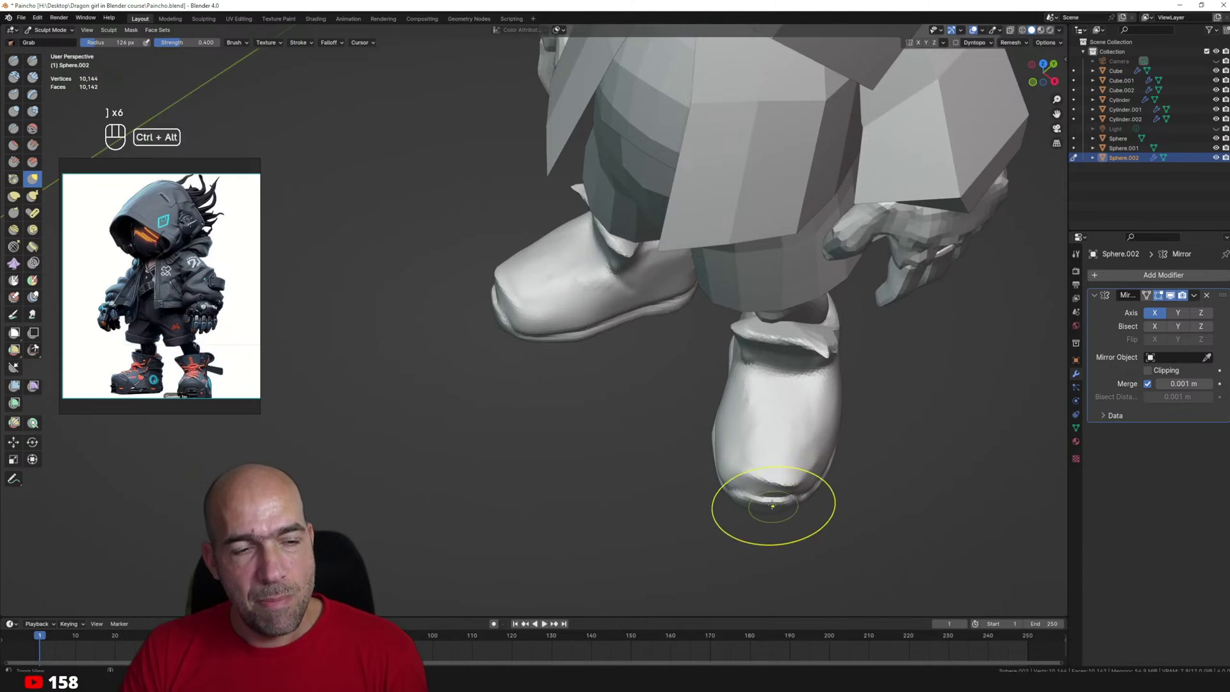
{"action": "middle_click_drag", "start_coordinate": [775, 505], "coordinate": [768, 474], "text": "ctrl"}
{"action": "left_click_drag", "start_coordinate": [728, 495], "coordinate": [749, 480]}
{"action": "middle_click_drag", "start_coordinate": [760, 464], "coordinate": [760, 435], "text": "ctrl"}
{"action": "mouse_move", "coordinate": [770, 481]}
{"action": "left_mouse_down", "text": "shift"}
{"action": "mouse_move", "coordinate": [808, 487]}
{"action": "mouse_move", "coordinate": [826, 470]}
{"action": "left_mouse_up", "text": "shift"}
{"action": "middle_click_drag", "start_coordinate": [783, 452], "coordinate": [791, 379], "text": "ctrl"}
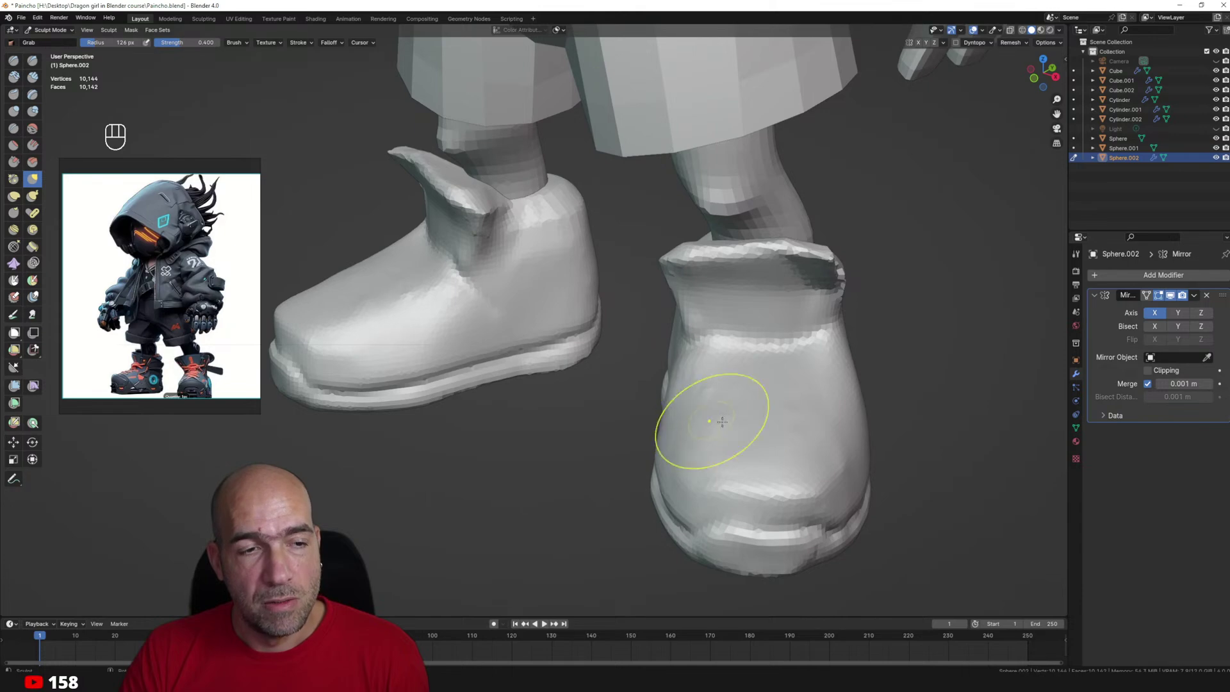
Refine the boot's upper and ankle flap from several sides with the Grab brush.
{"action": "mouse_move", "coordinate": [722, 421]}
{"action": "middle_mouse_down"}
{"action": "mouse_move", "coordinate": [845, 457]}
{"action": "mouse_move", "coordinate": [819, 443]}
{"action": "middle_mouse_up"}
{"action": "key", "text": "shift"}
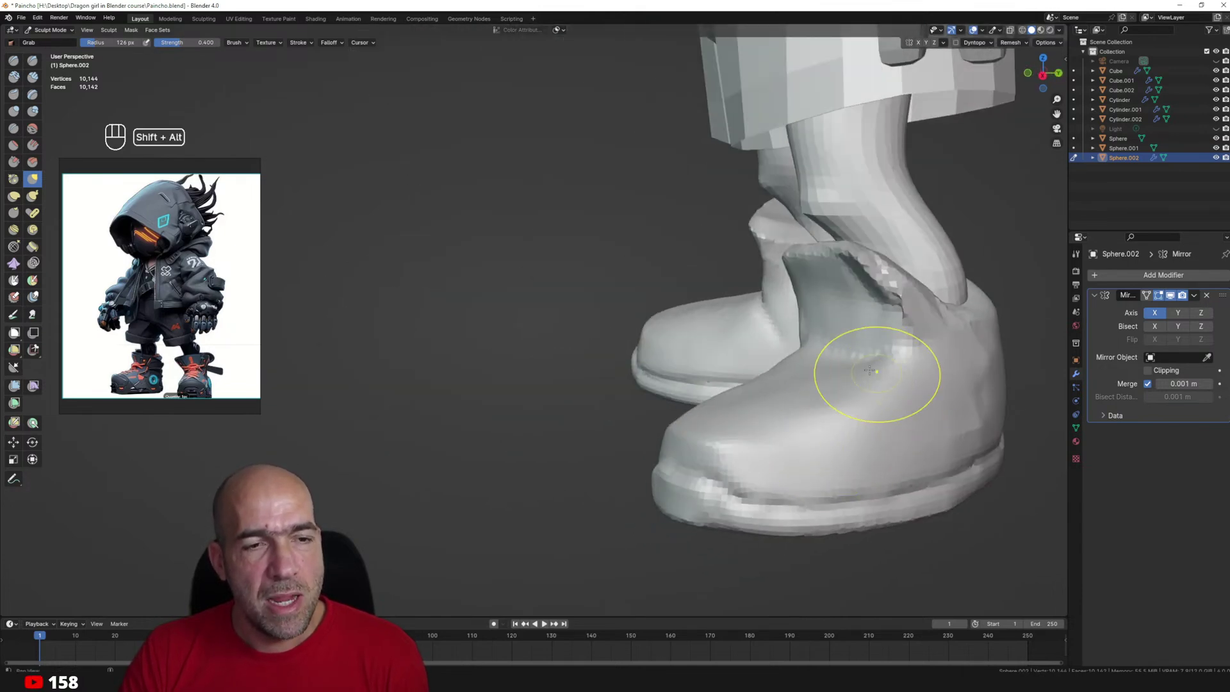
{"action": "left_click_drag", "start_coordinate": [869, 370], "coordinate": [773, 355], "text": "alt+shift"}
{"action": "left_click_drag", "start_coordinate": [773, 354], "coordinate": [760, 334], "text": "ctrl+alt"}
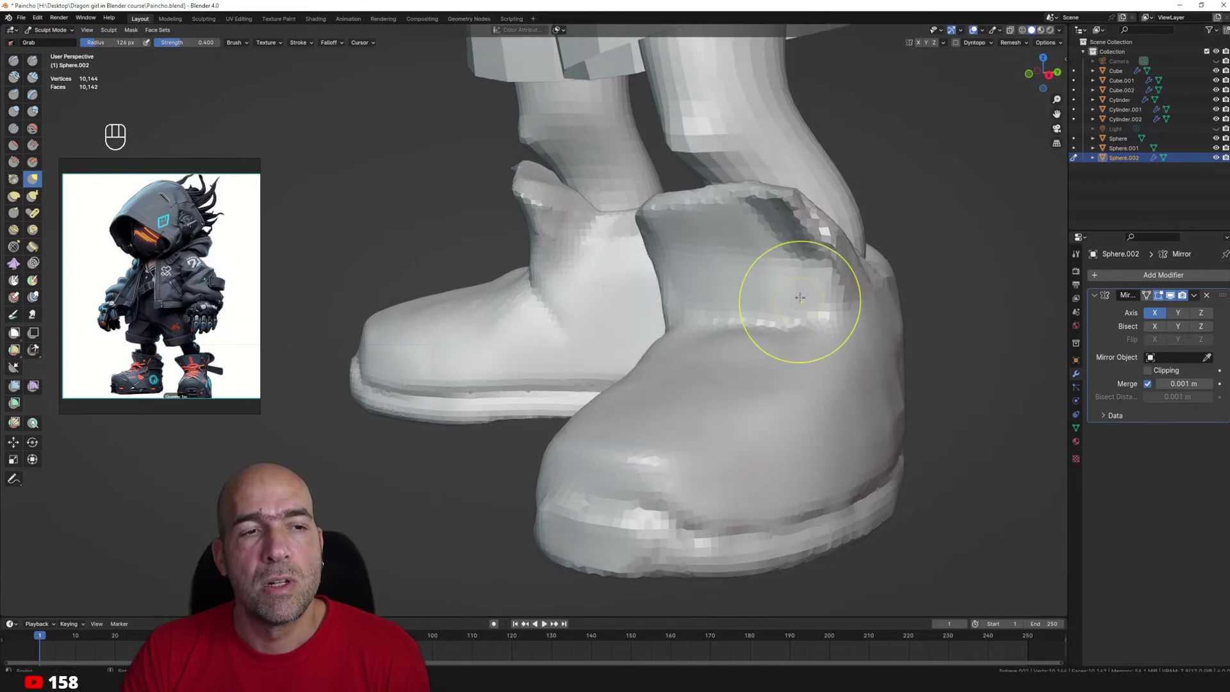
{"action": "middle_click_drag", "start_coordinate": [800, 297], "coordinate": [737, 330]}
{"action": "middle_click_drag", "start_coordinate": [736, 330], "coordinate": [823, 291], "text": "shift"}
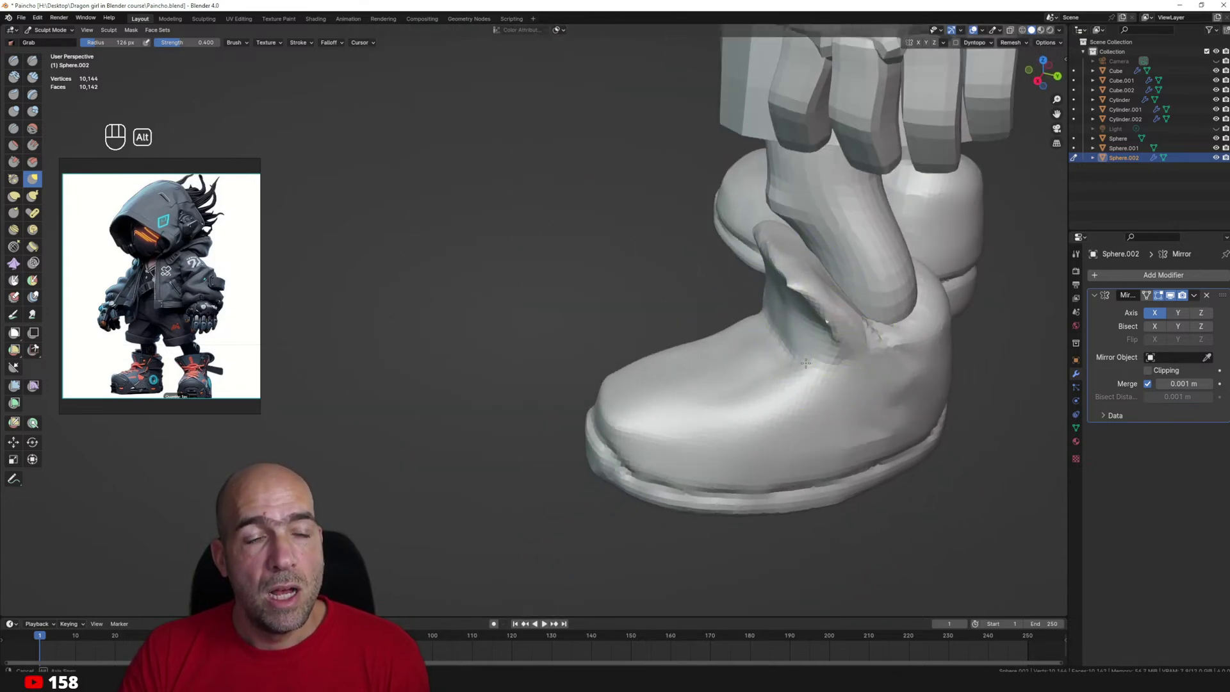
{"action": "middle_click_drag", "start_coordinate": [806, 363], "coordinate": [824, 330]}
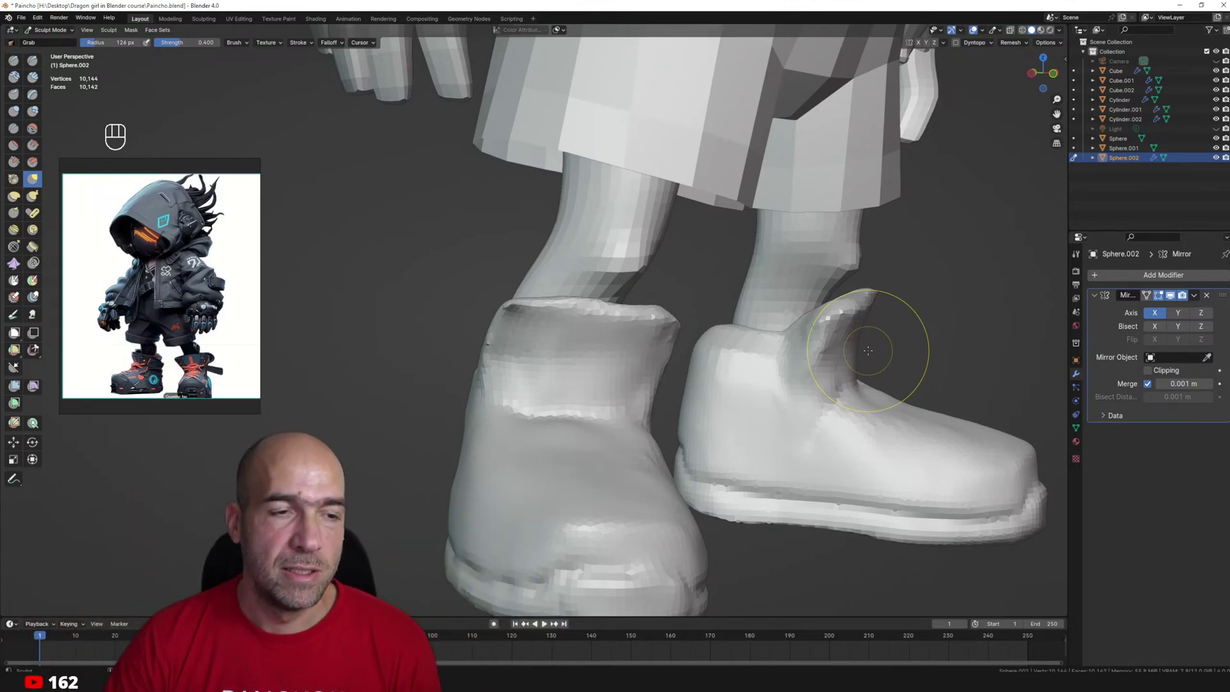
Thicken the rim of the boot's collar and ankle flap with the Draw brush at an 81 px radius.
{"action": "mouse_move", "coordinate": [752, 327]}
{"action": "left_mouse_down", "text": "alt"}
{"action": "mouse_move", "coordinate": [840, 382]}
{"action": "mouse_move", "coordinate": [793, 341]}
{"action": "left_mouse_up", "text": "alt"}
{"action": "key", "text": "1"}
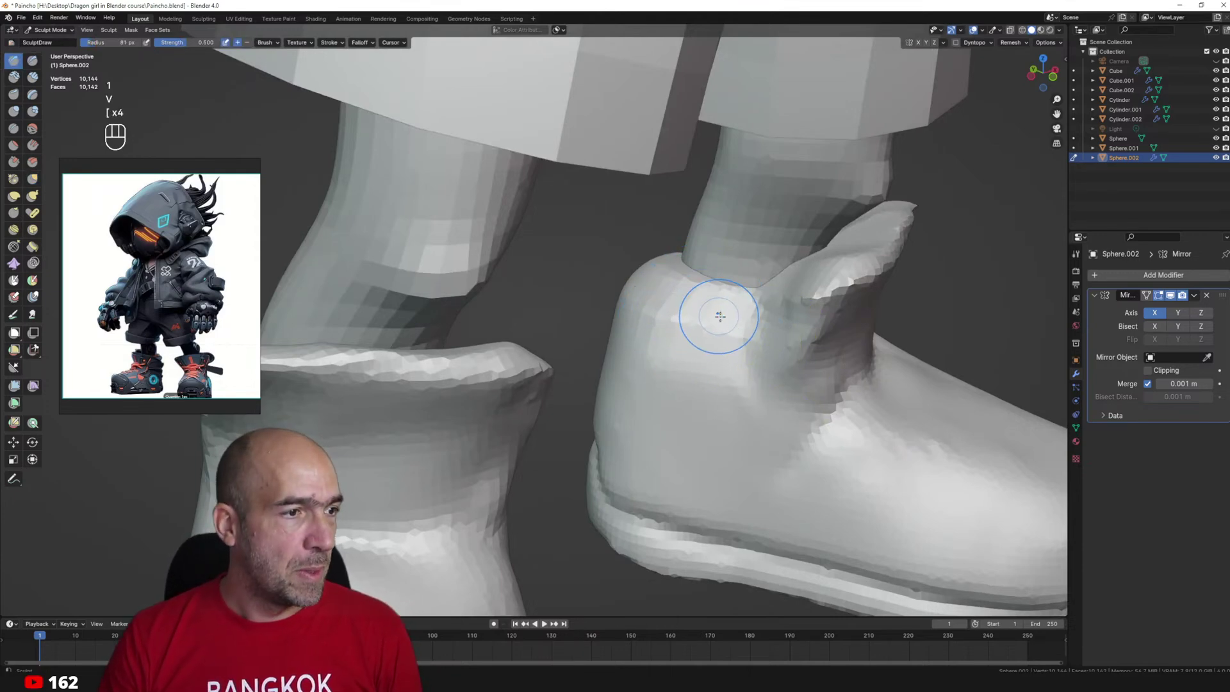
{"action": "middle_click_drag", "start_coordinate": [714, 316], "coordinate": [447, 322]}
{"action": "left_click_drag", "start_coordinate": [446, 323], "coordinate": [474, 365], "text": "alt"}
{"action": "mouse_move", "coordinate": [584, 313]}
{"action": "left_mouse_down", "text": "ctrl"}
{"action": "mouse_move", "coordinate": [596, 285]}
{"action": "mouse_move", "coordinate": [593, 302]}
{"action": "mouse_move", "coordinate": [561, 309]}
{"action": "left_mouse_up", "text": "ctrl"}
{"action": "middle_click_drag", "start_coordinate": [561, 309], "coordinate": [505, 319]}
{"action": "mouse_move", "coordinate": [524, 347]}
{"action": "left_mouse_down"}
{"action": "mouse_move", "coordinate": [557, 406]}
{"action": "mouse_move", "coordinate": [653, 378]}
{"action": "left_mouse_up"}
{"action": "middle_click_drag", "start_coordinate": [519, 373], "coordinate": [650, 339]}
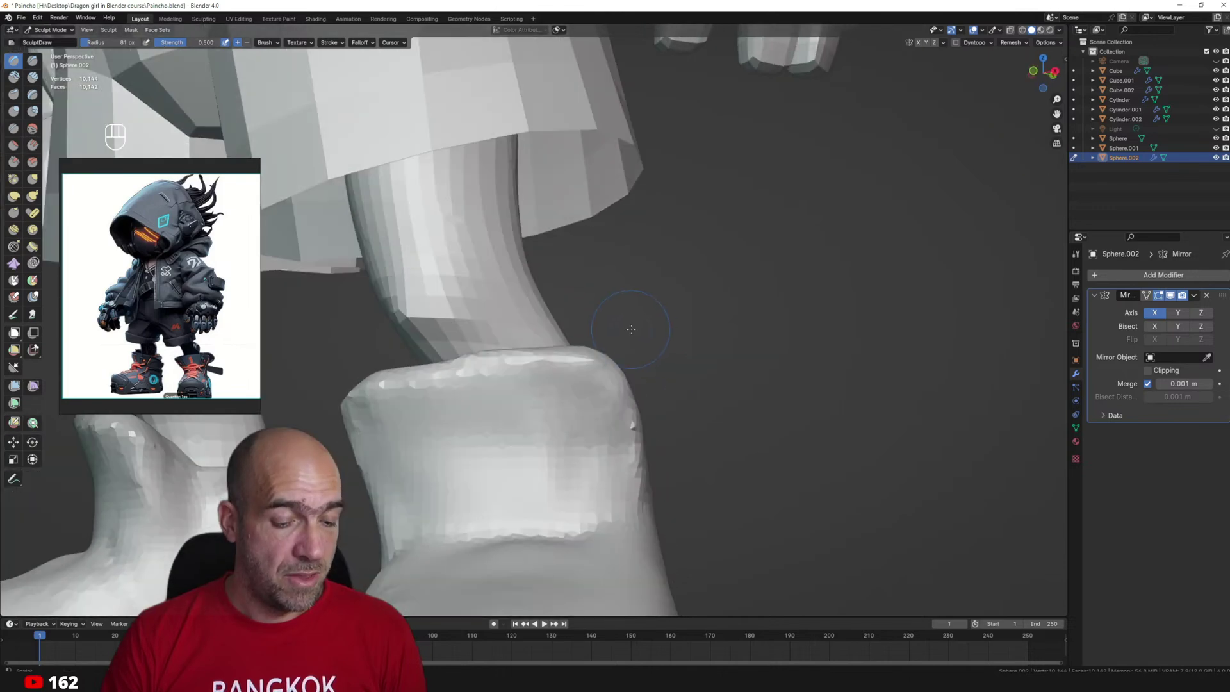
Adjust the collar's outer corner and the boot's silhouette with the Grab brush at a 134 px radius.
{"action": "key", "text": "g"}
{"action": "key", "text": "bracketright"}
{"action": "key", "text": "bracketright"}
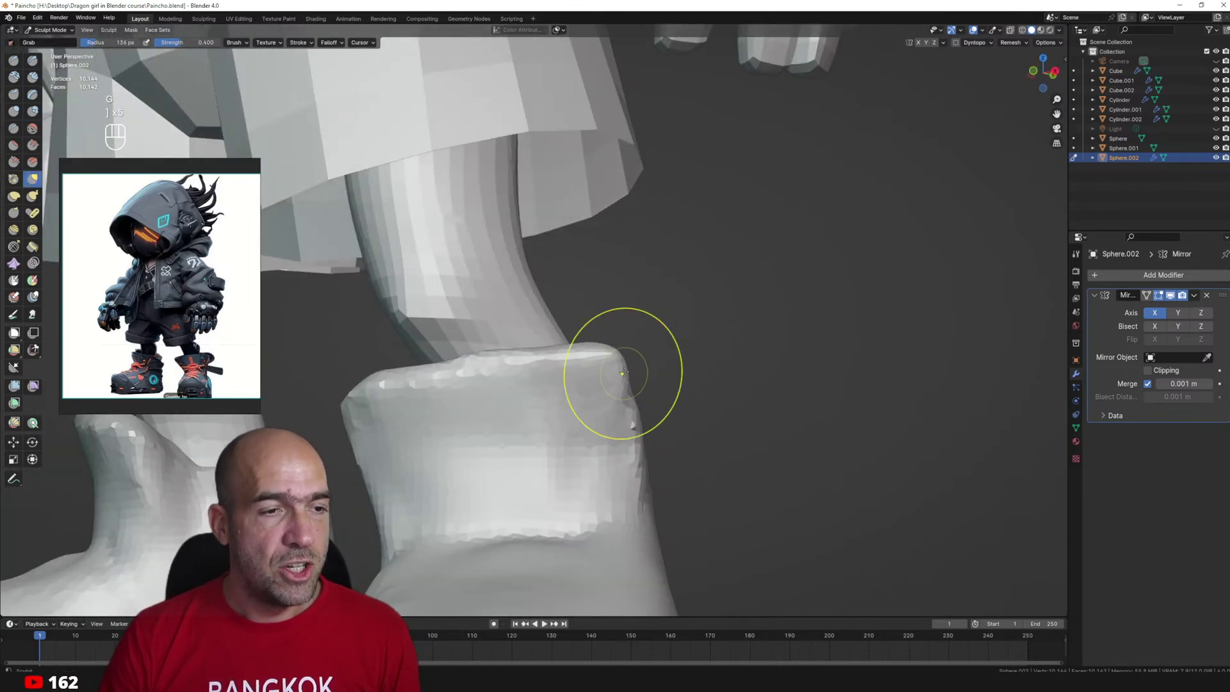
{"action": "scroll", "coordinate": [623, 372], "scroll_direction": "down", "scroll_amount": 4}
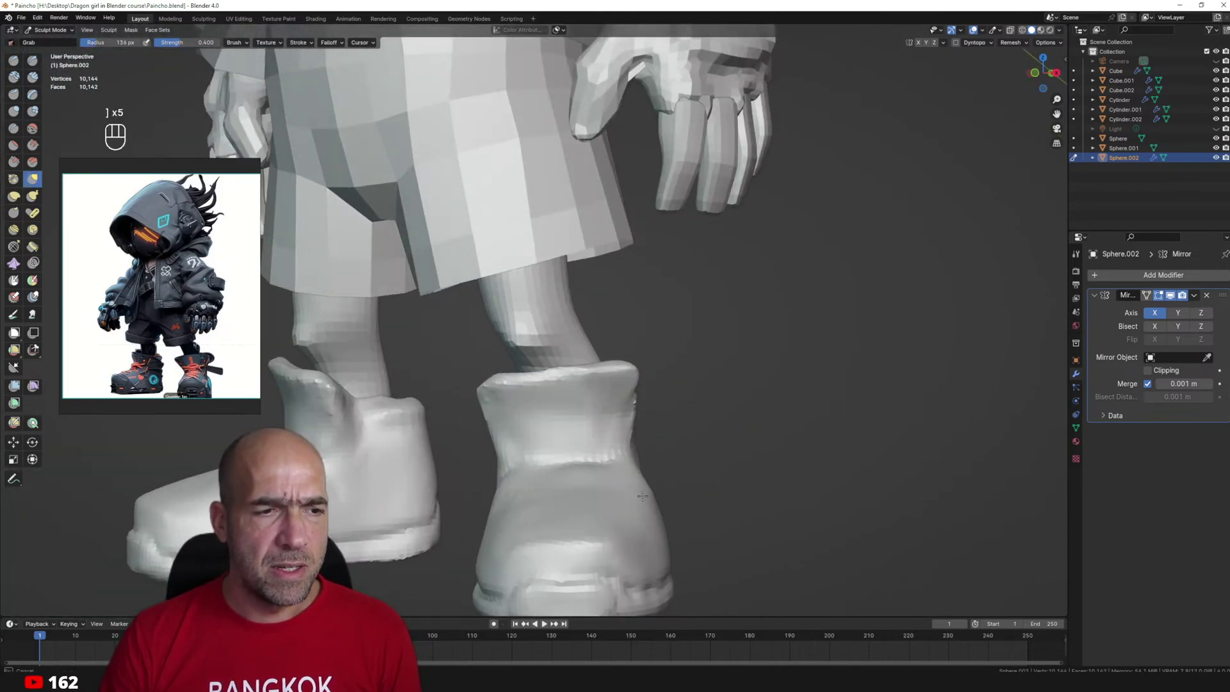
{"action": "mouse_move", "coordinate": [640, 493]}
{"action": "left_mouse_down", "text": "alt"}
{"action": "mouse_move", "coordinate": [570, 500]}
{"action": "mouse_move", "coordinate": [626, 493]}
{"action": "mouse_move", "coordinate": [650, 453]}
{"action": "left_mouse_up", "text": "alt"}
Flatten the surfaces on the boot's upper and sides with the Scrape/Peaks brush.
{"action": "key", "text": "3"}
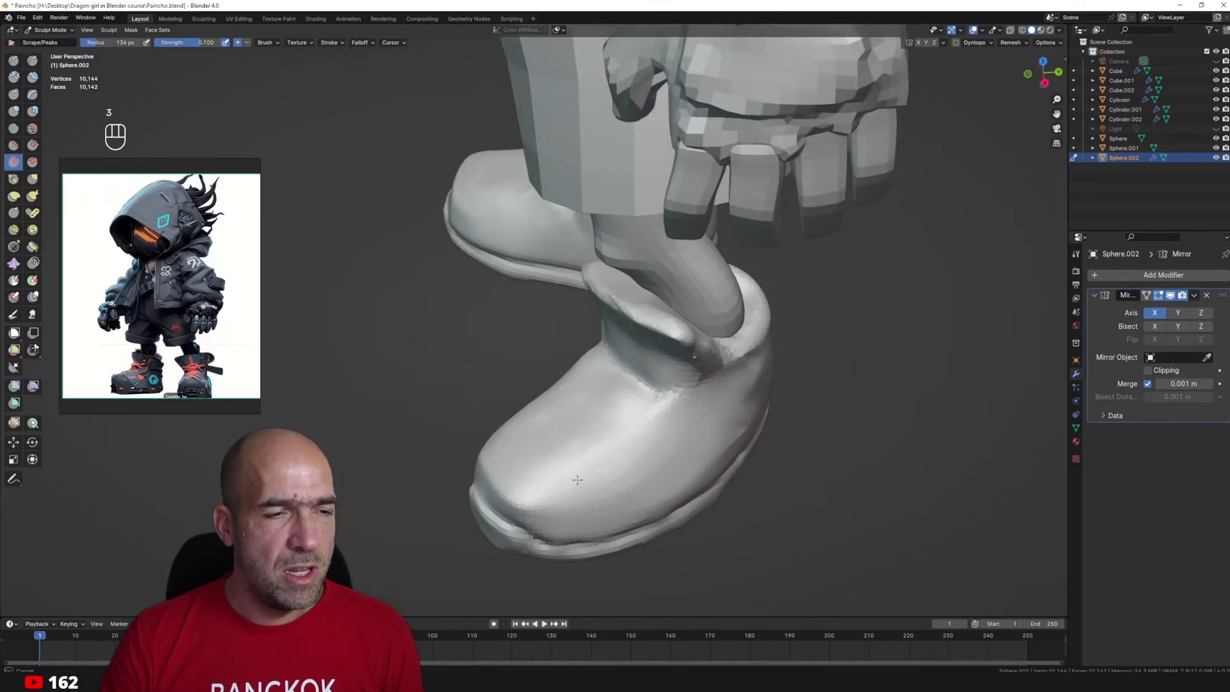
{"action": "left_click_drag", "start_coordinate": [525, 446], "coordinate": [533, 390], "text": "alt"}
{"action": "scroll", "coordinate": [542, 407], "scroll_direction": "down", "scroll_amount": 3}
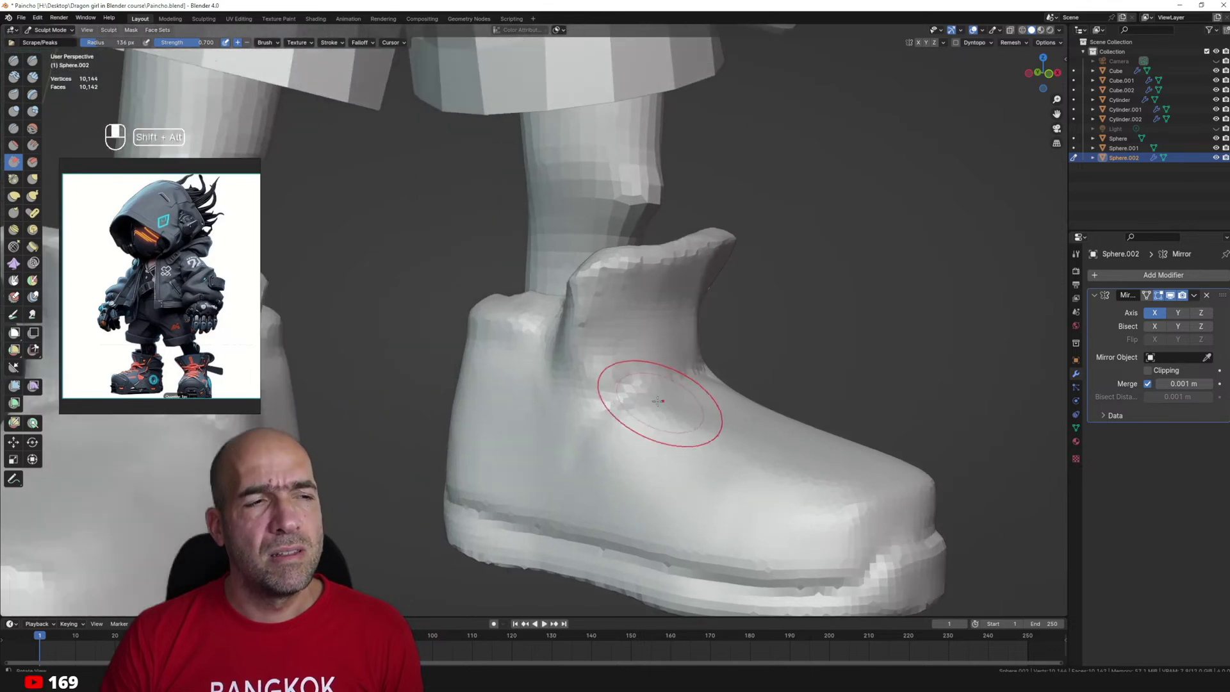
{"action": "middle_click_drag", "start_coordinate": [658, 398], "coordinate": [604, 370]}
Flare the upper edge of the boot's ankle flap outward with the Grab brush.
{"action": "key", "text": "g"}
{"action": "left_click_drag", "start_coordinate": [589, 296], "coordinate": [557, 275]}
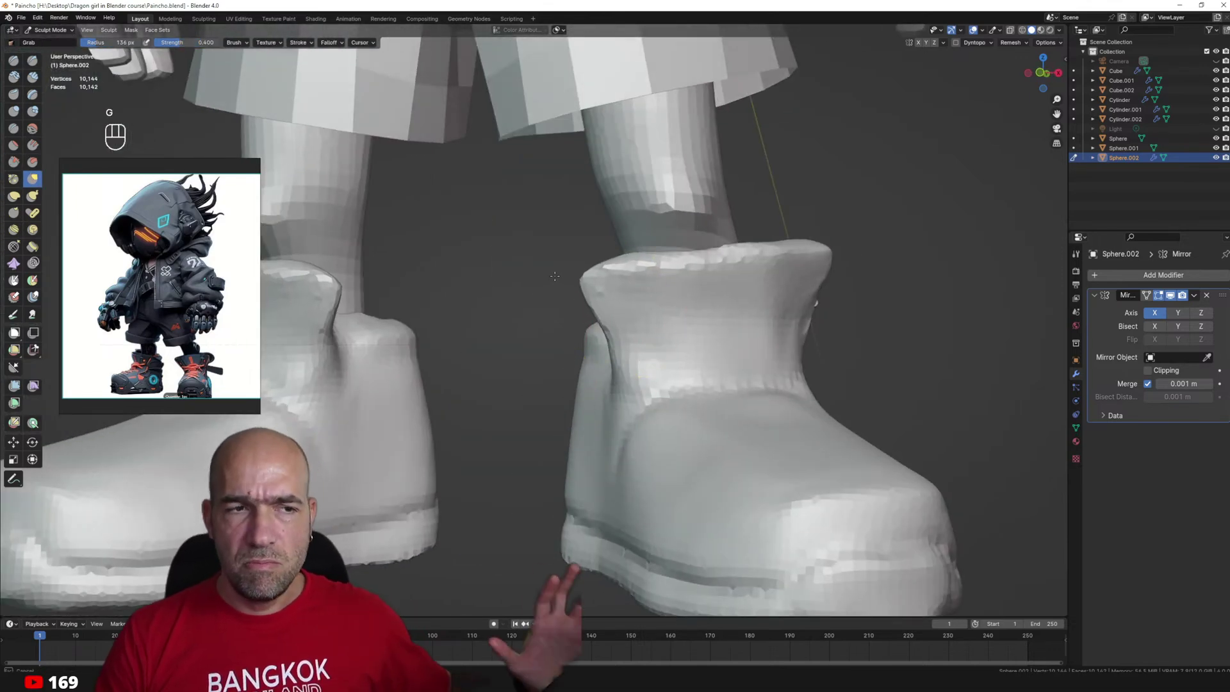
{"action": "left_click_drag", "start_coordinate": [771, 263], "coordinate": [714, 255], "text": "alt"}
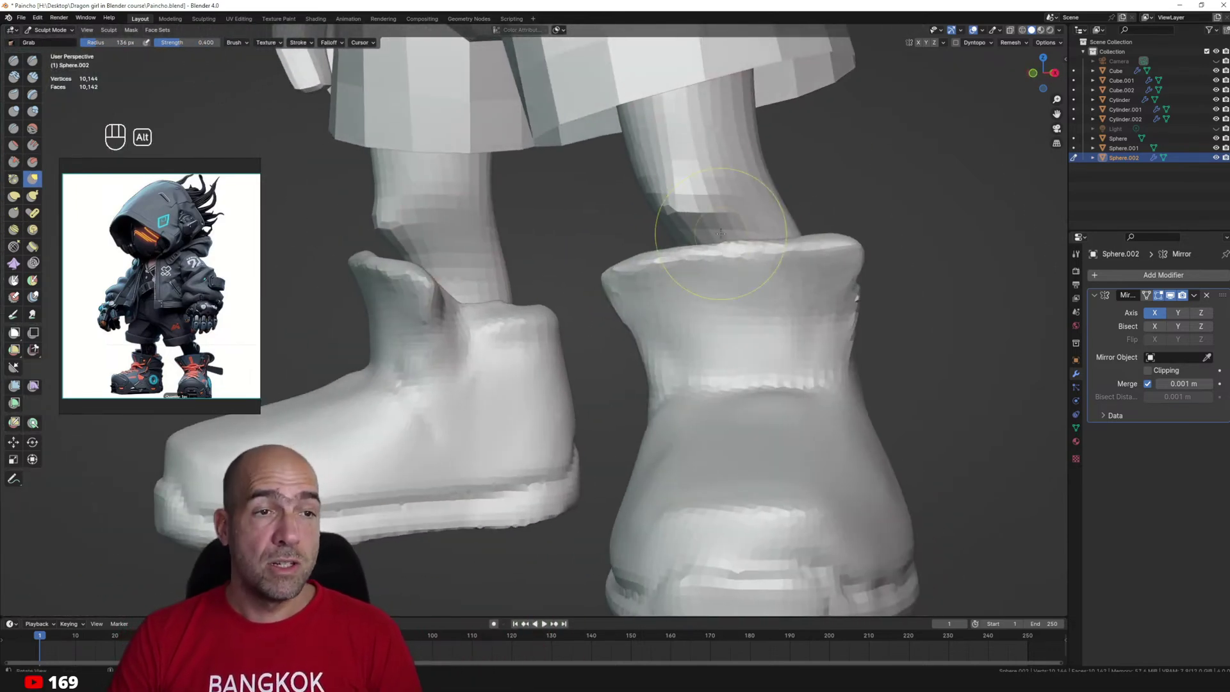
Switch sculpting to the legs and adjust the lower leg's shape above the boot with the Grab brush.
{"action": "key", "text": "alt+q"}
{"action": "mouse_move", "coordinate": [722, 163]}
{"action": "left_mouse_down", "text": "ctrl+alt"}
{"action": "mouse_move", "coordinate": [730, 207]}
{"action": "mouse_move", "coordinate": [708, 190]}
{"action": "left_mouse_up", "text": "ctrl+alt"}
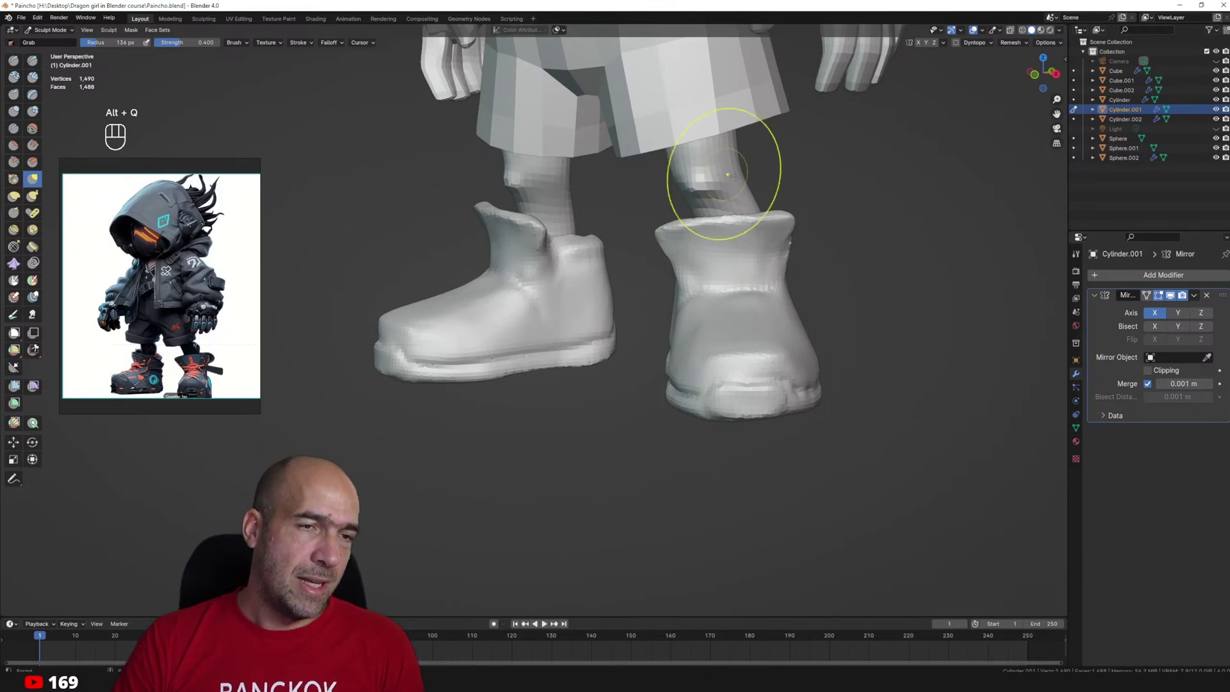
{"action": "middle_click_drag", "start_coordinate": [727, 174], "coordinate": [817, 192]}
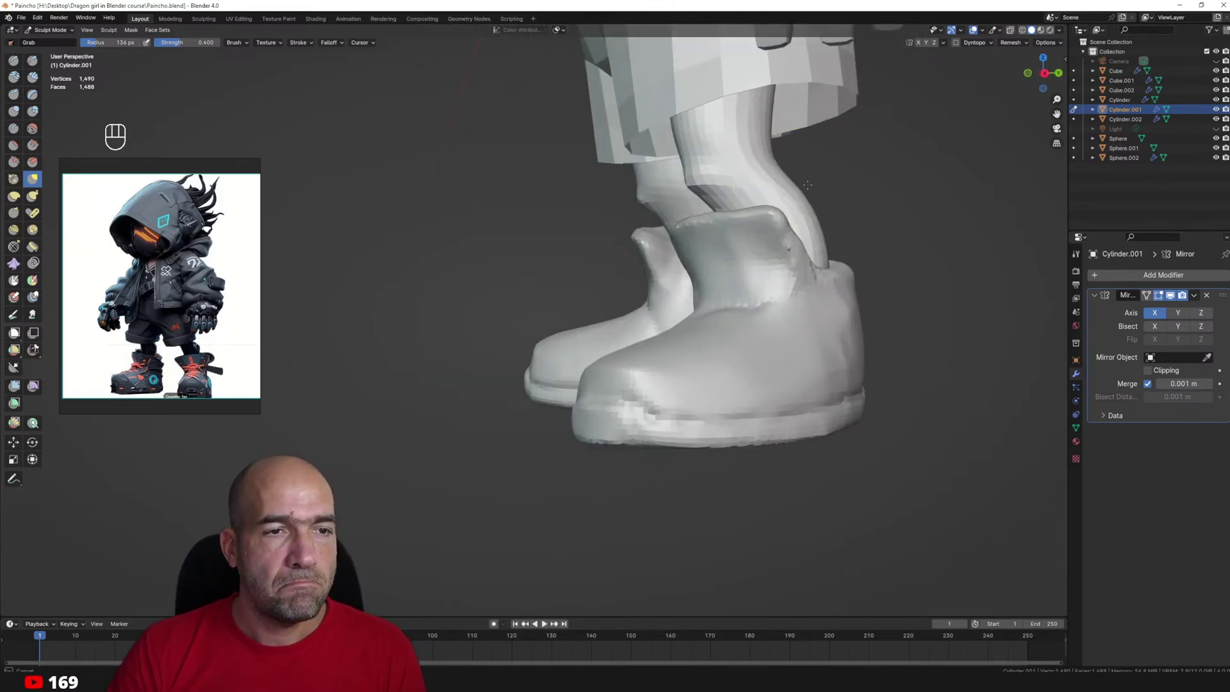
{"action": "left_click_drag", "start_coordinate": [807, 185], "coordinate": [822, 184]}
{"action": "mouse_move", "coordinate": [831, 246]}
{"action": "left_mouse_down", "text": "alt"}
{"action": "mouse_move", "coordinate": [878, 252]}
{"action": "mouse_move", "coordinate": [901, 240]}
{"action": "left_mouse_up", "text": "alt"}
{"action": "left_click_drag", "start_coordinate": [732, 259], "coordinate": [771, 276], "text": "alt+shift"}
{"action": "left_click_drag", "start_coordinate": [724, 335], "coordinate": [749, 281], "text": "ctrl+alt"}
{"action": "mouse_move", "coordinate": [749, 282]}
{"action": "left_mouse_down", "text": "alt+shift"}
{"action": "mouse_move", "coordinate": [709, 329]}
{"action": "mouse_move", "coordinate": [609, 317]}
{"action": "left_mouse_up", "text": "alt+shift"}
{"action": "left_click_drag", "start_coordinate": [609, 317], "coordinate": [602, 212], "text": "ctrl+alt"}
Switch sculpting to the boots and form folds across the instep and creases beside them with the Draw and Draw Sharp brushes at 50 px radius.
{"action": "key", "text": "1"}
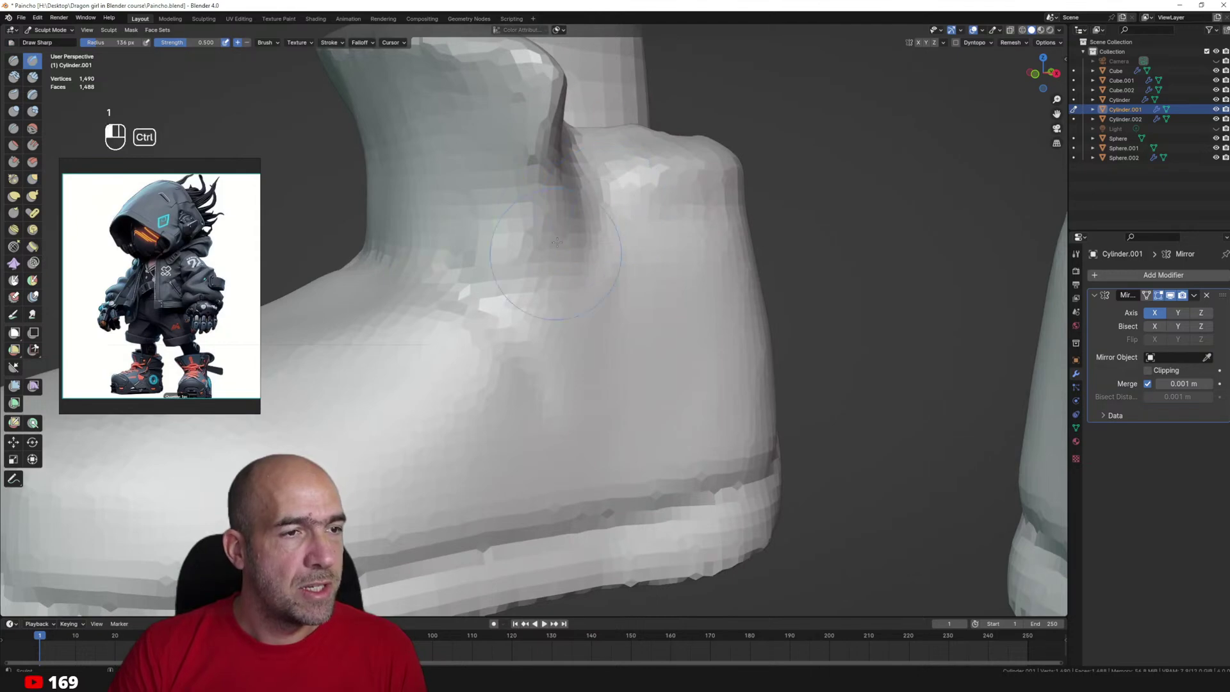
{"action": "mouse_move", "coordinate": [874, 307]}
{"action": "left_mouse_down", "text": "alt+shift"}
{"action": "mouse_move", "coordinate": [851, 296]}
{"action": "mouse_move", "coordinate": [755, 425]}
{"action": "mouse_move", "coordinate": [724, 378]}
{"action": "mouse_move", "coordinate": [676, 346]}
{"action": "mouse_move", "coordinate": [758, 340]}
{"action": "mouse_move", "coordinate": [745, 318]}
{"action": "left_mouse_up", "text": "alt+shift"}
{"action": "key", "text": "alt+q"}
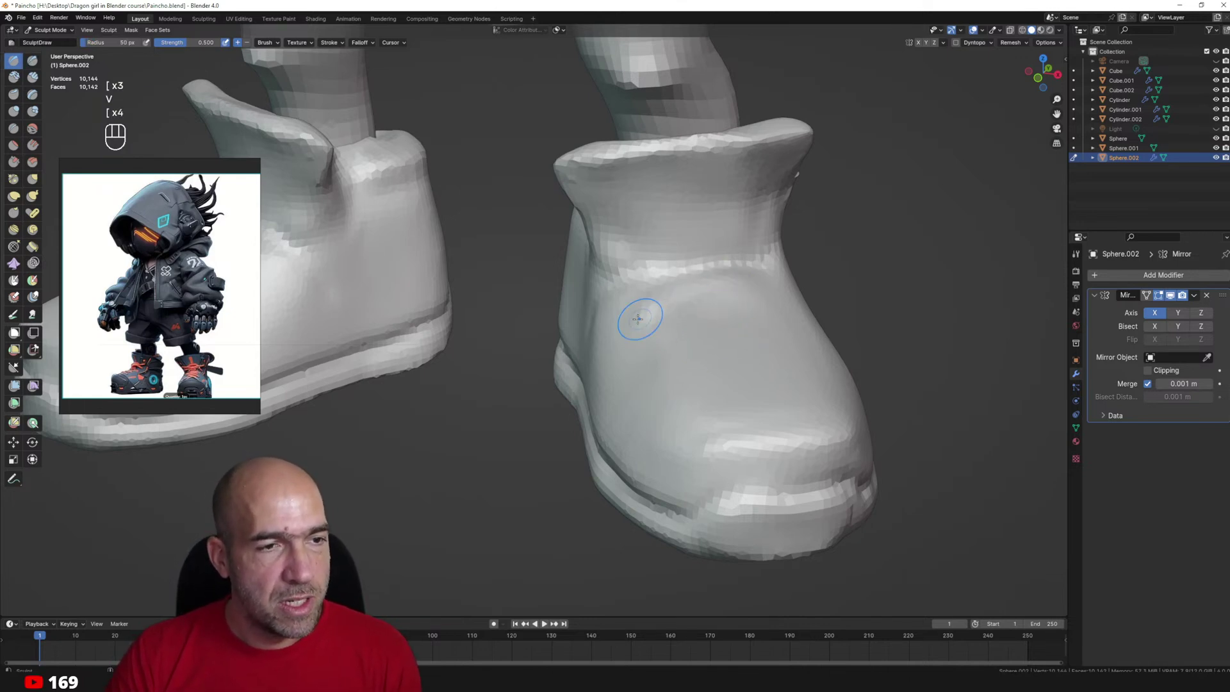
{"action": "middle_click_drag", "start_coordinate": [684, 327], "coordinate": [670, 371]}
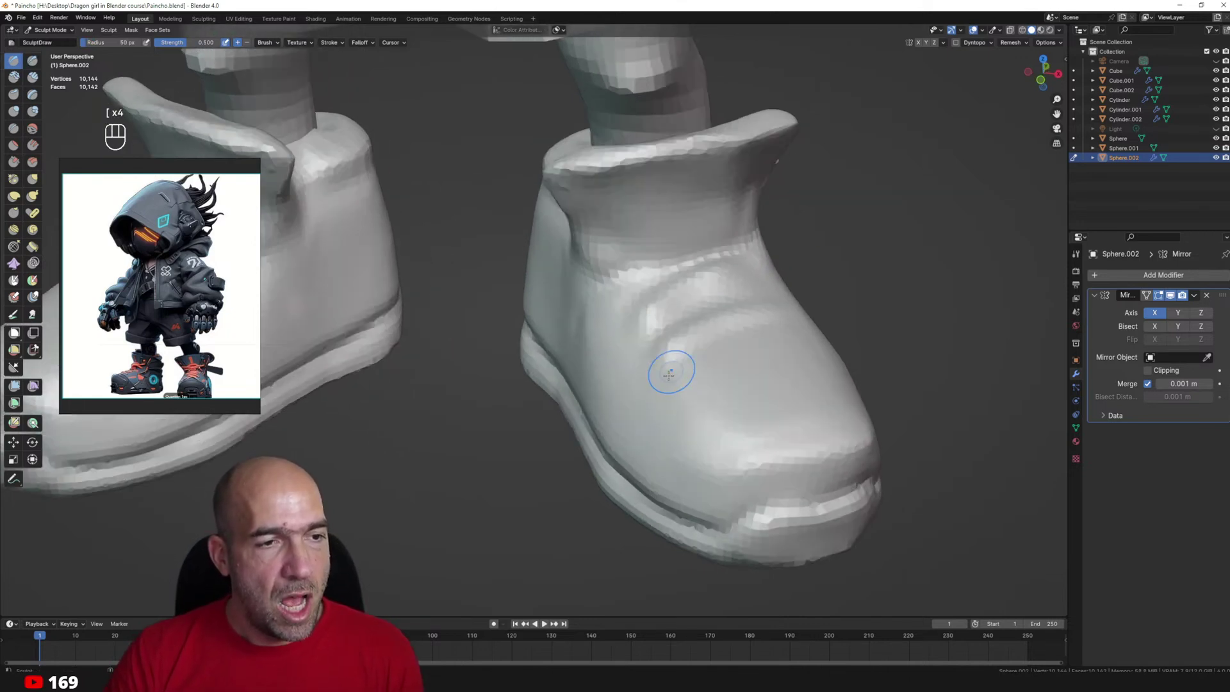
{"action": "left_click_drag", "start_coordinate": [794, 350], "coordinate": [688, 392]}
{"action": "left_click_drag", "start_coordinate": [688, 392], "coordinate": [721, 390], "text": "alt"}
{"action": "key", "text": "1"}
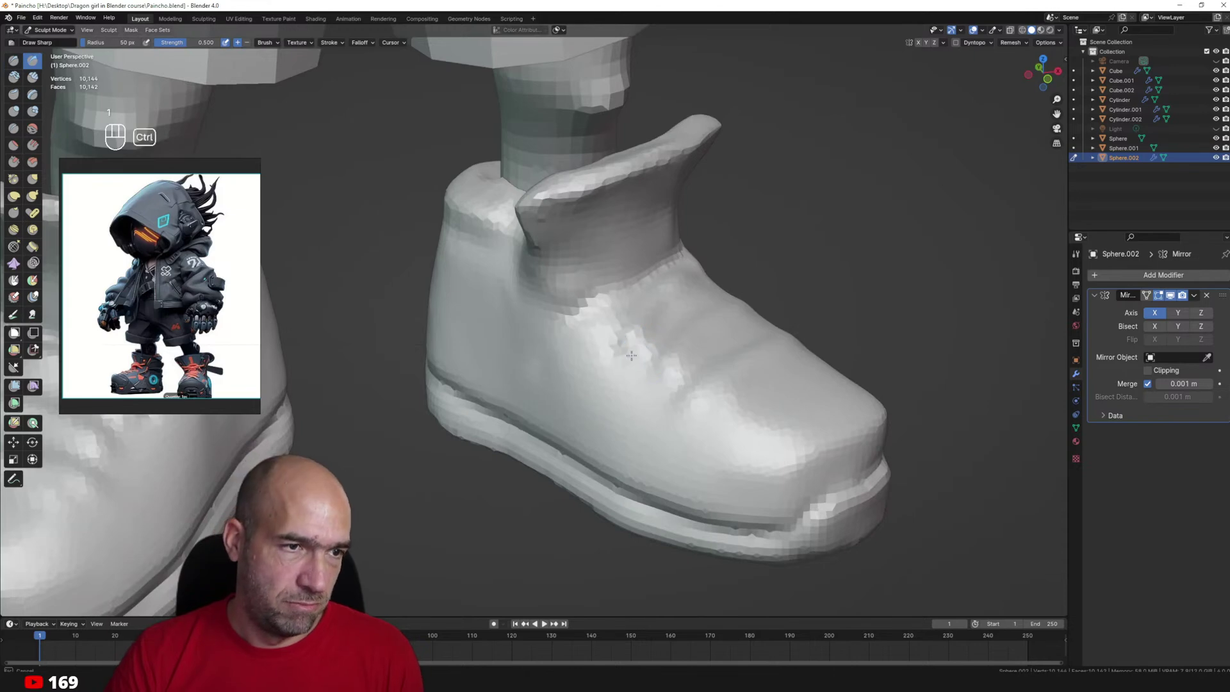
{"action": "mouse_move", "coordinate": [617, 372]}
{"action": "middle_mouse_down"}
{"action": "mouse_move", "coordinate": [530, 286]}
{"action": "mouse_move", "coordinate": [1052, 323]}
{"action": "middle_mouse_up"}
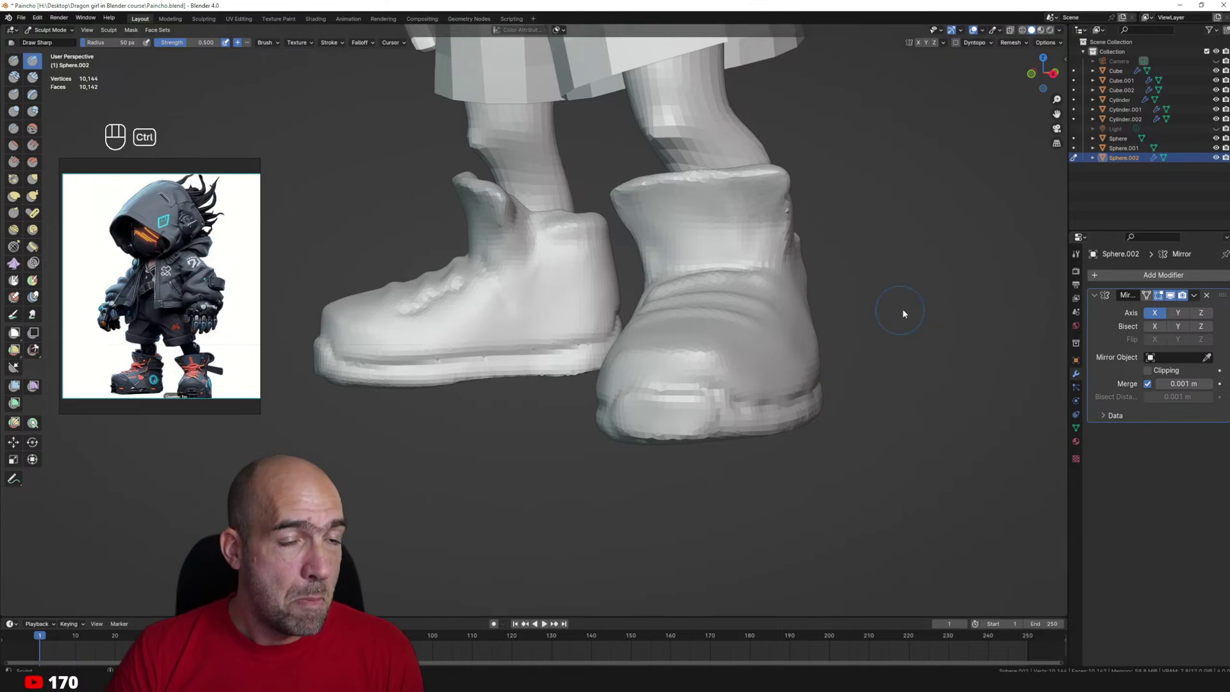
Apply the boots' Mirror modifier in Object Mode and return to Sculpt Mode.
{"action": "key", "text": "ctrl+Tab"}
{"action": "key", "text": "ctrl+a"}
{"action": "middle_click_drag", "start_coordinate": [937, 324], "coordinate": [868, 338], "text": "alt"}
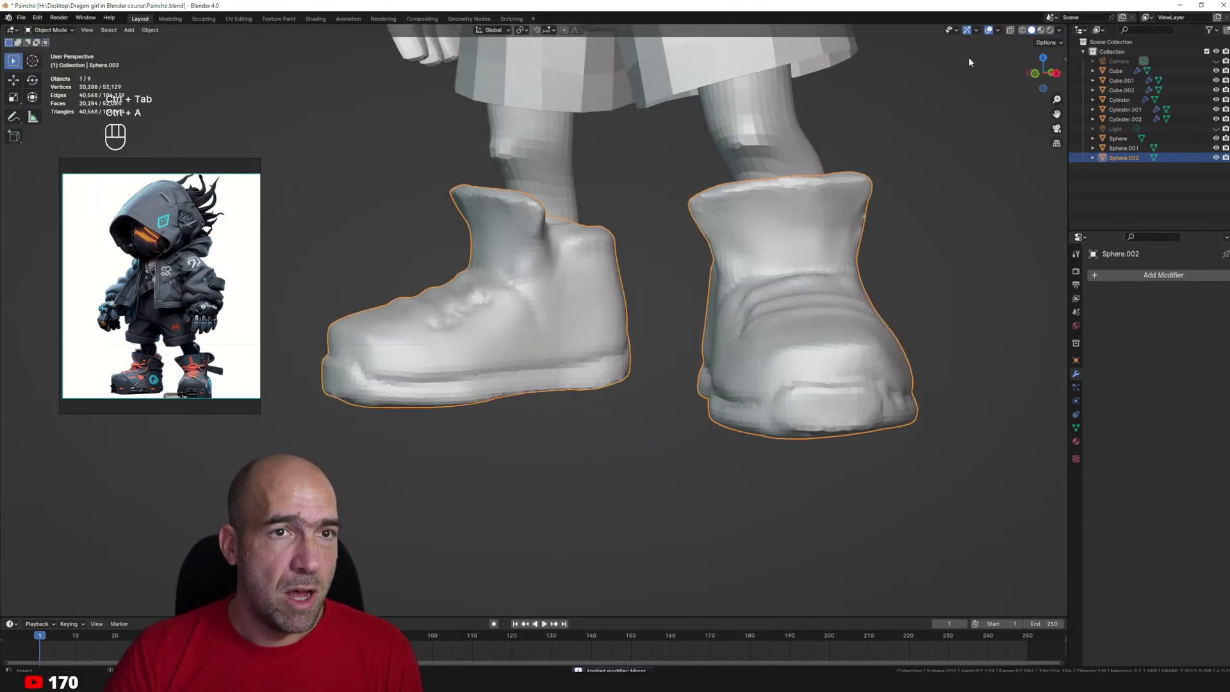
{"action": "key", "text": "ctrl+Tab"}
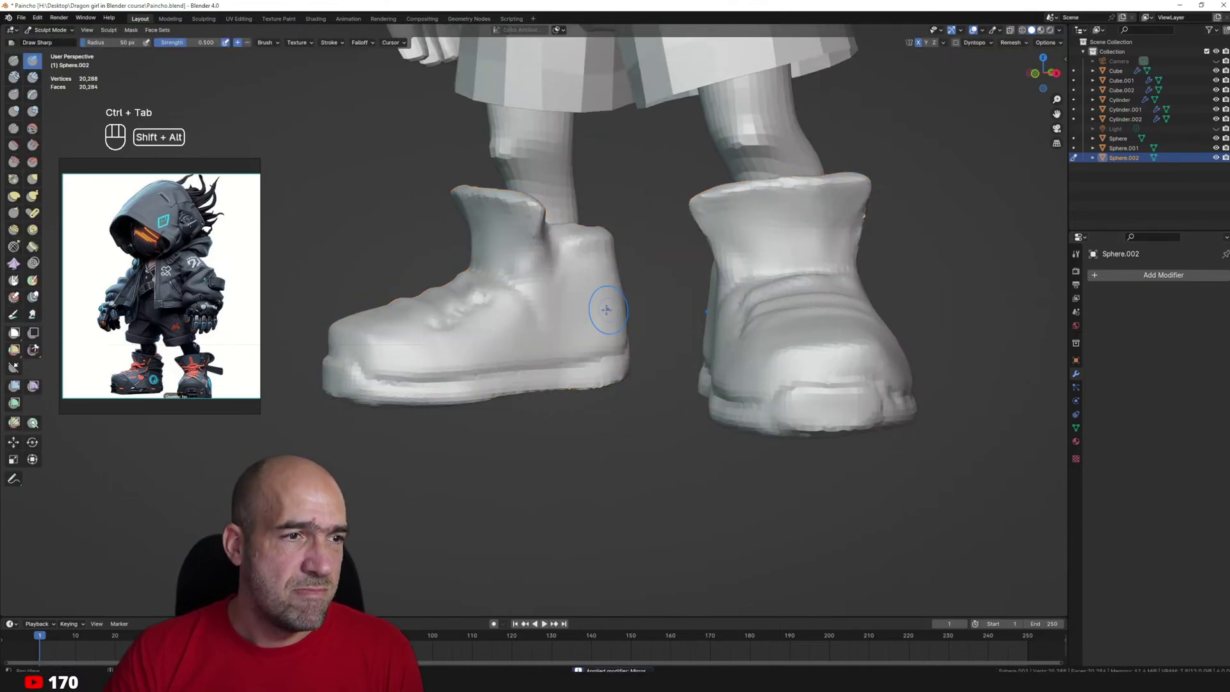
Carve a stepped side-panel seam from the ankle opening to the sole on the boot's inner side with the Draw Sharp brush.
{"action": "left_click_drag", "start_coordinate": [606, 310], "coordinate": [652, 306], "text": "alt+shift"}
{"action": "left_click_drag", "start_coordinate": [652, 306], "coordinate": [660, 251], "text": "ctrl+alt"}
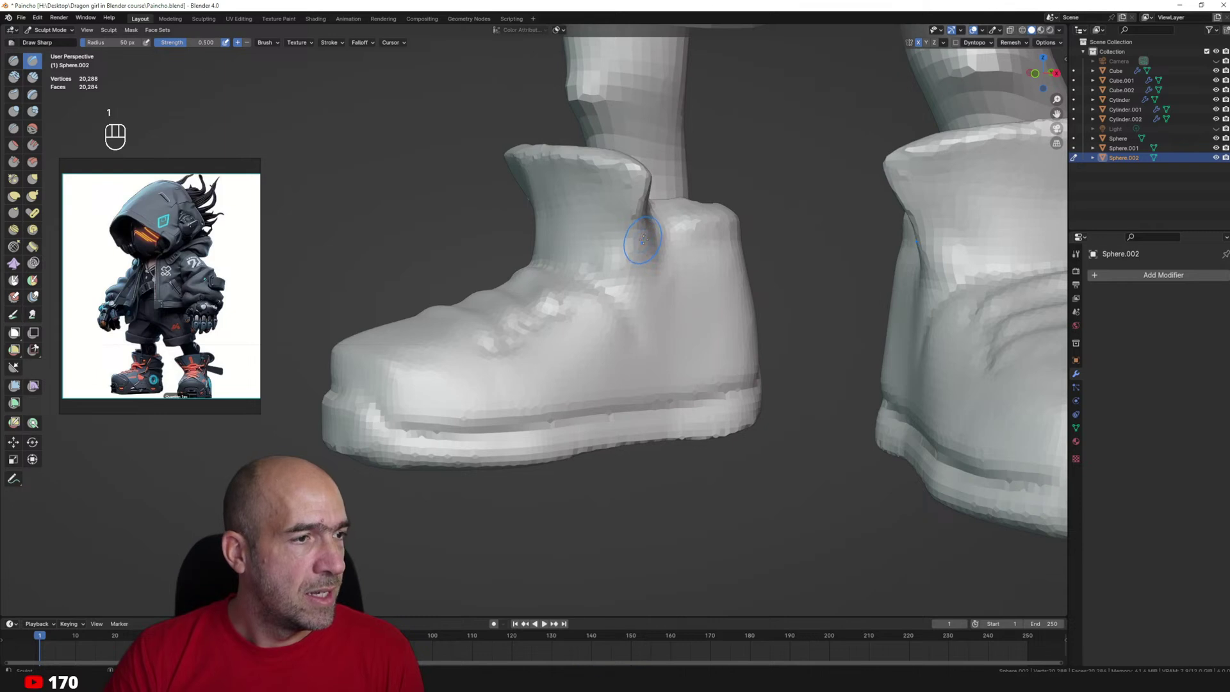
{"action": "scroll", "coordinate": [643, 234], "scroll_direction": "up", "scroll_amount": 1}
{"action": "mouse_move", "coordinate": [645, 298]}
{"action": "left_mouse_down", "text": "ctrl"}
{"action": "mouse_move", "coordinate": [641, 349]}
{"action": "mouse_move", "coordinate": [565, 379]}
{"action": "mouse_move", "coordinate": [520, 448]}
{"action": "left_mouse_up", "text": "ctrl"}
{"action": "mouse_move", "coordinate": [451, 368]}
{"action": "left_mouse_down", "text": "alt+shift"}
{"action": "mouse_move", "coordinate": [487, 370]}
{"action": "mouse_move", "coordinate": [527, 405]}
{"action": "left_mouse_up", "text": "alt+shift"}
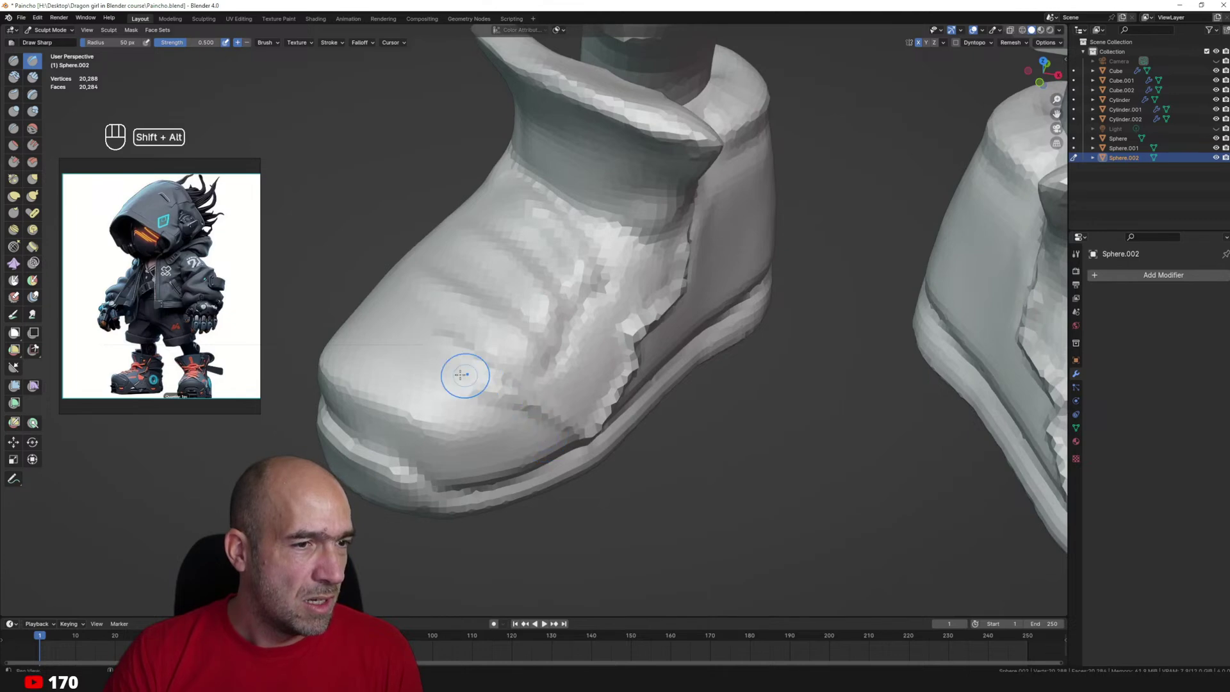
Carve the toe-cap seam across the front of the boot's upper with the Draw Sharp brush.
{"action": "middle_click_drag", "start_coordinate": [461, 370], "coordinate": [604, 384], "text": "alt"}
{"action": "middle_click_drag", "start_coordinate": [467, 426], "coordinate": [447, 405], "text": "alt"}
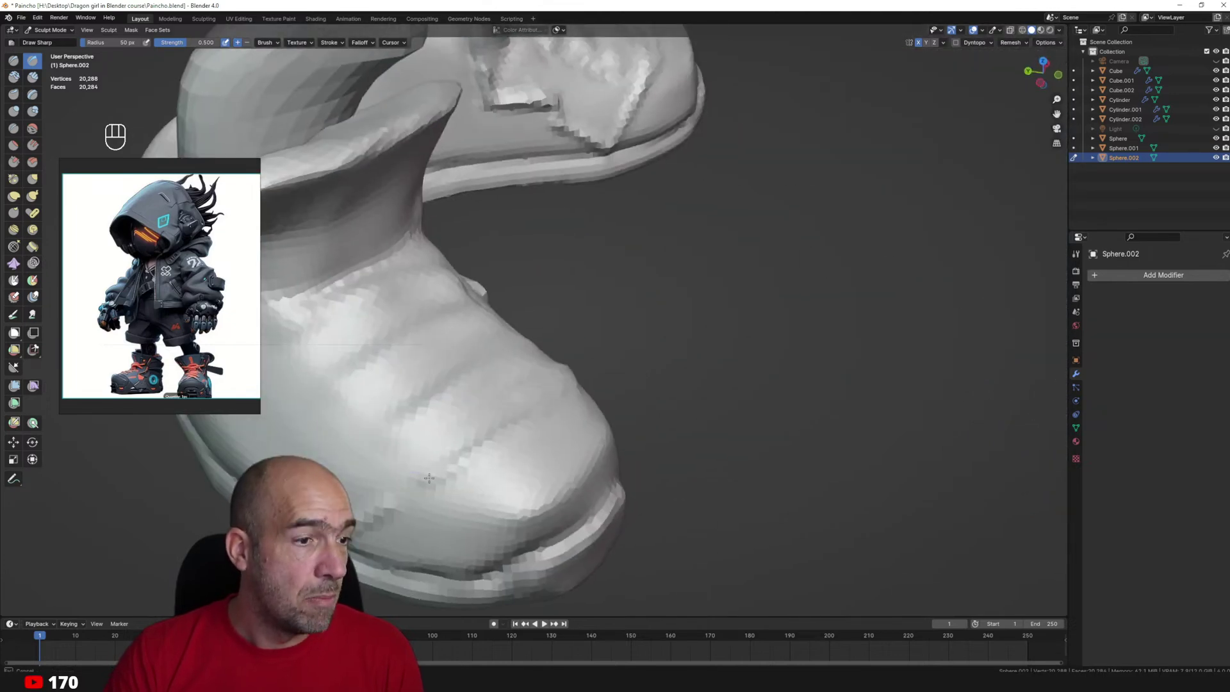
{"action": "left_click_drag", "start_coordinate": [429, 478], "coordinate": [477, 435]}
{"action": "middle_click_drag", "start_coordinate": [555, 397], "coordinate": [458, 378], "text": "alt"}
{"action": "mouse_move", "coordinate": [564, 391]}
{"action": "middle_mouse_down", "text": "ctrl+alt"}
{"action": "mouse_move", "coordinate": [580, 429]}
{"action": "mouse_move", "coordinate": [602, 442]}
{"action": "mouse_move", "coordinate": [525, 384]}
{"action": "middle_mouse_up", "text": "ctrl+alt"}
{"action": "mouse_move", "coordinate": [525, 384]}
{"action": "middle_mouse_down", "text": "alt+shift"}
{"action": "mouse_move", "coordinate": [531, 351]}
{"action": "mouse_move", "coordinate": [502, 332]}
{"action": "mouse_move", "coordinate": [692, 364]}
{"action": "middle_mouse_up", "text": "alt+shift"}
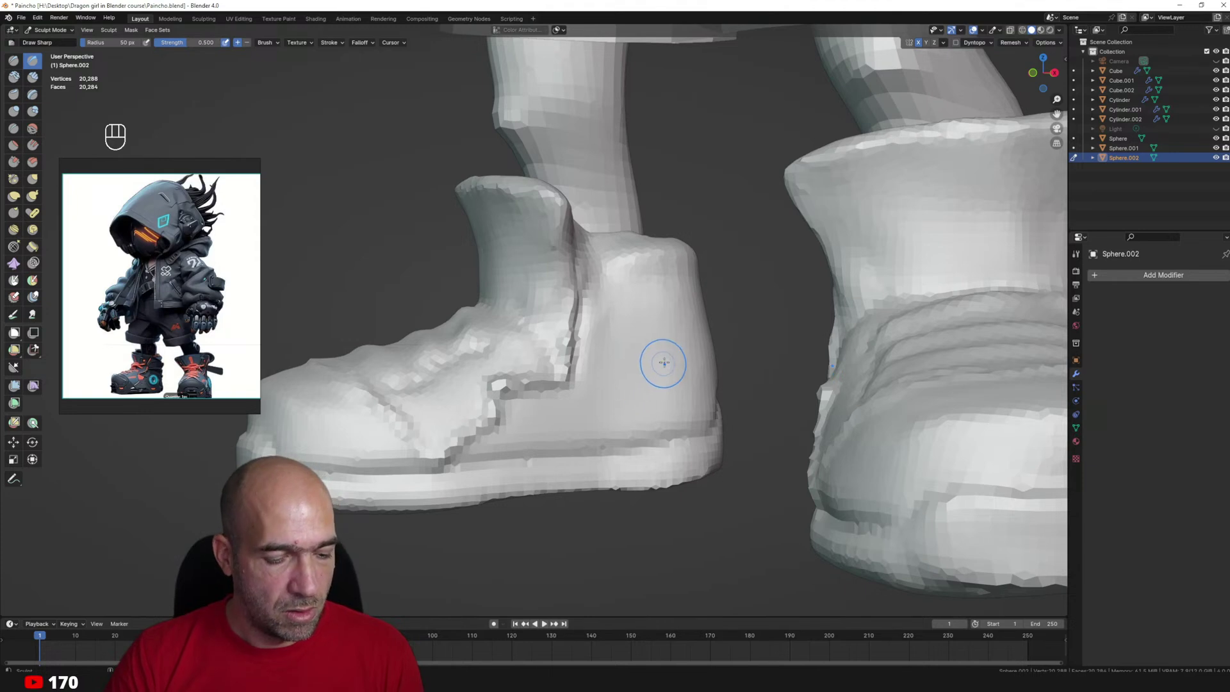
Sculpt a round raised disc with a recessed centre on the inner side of the heel using Draw Sharp at 74 px radius.
{"action": "left_click_drag", "start_coordinate": [646, 382], "coordinate": [637, 370]}
{"action": "middle_click_drag", "start_coordinate": [636, 370], "coordinate": [646, 382], "text": "ctrl+alt"}
{"action": "key", "text": "1"}
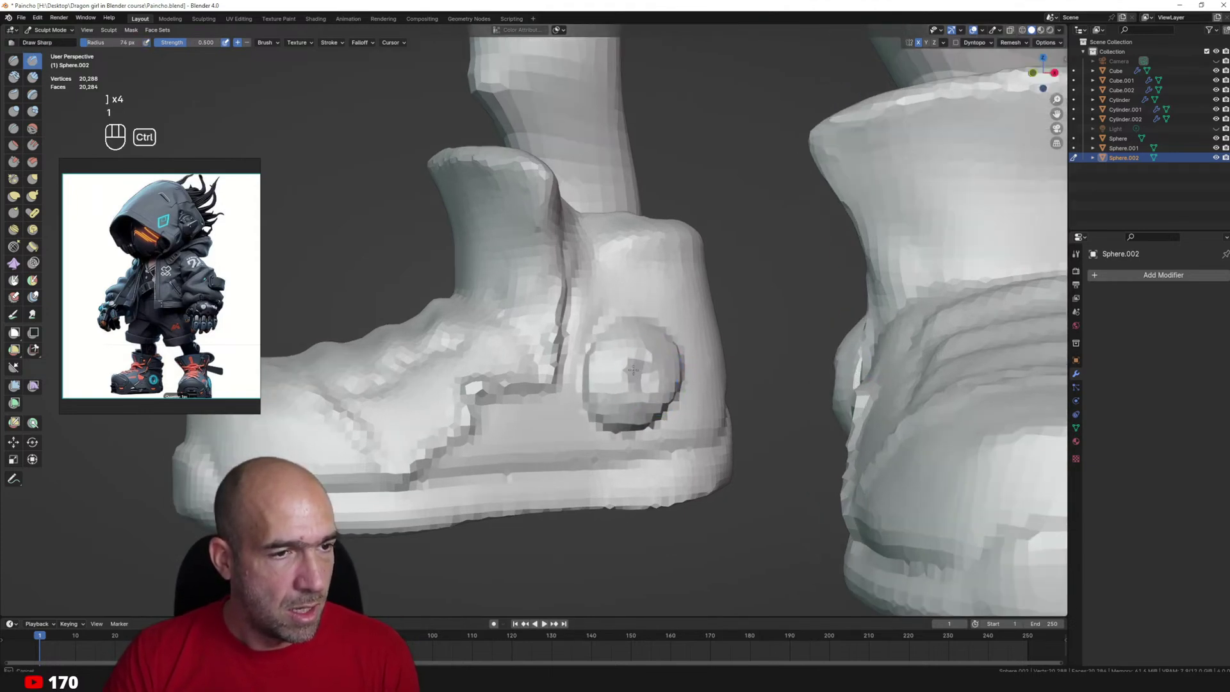
{"action": "left_click_drag", "start_coordinate": [657, 339], "coordinate": [634, 315], "text": "ctrl"}
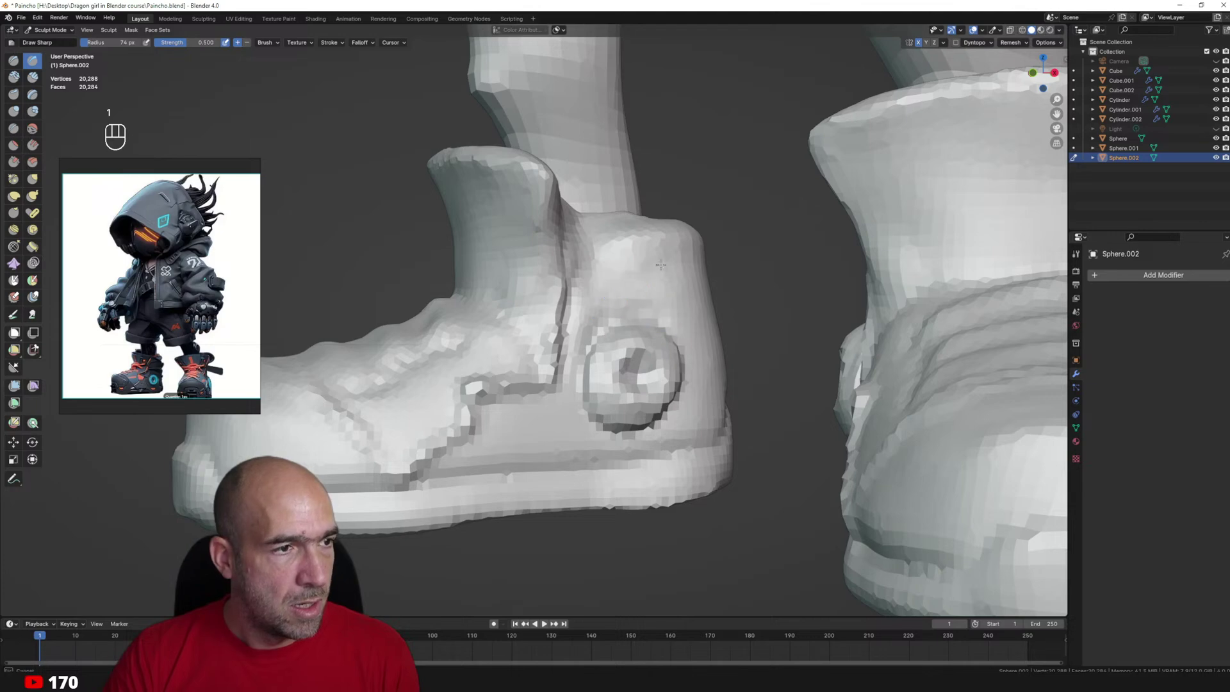
Build a raised band around the back and side of the heel above the disc with the Draw Sharp brush.
{"action": "middle_click_drag", "start_coordinate": [654, 263], "coordinate": [577, 299], "text": "alt+shift"}
{"action": "middle_click_drag", "start_coordinate": [756, 299], "coordinate": [597, 284]}
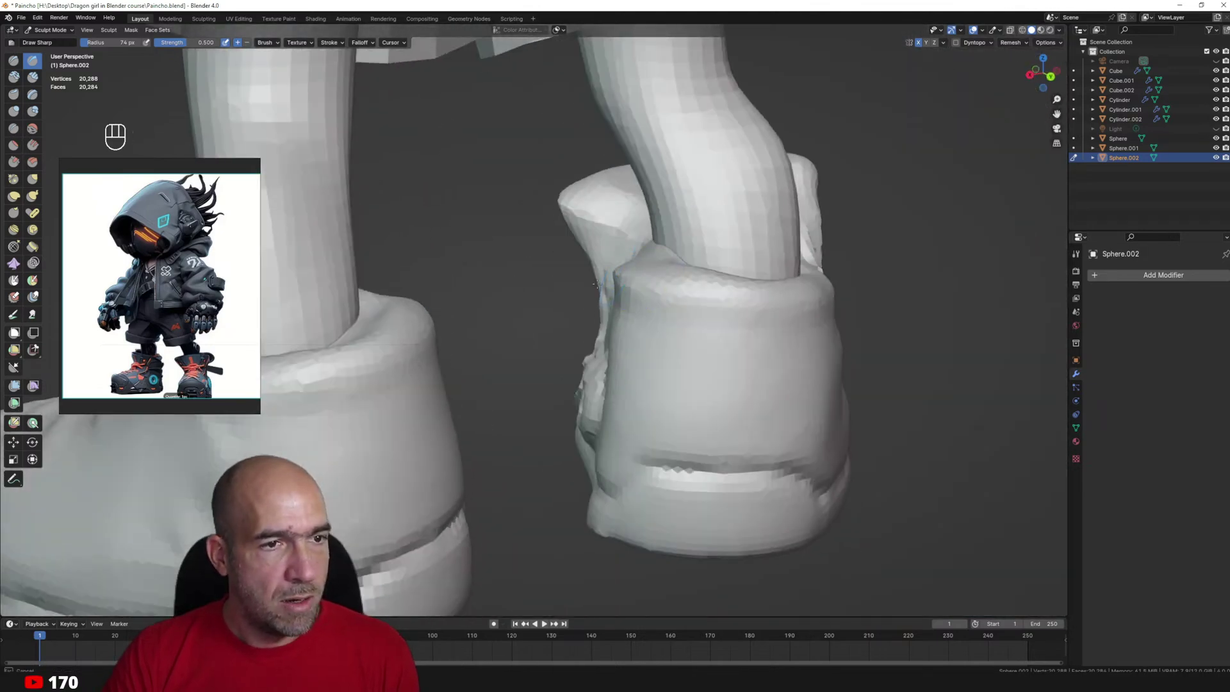
{"action": "left_click_drag", "start_coordinate": [597, 284], "coordinate": [795, 302]}
{"action": "mouse_move", "coordinate": [625, 343]}
{"action": "left_mouse_down"}
{"action": "mouse_move", "coordinate": [733, 359]}
{"action": "mouse_move", "coordinate": [812, 351]}
{"action": "left_mouse_up"}
{"action": "left_click_drag", "start_coordinate": [735, 343], "coordinate": [672, 364], "text": "alt"}
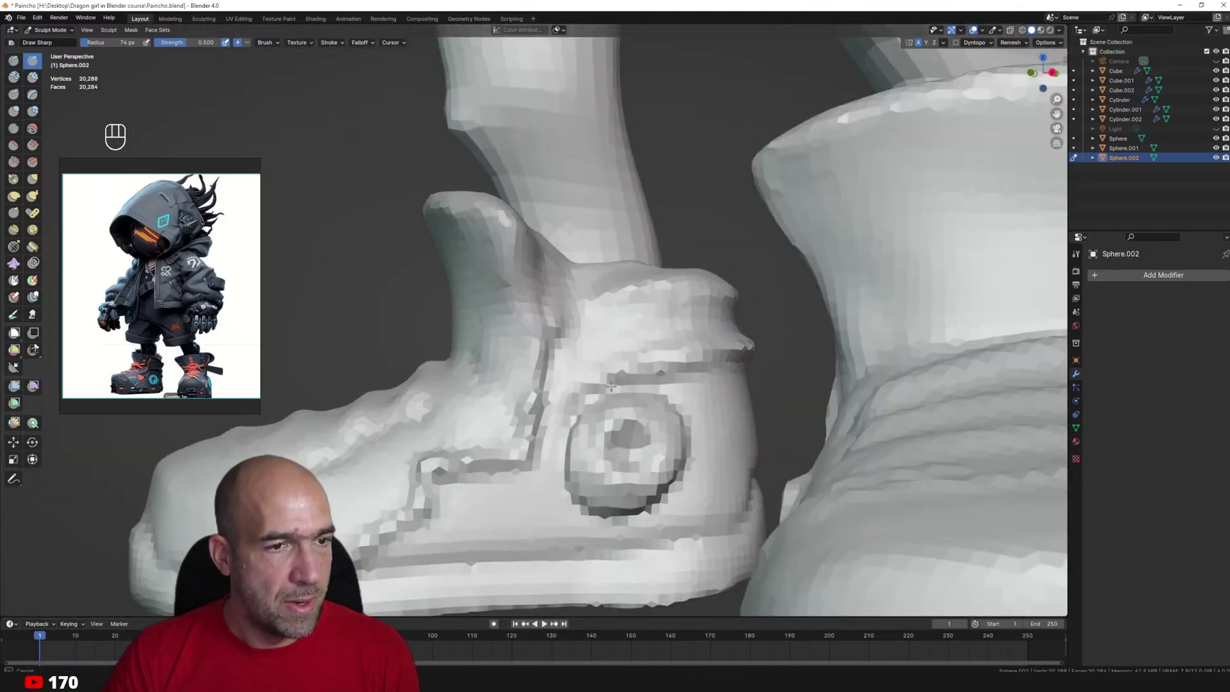
{"action": "mouse_move", "coordinate": [807, 383]}
{"action": "left_mouse_down", "text": "alt"}
{"action": "mouse_move", "coordinate": [684, 370]}
{"action": "mouse_move", "coordinate": [922, 377]}
{"action": "mouse_move", "coordinate": [779, 386]}
{"action": "left_mouse_up", "text": "alt"}
Sculpt three vertical ridges on the front of the boot's ankle flap with the Draw Sharp brush.
{"action": "mouse_move", "coordinate": [762, 383]}
{"action": "left_mouse_down", "text": "alt"}
{"action": "mouse_move", "coordinate": [892, 371]}
{"action": "mouse_move", "coordinate": [710, 267]}
{"action": "mouse_move", "coordinate": [835, 292]}
{"action": "mouse_move", "coordinate": [818, 324]}
{"action": "mouse_move", "coordinate": [733, 283]}
{"action": "left_mouse_up", "text": "alt"}
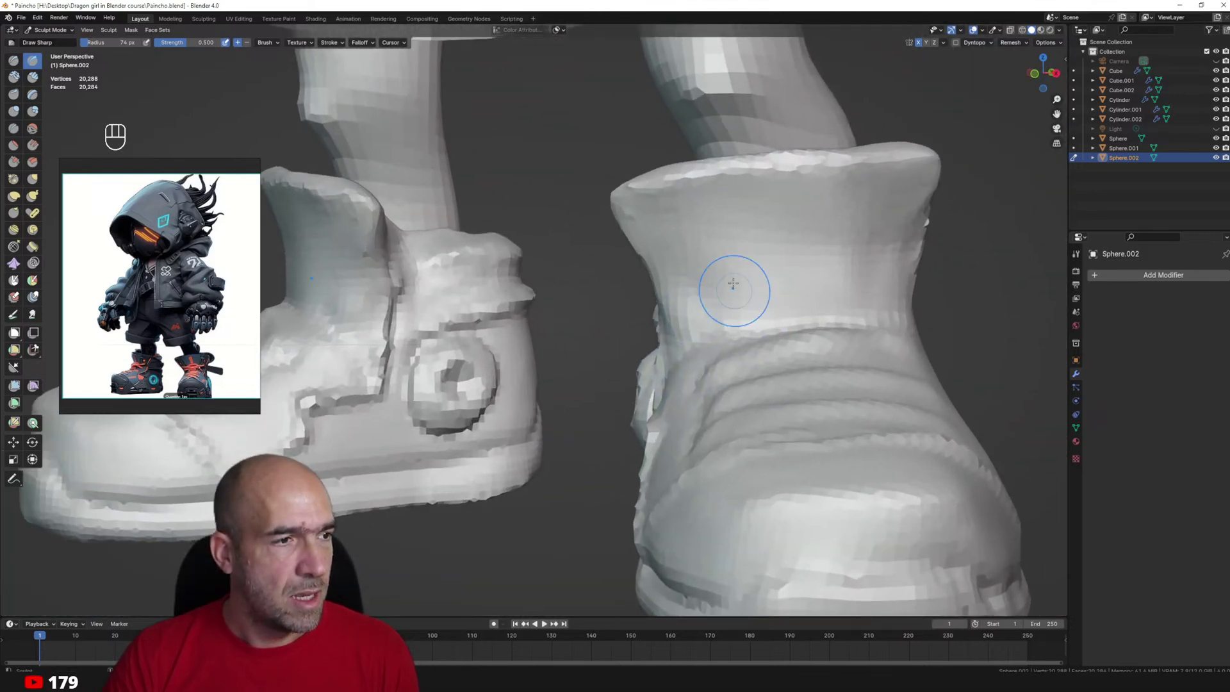
{"action": "left_click_drag", "start_coordinate": [783, 211], "coordinate": [800, 241]}
{"action": "key", "text": "ctrl+z"}
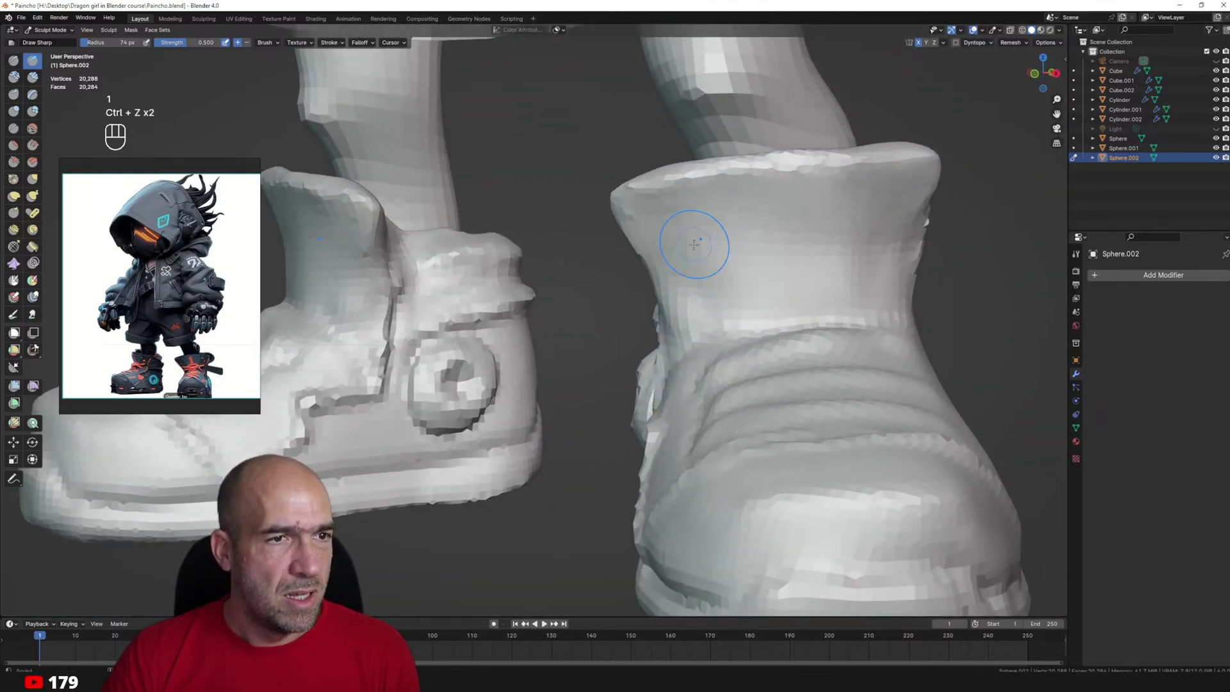
{"action": "mouse_move", "coordinate": [693, 221]}
{"action": "left_mouse_down"}
{"action": "mouse_move", "coordinate": [707, 275]}
{"action": "mouse_move", "coordinate": [693, 224]}
{"action": "left_mouse_up"}
{"action": "mouse_move", "coordinate": [786, 240]}
{"action": "left_mouse_down"}
{"action": "mouse_move", "coordinate": [788, 219]}
{"action": "mouse_move", "coordinate": [794, 291]}
{"action": "left_mouse_up"}
{"action": "mouse_move", "coordinate": [862, 282]}
{"action": "left_mouse_down"}
{"action": "mouse_move", "coordinate": [865, 202]}
{"action": "mouse_move", "coordinate": [857, 269]}
{"action": "mouse_move", "coordinate": [897, 269]}
{"action": "left_mouse_up"}
{"action": "left_click_drag", "start_coordinate": [794, 320], "coordinate": [668, 374], "text": "ctrl"}
Build up the detail where the heel collar meets the ankle flap on the boot's inner side with the Draw Sharp brush.
{"action": "middle_click_drag", "start_coordinate": [667, 374], "coordinate": [674, 355]}
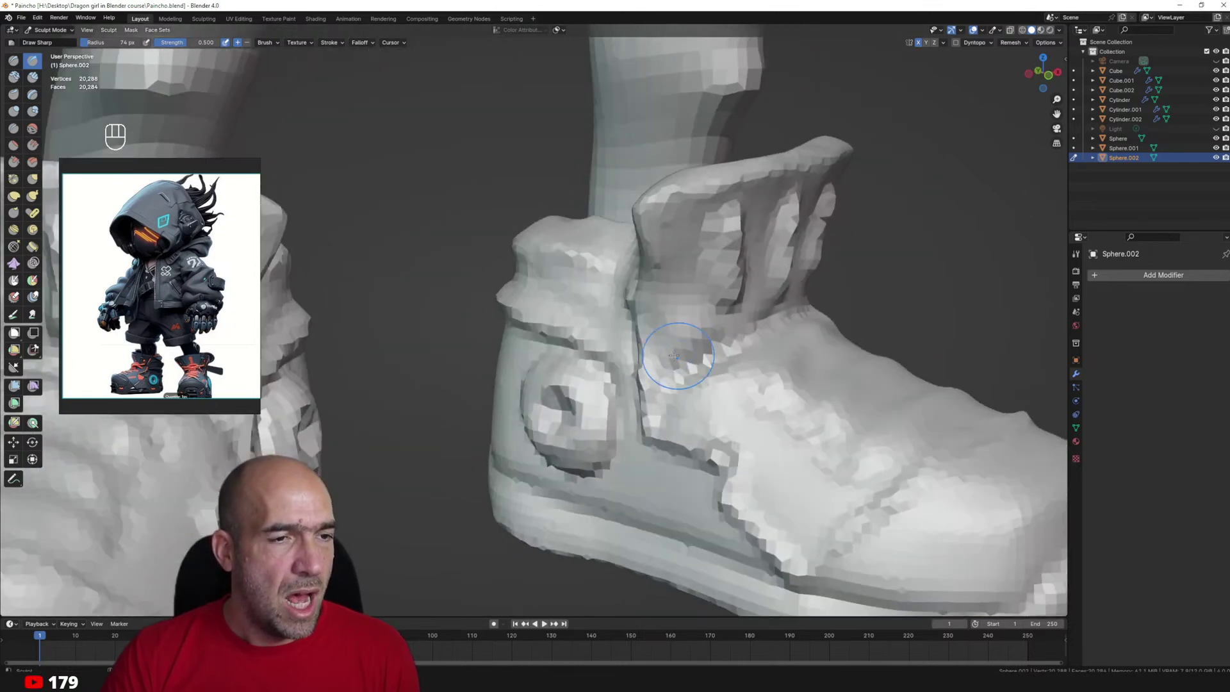
{"action": "left_click_drag", "start_coordinate": [634, 301], "coordinate": [667, 300], "text": "alt"}
{"action": "mouse_move", "coordinate": [579, 279]}
{"action": "left_mouse_down"}
{"action": "mouse_move", "coordinate": [640, 309]}
{"action": "mouse_move", "coordinate": [664, 305]}
{"action": "mouse_move", "coordinate": [614, 237]}
{"action": "left_mouse_up"}
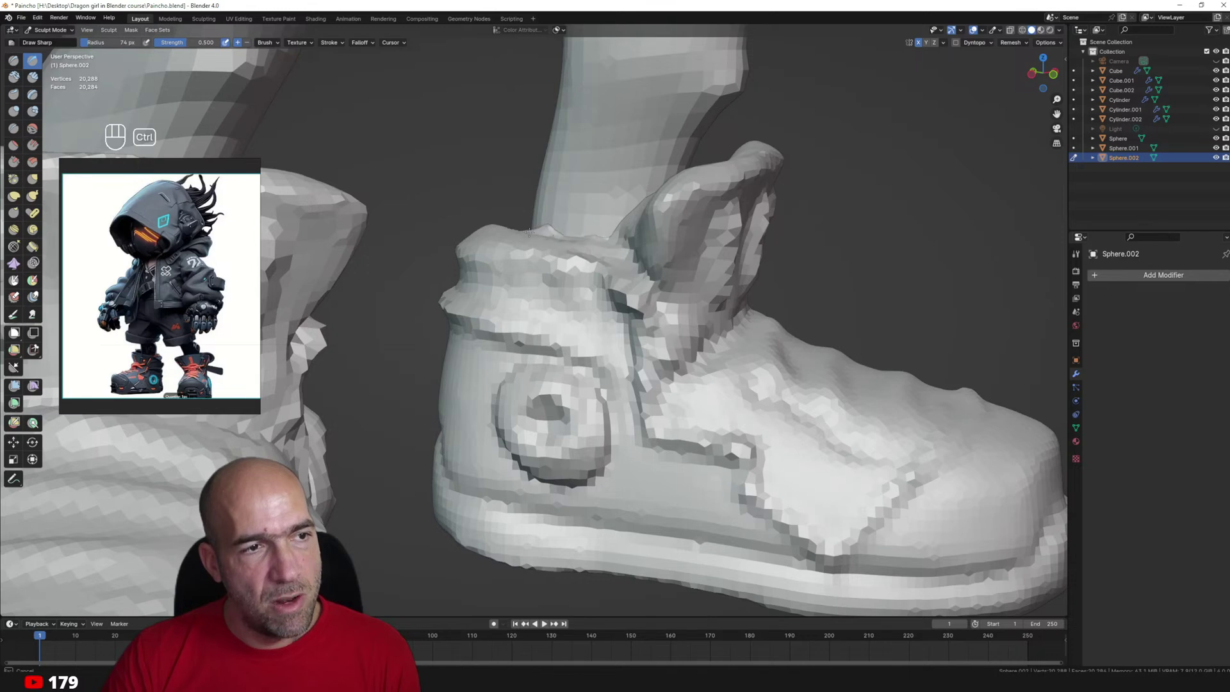
{"action": "left_click_drag", "start_coordinate": [705, 236], "coordinate": [755, 256], "text": "ctrl+alt"}
{"action": "left_click_drag", "start_coordinate": [755, 256], "coordinate": [691, 228], "text": "alt"}
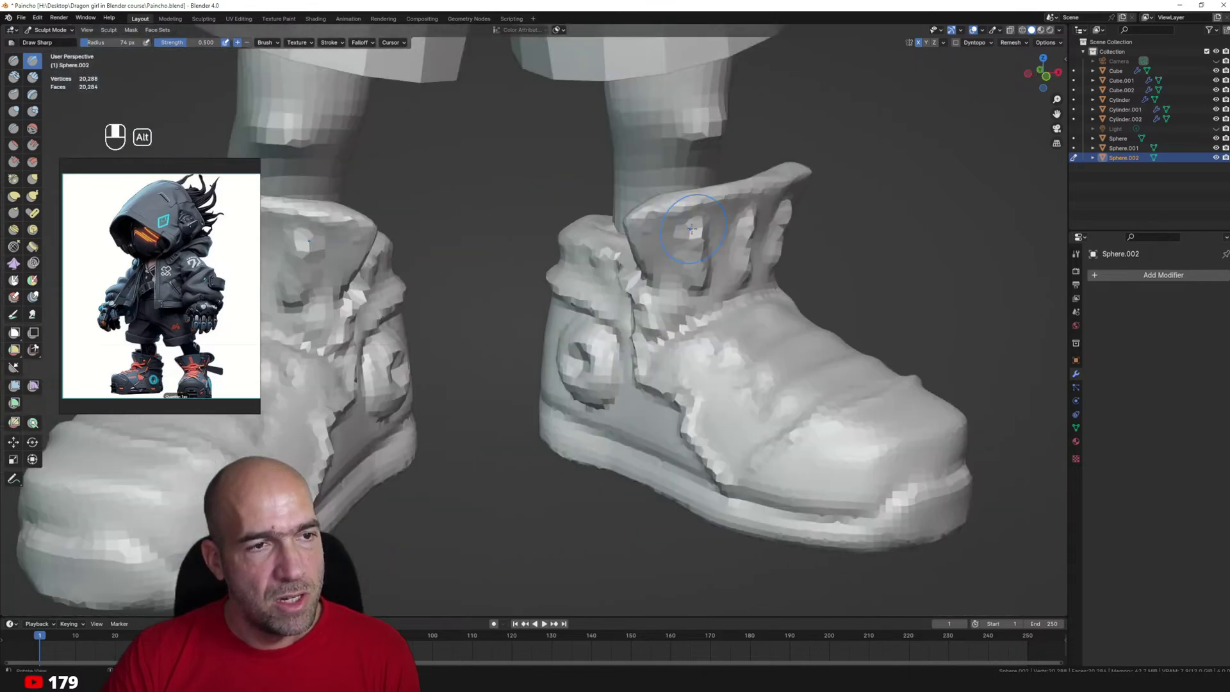
Thicken and smooth the upper rim of the ankle flap, and flatten it with the Scrape/Peaks brush.
{"action": "middle_click_drag", "start_coordinate": [653, 225], "coordinate": [679, 228]}
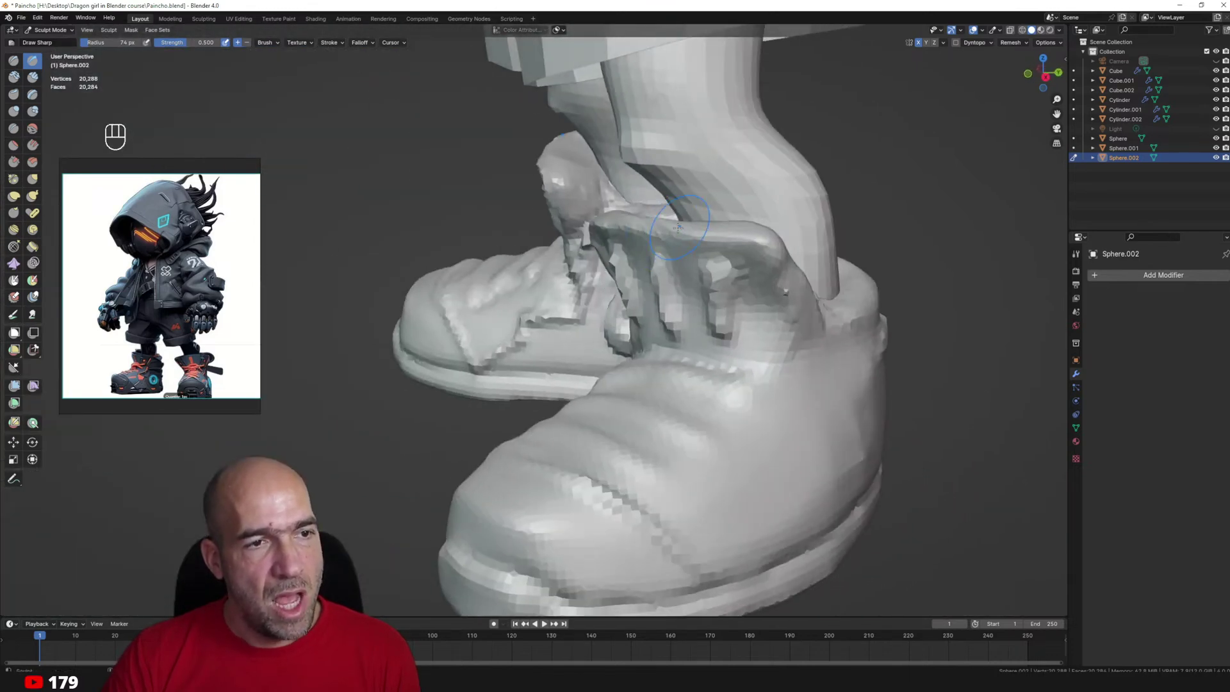
{"action": "middle_click_drag", "start_coordinate": [822, 332], "coordinate": [692, 248]}
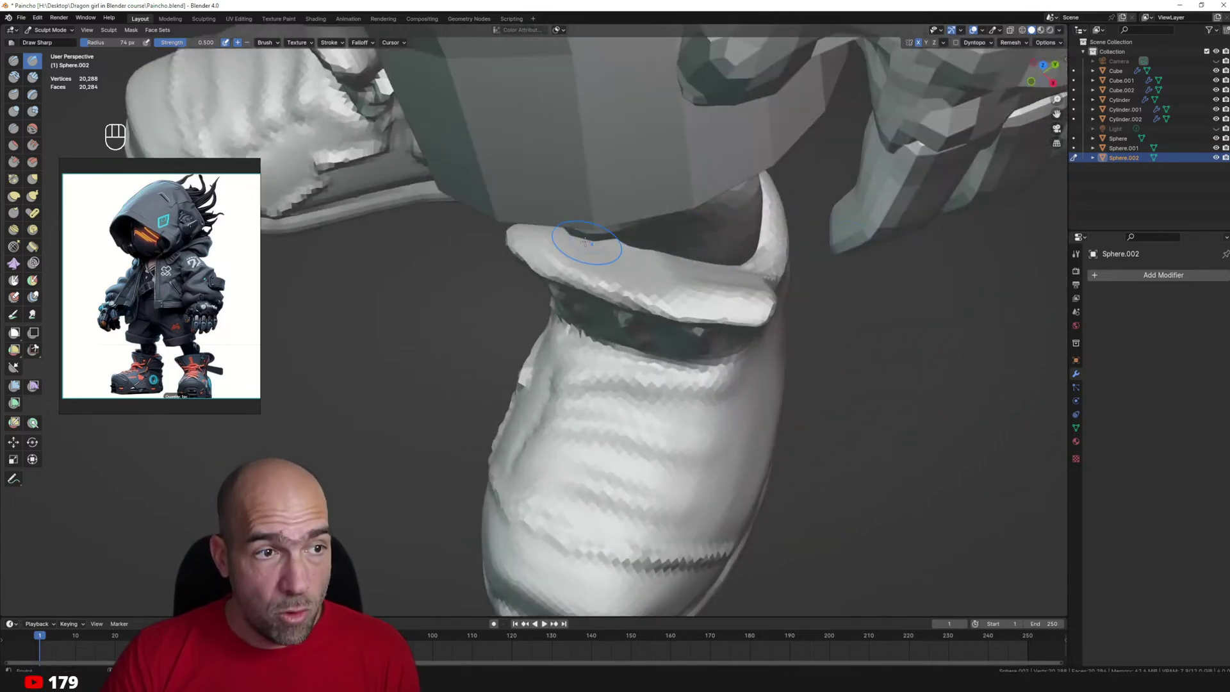
{"action": "left_click_drag", "start_coordinate": [579, 245], "coordinate": [705, 286]}
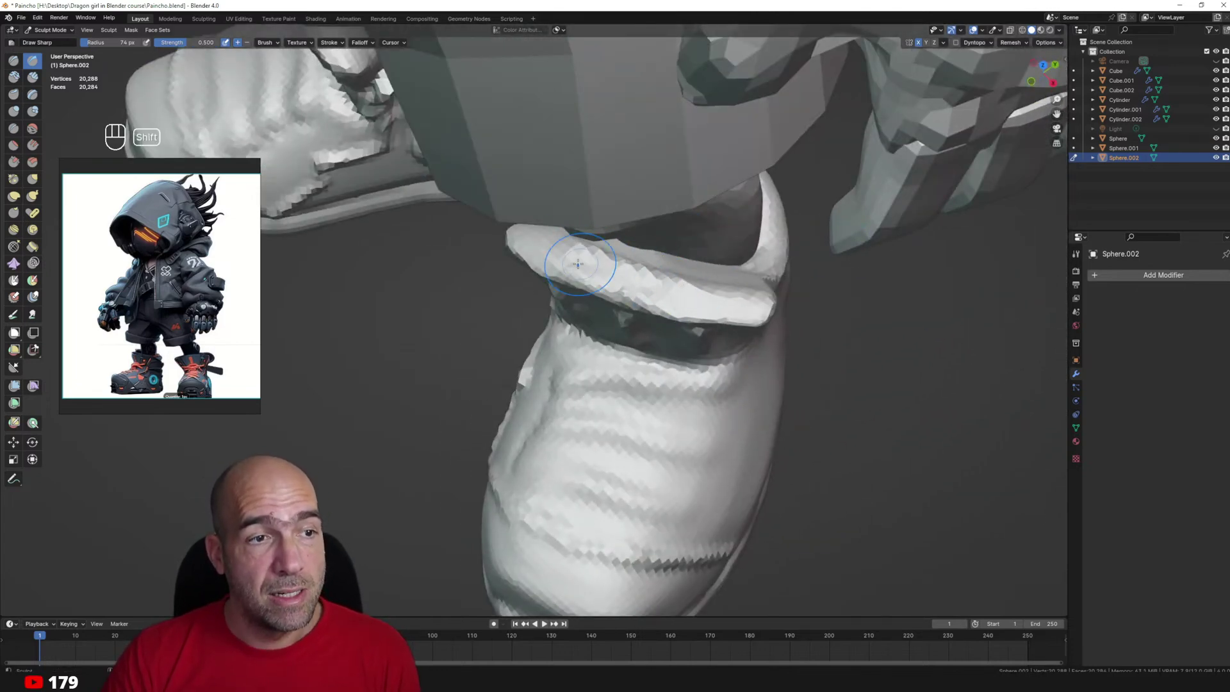
{"action": "left_click_drag", "start_coordinate": [578, 263], "coordinate": [717, 296], "text": "shift"}
{"action": "middle_click_drag", "start_coordinate": [746, 300], "coordinate": [636, 284]}
{"action": "key", "text": "3"}
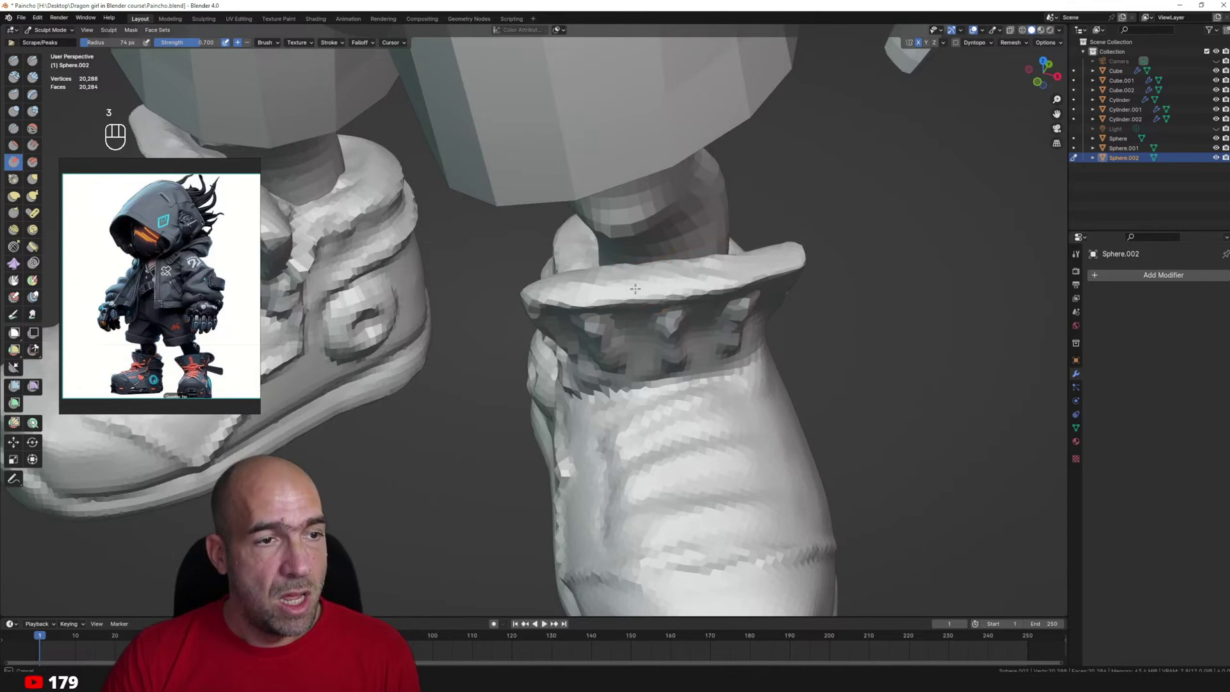
{"action": "left_click_drag", "start_coordinate": [635, 289], "coordinate": [702, 278]}
Carve a stepped side-panel seam and sculpt a round heel disc with a recessed centre on the boot's outer side using Draw Sharp.
{"action": "middle_click_drag", "start_coordinate": [802, 256], "coordinate": [700, 349]}
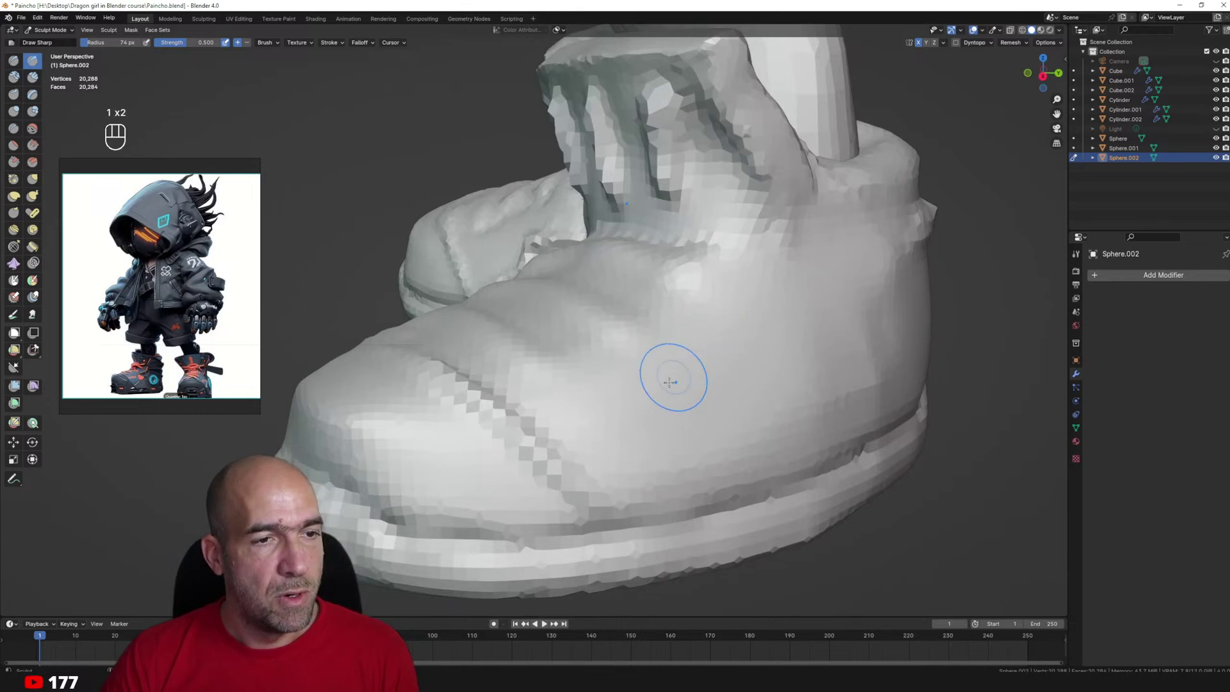
{"action": "left_click_drag", "start_coordinate": [832, 217], "coordinate": [791, 339]}
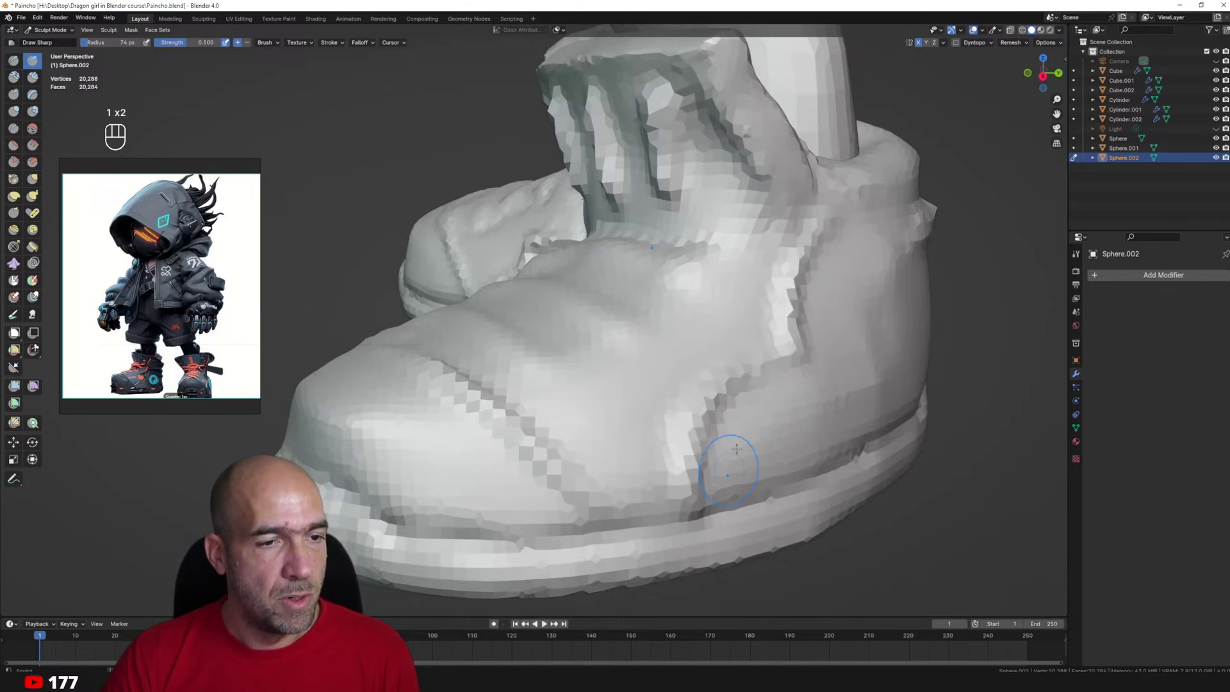
{"action": "mouse_move", "coordinate": [727, 464]}
{"action": "middle_mouse_down"}
{"action": "mouse_move", "coordinate": [767, 372]}
{"action": "mouse_move", "coordinate": [712, 348]}
{"action": "middle_mouse_up"}
{"action": "key", "text": "c"}
{"action": "scroll", "coordinate": [743, 342], "scroll_direction": "up", "scroll_amount": 2}
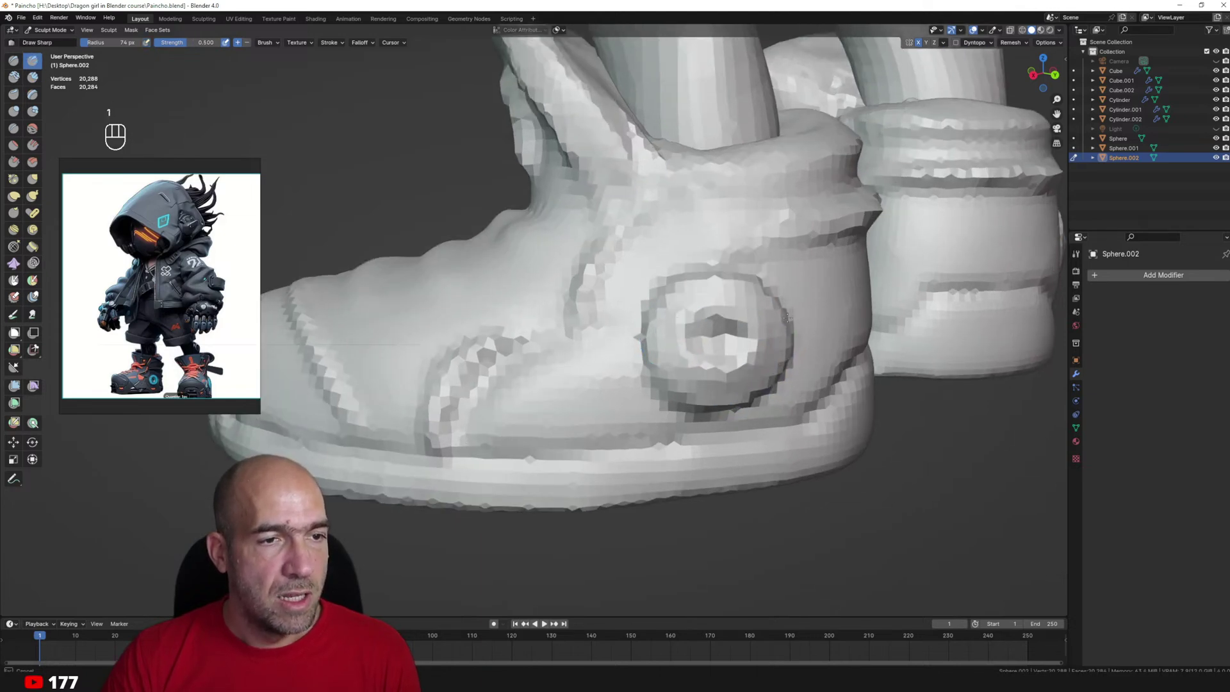
Define the edge line of the lacing area along the instep toward the toe-cap seam on the boot's inner side with Draw Sharp.
{"action": "scroll", "coordinate": [684, 389], "scroll_direction": "down", "scroll_amount": 3}
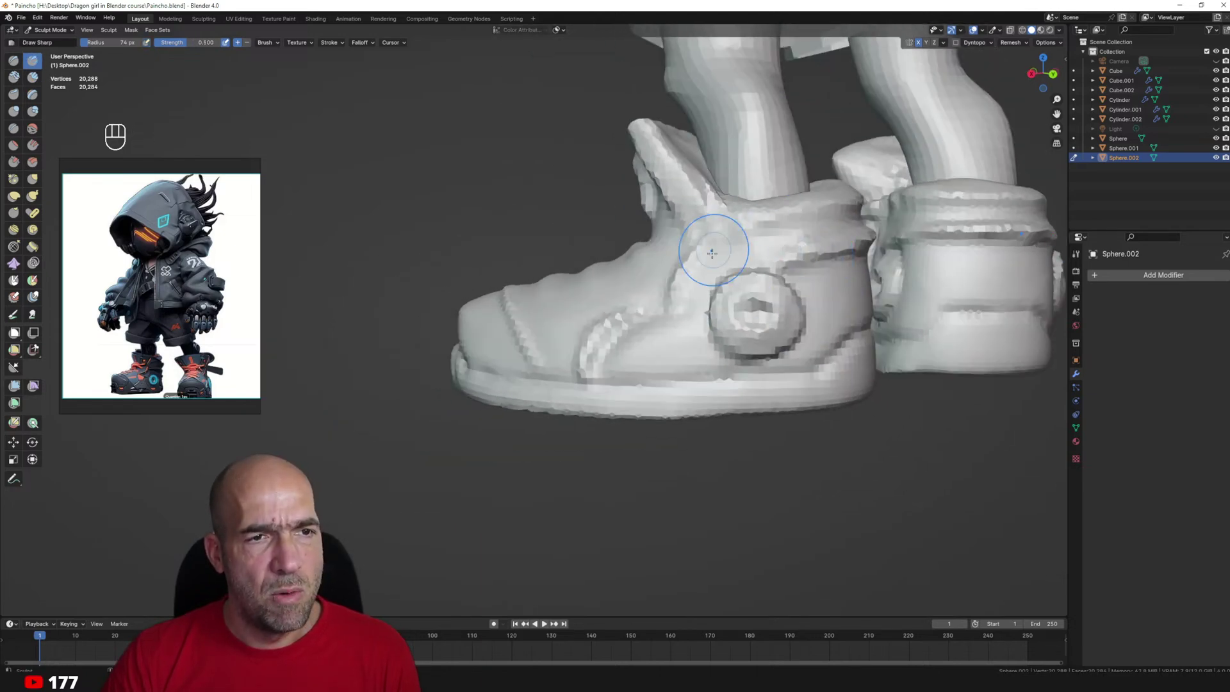
{"action": "middle_click_drag", "start_coordinate": [745, 227], "coordinate": [703, 296], "text": "alt"}
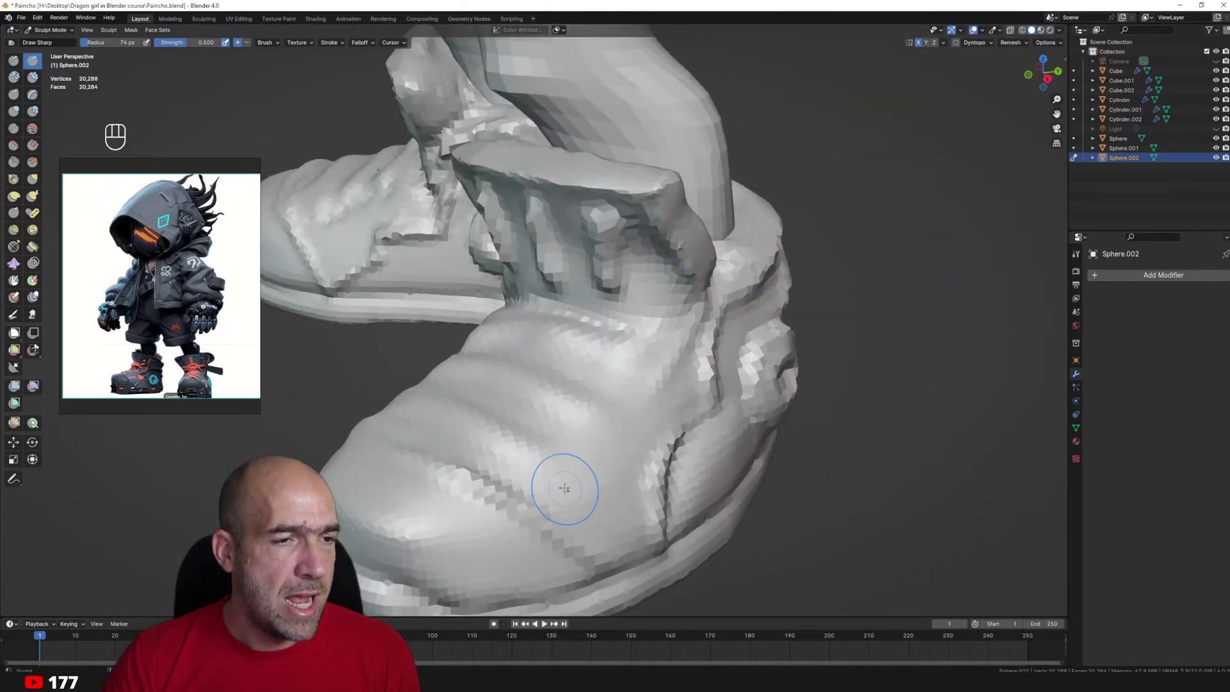
{"action": "middle_click_drag", "start_coordinate": [521, 494], "coordinate": [589, 406], "text": "alt"}
{"action": "middle_click_drag", "start_coordinate": [731, 390], "coordinate": [735, 394], "text": "alt"}
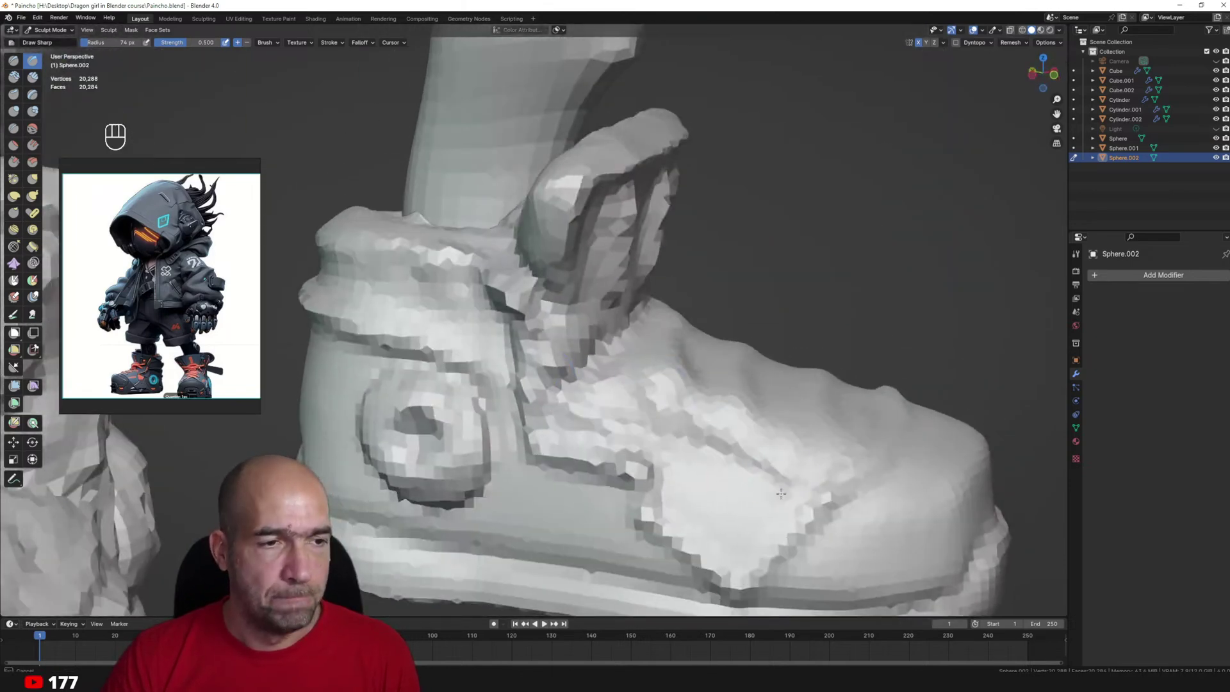
{"action": "middle_click_drag", "start_coordinate": [796, 480], "coordinate": [785, 531], "text": "ctrl+alt"}
{"action": "middle_click_drag", "start_coordinate": [717, 445], "coordinate": [673, 333], "text": "alt+shift"}
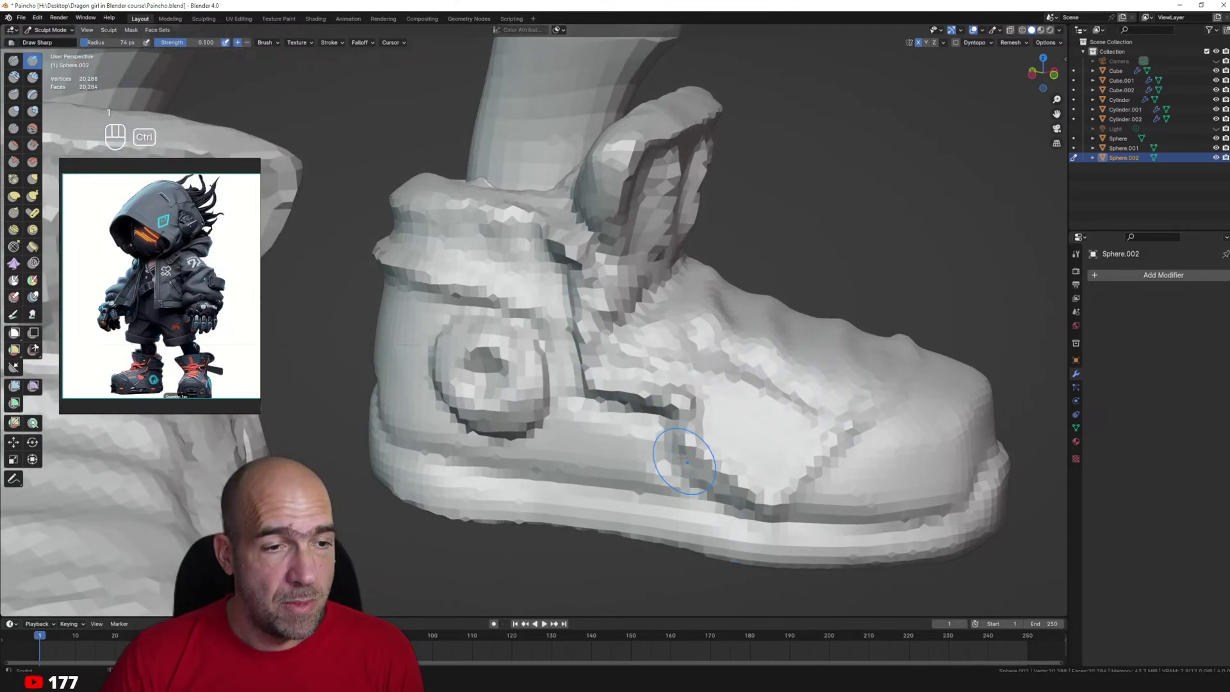
Carve a groove along the boot's side above the sole with Draw Sharp and flatten the sole's edge with the Scrape/Peaks brush.
{"action": "middle_click_drag", "start_coordinate": [653, 497], "coordinate": [614, 449], "text": "alt"}
{"action": "left_click_drag", "start_coordinate": [496, 469], "coordinate": [584, 466], "text": "ctrl"}
{"action": "left_click_drag", "start_coordinate": [586, 466], "coordinate": [833, 485], "text": "ctrl"}
{"action": "mouse_move", "coordinate": [836, 482]}
{"action": "middle_mouse_down", "text": "alt"}
{"action": "mouse_move", "coordinate": [784, 448]}
{"action": "mouse_move", "coordinate": [754, 489]}
{"action": "middle_mouse_up", "text": "alt"}
{"action": "key", "text": "3"}
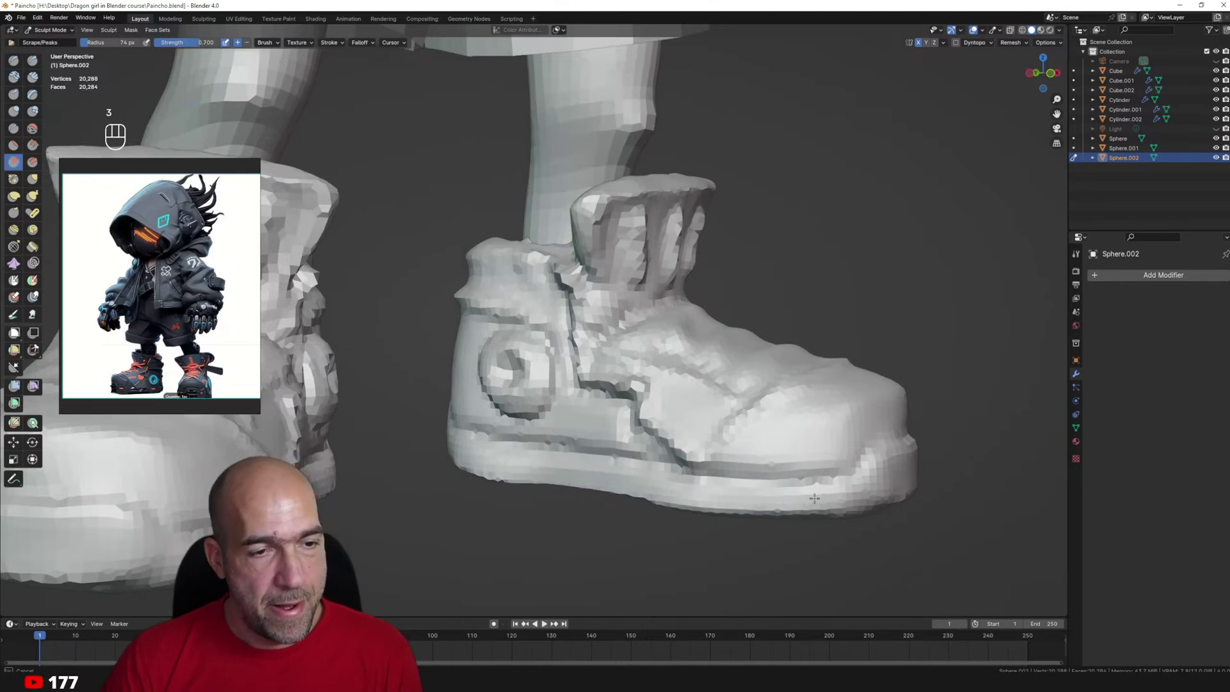
{"action": "mouse_move", "coordinate": [914, 484]}
{"action": "middle_mouse_down"}
{"action": "mouse_move", "coordinate": [850, 406]}
{"action": "mouse_move", "coordinate": [810, 413]}
{"action": "mouse_move", "coordinate": [837, 368]}
{"action": "middle_mouse_up"}
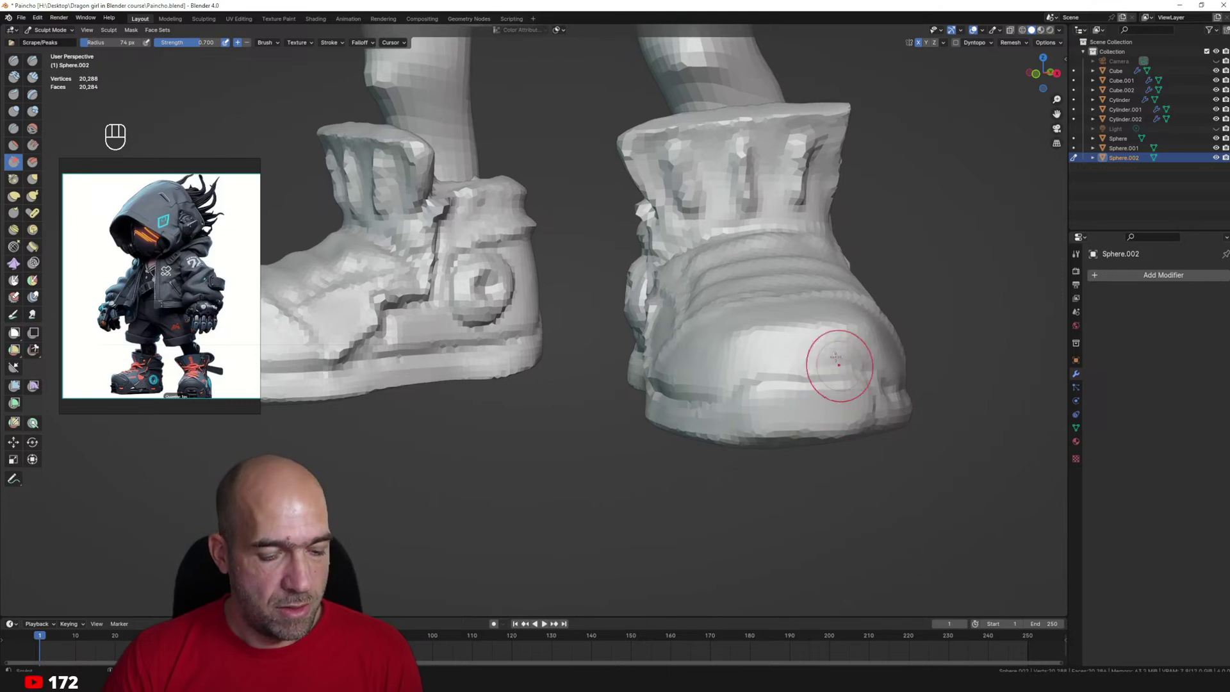
Pull the sole's front lip upward into an arch over the toe with the Grab brush at a 101 px radius.
{"action": "key", "text": "g"}
{"action": "key", "text": "bracketright"}
{"action": "left_click_drag", "start_coordinate": [786, 371], "coordinate": [818, 372]}
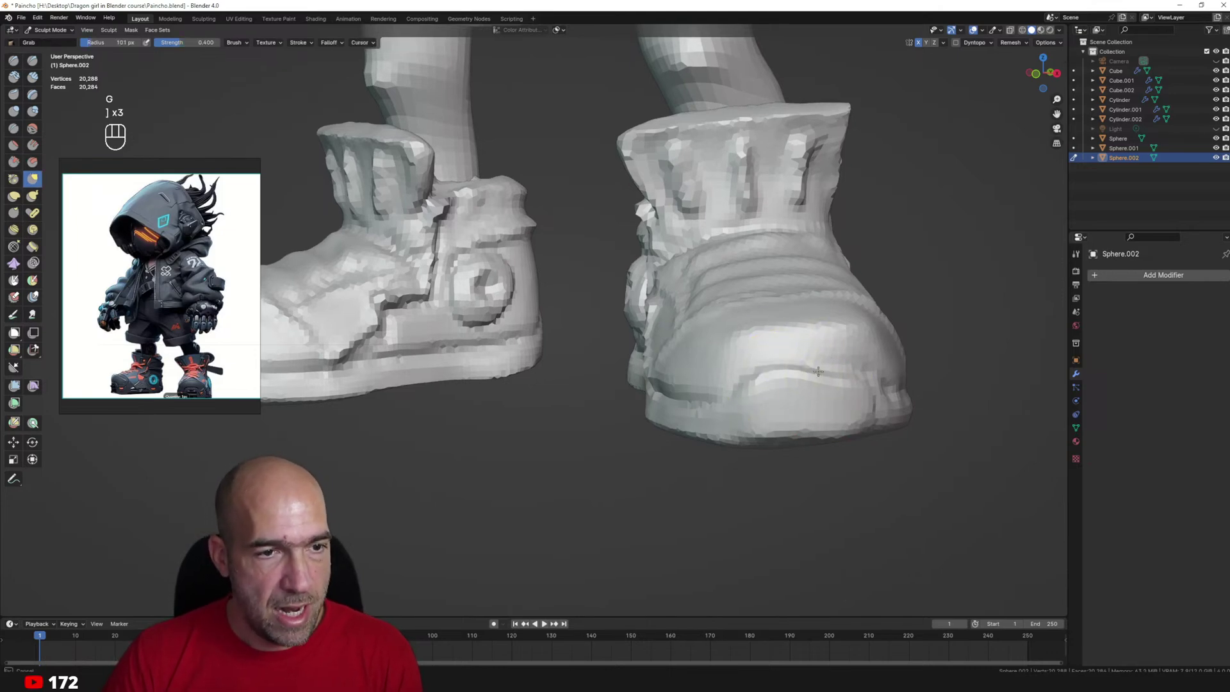
{"action": "middle_click_drag", "start_coordinate": [855, 387], "coordinate": [801, 291]}
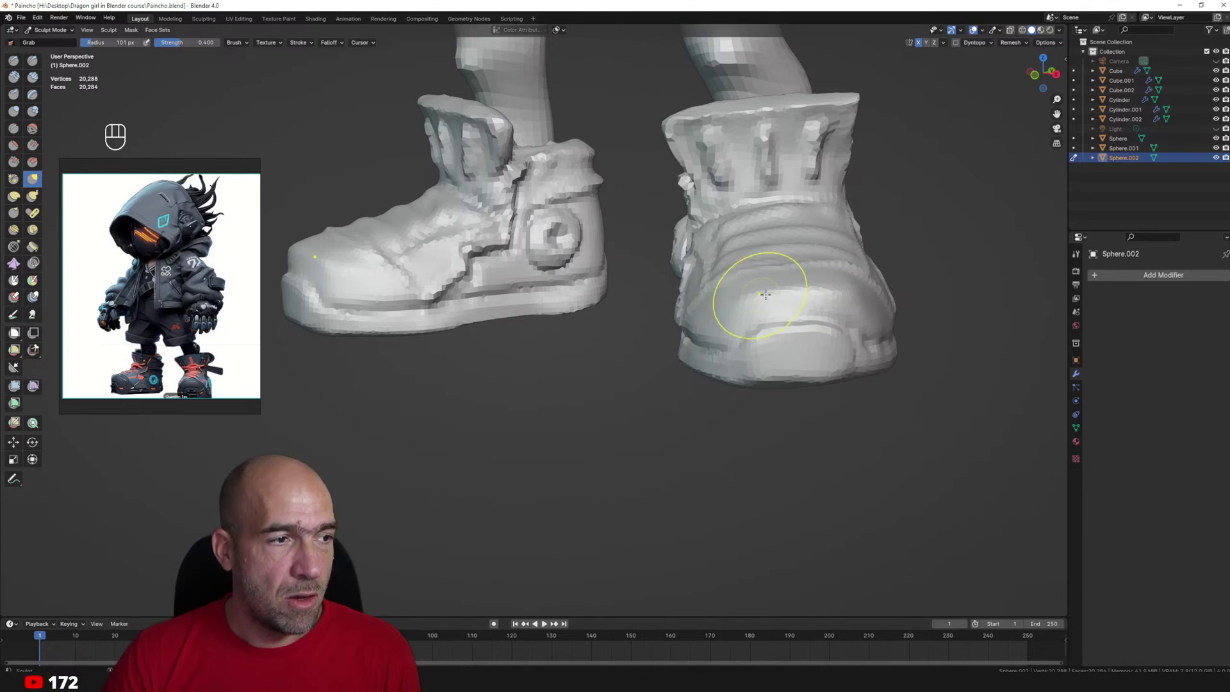
Switch the active sculpting target from the boots to the jacket mesh.
{"action": "scroll", "coordinate": [804, 286], "scroll_direction": "down", "scroll_amount": 4}
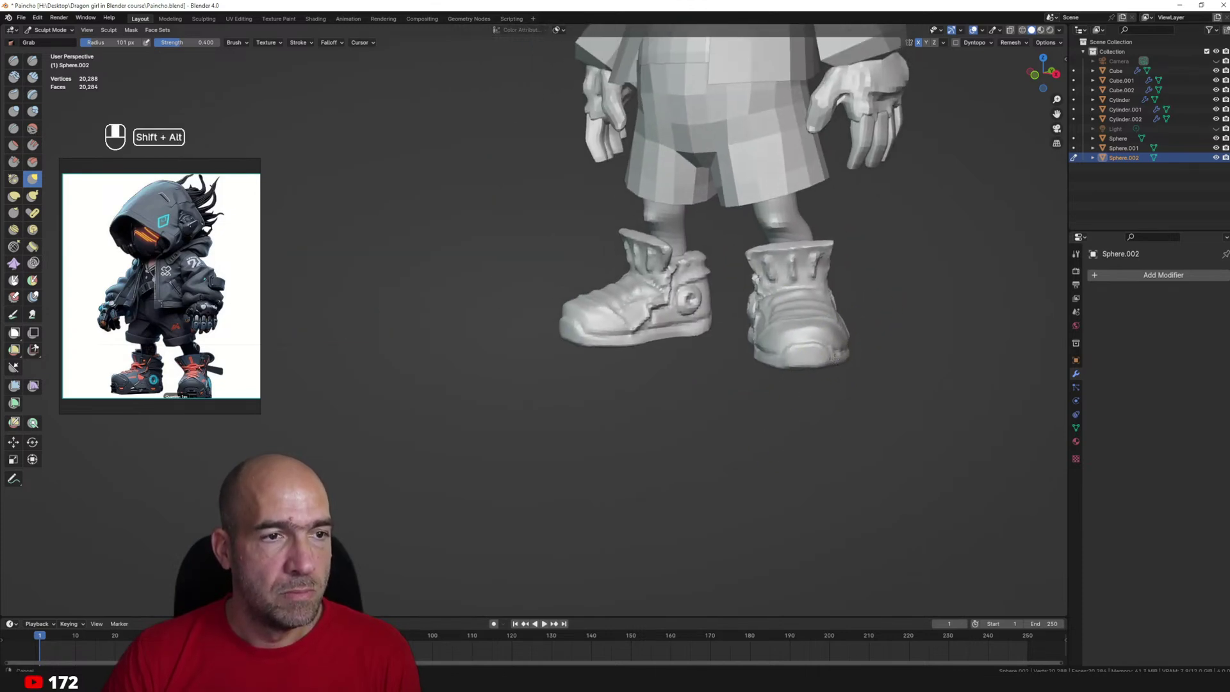
{"action": "middle_click_drag", "start_coordinate": [820, 286], "coordinate": [806, 334], "text": "shift"}
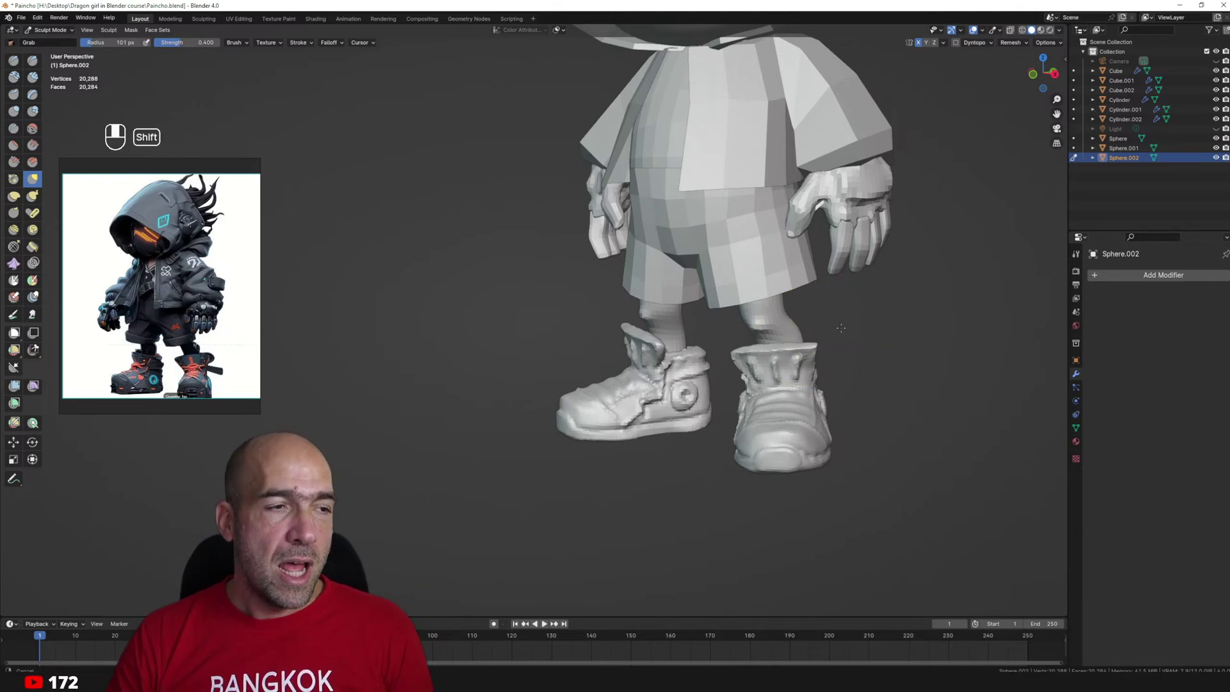
{"action": "scroll", "coordinate": [841, 327], "scroll_direction": "up", "scroll_amount": 5}
{"action": "key", "text": "alt+q"}
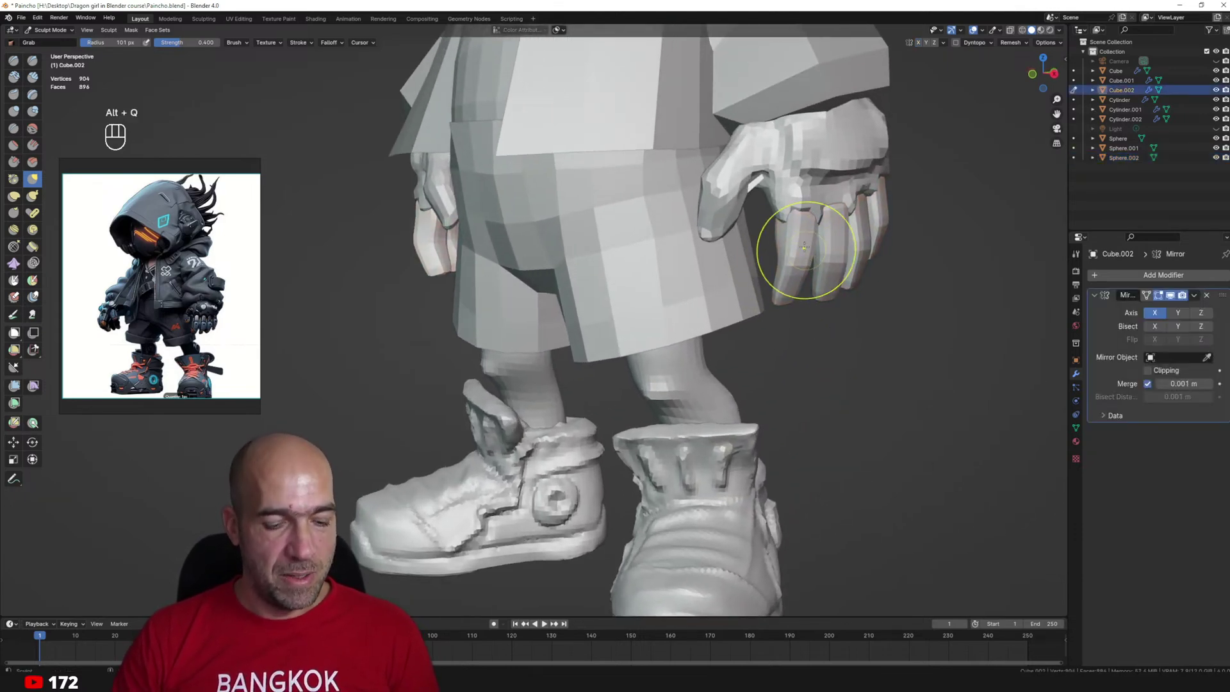
{"action": "key", "text": "6"}
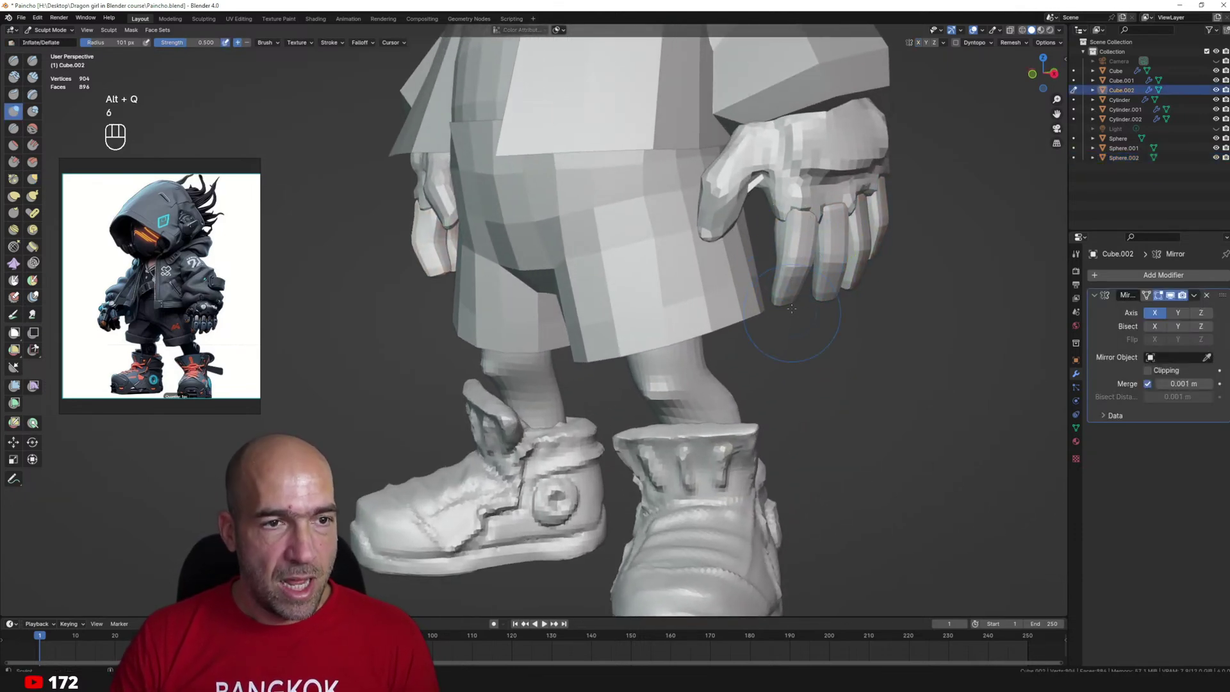
{"action": "middle_click_drag", "start_coordinate": [838, 239], "coordinate": [717, 283]}
{"action": "key", "text": "alt+q"}
{"action": "key", "text": "g"}
{"action": "key", "text": "alt+q"}
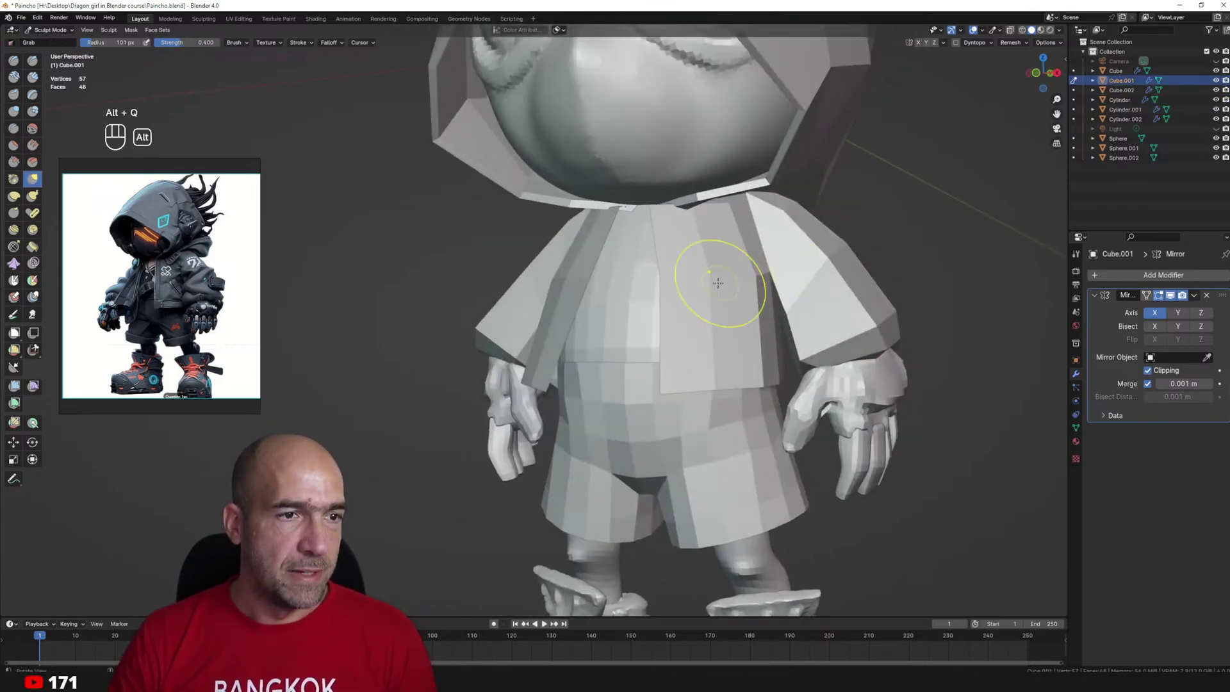
{"action": "left_click_drag", "start_coordinate": [734, 280], "coordinate": [749, 273]}
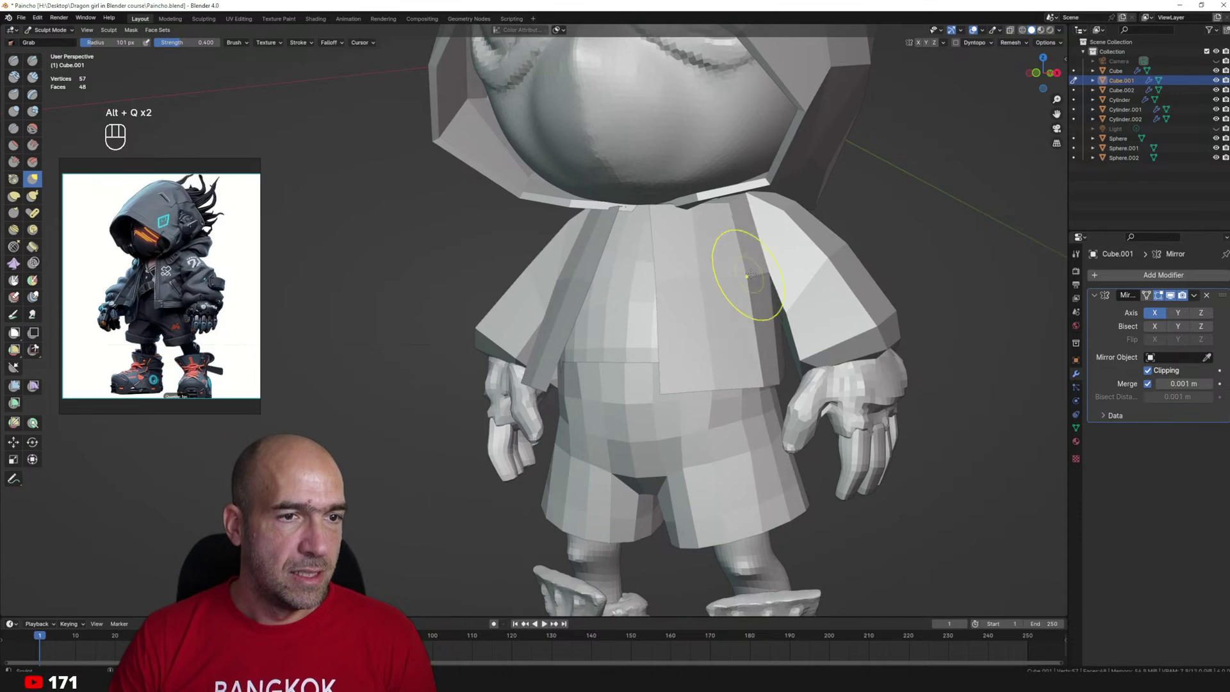
Add a Solidify modifier to the jacket and set its thickness to 0.08 m.
{"action": "middle_click_drag", "start_coordinate": [788, 239], "coordinate": [832, 340], "text": "ctrl"}
{"action": "left_click", "coordinate": [1101, 279]}
{"action": "mouse_move", "coordinate": [1101, 279]}
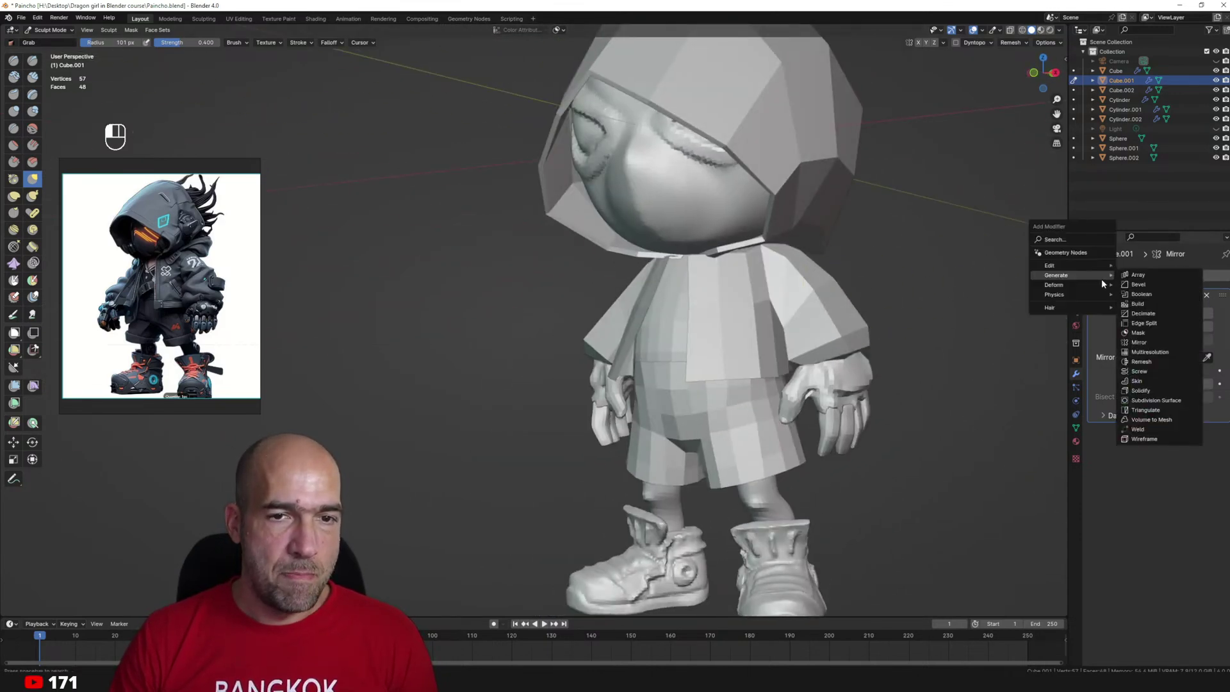
{"action": "left_click", "coordinate": [1154, 391]}
{"action": "left_click_drag", "start_coordinate": [1173, 462], "coordinate": [1182, 465]}
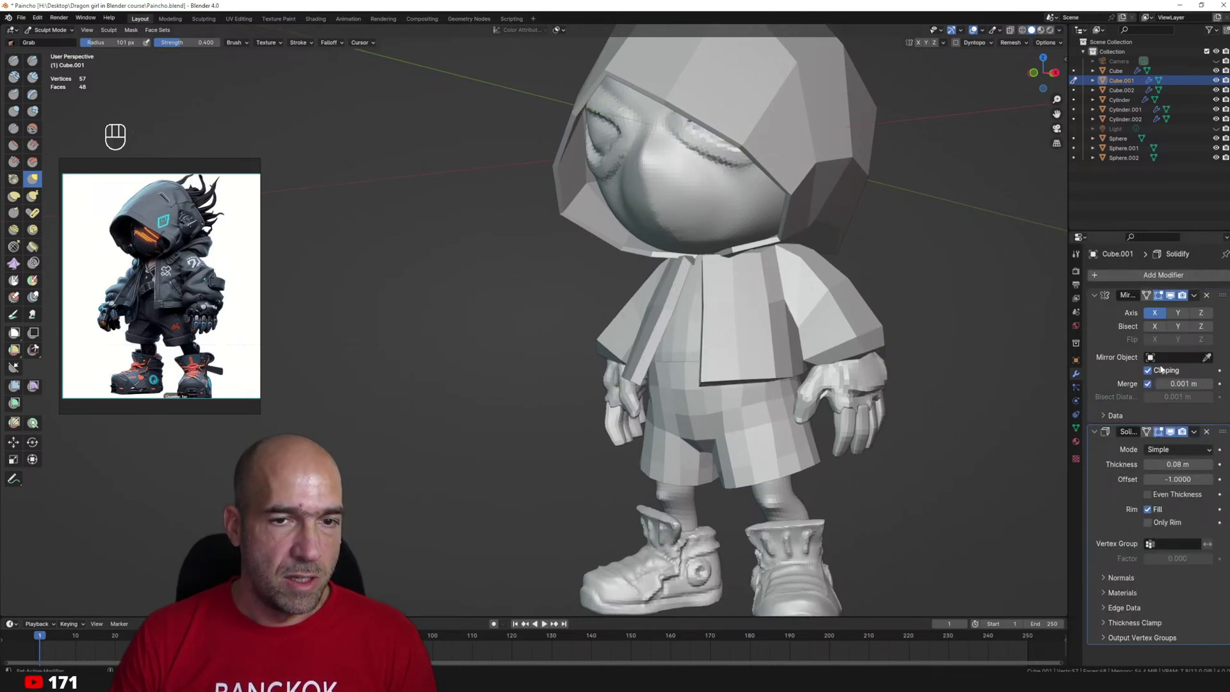
Apply the jacket's Mirror and Solidify modifiers to make its symmetry and thickness real geometry.
{"action": "key", "text": "ctrl+a"}
{"action": "left_click_drag", "start_coordinate": [896, 327], "coordinate": [862, 298], "text": "alt"}
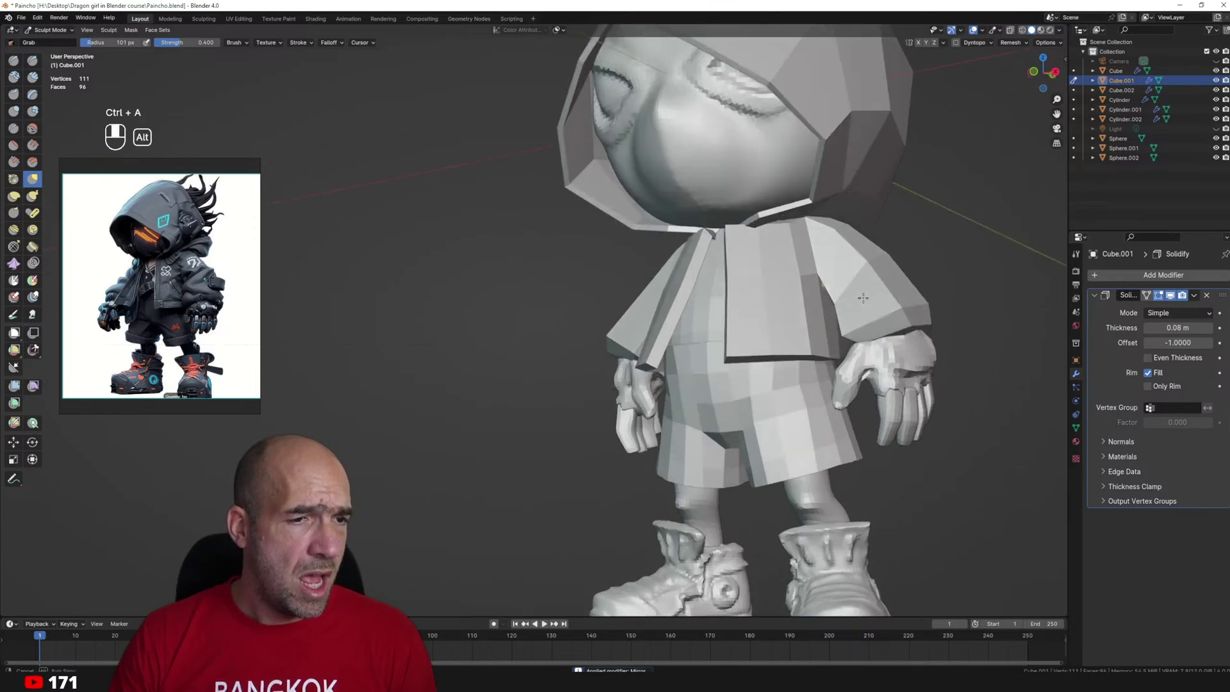
{"action": "middle_click_drag", "start_coordinate": [863, 297], "coordinate": [893, 311], "text": "alt"}
{"action": "key", "text": "ctrl+a"}
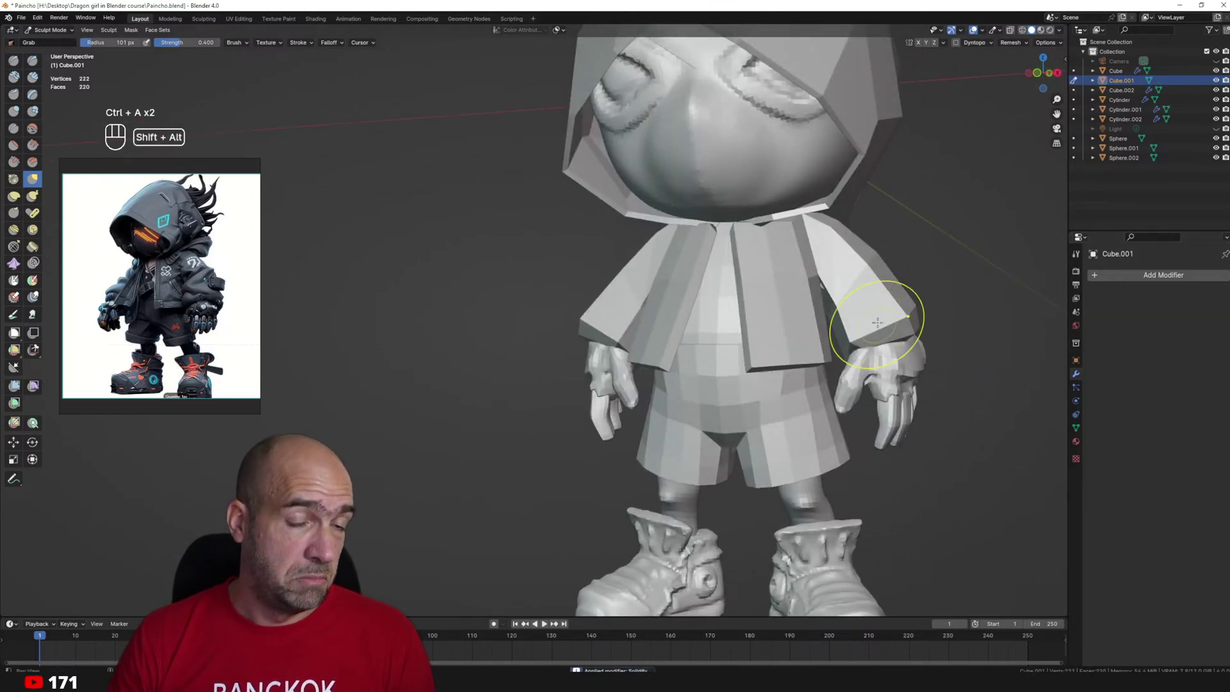
{"action": "mouse_move", "coordinate": [877, 322]}
{"action": "left_mouse_down", "text": "alt"}
{"action": "mouse_move", "coordinate": [950, 337]}
{"action": "mouse_move", "coordinate": [758, 335]}
{"action": "mouse_move", "coordinate": [879, 327]}
{"action": "left_mouse_up", "text": "alt"}
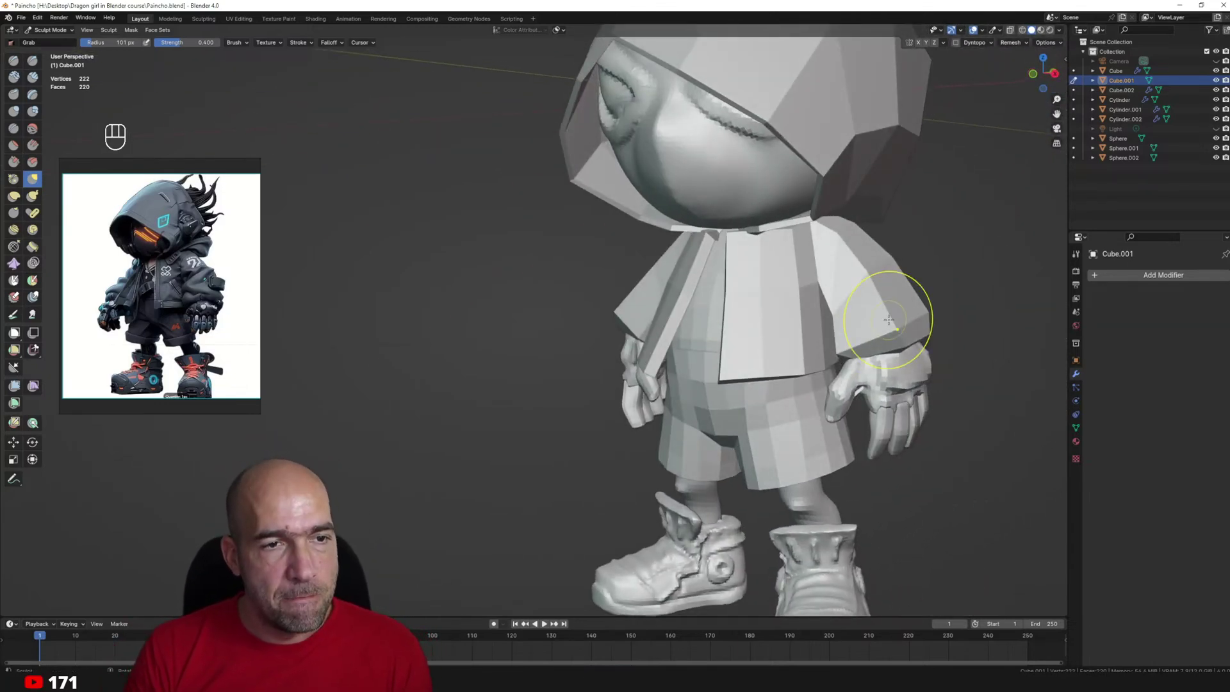
In Edit Mode, add one loop cut around the jacket's lower body and another around the lower part of the sleeve.
{"action": "key", "text": "ctrl+Tab"}
{"action": "key", "text": "Tab"}
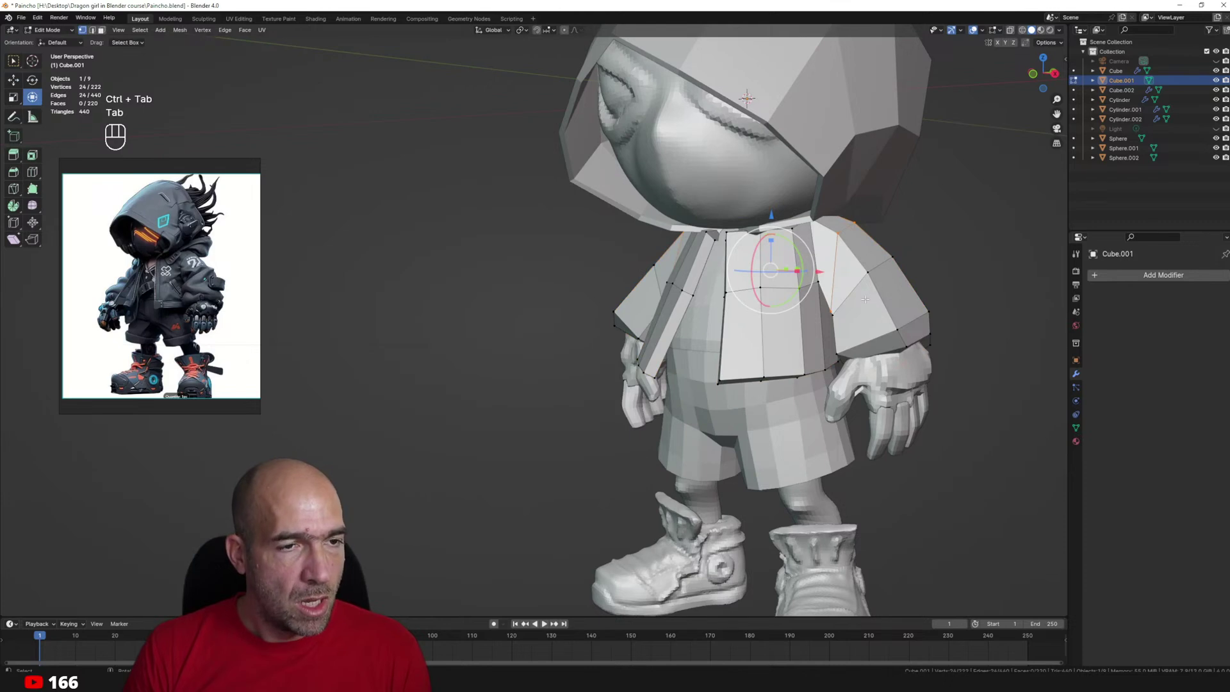
{"action": "key", "text": "ctrl+r"}
{"action": "left_click", "coordinate": [785, 324]}
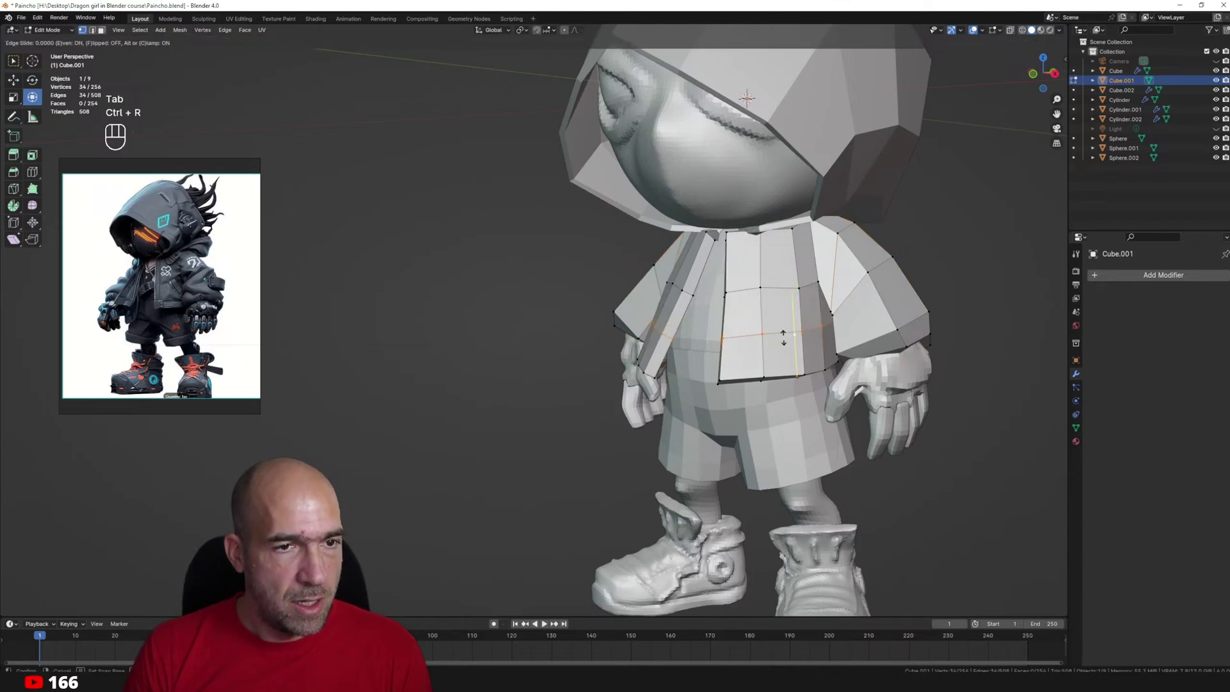
{"action": "right_click", "coordinate": [928, 297]}
{"action": "left_click", "coordinate": [886, 304]}
{"action": "key", "text": "ctrl+r"}
{"action": "left_click", "coordinate": [886, 303]}
{"action": "left_click", "coordinate": [885, 302]}
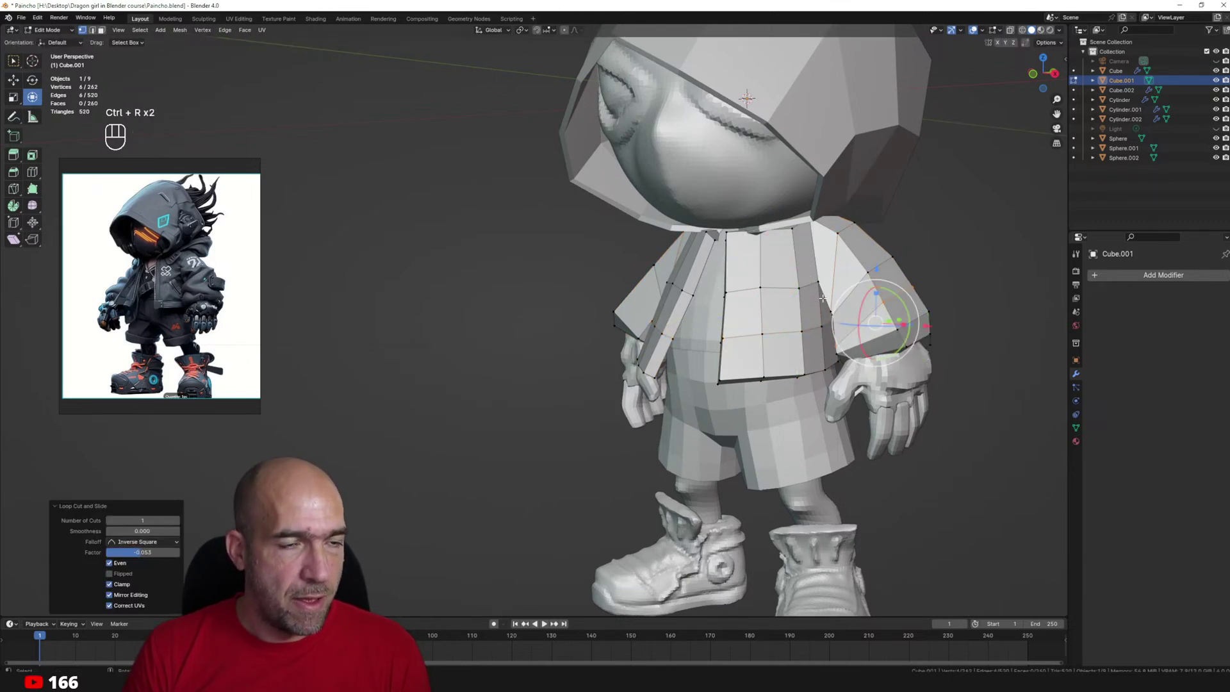
Add a centred loop cut across the upper part of the jacket, running through the front panel and sleeves.
{"action": "middle_click_drag", "start_coordinate": [766, 293], "coordinate": [779, 294], "text": "shift"}
{"action": "key", "text": "ctrl+r"}
{"action": "left_click", "coordinate": [778, 281]}
{"action": "right_click", "coordinate": [779, 281]}
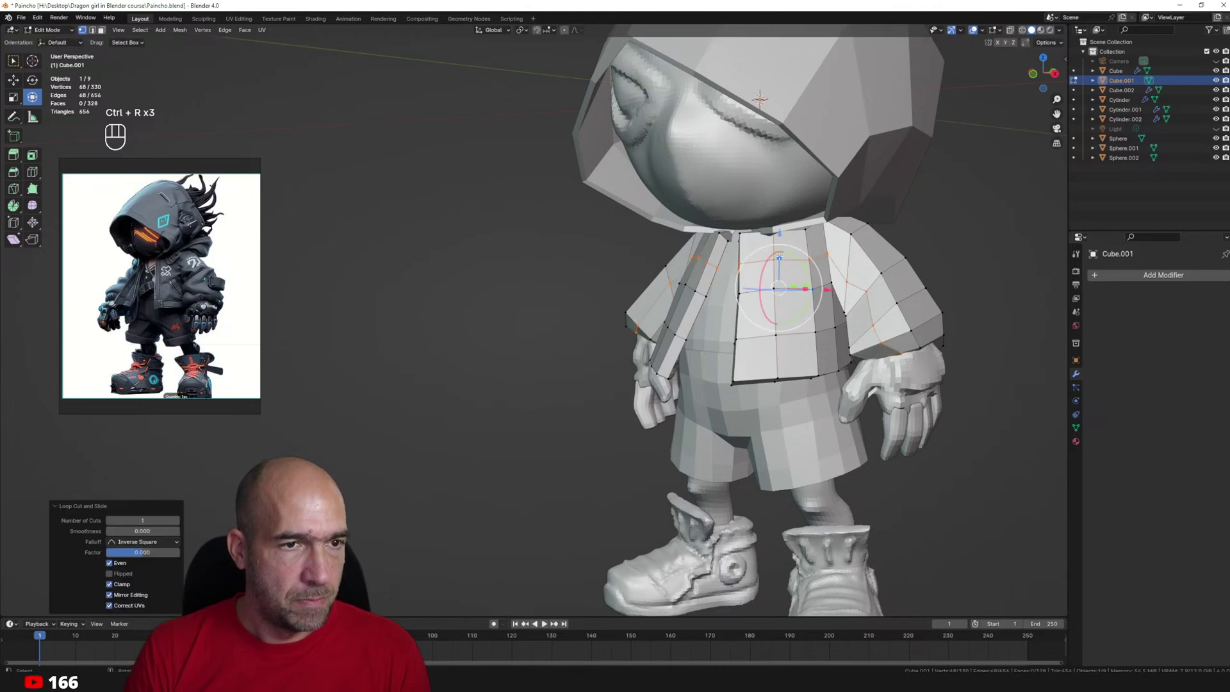
Select the entire jacket mesh, subdivide it once and return to Sculpt Mode.
{"action": "left_click_drag", "start_coordinate": [847, 259], "coordinate": [845, 258], "text": "alt"}
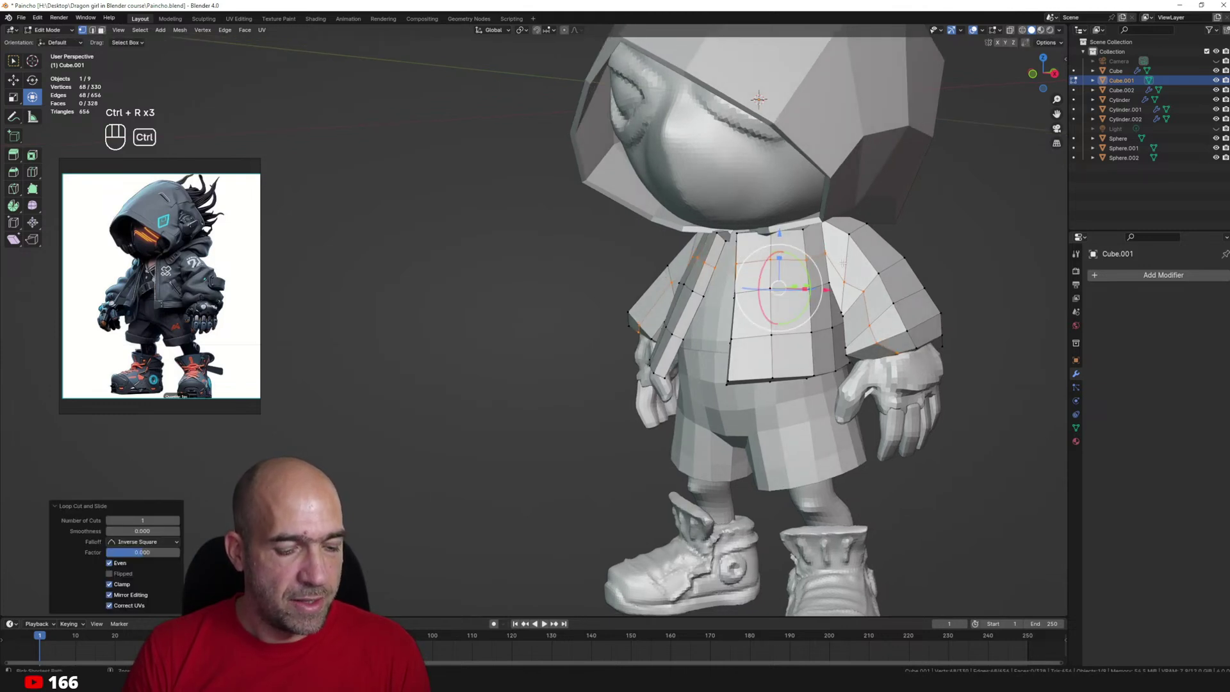
{"action": "right_click", "coordinate": [842, 264]}
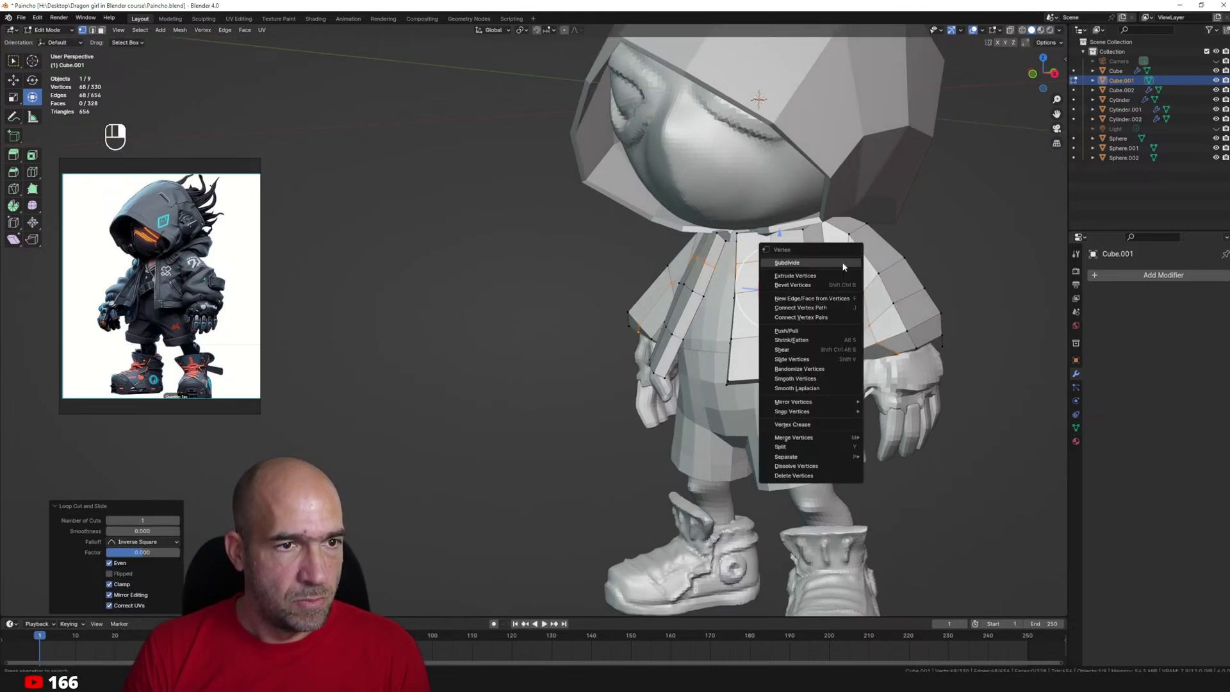
{"action": "key", "text": "ctrl+z"}
{"action": "key", "text": "a"}
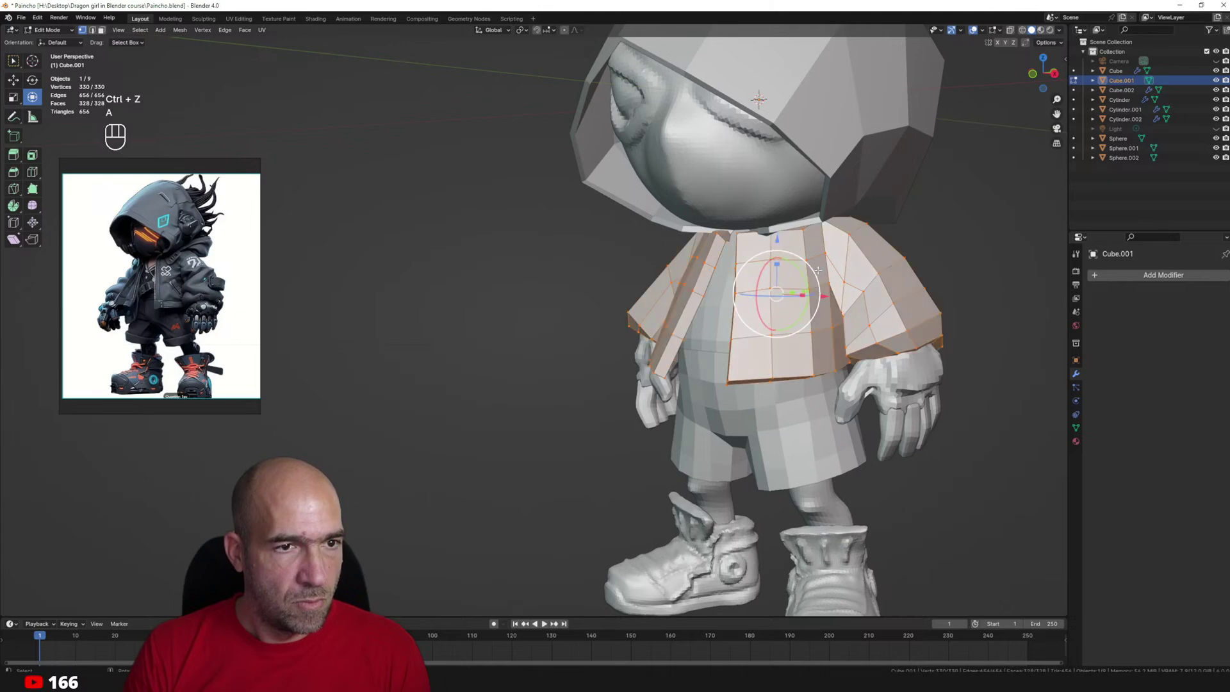
{"action": "key", "text": "ctrl+z"}
{"action": "key", "text": "a"}
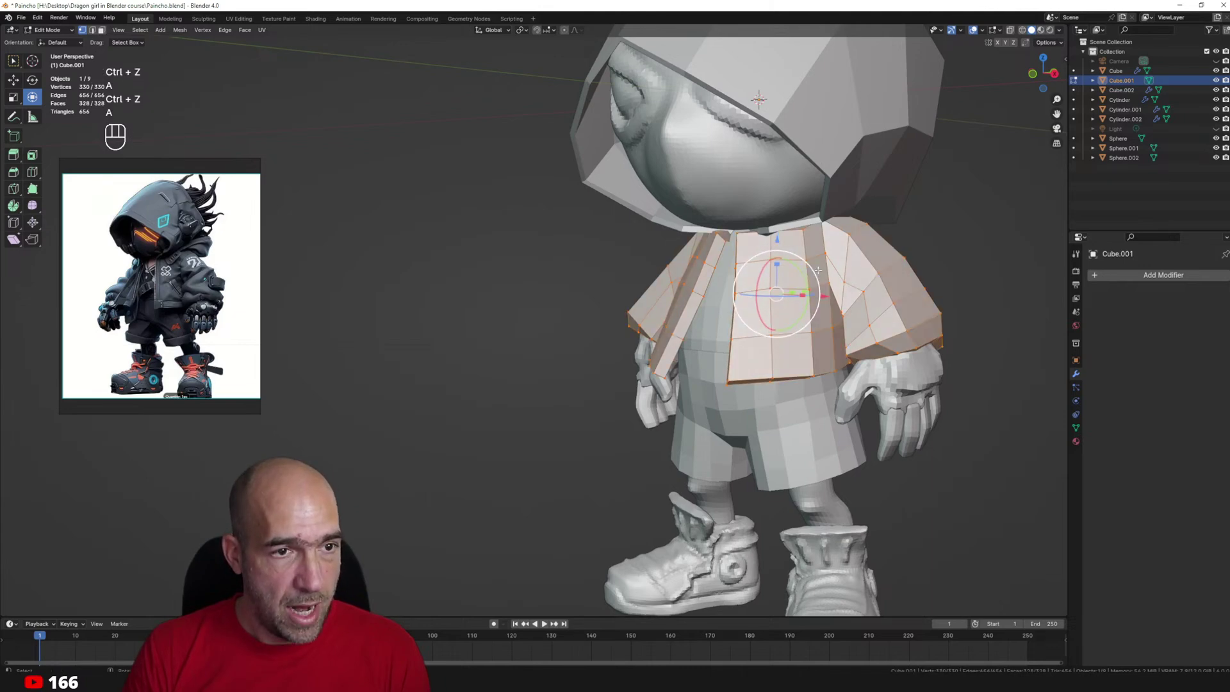
{"action": "right_click", "coordinate": [817, 269]}
{"action": "left_click", "coordinate": [814, 274]}
{"action": "mouse_move", "coordinate": [813, 274]}
{"action": "middle_mouse_down", "text": "alt"}
{"action": "mouse_move", "coordinate": [865, 254]}
{"action": "mouse_move", "coordinate": [920, 255]}
{"action": "mouse_move", "coordinate": [939, 214]}
{"action": "middle_mouse_up", "text": "alt"}
{"action": "key", "text": "ctrl+Tab"}
Smooth the jacket's left sleeve on the front, back and underarm to round off its hard facets.
{"action": "left_click_drag", "start_coordinate": [824, 351], "coordinate": [867, 338], "text": "alt"}
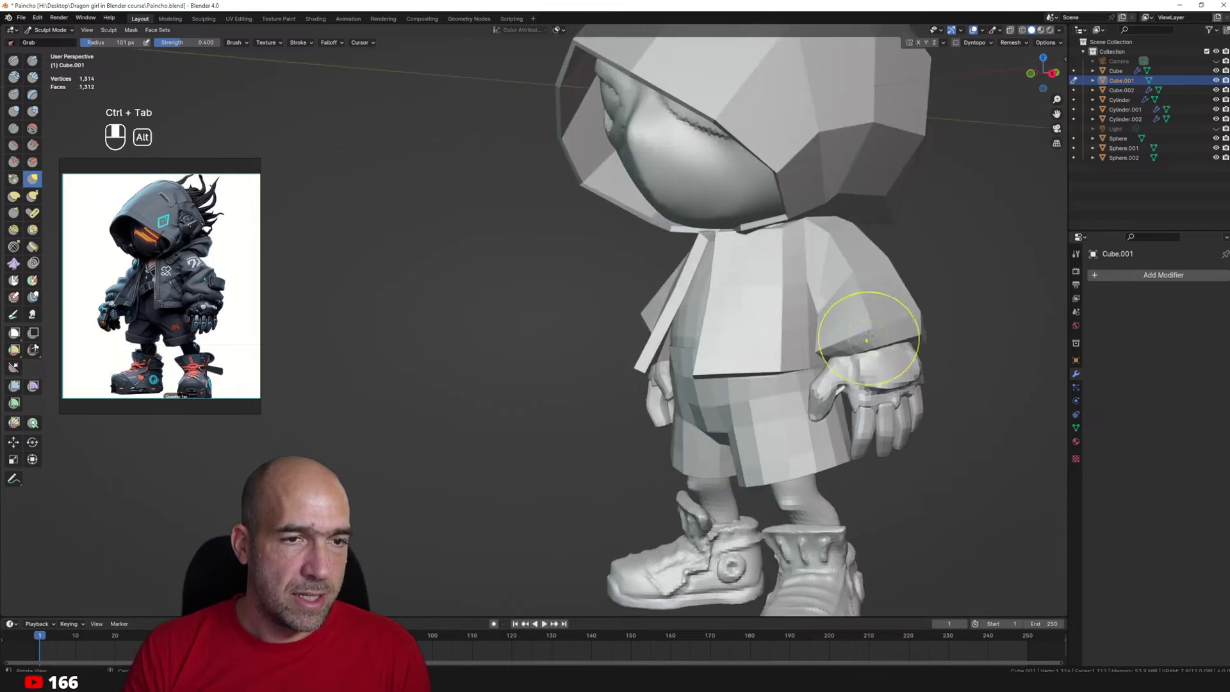
{"action": "mouse_move", "coordinate": [857, 288]}
{"action": "left_mouse_down", "text": "shift"}
{"action": "mouse_move", "coordinate": [862, 302]}
{"action": "mouse_move", "coordinate": [900, 290]}
{"action": "left_mouse_up", "text": "shift"}
{"action": "scroll", "coordinate": [837, 229], "scroll_direction": "down", "scroll_amount": 4}
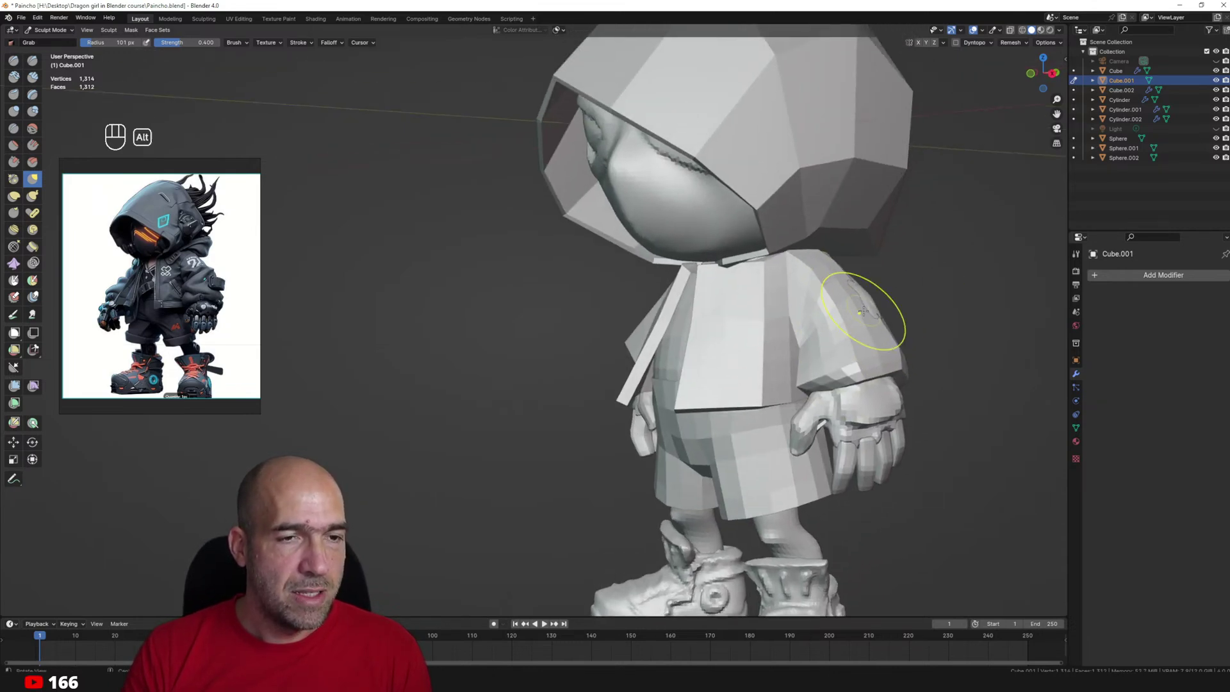
{"action": "key", "text": "6"}
{"action": "middle_click_drag", "start_coordinate": [867, 302], "coordinate": [853, 327]}
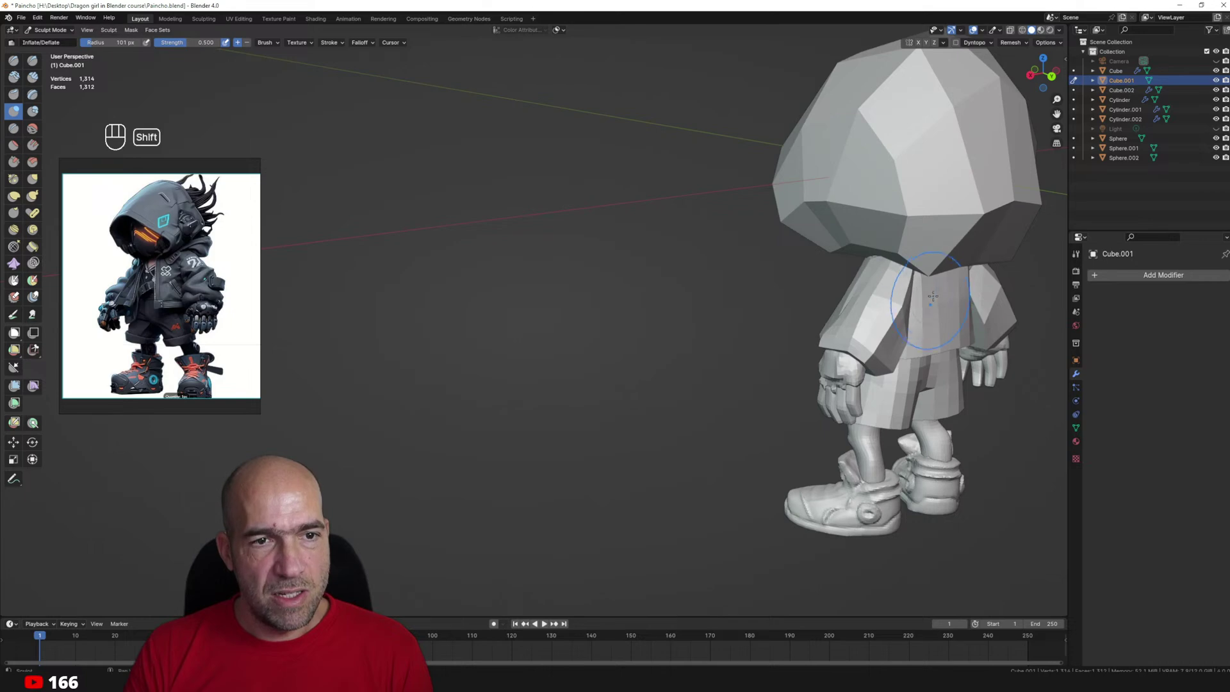
{"action": "middle_click_drag", "start_coordinate": [933, 297], "coordinate": [865, 329], "text": "alt"}
{"action": "scroll", "coordinate": [851, 301], "scroll_direction": "up", "scroll_amount": 2}
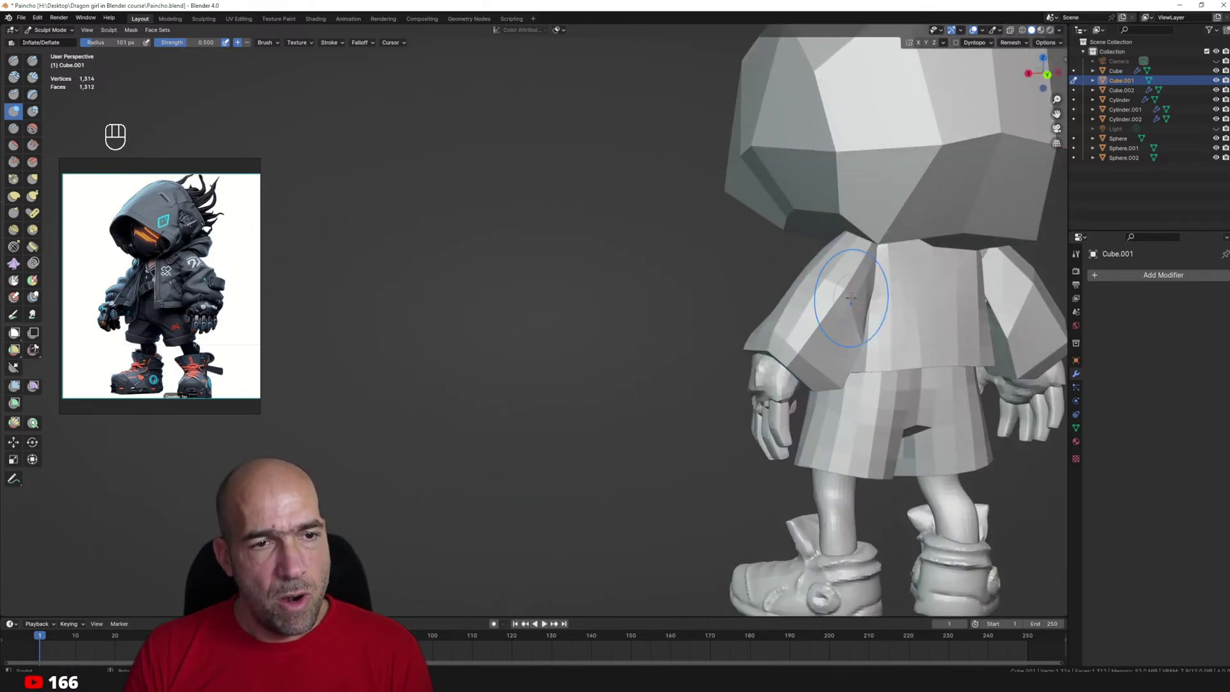
{"action": "left_click_drag", "start_coordinate": [850, 298], "coordinate": [826, 346], "text": "shift"}
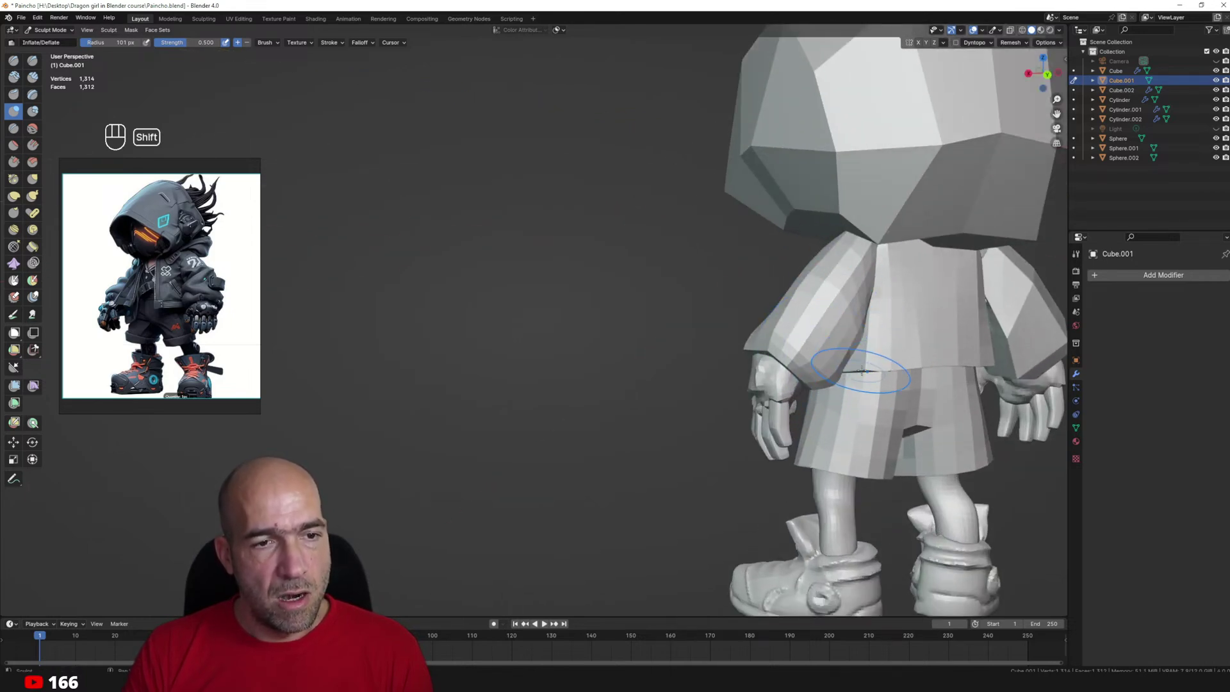
{"action": "mouse_move", "coordinate": [862, 371]}
{"action": "middle_mouse_down"}
{"action": "mouse_move", "coordinate": [909, 370]}
{"action": "mouse_move", "coordinate": [862, 373]}
{"action": "middle_mouse_up"}
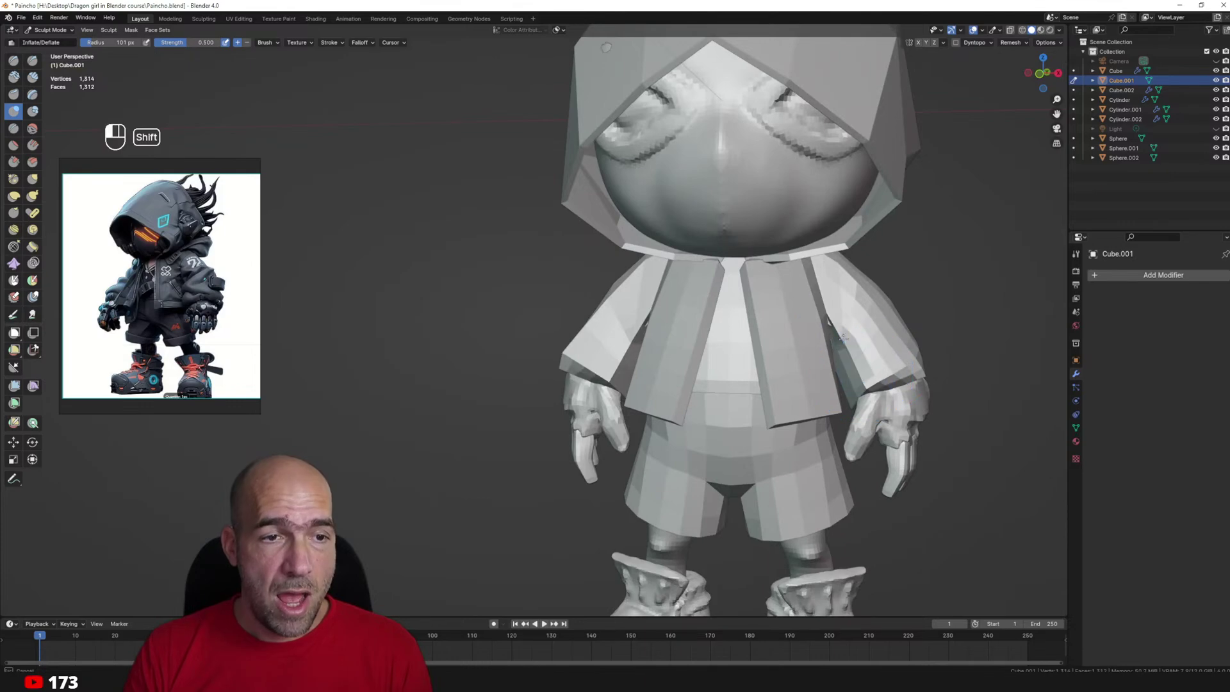
{"action": "middle_click_drag", "start_coordinate": [858, 306], "coordinate": [811, 323]}
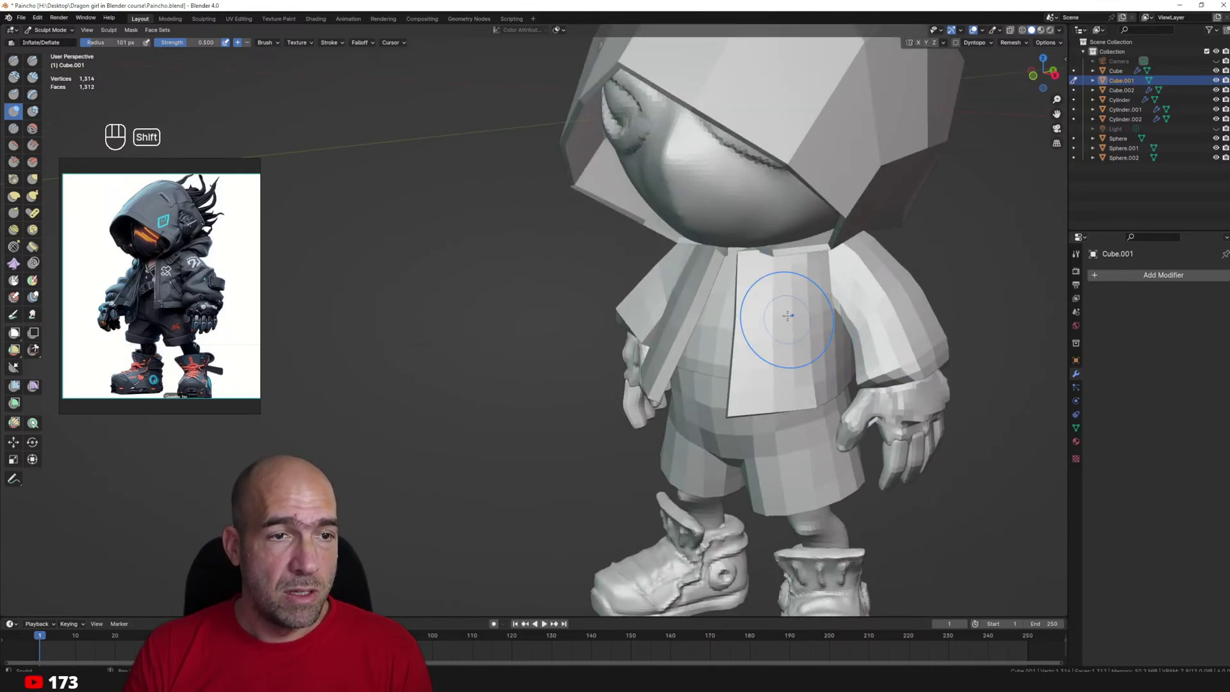
Reshape the inner edge and hem of the jacket's left front panel with the Grab brush.
{"action": "mouse_move", "coordinate": [833, 379]}
{"action": "middle_mouse_down"}
{"action": "mouse_move", "coordinate": [814, 402]}
{"action": "mouse_move", "coordinate": [823, 439]}
{"action": "mouse_move", "coordinate": [788, 417]}
{"action": "middle_mouse_up"}
{"action": "key", "text": "g"}
{"action": "scroll", "coordinate": [812, 376], "scroll_direction": "up", "scroll_amount": 3}
{"action": "mouse_move", "coordinate": [788, 417]}
{"action": "middle_mouse_down", "text": "shift"}
{"action": "mouse_move", "coordinate": [860, 349]}
{"action": "mouse_move", "coordinate": [807, 307]}
{"action": "middle_mouse_up", "text": "shift"}
Sculpt diagonal cloth folds across the jacket's left sleeve, around the elbow and underarm, with the Draw Sharp brush.
{"action": "key", "text": "1"}
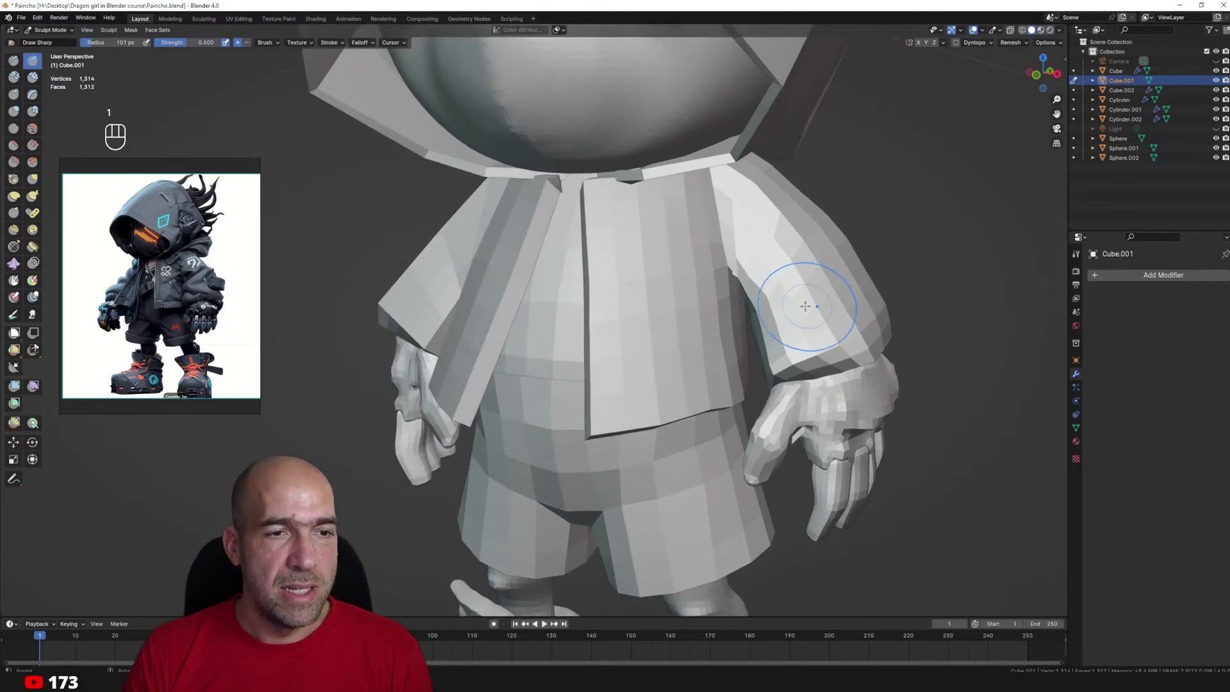
{"action": "left_click_drag", "start_coordinate": [807, 283], "coordinate": [765, 296]}
{"action": "middle_click_drag", "start_coordinate": [874, 260], "coordinate": [862, 269]}
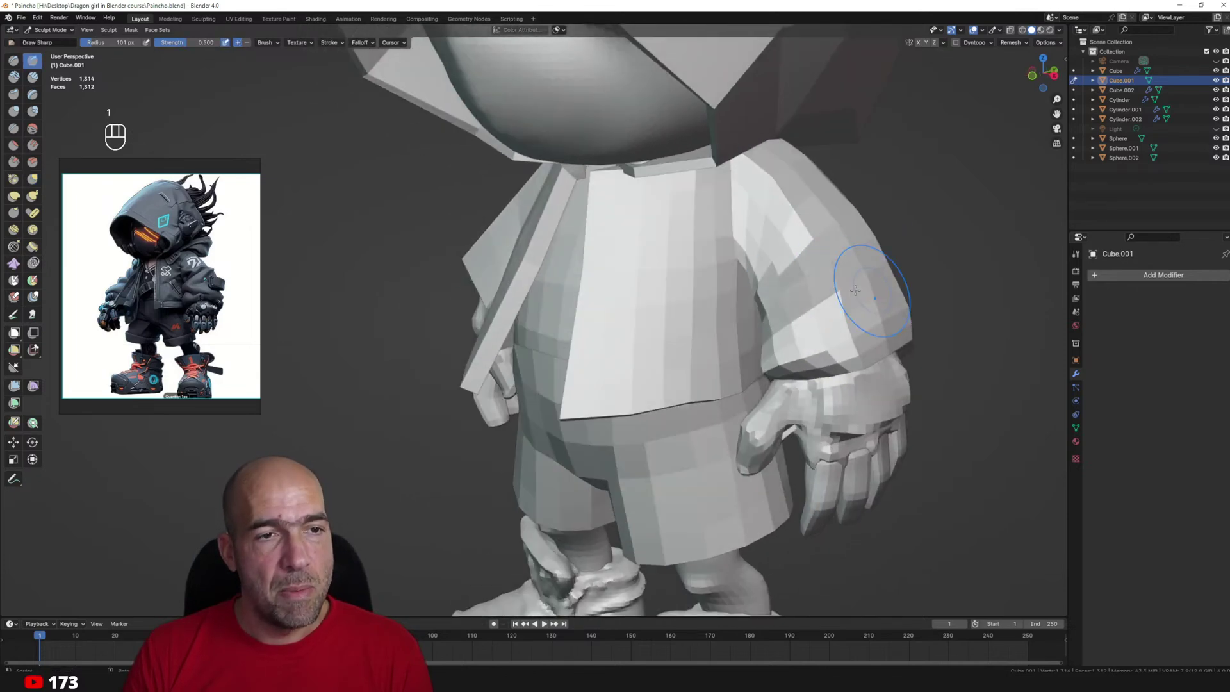
{"action": "middle_click_drag", "start_coordinate": [764, 275], "coordinate": [796, 282]}
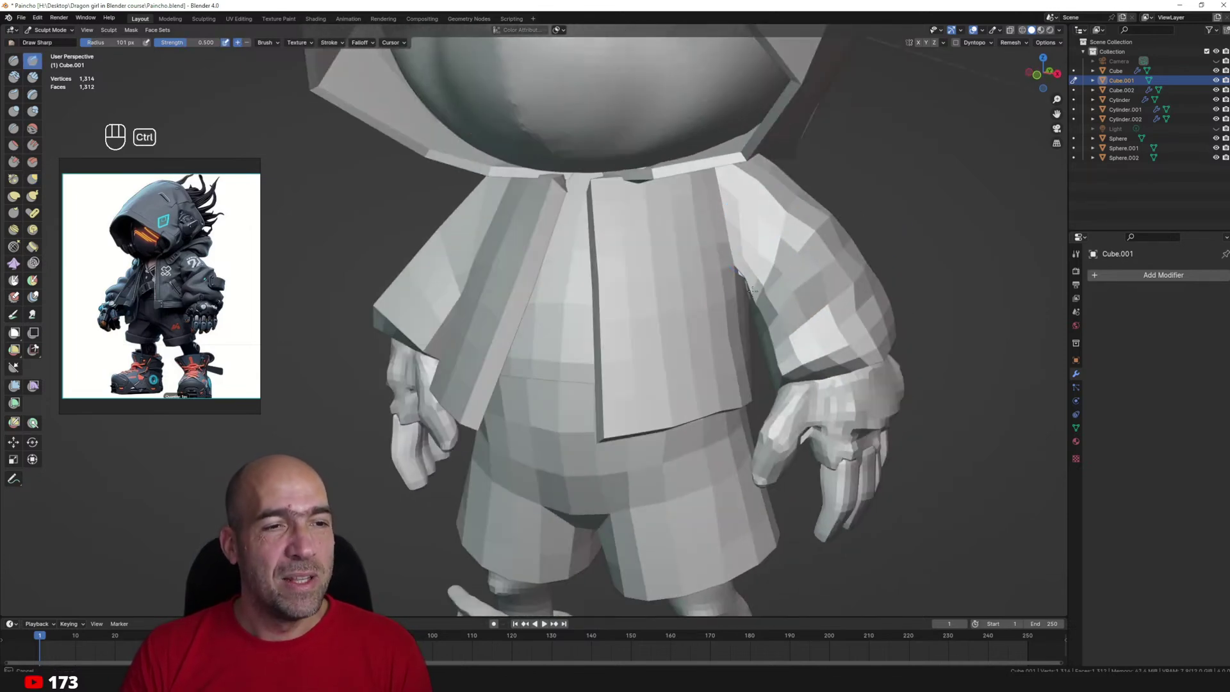
{"action": "mouse_move", "coordinate": [737, 196]}
{"action": "middle_mouse_down", "text": "shift"}
{"action": "mouse_move", "coordinate": [776, 231]}
{"action": "mouse_move", "coordinate": [700, 267]}
{"action": "middle_mouse_up", "text": "shift"}
{"action": "scroll", "coordinate": [776, 232], "scroll_direction": "down", "scroll_amount": 3}
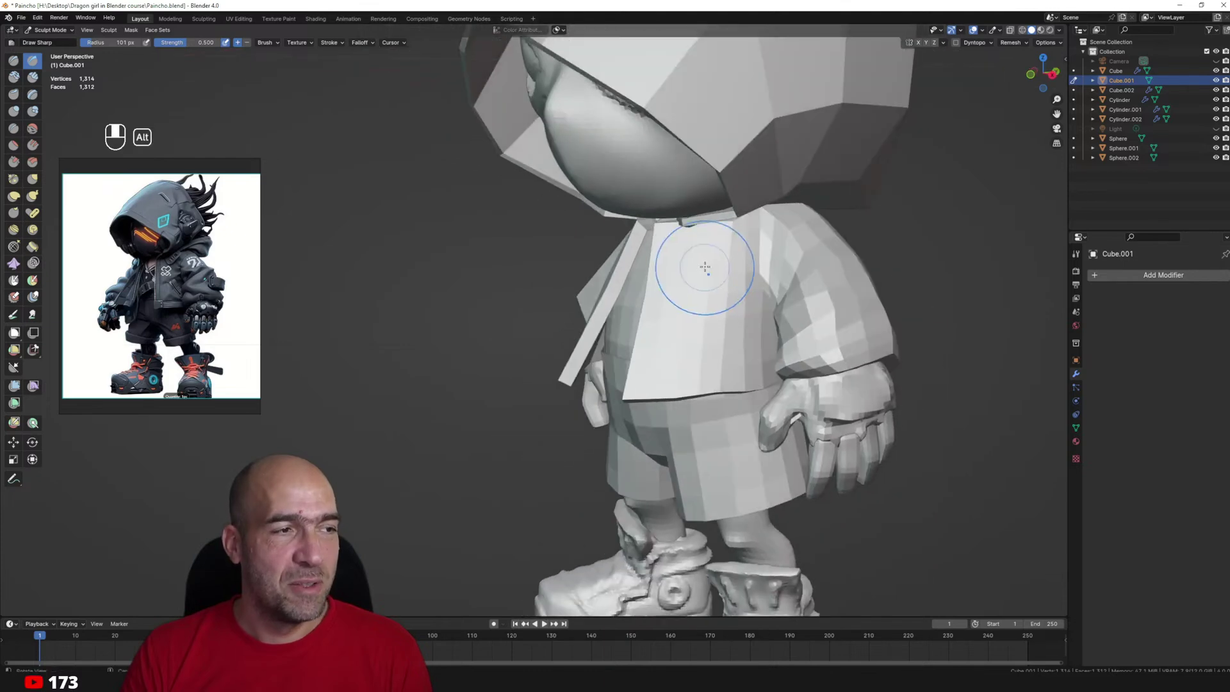
{"action": "key", "text": "g"}
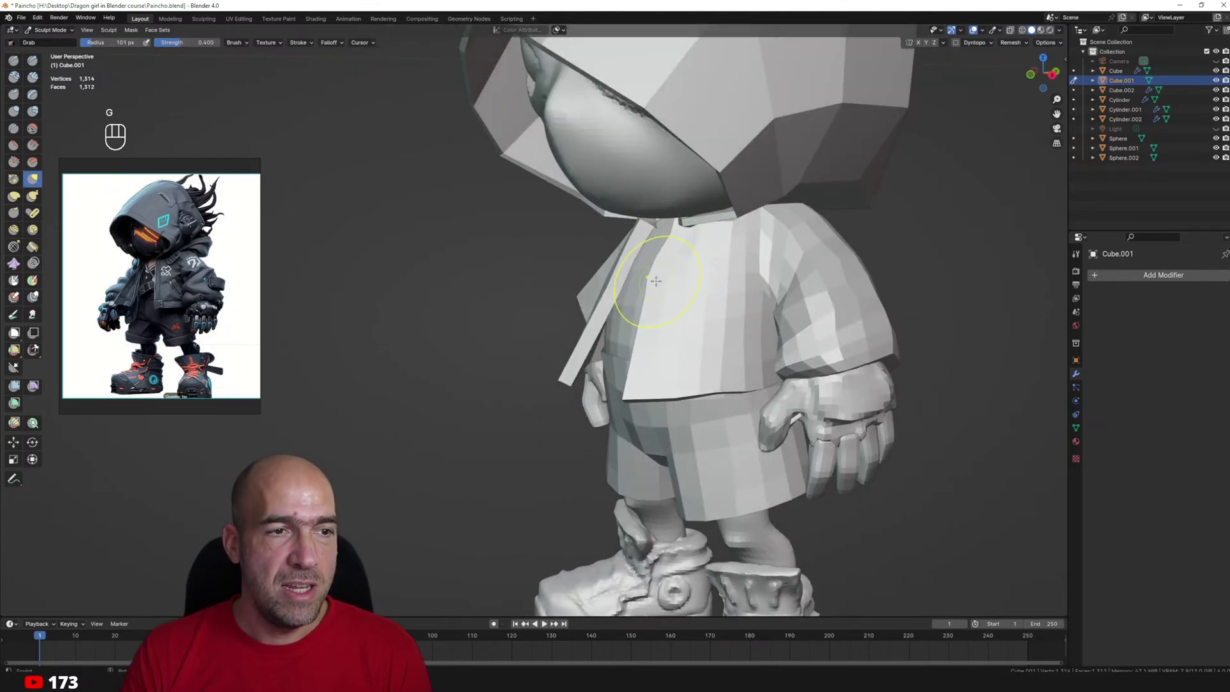
{"action": "left_click_drag", "start_coordinate": [684, 221], "coordinate": [740, 232], "text": "alt"}
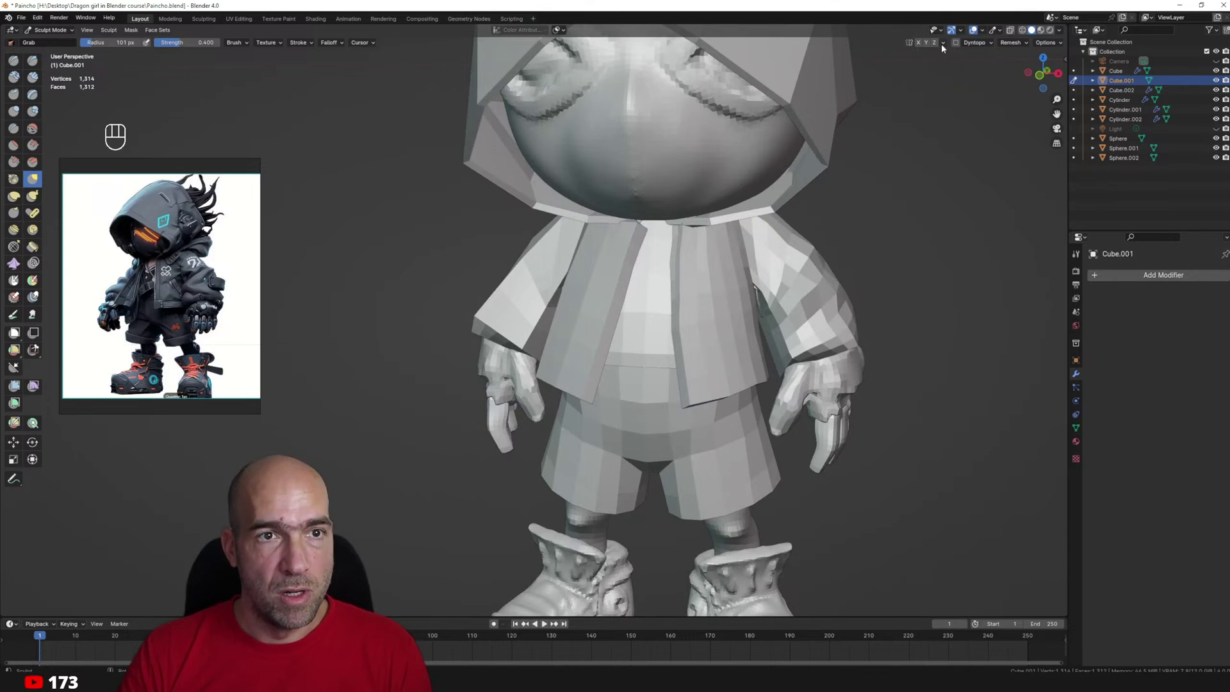
{"action": "key", "text": "q"}
{"action": "left_click", "coordinate": [887, 156]}
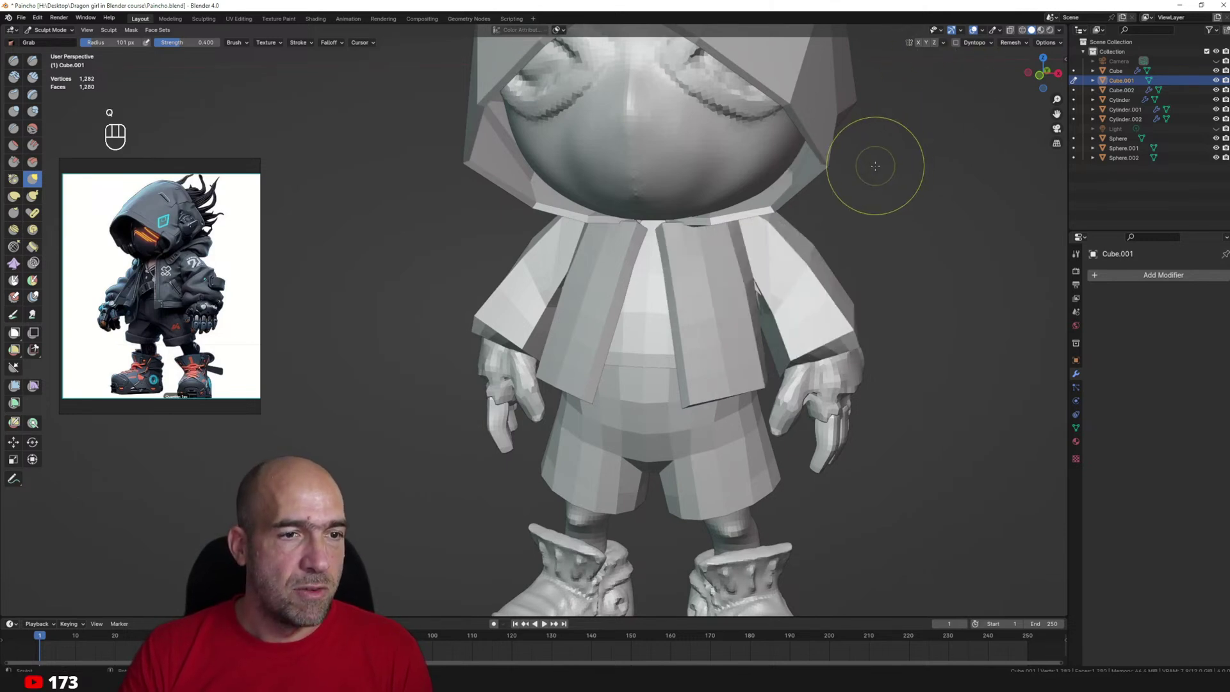
{"action": "key", "text": "ctrl+z"}
Set the symmetrize direction to +X to -X and symmetrize the jacket so the sculpted sleeve is copied across.
{"action": "left_click", "coordinate": [942, 43]}
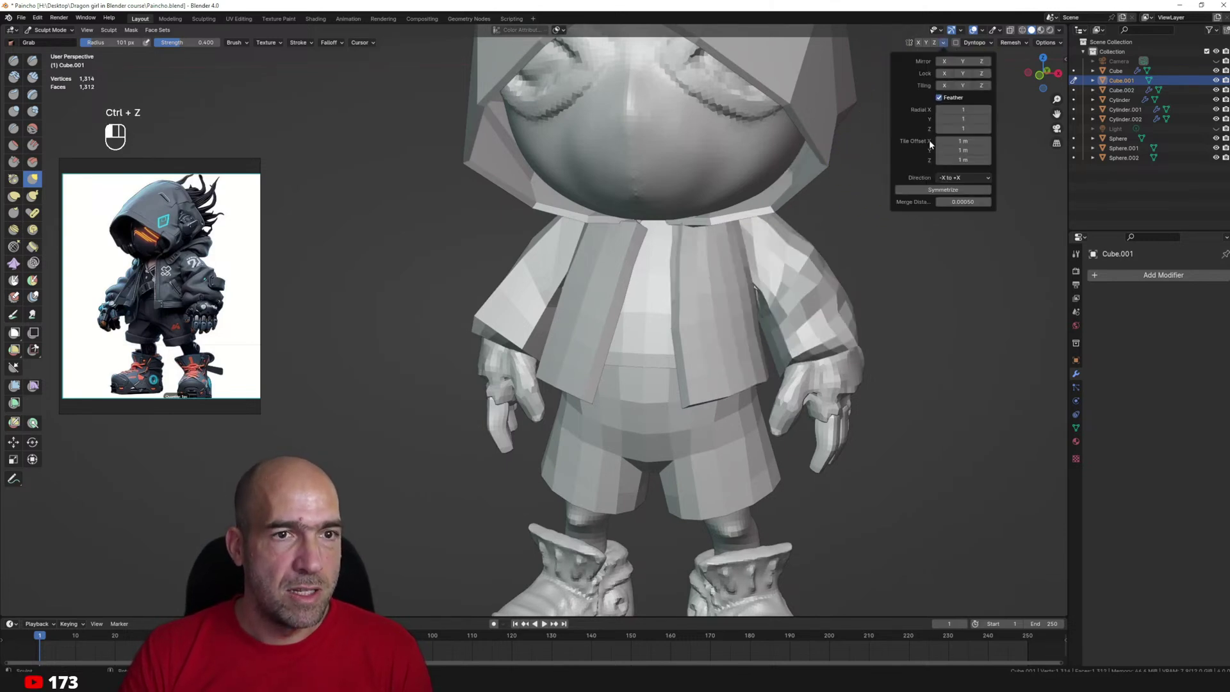
{"action": "left_click", "coordinate": [951, 178]}
{"action": "left_click", "coordinate": [951, 192]}
{"action": "left_click", "coordinate": [944, 190]}
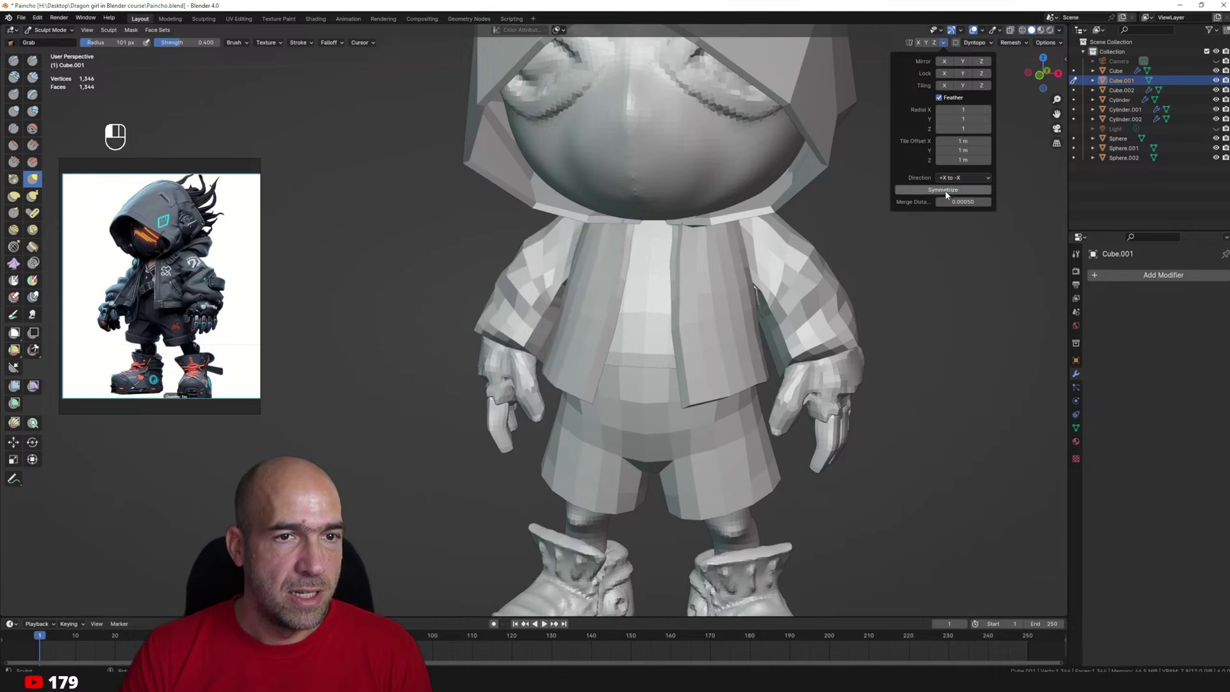
Examine the symmetrized jacket's open front, collar, sleeves and hem from the front and side.
{"action": "left_click_drag", "start_coordinate": [794, 227], "coordinate": [753, 228], "text": "alt"}
{"action": "left_click_drag", "start_coordinate": [674, 346], "coordinate": [796, 194], "text": "alt"}
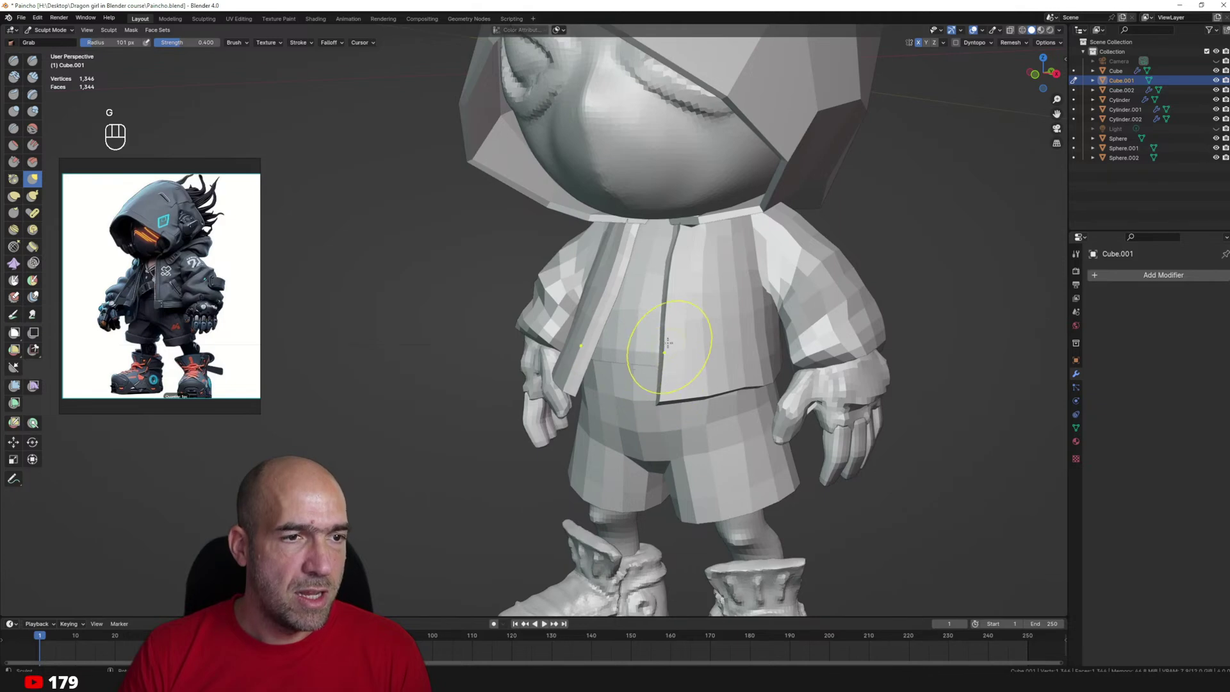
{"action": "left_click_drag", "start_coordinate": [676, 256], "coordinate": [704, 243], "text": "alt"}
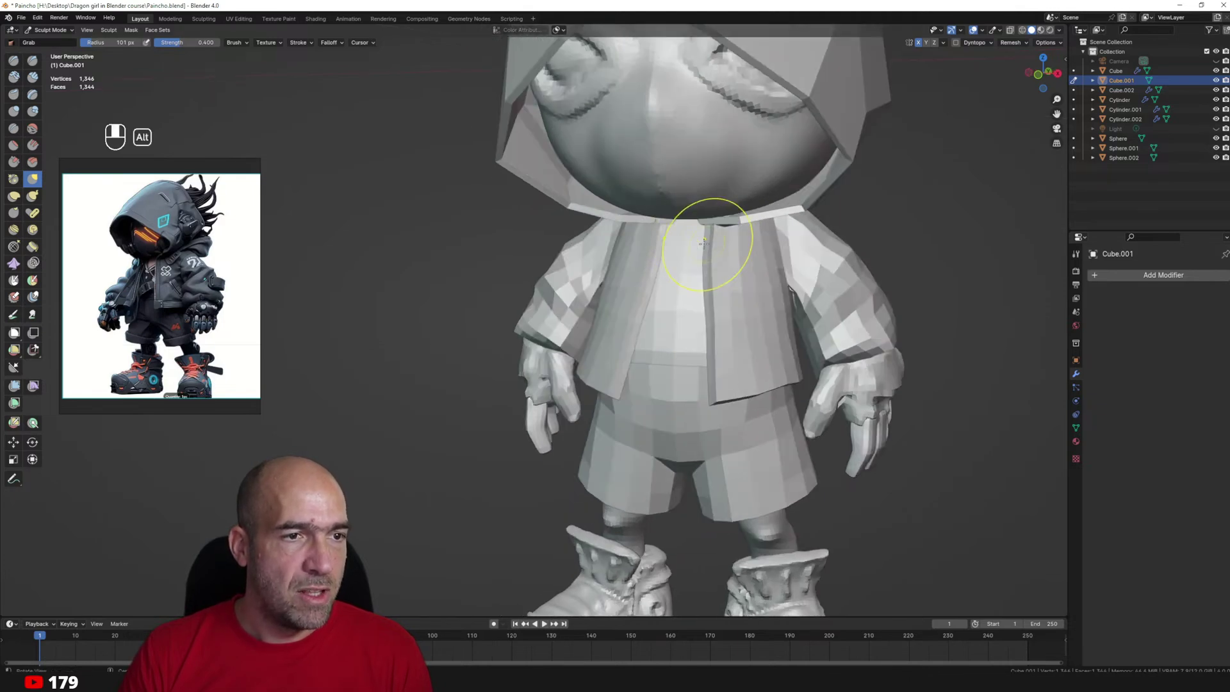
{"action": "left_click_drag", "start_coordinate": [779, 220], "coordinate": [701, 225], "text": "alt"}
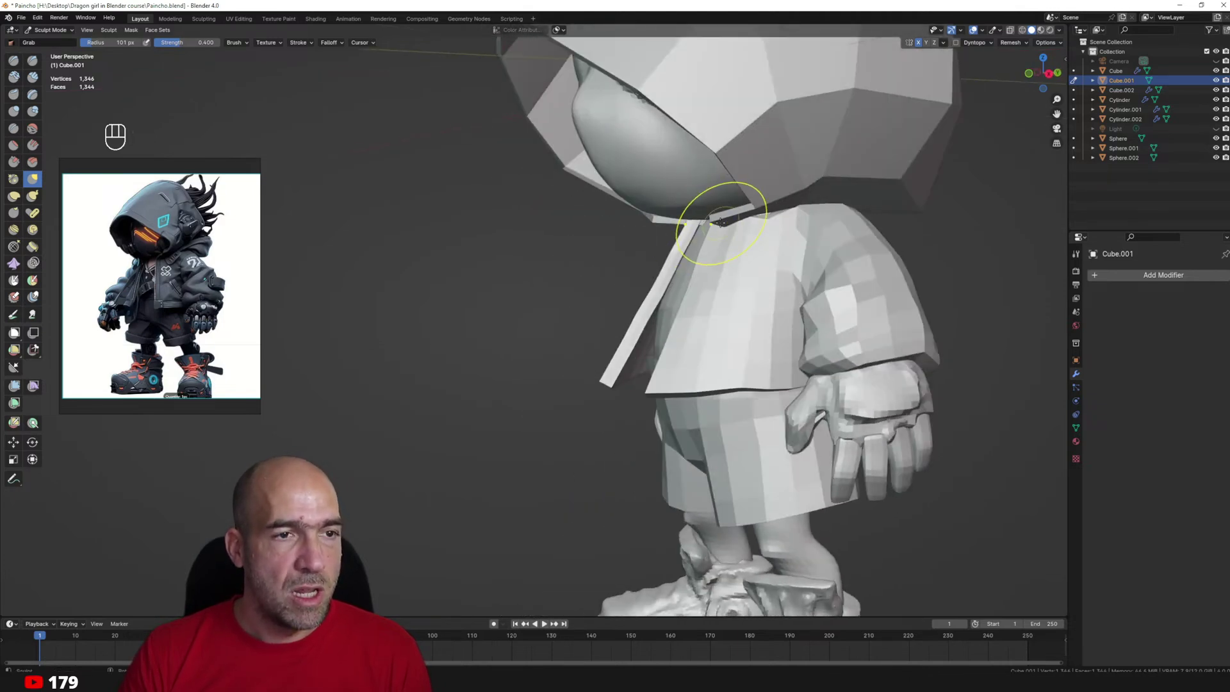
{"action": "left_click_drag", "start_coordinate": [777, 214], "coordinate": [762, 251], "text": "alt+shift"}
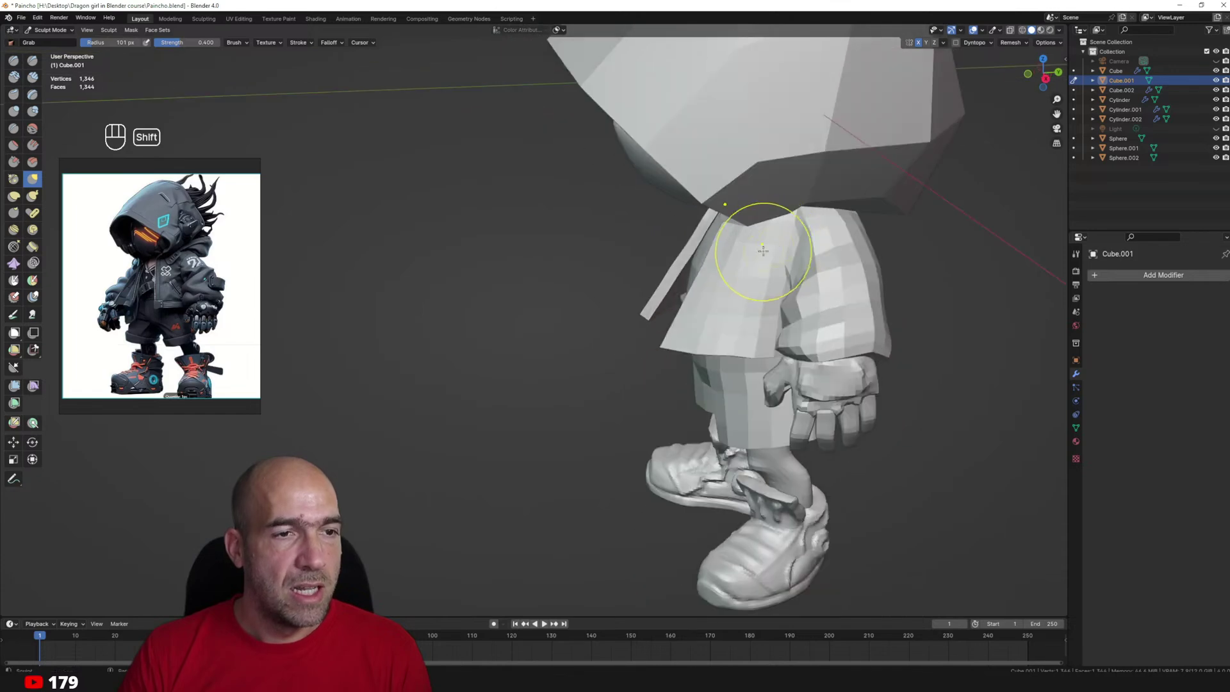
{"action": "mouse_move", "coordinate": [735, 298]}
{"action": "left_mouse_down", "text": "alt"}
{"action": "mouse_move", "coordinate": [736, 313]}
{"action": "mouse_move", "coordinate": [708, 300]}
{"action": "mouse_move", "coordinate": [768, 289]}
{"action": "mouse_move", "coordinate": [708, 301]}
{"action": "left_mouse_up", "text": "alt"}
{"action": "left_click_drag", "start_coordinate": [708, 301], "coordinate": [708, 290], "text": "ctrl+alt"}
{"action": "left_click_drag", "start_coordinate": [676, 333], "coordinate": [694, 351], "text": "alt"}
{"action": "left_click_drag", "start_coordinate": [696, 361], "coordinate": [697, 365]}
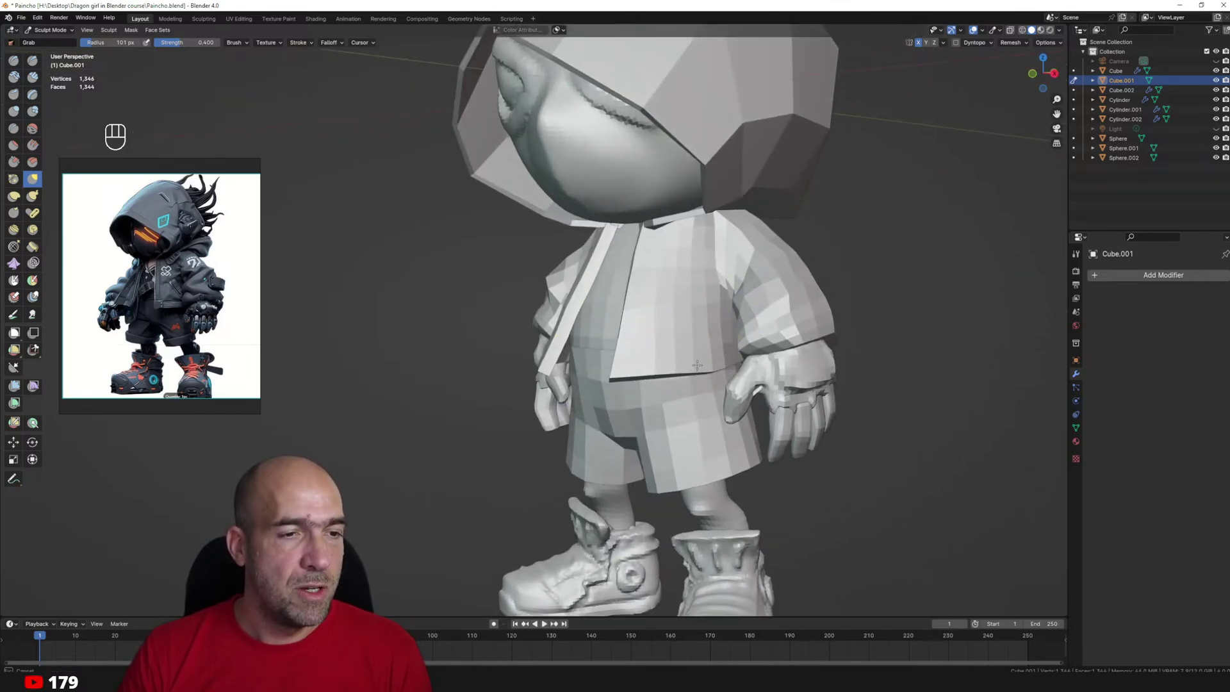
Switch sculpting to the gloved hand and sharpen the form along its thumb with the Draw Sharp brush.
{"action": "middle_click_drag", "start_coordinate": [719, 364], "coordinate": [697, 282], "text": "shift"}
{"action": "middle_click_drag", "start_coordinate": [740, 334], "coordinate": [744, 238], "text": "ctrl"}
{"action": "key", "text": "alt+q"}
{"action": "middle_click_drag", "start_coordinate": [728, 290], "coordinate": [724, 307]}
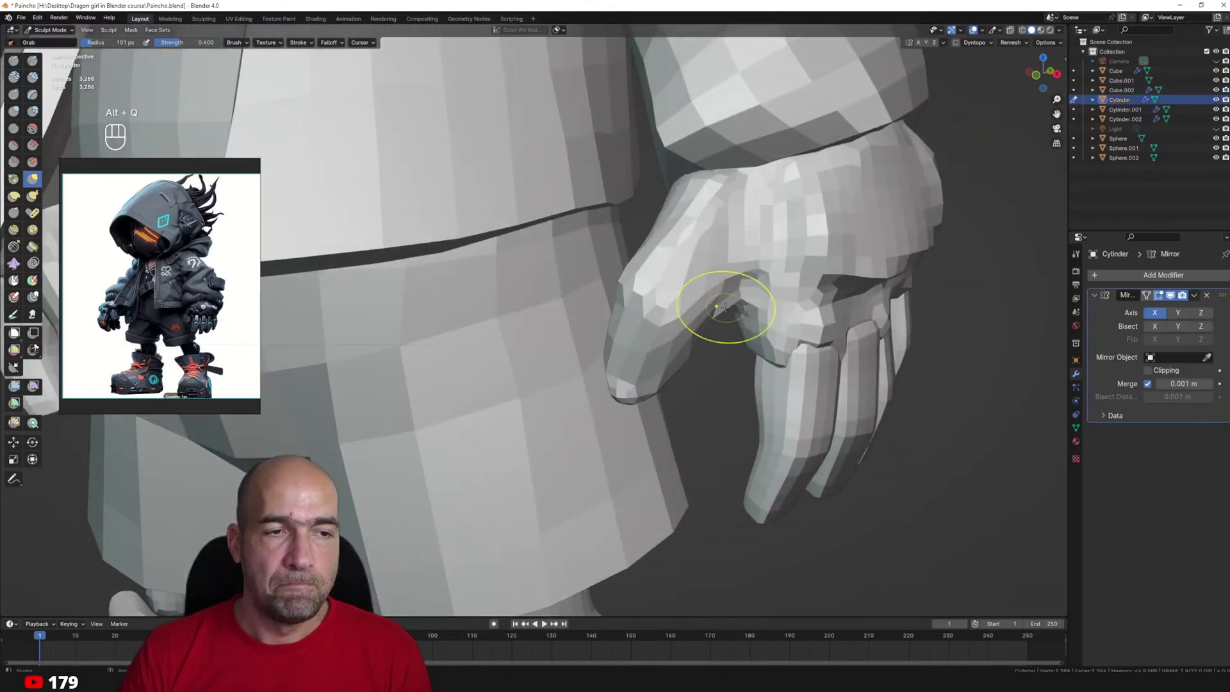
{"action": "middle_click_drag", "start_coordinate": [676, 367], "coordinate": [656, 365]}
{"action": "key", "text": "1"}
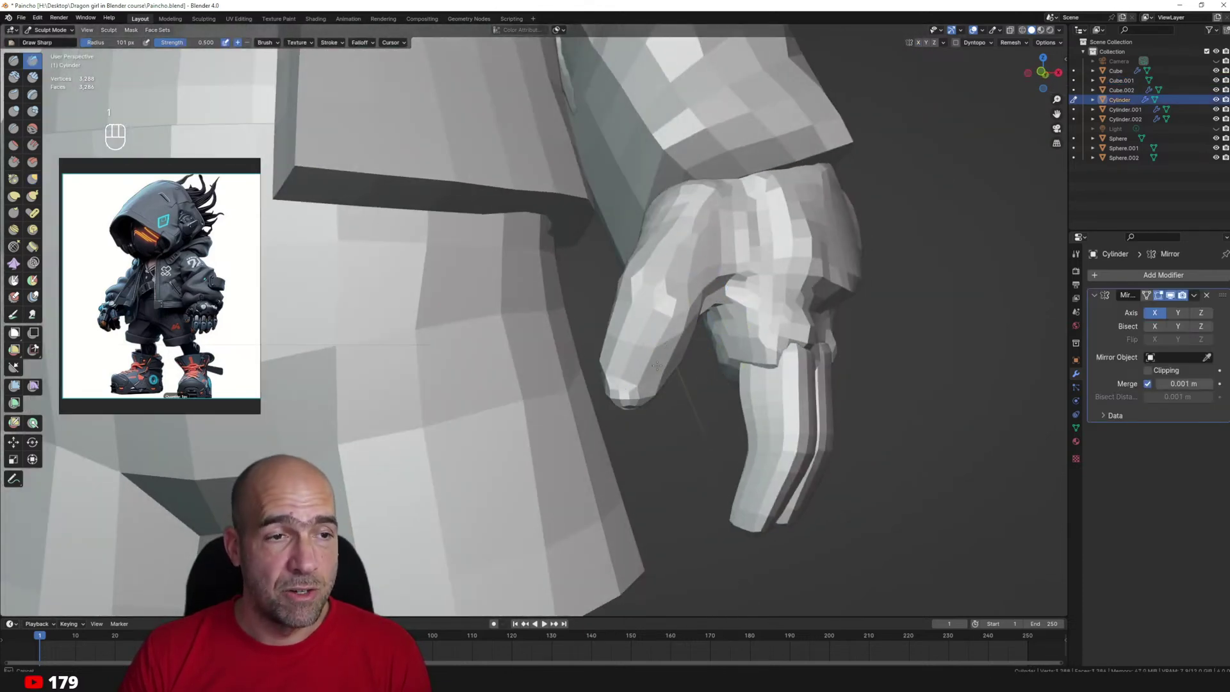
{"action": "left_click_drag", "start_coordinate": [635, 288], "coordinate": [631, 351]}
{"action": "middle_click_drag", "start_coordinate": [630, 351], "coordinate": [581, 346]}
{"action": "left_click_drag", "start_coordinate": [644, 272], "coordinate": [634, 365]}
{"action": "mouse_move", "coordinate": [637, 371]}
{"action": "middle_mouse_down", "text": "ctrl"}
{"action": "mouse_move", "coordinate": [655, 442]}
{"action": "mouse_move", "coordinate": [655, 331]}
{"action": "middle_mouse_up", "text": "ctrl"}
{"action": "mouse_move", "coordinate": [650, 348]}
{"action": "left_mouse_down", "text": "alt"}
{"action": "mouse_move", "coordinate": [711, 343]}
{"action": "mouse_move", "coordinate": [704, 391]}
{"action": "left_mouse_up", "text": "alt"}
{"action": "left_click_drag", "start_coordinate": [705, 390], "coordinate": [653, 356], "text": "alt+shift"}
Switch sculpting to the boots and view them in the left orthographic view.
{"action": "key", "text": "alt+q"}
{"action": "mouse_move", "coordinate": [587, 290]}
{"action": "middle_mouse_down"}
{"action": "mouse_move", "coordinate": [647, 288]}
{"action": "mouse_move", "coordinate": [604, 275]}
{"action": "middle_mouse_up"}
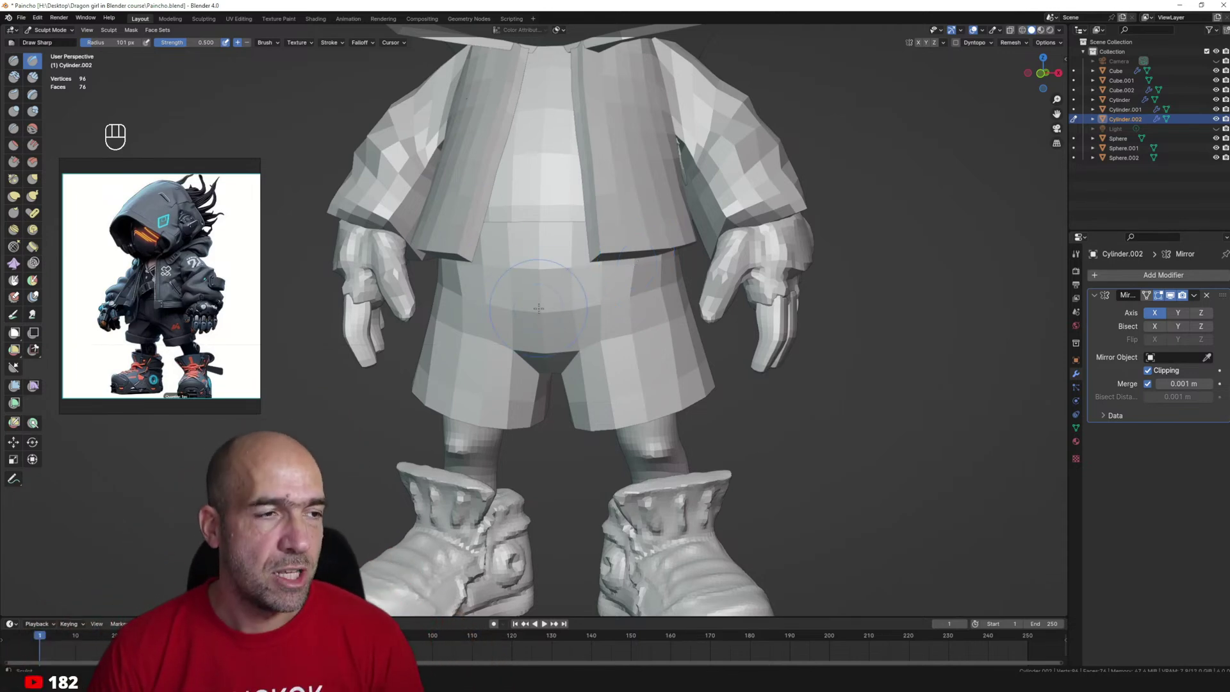
{"action": "left_click_drag", "start_coordinate": [766, 273], "coordinate": [753, 385], "text": "alt+shift"}
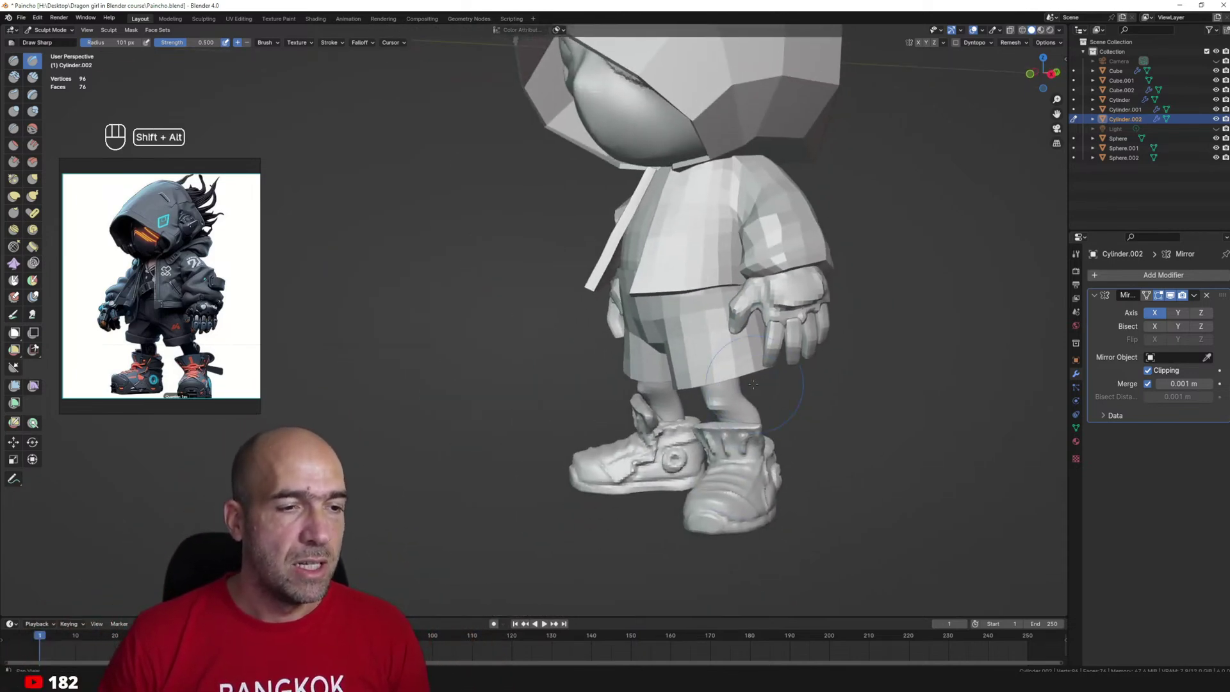
{"action": "middle_click_drag", "start_coordinate": [754, 384], "coordinate": [702, 399]}
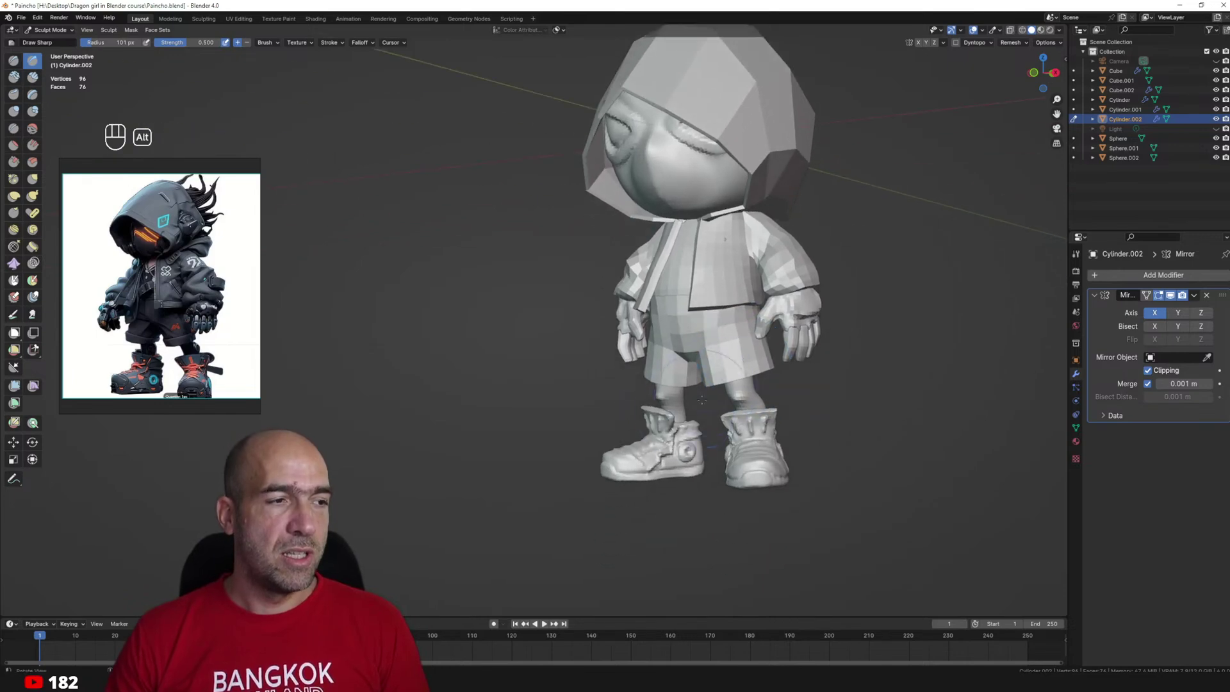
{"action": "key", "text": "alt+q"}
{"action": "left_click_drag", "start_coordinate": [667, 464], "coordinate": [689, 369], "text": "alt+shift"}
{"action": "left_click_drag", "start_coordinate": [689, 368], "coordinate": [710, 336], "text": "ctrl+alt"}
{"action": "left_click_drag", "start_coordinate": [709, 336], "coordinate": [724, 343], "text": "alt+shift"}
{"action": "middle_click_drag", "start_coordinate": [724, 341], "coordinate": [729, 320], "text": "alt"}
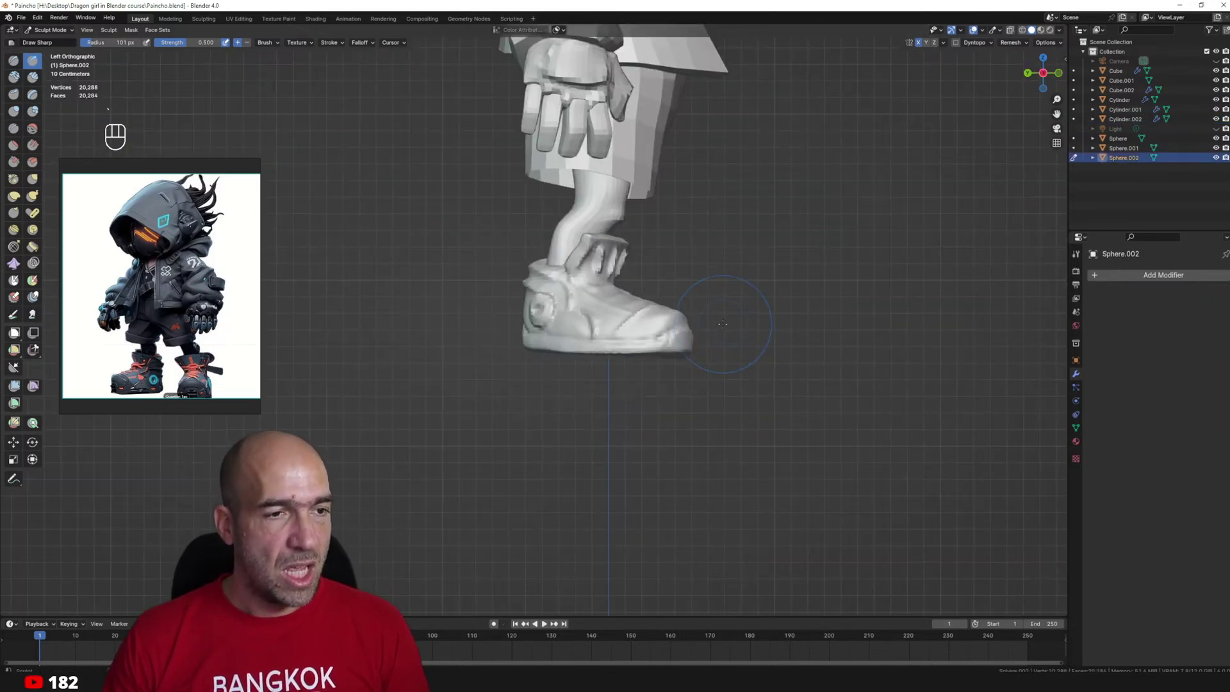
{"action": "left_click_drag", "start_coordinate": [727, 332], "coordinate": [781, 327], "text": "ctrl+alt"}
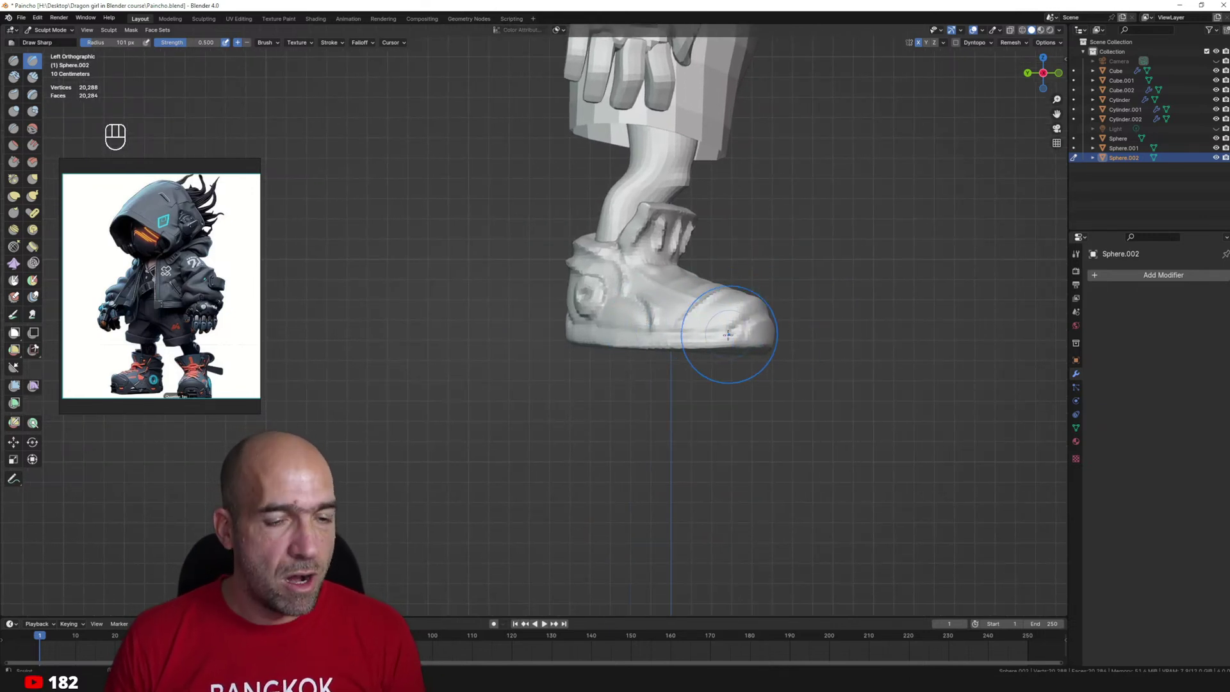
Paint a mask around the soles of both boots with the Mask brush at a 51 px radius, and invert it.
{"action": "key", "text": "bracketleft"}
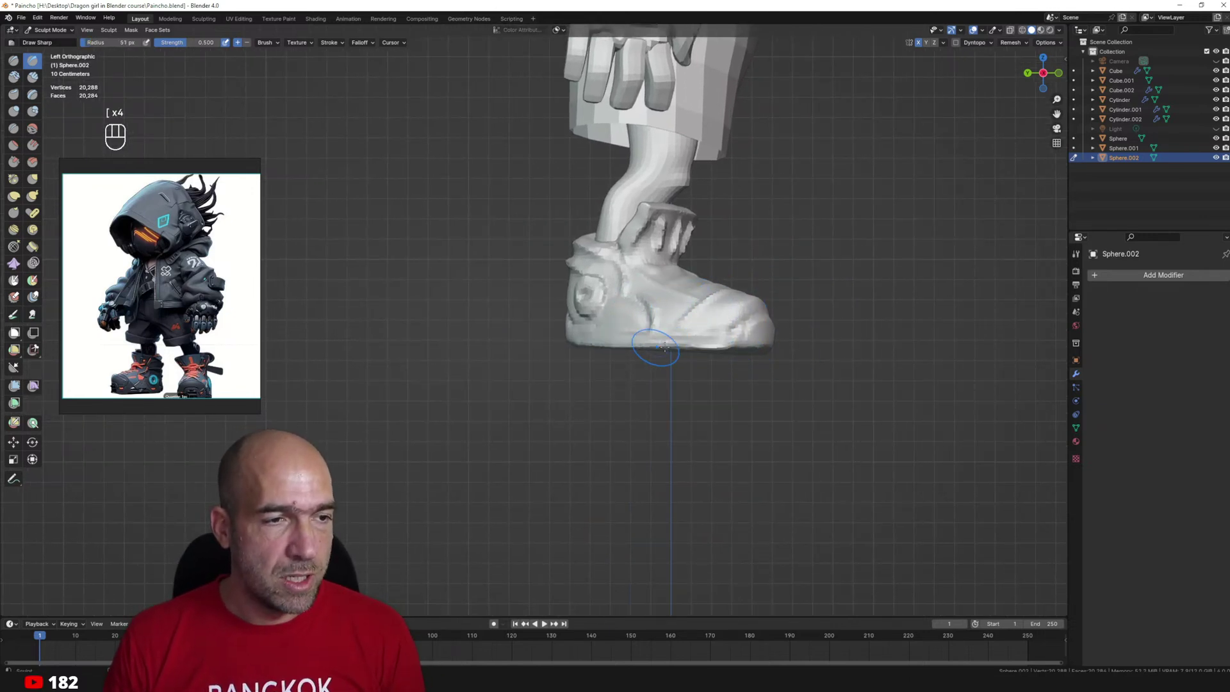
{"action": "key", "text": "ctrl+z"}
{"action": "key", "text": "ctrl+z"}
{"action": "key", "text": "m"}
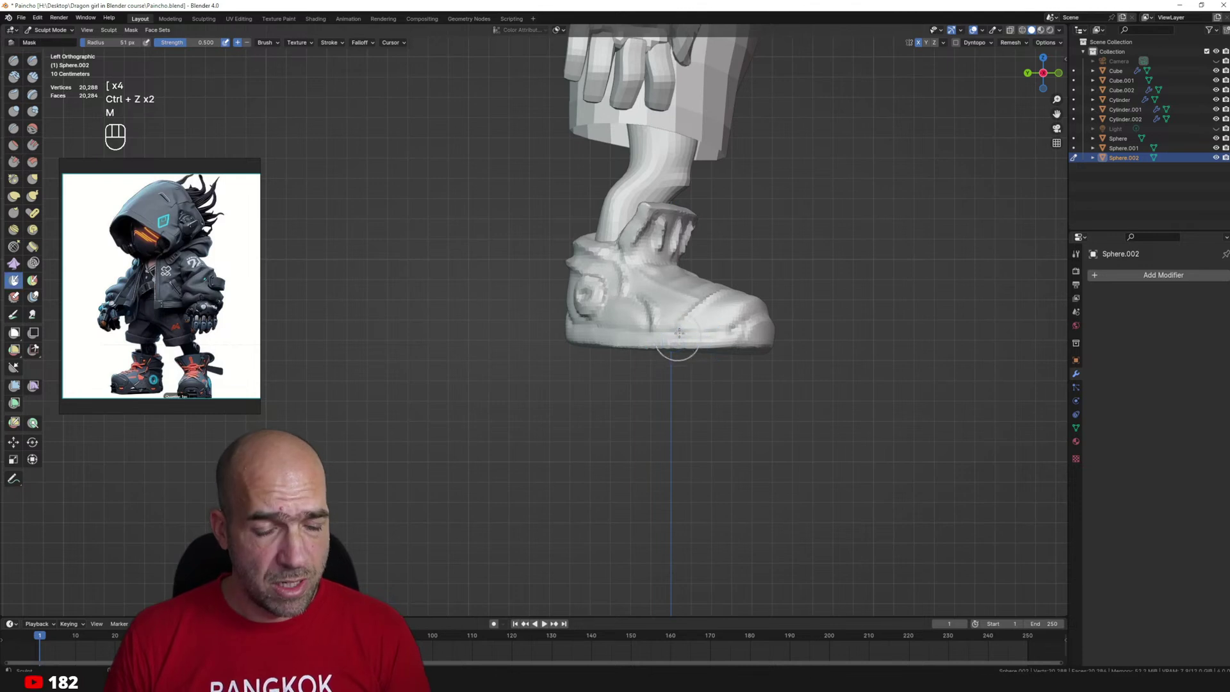
{"action": "left_click_drag", "start_coordinate": [661, 330], "coordinate": [557, 330]}
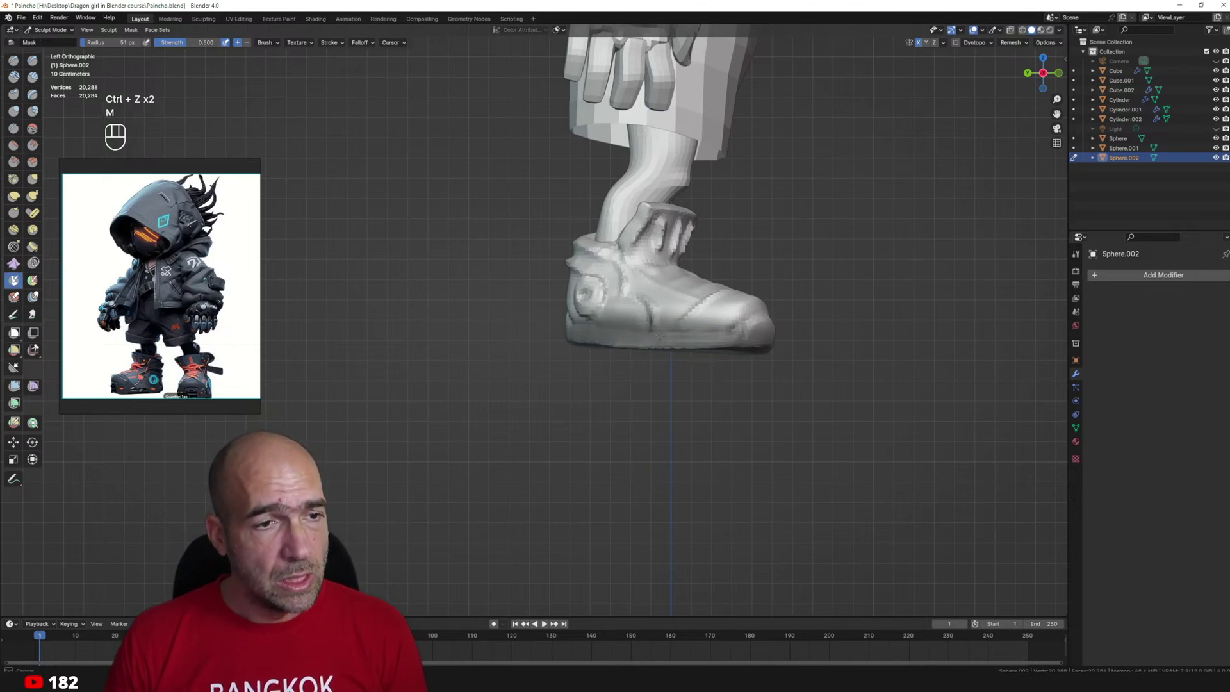
{"action": "left_click_drag", "start_coordinate": [905, 366], "coordinate": [689, 339], "text": "alt"}
{"action": "mouse_move", "coordinate": [804, 325]}
{"action": "left_mouse_down"}
{"action": "mouse_move", "coordinate": [612, 335]}
{"action": "mouse_move", "coordinate": [854, 329]}
{"action": "mouse_move", "coordinate": [733, 320]}
{"action": "left_mouse_up"}
{"action": "left_click_drag", "start_coordinate": [791, 315], "coordinate": [846, 305]}
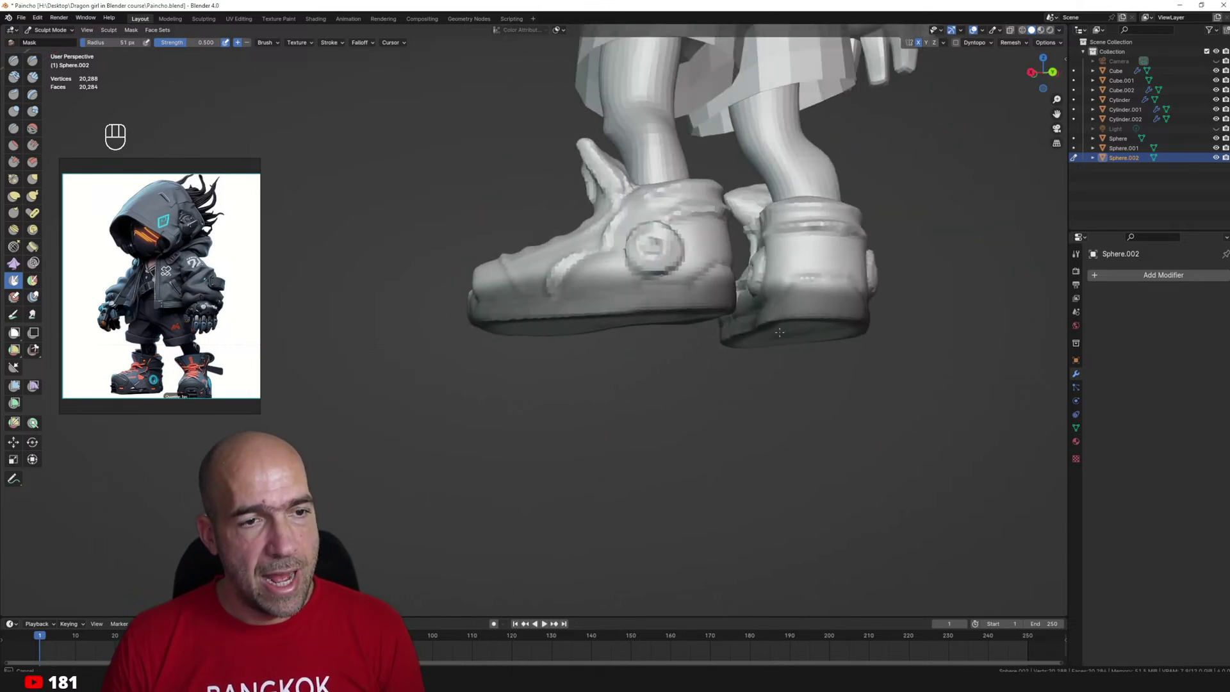
{"action": "mouse_move", "coordinate": [831, 373]}
{"action": "left_mouse_down", "text": "alt"}
{"action": "mouse_move", "coordinate": [814, 315]}
{"action": "mouse_move", "coordinate": [811, 373]}
{"action": "mouse_move", "coordinate": [780, 423]}
{"action": "mouse_move", "coordinate": [831, 363]}
{"action": "left_mouse_up", "text": "alt"}
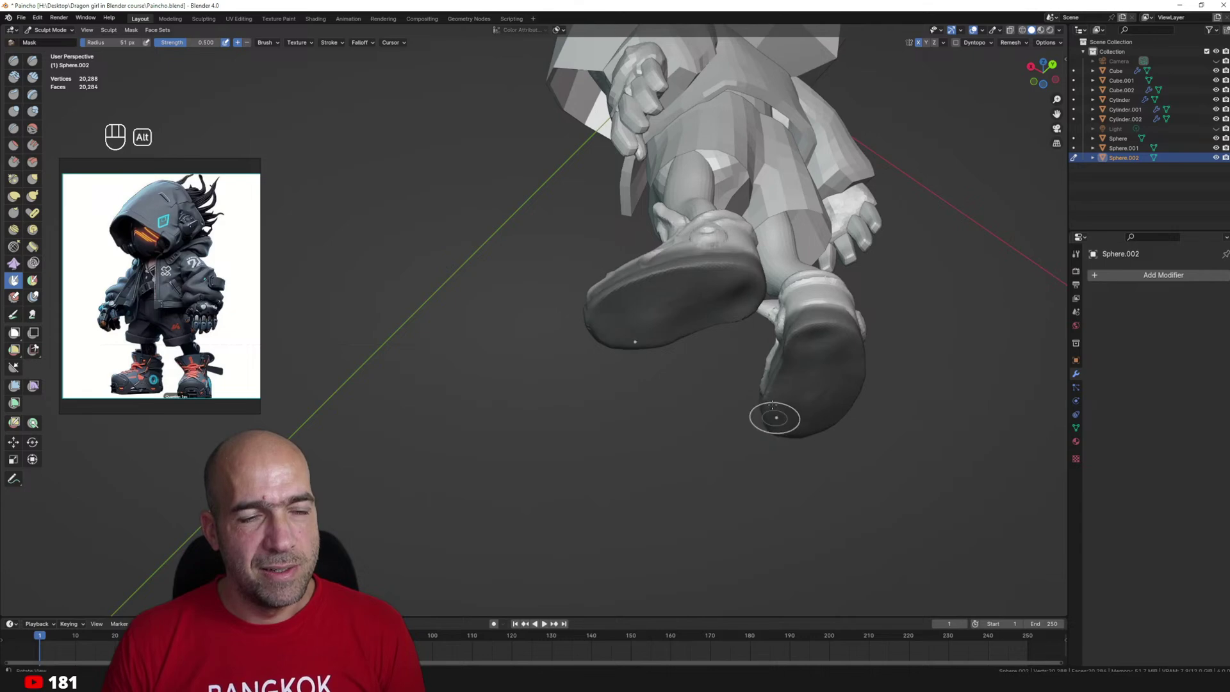
{"action": "middle_click_drag", "start_coordinate": [775, 418], "coordinate": [874, 383]}
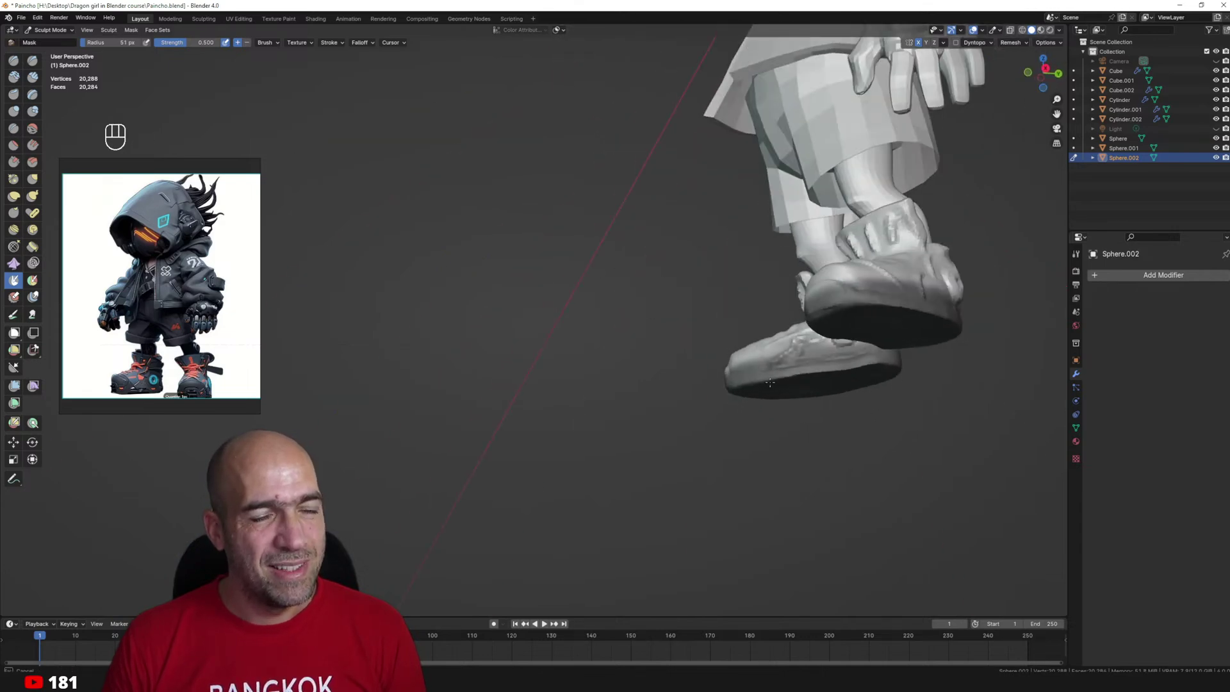
{"action": "middle_click_drag", "start_coordinate": [770, 382], "coordinate": [739, 379]}
{"action": "mouse_move", "coordinate": [857, 393]}
{"action": "middle_mouse_down", "text": "shift"}
{"action": "mouse_move", "coordinate": [725, 390]}
{"action": "mouse_move", "coordinate": [669, 367]}
{"action": "middle_mouse_up", "text": "shift"}
{"action": "key", "text": "a"}
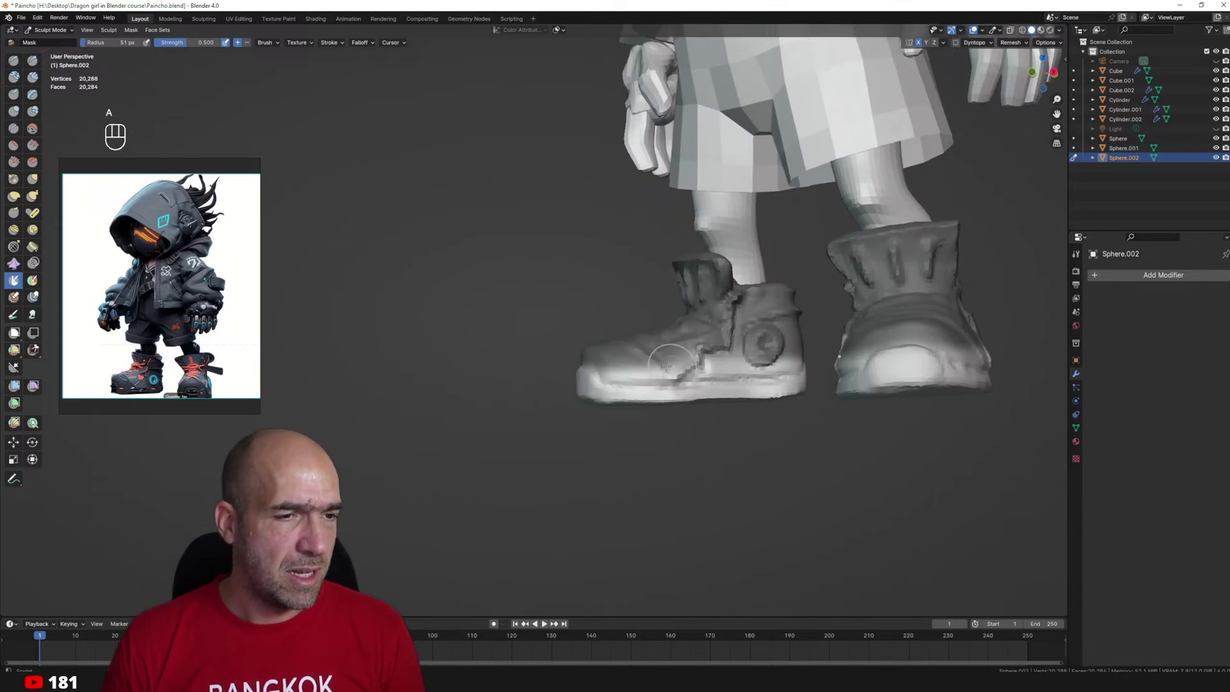
Leave the boots and switch sculpting to the head, using the Grab brush with a radius of 138 px.
{"action": "left_click", "coordinate": [14, 443]}
{"action": "middle_click_drag", "start_coordinate": [603, 278], "coordinate": [601, 343], "text": "ctrl"}
{"action": "middle_click_drag", "start_coordinate": [600, 342], "coordinate": [575, 588], "text": "shift"}
{"action": "left_click_drag", "start_coordinate": [672, 146], "coordinate": [675, 159]}
{"action": "key", "text": "ctrl+Tab"}
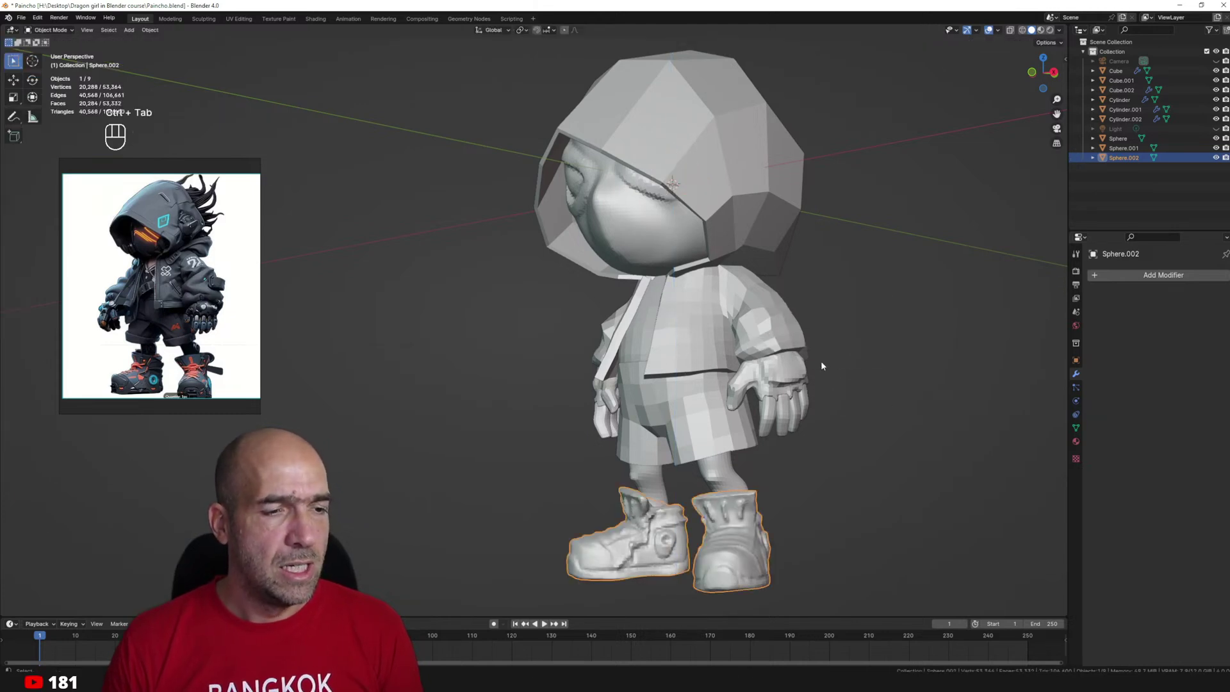
{"action": "mouse_move", "coordinate": [821, 360]}
{"action": "middle_mouse_down"}
{"action": "mouse_move", "coordinate": [850, 378]}
{"action": "mouse_move", "coordinate": [825, 383]}
{"action": "mouse_move", "coordinate": [788, 307]}
{"action": "mouse_move", "coordinate": [680, 270]}
{"action": "mouse_move", "coordinate": [684, 234]}
{"action": "middle_mouse_up"}
{"action": "left_click", "coordinate": [783, 290]}
{"action": "key", "text": "ctrl+Tab"}
{"action": "key", "text": "alt+q"}
{"action": "key", "text": "g"}
{"action": "key", "text": "bracketright"}
{"action": "key", "text": "bracketright"}
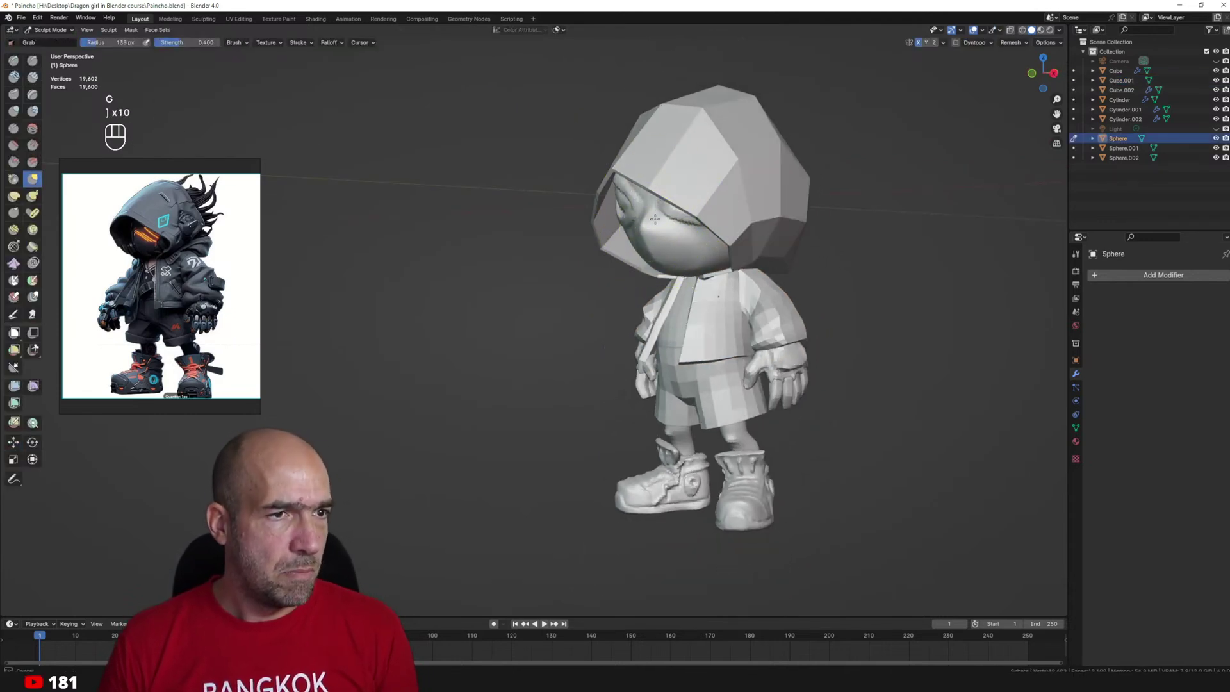
Reshape the head's chin, jaw and cheek inside the hood with the Grab brush.
{"action": "scroll", "coordinate": [668, 265], "scroll_direction": "up", "scroll_amount": 3}
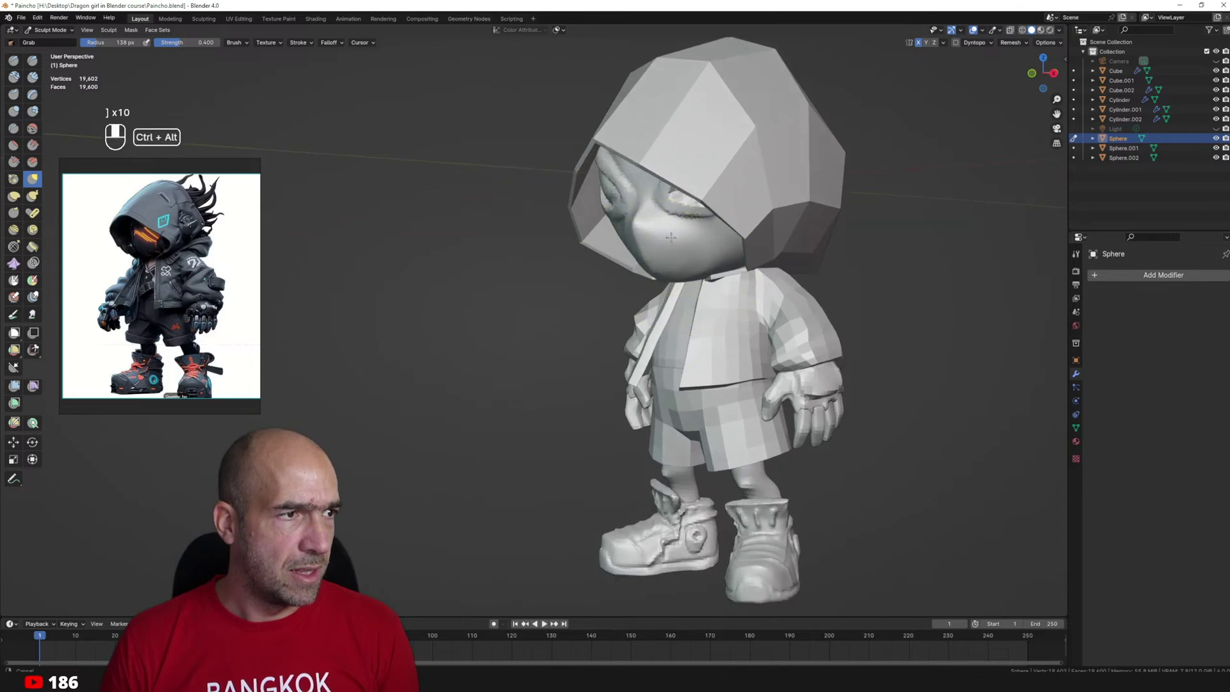
{"action": "middle_click_drag", "start_coordinate": [683, 277], "coordinate": [701, 286], "text": "alt"}
{"action": "scroll", "coordinate": [700, 286], "scroll_direction": "up", "scroll_amount": 2}
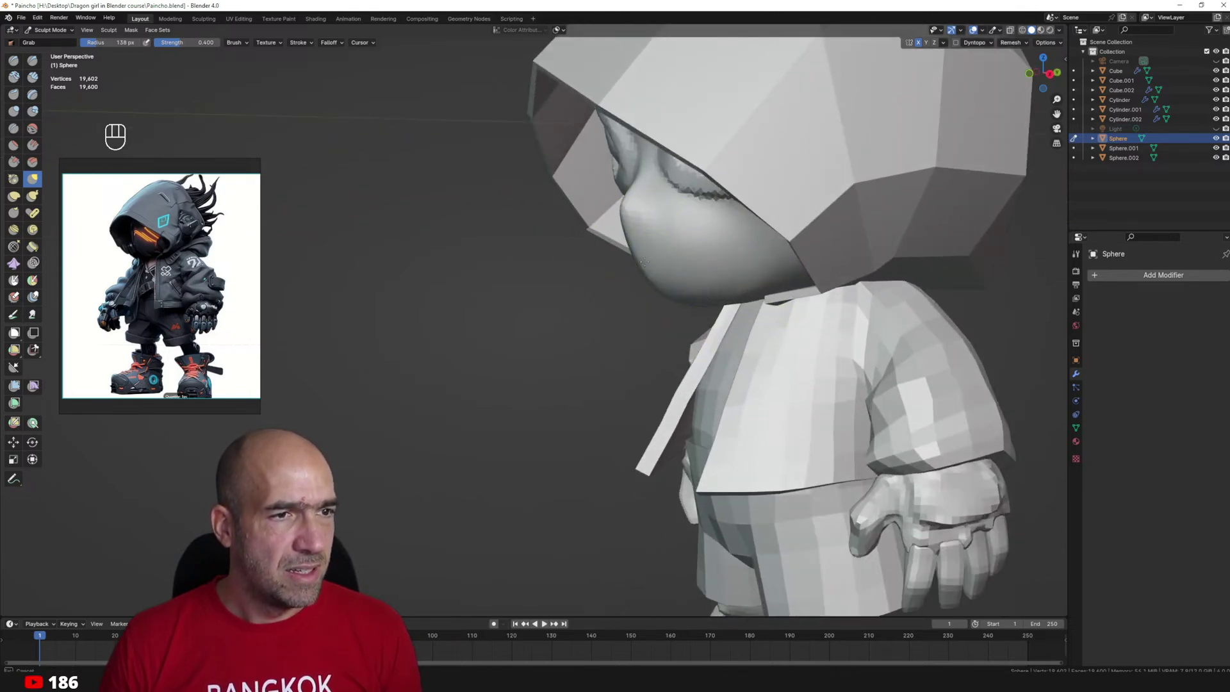
{"action": "middle_click_drag", "start_coordinate": [656, 231], "coordinate": [656, 282], "text": "alt+shift"}
{"action": "left_click_drag", "start_coordinate": [653, 291], "coordinate": [669, 288]}
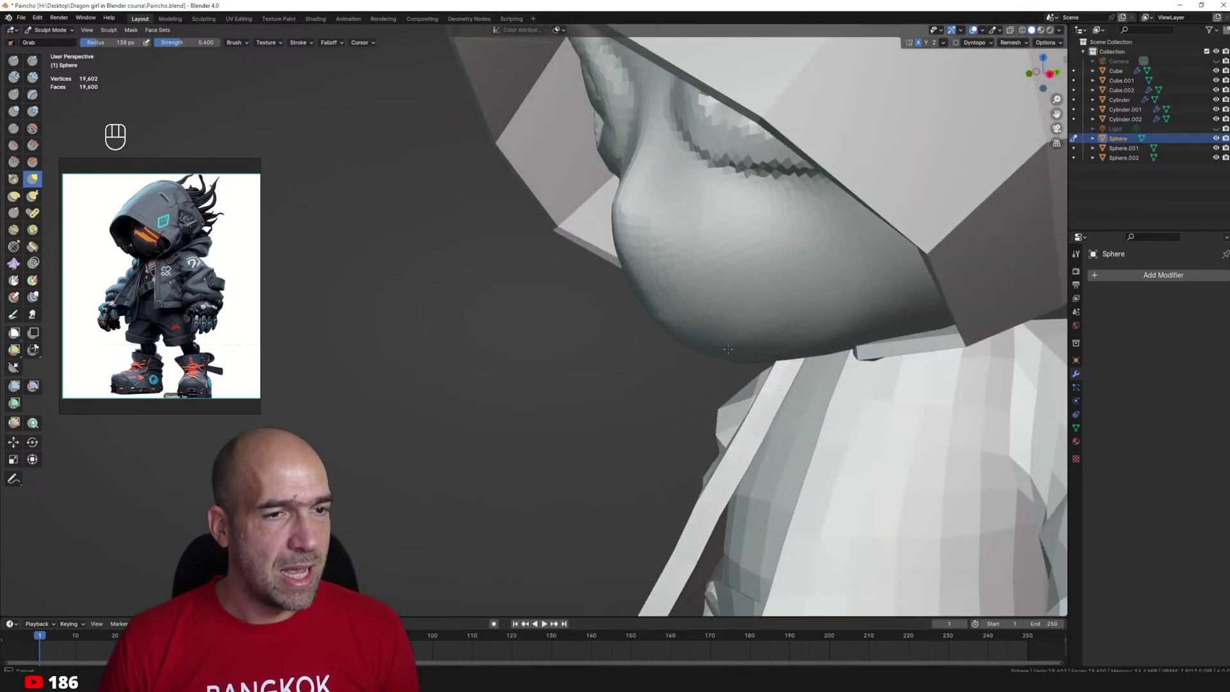
{"action": "mouse_move", "coordinate": [736, 314]}
{"action": "middle_mouse_down", "text": "ctrl+alt"}
{"action": "mouse_move", "coordinate": [788, 362]}
{"action": "mouse_move", "coordinate": [811, 296]}
{"action": "mouse_move", "coordinate": [794, 280]}
{"action": "mouse_move", "coordinate": [813, 268]}
{"action": "mouse_move", "coordinate": [771, 301]}
{"action": "mouse_move", "coordinate": [809, 283]}
{"action": "middle_mouse_up", "text": "ctrl+alt"}
{"action": "key", "text": "1"}
{"action": "key", "text": "g"}
{"action": "left_click_drag", "start_coordinate": [829, 247], "coordinate": [834, 237]}
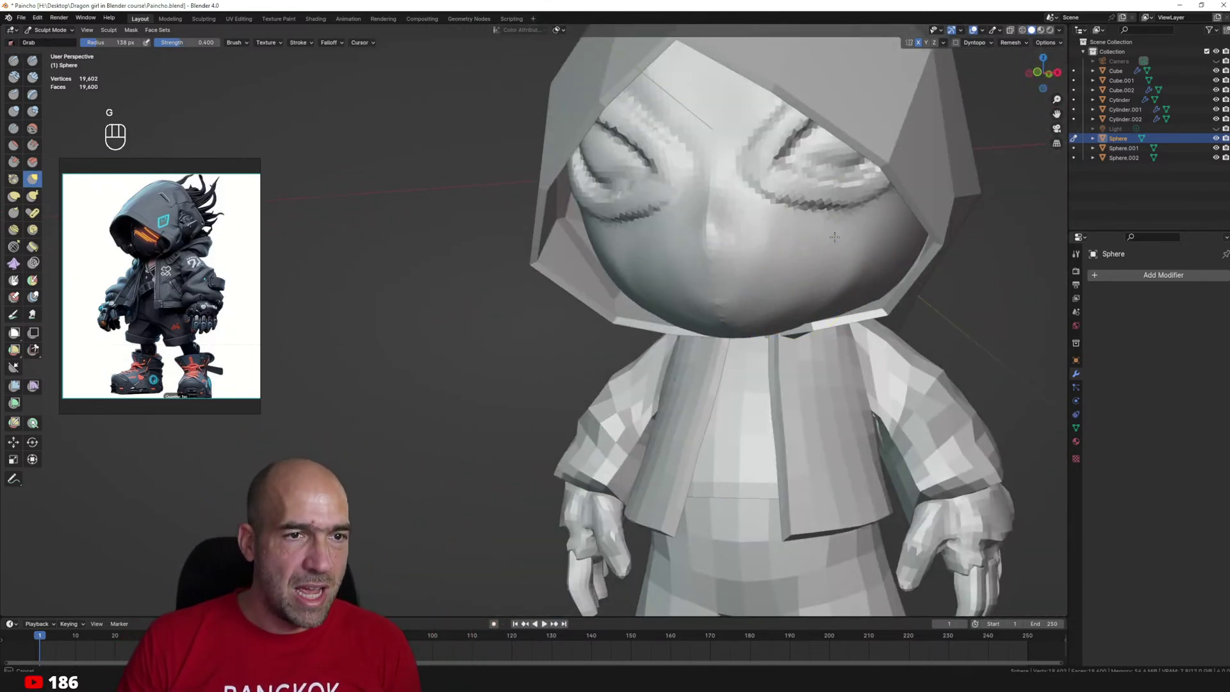
Flatten the lower face from the nose to the chin with the Scrape/Peaks brush.
{"action": "mouse_move", "coordinate": [834, 237]}
{"action": "middle_mouse_down", "text": "alt"}
{"action": "mouse_move", "coordinate": [824, 266]}
{"action": "mouse_move", "coordinate": [794, 266]}
{"action": "middle_mouse_up", "text": "alt"}
{"action": "key", "text": "3"}
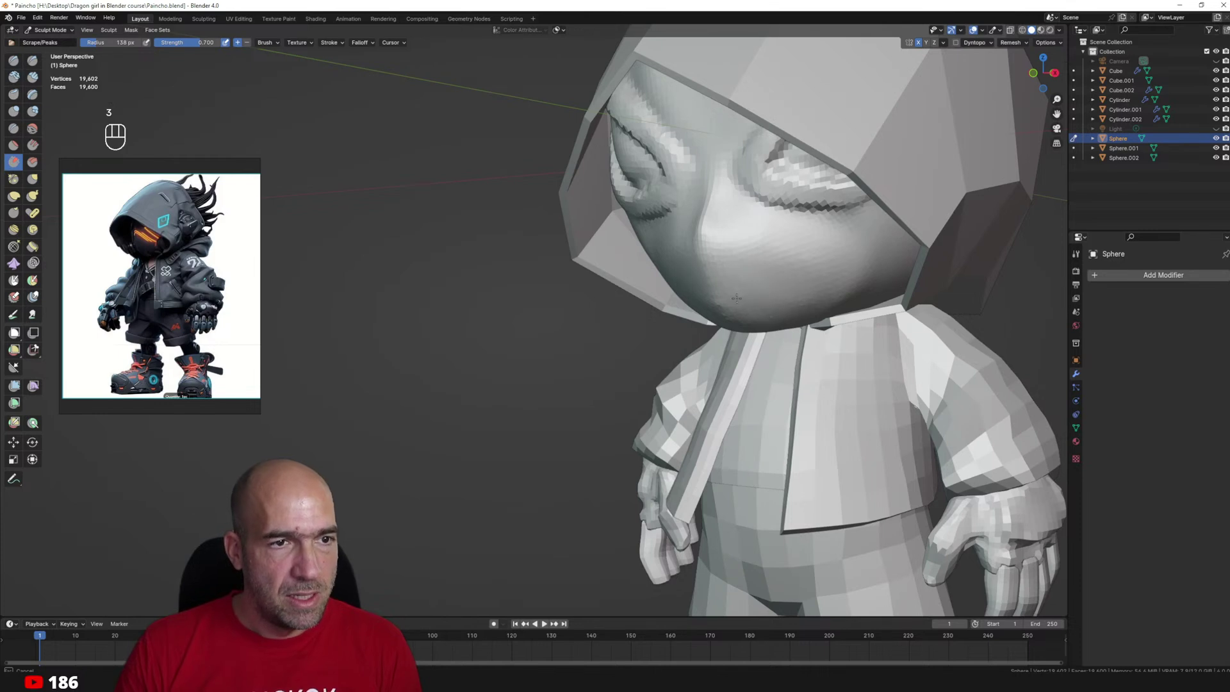
{"action": "middle_click_drag", "start_coordinate": [753, 274], "coordinate": [744, 273], "text": "alt"}
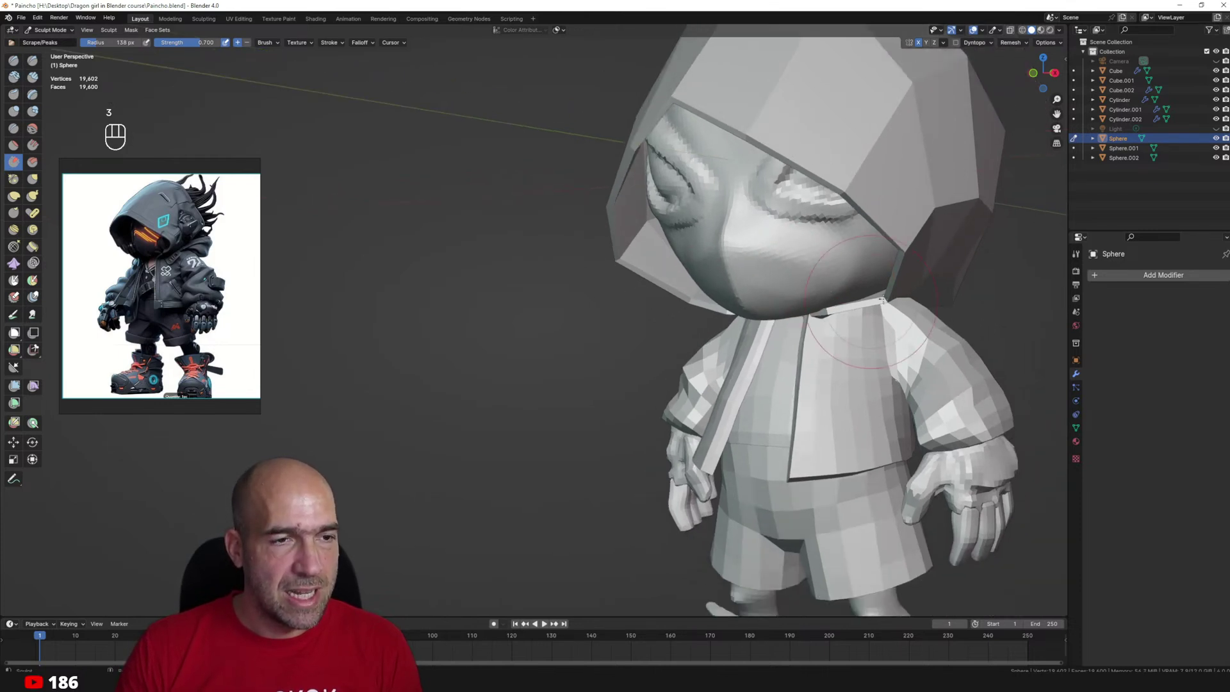
Add a 16-sided cylinder mesh and scale it down in edit mode.
{"action": "key", "text": "ctrl+Tab"}
{"action": "key", "text": "shift+a"}
{"action": "mouse_move", "coordinate": [744, 275]}
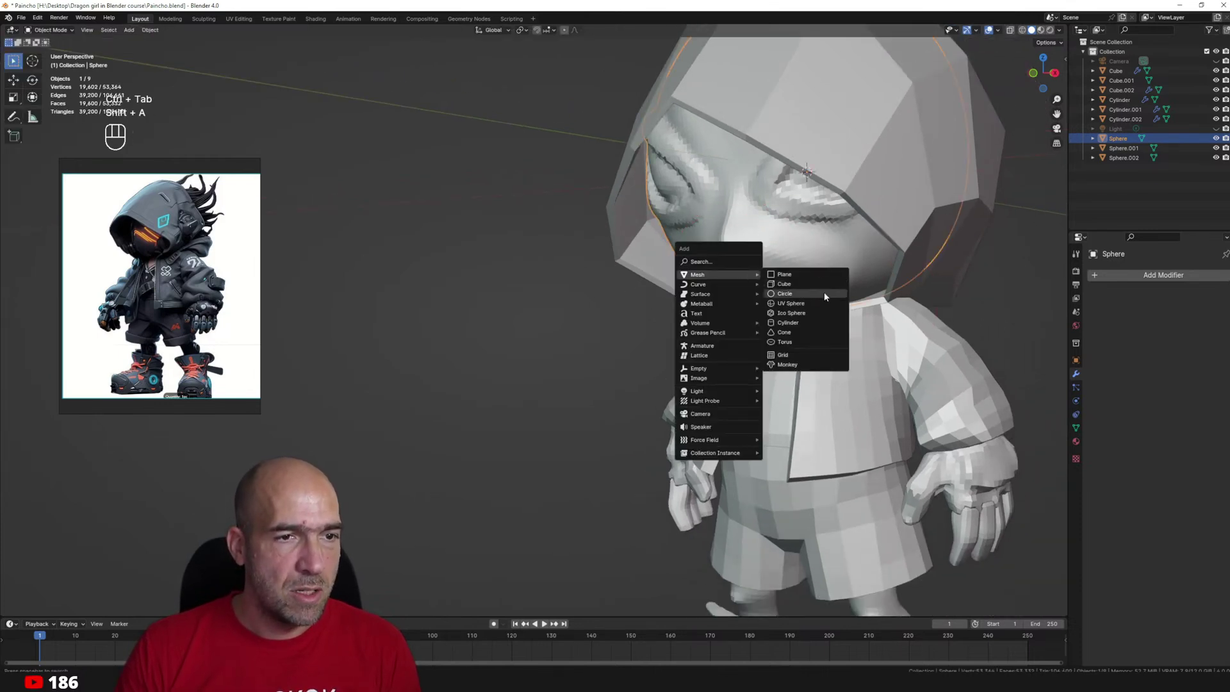
{"action": "left_click", "coordinate": [805, 326]}
{"action": "scroll", "coordinate": [805, 325], "scroll_direction": "down", "scroll_amount": 3}
{"action": "key", "text": "Tab"}
{"action": "key", "text": "s"}
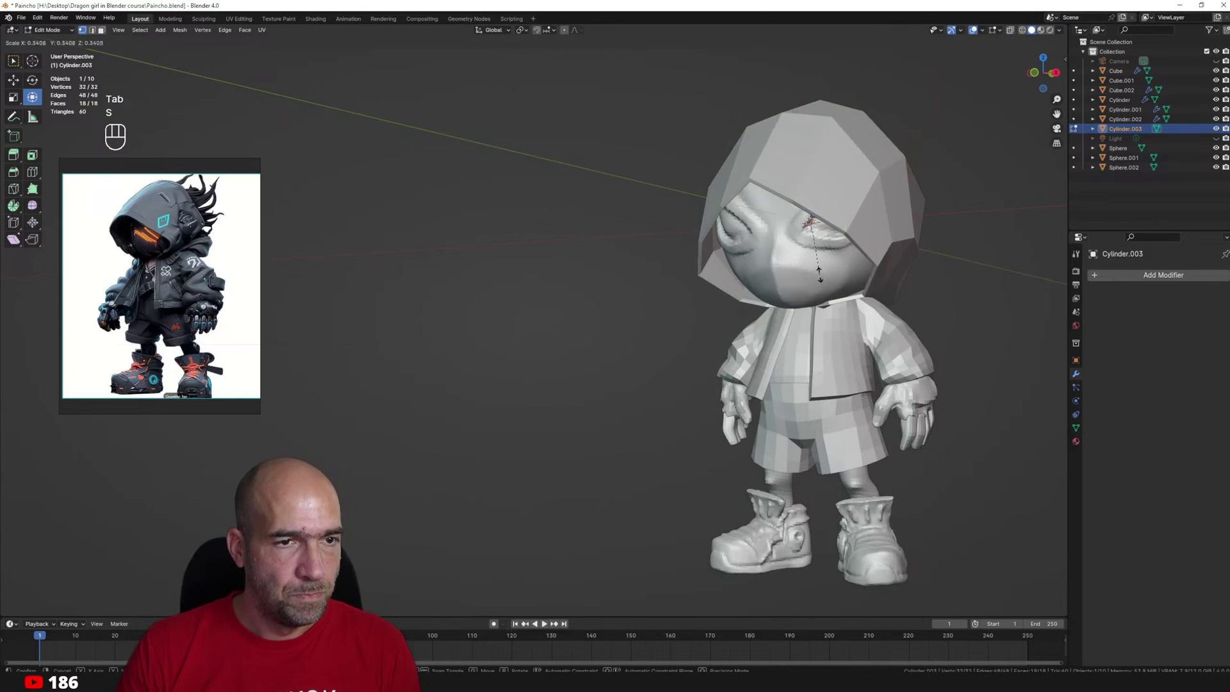
{"action": "left_click", "coordinate": [819, 275]}
Move the cylinder in front of the jacket's left chest and flatten it vertically with a Z scale of 0.248.
{"action": "middle_click_drag", "start_coordinate": [819, 274], "coordinate": [843, 274], "text": "alt"}
{"action": "key", "text": "g"}
{"action": "left_click", "coordinate": [877, 378]}
{"action": "middle_click_drag", "start_coordinate": [877, 378], "coordinate": [865, 346], "text": "ctrl"}
{"action": "middle_click_drag", "start_coordinate": [864, 346], "coordinate": [855, 273], "text": "ctrl"}
{"action": "middle_click_drag", "start_coordinate": [854, 273], "coordinate": [856, 300], "text": "alt+shift"}
{"action": "left_click_drag", "start_coordinate": [819, 280], "coordinate": [819, 305]}
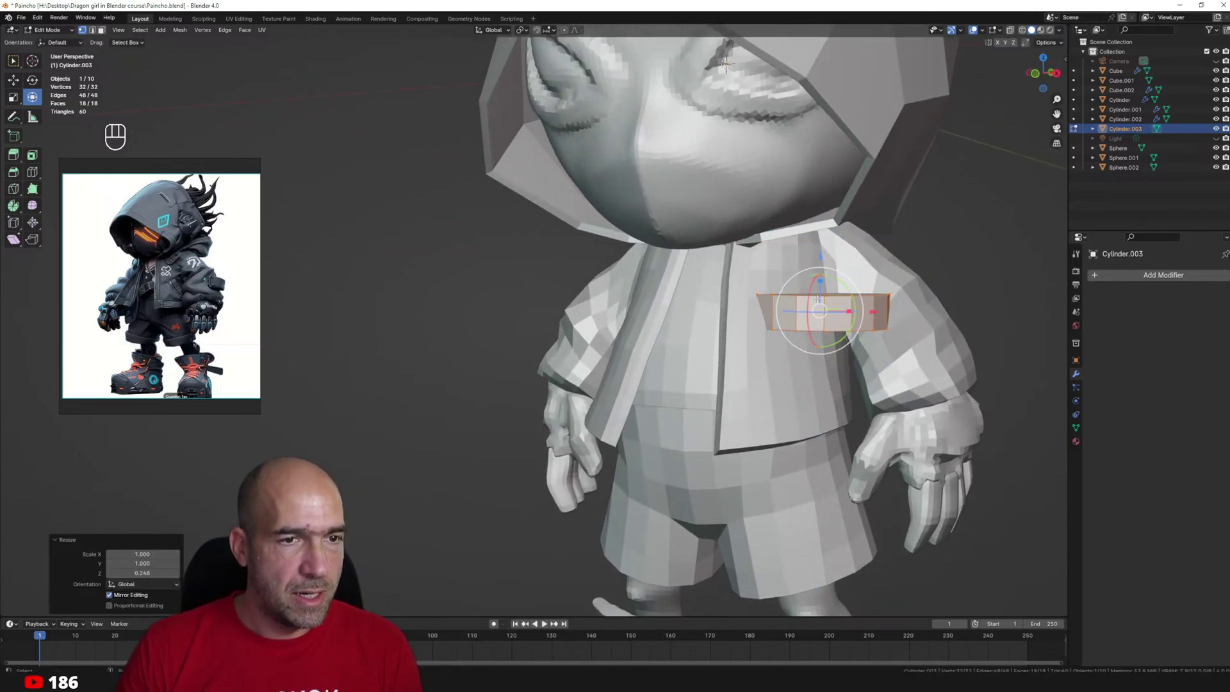
Inset the cylinder's top face and extrude it upward into a narrower second tier.
{"action": "middle_click_drag", "start_coordinate": [819, 304], "coordinate": [829, 330], "text": "alt"}
{"action": "middle_click_drag", "start_coordinate": [830, 330], "coordinate": [844, 301], "text": "ctrl+alt"}
{"action": "key", "text": "3"}
{"action": "left_click", "coordinate": [833, 282]}
{"action": "key", "text": "i"}
{"action": "left_click", "coordinate": [891, 333]}
{"action": "key", "text": "e"}
{"action": "left_click", "coordinate": [887, 275]}
Put all objects into edit mode together, select the whole stepped cylinder and move it in front of the neck below the chin.
{"action": "key", "text": "ctrl+Tab"}
{"action": "scroll", "coordinate": [848, 269], "scroll_direction": "down", "scroll_amount": 1}
{"action": "key", "text": "Tab"}
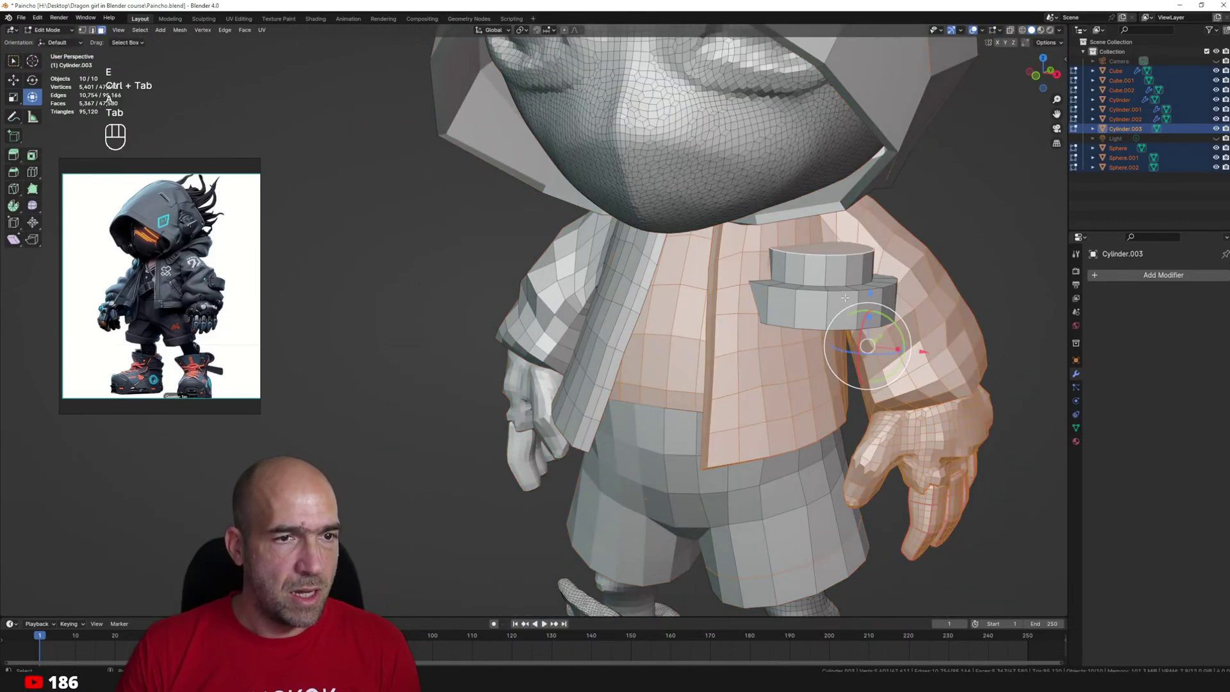
{"action": "left_click", "coordinate": [831, 293]}
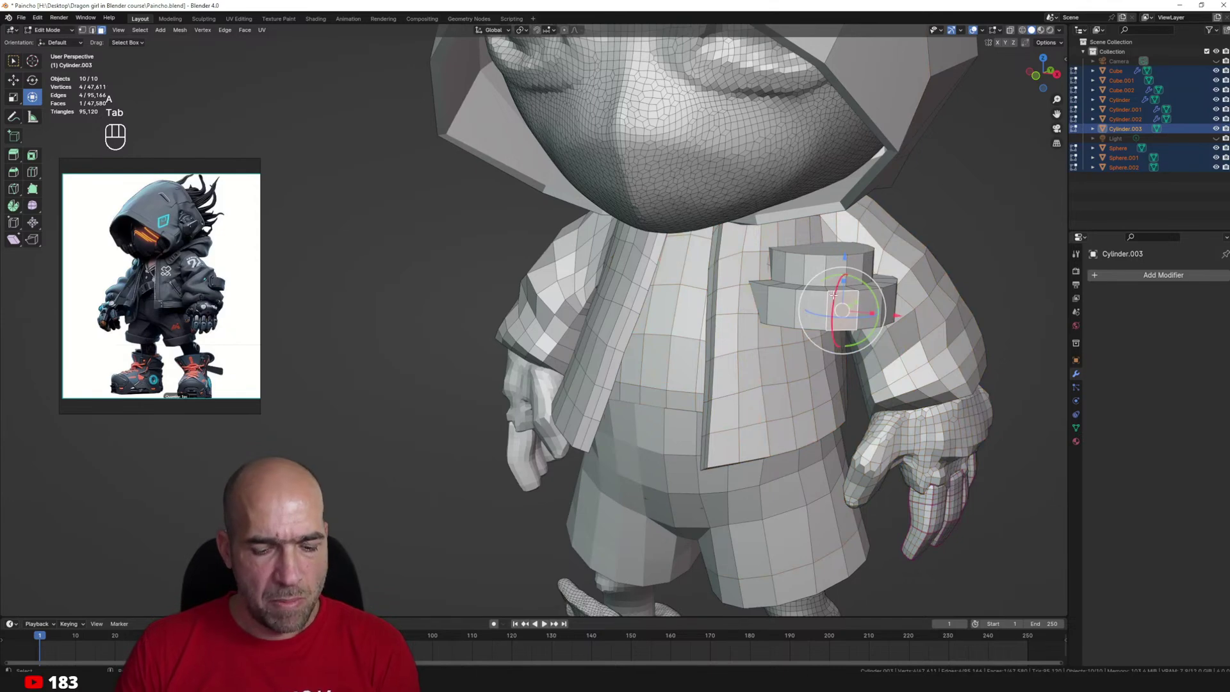
{"action": "key", "text": "l"}
{"action": "left_click_drag", "start_coordinate": [833, 295], "coordinate": [794, 339], "text": "ctrl+alt"}
{"action": "key", "text": "g"}
{"action": "left_click", "coordinate": [716, 308]}
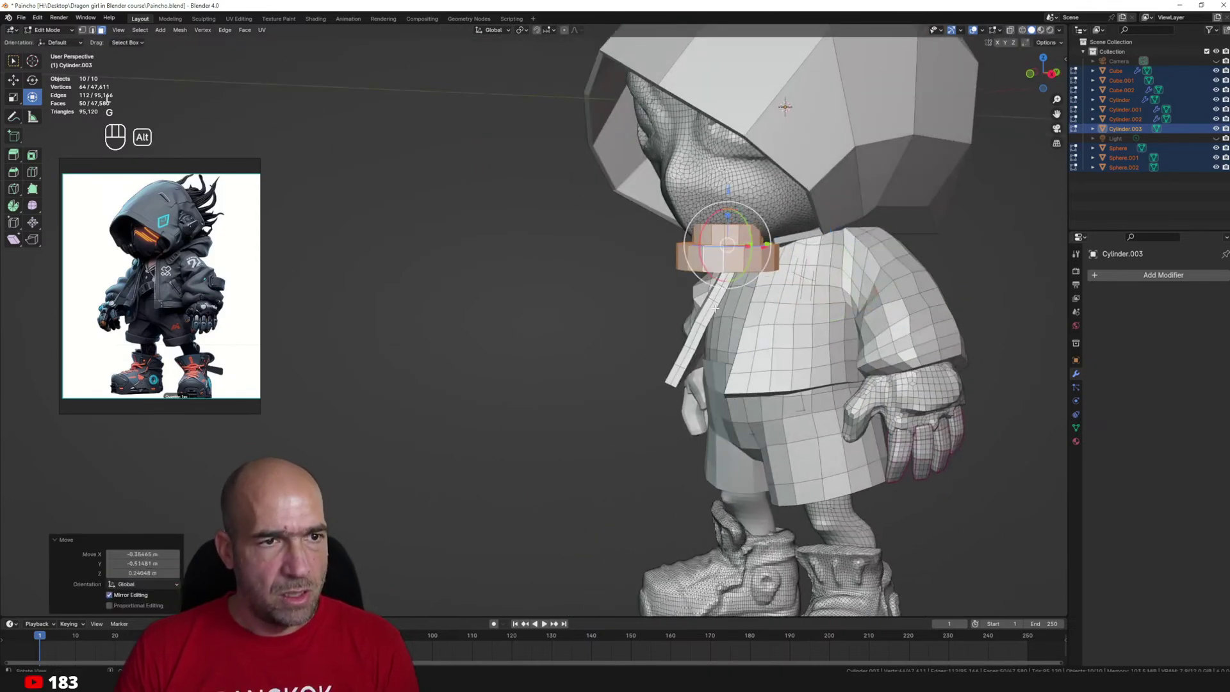
Tilt the stepped cylinder with a trackball rotation so its flat base faces forward, and scale it down.
{"action": "middle_click_drag", "start_coordinate": [715, 308], "coordinate": [736, 301]}
{"action": "key", "text": "r"}
{"action": "key", "text": "r"}
{"action": "left_click", "coordinate": [803, 232]}
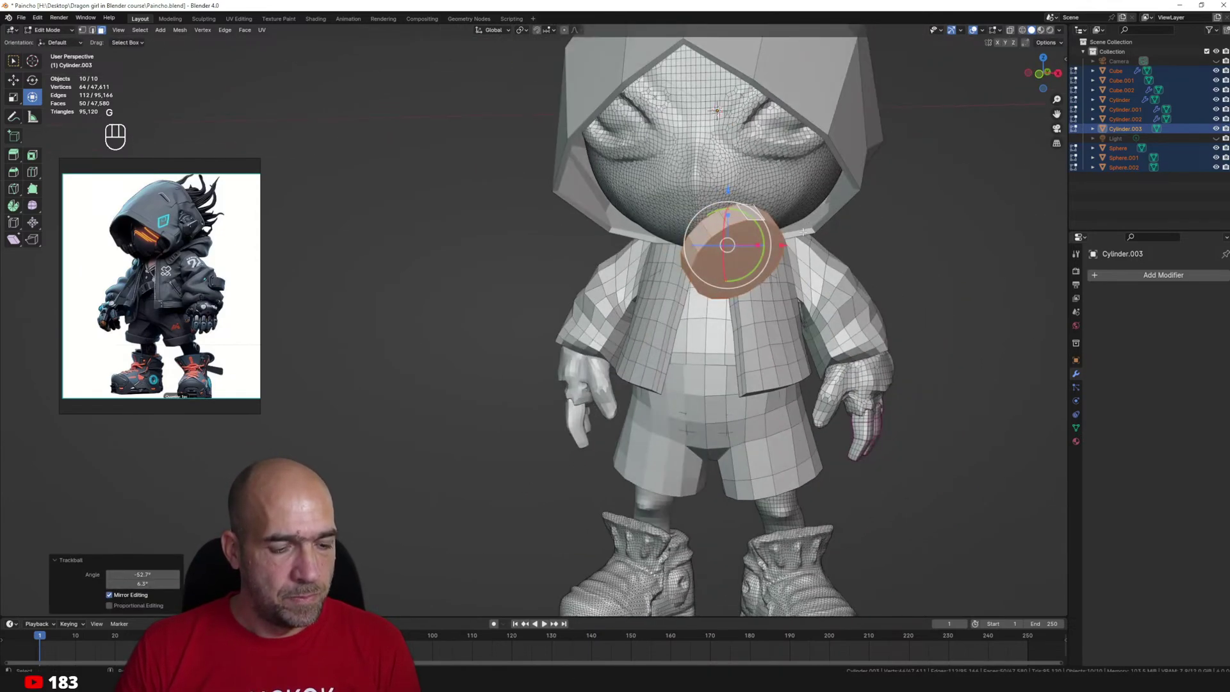
{"action": "key", "text": "s"}
{"action": "left_click", "coordinate": [781, 236]}
Move the stepped cylinder to the left side of the jaw and angle it outward with a trackball rotation.
{"action": "key", "text": "g"}
{"action": "left_click_drag", "start_coordinate": [781, 236], "coordinate": [860, 206], "text": "alt"}
{"action": "left_click", "coordinate": [848, 199]}
{"action": "key", "text": "r"}
{"action": "key", "text": "r"}
{"action": "left_click", "coordinate": [870, 212]}
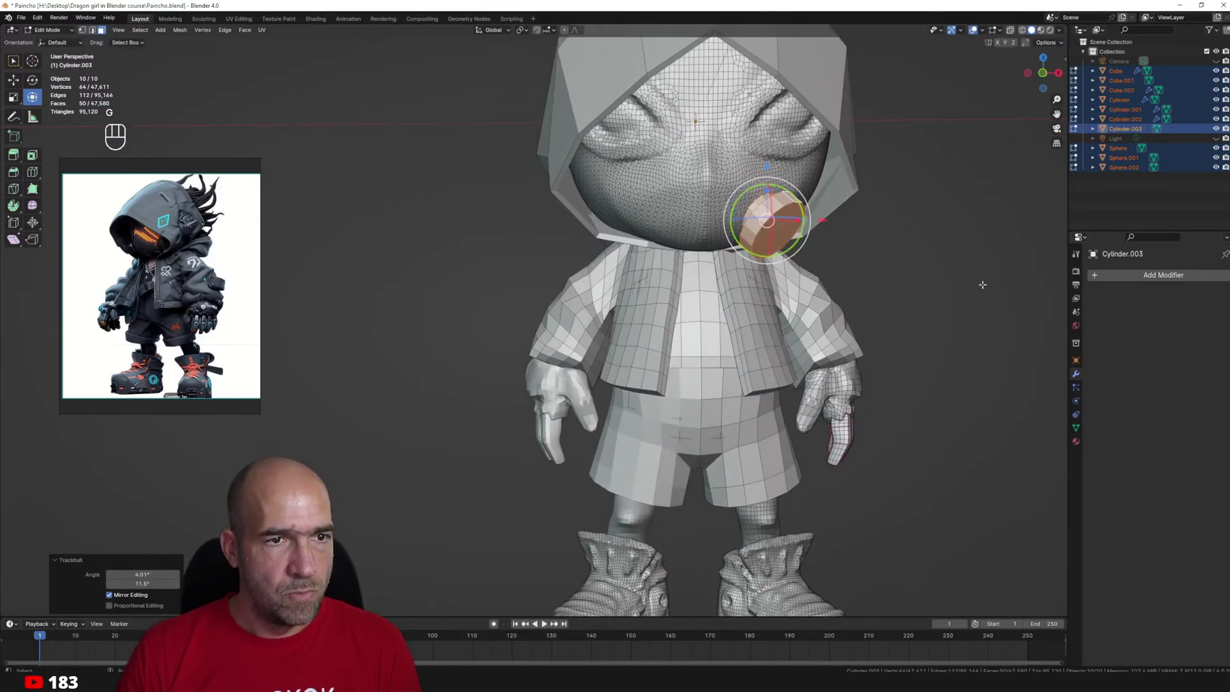
Return to Object Mode, select only the stepped cylinder at the jaw and add a Mirror modifier across the X axis.
{"action": "key", "text": "ctrl+Tab"}
{"action": "key", "text": "ctrl+Tab"}
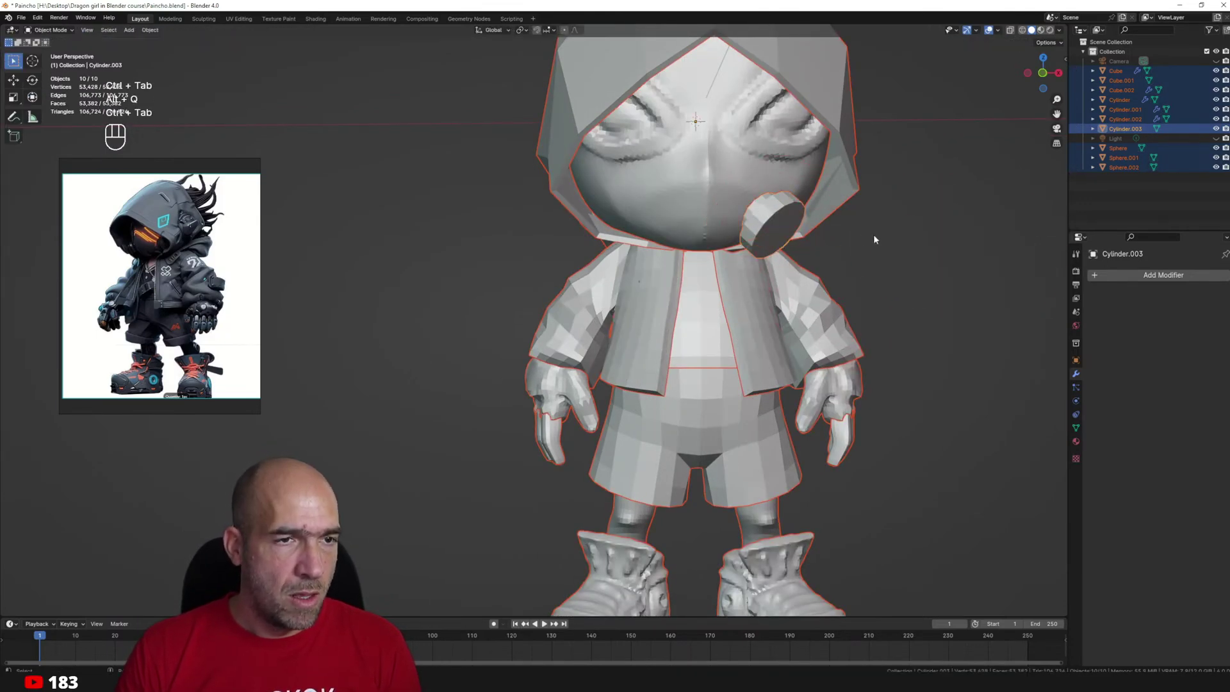
{"action": "left_click", "coordinate": [801, 218]}
{"action": "left_click", "coordinate": [1107, 274]}
{"action": "mouse_move", "coordinate": [1086, 280]}
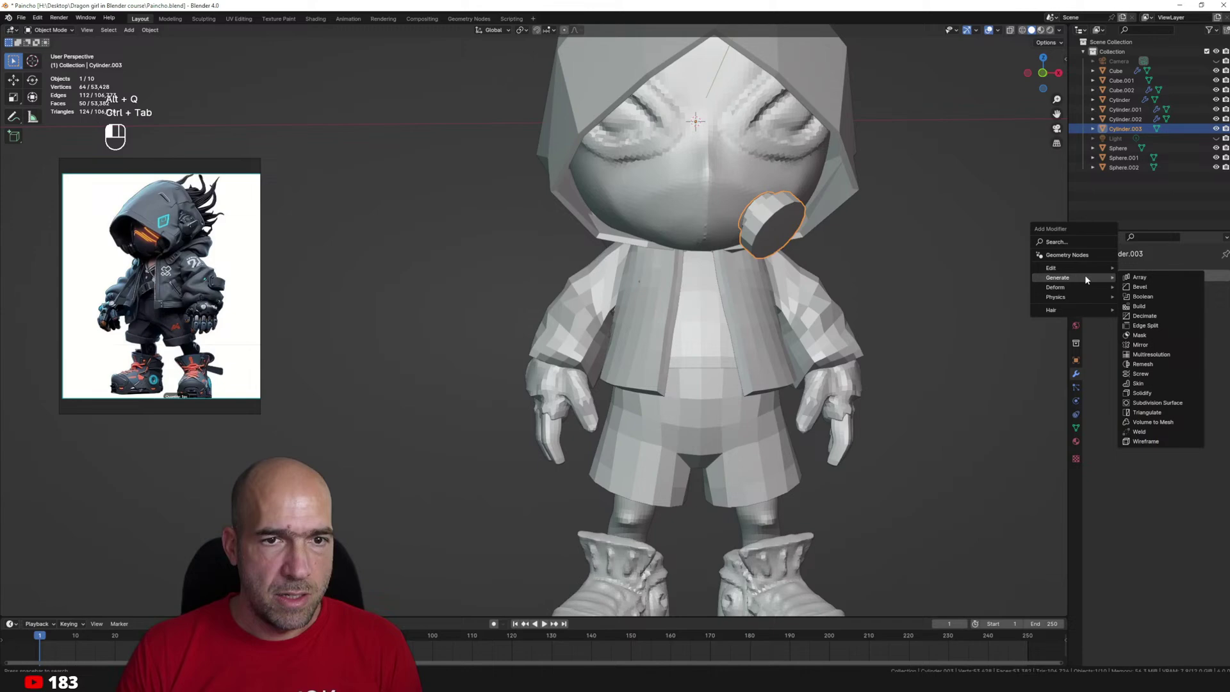
{"action": "left_click", "coordinate": [1140, 344]}
{"action": "middle_click_drag", "start_coordinate": [885, 293], "coordinate": [872, 318]}
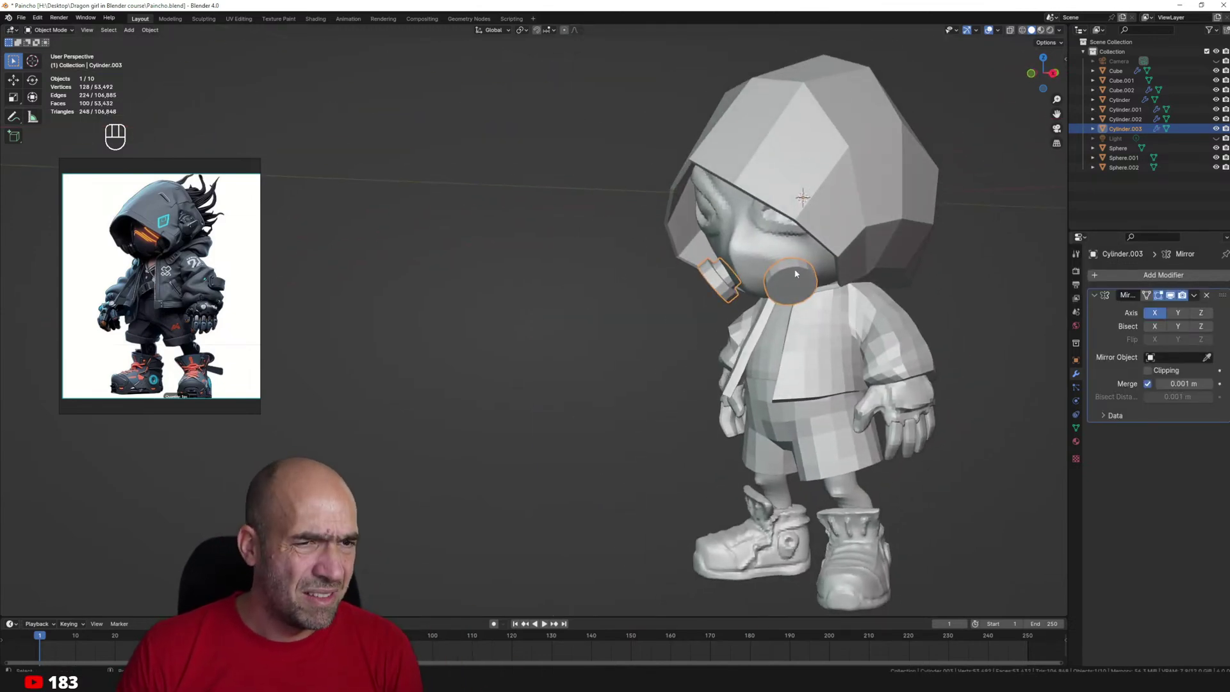
Edit the stepped cylinder's mesh, move it along the side of the jaw and scale it down slightly.
{"action": "key", "text": "Tab"}
{"action": "key", "text": "space"}
{"action": "key", "text": "space"}
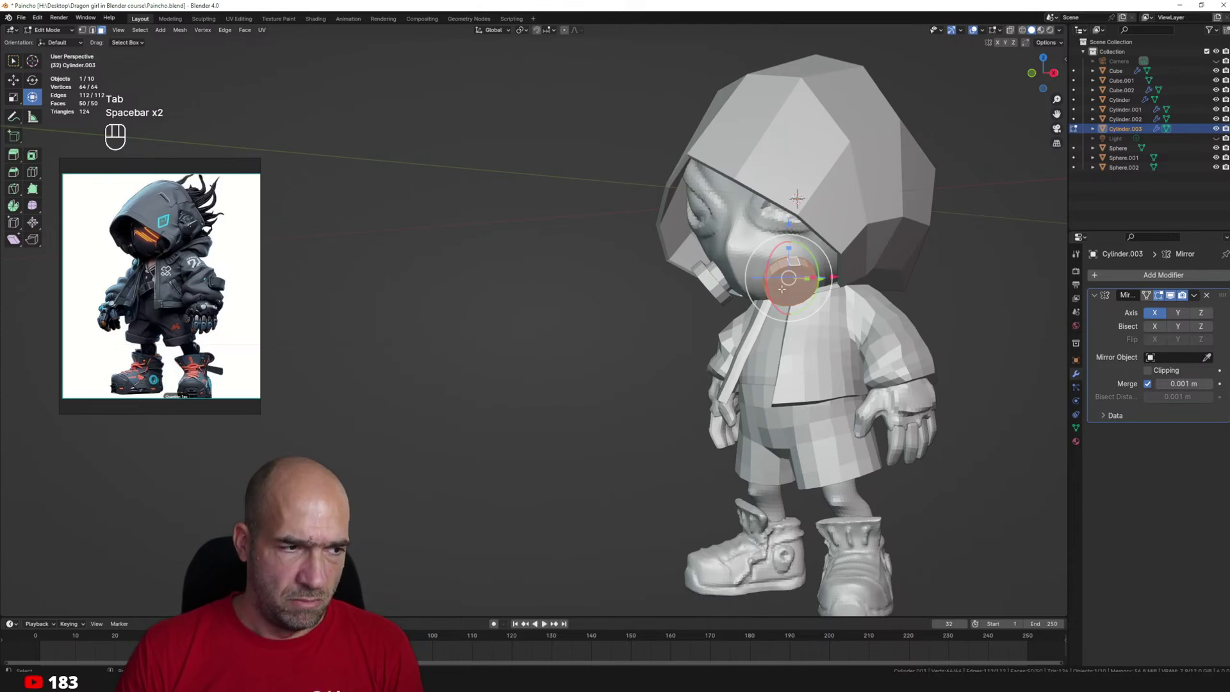
{"action": "scroll", "coordinate": [799, 277], "scroll_direction": "up", "scroll_amount": 2}
{"action": "key", "text": "g"}
{"action": "middle_click_drag", "start_coordinate": [799, 276], "coordinate": [832, 287], "text": "alt"}
{"action": "left_click", "coordinate": [817, 274]}
{"action": "key", "text": "s"}
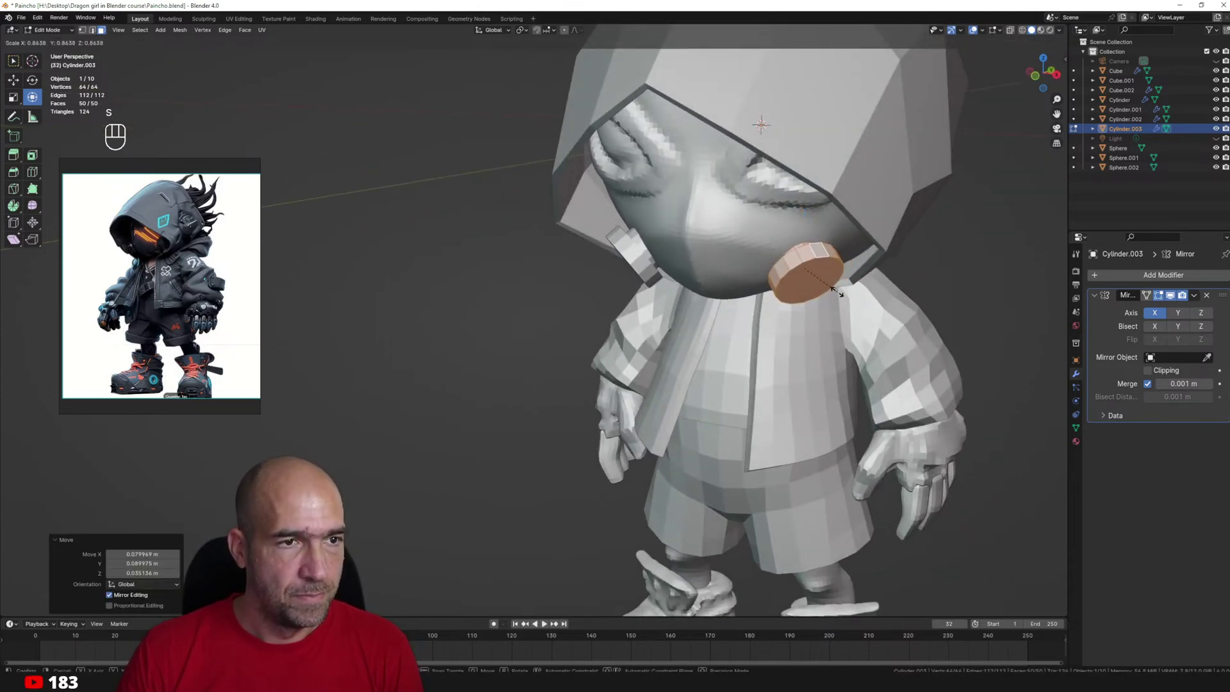
{"action": "left_click", "coordinate": [838, 292]}
Rotate the stepped cylinder slightly and reposition it so it sits against the jaw.
{"action": "key", "text": "r"}
{"action": "left_click", "coordinate": [833, 268]}
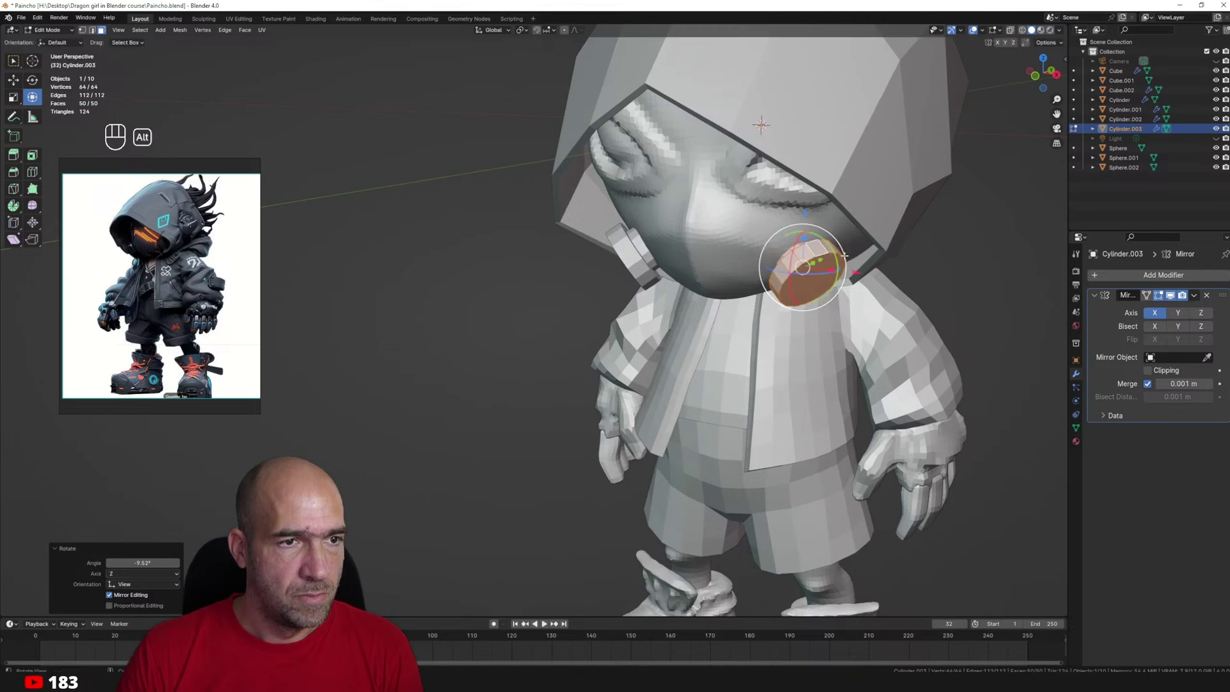
{"action": "middle_click_drag", "start_coordinate": [833, 268], "coordinate": [813, 219]}
{"action": "key", "text": "g"}
{"action": "left_click", "coordinate": [808, 265]}
Switch to Sculpt Mode with the Grab brush and examine the face, hood and mirrored cylinders from several angles.
{"action": "key", "text": "ctrl+Tab"}
{"action": "mouse_move", "coordinate": [743, 250]}
{"action": "middle_mouse_down"}
{"action": "mouse_move", "coordinate": [777, 236]}
{"action": "mouse_move", "coordinate": [788, 252]}
{"action": "middle_mouse_up"}
{"action": "key", "text": "alt+q"}
{"action": "key", "text": "g"}
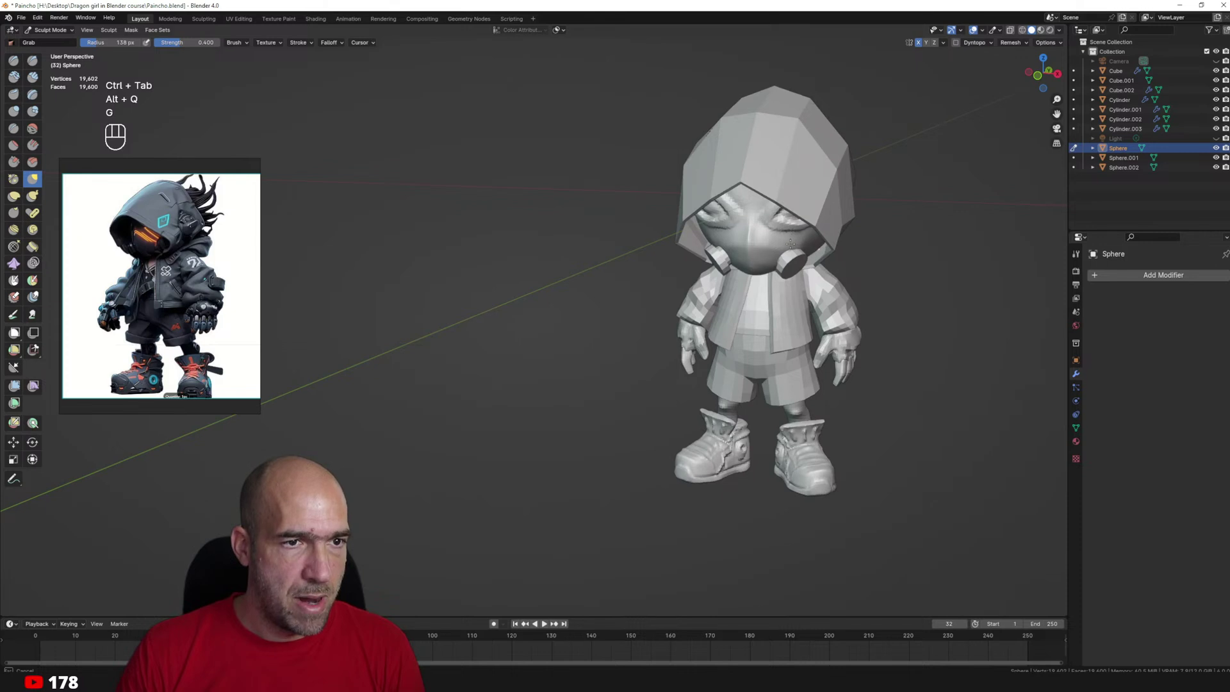
{"action": "left_click_drag", "start_coordinate": [811, 226], "coordinate": [813, 228]}
{"action": "mouse_move", "coordinate": [826, 237]}
{"action": "left_mouse_down", "text": "alt"}
{"action": "mouse_move", "coordinate": [823, 270]}
{"action": "mouse_move", "coordinate": [803, 269]}
{"action": "left_mouse_up", "text": "alt"}
{"action": "mouse_move", "coordinate": [803, 269]}
{"action": "left_mouse_down", "text": "ctrl+alt"}
{"action": "mouse_move", "coordinate": [807, 253]}
{"action": "mouse_move", "coordinate": [820, 256]}
{"action": "left_mouse_up", "text": "ctrl+alt"}
{"action": "key", "text": "alt+q"}
{"action": "middle_click_drag", "start_coordinate": [836, 266], "coordinate": [845, 277]}
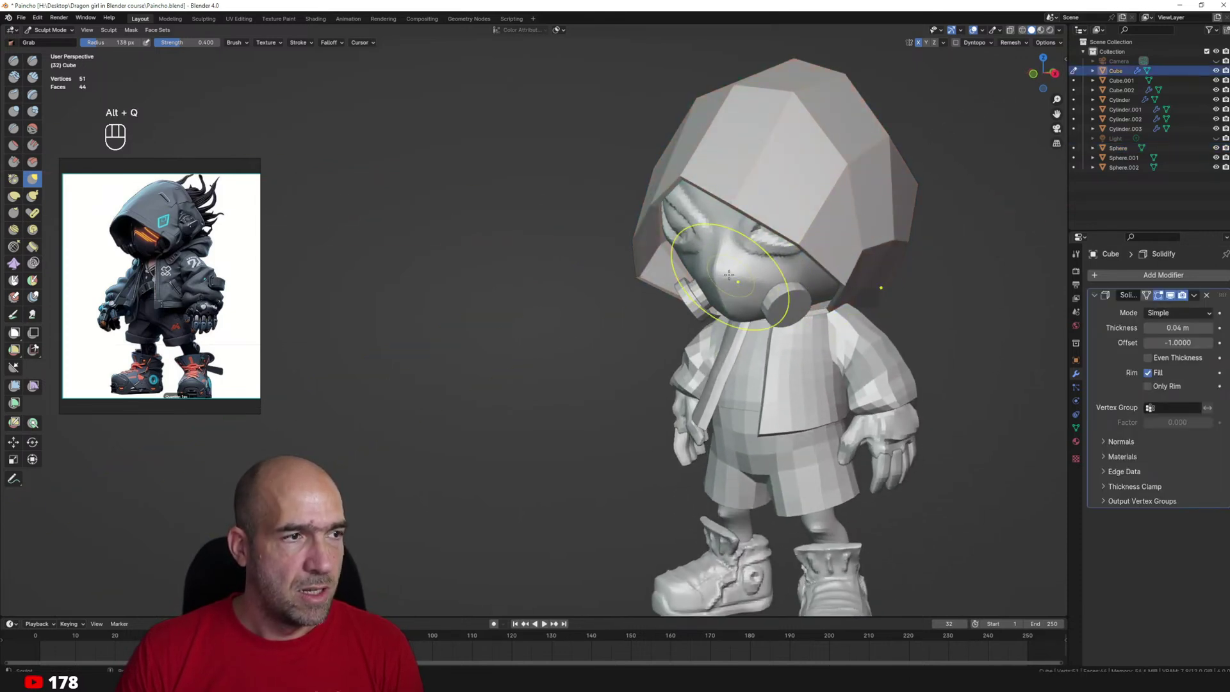
{"action": "middle_click_drag", "start_coordinate": [729, 275], "coordinate": [663, 246]}
{"action": "scroll", "coordinate": [662, 246], "scroll_direction": "down", "scroll_amount": 1}
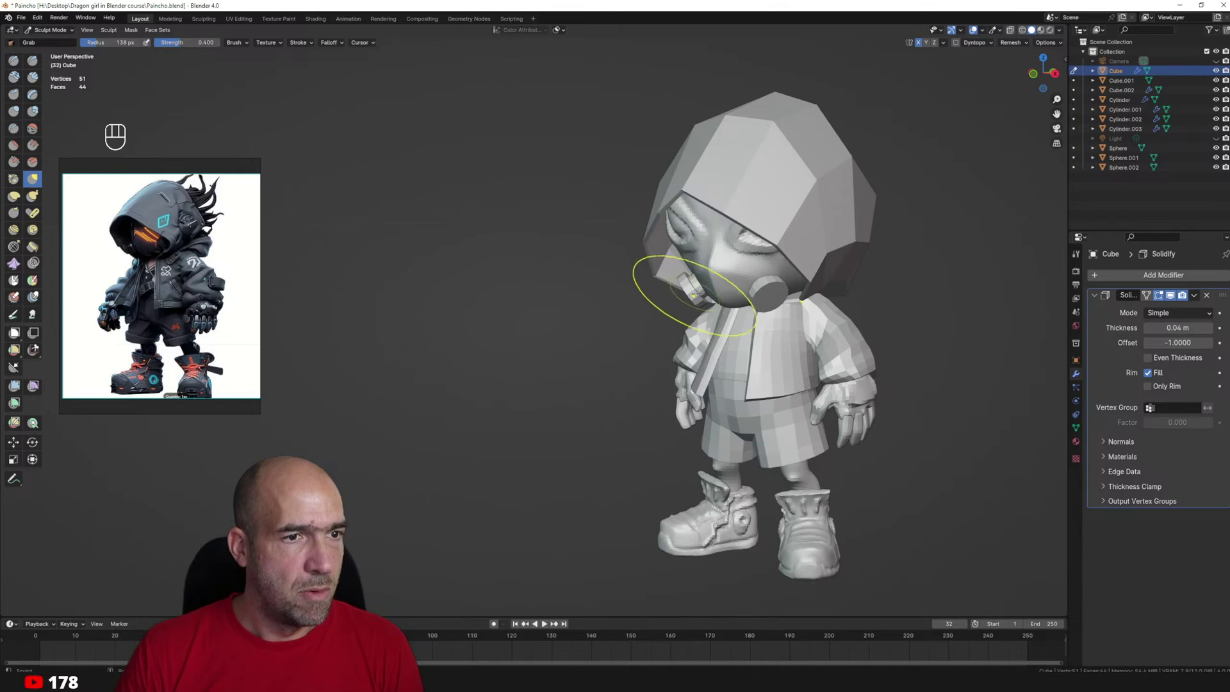
{"action": "mouse_move", "coordinate": [696, 295]}
{"action": "left_mouse_down", "text": "ctrl+alt"}
{"action": "mouse_move", "coordinate": [774, 275]}
{"action": "mouse_move", "coordinate": [743, 282]}
{"action": "left_mouse_up", "text": "ctrl+alt"}
{"action": "key", "text": "alt+q"}
{"action": "mouse_move", "coordinate": [743, 282]}
{"action": "left_mouse_down", "text": "ctrl+alt"}
{"action": "mouse_move", "coordinate": [752, 398]}
{"action": "mouse_move", "coordinate": [798, 336]}
{"action": "left_mouse_up", "text": "ctrl+alt"}
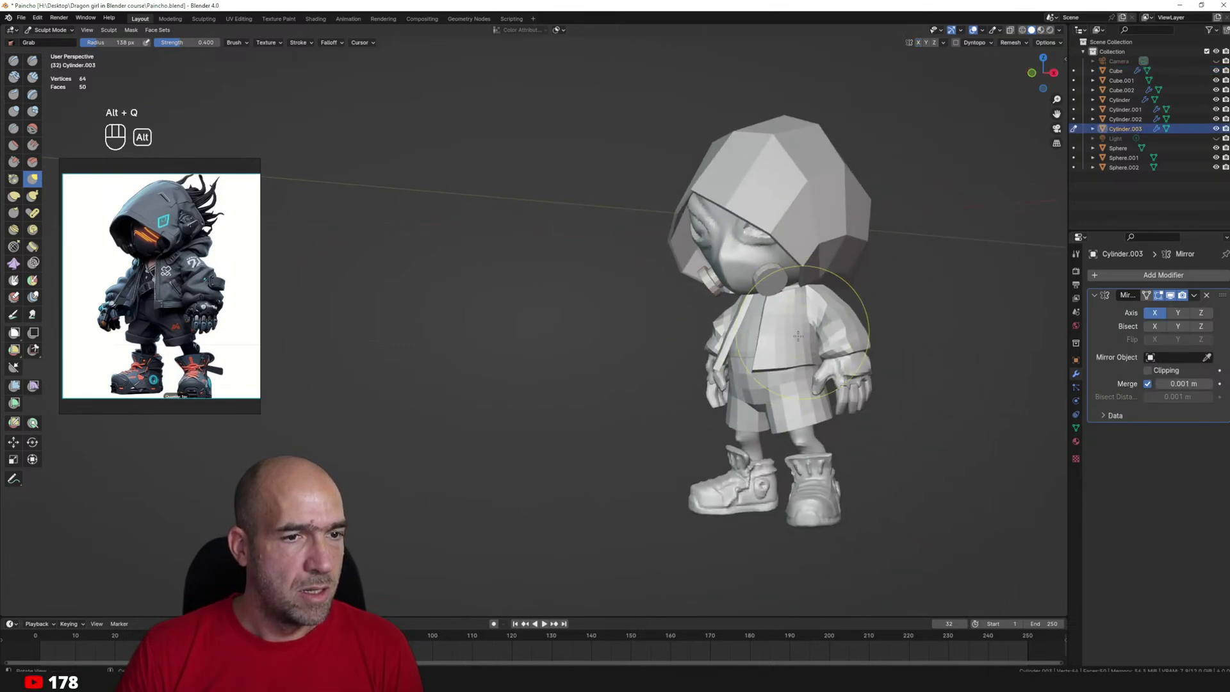
{"action": "scroll", "coordinate": [798, 336], "scroll_direction": "up", "scroll_amount": 3}
Transfer the active object to the shorts and open their mesh in Edit Mode.
{"action": "key", "text": "alt+q"}
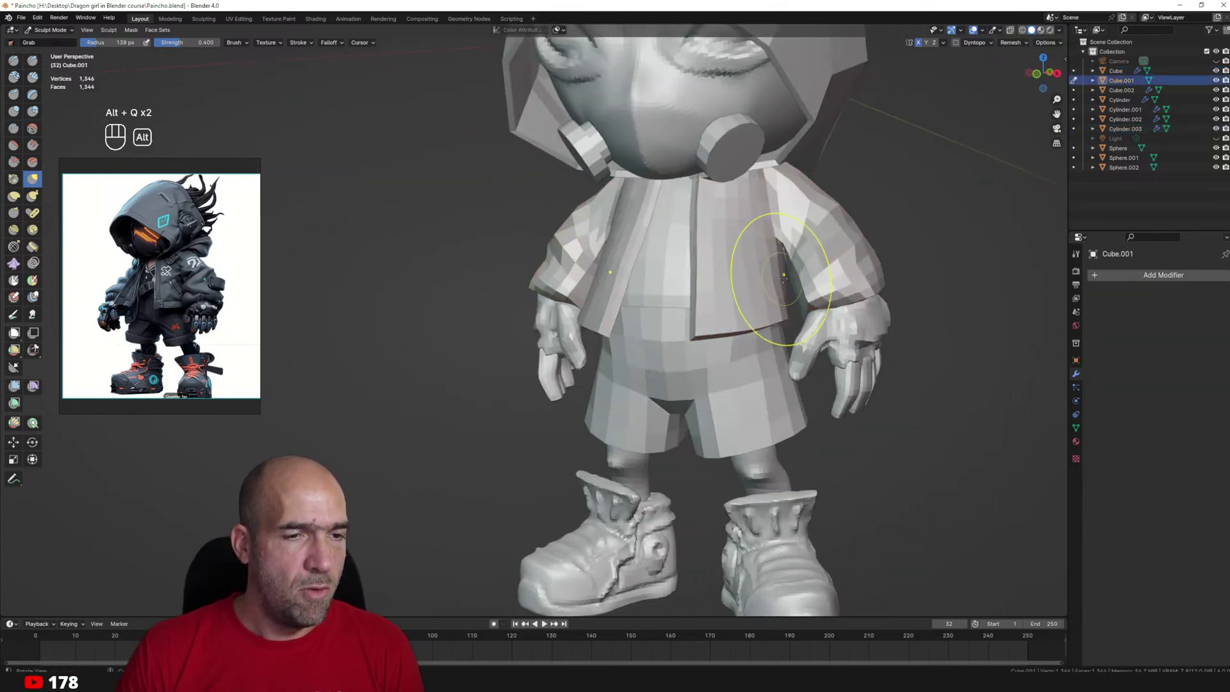
{"action": "key", "text": "alt+q"}
{"action": "mouse_move", "coordinate": [765, 437]}
{"action": "left_mouse_down", "text": "alt+shift"}
{"action": "mouse_move", "coordinate": [790, 371]}
{"action": "mouse_move", "coordinate": [719, 272]}
{"action": "mouse_move", "coordinate": [740, 287]}
{"action": "mouse_move", "coordinate": [728, 283]}
{"action": "left_mouse_up", "text": "alt+shift"}
{"action": "key", "text": "Tab"}
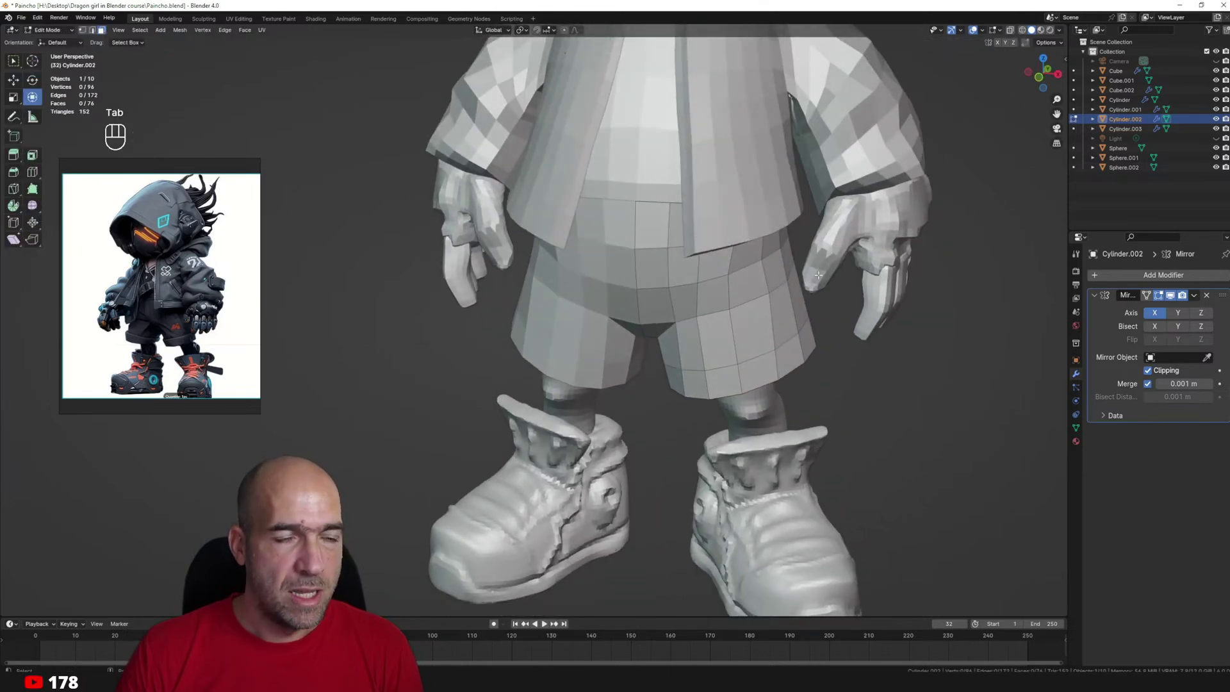
{"action": "left_click_drag", "start_coordinate": [818, 275], "coordinate": [760, 251], "text": "alt"}
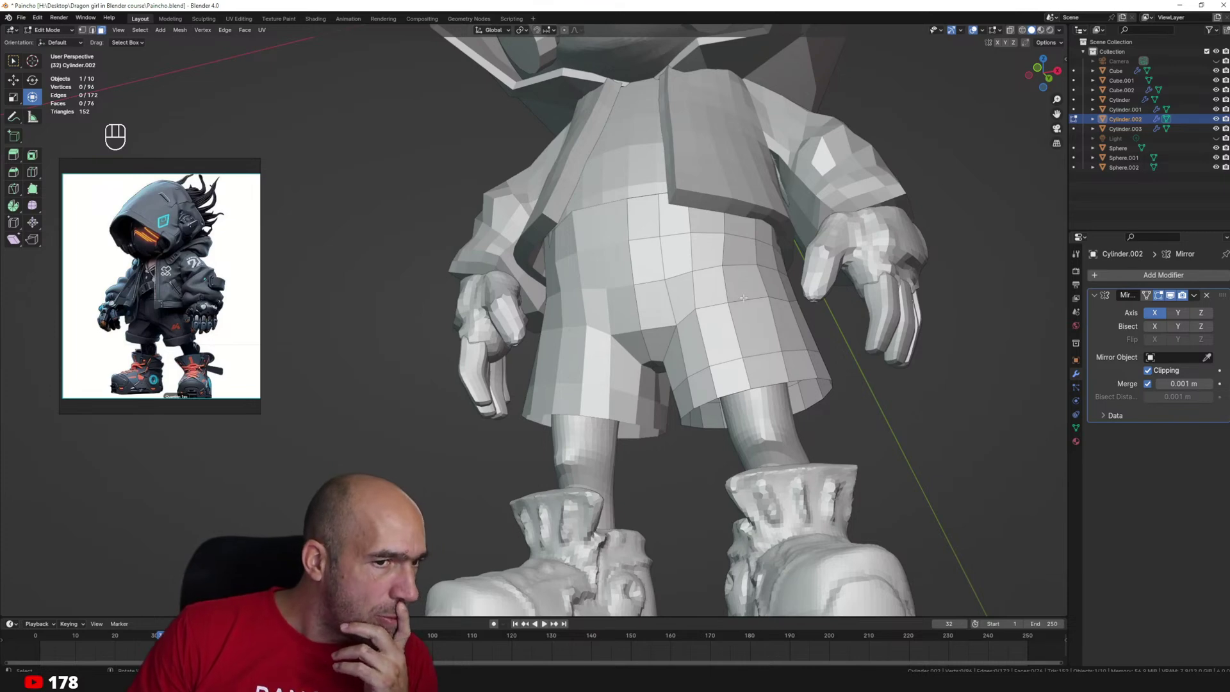
Fill the edge loop of the shorts' leg opening with a face and inset that face by about 0.047 m.
{"action": "left_click_drag", "start_coordinate": [743, 298], "coordinate": [739, 382], "text": "ctrl+alt"}
{"action": "left_click", "coordinate": [739, 383]}
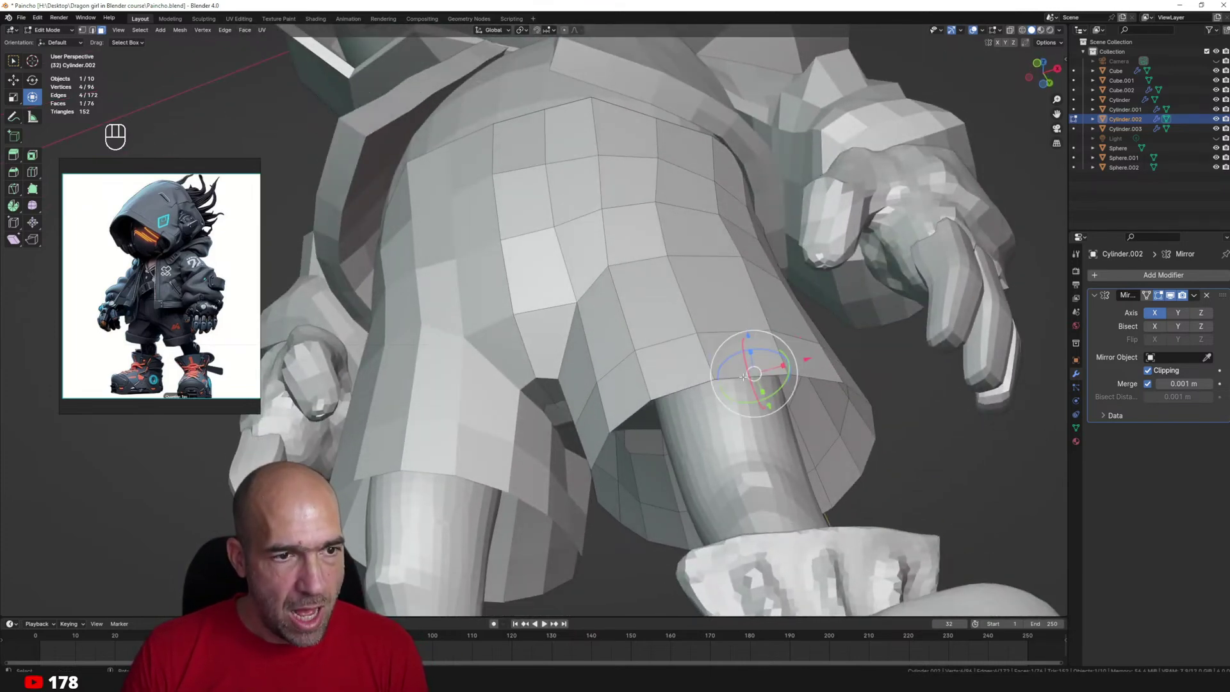
{"action": "left_click", "coordinate": [739, 377], "text": "alt"}
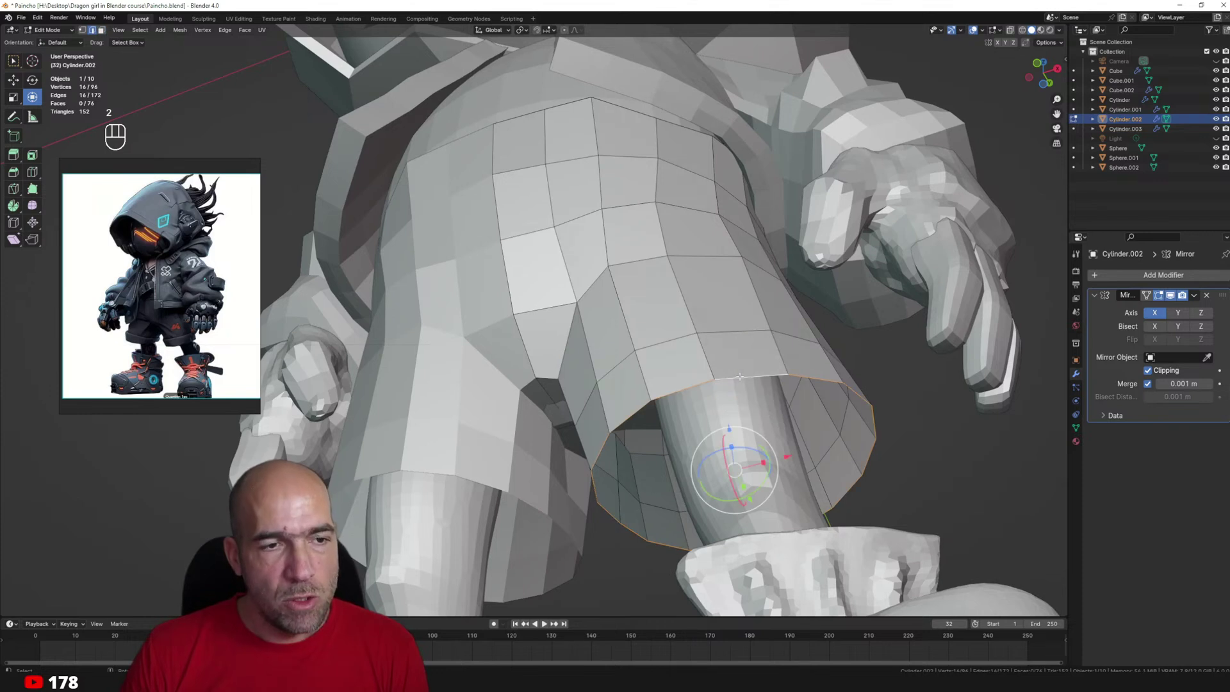
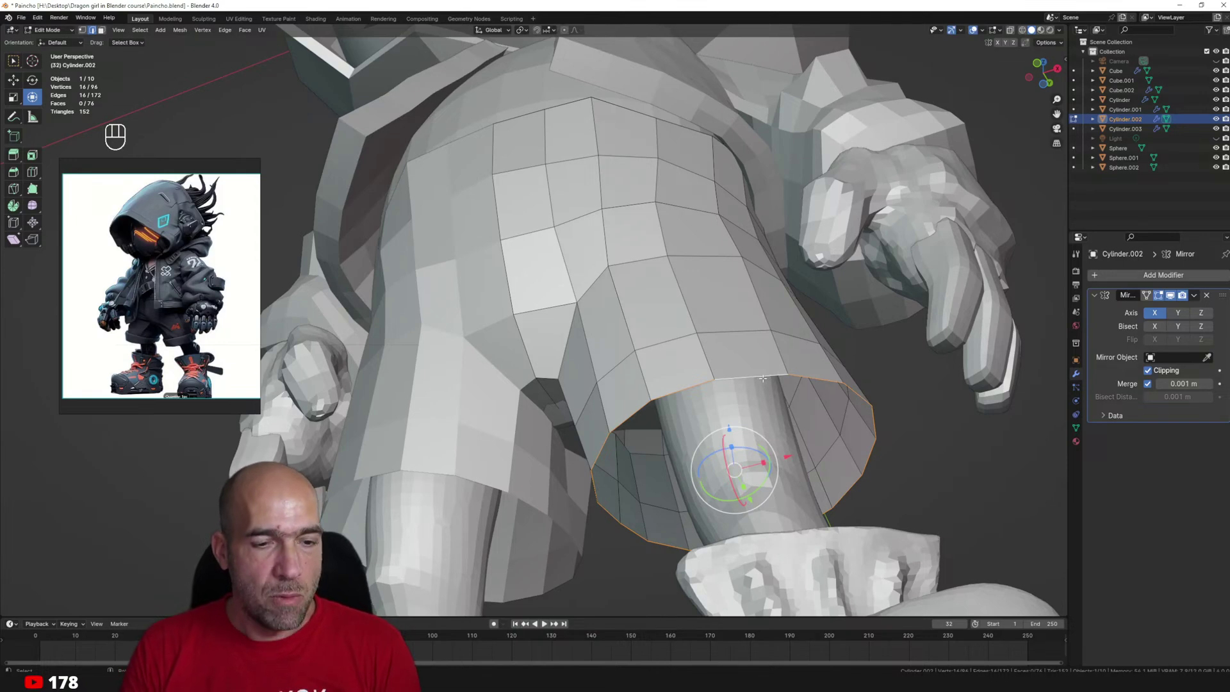
{"action": "key", "text": "f"}
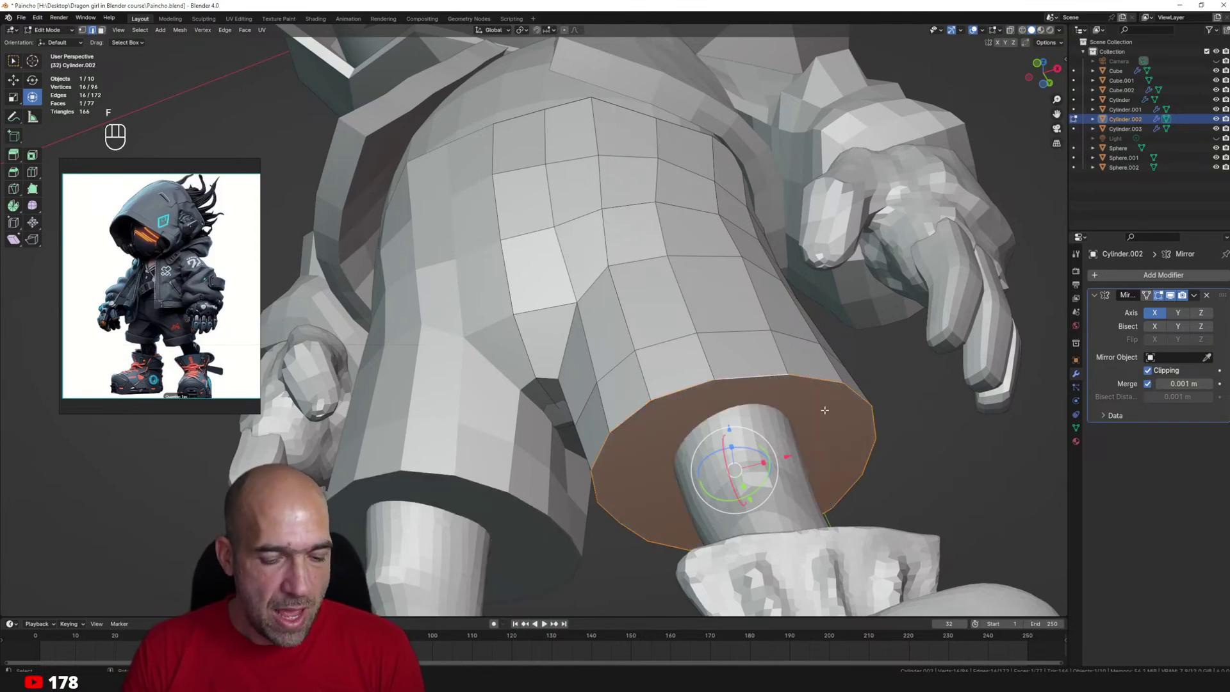
{"action": "key", "text": "i"}
{"action": "left_click", "coordinate": [826, 440]}
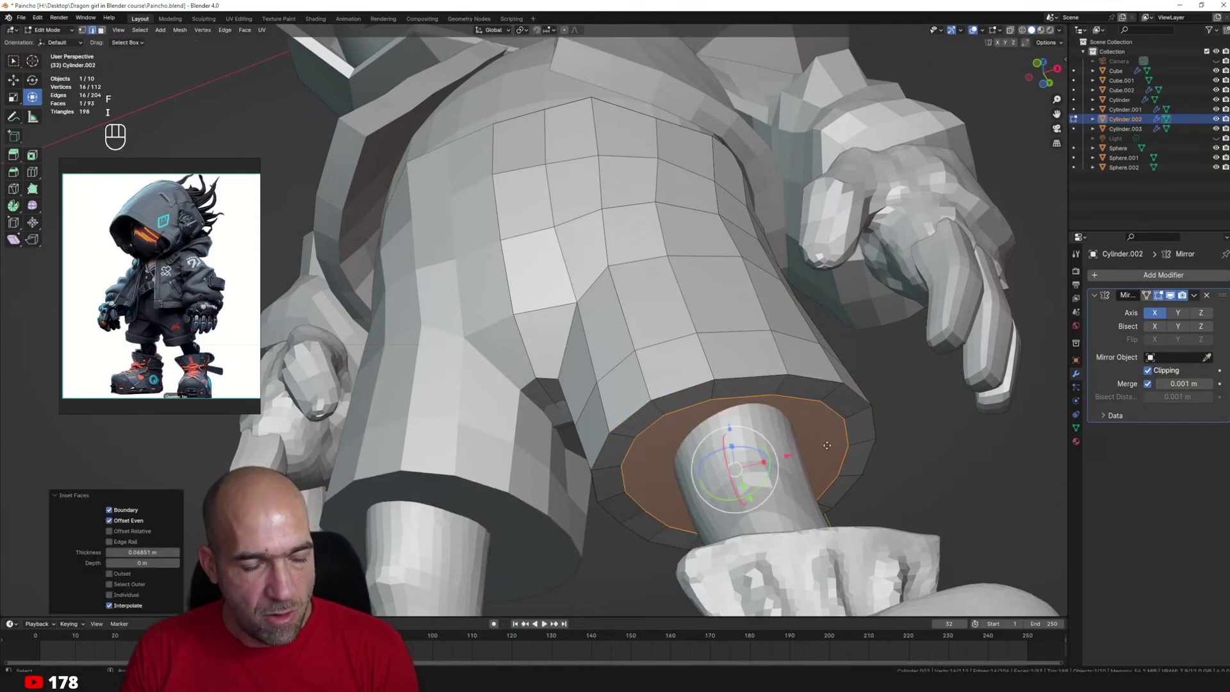
Extrude the inset face up into the leg of the shorts to hollow out the opening.
{"action": "key", "text": "e"}
{"action": "left_click", "coordinate": [827, 445]}
{"action": "middle_click_drag", "start_coordinate": [826, 445], "coordinate": [790, 423], "text": "alt"}
Select the ring of faces around the leg hem and extrude it outward along its normals about 0.03 m to form a cuff.
{"action": "left_click", "coordinate": [790, 424]}
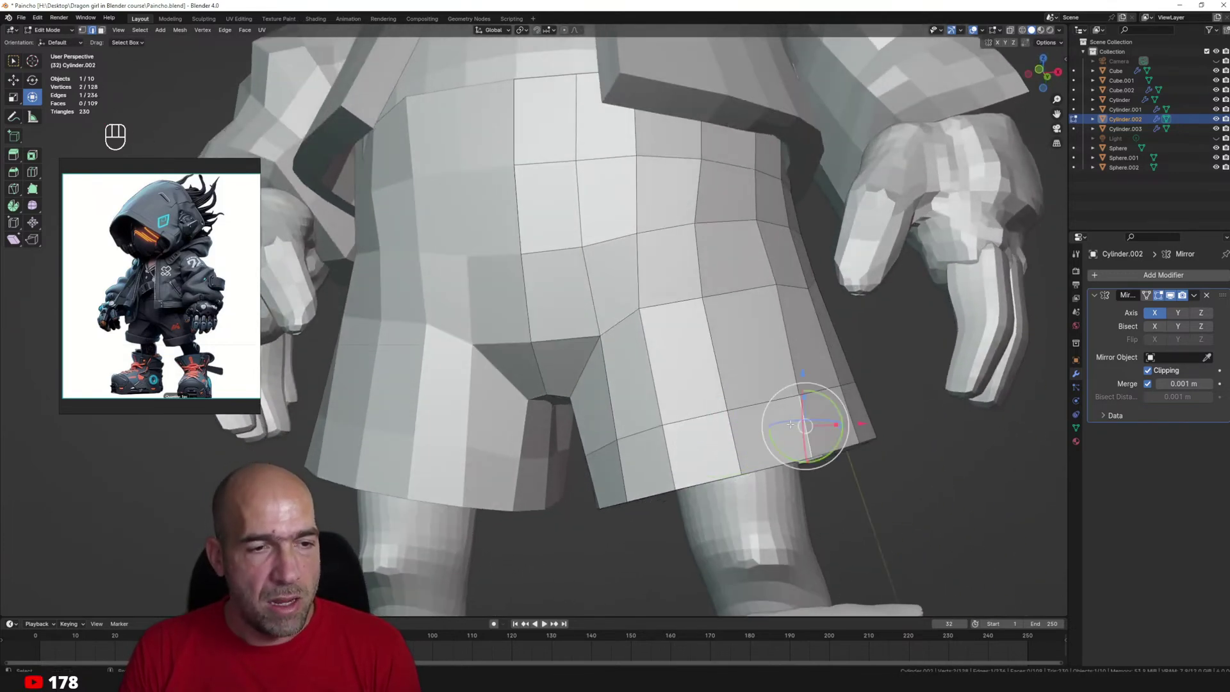
{"action": "left_click", "coordinate": [723, 432], "text": "alt"}
{"action": "middle_click_drag", "start_coordinate": [723, 432], "coordinate": [783, 439], "text": "alt"}
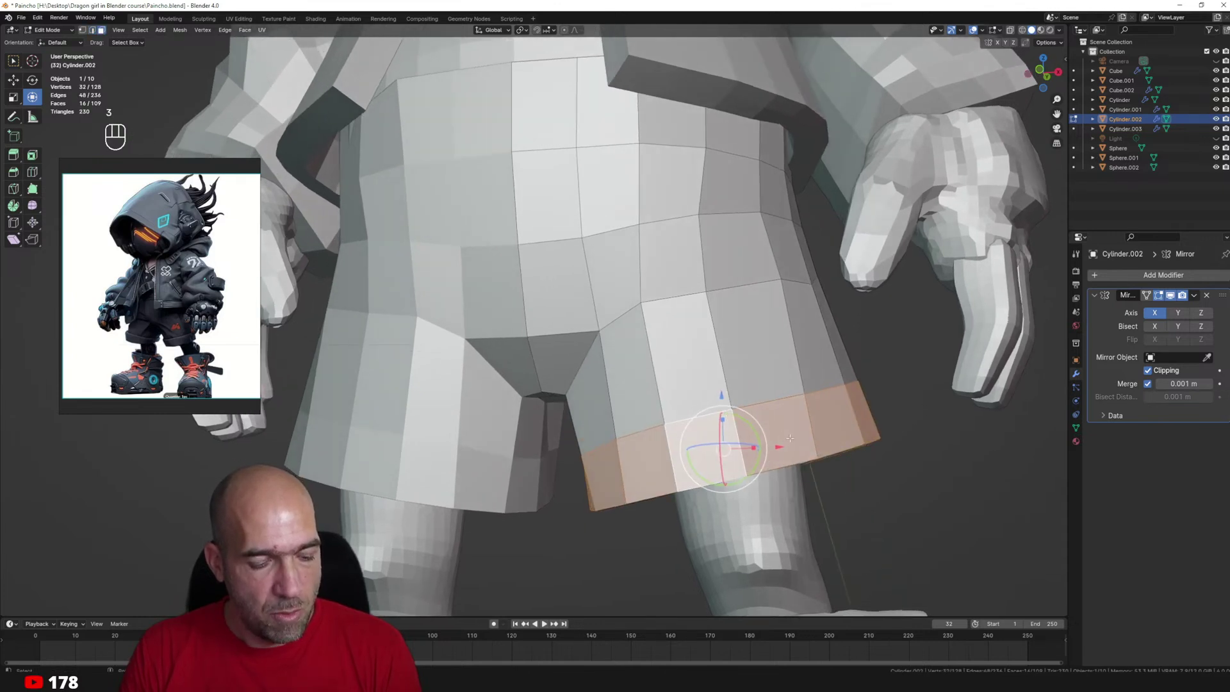
{"action": "key", "text": "alt+e"}
{"action": "left_click", "coordinate": [784, 449]}
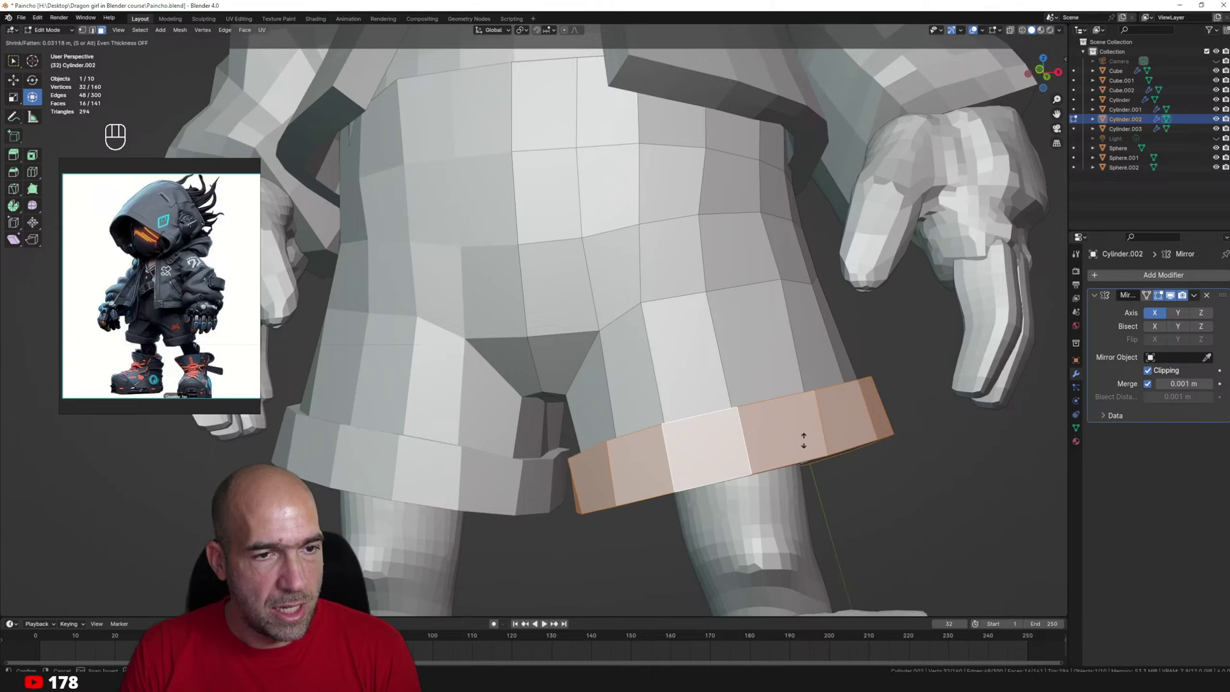
{"action": "left_click", "coordinate": [804, 441]}
{"action": "middle_click_drag", "start_coordinate": [804, 441], "coordinate": [736, 439]}
Switch to Sculpt Mode and examine the cuffed shorts against the whole character from several angles.
{"action": "key", "text": "ctrl+Tab"}
{"action": "scroll", "coordinate": [704, 438], "scroll_direction": "down", "scroll_amount": 2}
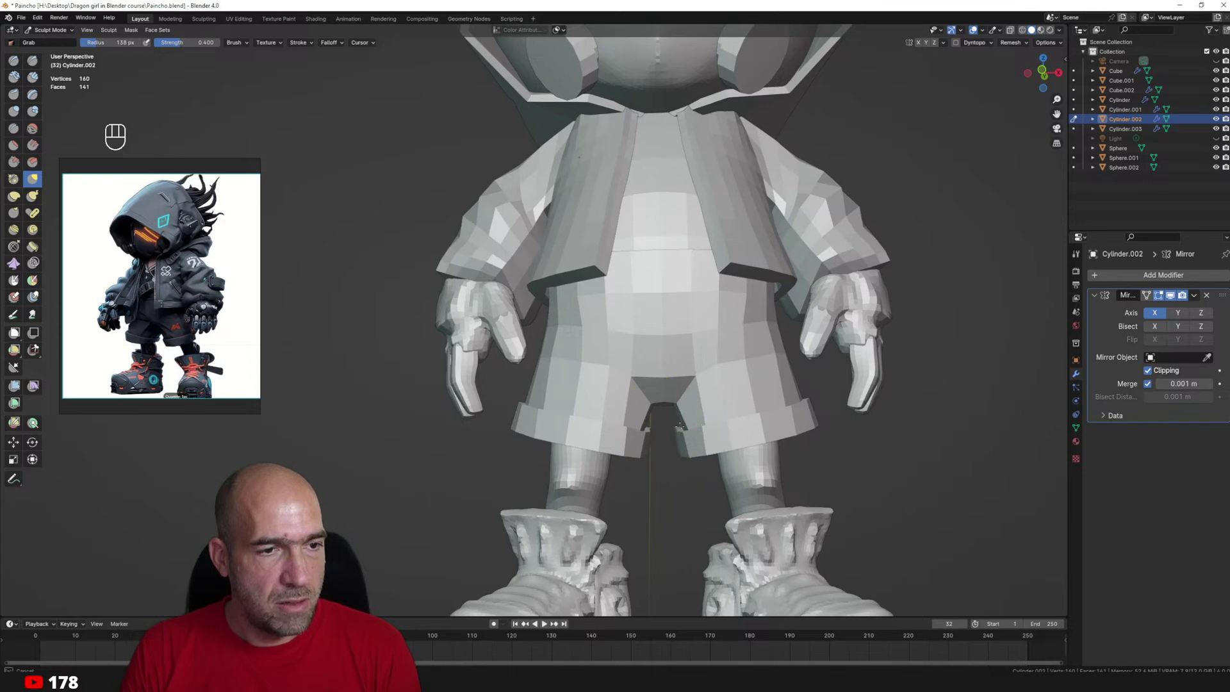
{"action": "mouse_move", "coordinate": [679, 424]}
{"action": "middle_mouse_down"}
{"action": "mouse_move", "coordinate": [670, 513]}
{"action": "mouse_move", "coordinate": [598, 480]}
{"action": "mouse_move", "coordinate": [741, 507]}
{"action": "mouse_move", "coordinate": [700, 480]}
{"action": "mouse_move", "coordinate": [802, 453]}
{"action": "mouse_move", "coordinate": [810, 431]}
{"action": "middle_mouse_up"}
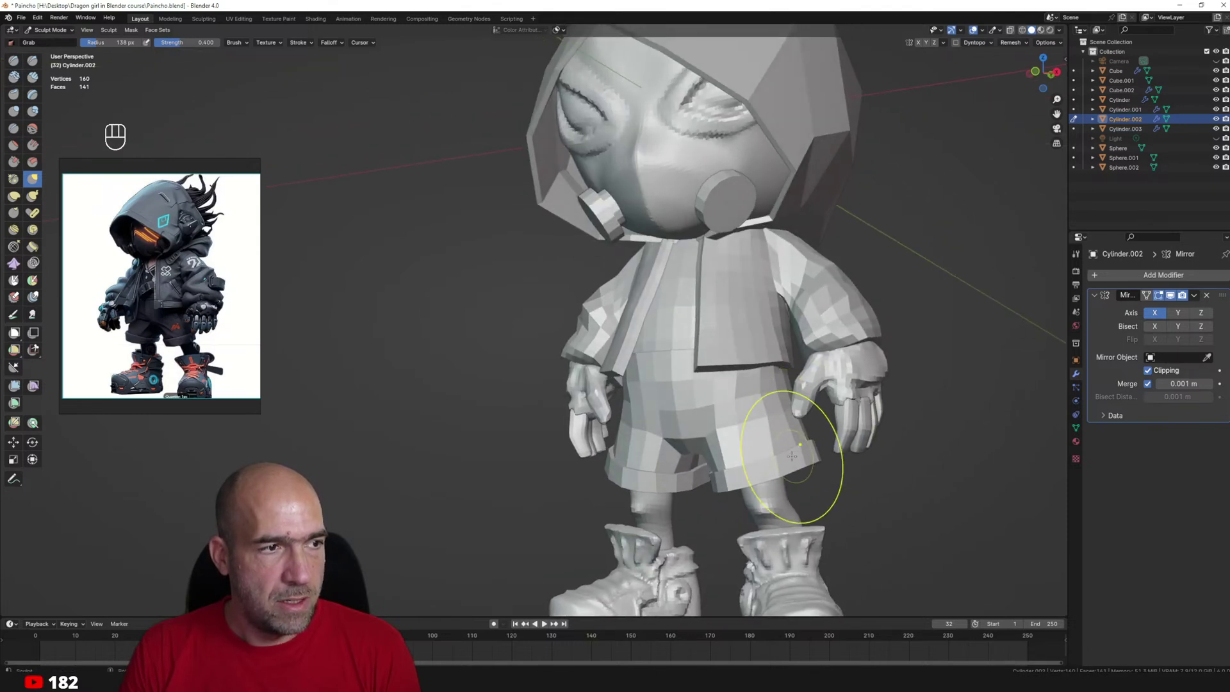
{"action": "left_click_drag", "start_coordinate": [801, 456], "coordinate": [822, 449], "text": "alt+shift"}
{"action": "left_click_drag", "start_coordinate": [689, 449], "coordinate": [671, 448], "text": "alt"}
{"action": "scroll", "coordinate": [700, 387], "scroll_direction": "up", "scroll_amount": 2}
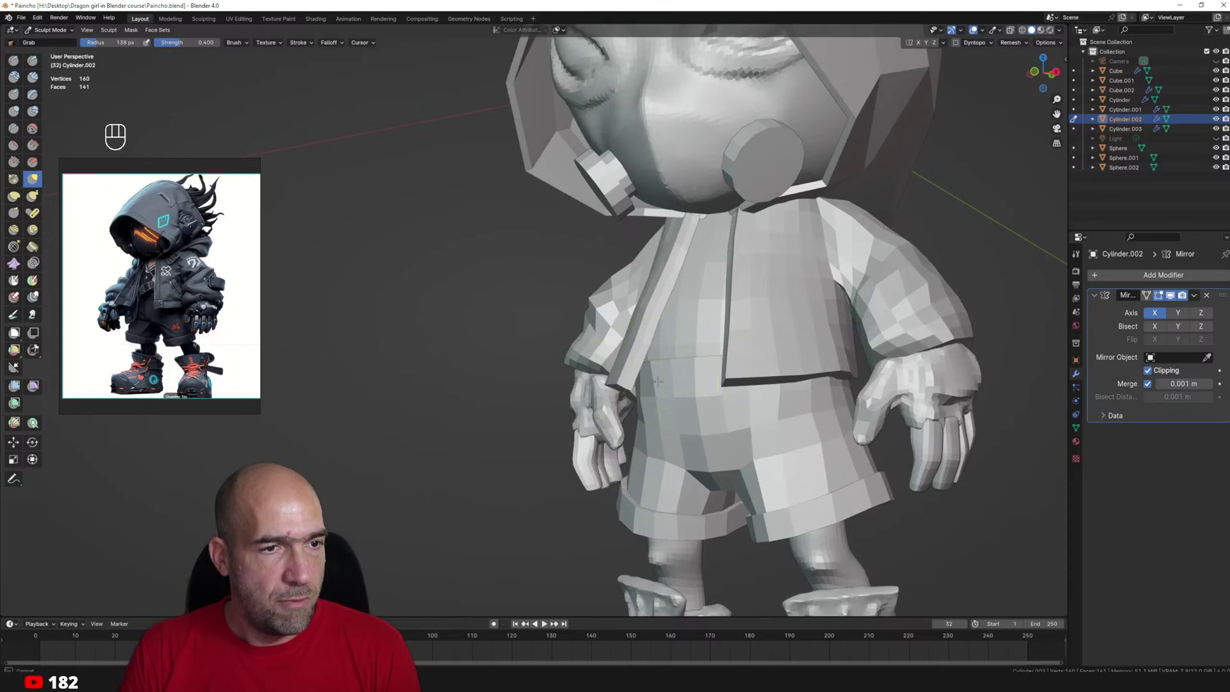
{"action": "middle_click_drag", "start_coordinate": [658, 382], "coordinate": [790, 398]}
Apply the Mirror modifier on the shorts and isolate their mesh in local view in Edit Mode.
{"action": "key", "text": "ctrl+Tab"}
{"action": "key", "text": "ctrl+a"}
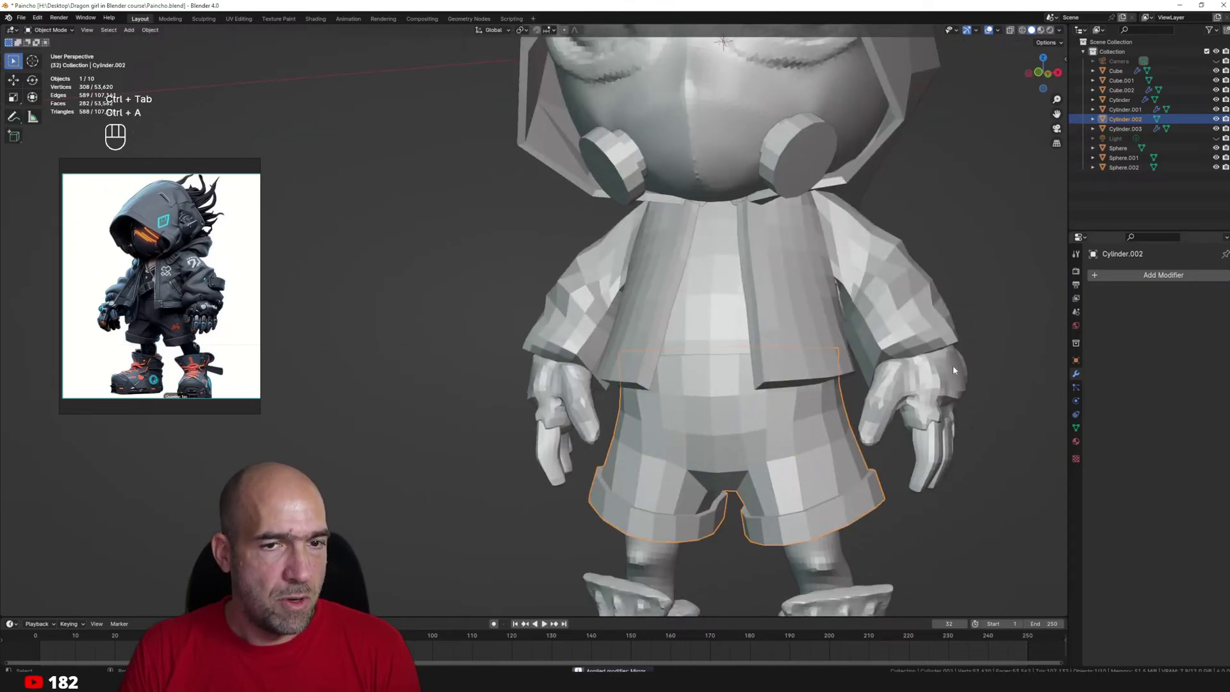
{"action": "key", "text": "Tab"}
{"action": "key", "text": "slash"}
{"action": "middle_click_drag", "start_coordinate": [741, 389], "coordinate": [724, 348]}
Fill the edge loop of the shorts' waist opening with a face and inset it to form a narrow rim.
{"action": "key", "text": "2"}
{"action": "left_click", "coordinate": [735, 336], "text": "alt"}
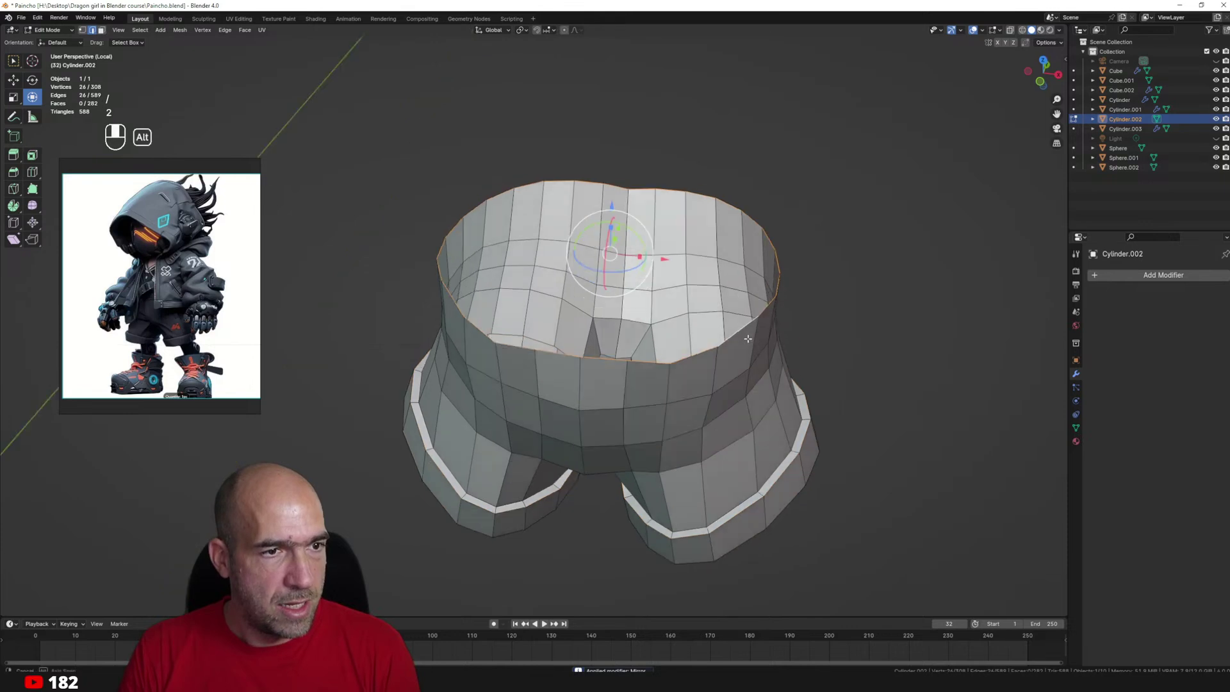
{"action": "key", "text": "f"}
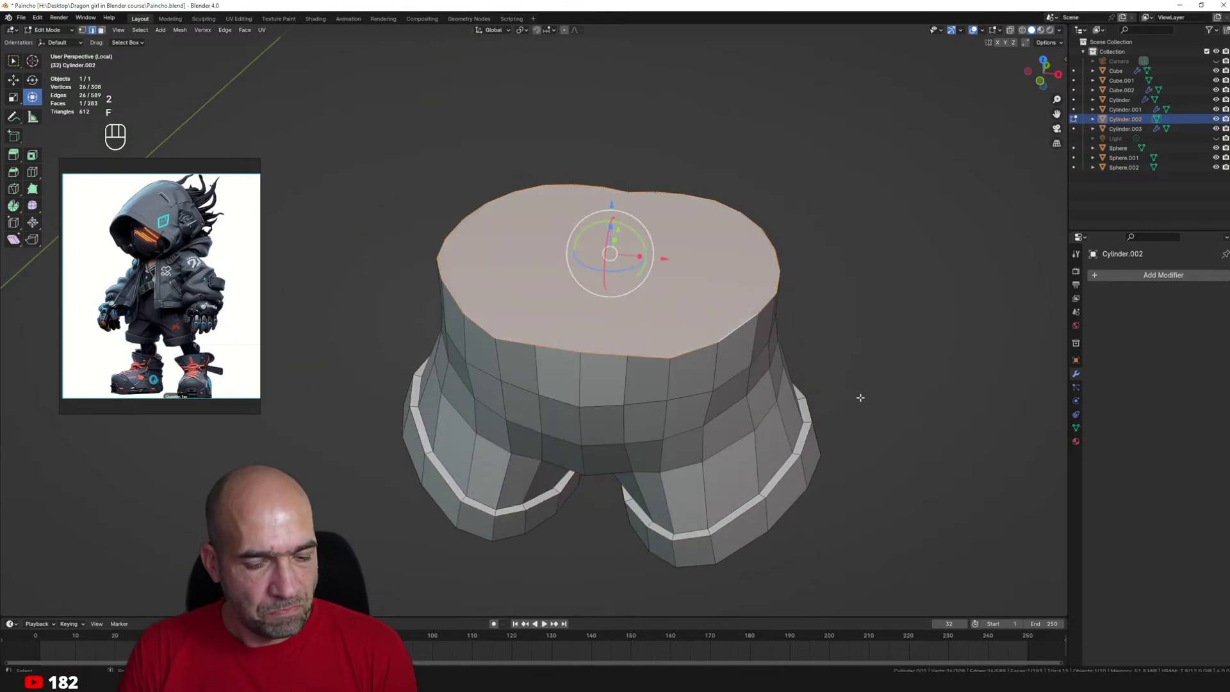
{"action": "key", "text": "i"}
{"action": "left_click", "coordinate": [848, 404]}
Add a loop cut around the shorts' upper band and slide it up towards the waist edge.
{"action": "middle_click_drag", "start_coordinate": [848, 404], "coordinate": [720, 321]}
{"action": "left_click", "coordinate": [715, 313]}
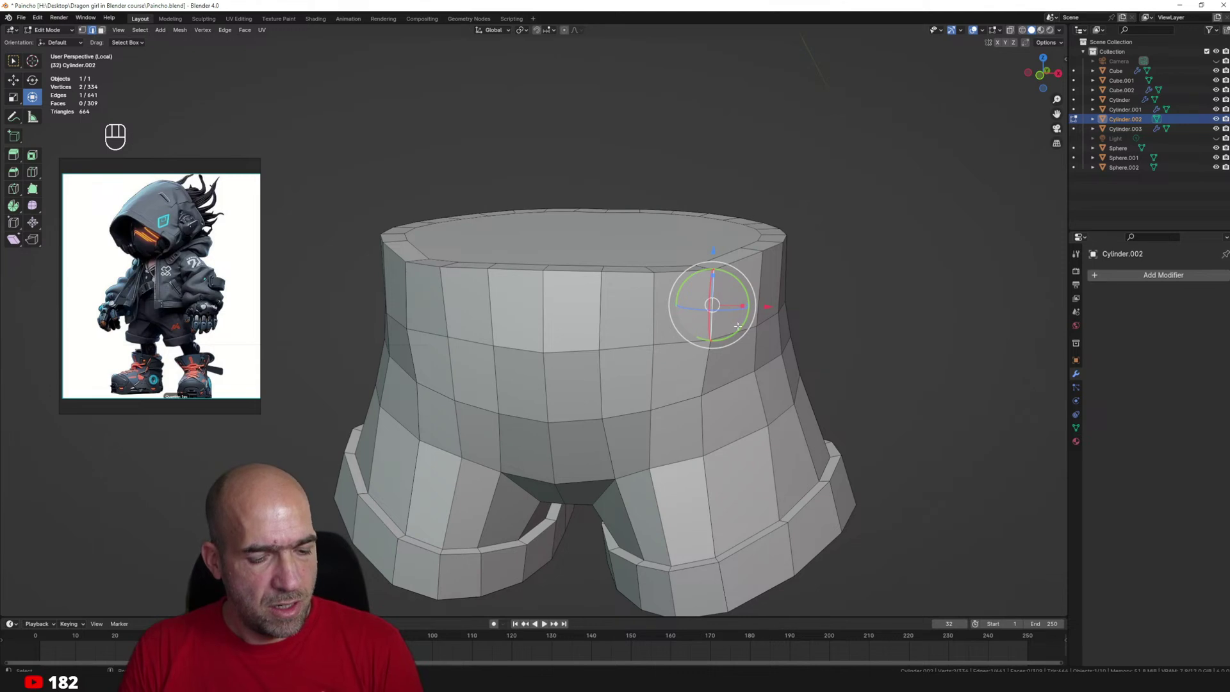
{"action": "left_click", "coordinate": [714, 312]}
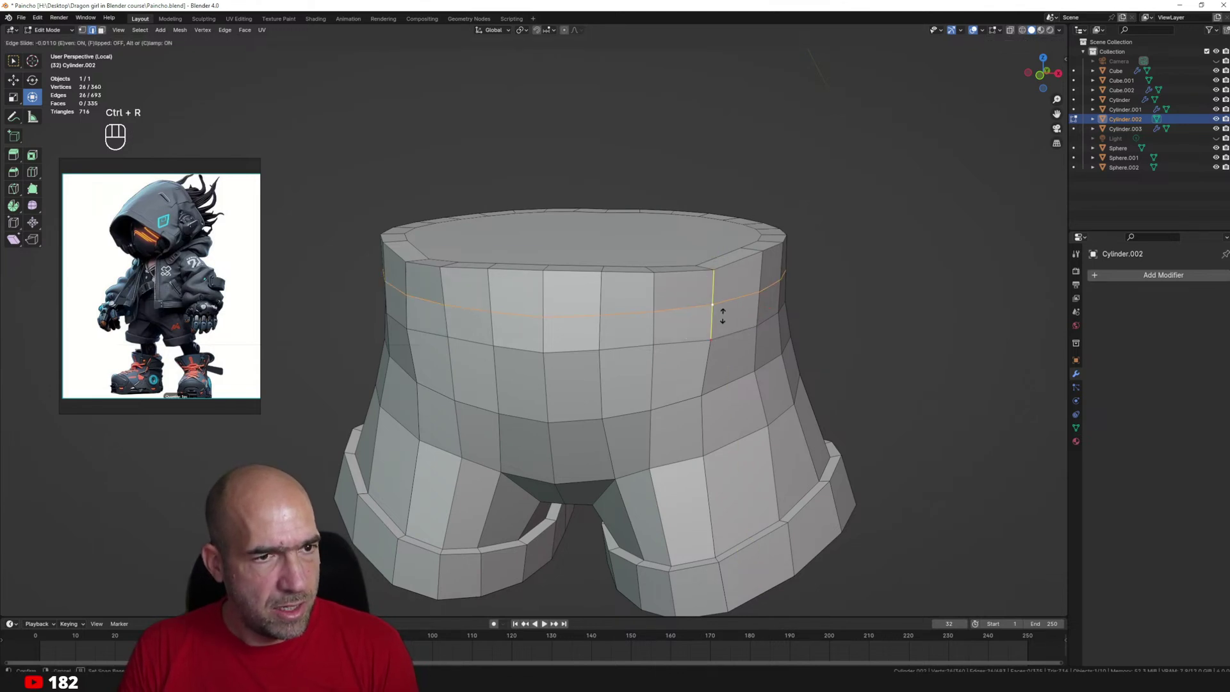
{"action": "left_click", "coordinate": [729, 296]}
{"action": "middle_click_drag", "start_coordinate": [744, 324], "coordinate": [744, 375], "text": "ctrl"}
{"action": "middle_click_drag", "start_coordinate": [744, 375], "coordinate": [701, 278]}
Add a horizontal loop cut around each of the two leg cuffs.
{"action": "left_click", "coordinate": [753, 395]}
{"action": "left_click", "coordinate": [755, 394]}
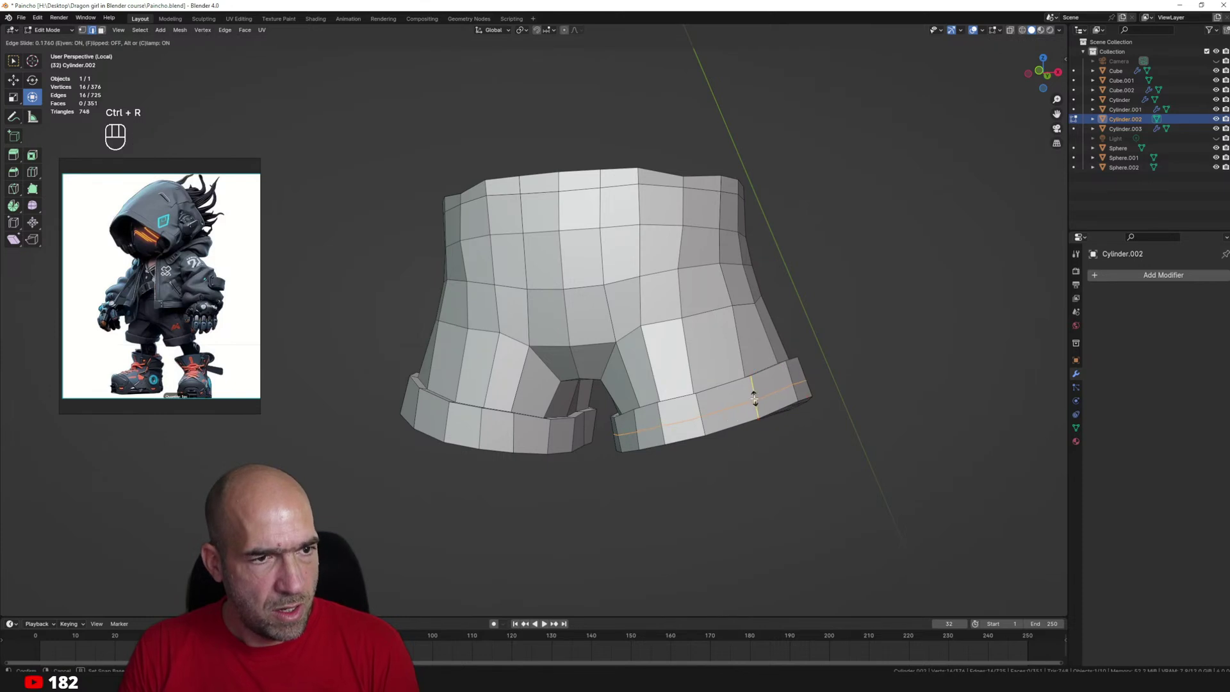
{"action": "left_click", "coordinate": [641, 405]}
{"action": "left_click", "coordinate": [547, 431]}
{"action": "key", "text": "ctrl+r"}
{"action": "left_click", "coordinate": [547, 432]}
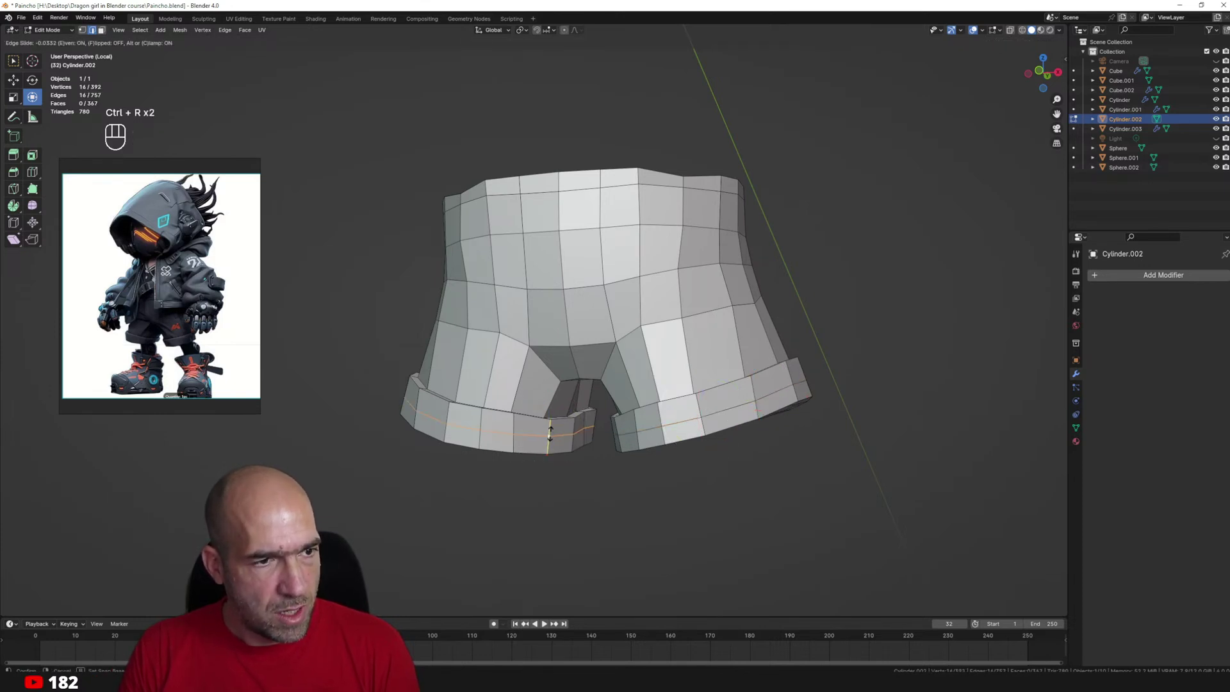
{"action": "left_click", "coordinate": [549, 433]}
Add a Subdivision Surface modifier to the shorts in Object Mode and set its viewport levels to 2.
{"action": "scroll", "coordinate": [675, 435], "scroll_direction": "down", "scroll_amount": 1}
{"action": "middle_click_drag", "start_coordinate": [743, 384], "coordinate": [759, 397]}
{"action": "key", "text": "ctrl+Tab"}
{"action": "mouse_move", "coordinate": [834, 310]}
{"action": "middle_mouse_down"}
{"action": "mouse_move", "coordinate": [794, 362]}
{"action": "mouse_move", "coordinate": [657, 352]}
{"action": "mouse_move", "coordinate": [851, 313]}
{"action": "middle_mouse_up"}
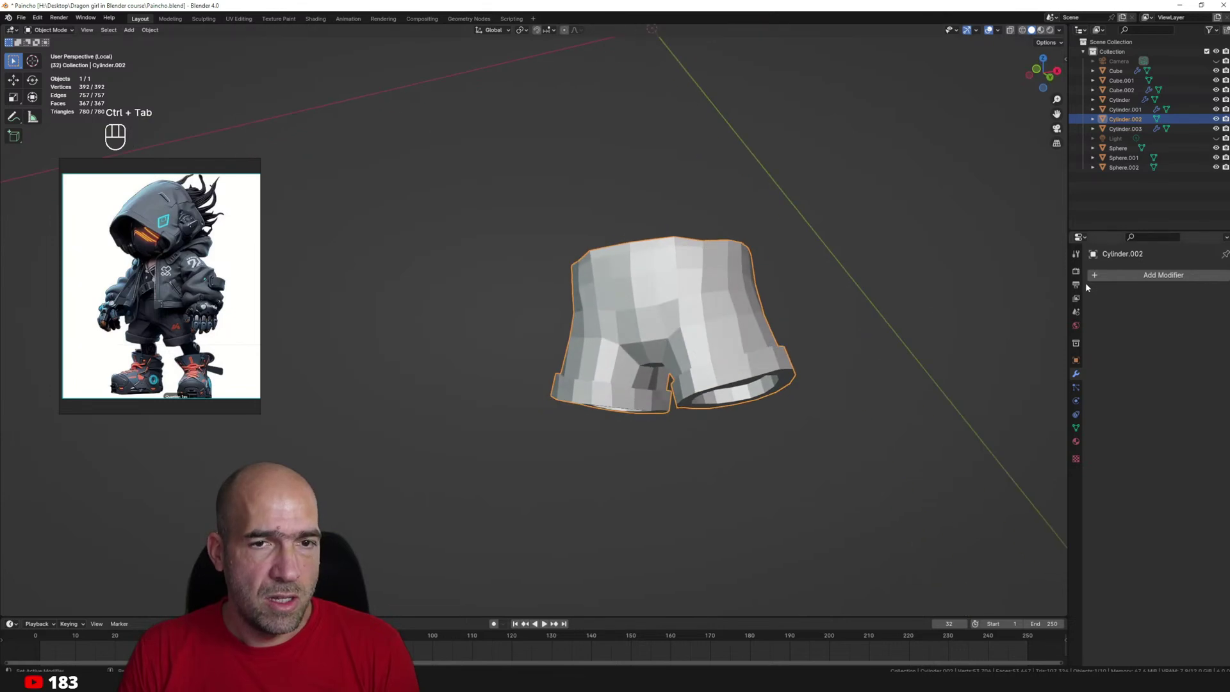
{"action": "left_click", "coordinate": [1093, 274]}
{"action": "mouse_move", "coordinate": [1094, 277]}
{"action": "left_click", "coordinate": [1159, 404]}
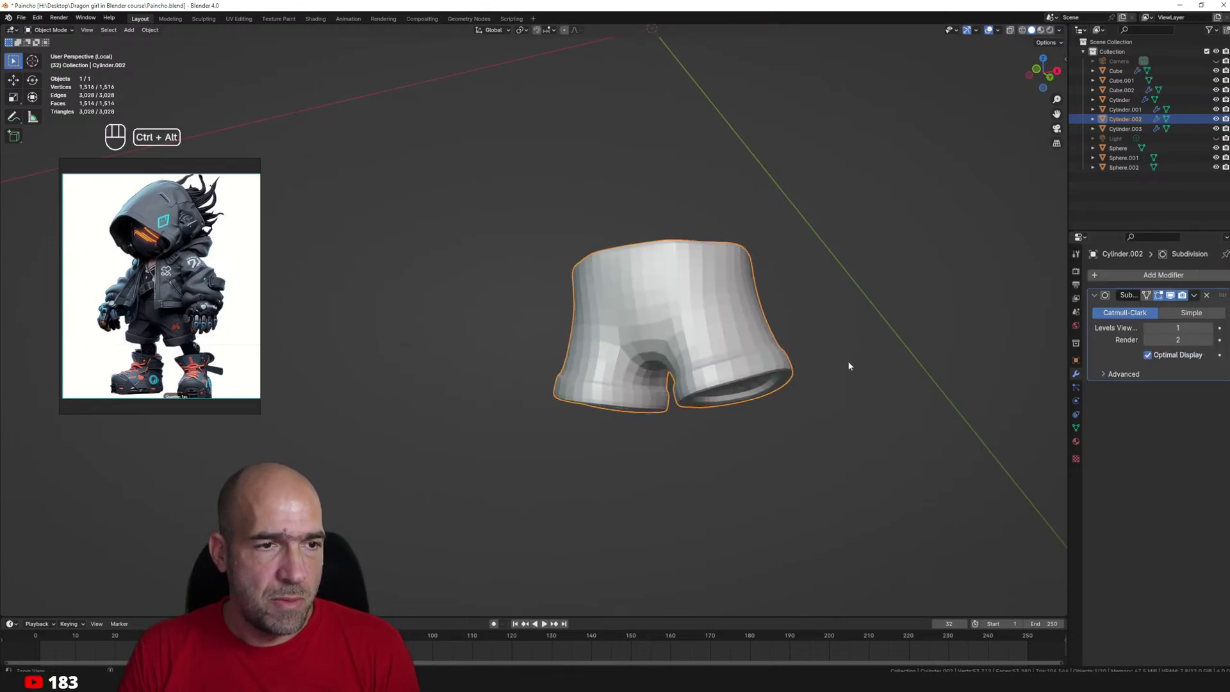
{"action": "middle_click_drag", "start_coordinate": [845, 365], "coordinate": [1069, 355]}
{"action": "left_click", "coordinate": [1208, 328]}
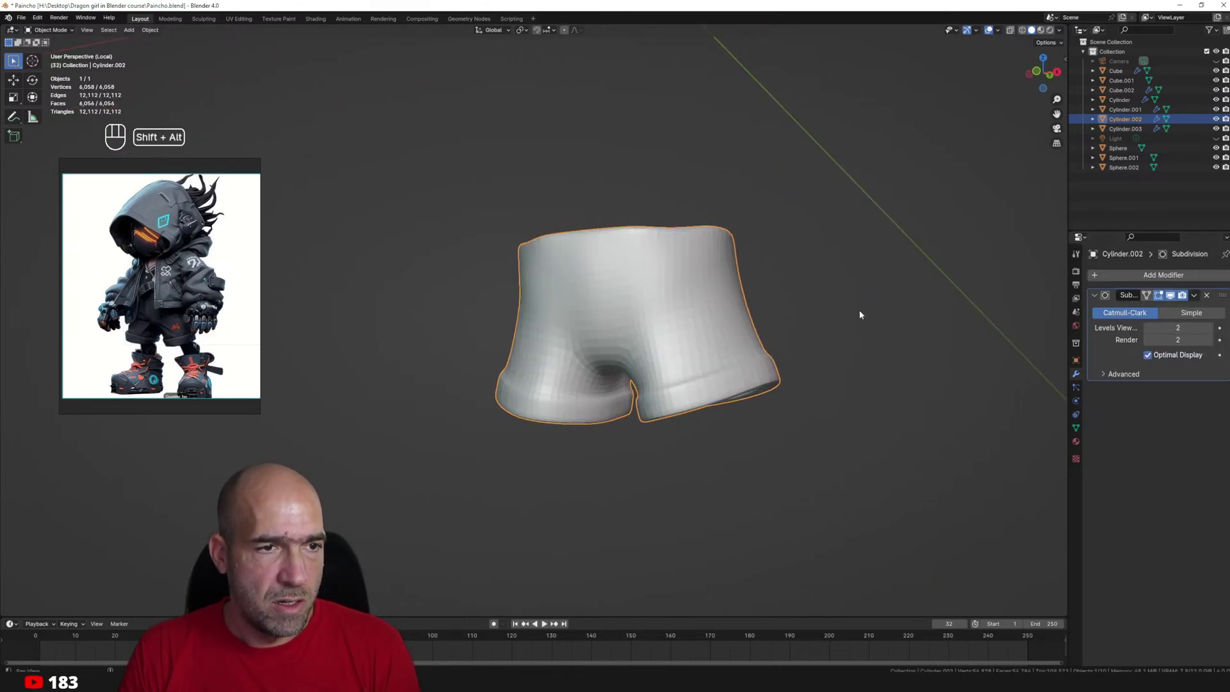
{"action": "scroll", "coordinate": [887, 333], "scroll_direction": "up", "scroll_amount": 2}
{"action": "middle_click_drag", "start_coordinate": [861, 315], "coordinate": [746, 305], "text": "alt+shift"}
Select the edge loop around the shorts' waist in Edit Mode with X-ray enabled.
{"action": "key", "text": "Tab"}
{"action": "key", "text": "2"}
{"action": "left_click", "coordinate": [720, 238], "text": "alt"}
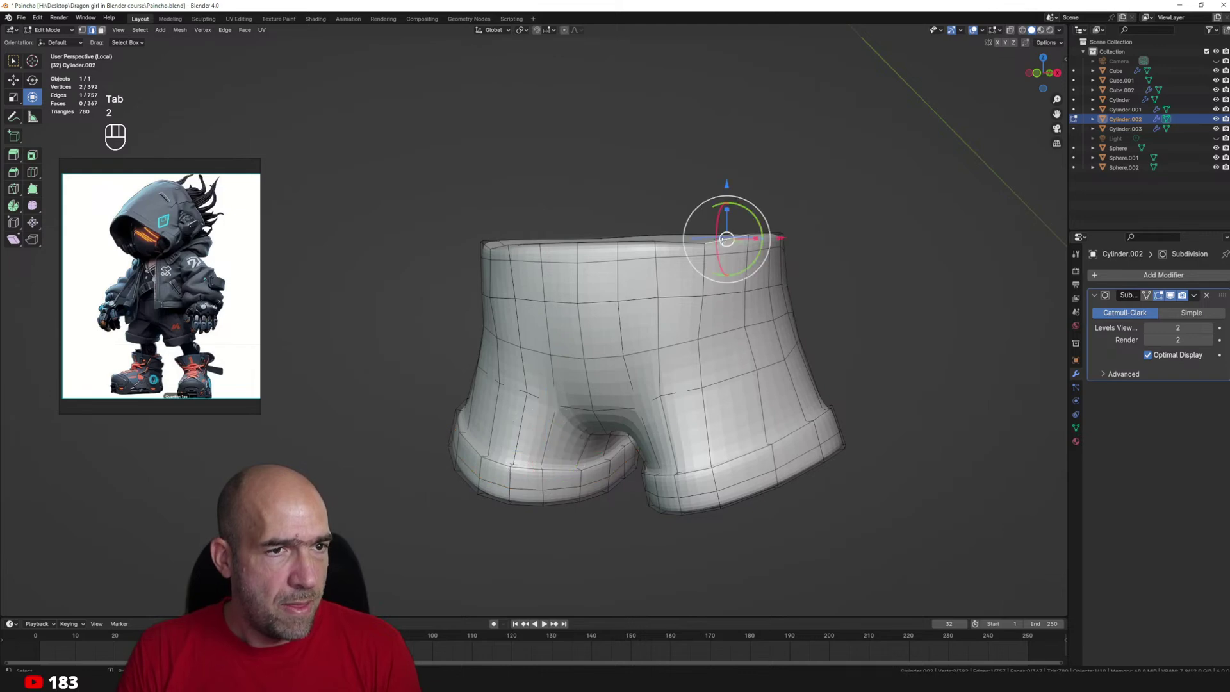
{"action": "key", "text": "alt+z"}
{"action": "scroll", "coordinate": [750, 388], "scroll_direction": "up", "scroll_amount": 4}
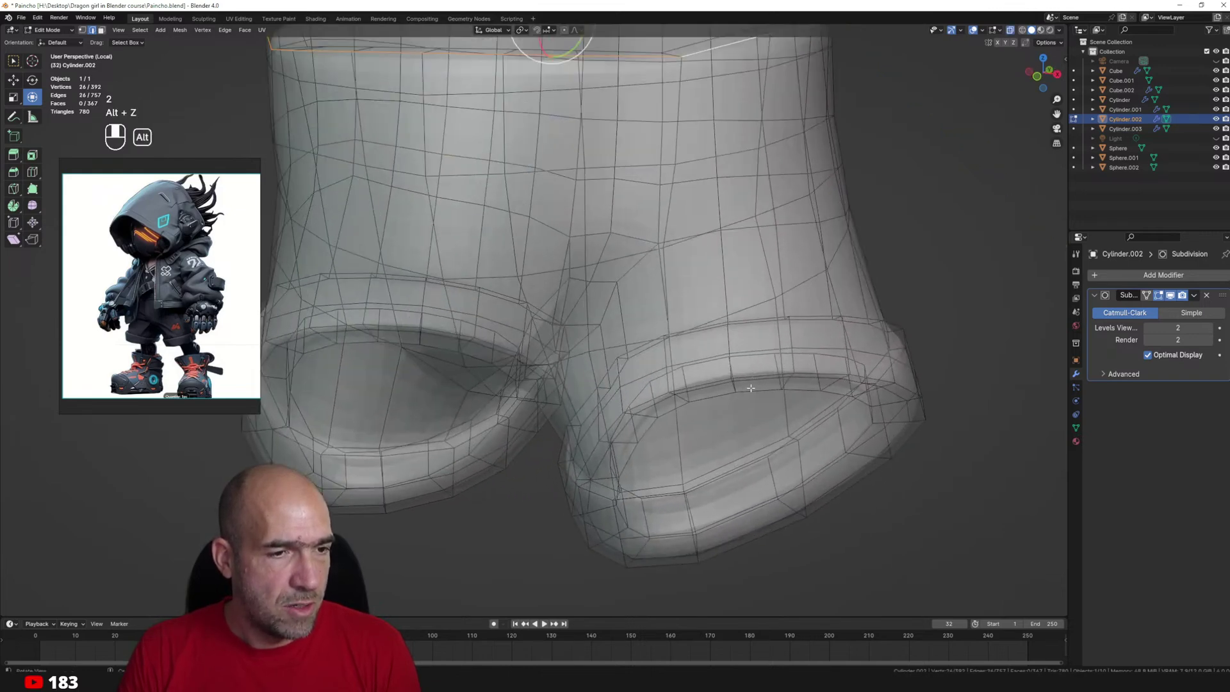
{"action": "left_click", "coordinate": [721, 468], "text": "alt+shift"}
{"action": "left_click", "coordinate": [732, 477], "text": "alt+shift"}
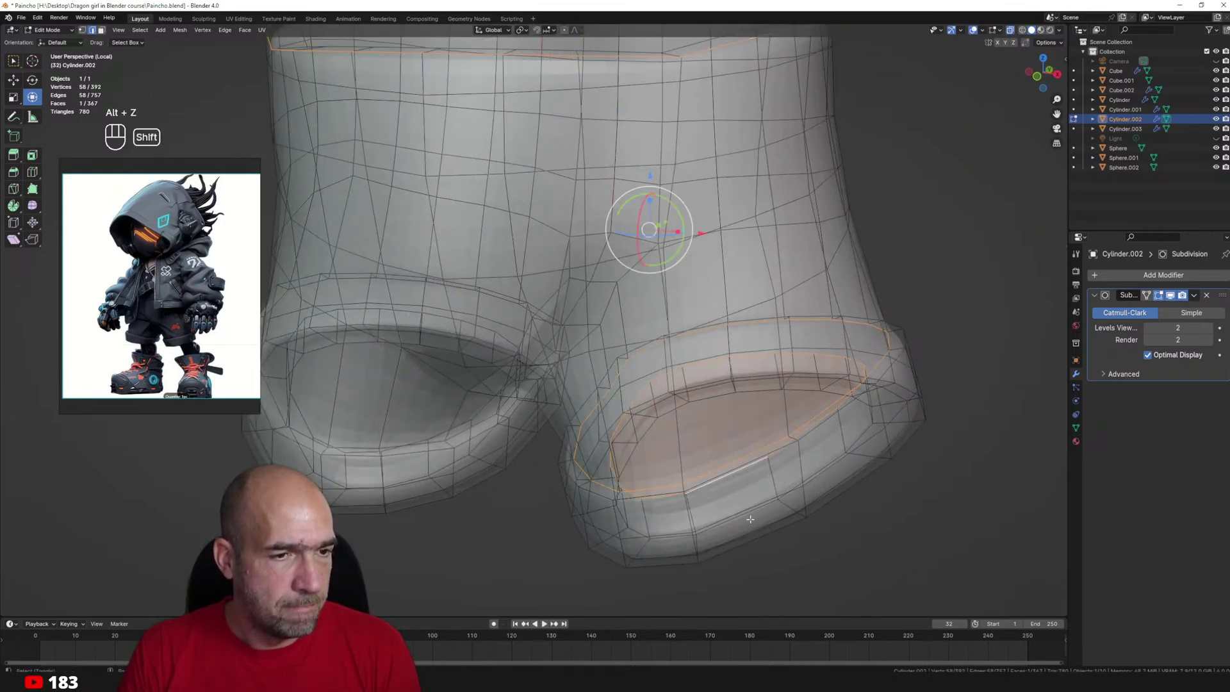
{"action": "middle_click_drag", "start_coordinate": [751, 541], "coordinate": [787, 487]}
{"action": "key", "text": "ctrl+z"}
{"action": "key", "text": "ctrl+z"}
Add the upper and lower edge loops of both leg cuffs to the waist loop selection.
{"action": "left_click", "coordinate": [786, 481], "text": "alt+shift"}
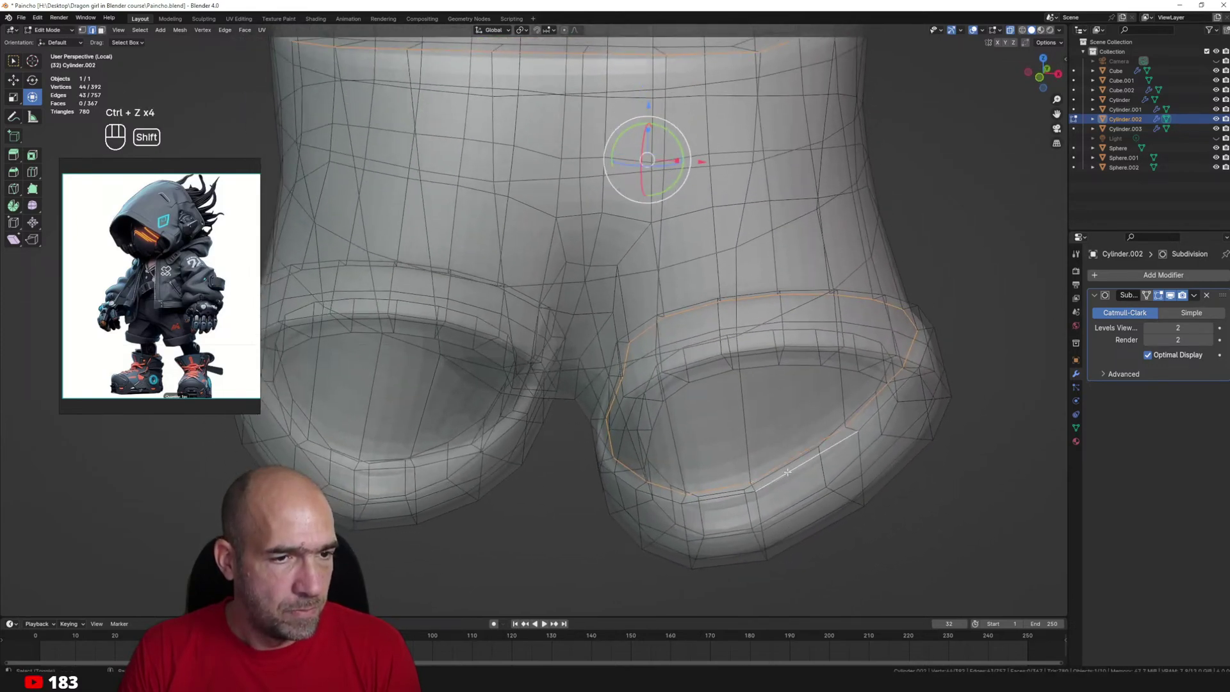
{"action": "left_click", "coordinate": [803, 540], "text": "alt+shift"}
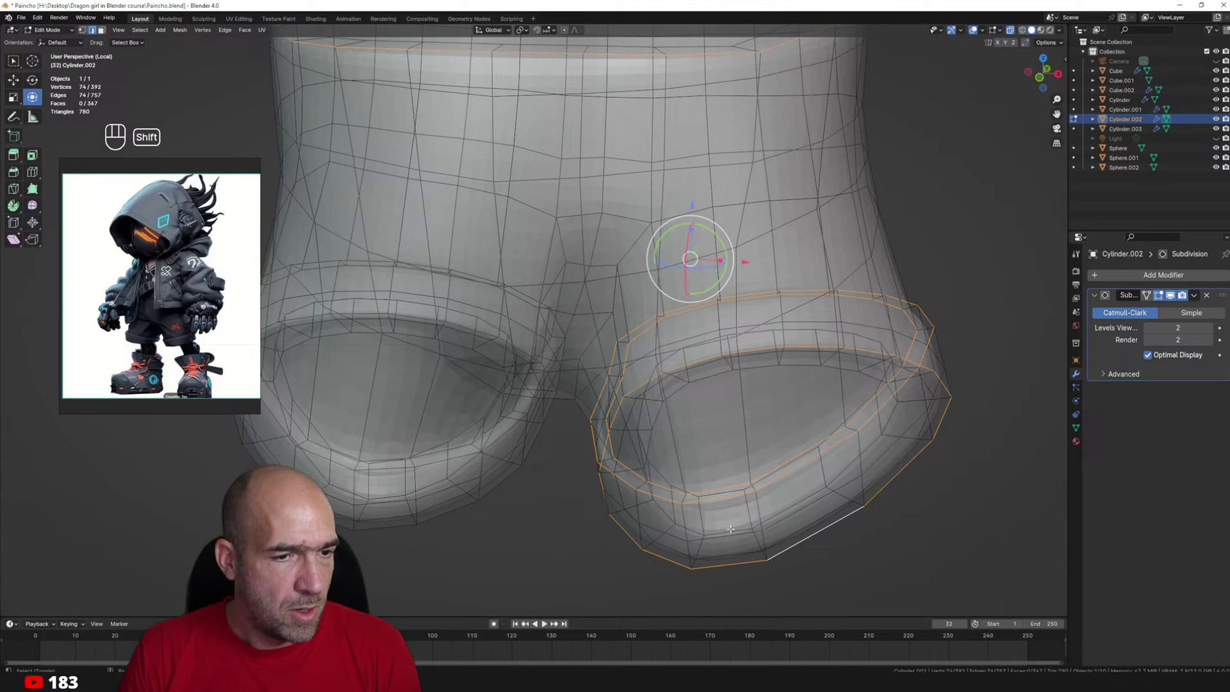
{"action": "left_click", "coordinate": [457, 496], "text": "alt+shift"}
{"action": "key", "text": "alt+z"}
{"action": "middle_click_drag", "start_coordinate": [459, 472], "coordinate": [523, 461]}
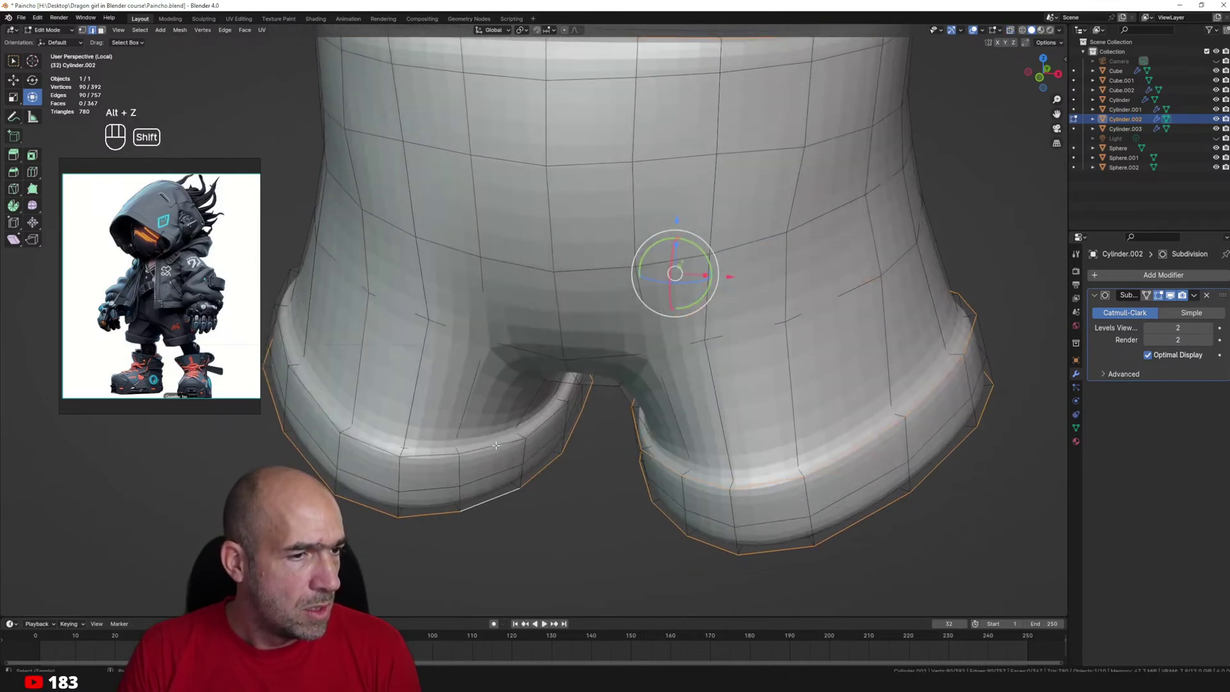
{"action": "left_click", "coordinate": [474, 438], "text": "alt+shift"}
{"action": "left_click", "coordinate": [408, 446], "text": "alt+shift"}
{"action": "scroll", "coordinate": [608, 446], "scroll_direction": "down", "scroll_amount": 5}
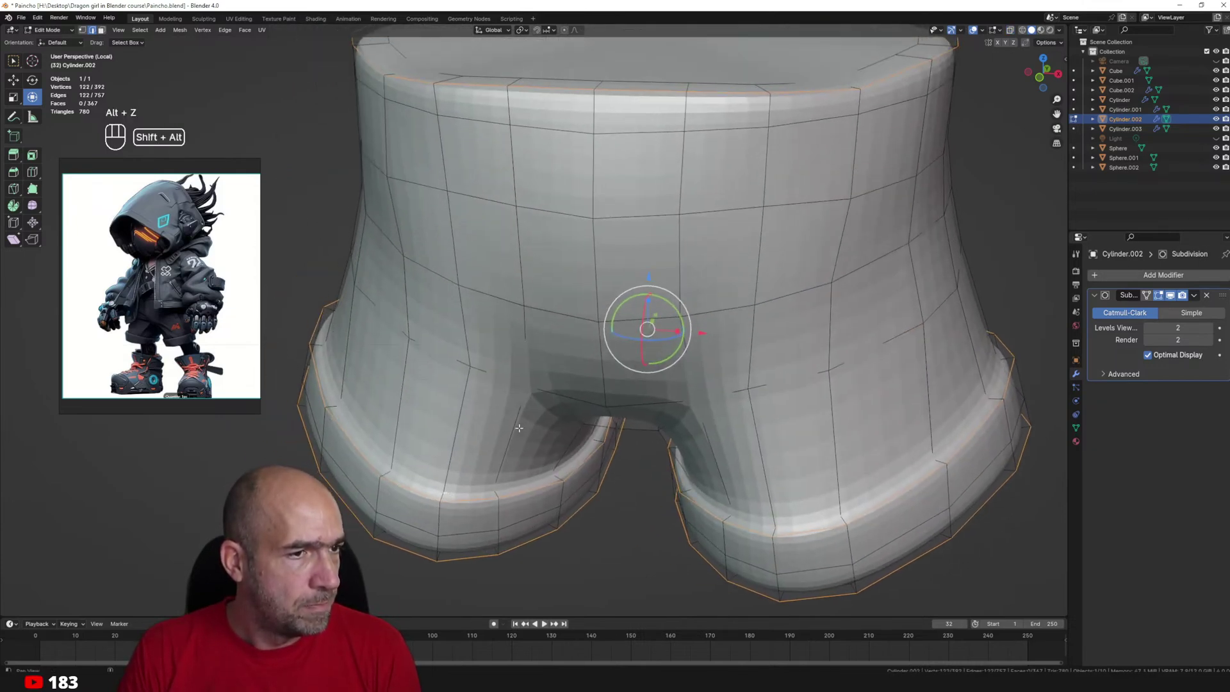
Crease the selected waist and cuff edge loops and return the shorts to Object Mode, deselected.
{"action": "key", "text": "shift+e"}
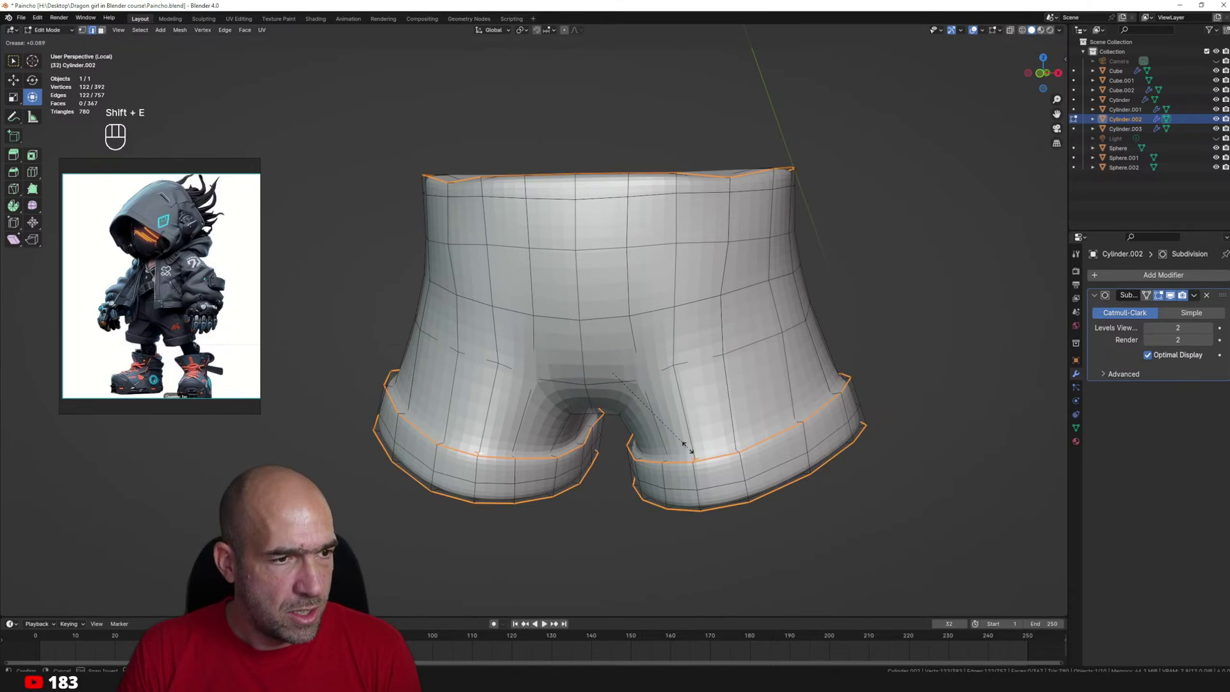
{"action": "left_click", "coordinate": [725, 449]}
{"action": "left_click_drag", "start_coordinate": [725, 448], "coordinate": [762, 391], "text": "ctrl+alt"}
{"action": "key", "text": "ctrl+Tab"}
{"action": "left_click", "coordinate": [857, 374]}
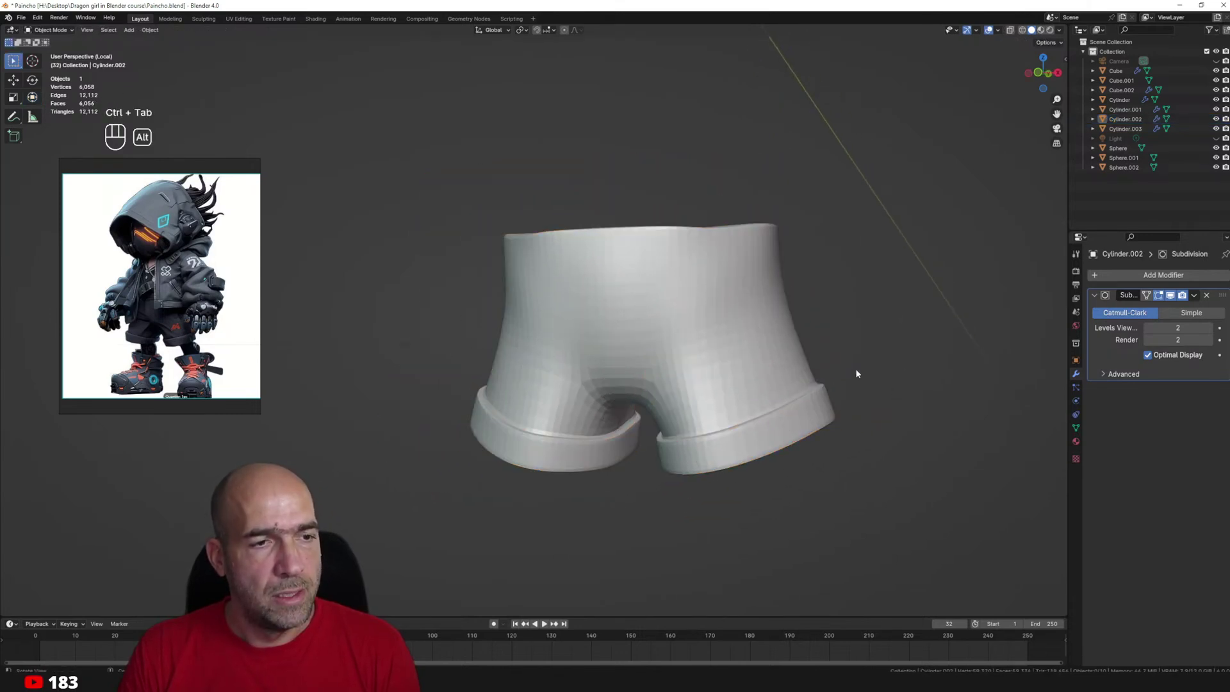
Apply the shorts' Subdivision modifier and leave local view to show the whole character.
{"action": "middle_click_drag", "start_coordinate": [857, 374], "coordinate": [866, 317]}
{"action": "key", "text": "ctrl+a"}
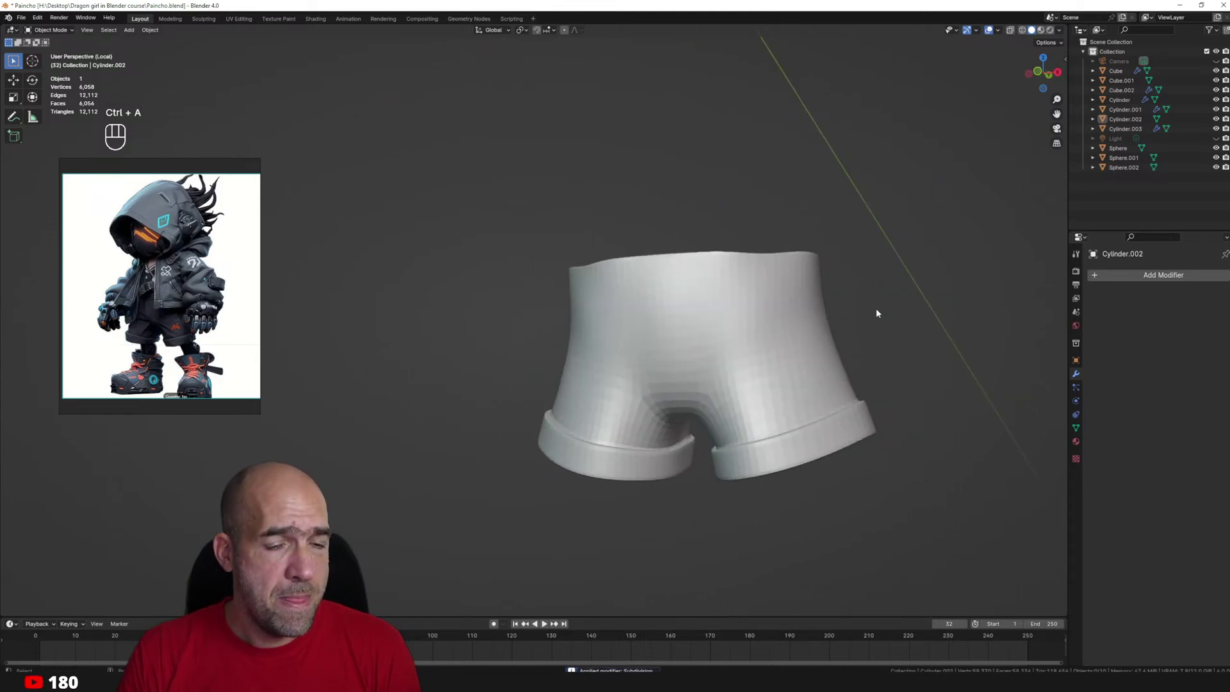
{"action": "key", "text": "slash"}
{"action": "mouse_move", "coordinate": [841, 308]}
{"action": "left_mouse_down", "text": "ctrl+alt"}
{"action": "mouse_move", "coordinate": [852, 281]}
{"action": "mouse_move", "coordinate": [832, 320]}
{"action": "left_mouse_up", "text": "ctrl+alt"}
{"action": "left_click_drag", "start_coordinate": [832, 320], "coordinate": [790, 326], "text": "alt+shift"}
{"action": "middle_click_drag", "start_coordinate": [791, 330], "coordinate": [785, 334]}
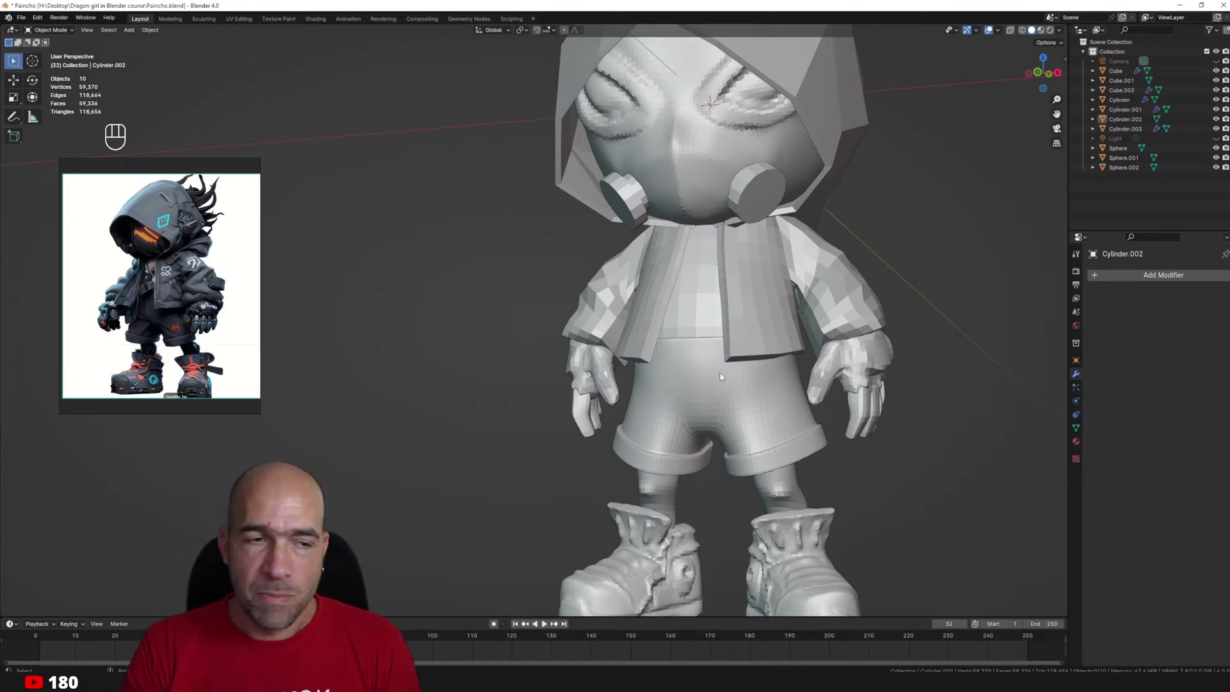
{"action": "scroll", "coordinate": [719, 377], "scroll_direction": "down", "scroll_amount": 3}
{"action": "mouse_move", "coordinate": [720, 377]}
{"action": "middle_mouse_down"}
{"action": "mouse_move", "coordinate": [741, 371]}
{"action": "mouse_move", "coordinate": [637, 372]}
{"action": "mouse_move", "coordinate": [805, 374]}
{"action": "mouse_move", "coordinate": [721, 377]}
{"action": "middle_mouse_up"}
{"action": "scroll", "coordinate": [722, 377], "scroll_direction": "up", "scroll_amount": 5}
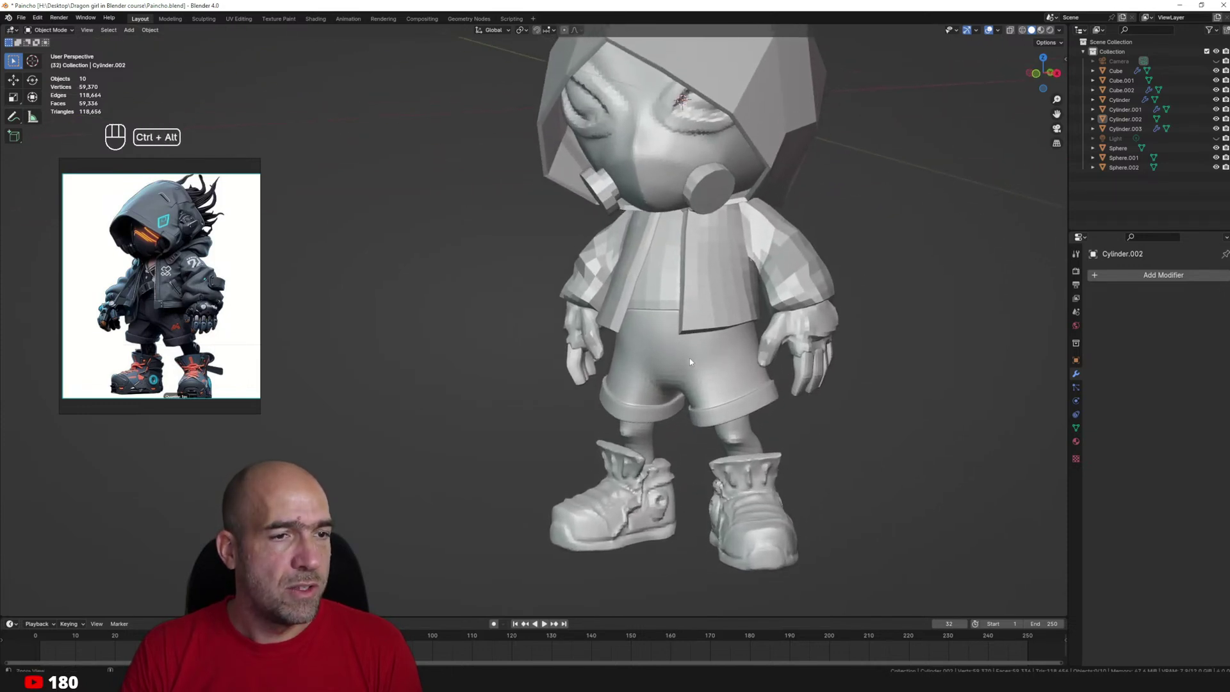
Put the shorts into Sculpt Mode, set a finer voxel size and voxel remesh them.
{"action": "left_click", "coordinate": [728, 366]}
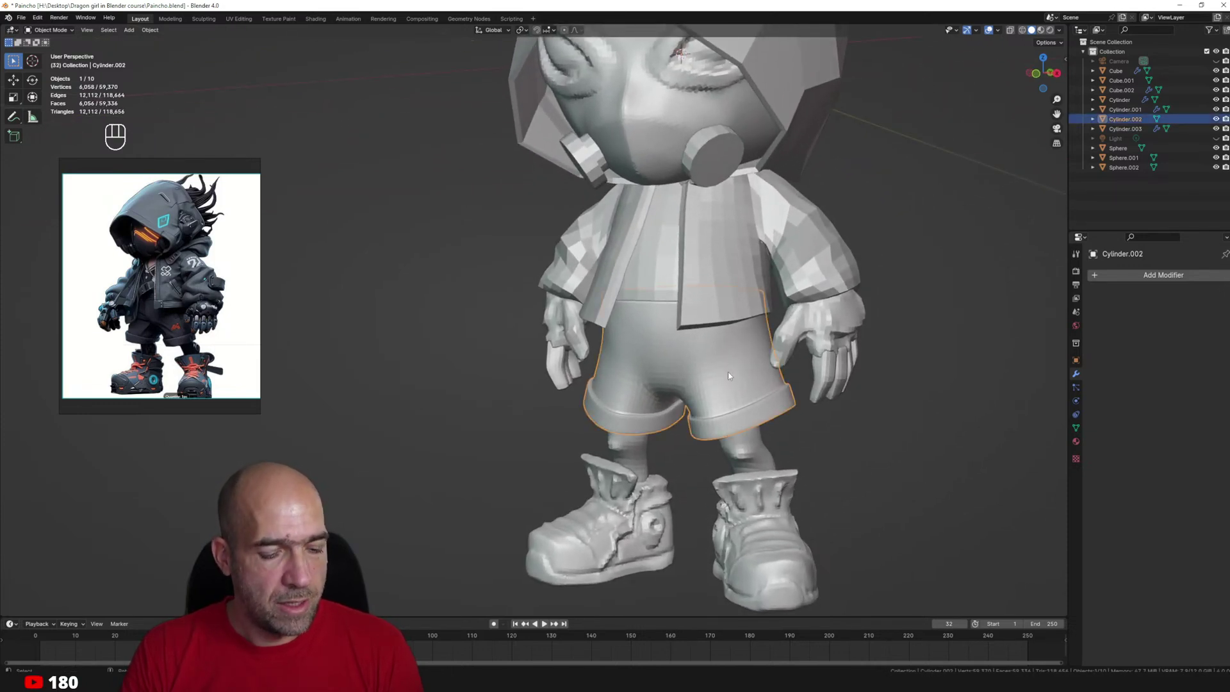
{"action": "key", "text": "ctrl+Tab"}
{"action": "key", "text": "r"}
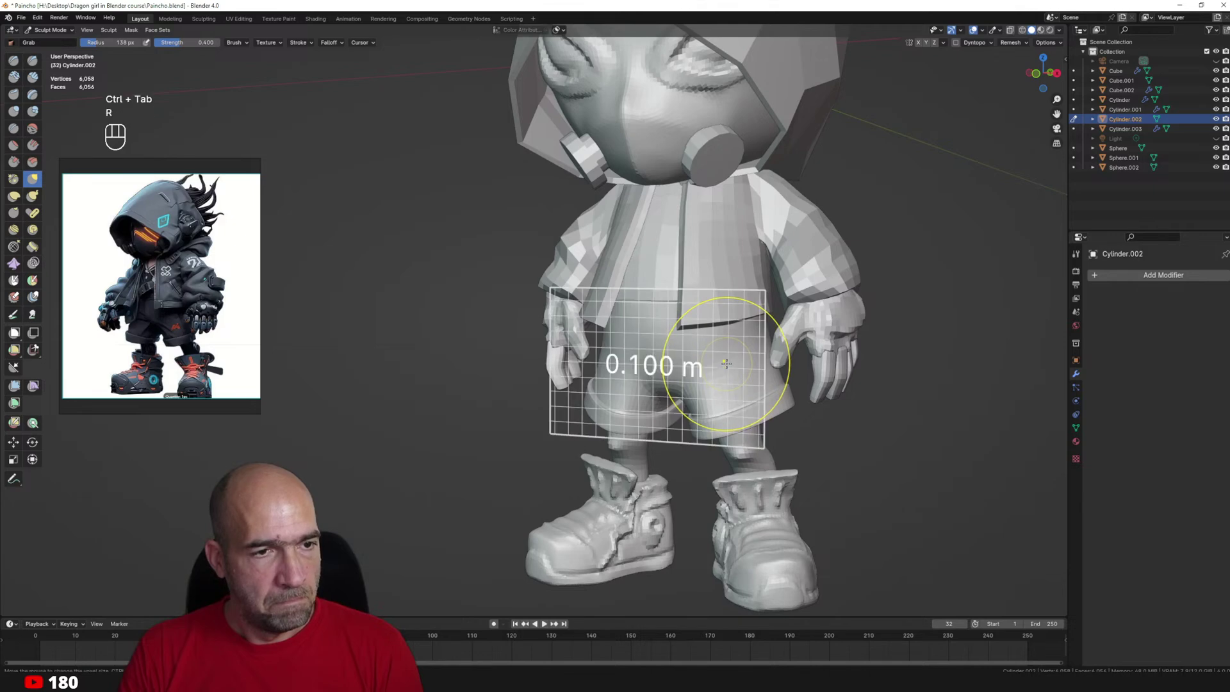
{"action": "left_click", "coordinate": [814, 410]}
{"action": "key", "text": "ctrl+r"}
{"action": "scroll", "coordinate": [740, 374], "scroll_direction": "up", "scroll_amount": 2}
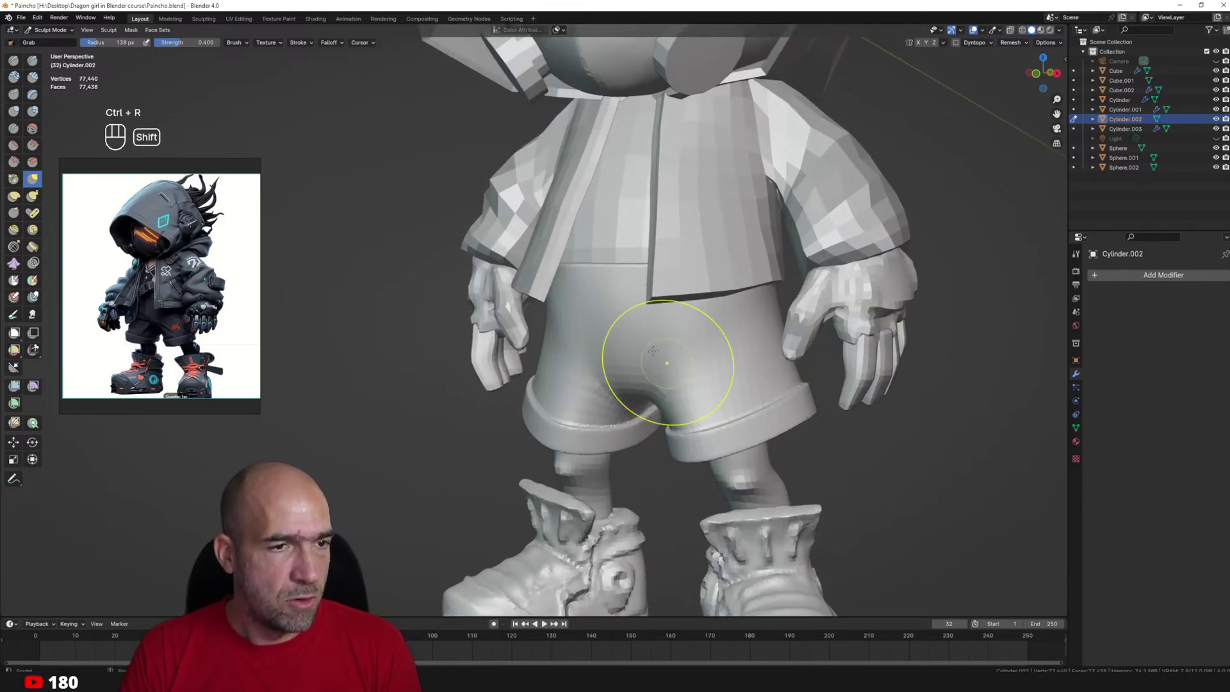
Sculpt a mirrored fly strip down the front centre of the shorts with small Clay Strips and Draw Sharp brushes.
{"action": "middle_click_drag", "start_coordinate": [697, 375], "coordinate": [673, 327]}
{"action": "key", "text": "1"}
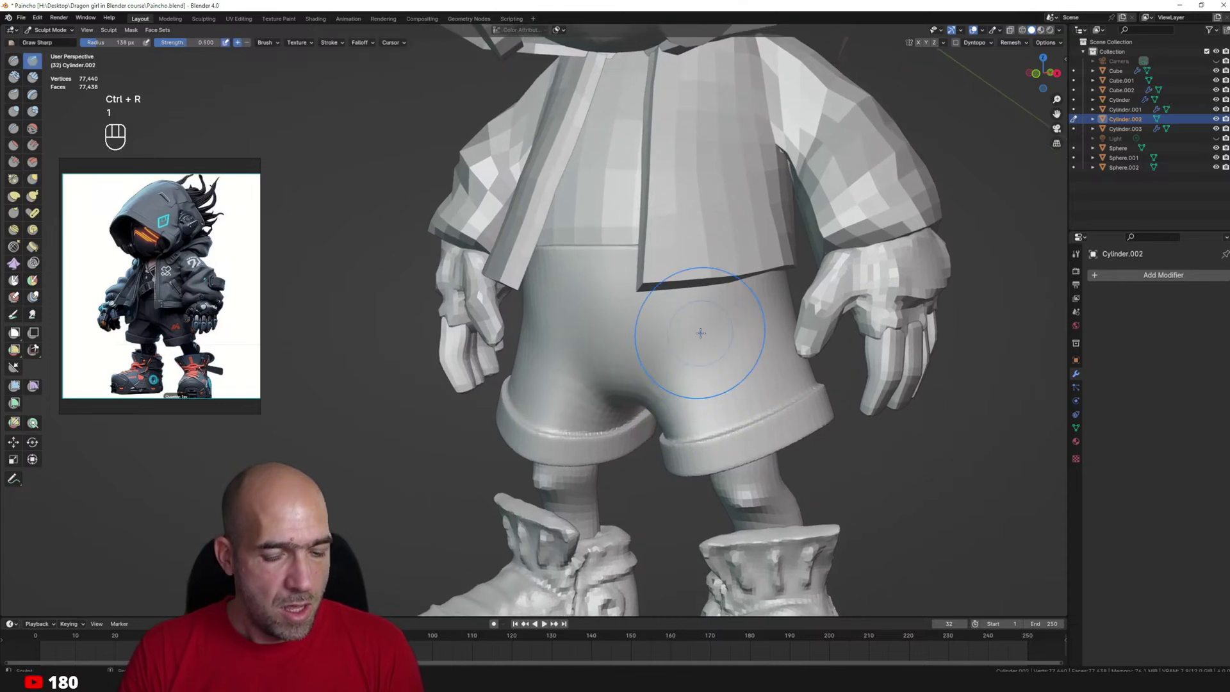
{"action": "key", "text": "bracketleft"}
{"action": "key", "text": "bracketleft"}
{"action": "key", "text": "bracketleft"}
{"action": "key", "text": "bracketleft"}
{"action": "key", "text": "bracketleft"}
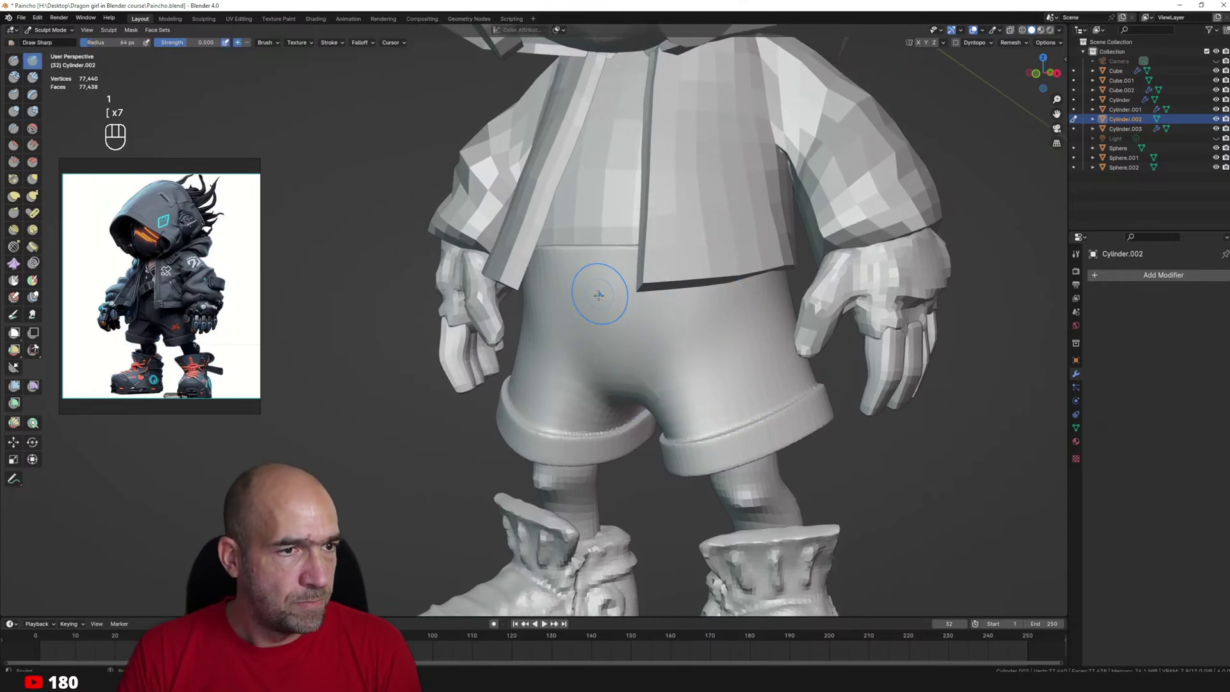
{"action": "key", "text": "2"}
{"action": "middle_click_drag", "start_coordinate": [599, 294], "coordinate": [609, 292], "text": "alt"}
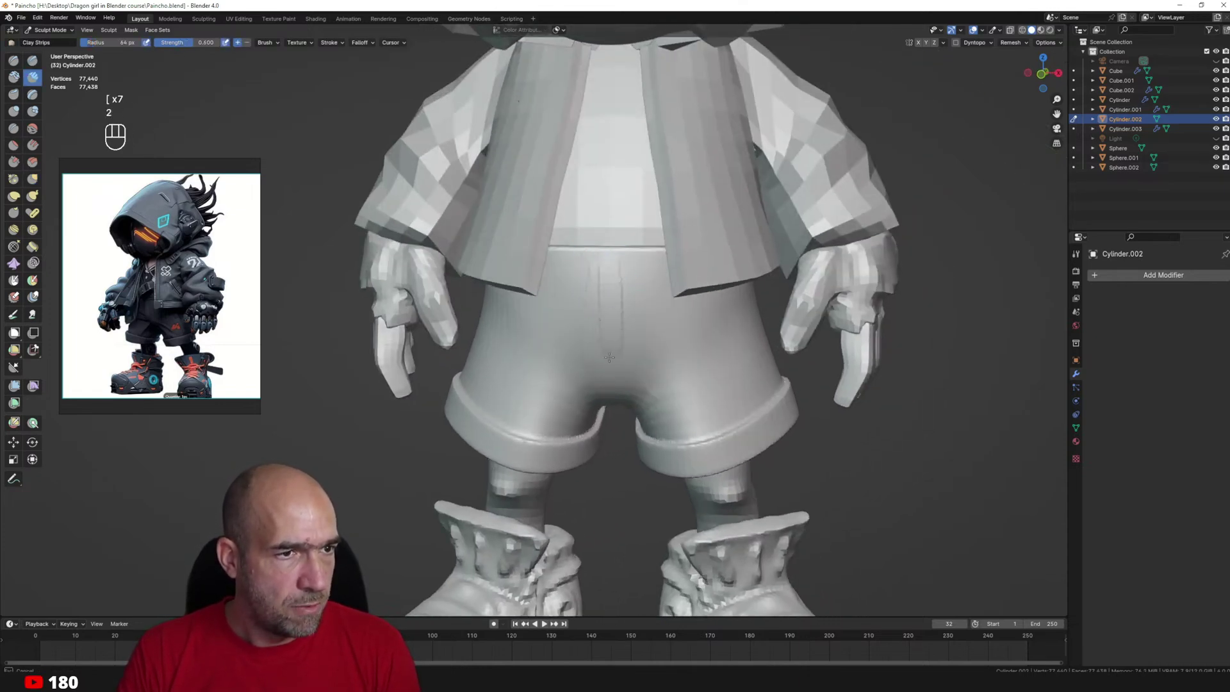
{"action": "key", "text": "ctrl+z"}
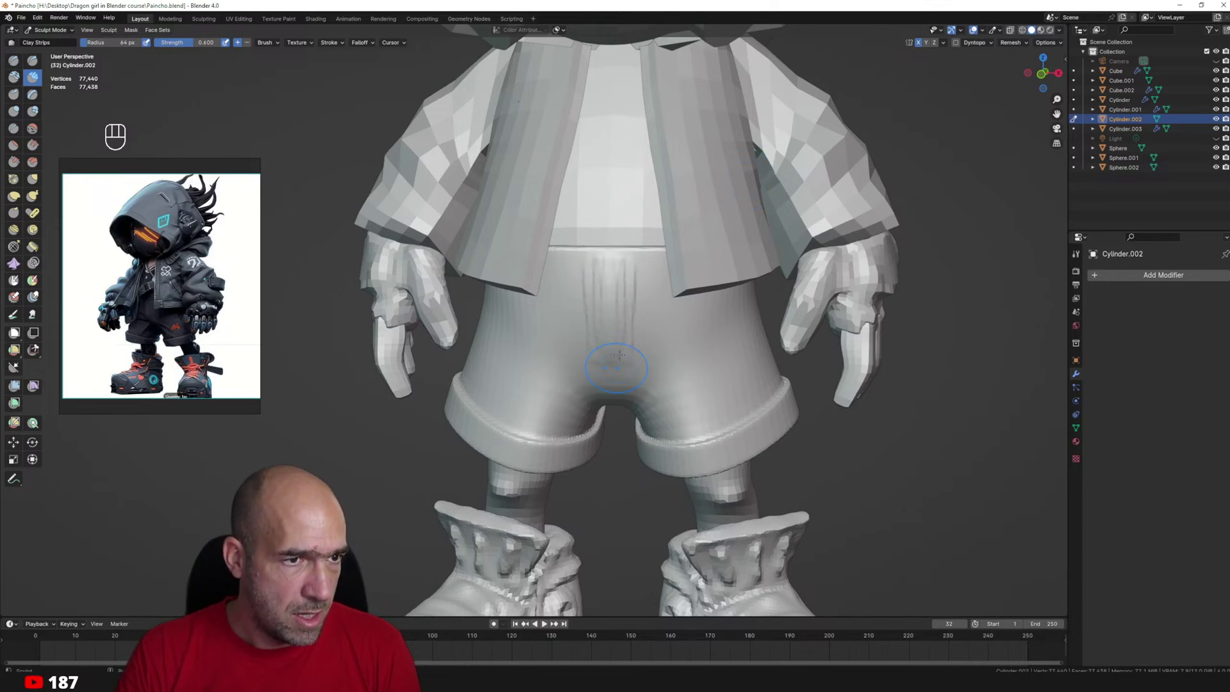
{"action": "scroll", "coordinate": [581, 274], "scroll_direction": "up", "scroll_amount": 2}
{"action": "key", "text": "1"}
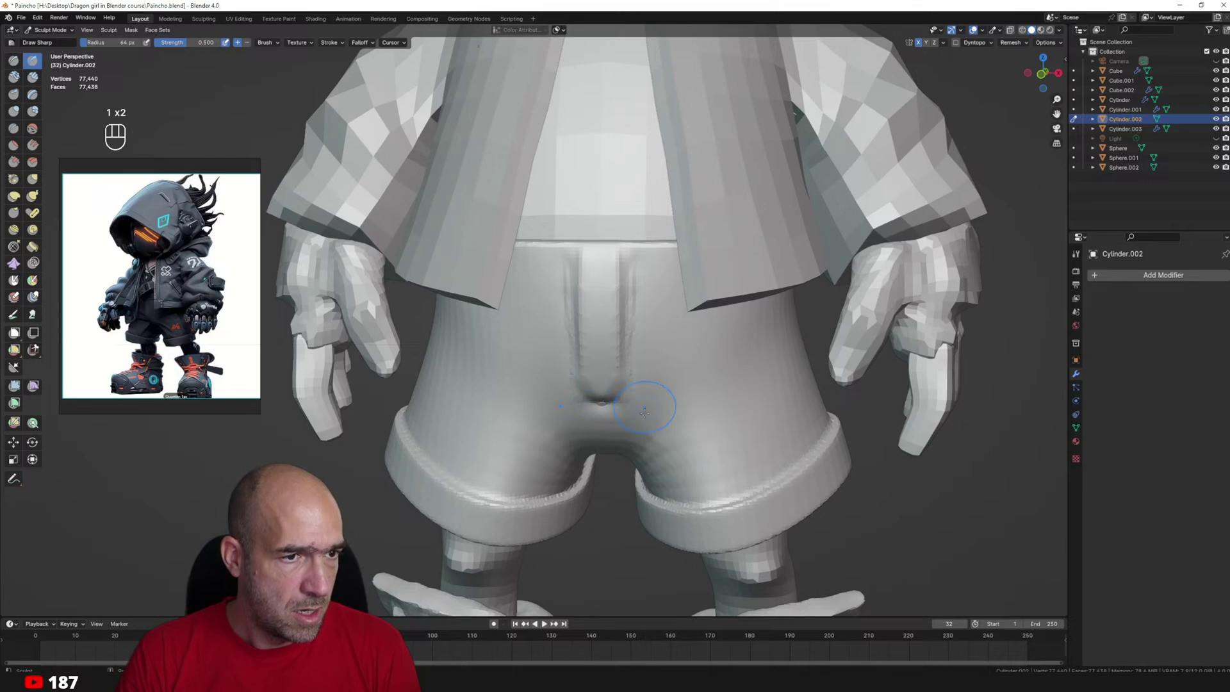
Carve mirrored diagonal fold creases from the base of the fly across both thighs with Draw Sharp.
{"action": "mouse_move", "coordinate": [645, 413]}
{"action": "left_mouse_down", "text": "ctrl+alt"}
{"action": "mouse_move", "coordinate": [644, 452]}
{"action": "mouse_move", "coordinate": [644, 416]}
{"action": "left_mouse_up", "text": "ctrl+alt"}
{"action": "mouse_move", "coordinate": [644, 416]}
{"action": "left_mouse_down", "text": "alt"}
{"action": "mouse_move", "coordinate": [640, 383]}
{"action": "mouse_move", "coordinate": [721, 428]}
{"action": "left_mouse_up", "text": "alt"}
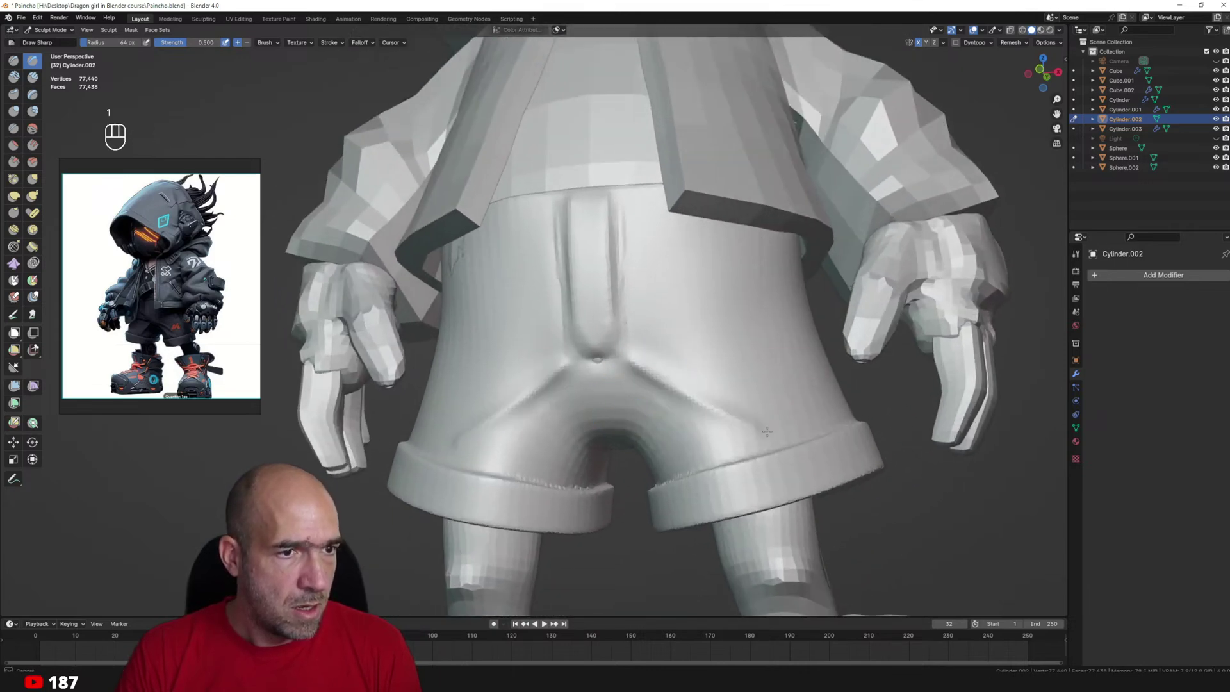
{"action": "left_click_drag", "start_coordinate": [631, 381], "coordinate": [732, 448], "text": "ctrl"}
{"action": "left_click_drag", "start_coordinate": [733, 378], "coordinate": [722, 415], "text": "alt"}
{"action": "mouse_move", "coordinate": [636, 351]}
{"action": "left_mouse_down", "text": "ctrl+alt"}
{"action": "mouse_move", "coordinate": [593, 416]}
{"action": "mouse_move", "coordinate": [605, 415]}
{"action": "mouse_move", "coordinate": [589, 320]}
{"action": "mouse_move", "coordinate": [561, 394]}
{"action": "mouse_move", "coordinate": [590, 368]}
{"action": "mouse_move", "coordinate": [579, 365]}
{"action": "left_mouse_up", "text": "ctrl+alt"}
Square off and sharpen the lower end of the fly with Draw Sharp.
{"action": "key", "text": "alt+q"}
{"action": "key", "text": "g"}
{"action": "key", "text": "alt+q"}
{"action": "key", "text": "1"}
{"action": "left_click_drag", "start_coordinate": [535, 370], "coordinate": [552, 368]}
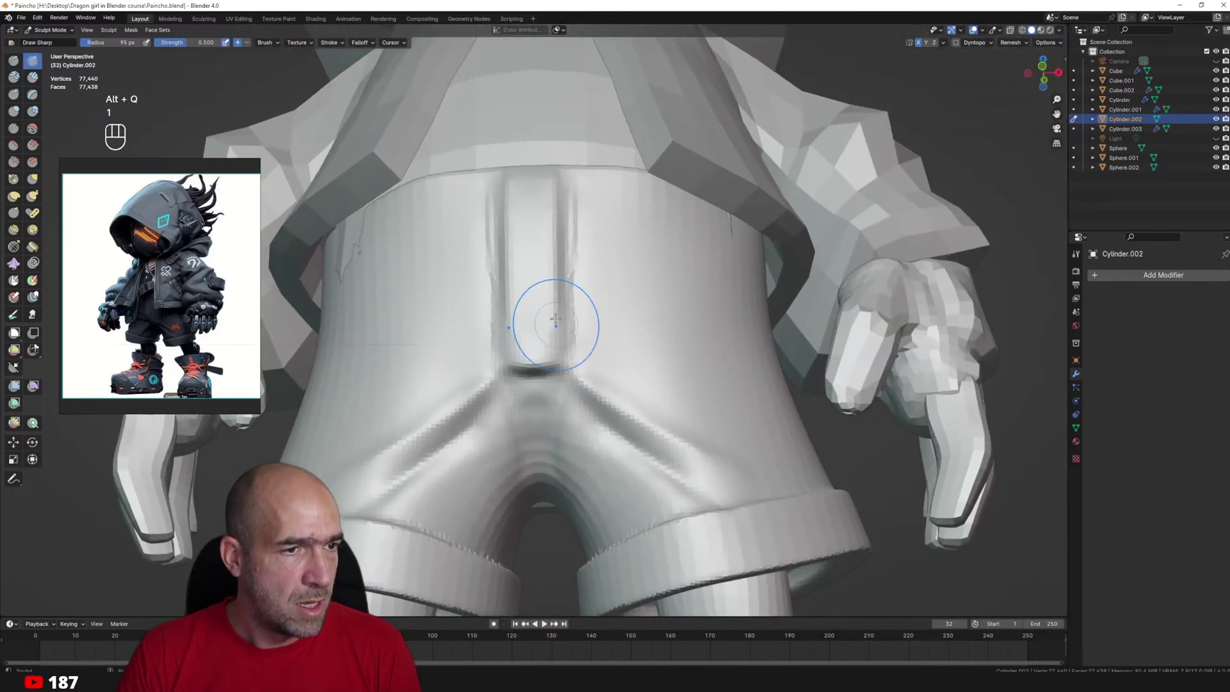
Carve mirrored horizontal fold creases from the base of the fly towards the hips with Draw Sharp.
{"action": "left_click_drag", "start_coordinate": [555, 319], "coordinate": [590, 479], "text": "ctrl+alt"}
{"action": "mouse_move", "coordinate": [704, 364]}
{"action": "left_mouse_down", "text": "alt"}
{"action": "mouse_move", "coordinate": [601, 362]}
{"action": "mouse_move", "coordinate": [567, 282]}
{"action": "mouse_move", "coordinate": [598, 316]}
{"action": "mouse_move", "coordinate": [613, 296]}
{"action": "mouse_move", "coordinate": [679, 311]}
{"action": "left_mouse_up", "text": "alt"}
{"action": "key", "text": "g"}
{"action": "key", "text": "1"}
{"action": "key", "text": "1"}
{"action": "mouse_move", "coordinate": [586, 324]}
{"action": "left_mouse_down", "text": "ctrl"}
{"action": "mouse_move", "coordinate": [676, 333]}
{"action": "mouse_move", "coordinate": [669, 317]}
{"action": "left_mouse_up", "text": "ctrl"}
{"action": "left_click_drag", "start_coordinate": [718, 323], "coordinate": [737, 339], "text": "alt+shift"}
{"action": "middle_click_drag", "start_coordinate": [737, 340], "coordinate": [734, 339]}
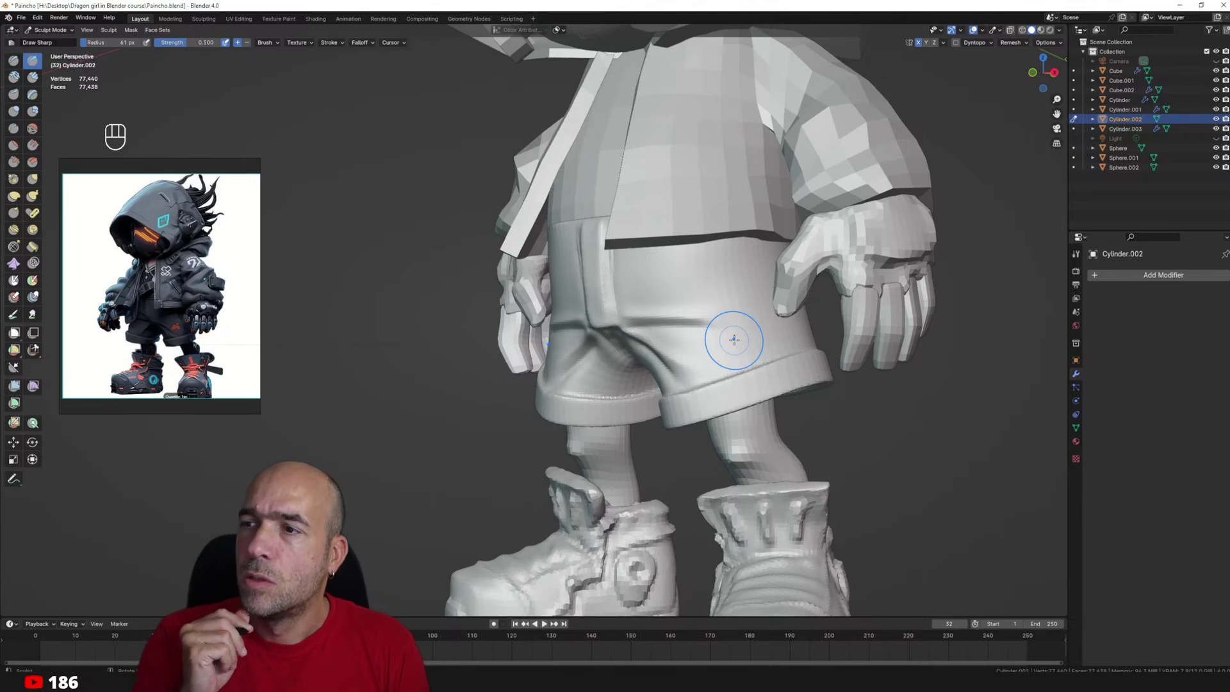
{"action": "mouse_move", "coordinate": [744, 361]}
{"action": "left_mouse_down", "text": "ctrl+alt"}
{"action": "mouse_move", "coordinate": [732, 389]}
{"action": "mouse_move", "coordinate": [785, 370]}
{"action": "left_mouse_up", "text": "ctrl+alt"}
{"action": "left_click_drag", "start_coordinate": [772, 316], "coordinate": [776, 301], "text": "shift"}
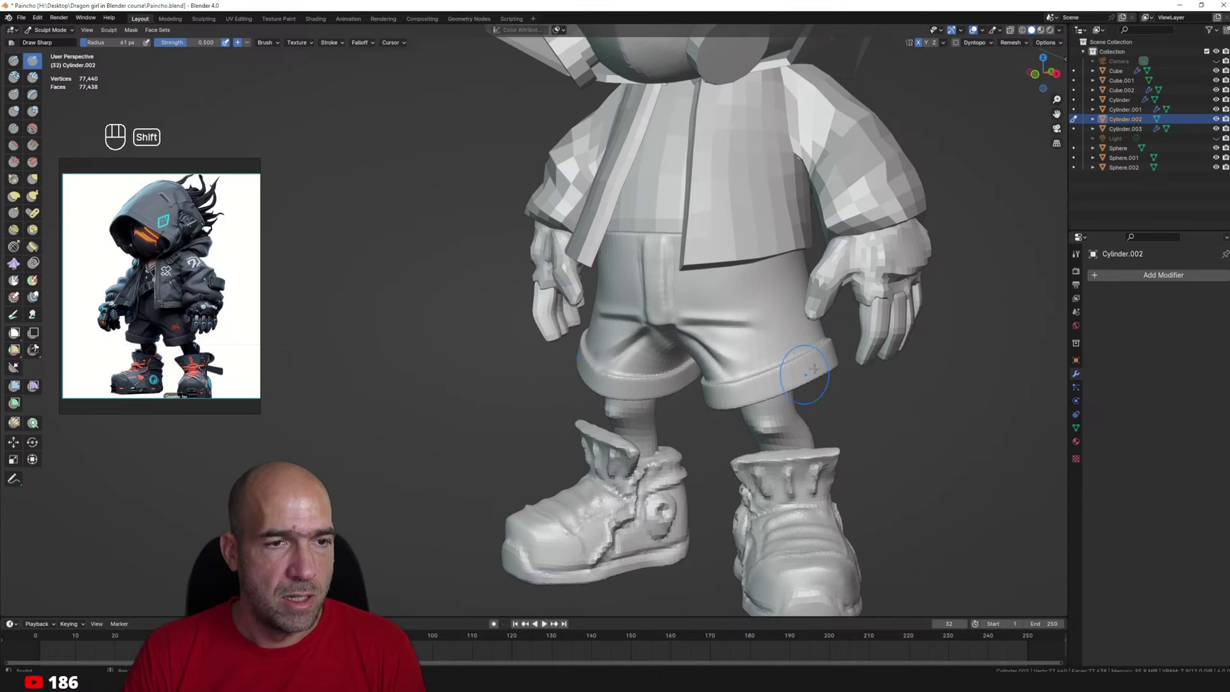
{"action": "left_click_drag", "start_coordinate": [699, 366], "coordinate": [701, 308], "text": "alt+shift"}
Switch sculpting to the mirrored legs, set the voxel size to 0.01 m, remesh them and smooth the surface.
{"action": "key", "text": "alt+q"}
{"action": "mouse_move", "coordinate": [808, 367]}
{"action": "left_mouse_down", "text": "alt"}
{"action": "mouse_move", "coordinate": [711, 353]}
{"action": "mouse_move", "coordinate": [789, 360]}
{"action": "left_mouse_up", "text": "alt"}
{"action": "left_click_drag", "start_coordinate": [679, 384], "coordinate": [700, 359], "text": "ctrl+alt"}
{"action": "key", "text": "1"}
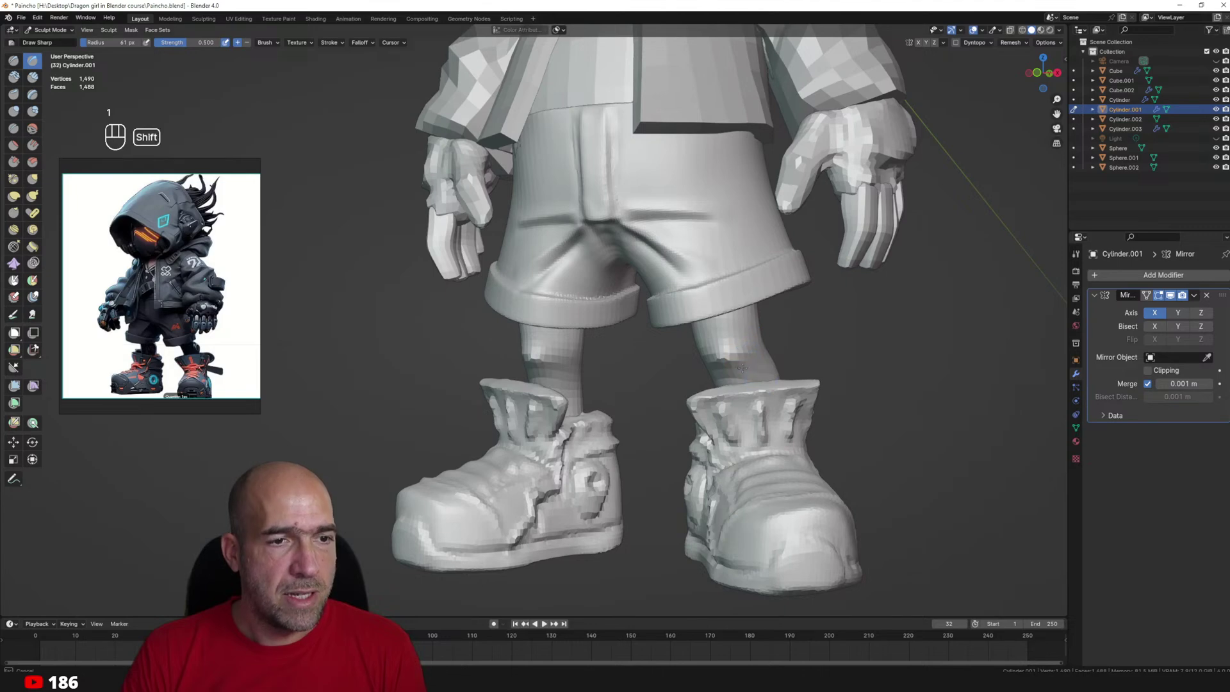
{"action": "middle_click_drag", "start_coordinate": [742, 367], "coordinate": [787, 372], "text": "shift"}
{"action": "key", "text": "r"}
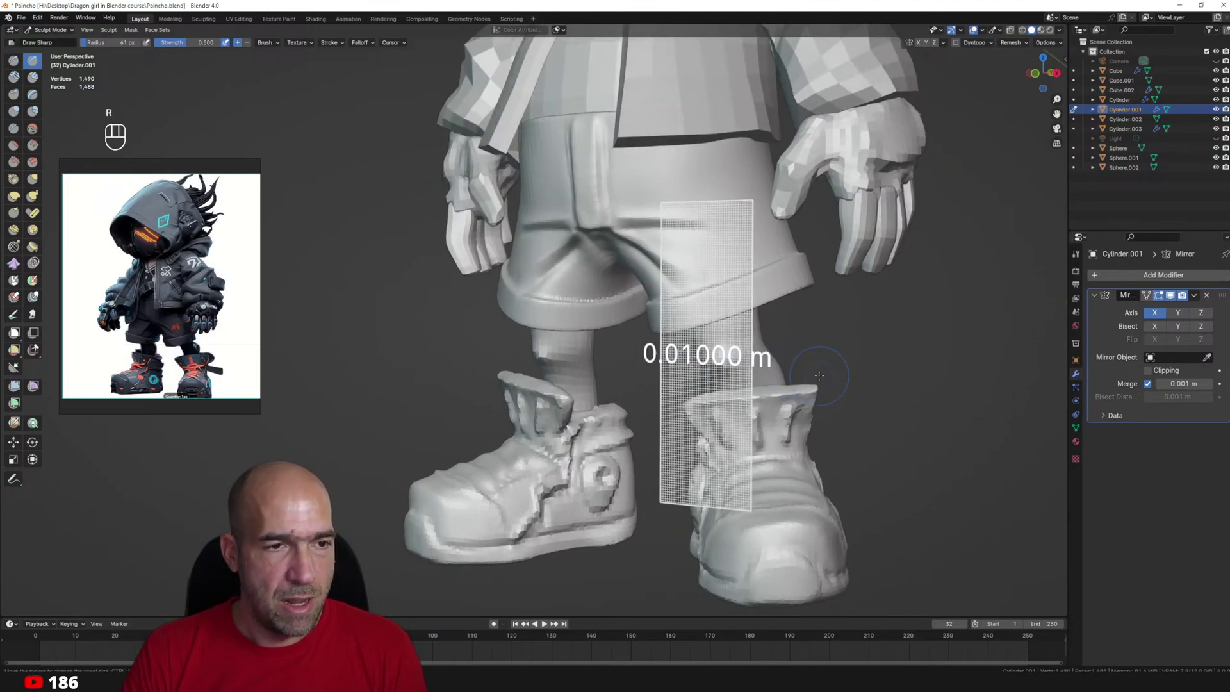
{"action": "left_click", "coordinate": [819, 375]}
{"action": "key", "text": "ctrl+r"}
{"action": "left_click_drag", "start_coordinate": [794, 365], "coordinate": [785, 401], "text": "ctrl+alt"}
{"action": "left_click_drag", "start_coordinate": [743, 362], "coordinate": [735, 385], "text": "shift"}
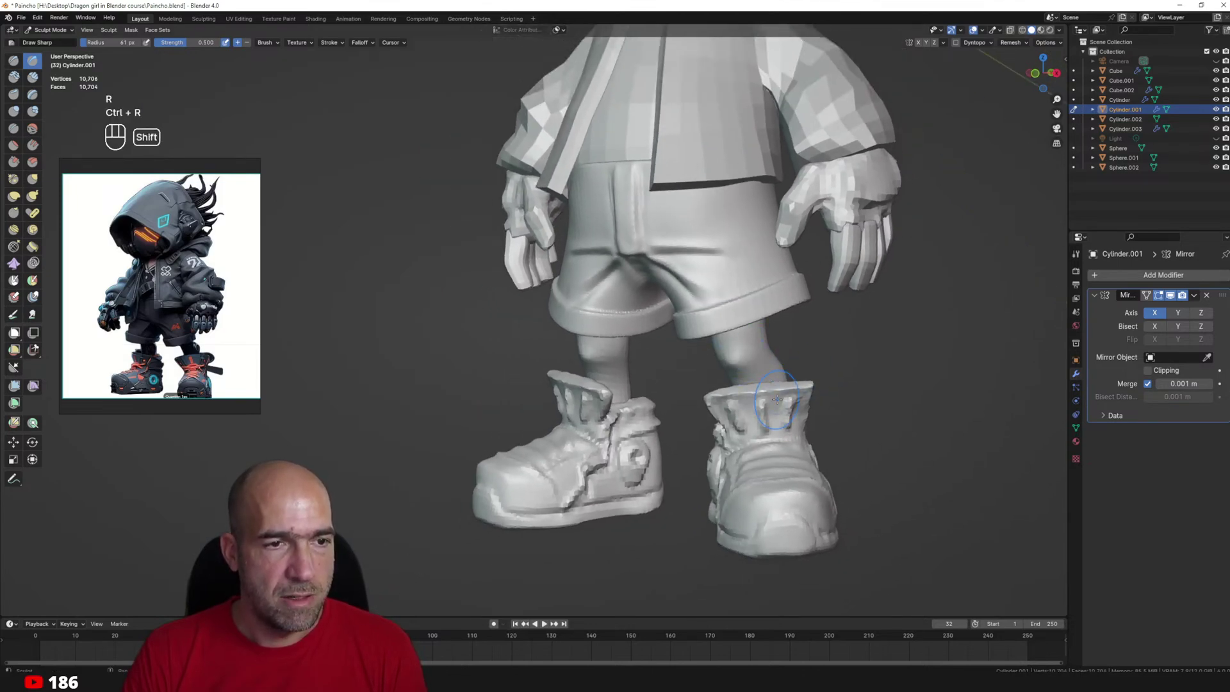
Shape and smooth the knees and calves of the legs with the Clay Strips and Draw Sharp brushes.
{"action": "mouse_move", "coordinate": [674, 399]}
{"action": "middle_mouse_down", "text": "ctrl"}
{"action": "mouse_move", "coordinate": [763, 349]}
{"action": "mouse_move", "coordinate": [687, 354]}
{"action": "mouse_move", "coordinate": [672, 331]}
{"action": "middle_mouse_up", "text": "ctrl"}
{"action": "key", "text": "2"}
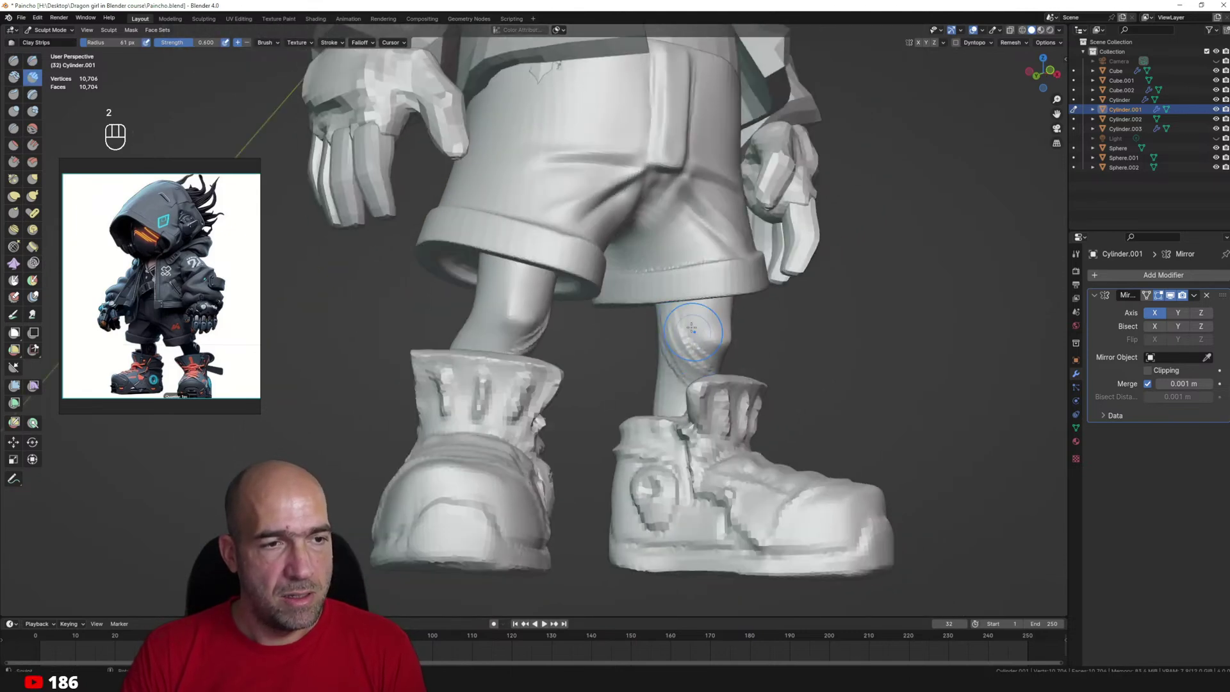
{"action": "middle_click_drag", "start_coordinate": [707, 392], "coordinate": [672, 310]}
{"action": "key", "text": "1"}
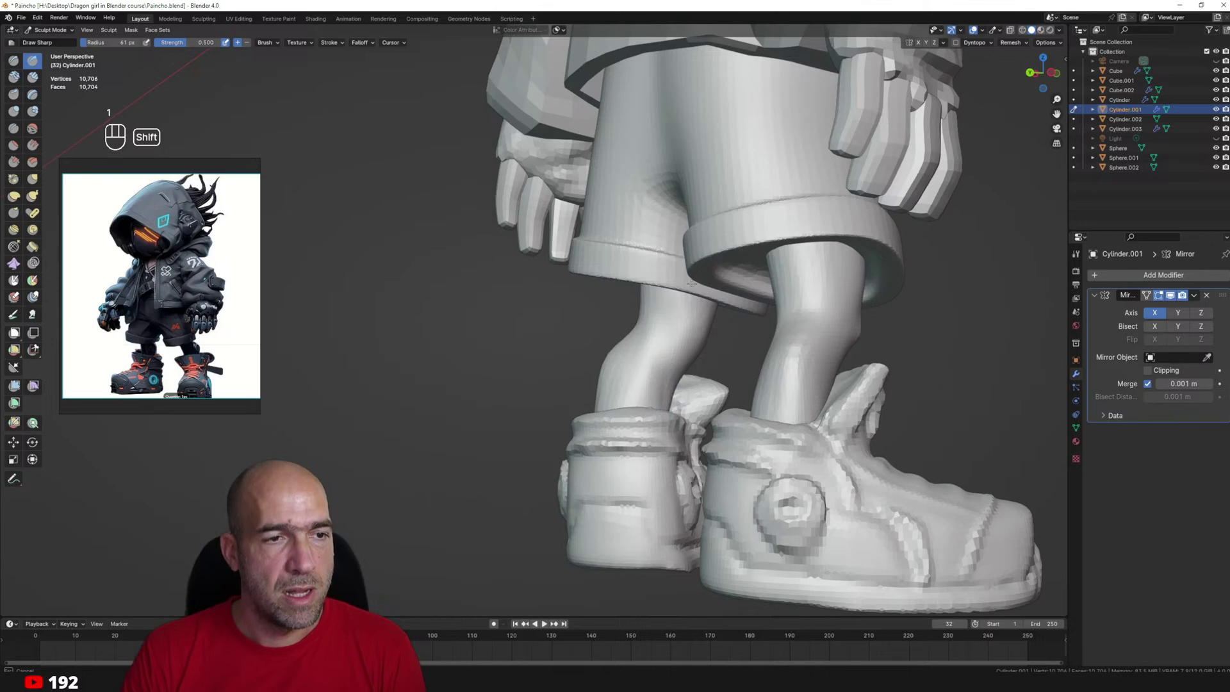
{"action": "middle_click_drag", "start_coordinate": [629, 334], "coordinate": [686, 381]}
{"action": "key", "text": "bracketright"}
{"action": "left_click_drag", "start_coordinate": [644, 450], "coordinate": [659, 461]}
{"action": "mouse_move", "coordinate": [667, 364]}
{"action": "middle_mouse_down"}
{"action": "mouse_move", "coordinate": [637, 467]}
{"action": "mouse_move", "coordinate": [649, 438]}
{"action": "mouse_move", "coordinate": [624, 441]}
{"action": "mouse_move", "coordinate": [639, 402]}
{"action": "mouse_move", "coordinate": [681, 399]}
{"action": "middle_mouse_up"}
{"action": "key", "text": "1"}
{"action": "mouse_move", "coordinate": [681, 400]}
{"action": "left_mouse_down", "text": "alt"}
{"action": "mouse_move", "coordinate": [653, 382]}
{"action": "mouse_move", "coordinate": [680, 419]}
{"action": "left_mouse_up", "text": "alt"}
Switch sculpting back to the shorts and carve a mirrored waistband line across the front with a 40 px Draw Sharp brush.
{"action": "key", "text": "alt+q"}
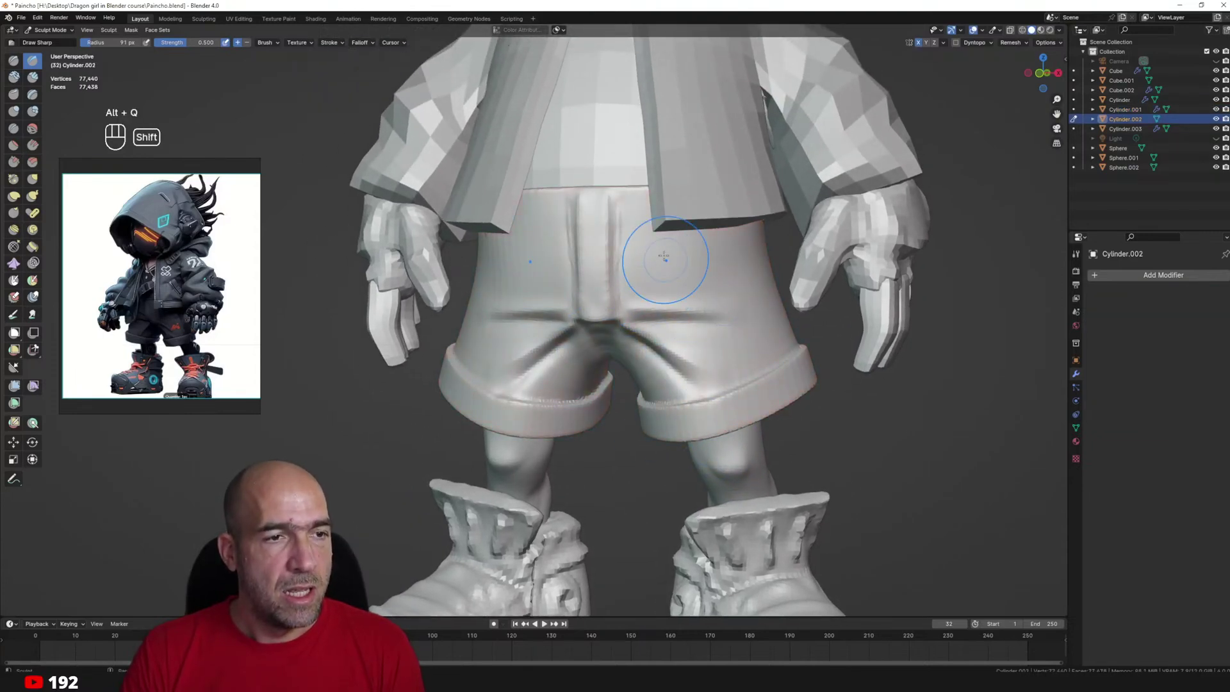
{"action": "left_click_drag", "start_coordinate": [640, 198], "coordinate": [699, 303], "text": "alt"}
{"action": "scroll", "coordinate": [699, 302], "scroll_direction": "up", "scroll_amount": 2}
{"action": "key", "text": "bracketleft"}
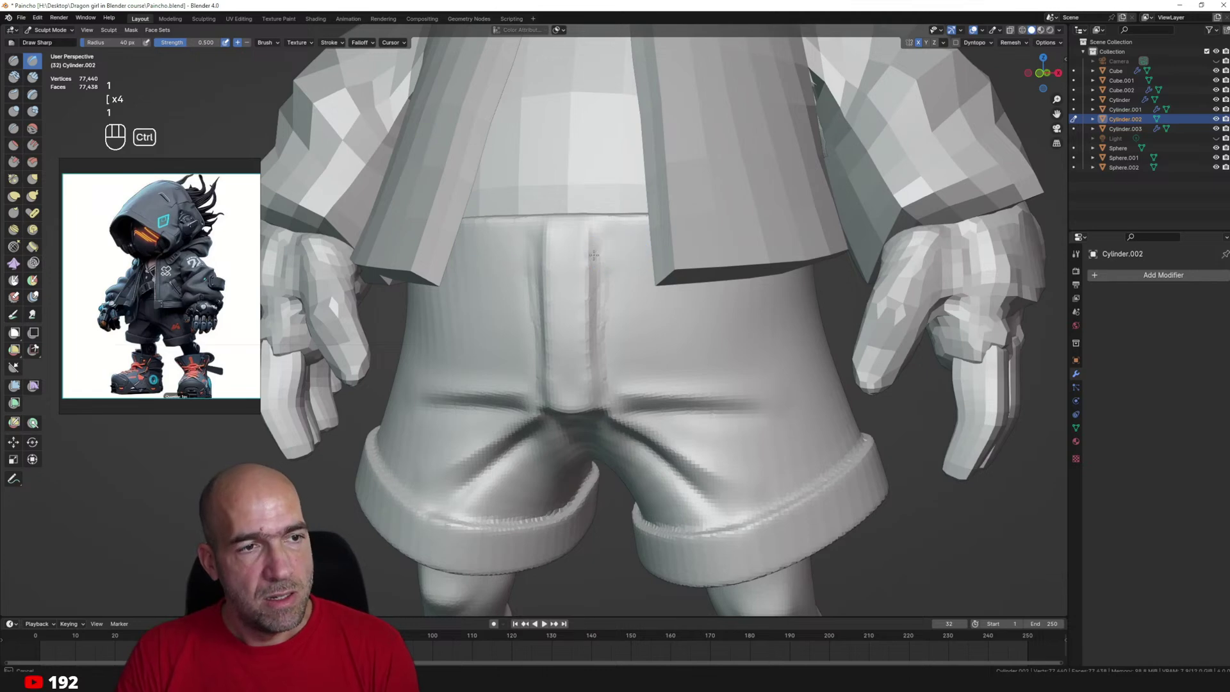
{"action": "left_click_drag", "start_coordinate": [604, 239], "coordinate": [740, 227]}
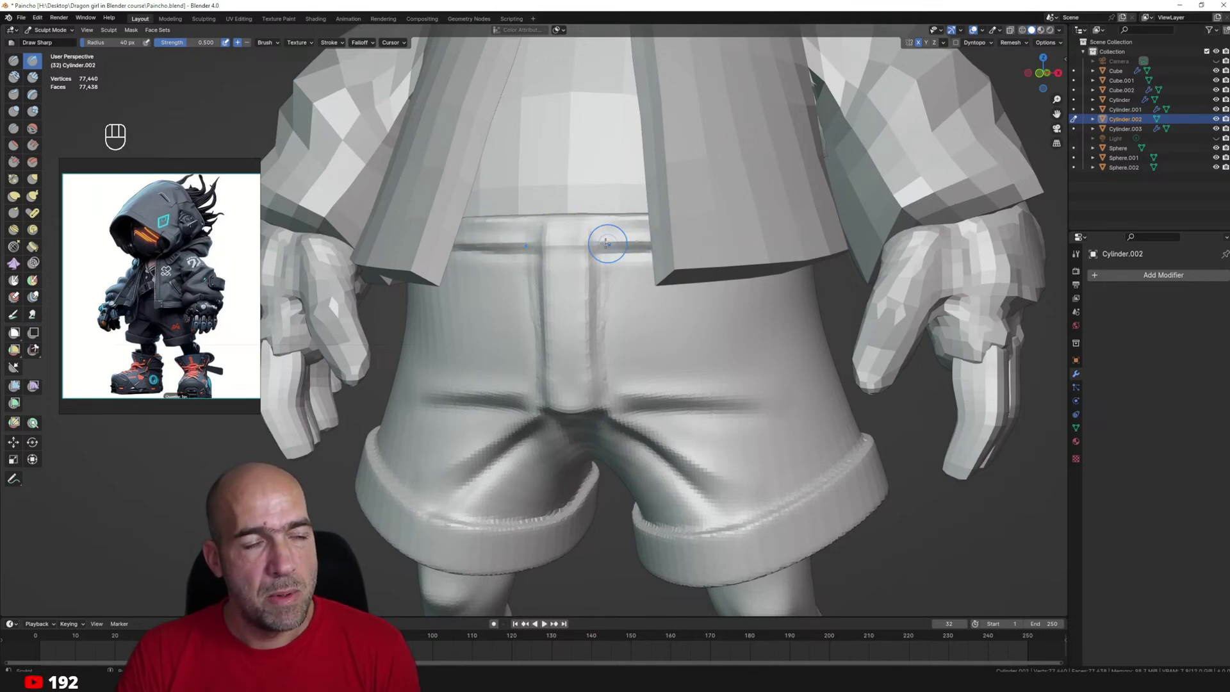
{"action": "middle_click_drag", "start_coordinate": [607, 243], "coordinate": [685, 423], "text": "ctrl"}
Carve mirrored curved pocket openings on the shorts' hips with the Draw Sharp brush.
{"action": "middle_click_drag", "start_coordinate": [787, 359], "coordinate": [769, 282]}
{"action": "mouse_move", "coordinate": [794, 282]}
{"action": "middle_mouse_down", "text": "shift"}
{"action": "mouse_move", "coordinate": [697, 287]}
{"action": "mouse_move", "coordinate": [762, 317]}
{"action": "mouse_move", "coordinate": [685, 314]}
{"action": "mouse_move", "coordinate": [723, 309]}
{"action": "middle_mouse_up", "text": "shift"}
{"action": "key", "text": "2"}
{"action": "key", "text": "1"}
{"action": "key", "text": "1"}
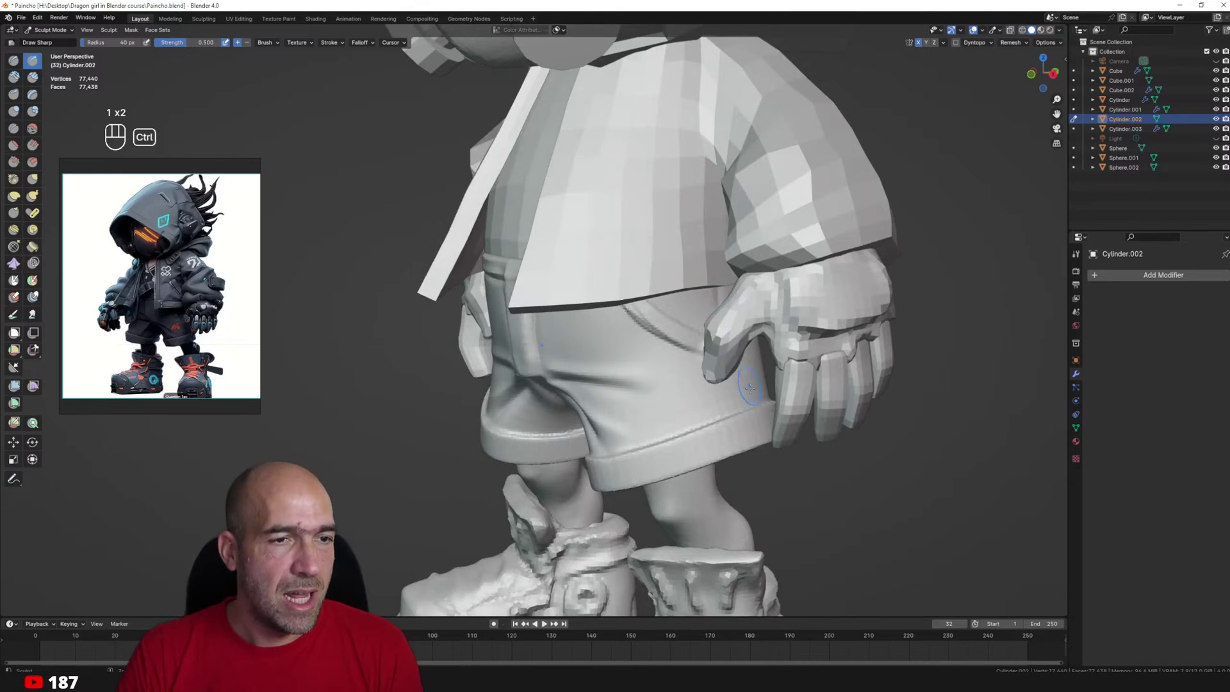
{"action": "middle_click_drag", "start_coordinate": [733, 397], "coordinate": [768, 388]}
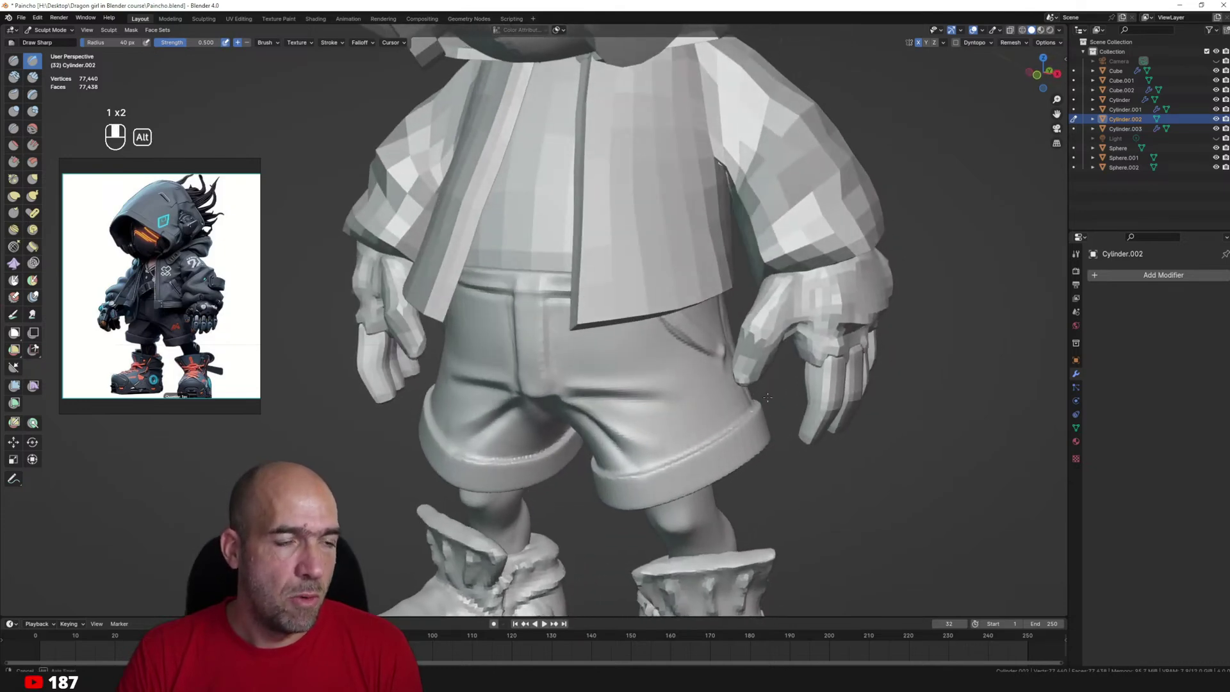
{"action": "middle_click_drag", "start_coordinate": [743, 307], "coordinate": [733, 351], "text": "ctrl"}
{"action": "mouse_move", "coordinate": [732, 275]}
{"action": "middle_mouse_down", "text": "shift"}
{"action": "mouse_move", "coordinate": [728, 356]}
{"action": "mouse_move", "coordinate": [695, 358]}
{"action": "mouse_move", "coordinate": [743, 353]}
{"action": "mouse_move", "coordinate": [789, 367]}
{"action": "mouse_move", "coordinate": [810, 352]}
{"action": "mouse_move", "coordinate": [796, 357]}
{"action": "mouse_move", "coordinate": [783, 337]}
{"action": "mouse_move", "coordinate": [762, 378]}
{"action": "middle_mouse_up", "text": "shift"}
Switch sculpting to the head and carve a mirrored crease under the eyes along the mask's upper edge with the 40 px Draw Sharp brush.
{"action": "key", "text": "alt+q"}
{"action": "key", "text": "1"}
{"action": "mouse_move", "coordinate": [730, 359]}
{"action": "middle_mouse_down", "text": "alt"}
{"action": "mouse_move", "coordinate": [747, 355]}
{"action": "mouse_move", "coordinate": [690, 285]}
{"action": "mouse_move", "coordinate": [704, 312]}
{"action": "middle_mouse_up", "text": "alt"}
{"action": "key", "text": "alt+q"}
{"action": "key", "text": "1"}
{"action": "key", "text": "1"}
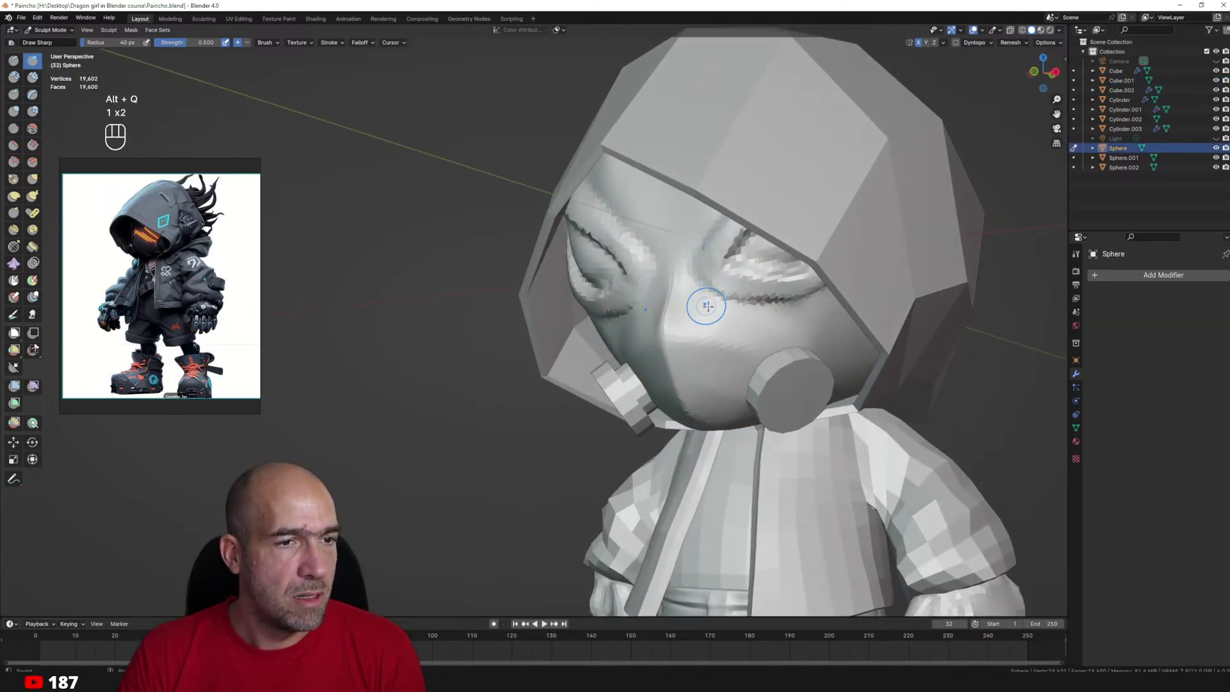
{"action": "left_click_drag", "start_coordinate": [699, 284], "coordinate": [833, 341], "text": "ctrl"}
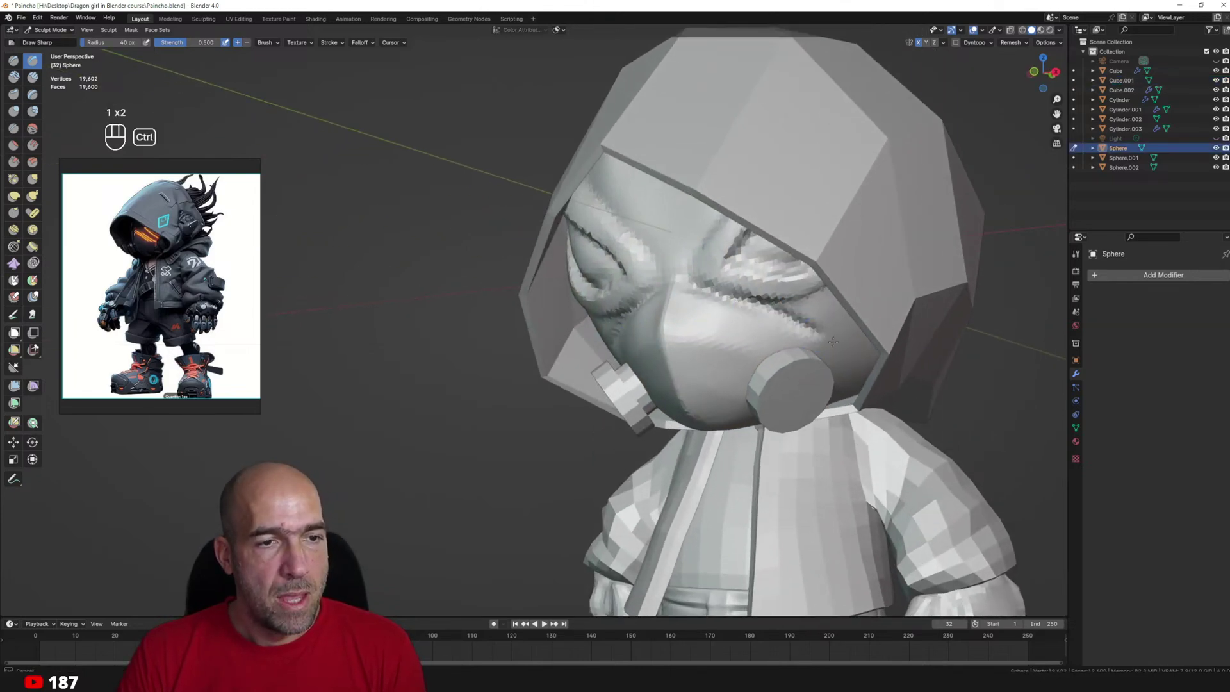
Flatten the planes of the face mask with the Scrape/Peaks brush at a 78 px radius.
{"action": "mouse_move", "coordinate": [819, 406]}
{"action": "middle_mouse_down"}
{"action": "mouse_move", "coordinate": [660, 301]}
{"action": "mouse_move", "coordinate": [670, 316]}
{"action": "middle_mouse_up"}
{"action": "key", "text": "3"}
{"action": "key", "text": "bracketright"}
{"action": "key", "text": "bracketright"}
{"action": "key", "text": "bracketright"}
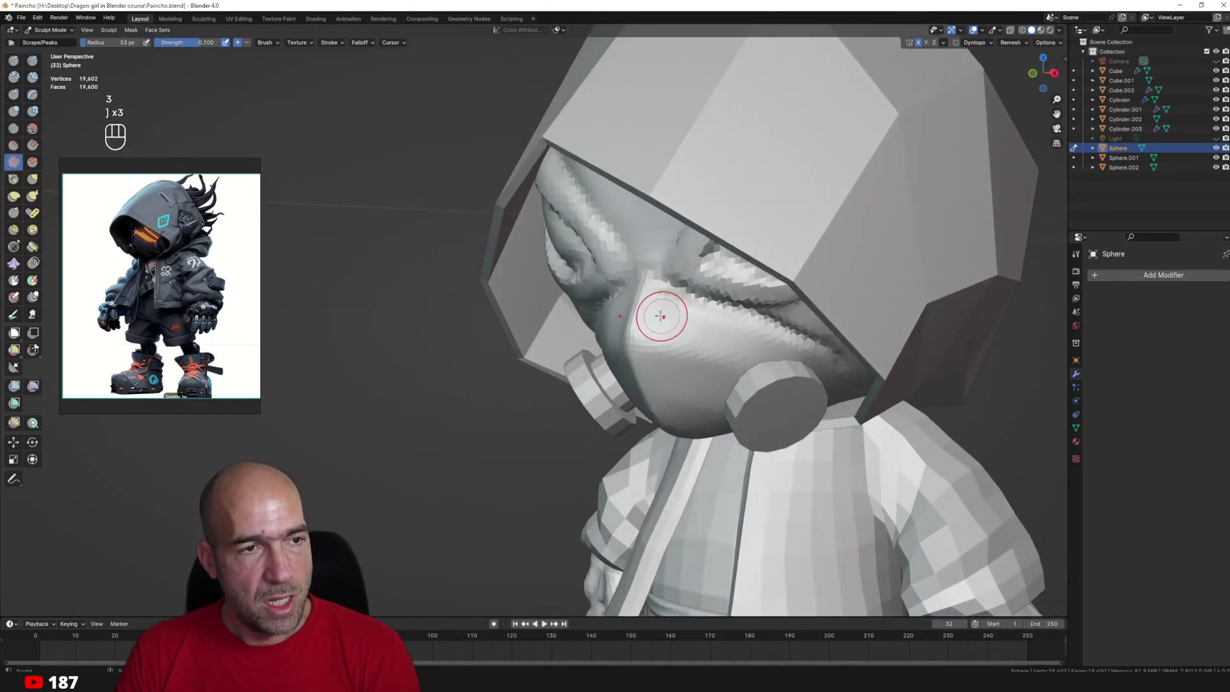
{"action": "key", "text": "bracketright"}
{"action": "key", "text": "bracketright"}
{"action": "key", "text": "bracketright"}
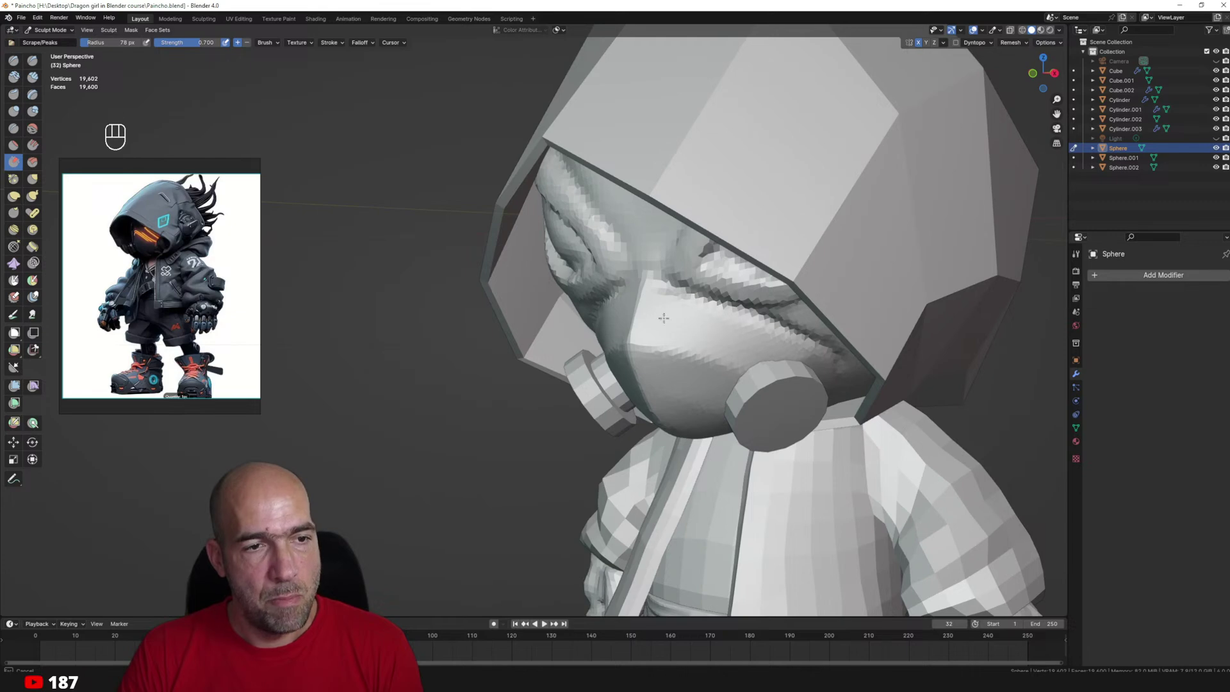
{"action": "middle_click_drag", "start_coordinate": [703, 402], "coordinate": [673, 388]}
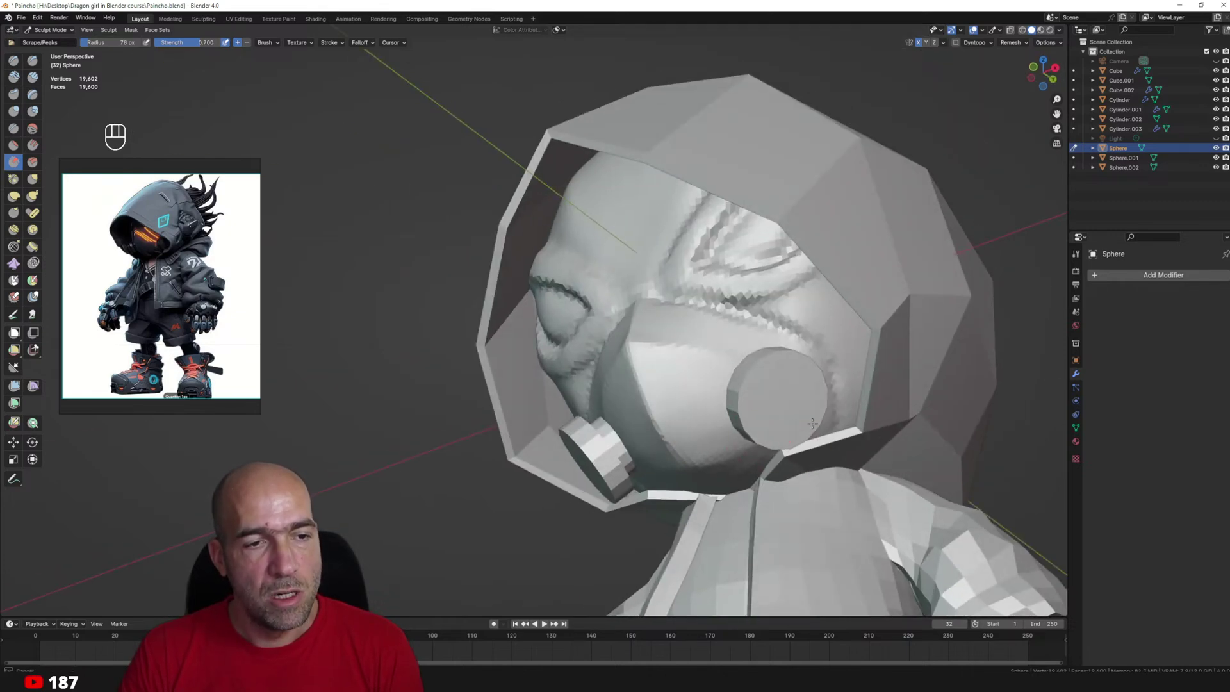
{"action": "middle_click_drag", "start_coordinate": [811, 442], "coordinate": [739, 375]}
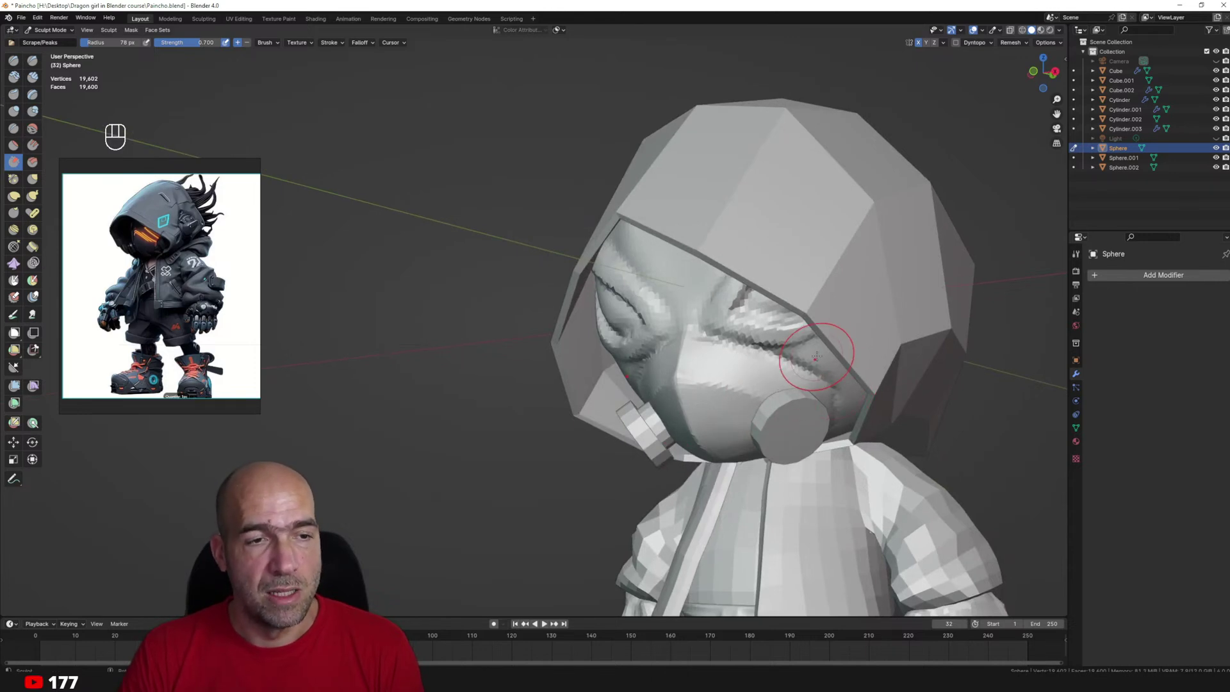
Adjust the inner brow with the Grab brush and define the mirrored brow ridges and eye slits with the 78 px Draw Sharp brush.
{"action": "middle_click_drag", "start_coordinate": [815, 357], "coordinate": [810, 354]}
{"action": "key", "text": "g"}
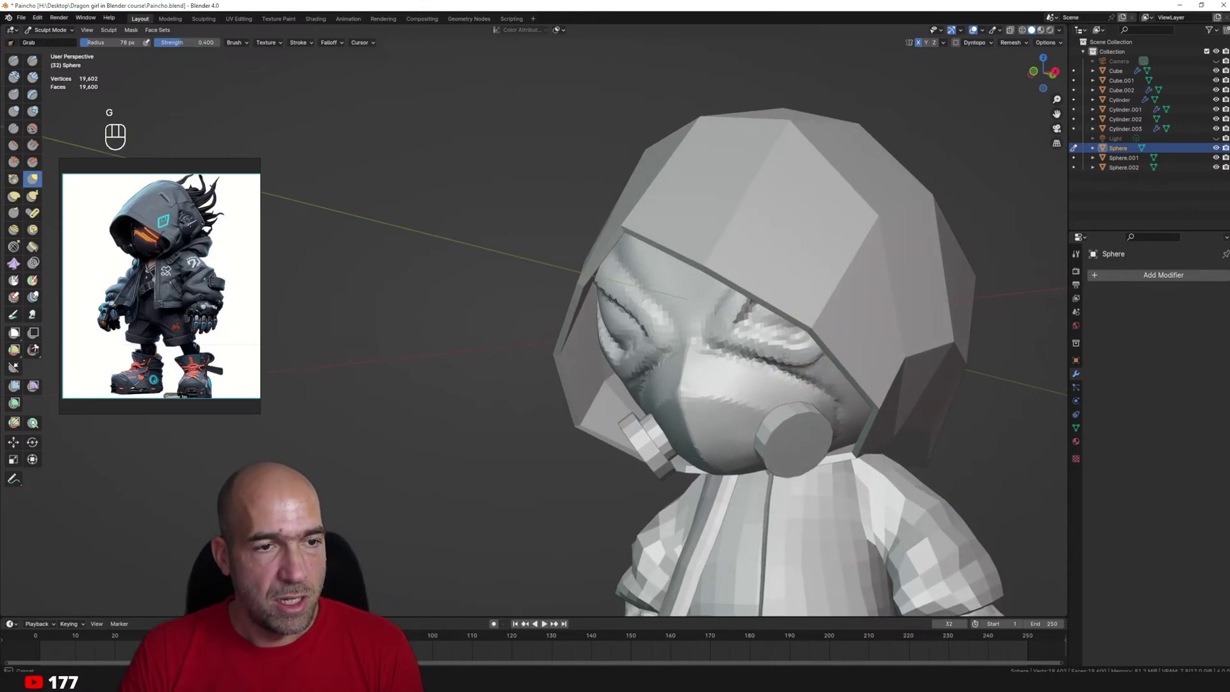
{"action": "left_click_drag", "start_coordinate": [718, 332], "coordinate": [731, 320]}
{"action": "mouse_move", "coordinate": [730, 320]}
{"action": "middle_mouse_down", "text": "ctrl"}
{"action": "mouse_move", "coordinate": [692, 291]}
{"action": "mouse_move", "coordinate": [735, 288]}
{"action": "middle_mouse_up", "text": "ctrl"}
{"action": "key", "text": "1"}
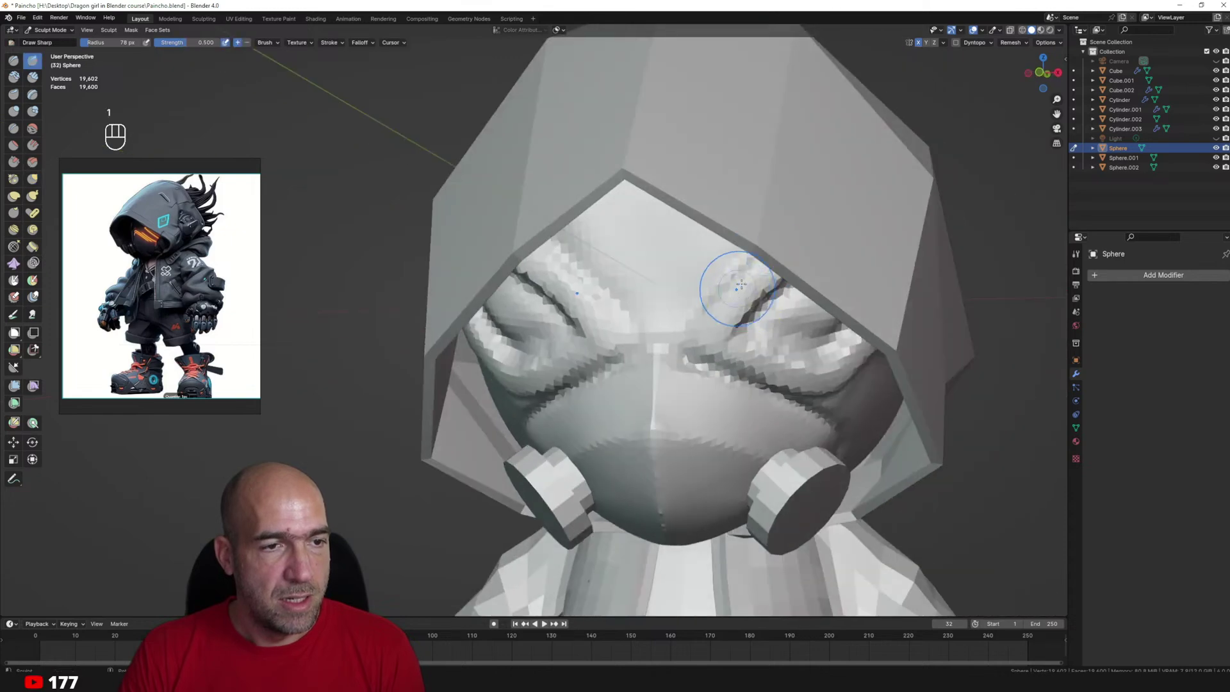
{"action": "left_click_drag", "start_coordinate": [759, 262], "coordinate": [688, 334]}
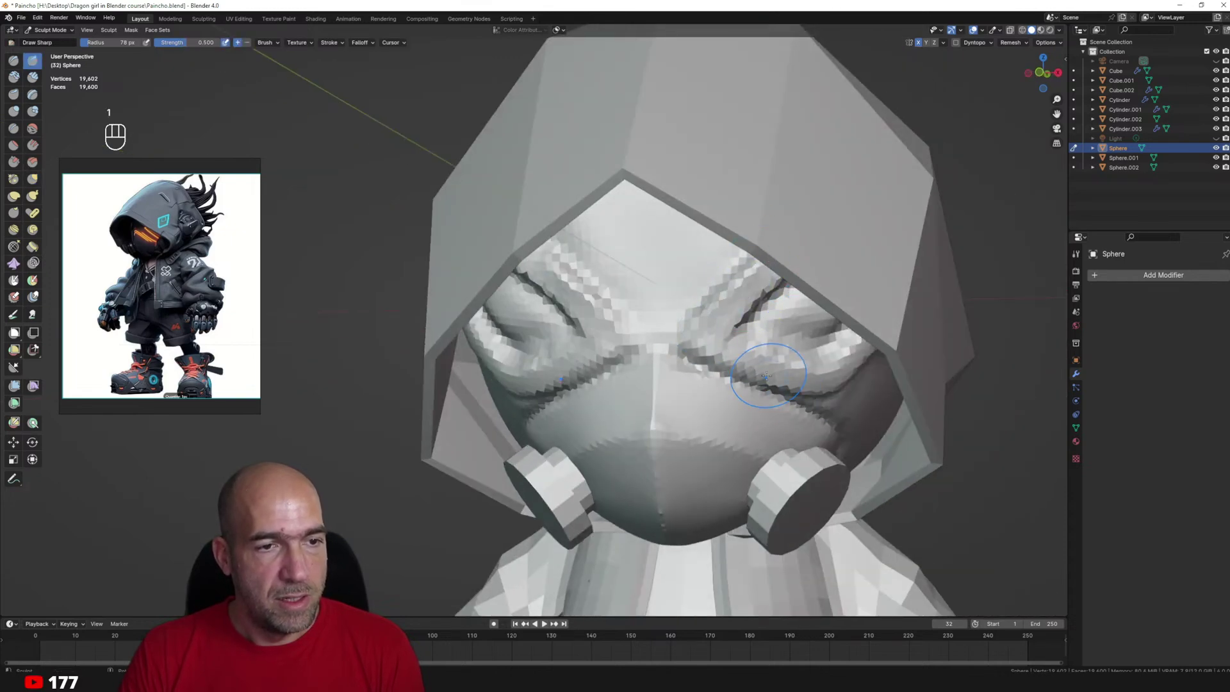
{"action": "mouse_move", "coordinate": [767, 353]}
{"action": "middle_mouse_down"}
{"action": "mouse_move", "coordinate": [791, 346]}
{"action": "mouse_move", "coordinate": [728, 295]}
{"action": "middle_mouse_up"}
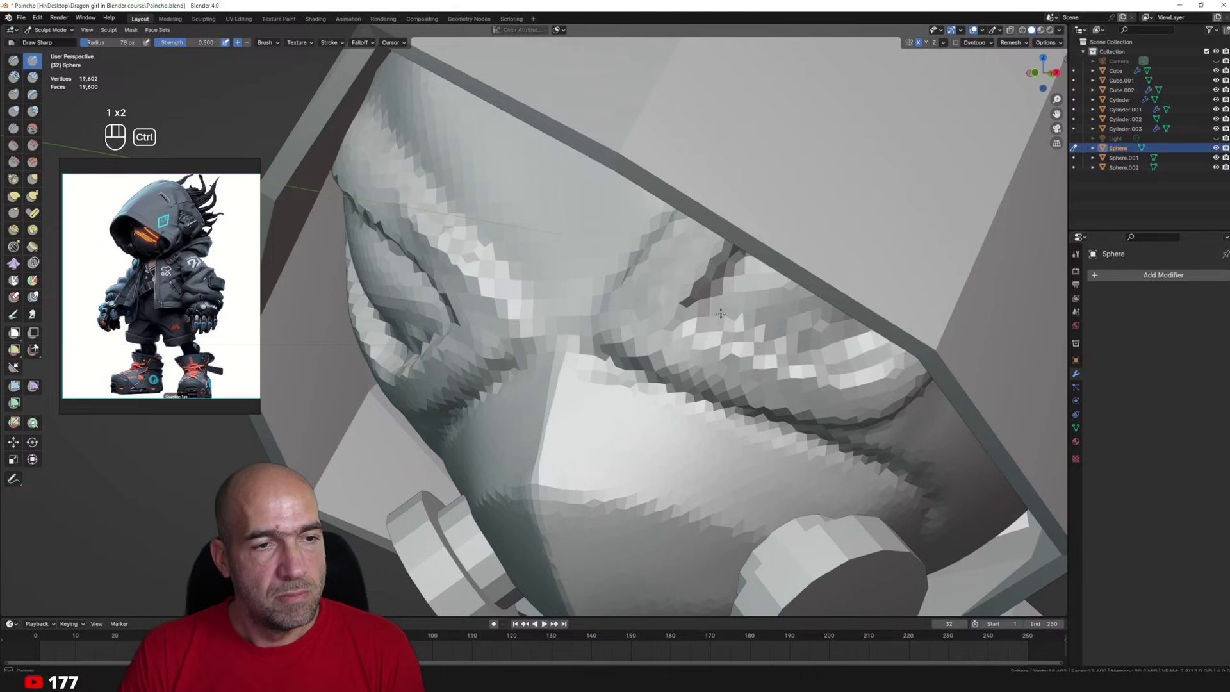
{"action": "left_click_drag", "start_coordinate": [754, 261], "coordinate": [688, 320], "text": "ctrl"}
{"action": "middle_click_drag", "start_coordinate": [689, 321], "coordinate": [737, 346], "text": "shift"}
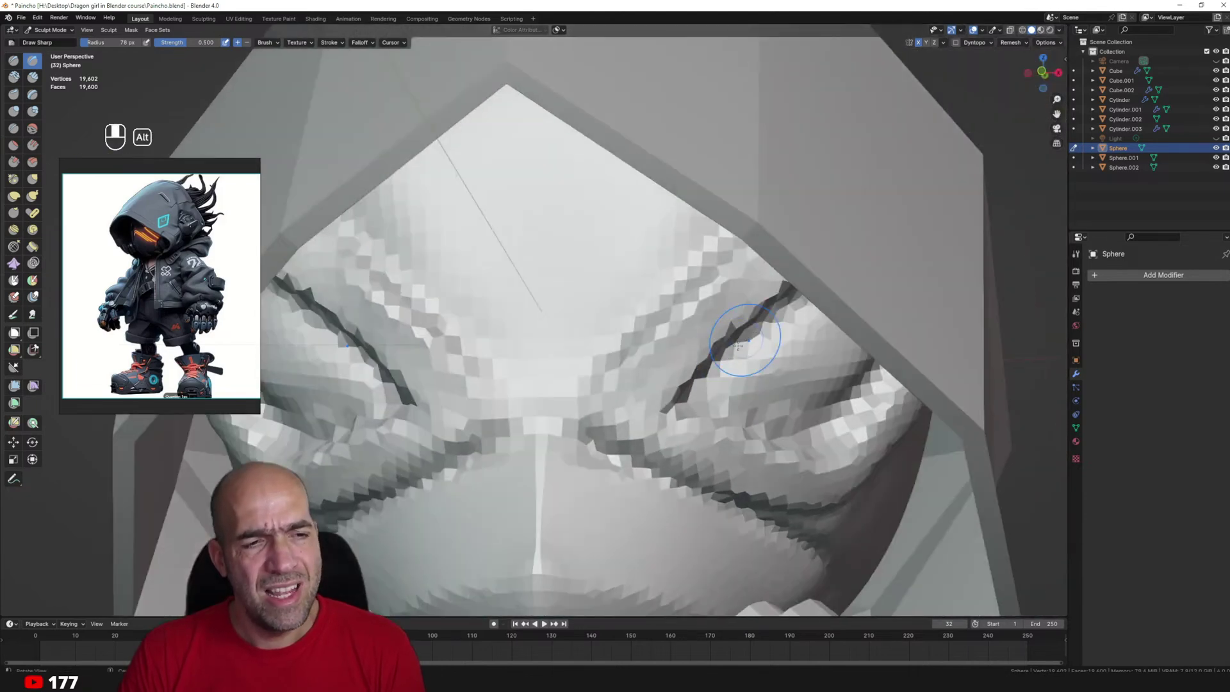
Switch sculpting to the shorts and set the Grab brush to a 104 px radius.
{"action": "middle_click_drag", "start_coordinate": [720, 411], "coordinate": [833, 352], "text": "ctrl"}
{"action": "middle_click_drag", "start_coordinate": [856, 448], "coordinate": [812, 443], "text": "alt+shift"}
{"action": "mouse_move", "coordinate": [812, 443]}
{"action": "middle_mouse_down", "text": "alt"}
{"action": "mouse_move", "coordinate": [761, 440]}
{"action": "mouse_move", "coordinate": [792, 420]}
{"action": "mouse_move", "coordinate": [778, 374]}
{"action": "middle_mouse_up", "text": "alt"}
{"action": "key", "text": "alt+q"}
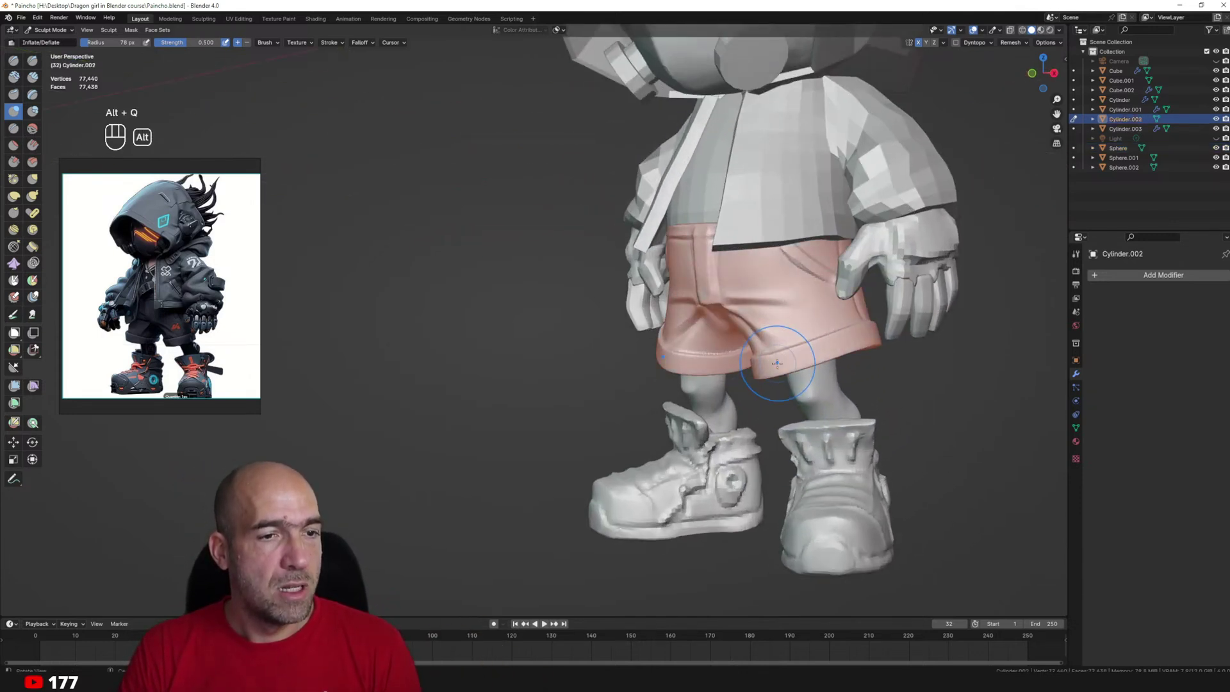
{"action": "scroll", "coordinate": [775, 365], "scroll_direction": "down", "scroll_amount": 2}
{"action": "key", "text": "g"}
{"action": "key", "text": "bracketleft"}
{"action": "key", "text": "bracketright"}
{"action": "key", "text": "bracketright"}
{"action": "key", "text": "bracketright"}
{"action": "key", "text": "bracketright"}
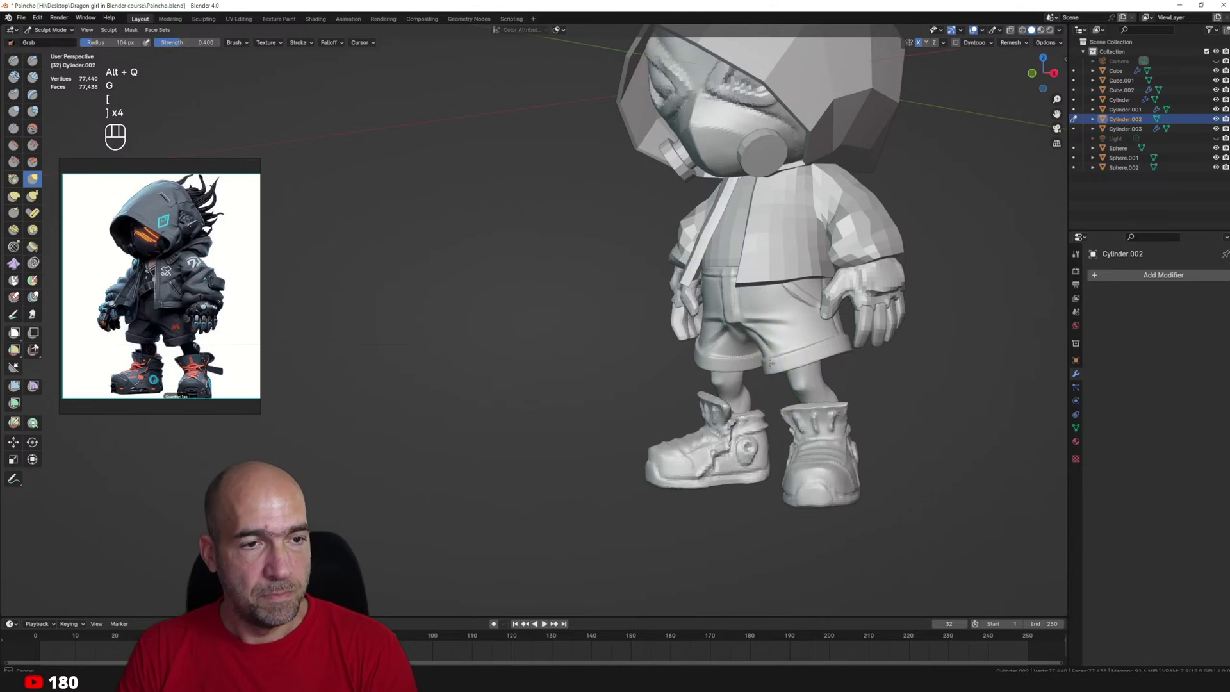
Switch sculpting to the boots, clear their mask and save the file.
{"action": "middle_click_drag", "start_coordinate": [775, 365], "coordinate": [686, 453], "text": "alt"}
{"action": "key", "text": "alt+q"}
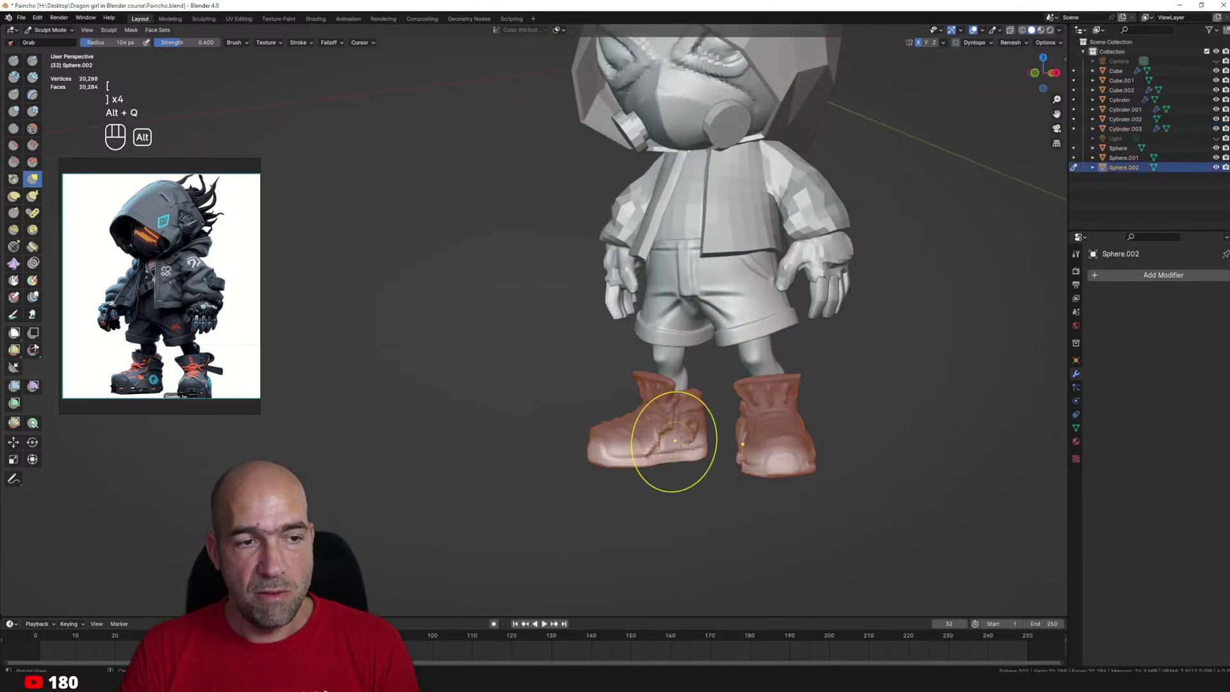
{"action": "key", "text": "a"}
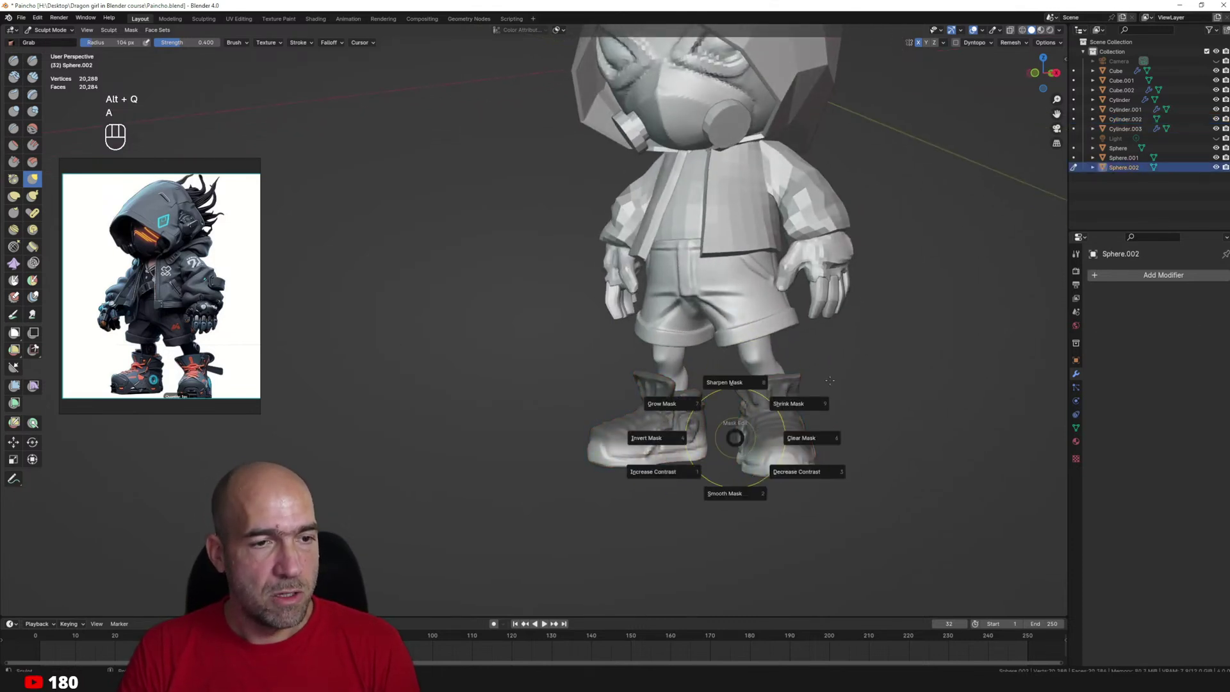
{"action": "left_click", "coordinate": [812, 437]}
{"action": "middle_click_drag", "start_coordinate": [869, 365], "coordinate": [868, 453], "text": "shift"}
{"action": "key", "text": "ctrl+s"}
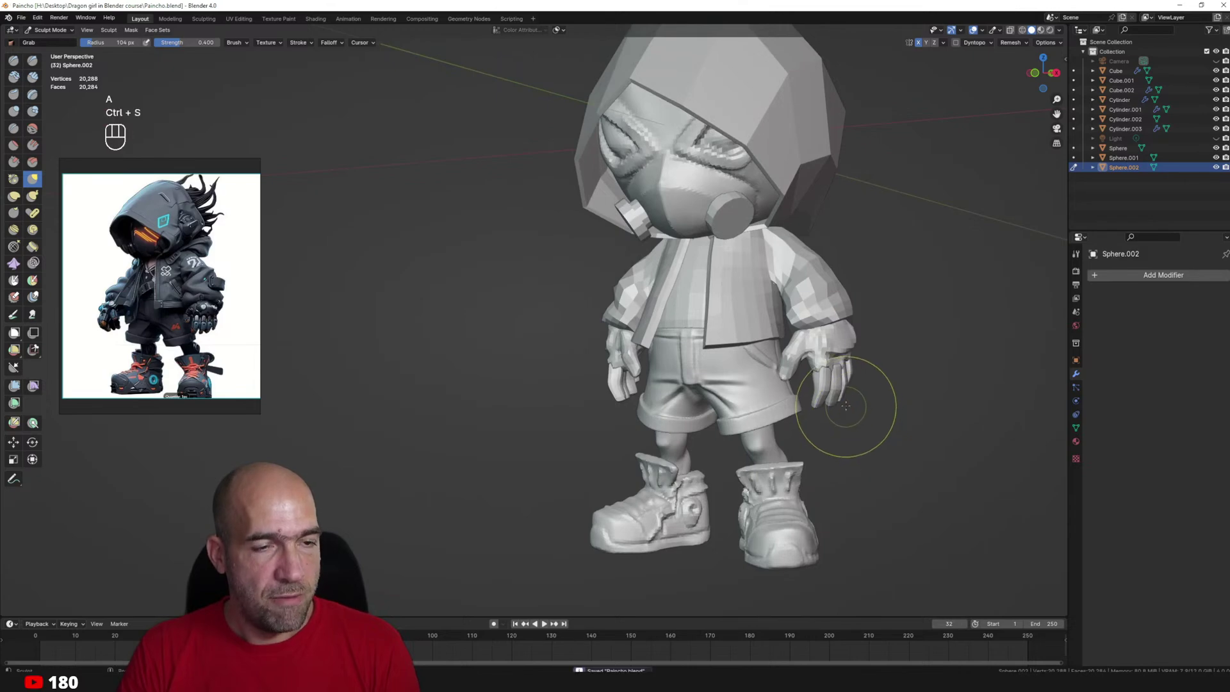
In Object Mode, select the glove palms together with the fingers and join them into one mirrored object.
{"action": "left_click_drag", "start_coordinate": [852, 376], "coordinate": [862, 399], "text": "alt+shift"}
{"action": "left_click_drag", "start_coordinate": [810, 308], "coordinate": [820, 335], "text": "alt+shift"}
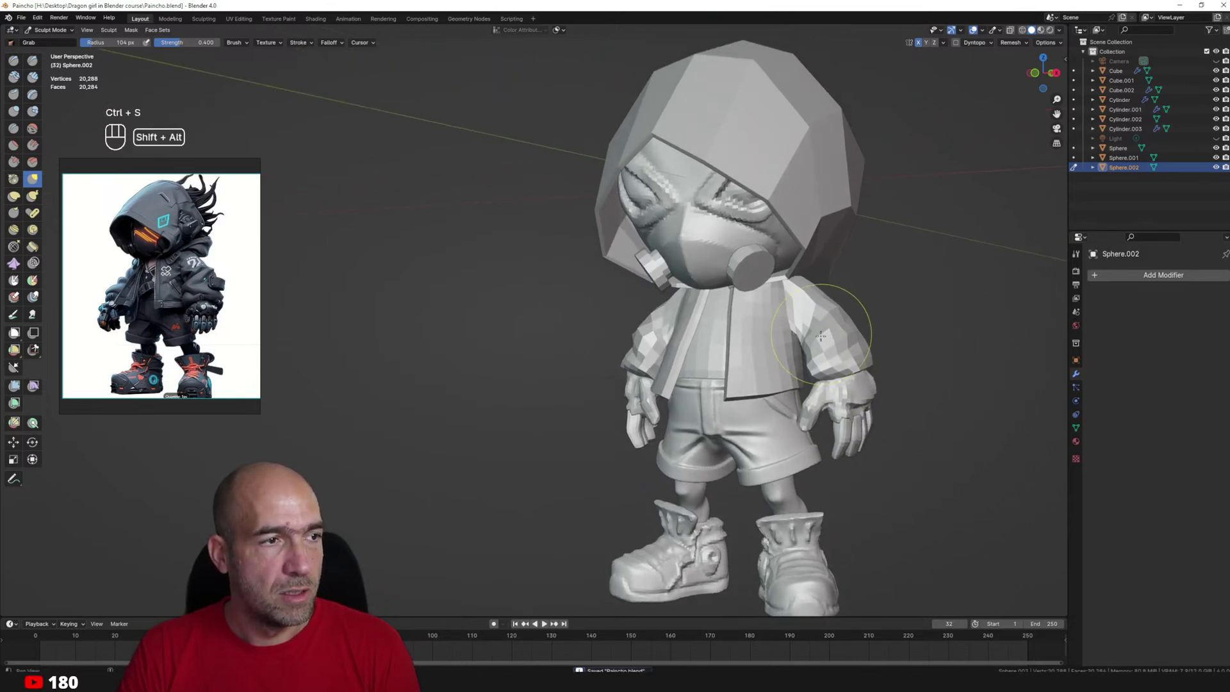
{"action": "mouse_move", "coordinate": [870, 383]}
{"action": "middle_mouse_down", "text": "alt"}
{"action": "mouse_move", "coordinate": [765, 390]}
{"action": "mouse_move", "coordinate": [765, 404]}
{"action": "mouse_move", "coordinate": [858, 365]}
{"action": "middle_mouse_up", "text": "alt"}
{"action": "key", "text": "alt+q"}
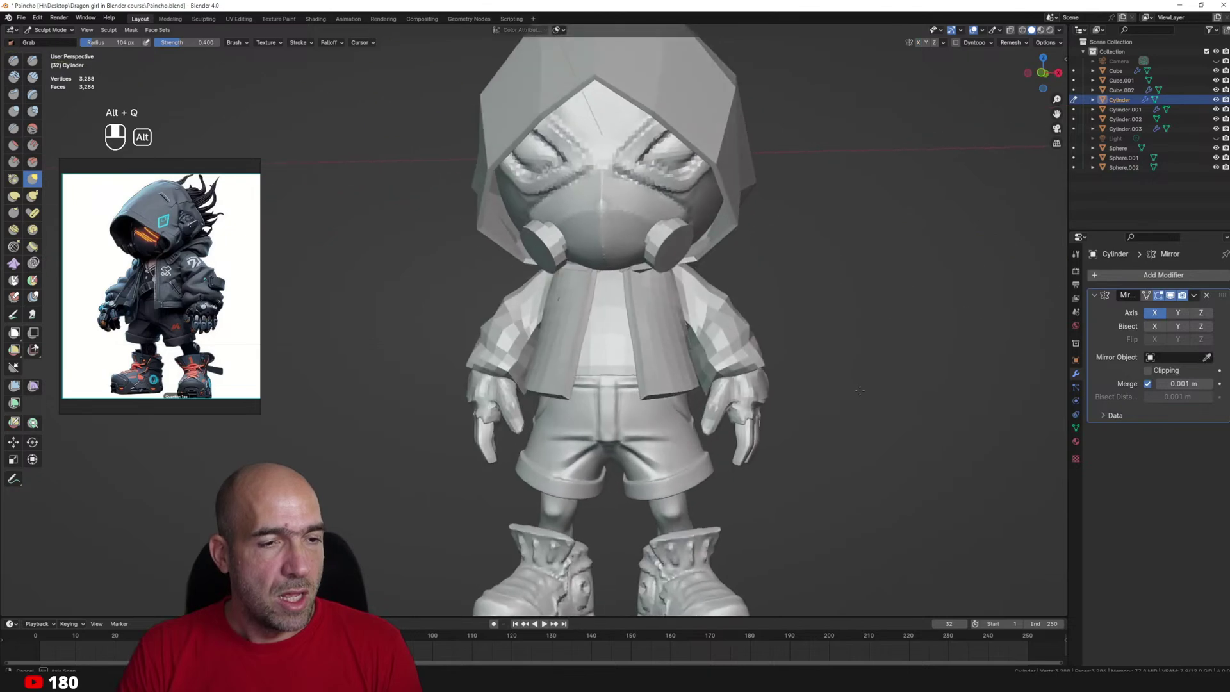
{"action": "key", "text": "ctrl+Tab"}
{"action": "left_click", "coordinate": [766, 407]}
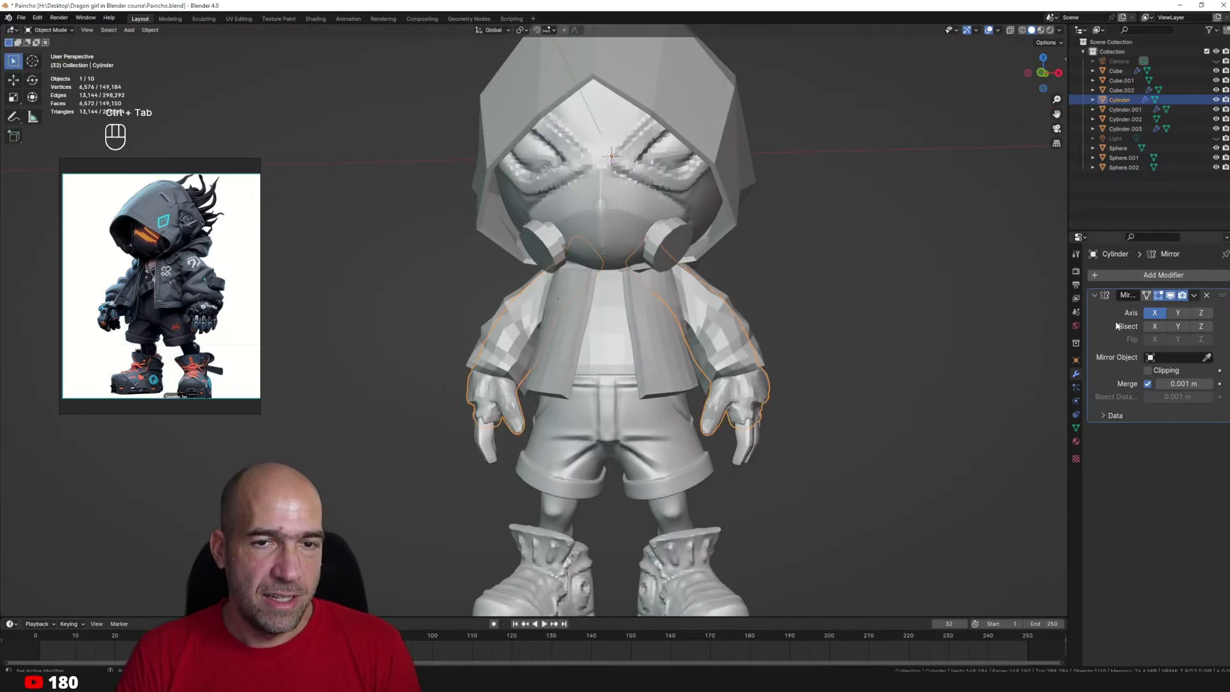
{"action": "left_click", "coordinate": [753, 446], "text": "shift"}
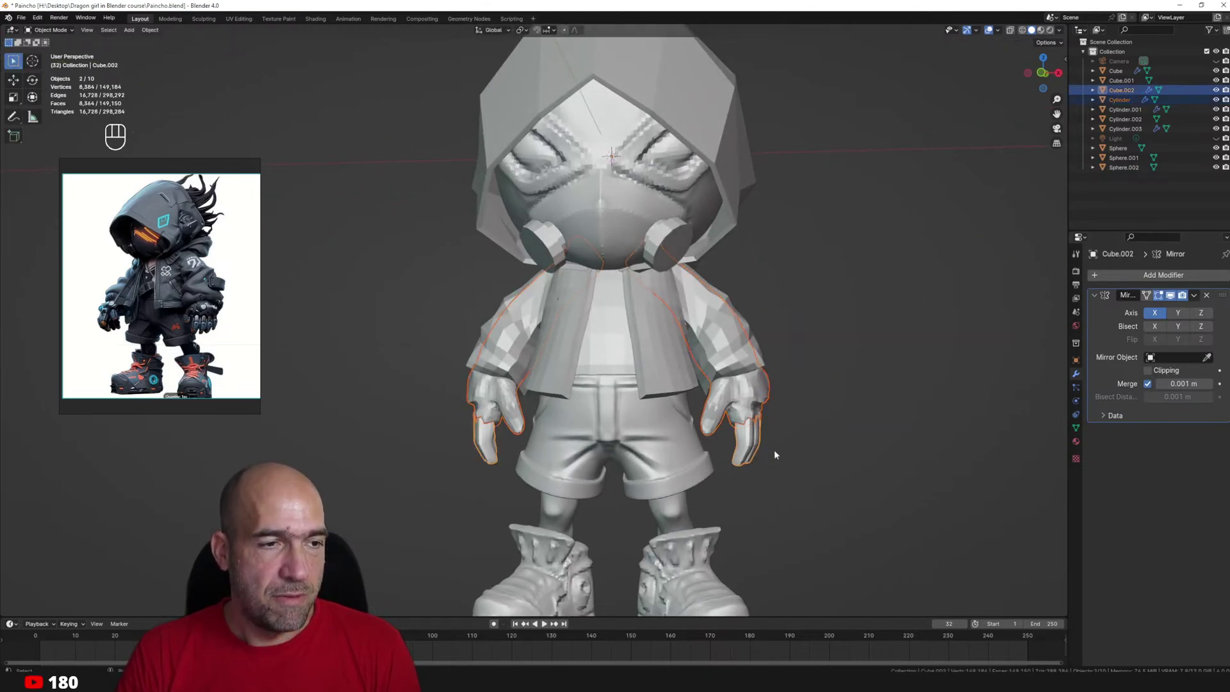
{"action": "key", "text": "ctrl+j"}
{"action": "scroll", "coordinate": [777, 416], "scroll_direction": "up", "scroll_amount": 1}
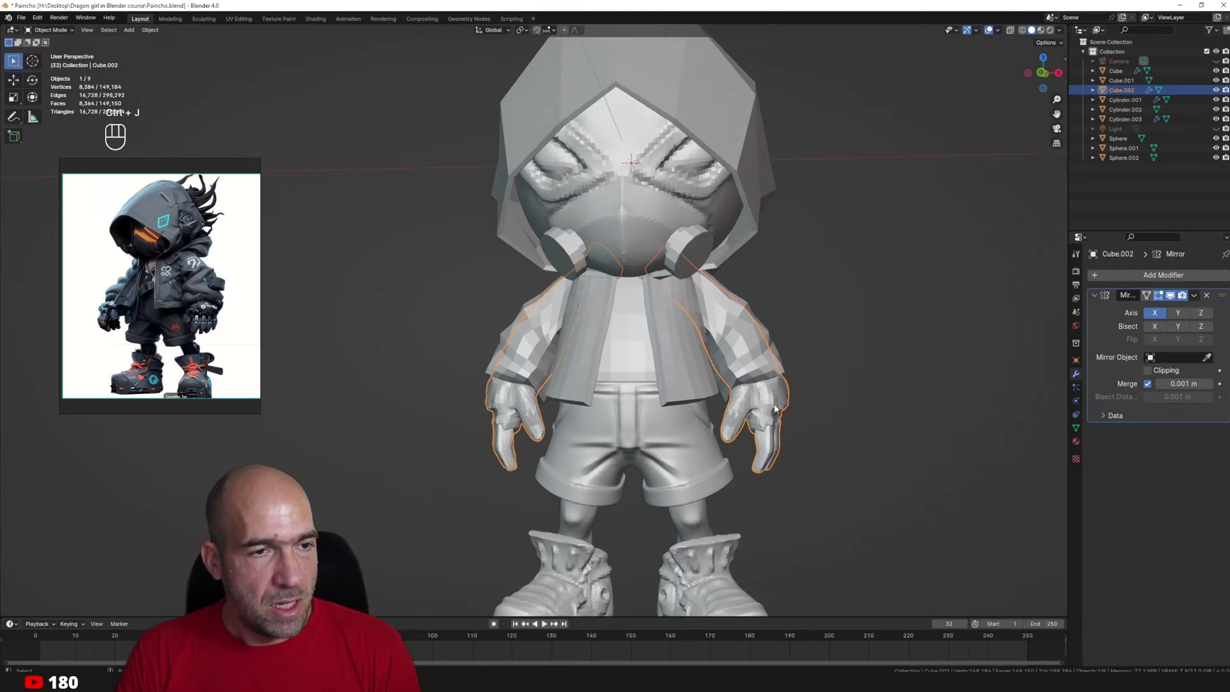
In Edit Mode, select the entire glove mesh, rotate it and move it closer to the body beneath the sleeve.
{"action": "key", "text": "Tab"}
{"action": "key", "text": "a"}
{"action": "middle_click_drag", "start_coordinate": [775, 400], "coordinate": [695, 402]}
{"action": "left_click_drag", "start_coordinate": [739, 388], "coordinate": [711, 385]}
{"action": "key", "text": "g"}
{"action": "left_click", "coordinate": [695, 388]}
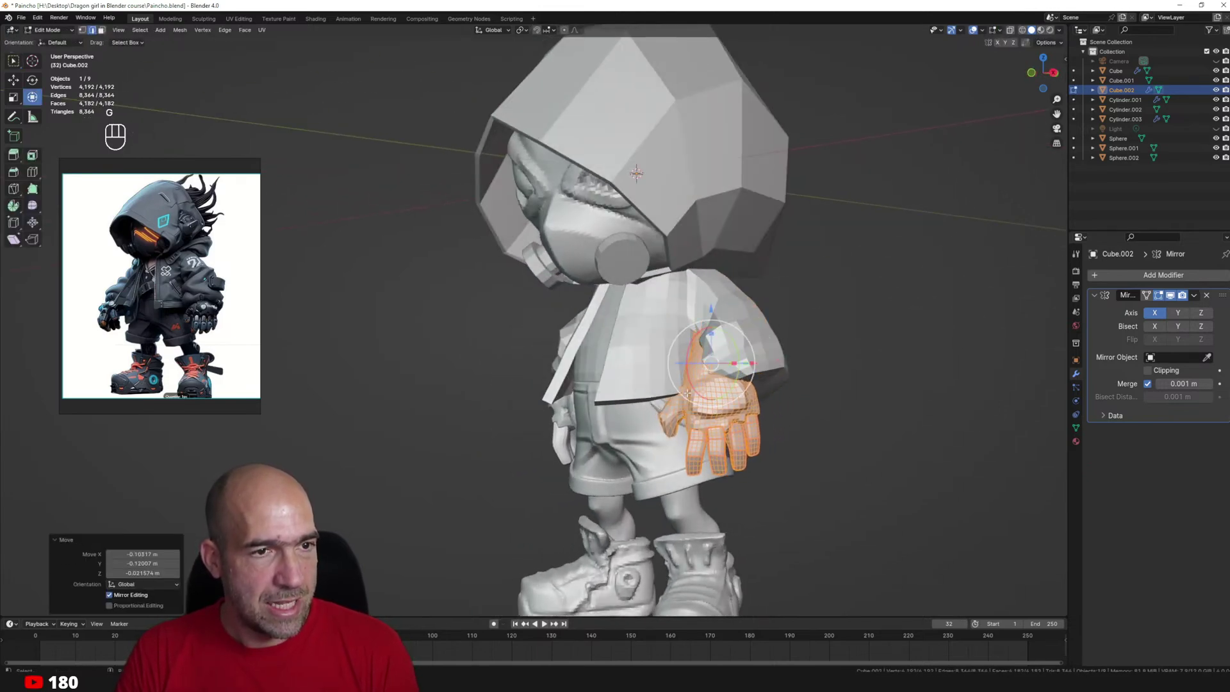
Refine the gloves' placement by rotating and moving them outward to line up with the sleeve cuffs, with a final rotation of 5.53°.
{"action": "middle_click_drag", "start_coordinate": [695, 388], "coordinate": [741, 390], "text": "alt"}
{"action": "left_click_drag", "start_coordinate": [756, 351], "coordinate": [768, 337]}
{"action": "key", "text": "g"}
{"action": "left_click", "coordinate": [784, 328]}
{"action": "middle_click_drag", "start_coordinate": [784, 328], "coordinate": [759, 345], "text": "alt"}
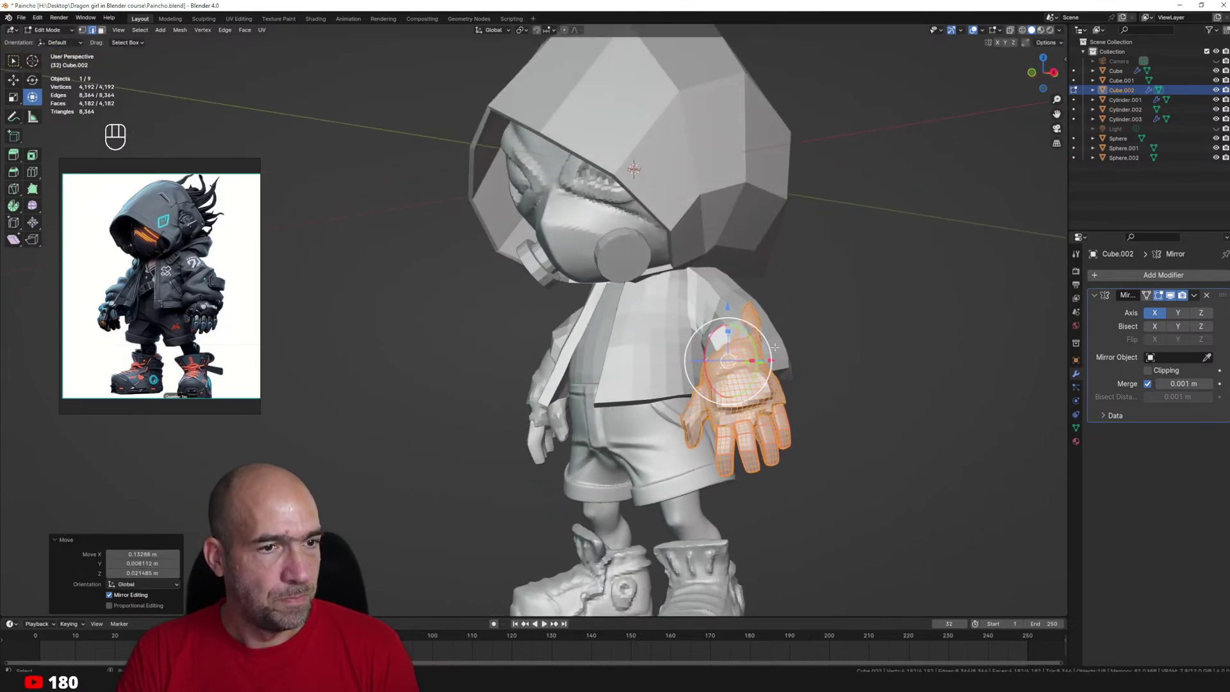
{"action": "left_click_drag", "start_coordinate": [772, 351], "coordinate": [763, 357]}
{"action": "key", "text": "g"}
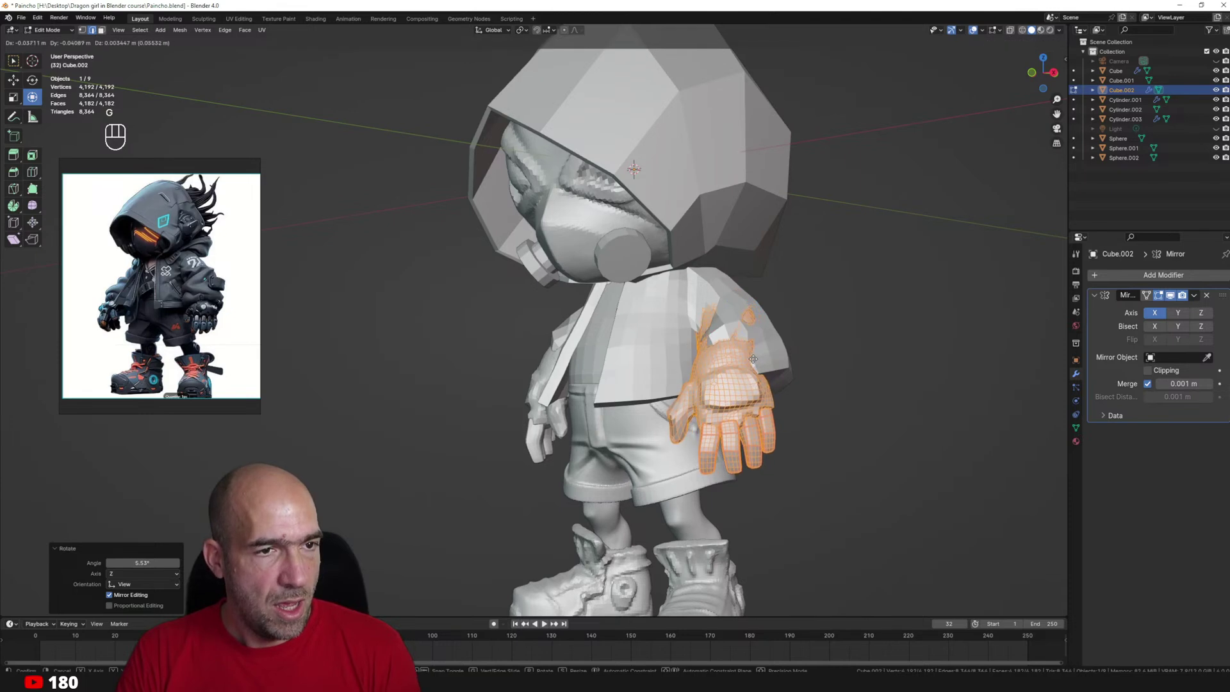
{"action": "left_click", "coordinate": [755, 360]}
Switch sculpting to the sleeves and reshape them around the gloves with the Grab brush at a 154 px radius.
{"action": "key", "text": "ctrl+Tab"}
{"action": "key", "text": "alt+q"}
{"action": "mouse_move", "coordinate": [796, 367]}
{"action": "middle_mouse_down", "text": "ctrl+alt"}
{"action": "mouse_move", "coordinate": [822, 413]}
{"action": "mouse_move", "coordinate": [795, 390]}
{"action": "middle_mouse_up", "text": "ctrl+alt"}
{"action": "key", "text": "g"}
{"action": "key", "text": "bracketright"}
{"action": "key", "text": "bracketright"}
{"action": "key", "text": "bracketright"}
{"action": "mouse_move", "coordinate": [756, 361]}
{"action": "left_mouse_down"}
{"action": "mouse_move", "coordinate": [734, 363]}
{"action": "mouse_move", "coordinate": [812, 350]}
{"action": "mouse_move", "coordinate": [794, 358]}
{"action": "mouse_move", "coordinate": [805, 340]}
{"action": "left_mouse_up"}
{"action": "middle_click_drag", "start_coordinate": [805, 339], "coordinate": [756, 391]}
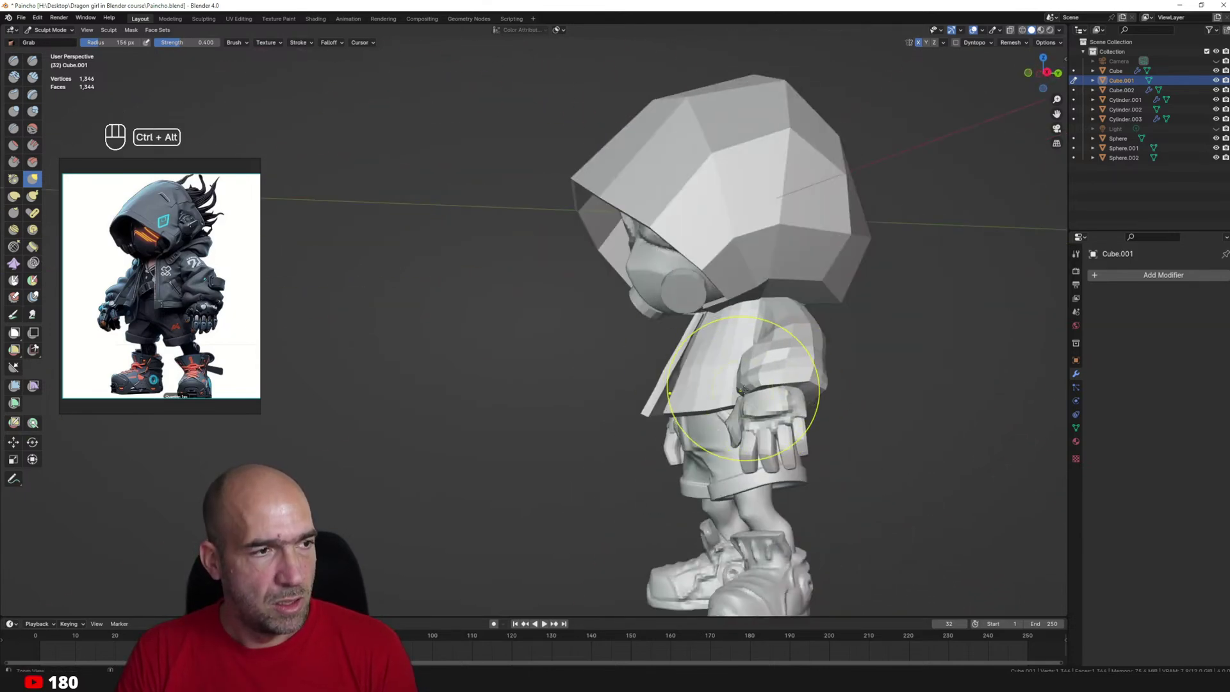
{"action": "left_click_drag", "start_coordinate": [744, 390], "coordinate": [766, 330], "text": "alt"}
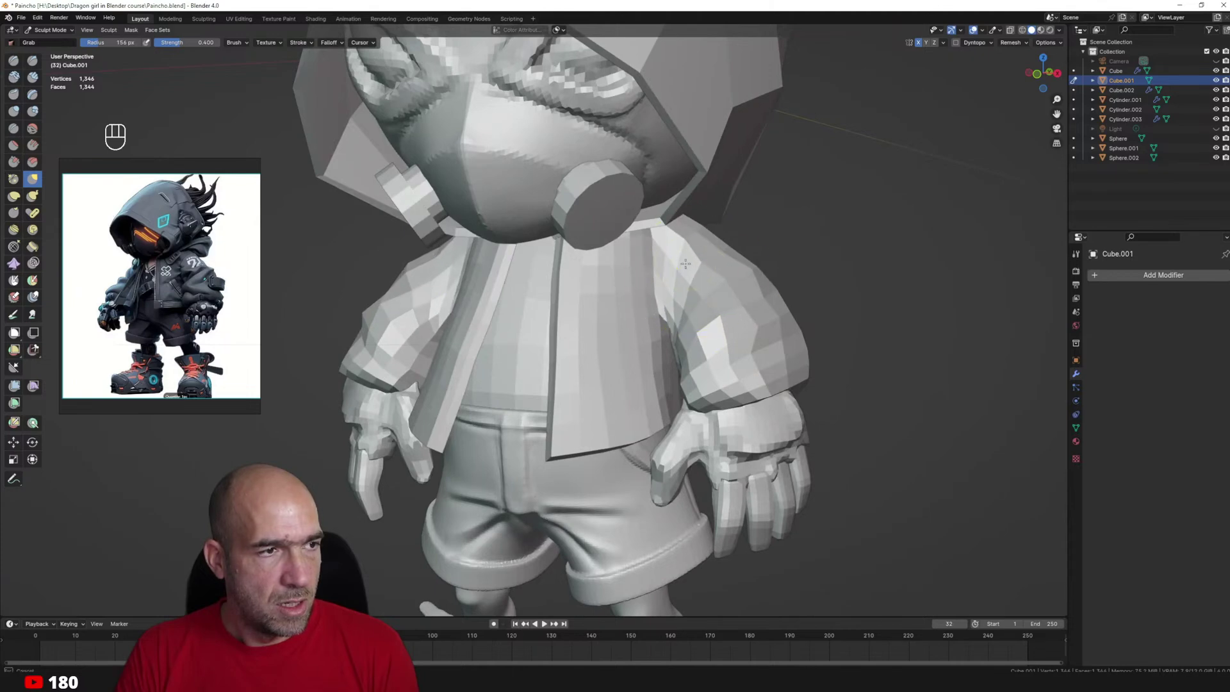
{"action": "middle_click_drag", "start_coordinate": [685, 263], "coordinate": [681, 256]}
{"action": "left_click_drag", "start_coordinate": [670, 354], "coordinate": [659, 428], "text": "alt"}
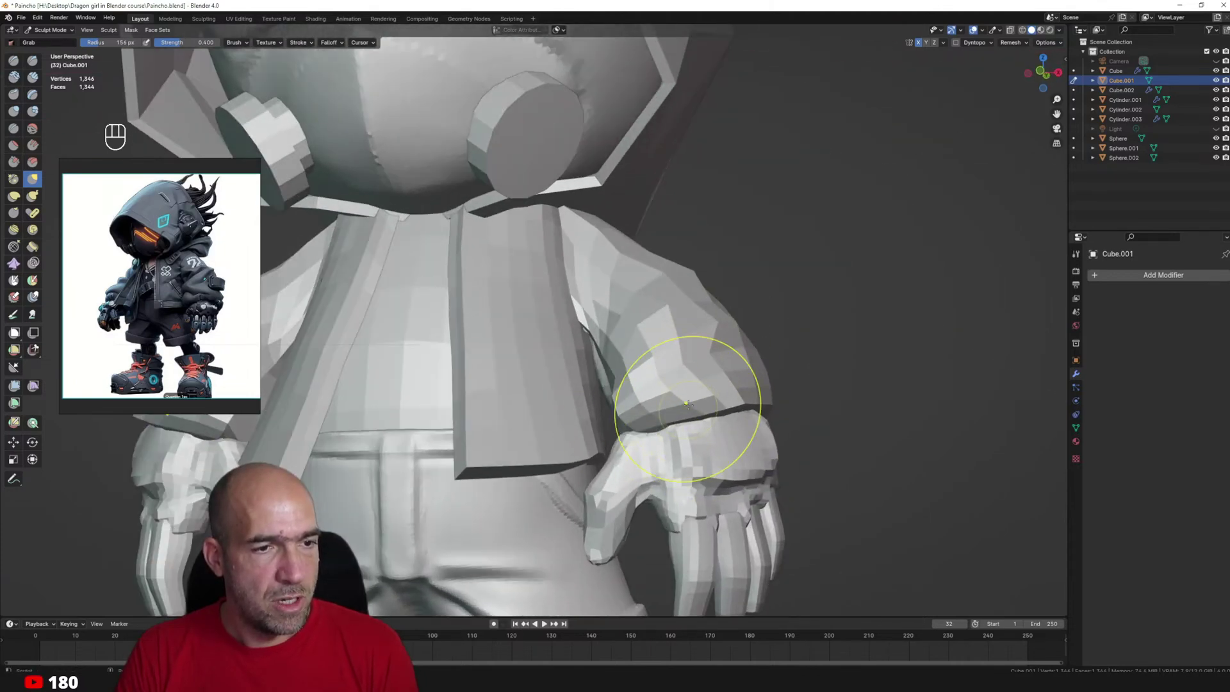
Examine the sleeves, gloves and overall character proportions from several angles and distances.
{"action": "mouse_move", "coordinate": [687, 404]}
{"action": "middle_mouse_down"}
{"action": "mouse_move", "coordinate": [650, 398]}
{"action": "mouse_move", "coordinate": [693, 388]}
{"action": "middle_mouse_up"}
{"action": "mouse_move", "coordinate": [593, 388]}
{"action": "middle_mouse_down"}
{"action": "mouse_move", "coordinate": [636, 390]}
{"action": "mouse_move", "coordinate": [602, 369]}
{"action": "mouse_move", "coordinate": [597, 394]}
{"action": "mouse_move", "coordinate": [698, 394]}
{"action": "mouse_move", "coordinate": [659, 392]}
{"action": "mouse_move", "coordinate": [691, 402]}
{"action": "mouse_move", "coordinate": [693, 424]}
{"action": "mouse_move", "coordinate": [730, 419]}
{"action": "mouse_move", "coordinate": [731, 397]}
{"action": "middle_mouse_up"}
{"action": "scroll", "coordinate": [647, 403], "scroll_direction": "down", "scroll_amount": 3}
{"action": "middle_click_drag", "start_coordinate": [769, 410], "coordinate": [772, 472], "text": "ctrl"}
{"action": "mouse_move", "coordinate": [813, 435]}
{"action": "middle_mouse_down"}
{"action": "mouse_move", "coordinate": [802, 433]}
{"action": "mouse_move", "coordinate": [829, 387]}
{"action": "middle_mouse_up"}
{"action": "mouse_move", "coordinate": [775, 299]}
{"action": "middle_mouse_down", "text": "shift"}
{"action": "mouse_move", "coordinate": [796, 332]}
{"action": "mouse_move", "coordinate": [782, 333]}
{"action": "mouse_move", "coordinate": [817, 350]}
{"action": "mouse_move", "coordinate": [836, 334]}
{"action": "middle_mouse_up", "text": "shift"}
{"action": "scroll", "coordinate": [755, 338], "scroll_direction": "up", "scroll_amount": 2}
{"action": "key", "text": "alt+q"}
{"action": "middle_click_drag", "start_coordinate": [755, 345], "coordinate": [772, 370]}
{"action": "scroll", "coordinate": [790, 377], "scroll_direction": "down", "scroll_amount": 4}
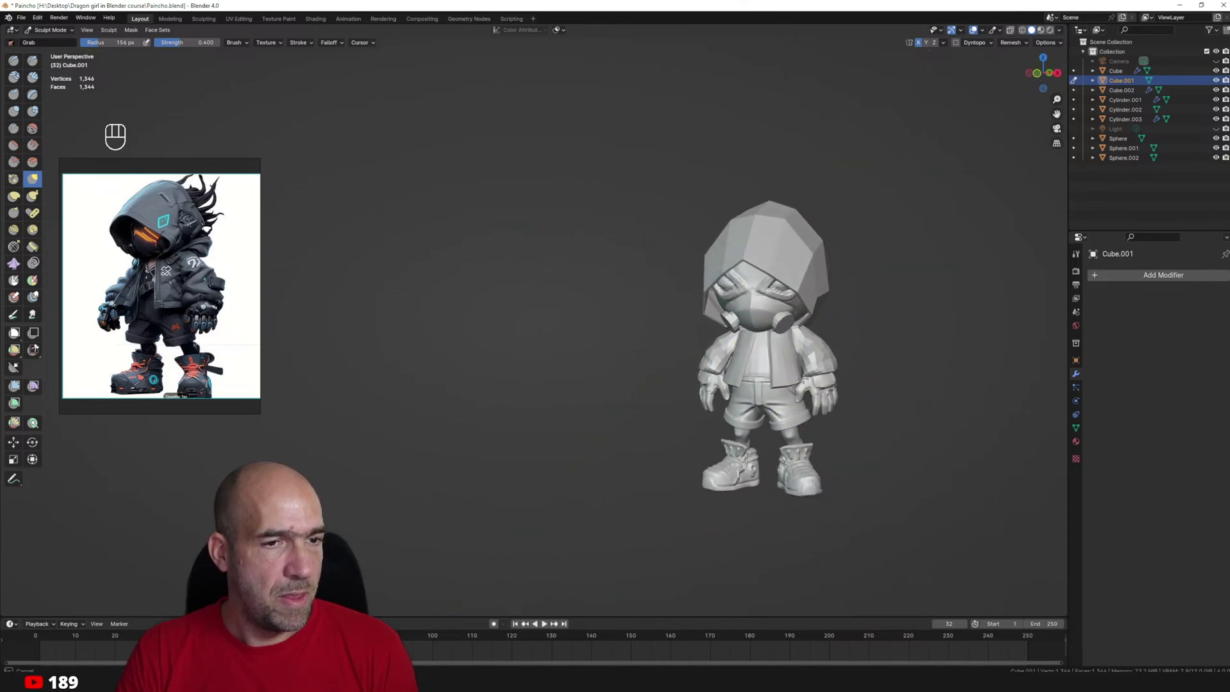
Adjust the gloves' rotation in Edit Mode and return to sculpting the sleeves.
{"action": "key", "text": "alt+q"}
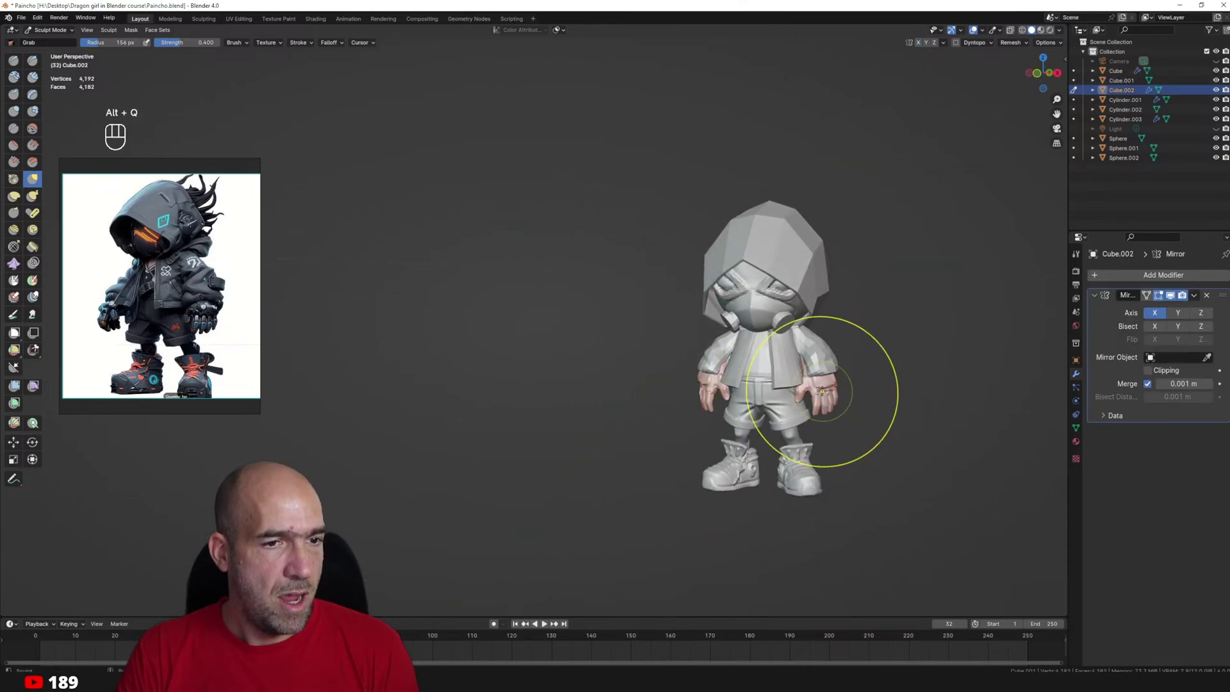
{"action": "key", "text": "Tab"}
{"action": "left_click_drag", "start_coordinate": [865, 367], "coordinate": [877, 372]}
{"action": "mouse_move", "coordinate": [878, 372]}
{"action": "middle_mouse_down"}
{"action": "mouse_move", "coordinate": [812, 335]}
{"action": "mouse_move", "coordinate": [802, 305]}
{"action": "mouse_move", "coordinate": [841, 341]}
{"action": "middle_mouse_up"}
{"action": "key", "text": "alt+q"}
{"action": "key", "text": "ctrl+Tab"}
{"action": "left_click", "coordinate": [802, 359]}
{"action": "key", "text": "alt+q"}
Pull the back of the sleeves into shape with the 154 px Grab brush.
{"action": "middle_click_drag", "start_coordinate": [841, 341], "coordinate": [832, 365]}
{"action": "middle_click_drag", "start_coordinate": [833, 365], "coordinate": [801, 385]}
{"action": "middle_click_drag", "start_coordinate": [844, 431], "coordinate": [883, 468], "text": "ctrl"}
{"action": "mouse_move", "coordinate": [884, 468]}
{"action": "middle_mouse_down"}
{"action": "mouse_move", "coordinate": [859, 459]}
{"action": "mouse_move", "coordinate": [882, 448]}
{"action": "middle_mouse_up"}
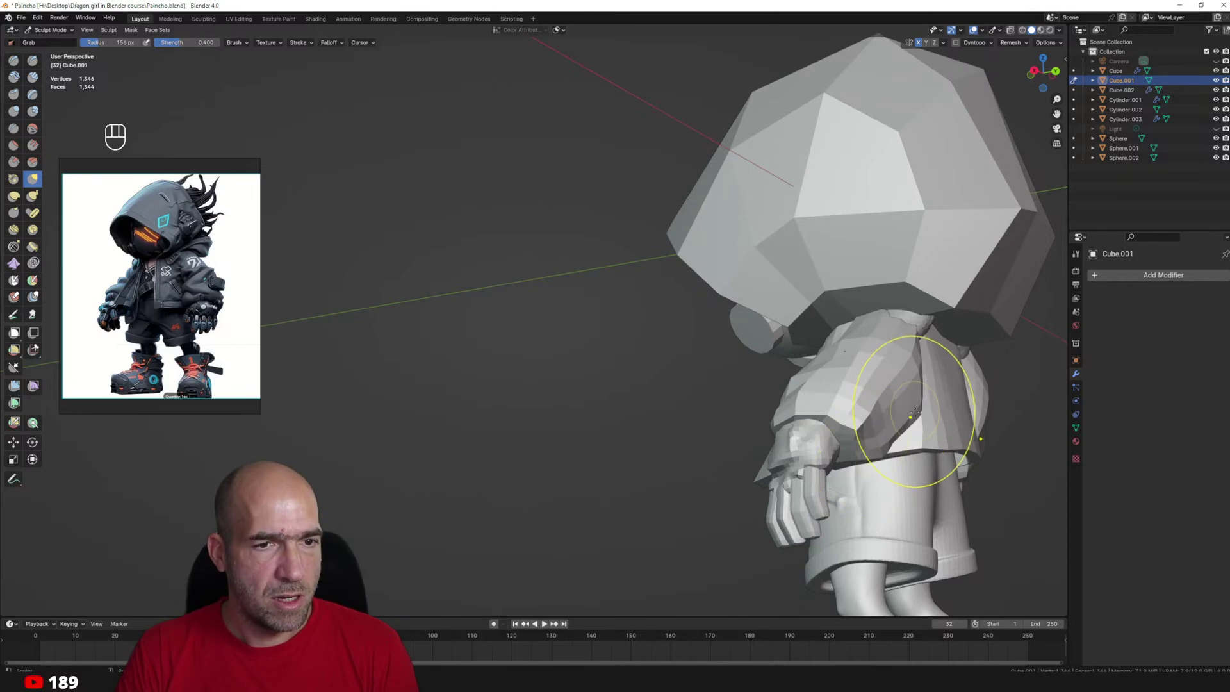
{"action": "left_click_drag", "start_coordinate": [914, 411], "coordinate": [864, 480]}
{"action": "mouse_move", "coordinate": [800, 461]}
{"action": "left_mouse_down", "text": "alt"}
{"action": "mouse_move", "coordinate": [858, 448]}
{"action": "mouse_move", "coordinate": [885, 426]}
{"action": "mouse_move", "coordinate": [885, 447]}
{"action": "mouse_move", "coordinate": [891, 405]}
{"action": "mouse_move", "coordinate": [875, 346]}
{"action": "mouse_move", "coordinate": [832, 382]}
{"action": "mouse_move", "coordinate": [762, 400]}
{"action": "left_mouse_up", "text": "alt"}
Check the boots and the full figure, and switch sculpting to the hood.
{"action": "key", "text": "alt+q"}
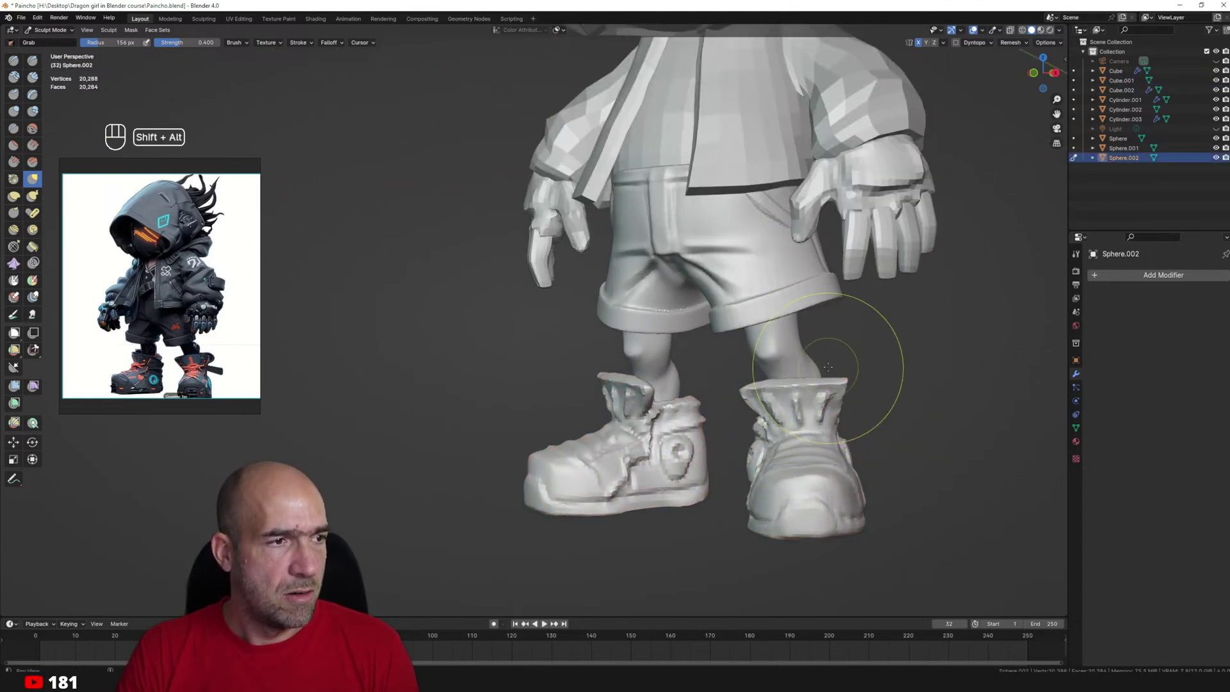
{"action": "left_click_drag", "start_coordinate": [828, 367], "coordinate": [856, 396], "text": "alt+shift"}
{"action": "mouse_move", "coordinate": [856, 395]}
{"action": "left_mouse_down", "text": "ctrl+alt"}
{"action": "mouse_move", "coordinate": [842, 439]}
{"action": "mouse_move", "coordinate": [749, 430]}
{"action": "mouse_move", "coordinate": [778, 423]}
{"action": "mouse_move", "coordinate": [775, 410]}
{"action": "mouse_move", "coordinate": [781, 424]}
{"action": "left_mouse_up", "text": "ctrl+alt"}
{"action": "key", "text": "alt+q"}
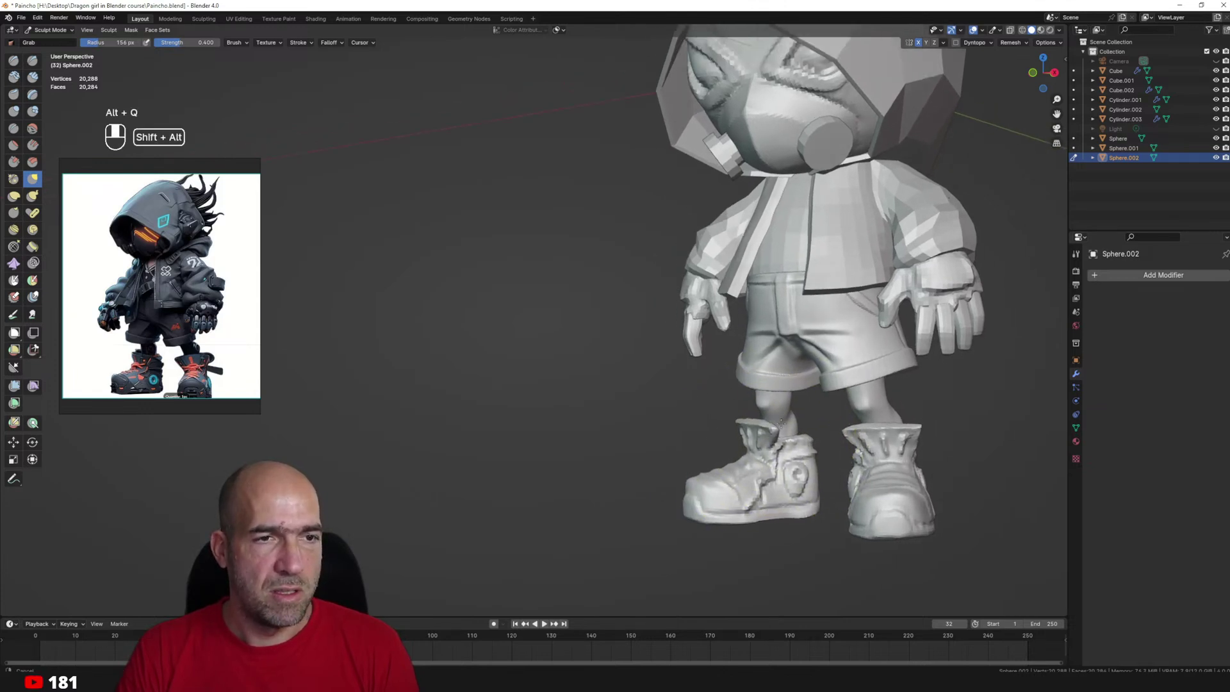
{"action": "middle_click_drag", "start_coordinate": [780, 421], "coordinate": [772, 499], "text": "alt+shift"}
{"action": "middle_click_drag", "start_coordinate": [778, 390], "coordinate": [794, 435], "text": "ctrl+alt"}
{"action": "middle_click_drag", "start_coordinate": [823, 291], "coordinate": [803, 382], "text": "alt+shift"}
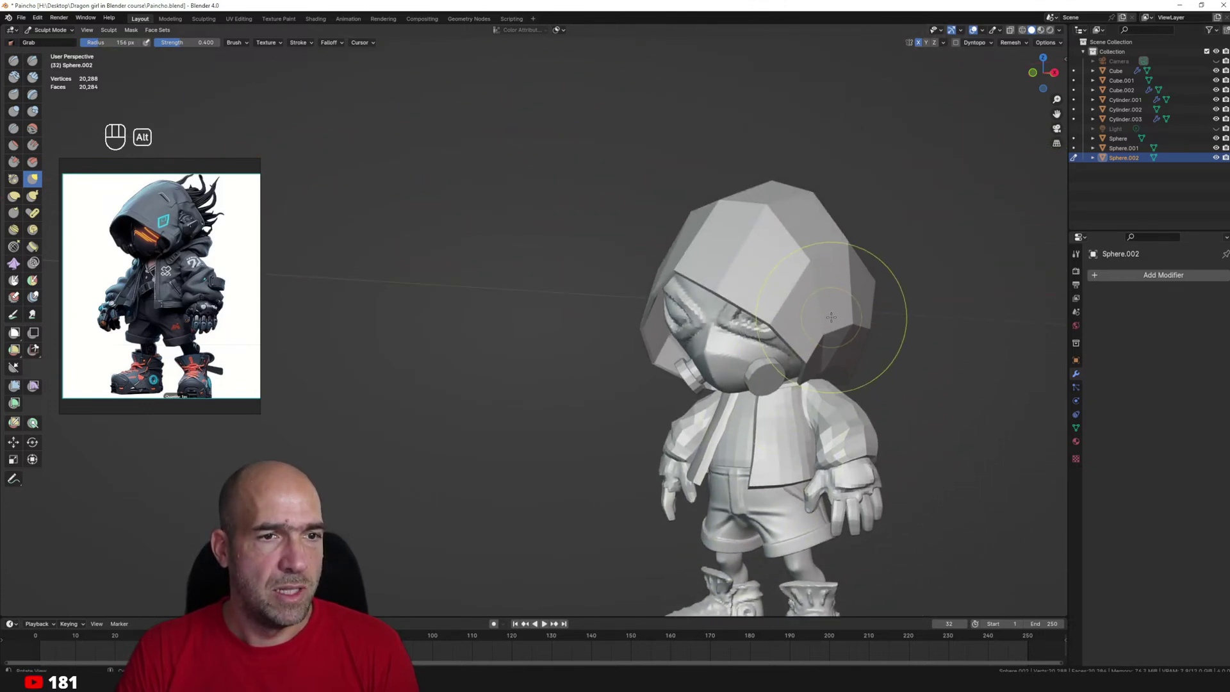
{"action": "key", "text": "alt+q"}
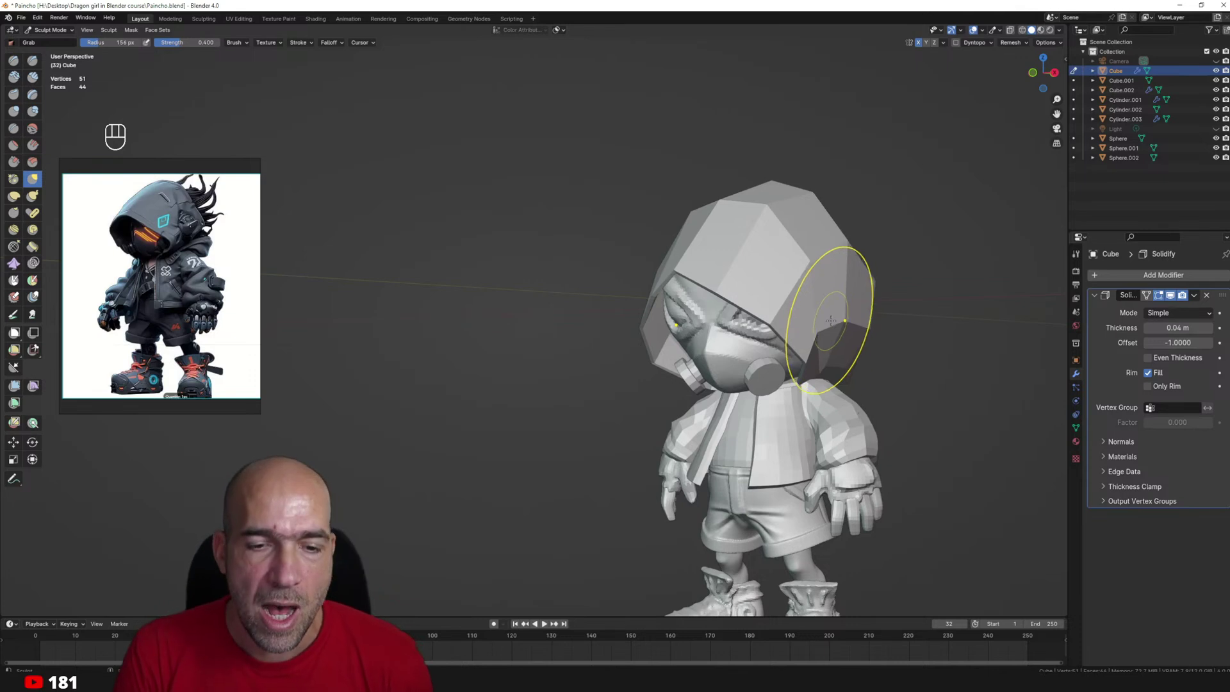
{"action": "key", "text": "XF86AudioLowerVolume"}
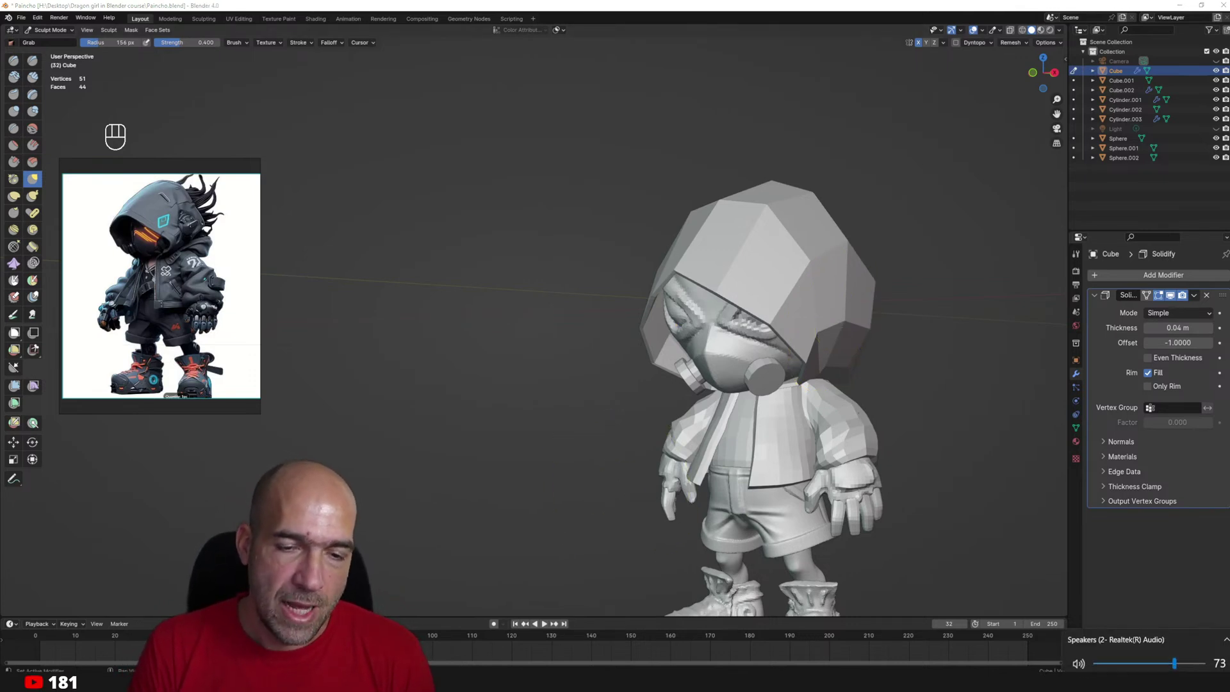
Open the Windows sound settings, check the default microphone's recording level and close the dialogs.
{"action": "right_click", "coordinate": [1171, 682]}
{"action": "left_click", "coordinate": [1131, 660]}
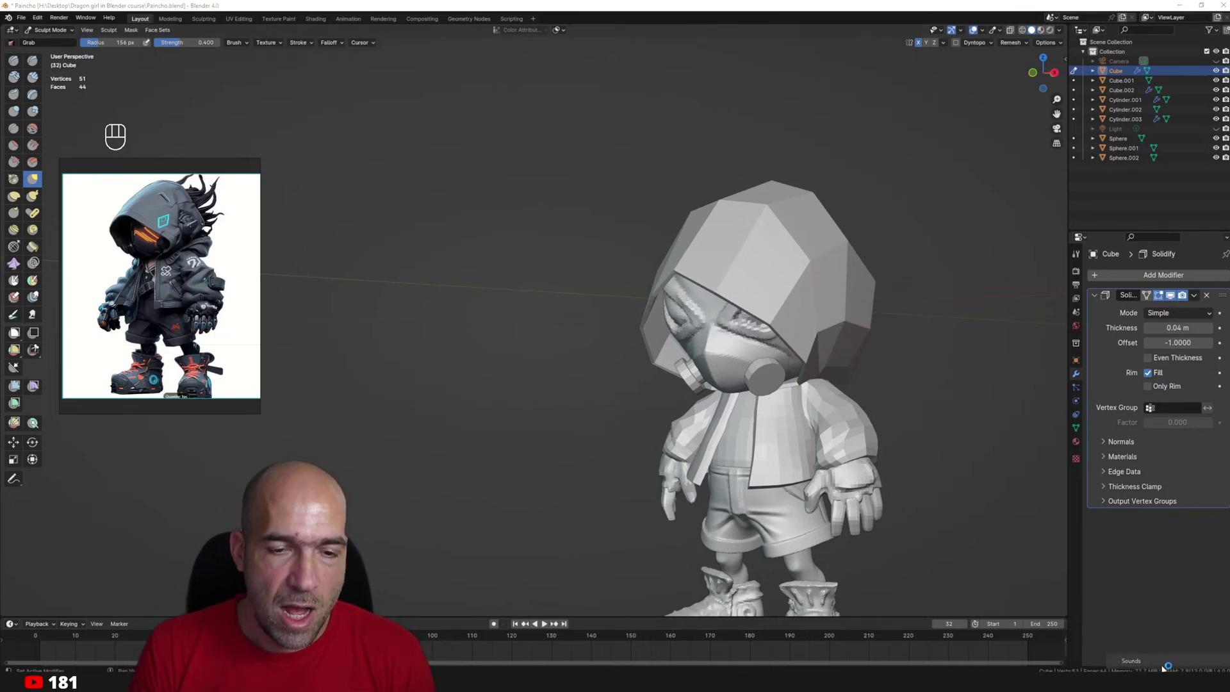
{"action": "left_click_drag", "start_coordinate": [206, 117], "coordinate": [836, 154]}
{"action": "left_click", "coordinate": [778, 162]}
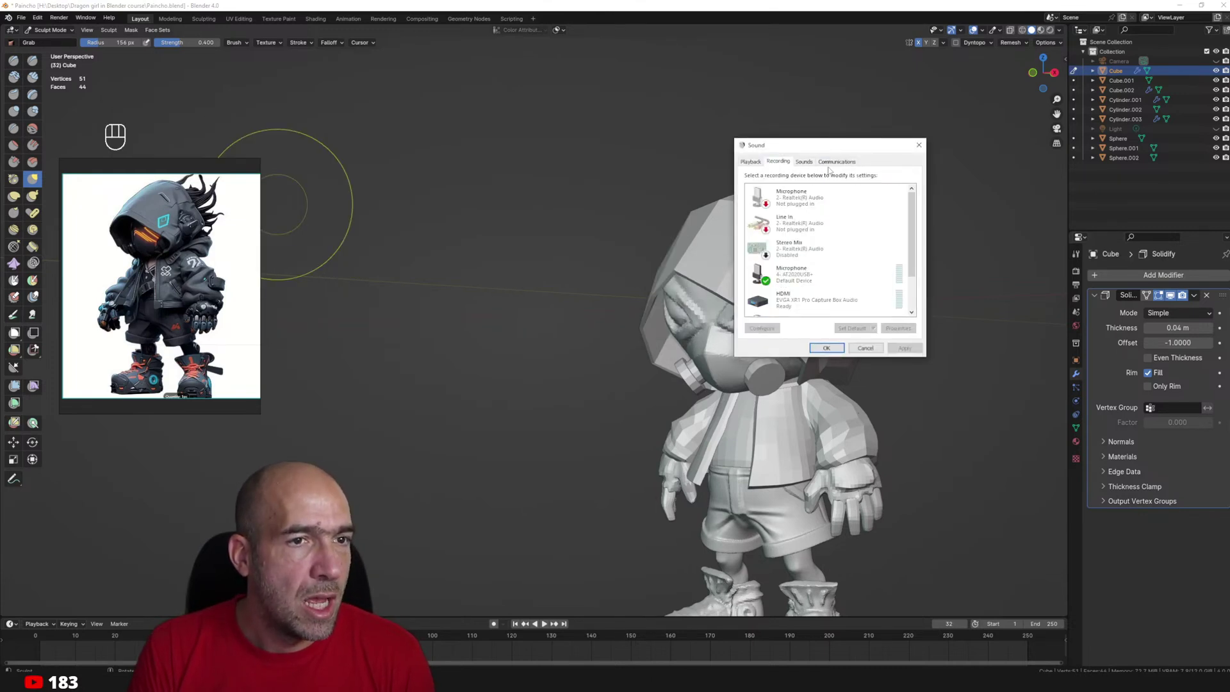
{"action": "left_click", "coordinate": [794, 275]}
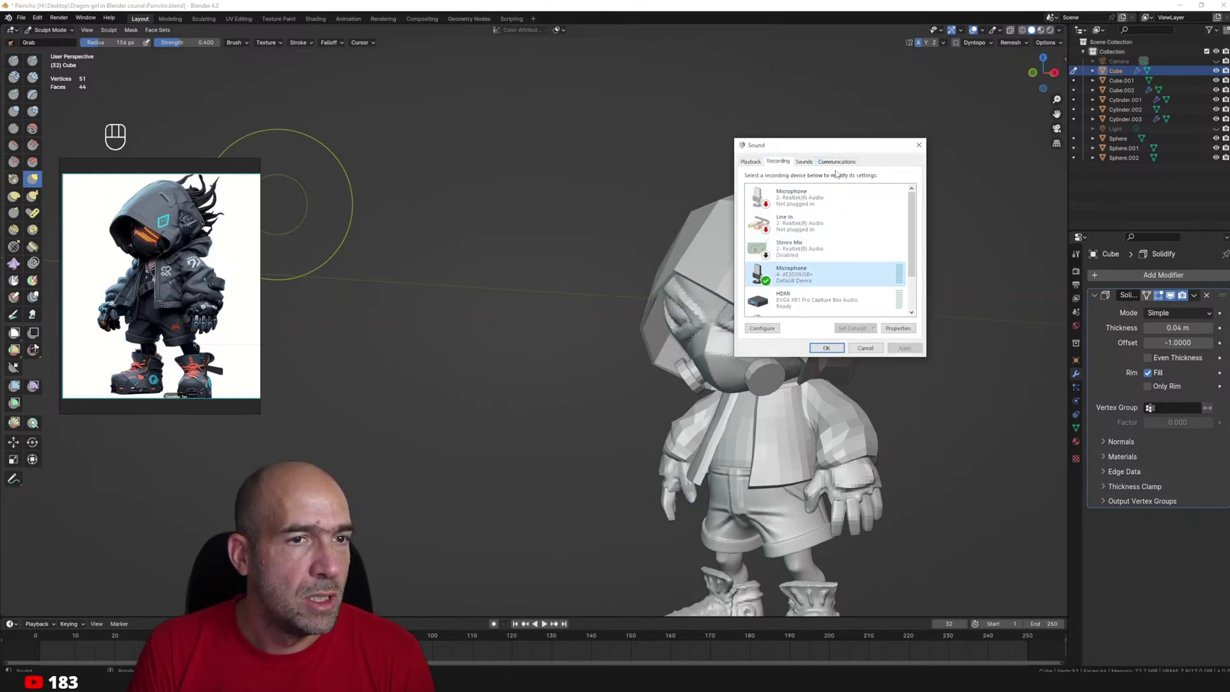
{"action": "double_click", "coordinate": [792, 279]}
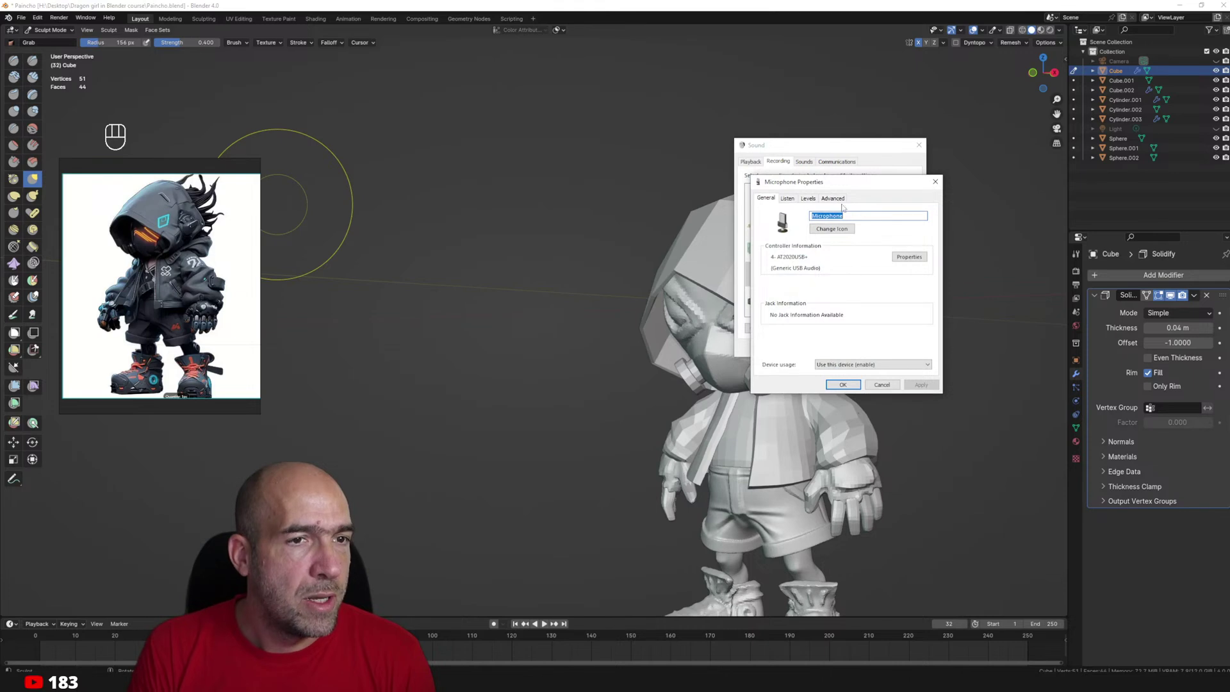
{"action": "left_click", "coordinate": [809, 198]}
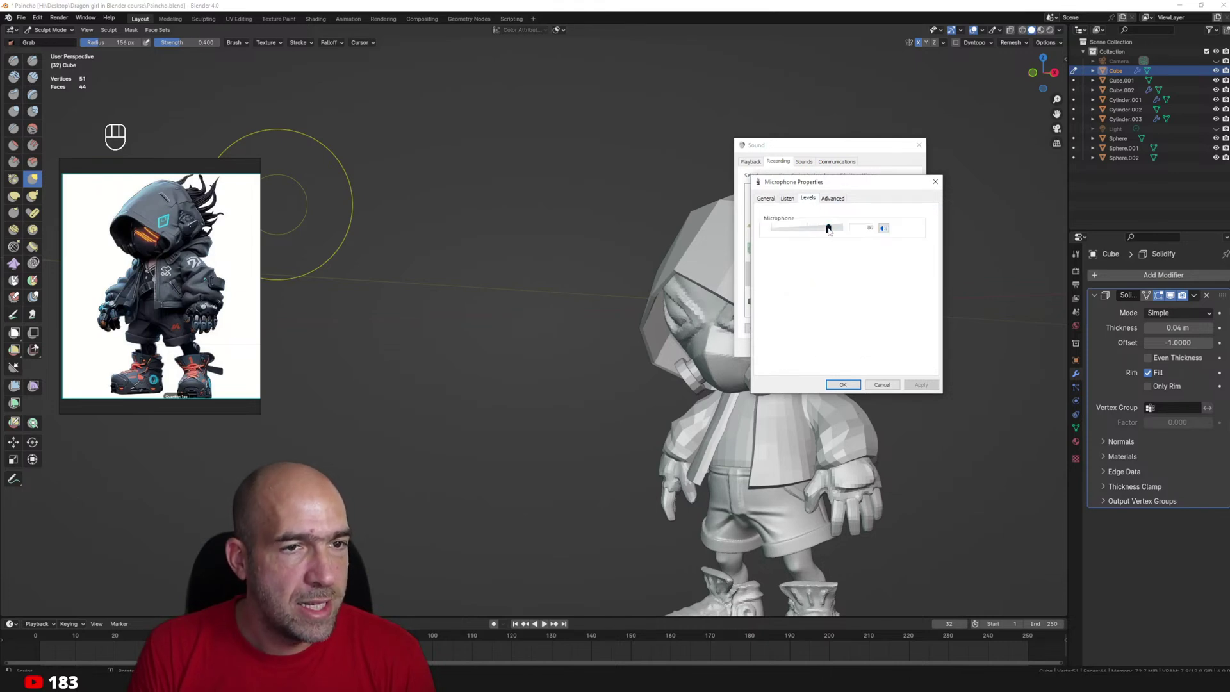
{"action": "left_click", "coordinate": [844, 384]}
{"action": "left_click", "coordinate": [825, 347]}
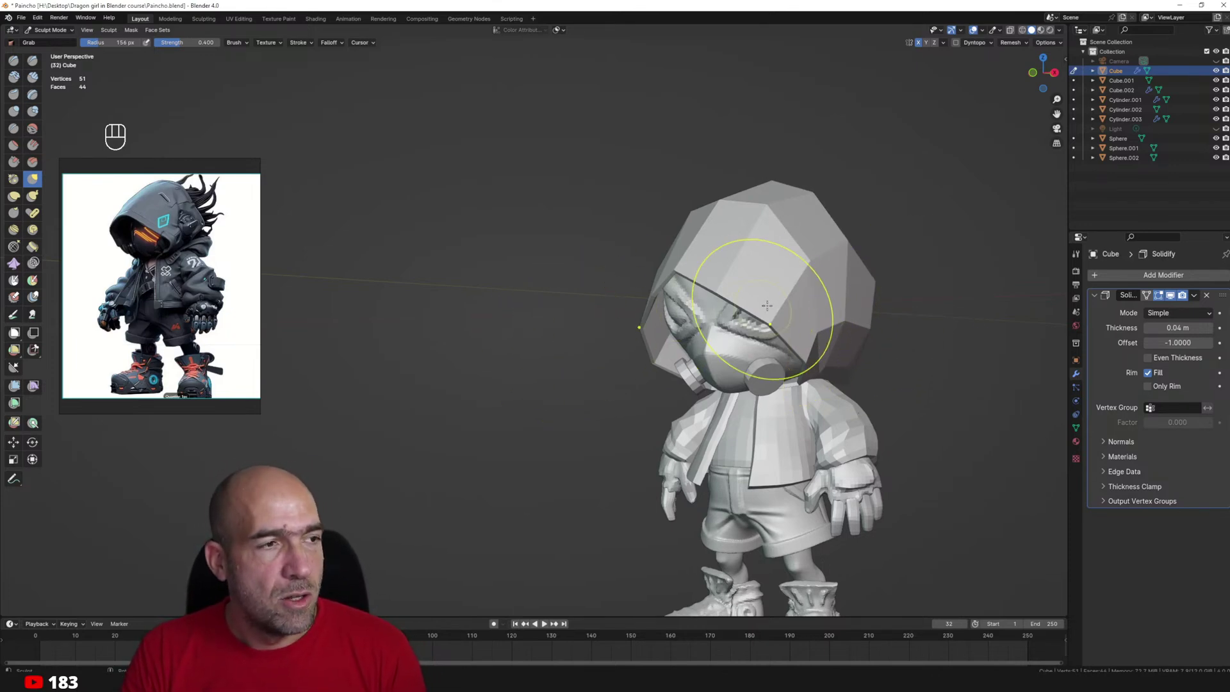
Reshape the top and back of the hood with the 154 px Grab brush.
{"action": "key", "text": "alt+q"}
{"action": "middle_click_drag", "start_coordinate": [741, 282], "coordinate": [759, 288]}
{"action": "key", "text": "g"}
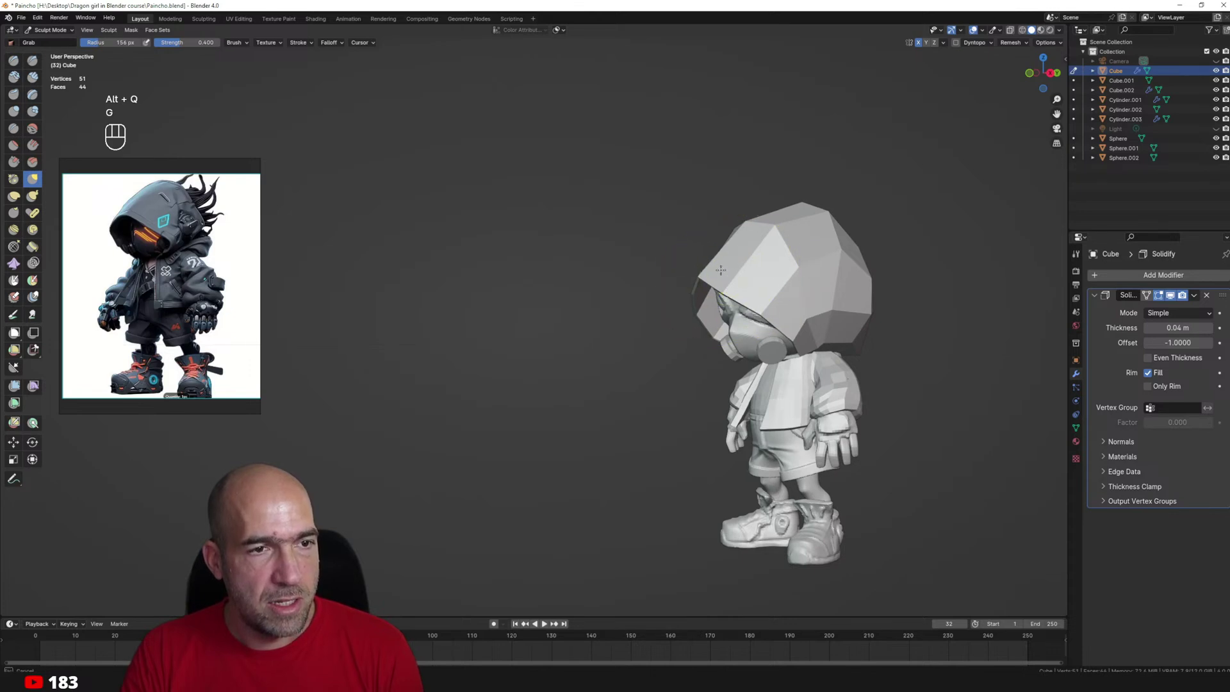
{"action": "middle_click_drag", "start_coordinate": [766, 239], "coordinate": [758, 230]}
{"action": "left_click_drag", "start_coordinate": [759, 231], "coordinate": [808, 228]}
{"action": "left_click_drag", "start_coordinate": [846, 214], "coordinate": [829, 210]}
{"action": "middle_click_drag", "start_coordinate": [829, 221], "coordinate": [885, 272]}
{"action": "middle_click_drag", "start_coordinate": [885, 272], "coordinate": [887, 282], "text": "shift"}
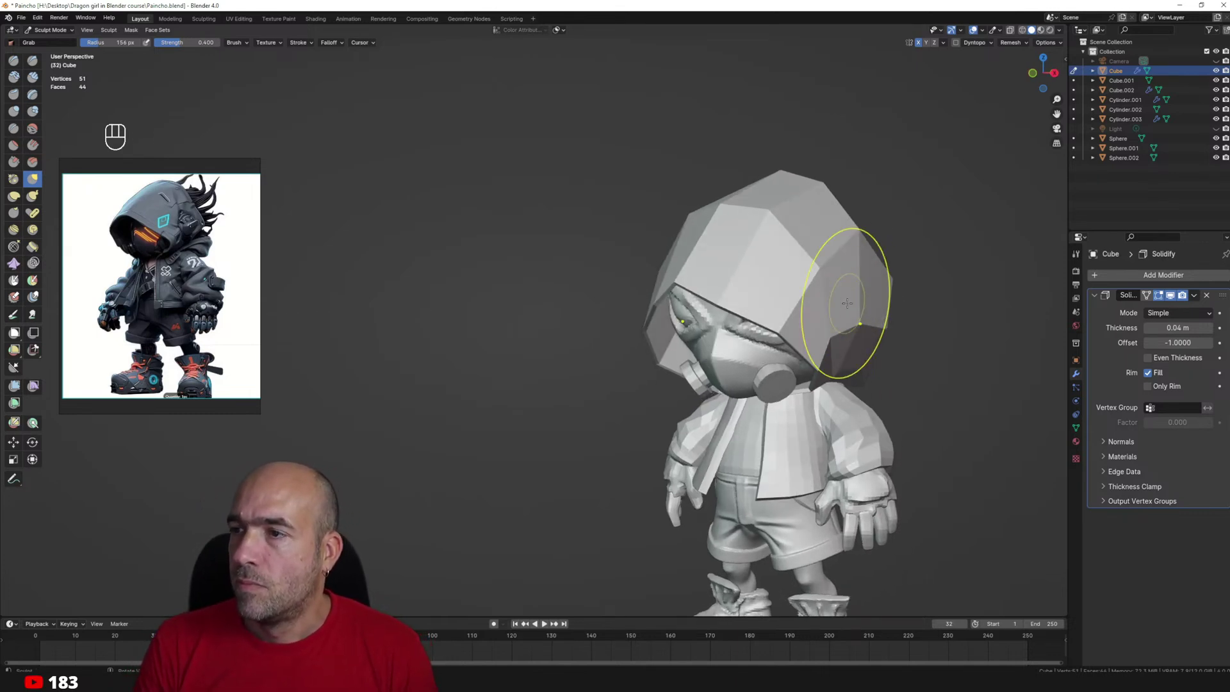
Examine the hood, jacket and mask up close and compare the hood with the reference image.
{"action": "middle_click_drag", "start_coordinate": [754, 397], "coordinate": [730, 363]}
{"action": "middle_click_drag", "start_coordinate": [861, 373], "coordinate": [837, 312]}
{"action": "key", "text": "alt+q"}
{"action": "scroll", "coordinate": [838, 314], "scroll_direction": "up", "scroll_amount": 2}
{"action": "middle_click_drag", "start_coordinate": [702, 333], "coordinate": [686, 371]}
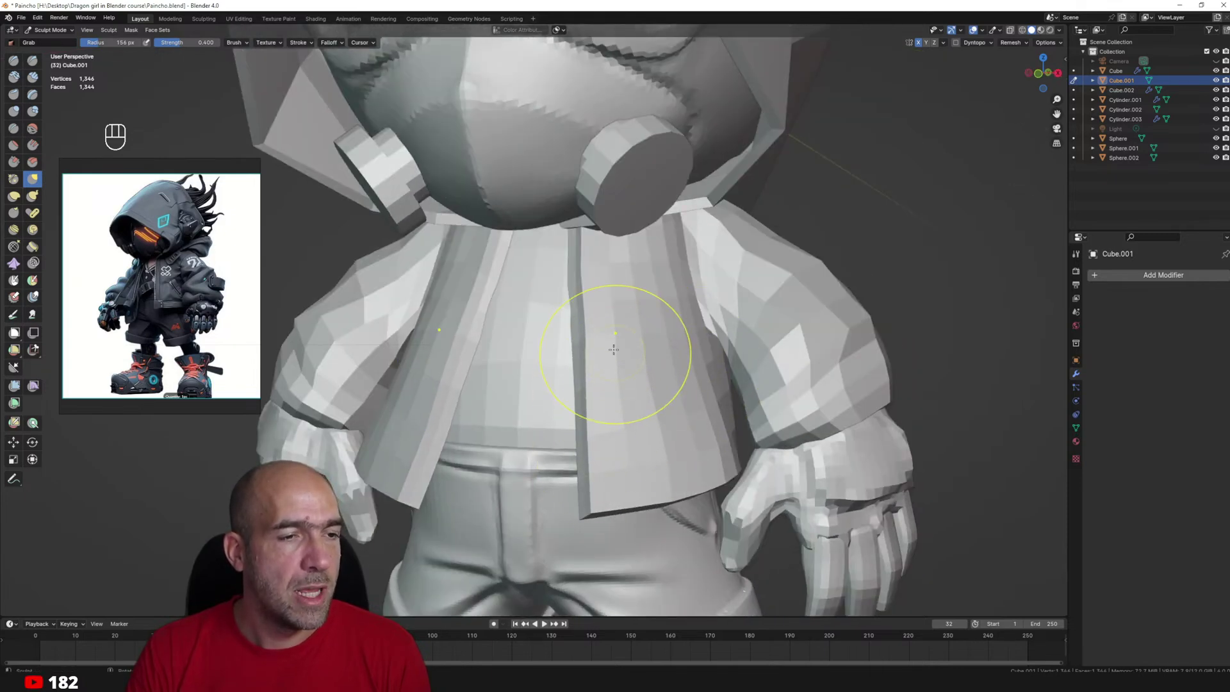
{"action": "middle_click_drag", "start_coordinate": [599, 309], "coordinate": [632, 357]}
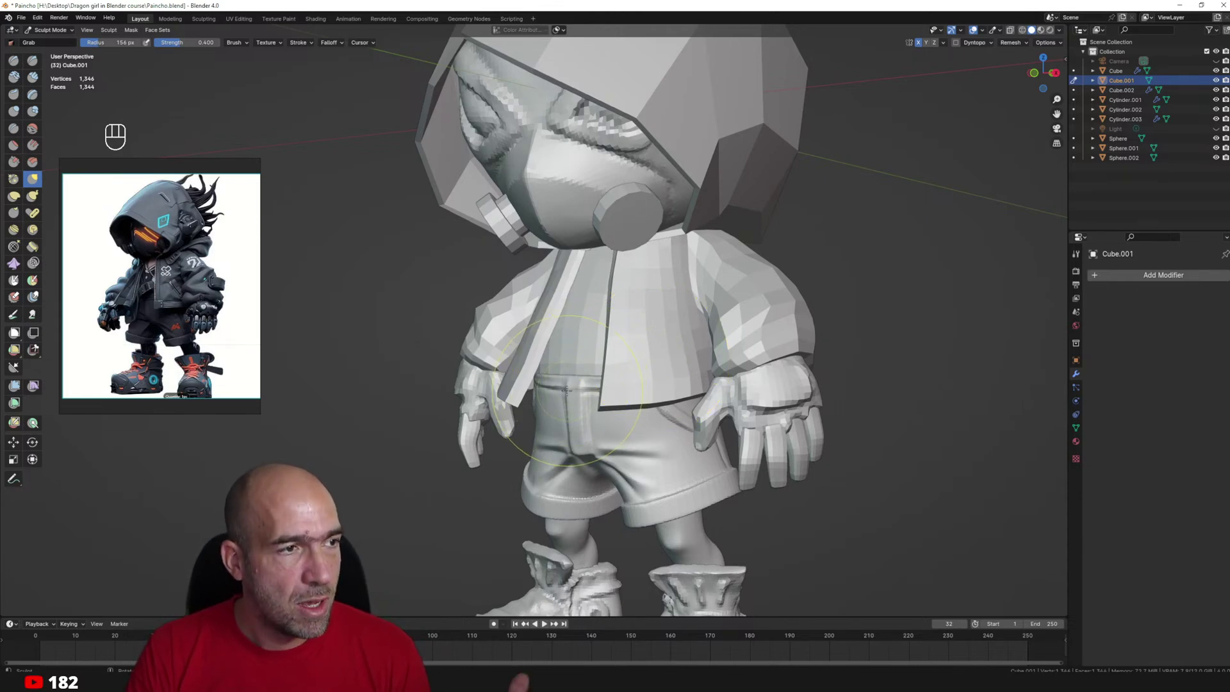
{"action": "left_click_drag", "start_coordinate": [703, 366], "coordinate": [711, 329], "text": "ctrl+alt"}
{"action": "left_click_drag", "start_coordinate": [727, 147], "coordinate": [733, 496], "text": "alt+shift"}
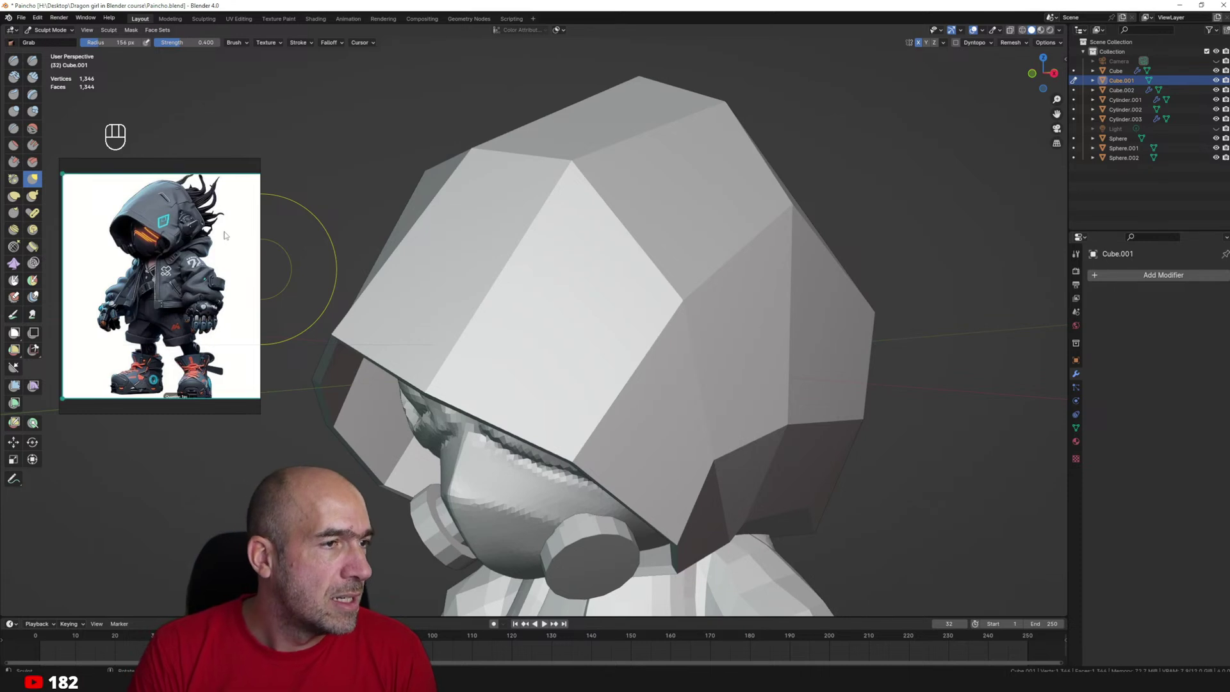
{"action": "scroll", "coordinate": [164, 247], "scroll_direction": "up", "scroll_amount": 5}
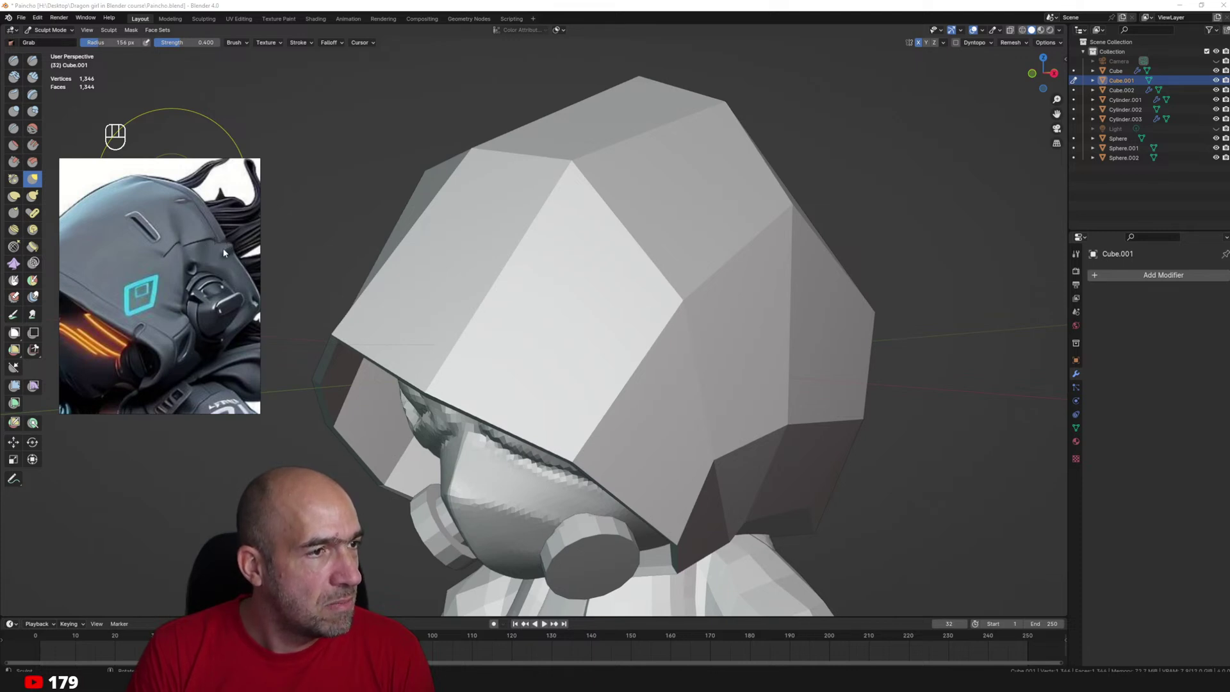
{"action": "scroll", "coordinate": [180, 268], "scroll_direction": "down", "scroll_amount": 5}
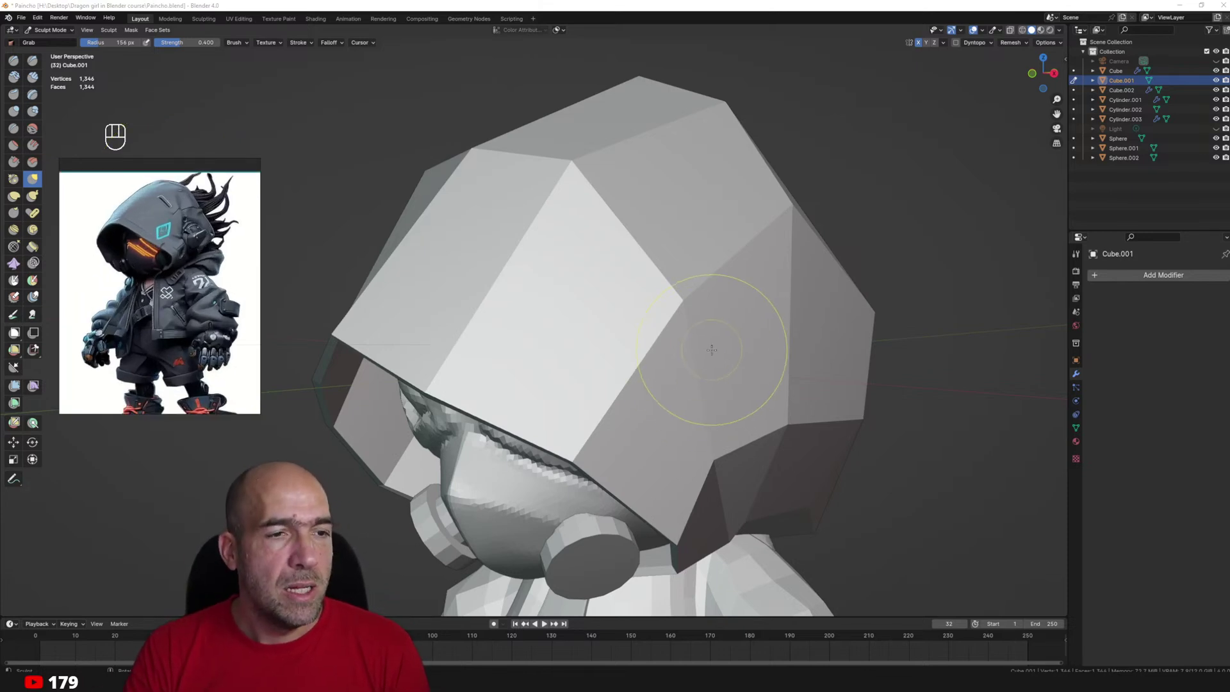
Switch sculpting to the hood and set its Solidify thickness to 0.13 m.
{"action": "mouse_move", "coordinate": [712, 350]}
{"action": "left_mouse_down", "text": "ctrl+alt"}
{"action": "mouse_move", "coordinate": [727, 379]}
{"action": "mouse_move", "coordinate": [787, 335]}
{"action": "mouse_move", "coordinate": [789, 370]}
{"action": "left_mouse_up", "text": "ctrl+alt"}
{"action": "key", "text": "alt+q"}
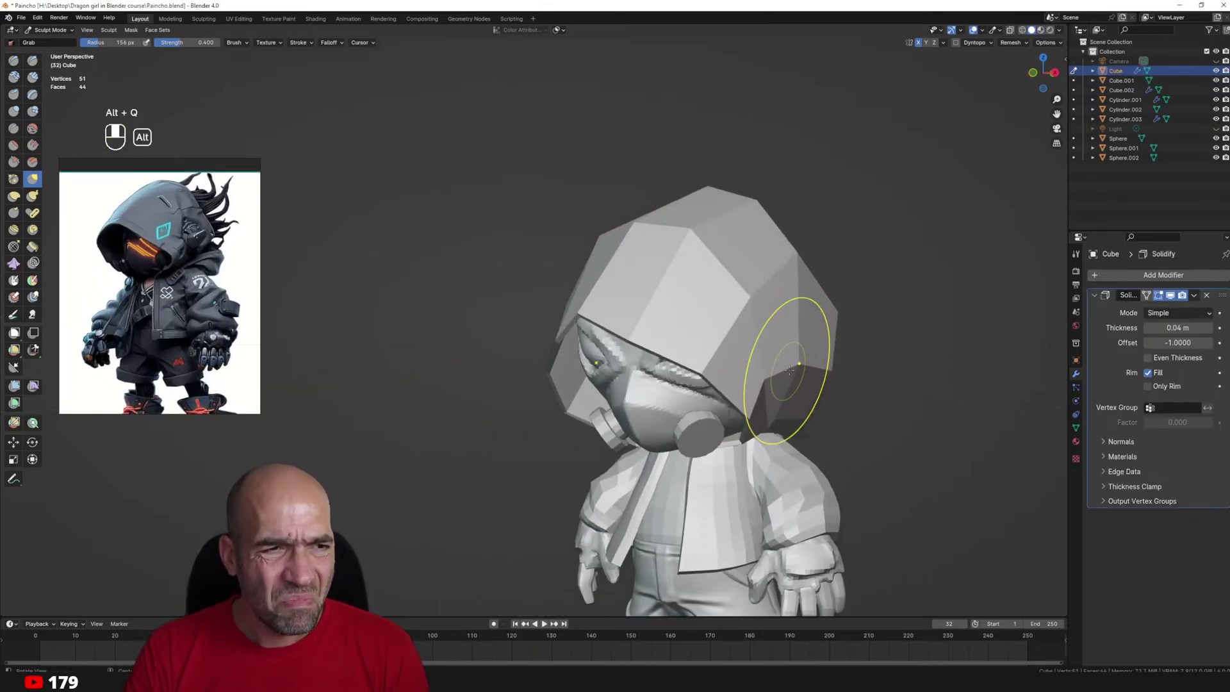
{"action": "middle_click_drag", "start_coordinate": [791, 370], "coordinate": [826, 358], "text": "alt"}
{"action": "left_click_drag", "start_coordinate": [1166, 327], "coordinate": [1197, 328]}
Add a Subdivision Surface modifier to the hood with 2 viewport levels.
{"action": "left_click", "coordinate": [1166, 277]}
{"action": "mouse_move", "coordinate": [1147, 277]}
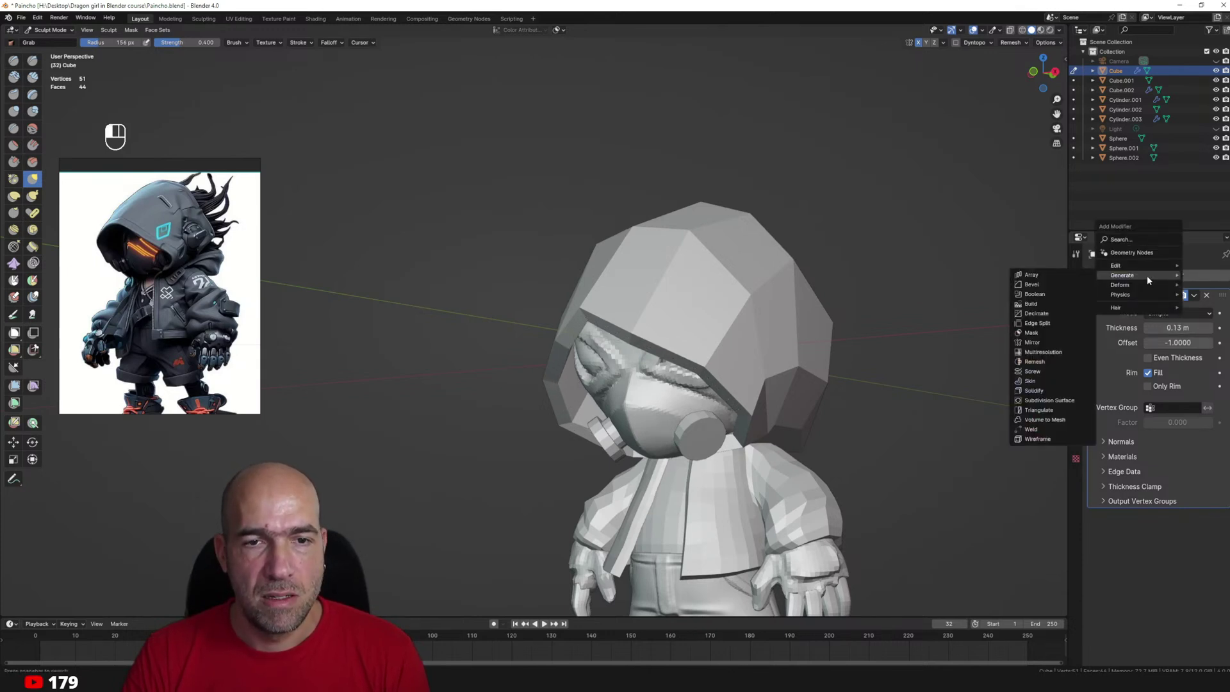
{"action": "left_click", "coordinate": [1053, 400]}
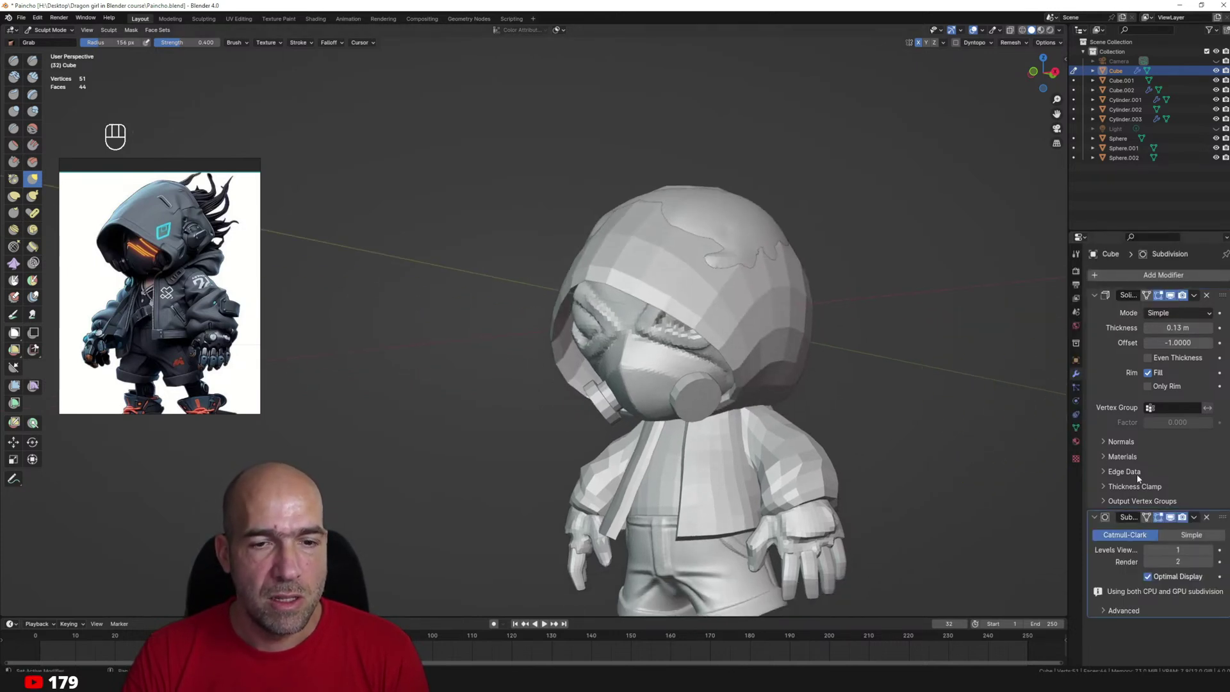
{"action": "left_click", "coordinate": [1211, 550]}
Set the hood's Solidify edge crease to 0.551 for the inner edges and 0.525 for the outer edges.
{"action": "left_click", "coordinate": [1131, 472]}
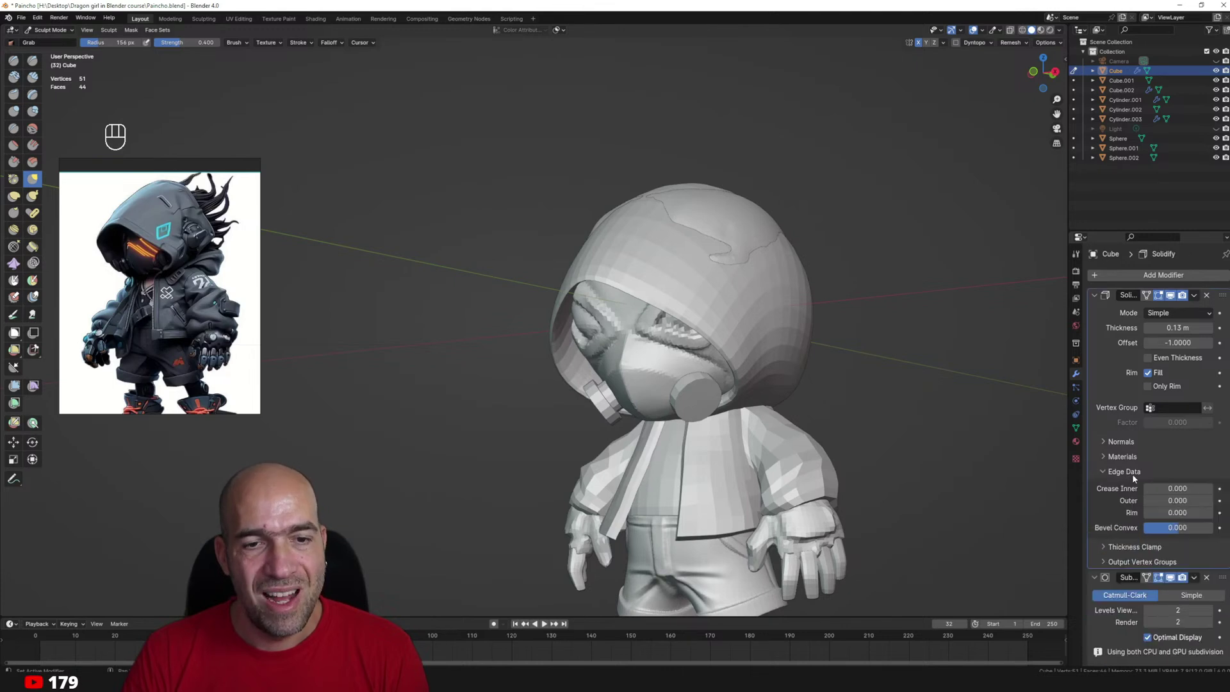
{"action": "left_click_drag", "start_coordinate": [1164, 489], "coordinate": [1202, 503]}
{"action": "left_click_drag", "start_coordinate": [1006, 444], "coordinate": [933, 425], "text": "alt"}
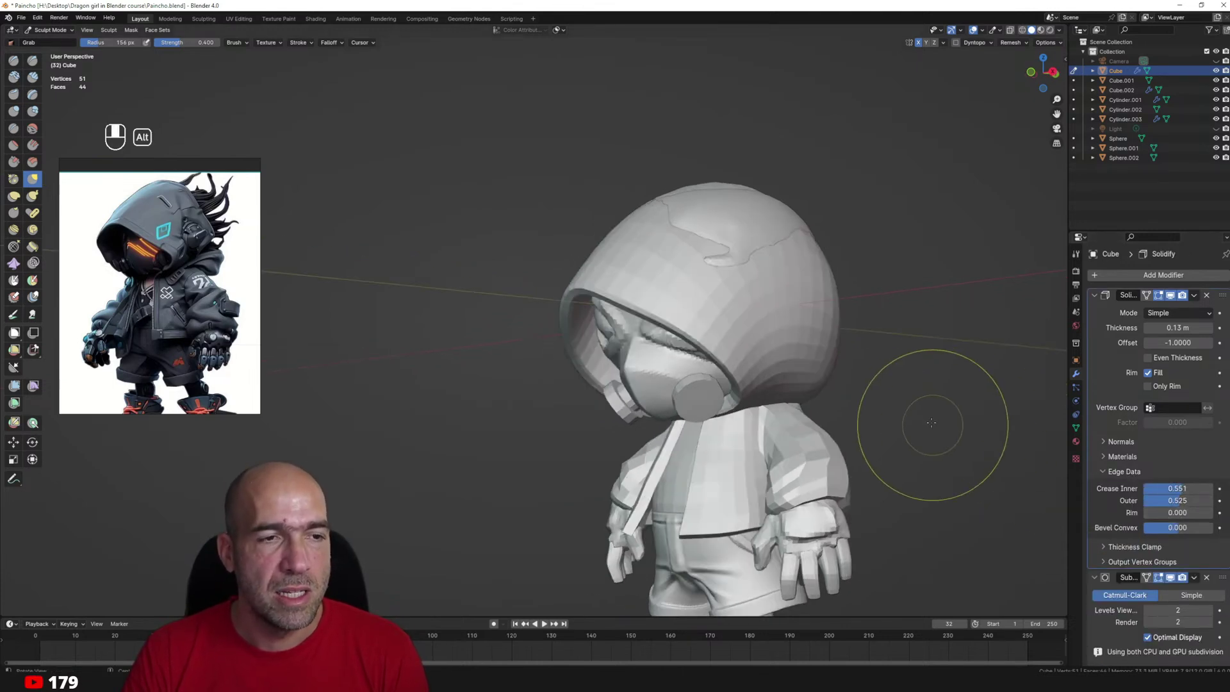
{"action": "left_click_drag", "start_coordinate": [900, 379], "coordinate": [865, 367], "text": "alt"}
Pull the hood's lower side outward and shape the rim over the face with the Grab brush.
{"action": "key", "text": "alt+q"}
{"action": "mouse_move", "coordinate": [801, 275]}
{"action": "left_mouse_down", "text": "ctrl+alt"}
{"action": "mouse_move", "coordinate": [788, 251]}
{"action": "mouse_move", "coordinate": [794, 204]}
{"action": "left_mouse_up", "text": "ctrl+alt"}
{"action": "key", "text": "g"}
{"action": "left_click_drag", "start_coordinate": [794, 204], "coordinate": [740, 202], "text": "alt"}
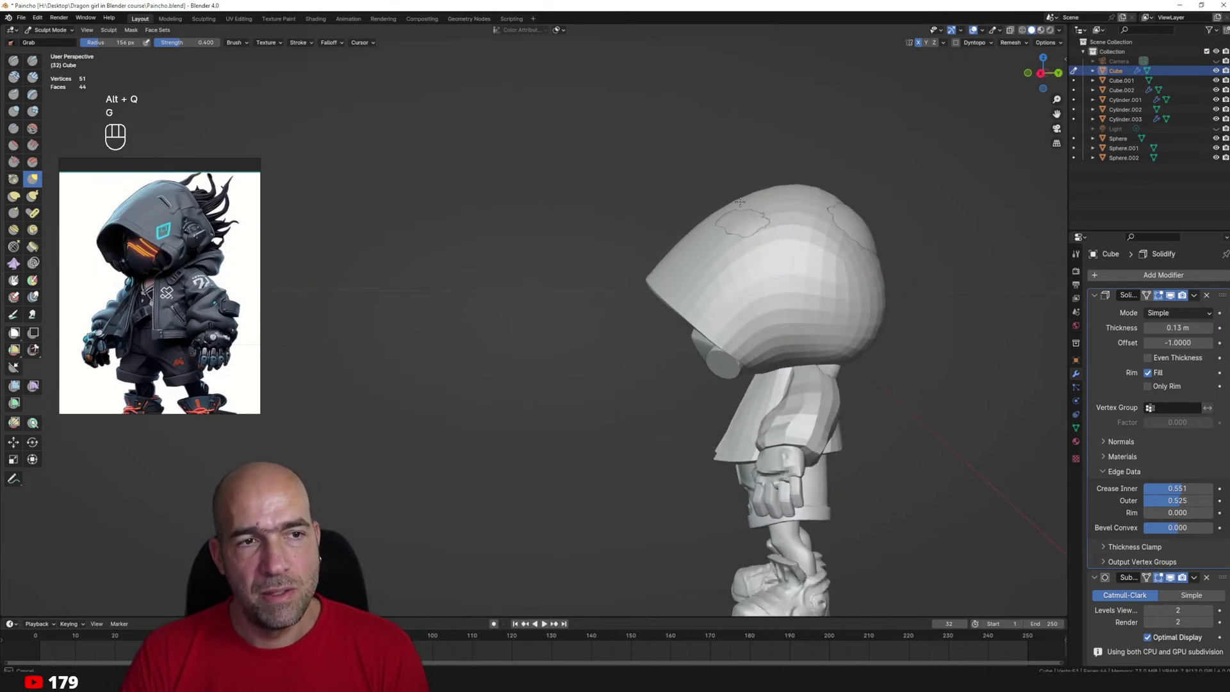
{"action": "left_click_drag", "start_coordinate": [866, 201], "coordinate": [878, 219], "text": "alt"}
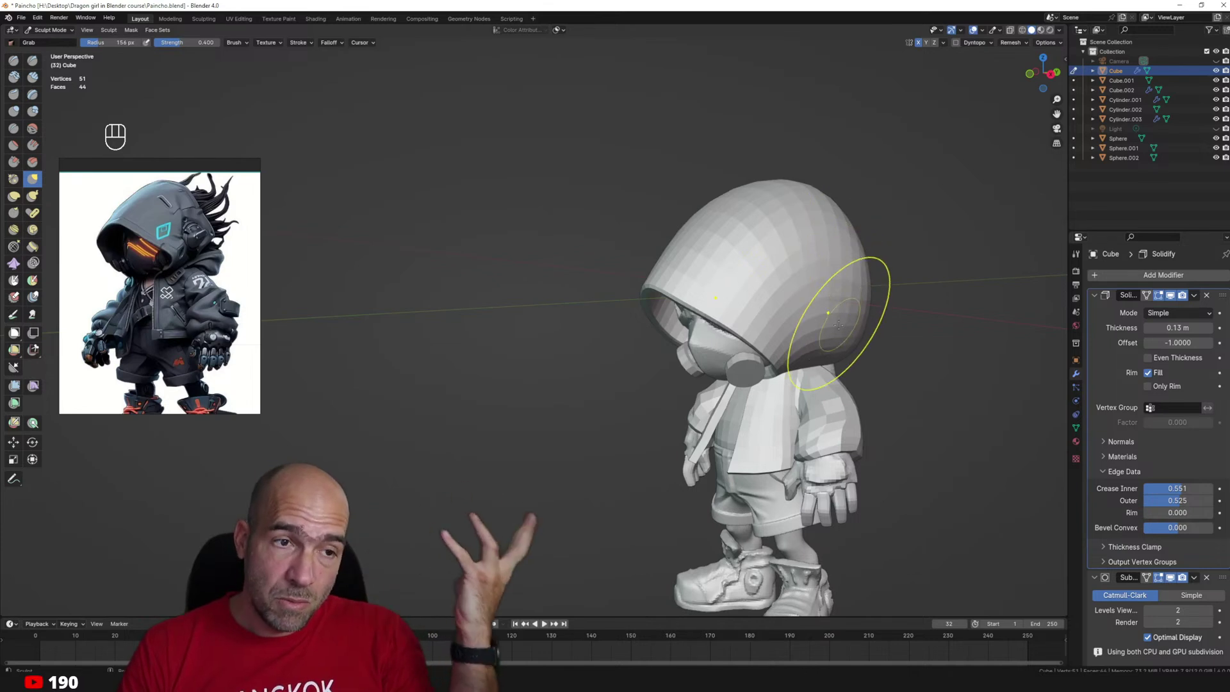
{"action": "left_click_drag", "start_coordinate": [808, 305], "coordinate": [848, 321], "text": "alt"}
{"action": "middle_click_drag", "start_coordinate": [848, 322], "coordinate": [842, 349]}
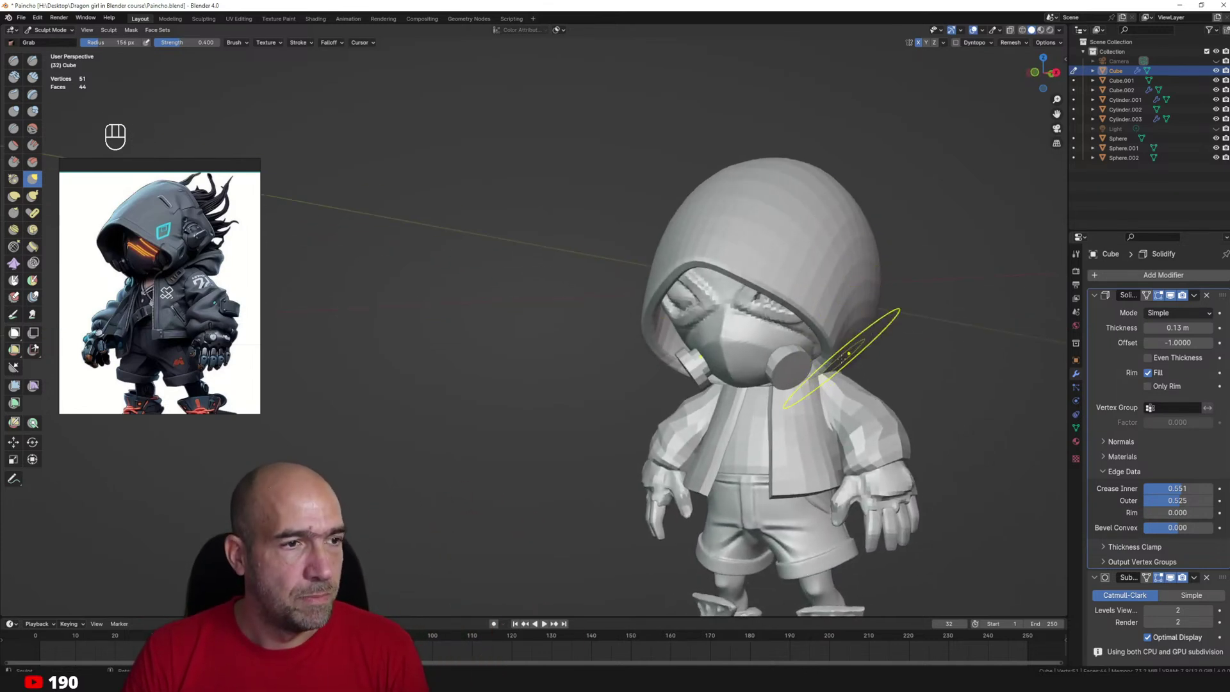
{"action": "left_click_drag", "start_coordinate": [843, 357], "coordinate": [914, 400]}
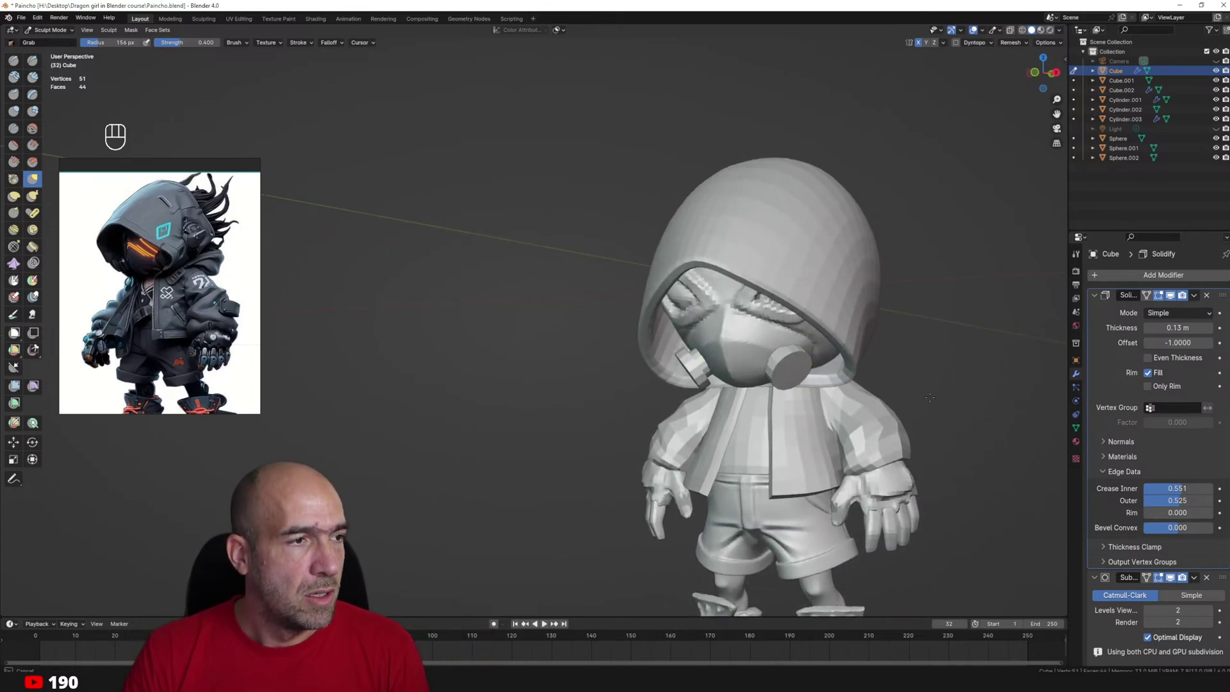
{"action": "left_click_drag", "start_coordinate": [795, 290], "coordinate": [767, 309]}
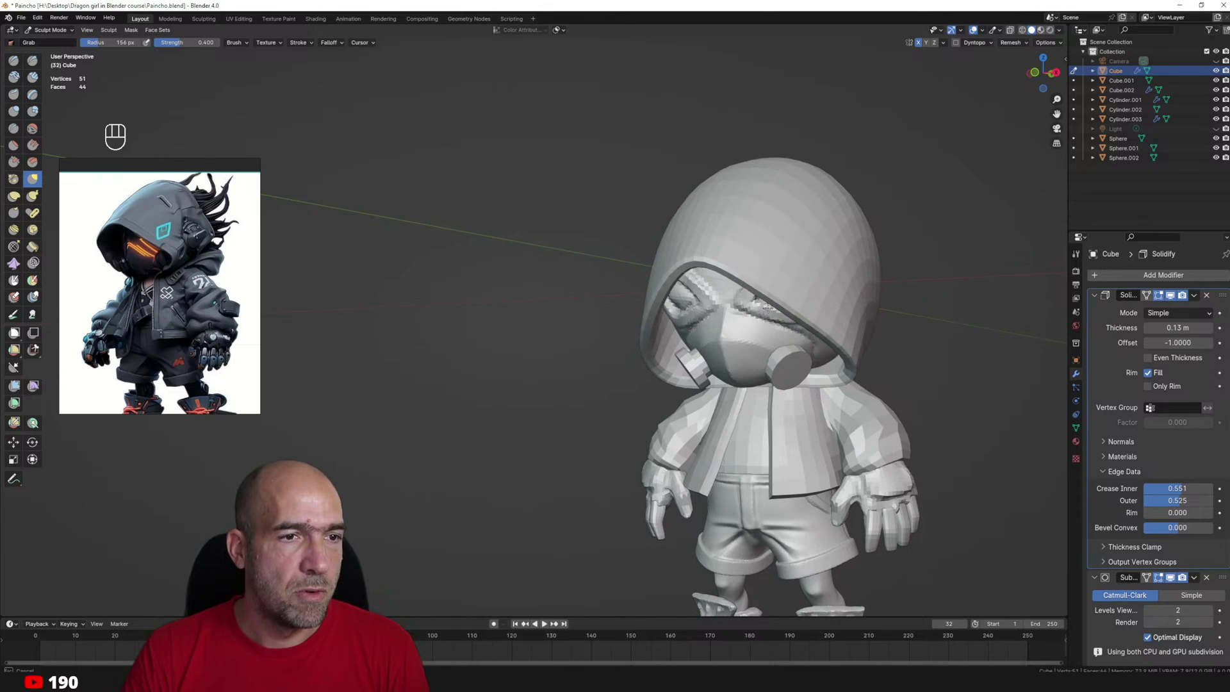
Try pulling the back of the hood upward with the Grab brush and undo the last changes.
{"action": "mouse_move", "coordinate": [865, 294]}
{"action": "left_mouse_down", "text": "alt"}
{"action": "mouse_move", "coordinate": [801, 299]}
{"action": "mouse_move", "coordinate": [837, 299]}
{"action": "mouse_move", "coordinate": [888, 328]}
{"action": "mouse_move", "coordinate": [897, 352]}
{"action": "left_mouse_up", "text": "alt"}
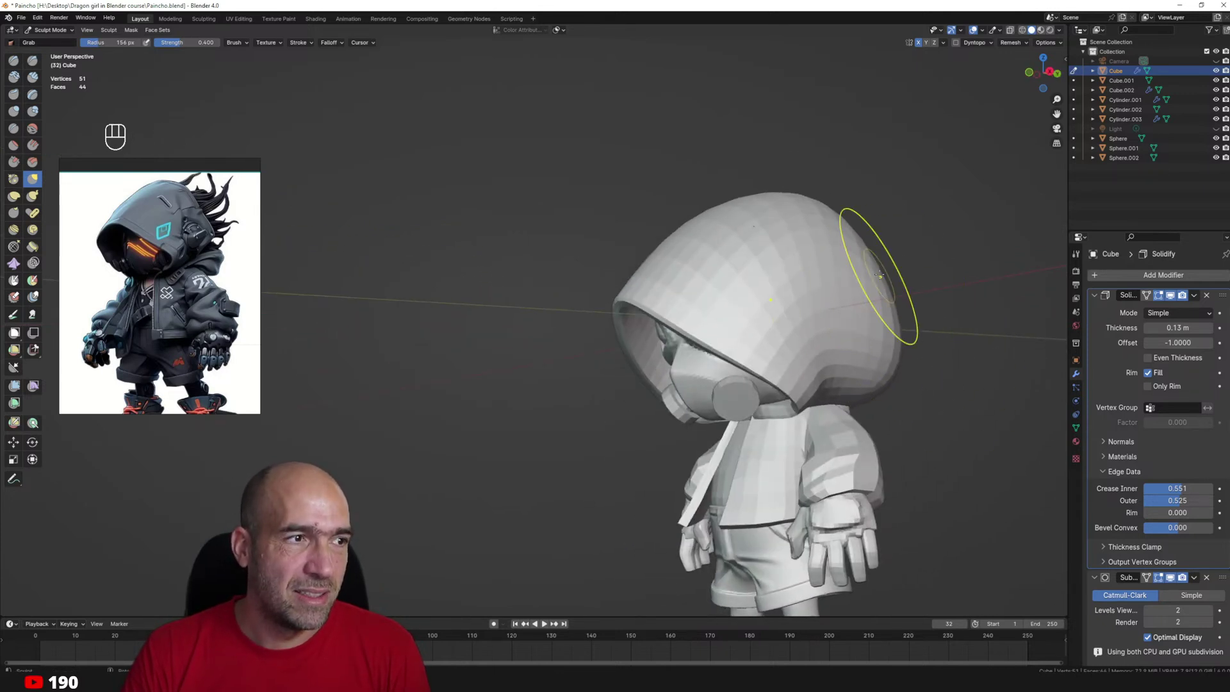
{"action": "left_click_drag", "start_coordinate": [884, 265], "coordinate": [856, 243], "text": "alt"}
{"action": "mouse_move", "coordinate": [862, 221]}
{"action": "left_mouse_down"}
{"action": "mouse_move", "coordinate": [844, 208]}
{"action": "mouse_move", "coordinate": [862, 185]}
{"action": "left_mouse_up"}
{"action": "middle_click_drag", "start_coordinate": [857, 234], "coordinate": [880, 239]}
{"action": "mouse_move", "coordinate": [881, 238]}
{"action": "middle_mouse_down", "text": "ctrl"}
{"action": "mouse_move", "coordinate": [878, 260]}
{"action": "mouse_move", "coordinate": [833, 275]}
{"action": "middle_mouse_up", "text": "ctrl"}
{"action": "mouse_move", "coordinate": [794, 272]}
{"action": "middle_mouse_down"}
{"action": "mouse_move", "coordinate": [833, 279]}
{"action": "mouse_move", "coordinate": [768, 243]}
{"action": "mouse_move", "coordinate": [759, 210]}
{"action": "middle_mouse_up"}
{"action": "key", "text": "ctrl+z"}
{"action": "key", "text": "ctrl+z"}
{"action": "key", "text": "ctrl+z"}
Try creasing the hood's central edge loop in Edit Mode, and undo the attempt.
{"action": "key", "text": "Tab"}
{"action": "key", "text": "2"}
{"action": "middle_click_drag", "start_coordinate": [759, 256], "coordinate": [826, 327]}
{"action": "double_click", "coordinate": [671, 291]}
{"action": "middle_click_drag", "start_coordinate": [826, 327], "coordinate": [799, 328]}
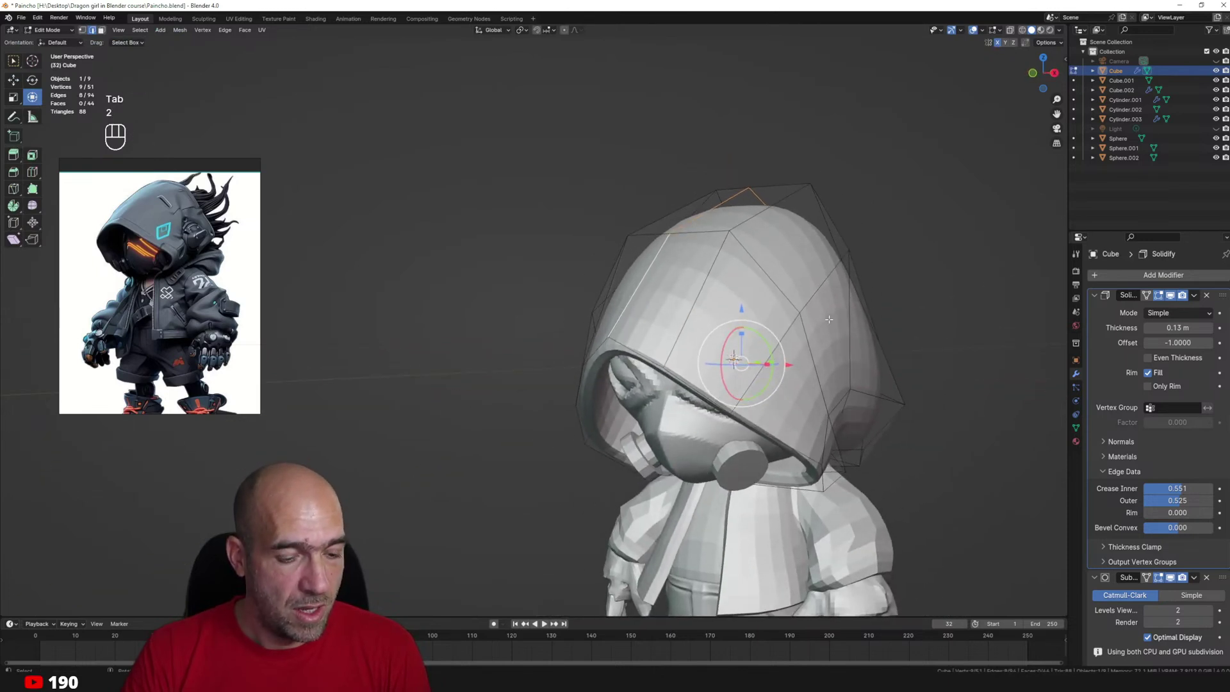
{"action": "key", "text": "shift+e"}
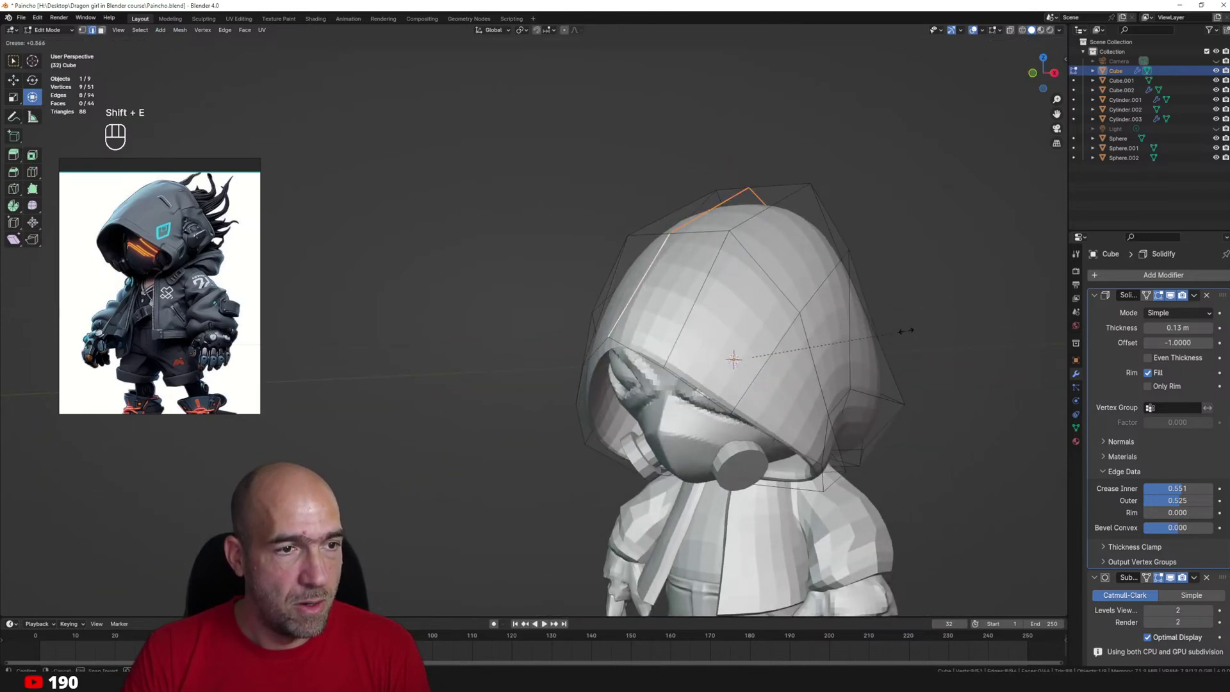
{"action": "key", "text": "Escape"}
{"action": "key", "text": "ctrl+z"}
{"action": "key", "text": "ctrl+z"}
{"action": "key", "text": "ctrl+z"}
Switch the hood to Object Mode and raise its Subdivision viewport levels to 3.
{"action": "middle_click_drag", "start_coordinate": [940, 302], "coordinate": [907, 285], "text": "alt"}
{"action": "middle_click_drag", "start_coordinate": [907, 285], "coordinate": [878, 304], "text": "ctrl+alt"}
{"action": "middle_click_drag", "start_coordinate": [879, 304], "coordinate": [896, 293], "text": "alt"}
{"action": "key", "text": "ctrl+Tab"}
{"action": "scroll", "coordinate": [894, 297], "scroll_direction": "up", "scroll_amount": 5}
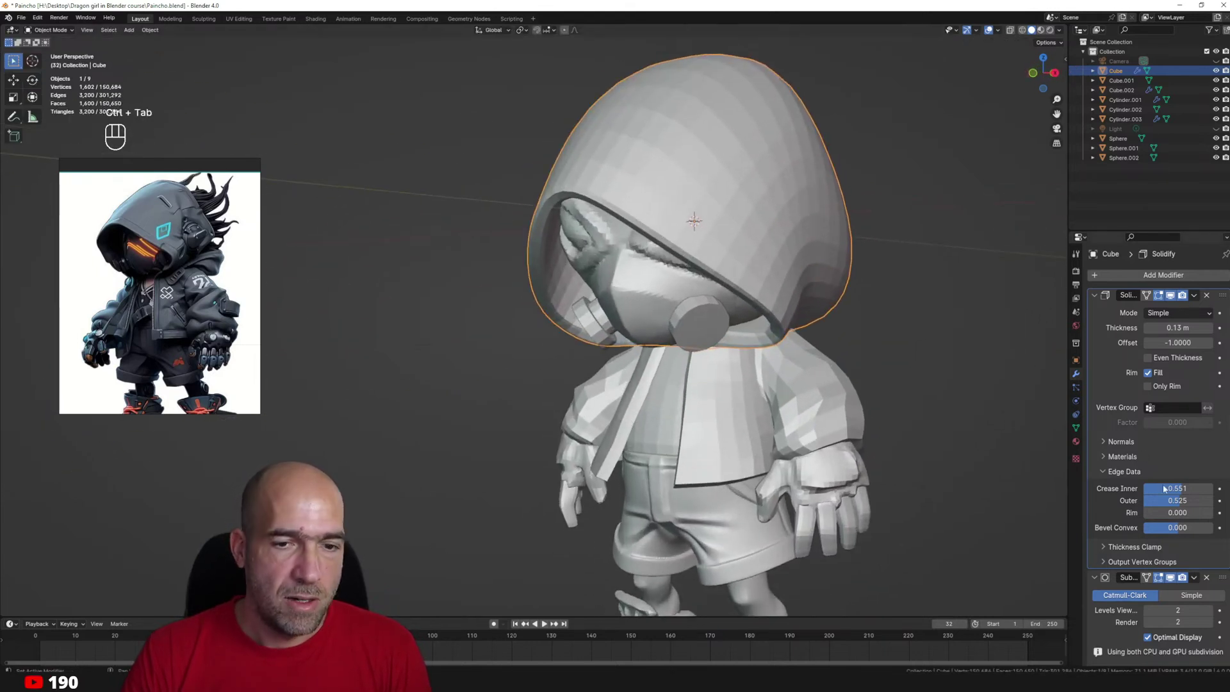
{"action": "left_click", "coordinate": [1208, 610]}
Apply the hood's Solidify modifier, keeping the Subdivision modifier live.
{"action": "middle_click_drag", "start_coordinate": [897, 387], "coordinate": [924, 436], "text": "alt+shift"}
{"action": "key", "text": "ctrl+a"}
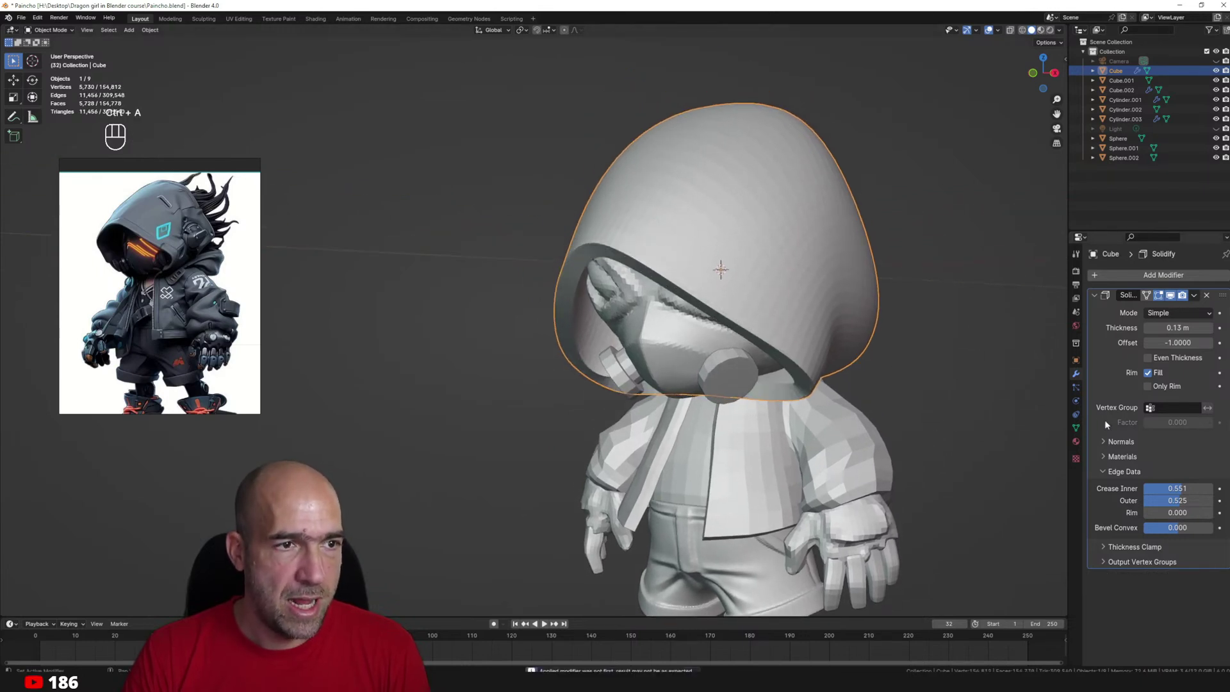
{"action": "key", "text": "ctrl+z"}
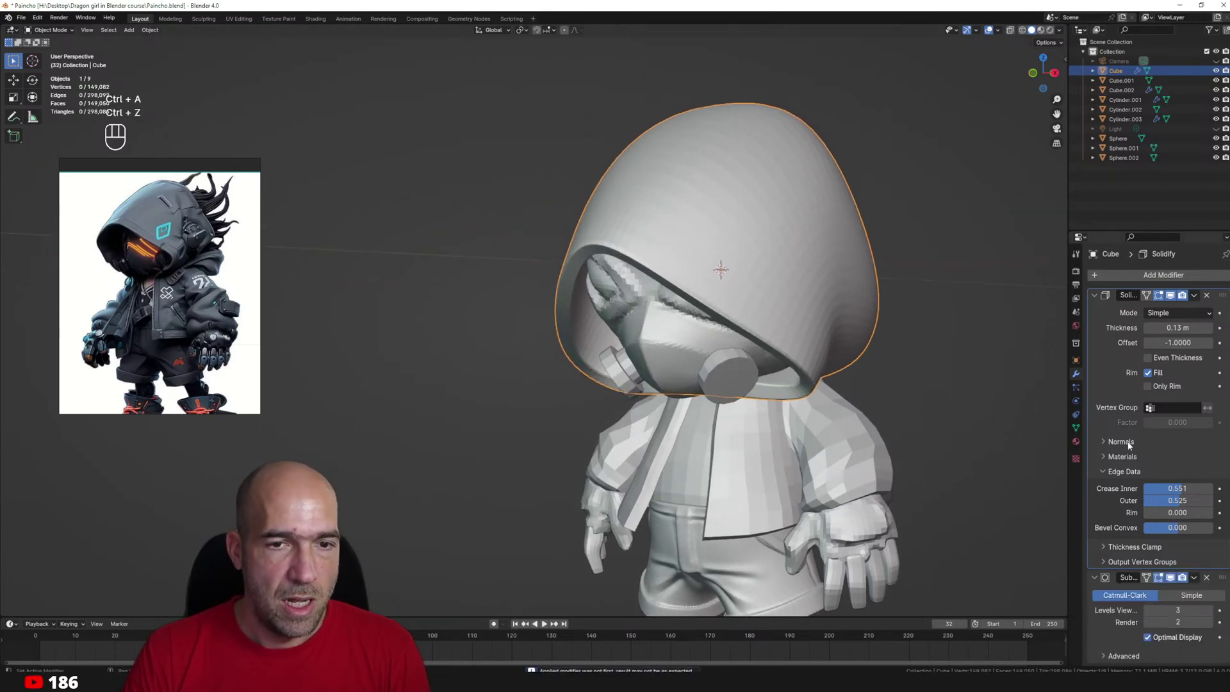
{"action": "key", "text": "ctrl+a"}
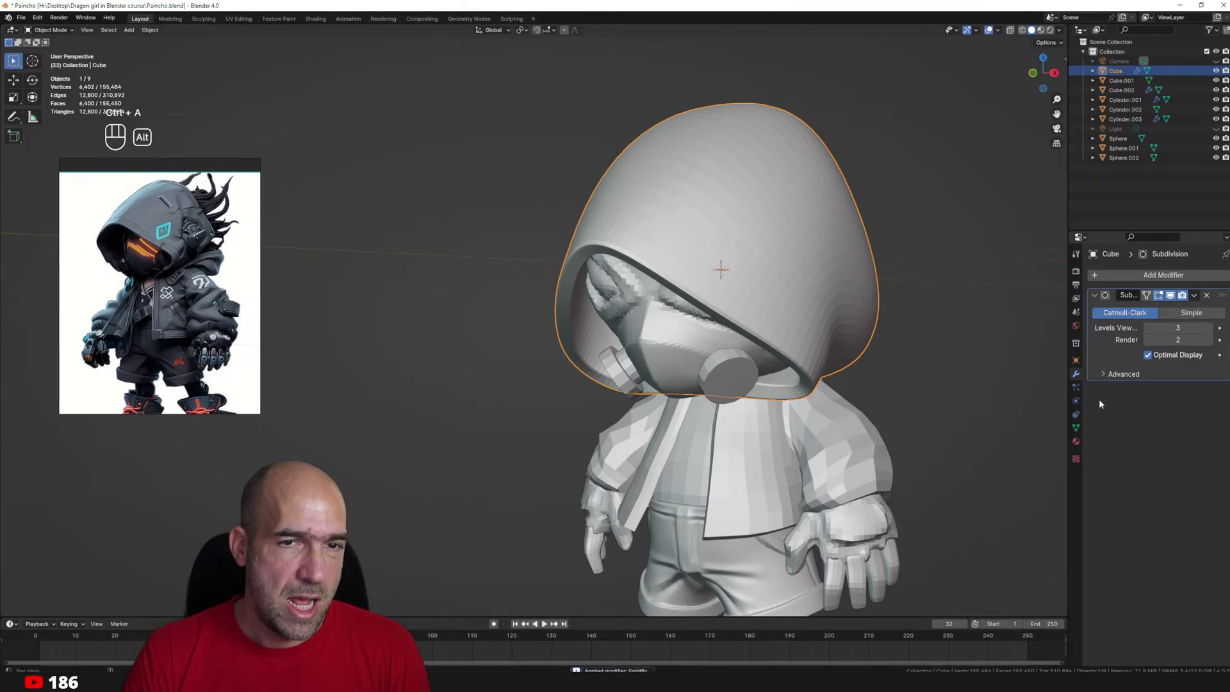
Select the hood's central edge loop in Edit Mode, crease it by about 0.3, and return to Object Mode.
{"action": "left_click_drag", "start_coordinate": [796, 266], "coordinate": [817, 311], "text": "alt+shift"}
{"action": "key", "text": "Tab"}
{"action": "left_click_drag", "start_coordinate": [592, 231], "coordinate": [632, 239], "text": "alt"}
{"action": "left_click", "coordinate": [631, 240], "text": "alt"}
{"action": "key", "text": "shift+e"}
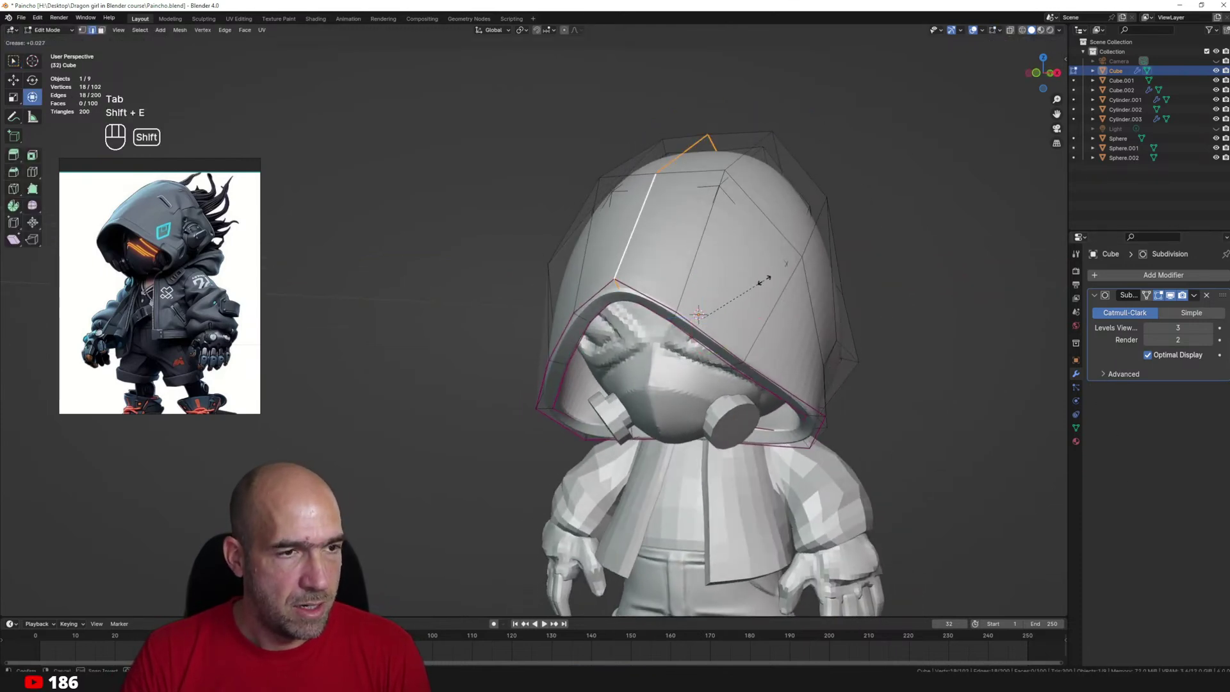
{"action": "left_click", "coordinate": [789, 283]}
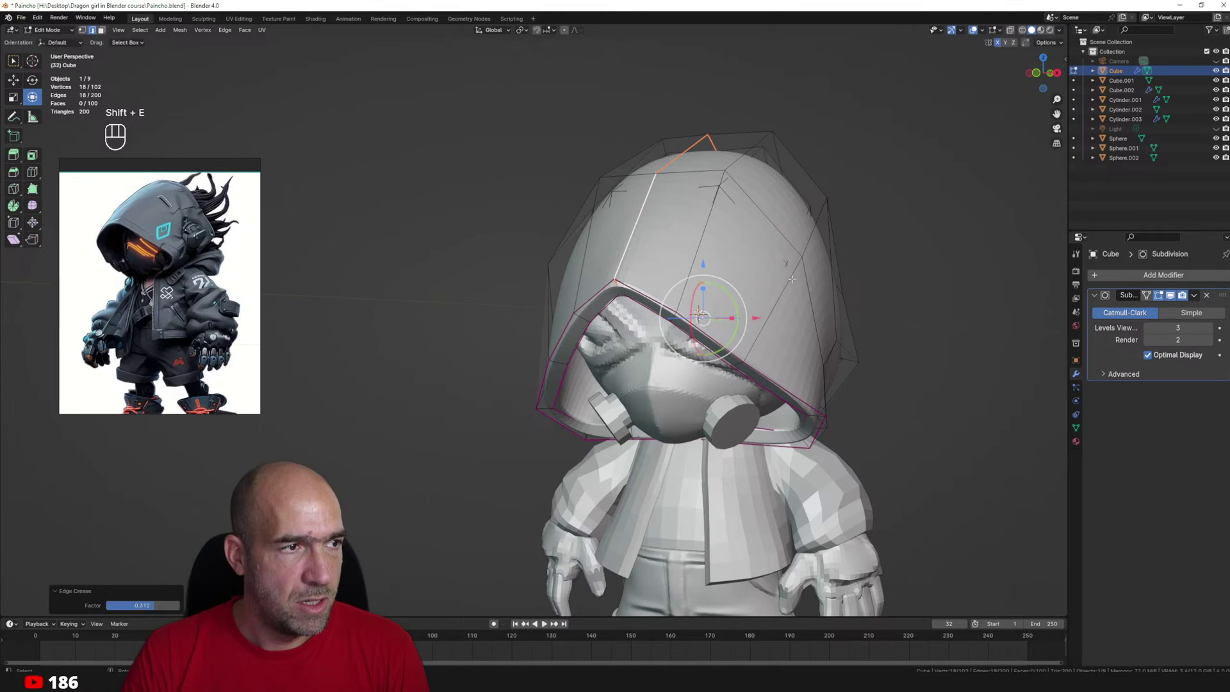
{"action": "left_click_drag", "start_coordinate": [790, 281], "coordinate": [896, 363], "text": "ctrl+alt"}
{"action": "key", "text": "ctrl+Tab"}
Deselect the hood, add a mesh cylinder at the head and enter Edit Mode on it.
{"action": "left_click", "coordinate": [919, 309]}
{"action": "middle_click_drag", "start_coordinate": [896, 366], "coordinate": [858, 330]}
{"action": "left_click", "coordinate": [837, 328]}
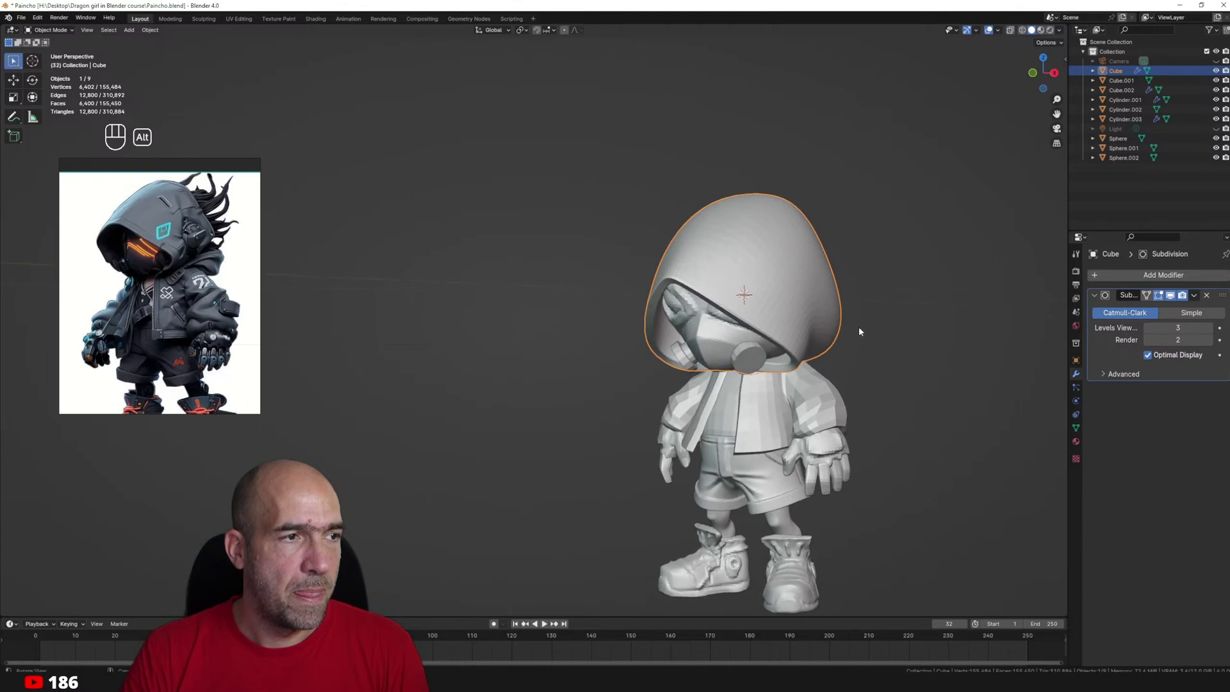
{"action": "left_click", "coordinate": [915, 336]}
{"action": "key", "text": "shift+a"}
{"action": "mouse_move", "coordinate": [811, 314]}
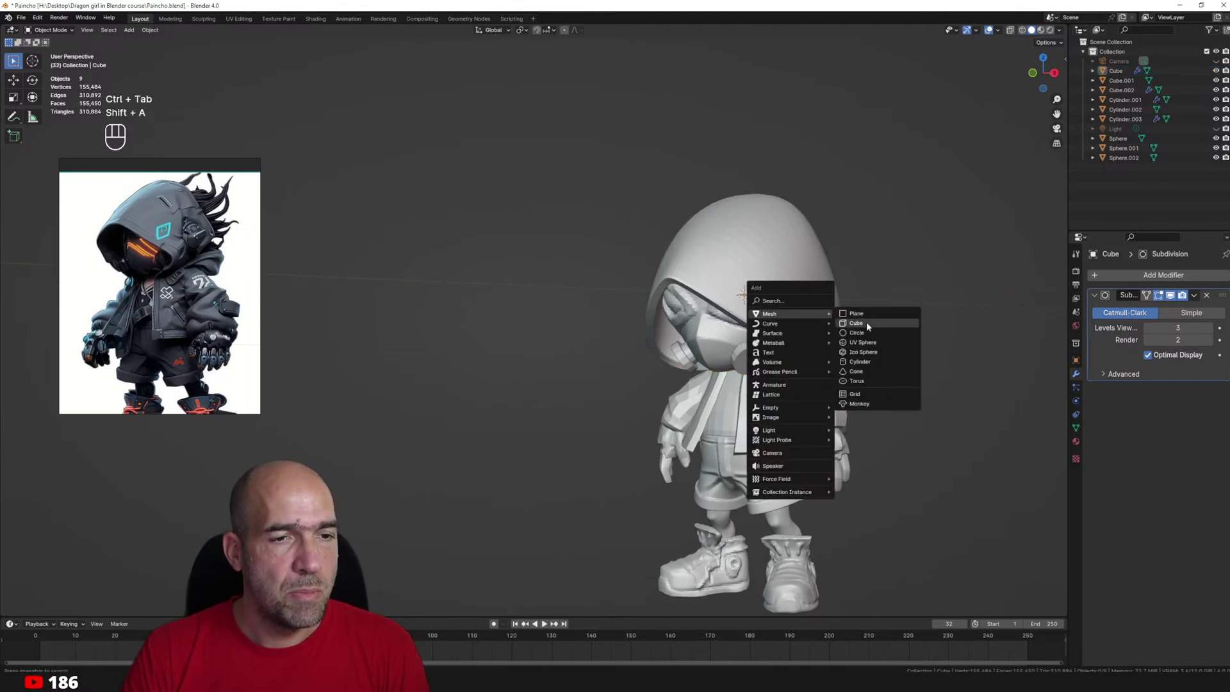
{"action": "left_click", "coordinate": [884, 360]}
{"action": "key", "text": "Tab"}
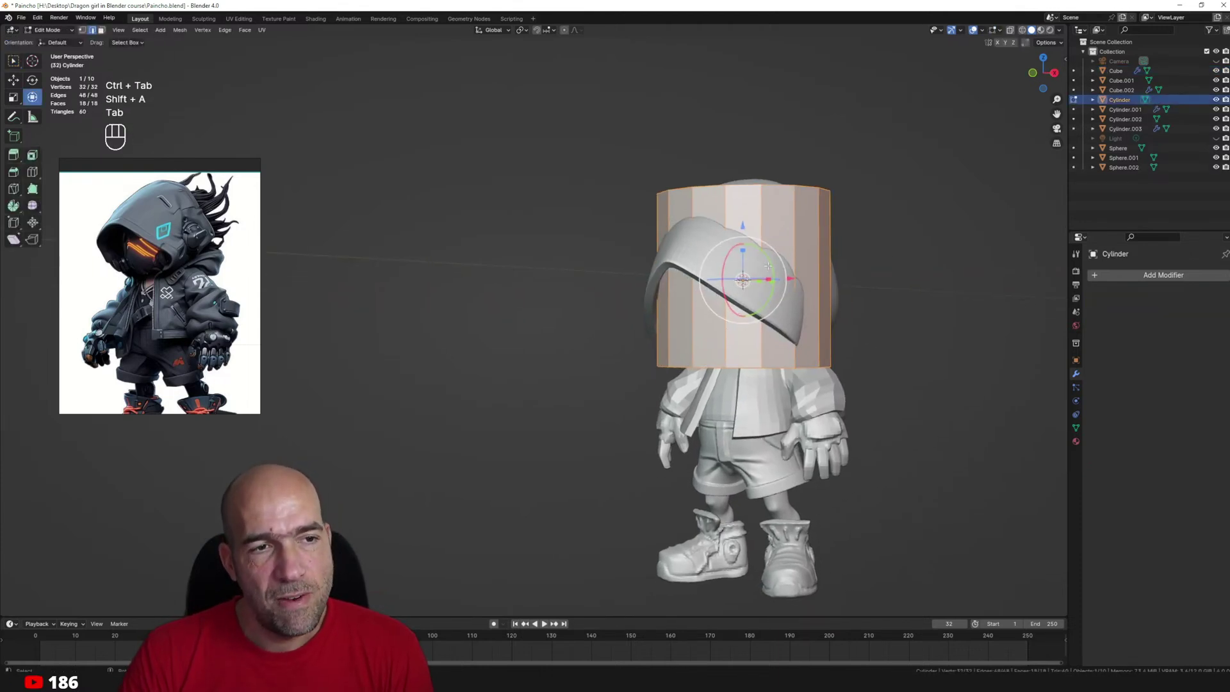
Rotate the cylinder 90° about the Y axis and scale it to 0.533.
{"action": "left_click_drag", "start_coordinate": [772, 262], "coordinate": [749, 318]}
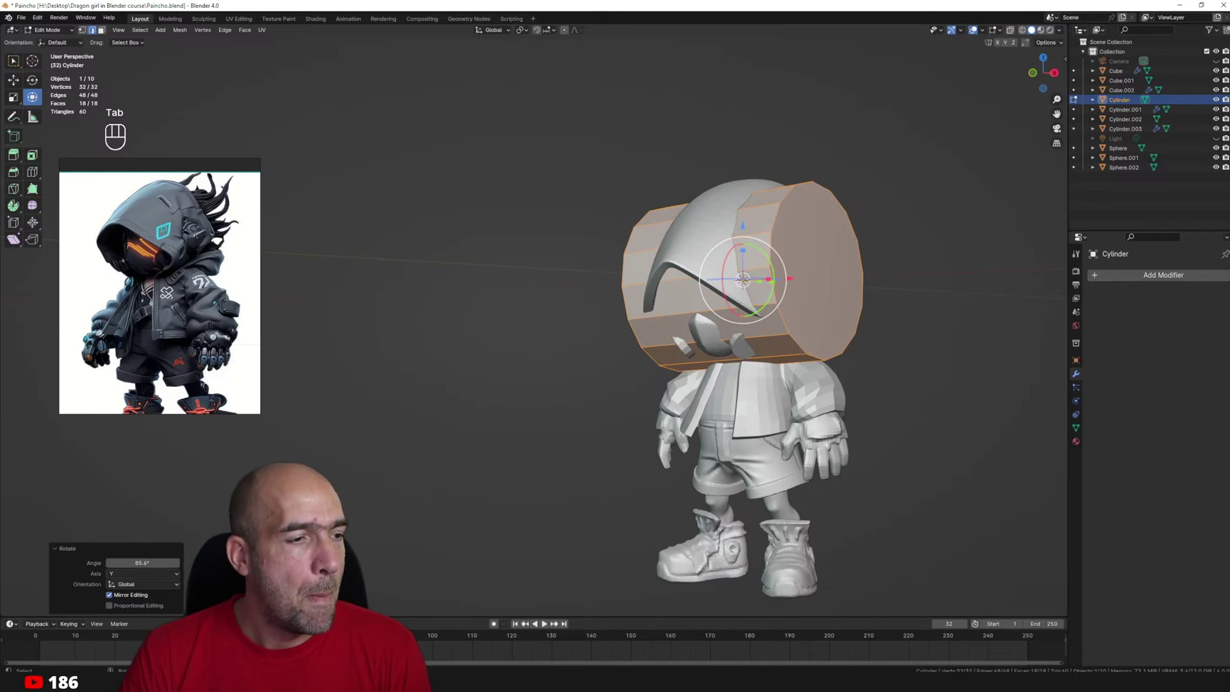
{"action": "type", "text": "90"}
{"action": "key", "text": "Return"}
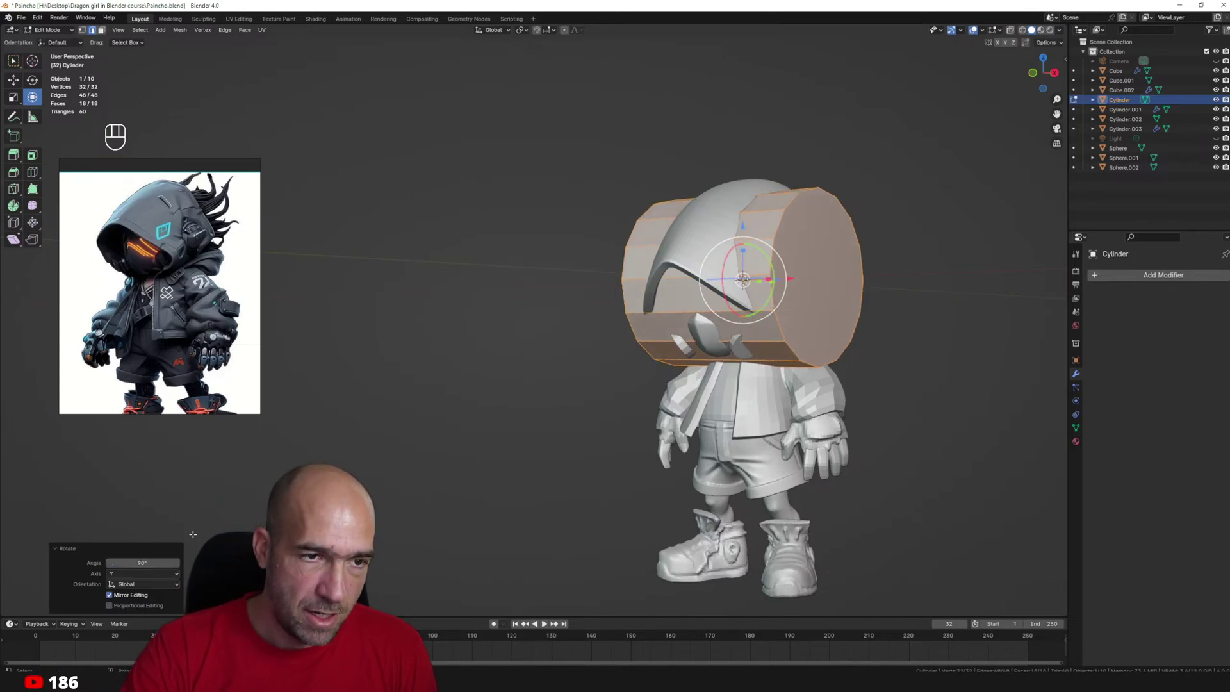
{"action": "key", "text": "s"}
{"action": "left_click", "coordinate": [804, 322]}
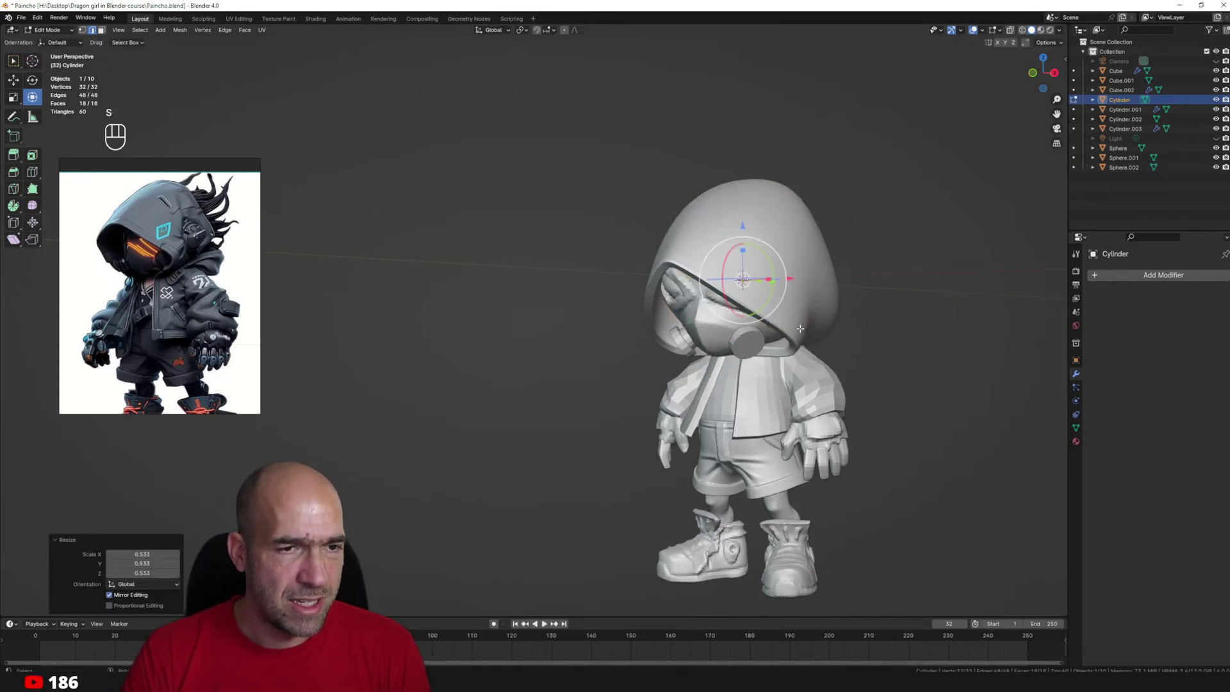
Move the new cylinder out beside the character's head and scale it down by a factor of about 0.476.
{"action": "middle_click_drag", "start_coordinate": [800, 324], "coordinate": [842, 339]}
{"action": "key", "text": "g"}
{"action": "left_click", "coordinate": [945, 371]}
{"action": "middle_click_drag", "start_coordinate": [945, 375], "coordinate": [932, 352], "text": "ctrl"}
{"action": "key", "text": "s"}
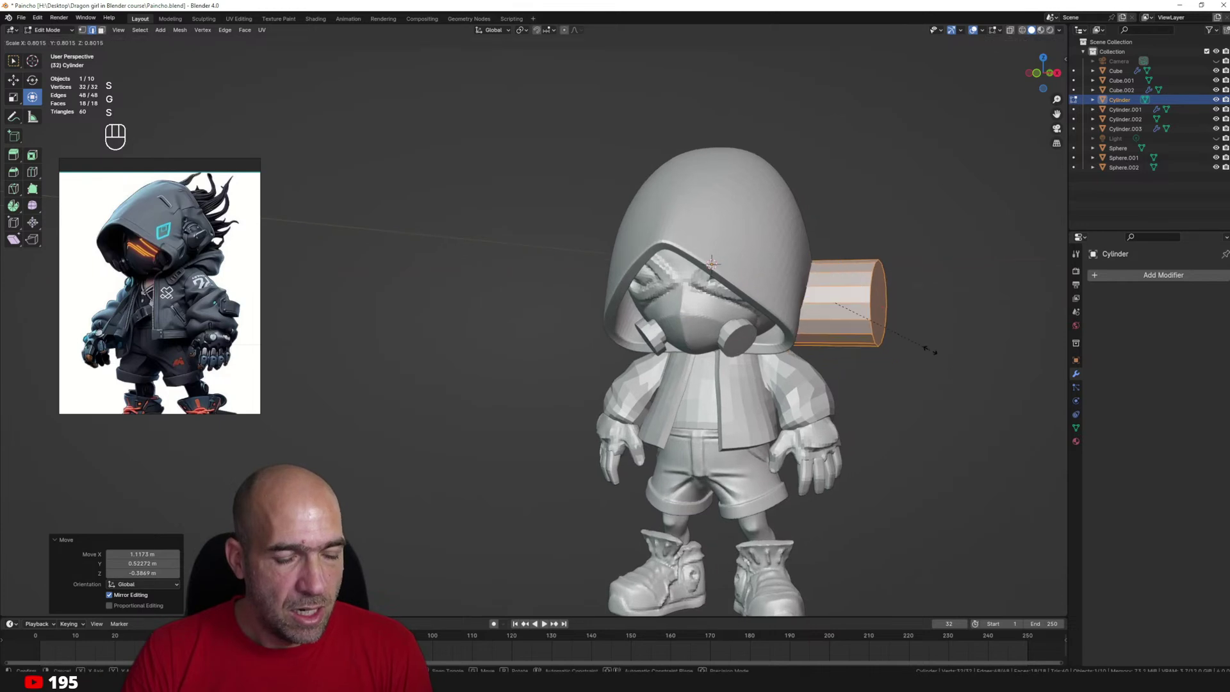
{"action": "left_click", "coordinate": [882, 328]}
{"action": "scroll", "coordinate": [881, 328], "scroll_direction": "up", "scroll_amount": 2}
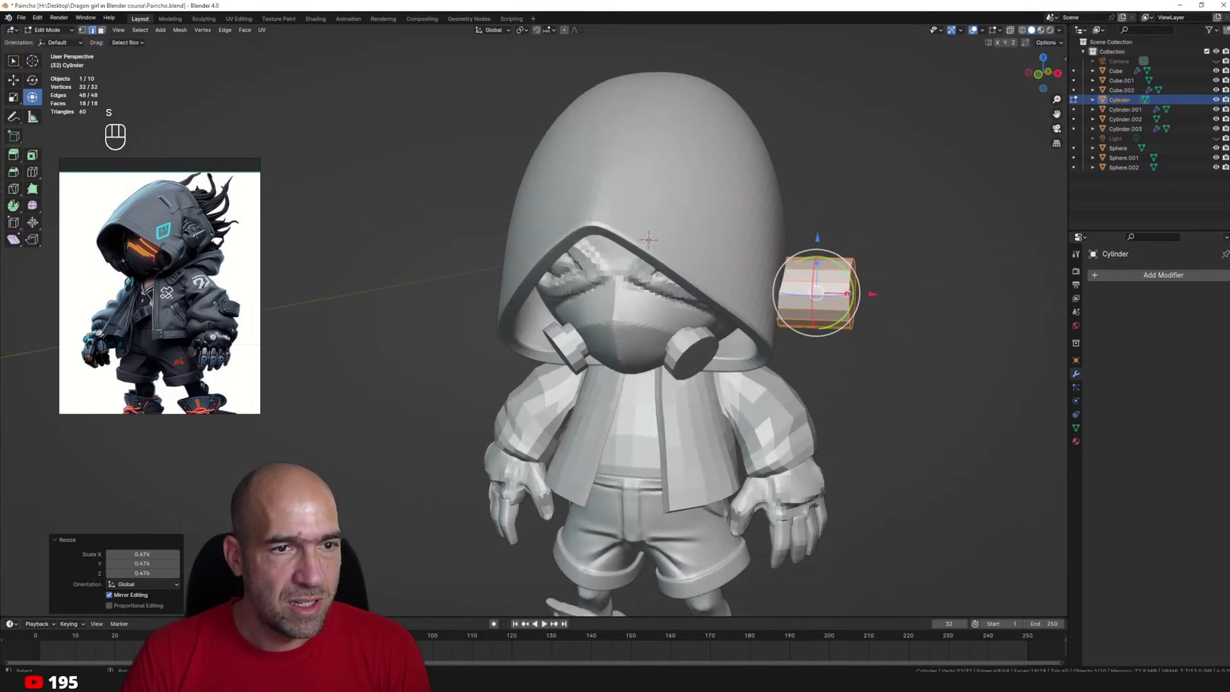
Flatten the cylinder along X into a thick disc and place it against the side of the hood at ear height.
{"action": "left_click_drag", "start_coordinate": [847, 293], "coordinate": [831, 293]}
{"action": "middle_click_drag", "start_coordinate": [951, 289], "coordinate": [837, 303]}
{"action": "key", "text": "g"}
{"action": "left_click", "coordinate": [762, 298]}
{"action": "middle_click_drag", "start_coordinate": [762, 299], "coordinate": [770, 284]}
{"action": "key", "text": "g"}
{"action": "left_click", "coordinate": [734, 242]}
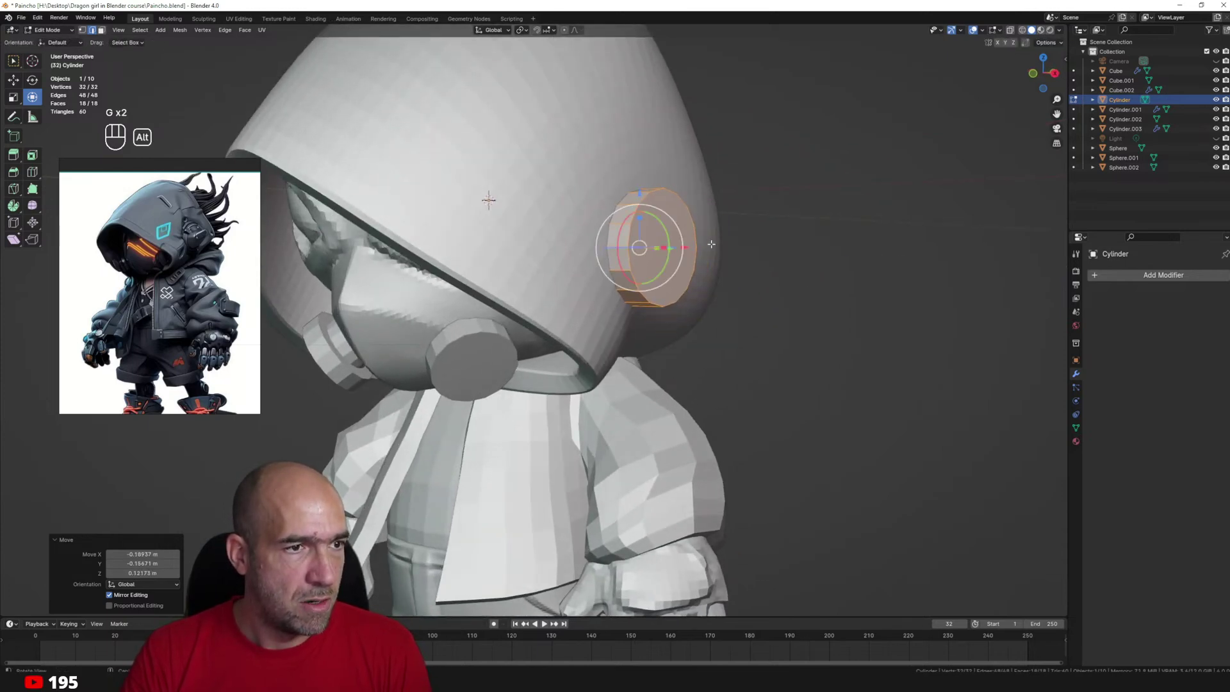
Scale the disc's outer cap face down to about 0.841 to taper the ear piece.
{"action": "middle_click_drag", "start_coordinate": [734, 242], "coordinate": [808, 349]}
{"action": "middle_click_drag", "start_coordinate": [808, 349], "coordinate": [871, 318], "text": "ctrl"}
{"action": "middle_click_drag", "start_coordinate": [871, 318], "coordinate": [846, 338]}
{"action": "left_click", "coordinate": [765, 269]}
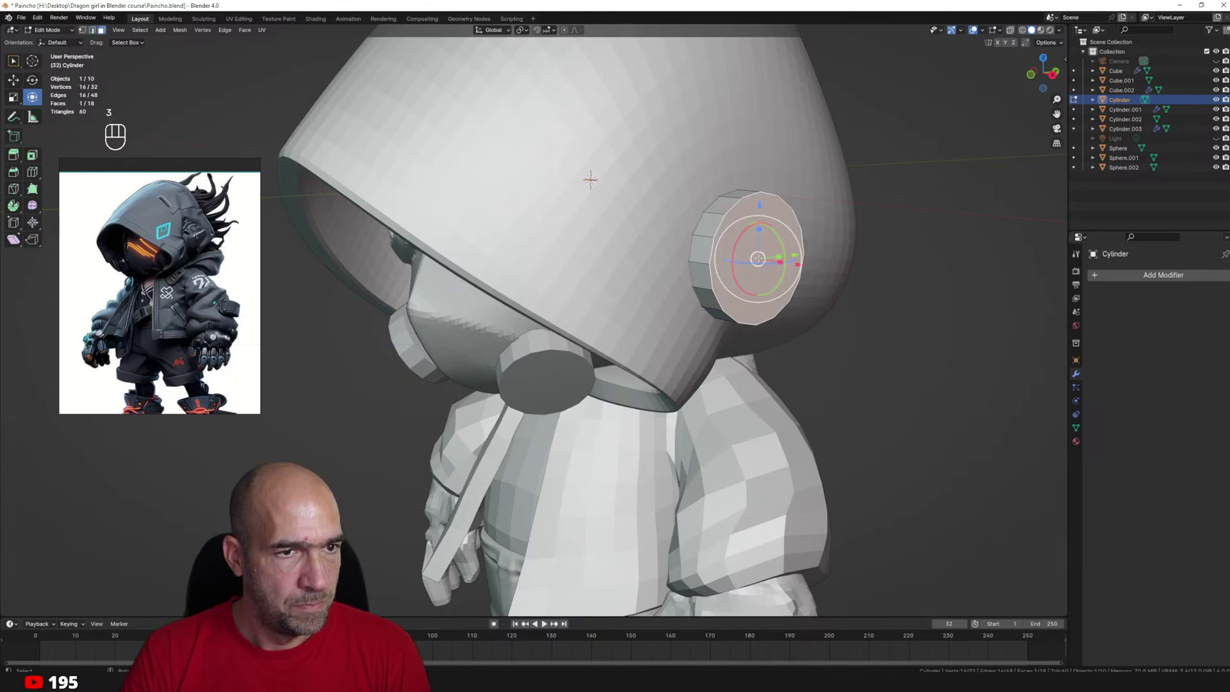
{"action": "key", "text": "s"}
{"action": "left_click", "coordinate": [846, 335]}
{"action": "scroll", "coordinate": [846, 320], "scroll_direction": "up", "scroll_amount": 2}
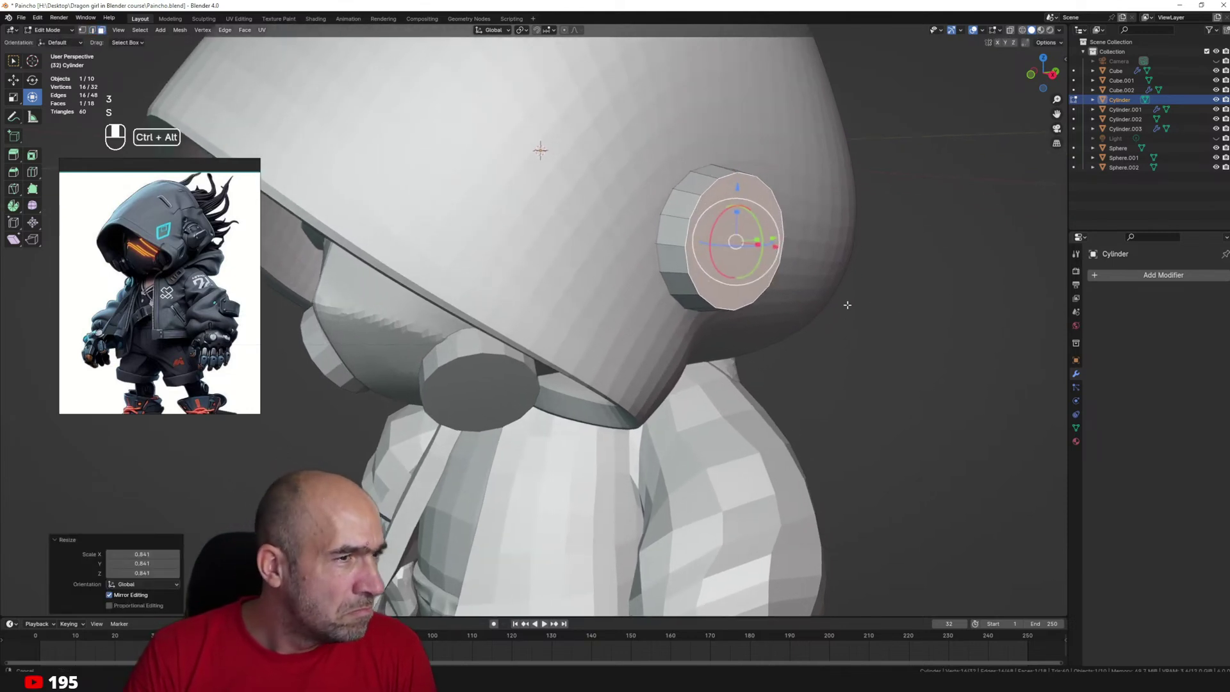
Duplicate the ear disc's cap face, offset the copy outward and squash it vertically to a Z scale of about 0.489.
{"action": "middle_click_drag", "start_coordinate": [813, 296], "coordinate": [837, 297], "text": "shift"}
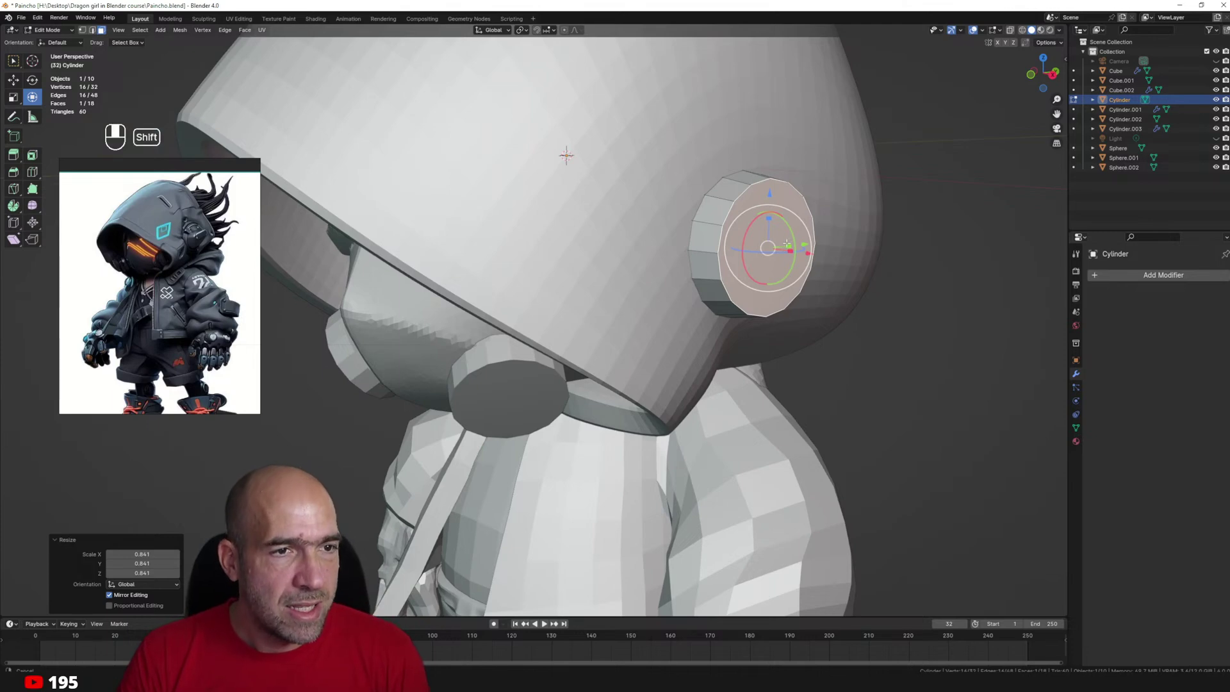
{"action": "middle_click_drag", "start_coordinate": [786, 244], "coordinate": [737, 246]}
{"action": "key", "text": "shift+d"}
{"action": "left_click", "coordinate": [835, 245]}
{"action": "left_click_drag", "start_coordinate": [781, 232], "coordinate": [781, 249]}
{"action": "middle_click_drag", "start_coordinate": [802, 250], "coordinate": [802, 237], "text": "ctrl"}
{"action": "middle_click_drag", "start_coordinate": [806, 237], "coordinate": [800, 238]}
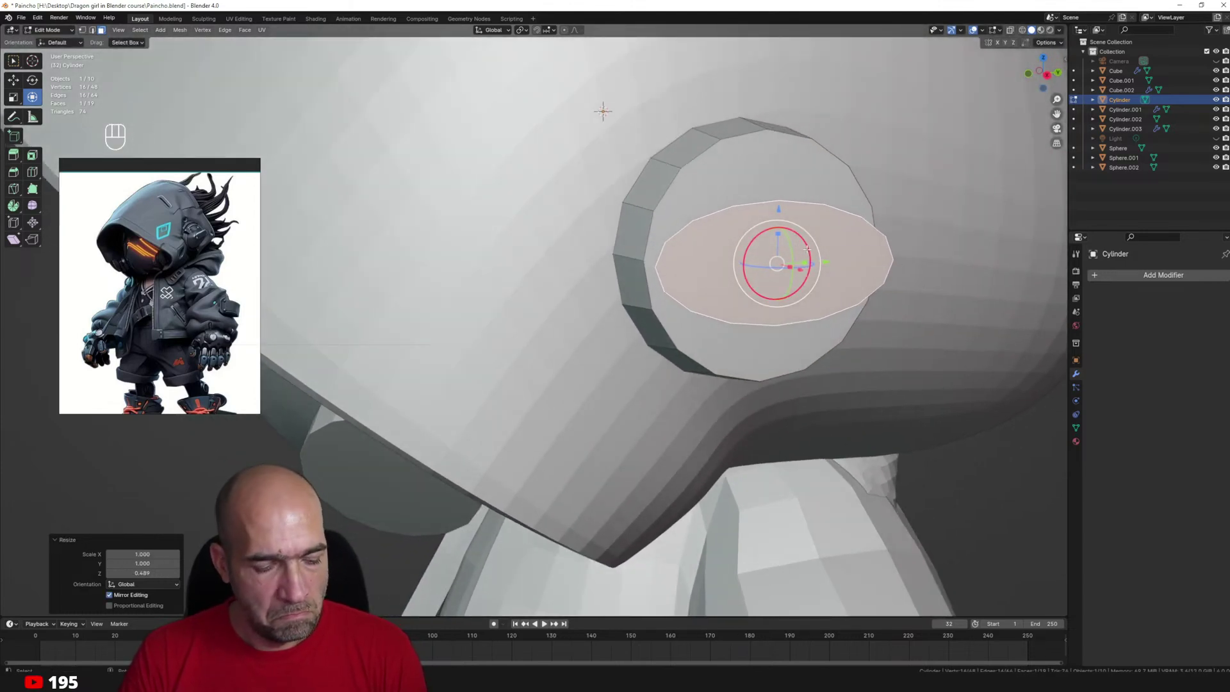
Align the view to the right side, separate the oval face into its own object and switch to editing it.
{"action": "key", "text": "grave"}
{"action": "left_click", "coordinate": [759, 263]}
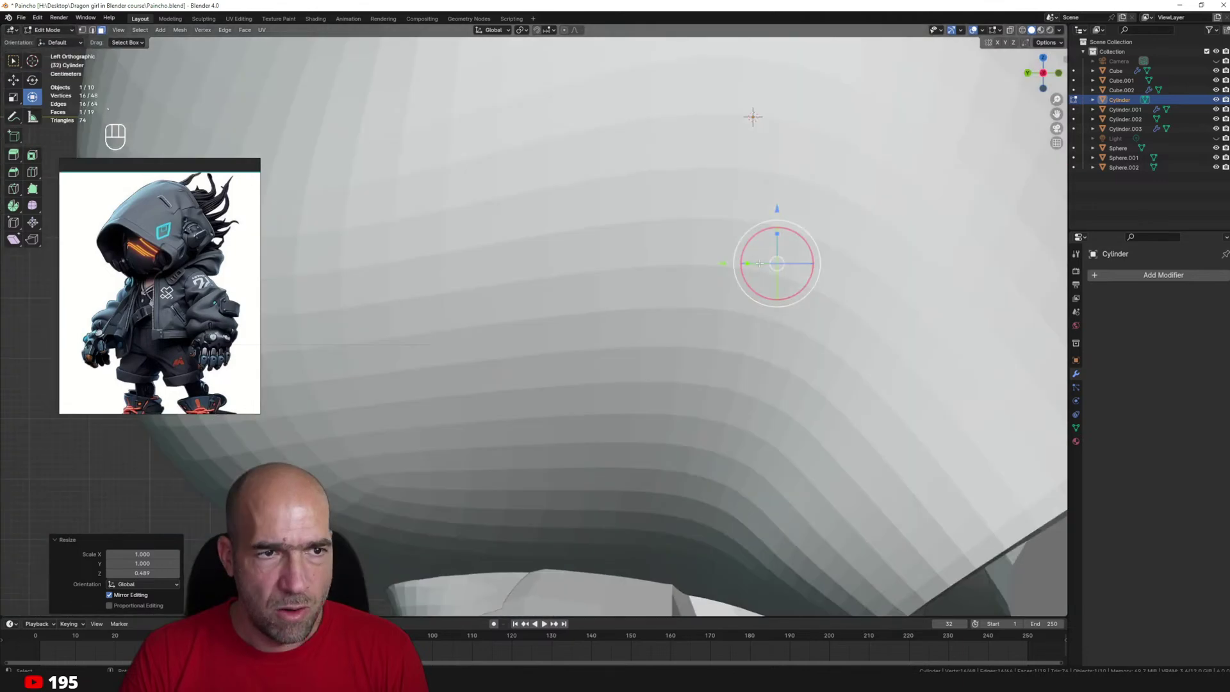
{"action": "key", "text": "grave"}
{"action": "left_click", "coordinate": [829, 265]}
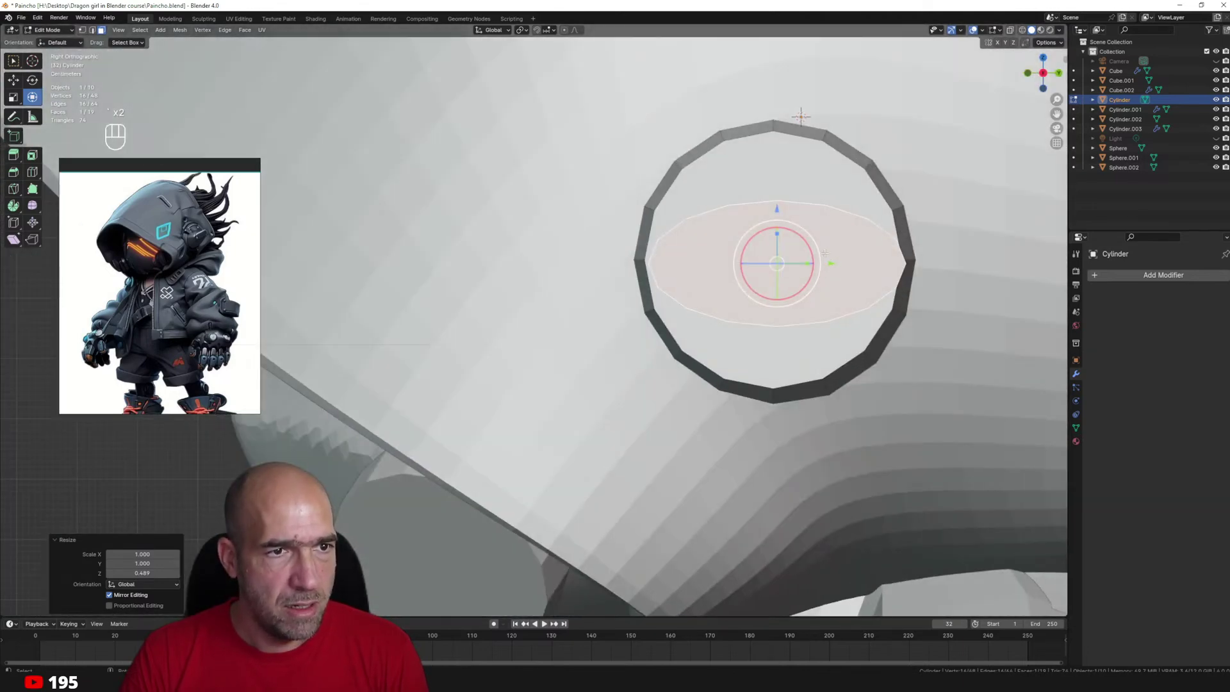
{"action": "key", "text": "p"}
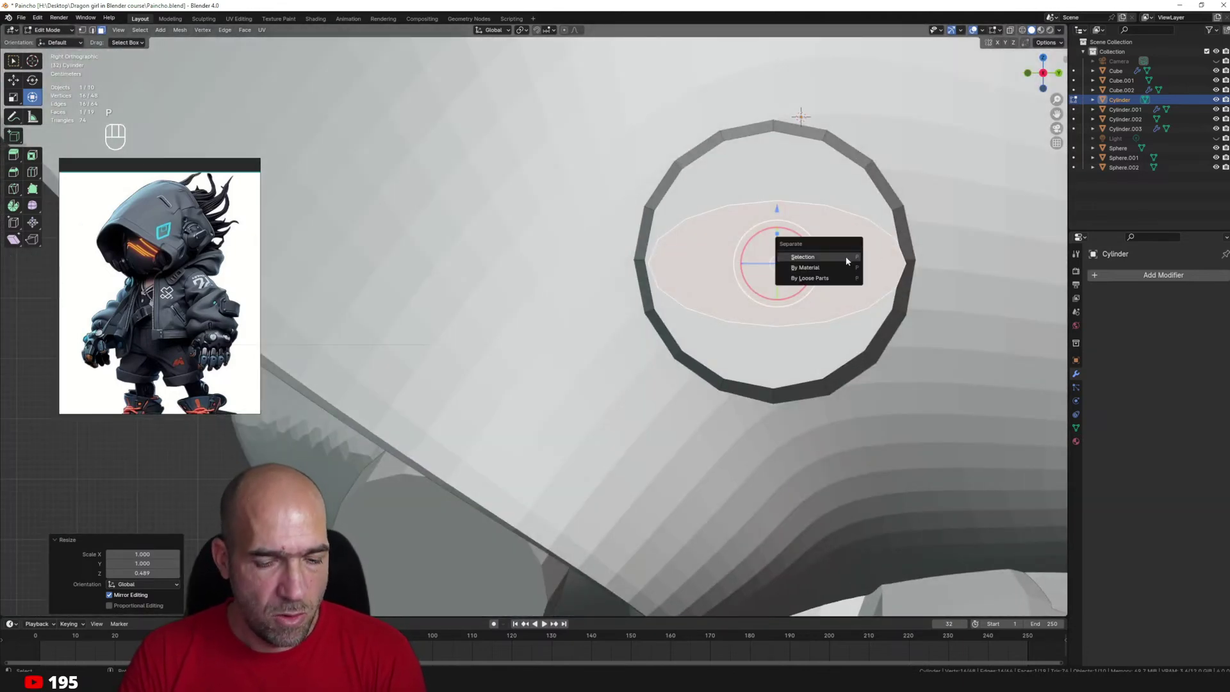
{"action": "left_click", "coordinate": [840, 252]}
{"action": "key", "text": "alt+q"}
Flatten the oval face's upper three vertices and its lower five vertices into straight lines with a Z scale of 0.
{"action": "scroll", "coordinate": [826, 248], "scroll_direction": "up", "scroll_amount": 2}
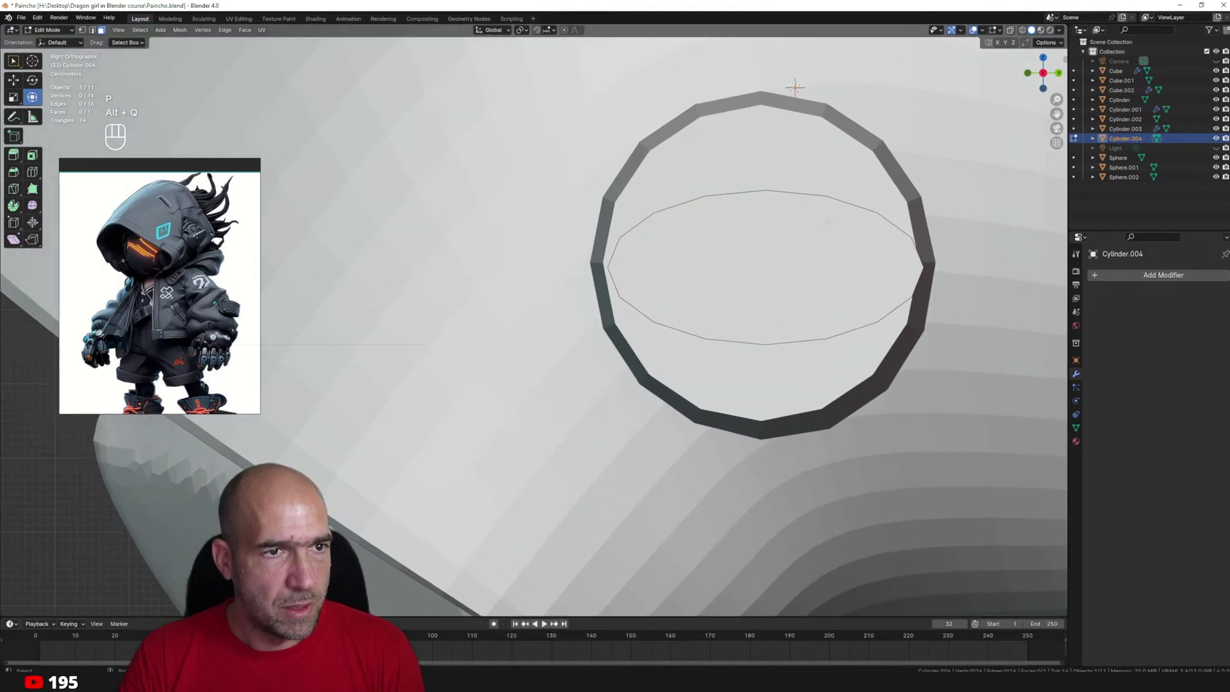
{"action": "left_click_drag", "start_coordinate": [856, 162], "coordinate": [694, 225]}
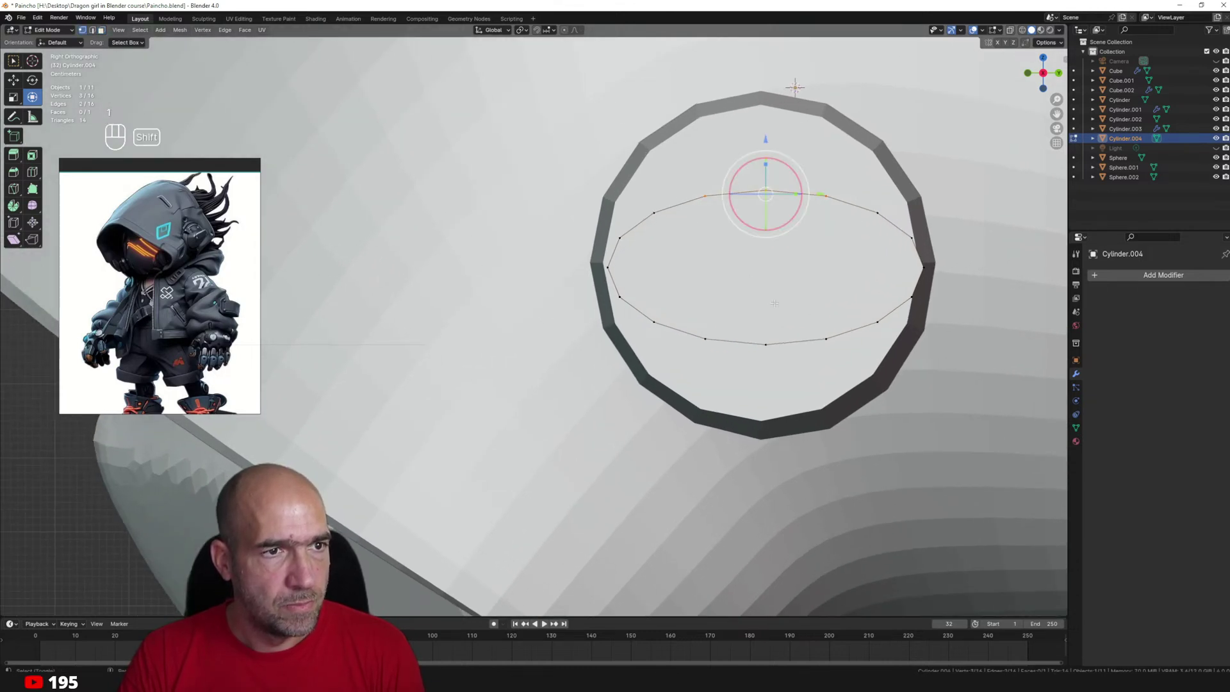
{"action": "left_click_drag", "start_coordinate": [784, 346], "coordinate": [652, 381], "text": "shift"}
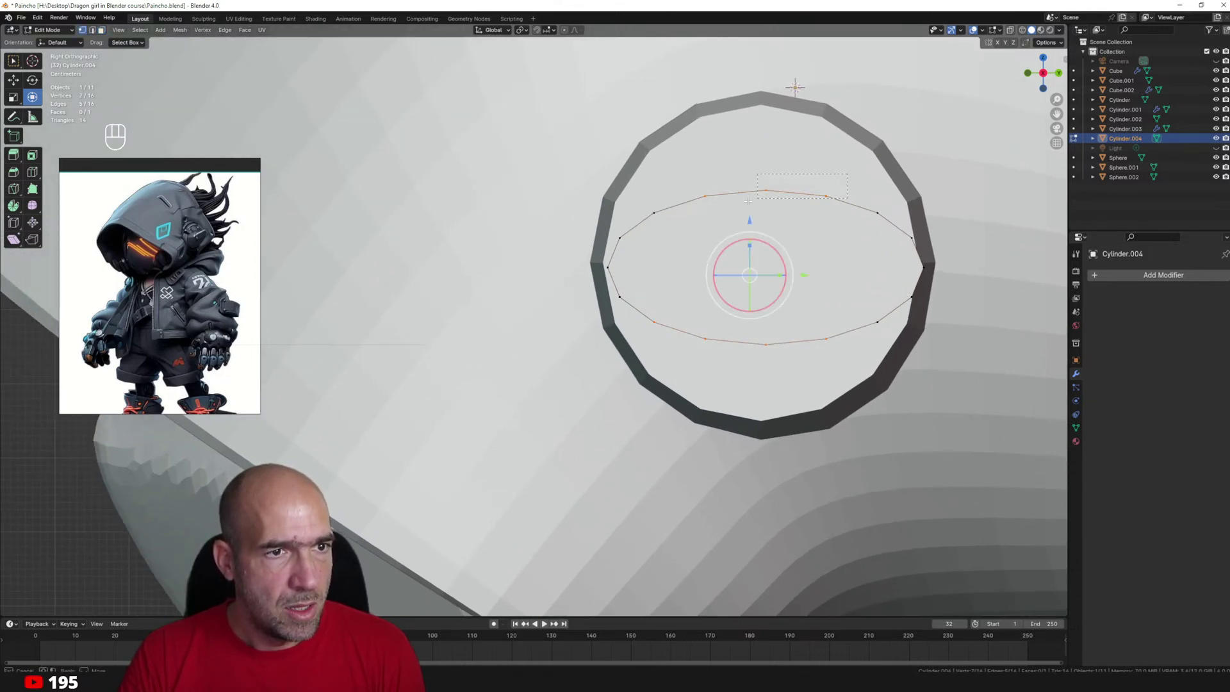
{"action": "left_click_drag", "start_coordinate": [748, 200], "coordinate": [742, 223]}
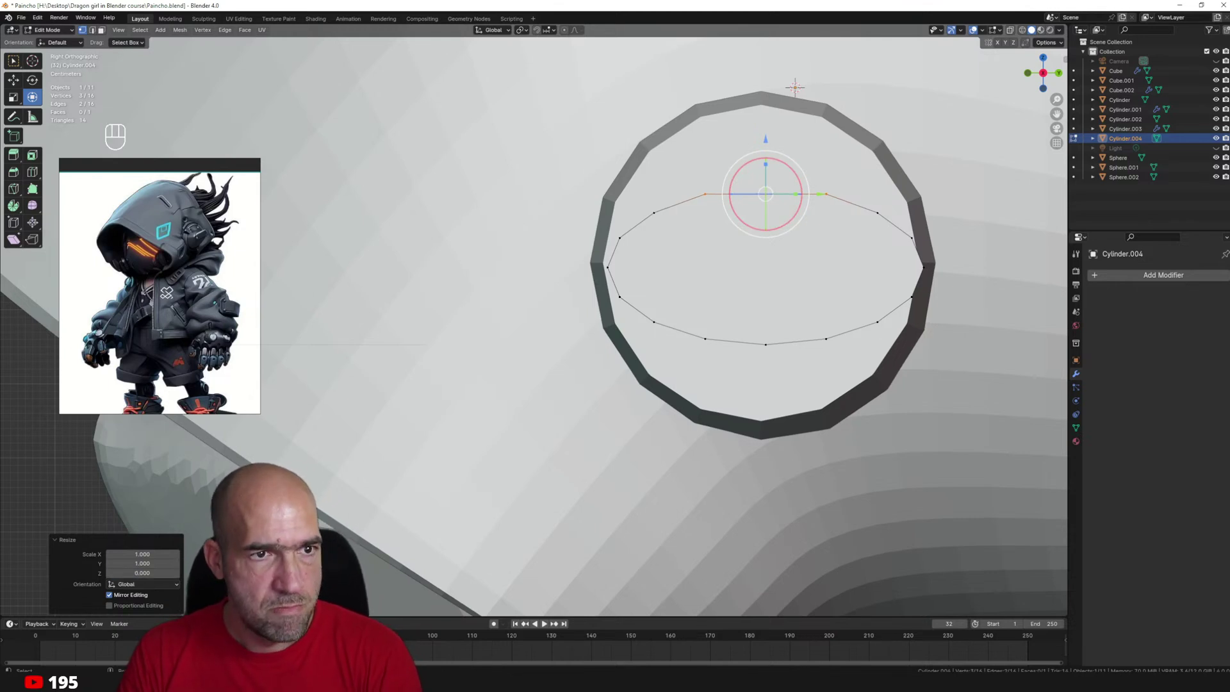
{"action": "left_click_drag", "start_coordinate": [822, 314], "coordinate": [826, 314]}
{"action": "left_click_drag", "start_coordinate": [844, 363], "coordinate": [644, 366]}
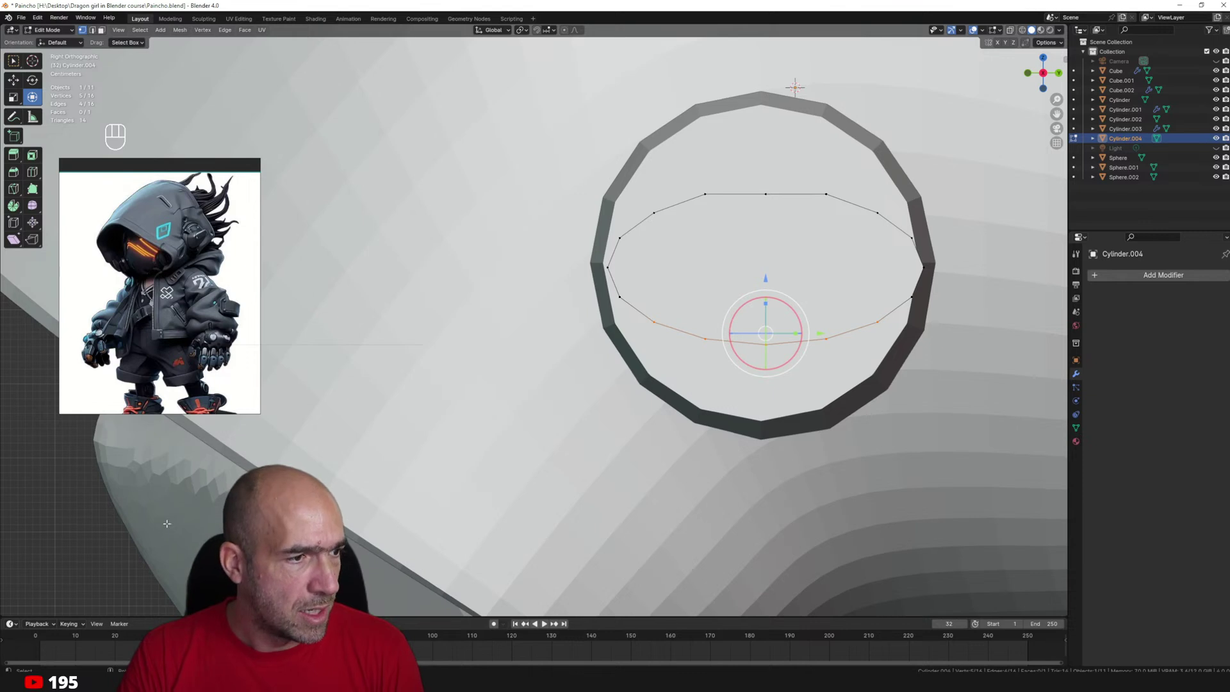
{"action": "left_click_drag", "start_coordinate": [764, 303], "coordinate": [731, 333]}
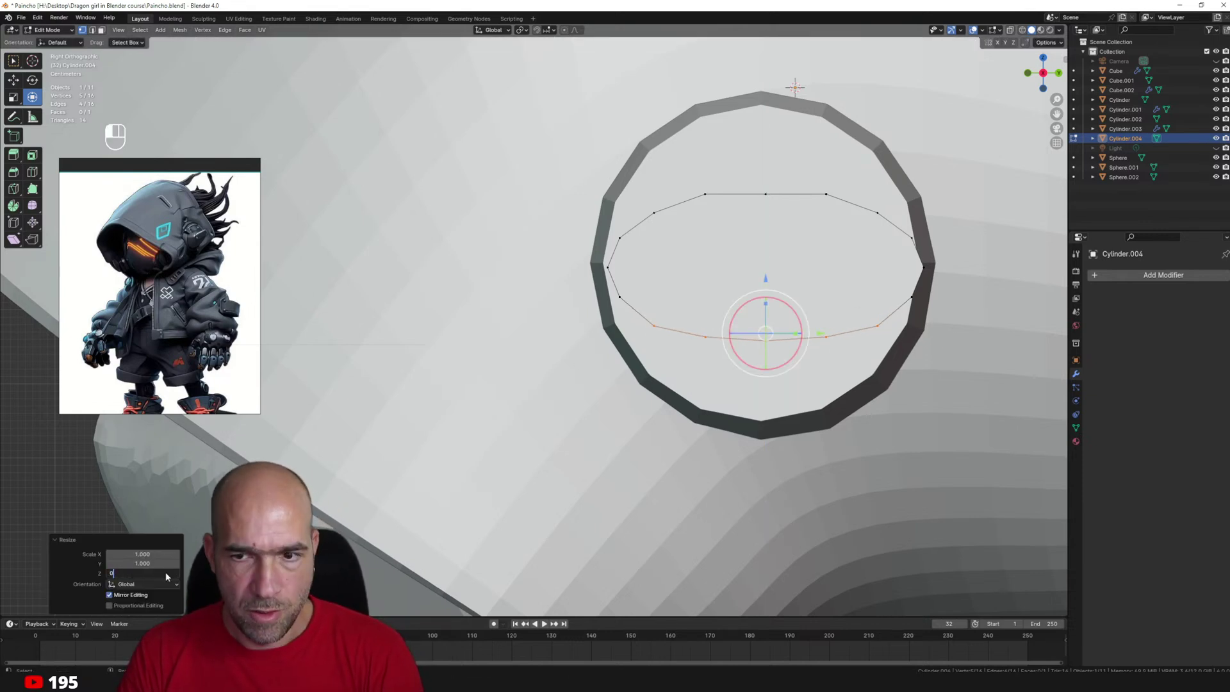
{"action": "key", "text": "Return"}
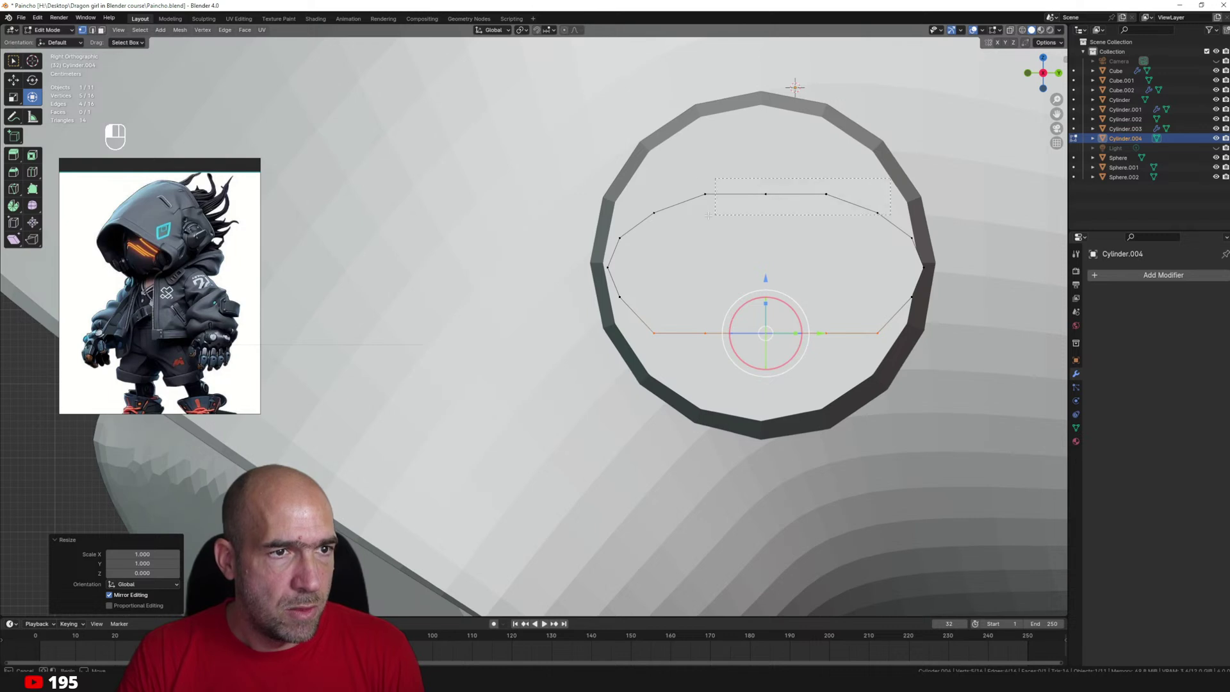
Flatten the oval's upper five vertices with a Z scale of 0 and bring its upper and lower edges closer together.
{"action": "left_click_drag", "start_coordinate": [649, 231], "coordinate": [647, 231]}
{"action": "left_click_drag", "start_coordinate": [765, 171], "coordinate": [766, 190]}
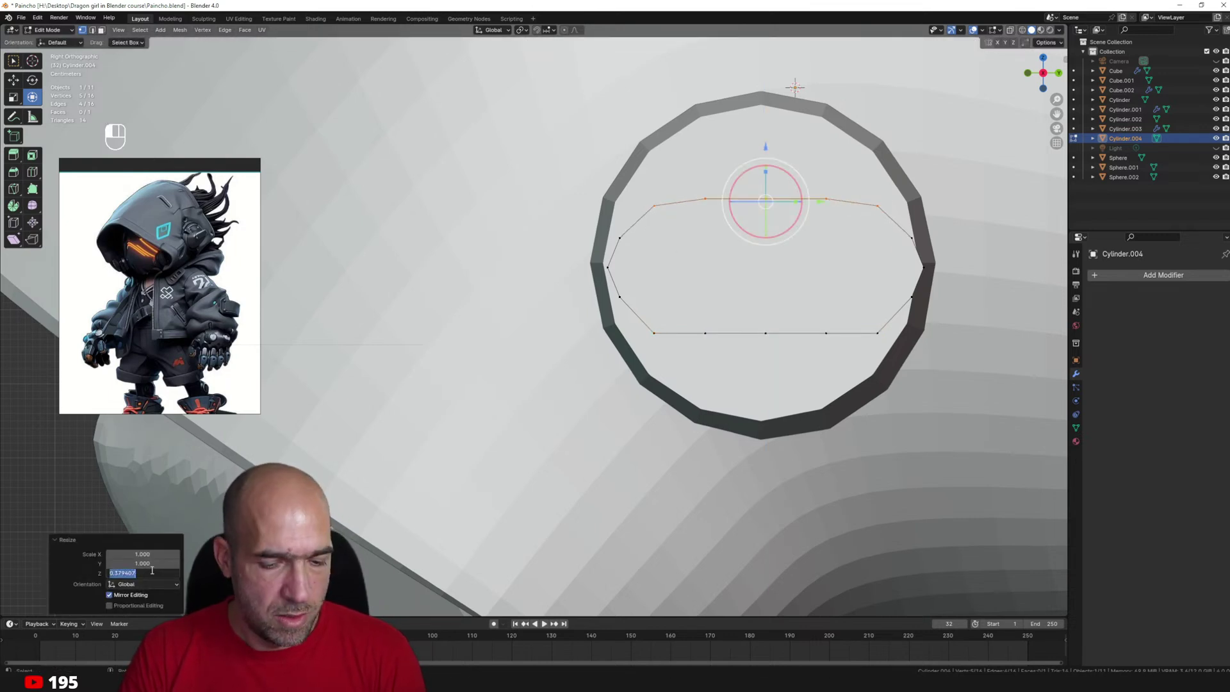
{"action": "type", "text": "0"}
{"action": "key", "text": "Return"}
{"action": "left_click_drag", "start_coordinate": [766, 148], "coordinate": [758, 169]}
{"action": "left_click_drag", "start_coordinate": [707, 346], "coordinate": [661, 344]}
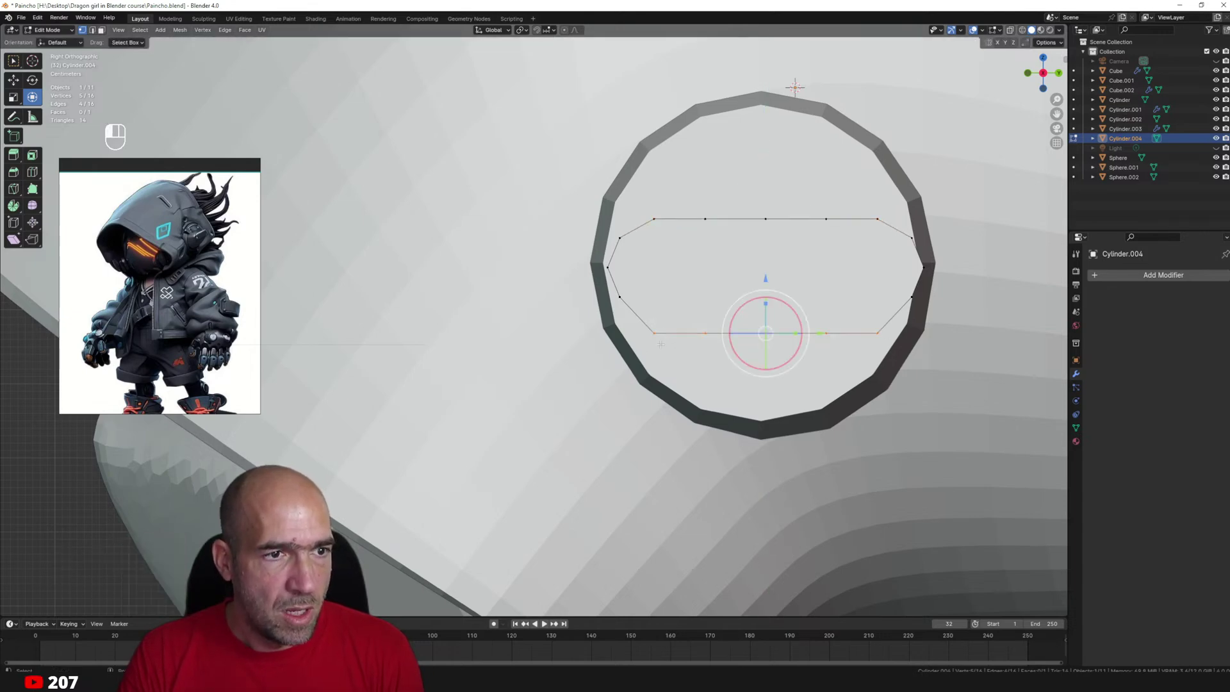
{"action": "left_click_drag", "start_coordinate": [764, 278], "coordinate": [766, 256]}
Extrude the narrow face outward from the ear disc into a raised bar and scale its outer face.
{"action": "middle_click_drag", "start_coordinate": [765, 256], "coordinate": [816, 308]}
{"action": "key", "text": "3"}
{"action": "left_click", "coordinate": [768, 266]}
{"action": "key", "text": "e"}
{"action": "left_click", "coordinate": [736, 289]}
{"action": "key", "text": "s"}
{"action": "left_click", "coordinate": [801, 306]}
{"action": "scroll", "coordinate": [801, 306], "scroll_direction": "down", "scroll_amount": 4}
Check the face orientation of the ear bar and correct its inverted normals.
{"action": "key", "text": "a"}
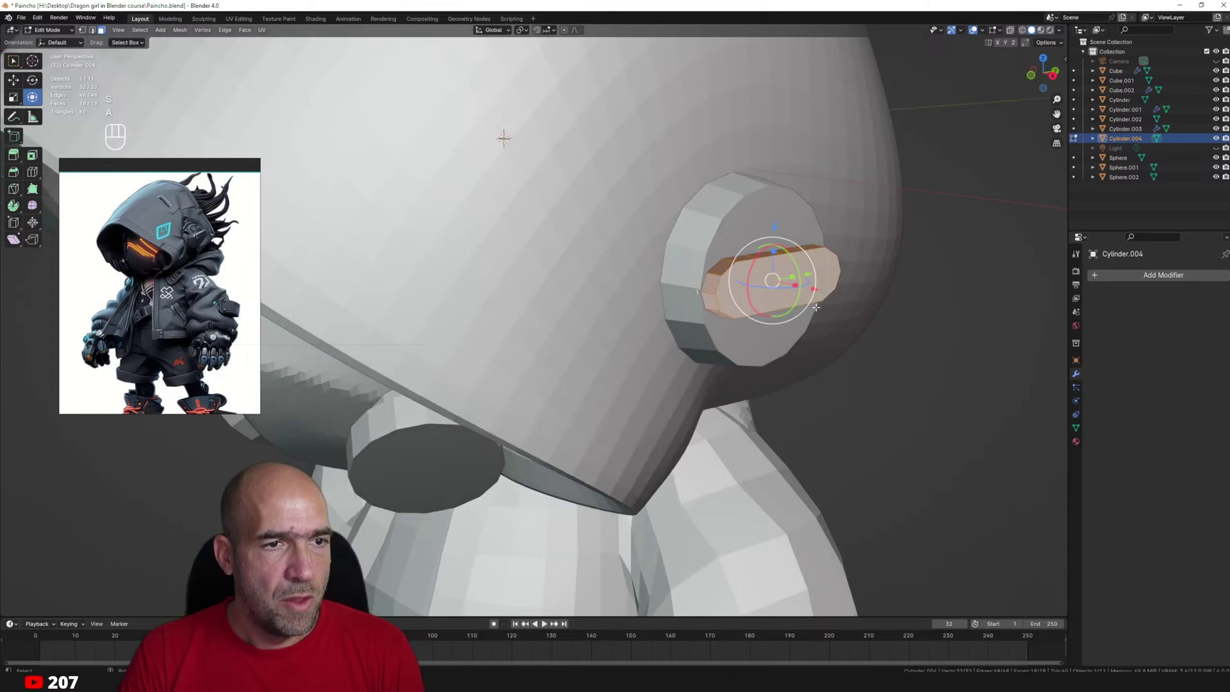
{"action": "left_click", "coordinate": [982, 30]}
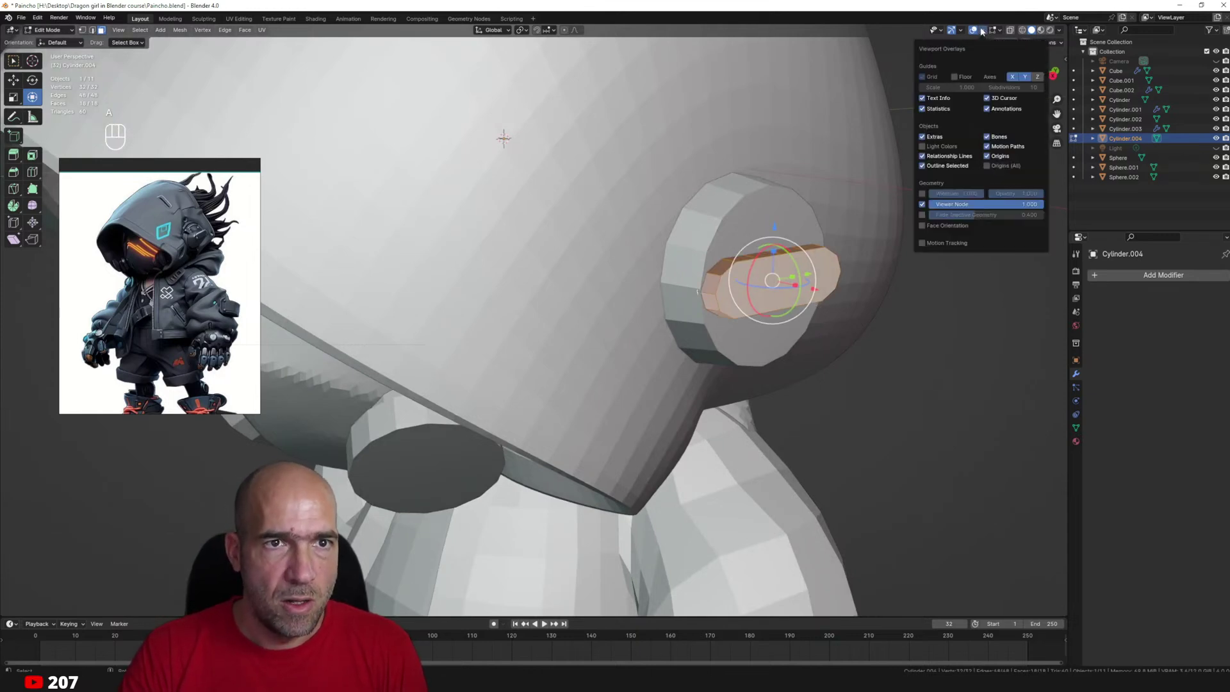
{"action": "left_click", "coordinate": [923, 227]}
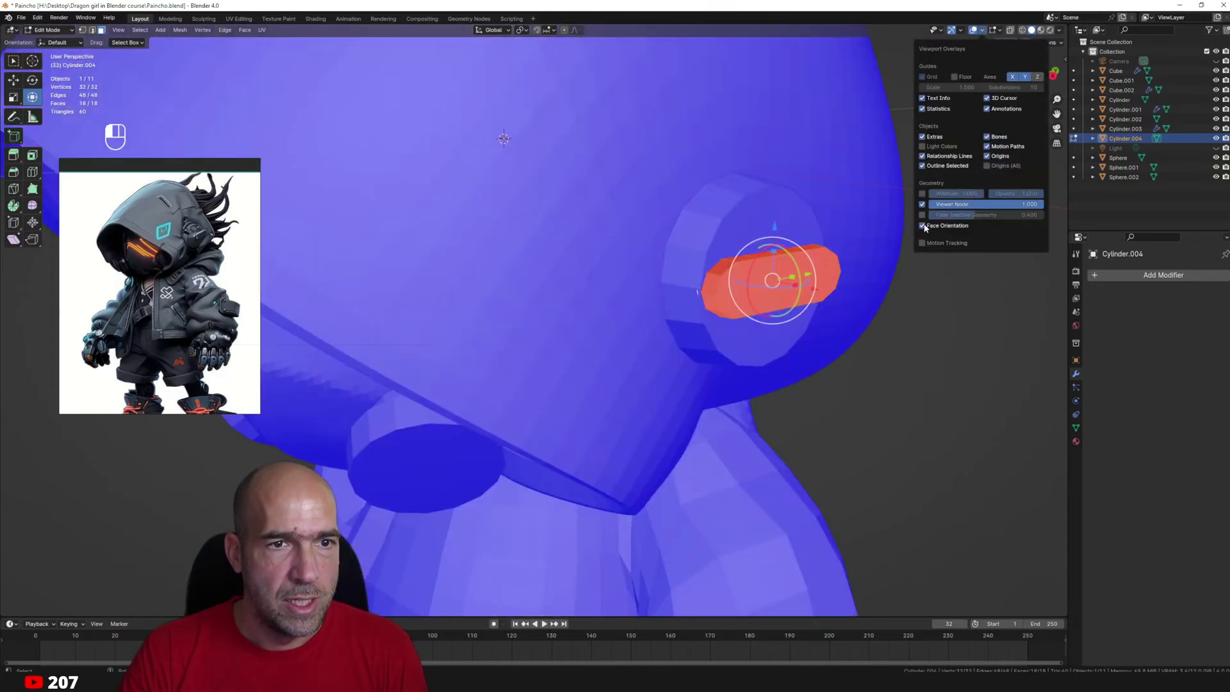
{"action": "left_click", "coordinate": [923, 226]}
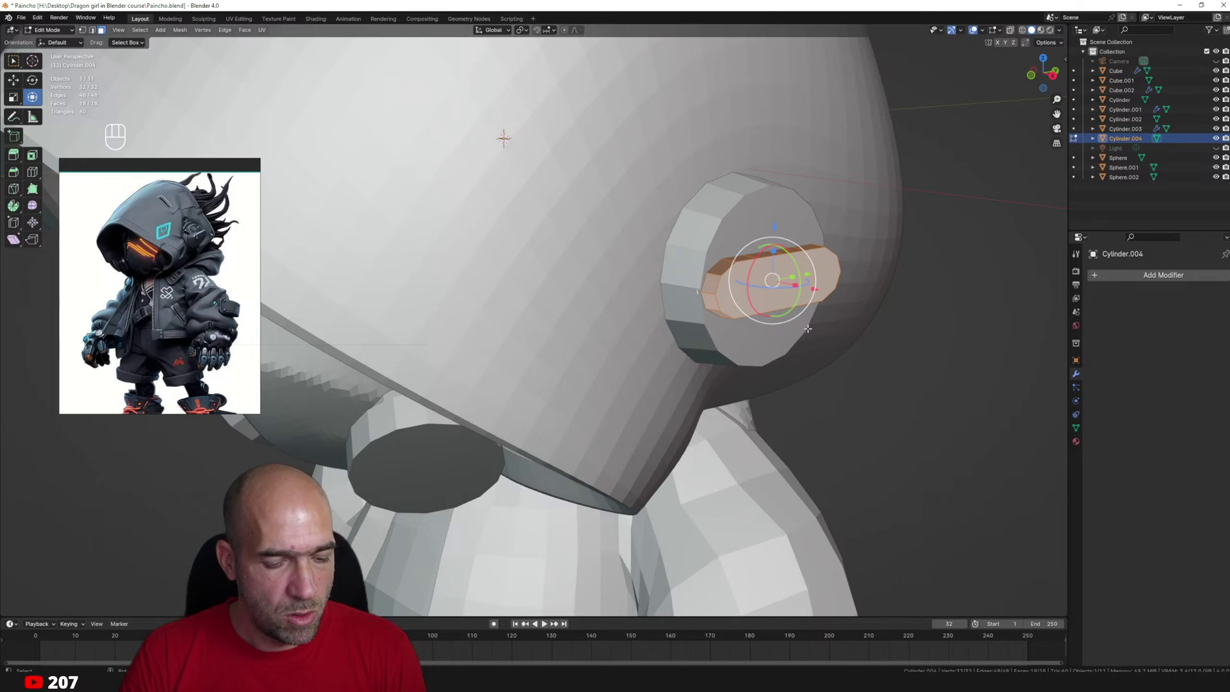
{"action": "key", "text": "alt+n"}
{"action": "left_click", "coordinate": [807, 323]}
Return to Object Mode, select the hood and apply its Subdivision modifier.
{"action": "middle_click_drag", "start_coordinate": [807, 323], "coordinate": [875, 237]}
{"action": "key", "text": "ctrl+Tab"}
{"action": "left_click", "coordinate": [875, 237]}
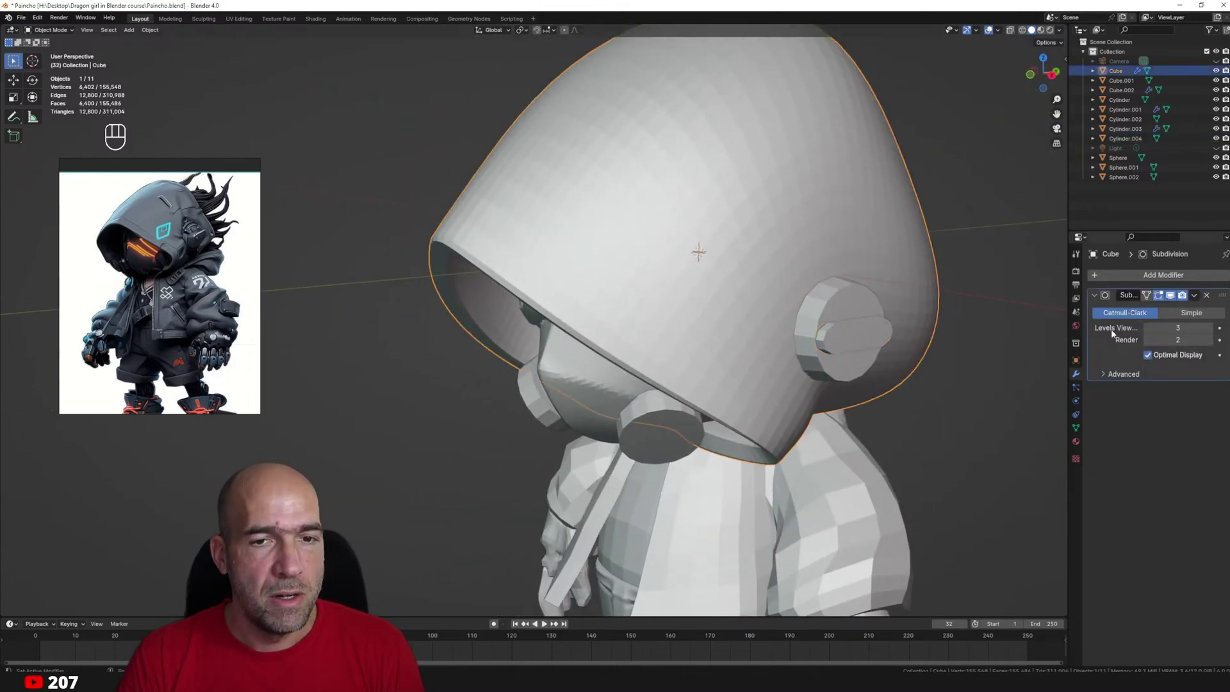
{"action": "key", "text": "ctrl+a"}
{"action": "middle_click_drag", "start_coordinate": [893, 289], "coordinate": [865, 330], "text": "ctrl"}
Enter Sculpt Mode on the hood with the Draw Sharp brush and set its radius to 81 px.
{"action": "key", "text": "Tab"}
{"action": "middle_click_drag", "start_coordinate": [864, 330], "coordinate": [881, 318]}
{"action": "key", "text": "ctrl+Tab"}
{"action": "key", "text": "1"}
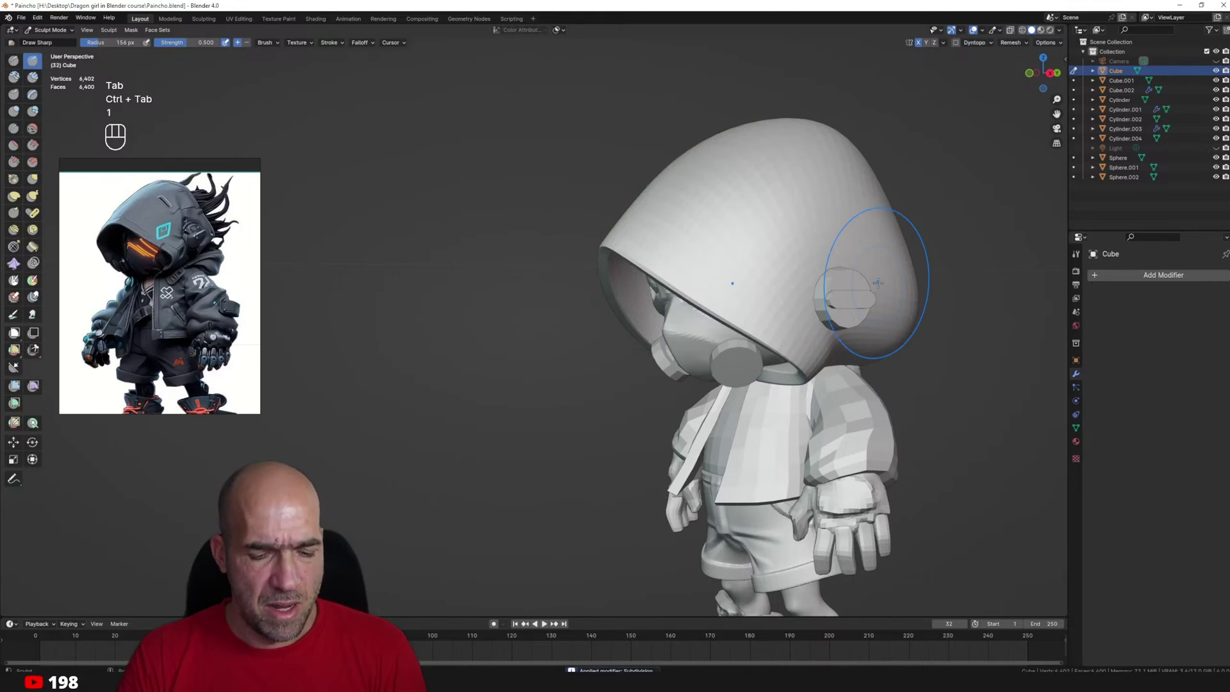
{"action": "key", "text": "bracketleft"}
{"action": "key", "text": "bracketleft"}
{"action": "key", "text": "bracketleft"}
{"action": "key", "text": "bracketleft"}
{"action": "key", "text": "bracketleft"}
{"action": "key", "text": "bracketleft"}
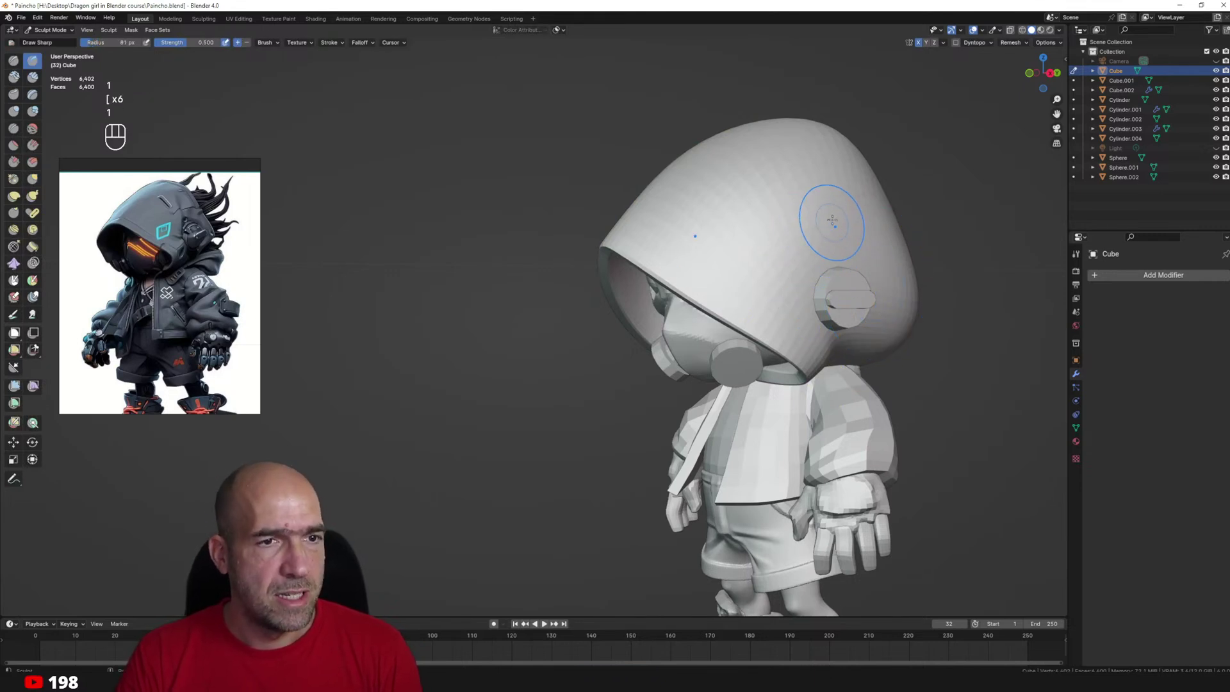
Sculpt fabric creases on the hood radiating above and behind the ear disc with the Draw Sharp brush.
{"action": "scroll", "coordinate": [900, 292], "scroll_direction": "up", "scroll_amount": 2}
{"action": "middle_click_drag", "start_coordinate": [900, 291], "coordinate": [906, 214]}
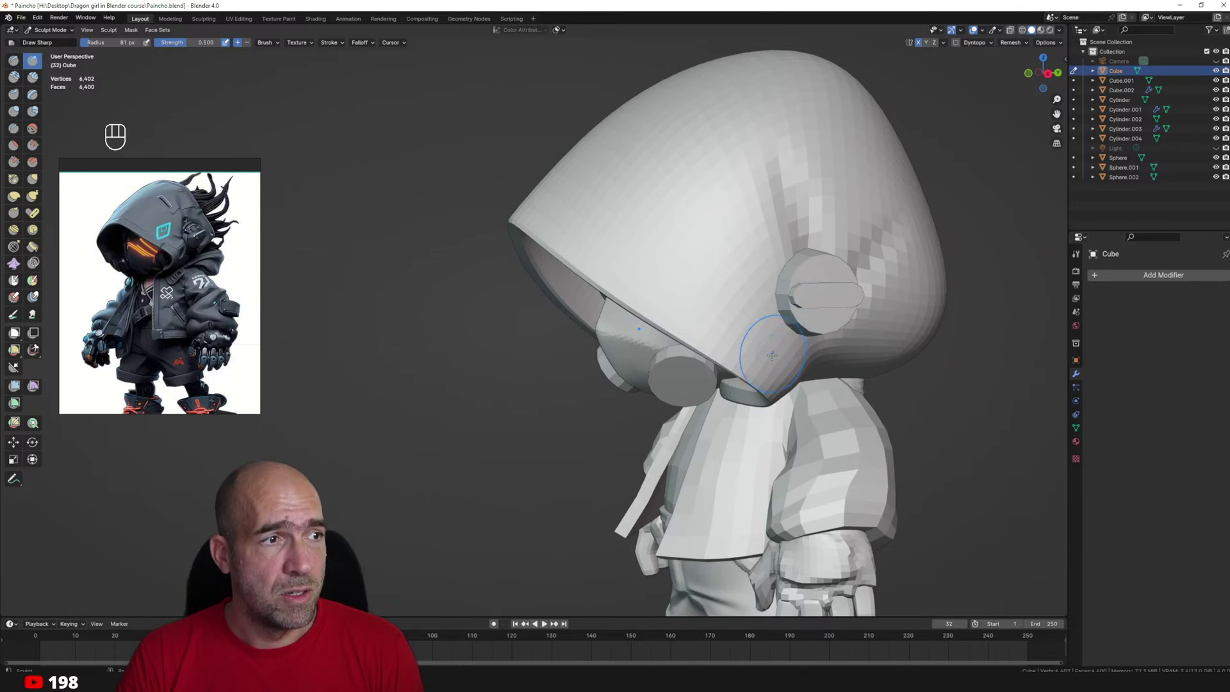
{"action": "mouse_move", "coordinate": [736, 343]}
{"action": "middle_mouse_down"}
{"action": "mouse_move", "coordinate": [735, 324]}
{"action": "mouse_move", "coordinate": [667, 286]}
{"action": "middle_mouse_up"}
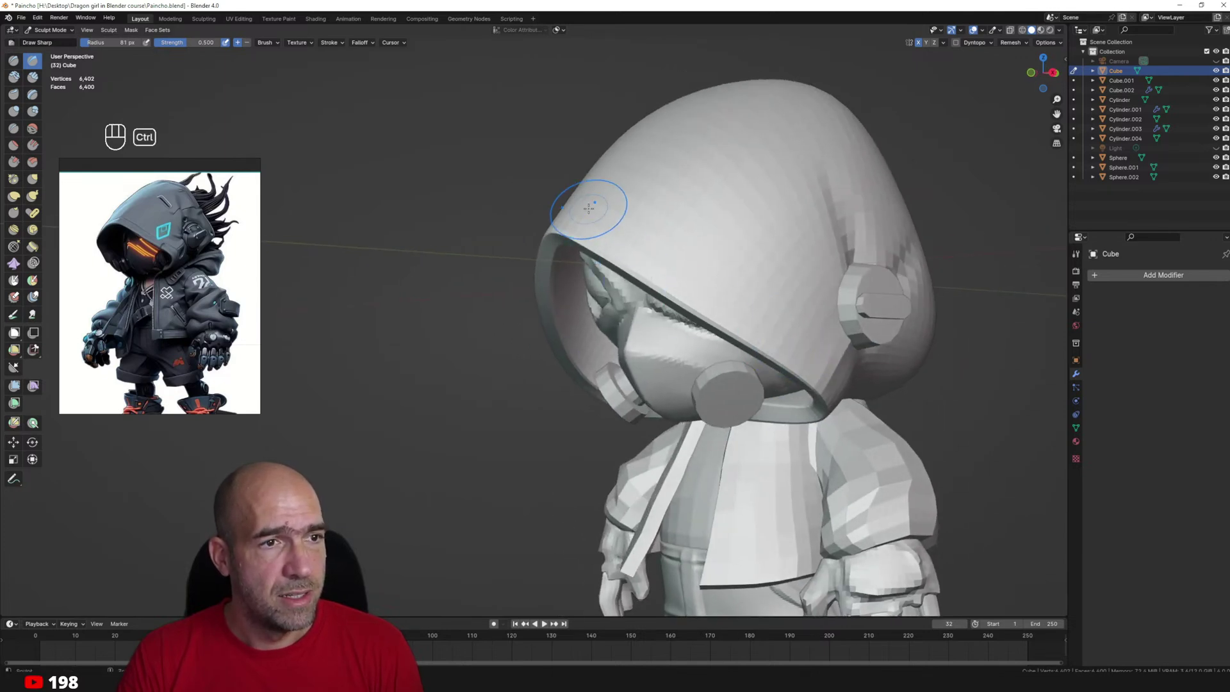
{"action": "scroll", "coordinate": [716, 260], "scroll_direction": "up", "scroll_amount": 1}
{"action": "scroll", "coordinate": [738, 260], "scroll_direction": "down", "scroll_amount": 4}
{"action": "middle_click_drag", "start_coordinate": [743, 272], "coordinate": [768, 249]}
{"action": "middle_click_drag", "start_coordinate": [769, 250], "coordinate": [819, 234], "text": "ctrl"}
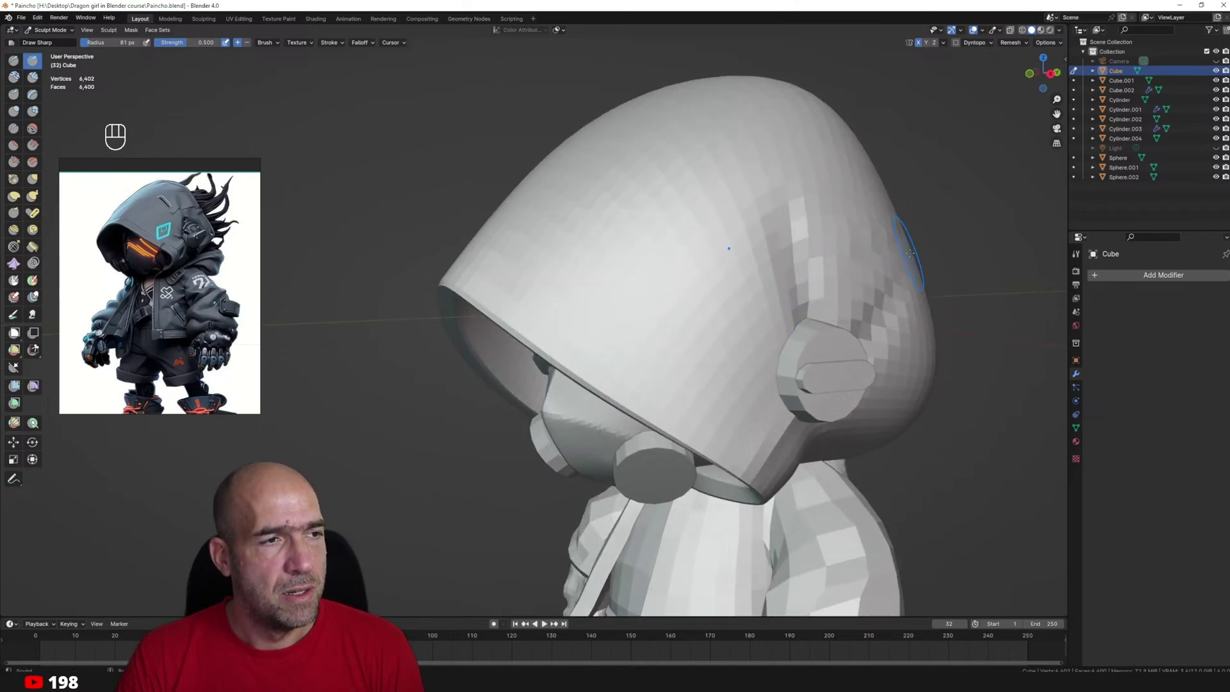
{"action": "middle_click_drag", "start_coordinate": [909, 253], "coordinate": [882, 283], "text": "alt"}
{"action": "left_click_drag", "start_coordinate": [911, 423], "coordinate": [774, 407]}
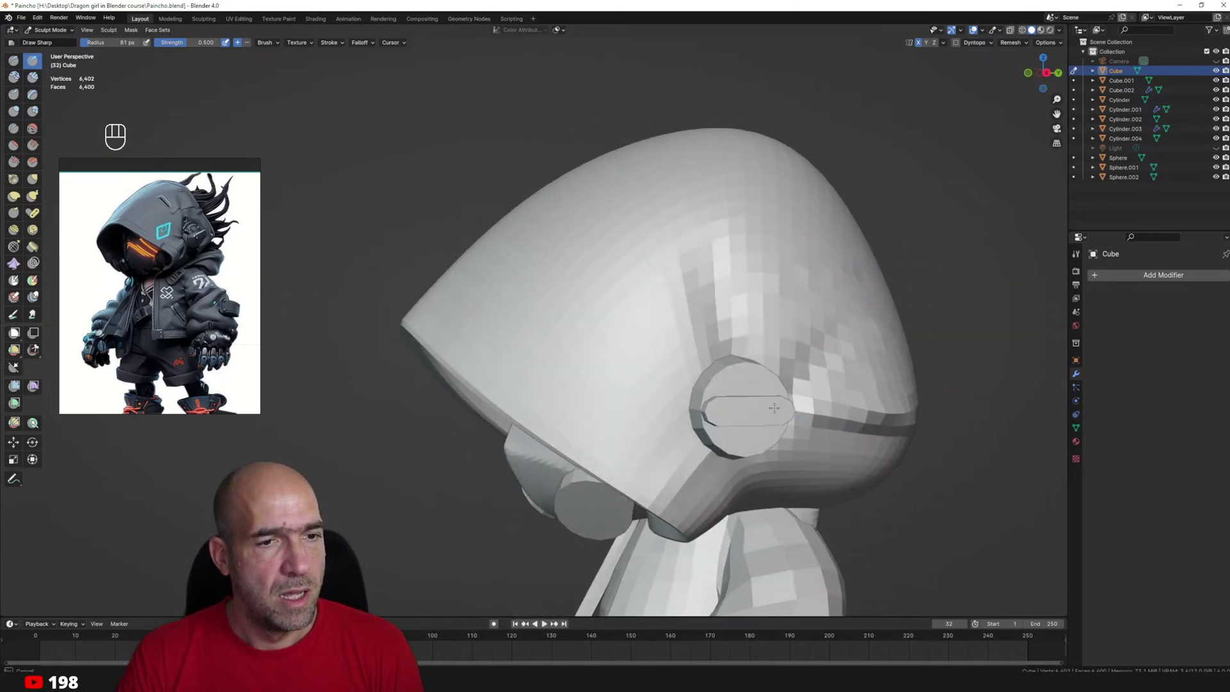
{"action": "left_click_drag", "start_coordinate": [882, 473], "coordinate": [881, 544], "text": "ctrl+alt"}
{"action": "left_click_drag", "start_coordinate": [759, 320], "coordinate": [826, 337], "text": "alt"}
Switch sculpting to the jacket, choose a voxel size finer than 0.02 m and voxel-remesh it.
{"action": "scroll", "coordinate": [826, 336], "scroll_direction": "up", "scroll_amount": 2}
{"action": "mouse_move", "coordinate": [778, 261]}
{"action": "left_mouse_down", "text": "alt+shift"}
{"action": "mouse_move", "coordinate": [804, 132]}
{"action": "mouse_move", "coordinate": [794, 96]}
{"action": "left_mouse_up", "text": "alt+shift"}
{"action": "key", "text": "alt+q"}
{"action": "scroll", "coordinate": [805, 274], "scroll_direction": "up", "scroll_amount": 1}
{"action": "left_click_drag", "start_coordinate": [740, 315], "coordinate": [769, 322], "text": "alt+shift"}
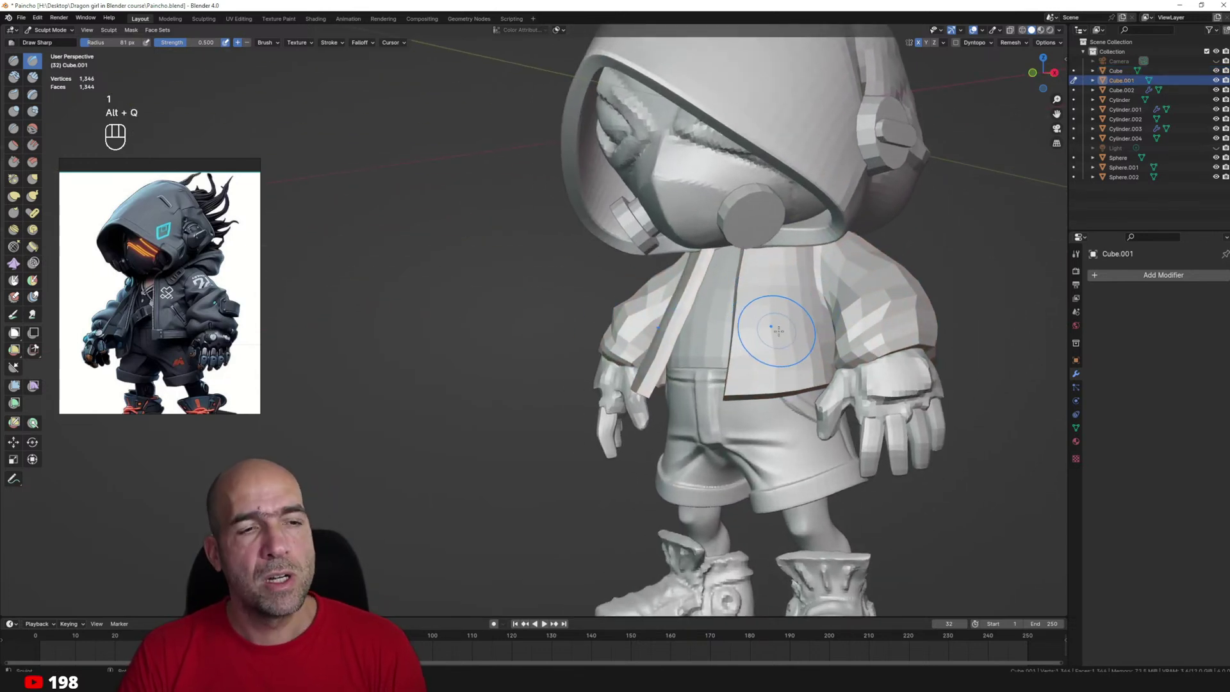
{"action": "key", "text": "r"}
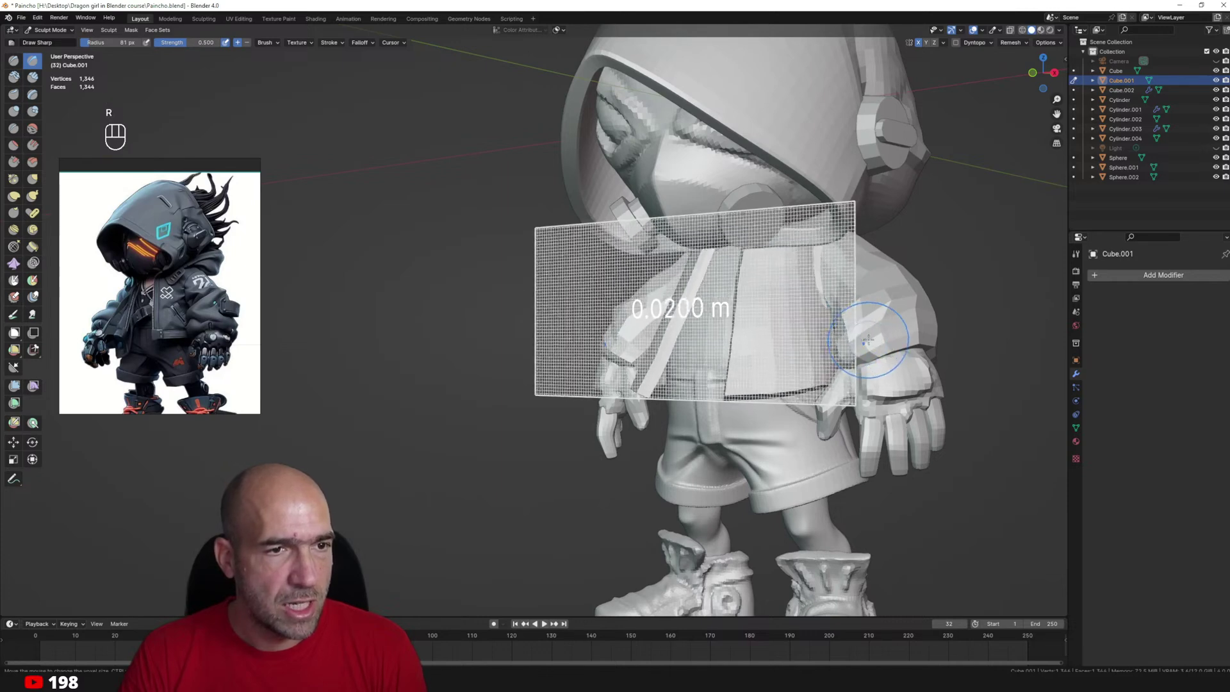
{"action": "left_click", "coordinate": [879, 352]}
{"action": "key", "text": "ctrl+r"}
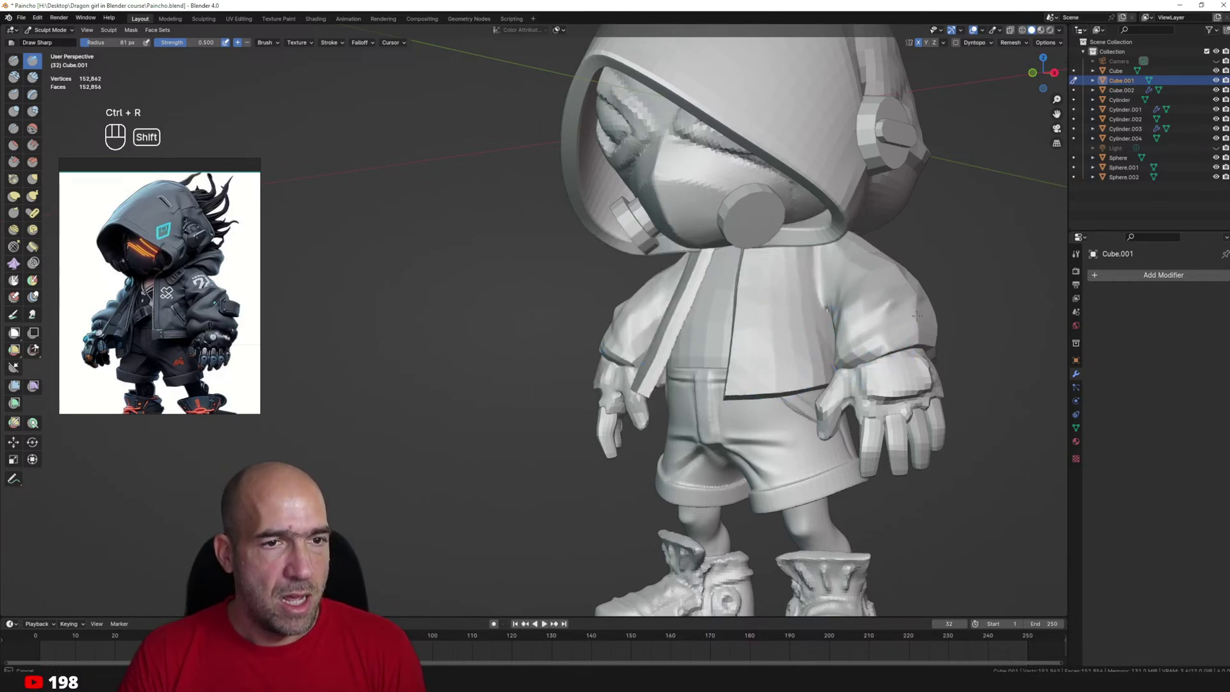
Try a Draw Sharp crease on the jacket sleeve just above the hand and undo it.
{"action": "scroll", "coordinate": [890, 342], "scroll_direction": "up", "scroll_amount": 2}
{"action": "left_click_drag", "start_coordinate": [890, 342], "coordinate": [858, 310], "text": "alt"}
{"action": "key", "text": "1"}
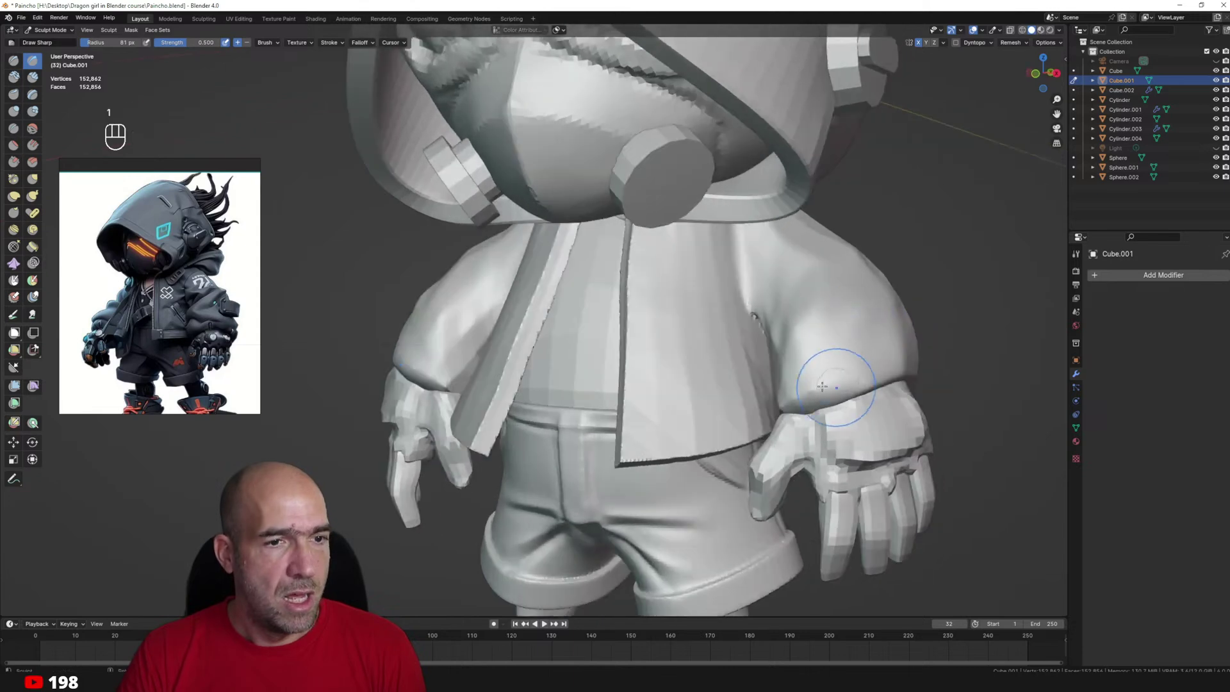
{"action": "left_click_drag", "start_coordinate": [792, 398], "coordinate": [817, 383]}
{"action": "key", "text": "ctrl+z"}
{"action": "key", "text": "ctrl+z"}
Sculpt a horizontal fabric fold across the jacket sleeve just above the cuff with the Clay Strips, Draw Sharp and Draw brushes.
{"action": "key", "text": "2"}
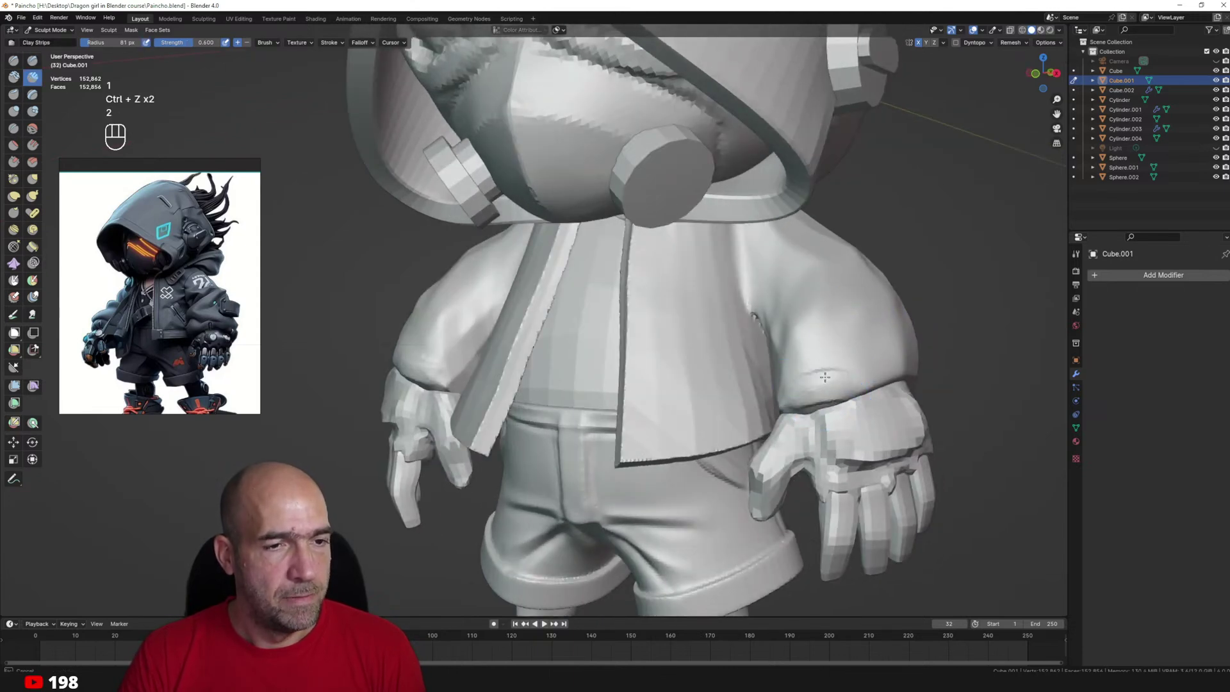
{"action": "scroll", "coordinate": [848, 386], "scroll_direction": "up", "scroll_amount": 2}
{"action": "key", "text": "1"}
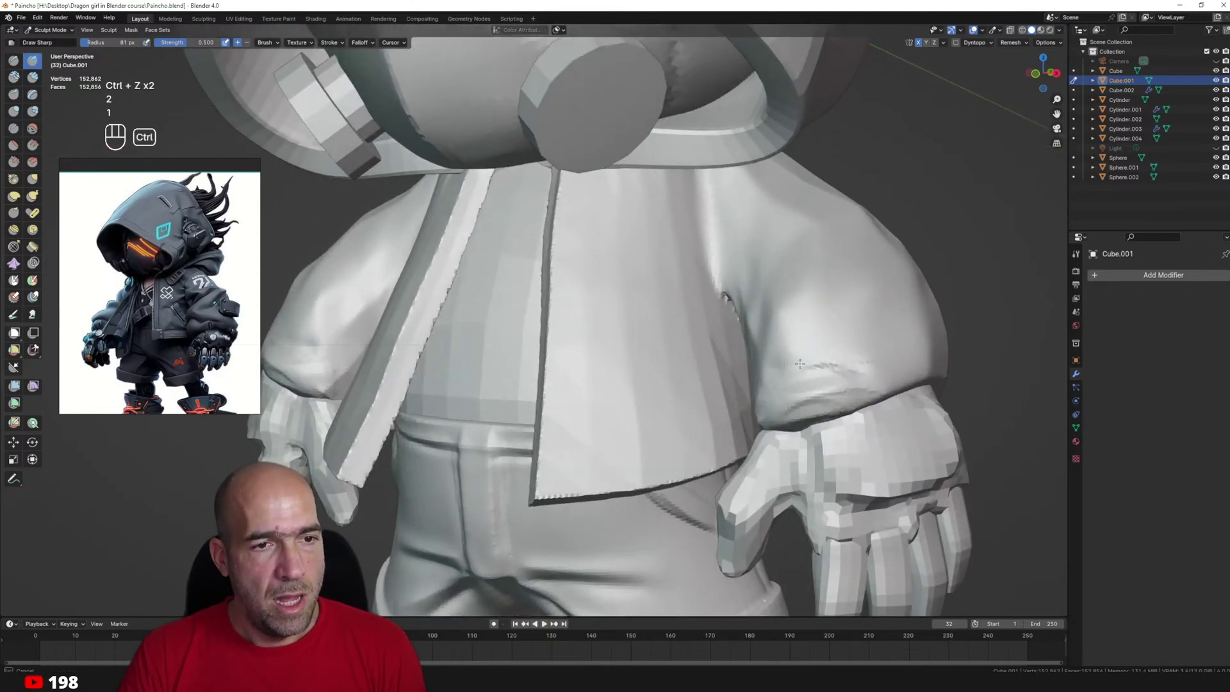
{"action": "left_click_drag", "start_coordinate": [799, 364], "coordinate": [848, 353], "text": "ctrl"}
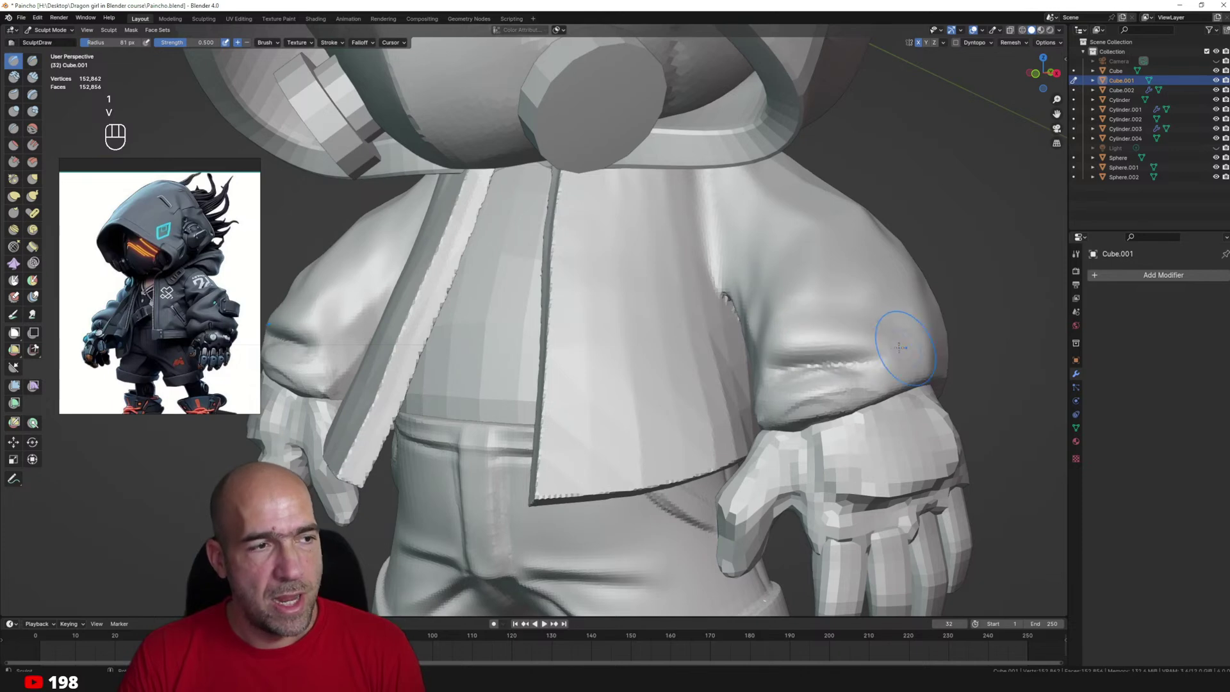
{"action": "middle_click_drag", "start_coordinate": [905, 343], "coordinate": [876, 261]}
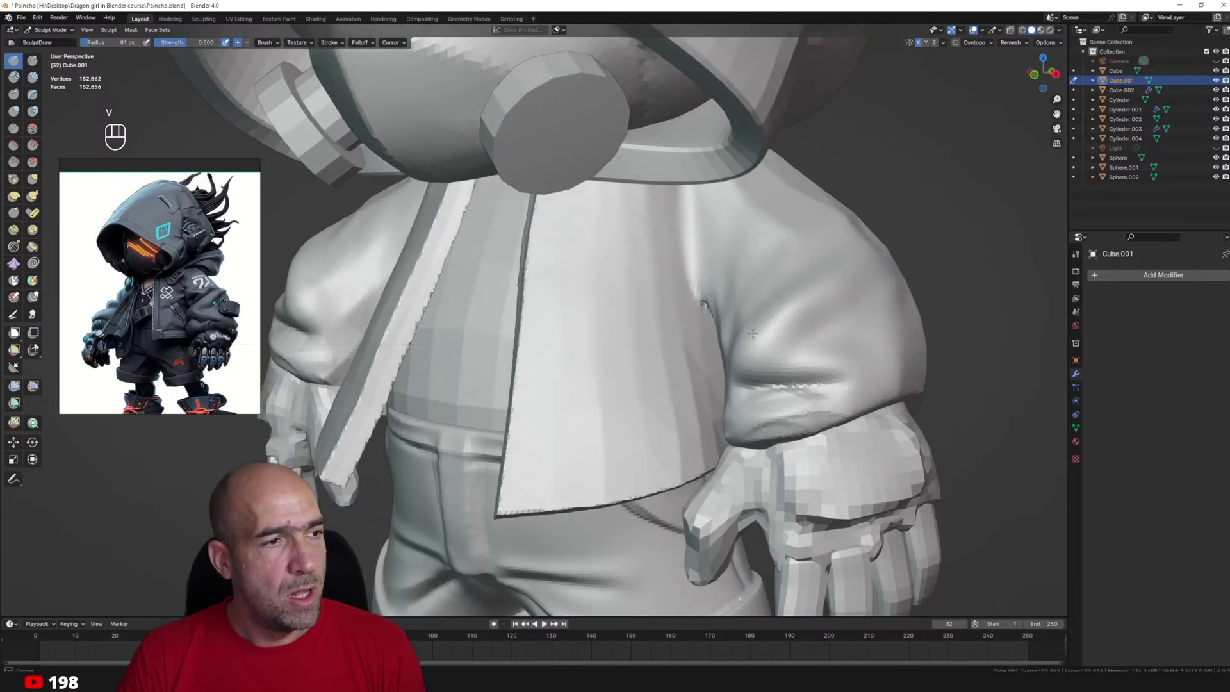
{"action": "middle_click_drag", "start_coordinate": [820, 315], "coordinate": [873, 280]}
Sculpt diagonal folds running from the armpit across the middle of the sleeve with the Draw Sharp brush.
{"action": "key", "text": "1"}
{"action": "left_click_drag", "start_coordinate": [827, 328], "coordinate": [808, 367], "text": "alt+shift"}
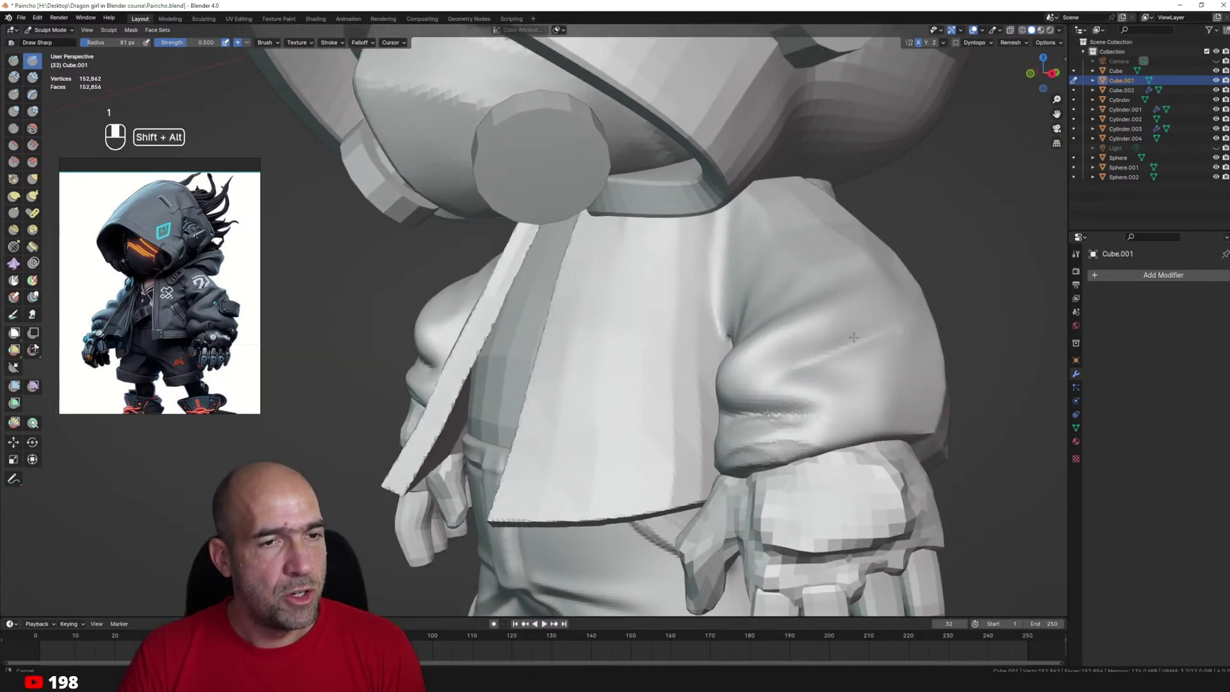
{"action": "left_click_drag", "start_coordinate": [833, 285], "coordinate": [820, 310], "text": "alt"}
{"action": "key", "text": "1"}
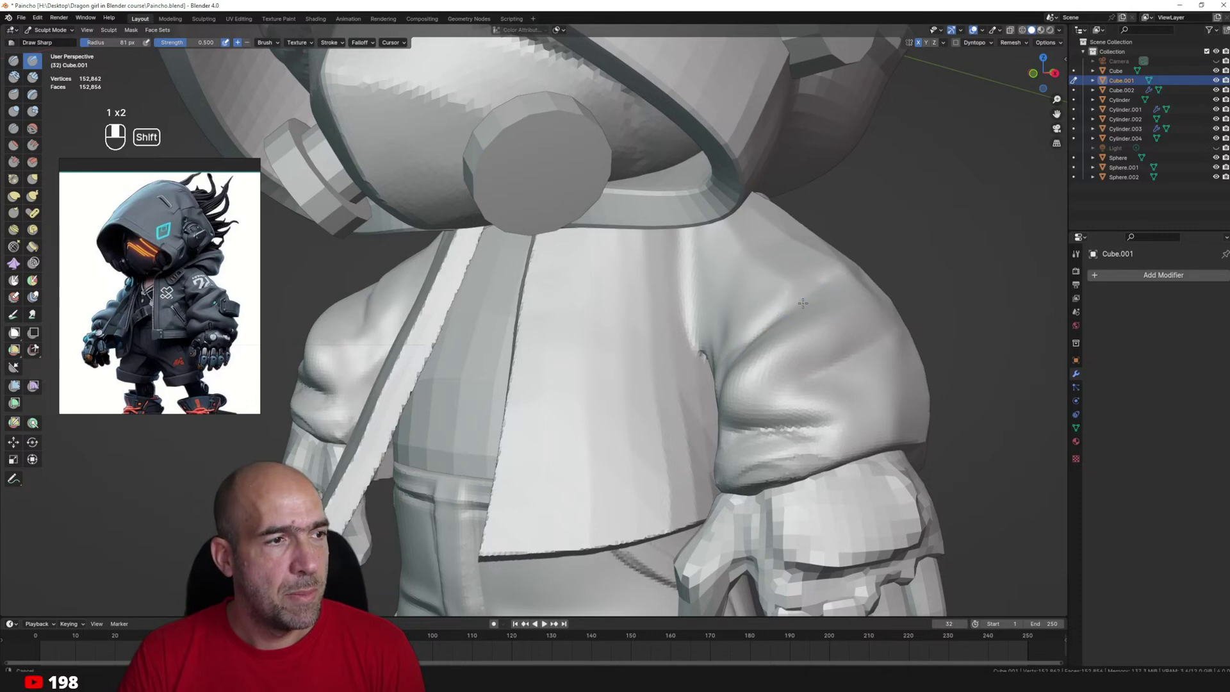
{"action": "middle_click_drag", "start_coordinate": [800, 296], "coordinate": [801, 305], "text": "shift"}
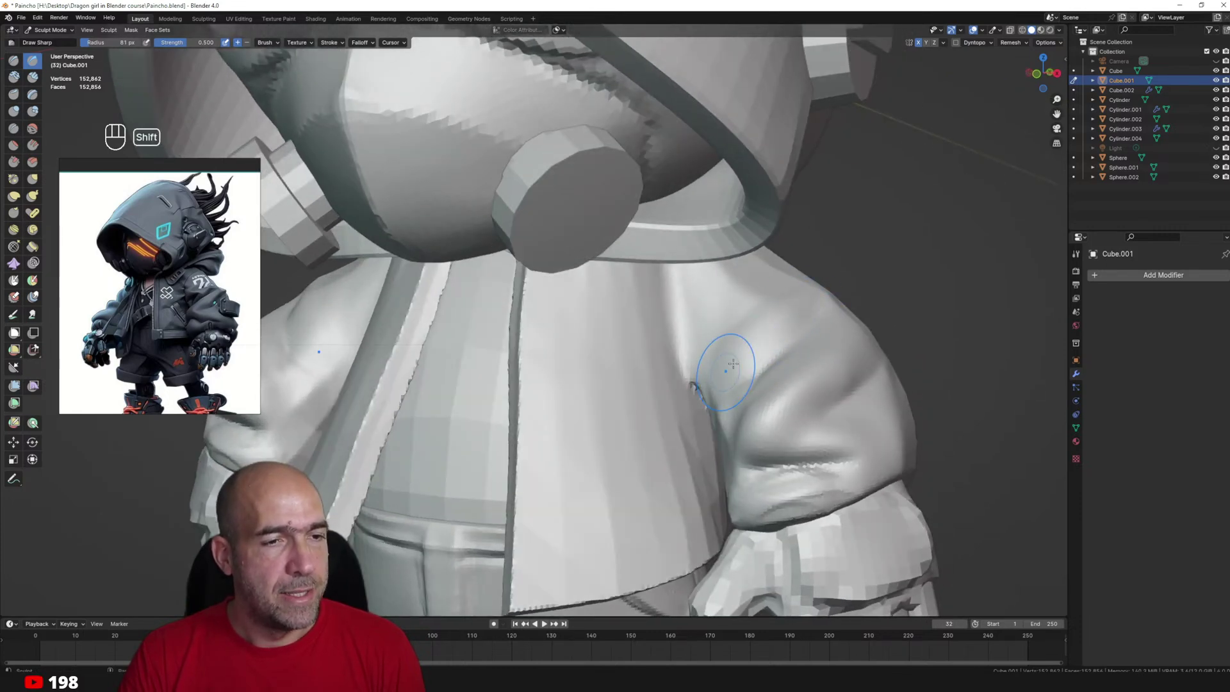
Build up folds between armpit and shoulder with Clay Strips and the Draw brush at a 57 px radius.
{"action": "key", "text": "2"}
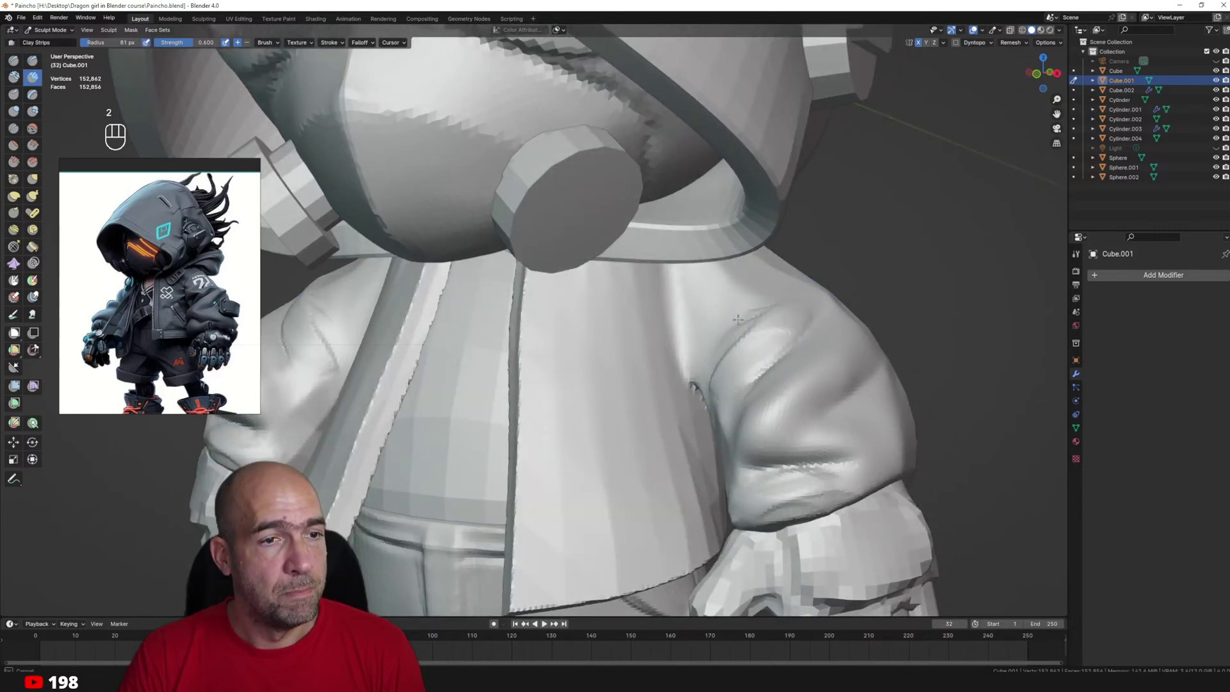
{"action": "left_click_drag", "start_coordinate": [752, 327], "coordinate": [714, 322]}
{"action": "key", "text": "v"}
{"action": "key", "text": "bracketleft"}
{"action": "key", "text": "bracketleft"}
{"action": "key", "text": "bracketleft"}
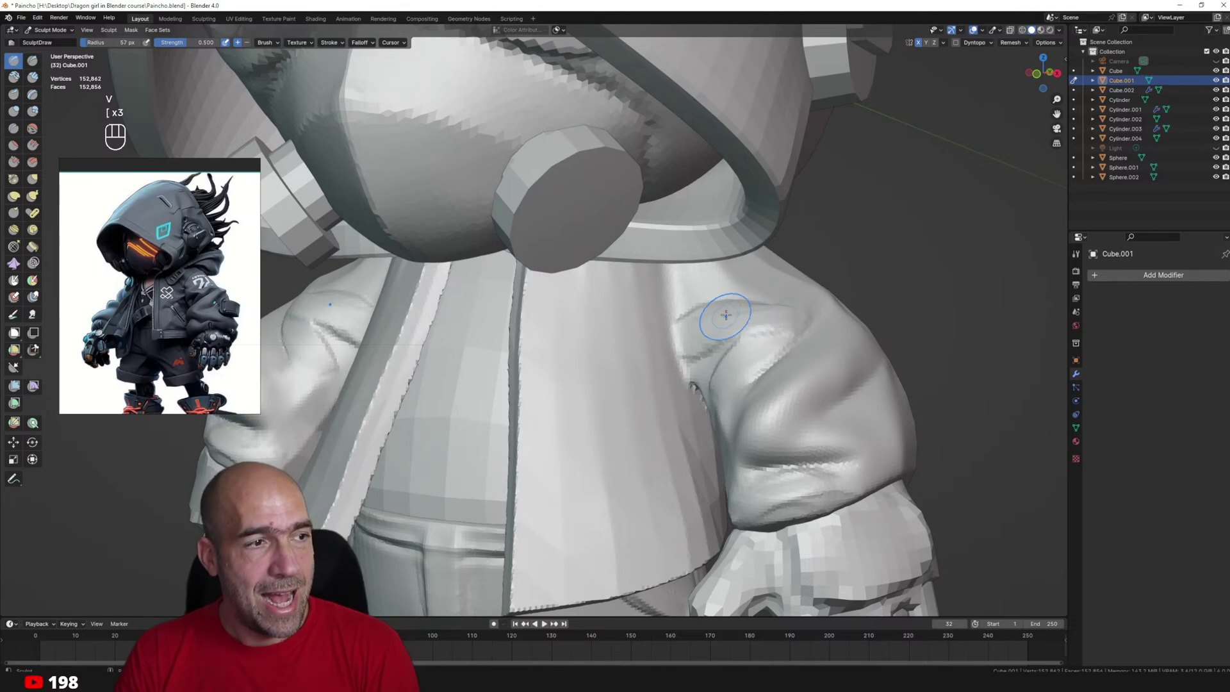
{"action": "mouse_move", "coordinate": [730, 322]}
{"action": "left_mouse_down"}
{"action": "mouse_move", "coordinate": [698, 331]}
{"action": "mouse_move", "coordinate": [750, 346]}
{"action": "mouse_move", "coordinate": [736, 355]}
{"action": "left_mouse_up"}
{"action": "middle_click_drag", "start_coordinate": [745, 347], "coordinate": [757, 358], "text": "shift"}
Raise sharp fold edges along the armpit seam where the sleeve meets the jacket front with inverted Draw Sharp strokes.
{"action": "key", "text": "1"}
{"action": "left_click_drag", "start_coordinate": [753, 362], "coordinate": [736, 349], "text": "ctrl"}
{"action": "mouse_move", "coordinate": [737, 349]}
{"action": "middle_mouse_down", "text": "shift"}
{"action": "mouse_move", "coordinate": [729, 379]}
{"action": "mouse_move", "coordinate": [695, 375]}
{"action": "middle_mouse_up", "text": "shift"}
{"action": "key", "text": "1"}
{"action": "left_click_drag", "start_coordinate": [693, 321], "coordinate": [693, 406], "text": "ctrl"}
{"action": "middle_click_drag", "start_coordinate": [689, 377], "coordinate": [687, 362], "text": "ctrl"}
Add a Draw Sharp fold on the upper shoulder and smooth the surrounding sleeve surface.
{"action": "middle_click_drag", "start_coordinate": [683, 288], "coordinate": [729, 296]}
{"action": "left_click_drag", "start_coordinate": [781, 267], "coordinate": [808, 272], "text": "ctrl"}
{"action": "mouse_move", "coordinate": [800, 275]}
{"action": "middle_mouse_down"}
{"action": "mouse_move", "coordinate": [804, 258]}
{"action": "mouse_move", "coordinate": [808, 346]}
{"action": "mouse_move", "coordinate": [849, 328]}
{"action": "middle_mouse_up"}
{"action": "left_click_drag", "start_coordinate": [844, 320], "coordinate": [858, 325], "text": "shift"}
{"action": "middle_click_drag", "start_coordinate": [849, 342], "coordinate": [805, 300], "text": "shift"}
{"action": "left_click_drag", "start_coordinate": [794, 301], "coordinate": [801, 299], "text": "shift"}
{"action": "middle_click_drag", "start_coordinate": [802, 299], "coordinate": [799, 330]}
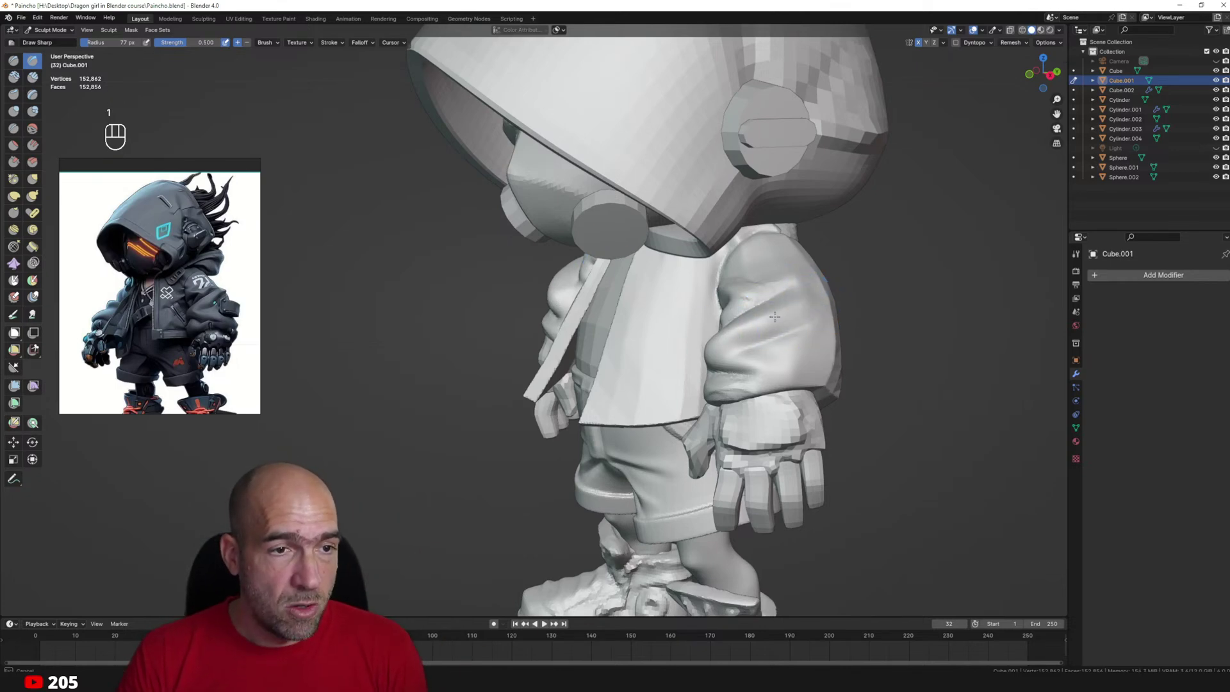
Sculpt fuller folds along the inner and front side of the sleeve with the Draw brush.
{"action": "left_click_drag", "start_coordinate": [774, 317], "coordinate": [812, 307], "text": "alt"}
{"action": "mouse_move", "coordinate": [786, 374]}
{"action": "left_mouse_down", "text": "alt+shift"}
{"action": "mouse_move", "coordinate": [793, 387]}
{"action": "mouse_move", "coordinate": [784, 352]}
{"action": "left_mouse_up", "text": "alt+shift"}
{"action": "mouse_move", "coordinate": [680, 415]}
{"action": "left_mouse_down", "text": "ctrl+alt"}
{"action": "mouse_move", "coordinate": [685, 386]}
{"action": "mouse_move", "coordinate": [659, 404]}
{"action": "mouse_move", "coordinate": [730, 380]}
{"action": "left_mouse_up", "text": "ctrl+alt"}
{"action": "left_click_drag", "start_coordinate": [659, 360], "coordinate": [690, 362], "text": "alt+shift"}
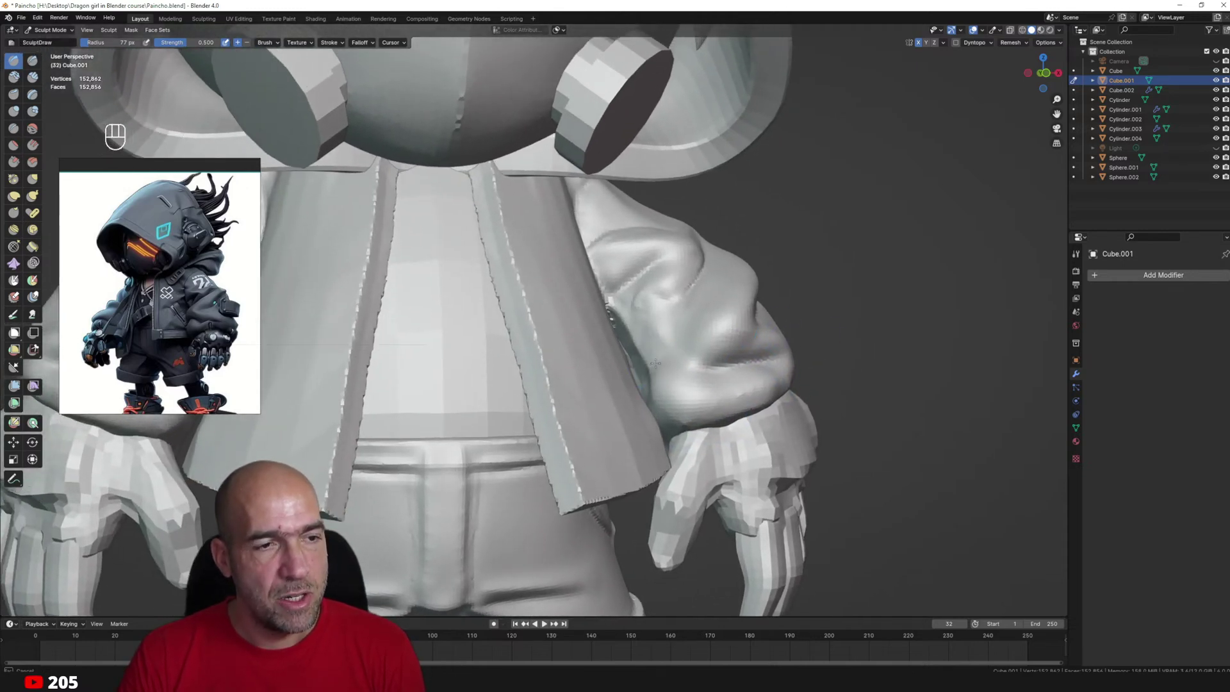
{"action": "middle_click_drag", "start_coordinate": [654, 349], "coordinate": [667, 337]}
{"action": "mouse_move", "coordinate": [682, 337]}
{"action": "left_mouse_down"}
{"action": "mouse_move", "coordinate": [671, 366]}
{"action": "mouse_move", "coordinate": [763, 360]}
{"action": "mouse_move", "coordinate": [690, 367]}
{"action": "mouse_move", "coordinate": [765, 339]}
{"action": "mouse_move", "coordinate": [768, 392]}
{"action": "mouse_move", "coordinate": [772, 374]}
{"action": "left_mouse_up"}
{"action": "key", "text": "1"}
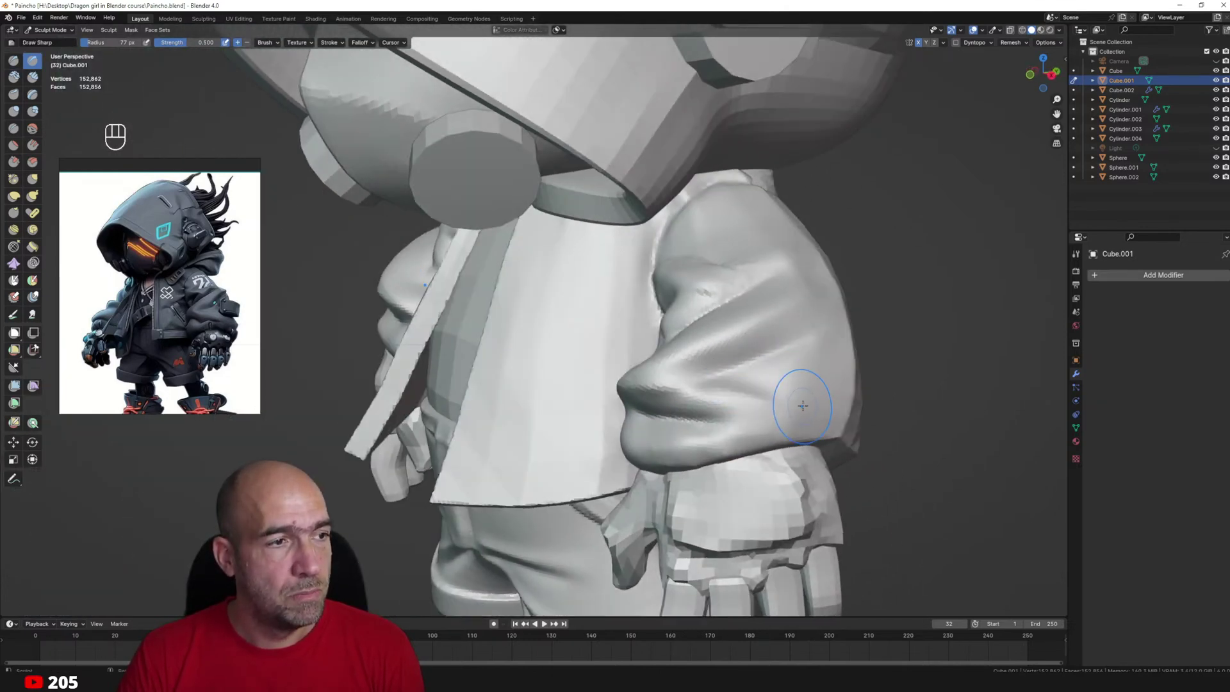
Refine the sleeve creases near the top of the shoulder under the hood with the Draw Sharp brush.
{"action": "middle_click_drag", "start_coordinate": [794, 397], "coordinate": [759, 338]}
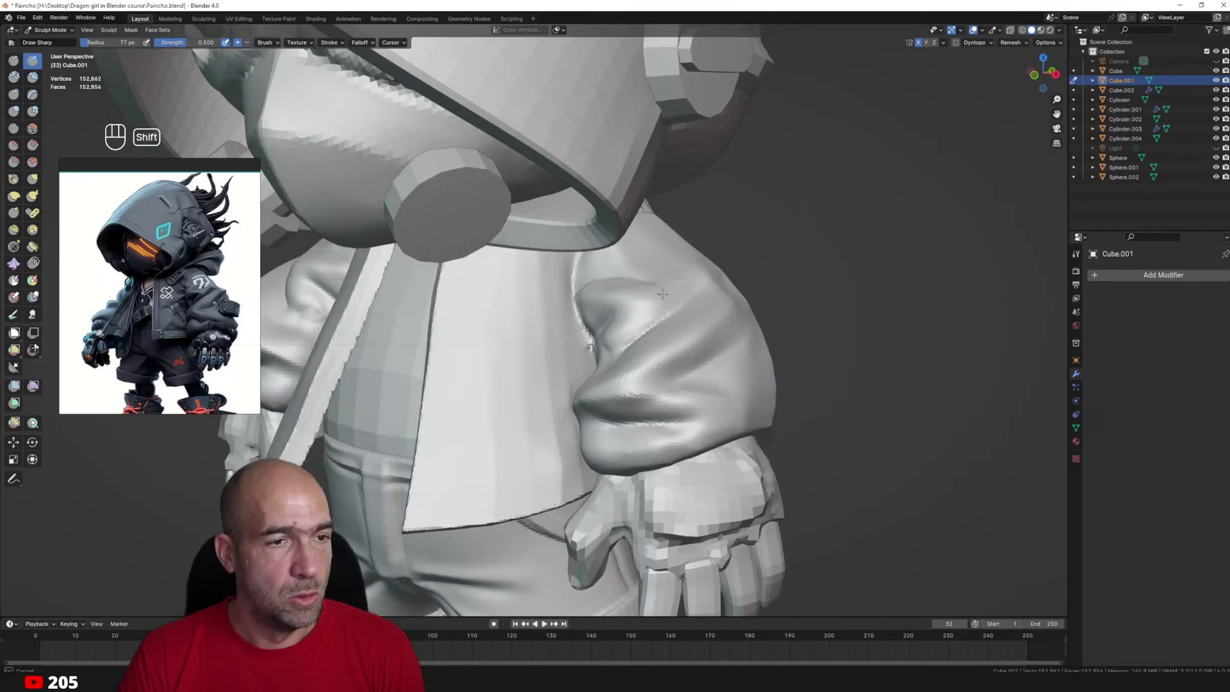
{"action": "left_click_drag", "start_coordinate": [663, 294], "coordinate": [686, 345], "text": "alt+shift"}
{"action": "left_click_drag", "start_coordinate": [687, 346], "coordinate": [625, 282], "text": "ctrl+alt"}
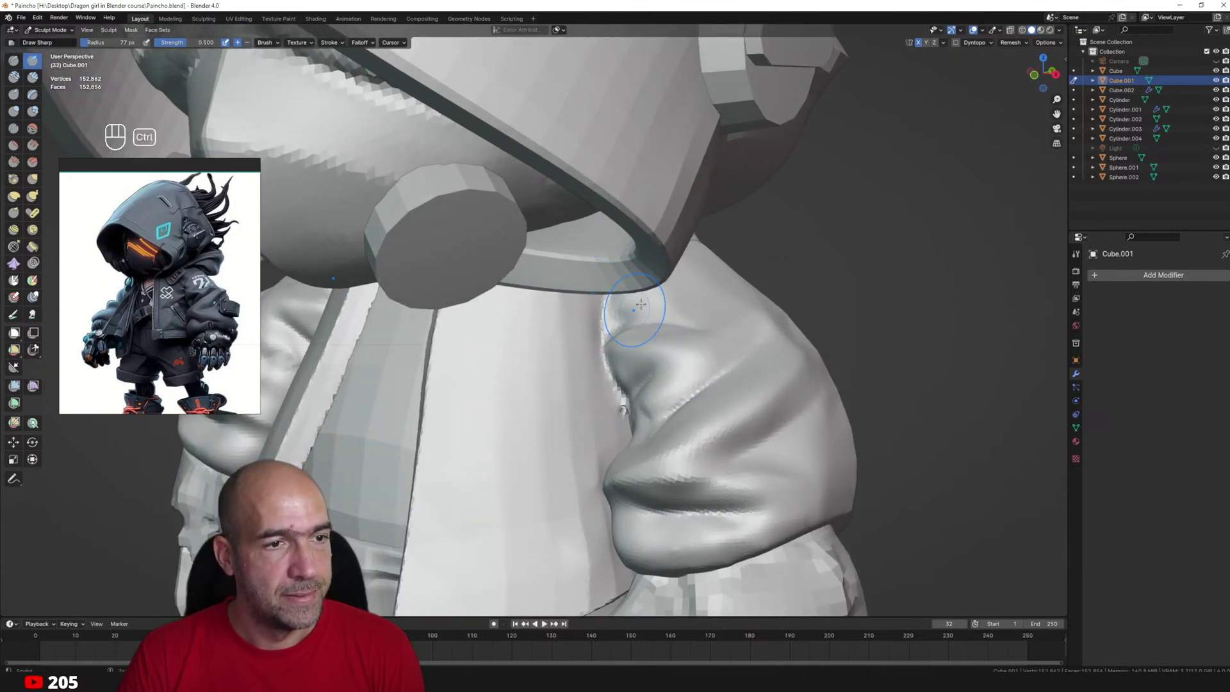
{"action": "mouse_move", "coordinate": [682, 315]}
{"action": "middle_mouse_down"}
{"action": "mouse_move", "coordinate": [651, 302]}
{"action": "mouse_move", "coordinate": [623, 385]}
{"action": "middle_mouse_up"}
Paint a horizontal mask band on the outer sleeve and extract it as a separate mesh with Mask Extract's default settings.
{"action": "key", "text": "m"}
{"action": "left_click_drag", "start_coordinate": [625, 372], "coordinate": [564, 368]}
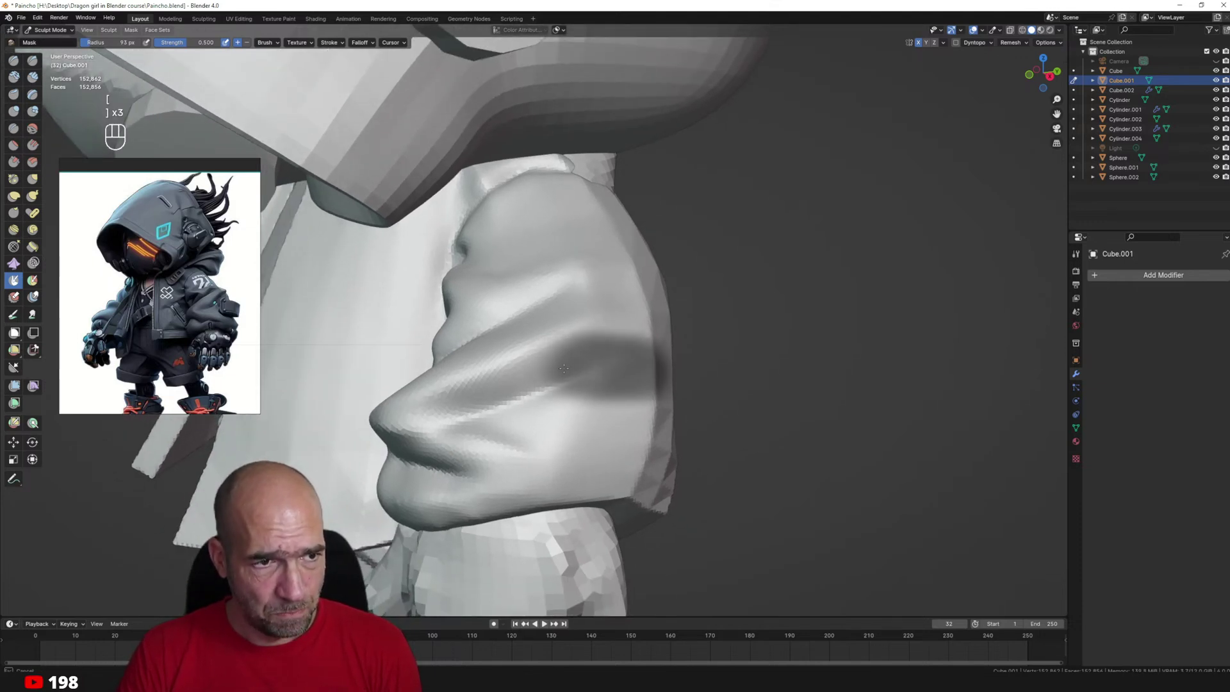
{"action": "key", "text": "a"}
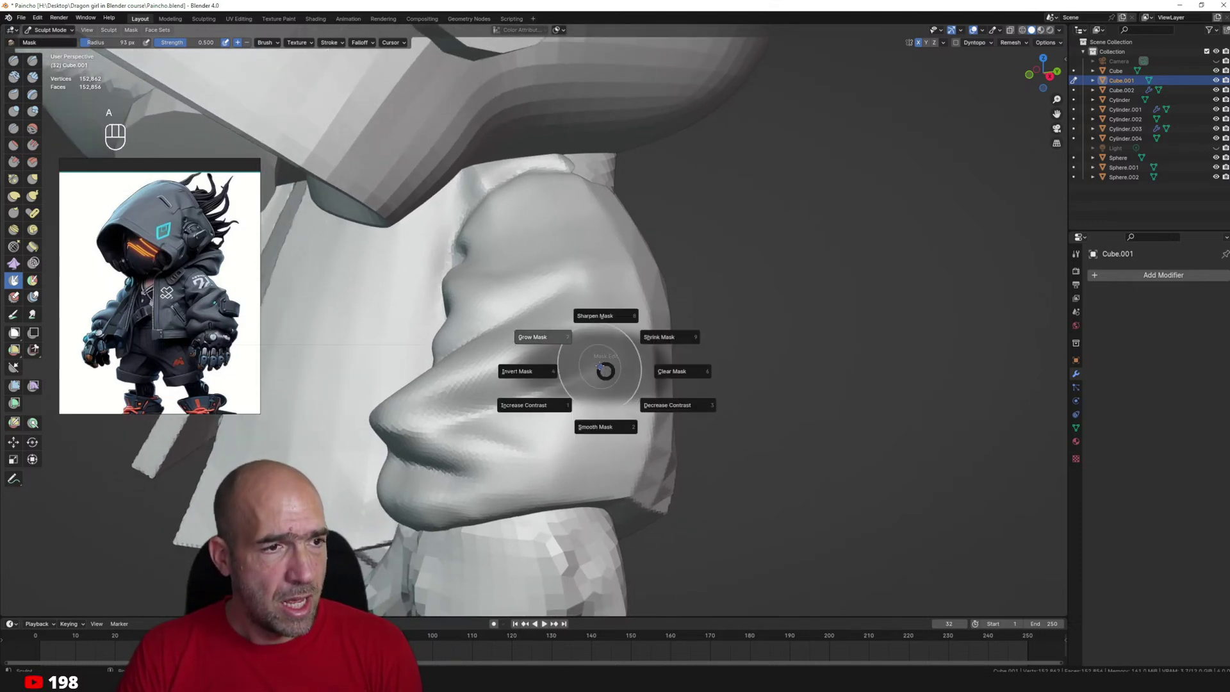
{"action": "key", "text": "q"}
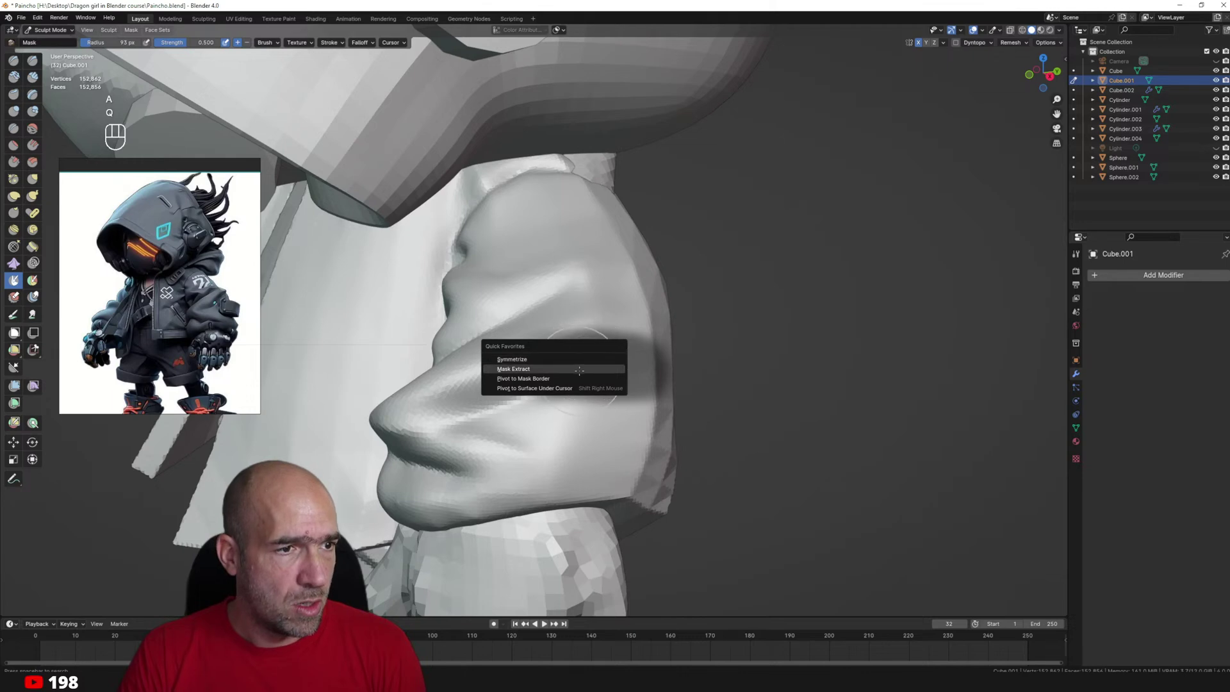
{"action": "left_click", "coordinate": [572, 369]}
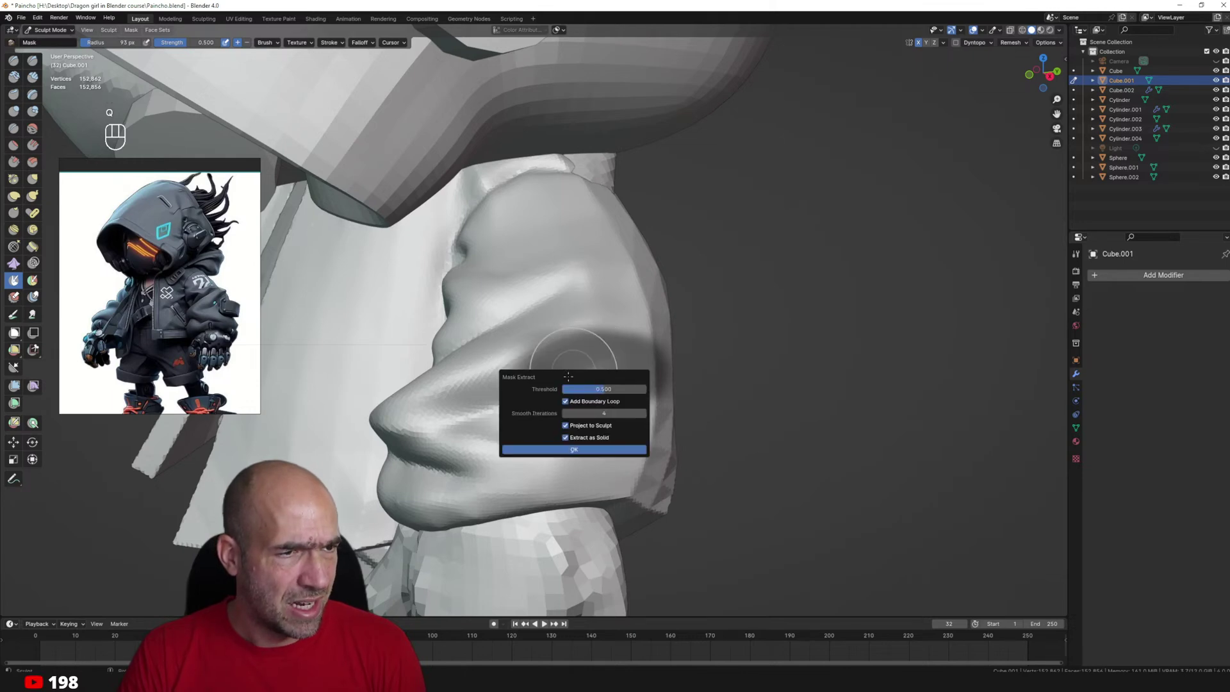
{"action": "left_click", "coordinate": [574, 449]}
Enter Sculpt Mode on the extracted band, inflate it off the sleeve with the Inflate brush and smooth it.
{"action": "scroll", "coordinate": [612, 366], "scroll_direction": "down", "scroll_amount": 3}
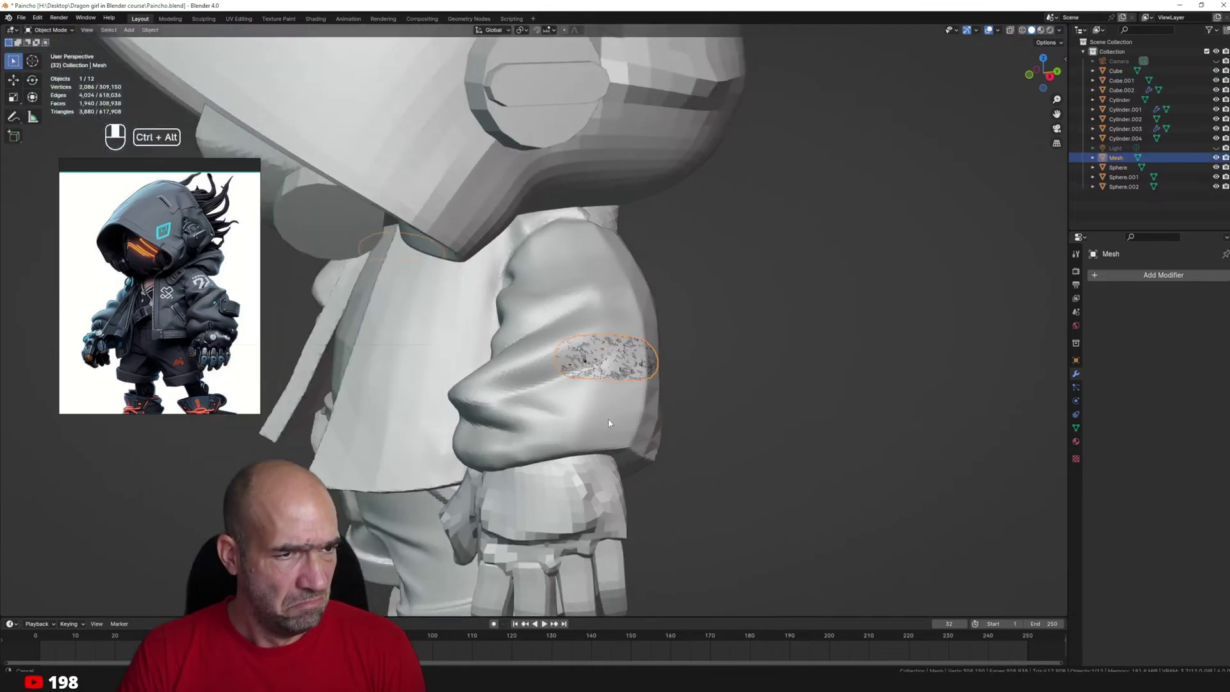
{"action": "key", "text": "ctrl+Tab"}
{"action": "scroll", "coordinate": [652, 302], "scroll_direction": "down", "scroll_amount": 4}
{"action": "key", "text": "6"}
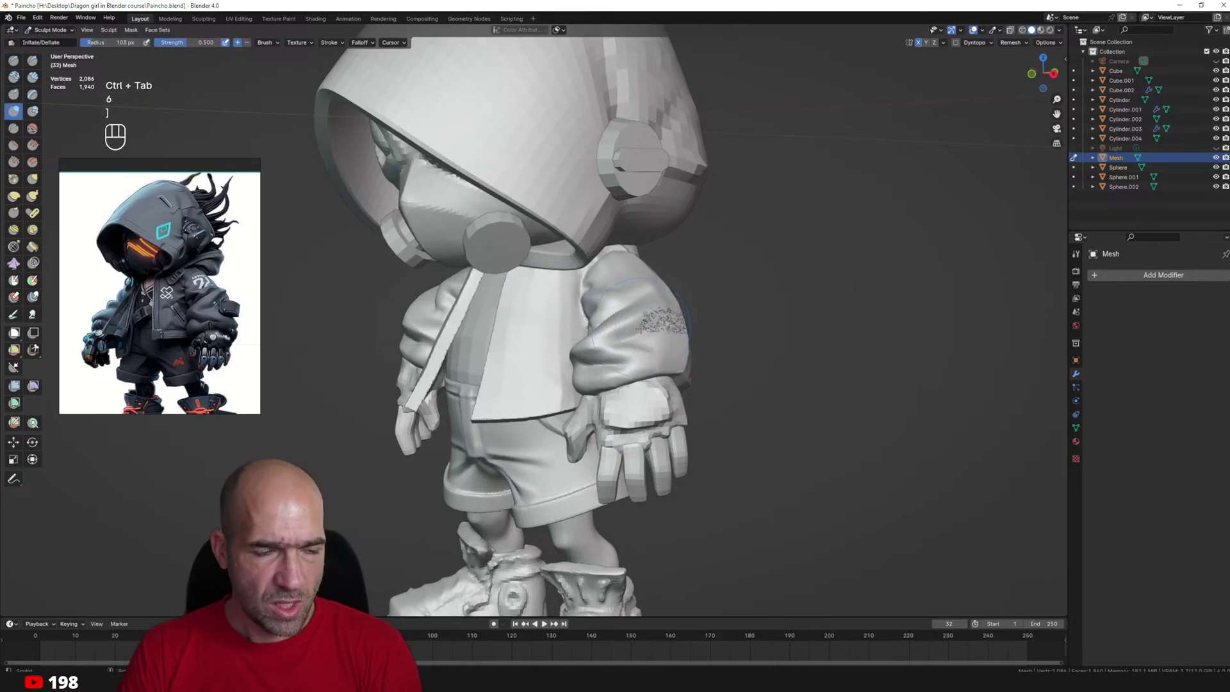
{"action": "key", "text": "bracketright"}
{"action": "key", "text": "bracketright"}
{"action": "key", "text": "bracketright"}
{"action": "left_click_drag", "start_coordinate": [655, 320], "coordinate": [660, 313]}
{"action": "key", "text": "bracketright"}
{"action": "mouse_move", "coordinate": [660, 312]}
{"action": "left_mouse_down", "text": "shift"}
{"action": "mouse_move", "coordinate": [686, 255]}
{"action": "mouse_move", "coordinate": [596, 276]}
{"action": "left_mouse_up", "text": "shift"}
{"action": "left_click_drag", "start_coordinate": [705, 298], "coordinate": [710, 296], "text": "shift"}
{"action": "middle_click_drag", "start_coordinate": [696, 307], "coordinate": [683, 343], "text": "shift"}
{"action": "middle_click_drag", "start_coordinate": [682, 343], "coordinate": [648, 307], "text": "ctrl"}
Reshape the corners of the sleeve band with the Grab brush at a reduced radius.
{"action": "key", "text": "g"}
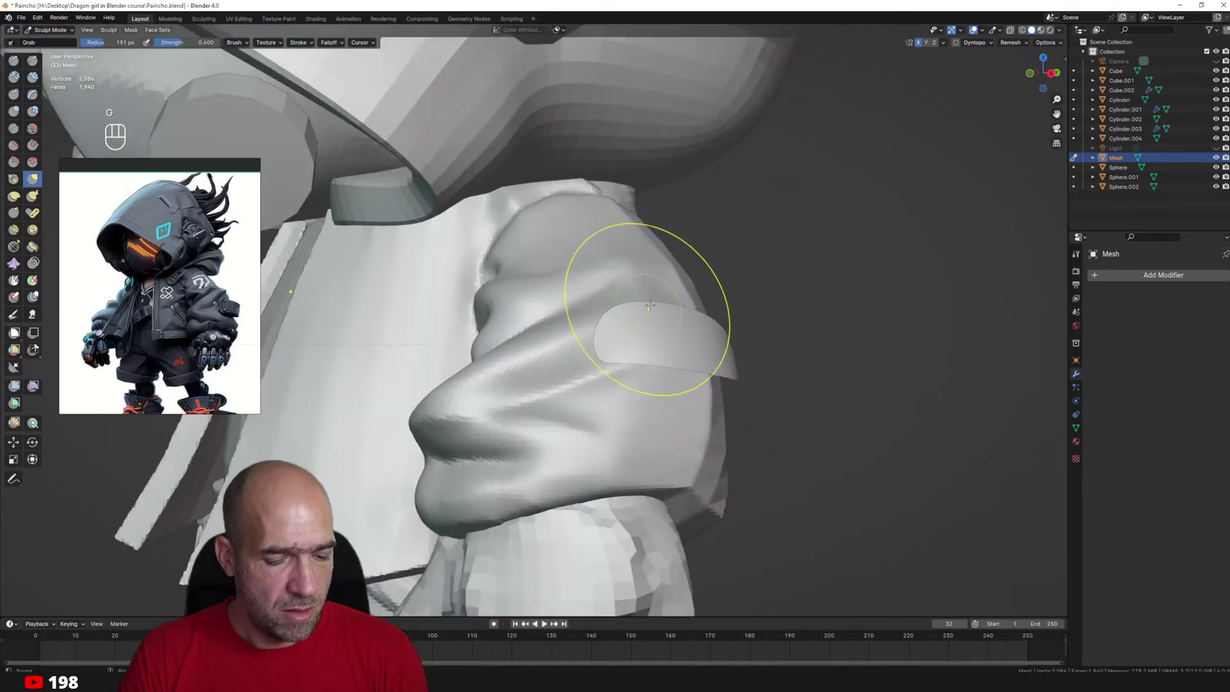
{"action": "key", "text": "bracketleft"}
{"action": "key", "text": "bracketleft"}
{"action": "key", "text": "bracketleft"}
{"action": "key", "text": "bracketleft"}
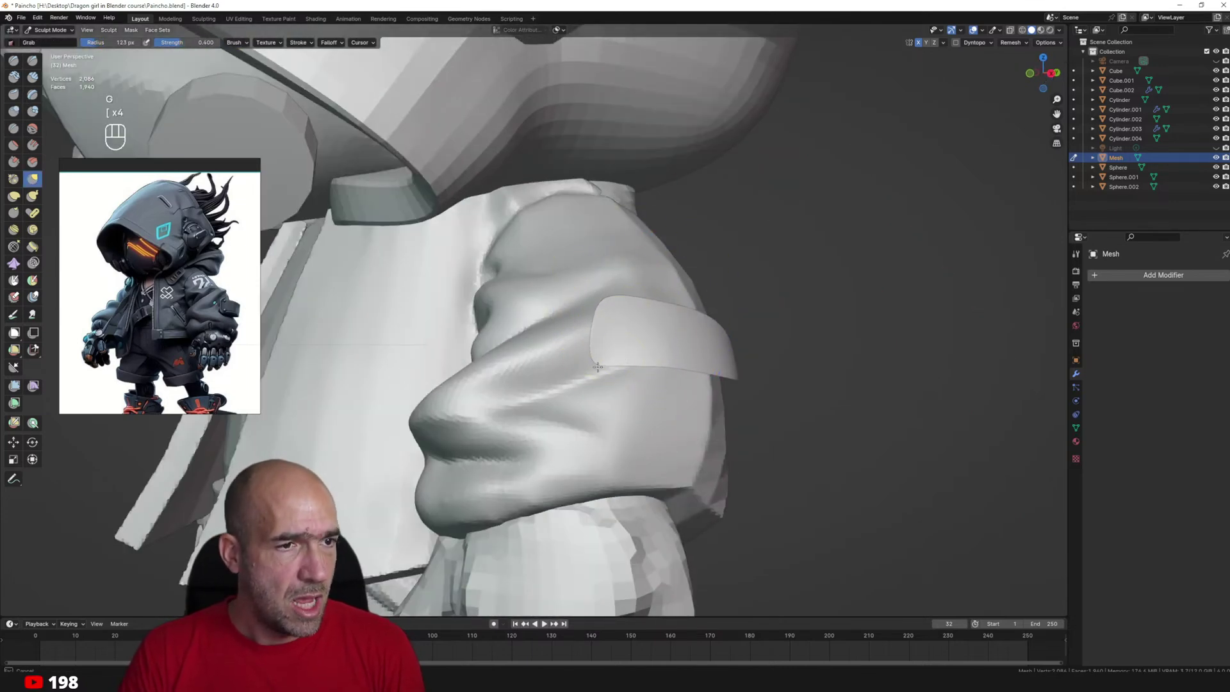
{"action": "left_click_drag", "start_coordinate": [597, 366], "coordinate": [602, 362]}
{"action": "mouse_move", "coordinate": [602, 362]}
{"action": "middle_mouse_down"}
{"action": "mouse_move", "coordinate": [646, 346]}
{"action": "mouse_move", "coordinate": [648, 391]}
{"action": "mouse_move", "coordinate": [692, 378]}
{"action": "middle_mouse_up"}
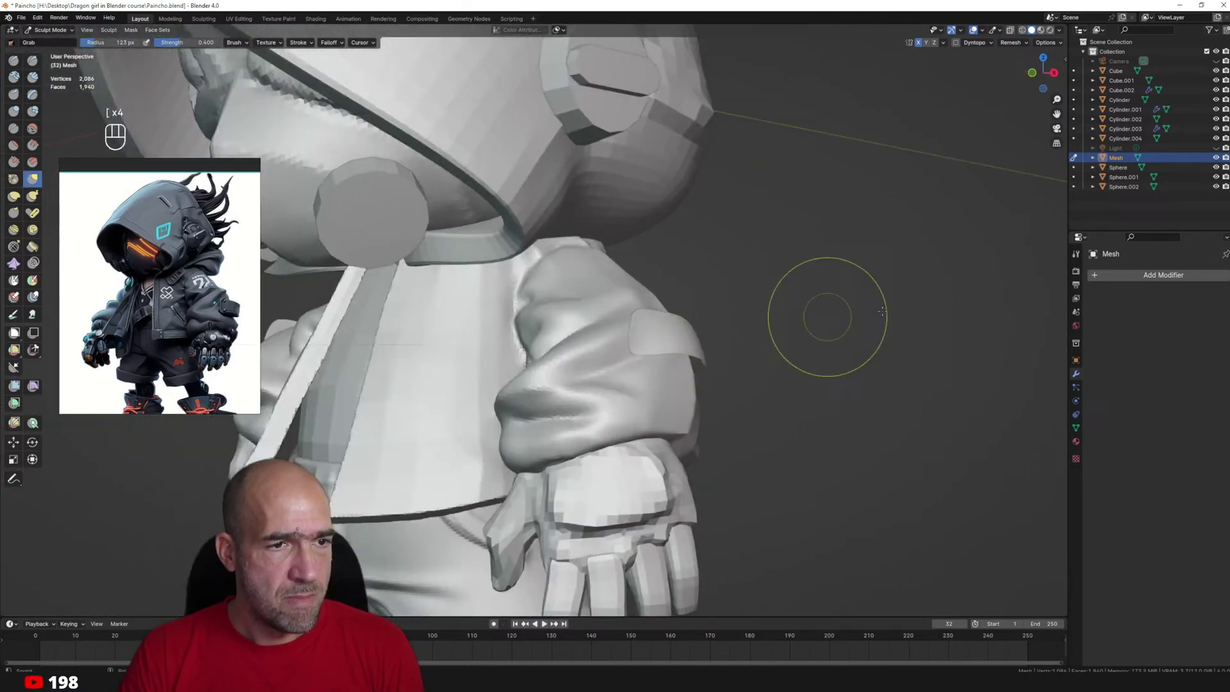
Add a Solidify modifier to the sleeve band and set its thickness to 0.05 m.
{"action": "left_click", "coordinate": [1096, 276]}
{"action": "mouse_move", "coordinate": [1093, 277]}
{"action": "left_click", "coordinate": [1138, 391]}
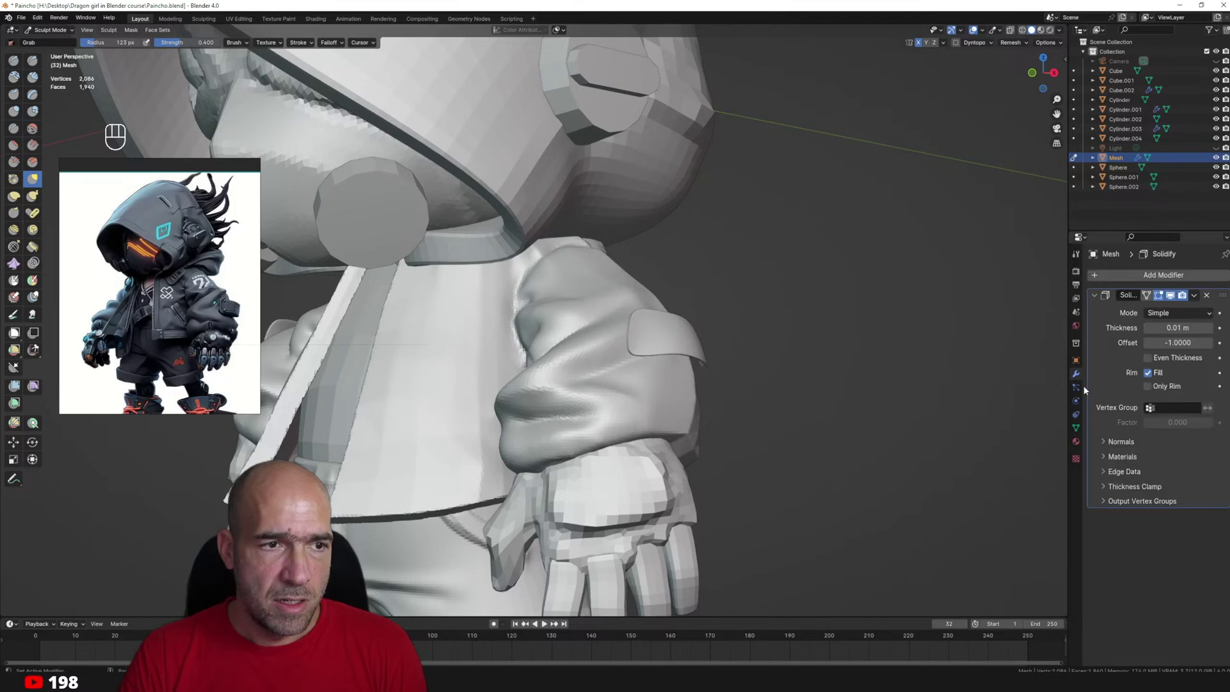
{"action": "middle_click_drag", "start_coordinate": [842, 361], "coordinate": [883, 348]}
{"action": "mouse_move", "coordinate": [1167, 328]}
{"action": "left_mouse_down"}
{"action": "mouse_move", "coordinate": [1179, 327]}
{"action": "mouse_move", "coordinate": [1168, 327]}
{"action": "left_mouse_up"}
{"action": "middle_click_drag", "start_coordinate": [879, 319], "coordinate": [844, 270]}
Pull the thickened band outward from the sleeve with an enlarged Grab brush in Sculpt Mode.
{"action": "key", "text": "ctrl+Tab"}
{"action": "middle_click_drag", "start_coordinate": [783, 386], "coordinate": [746, 312]}
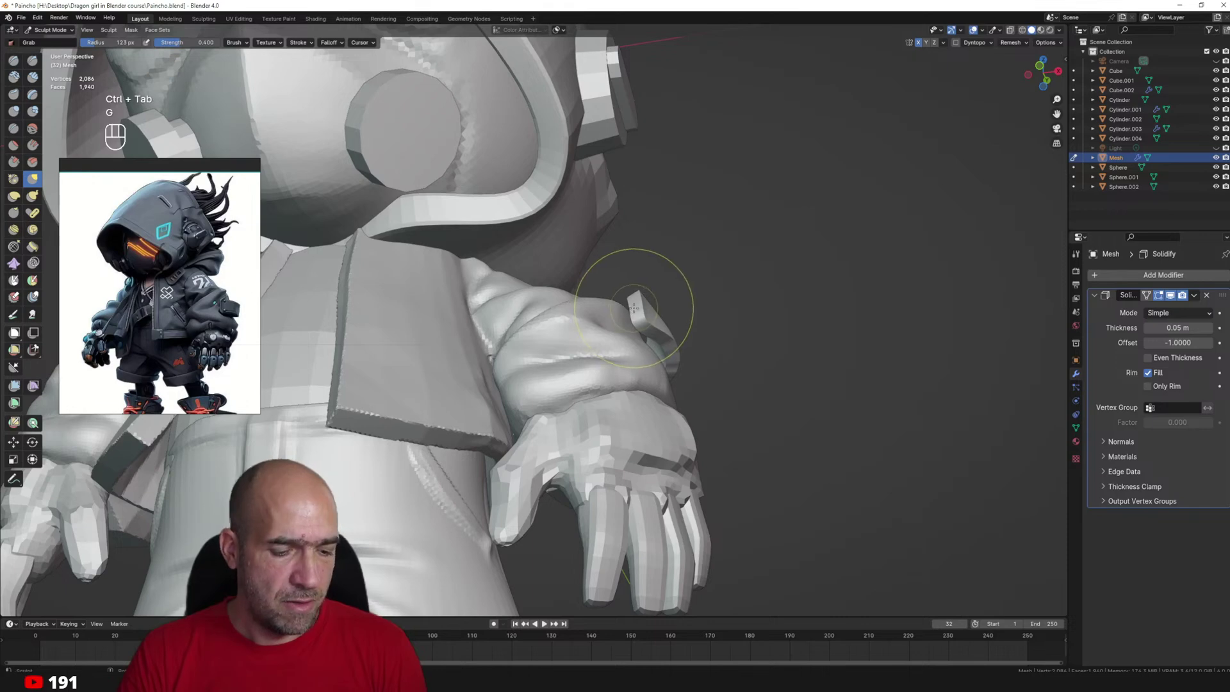
{"action": "key", "text": "g"}
{"action": "key", "text": "bracketright"}
{"action": "key", "text": "bracketright"}
{"action": "key", "text": "bracketright"}
{"action": "key", "text": "bracketright"}
{"action": "key", "text": "bracketright"}
{"action": "key", "text": "bracketright"}
{"action": "left_click_drag", "start_coordinate": [665, 317], "coordinate": [734, 294]}
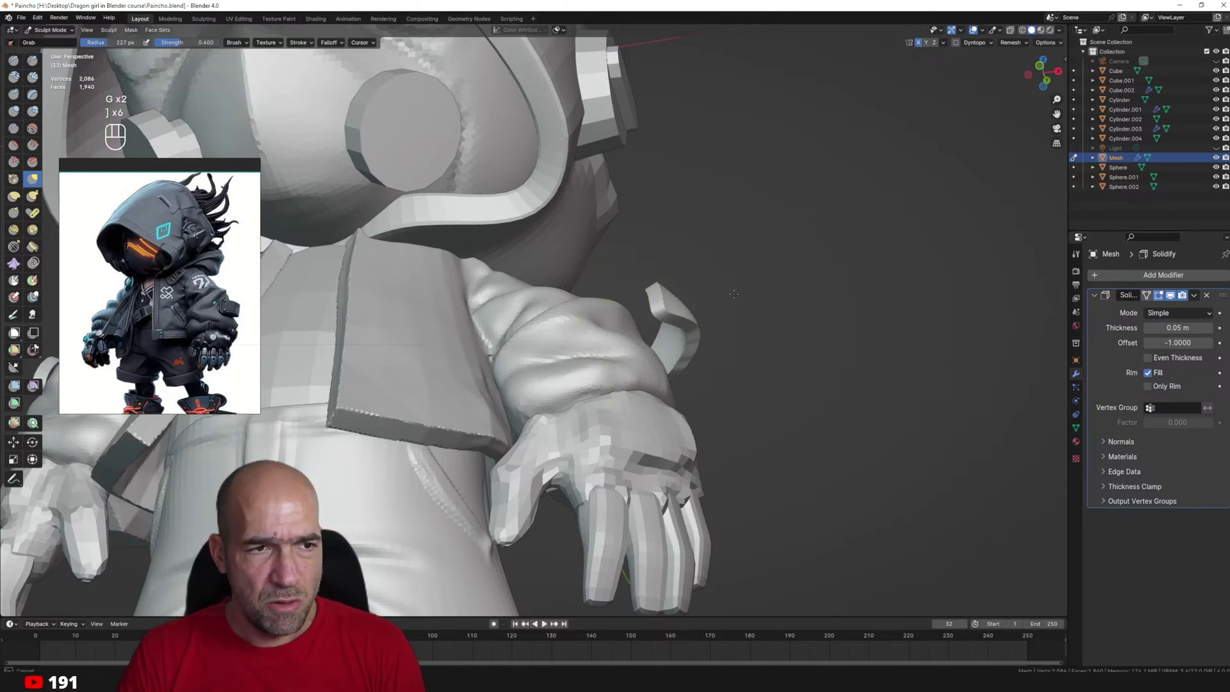
{"action": "left_click_drag", "start_coordinate": [689, 346], "coordinate": [726, 343]}
{"action": "left_click_drag", "start_coordinate": [678, 308], "coordinate": [700, 307]}
{"action": "mouse_move", "coordinate": [700, 308]}
{"action": "middle_mouse_down", "text": "ctrl"}
{"action": "mouse_move", "coordinate": [695, 296]}
{"action": "mouse_move", "coordinate": [691, 310]}
{"action": "middle_mouse_up", "text": "ctrl"}
In Edit Mode, select the linked faces of one sleeve band, rotate them freely and move them against the sleeve.
{"action": "key", "text": "Tab"}
{"action": "key", "text": "a"}
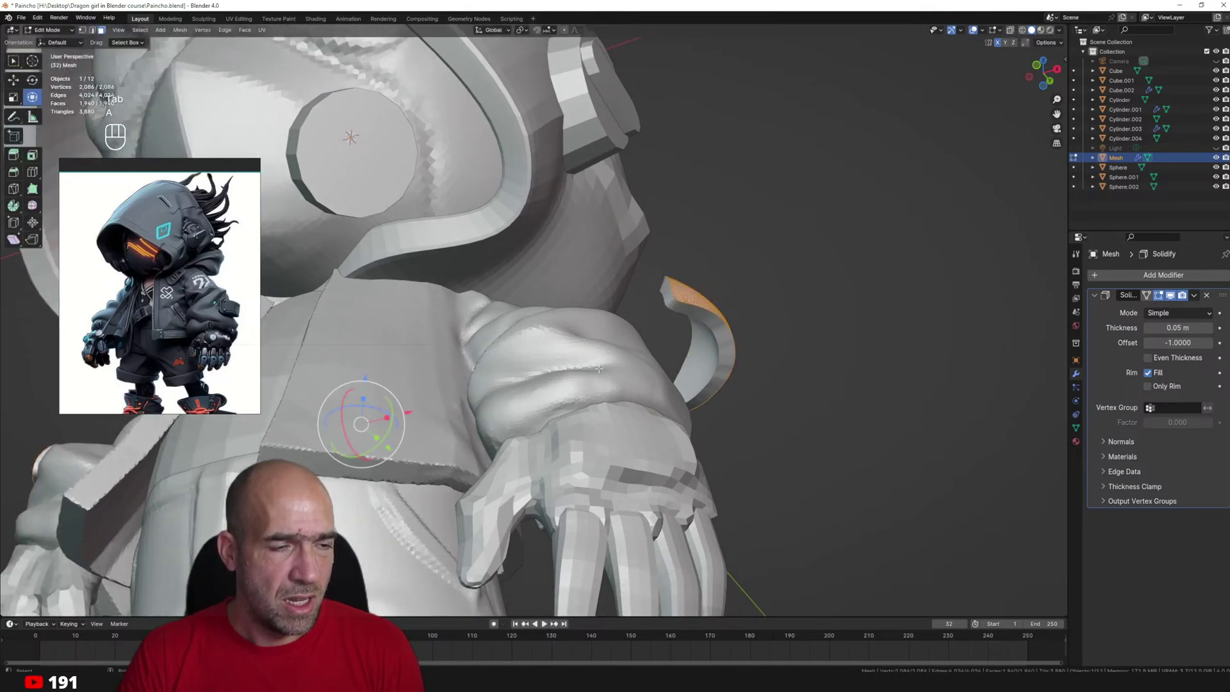
{"action": "middle_click_drag", "start_coordinate": [599, 368], "coordinate": [753, 316], "text": "alt"}
{"action": "scroll", "coordinate": [730, 327], "scroll_direction": "down", "scroll_amount": 4}
{"action": "left_click", "coordinate": [742, 369]}
{"action": "key", "text": "l"}
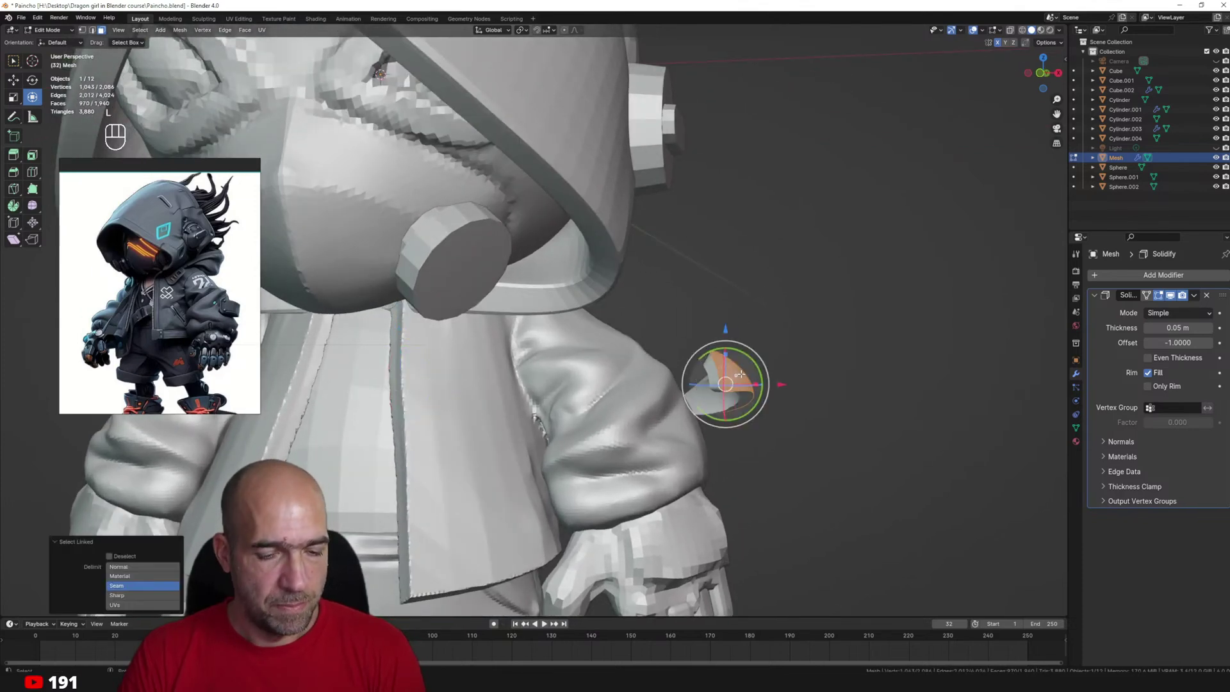
{"action": "left_click_drag", "start_coordinate": [780, 381], "coordinate": [684, 397]}
{"action": "middle_click_drag", "start_coordinate": [721, 382], "coordinate": [762, 368], "text": "shift"}
{"action": "key", "text": "g"}
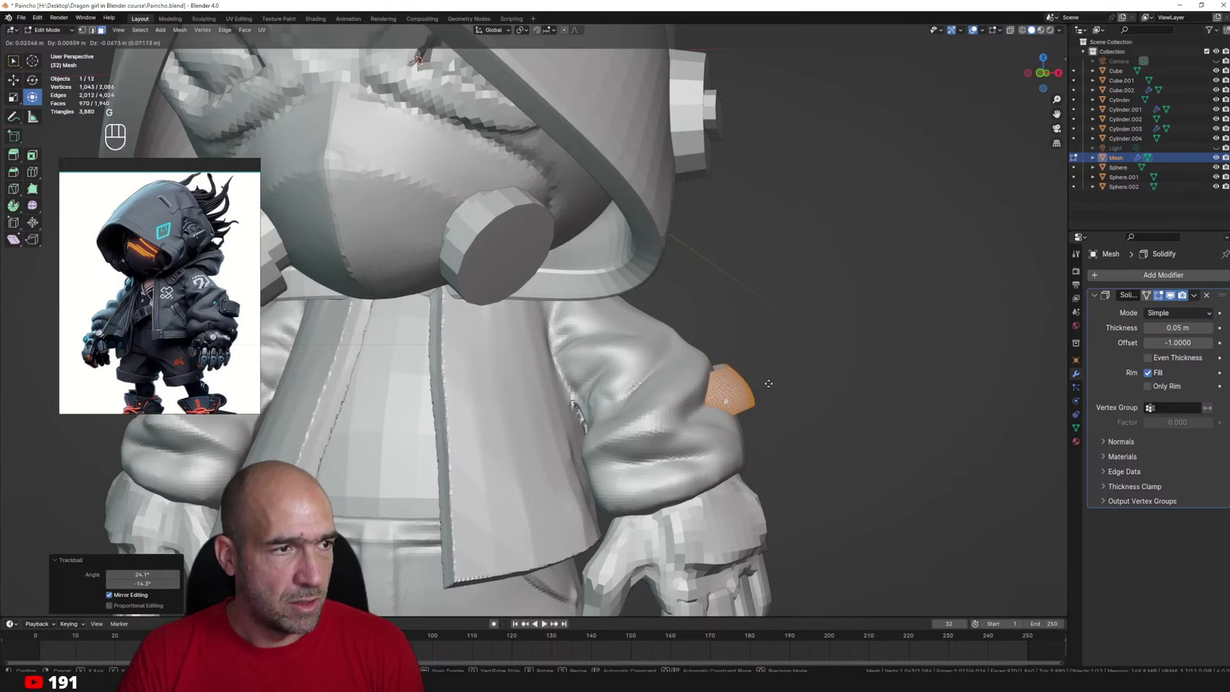
{"action": "left_click", "coordinate": [767, 376]}
Return the band to Sculpt Mode and pull its outer part into a curve around the arm with the Grab brush.
{"action": "middle_click_drag", "start_coordinate": [833, 307], "coordinate": [796, 291]}
{"action": "key", "text": "ctrl+Tab"}
{"action": "left_click", "coordinate": [795, 343]}
{"action": "mouse_move", "coordinate": [792, 349]}
{"action": "middle_mouse_down", "text": "ctrl+alt"}
{"action": "mouse_move", "coordinate": [768, 384]}
{"action": "mouse_move", "coordinate": [728, 378]}
{"action": "middle_mouse_up", "text": "ctrl+alt"}
{"action": "key", "text": "g"}
{"action": "scroll", "coordinate": [760, 367], "scroll_direction": "up", "scroll_amount": 2}
{"action": "left_click_drag", "start_coordinate": [686, 420], "coordinate": [734, 421]}
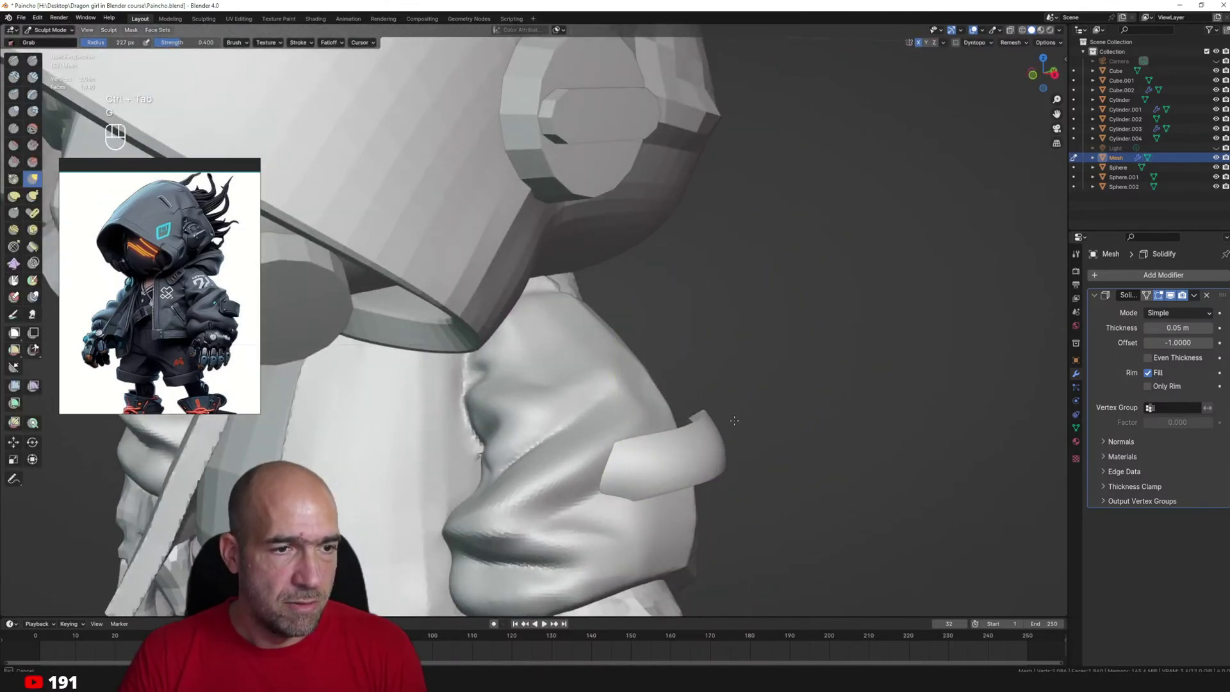
Flatten the outer surface of the sleeve band with the Scrape/Peaks brush at a 147 px radius.
{"action": "middle_click_drag", "start_coordinate": [705, 467], "coordinate": [727, 407]}
{"action": "key", "text": "3"}
{"action": "key", "text": "bracketleft"}
{"action": "key", "text": "bracketleft"}
{"action": "key", "text": "bracketleft"}
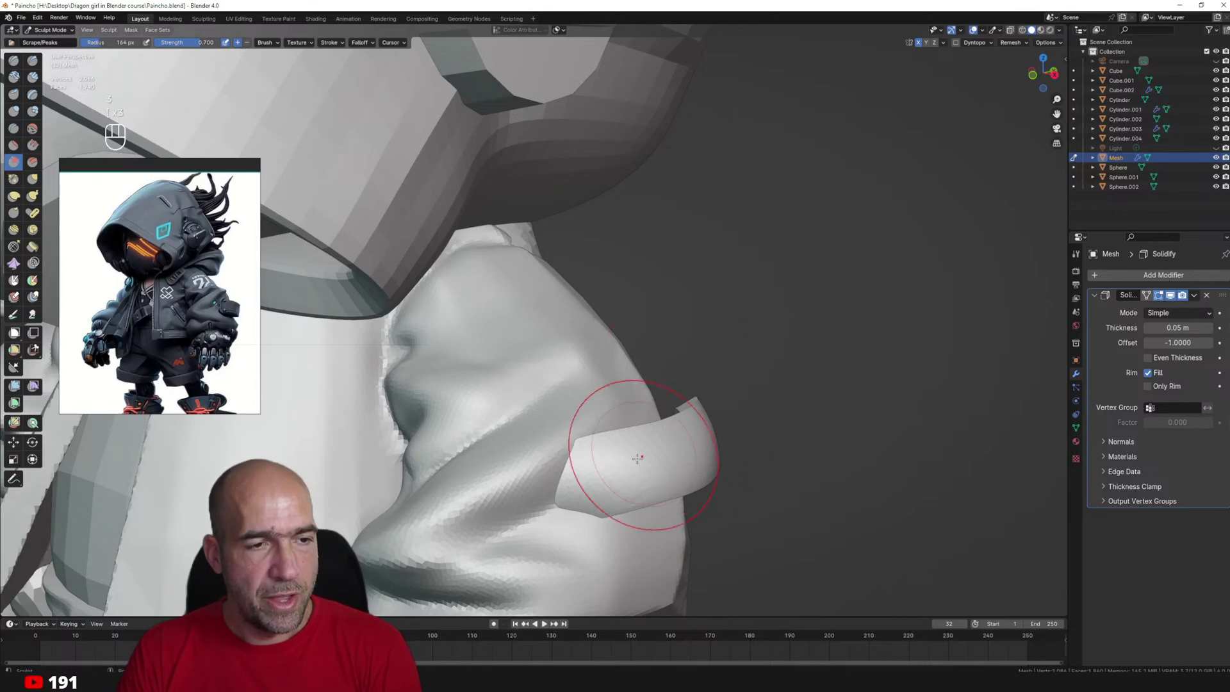
{"action": "key", "text": "bracketleft"}
{"action": "mouse_move", "coordinate": [636, 458]}
{"action": "left_mouse_down"}
{"action": "mouse_move", "coordinate": [621, 472]}
{"action": "mouse_move", "coordinate": [667, 464]}
{"action": "mouse_move", "coordinate": [640, 488]}
{"action": "left_mouse_up"}
{"action": "middle_click_drag", "start_coordinate": [852, 468], "coordinate": [768, 470]}
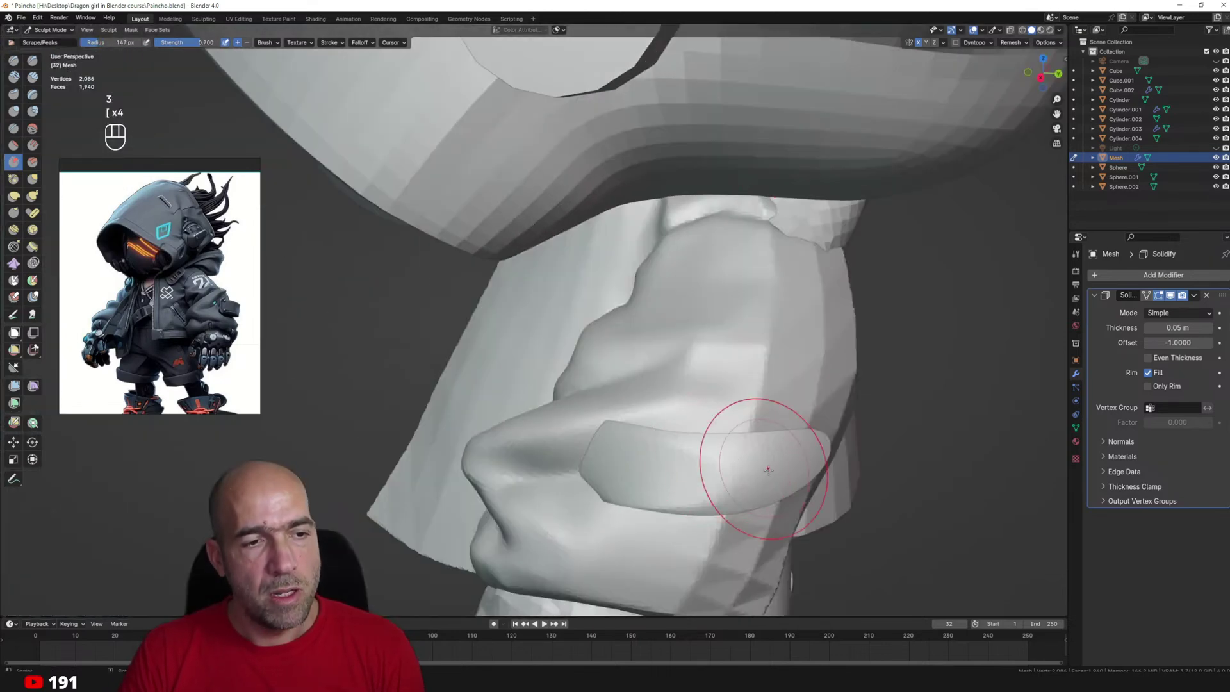
{"action": "mouse_move", "coordinate": [767, 470]}
{"action": "left_mouse_down"}
{"action": "mouse_move", "coordinate": [808, 472]}
{"action": "mouse_move", "coordinate": [792, 496]}
{"action": "left_mouse_up"}
Pull the outer end of the sleeve band around the back of the arm with the Grab brush.
{"action": "key", "text": "g"}
{"action": "mouse_move", "coordinate": [948, 468]}
{"action": "left_mouse_down", "text": "alt"}
{"action": "mouse_move", "coordinate": [812, 473]}
{"action": "mouse_move", "coordinate": [844, 482]}
{"action": "mouse_move", "coordinate": [884, 413]}
{"action": "mouse_move", "coordinate": [879, 448]}
{"action": "left_mouse_up", "text": "alt"}
{"action": "left_click_drag", "start_coordinate": [871, 506], "coordinate": [863, 465], "text": "alt"}
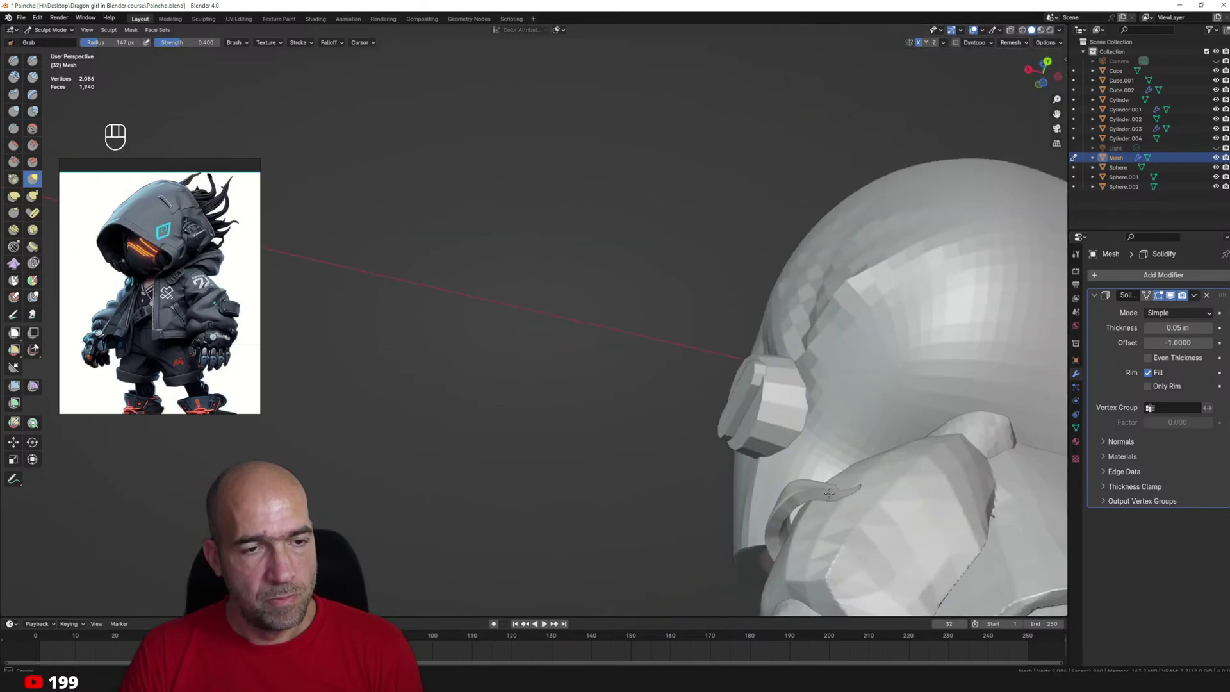
{"action": "mouse_move", "coordinate": [855, 460]}
{"action": "left_mouse_down", "text": "ctrl+alt"}
{"action": "mouse_move", "coordinate": [842, 538]}
{"action": "mouse_move", "coordinate": [847, 447]}
{"action": "mouse_move", "coordinate": [860, 460]}
{"action": "left_mouse_up", "text": "ctrl+alt"}
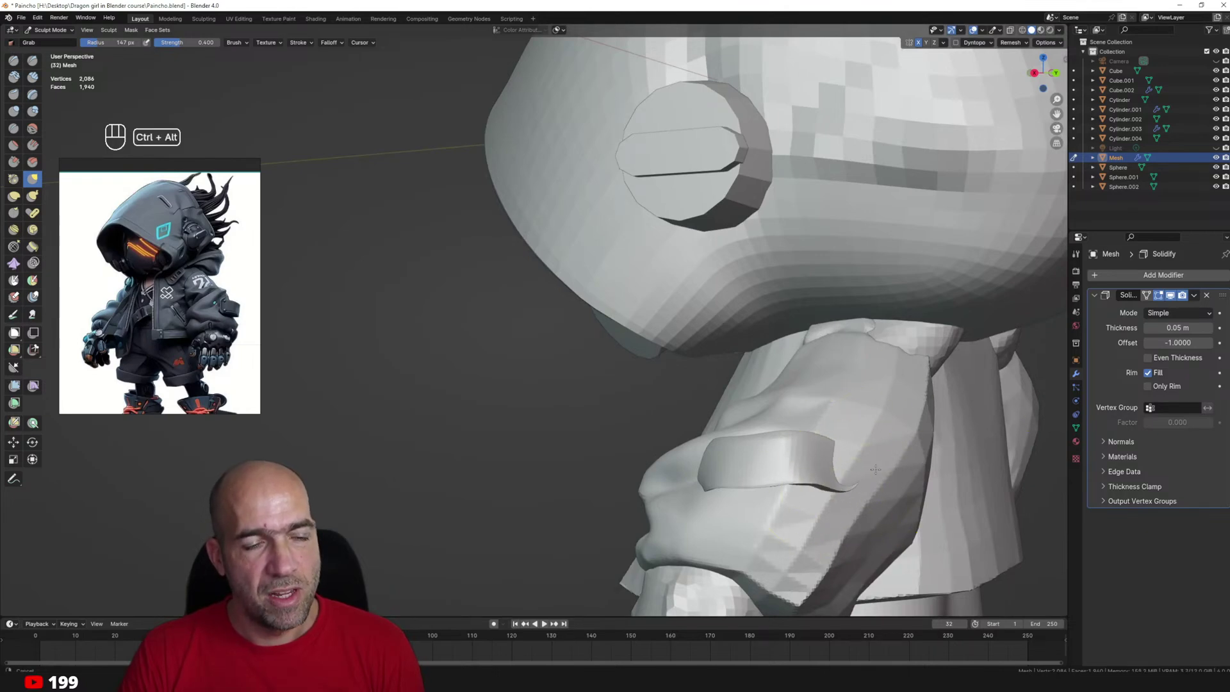
{"action": "left_click_drag", "start_coordinate": [875, 470], "coordinate": [863, 493], "text": "alt"}
{"action": "left_click_drag", "start_coordinate": [830, 441], "coordinate": [856, 474], "text": "alt"}
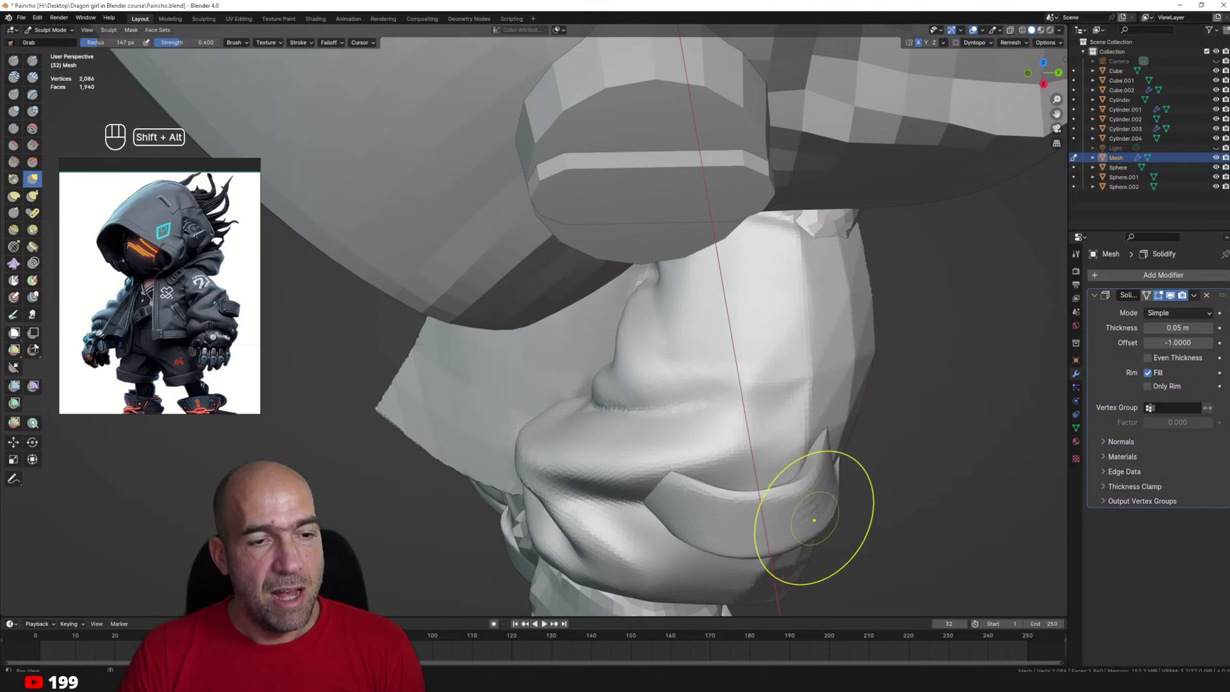
Flatten and reshape the sleeve band's outer curve by alternating the Scrape/Peaks and Grab brushes.
{"action": "left_click_drag", "start_coordinate": [814, 520], "coordinate": [688, 515], "text": "alt"}
{"action": "key", "text": "3"}
{"action": "key", "text": "g"}
{"action": "left_click_drag", "start_coordinate": [784, 461], "coordinate": [763, 428], "text": "alt"}
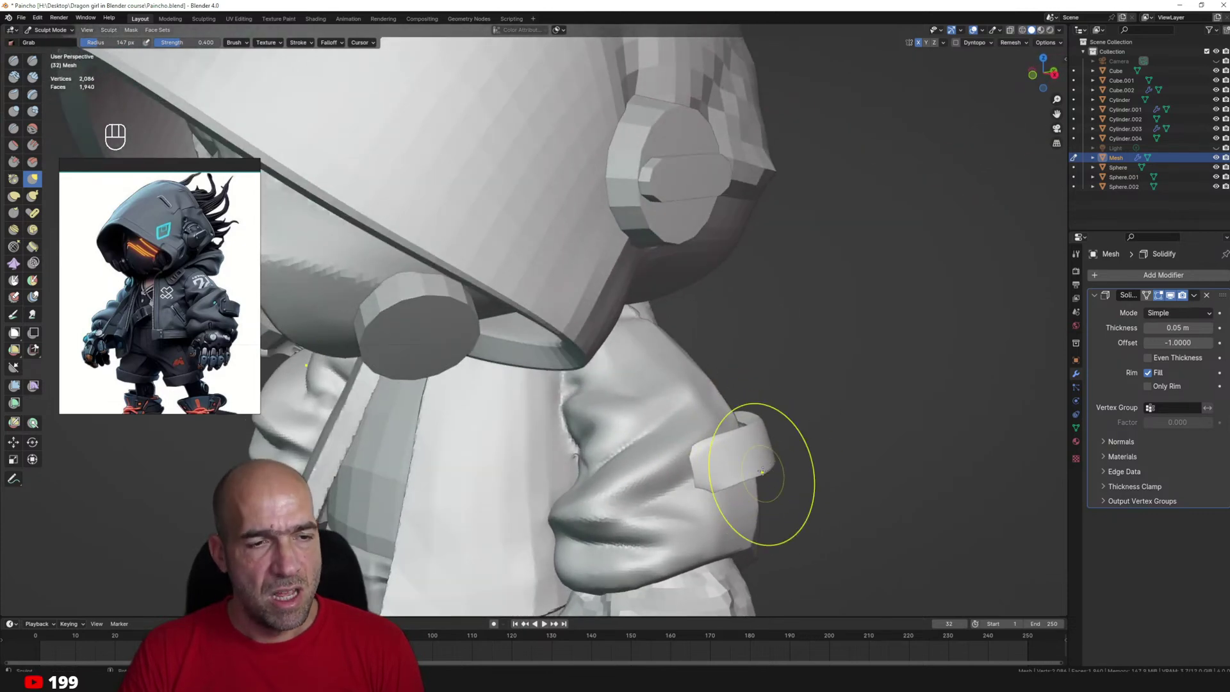
{"action": "scroll", "coordinate": [758, 460], "scroll_direction": "down", "scroll_amount": 5}
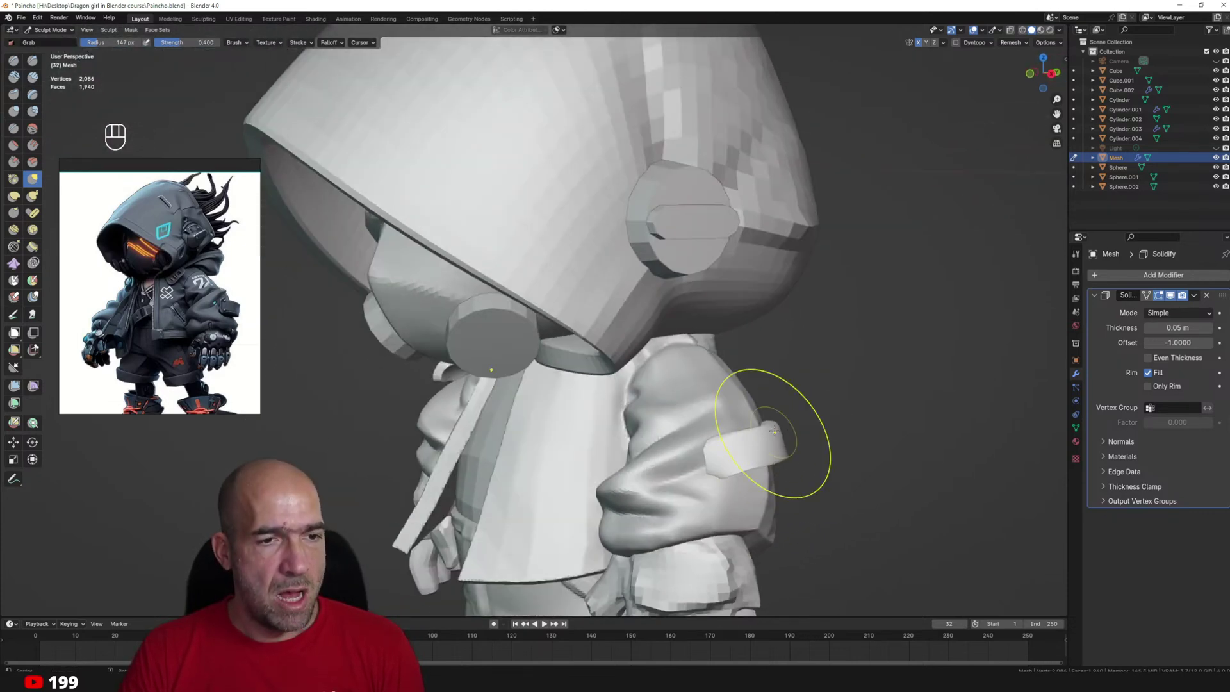
{"action": "left_click_drag", "start_coordinate": [812, 455], "coordinate": [766, 410], "text": "alt"}
{"action": "key", "text": "3"}
{"action": "left_click_drag", "start_coordinate": [794, 442], "coordinate": [798, 431]}
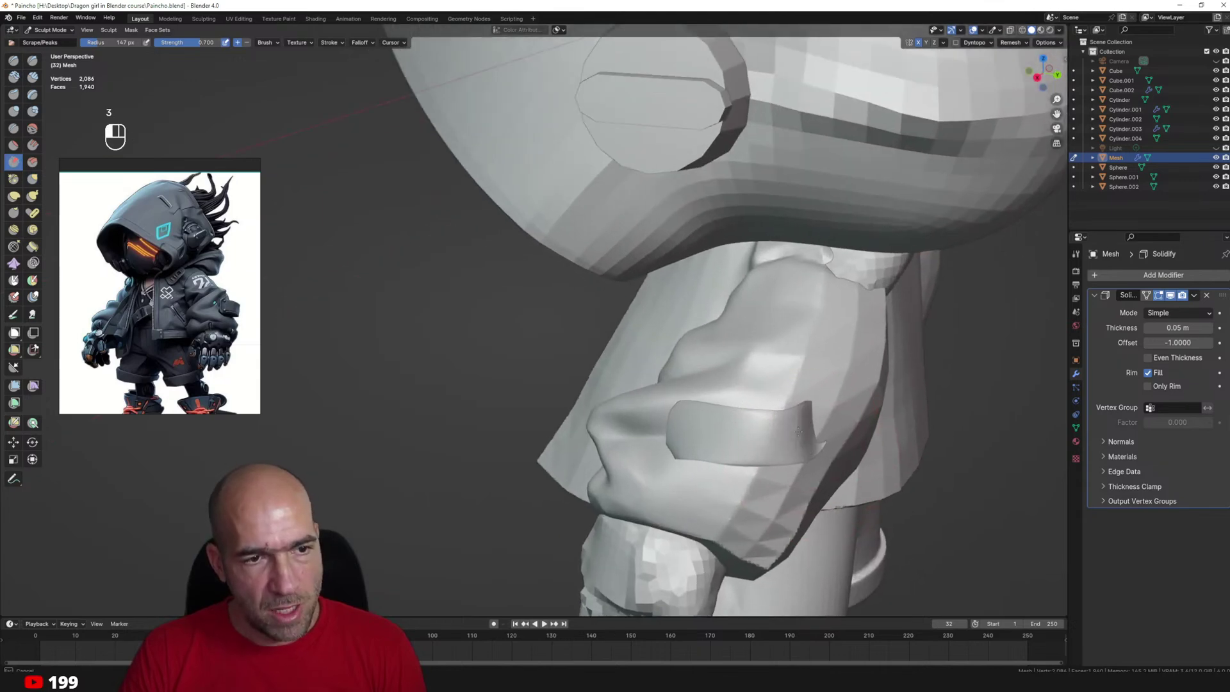
{"action": "mouse_move", "coordinate": [670, 435]}
{"action": "left_mouse_down", "text": "alt"}
{"action": "mouse_move", "coordinate": [663, 415]}
{"action": "mouse_move", "coordinate": [692, 401]}
{"action": "mouse_move", "coordinate": [746, 415]}
{"action": "mouse_move", "coordinate": [792, 363]}
{"action": "left_mouse_up", "text": "alt"}
Adjust the sleeve band's fit as seen from the character's front with the Grab brush.
{"action": "key", "text": "g"}
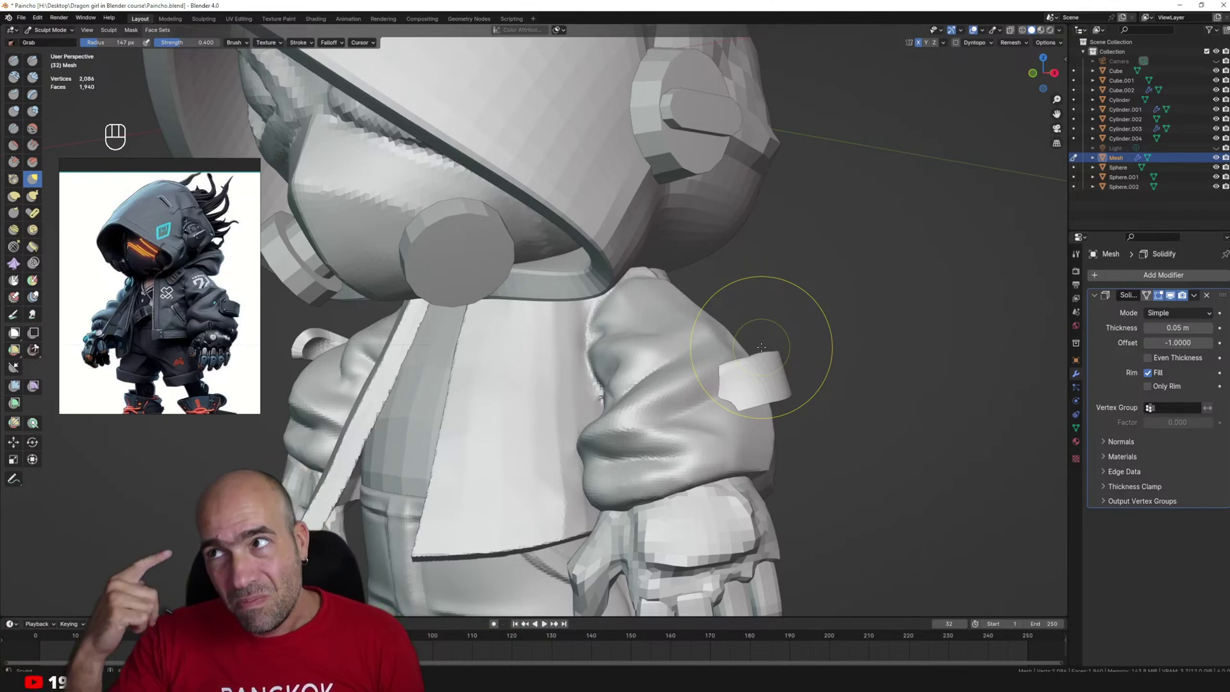
{"action": "middle_click_drag", "start_coordinate": [800, 362], "coordinate": [754, 373], "text": "ctrl+alt"}
{"action": "key", "text": "alt+q"}
{"action": "key", "text": "g"}
{"action": "left_click_drag", "start_coordinate": [743, 378], "coordinate": [755, 375]}
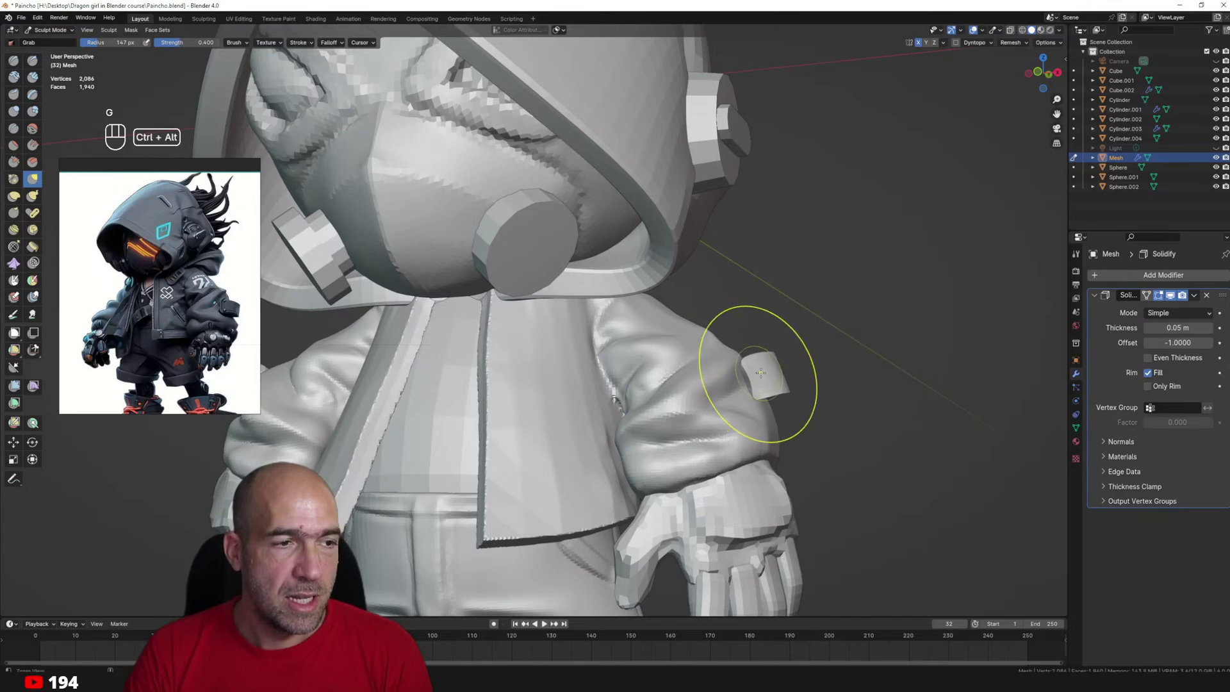
{"action": "mouse_move", "coordinate": [758, 381]}
{"action": "middle_mouse_down"}
{"action": "mouse_move", "coordinate": [823, 375]}
{"action": "mouse_move", "coordinate": [749, 397]}
{"action": "mouse_move", "coordinate": [812, 393]}
{"action": "mouse_move", "coordinate": [873, 370]}
{"action": "middle_mouse_up"}
In Edit Mode, select all linked faces of the band on the opposite sleeve and delete them.
{"action": "key", "text": "Tab"}
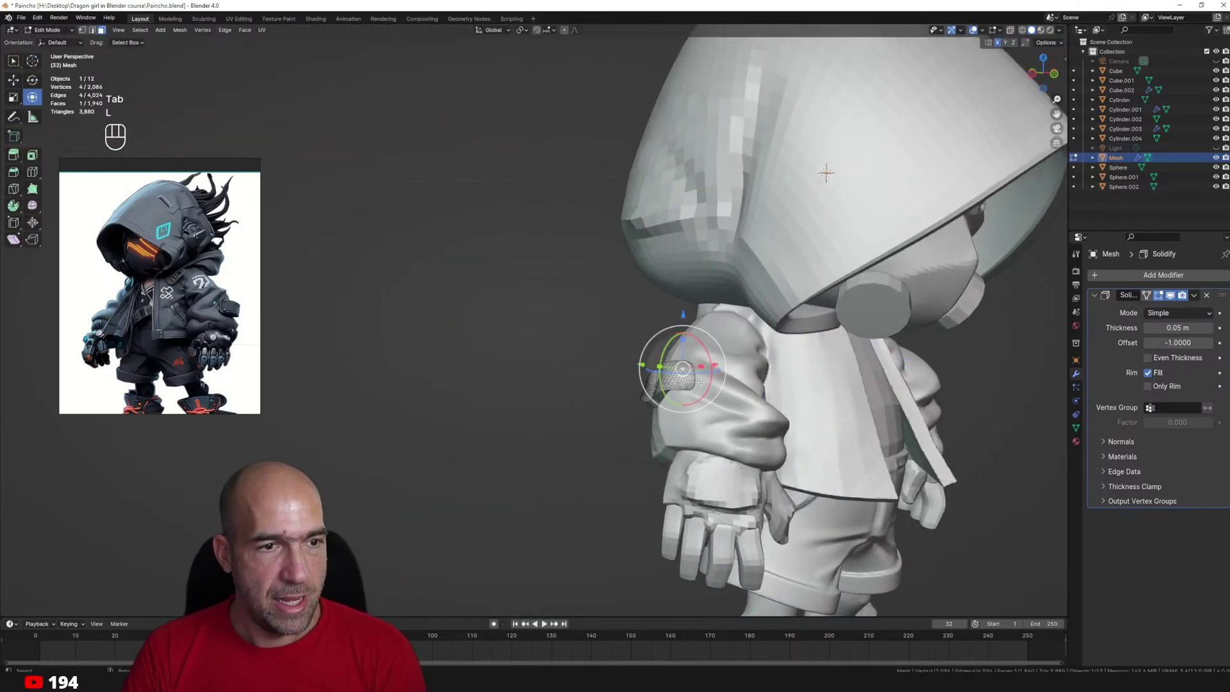
{"action": "key", "text": "l"}
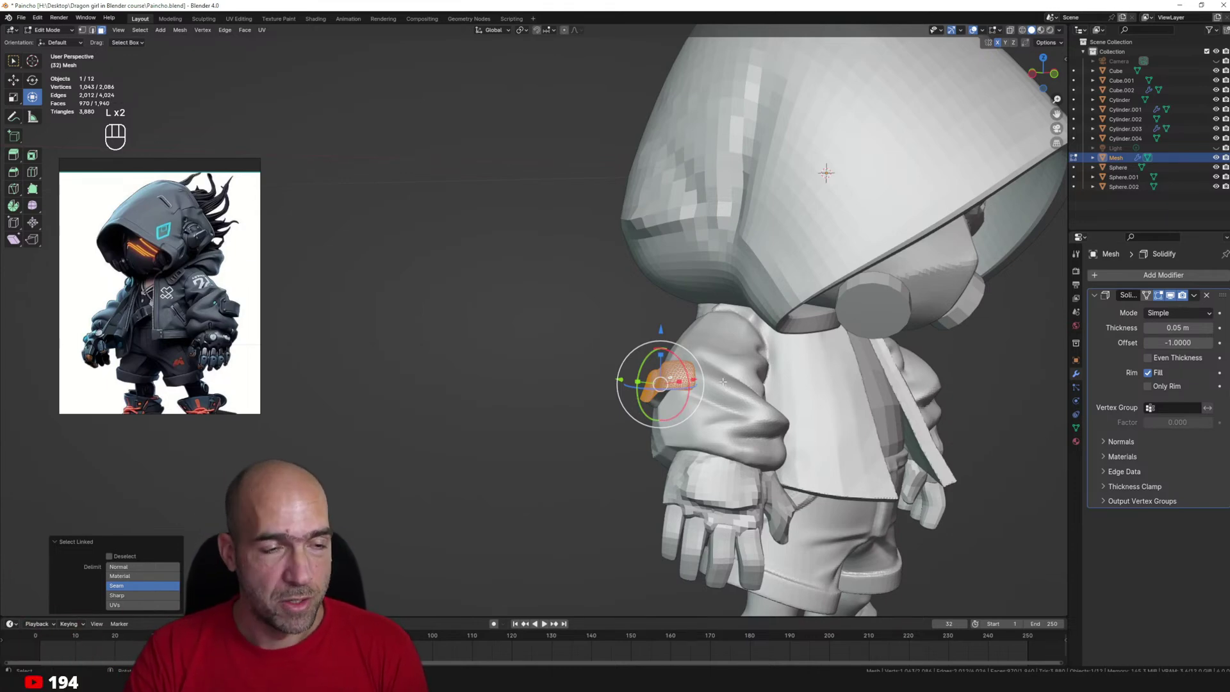
{"action": "key", "text": "x"}
{"action": "left_click", "coordinate": [737, 405]}
{"action": "middle_click_drag", "start_coordinate": [737, 405], "coordinate": [690, 394], "text": "alt+shift"}
{"action": "left_click_drag", "start_coordinate": [690, 394], "coordinate": [777, 372], "text": "ctrl+alt"}
{"action": "middle_click_drag", "start_coordinate": [777, 373], "coordinate": [826, 362], "text": "alt"}
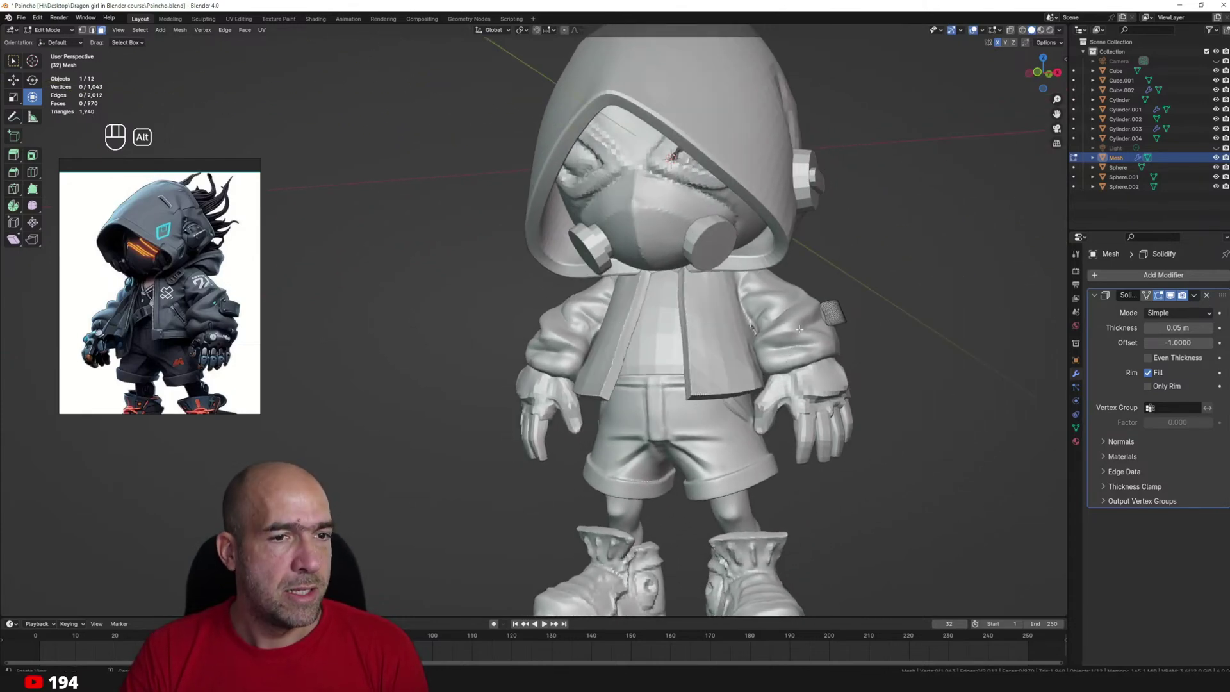
Return to Sculpt Mode and switch sculpting to the jacket with the Draw Sharp brush.
{"action": "key", "text": "ctrl+Tab"}
{"action": "mouse_move", "coordinate": [823, 352]}
{"action": "left_mouse_down", "text": "ctrl+alt"}
{"action": "mouse_move", "coordinate": [782, 340]}
{"action": "mouse_move", "coordinate": [724, 358]}
{"action": "mouse_move", "coordinate": [738, 356]}
{"action": "left_mouse_up", "text": "ctrl+alt"}
{"action": "key", "text": "alt+q"}
{"action": "key", "text": "1"}
{"action": "mouse_move", "coordinate": [743, 342]}
{"action": "left_mouse_down", "text": "alt+shift"}
{"action": "mouse_move", "coordinate": [769, 358]}
{"action": "mouse_move", "coordinate": [717, 382]}
{"action": "left_mouse_up", "text": "alt+shift"}
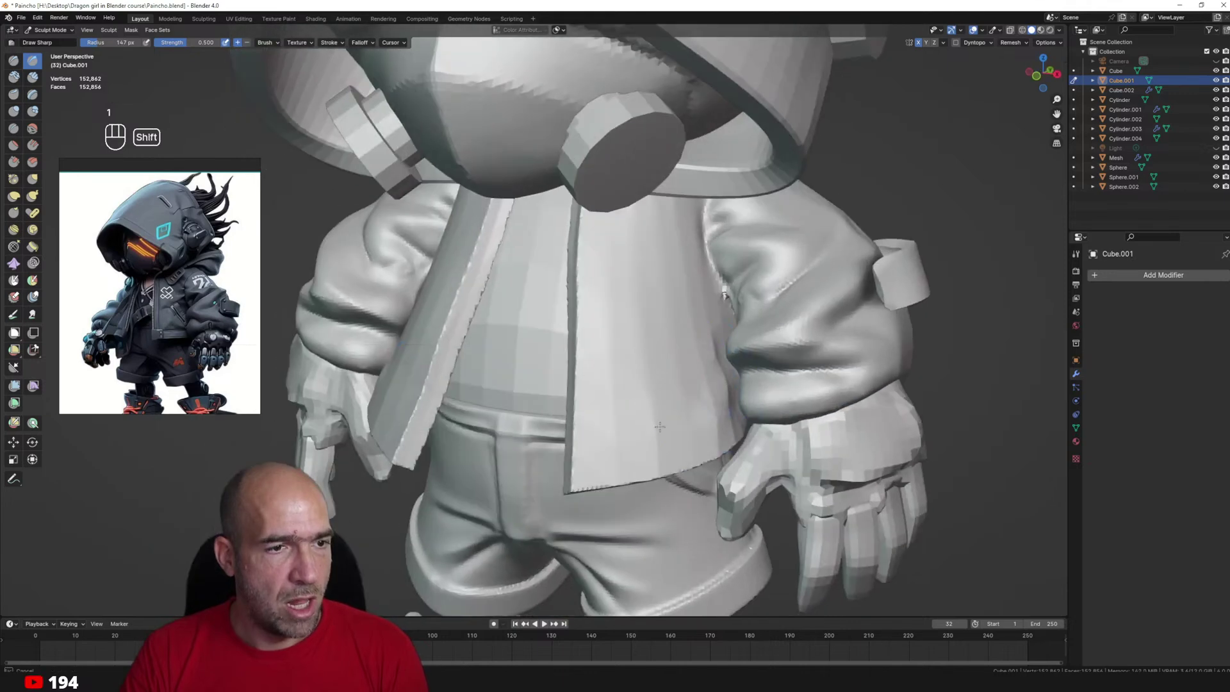
Carve a seam line along the jacket's lower hem and front opening using Draw Sharp at a 48 px radius.
{"action": "mouse_move", "coordinate": [675, 304]}
{"action": "left_mouse_down", "text": "shift"}
{"action": "mouse_move", "coordinate": [707, 370]}
{"action": "mouse_move", "coordinate": [682, 360]}
{"action": "mouse_move", "coordinate": [678, 300]}
{"action": "left_mouse_up", "text": "shift"}
{"action": "mouse_move", "coordinate": [677, 301]}
{"action": "left_mouse_down", "text": "ctrl+alt"}
{"action": "mouse_move", "coordinate": [683, 349]}
{"action": "mouse_move", "coordinate": [695, 343]}
{"action": "left_mouse_up", "text": "ctrl+alt"}
{"action": "key", "text": "bracketleft"}
{"action": "key", "text": "bracketleft"}
{"action": "key", "text": "bracketleft"}
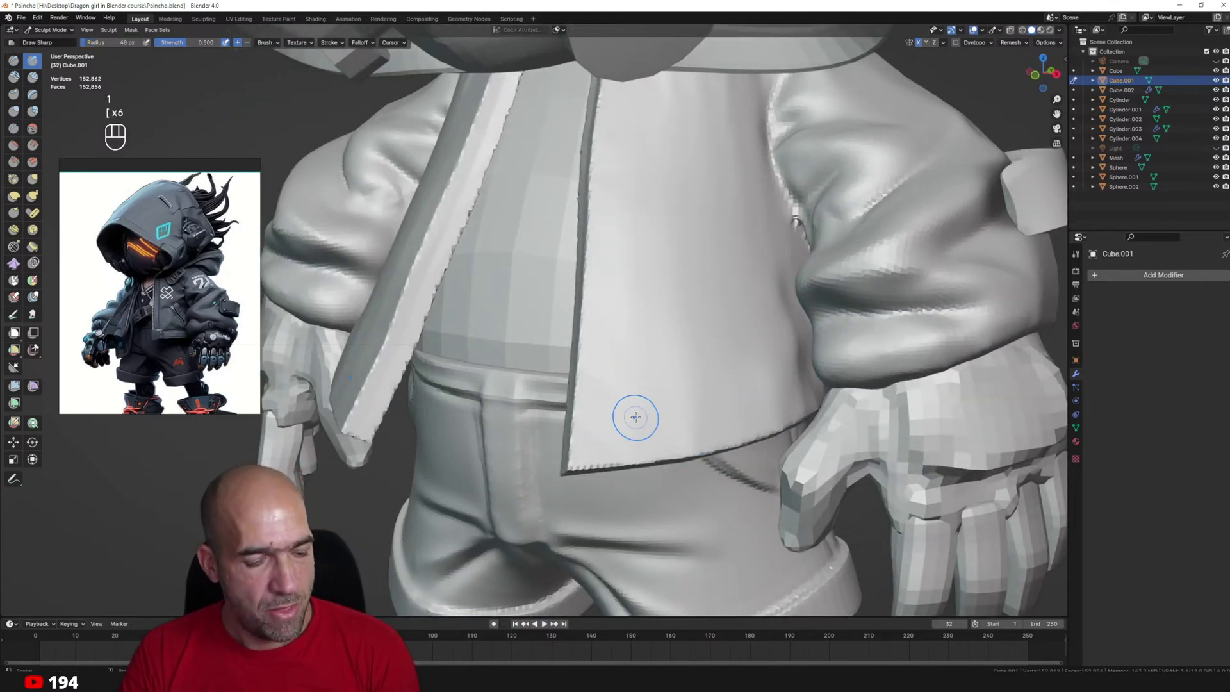
{"action": "key", "text": "shift+s"}
{"action": "key", "text": "ctrl+z"}
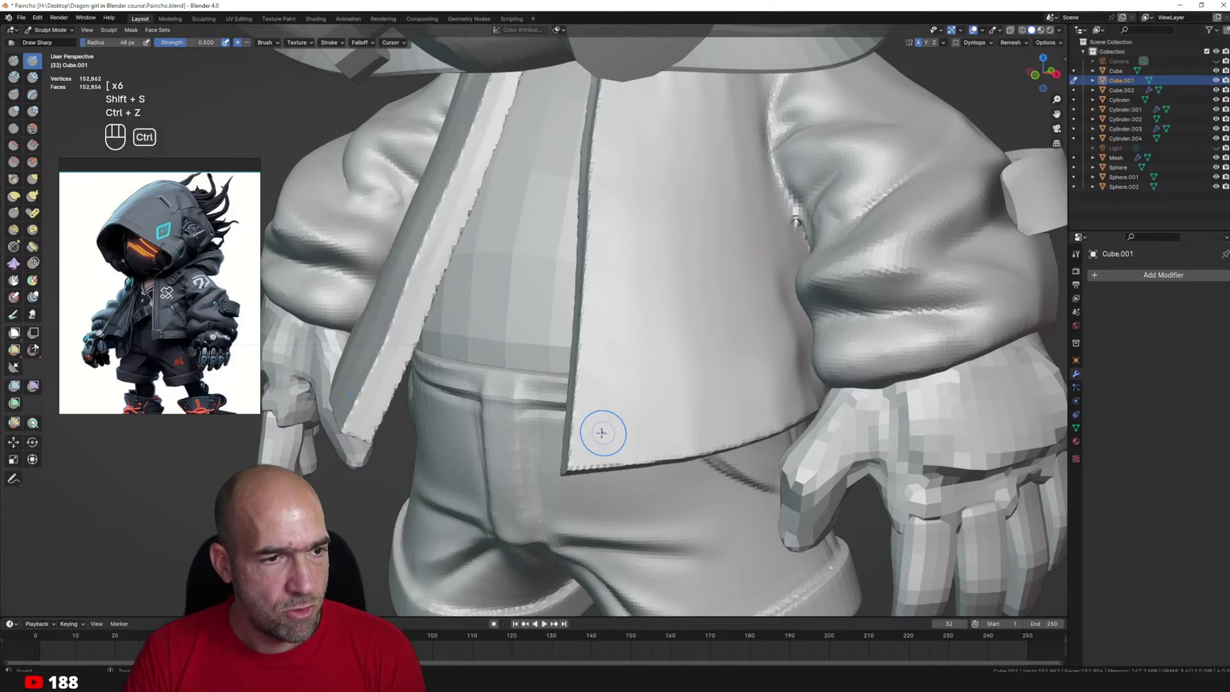
{"action": "left_click_drag", "start_coordinate": [598, 431], "coordinate": [695, 420]}
{"action": "middle_click_drag", "start_coordinate": [730, 292], "coordinate": [735, 402], "text": "shift"}
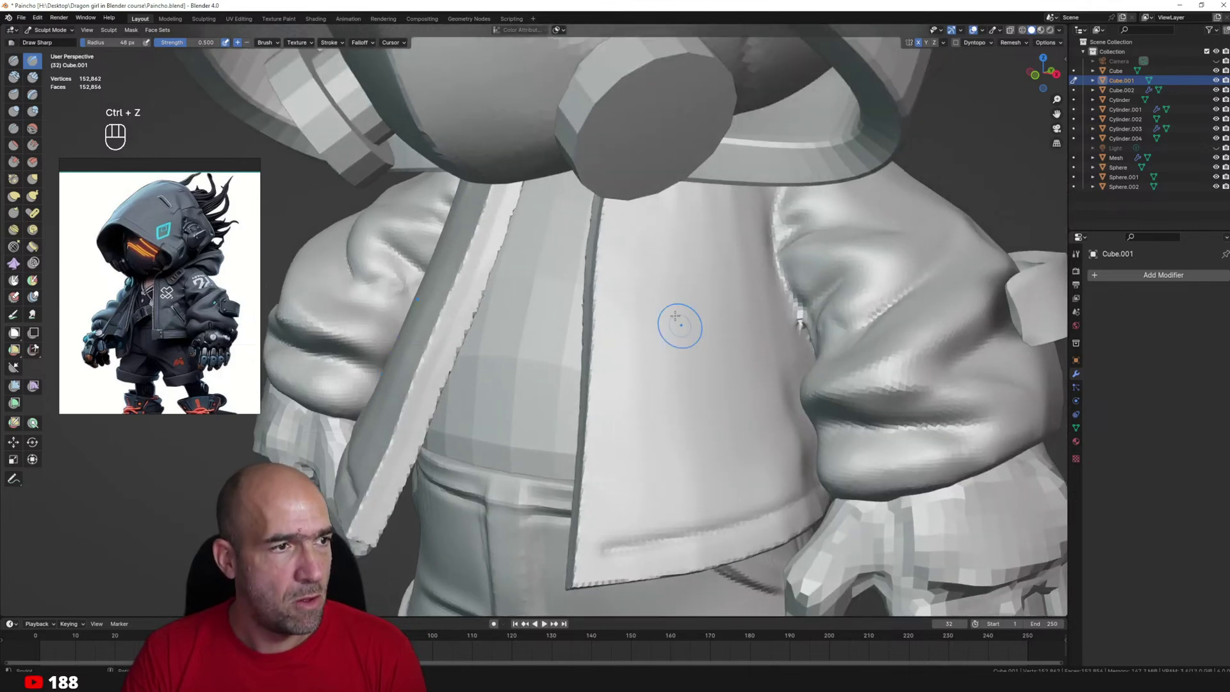
{"action": "left_click_drag", "start_coordinate": [637, 195], "coordinate": [612, 570], "text": "ctrl"}
{"action": "left_click_drag", "start_coordinate": [738, 397], "coordinate": [750, 401], "text": "alt"}
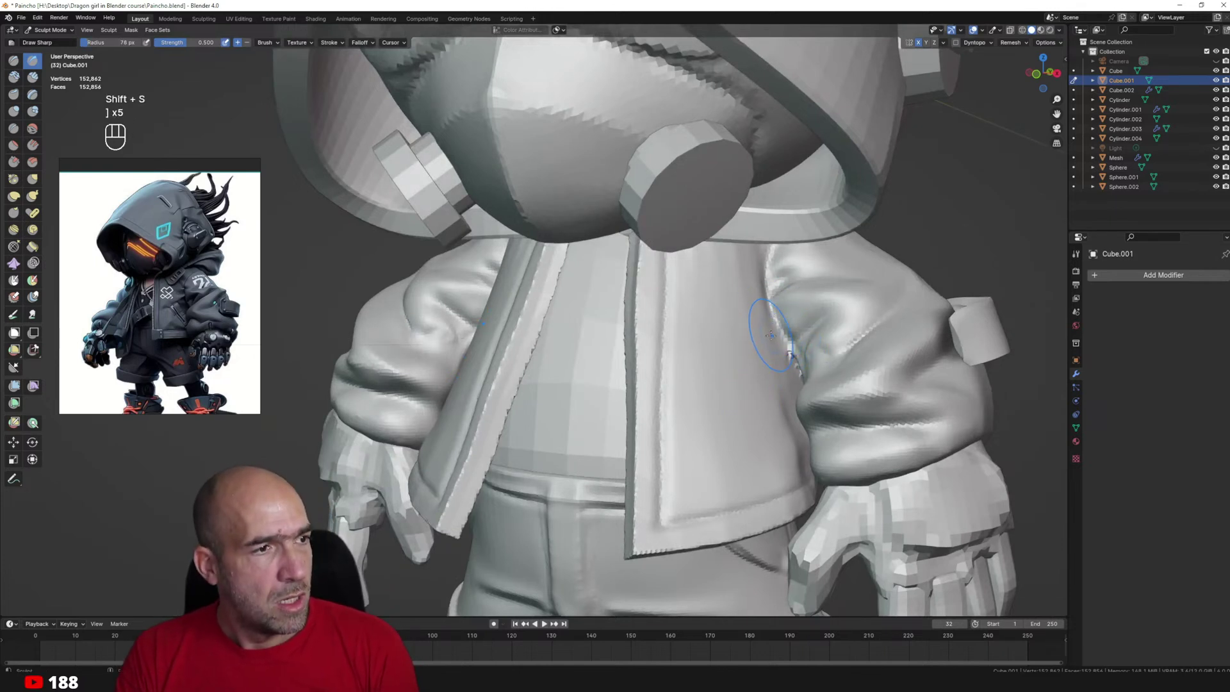
Carve fabric creases into the jacket front beside the armpit with Draw Sharp at a 78 px radius.
{"action": "middle_click_drag", "start_coordinate": [770, 334], "coordinate": [761, 331]}
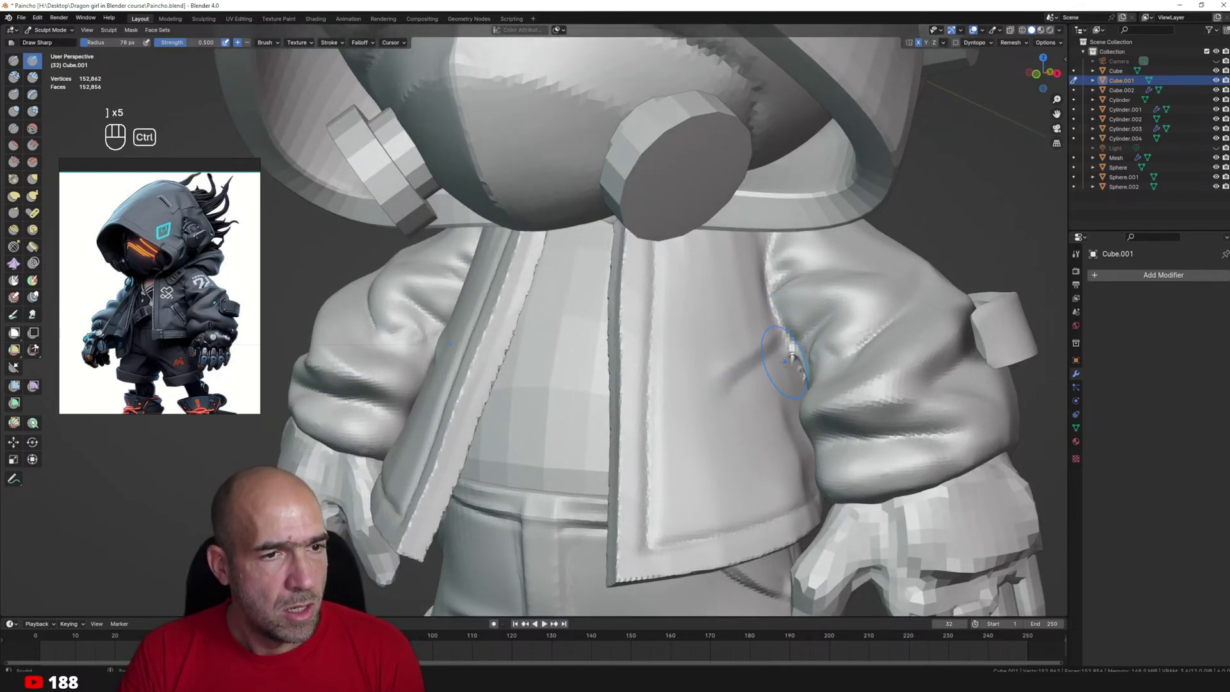
{"action": "key", "text": "ctrl+z"}
{"action": "left_click_drag", "start_coordinate": [745, 298], "coordinate": [740, 335], "text": "alt+shift"}
{"action": "scroll", "coordinate": [741, 330], "scroll_direction": "up", "scroll_amount": 1}
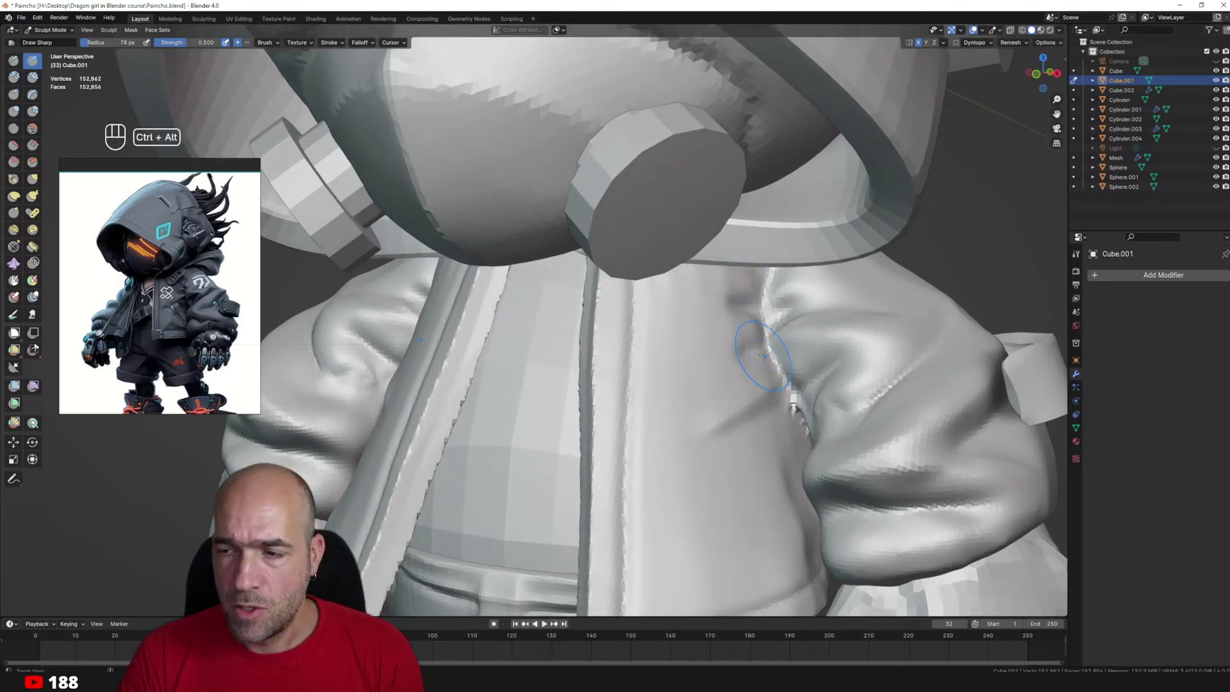
{"action": "left_click_drag", "start_coordinate": [763, 355], "coordinate": [747, 436], "text": "ctrl+alt"}
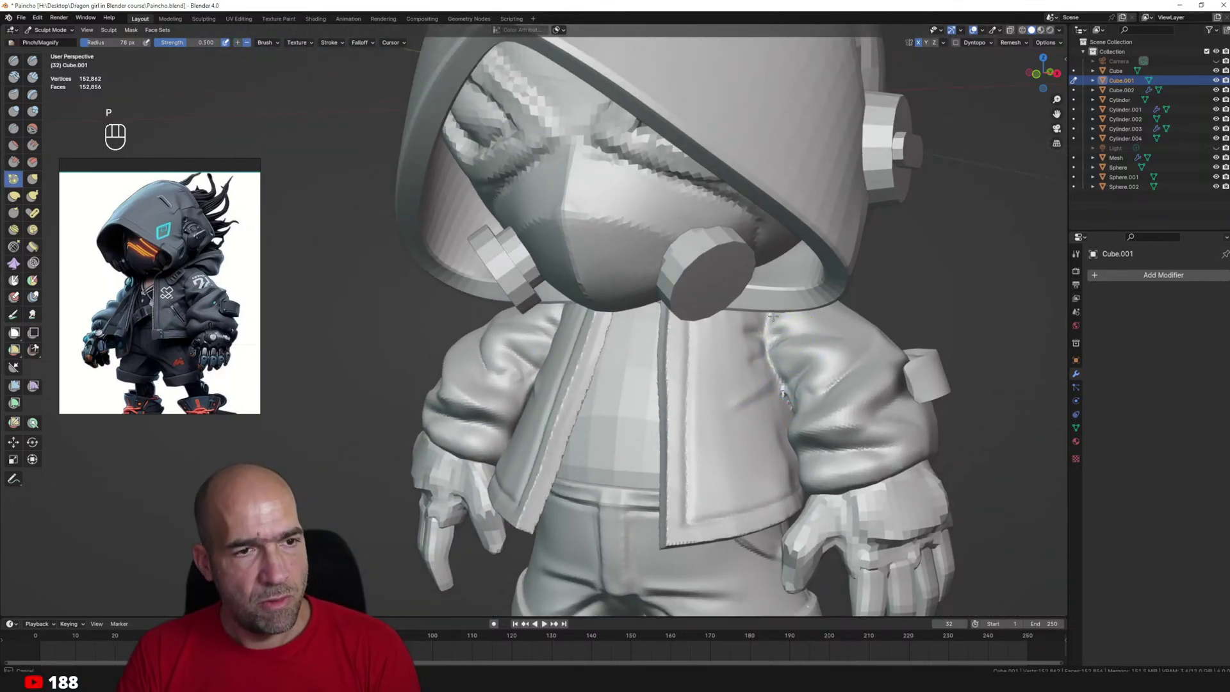
Sculpt a diagonal pocket on the jacket front with a raised Clay Strips edge and a Draw Sharp slit.
{"action": "mouse_move", "coordinate": [781, 385]}
{"action": "left_mouse_down", "text": "alt+shift"}
{"action": "mouse_move", "coordinate": [787, 229]}
{"action": "mouse_move", "coordinate": [774, 328]}
{"action": "left_mouse_up", "text": "alt+shift"}
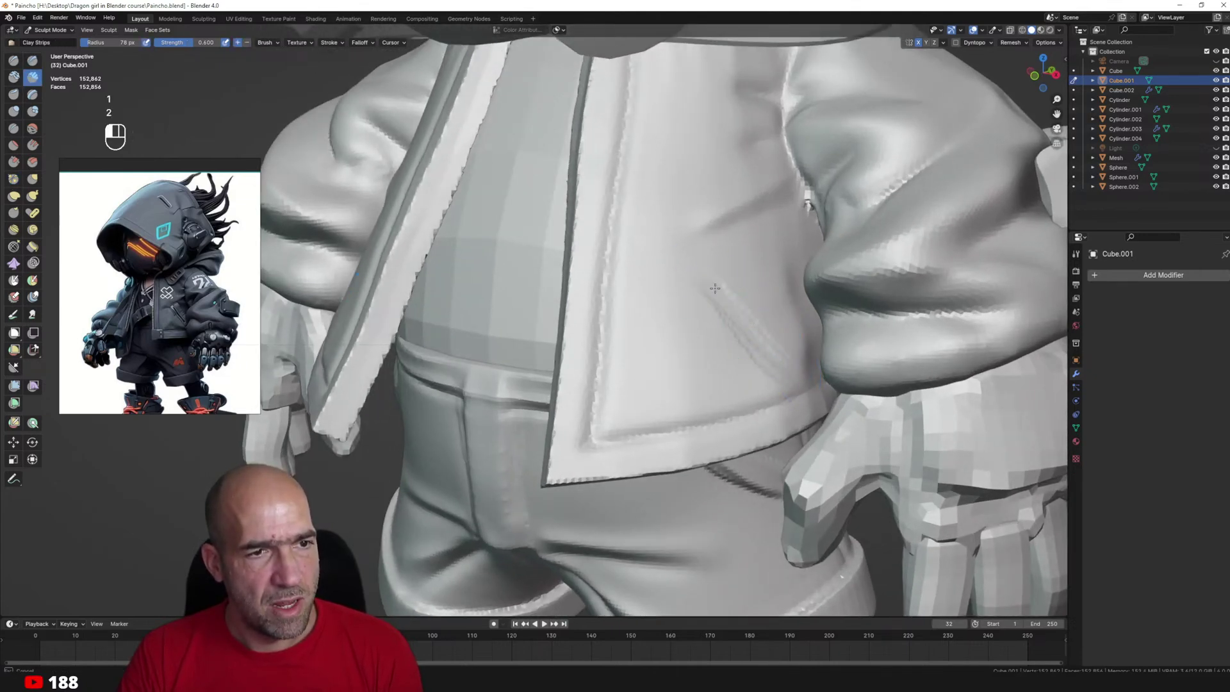
{"action": "mouse_move", "coordinate": [676, 259]}
{"action": "left_mouse_down"}
{"action": "mouse_move", "coordinate": [755, 372]}
{"action": "mouse_move", "coordinate": [791, 378]}
{"action": "left_mouse_up"}
{"action": "left_click_drag", "start_coordinate": [767, 333], "coordinate": [766, 293], "text": "ctrl+alt"}
{"action": "key", "text": "1"}
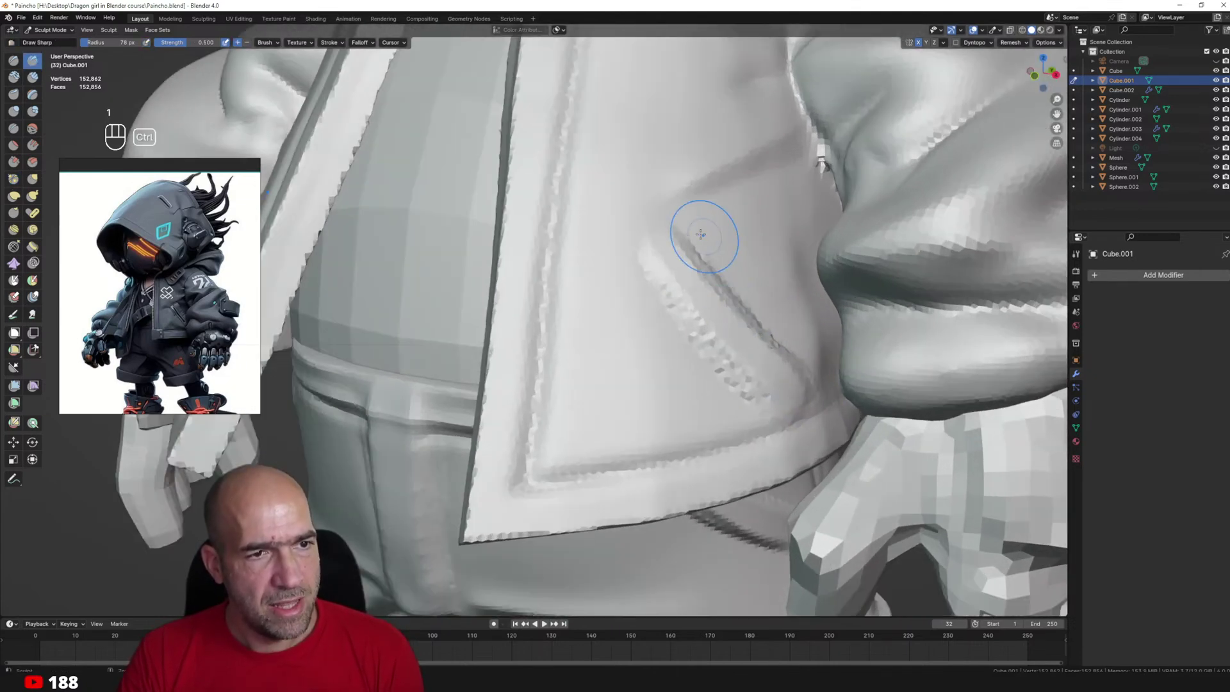
{"action": "left_click_drag", "start_coordinate": [686, 240], "coordinate": [809, 381]}
{"action": "mouse_move", "coordinate": [834, 303]}
{"action": "left_mouse_down", "text": "ctrl+alt"}
{"action": "mouse_move", "coordinate": [828, 384]}
{"action": "mouse_move", "coordinate": [809, 424]}
{"action": "left_mouse_up", "text": "ctrl+alt"}
Sculpt additional fabric folds into the jacket sleeve with the Draw Sharp brush.
{"action": "key", "text": "1"}
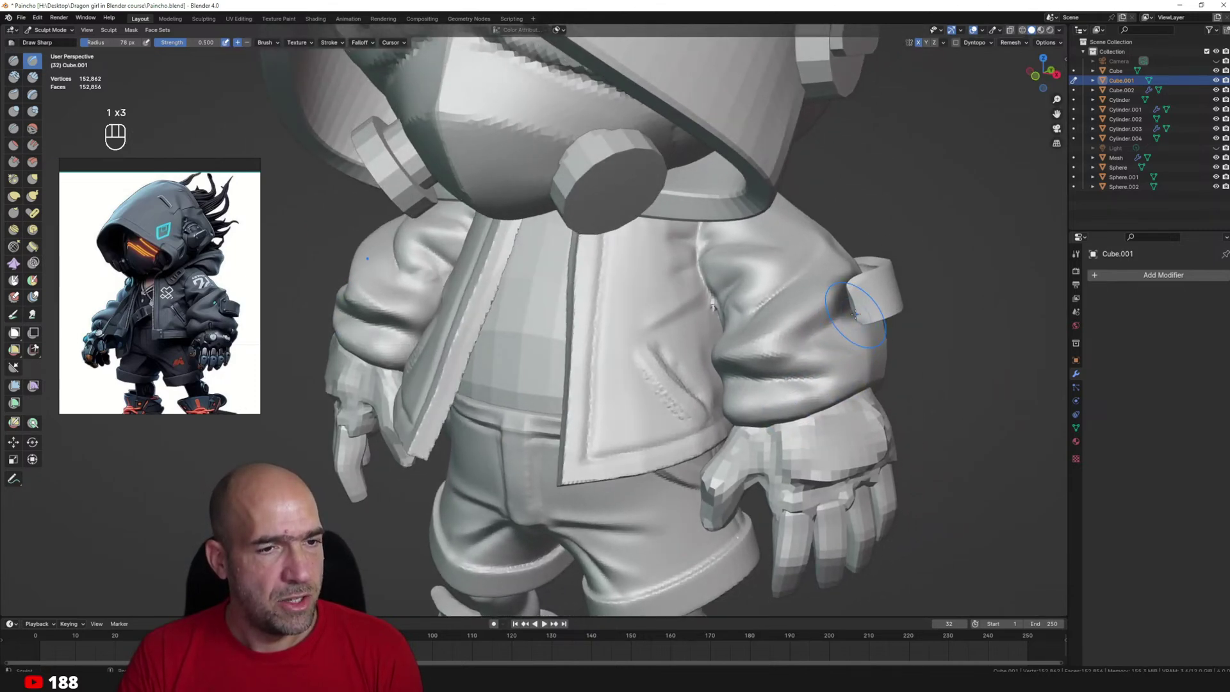
{"action": "key", "text": "a"}
{"action": "left_click_drag", "start_coordinate": [860, 317], "coordinate": [861, 301], "text": "ctrl+alt"}
{"action": "key", "text": "1"}
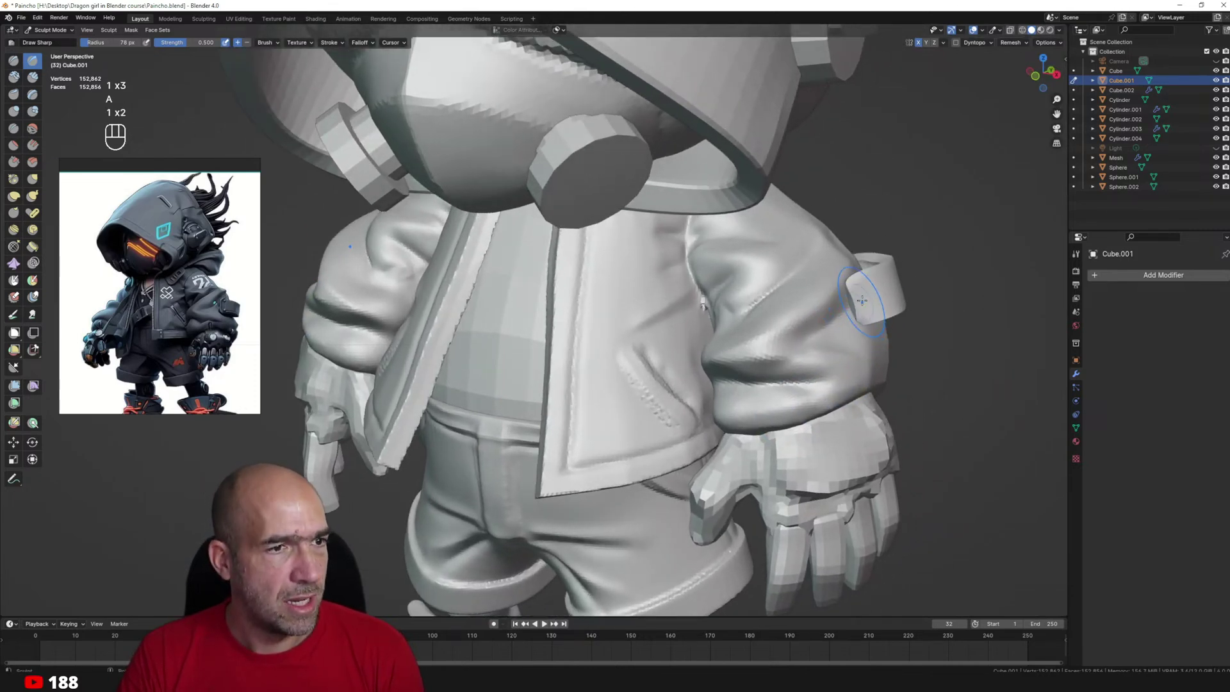
{"action": "middle_click_drag", "start_coordinate": [871, 265], "coordinate": [817, 341]}
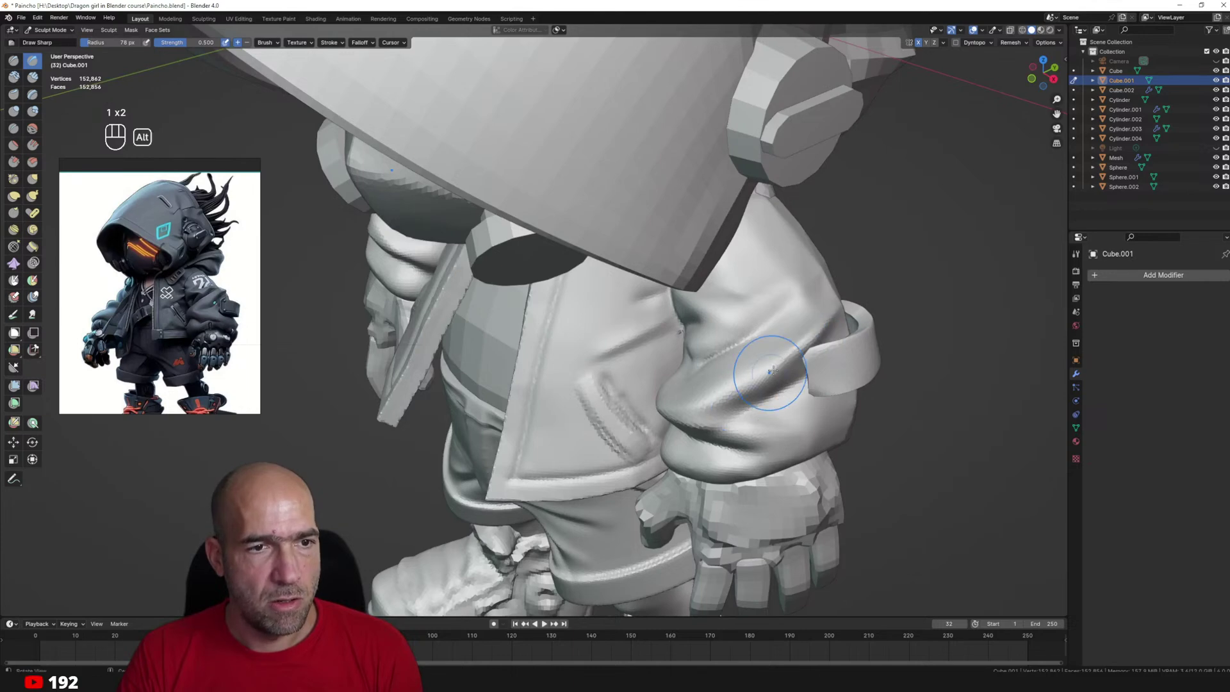
{"action": "mouse_move", "coordinate": [773, 372]}
{"action": "left_mouse_down", "text": "alt"}
{"action": "mouse_move", "coordinate": [808, 333]}
{"action": "mouse_move", "coordinate": [766, 413]}
{"action": "mouse_move", "coordinate": [792, 441]}
{"action": "mouse_move", "coordinate": [761, 395]}
{"action": "mouse_move", "coordinate": [702, 443]}
{"action": "mouse_move", "coordinate": [666, 406]}
{"action": "mouse_move", "coordinate": [663, 371]}
{"action": "mouse_move", "coordinate": [679, 365]}
{"action": "mouse_move", "coordinate": [701, 423]}
{"action": "left_mouse_up", "text": "alt"}
{"action": "key", "text": "1"}
{"action": "left_click_drag", "start_coordinate": [741, 458], "coordinate": [753, 545], "text": "ctrl+alt"}
Switch sculpting to the hands and adjust their voxel remesh size to about 0.098 m.
{"action": "mouse_move", "coordinate": [753, 545]}
{"action": "left_mouse_down", "text": "alt+shift"}
{"action": "mouse_move", "coordinate": [788, 449]}
{"action": "mouse_move", "coordinate": [767, 362]}
{"action": "left_mouse_up", "text": "alt+shift"}
{"action": "key", "text": "alt+q"}
{"action": "key", "text": "r"}
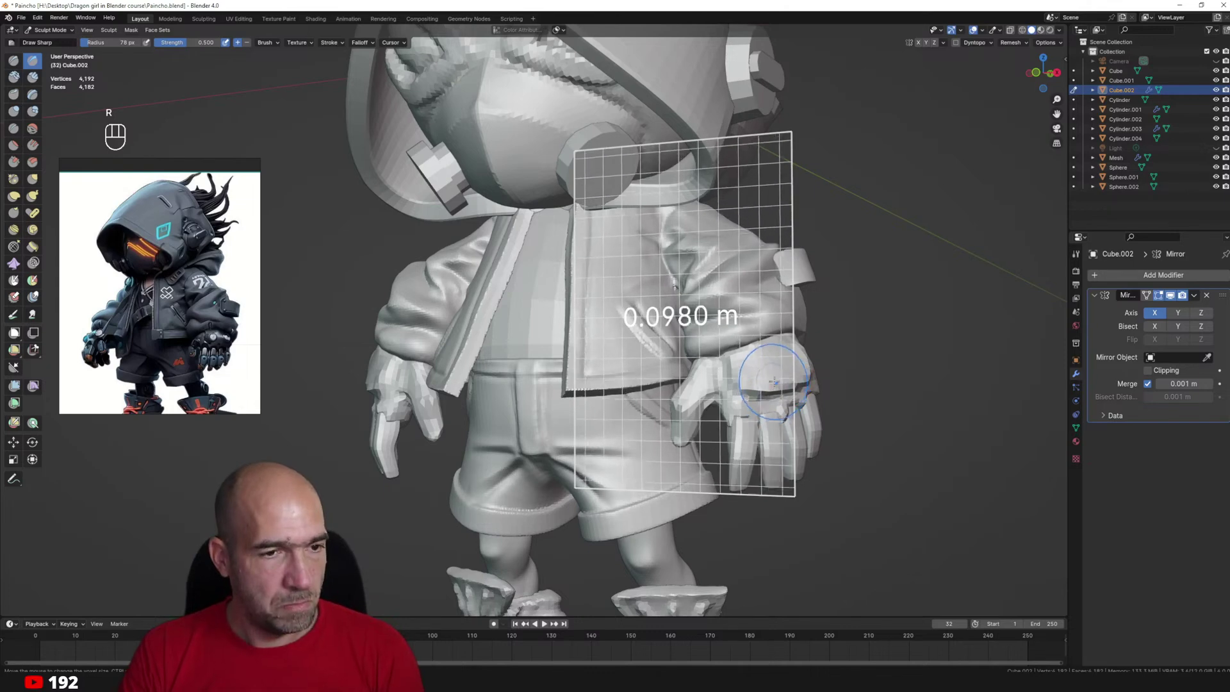
{"action": "left_click", "coordinate": [785, 385]}
{"action": "middle_click_drag", "start_coordinate": [865, 361], "coordinate": [890, 362], "text": "alt"}
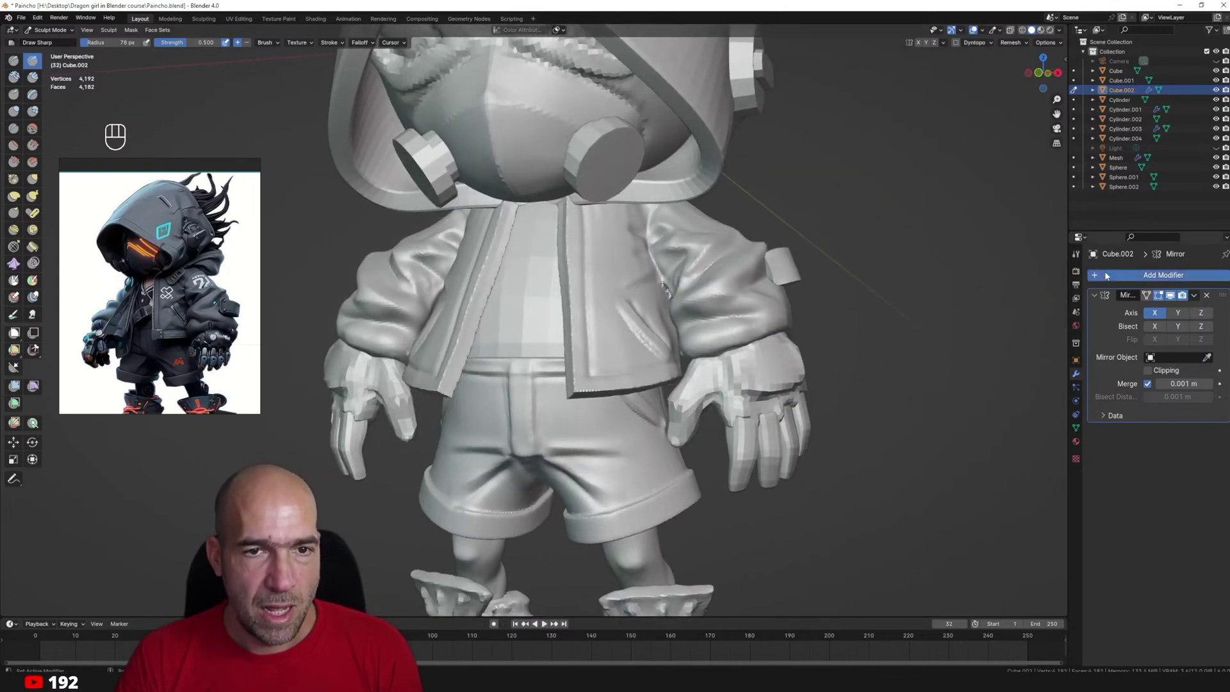
Add a Catmull-Clark Subdivision modifier with viewport level 1 to the hands and apply it.
{"action": "left_click", "coordinate": [1108, 277]}
{"action": "mouse_move", "coordinate": [1109, 278]}
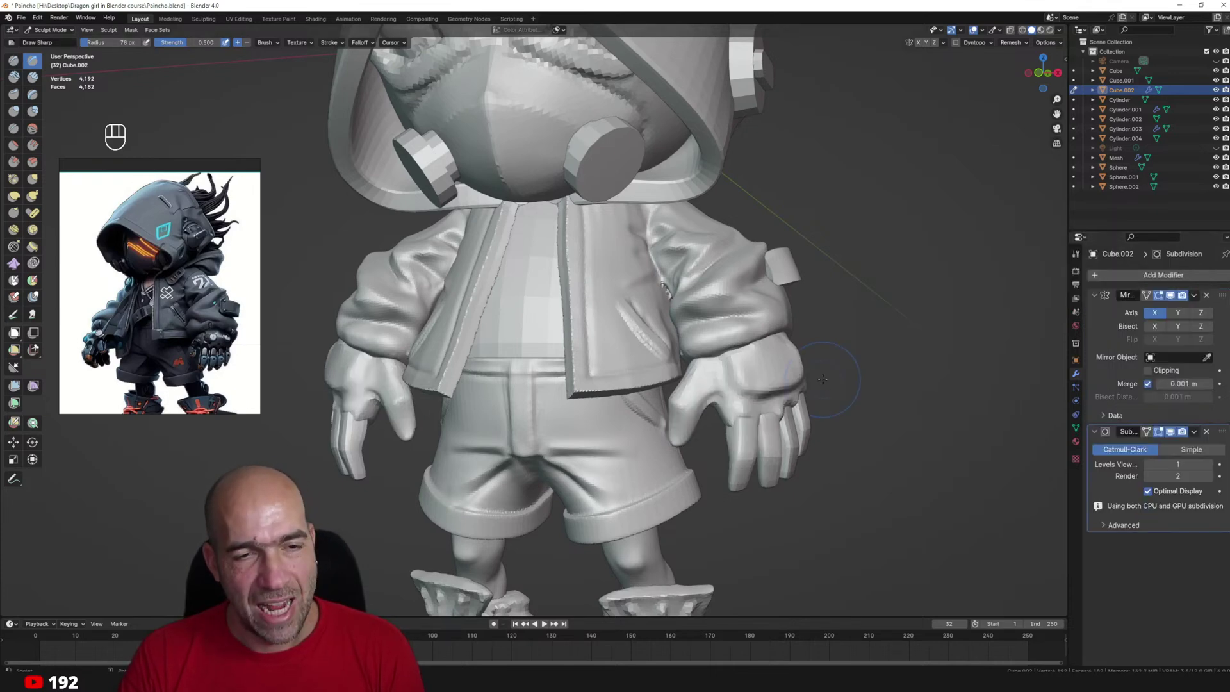
{"action": "mouse_move", "coordinate": [927, 392]}
{"action": "left_mouse_down", "text": "alt+shift"}
{"action": "mouse_move", "coordinate": [954, 356]}
{"action": "mouse_move", "coordinate": [941, 375]}
{"action": "left_mouse_up", "text": "alt+shift"}
{"action": "left_click_drag", "start_coordinate": [941, 375], "coordinate": [921, 378], "text": "alt"}
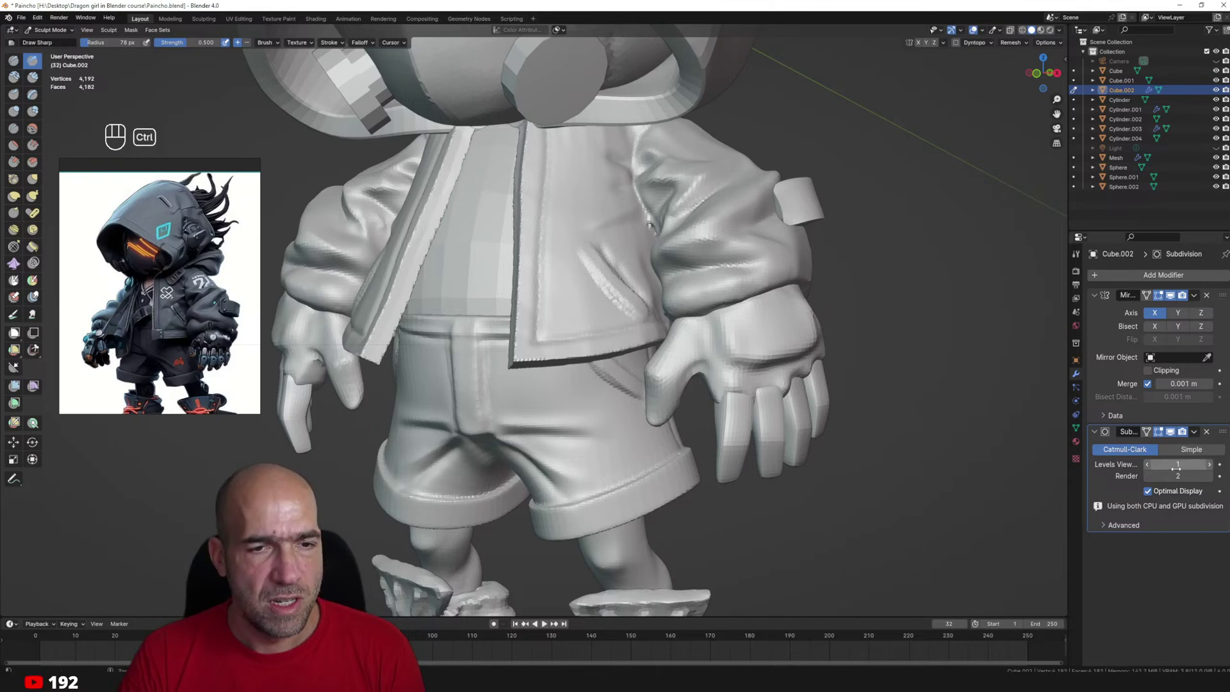
{"action": "key", "text": "ctrl+a"}
{"action": "scroll", "coordinate": [665, 354], "scroll_direction": "up", "scroll_amount": 5}
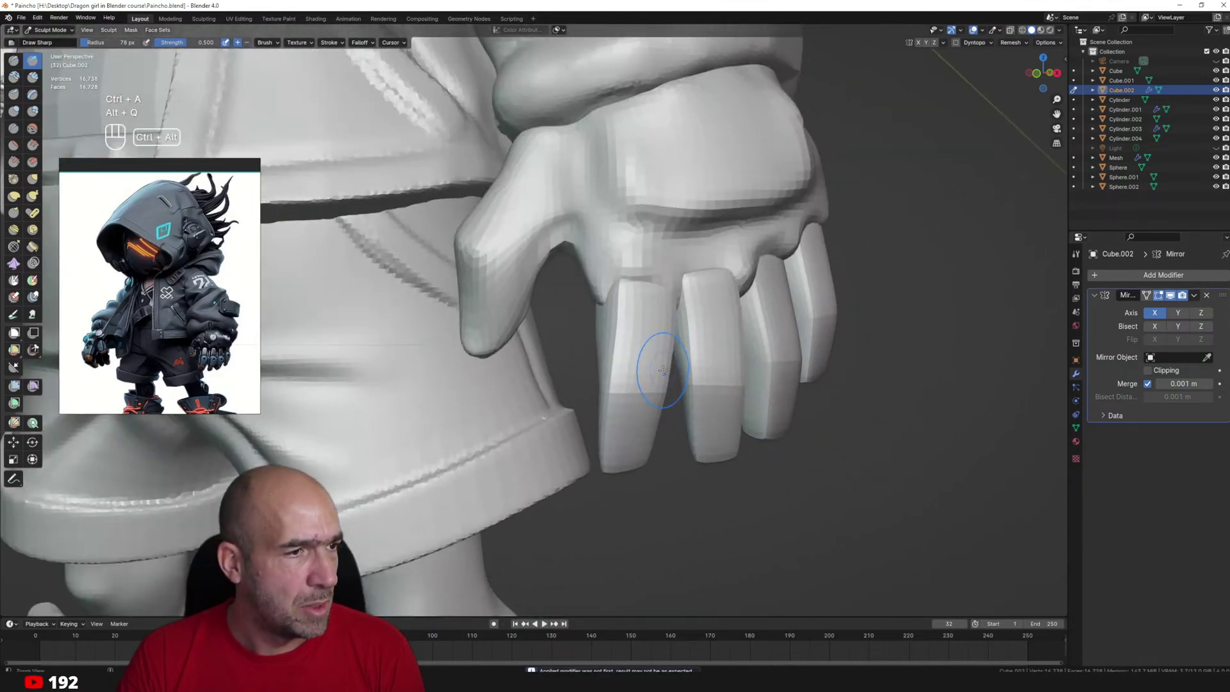
Sculpt raised middle knuckles onto the four fingers with the Draw Sharp brush.
{"action": "middle_click_drag", "start_coordinate": [663, 370], "coordinate": [645, 365], "text": "alt"}
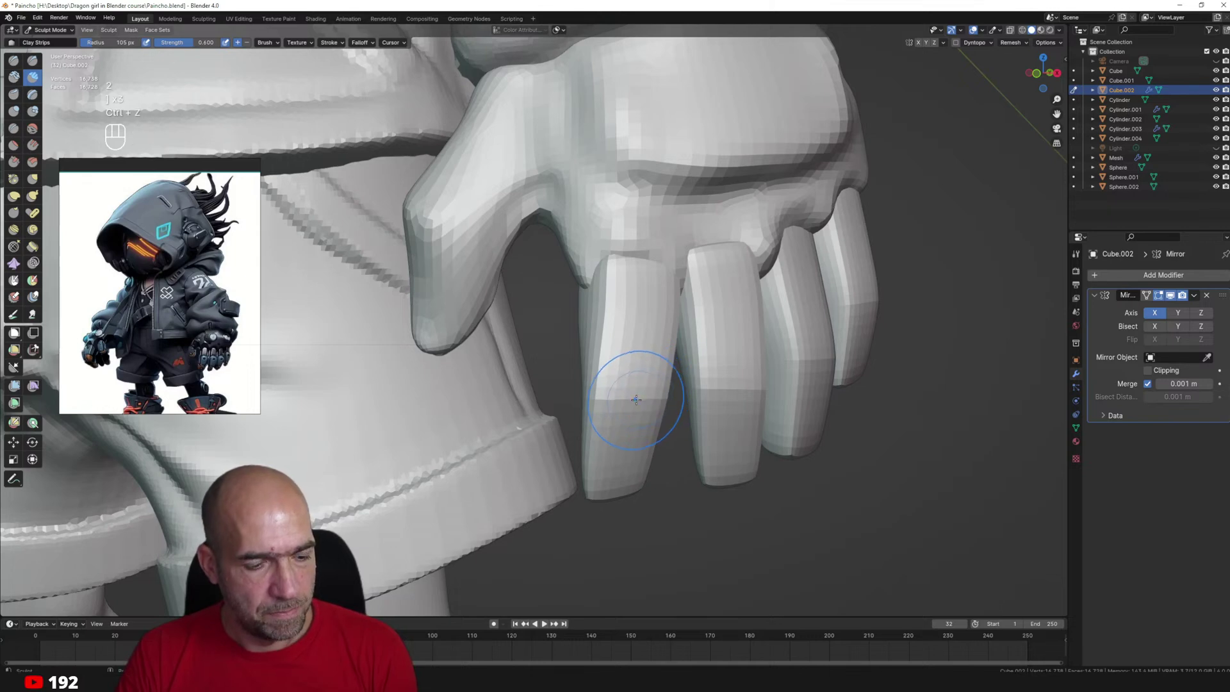
{"action": "key", "text": "1"}
{"action": "key", "text": "bracketright"}
{"action": "key", "text": "bracketright"}
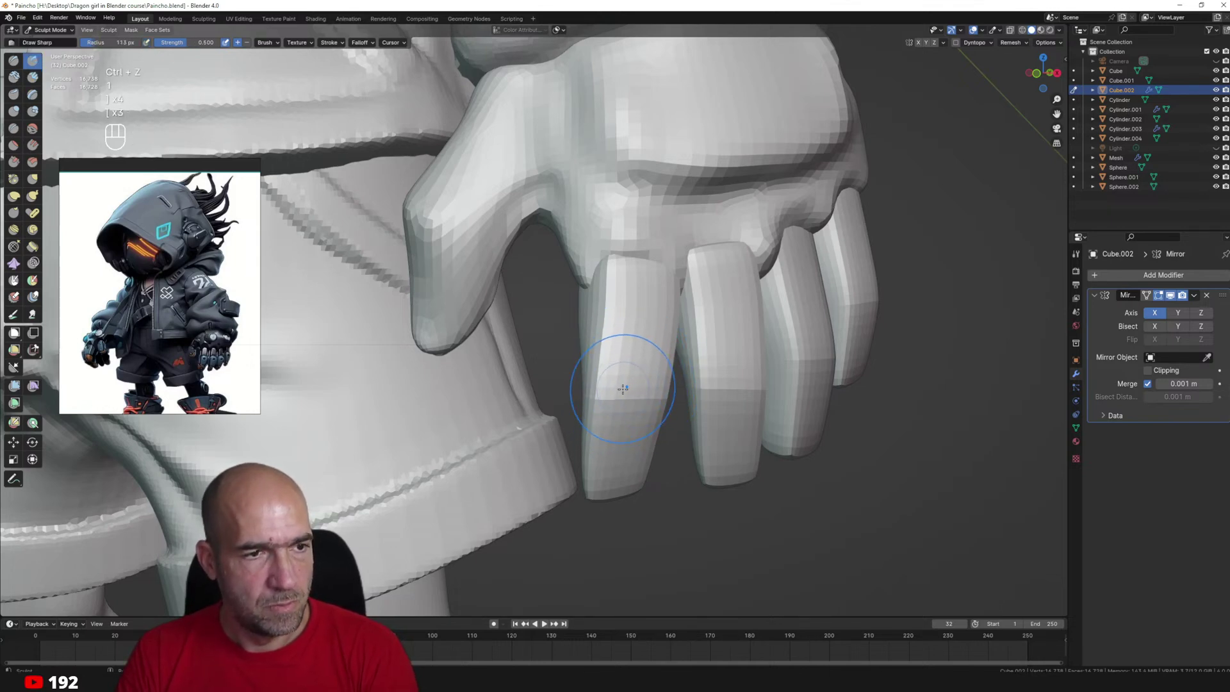
{"action": "mouse_move", "coordinate": [656, 392]}
{"action": "left_mouse_down"}
{"action": "mouse_move", "coordinate": [608, 418]}
{"action": "mouse_move", "coordinate": [661, 418]}
{"action": "mouse_move", "coordinate": [609, 417]}
{"action": "left_mouse_up"}
{"action": "mouse_move", "coordinate": [666, 410]}
{"action": "middle_mouse_down", "text": "alt"}
{"action": "mouse_move", "coordinate": [689, 403]}
{"action": "mouse_move", "coordinate": [641, 410]}
{"action": "middle_mouse_up", "text": "alt"}
{"action": "mouse_move", "coordinate": [711, 426]}
{"action": "left_mouse_down"}
{"action": "mouse_move", "coordinate": [704, 392]}
{"action": "mouse_move", "coordinate": [739, 401]}
{"action": "left_mouse_up"}
{"action": "mouse_move", "coordinate": [823, 355]}
{"action": "left_mouse_down"}
{"action": "mouse_move", "coordinate": [852, 397]}
{"action": "mouse_move", "coordinate": [836, 378]}
{"action": "left_mouse_up"}
{"action": "mouse_move", "coordinate": [900, 307]}
{"action": "left_mouse_down"}
{"action": "mouse_move", "coordinate": [920, 312]}
{"action": "mouse_move", "coordinate": [926, 340]}
{"action": "left_mouse_up"}
{"action": "middle_click_drag", "start_coordinate": [926, 339], "coordinate": [760, 308], "text": "alt"}
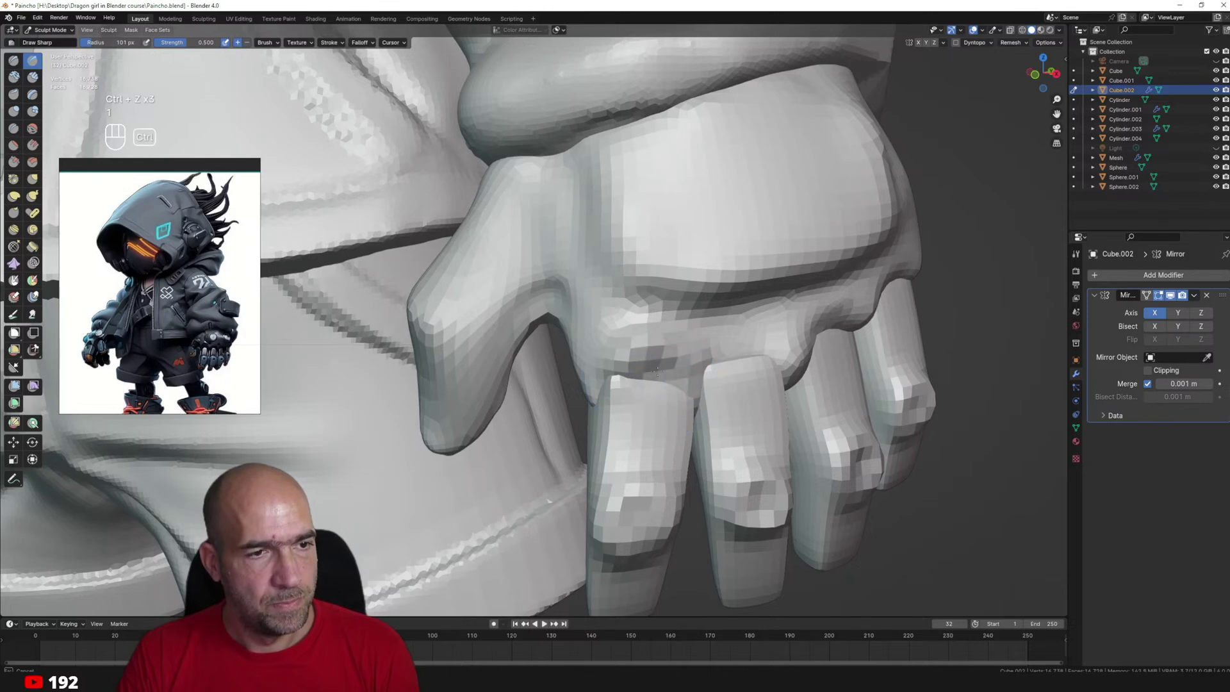
Define the knuckles along the base of the fingers with Draw Sharp at a 101 px radius.
{"action": "left_click_drag", "start_coordinate": [656, 371], "coordinate": [769, 338], "text": "ctrl"}
{"action": "middle_click_drag", "start_coordinate": [778, 349], "coordinate": [736, 404], "text": "alt"}
{"action": "mouse_move", "coordinate": [737, 403]}
{"action": "left_mouse_down"}
{"action": "mouse_move", "coordinate": [743, 383]}
{"action": "mouse_move", "coordinate": [771, 405]}
{"action": "left_mouse_up"}
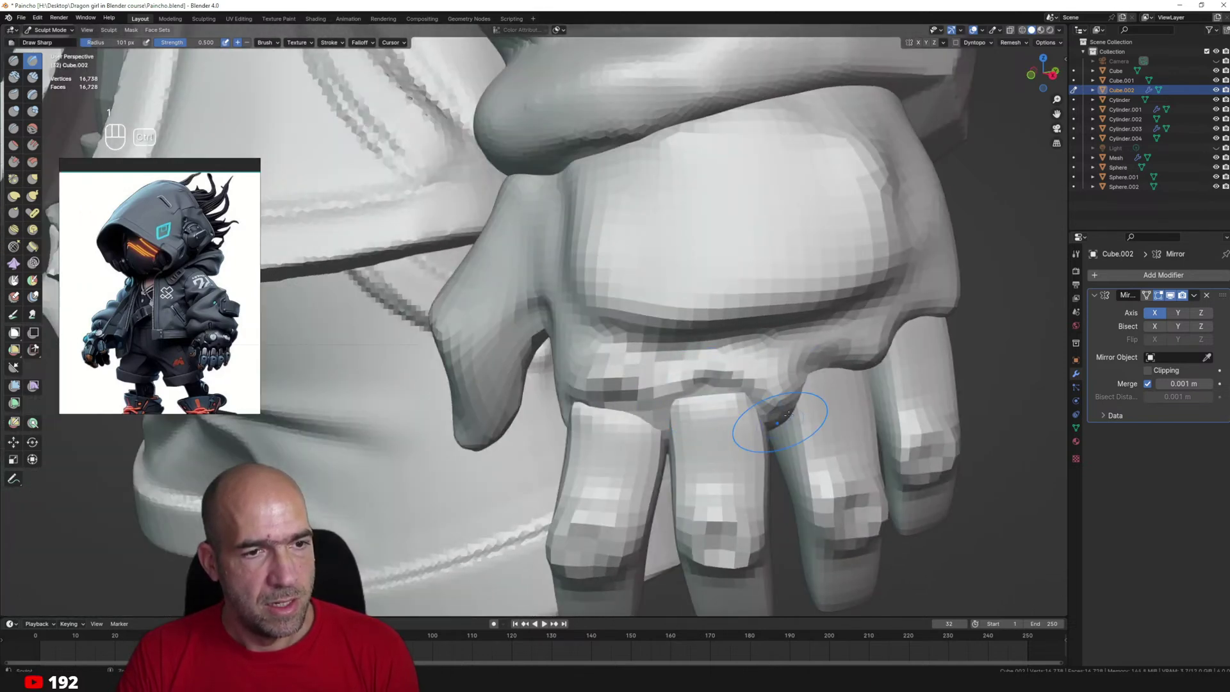
{"action": "left_click_drag", "start_coordinate": [825, 369], "coordinate": [874, 343]}
{"action": "left_click_drag", "start_coordinate": [919, 314], "coordinate": [952, 319]}
{"action": "scroll", "coordinate": [951, 318], "scroll_direction": "down", "scroll_amount": 3}
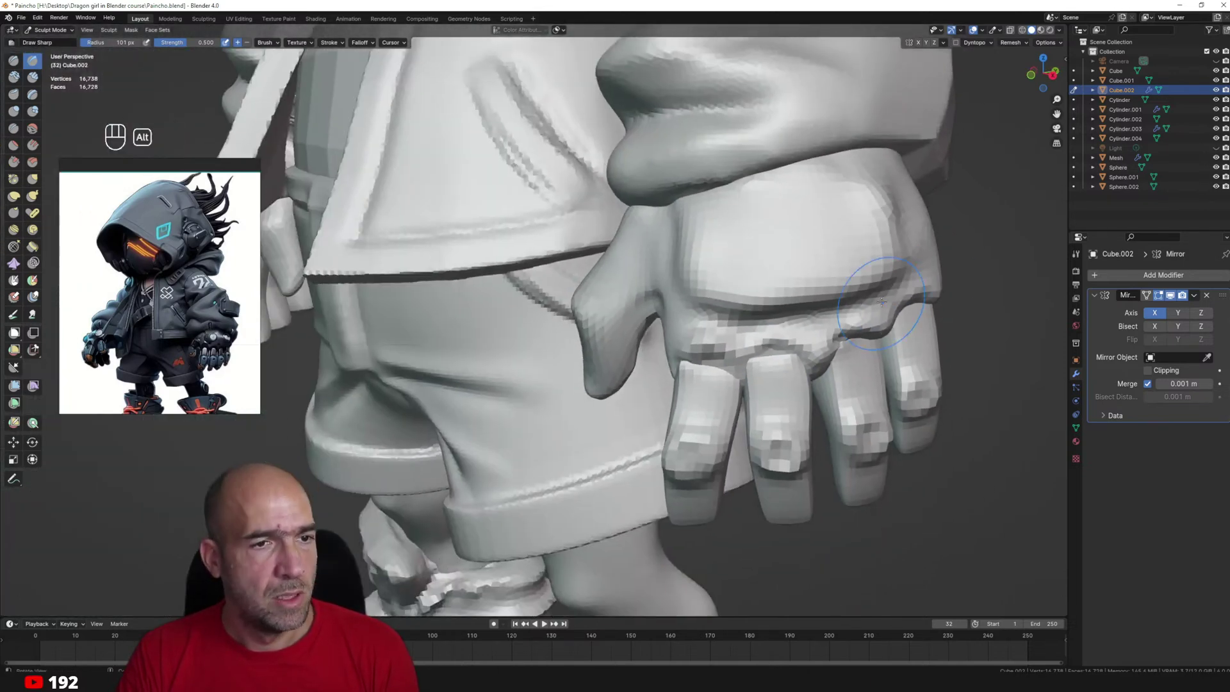
Build up a raised knuckle on the thumb with the Clay and Draw Sharp brushes.
{"action": "key", "text": "c"}
{"action": "mouse_move", "coordinate": [741, 231]}
{"action": "left_mouse_down"}
{"action": "mouse_move", "coordinate": [737, 247]}
{"action": "mouse_move", "coordinate": [767, 217]}
{"action": "mouse_move", "coordinate": [714, 256]}
{"action": "left_mouse_up"}
{"action": "key", "text": "1"}
{"action": "mouse_move", "coordinate": [695, 268]}
{"action": "middle_mouse_down", "text": "shift"}
{"action": "mouse_move", "coordinate": [708, 272]}
{"action": "mouse_move", "coordinate": [636, 288]}
{"action": "middle_mouse_up", "text": "shift"}
{"action": "mouse_move", "coordinate": [667, 305]}
{"action": "left_mouse_down"}
{"action": "mouse_move", "coordinate": [608, 320]}
{"action": "mouse_move", "coordinate": [685, 331]}
{"action": "left_mouse_up"}
{"action": "scroll", "coordinate": [644, 373], "scroll_direction": "down", "scroll_amount": 5}
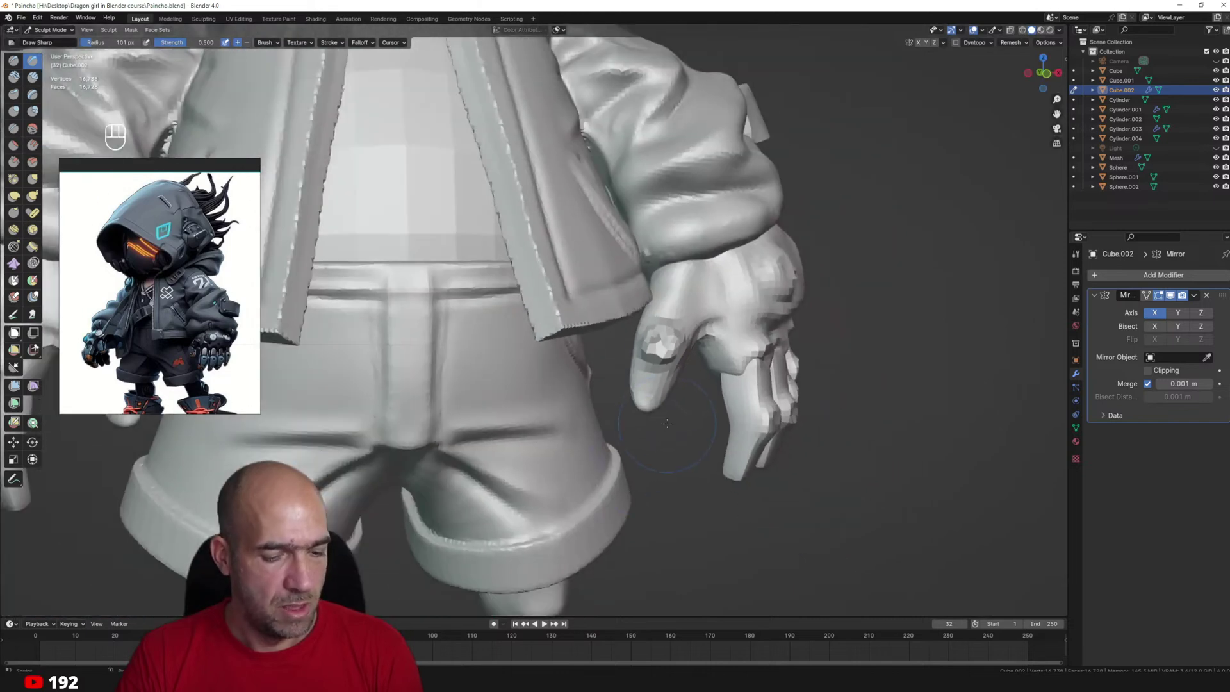
Adjust the thumb's shape with the Grab brush and define the creases around the thumb base and back of the hand with Draw Sharp.
{"action": "key", "text": "g"}
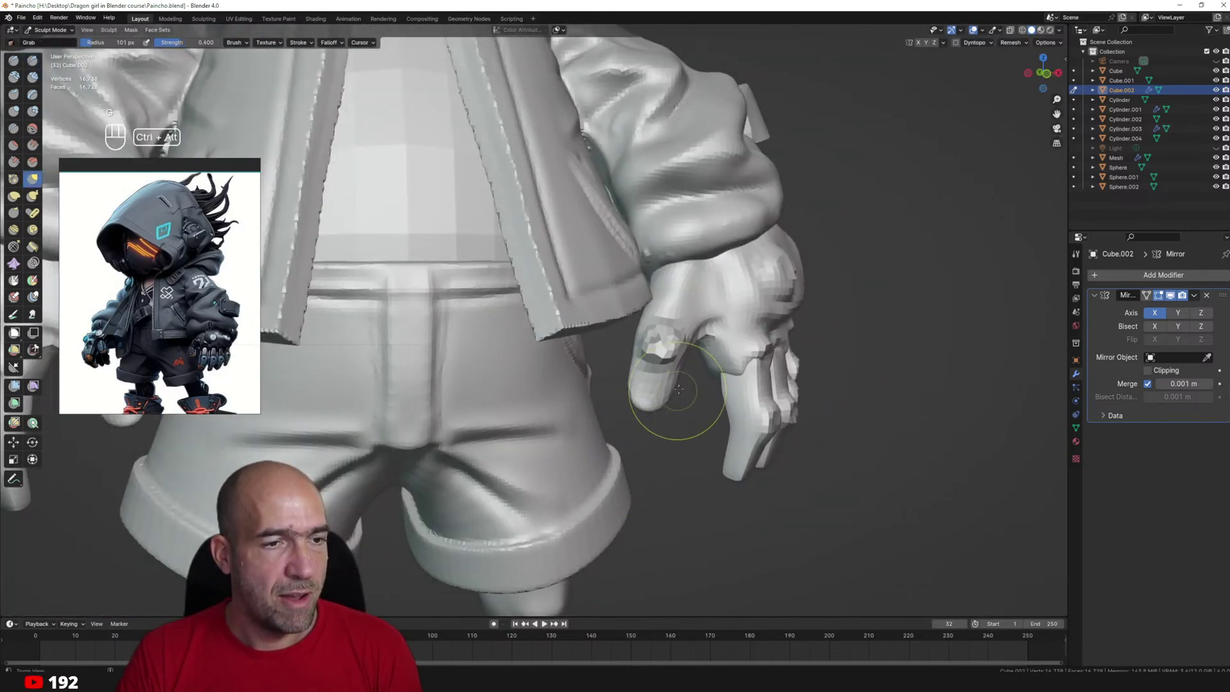
{"action": "middle_click_drag", "start_coordinate": [678, 389], "coordinate": [679, 474], "text": "ctrl"}
{"action": "mouse_move", "coordinate": [736, 390]}
{"action": "middle_mouse_down"}
{"action": "mouse_move", "coordinate": [695, 395]}
{"action": "mouse_move", "coordinate": [719, 396]}
{"action": "mouse_move", "coordinate": [718, 373]}
{"action": "middle_mouse_up"}
{"action": "scroll", "coordinate": [711, 388], "scroll_direction": "up", "scroll_amount": 3}
{"action": "middle_click_drag", "start_coordinate": [869, 381], "coordinate": [810, 324], "text": "ctrl"}
{"action": "key", "text": "1"}
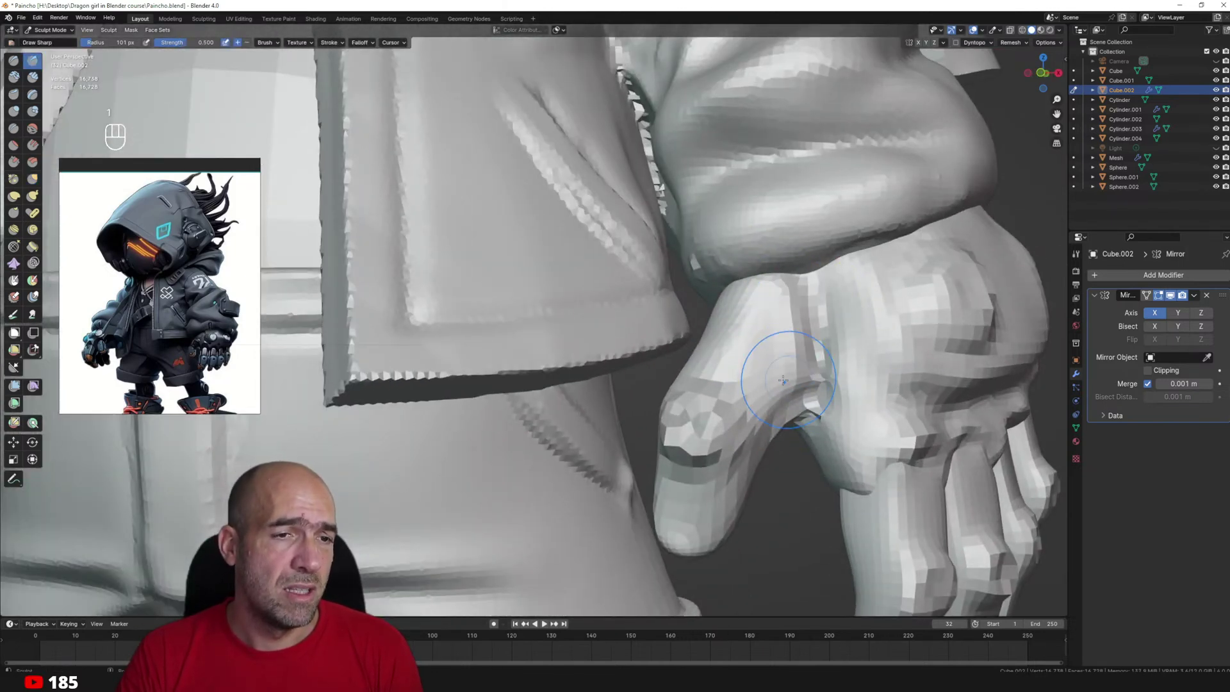
{"action": "middle_click_drag", "start_coordinate": [809, 346], "coordinate": [806, 255], "text": "ctrl"}
{"action": "key", "text": "1"}
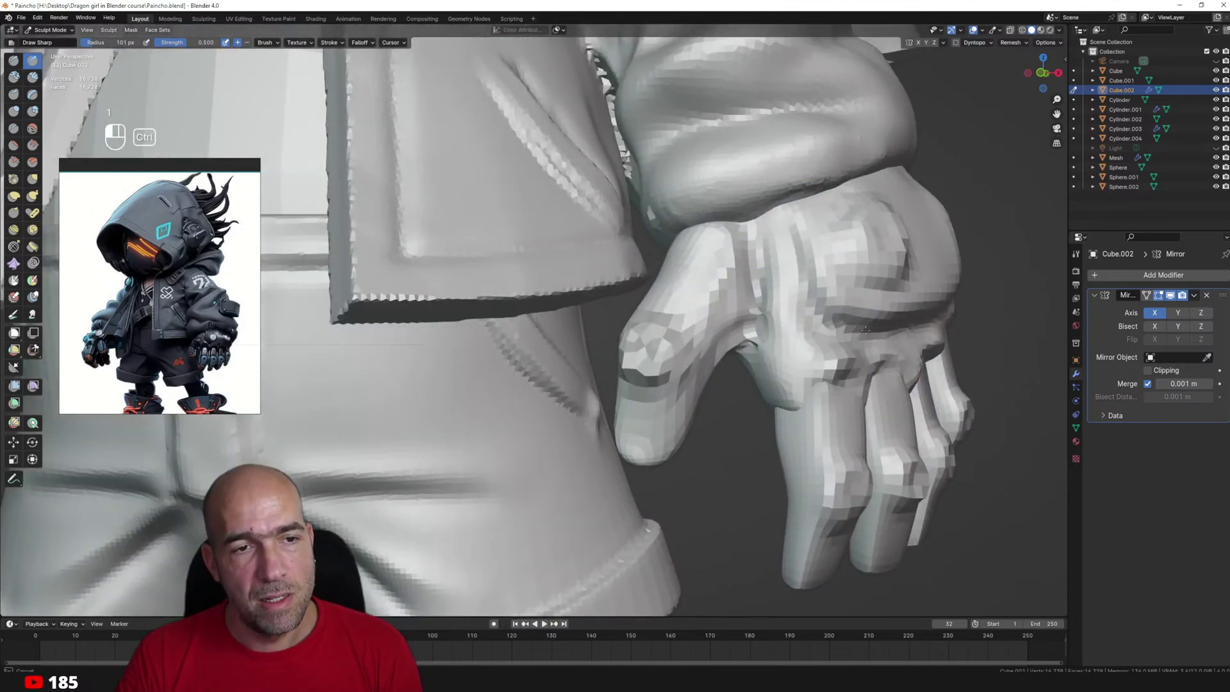
{"action": "scroll", "coordinate": [864, 329], "scroll_direction": "down", "scroll_amount": 5}
{"action": "scroll", "coordinate": [755, 358], "scroll_direction": "up", "scroll_amount": 2}
Examine the jacket front and the whole character's proportions against the reference.
{"action": "key", "text": "alt+q"}
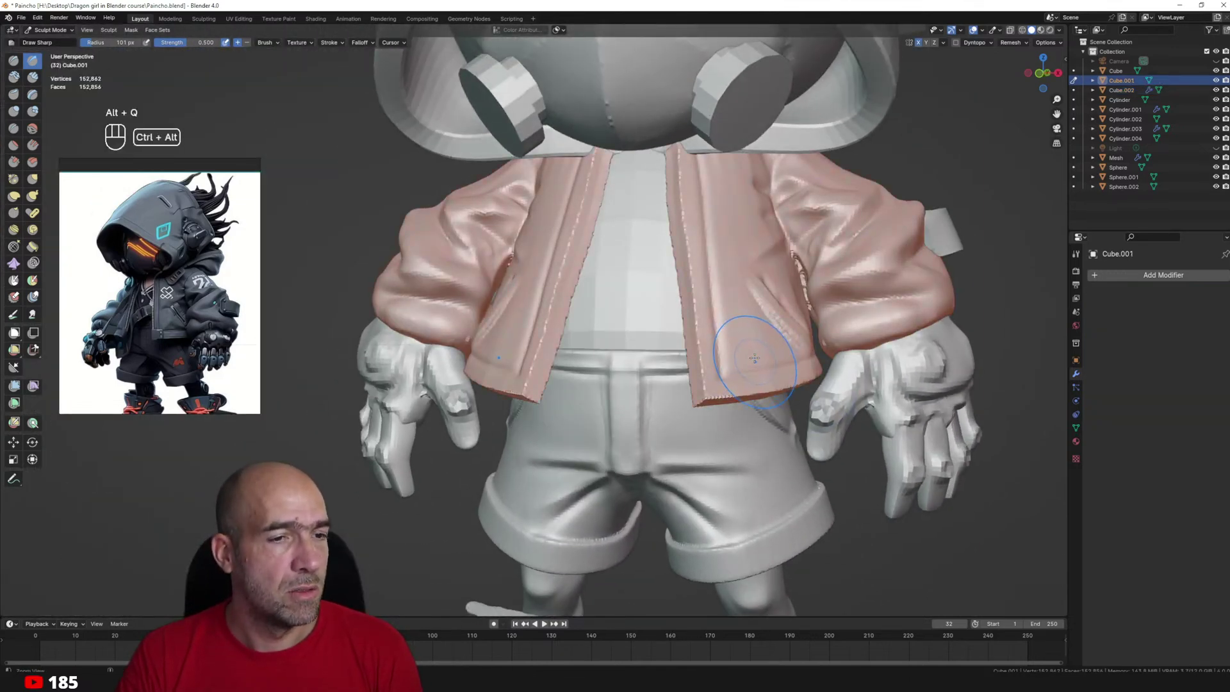
{"action": "key", "text": "2"}
{"action": "scroll", "coordinate": [691, 390], "scroll_direction": "up", "scroll_amount": 2}
{"action": "mouse_move", "coordinate": [710, 320]}
{"action": "left_mouse_down", "text": "alt+shift"}
{"action": "mouse_move", "coordinate": [722, 393]}
{"action": "mouse_move", "coordinate": [751, 364]}
{"action": "mouse_move", "coordinate": [736, 346]}
{"action": "mouse_move", "coordinate": [754, 343]}
{"action": "mouse_move", "coordinate": [702, 336]}
{"action": "mouse_move", "coordinate": [747, 384]}
{"action": "mouse_move", "coordinate": [720, 370]}
{"action": "left_mouse_up", "text": "alt+shift"}
{"action": "key", "text": "alt+q"}
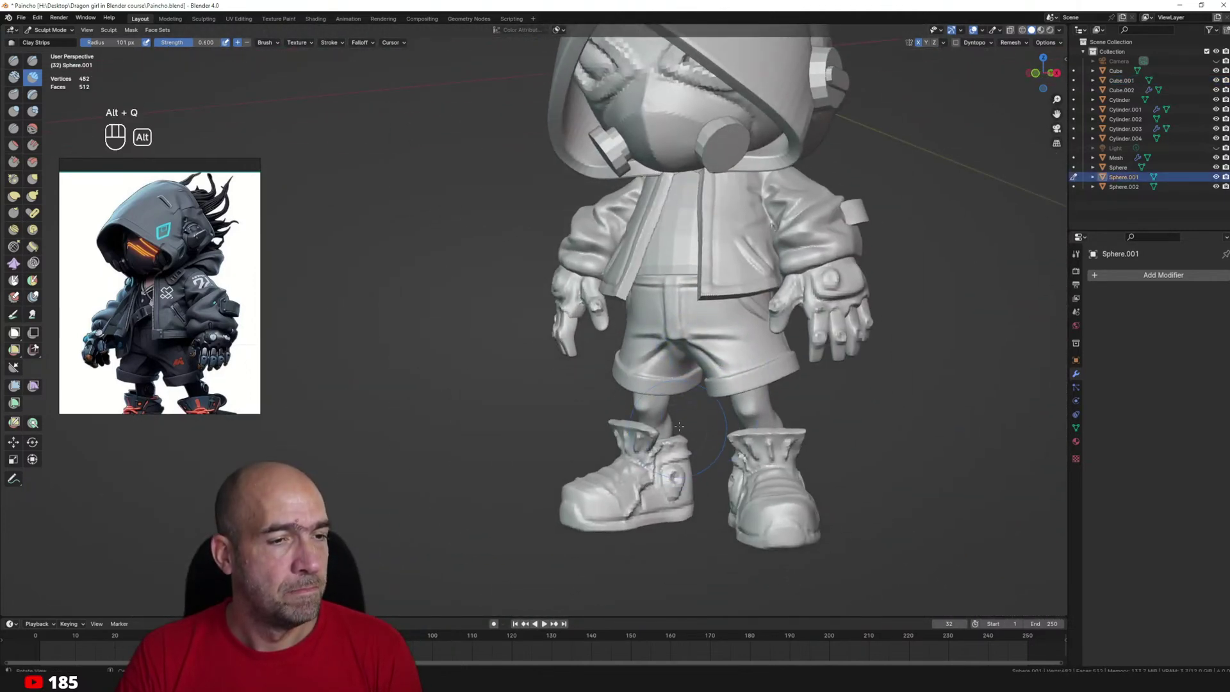
{"action": "left_click_drag", "start_coordinate": [719, 224], "coordinate": [778, 385], "text": "alt+shift"}
{"action": "mouse_move", "coordinate": [779, 384]}
{"action": "left_mouse_down", "text": "alt"}
{"action": "mouse_move", "coordinate": [724, 372]}
{"action": "mouse_move", "coordinate": [778, 365]}
{"action": "left_mouse_up", "text": "alt"}
{"action": "left_click_drag", "start_coordinate": [779, 365], "coordinate": [823, 322], "text": "ctrl+alt"}
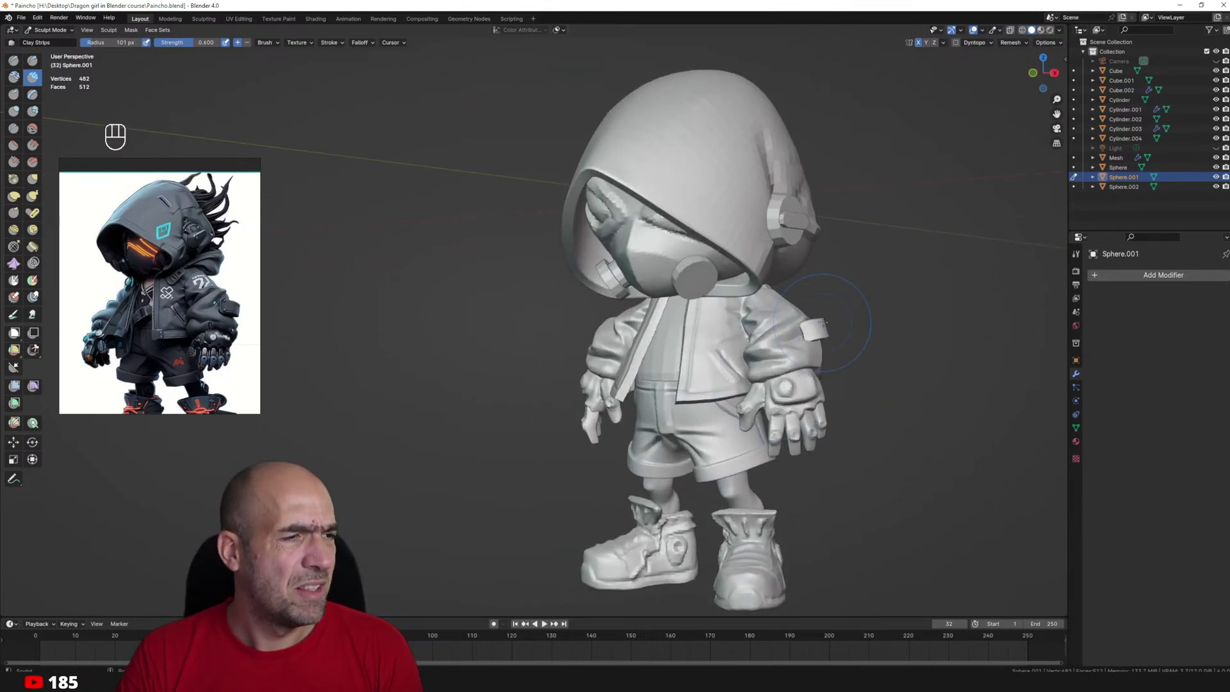
Paint the whole jacket dark grey with the Paint brush, using a shade sampled from a black test stroke.
{"action": "left_click", "coordinate": [14, 314]}
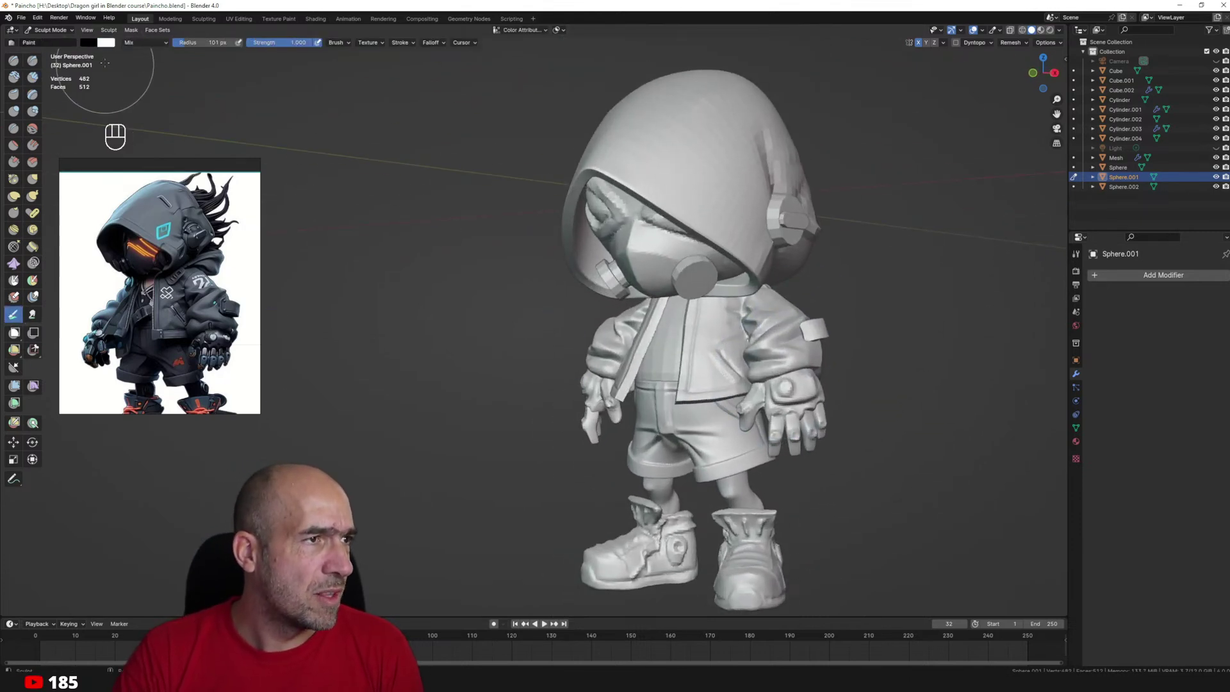
{"action": "left_click", "coordinate": [93, 43]}
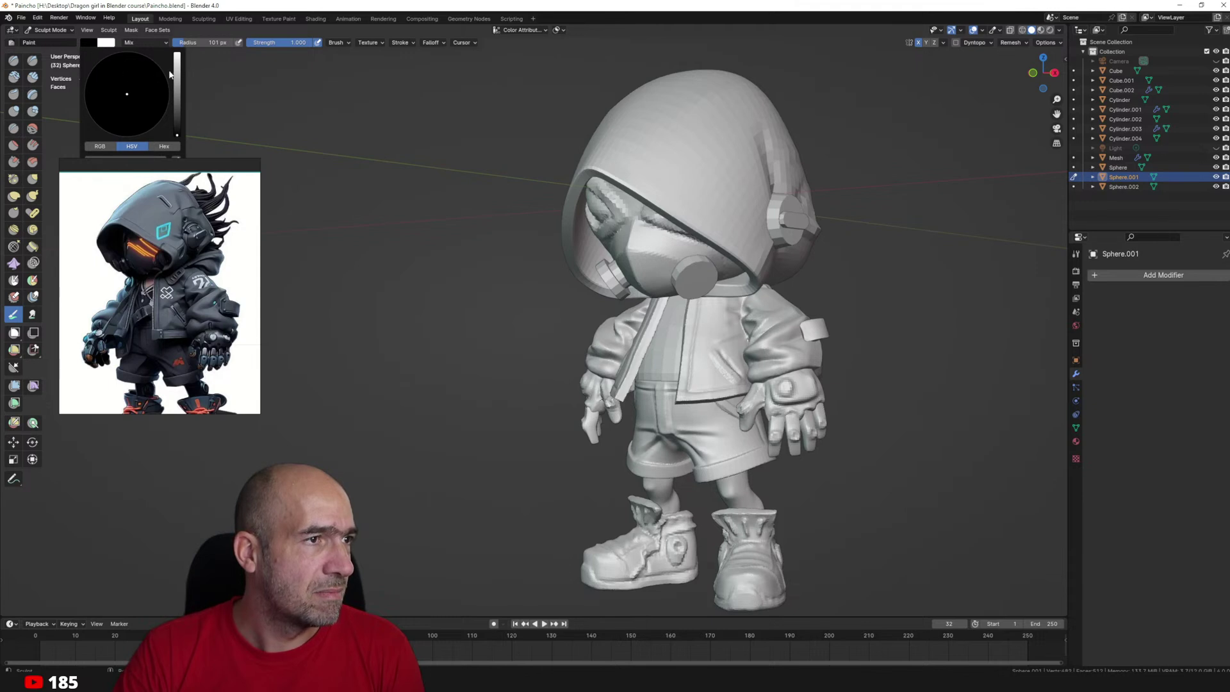
{"action": "key", "text": "alt+q"}
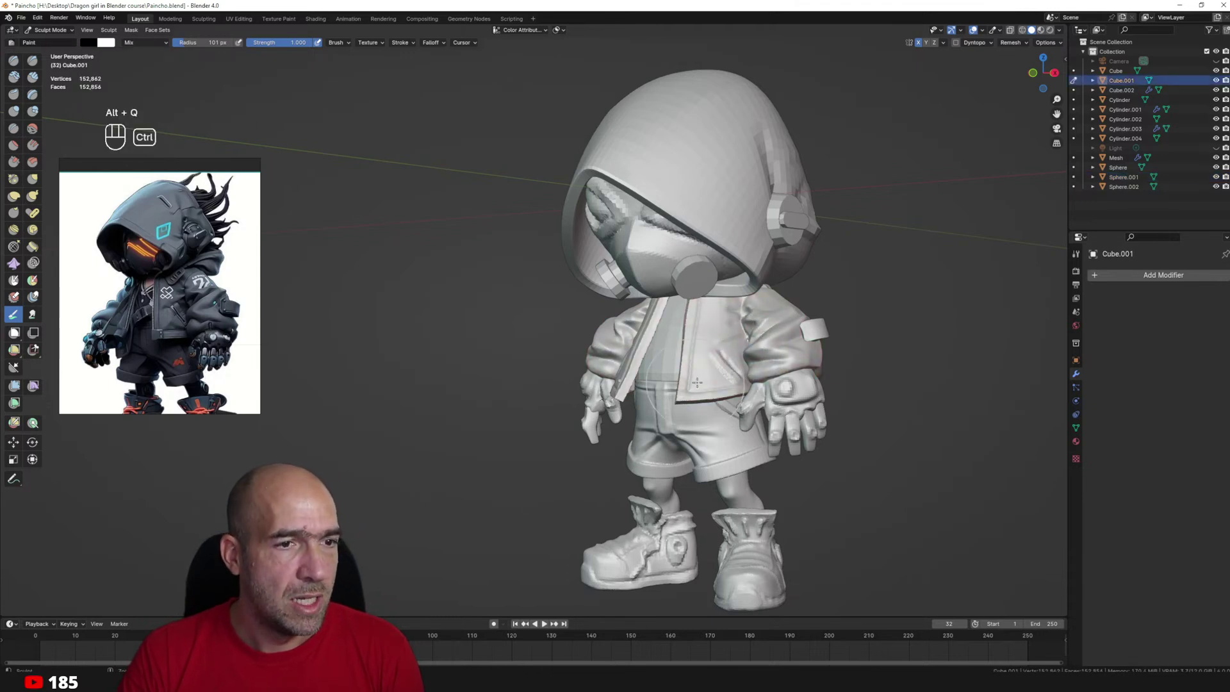
{"action": "left_click_drag", "start_coordinate": [725, 328], "coordinate": [710, 373]}
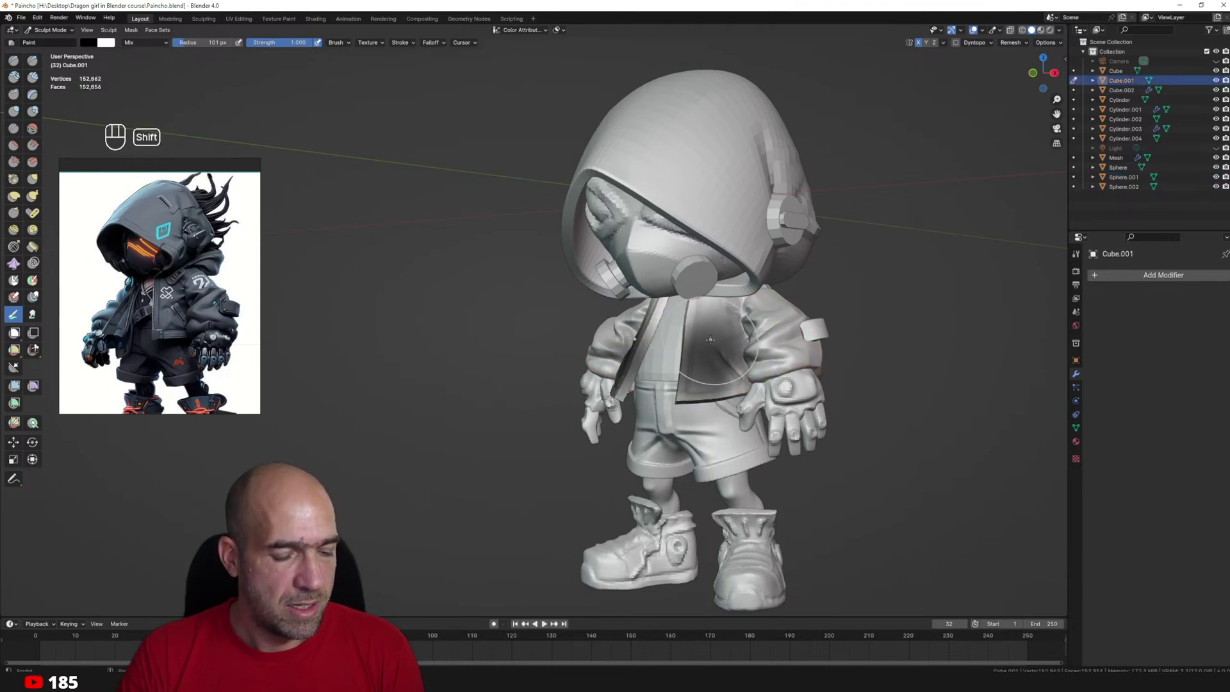
{"action": "key", "text": "shift+x"}
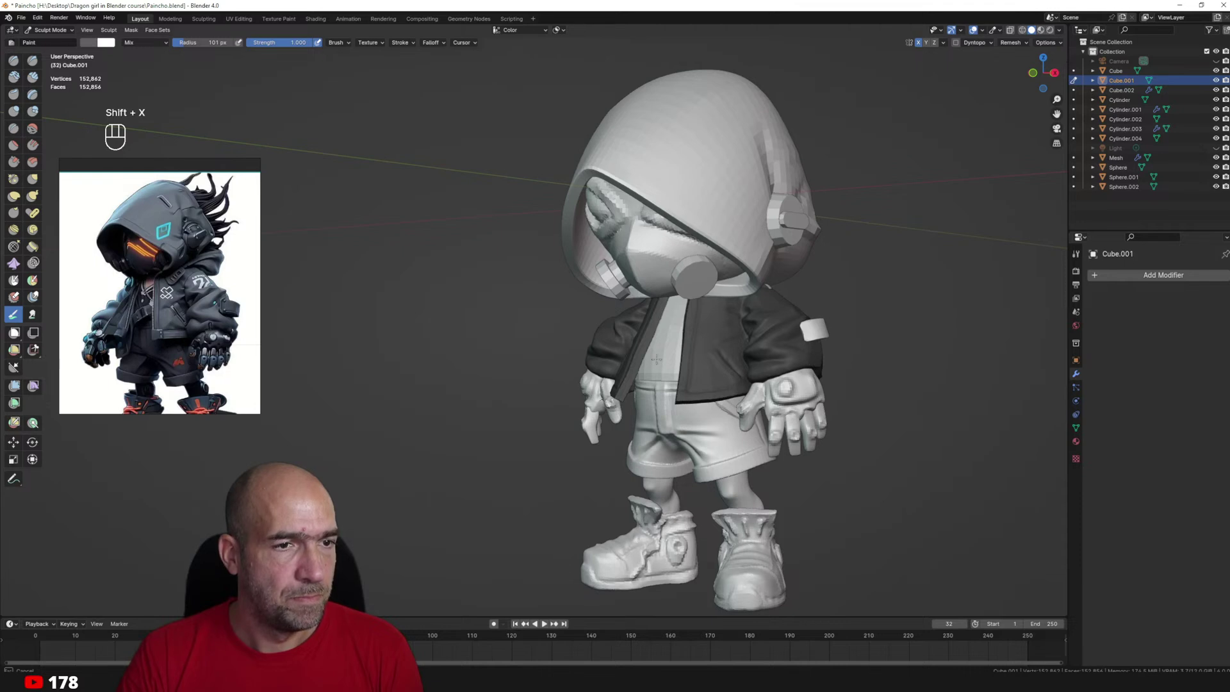
{"action": "middle_click_drag", "start_coordinate": [723, 332], "coordinate": [832, 371]}
{"action": "scroll", "coordinate": [832, 308], "scroll_direction": "down", "scroll_amount": 3}
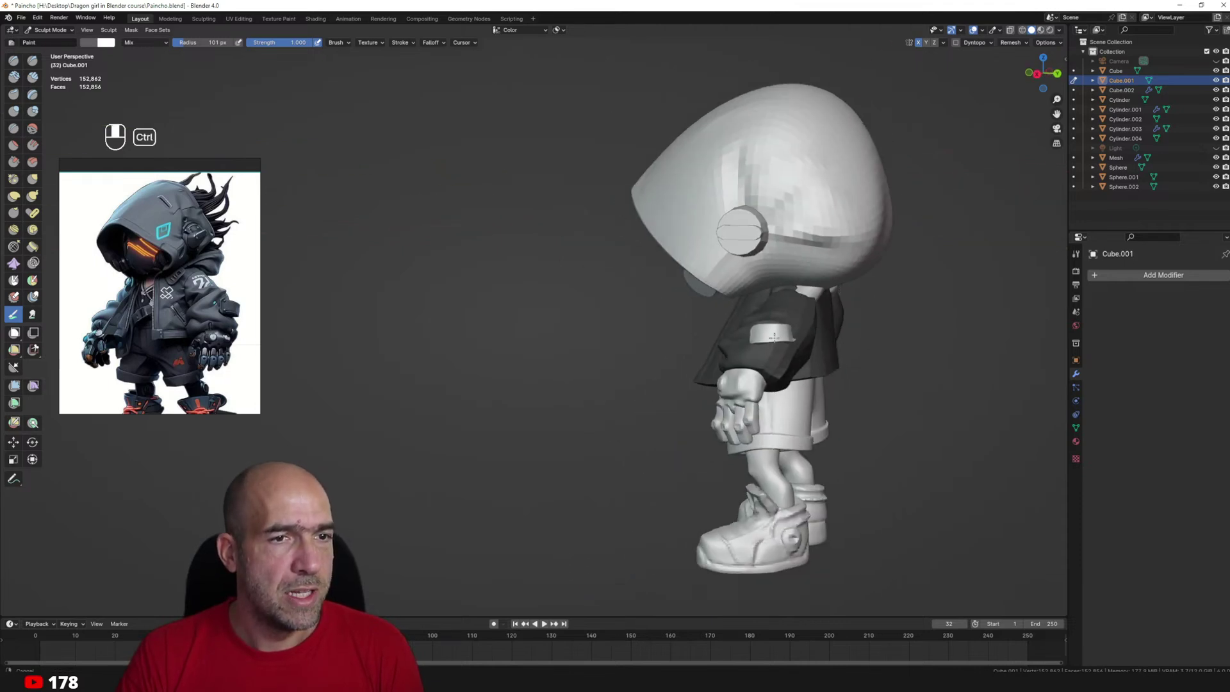
Paint the hood and the face mask in the same dark grey as the jacket.
{"action": "key", "text": "alt+q"}
{"action": "middle_click_drag", "start_coordinate": [760, 257], "coordinate": [749, 208]}
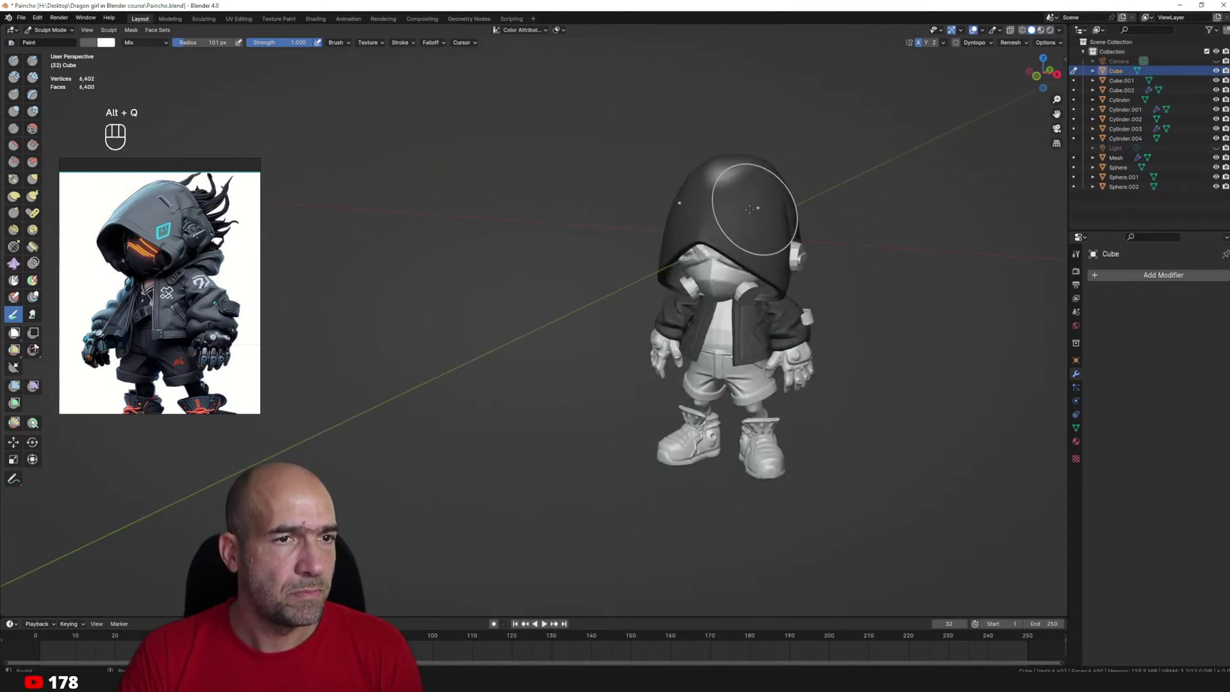
{"action": "scroll", "coordinate": [768, 192], "scroll_direction": "up", "scroll_amount": 3}
{"action": "key", "text": "alt+q"}
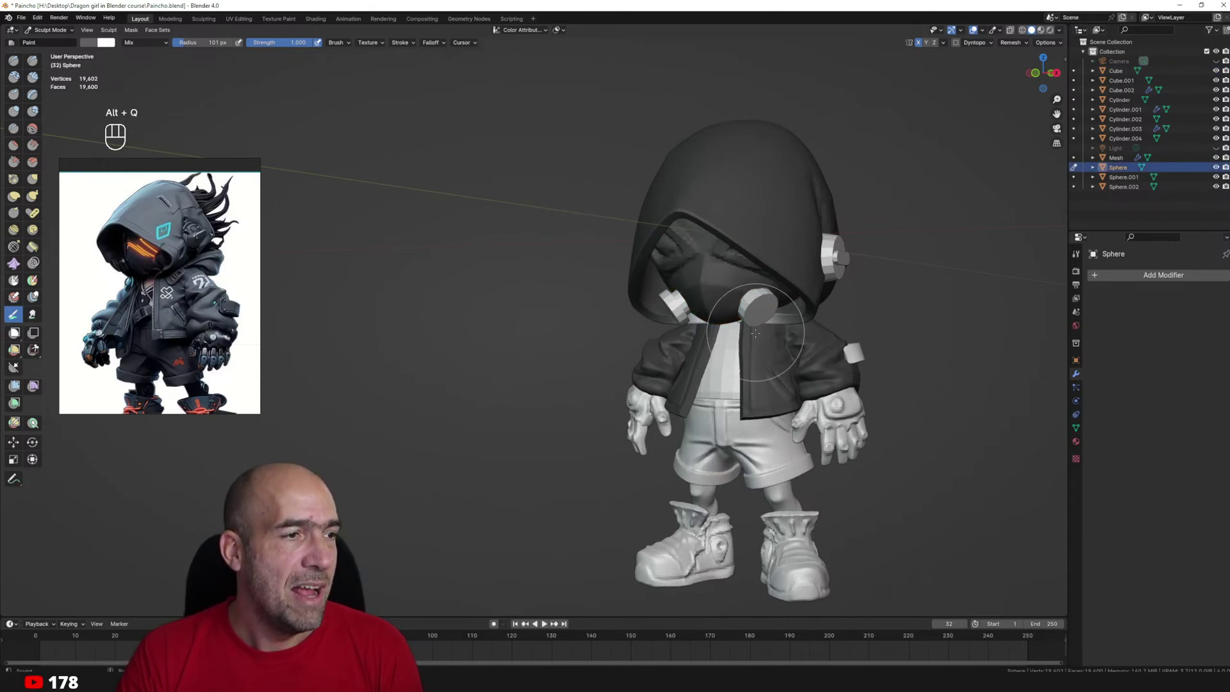
{"action": "scroll", "coordinate": [766, 301], "scroll_direction": "up", "scroll_amount": 1}
{"action": "mouse_move", "coordinate": [755, 333]}
{"action": "middle_mouse_down", "text": "shift"}
{"action": "mouse_move", "coordinate": [768, 290]}
{"action": "mouse_move", "coordinate": [753, 243]}
{"action": "middle_mouse_up", "text": "shift"}
Paint the shorts dark grey and darken them with the Color Filter in Value mode at about -0.060 strength.
{"action": "key", "text": "alt+q"}
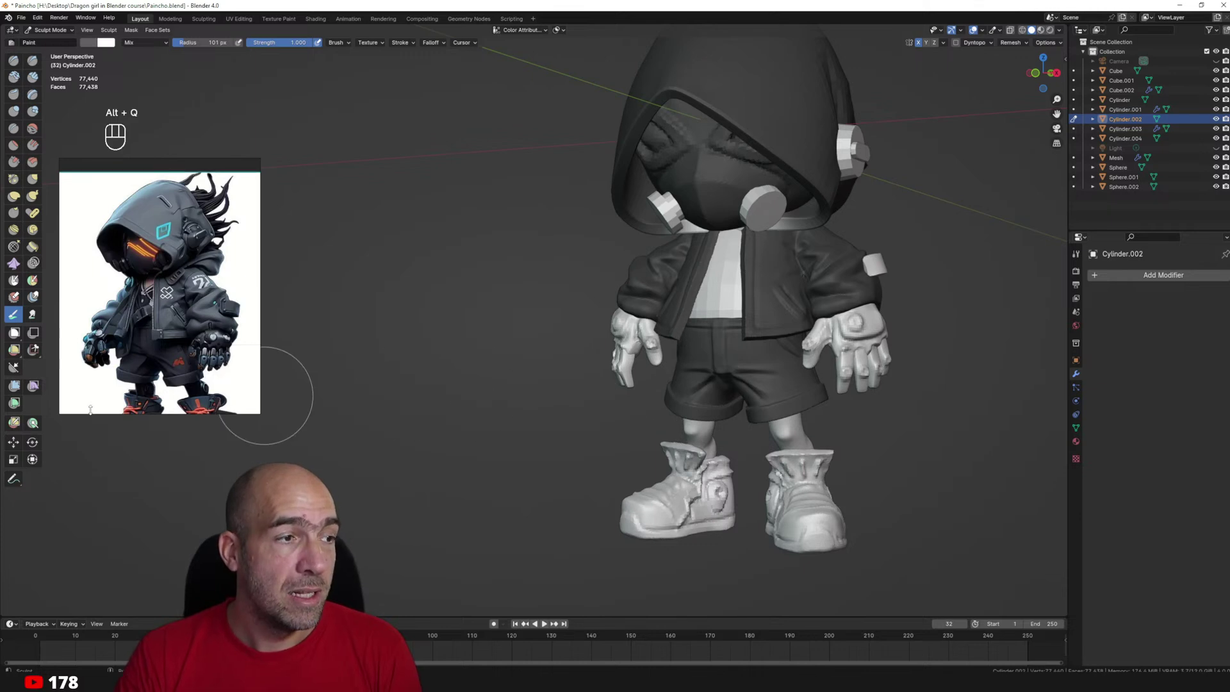
{"action": "left_click", "coordinate": [15, 404]}
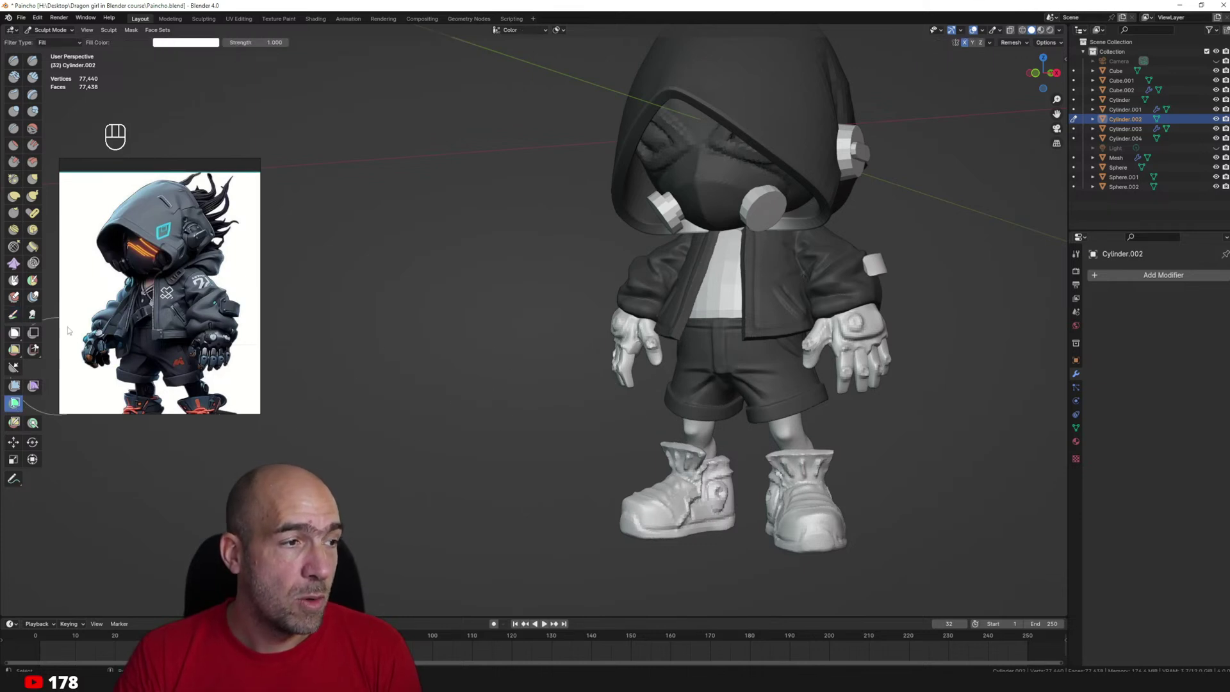
{"action": "left_click", "coordinate": [76, 44]}
{"action": "left_click", "coordinate": [74, 88]}
{"action": "left_click_drag", "start_coordinate": [206, 105], "coordinate": [279, 121]}
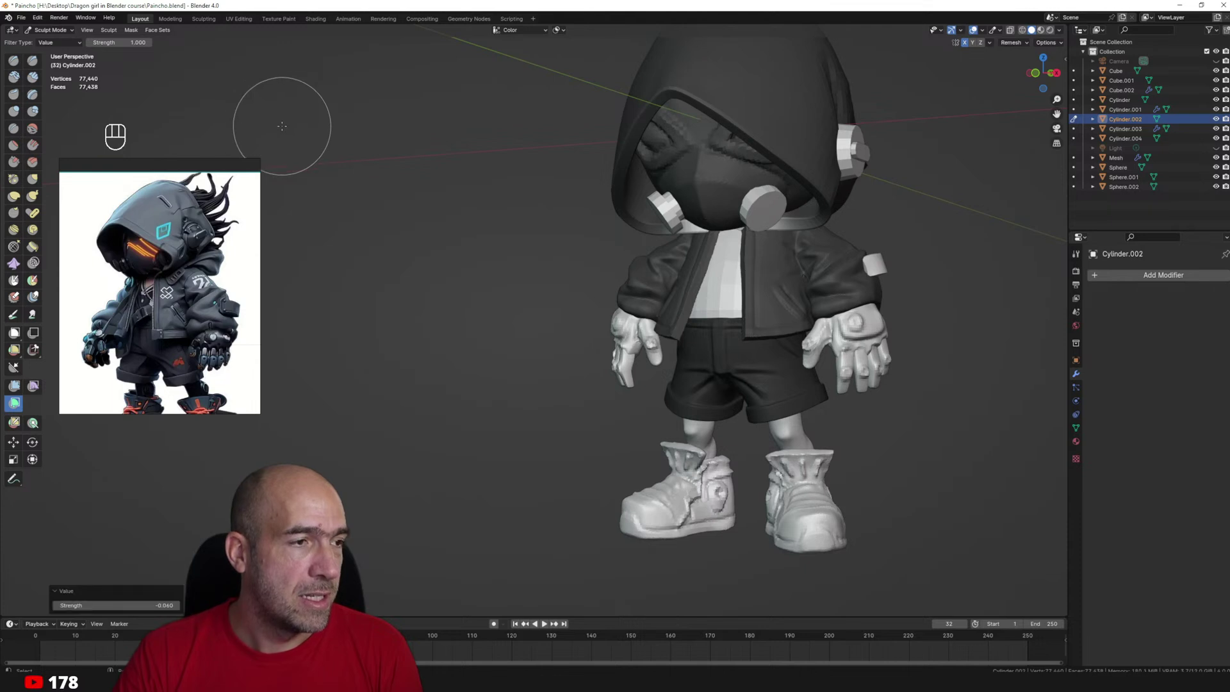
Paint both legs dark with the Paint brush and darken them further with a near-black colour.
{"action": "mouse_move", "coordinate": [523, 281]}
{"action": "middle_mouse_down", "text": "shift"}
{"action": "mouse_move", "coordinate": [513, 360]}
{"action": "mouse_move", "coordinate": [529, 343]}
{"action": "middle_mouse_up", "text": "shift"}
{"action": "key", "text": "alt+q"}
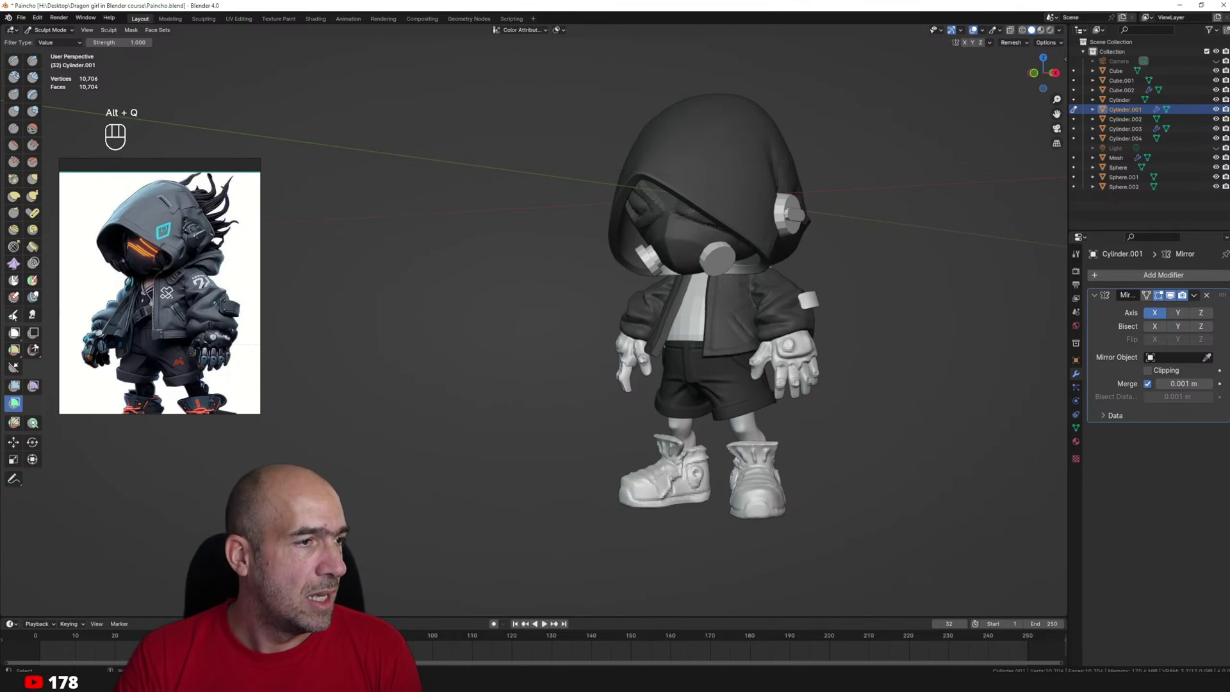
{"action": "left_click", "coordinate": [13, 314]}
{"action": "left_click_drag", "start_coordinate": [730, 424], "coordinate": [736, 400]}
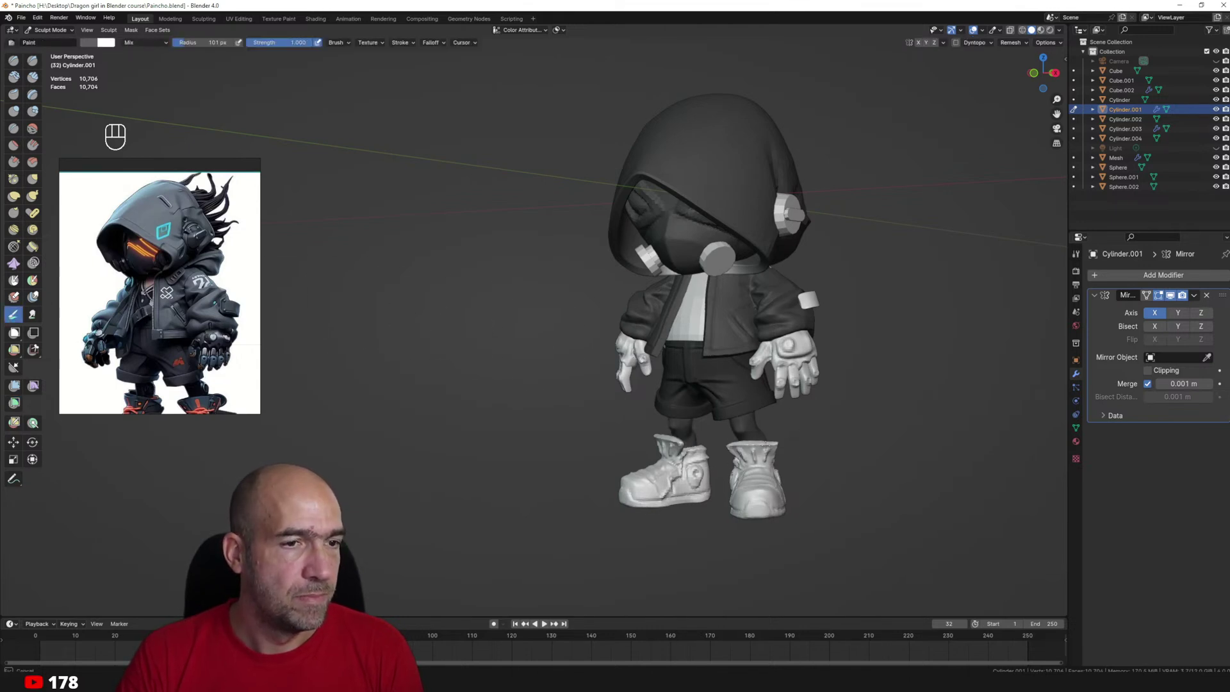
{"action": "middle_click_drag", "start_coordinate": [765, 443], "coordinate": [761, 446]}
{"action": "middle_click_drag", "start_coordinate": [762, 447], "coordinate": [757, 417], "text": "shift"}
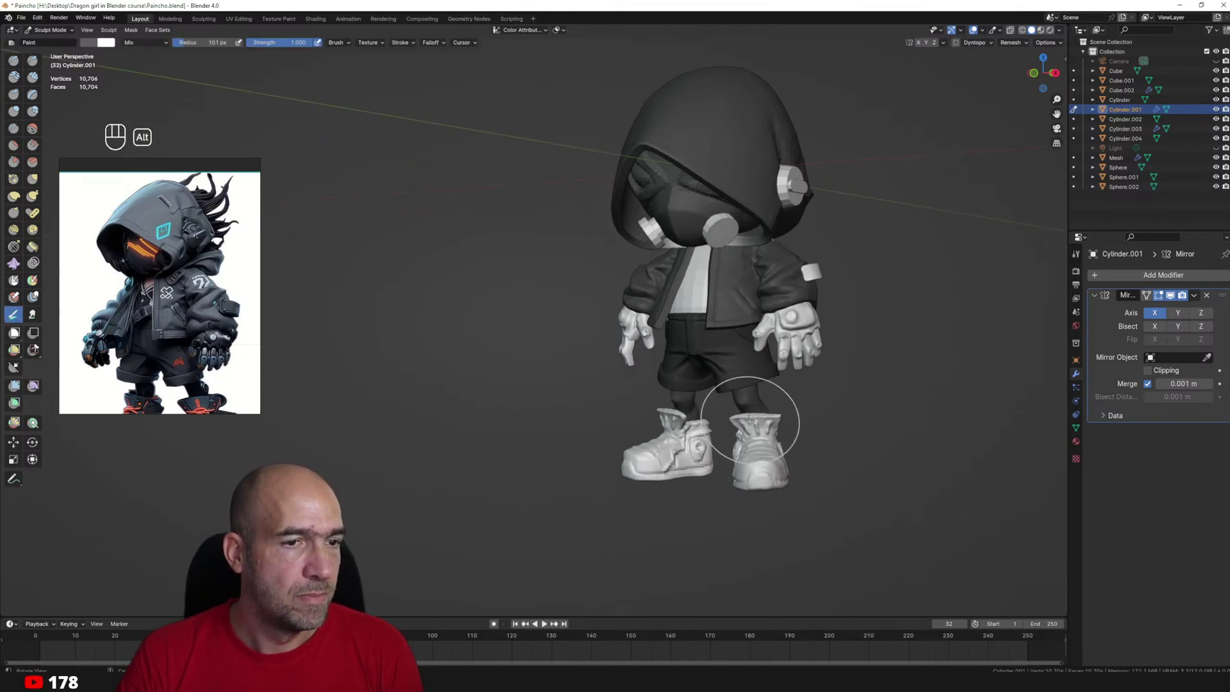
{"action": "left_click", "coordinate": [86, 43]}
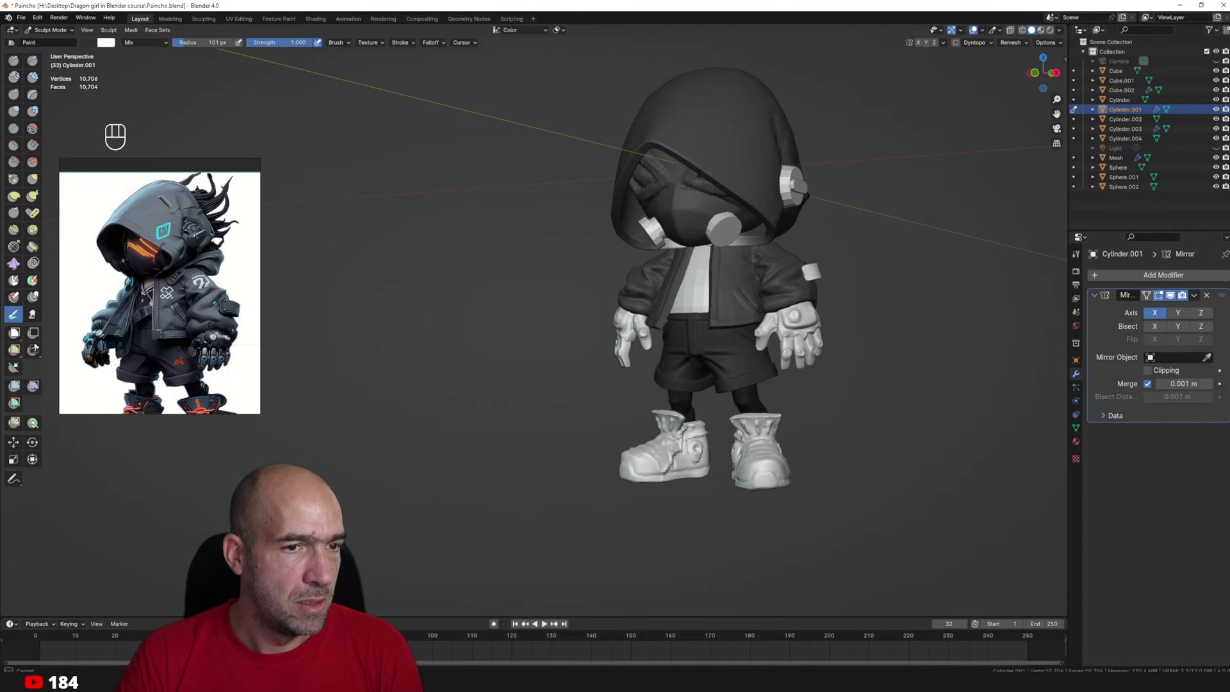
{"action": "left_click_drag", "start_coordinate": [763, 463], "coordinate": [761, 435], "text": "alt+shift"}
{"action": "left_click_drag", "start_coordinate": [752, 387], "coordinate": [752, 359], "text": "ctrl+alt"}
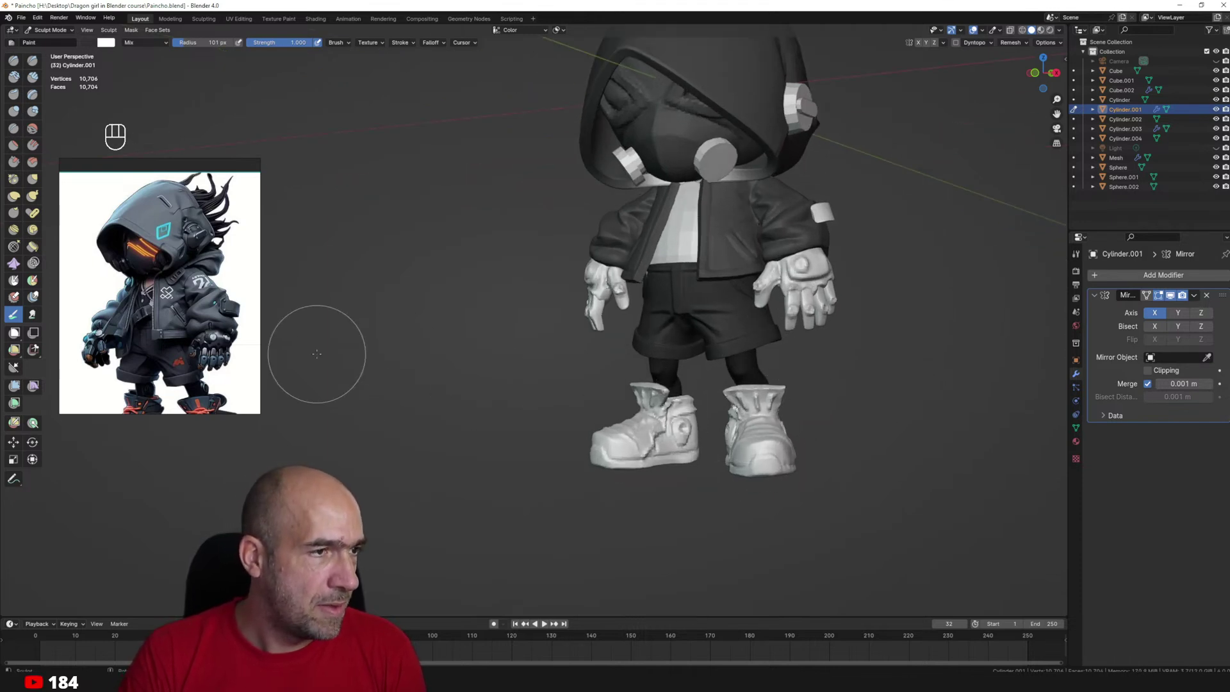
Frame the full reference image including the boots, and paint both boots dark grey with a shade sampled from a first stroke.
{"action": "middle_click_drag", "start_coordinate": [224, 372], "coordinate": [220, 337]}
{"action": "scroll", "coordinate": [220, 337], "scroll_direction": "down", "scroll_amount": 1}
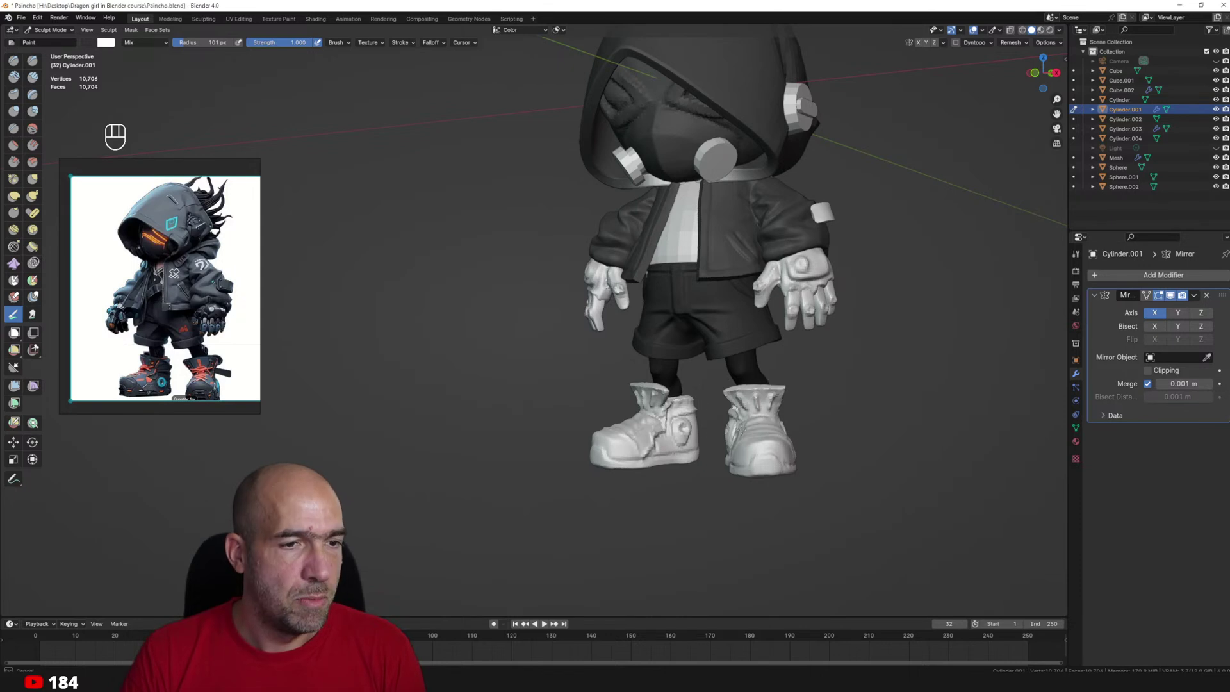
{"action": "key", "text": "alt+q"}
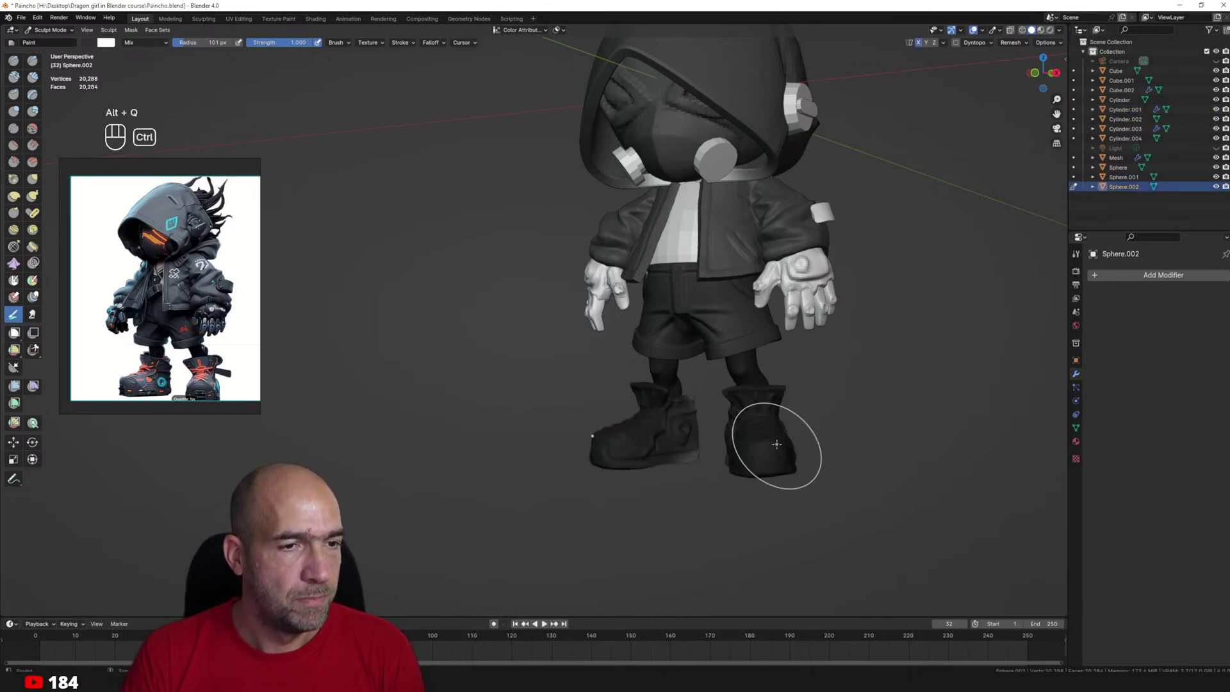
{"action": "key", "text": "ctrl+z"}
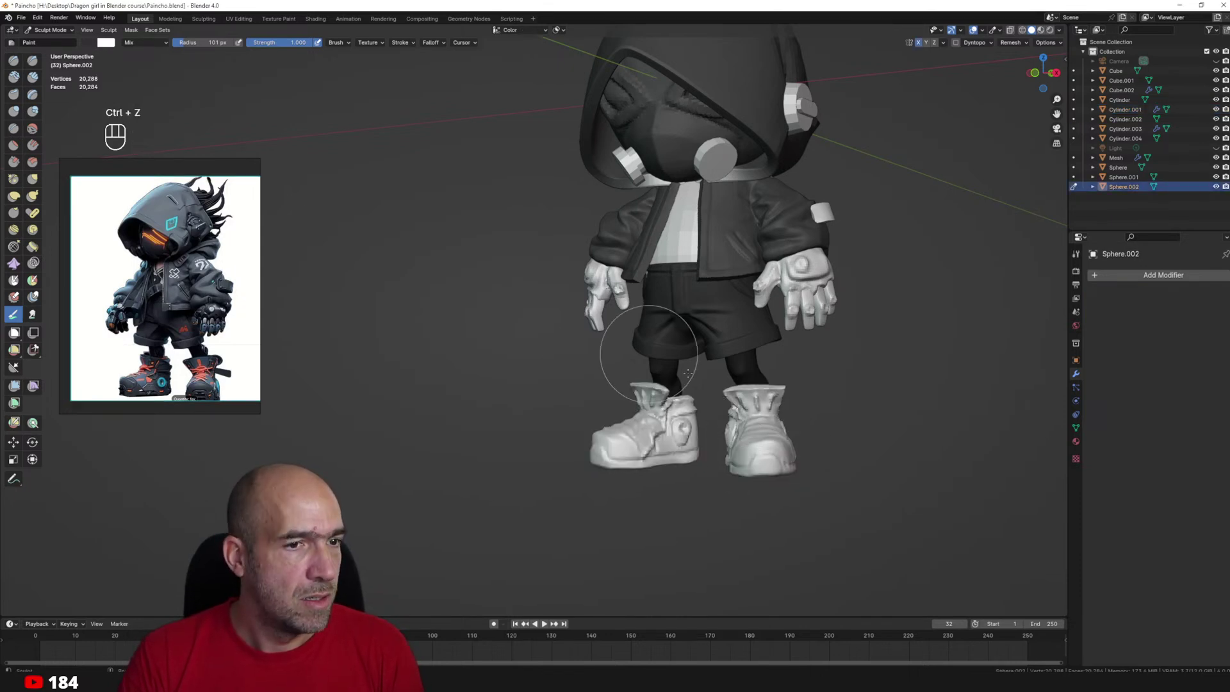
{"action": "left_click_drag", "start_coordinate": [761, 409], "coordinate": [768, 488]}
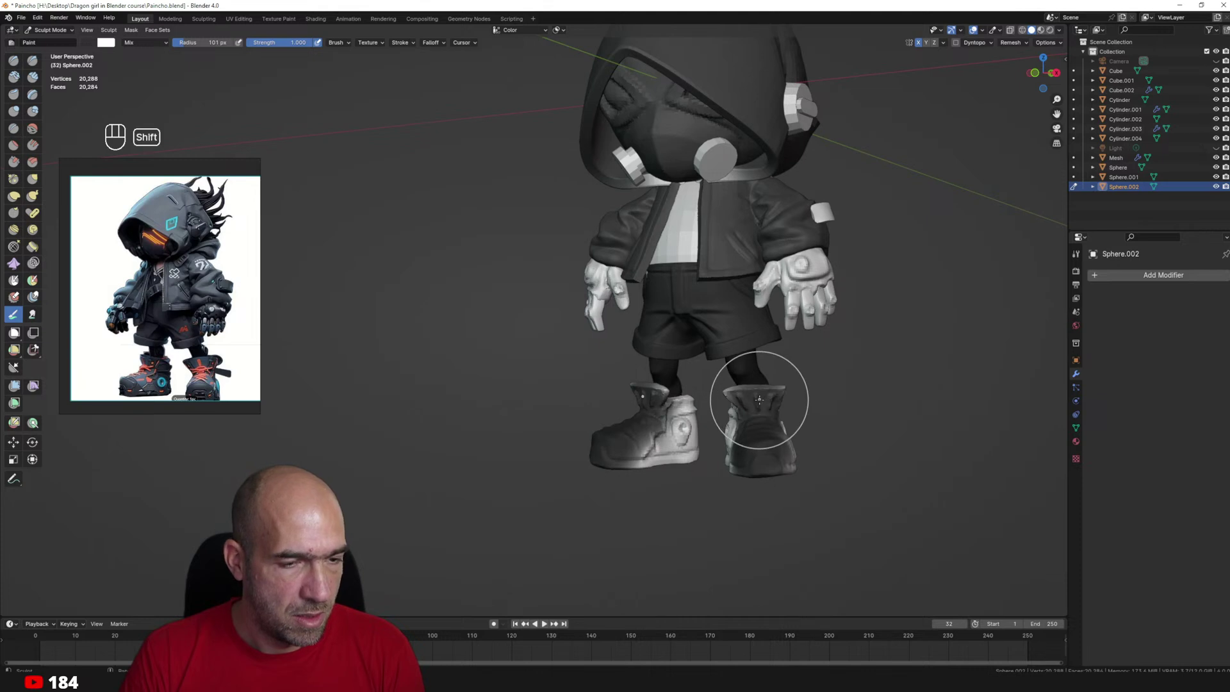
{"action": "key", "text": "shift+x"}
{"action": "left_click_drag", "start_coordinate": [765, 402], "coordinate": [834, 458]}
{"action": "middle_click_drag", "start_coordinate": [867, 449], "coordinate": [798, 450]}
{"action": "left_click_drag", "start_coordinate": [799, 451], "coordinate": [863, 418]}
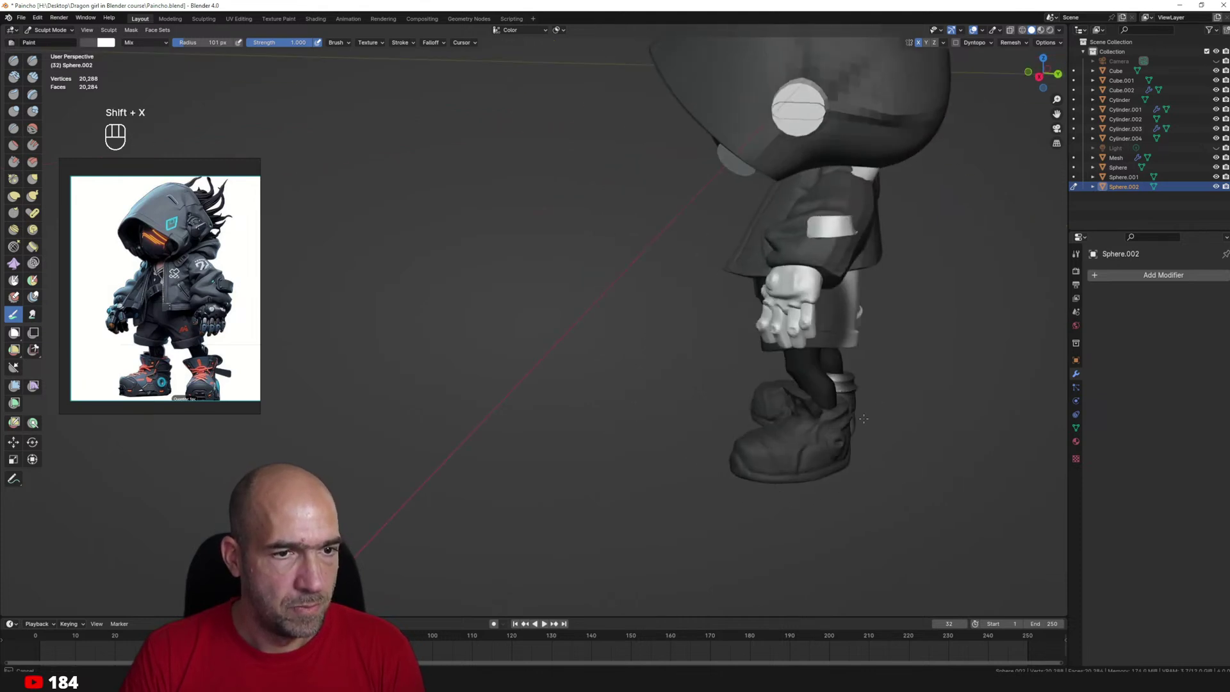
{"action": "middle_click_drag", "start_coordinate": [863, 418], "coordinate": [673, 457]}
Paint the hands and the mask's respirator cylinders dark grey.
{"action": "mouse_move", "coordinate": [800, 365]}
{"action": "middle_mouse_down"}
{"action": "mouse_move", "coordinate": [795, 321]}
{"action": "mouse_move", "coordinate": [737, 336]}
{"action": "mouse_move", "coordinate": [695, 319]}
{"action": "mouse_move", "coordinate": [727, 323]}
{"action": "middle_mouse_up"}
{"action": "key", "text": "alt+q"}
{"action": "key", "text": "alt+q"}
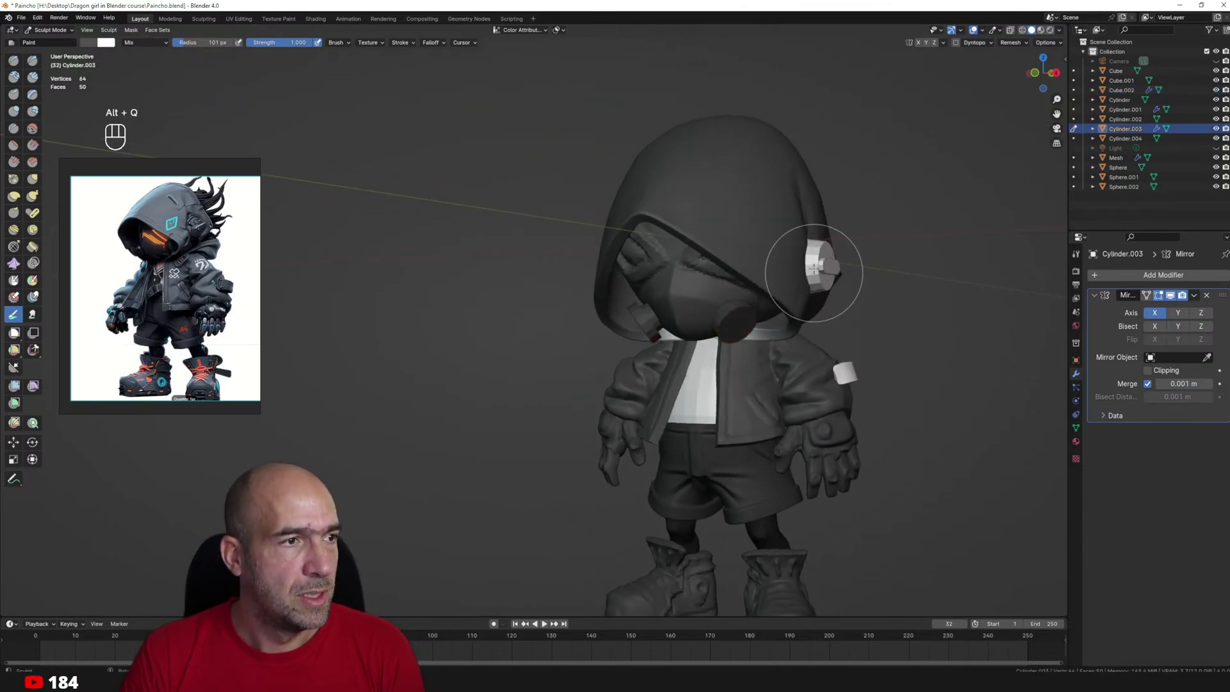
Sample the near-black colour of the legs and shorts and paint the earpiece disc and its crossbar on the hood.
{"action": "key", "text": "alt+q"}
{"action": "middle_click_drag", "start_coordinate": [832, 267], "coordinate": [833, 320]}
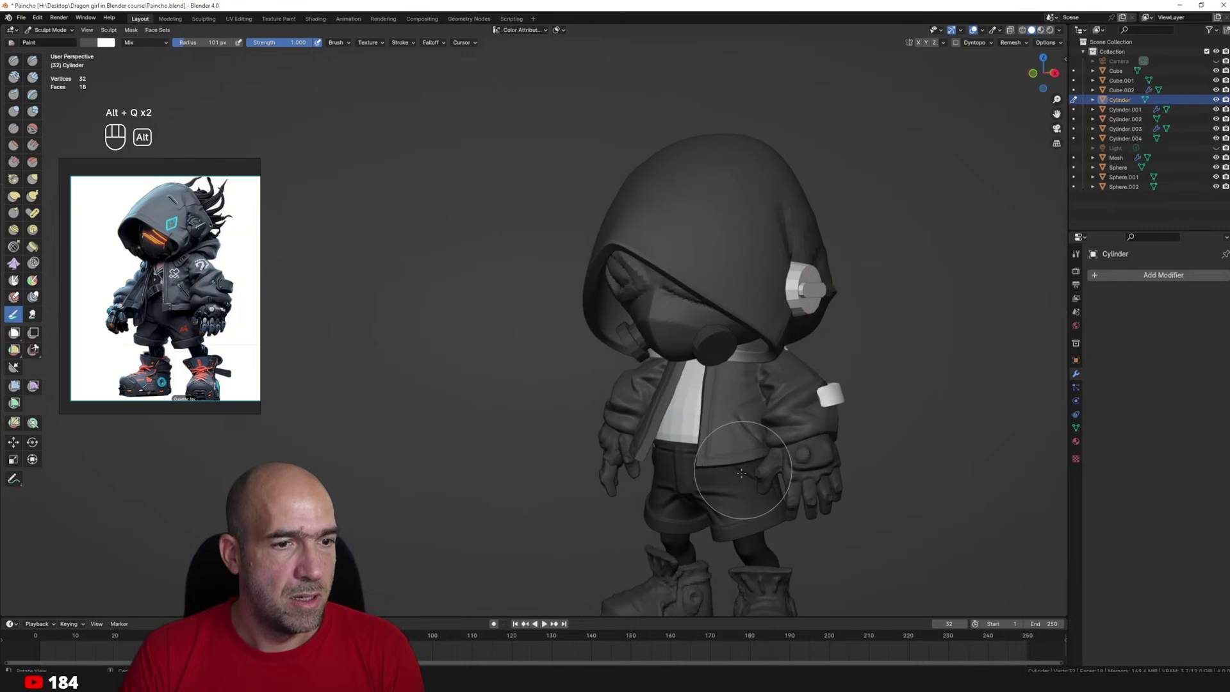
{"action": "key", "text": "alt+q"}
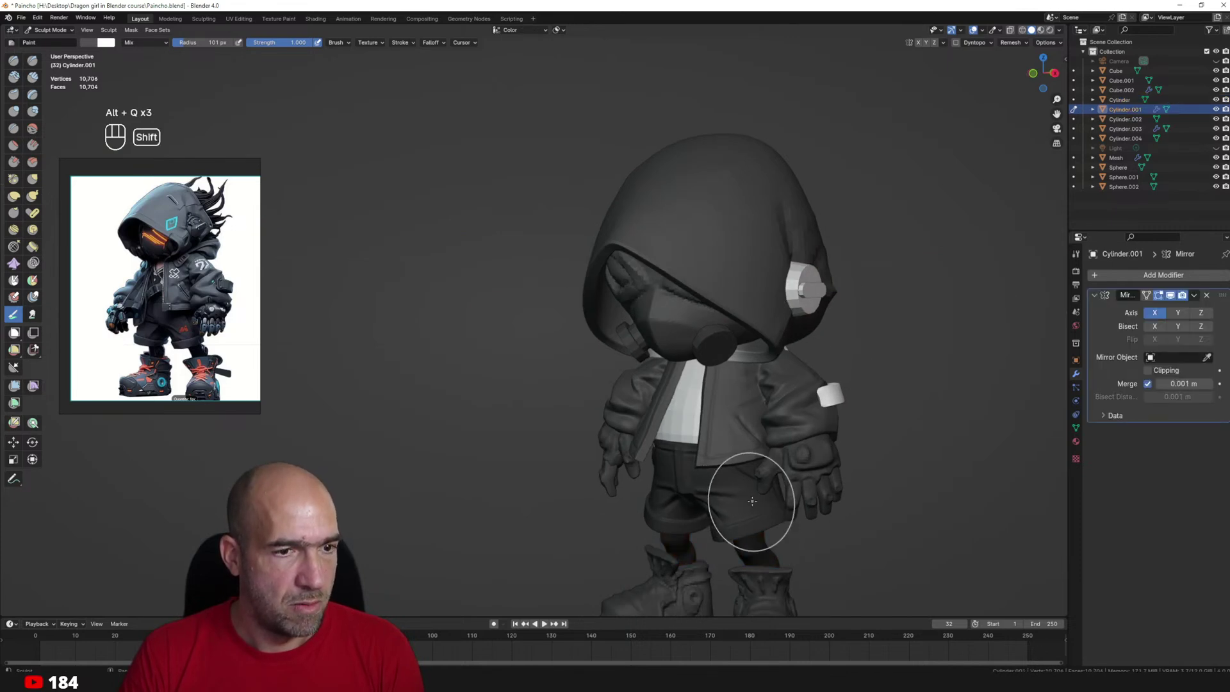
{"action": "key", "text": "shift+x"}
{"action": "key", "text": "alt+q"}
{"action": "key", "text": "shift+x"}
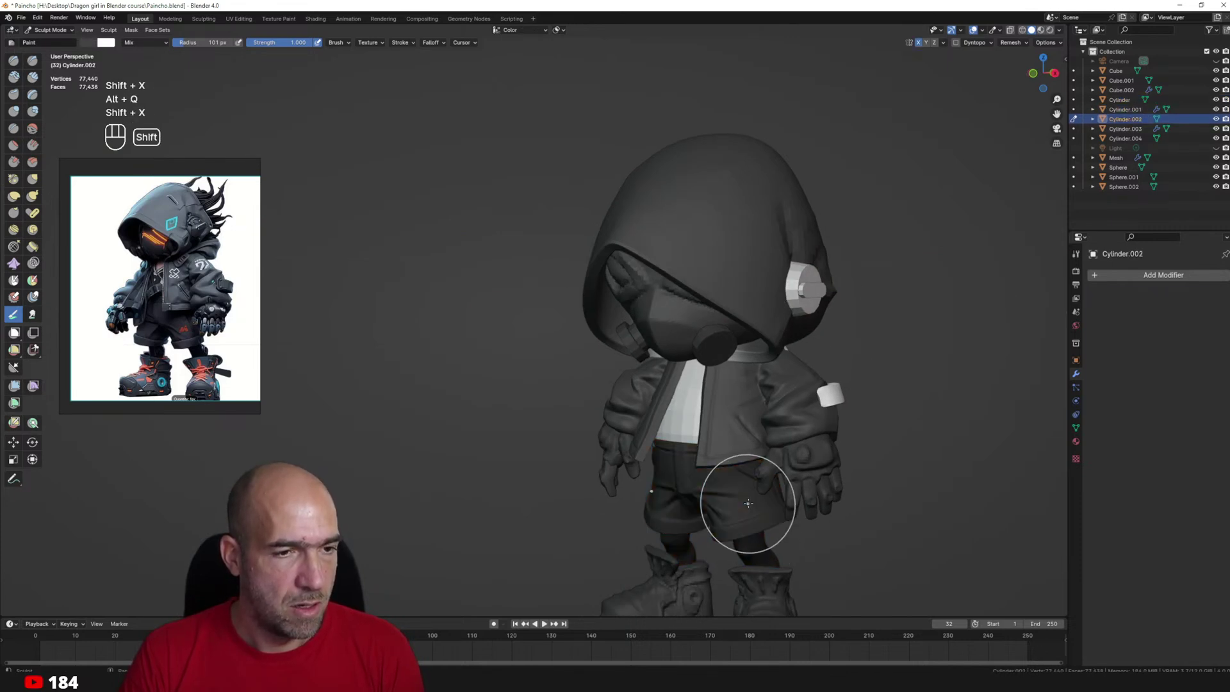
{"action": "key", "text": "alt+q"}
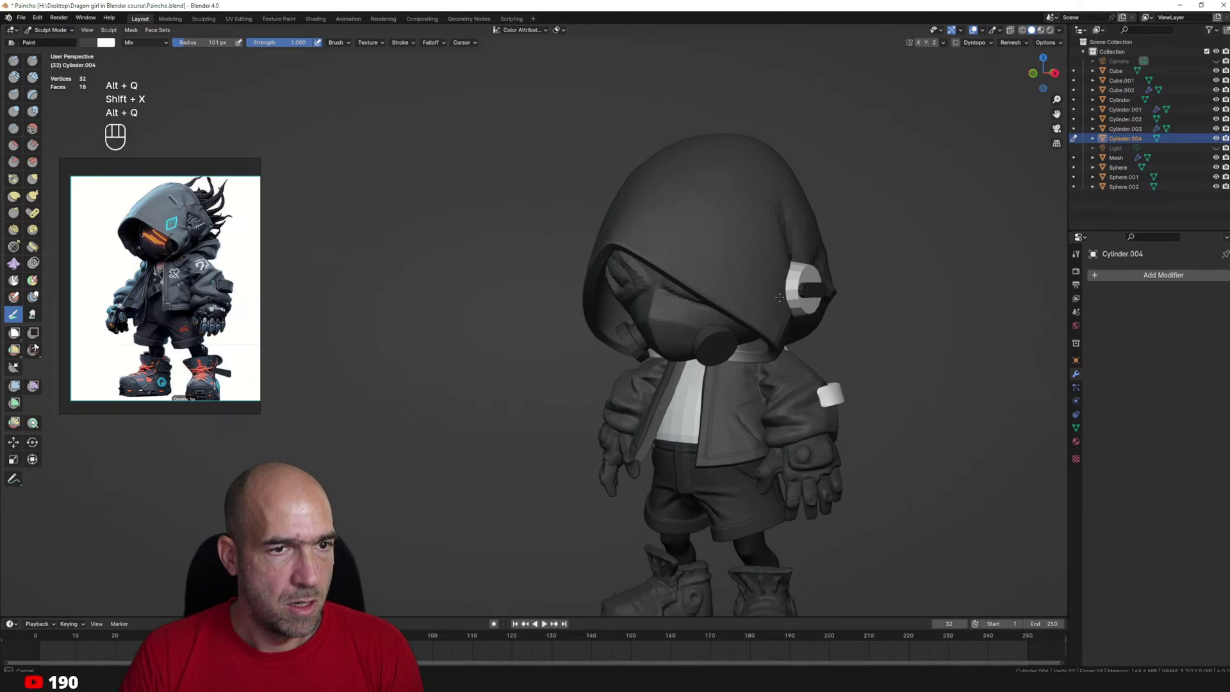
{"action": "key", "text": "alt+q"}
Review the viewport shading and overlay options, previewing the character in rendered shading before returning to solid shading.
{"action": "left_click_drag", "start_coordinate": [802, 327], "coordinate": [871, 330], "text": "alt+shift"}
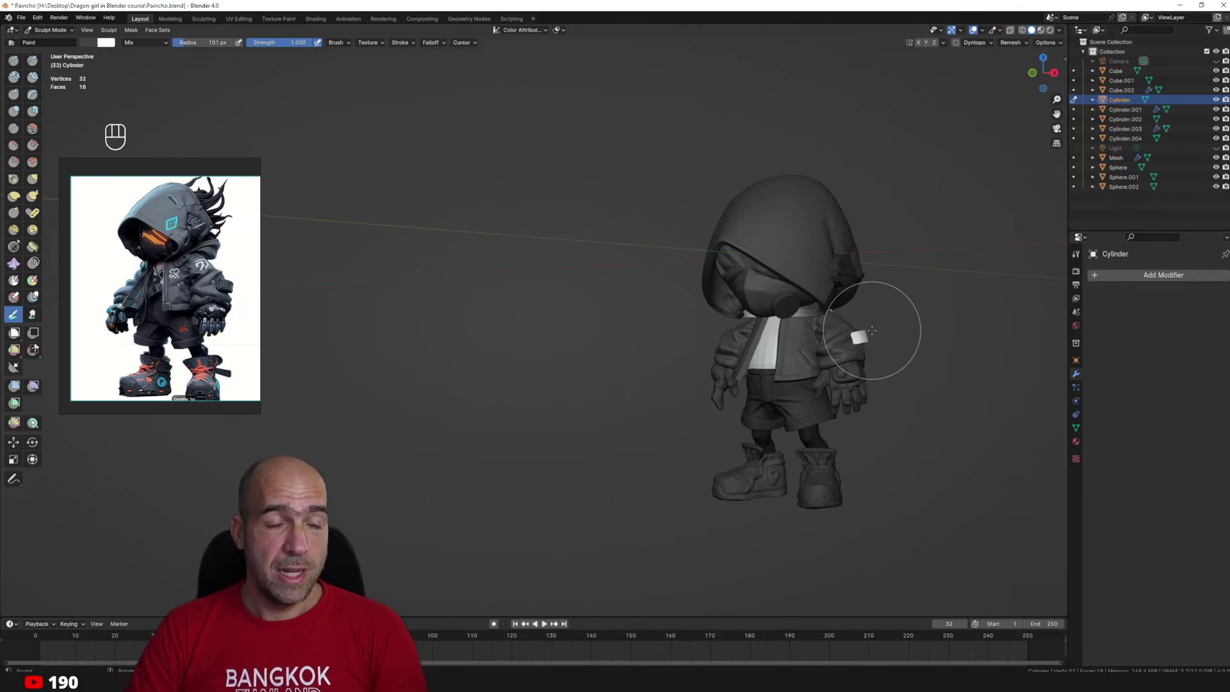
{"action": "left_click_drag", "start_coordinate": [893, 437], "coordinate": [861, 410], "text": "ctrl+alt"}
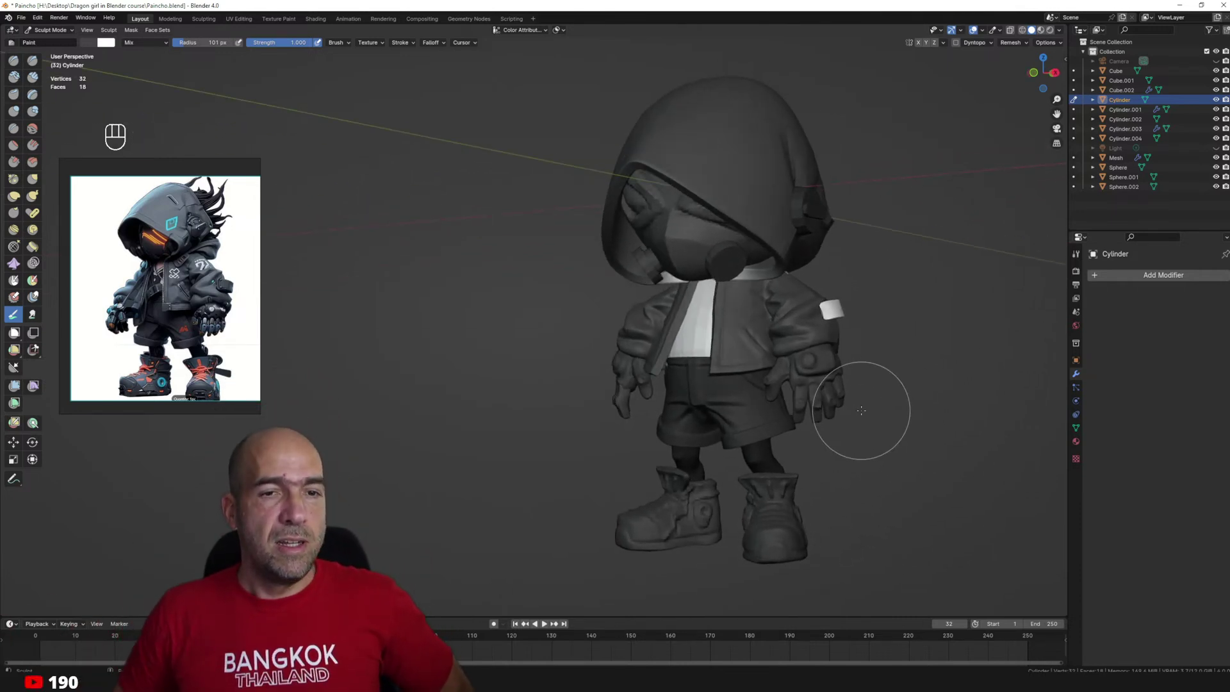
{"action": "left_click", "coordinate": [1060, 30]}
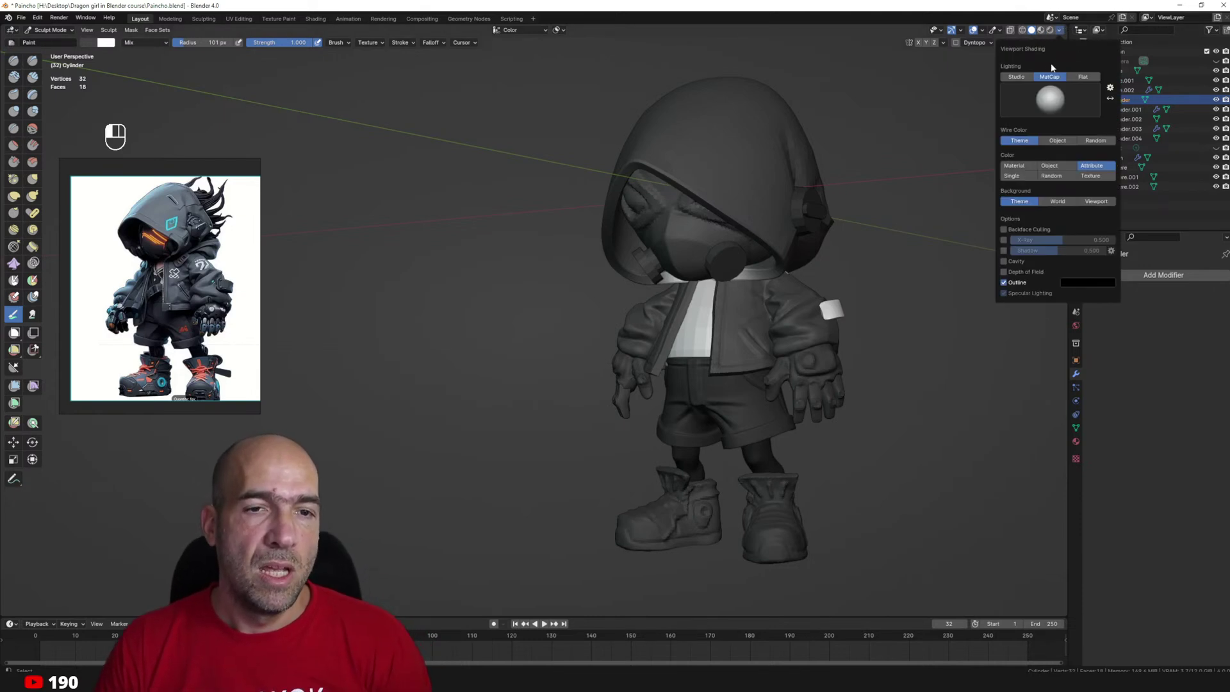
{"action": "left_click", "coordinate": [1084, 282]}
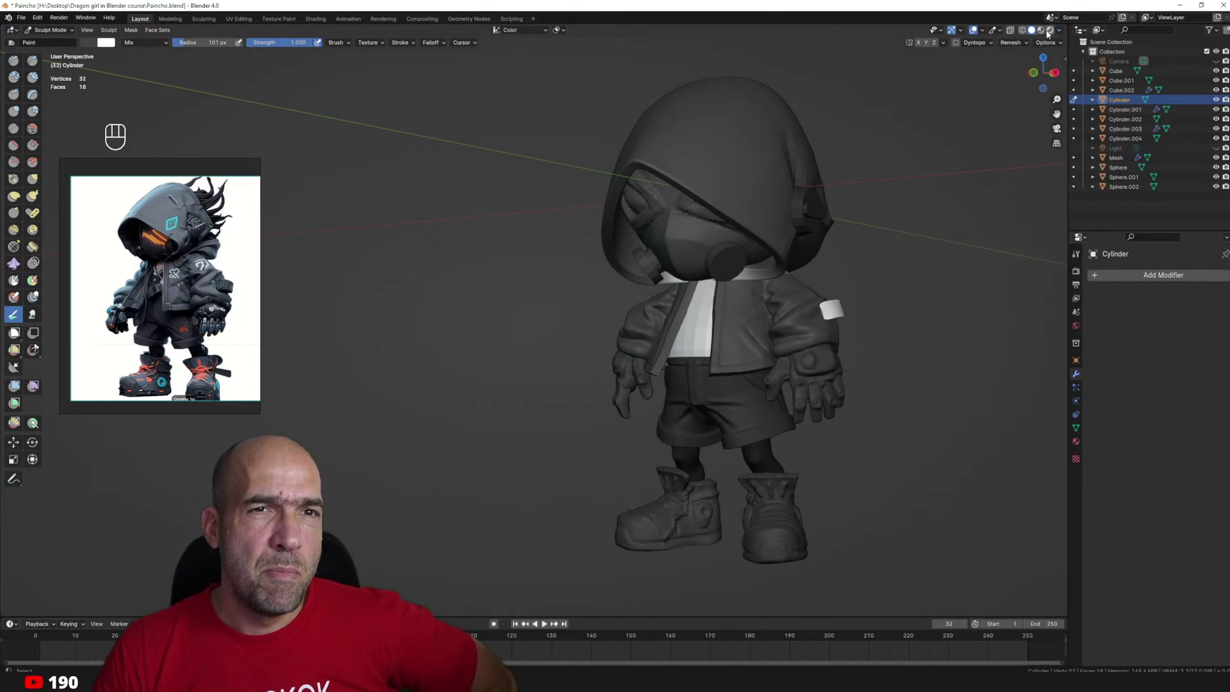
{"action": "left_click", "coordinate": [1049, 30]}
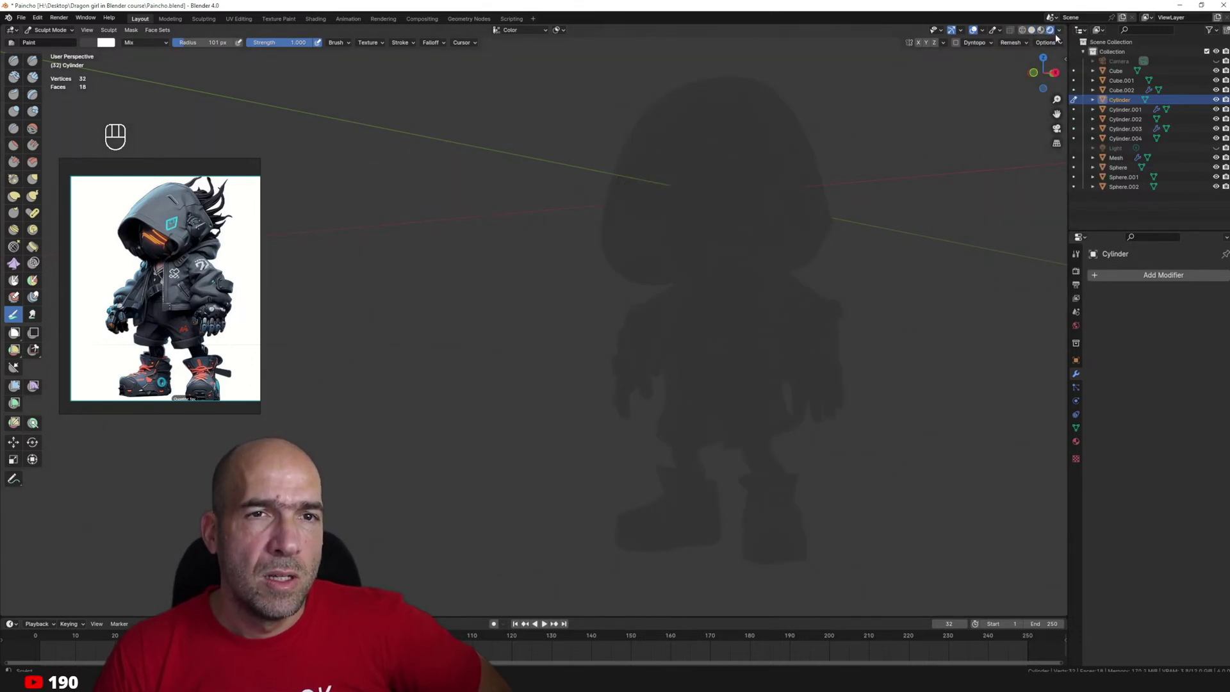
{"action": "left_click", "coordinate": [1060, 31]}
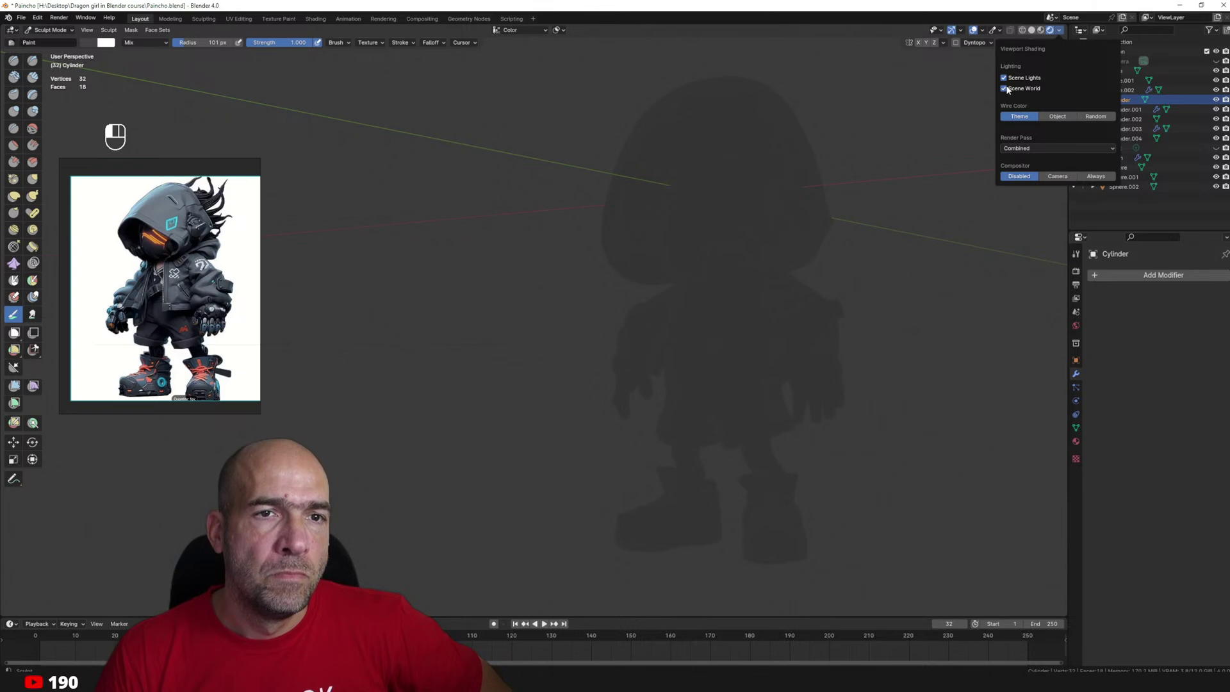
{"action": "left_click", "coordinate": [1031, 30]}
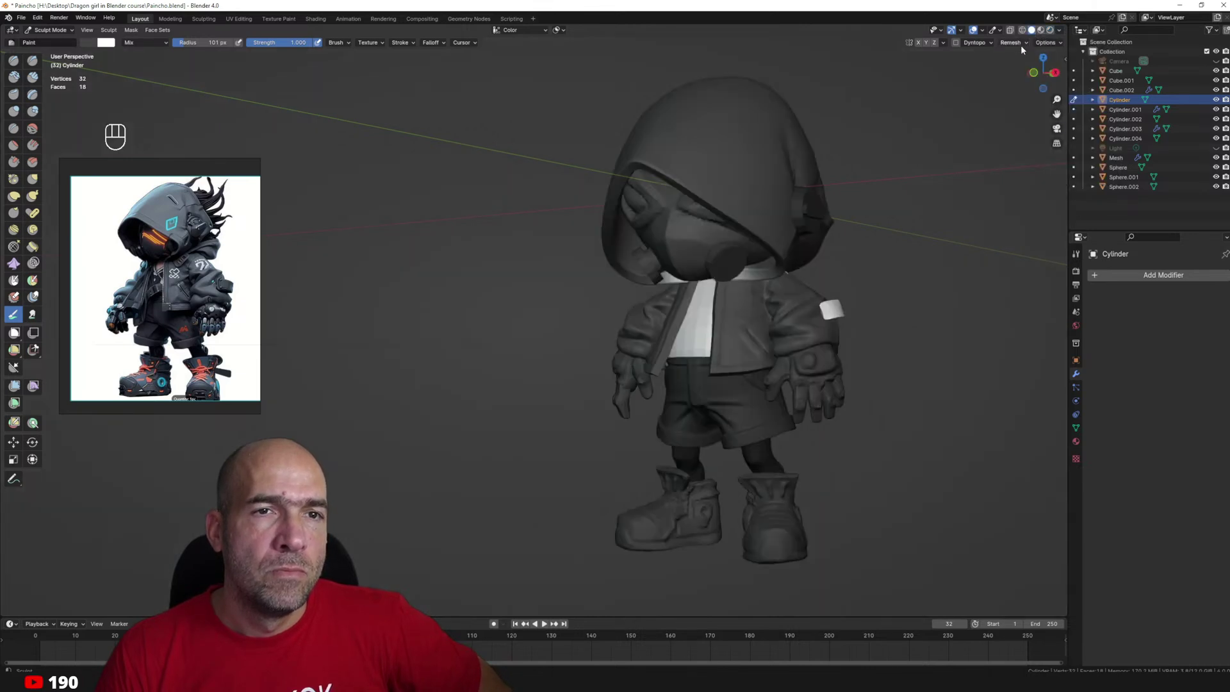
{"action": "left_click", "coordinate": [980, 31]}
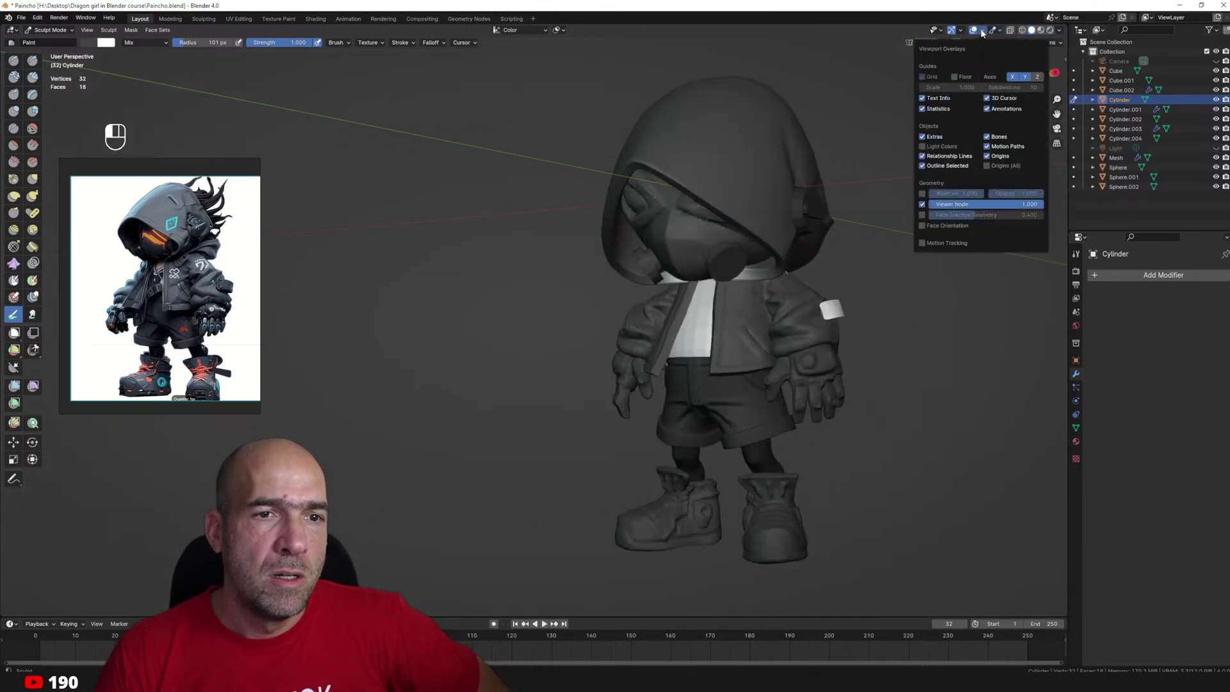
{"action": "left_click", "coordinate": [996, 31]}
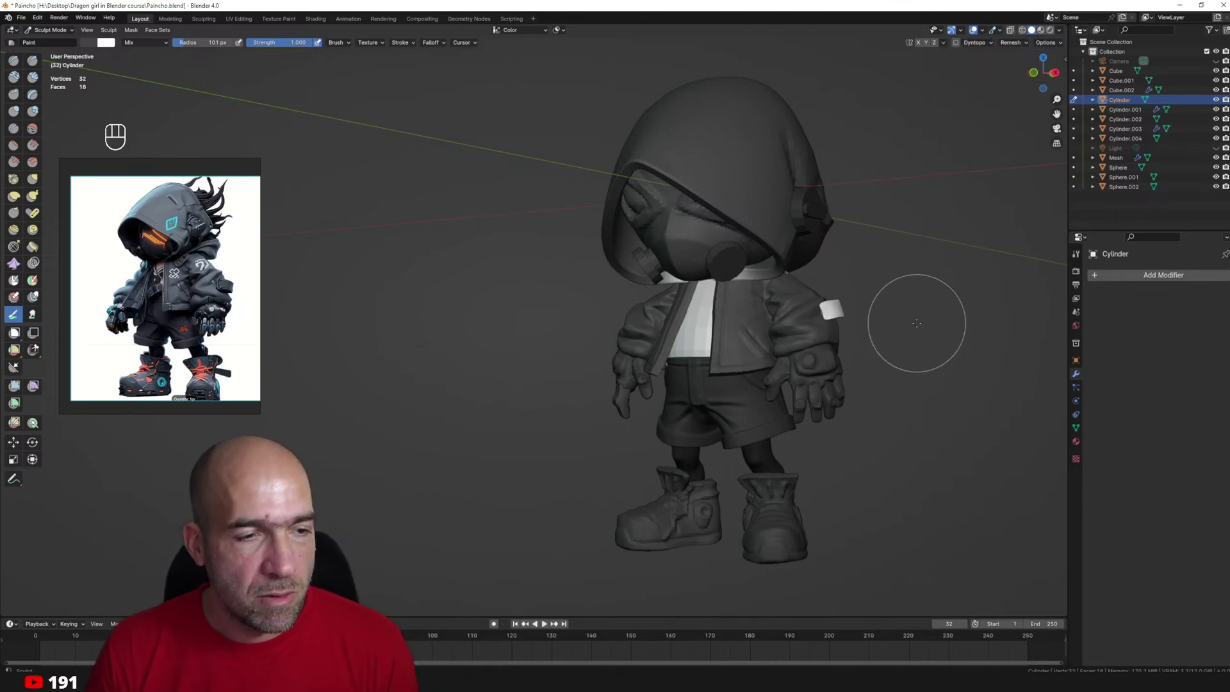
Make the boots the active sculpt object and set the Paint brush colour to a bright coral orange.
{"action": "middle_click_drag", "start_coordinate": [917, 323], "coordinate": [918, 338], "text": "ctrl"}
{"action": "middle_click_drag", "start_coordinate": [876, 389], "coordinate": [912, 340], "text": "shift"}
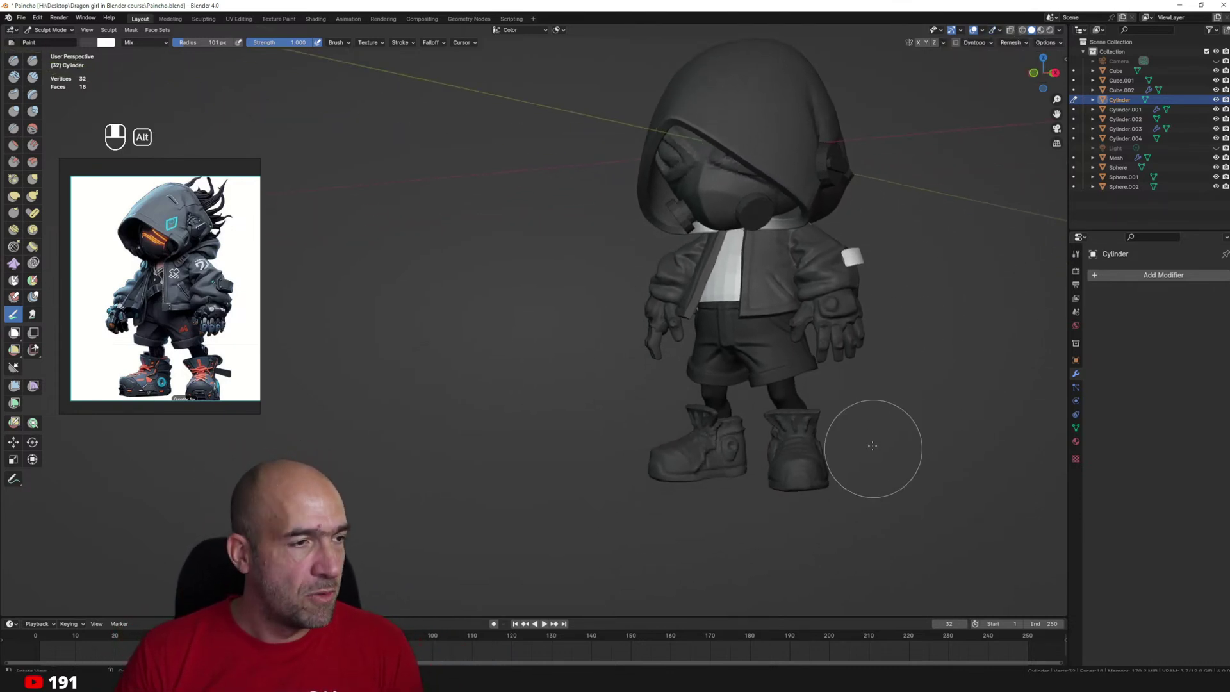
{"action": "left_click_drag", "start_coordinate": [873, 445], "coordinate": [815, 436], "text": "alt+shift"}
{"action": "key", "text": "ctrl+z"}
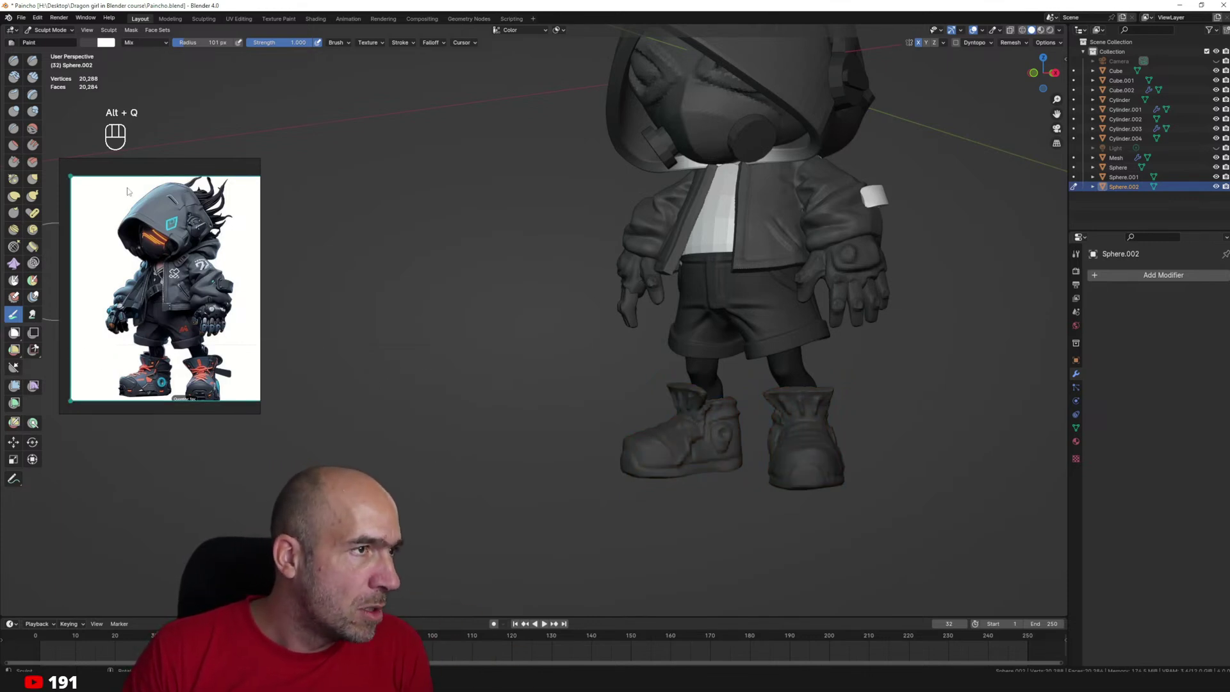
{"action": "left_click", "coordinate": [104, 43]}
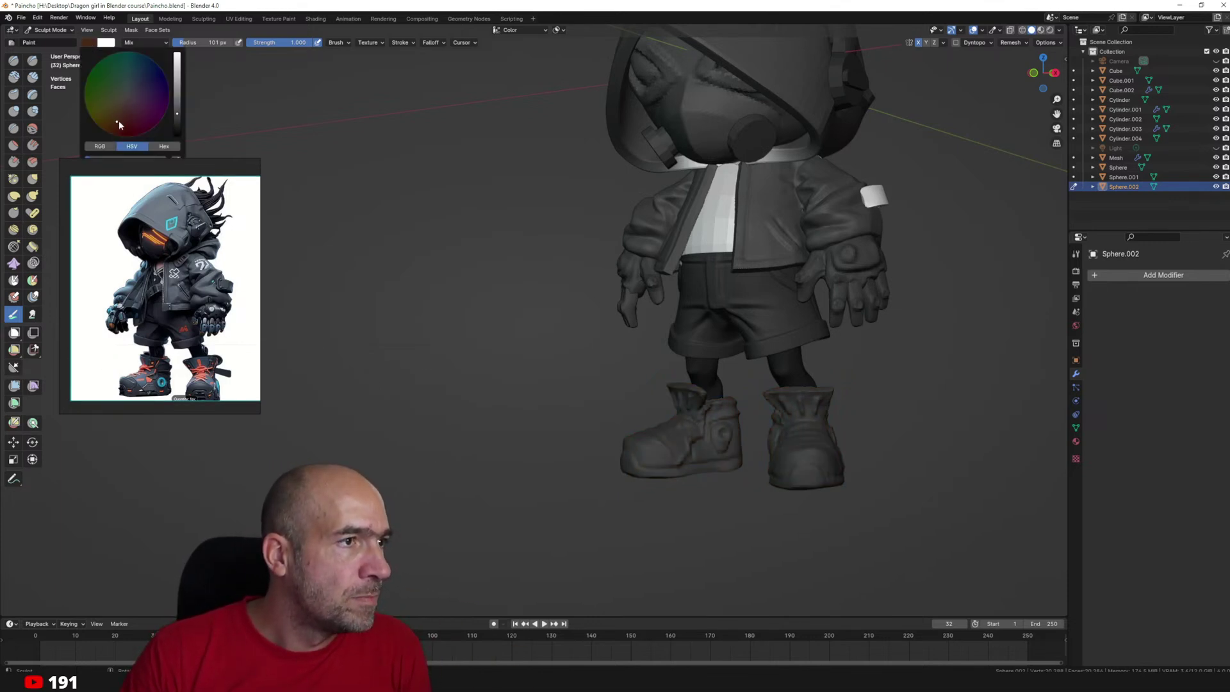
{"action": "left_click_drag", "start_coordinate": [176, 62], "coordinate": [177, 56]}
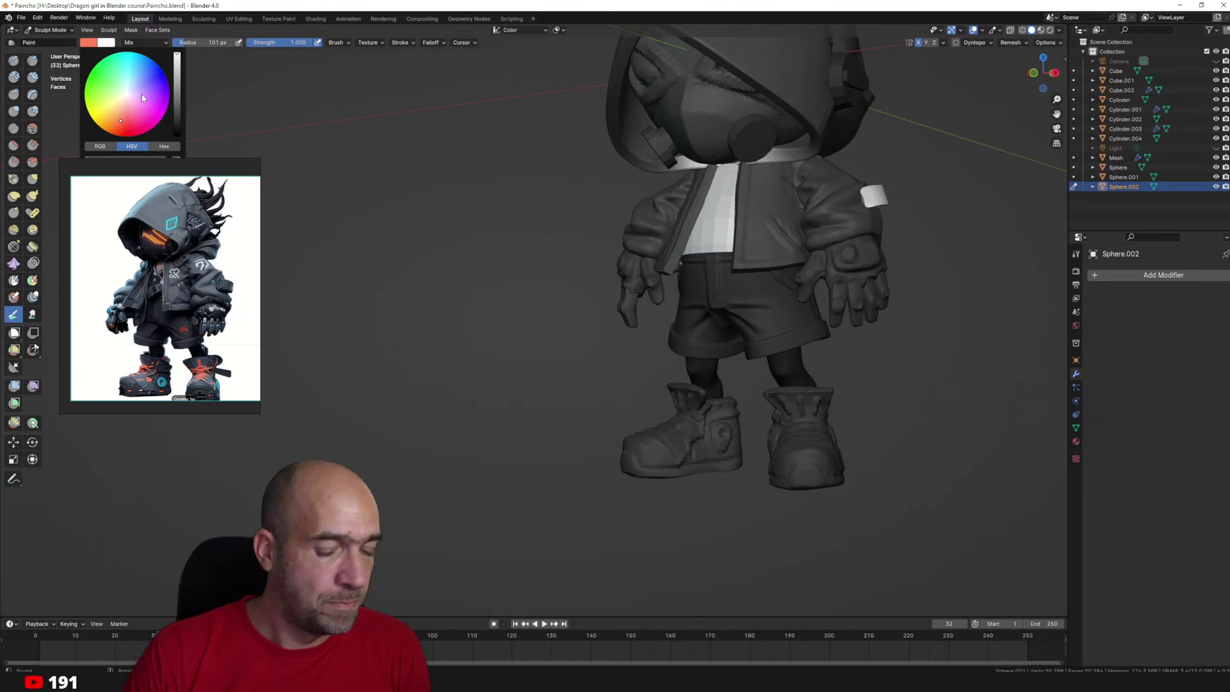
Reduce the brush radius to 13 px and paint coral stripes on the boots' cuffs and laces, plus patches on their sides.
{"action": "key", "text": "bracketleft"}
{"action": "key", "text": "bracketleft"}
{"action": "key", "text": "bracketleft"}
{"action": "key", "text": "bracketleft"}
{"action": "key", "text": "bracketleft"}
{"action": "key", "text": "bracketleft"}
{"action": "key", "text": "bracketleft"}
{"action": "key", "text": "bracketleft"}
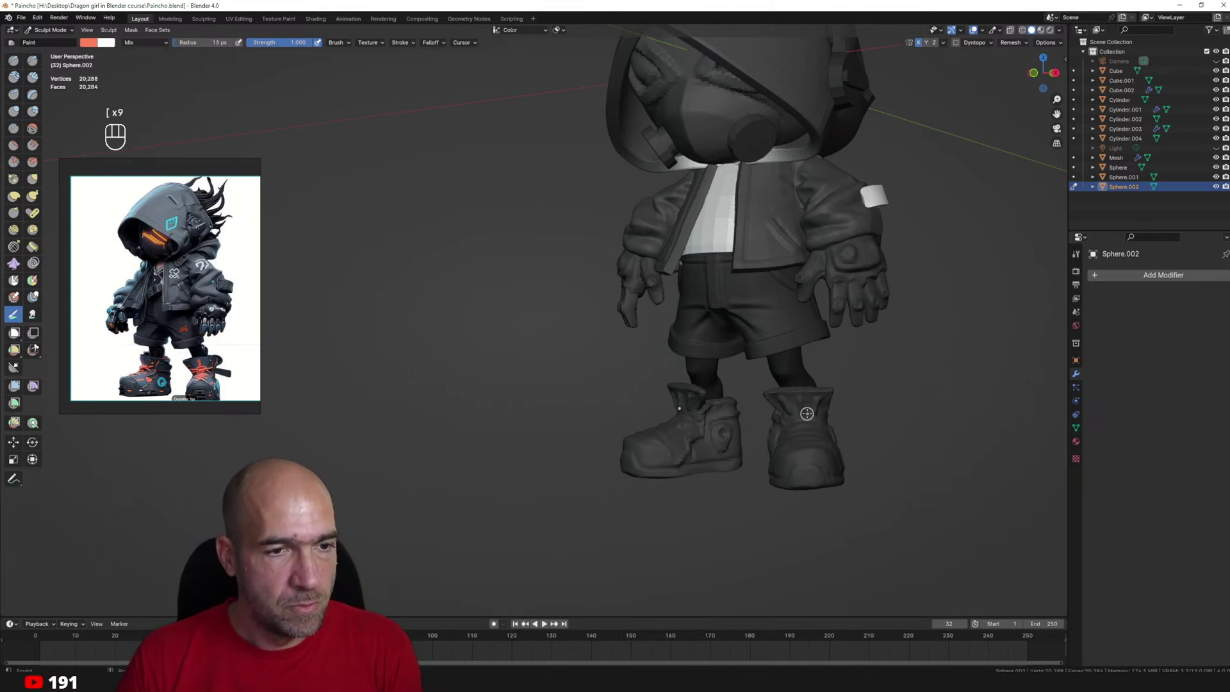
{"action": "scroll", "coordinate": [807, 413], "scroll_direction": "up", "scroll_amount": 2}
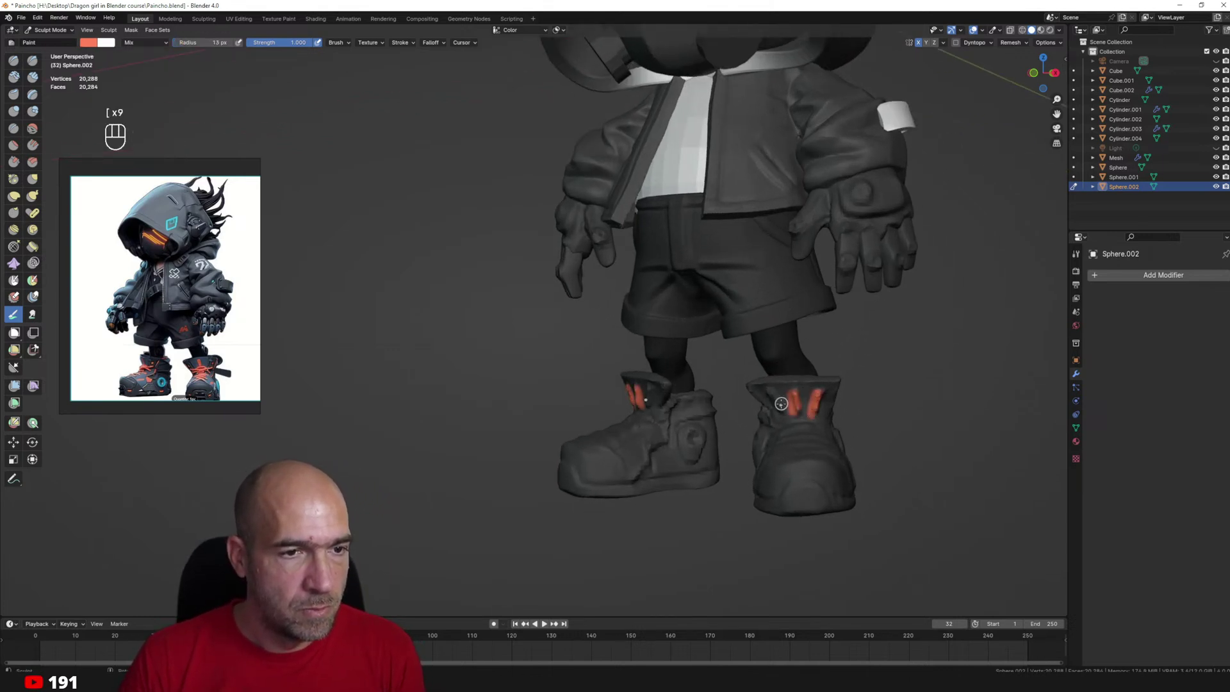
{"action": "mouse_move", "coordinate": [774, 392]}
{"action": "left_mouse_down"}
{"action": "mouse_move", "coordinate": [799, 440]}
{"action": "mouse_move", "coordinate": [836, 430]}
{"action": "mouse_move", "coordinate": [826, 458]}
{"action": "left_mouse_up"}
{"action": "mouse_move", "coordinate": [793, 469]}
{"action": "left_mouse_down"}
{"action": "mouse_move", "coordinate": [843, 475]}
{"action": "mouse_move", "coordinate": [823, 459]}
{"action": "left_mouse_up"}
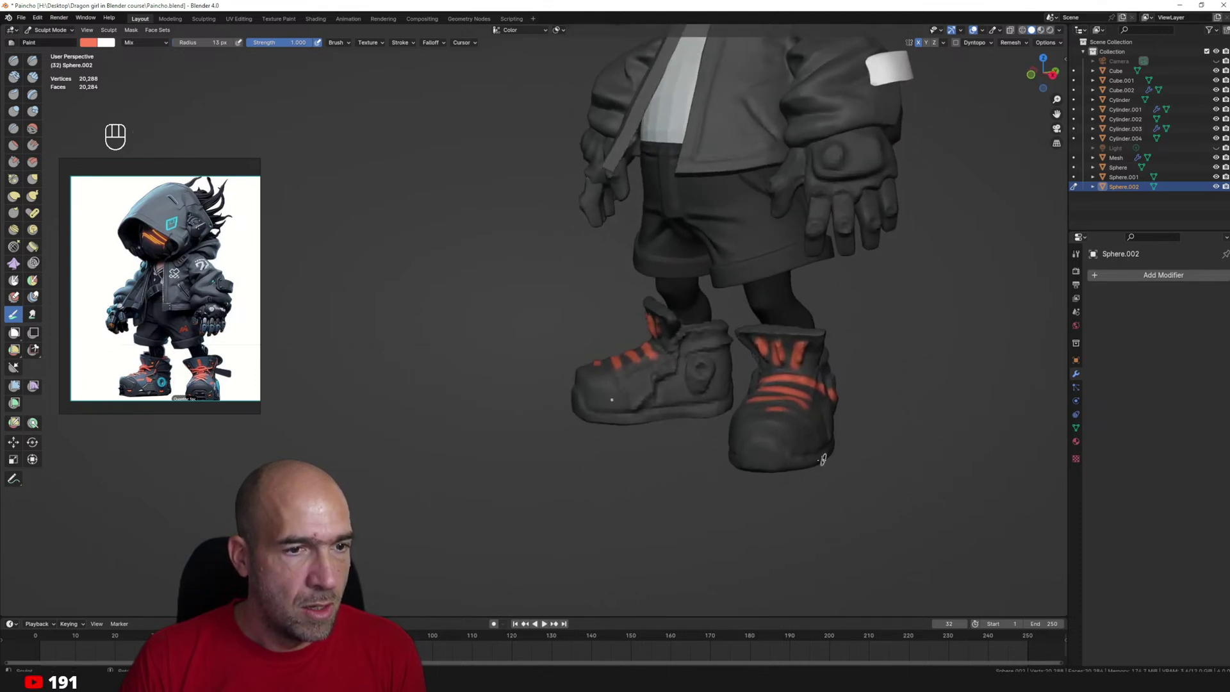
{"action": "mouse_move", "coordinate": [792, 459]}
{"action": "middle_mouse_down"}
{"action": "mouse_move", "coordinate": [742, 461]}
{"action": "mouse_move", "coordinate": [741, 431]}
{"action": "mouse_move", "coordinate": [750, 442]}
{"action": "middle_mouse_up"}
{"action": "scroll", "coordinate": [712, 408], "scroll_direction": "up", "scroll_amount": 2}
{"action": "left_click_drag", "start_coordinate": [695, 381], "coordinate": [696, 378]}
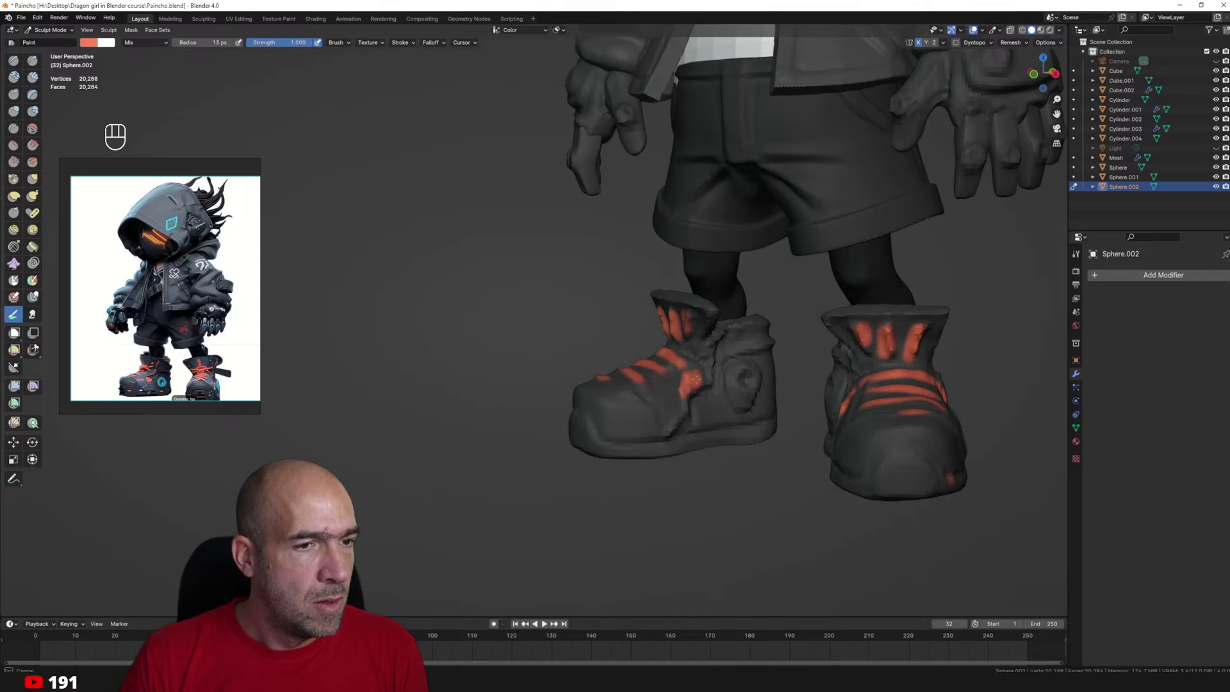
Switch sculpting to the shorts and, with X symmetry off, paint slanted coral slash marks on one leg above the hem.
{"action": "mouse_move", "coordinate": [780, 394]}
{"action": "left_mouse_down", "text": "alt+shift"}
{"action": "mouse_move", "coordinate": [755, 416]}
{"action": "mouse_move", "coordinate": [757, 513]}
{"action": "left_mouse_up", "text": "alt+shift"}
{"action": "left_click_drag", "start_coordinate": [750, 371], "coordinate": [749, 410], "text": "ctrl+alt"}
{"action": "left_click_drag", "start_coordinate": [736, 356], "coordinate": [747, 411], "text": "alt+shift"}
{"action": "key", "text": "alt+q"}
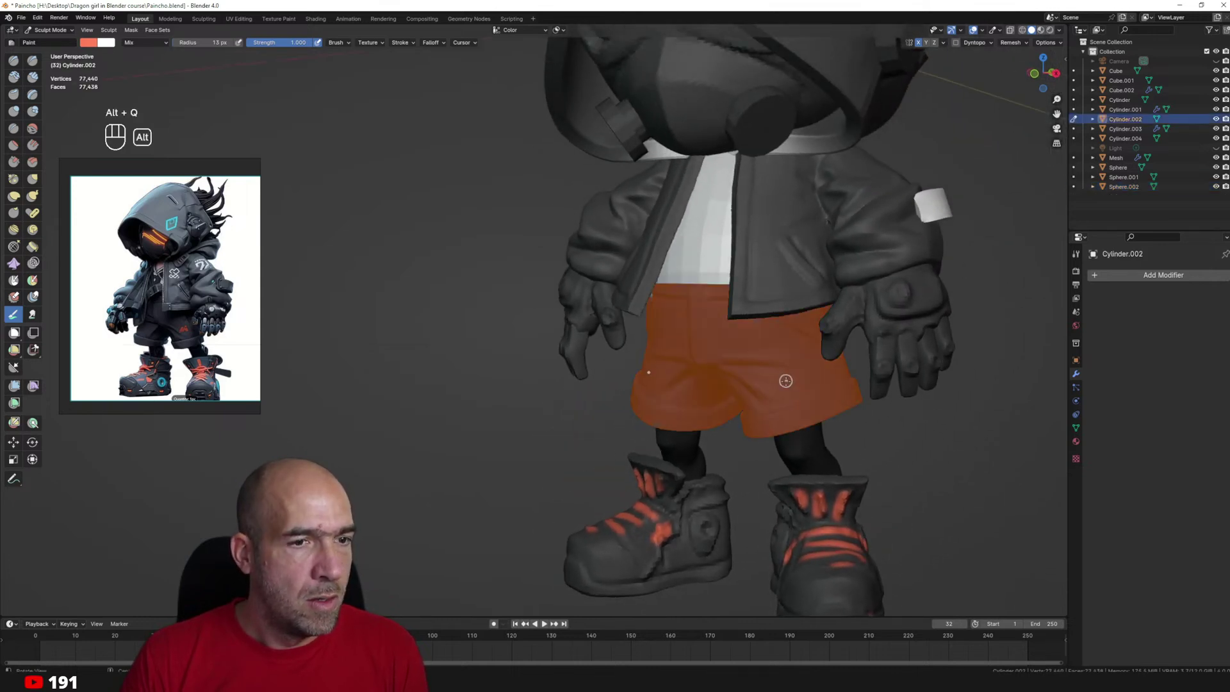
{"action": "scroll", "coordinate": [788, 329], "scroll_direction": "up", "scroll_amount": 2}
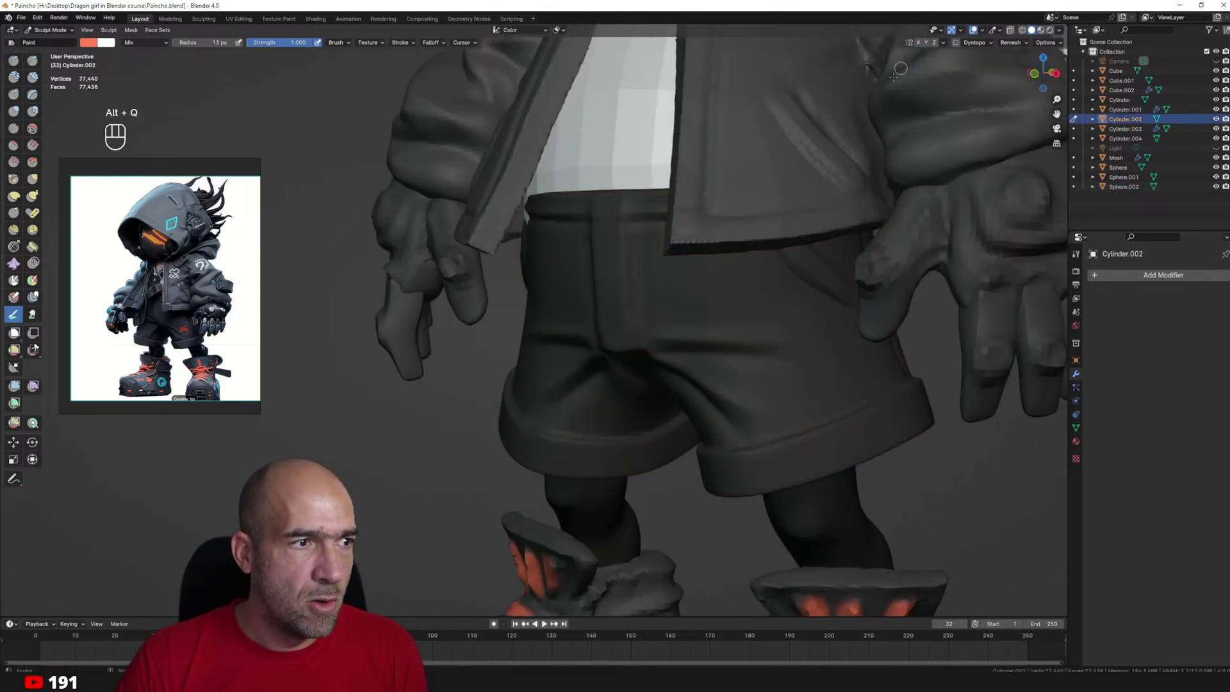
{"action": "mouse_move", "coordinate": [817, 386]}
{"action": "left_mouse_down", "text": "ctrl+alt"}
{"action": "mouse_move", "coordinate": [803, 363]}
{"action": "mouse_move", "coordinate": [744, 393]}
{"action": "left_mouse_up", "text": "ctrl+alt"}
{"action": "left_click_drag", "start_coordinate": [781, 332], "coordinate": [766, 380]}
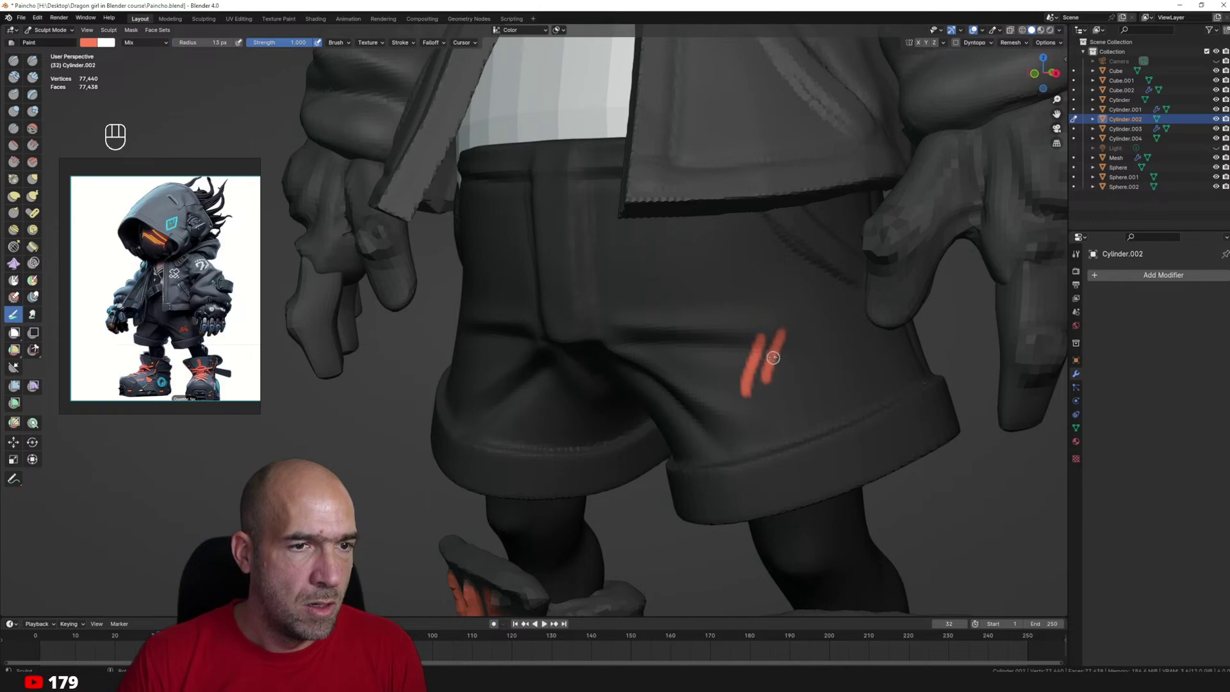
Switch sculpting to the mask and paint rows of coral stripes across both sides of its front.
{"action": "scroll", "coordinate": [807, 370], "scroll_direction": "down", "scroll_amount": 6}
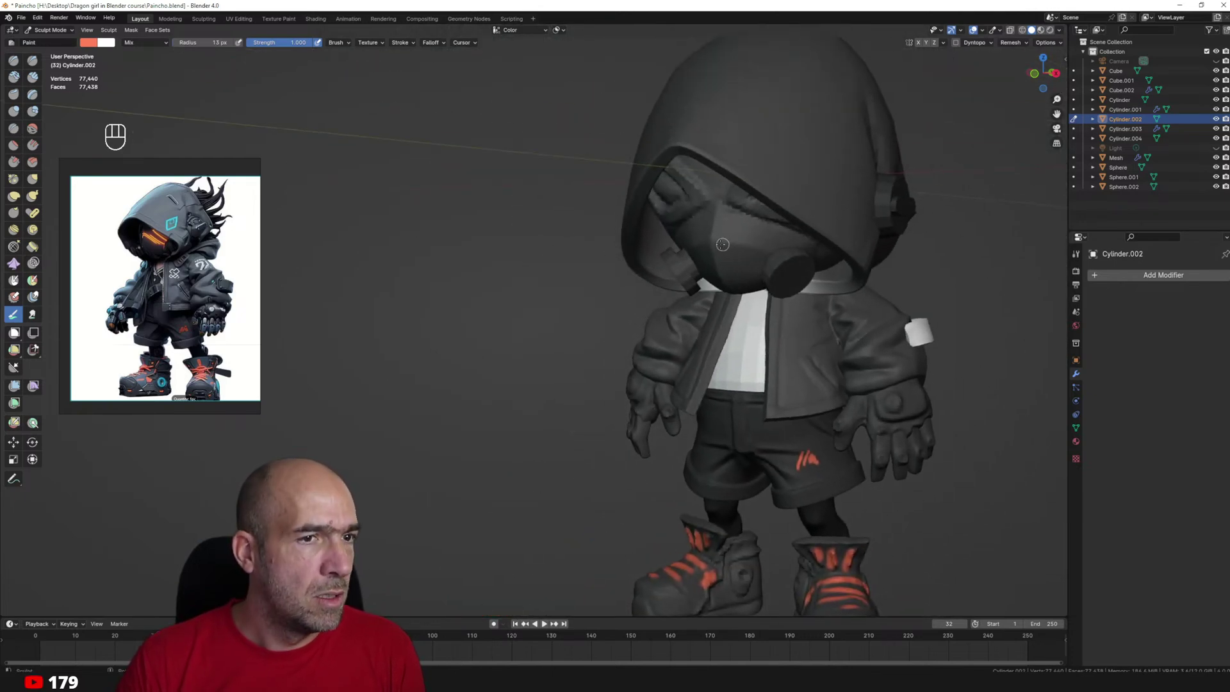
{"action": "key", "text": "alt+q"}
{"action": "scroll", "coordinate": [730, 241], "scroll_direction": "up", "scroll_amount": 4}
{"action": "mouse_move", "coordinate": [615, 263]}
{"action": "left_mouse_down"}
{"action": "mouse_move", "coordinate": [756, 225]}
{"action": "mouse_move", "coordinate": [856, 269]}
{"action": "mouse_move", "coordinate": [705, 251]}
{"action": "left_mouse_up"}
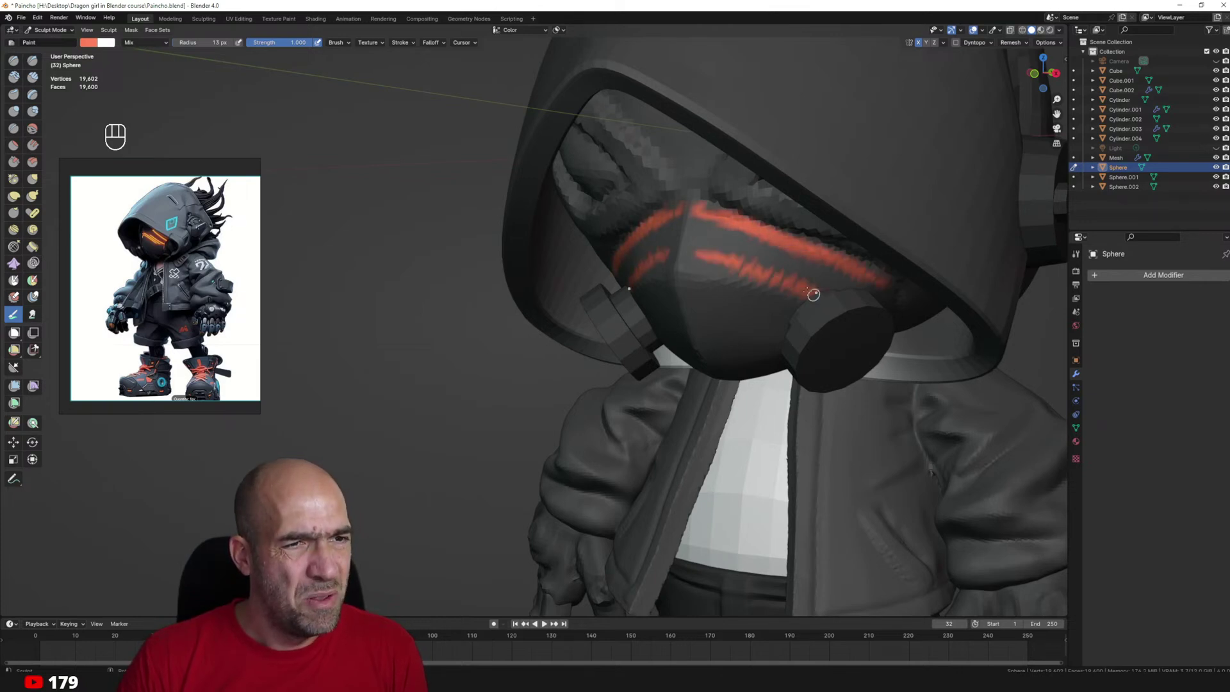
{"action": "left_click_drag", "start_coordinate": [716, 296], "coordinate": [735, 320]}
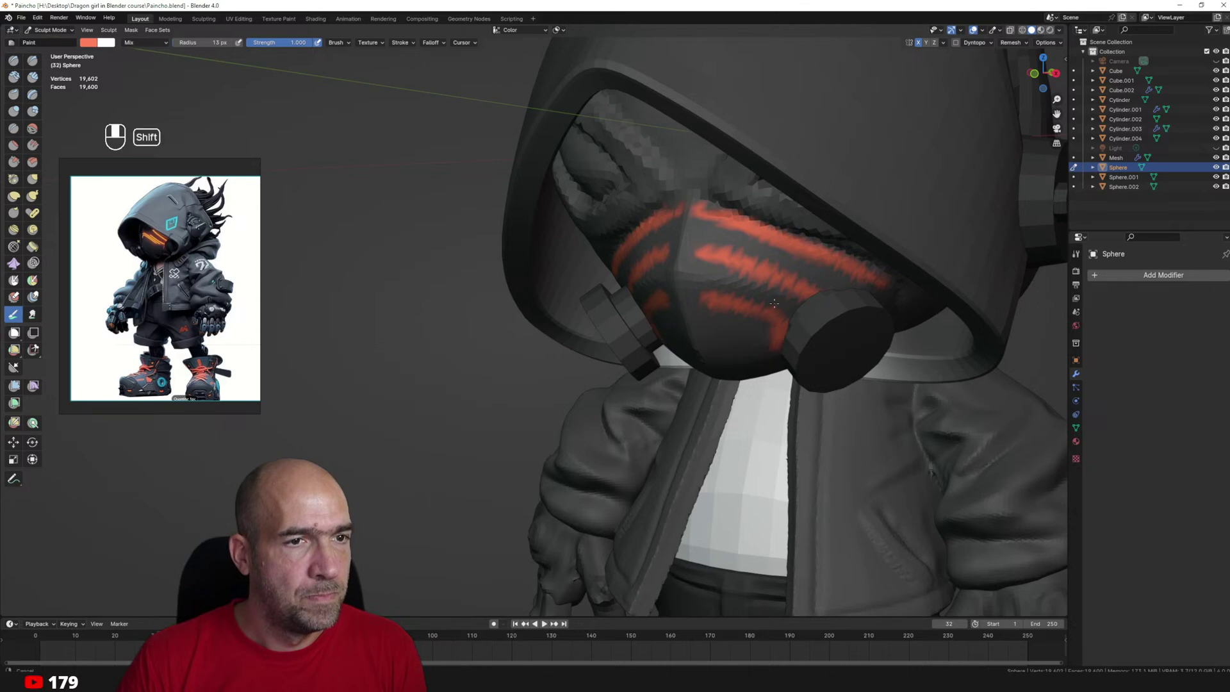
Frame the whole character and change the Paint brush colour to light cyan.
{"action": "middle_click_drag", "start_coordinate": [774, 303], "coordinate": [769, 314], "text": "shift"}
{"action": "middle_click_drag", "start_coordinate": [769, 313], "coordinate": [776, 349], "text": "ctrl"}
{"action": "middle_click_drag", "start_coordinate": [776, 349], "coordinate": [761, 295], "text": "shift"}
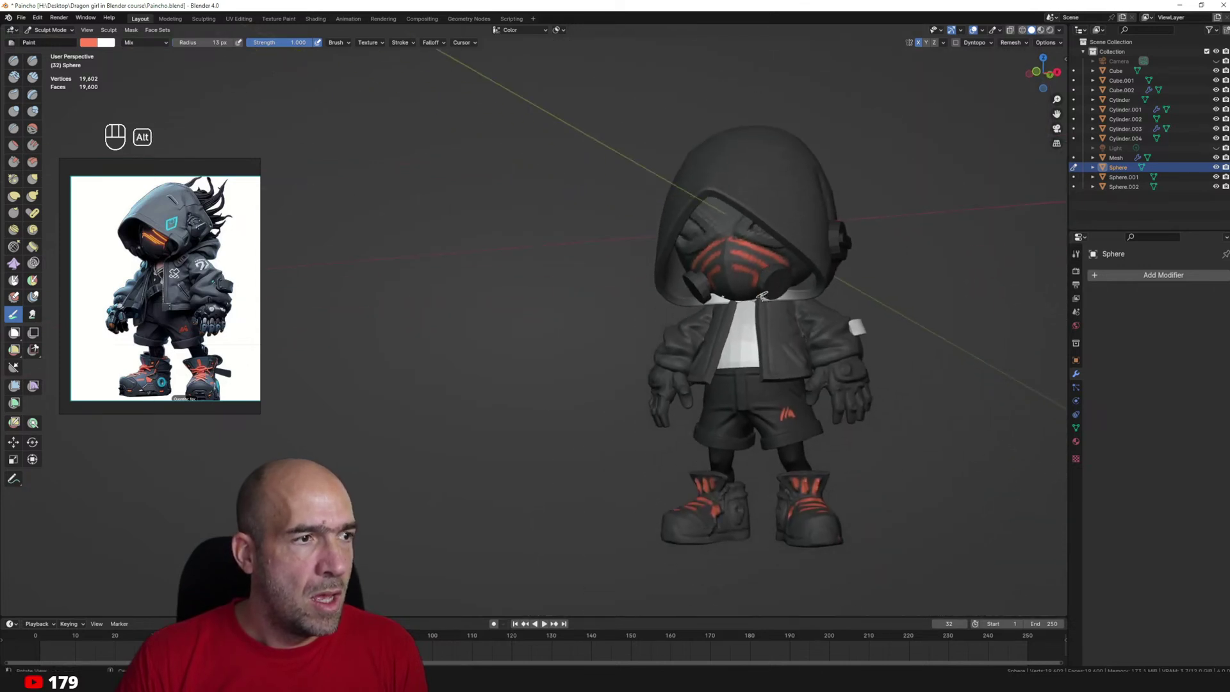
{"action": "left_click_drag", "start_coordinate": [761, 296], "coordinate": [771, 319], "text": "alt"}
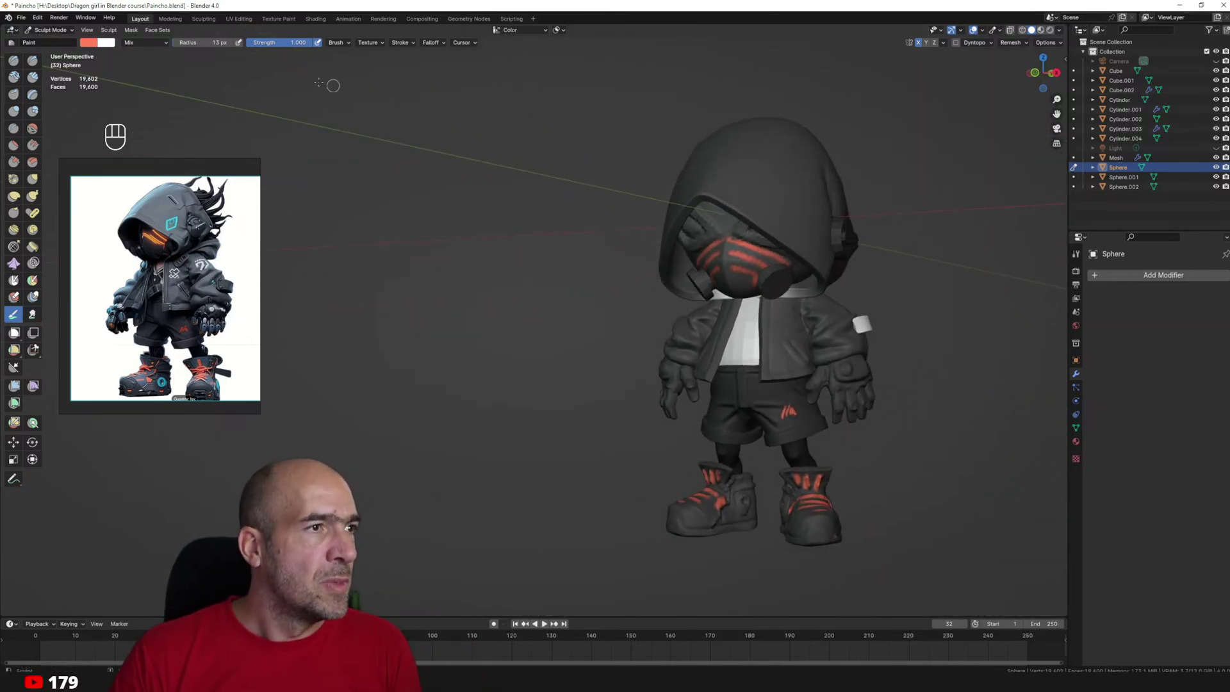
{"action": "left_click", "coordinate": [96, 45]}
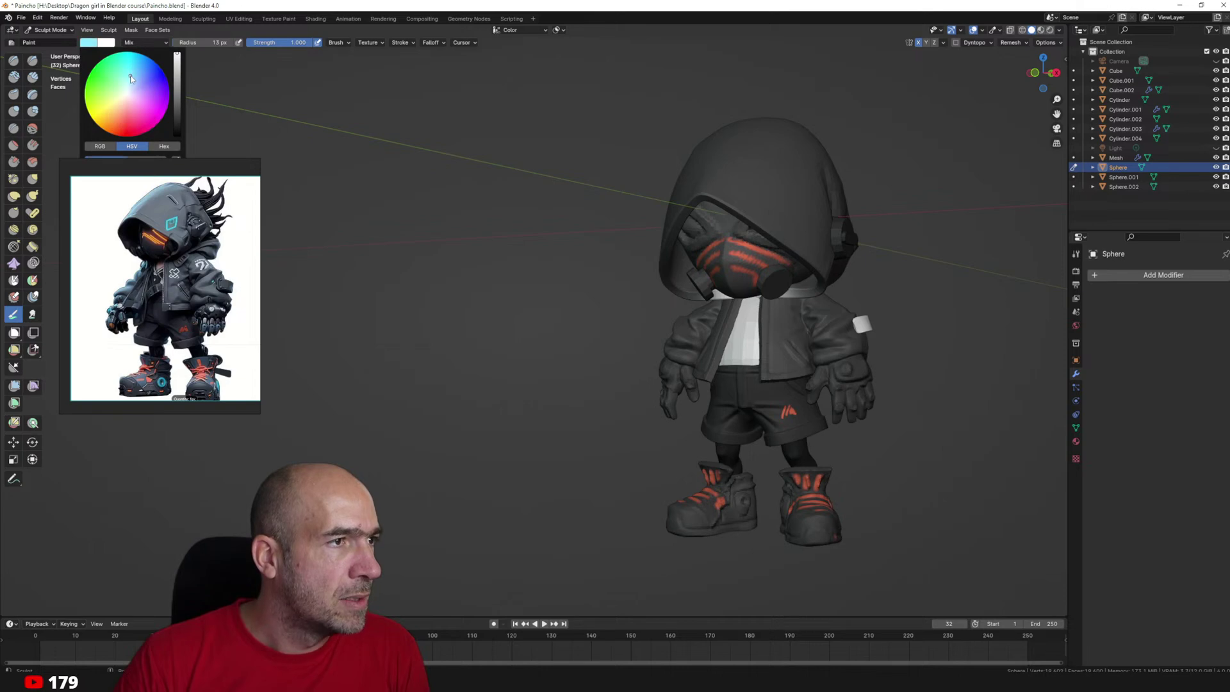
Voxel remesh the hood at a finer resolution and paint a cyan diamond emblem with an inner mark on its side.
{"action": "scroll", "coordinate": [824, 281], "scroll_direction": "up", "scroll_amount": 4}
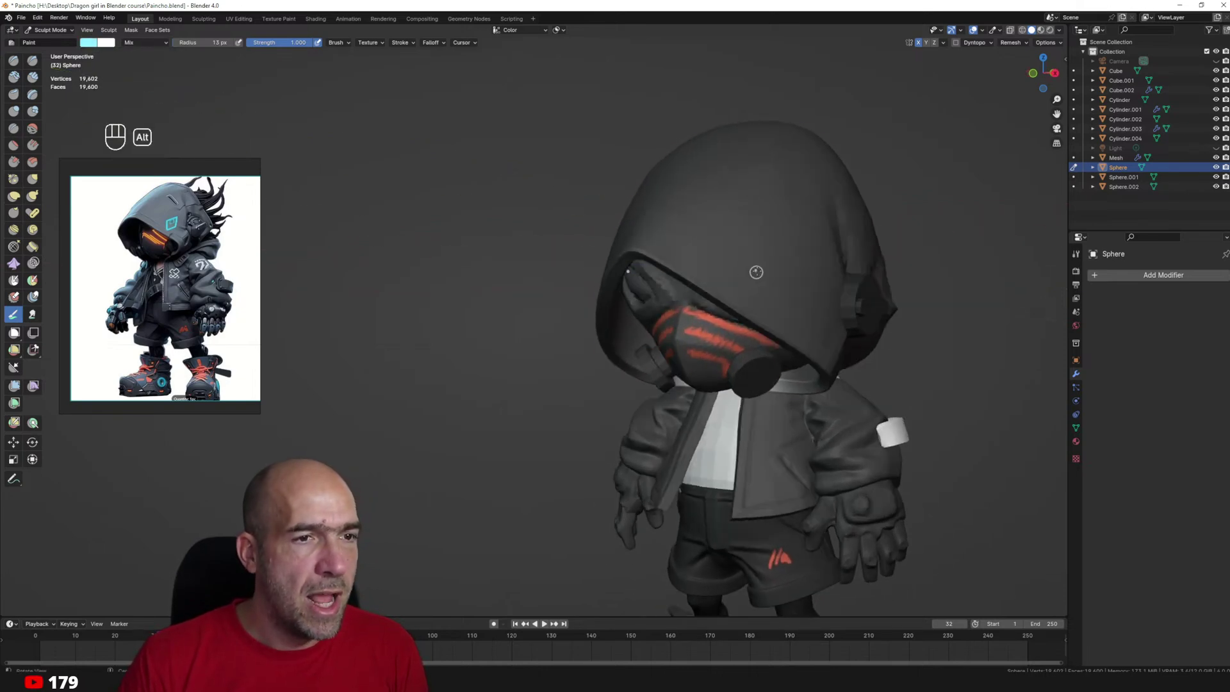
{"action": "key", "text": "alt+q"}
{"action": "key", "text": "r"}
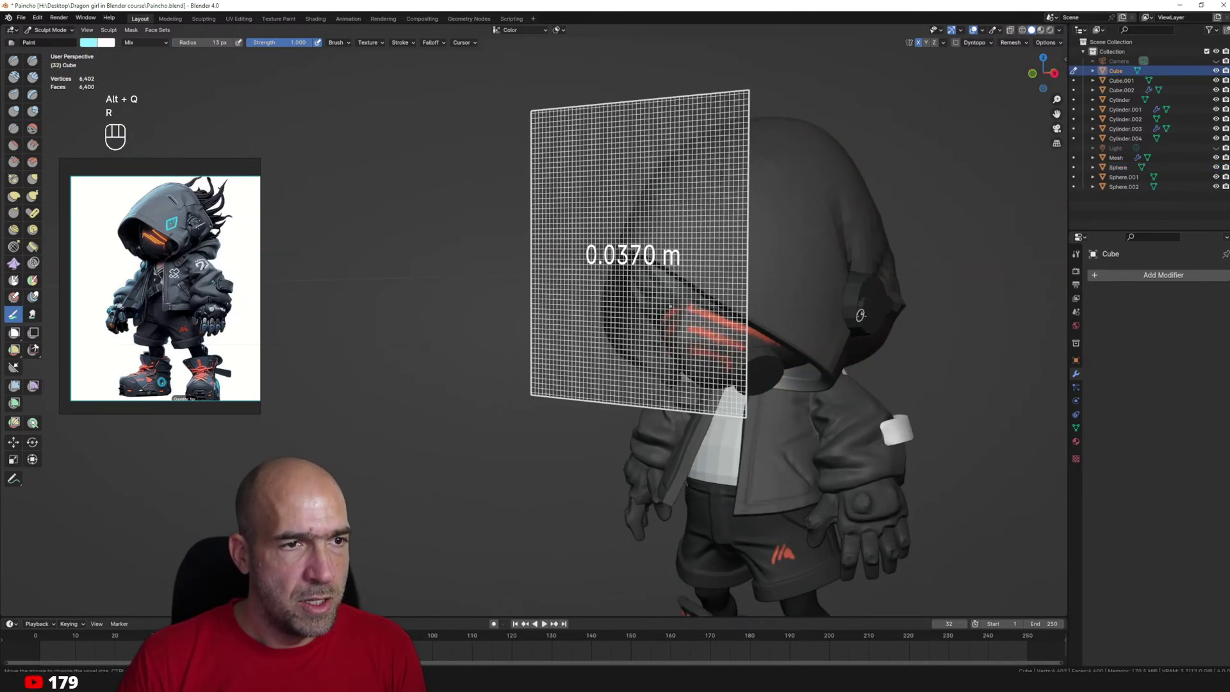
{"action": "left_click", "coordinate": [881, 328]}
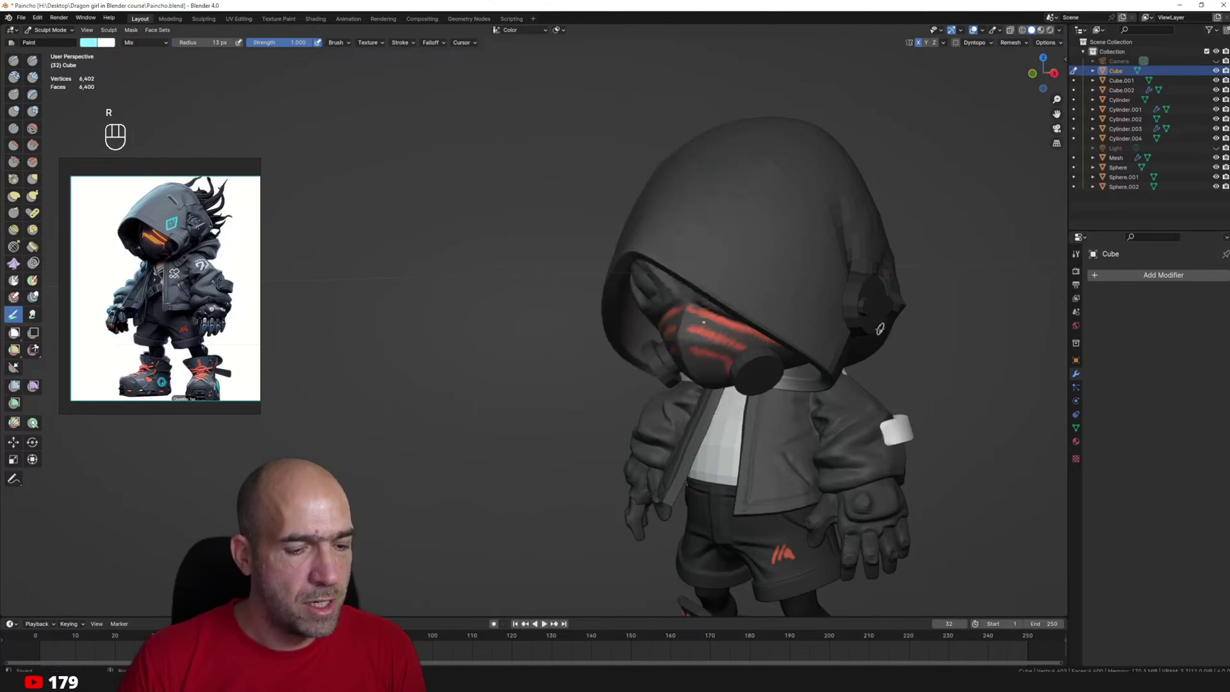
{"action": "key", "text": "ctrl+r"}
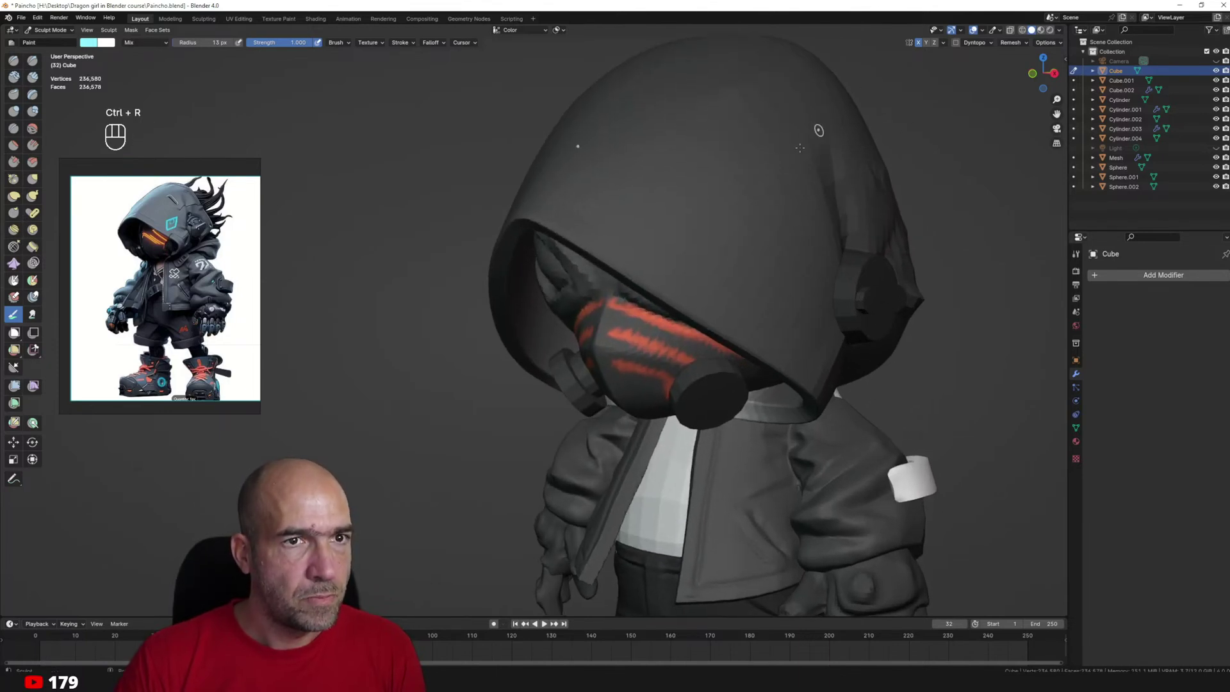
{"action": "mouse_move", "coordinate": [718, 259]}
{"action": "left_mouse_down"}
{"action": "mouse_move", "coordinate": [766, 237]}
{"action": "mouse_move", "coordinate": [764, 279]}
{"action": "mouse_move", "coordinate": [726, 307]}
{"action": "mouse_move", "coordinate": [756, 272]}
{"action": "left_mouse_up"}
{"action": "mouse_move", "coordinate": [781, 246]}
{"action": "middle_mouse_down", "text": "shift"}
{"action": "mouse_move", "coordinate": [728, 255]}
{"action": "mouse_move", "coordinate": [740, 195]}
{"action": "mouse_move", "coordinate": [746, 224]}
{"action": "middle_mouse_up", "text": "shift"}
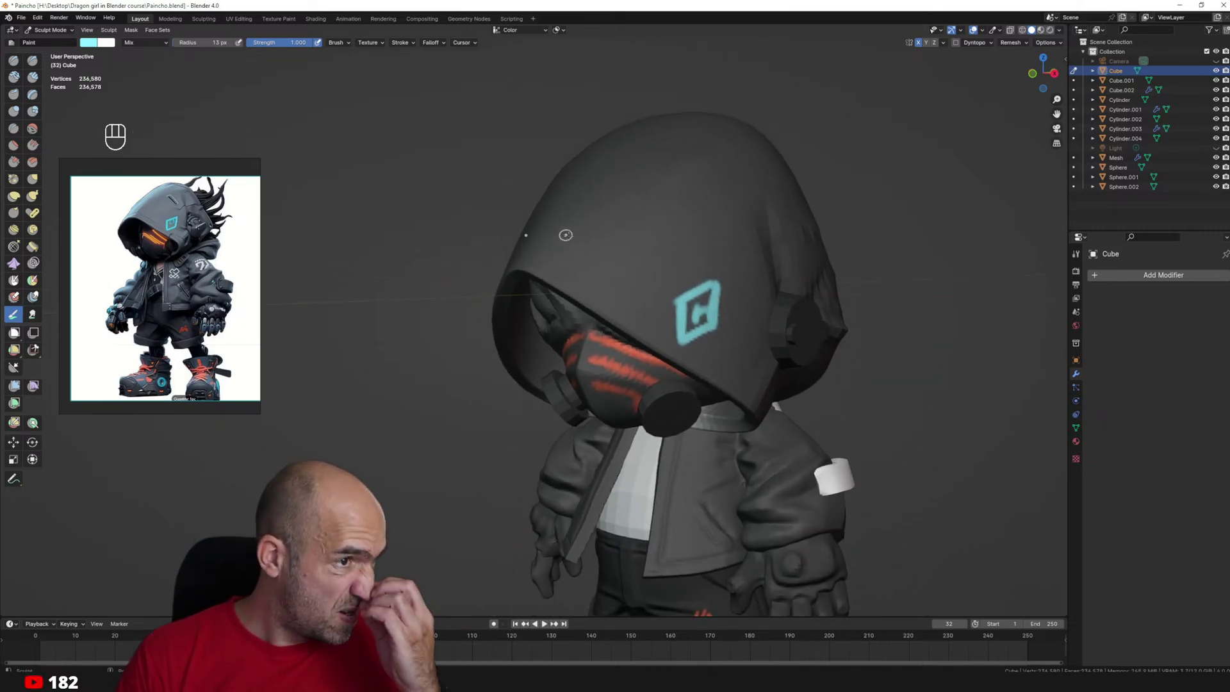
Switch sculpting back to the boots and paint a cyan ring around the round detail on their sides.
{"action": "middle_click_drag", "start_coordinate": [693, 480], "coordinate": [693, 60], "text": "alt+shift"}
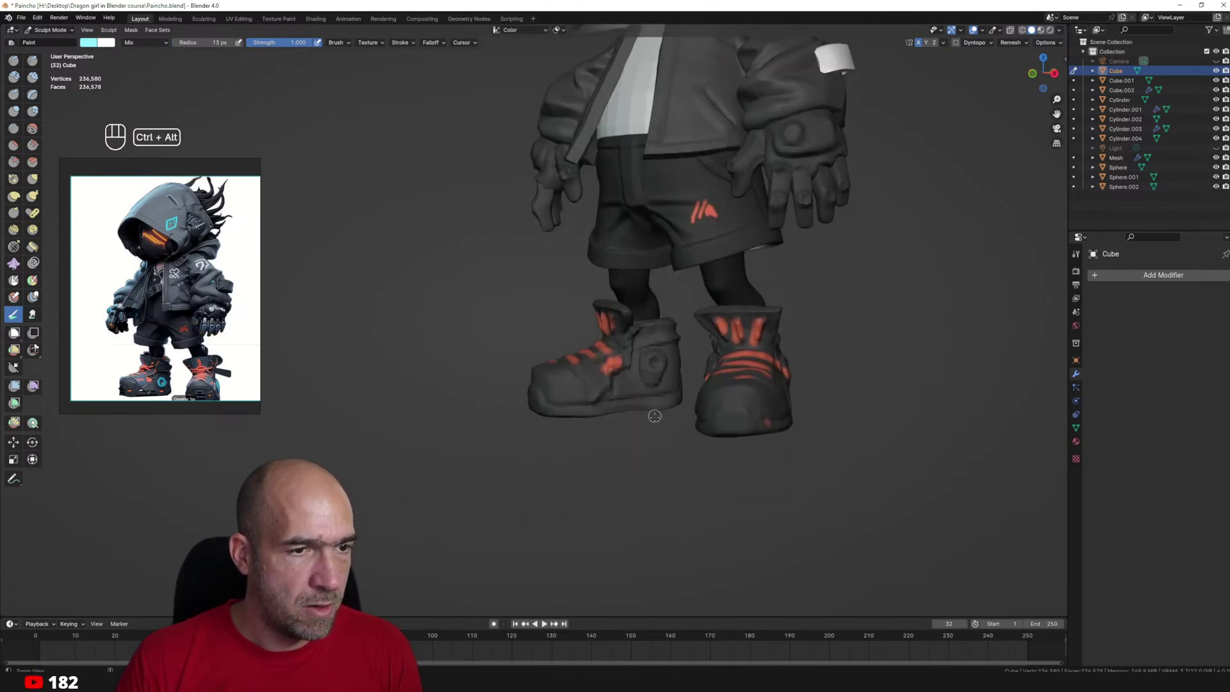
{"action": "middle_click_drag", "start_coordinate": [653, 416], "coordinate": [648, 349], "text": "ctrl+alt"}
{"action": "key", "text": "alt+q"}
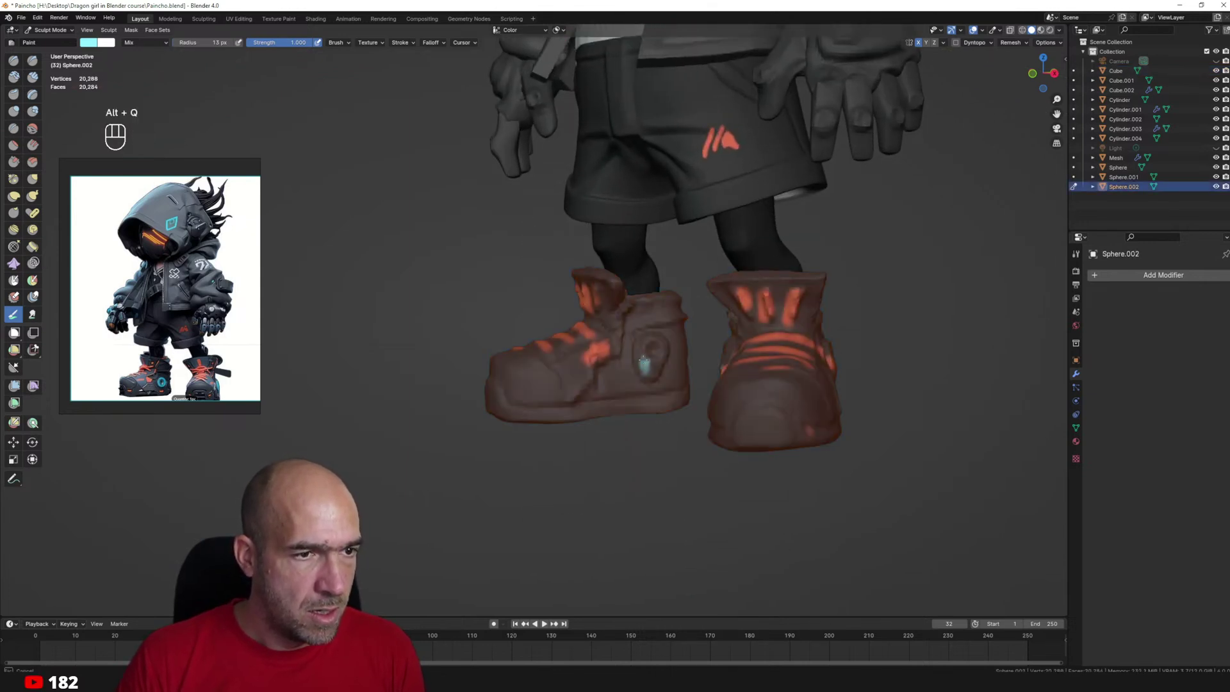
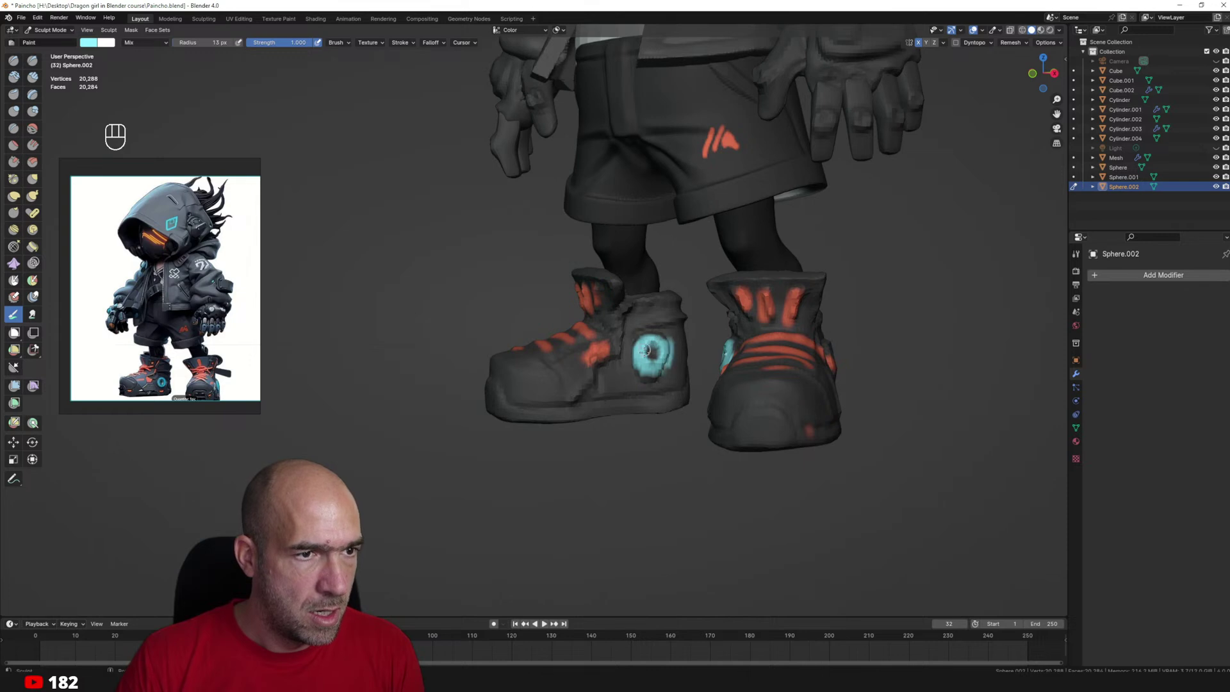
{"action": "mouse_move", "coordinate": [646, 351]}
{"action": "middle_mouse_down", "text": "ctrl+alt"}
{"action": "mouse_move", "coordinate": [655, 368]}
{"action": "mouse_move", "coordinate": [649, 353]}
{"action": "middle_mouse_up", "text": "ctrl+alt"}
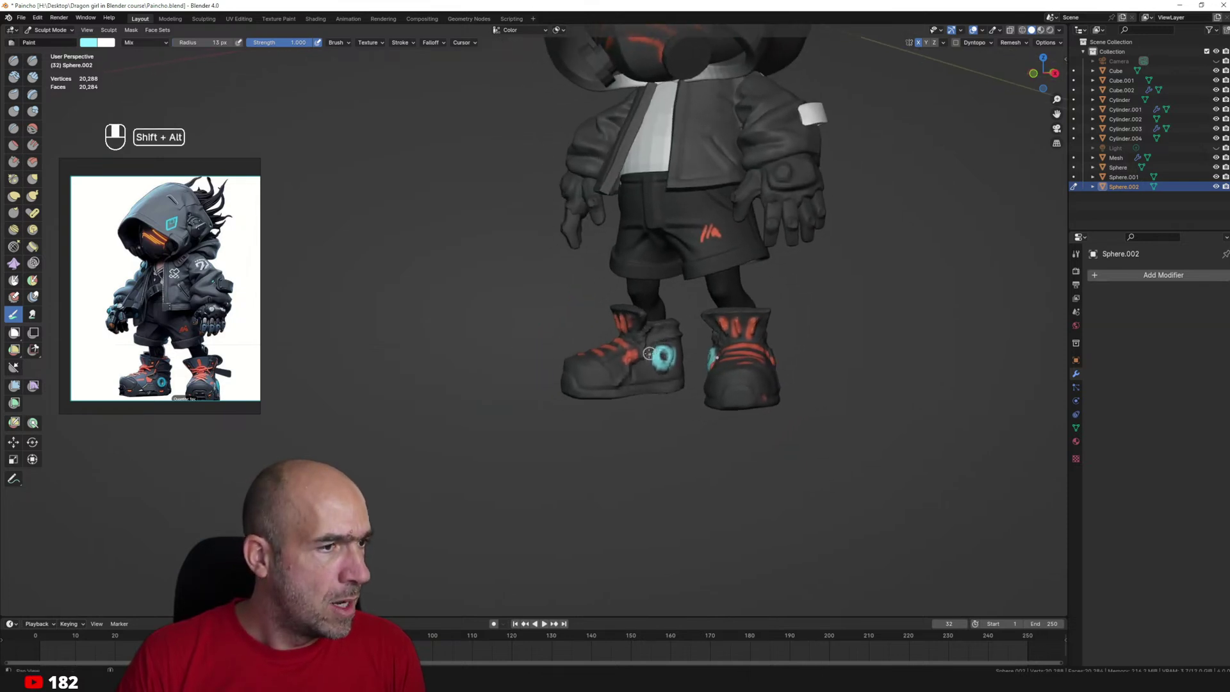
Switch sculpting to the gloves and paint cyan tips on the fingers and thumbs of both hands.
{"action": "scroll", "coordinate": [649, 353], "scroll_direction": "up", "scroll_amount": 2, "text": "shift"}
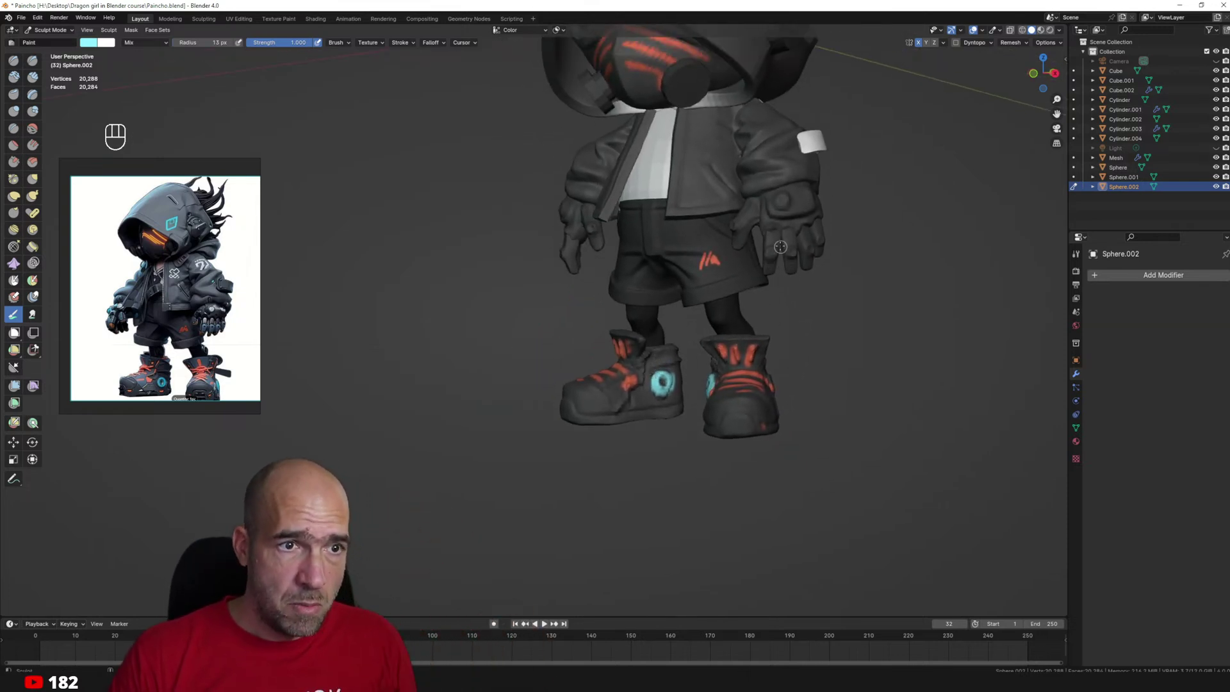
{"action": "key", "text": "alt+q"}
{"action": "scroll", "coordinate": [780, 247], "scroll_direction": "up", "scroll_amount": 2}
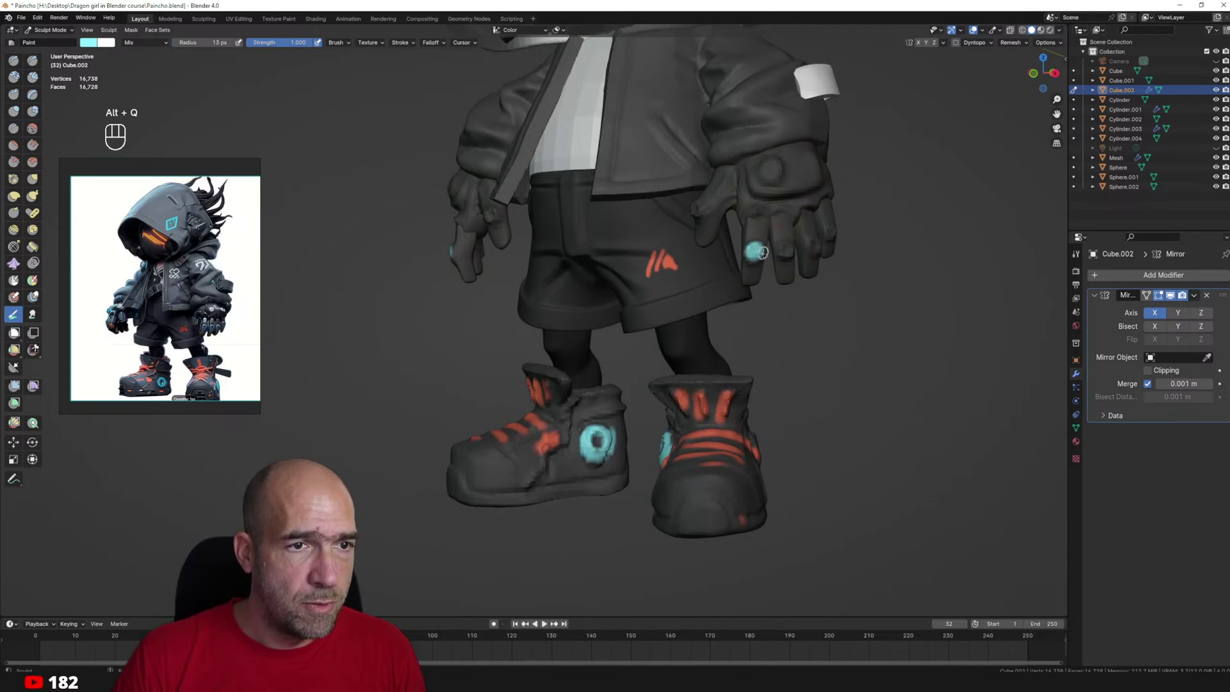
{"action": "middle_click_drag", "start_coordinate": [717, 228], "coordinate": [749, 221], "text": "alt"}
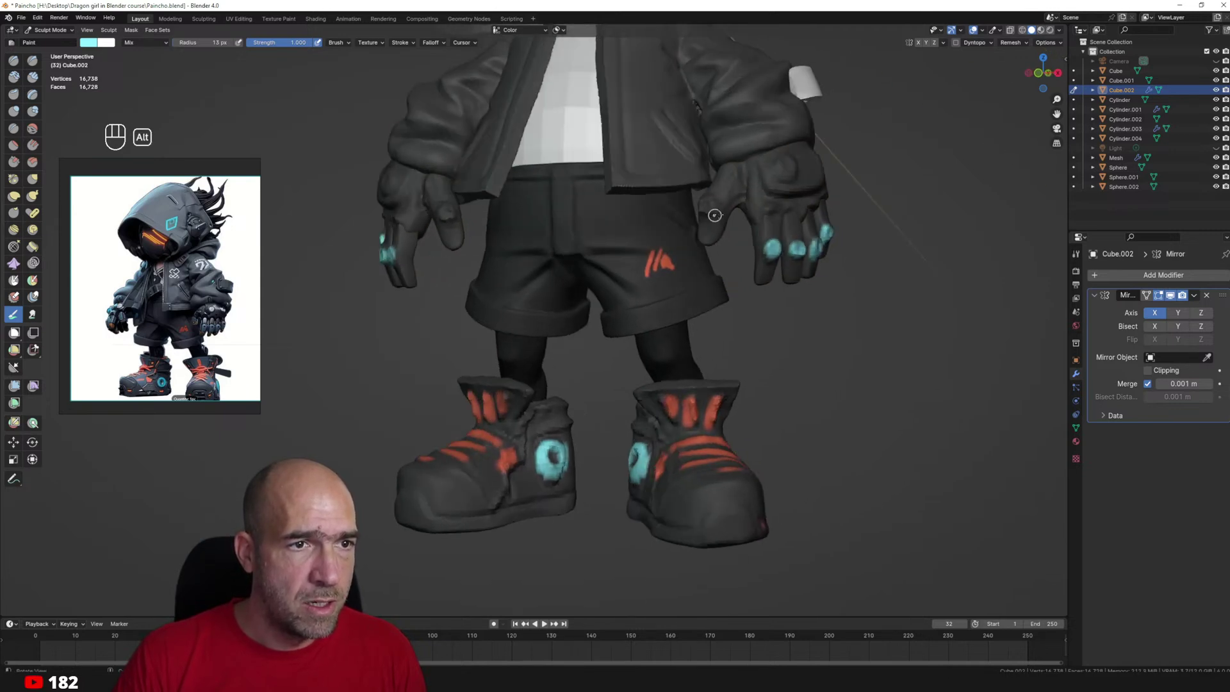
{"action": "left_click_drag", "start_coordinate": [713, 211], "coordinate": [719, 218]}
{"action": "middle_click_drag", "start_coordinate": [728, 227], "coordinate": [756, 358], "text": "ctrl+alt"}
{"action": "mouse_move", "coordinate": [755, 358]}
{"action": "middle_mouse_down", "text": "alt"}
{"action": "mouse_move", "coordinate": [717, 363]}
{"action": "mouse_move", "coordinate": [719, 298]}
{"action": "middle_mouse_up", "text": "alt"}
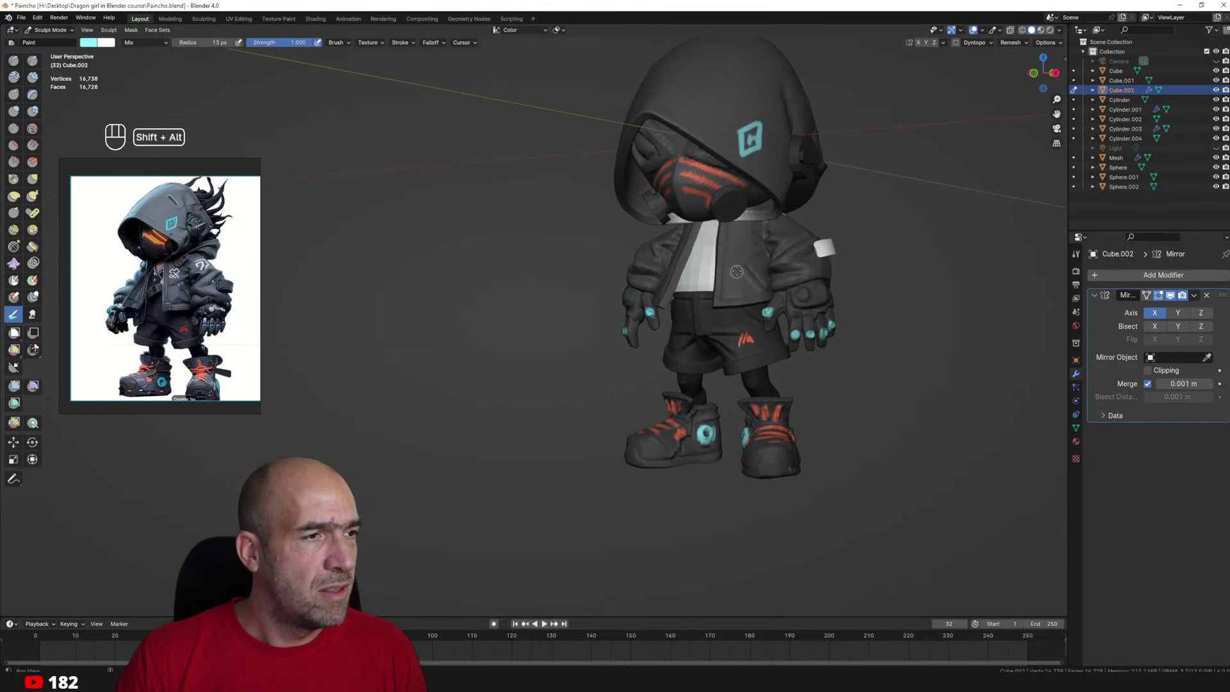
Switch sculpting to the jacket and paint a white angular emblem on its front chest panel.
{"action": "mouse_move", "coordinate": [748, 247]}
{"action": "middle_mouse_down", "text": "alt+shift"}
{"action": "mouse_move", "coordinate": [718, 307]}
{"action": "mouse_move", "coordinate": [706, 222]}
{"action": "middle_mouse_up", "text": "alt+shift"}
{"action": "key", "text": "alt+q"}
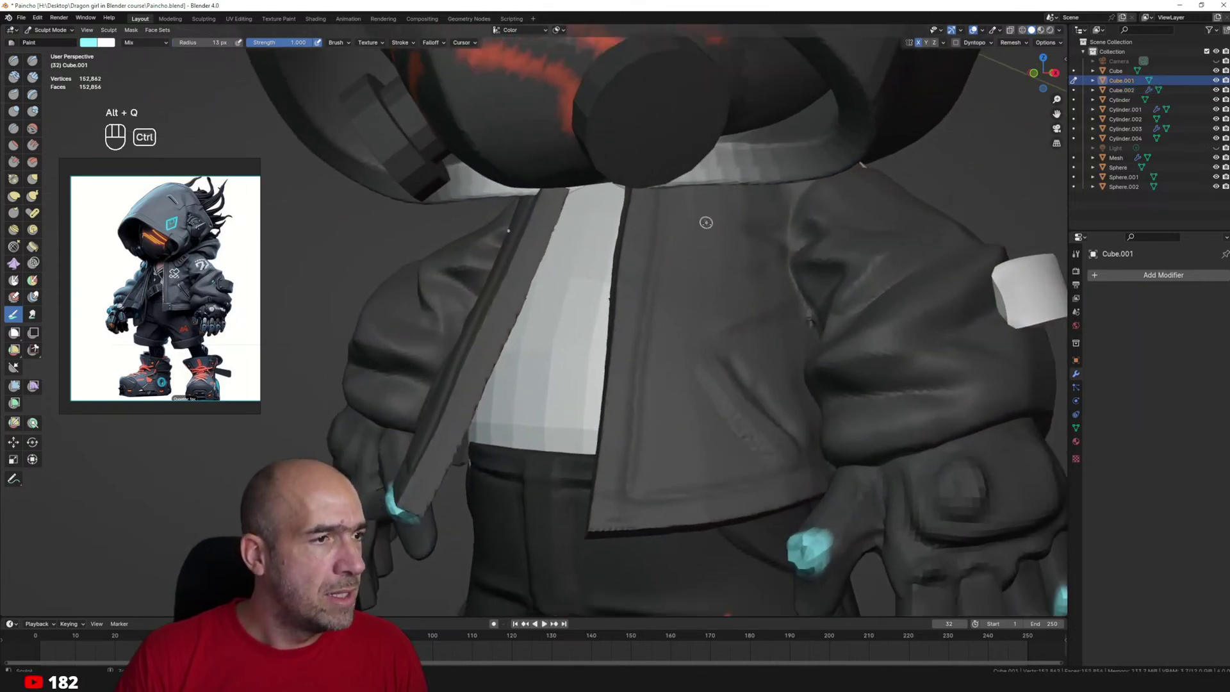
{"action": "left_click_drag", "start_coordinate": [721, 252], "coordinate": [671, 297]}
{"action": "left_click_drag", "start_coordinate": [730, 257], "coordinate": [751, 278], "text": "ctrl"}
{"action": "mouse_move", "coordinate": [745, 279]}
{"action": "left_mouse_down", "text": "ctrl"}
{"action": "mouse_move", "coordinate": [684, 333]}
{"action": "mouse_move", "coordinate": [698, 332]}
{"action": "left_mouse_up", "text": "ctrl"}
{"action": "left_click_drag", "start_coordinate": [669, 269], "coordinate": [684, 280], "text": "ctrl"}
{"action": "left_click_drag", "start_coordinate": [668, 266], "coordinate": [700, 248], "text": "ctrl"}
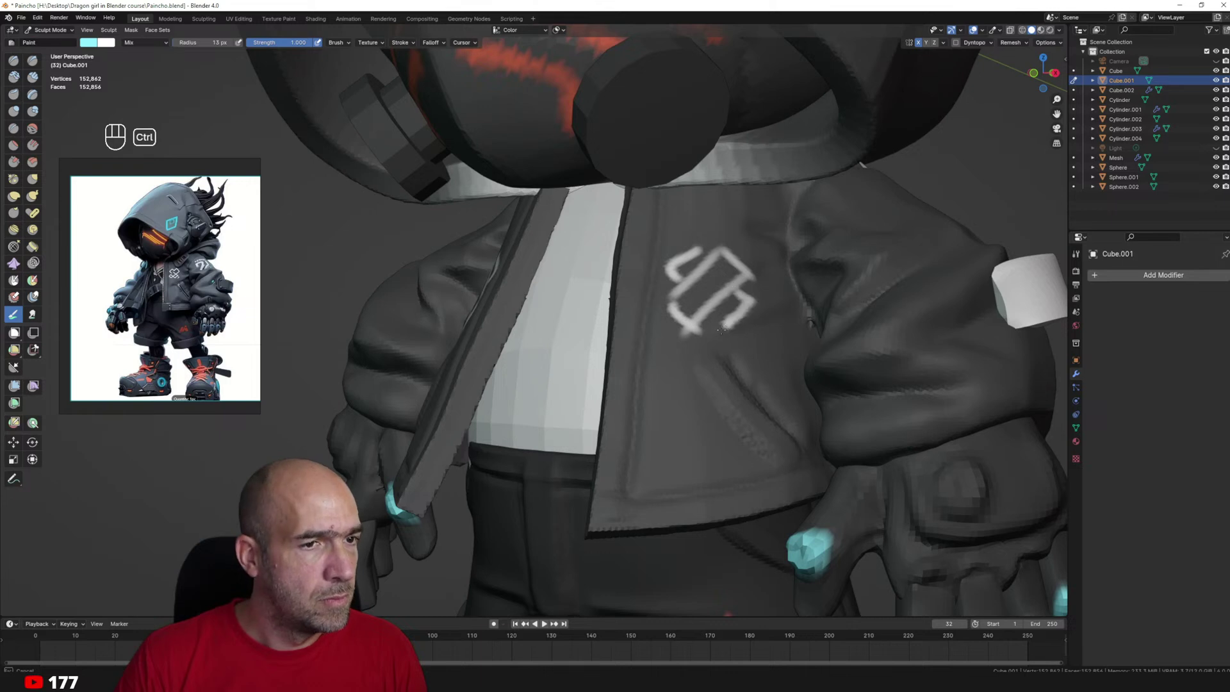
Paint a white hooked symbol with small dots above it on the jacket's upper sleeve.
{"action": "middle_click_drag", "start_coordinate": [723, 332], "coordinate": [515, 449], "text": "shift"}
{"action": "middle_click_drag", "start_coordinate": [737, 309], "coordinate": [695, 336]}
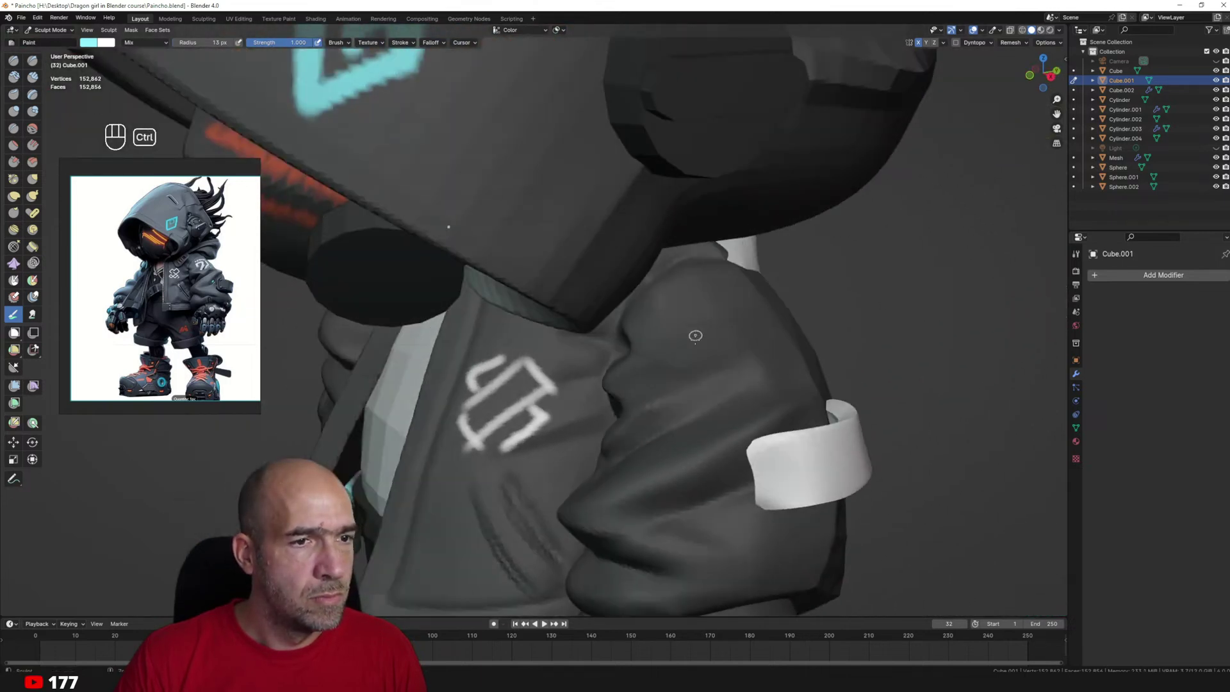
{"action": "mouse_move", "coordinate": [690, 332]}
{"action": "left_mouse_down"}
{"action": "mouse_move", "coordinate": [743, 315]}
{"action": "mouse_move", "coordinate": [711, 383]}
{"action": "left_mouse_up"}
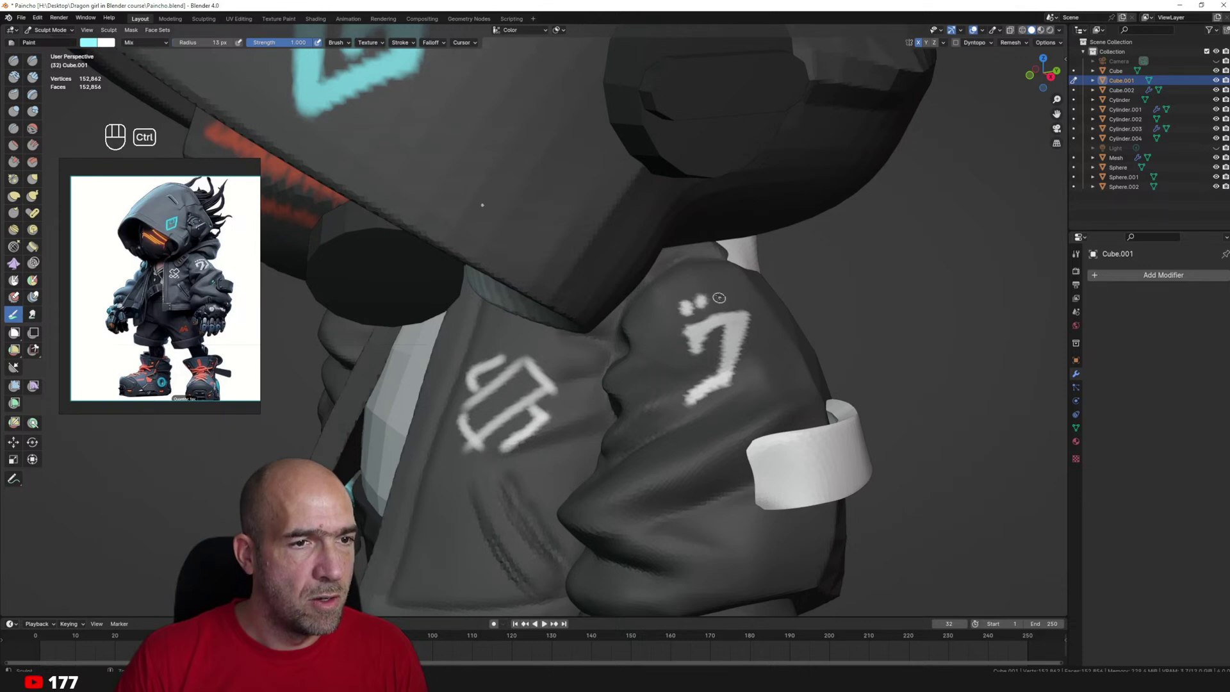
{"action": "left_click_drag", "start_coordinate": [765, 327], "coordinate": [768, 390], "text": "ctrl"}
Switch sculpting back to the gloves and paint a white disc on the round detail with small white marks beside it.
{"action": "mouse_move", "coordinate": [769, 391]}
{"action": "left_mouse_down", "text": "alt+shift"}
{"action": "mouse_move", "coordinate": [705, 307]}
{"action": "mouse_move", "coordinate": [681, 177]}
{"action": "left_mouse_up", "text": "alt+shift"}
{"action": "left_click_drag", "start_coordinate": [602, 385], "coordinate": [638, 378], "text": "alt"}
{"action": "key", "text": "alt+q"}
{"action": "left_click_drag", "start_coordinate": [587, 348], "coordinate": [594, 365], "text": "ctrl"}
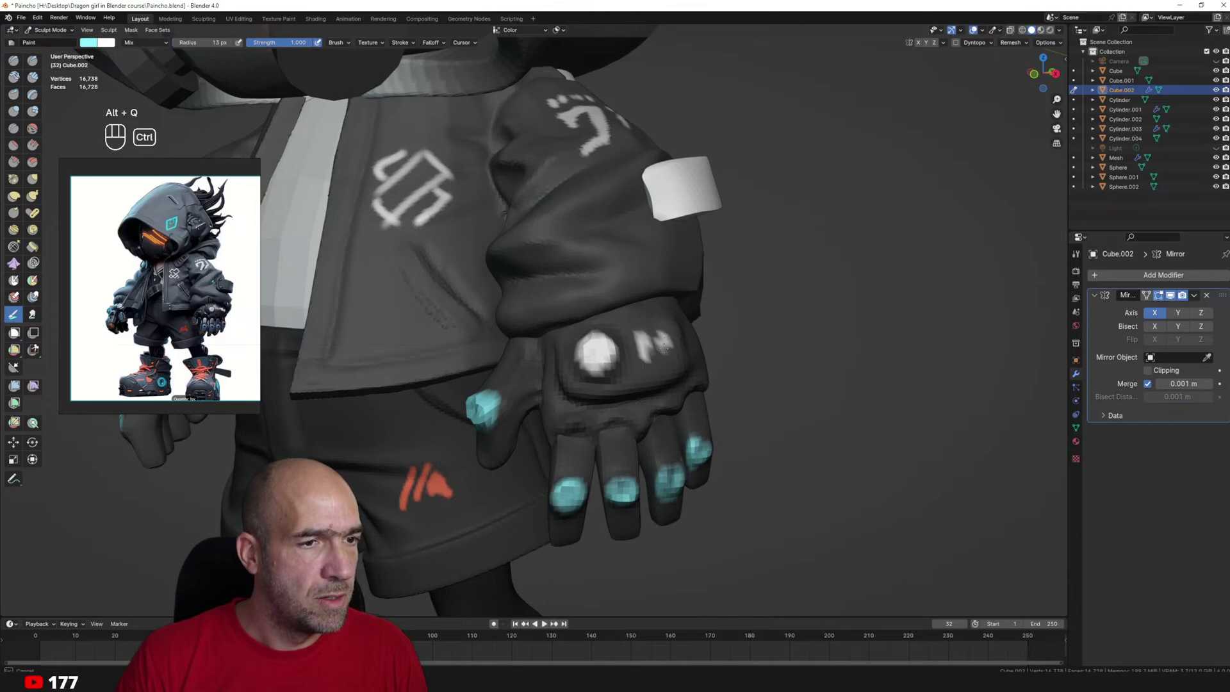
{"action": "left_click_drag", "start_coordinate": [663, 347], "coordinate": [684, 341], "text": "ctrl"}
{"action": "mouse_move", "coordinate": [560, 364]}
{"action": "left_mouse_down", "text": "alt+shift"}
{"action": "mouse_move", "coordinate": [653, 319]}
{"action": "mouse_move", "coordinate": [642, 376]}
{"action": "mouse_move", "coordinate": [670, 342]}
{"action": "left_mouse_up", "text": "alt+shift"}
{"action": "left_click_drag", "start_coordinate": [685, 295], "coordinate": [689, 317], "text": "ctrl+alt"}
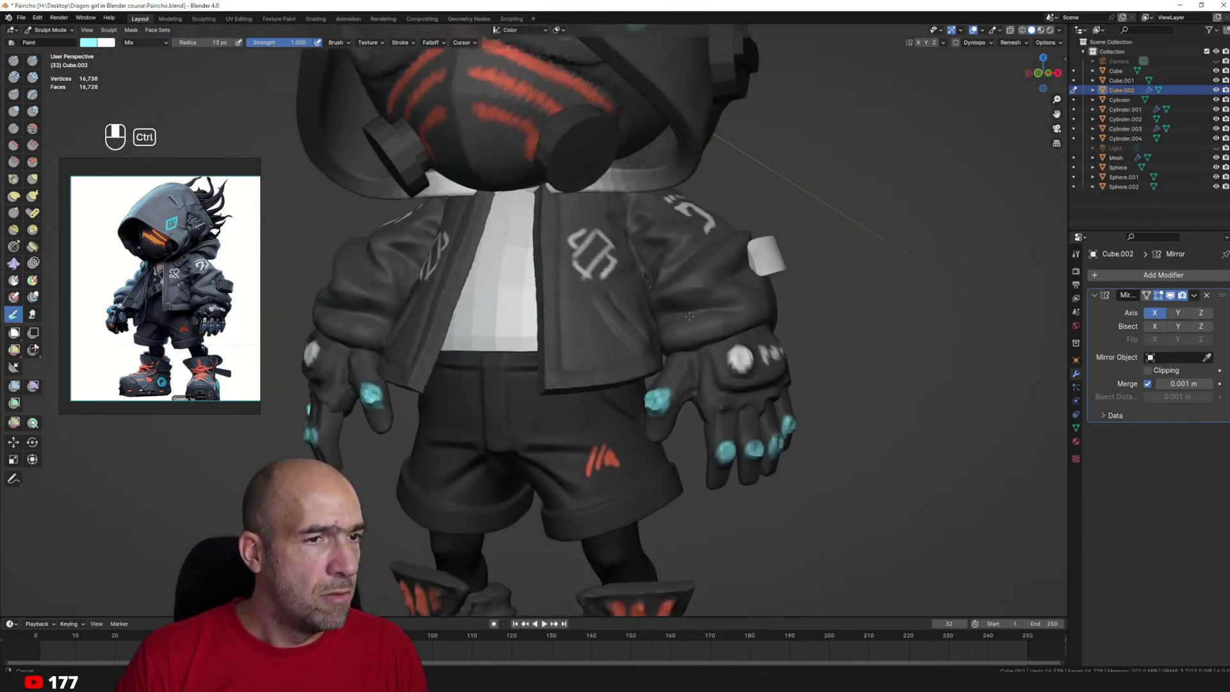
{"action": "middle_click_drag", "start_coordinate": [689, 315], "coordinate": [740, 388], "text": "ctrl"}
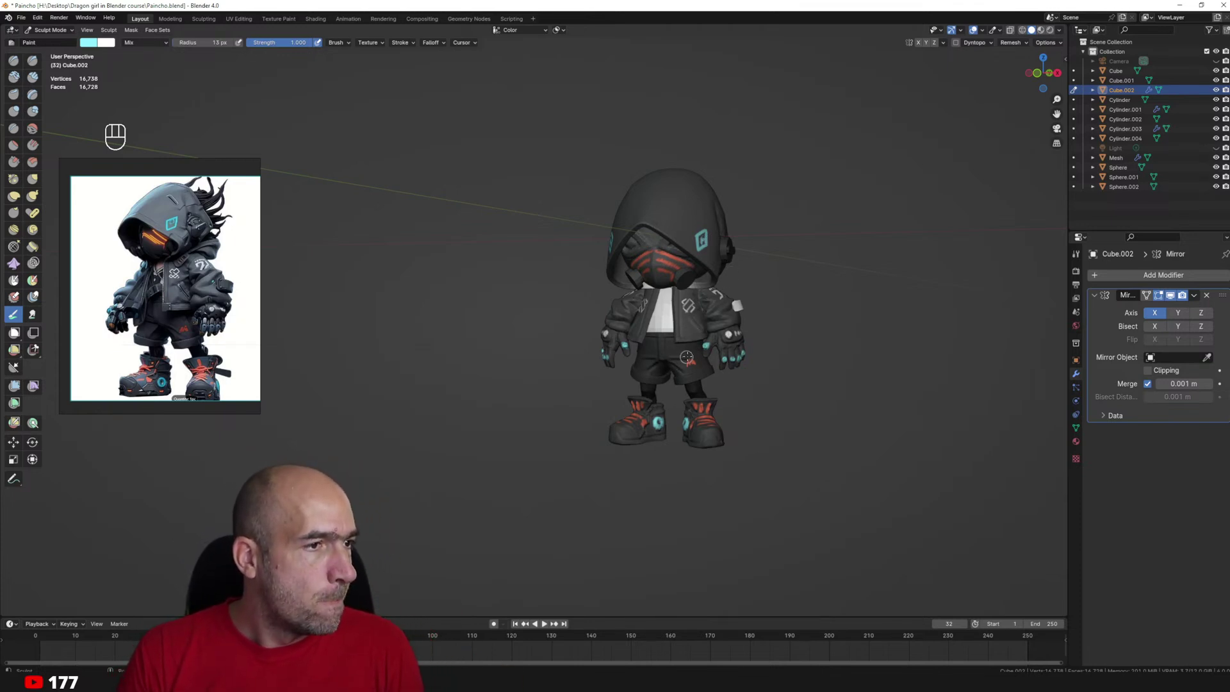
Set the Paint brush colour to black, switch sculpting to the hood and set the brush radius to 15 px.
{"action": "middle_click_drag", "start_coordinate": [733, 352], "coordinate": [698, 351]}
{"action": "mouse_move", "coordinate": [698, 351]}
{"action": "middle_mouse_down", "text": "ctrl"}
{"action": "mouse_move", "coordinate": [667, 308]}
{"action": "mouse_move", "coordinate": [700, 338]}
{"action": "middle_mouse_up", "text": "ctrl"}
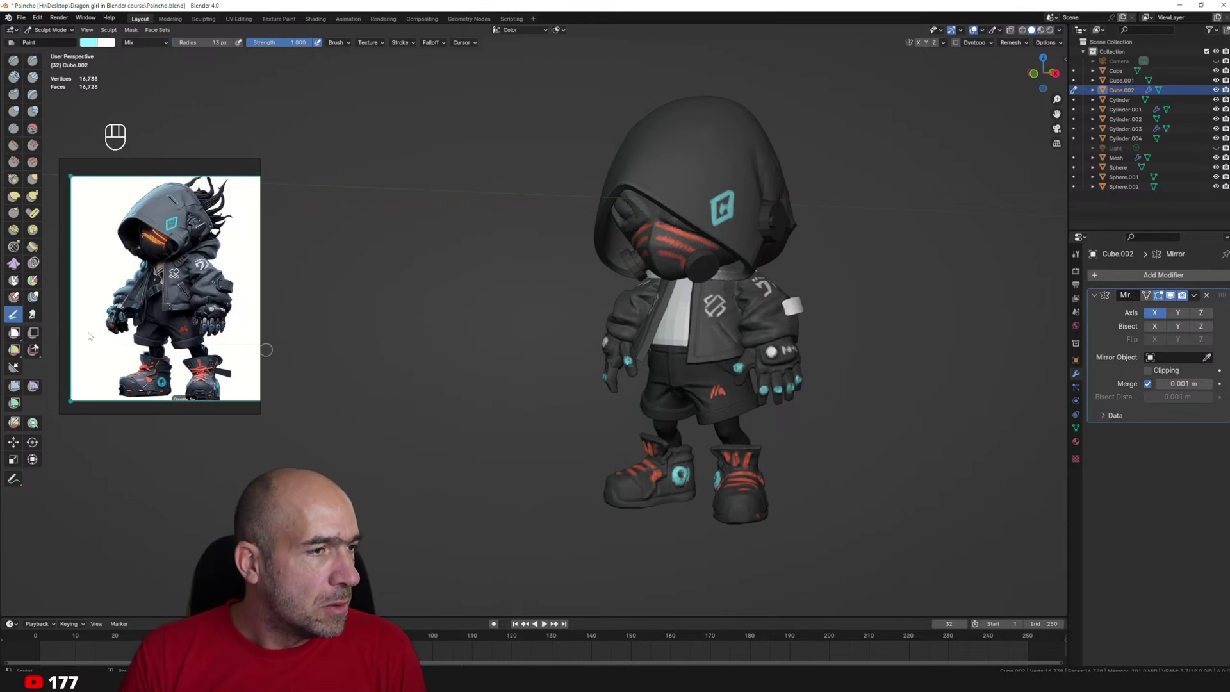
{"action": "left_click", "coordinate": [94, 43]}
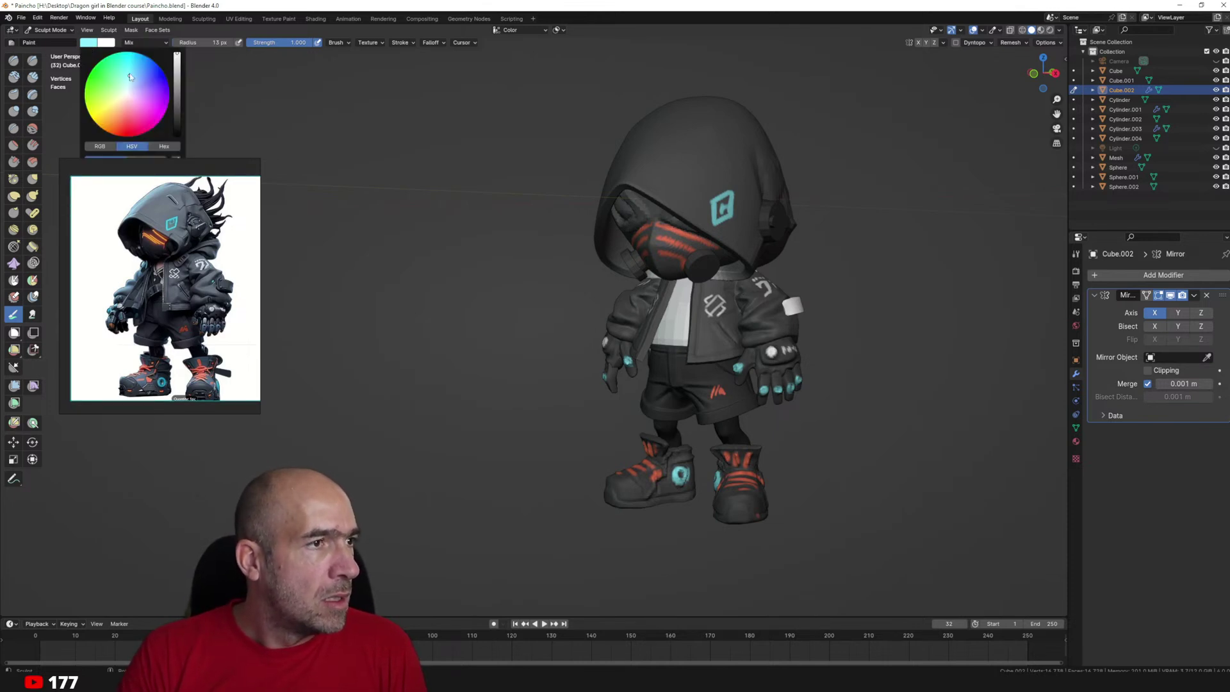
{"action": "left_click_drag", "start_coordinate": [177, 87], "coordinate": [181, 147]}
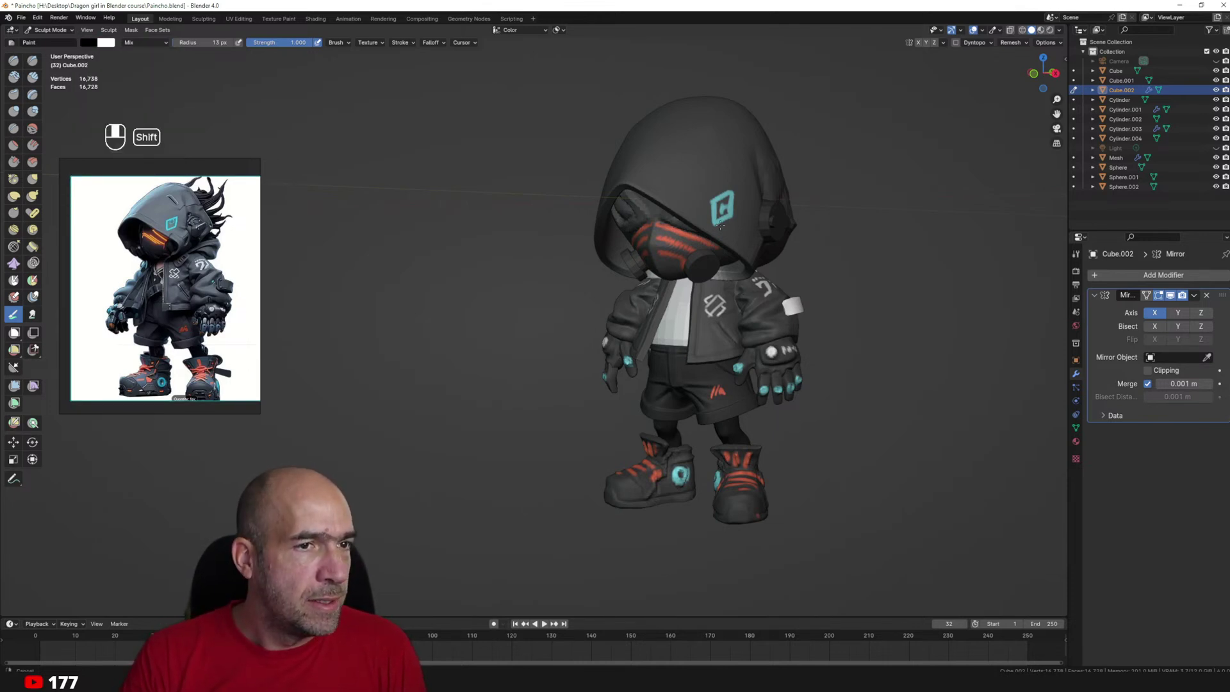
{"action": "middle_click_drag", "start_coordinate": [702, 177], "coordinate": [694, 250], "text": "shift"}
{"action": "key", "text": "alt+q"}
{"action": "scroll", "coordinate": [750, 229], "scroll_direction": "up", "scroll_amount": 1}
{"action": "key", "text": "bracketright"}
{"action": "key", "text": "bracketright"}
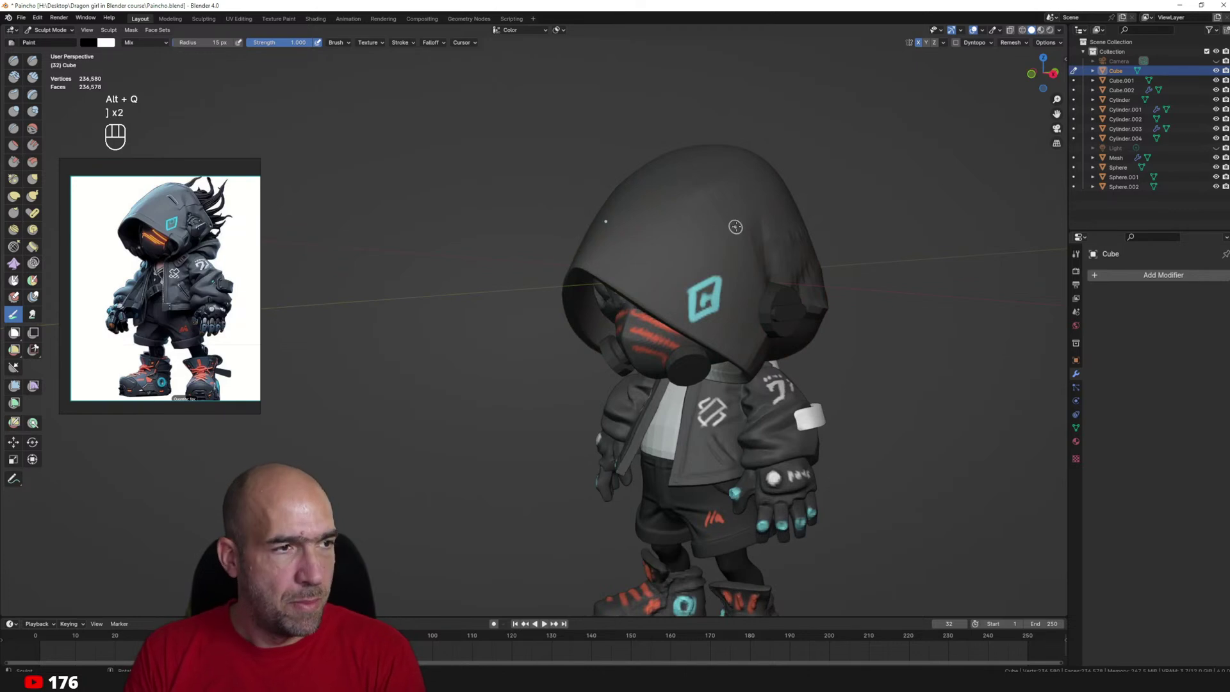
{"action": "scroll", "coordinate": [719, 211], "scroll_direction": "up", "scroll_amount": 3}
{"action": "key", "text": "1"}
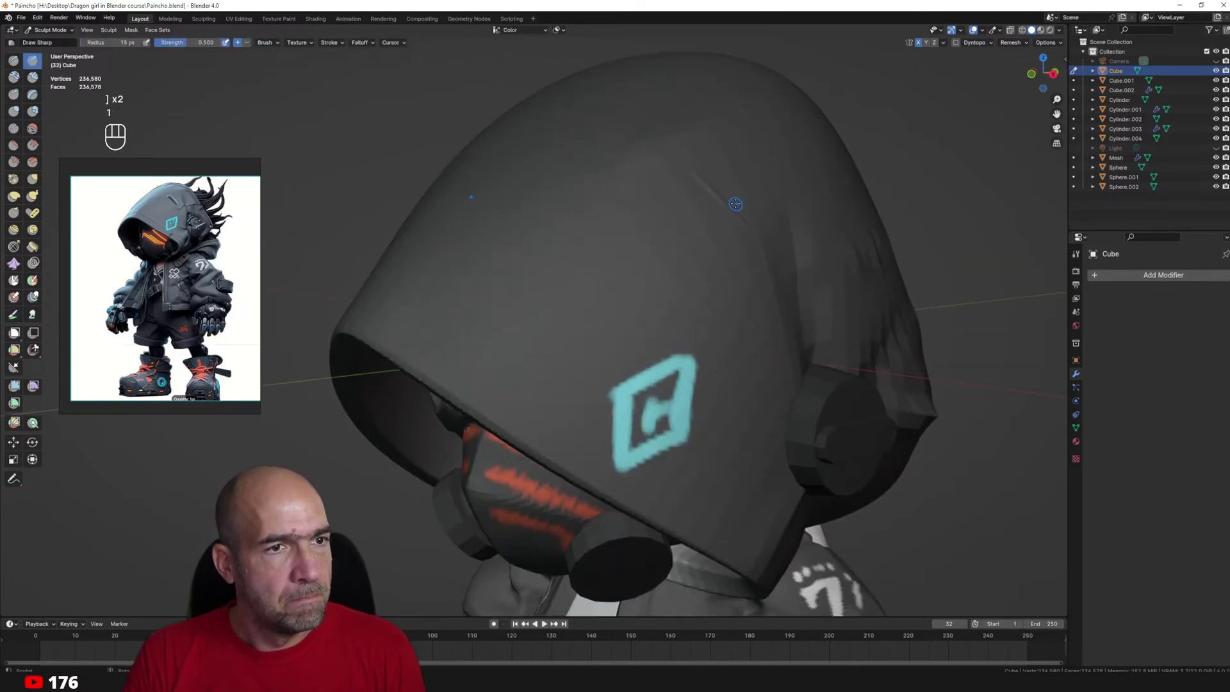
{"action": "key", "text": "ctrl+z"}
{"action": "left_click", "coordinate": [13, 314]}
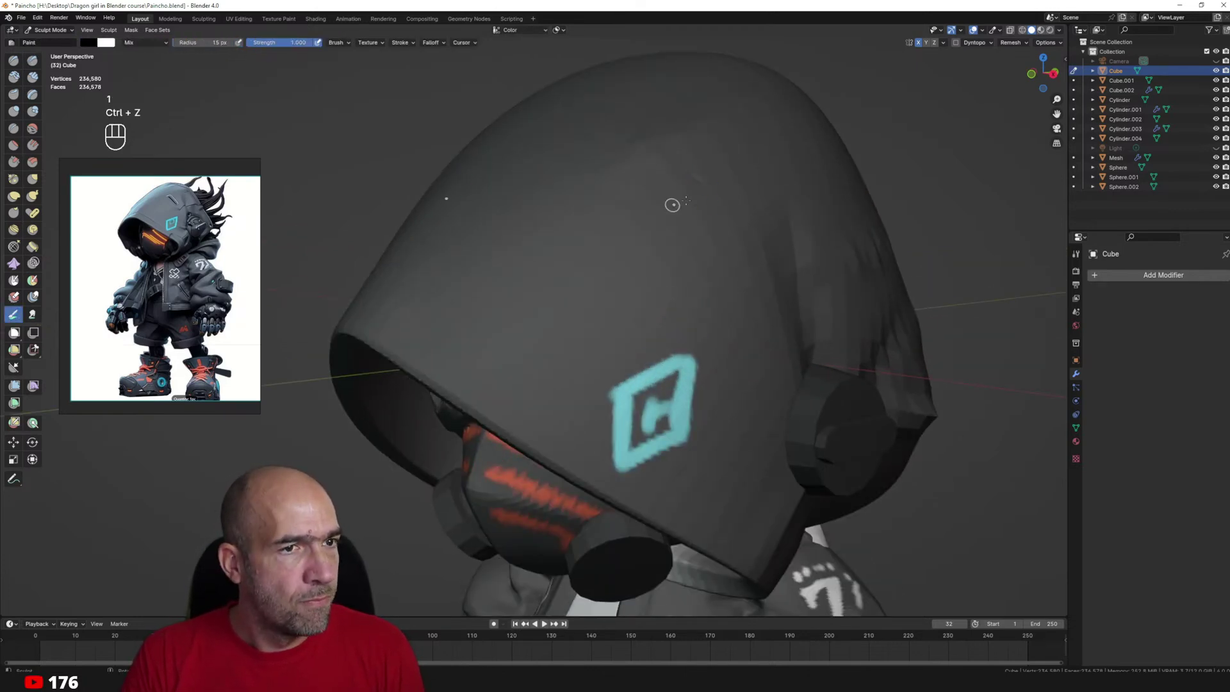
Paint a black slit on the hood's upper side, a dot above the round side piece and a patch near the lower edge.
{"action": "left_click_drag", "start_coordinate": [724, 191], "coordinate": [740, 214]}
{"action": "left_click_drag", "start_coordinate": [691, 171], "coordinate": [752, 228]}
{"action": "middle_click_drag", "start_coordinate": [835, 275], "coordinate": [811, 267], "text": "shift"}
{"action": "scroll", "coordinate": [811, 267], "scroll_direction": "down", "scroll_amount": 3}
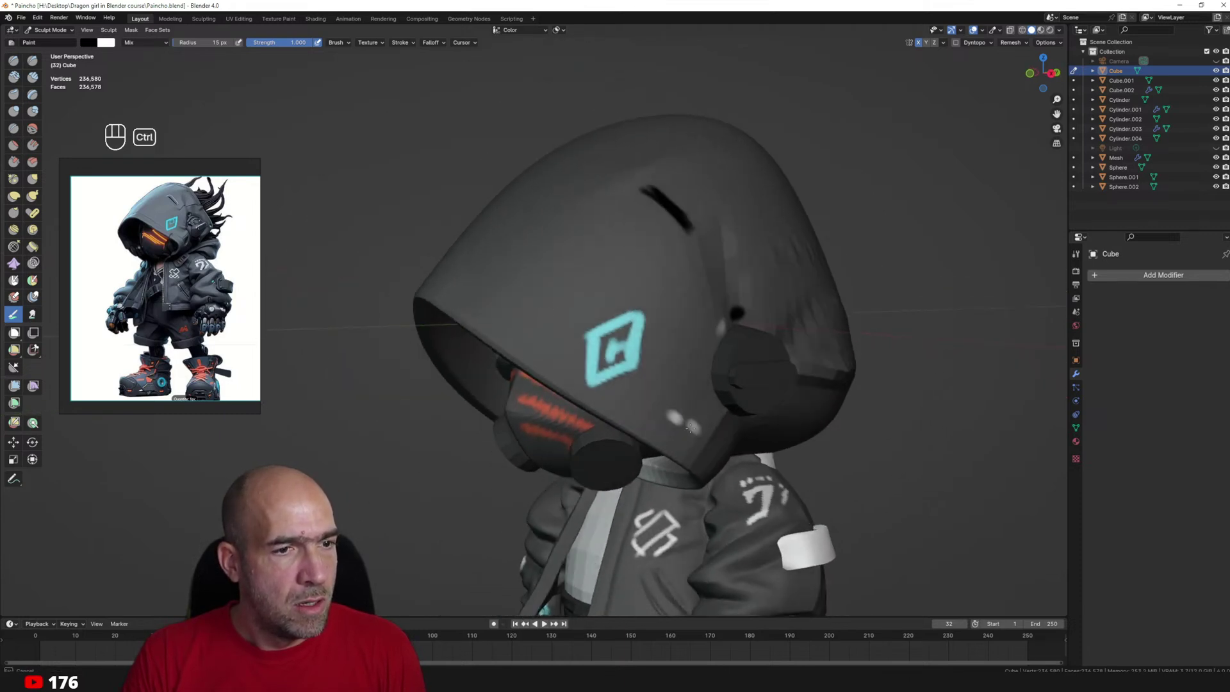
{"action": "key", "text": "ctrl+z"}
{"action": "key", "text": "ctrl+z"}
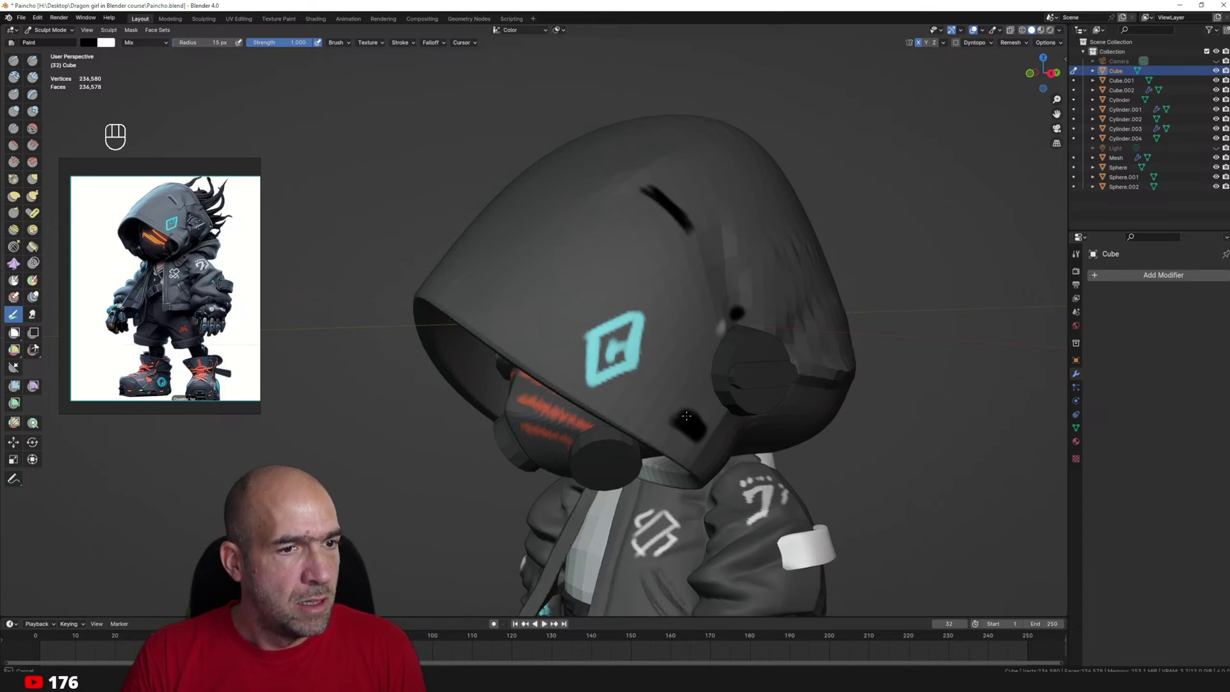
Outline the hood's black slit and lower patch with thin white edges.
{"action": "middle_click_drag", "start_coordinate": [698, 424], "coordinate": [672, 284], "text": "ctrl"}
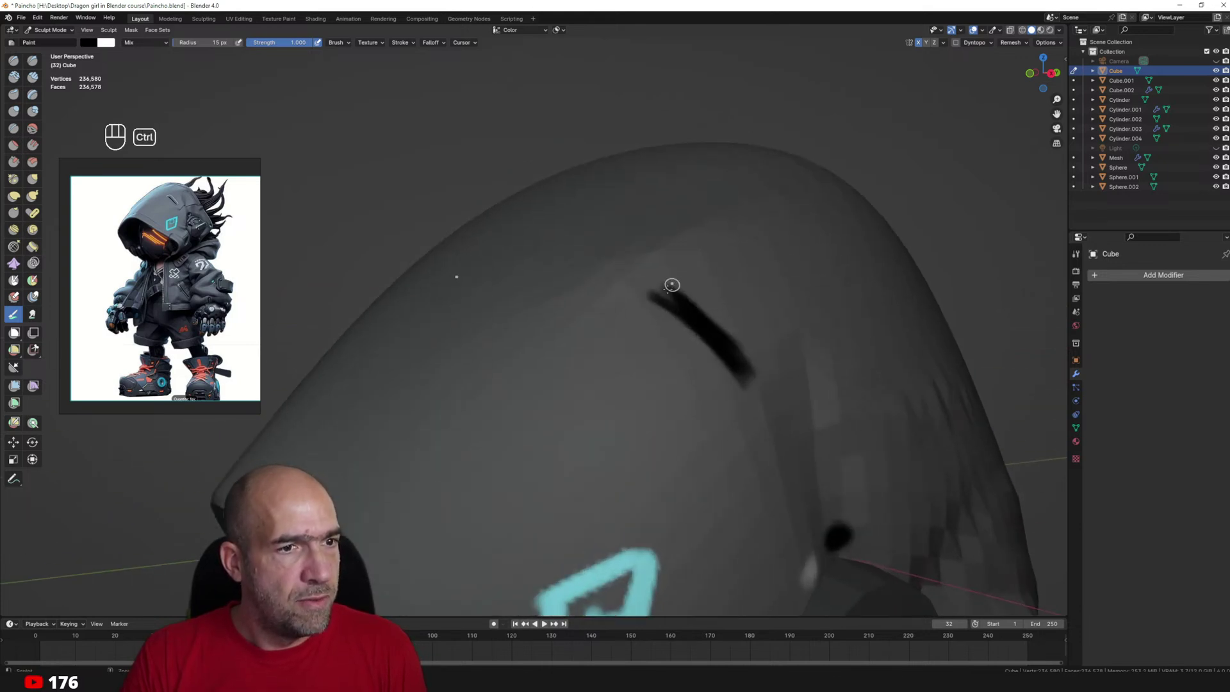
{"action": "mouse_move", "coordinate": [654, 293]}
{"action": "left_mouse_down", "text": "ctrl"}
{"action": "mouse_move", "coordinate": [697, 299]}
{"action": "mouse_move", "coordinate": [747, 352]}
{"action": "left_mouse_up", "text": "ctrl"}
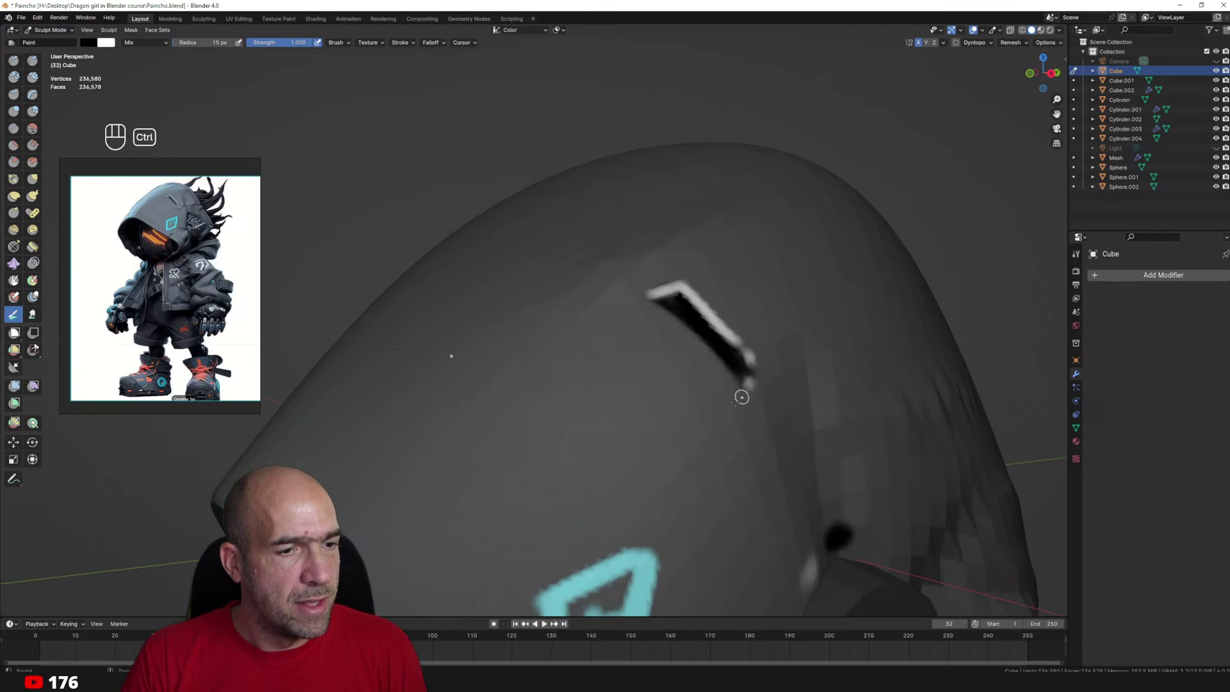
{"action": "mouse_move", "coordinate": [762, 522]}
{"action": "left_mouse_down", "text": "alt+shift"}
{"action": "mouse_move", "coordinate": [735, 321]}
{"action": "mouse_move", "coordinate": [730, 141]}
{"action": "left_mouse_up", "text": "alt+shift"}
{"action": "mouse_move", "coordinate": [688, 379]}
{"action": "left_mouse_down", "text": "ctrl"}
{"action": "mouse_move", "coordinate": [714, 356]}
{"action": "mouse_move", "coordinate": [732, 448]}
{"action": "mouse_move", "coordinate": [568, 383]}
{"action": "left_mouse_up", "text": "ctrl"}
Turn on stroke stabilization and paint a thin black line along the hood's front rim with a 7 px brush.
{"action": "key", "text": "shift+s"}
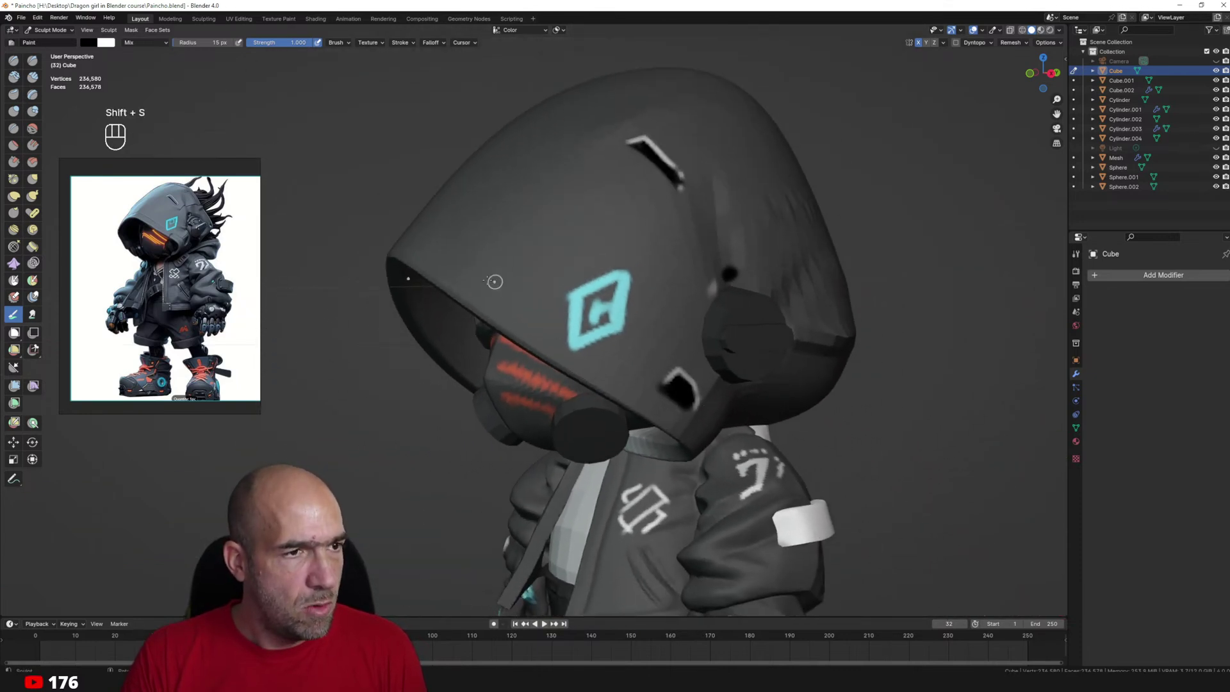
{"action": "middle_click_drag", "start_coordinate": [495, 282], "coordinate": [424, 250]}
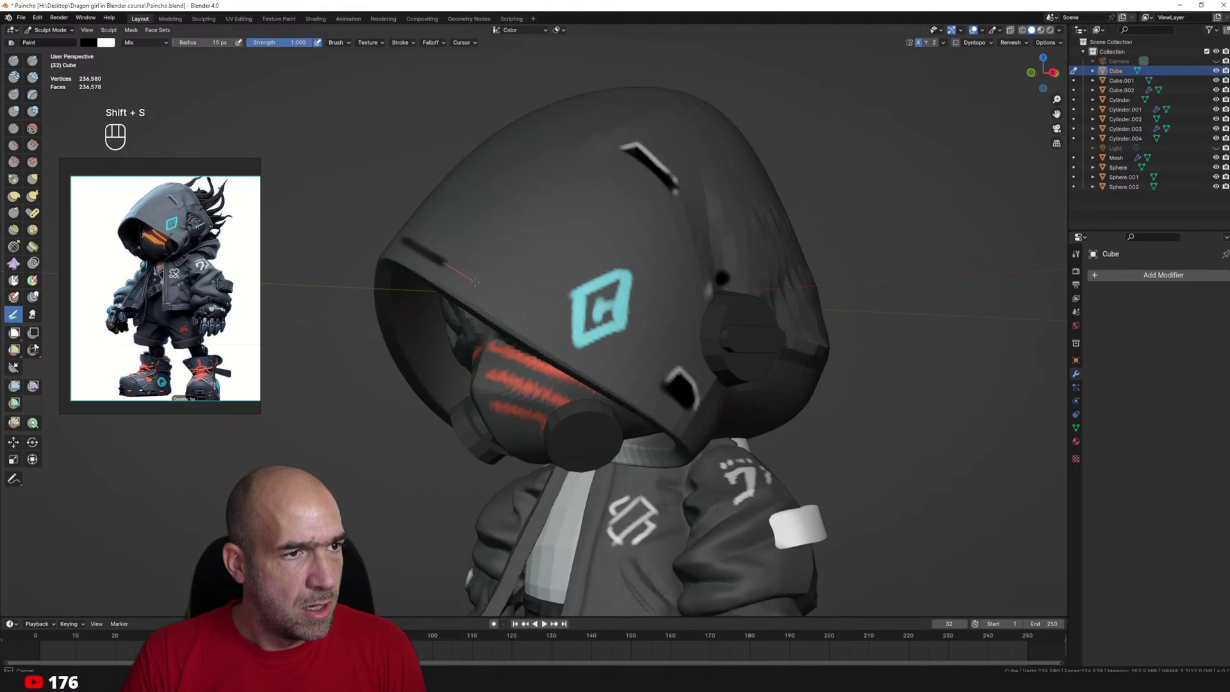
{"action": "key", "text": "ctrl+z"}
{"action": "key", "text": "ctrl+z"}
{"action": "key", "text": "ctrl+z"}
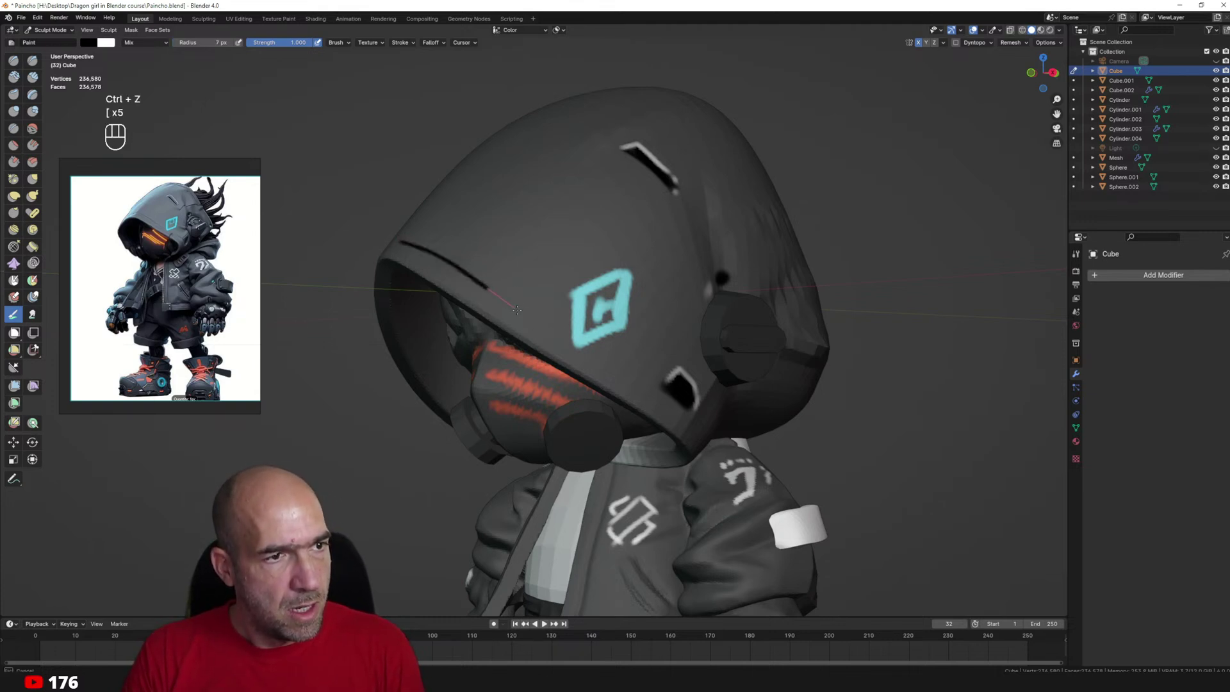
{"action": "left_click_drag", "start_coordinate": [643, 390], "coordinate": [721, 443]}
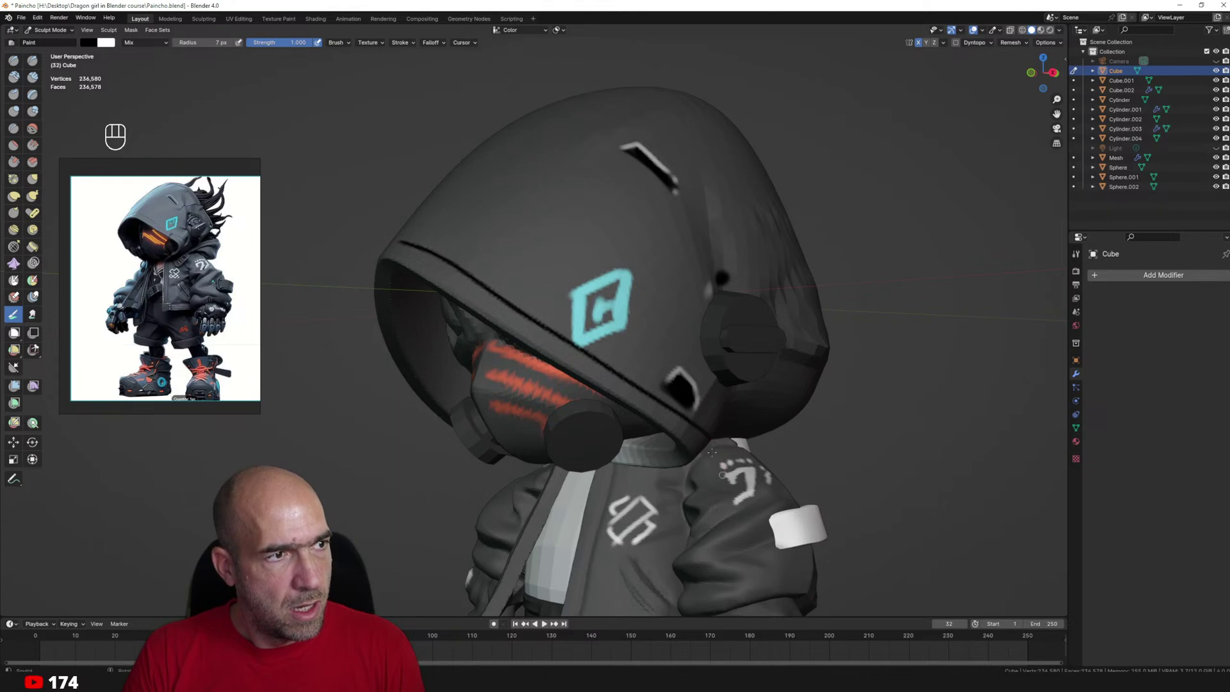
Paint a thin white highlight alongside the black line on the hood's front rim.
{"action": "middle_click_drag", "start_coordinate": [712, 452], "coordinate": [550, 236]}
{"action": "middle_click_drag", "start_coordinate": [615, 283], "coordinate": [614, 275]}
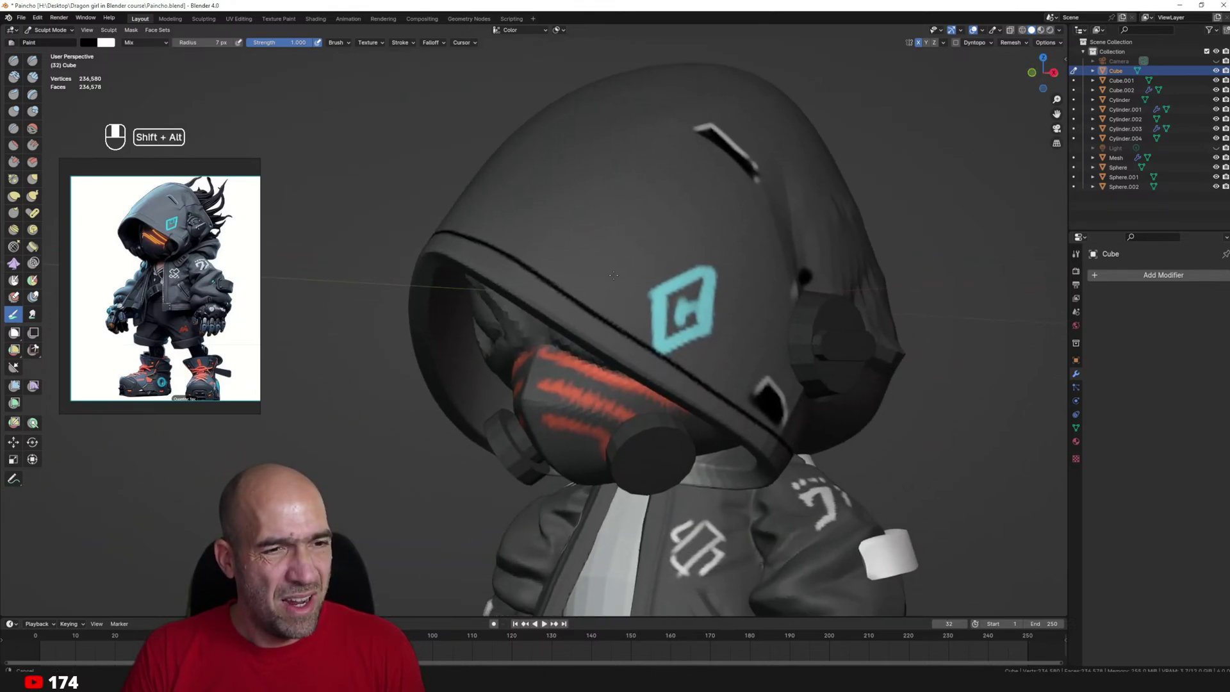
{"action": "scroll", "coordinate": [614, 275], "scroll_direction": "down", "scroll_amount": 4}
{"action": "scroll", "coordinate": [530, 236], "scroll_direction": "up", "scroll_amount": 5}
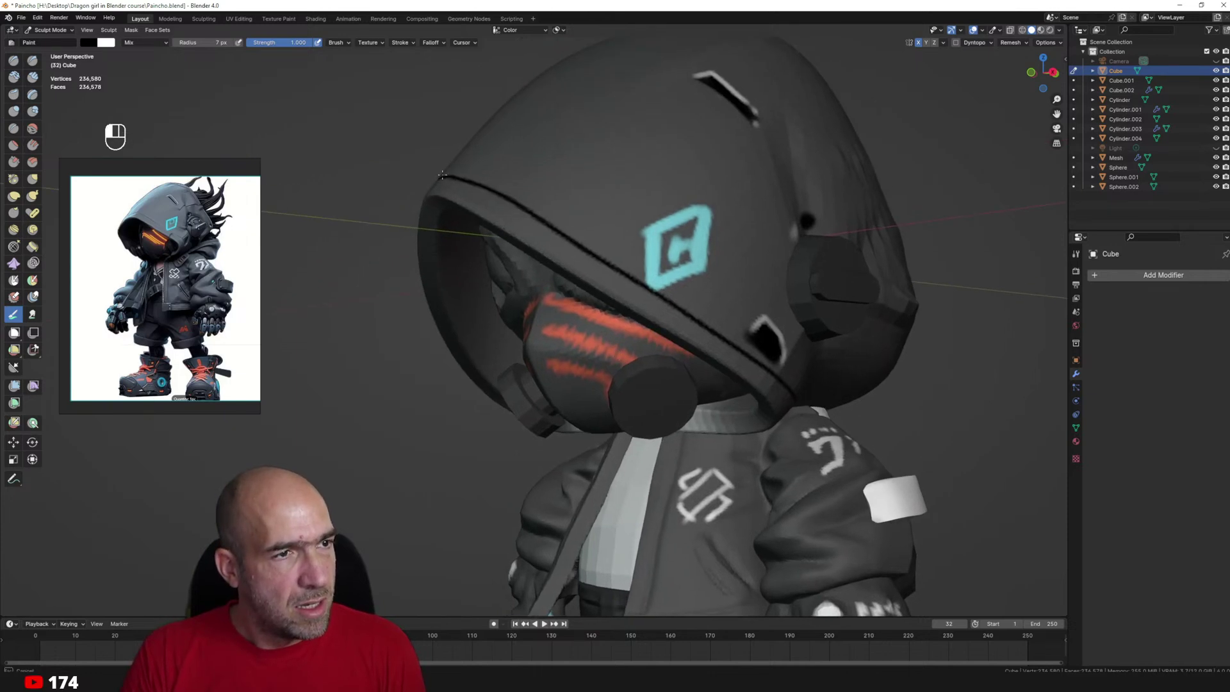
{"action": "key", "text": "ctrl+z"}
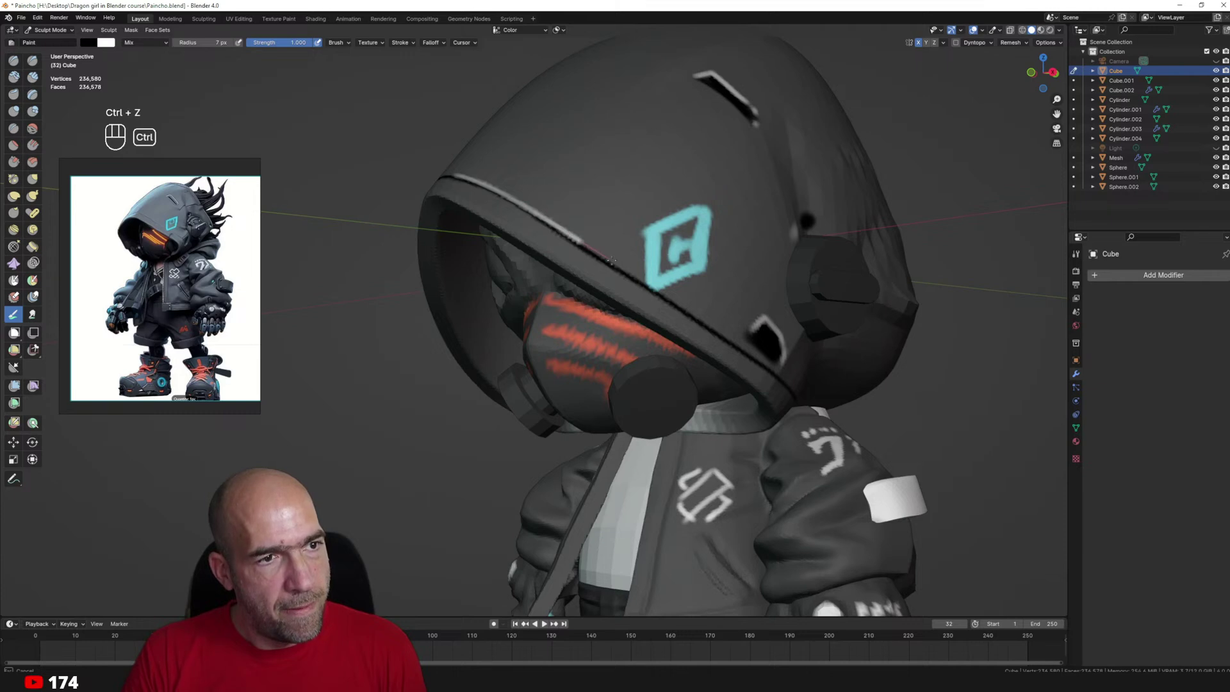
{"action": "left_click_drag", "start_coordinate": [668, 296], "coordinate": [722, 332]}
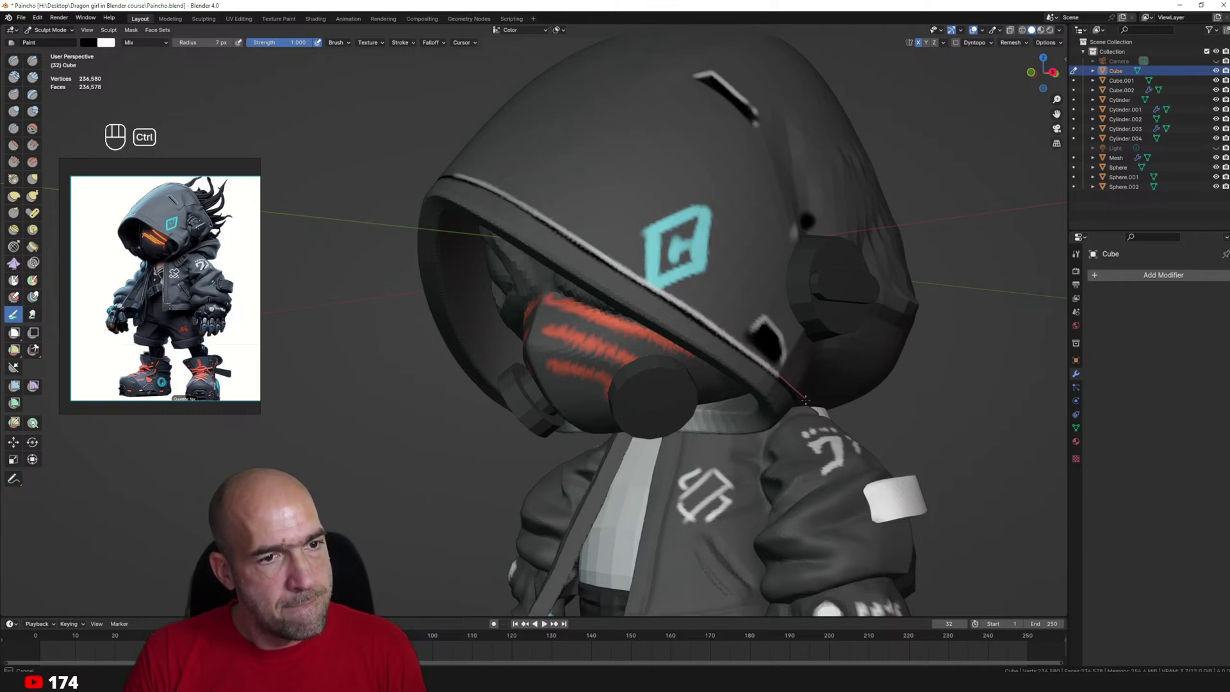
Paint a thin black seam across the back part of the hood's side.
{"action": "middle_click_drag", "start_coordinate": [754, 445], "coordinate": [755, 557], "text": "ctrl"}
{"action": "middle_click_drag", "start_coordinate": [712, 334], "coordinate": [715, 234], "text": "shift"}
{"action": "key", "text": "alt+q"}
{"action": "key", "text": "alt+q"}
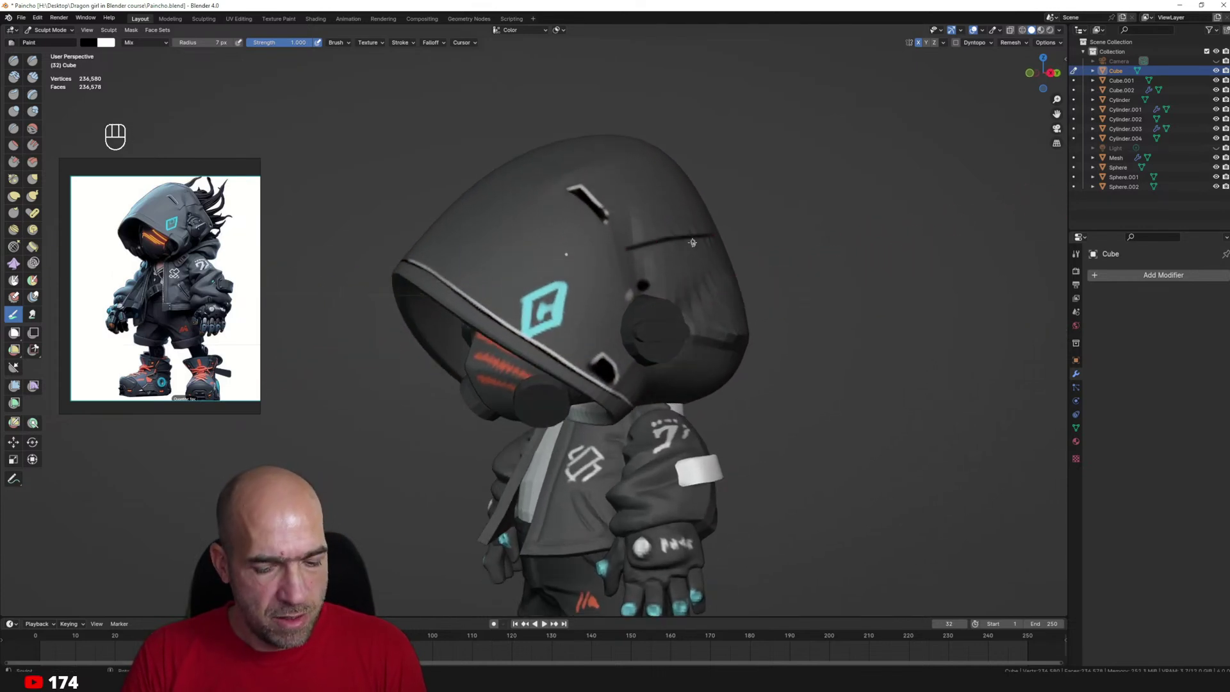
Turn off stroke stabilization and set the Paint brush radius to 14 px.
{"action": "key", "text": "shift+s"}
{"action": "key", "text": "bracketright"}
{"action": "key", "text": "bracketright"}
{"action": "key", "text": "bracketright"}
{"action": "key", "text": "bracketright"}
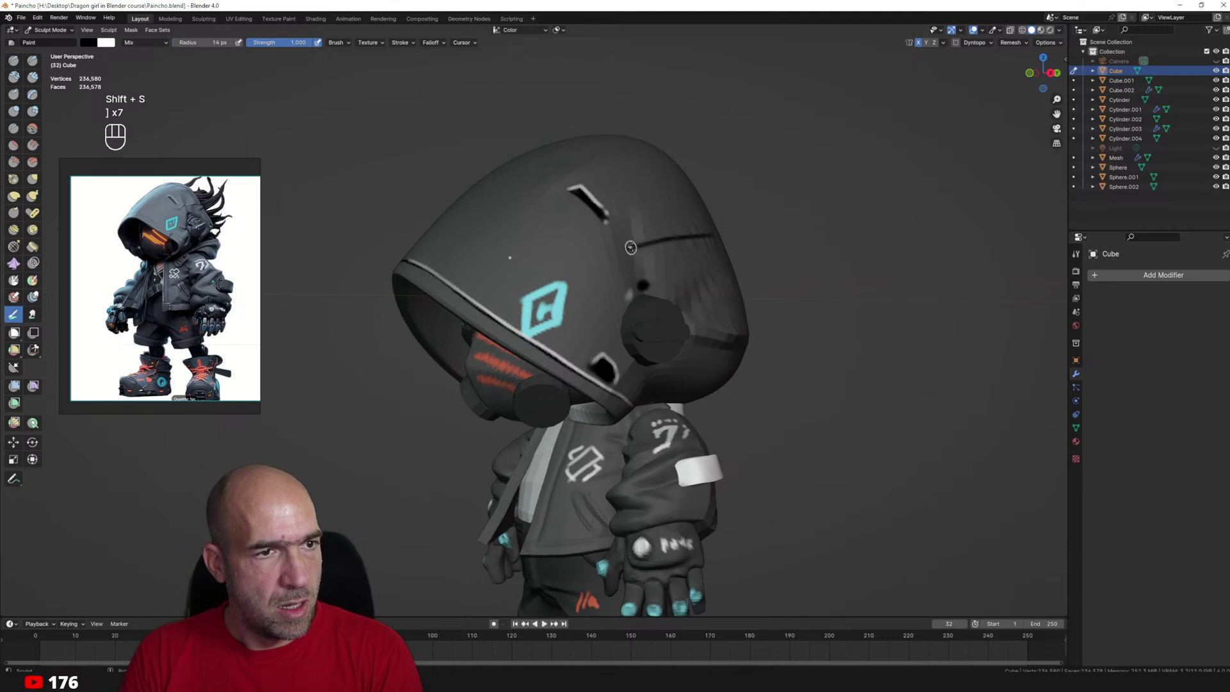
{"action": "key", "text": "shift"}
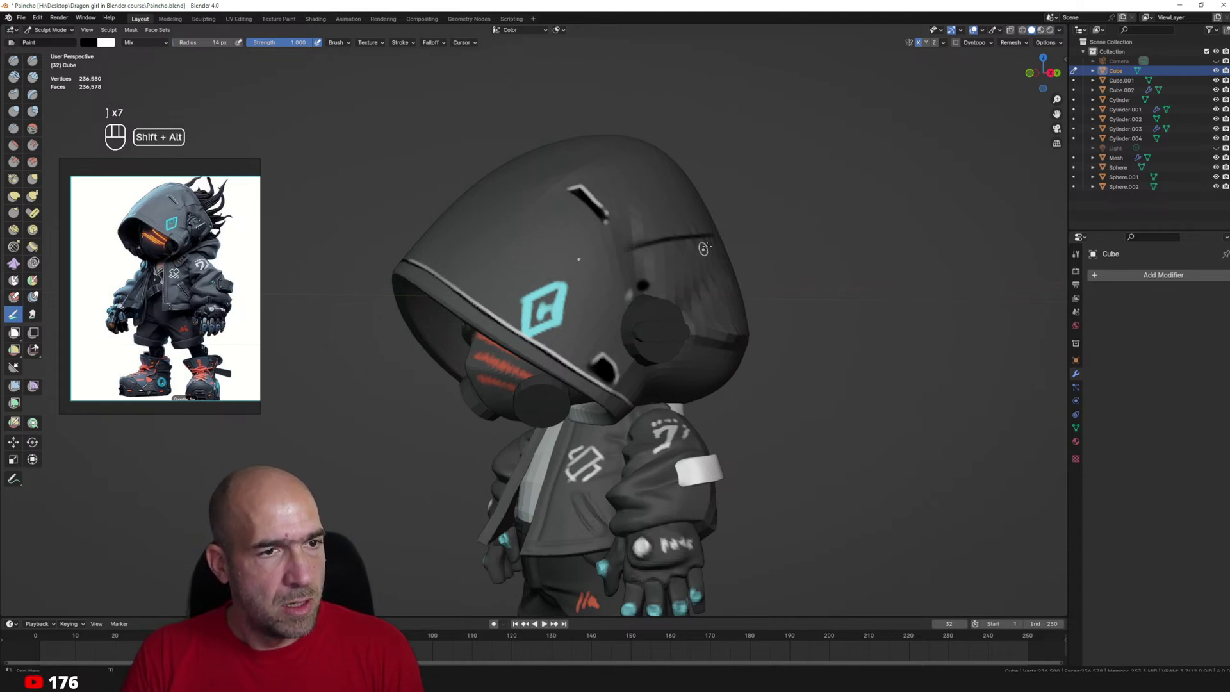
Switch sculpting to the character's face mesh and activate the Paint brush with a 20 px radius.
{"action": "left_click_drag", "start_coordinate": [705, 250], "coordinate": [776, 219], "text": "alt+shift"}
{"action": "scroll", "coordinate": [705, 256], "scroll_direction": "down", "scroll_amount": 5}
{"action": "left_click_drag", "start_coordinate": [630, 320], "coordinate": [698, 323], "text": "alt"}
{"action": "scroll", "coordinate": [698, 323], "scroll_direction": "up", "scroll_amount": 2}
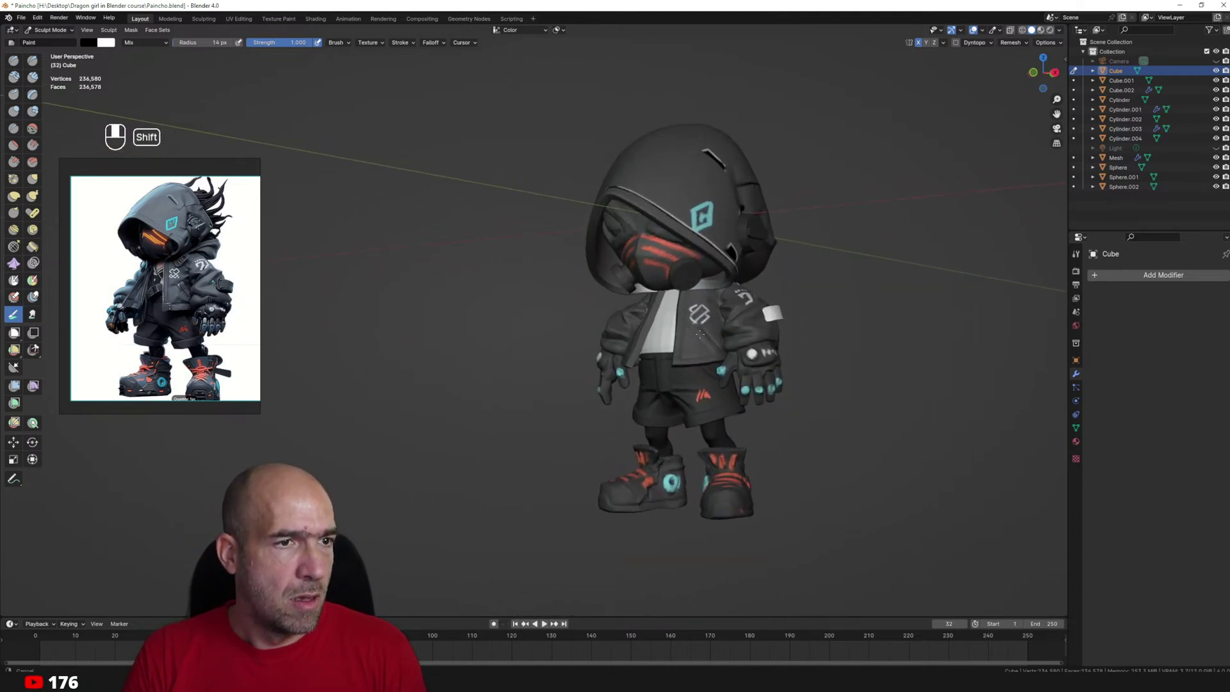
{"action": "scroll", "coordinate": [679, 308], "scroll_direction": "up", "scroll_amount": 6}
{"action": "key", "text": "alt+q"}
{"action": "key", "text": "1"}
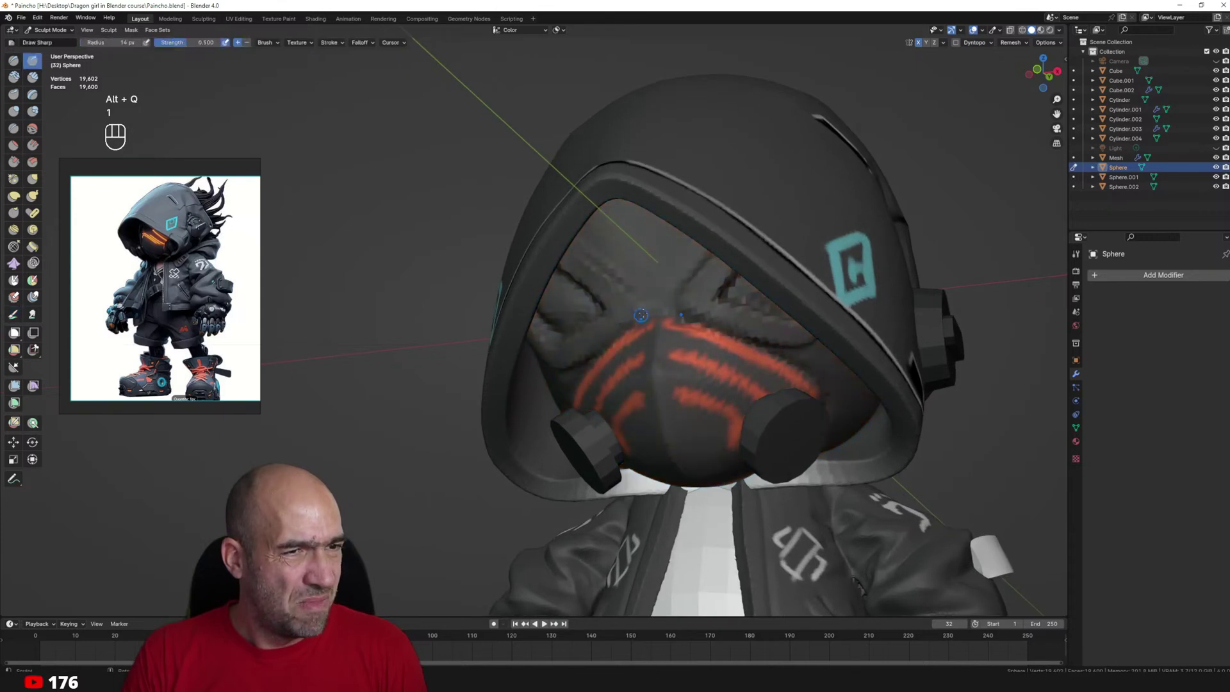
{"action": "left_click", "coordinate": [13, 314]}
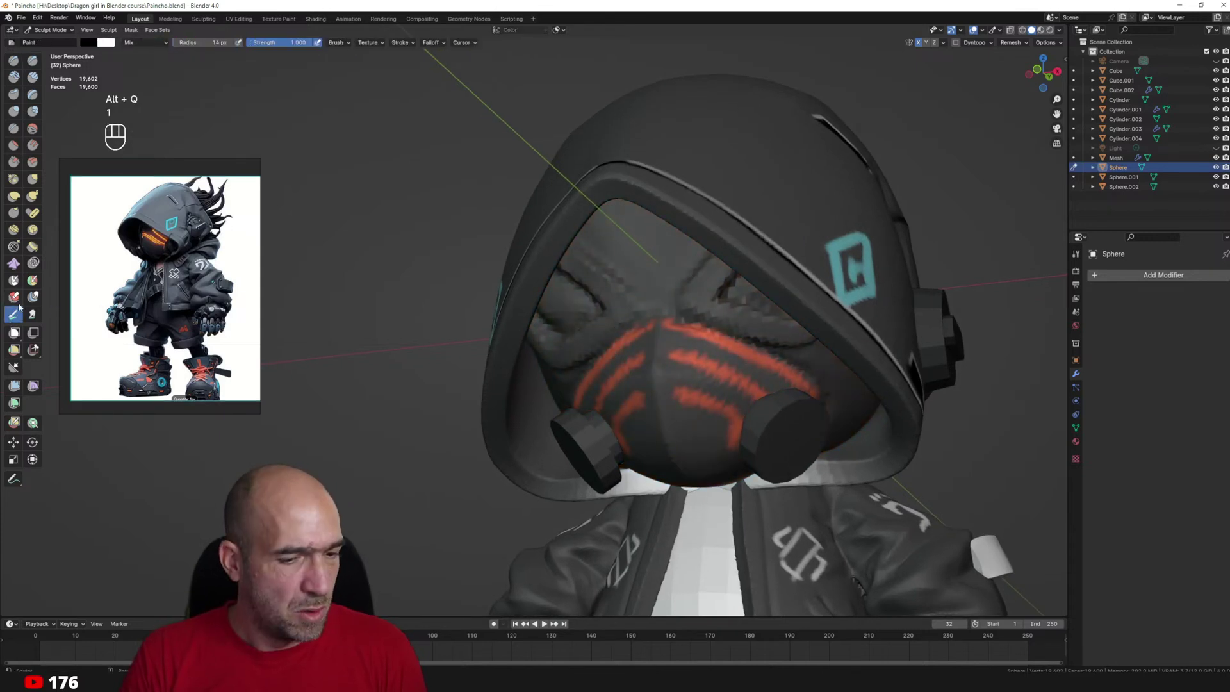
{"action": "key", "text": "bracketright"}
{"action": "key", "text": "bracketright"}
Paint black lines along the brow and eye creases on both sides of the face above the mask.
{"action": "left_click_drag", "start_coordinate": [646, 318], "coordinate": [543, 388], "text": "ctrl"}
{"action": "key", "text": "ctrl+z"}
{"action": "left_click_drag", "start_coordinate": [634, 301], "coordinate": [580, 227]}
{"action": "left_click_drag", "start_coordinate": [707, 250], "coordinate": [680, 303]}
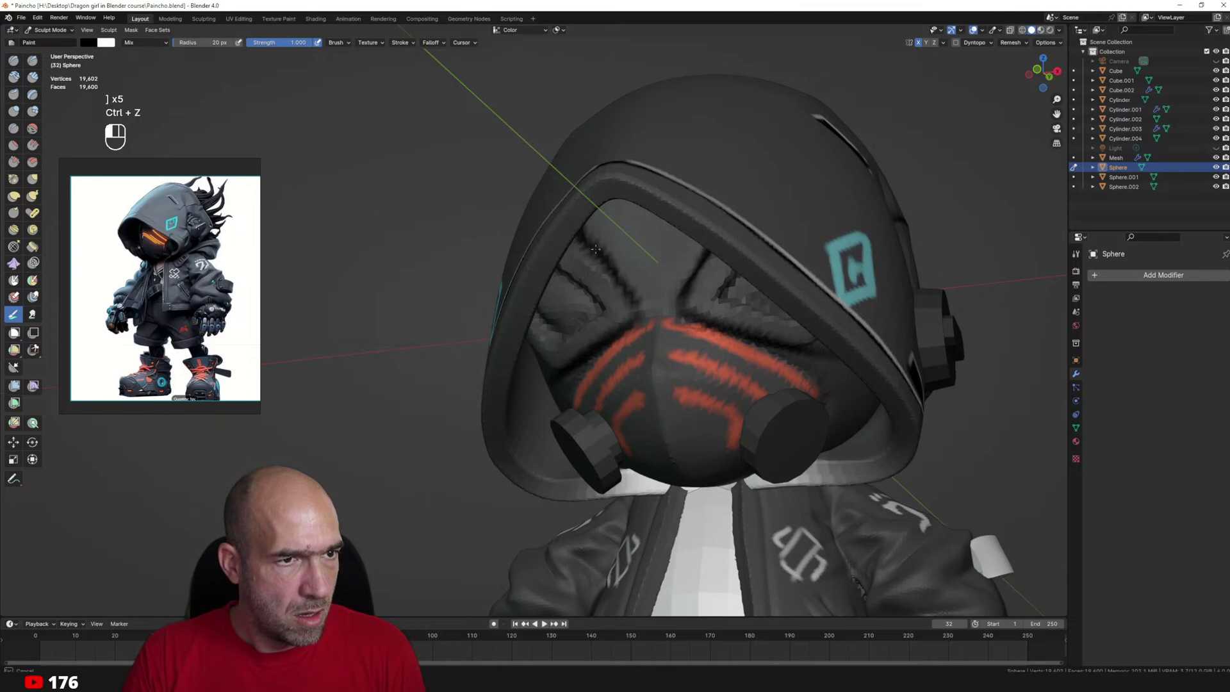
{"action": "mouse_move", "coordinate": [593, 246]}
{"action": "left_mouse_down"}
{"action": "mouse_move", "coordinate": [624, 281]}
{"action": "mouse_move", "coordinate": [615, 313]}
{"action": "left_mouse_up"}
{"action": "mouse_move", "coordinate": [746, 277]}
{"action": "left_mouse_down"}
{"action": "mouse_move", "coordinate": [708, 301]}
{"action": "mouse_move", "coordinate": [721, 299]}
{"action": "left_mouse_up"}
{"action": "mouse_move", "coordinate": [617, 311]}
{"action": "left_mouse_down"}
{"action": "mouse_move", "coordinate": [570, 318]}
{"action": "mouse_move", "coordinate": [557, 298]}
{"action": "left_mouse_up"}
{"action": "scroll", "coordinate": [556, 338], "scroll_direction": "down", "scroll_amount": 4}
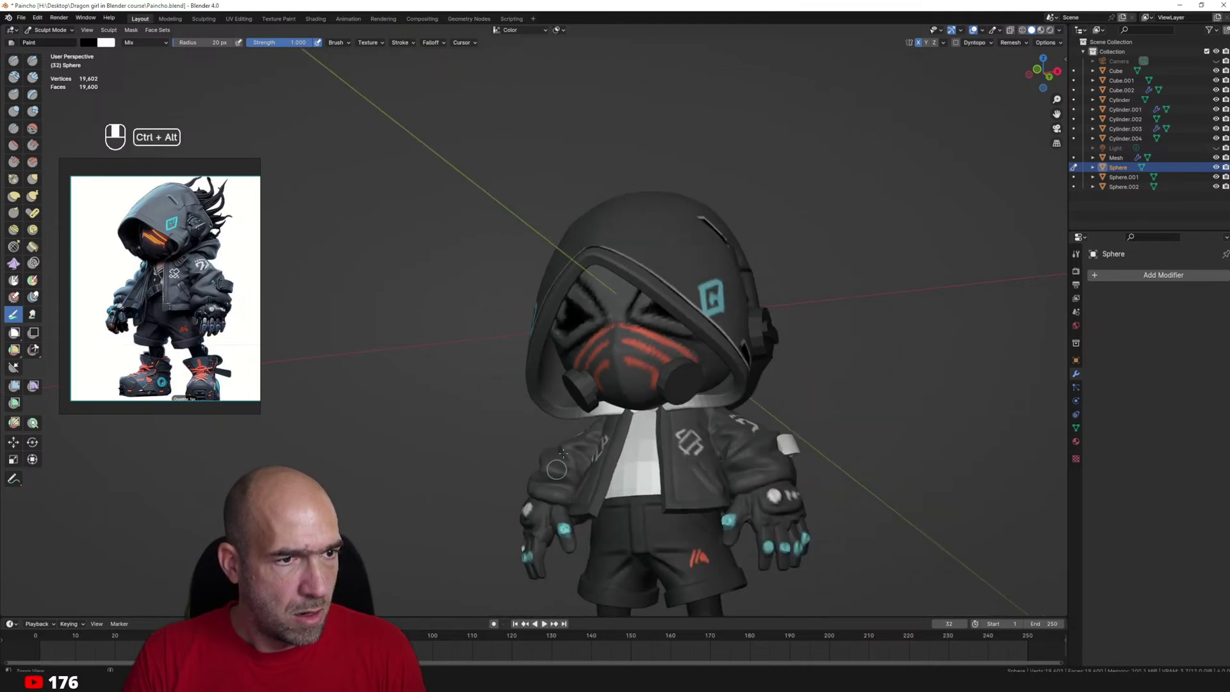
Switch sculpting to the hood and paint its inner side black around the face.
{"action": "key", "text": "alt+q"}
{"action": "left_click_drag", "start_coordinate": [554, 340], "coordinate": [559, 364]}
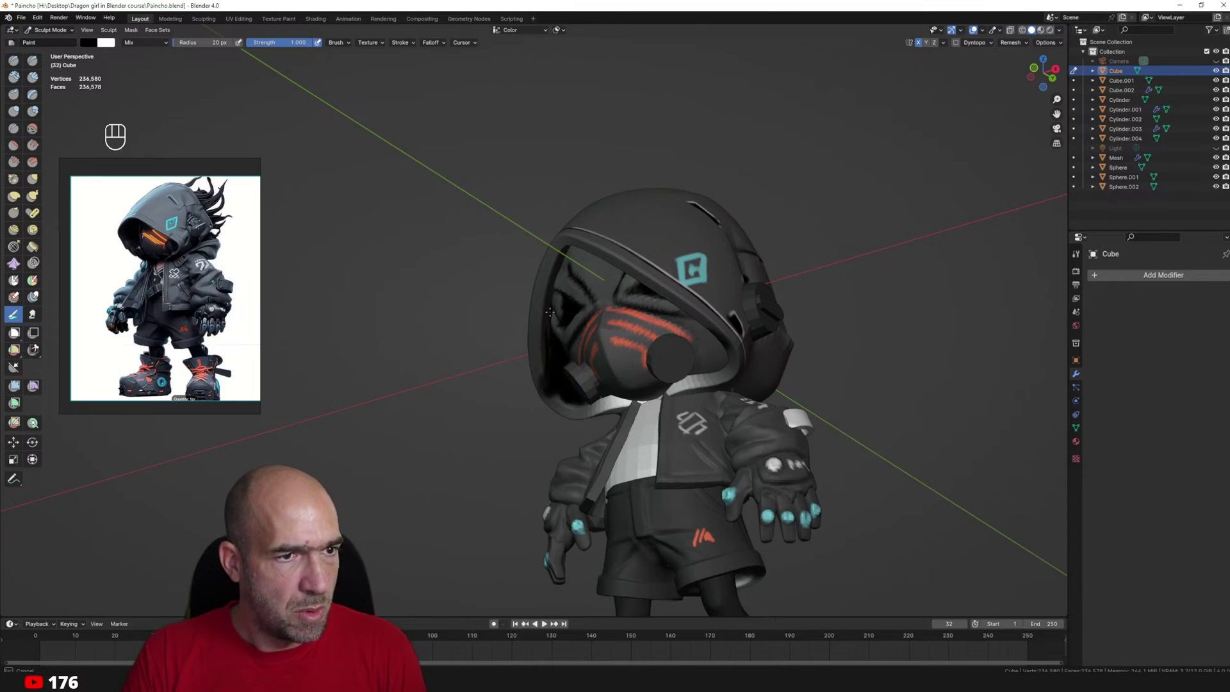
{"action": "middle_click_drag", "start_coordinate": [550, 312], "coordinate": [694, 373]}
{"action": "left_click_drag", "start_coordinate": [714, 414], "coordinate": [680, 417]}
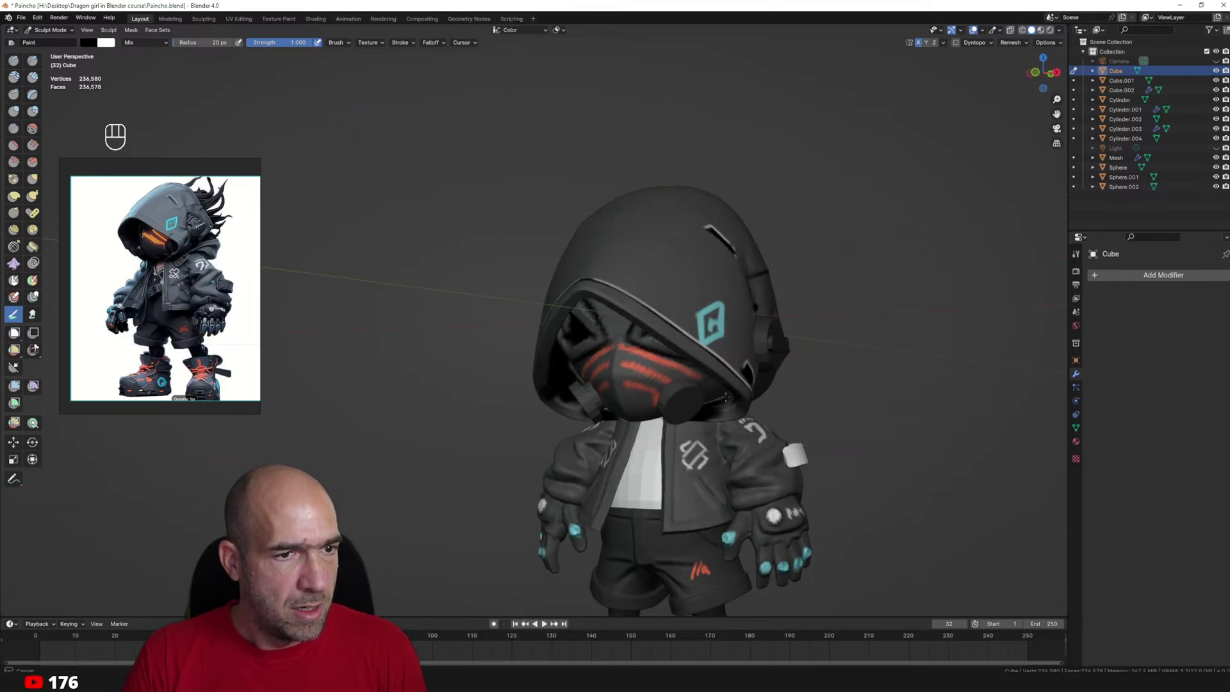
{"action": "middle_click_drag", "start_coordinate": [684, 414], "coordinate": [618, 378]}
{"action": "scroll", "coordinate": [633, 360], "scroll_direction": "down", "scroll_amount": 3}
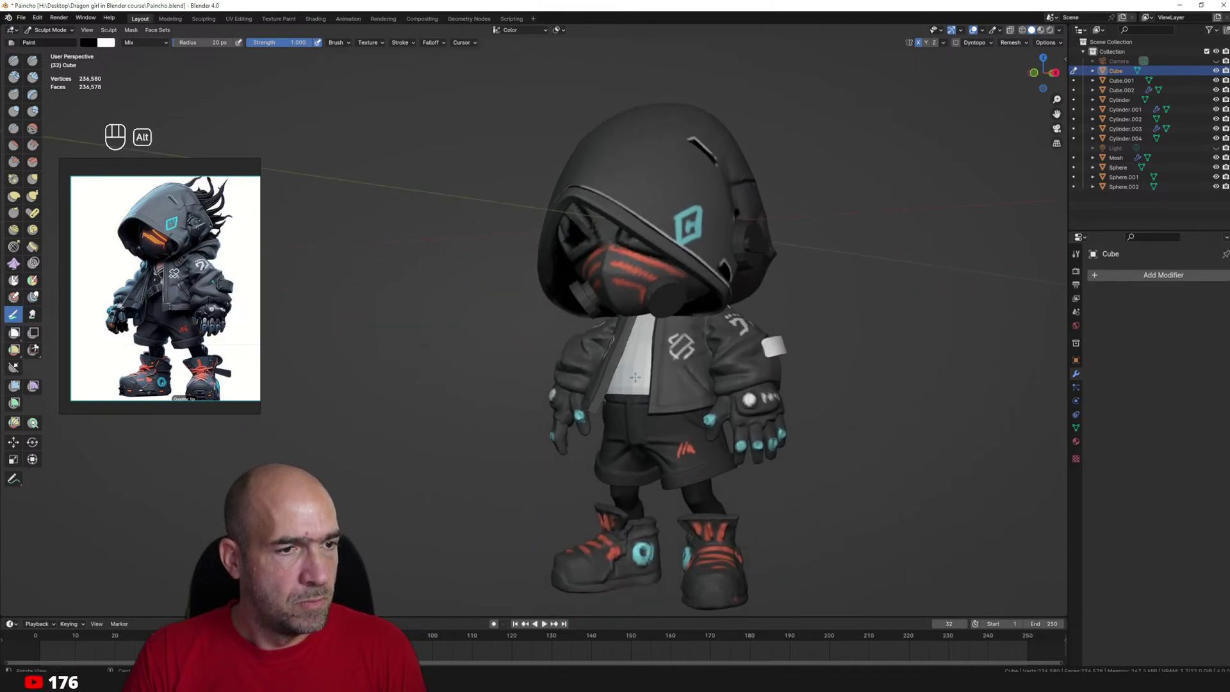
Sample the jacket's dark gray and apply it to the shirt mesh, with the brush radius at 45 px.
{"action": "key", "text": "alt+q"}
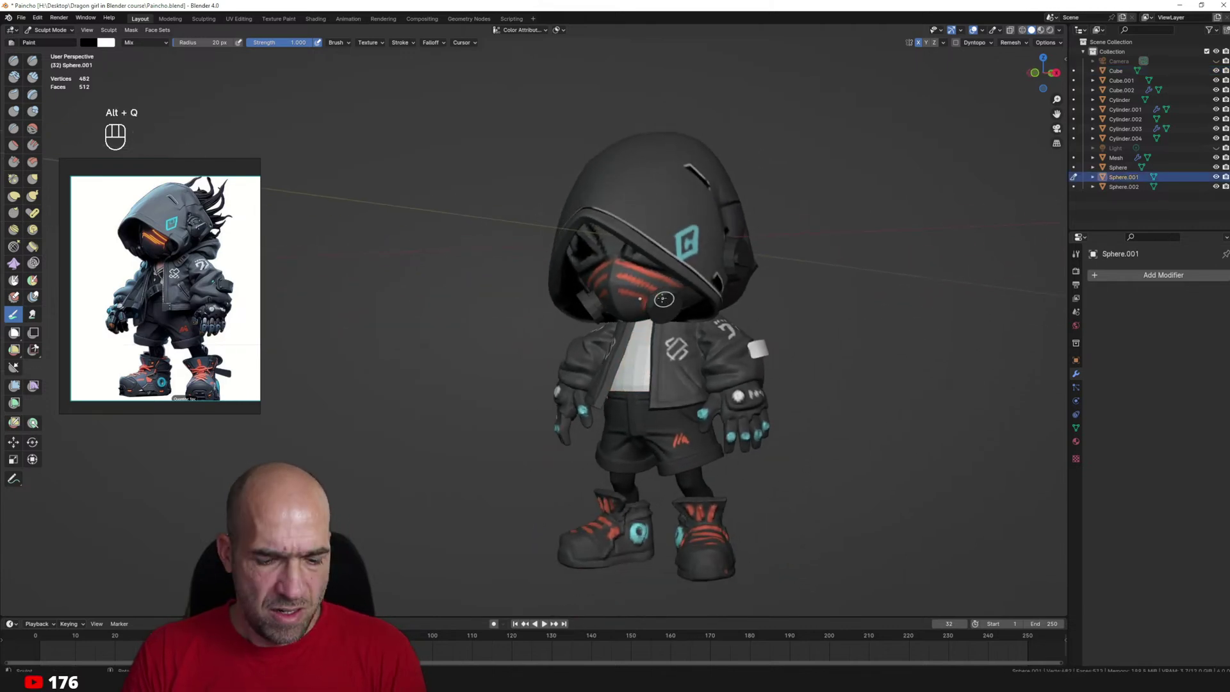
{"action": "key", "text": "bracketright"}
{"action": "key", "text": "alt+q"}
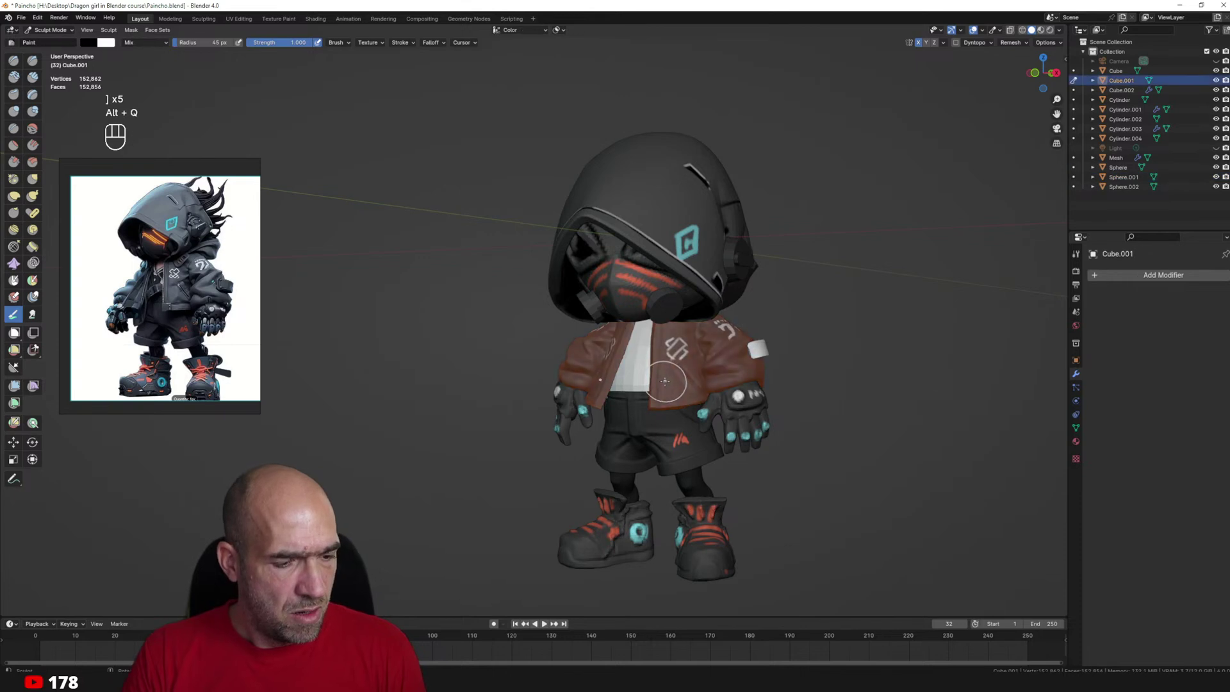
{"action": "key", "text": "shift+x"}
{"action": "key", "text": "alt+q"}
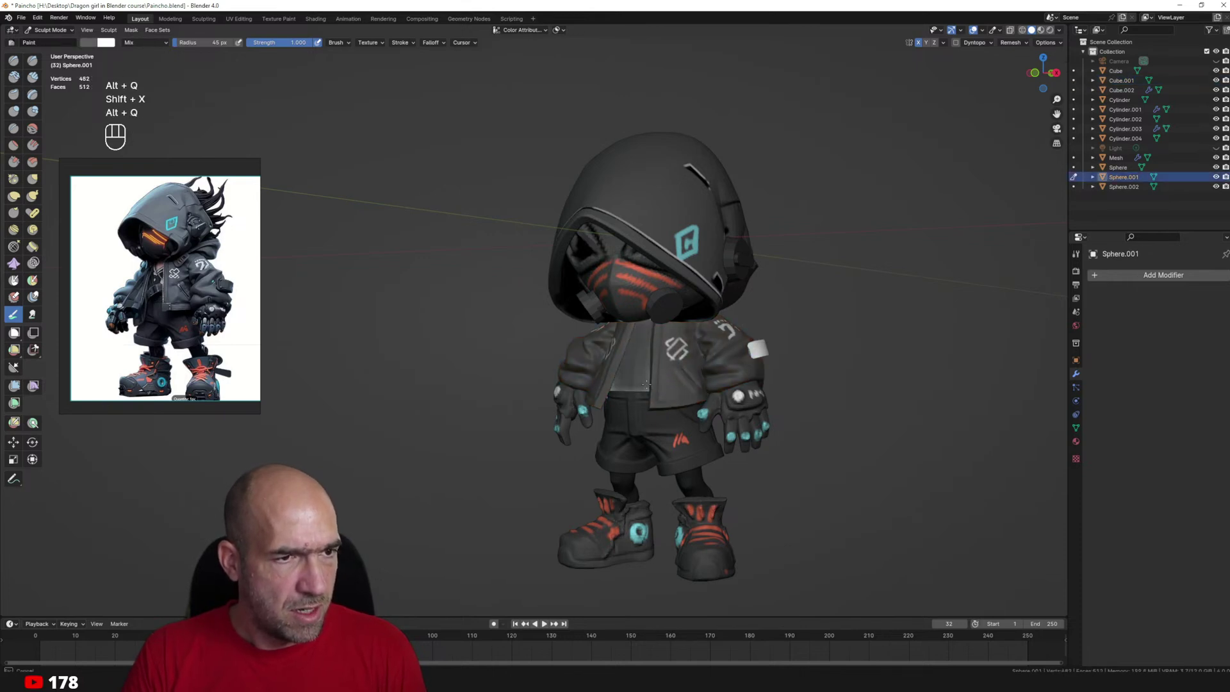
Set a finer voxel size for the shirt mesh and voxel-remesh it.
{"action": "middle_click_drag", "start_coordinate": [649, 365], "coordinate": [653, 296], "text": "ctrl+alt"}
{"action": "key", "text": "alt+q"}
{"action": "key", "text": "r"}
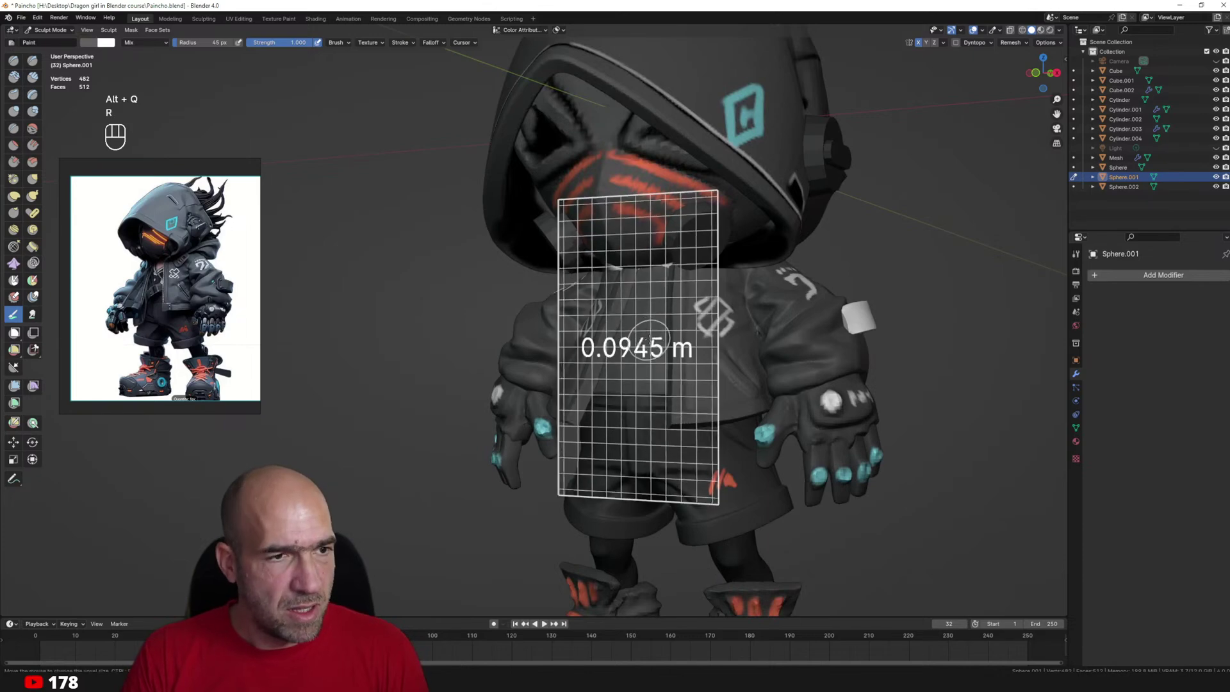
{"action": "left_click", "coordinate": [713, 370]}
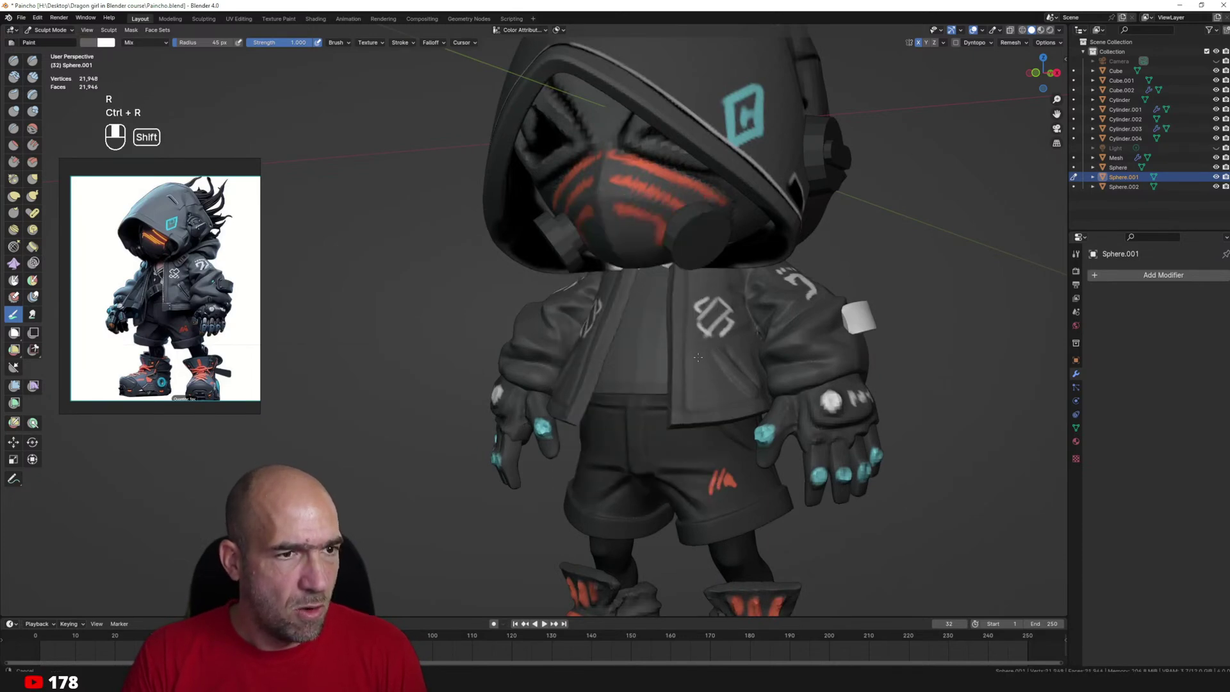
{"action": "key", "text": "ctrl+r"}
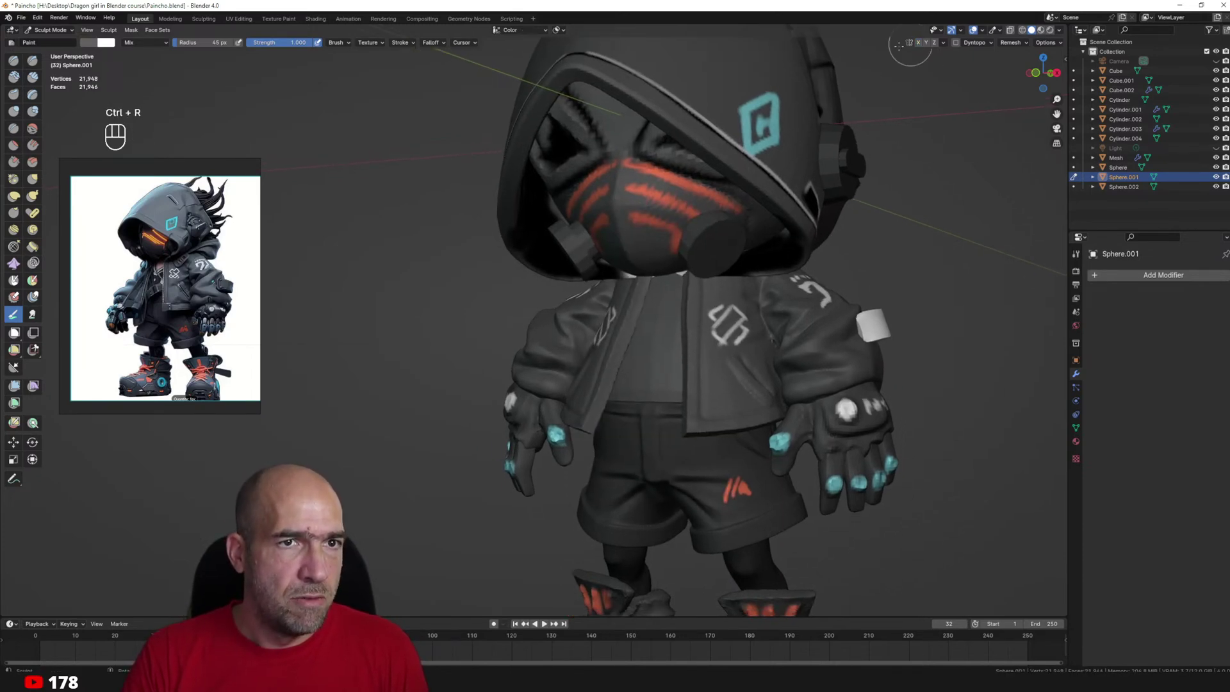
Turn off X symmetry and paint a near-black diagonal stripe across the shirt with a 25 px brush.
{"action": "key", "text": "alt+q"}
{"action": "scroll", "coordinate": [640, 359], "scroll_direction": "up", "scroll_amount": 1}
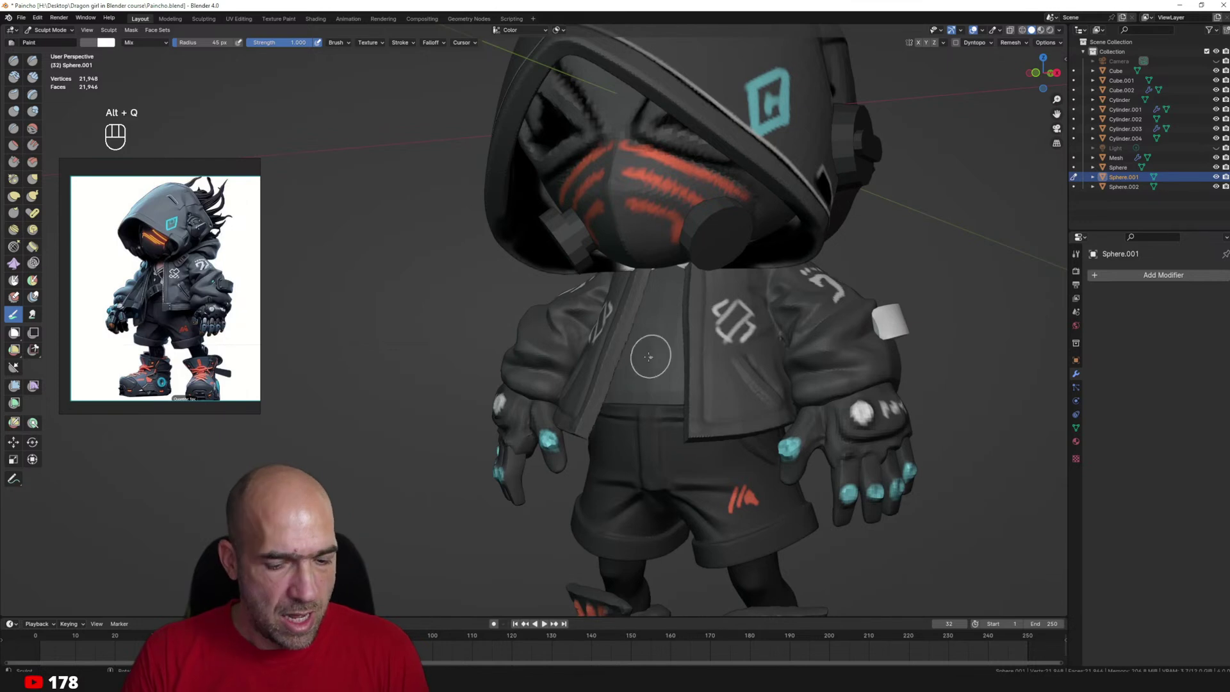
{"action": "key", "text": "bracketleft"}
{"action": "key", "text": "bracketleft"}
{"action": "key", "text": "bracketleft"}
{"action": "key", "text": "bracketleft"}
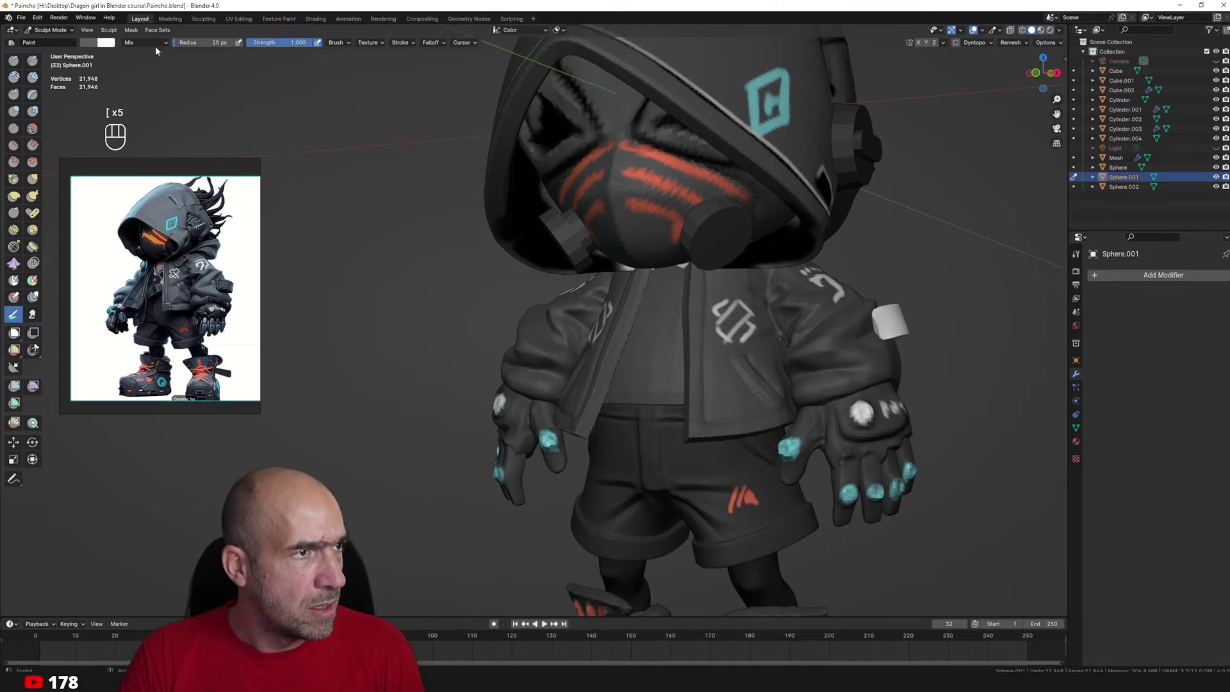
{"action": "left_click", "coordinate": [95, 43]}
{"action": "left_click_drag", "start_coordinate": [173, 110], "coordinate": [174, 132]}
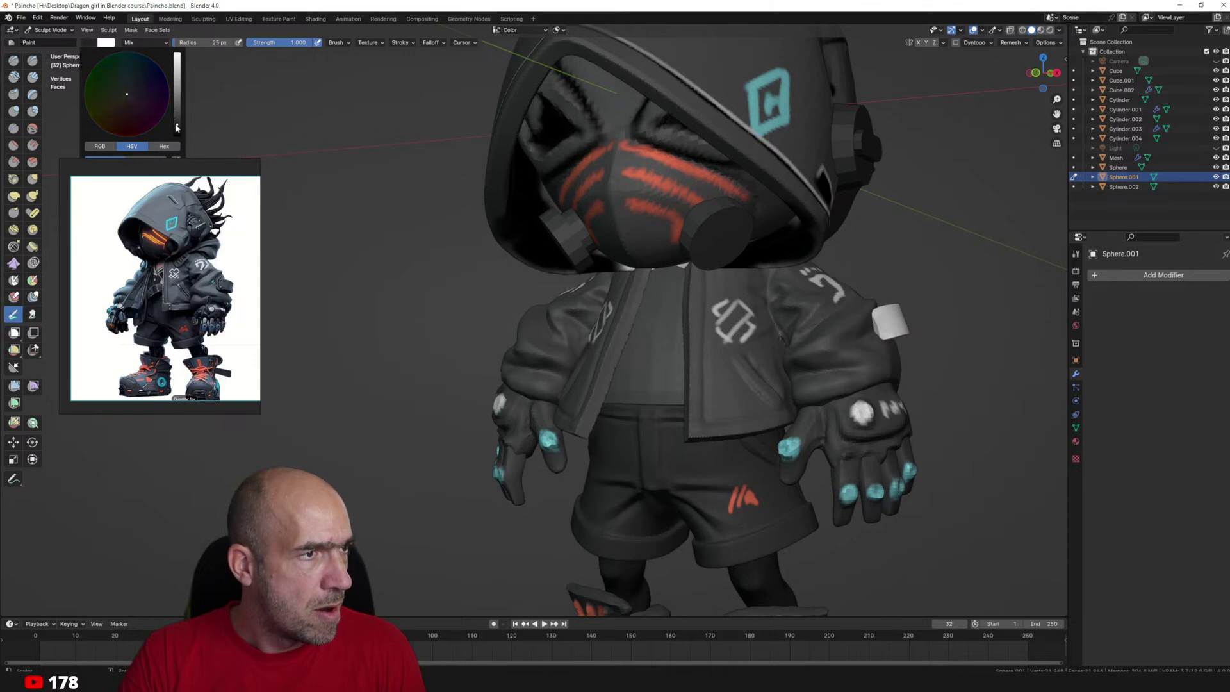
{"action": "left_click_drag", "start_coordinate": [707, 356], "coordinate": [586, 412]}
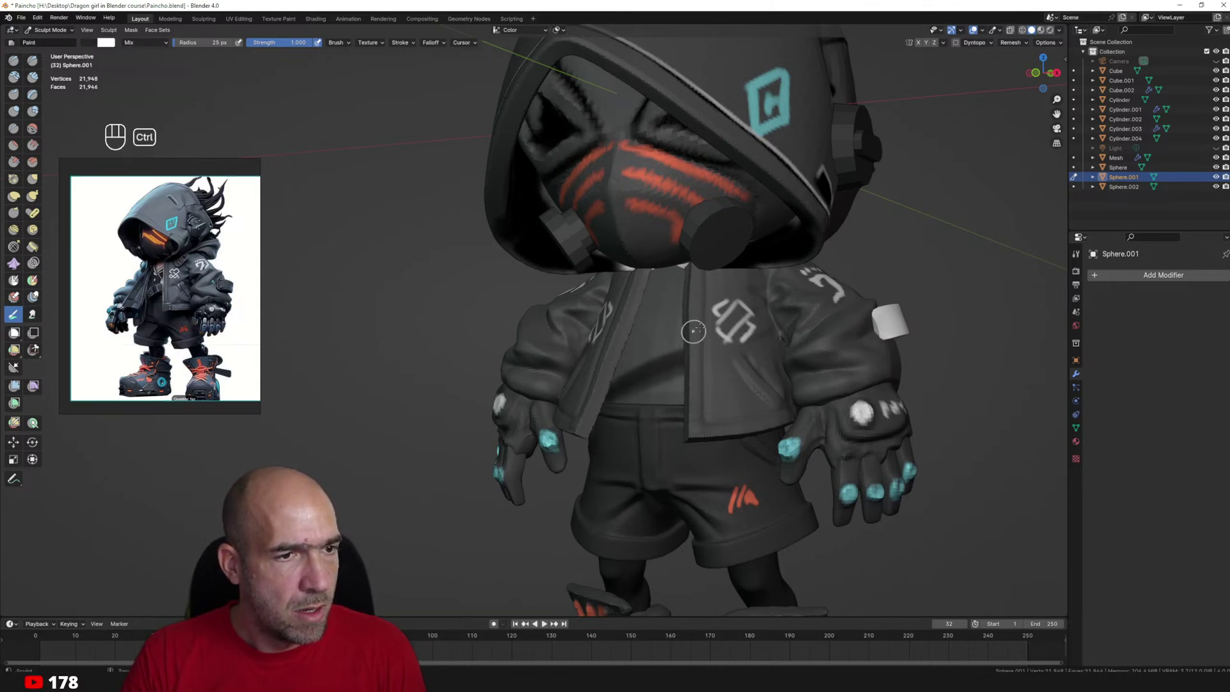
Paint a lighter diagonal stripe across the shirt next to the dark one.
{"action": "left_click_drag", "start_coordinate": [694, 331], "coordinate": [567, 407], "text": "ctrl"}
{"action": "key", "text": "ctrl+z"}
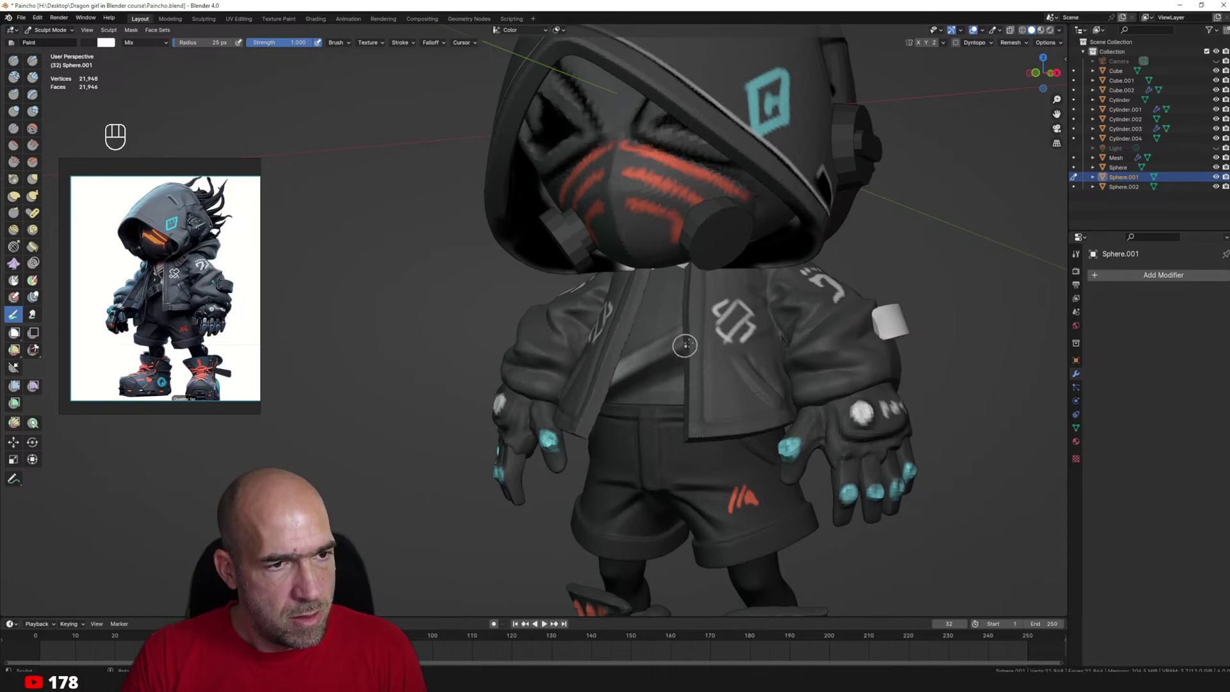
{"action": "key", "text": "shift+x"}
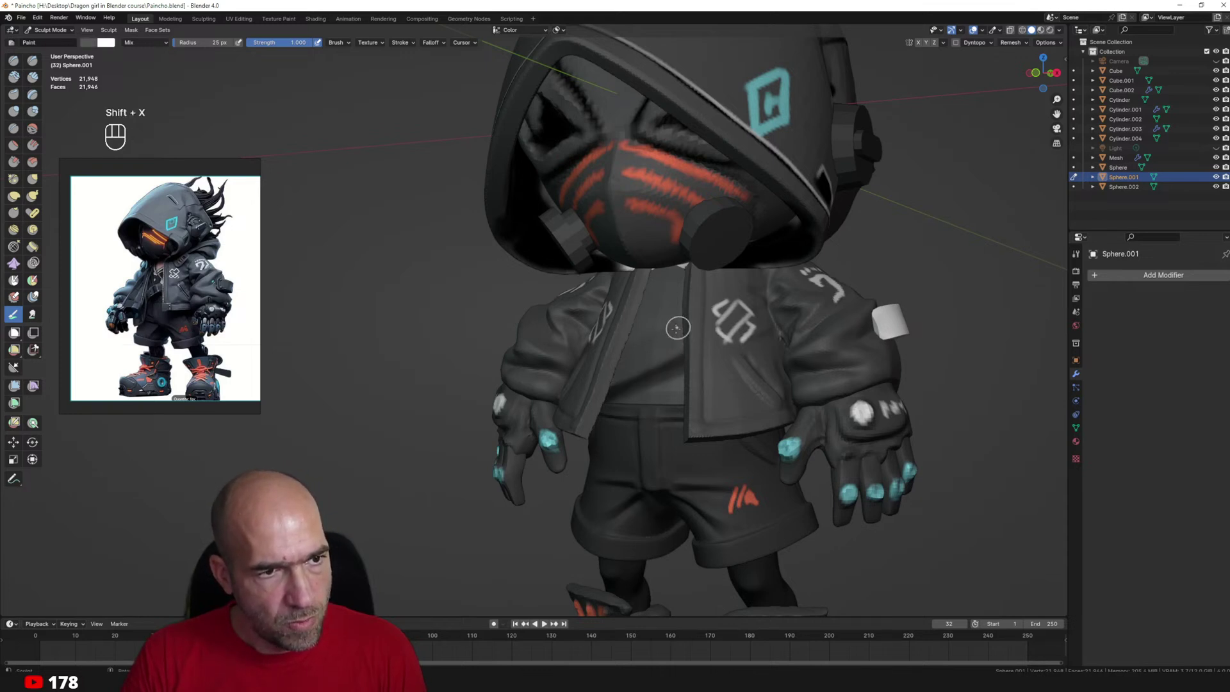
{"action": "left_click_drag", "start_coordinate": [667, 329], "coordinate": [584, 370]}
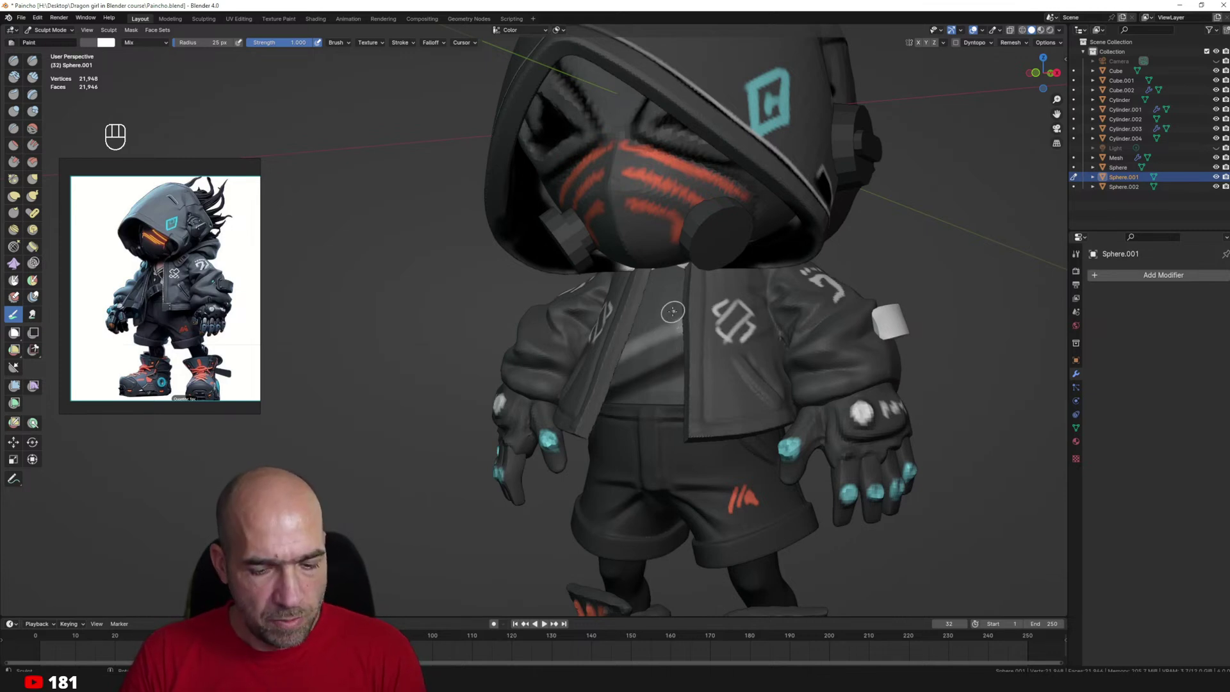
Reduce the brush radius to 15 px and paint fine dark and white details on the shirt, including a white V at the neckline.
{"action": "key", "text": "bracketleft"}
{"action": "key", "text": "bracketleft"}
{"action": "key", "text": "bracketleft"}
{"action": "key", "text": "bracketleft"}
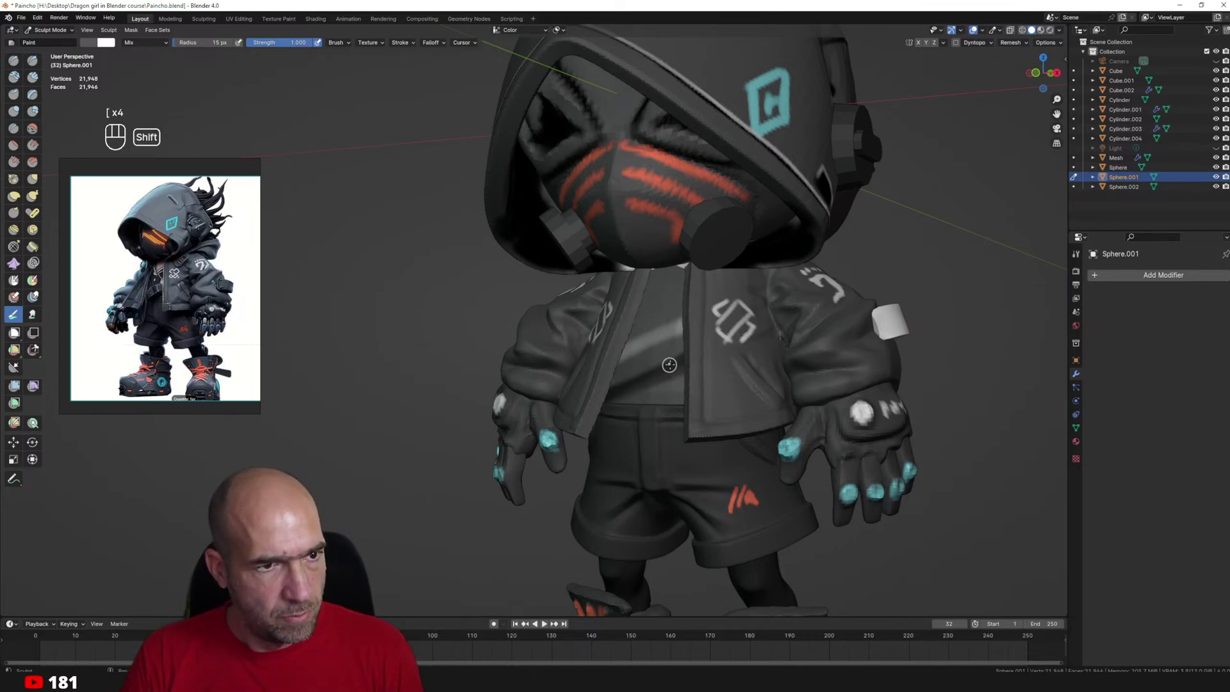
{"action": "key", "text": "shift+x"}
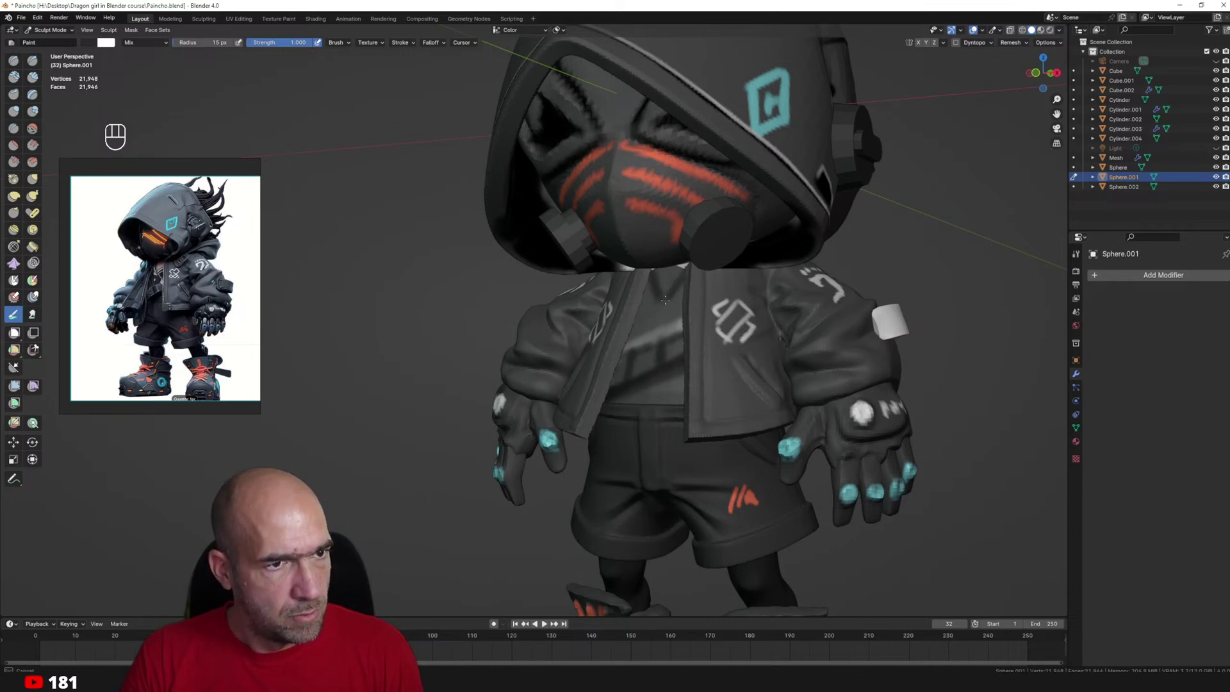
{"action": "left_click_drag", "start_coordinate": [648, 271], "coordinate": [660, 312], "text": "ctrl"}
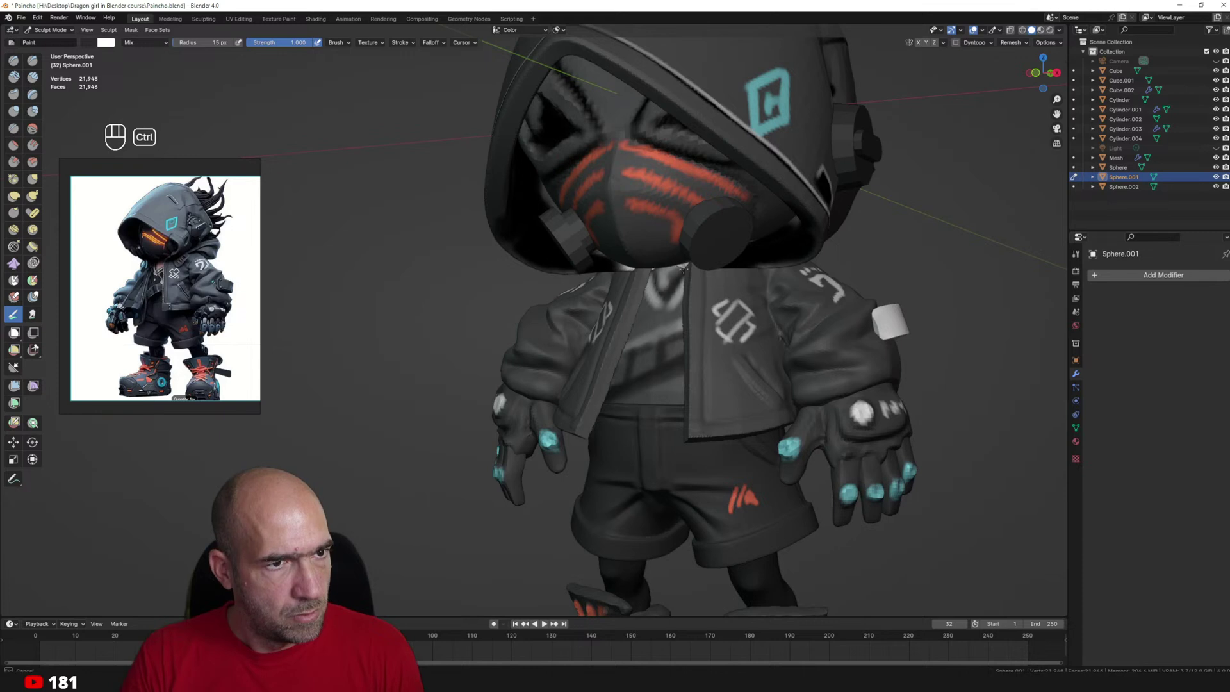
Enable Shadow and Cavity in the viewport shading and set the shadow intensity to 0.525.
{"action": "middle_click_drag", "start_coordinate": [691, 268], "coordinate": [705, 370], "text": "ctrl"}
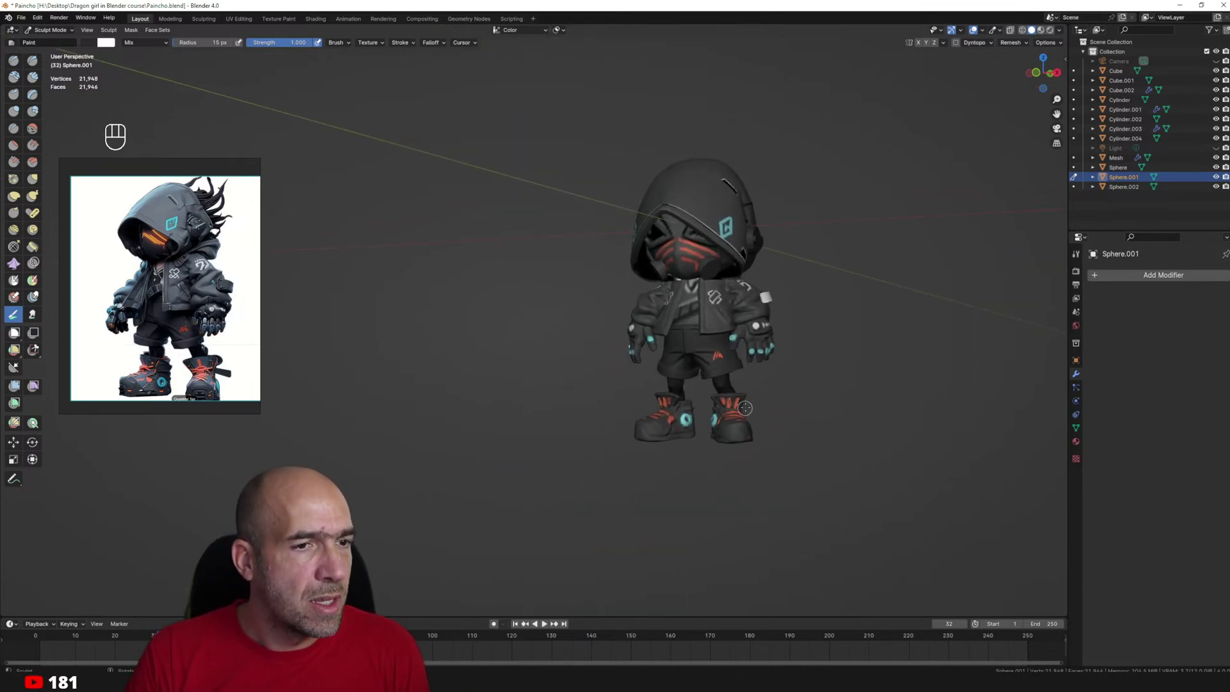
{"action": "middle_click_drag", "start_coordinate": [760, 407], "coordinate": [753, 406]}
{"action": "mouse_move", "coordinate": [754, 406]}
{"action": "middle_mouse_down", "text": "ctrl+alt"}
{"action": "mouse_move", "coordinate": [754, 378]}
{"action": "mouse_move", "coordinate": [774, 413]}
{"action": "middle_mouse_up", "text": "ctrl+alt"}
{"action": "middle_click_drag", "start_coordinate": [774, 412], "coordinate": [766, 378], "text": "ctrl+alt"}
{"action": "left_click", "coordinate": [1057, 30]}
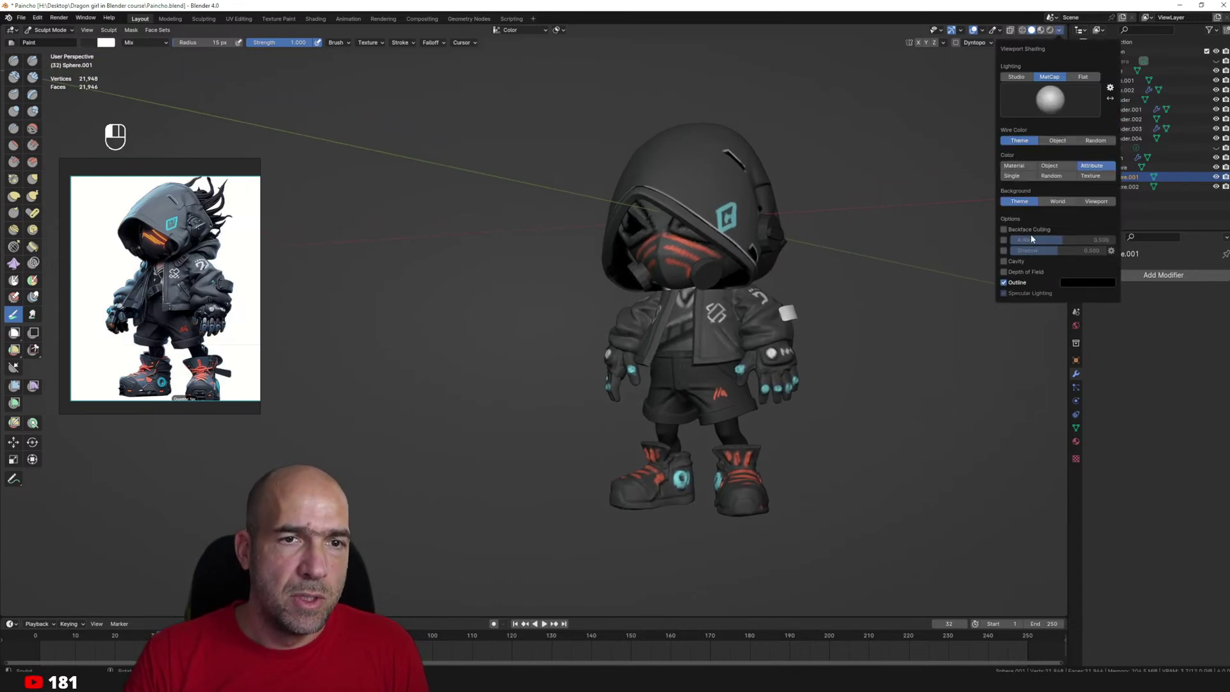
{"action": "left_click", "coordinate": [1003, 250]}
{"action": "left_click", "coordinate": [1003, 262]}
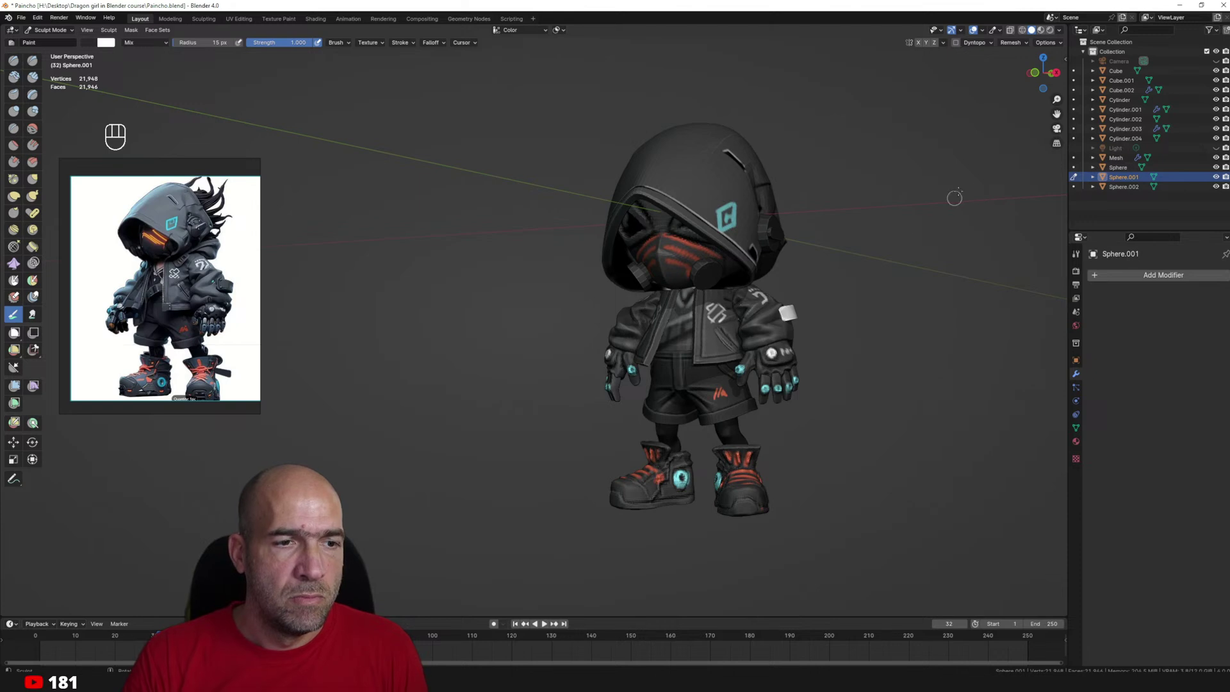
{"action": "left_click", "coordinate": [1058, 30]}
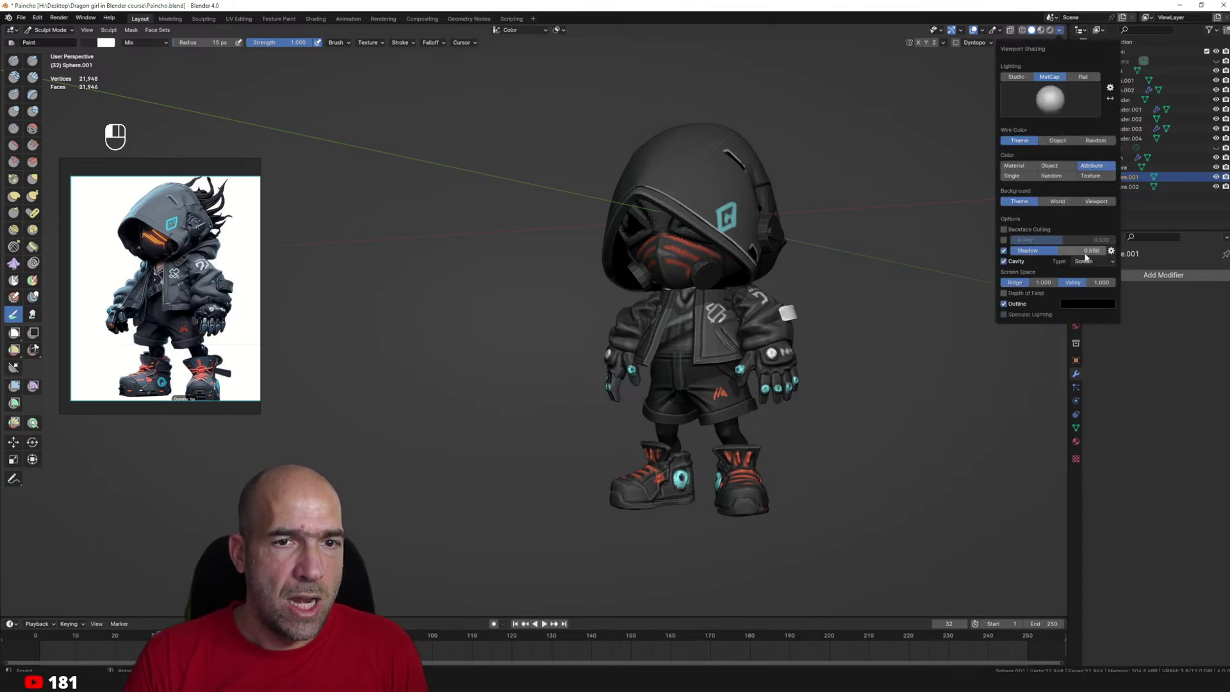
{"action": "left_click_drag", "start_coordinate": [1077, 254], "coordinate": [1094, 251]}
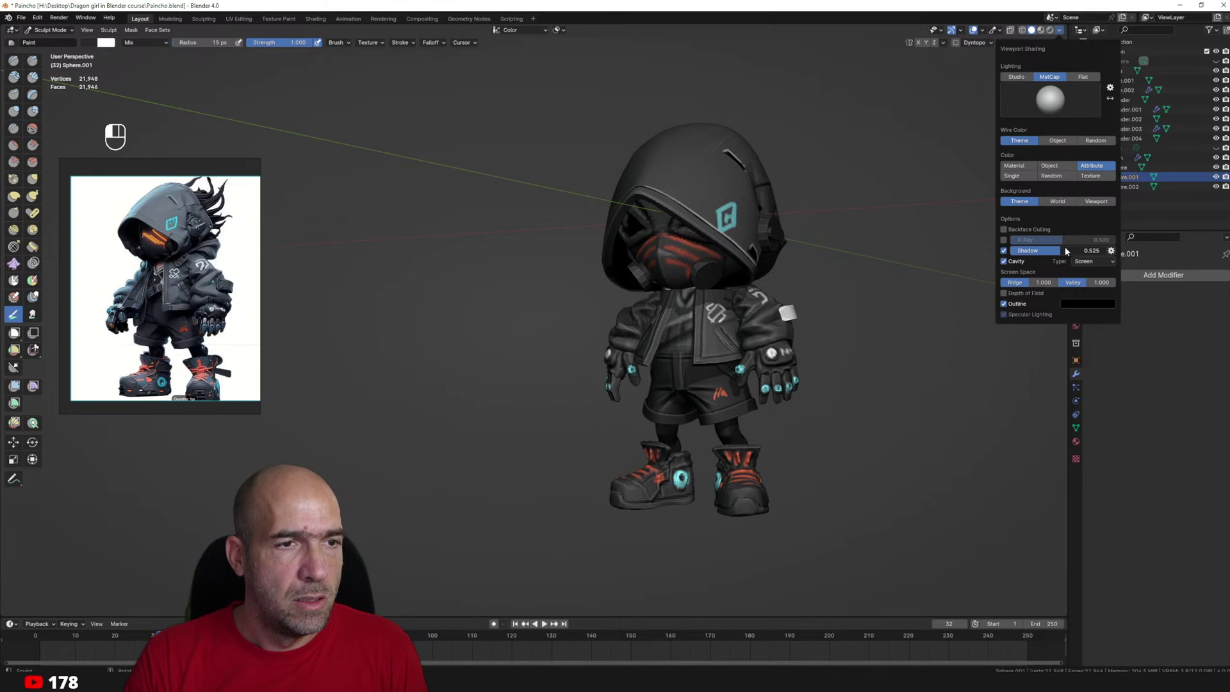
Add a plane in Object Mode and, in Edit Mode, lower its face about 3.52 m to beneath the boots.
{"action": "left_click_drag", "start_coordinate": [905, 264], "coordinate": [948, 281], "text": "alt+shift"}
{"action": "key", "text": "ctrl+Tab"}
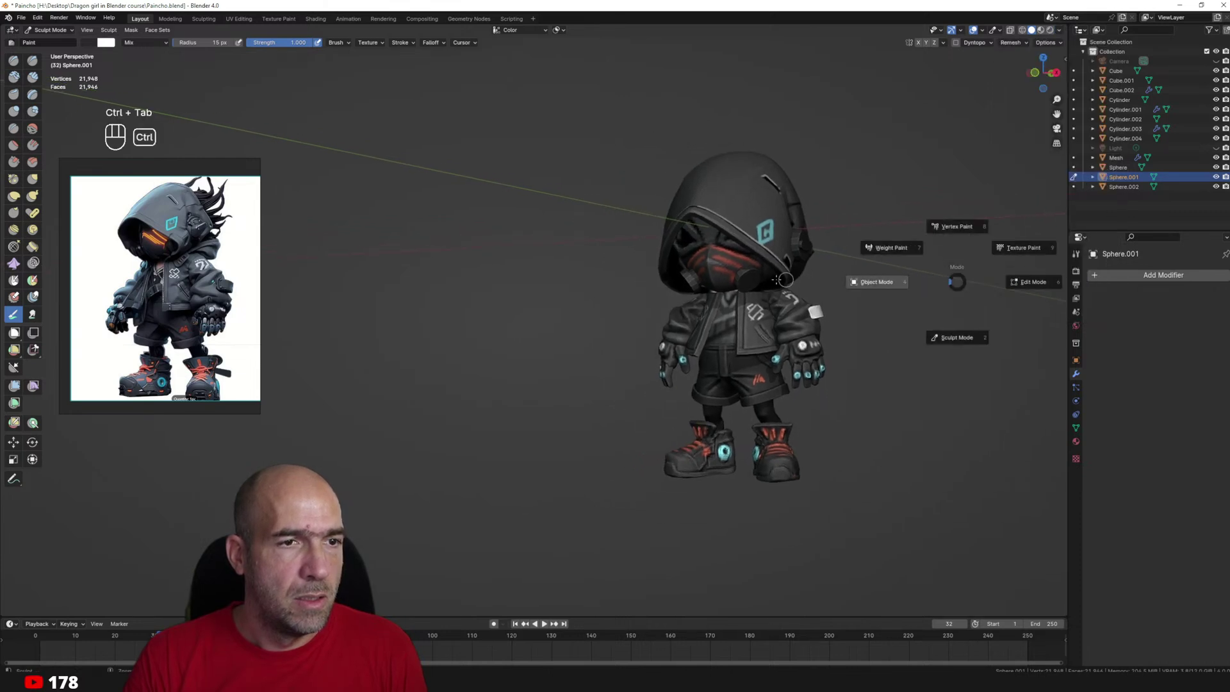
{"action": "left_click", "coordinate": [878, 282]}
{"action": "key", "text": "shift+a"}
{"action": "mouse_move", "coordinate": [769, 279]}
{"action": "left_click", "coordinate": [833, 280]}
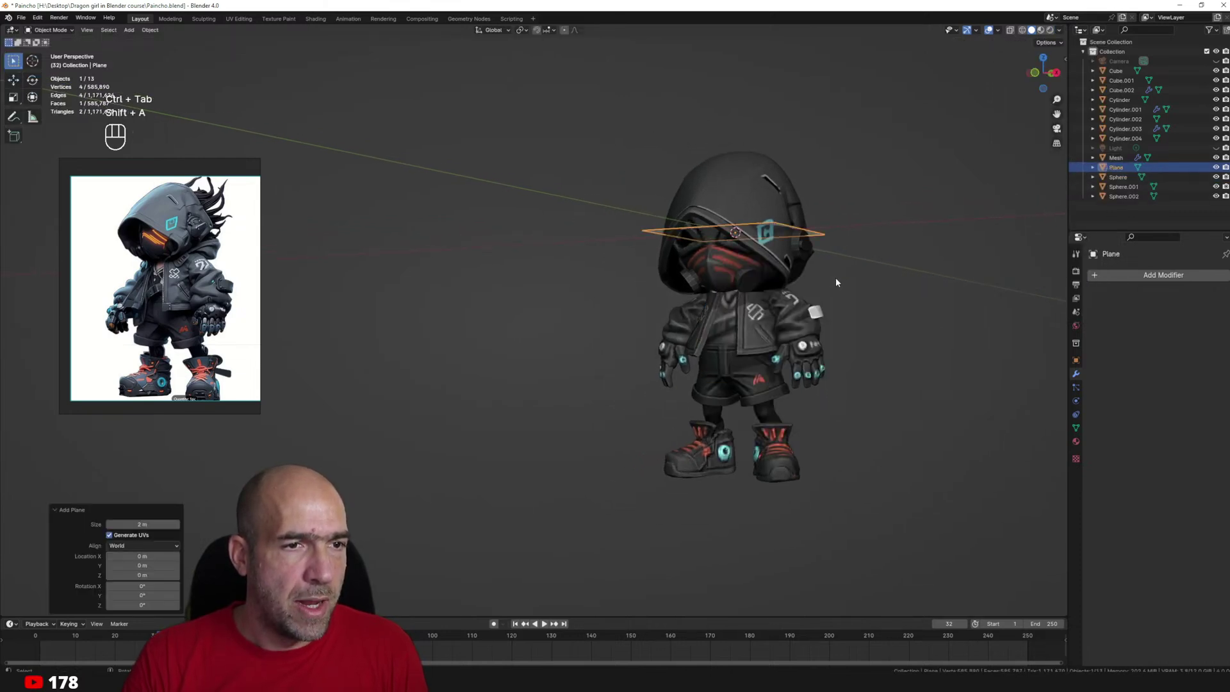
{"action": "key", "text": "Tab"}
{"action": "left_click_drag", "start_coordinate": [735, 189], "coordinate": [719, 434]}
Scale the plane up repeatedly into a large floor surrounding the character.
{"action": "key", "text": "s"}
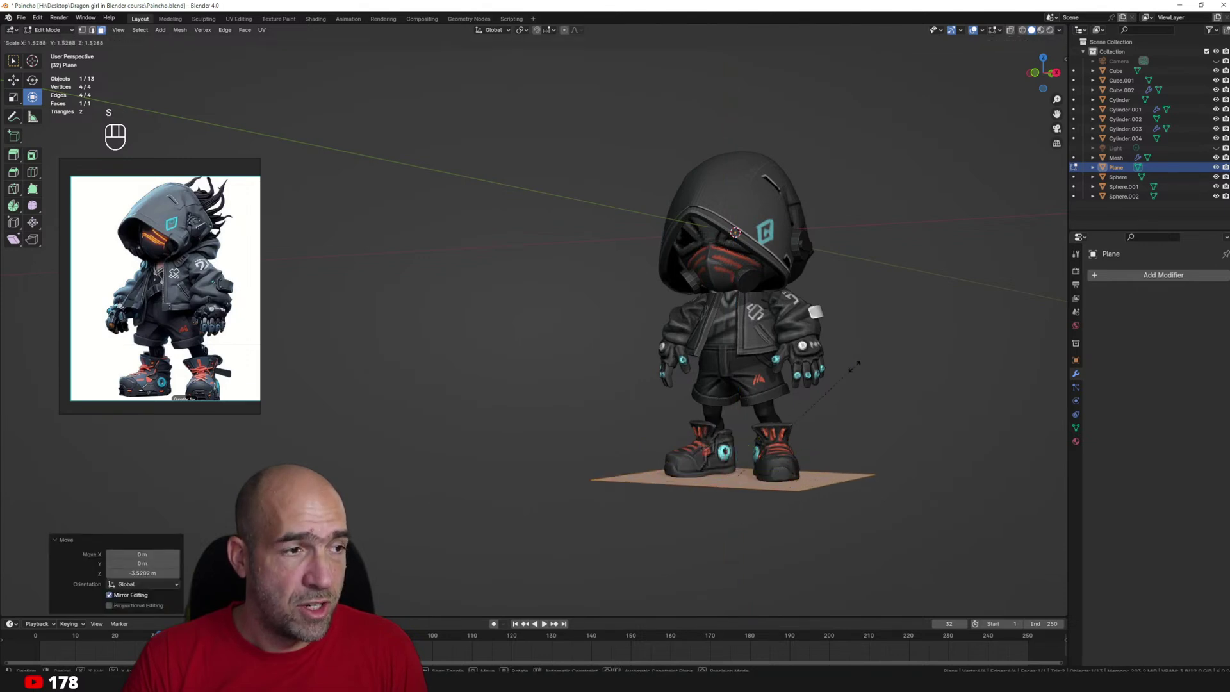
{"action": "left_click", "coordinate": [866, 355]}
{"action": "key", "text": "s"}
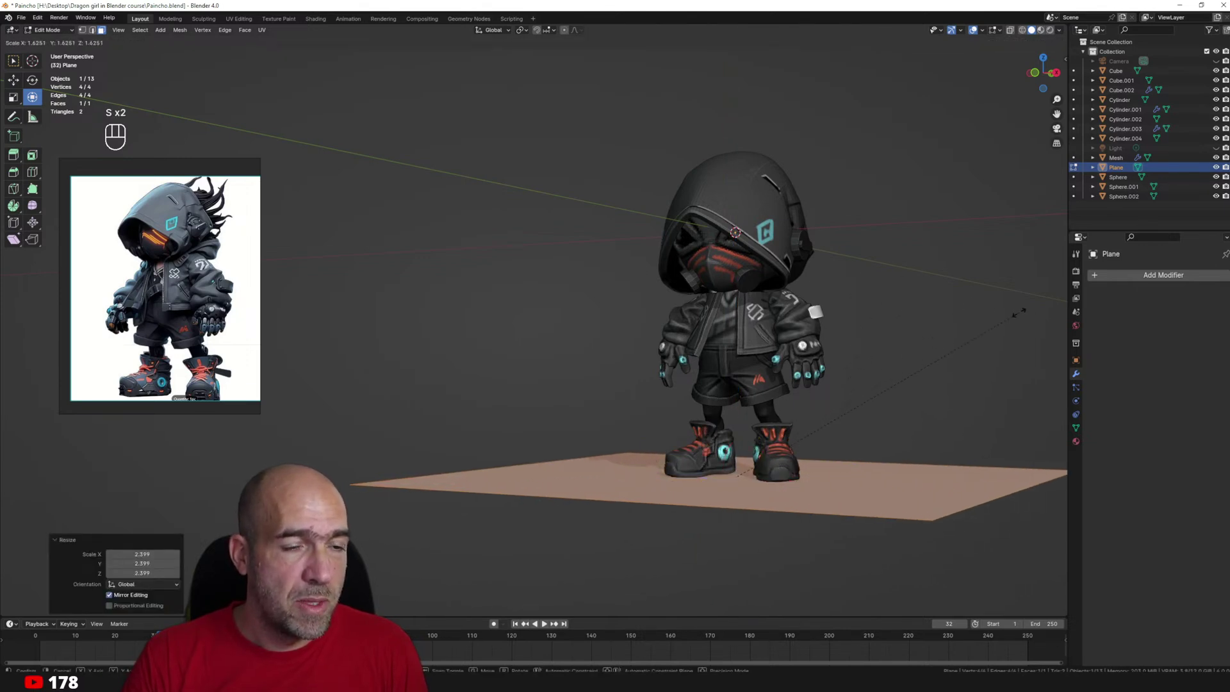
{"action": "left_click", "coordinate": [997, 314]}
{"action": "key", "text": "s"}
{"action": "left_click", "coordinate": [990, 340]}
{"action": "key", "text": "s"}
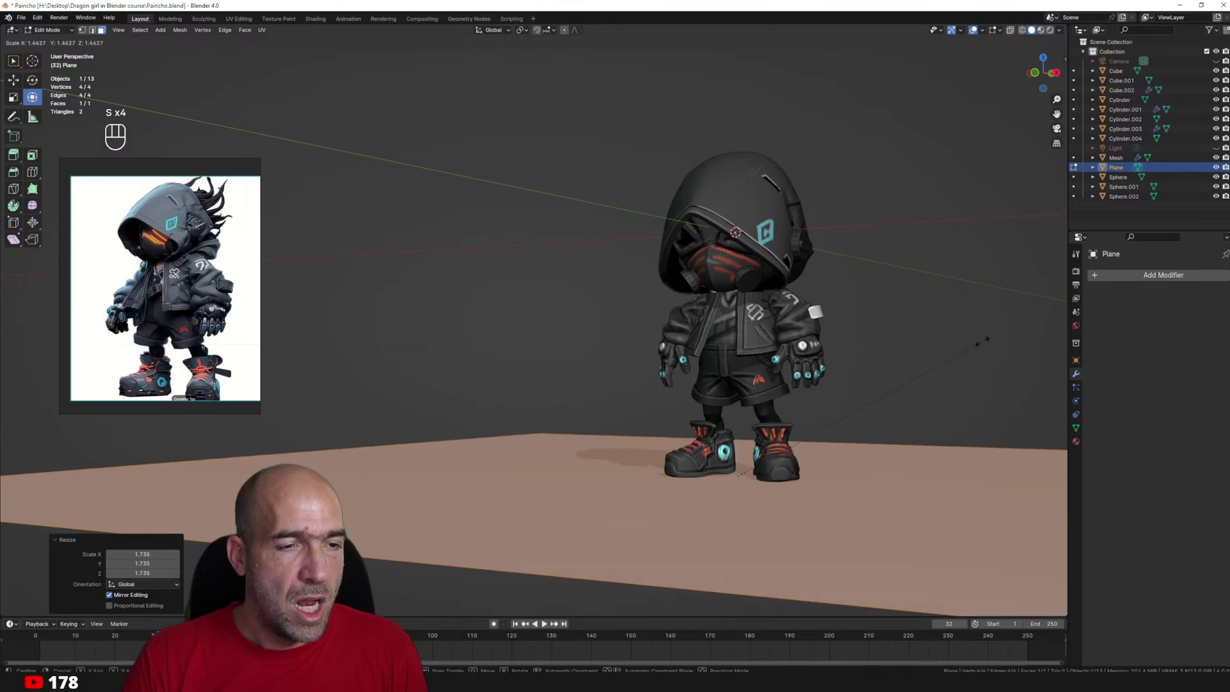
{"action": "left_click", "coordinate": [926, 355]}
Select the plane's two adjoining back edges and extrude them upward about 10.9 m to form two backdrop walls.
{"action": "middle_click_drag", "start_coordinate": [926, 355], "coordinate": [855, 427]}
{"action": "key", "text": "2"}
{"action": "double_click", "coordinate": [764, 252]}
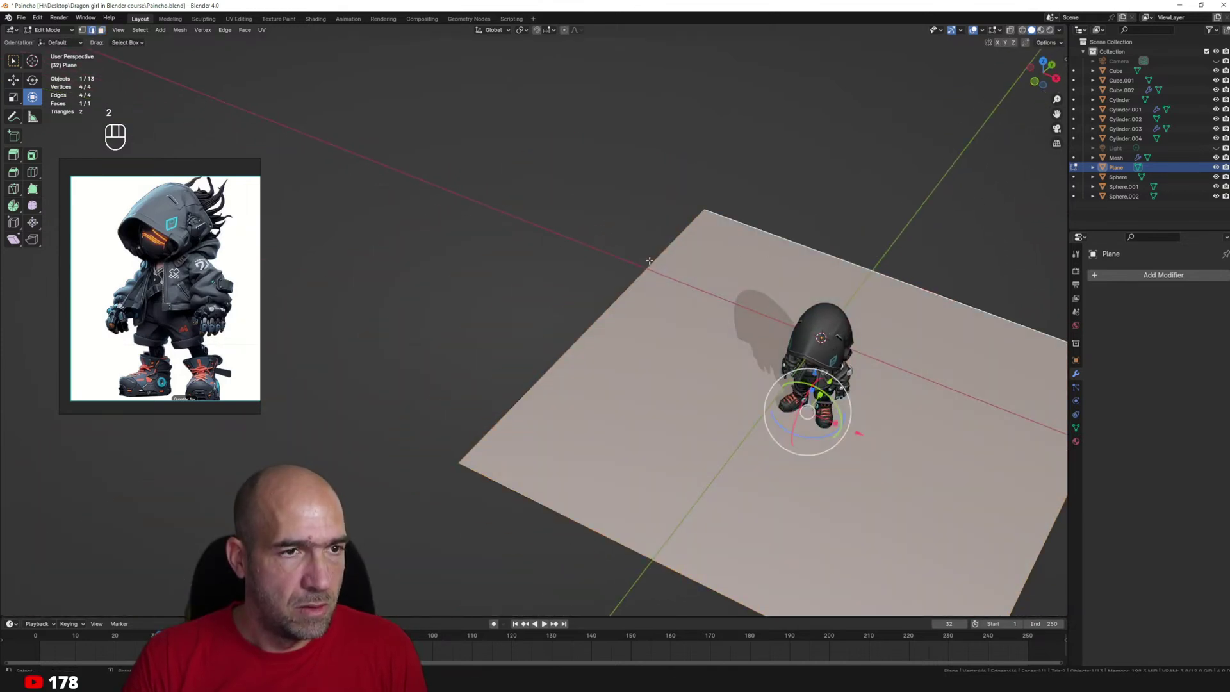
{"action": "left_click", "coordinate": [648, 258]}
{"action": "left_click", "coordinate": [790, 237], "text": "shift"}
{"action": "middle_click_drag", "start_coordinate": [800, 240], "coordinate": [827, 257], "text": "ctrl"}
{"action": "key", "text": "e"}
{"action": "key", "text": "z"}
{"action": "left_click", "coordinate": [841, 59]}
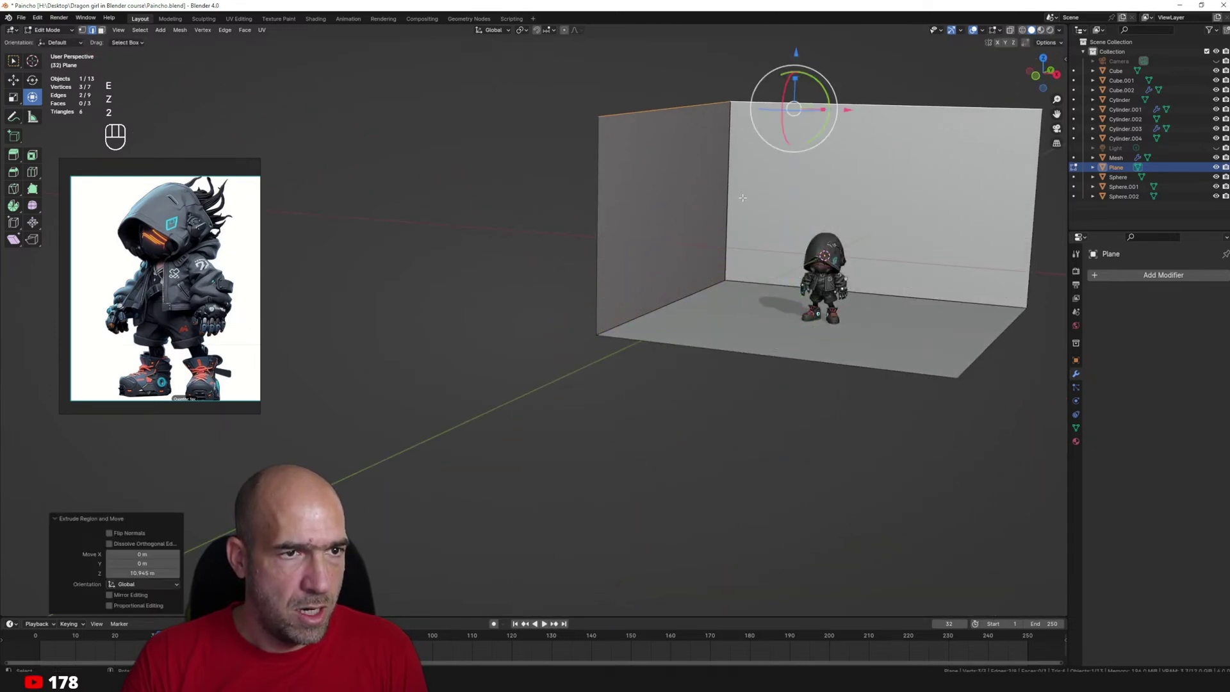
Bevel the vertical corner edge and both floor-to-wall edges by 2.02 m, increasing the segments for a rounded transition.
{"action": "left_click", "coordinate": [736, 198]}
{"action": "left_click", "coordinate": [758, 283], "text": "shift"}
{"action": "left_click", "coordinate": [693, 299], "text": "shift"}
{"action": "scroll", "coordinate": [786, 291], "scroll_direction": "up", "scroll_amount": 1}
{"action": "key", "text": "ctrl+b"}
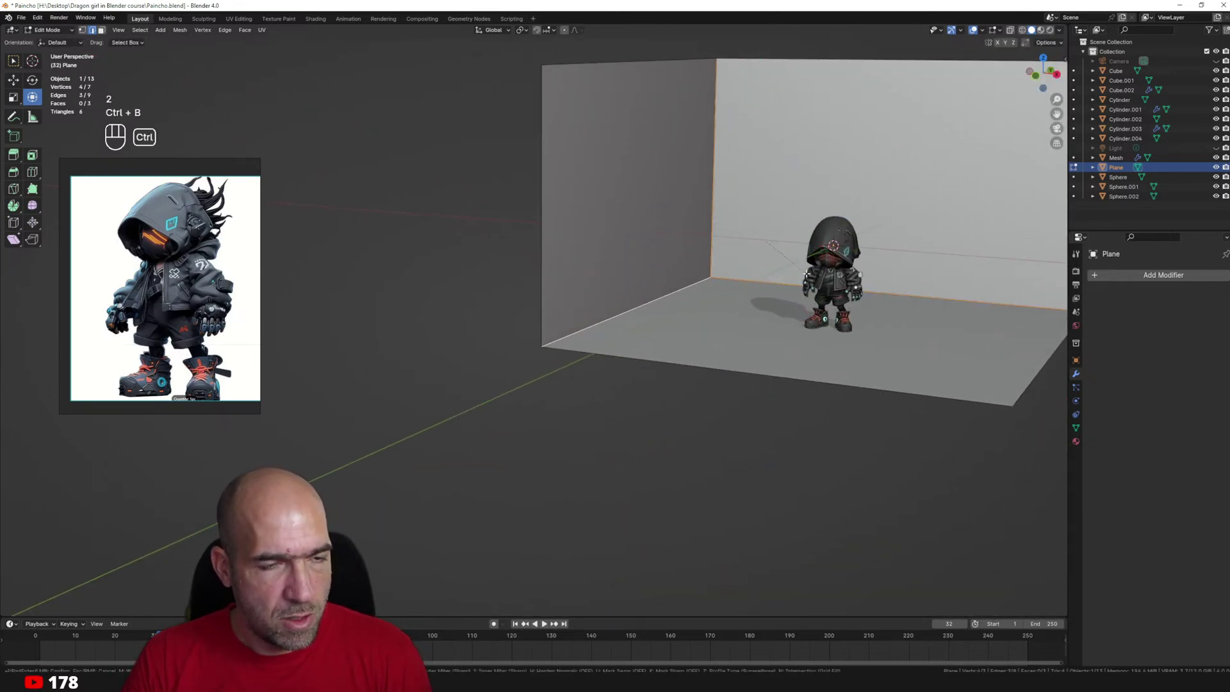
{"action": "left_click", "coordinate": [843, 277]}
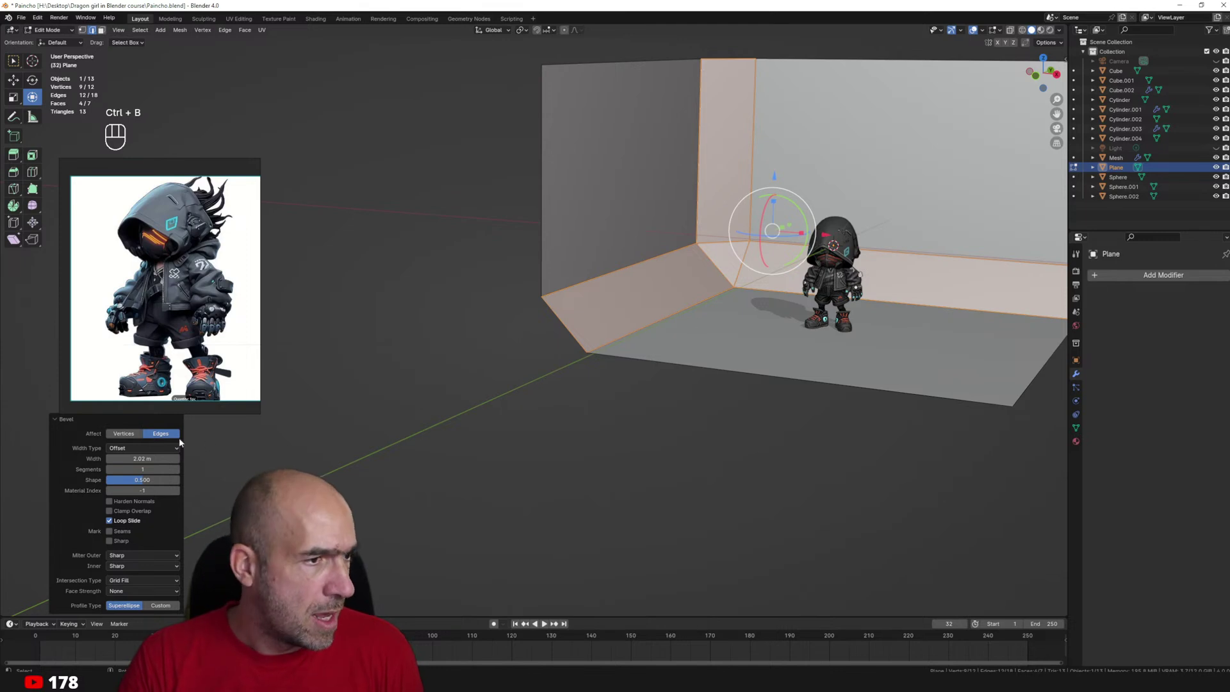
{"action": "left_click_drag", "start_coordinate": [137, 468], "coordinate": [159, 468]}
Return to Object Mode and apply Shade Smooth to the backdrop.
{"action": "left_click_drag", "start_coordinate": [756, 245], "coordinate": [577, 311], "text": "alt+shift"}
{"action": "key", "text": "a"}
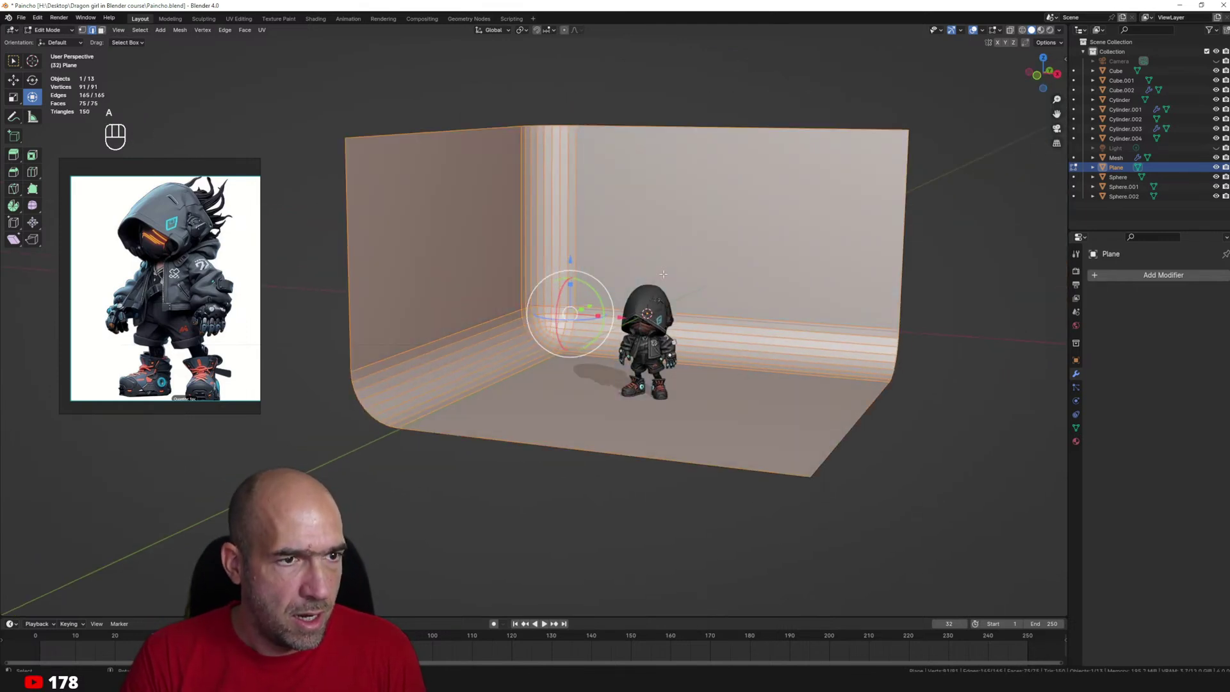
{"action": "key", "text": "Tab"}
{"action": "right_click", "coordinate": [682, 238]}
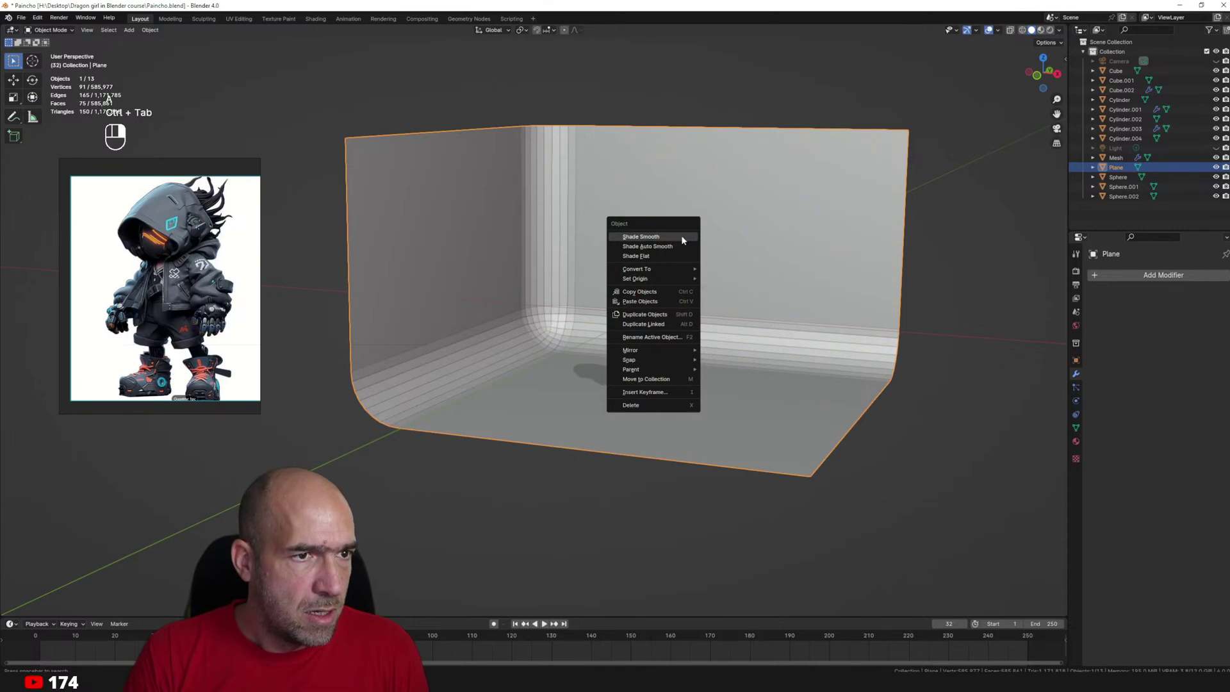
{"action": "left_click", "coordinate": [681, 235]}
{"action": "scroll", "coordinate": [700, 259], "scroll_direction": "down", "scroll_amount": 2}
Scale the entire backdrop mesh up by about 2.045 in Edit Mode.
{"action": "key", "text": "a"}
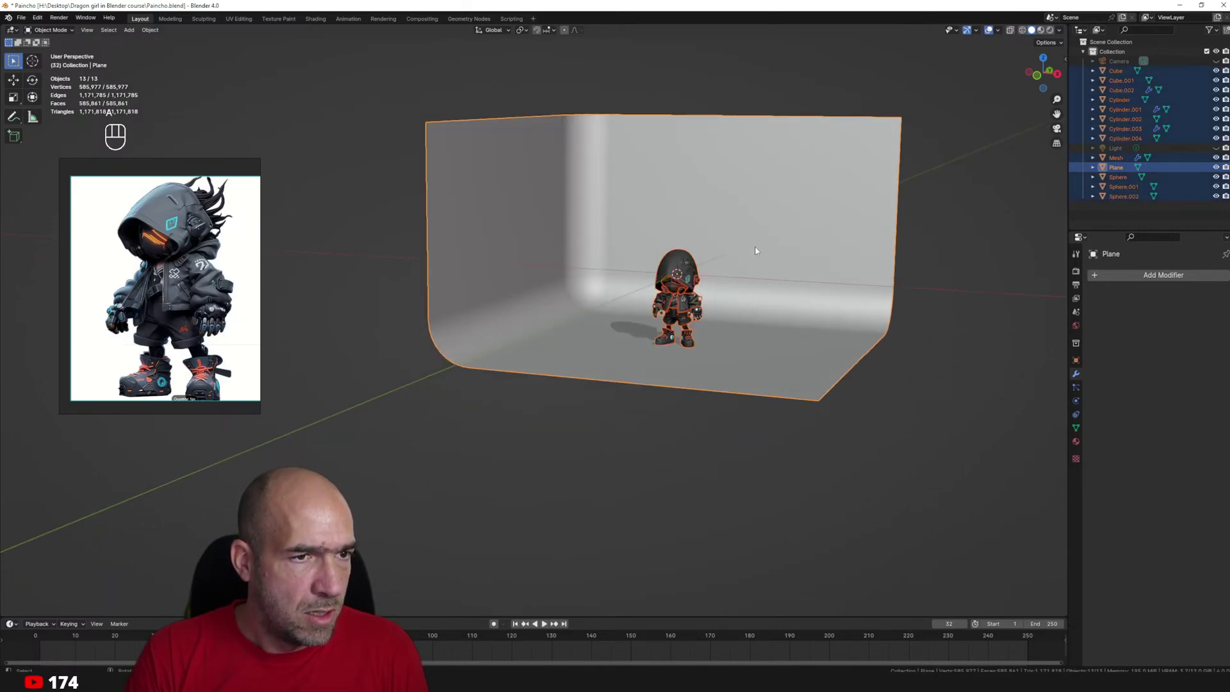
{"action": "left_click", "coordinate": [756, 251]}
{"action": "key", "text": "Tab"}
{"action": "key", "text": "s"}
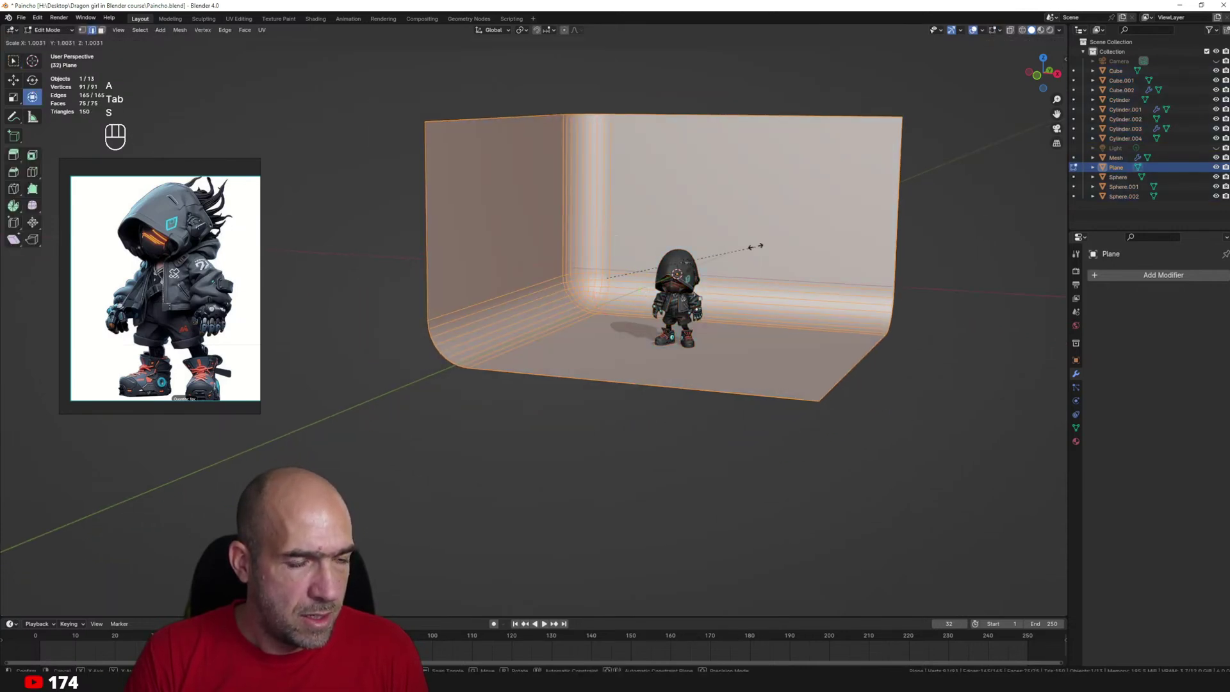
{"action": "left_click", "coordinate": [911, 231]}
Move the backdrop along Y and about -4.92 m along X, raise its floor to the boots, and return to Object Mode.
{"action": "middle_click_drag", "start_coordinate": [615, 282], "coordinate": [650, 324]}
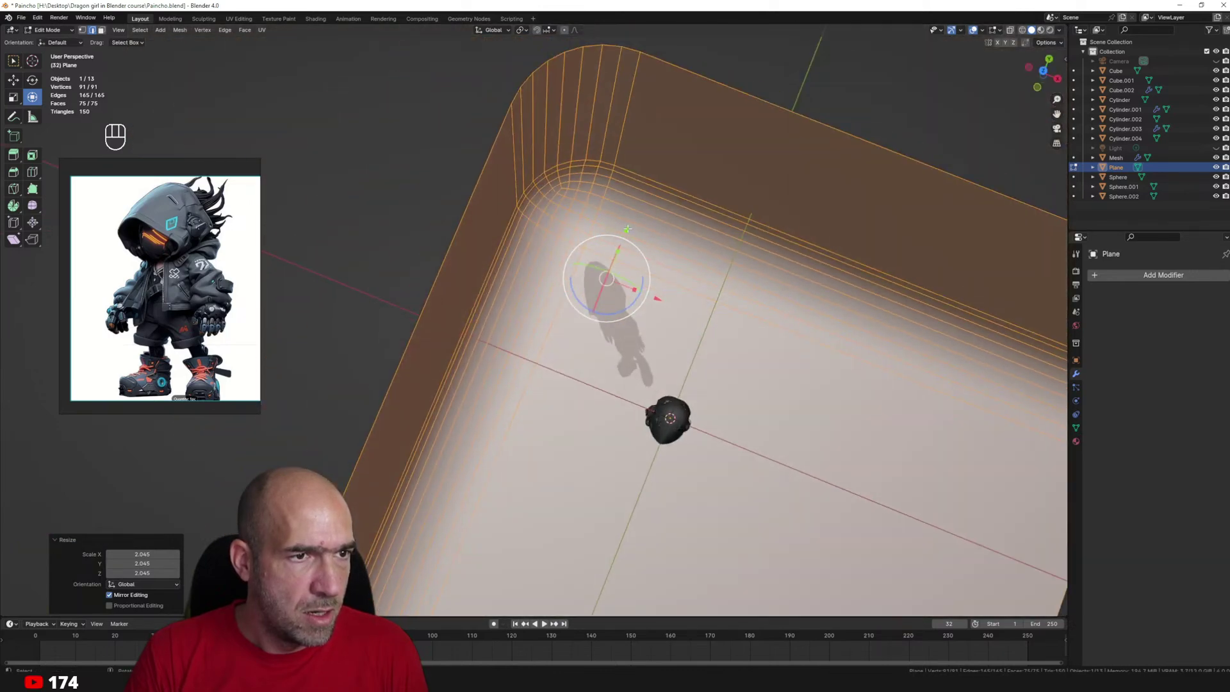
{"action": "key", "text": "g"}
{"action": "key", "text": "y"}
{"action": "left_click", "coordinate": [687, 185]}
{"action": "left_click_drag", "start_coordinate": [699, 192], "coordinate": [605, 167]}
{"action": "middle_click_drag", "start_coordinate": [605, 167], "coordinate": [549, 105]}
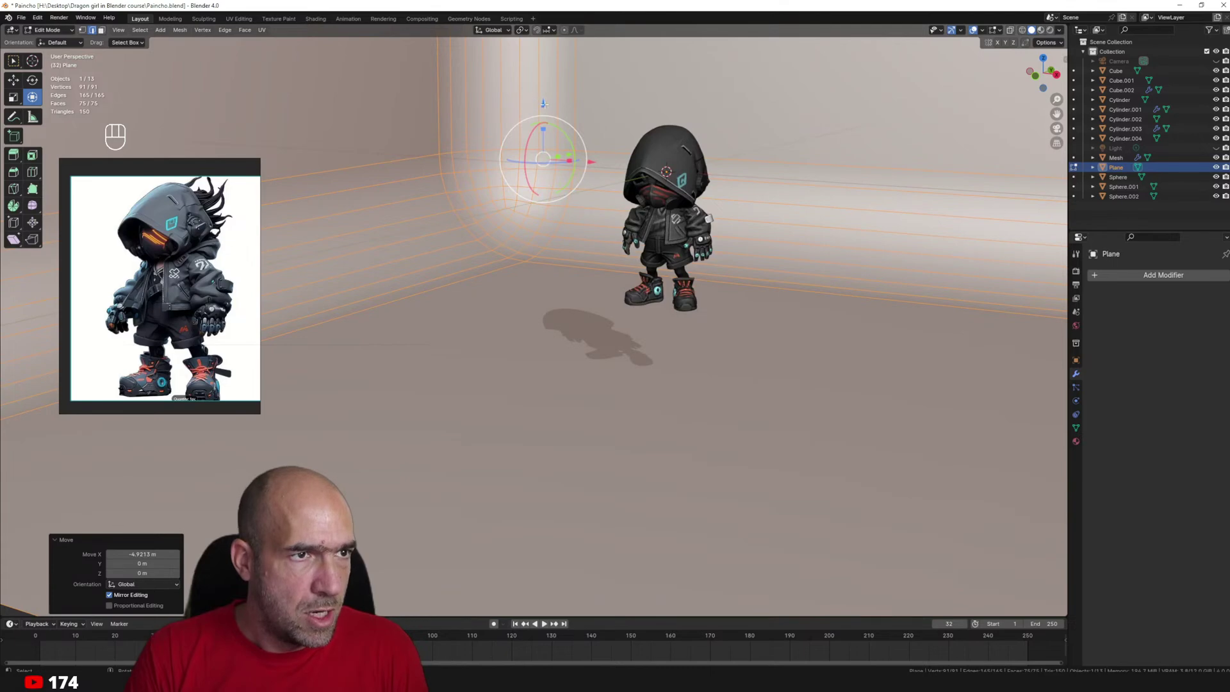
{"action": "left_click_drag", "start_coordinate": [543, 103], "coordinate": [544, 43]}
{"action": "middle_click_drag", "start_coordinate": [695, 221], "coordinate": [686, 176], "text": "alt"}
{"action": "key", "text": "ctrl+Tab"}
{"action": "left_click", "coordinate": [609, 178]}
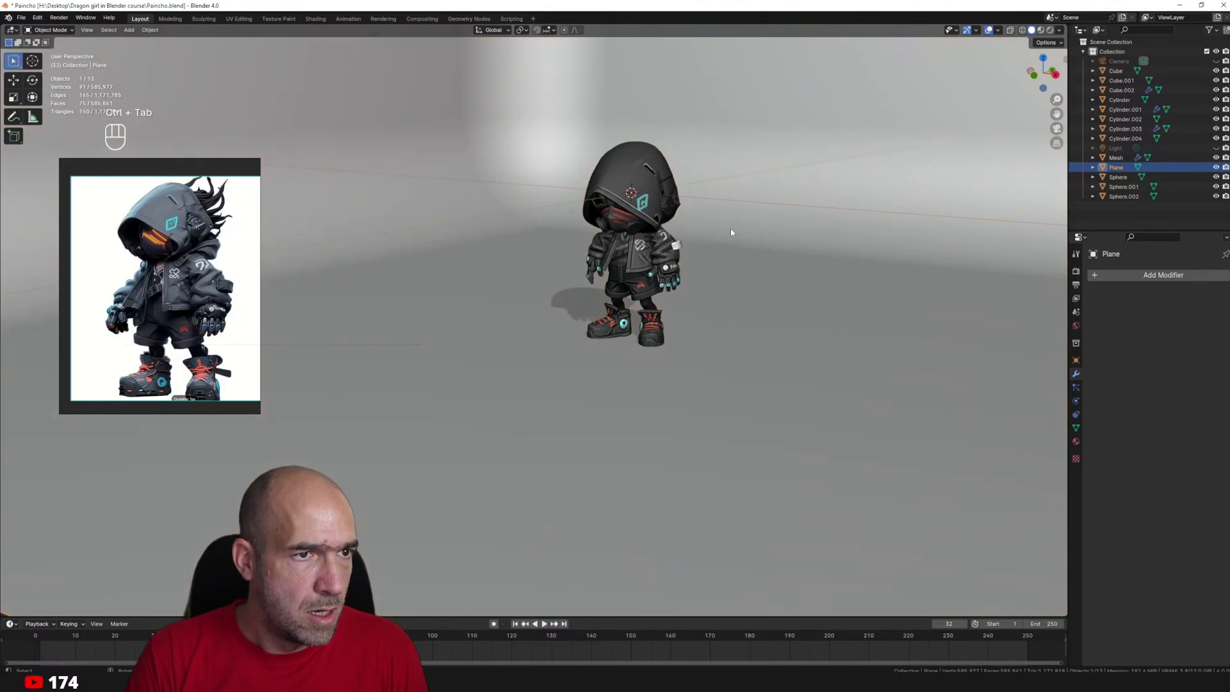
Select the hood, enter Sculpt Mode and enlarge the Paint brush radius to about 112 px.
{"action": "middle_click_drag", "start_coordinate": [730, 229], "coordinate": [772, 212], "text": "ctrl+alt"}
{"action": "middle_click_drag", "start_coordinate": [772, 211], "coordinate": [881, 220]}
{"action": "left_click", "coordinate": [690, 145]}
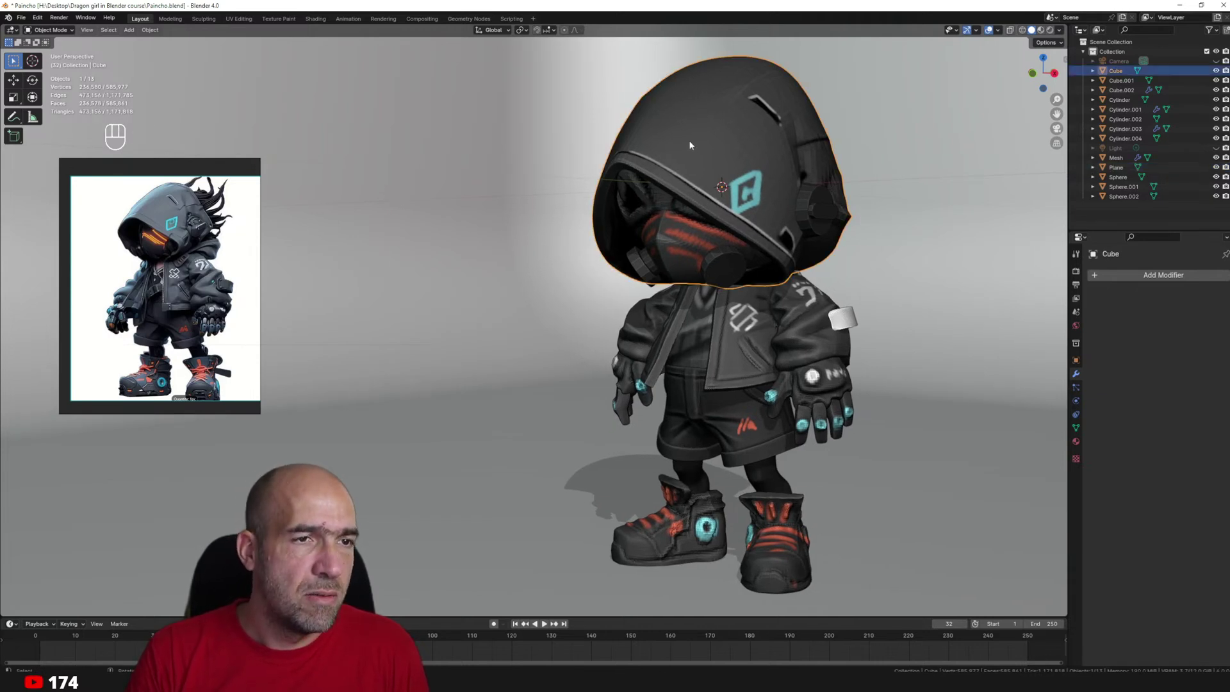
{"action": "key", "text": "ctrl+Tab"}
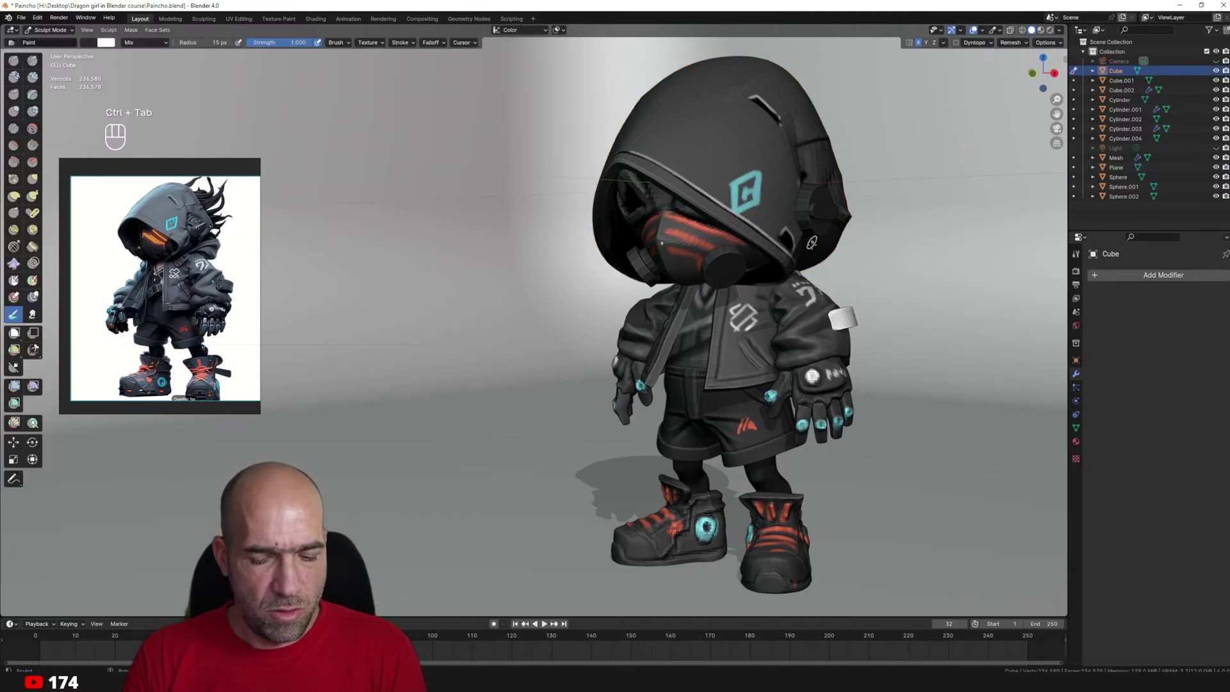
{"action": "key", "text": "bracketright"}
{"action": "key", "text": "bracketright"}
{"action": "key", "text": "bracketright"}
{"action": "key", "text": "bracketright"}
{"action": "key", "text": "bracketright"}
{"action": "key", "text": "bracketright"}
{"action": "key", "text": "bracketright"}
{"action": "key", "text": "bracketright"}
{"action": "key", "text": "bracketright"}
{"action": "key", "text": "bracketright"}
{"action": "key", "text": "bracketright"}
{"action": "key", "text": "bracketright"}
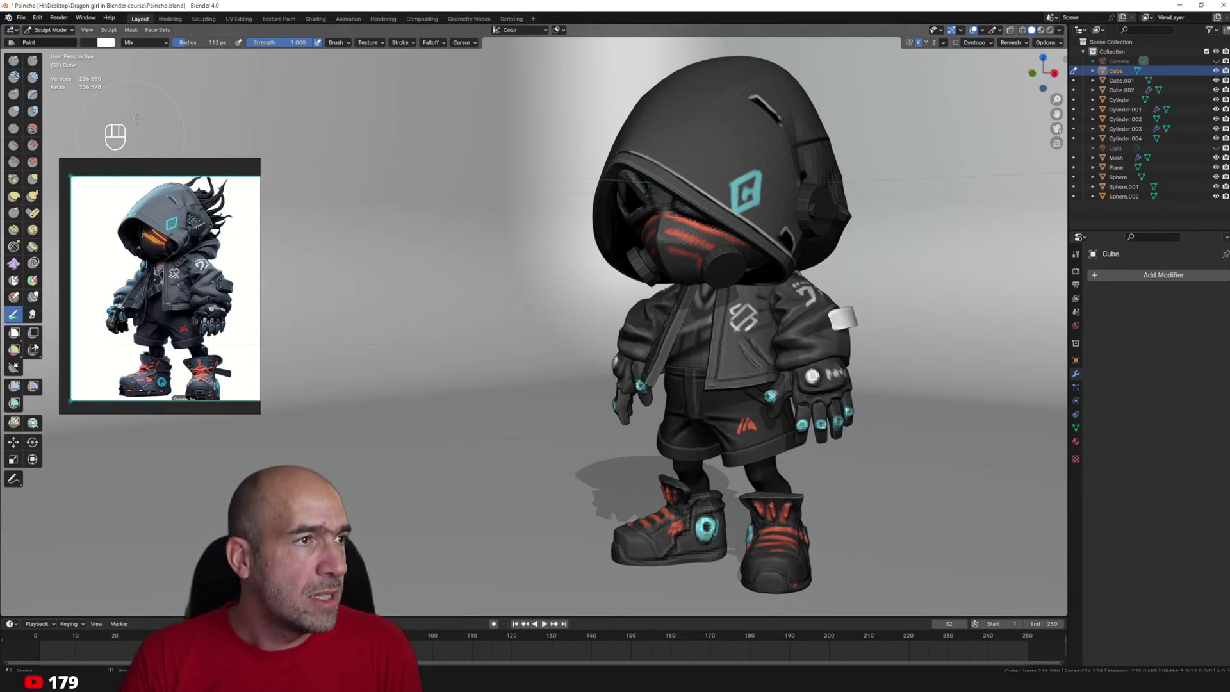
Choose a light blue and paint a soft highlight on the hood's upper front, reducing the brush radius to 44 px.
{"action": "left_click", "coordinate": [103, 43]}
{"action": "left_click", "coordinate": [178, 68]}
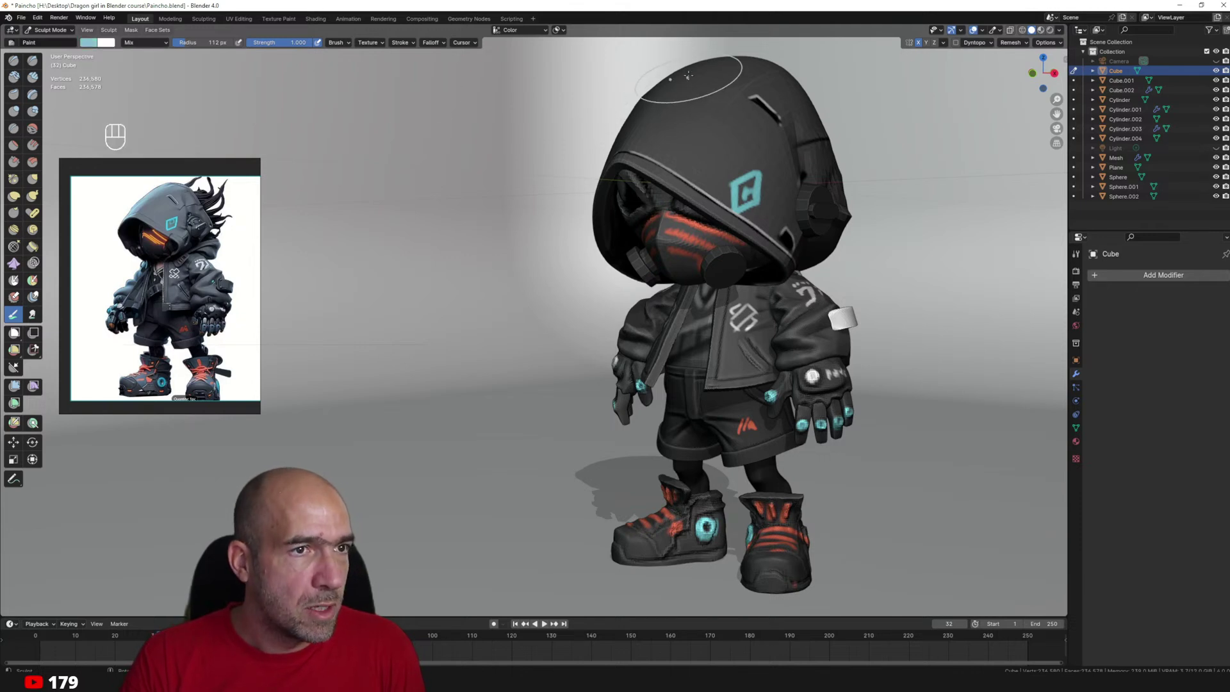
{"action": "left_click_drag", "start_coordinate": [703, 80], "coordinate": [654, 96]}
{"action": "key", "text": "bracketleft"}
{"action": "key", "text": "bracketleft"}
{"action": "key", "text": "bracketleft"}
{"action": "key", "text": "bracketleft"}
{"action": "key", "text": "bracketleft"}
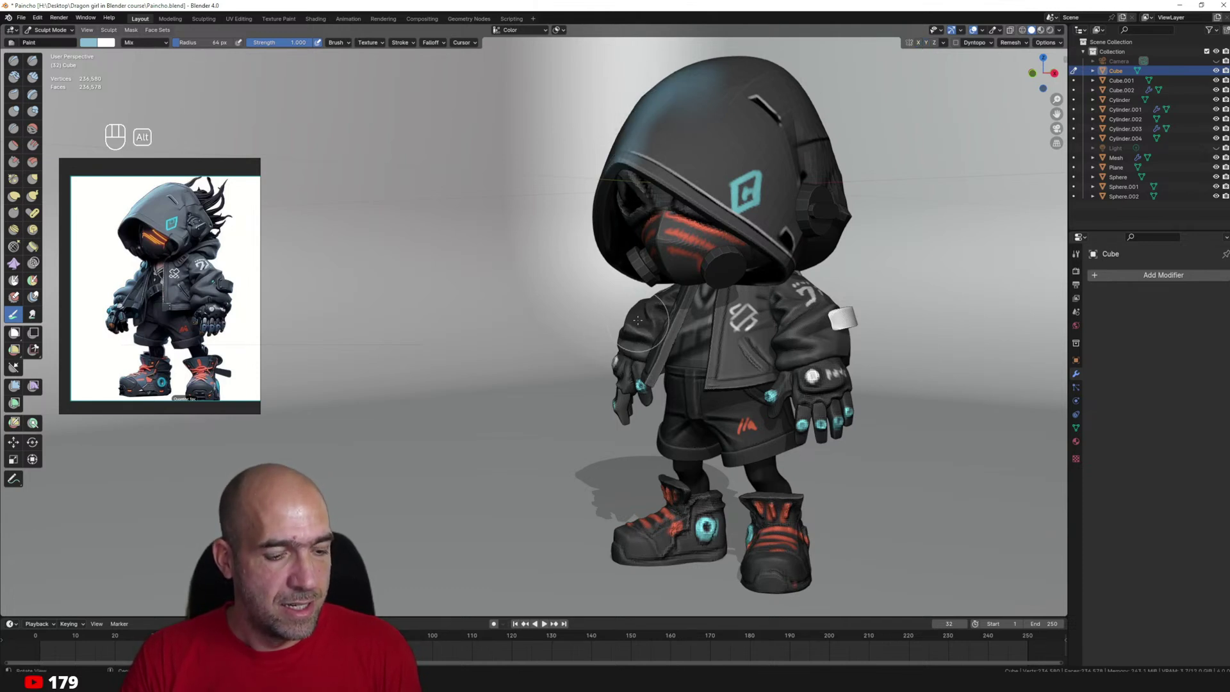
Switch sculpting to the jacket, set the brush radius to 34 px and paint a light blue highlight on the shaded sleeve.
{"action": "key", "text": "alt+q"}
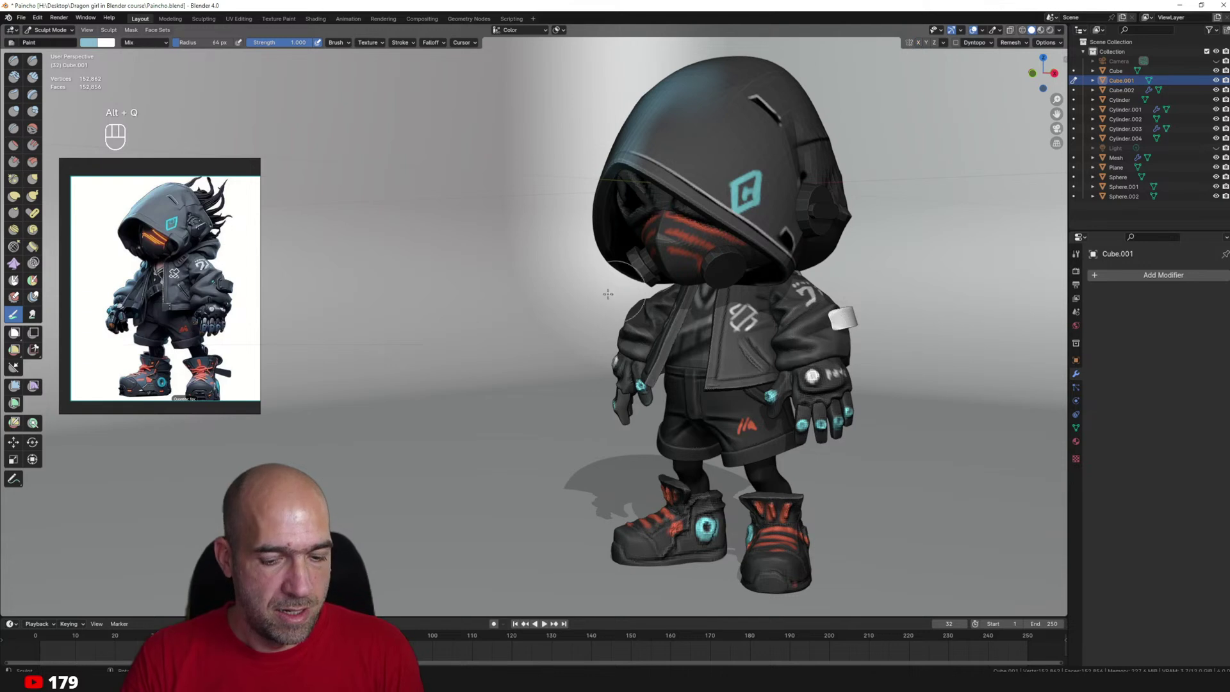
{"action": "key", "text": "bracketleft"}
{"action": "key", "text": "bracketleft"}
{"action": "left_click_drag", "start_coordinate": [654, 299], "coordinate": [629, 314]}
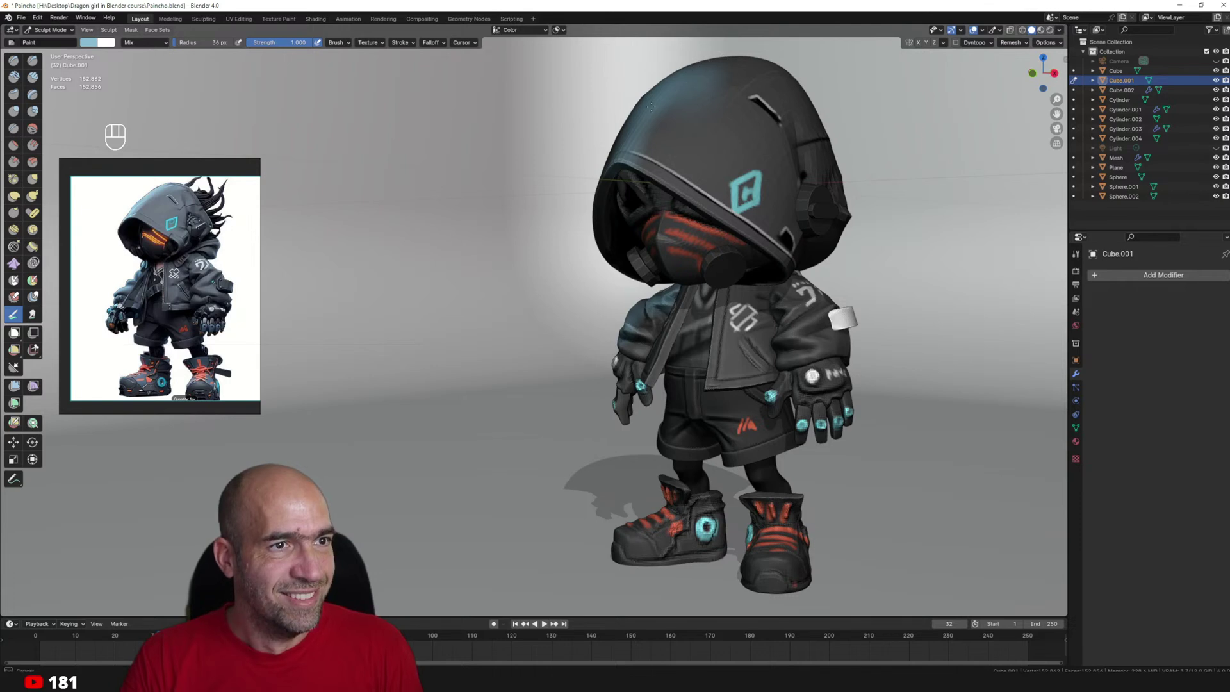
{"action": "key", "text": "alt+q"}
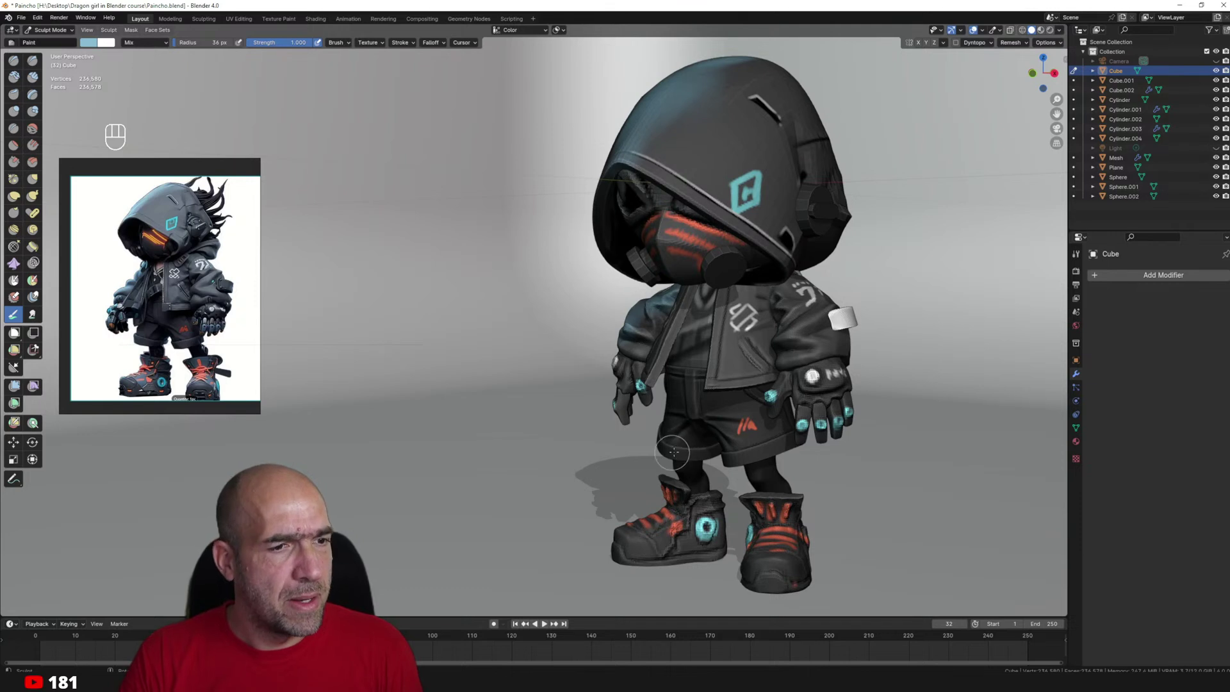
Switch sculpting to the boots, undo the stray strokes and paint a subtle light blue highlight on the side-facing boot's toe.
{"action": "key", "text": "alt+q"}
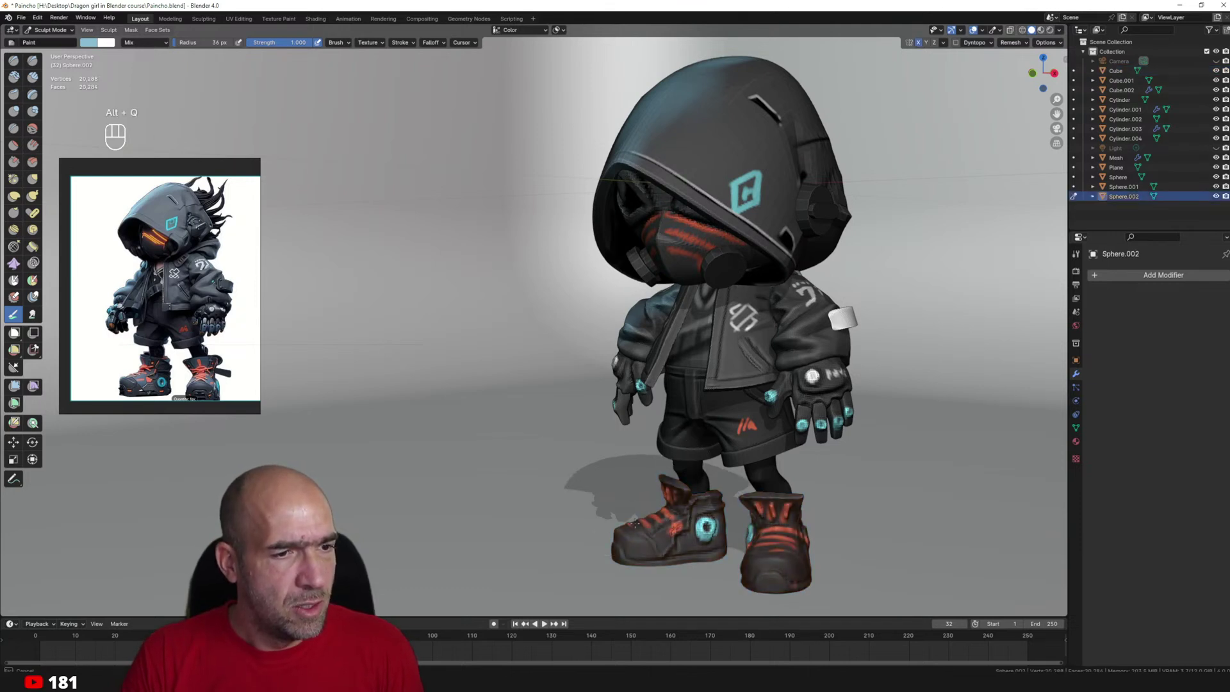
{"action": "key", "text": "ctrl+z"}
{"action": "key", "text": "ctrl+z"}
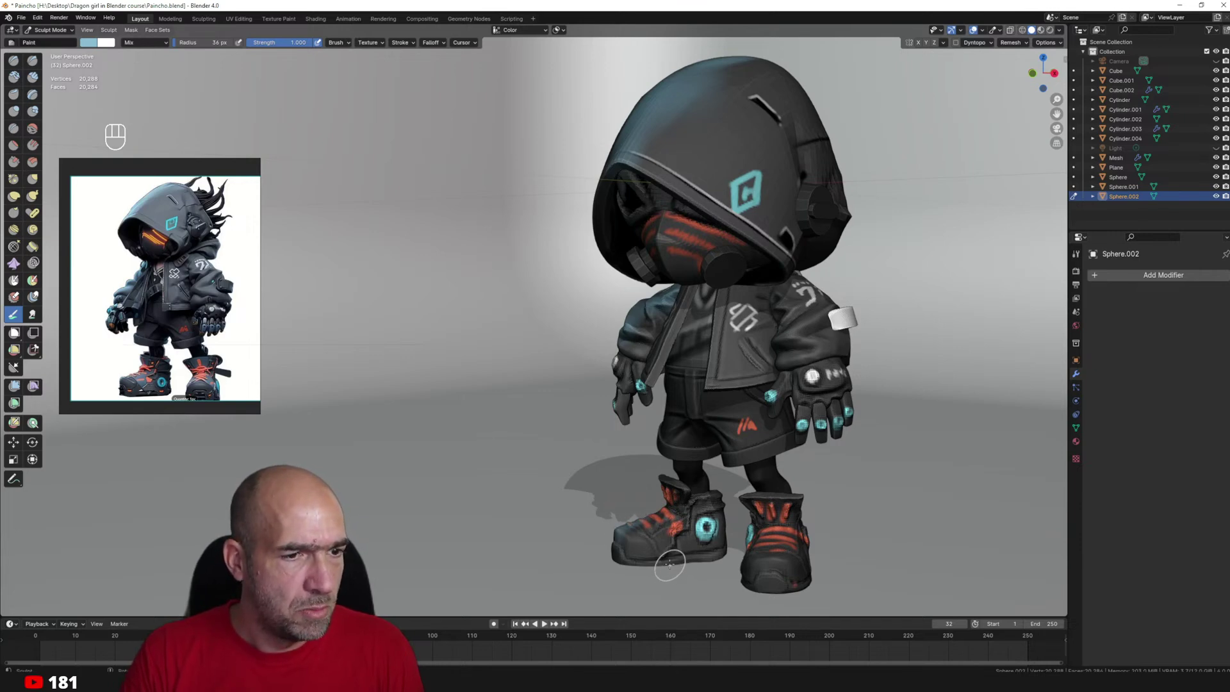
{"action": "key", "text": "alt+q"}
{"action": "scroll", "coordinate": [657, 553], "scroll_direction": "up", "scroll_amount": 8}
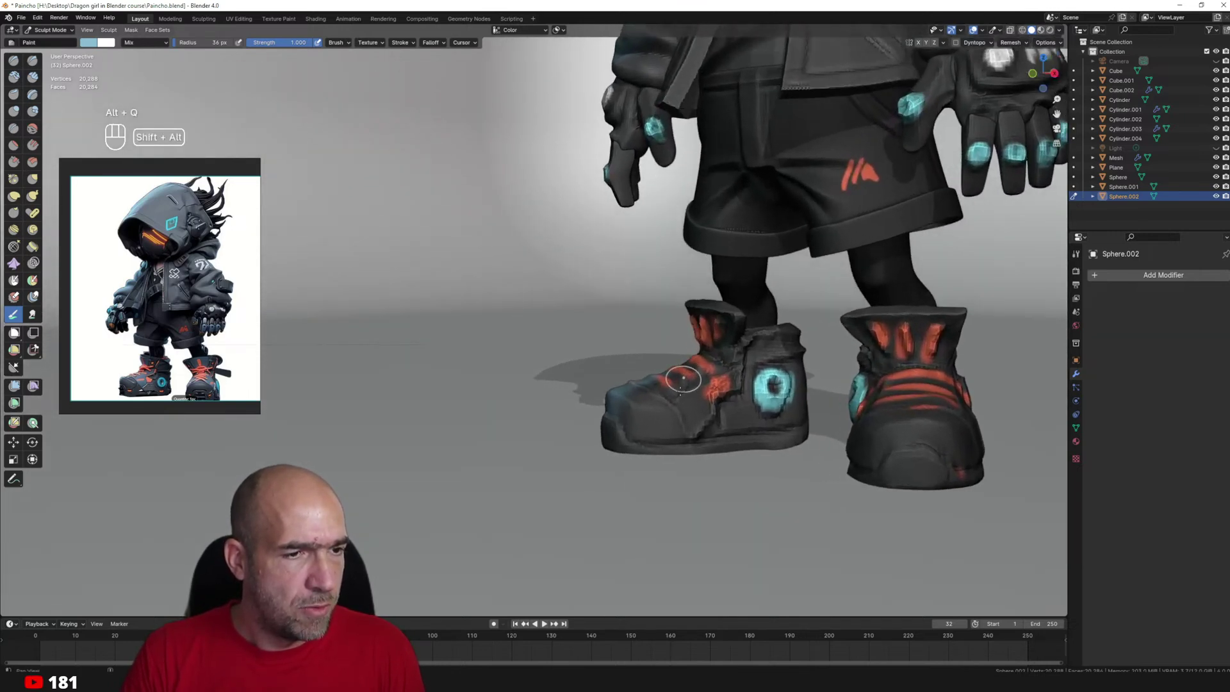
Sculpt a sharp crease across the side-facing boot's toe cap with the Draw Sharp brush.
{"action": "key", "text": "1"}
{"action": "mouse_move", "coordinate": [604, 423]}
{"action": "left_mouse_down"}
{"action": "mouse_move", "coordinate": [703, 419]}
{"action": "mouse_move", "coordinate": [676, 415]}
{"action": "left_mouse_up"}
{"action": "middle_click_drag", "start_coordinate": [677, 415], "coordinate": [647, 522], "text": "ctrl+alt"}
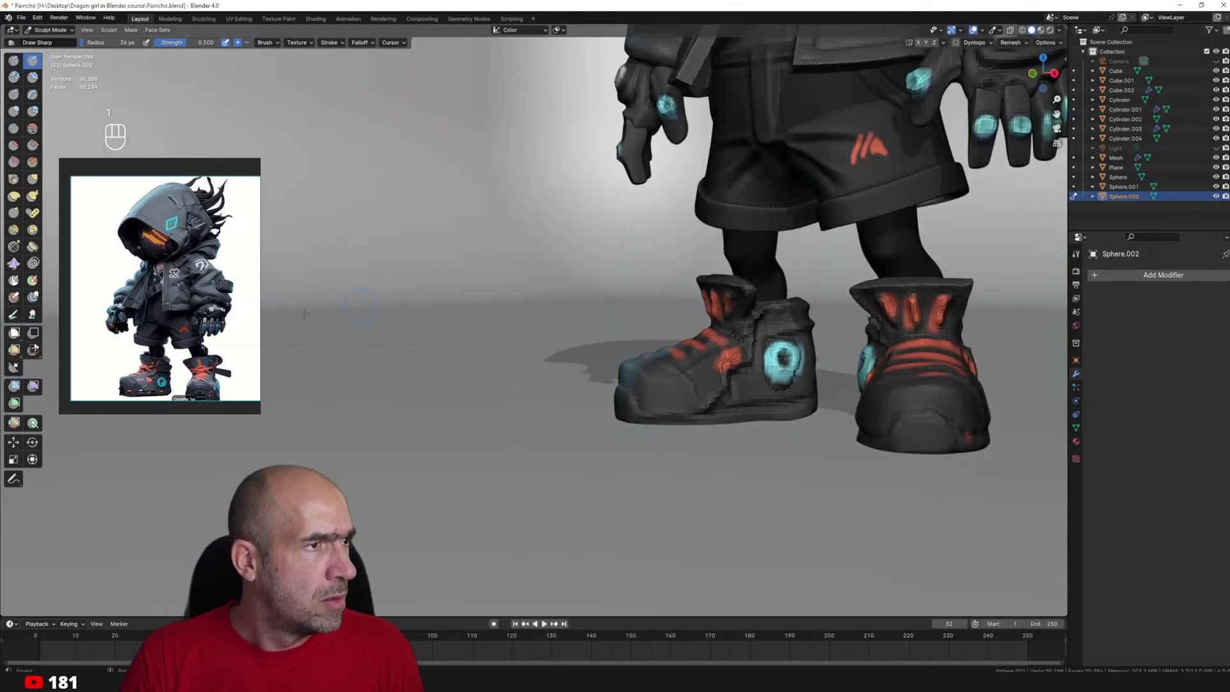
Switch back to the Paint brush, choose a near-black gray and darken the sole of the side-facing boot.
{"action": "left_click", "coordinate": [14, 315]}
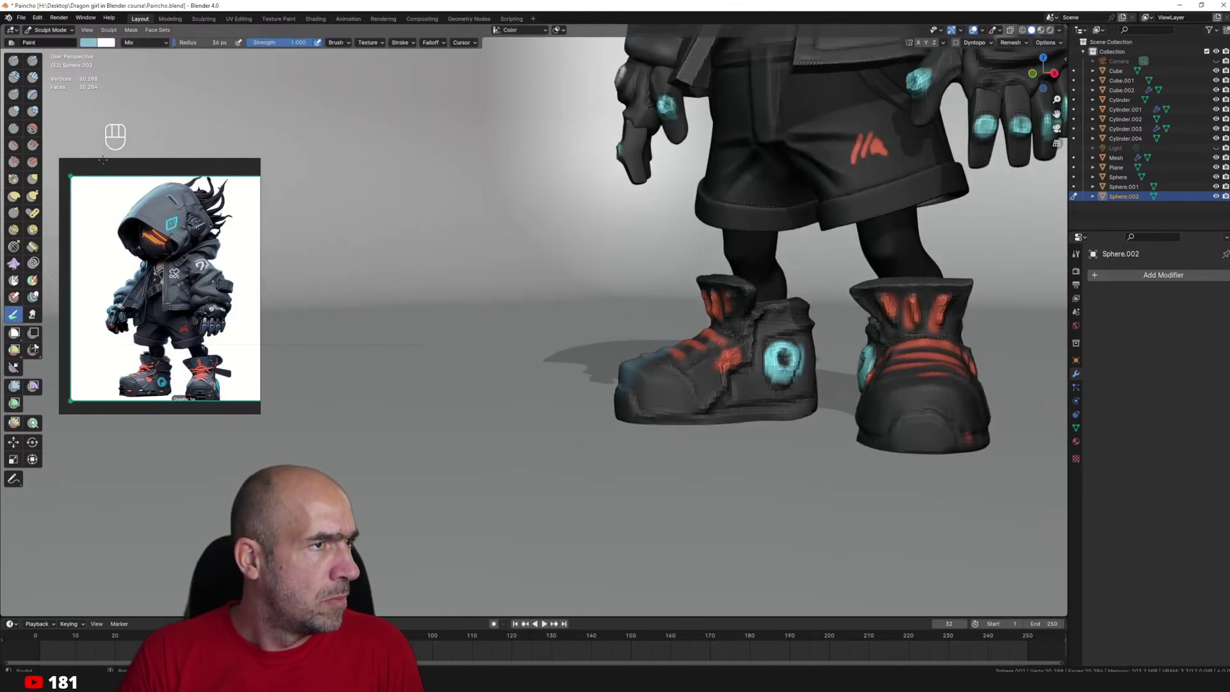
{"action": "left_click", "coordinate": [93, 43]}
{"action": "left_click_drag", "start_coordinate": [177, 79], "coordinate": [179, 116]}
{"action": "middle_click_drag", "start_coordinate": [636, 420], "coordinate": [635, 383], "text": "alt"}
{"action": "scroll", "coordinate": [637, 370], "scroll_direction": "up", "scroll_amount": 3}
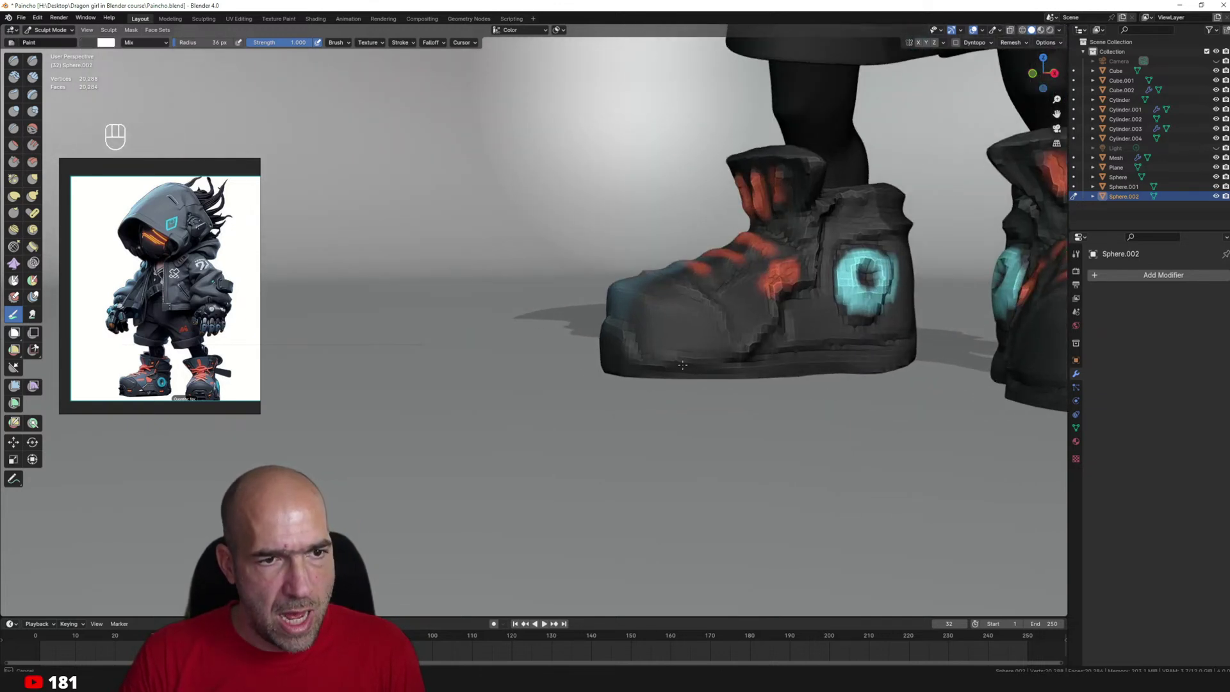
{"action": "left_click", "coordinate": [102, 42]}
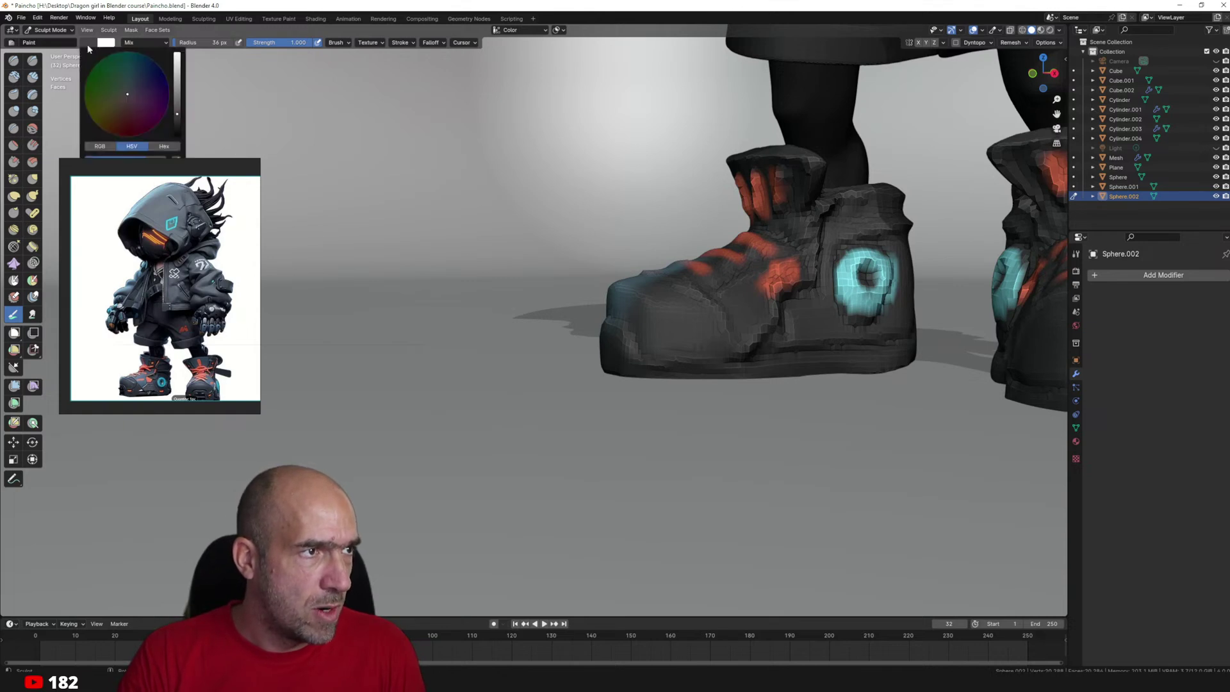
{"action": "left_click", "coordinate": [178, 122]}
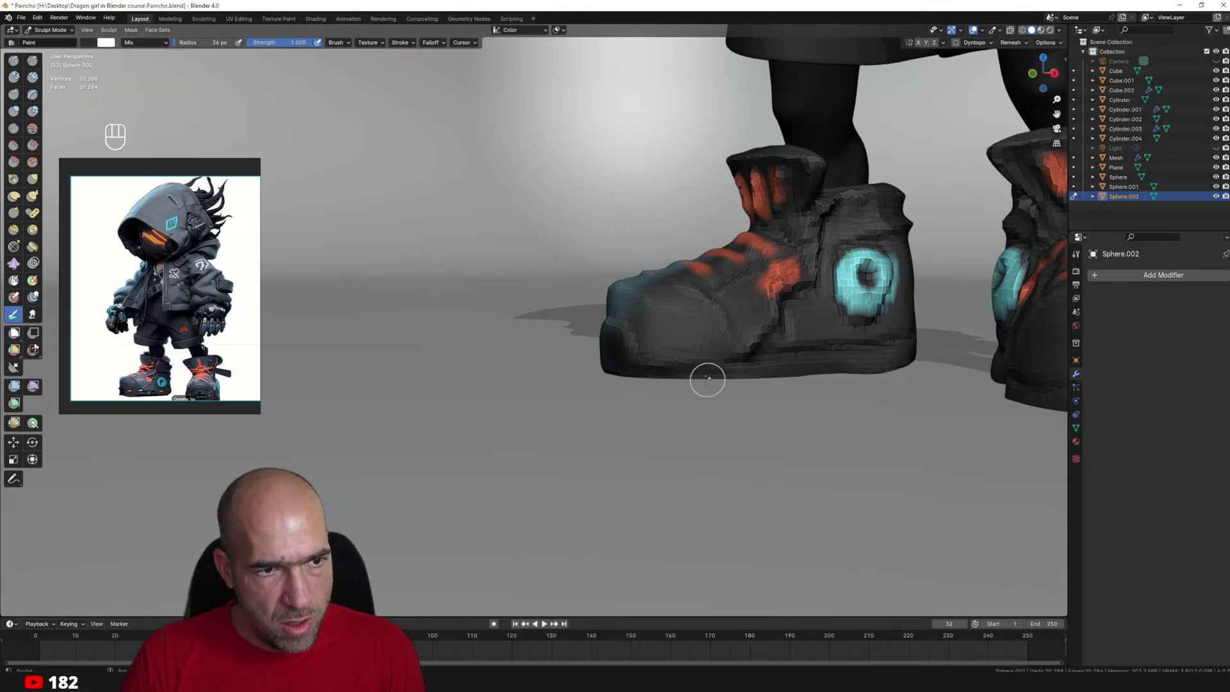
{"action": "mouse_move", "coordinate": [705, 376]}
{"action": "left_mouse_down"}
{"action": "mouse_move", "coordinate": [684, 368]}
{"action": "mouse_move", "coordinate": [876, 356]}
{"action": "left_mouse_up"}
Paint the front-facing boot's toe cap and sole edge with the near-black color.
{"action": "middle_click_drag", "start_coordinate": [890, 364], "coordinate": [690, 389], "text": "shift"}
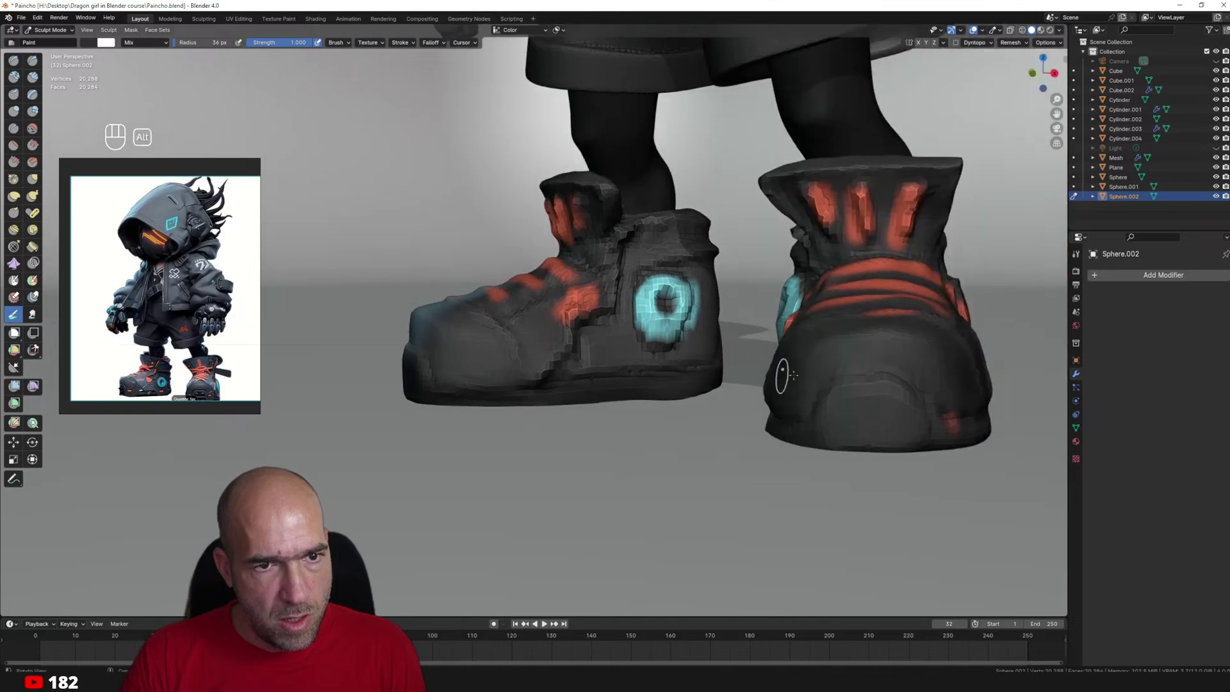
{"action": "scroll", "coordinate": [779, 378], "scroll_direction": "down", "scroll_amount": 1}
{"action": "mouse_move", "coordinate": [865, 417]}
{"action": "left_mouse_down"}
{"action": "mouse_move", "coordinate": [874, 405]}
{"action": "mouse_move", "coordinate": [813, 427]}
{"action": "mouse_move", "coordinate": [925, 426]}
{"action": "left_mouse_up"}
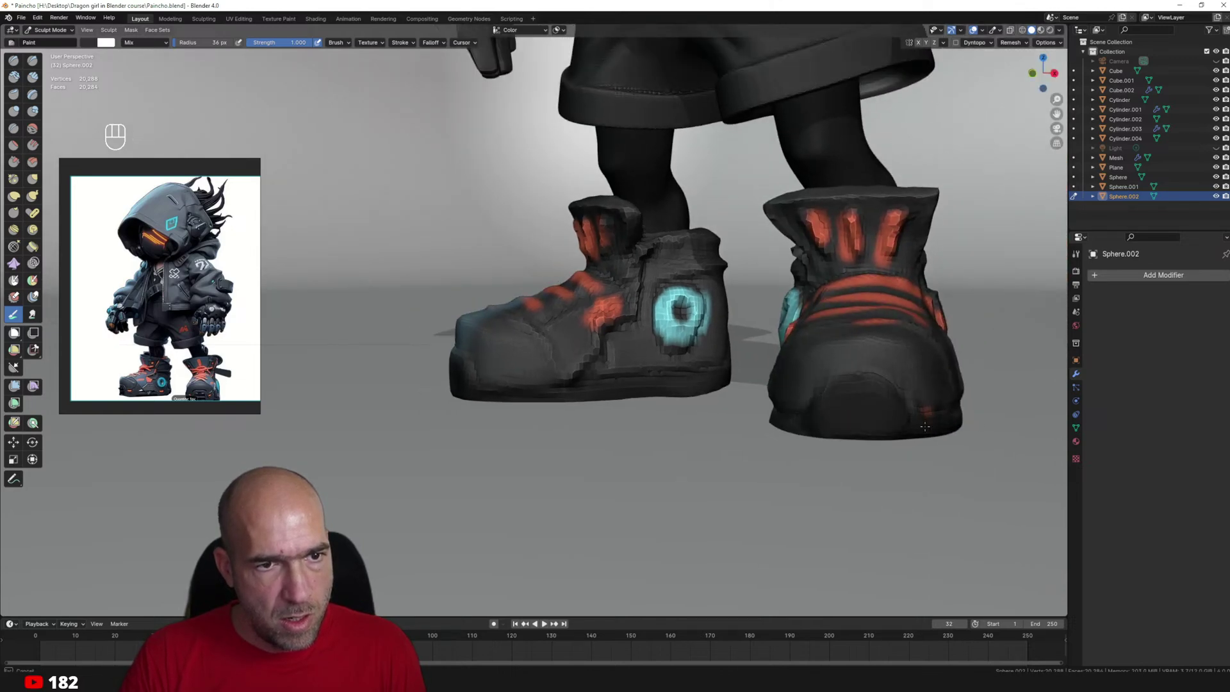
Carve a recess into the front-facing boot's toe cap with the Draw Sharp brush.
{"action": "middle_click_drag", "start_coordinate": [771, 413], "coordinate": [784, 431], "text": "ctrl"}
{"action": "mouse_move", "coordinate": [858, 404]}
{"action": "middle_mouse_down", "text": "shift"}
{"action": "mouse_move", "coordinate": [804, 401]}
{"action": "mouse_move", "coordinate": [806, 422]}
{"action": "mouse_move", "coordinate": [803, 350]}
{"action": "middle_mouse_up", "text": "shift"}
{"action": "key", "text": "1"}
{"action": "left_click_drag", "start_coordinate": [763, 374], "coordinate": [762, 372], "text": "ctrl"}
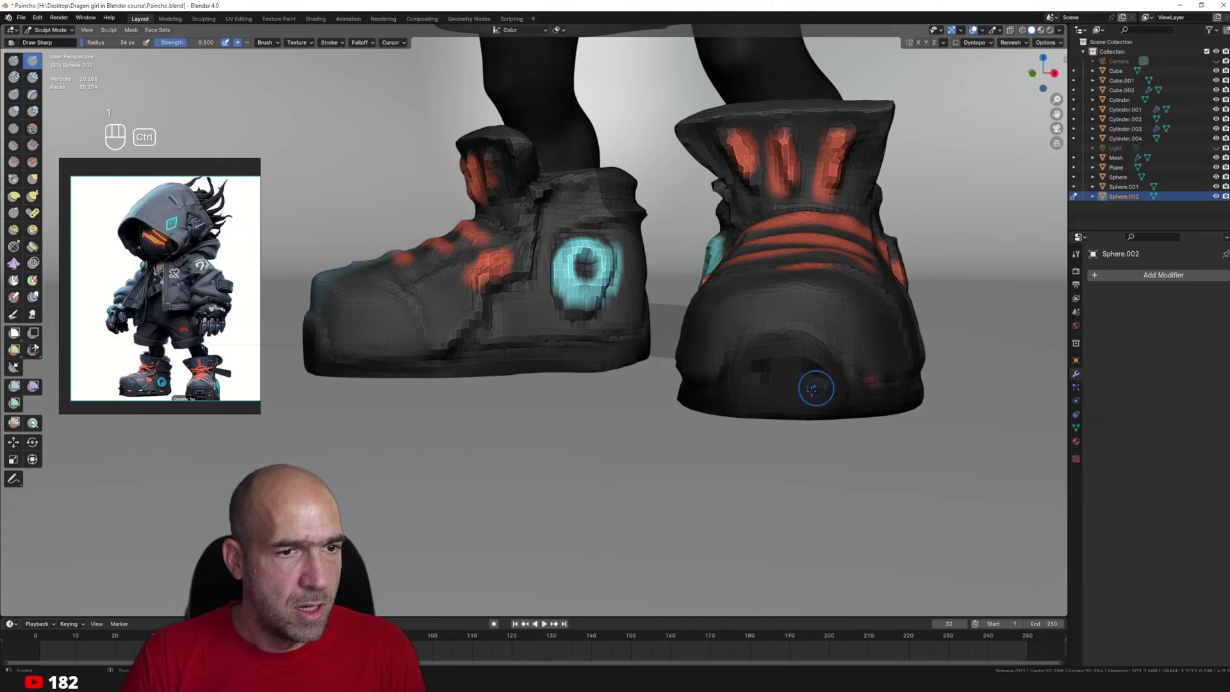
{"action": "scroll", "coordinate": [813, 389], "scroll_direction": "down", "scroll_amount": 3}
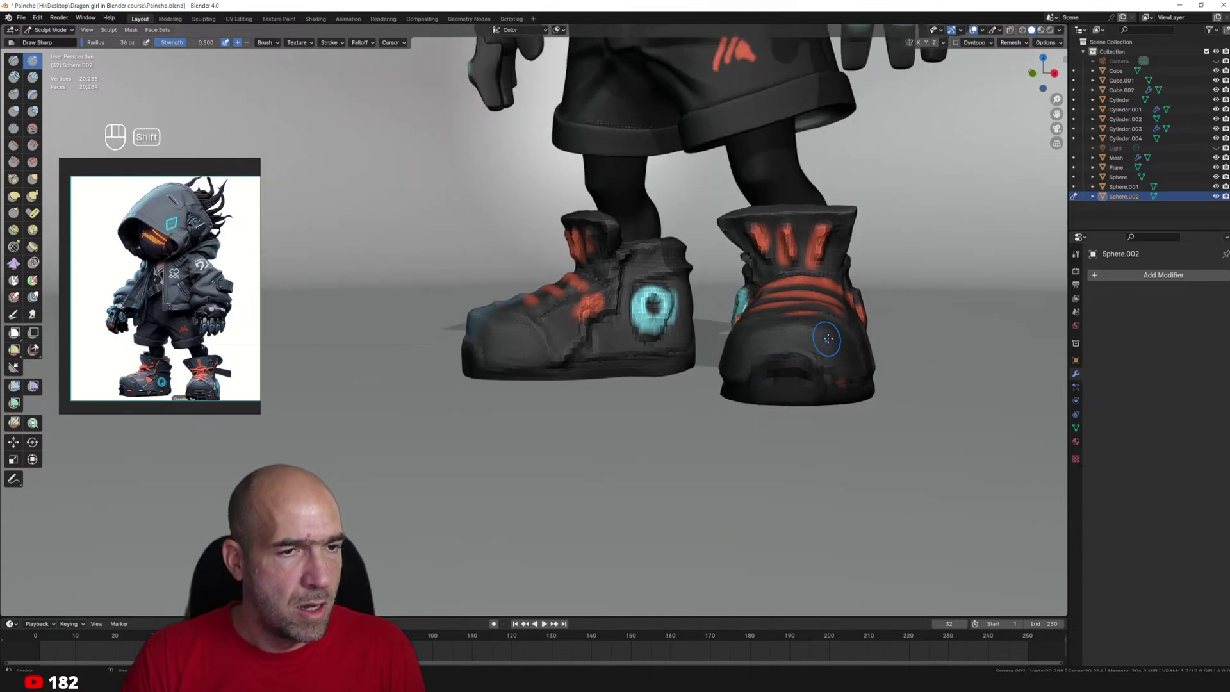
Set the viewport cavity type to Both, with World Space ridge 1.886 and valley 1.409, and Screen Space ridge 1.247 and valley 0.550.
{"action": "middle_click_drag", "start_coordinate": [826, 338], "coordinate": [812, 383]}
{"action": "left_click_drag", "start_coordinate": [826, 388], "coordinate": [874, 388], "text": "alt"}
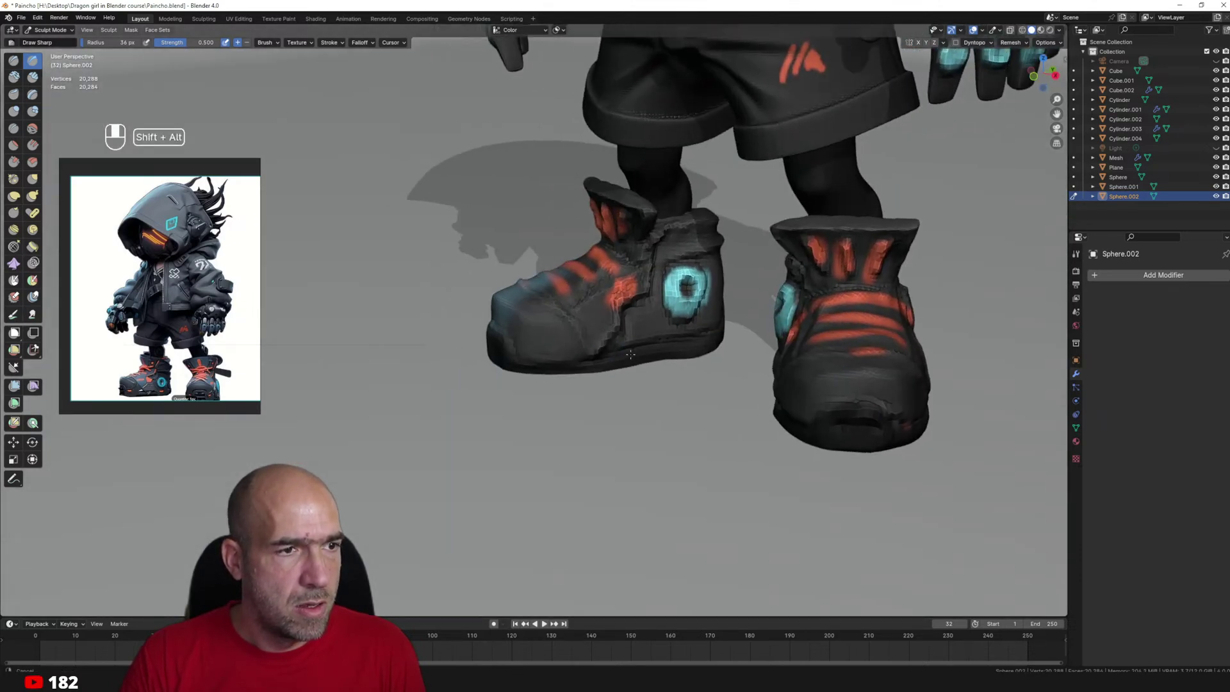
{"action": "left_click_drag", "start_coordinate": [545, 327], "coordinate": [780, 367], "text": "alt+shift"}
{"action": "middle_click_drag", "start_coordinate": [781, 367], "coordinate": [832, 387]}
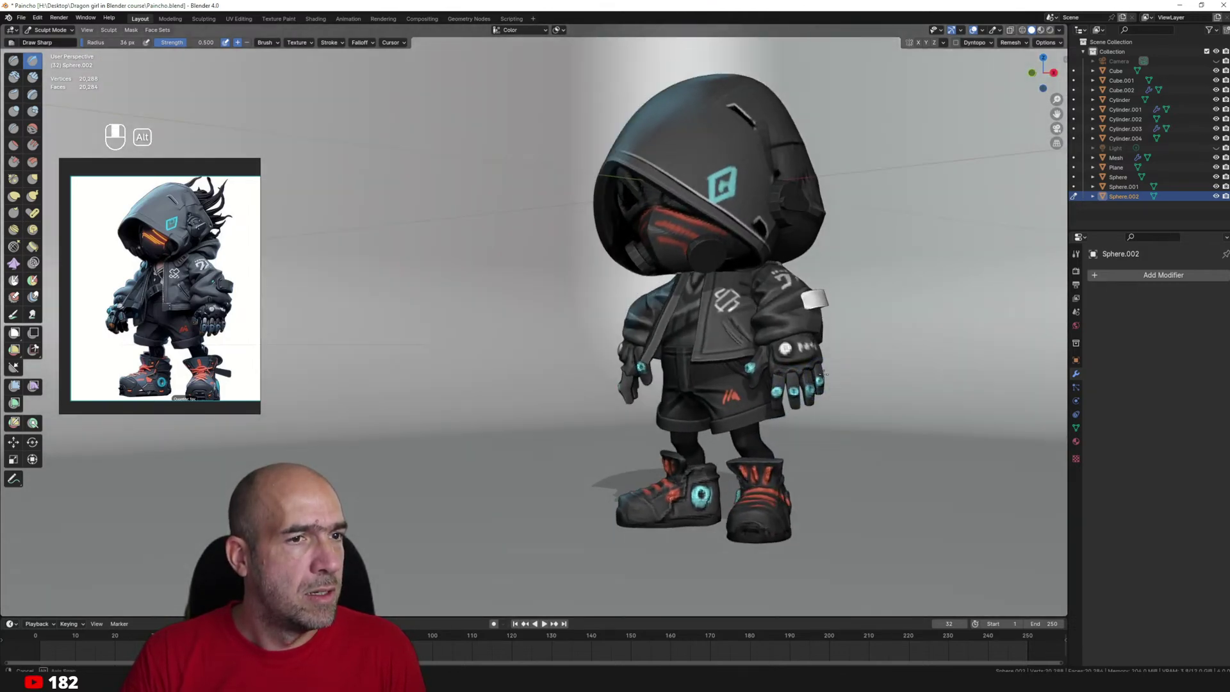
{"action": "mouse_move", "coordinate": [856, 390]}
{"action": "left_mouse_down", "text": "ctrl+alt"}
{"action": "mouse_move", "coordinate": [867, 379]}
{"action": "mouse_move", "coordinate": [964, 420]}
{"action": "mouse_move", "coordinate": [899, 389]}
{"action": "left_mouse_up", "text": "ctrl+alt"}
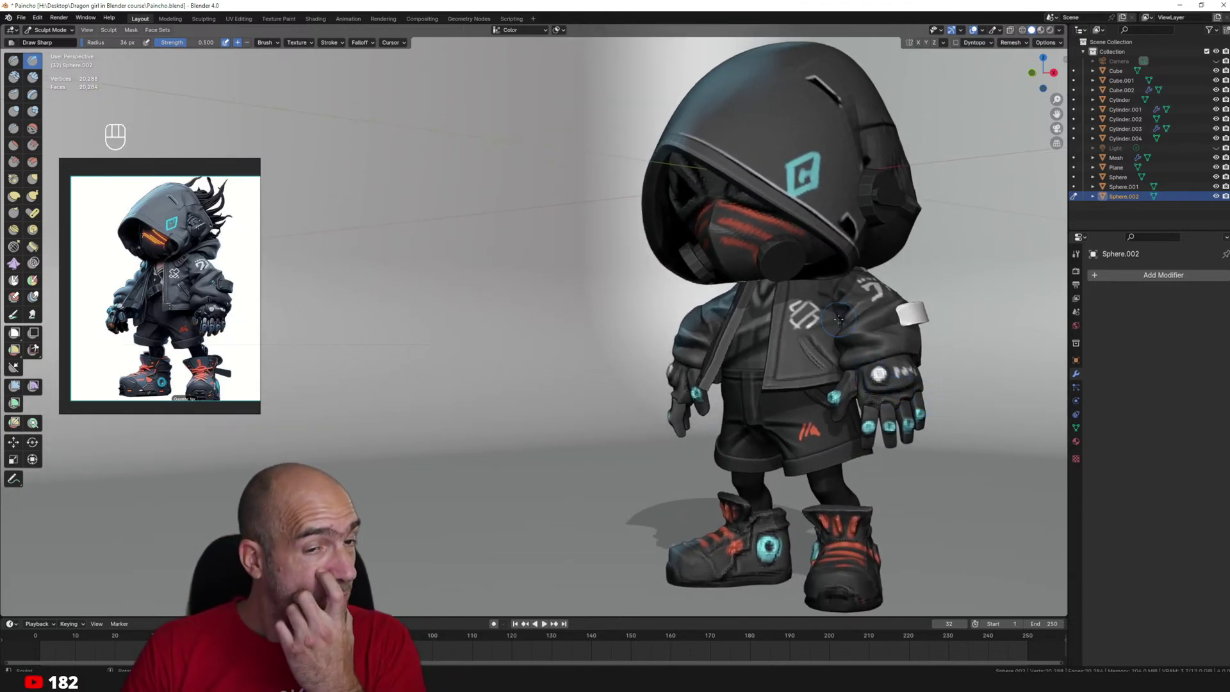
{"action": "left_click", "coordinate": [1060, 30]}
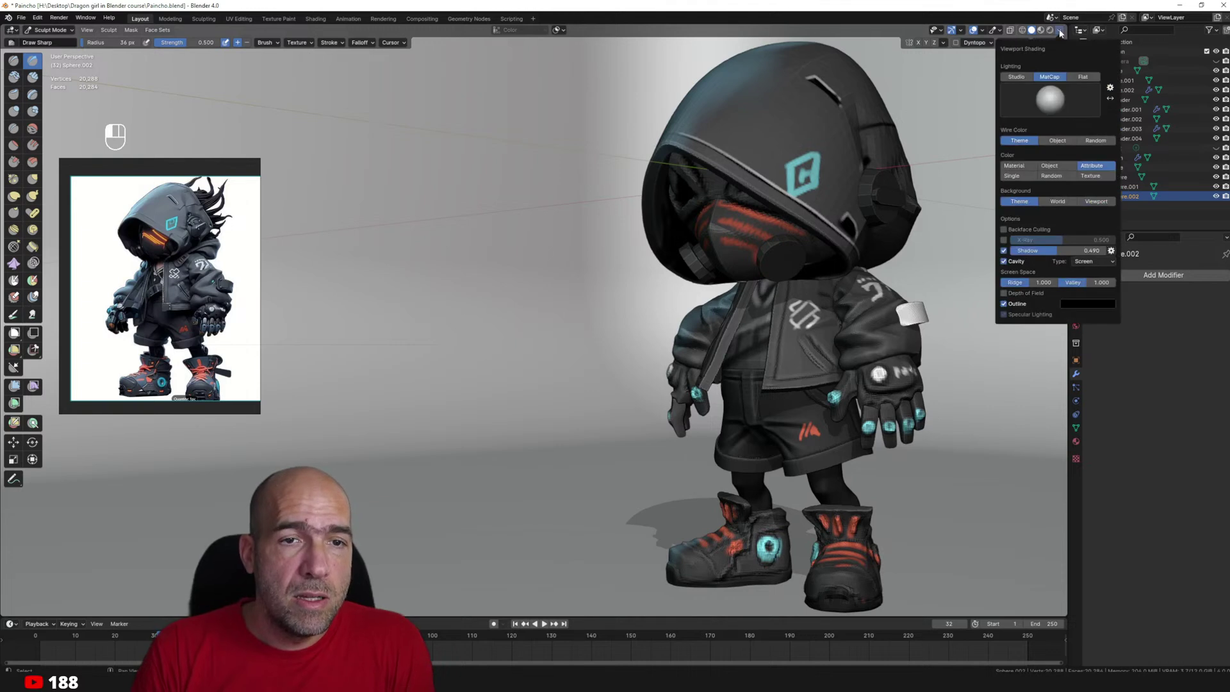
{"action": "left_click", "coordinate": [1085, 261]}
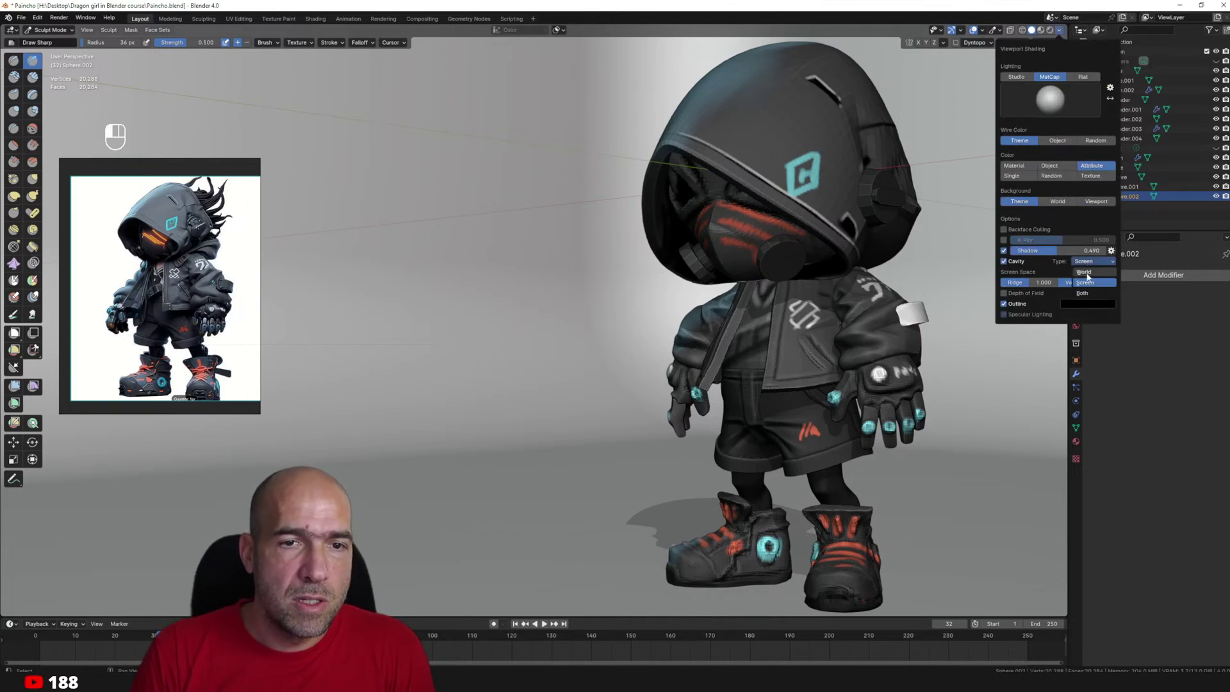
{"action": "left_click", "coordinate": [1087, 276]}
{"action": "left_click", "coordinate": [1093, 262]}
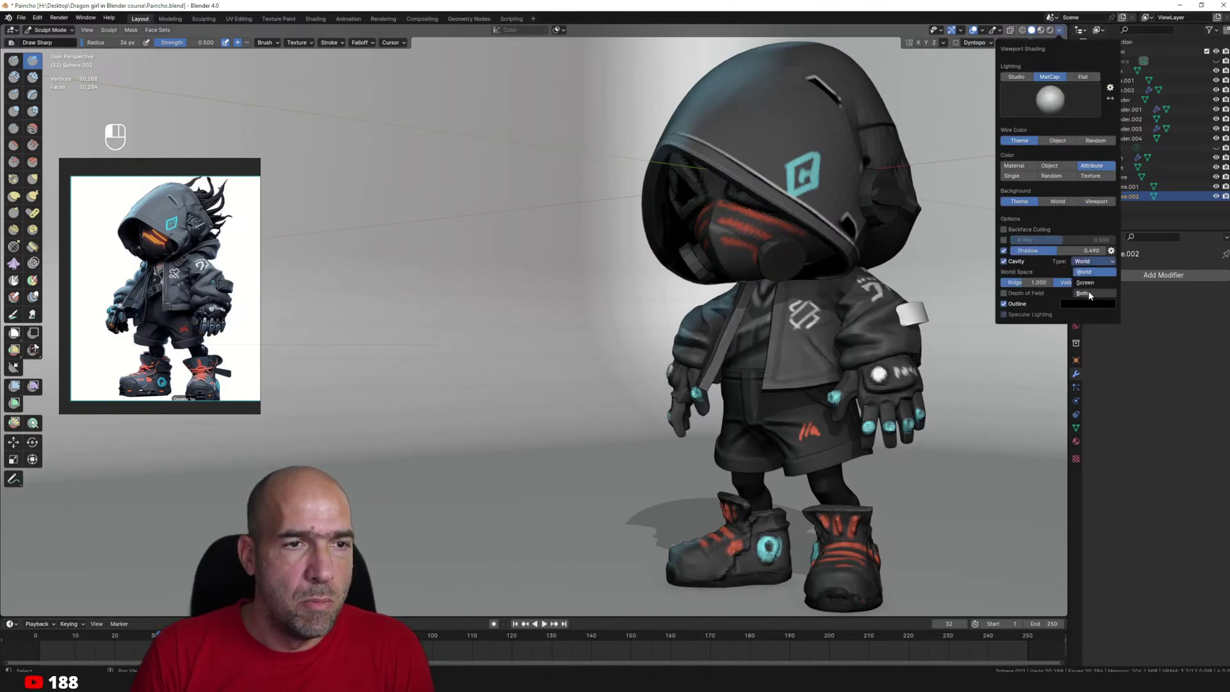
{"action": "left_click", "coordinate": [1090, 294]}
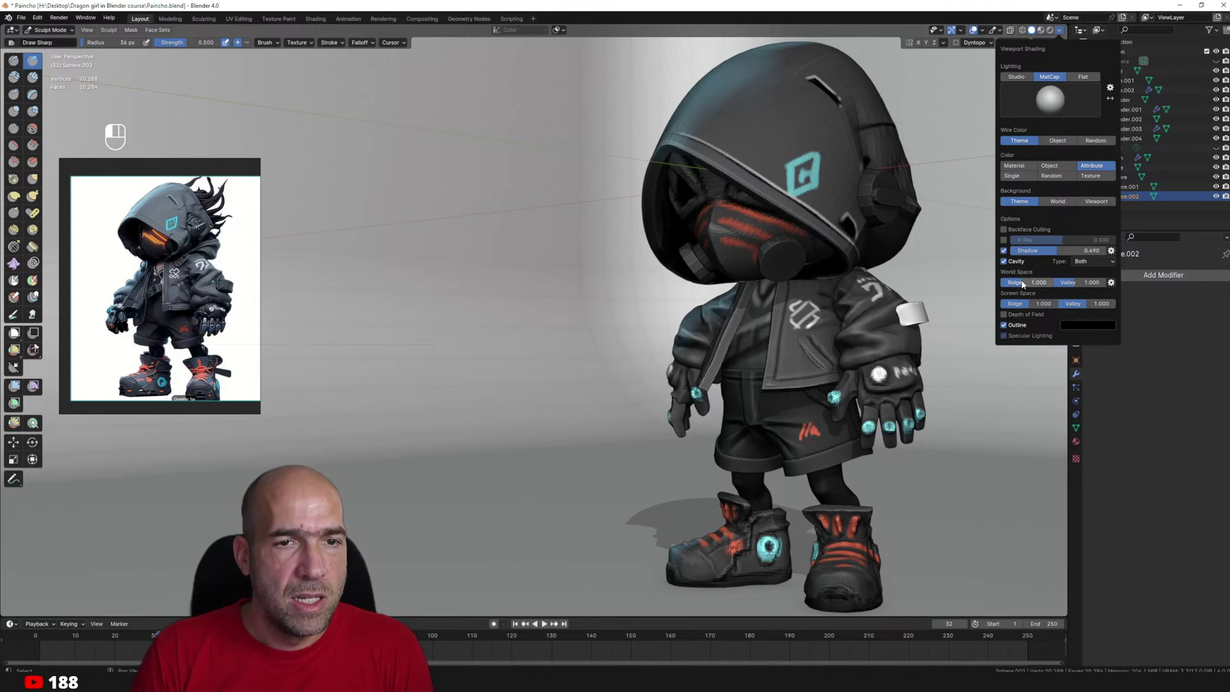
{"action": "left_click_drag", "start_coordinate": [1028, 282], "coordinate": [1089, 282]}
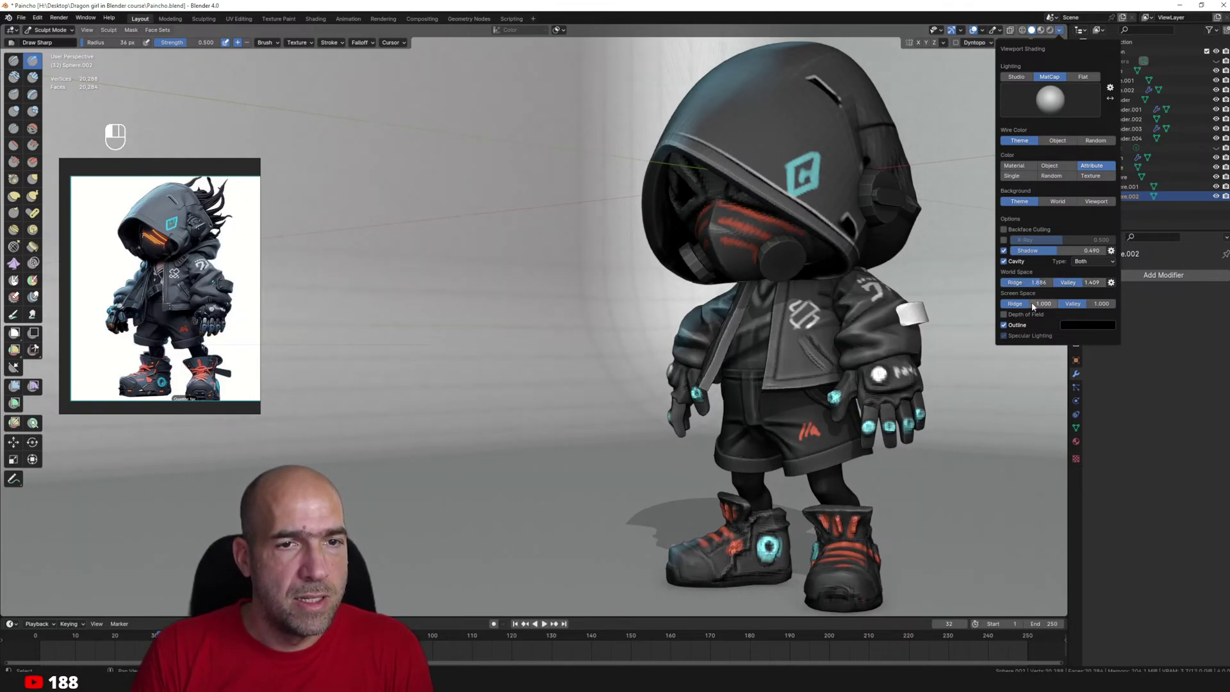
{"action": "mouse_move", "coordinate": [1025, 303]}
{"action": "left_mouse_down"}
{"action": "mouse_move", "coordinate": [1092, 304]}
{"action": "mouse_move", "coordinate": [1062, 303]}
{"action": "mouse_move", "coordinate": [1074, 304]}
{"action": "left_mouse_up"}
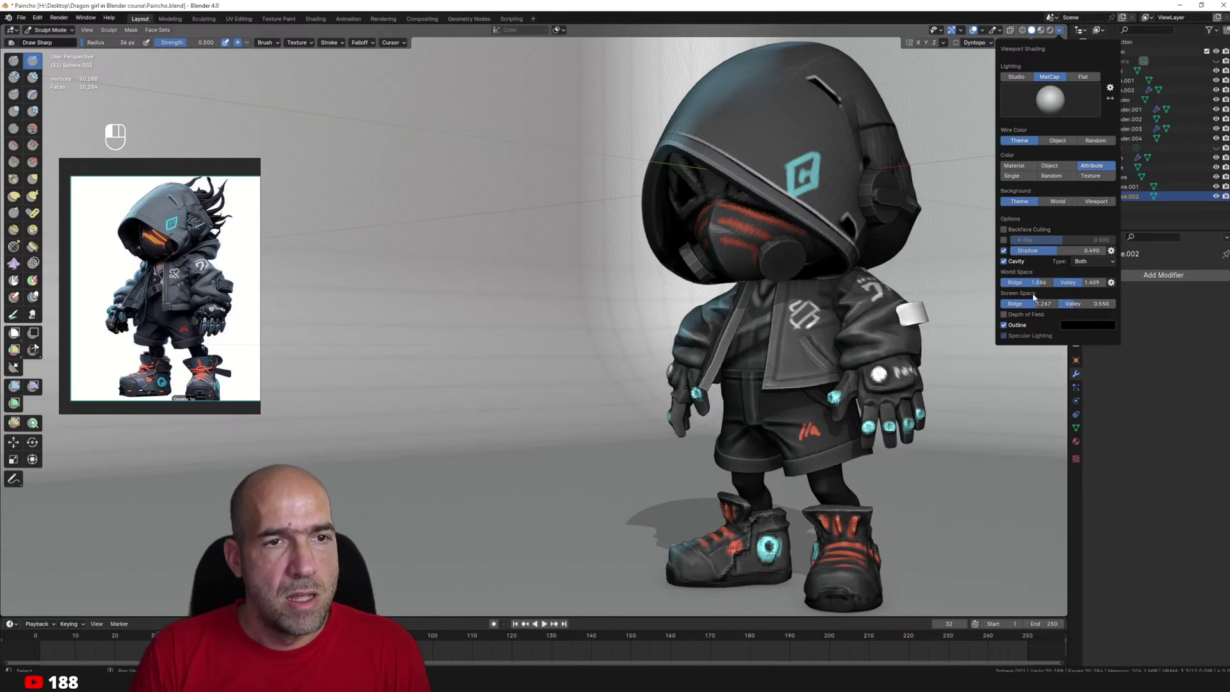
In Object Mode, select the hood, mask, mask filters and ear cylinders together and scale them to 0.947.
{"action": "key", "text": "ctrl+Tab"}
{"action": "left_click", "coordinate": [876, 186]}
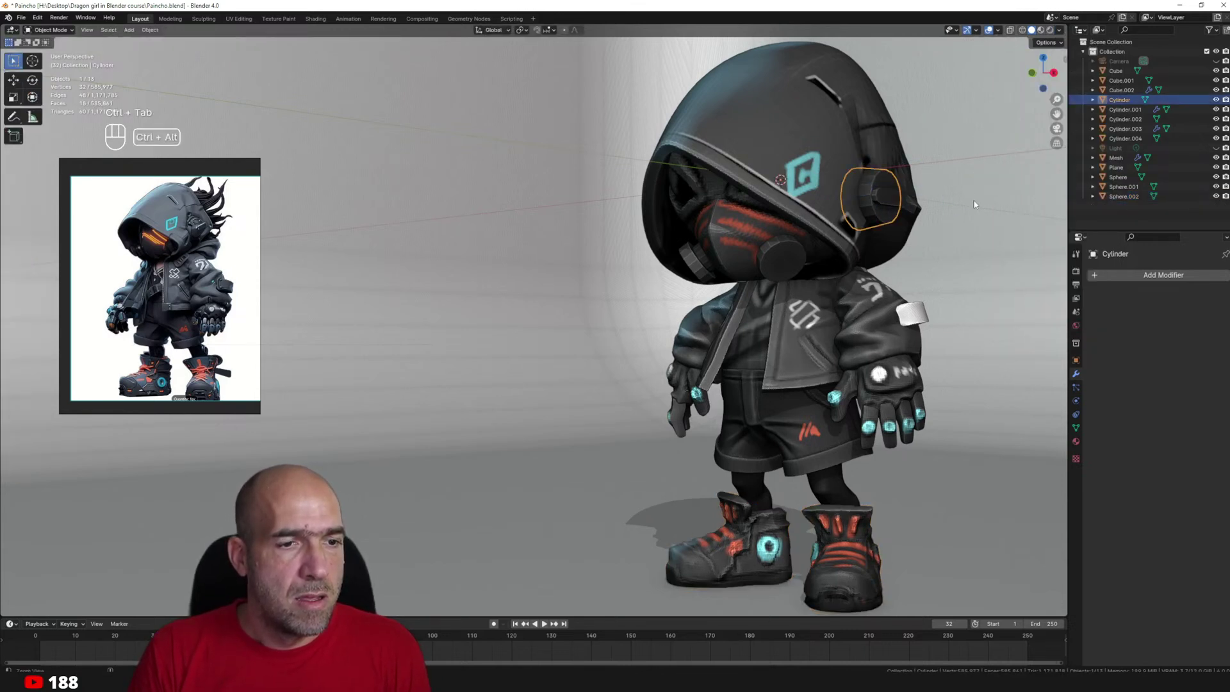
{"action": "mouse_move", "coordinate": [896, 192]}
{"action": "middle_mouse_down", "text": "shift"}
{"action": "mouse_move", "coordinate": [968, 213]}
{"action": "mouse_move", "coordinate": [954, 203]}
{"action": "middle_mouse_up", "text": "shift"}
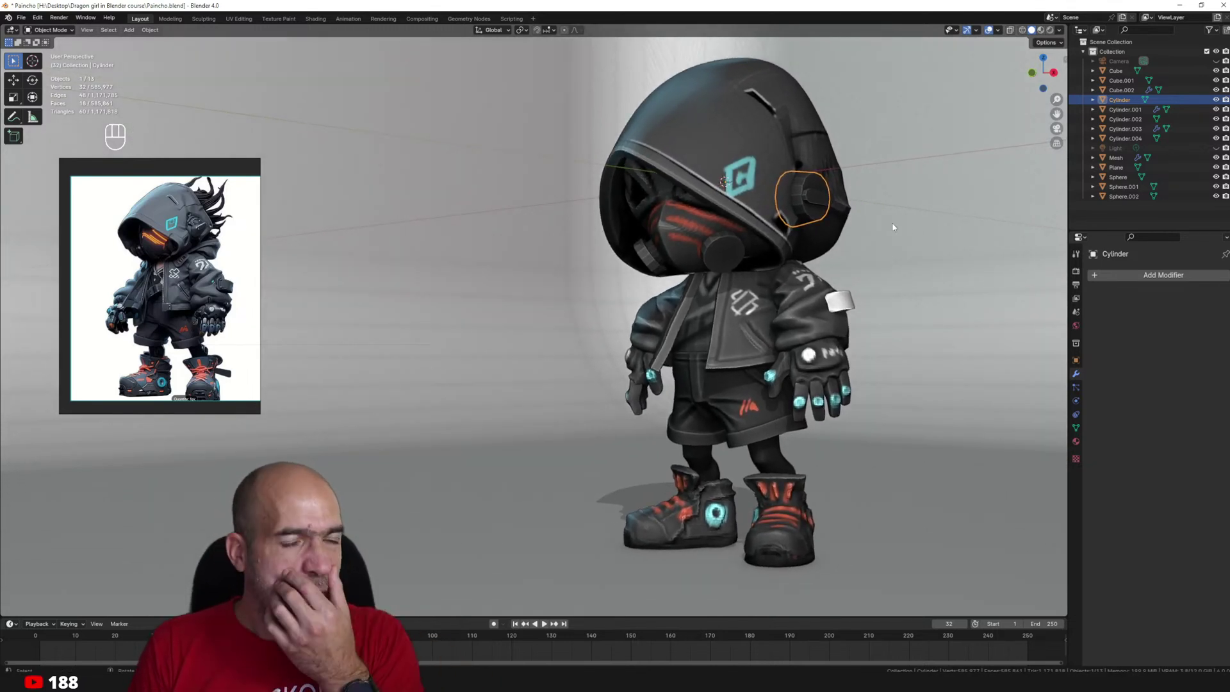
{"action": "left_click", "coordinate": [820, 198]}
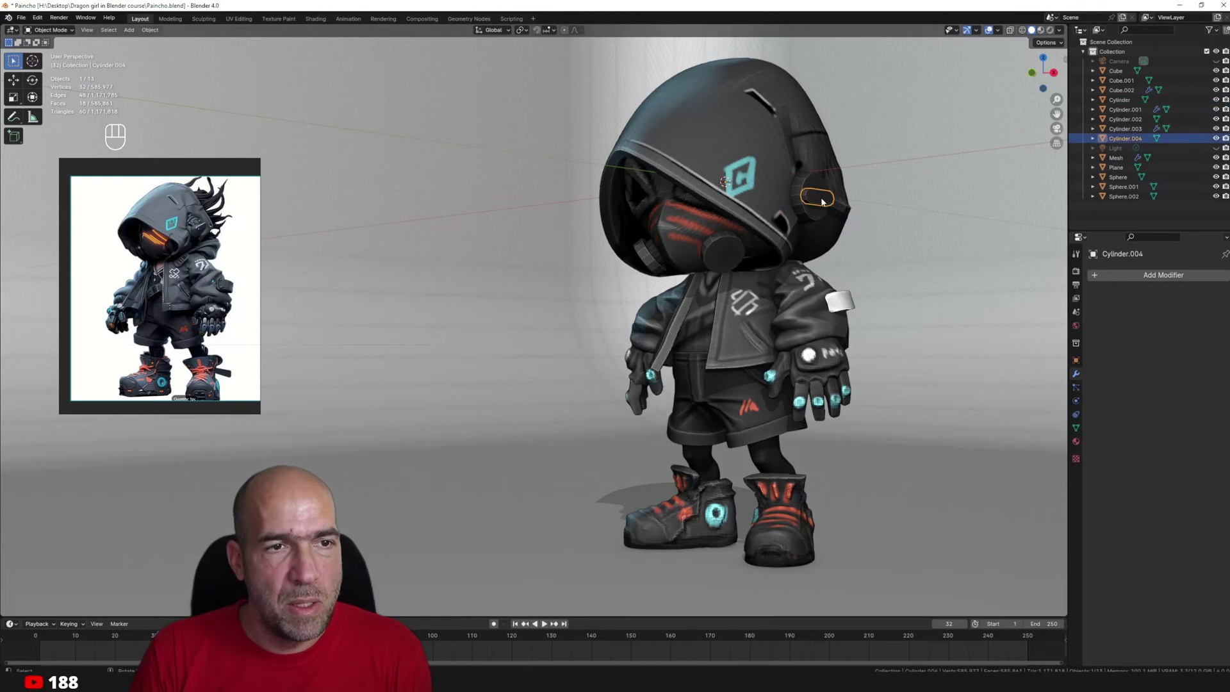
{"action": "left_click", "coordinate": [812, 183], "text": "shift"}
{"action": "left_click", "coordinate": [736, 201], "text": "shift"}
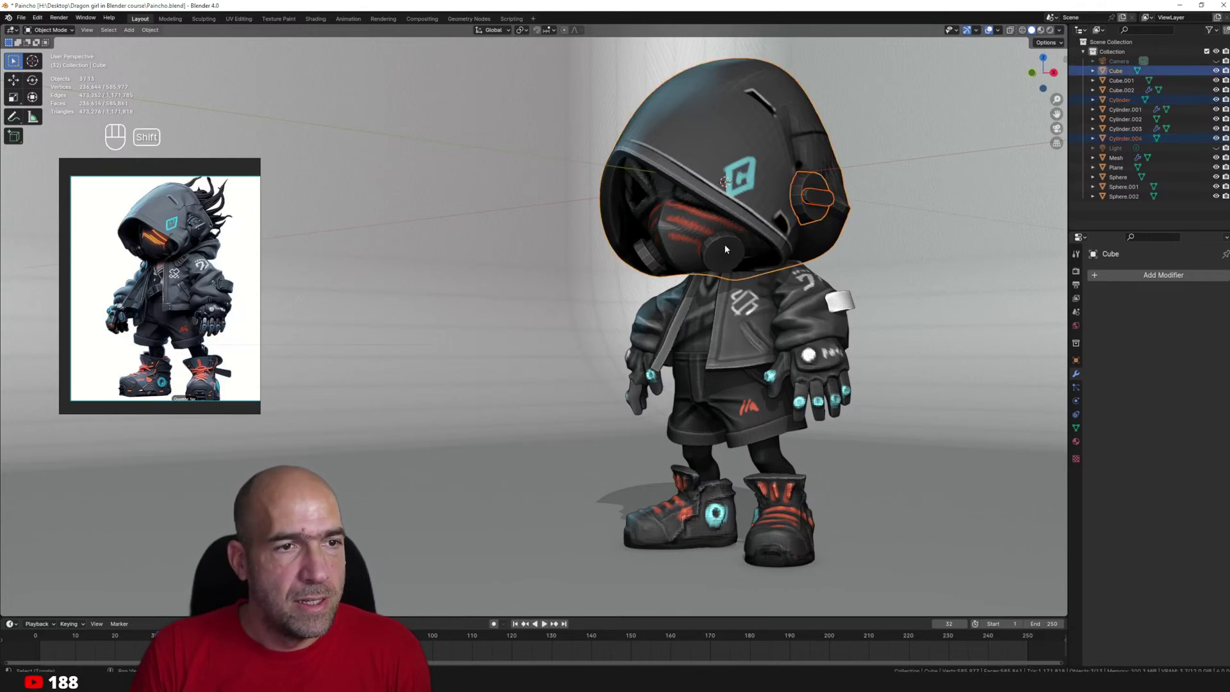
{"action": "left_click", "coordinate": [705, 244], "text": "shift"}
{"action": "left_click", "coordinate": [685, 228], "text": "shift"}
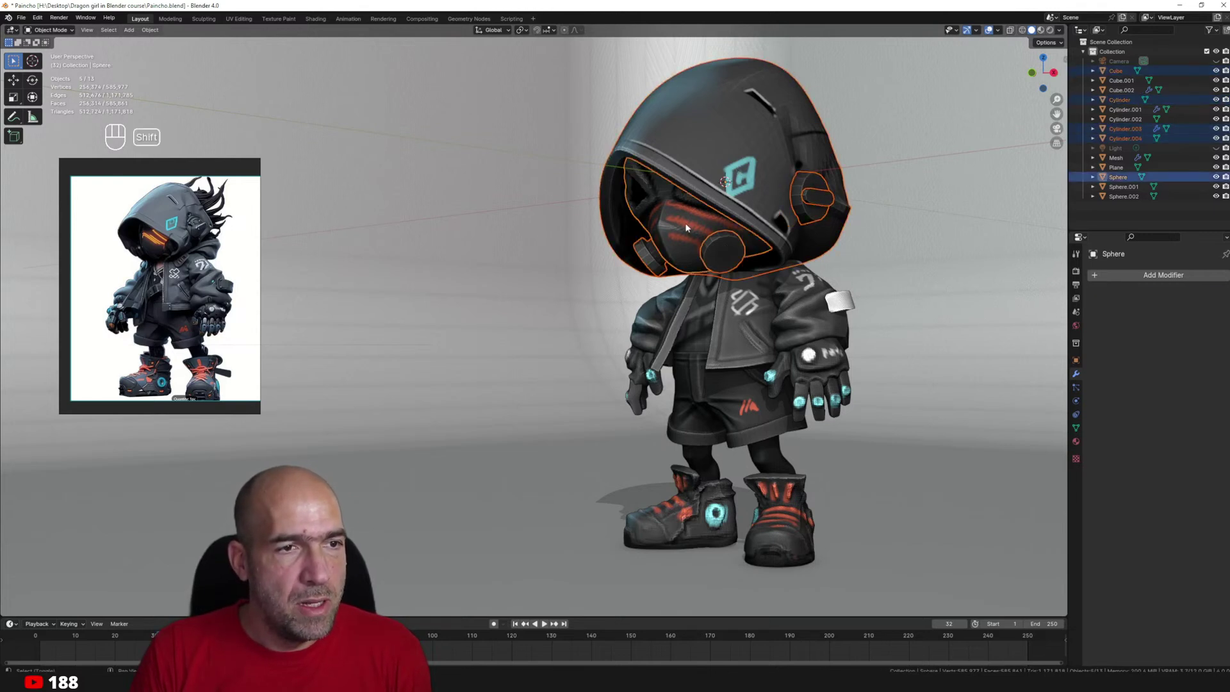
{"action": "key", "text": "s"}
{"action": "left_click", "coordinate": [922, 264]}
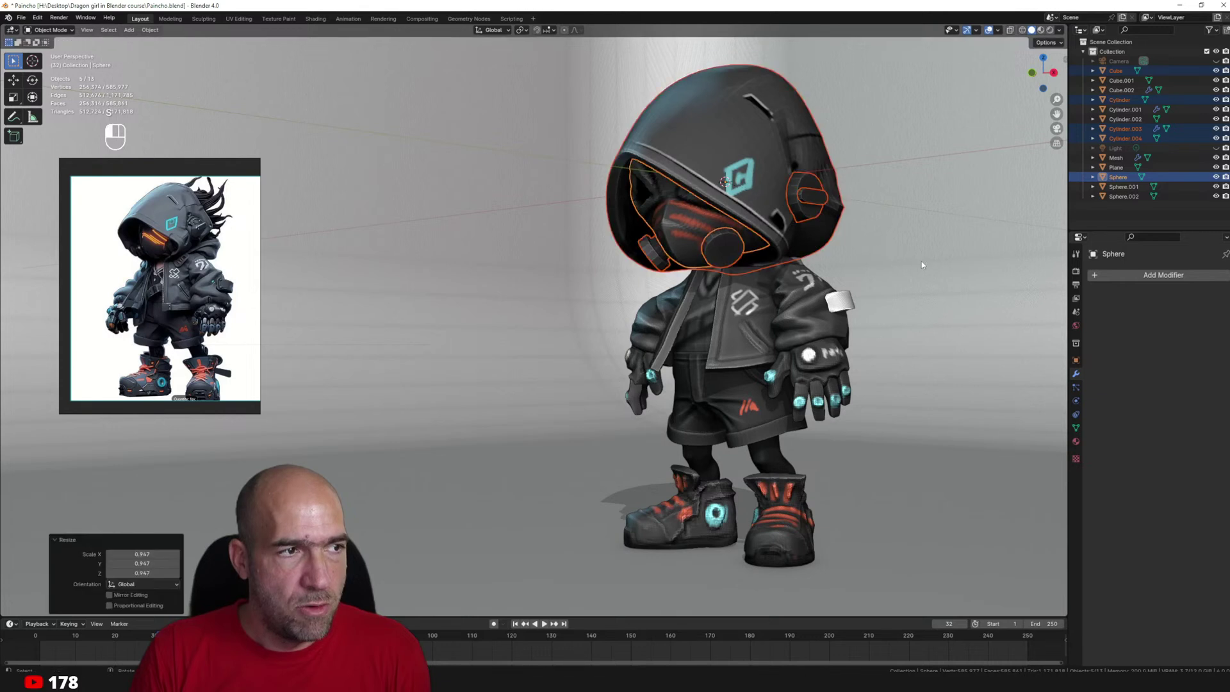
Refine the head's fit by lowering the selected parts about 0.074 m, scaling them to 0.975 and lowering them another 0.009 m.
{"action": "left_click", "coordinate": [32, 96]}
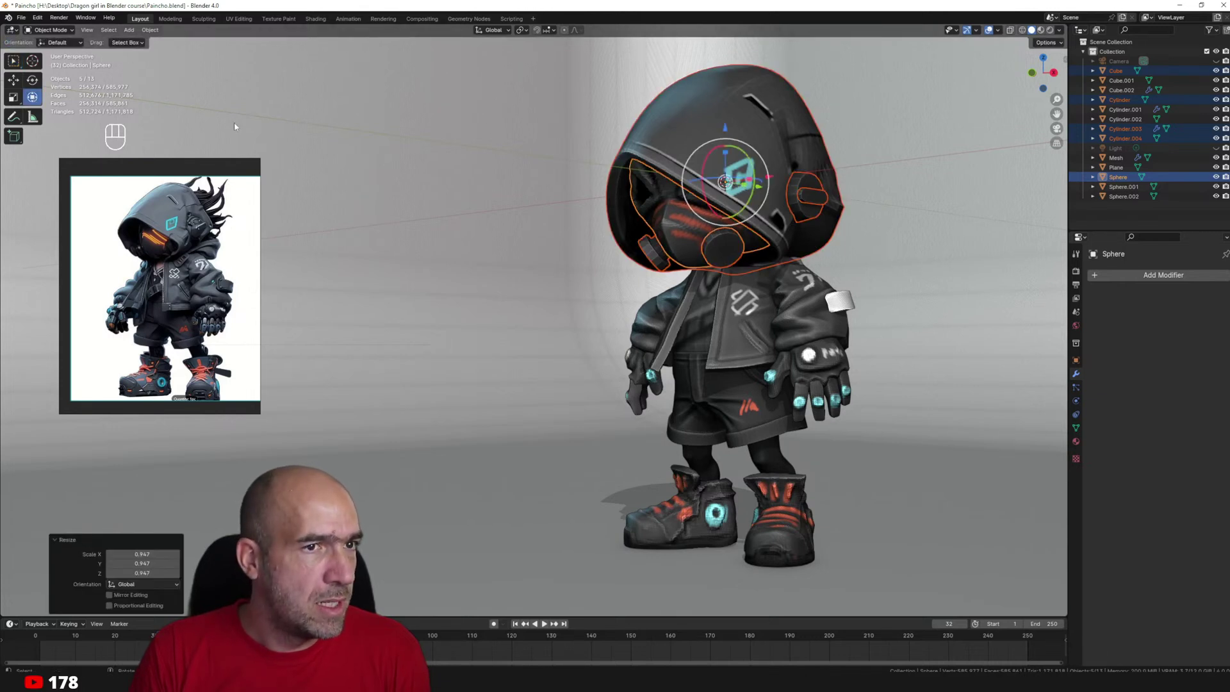
{"action": "key", "text": "g"}
{"action": "key", "text": "z"}
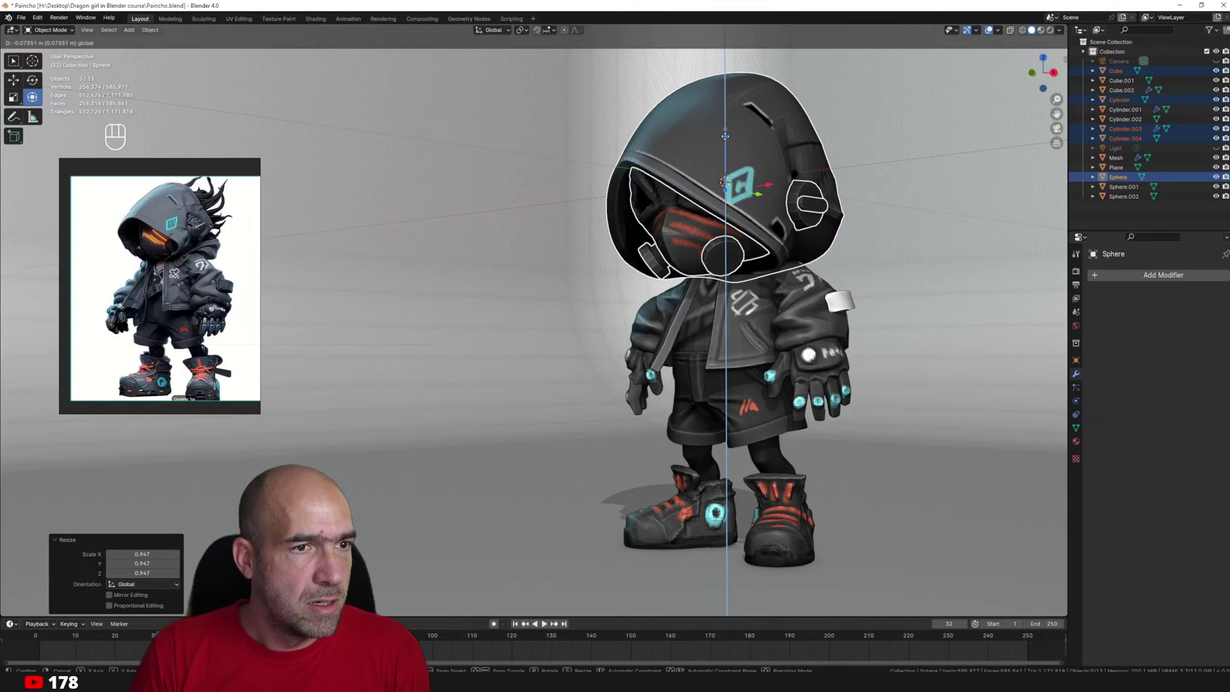
{"action": "left_click", "coordinate": [743, 147]}
{"action": "key", "text": "s"}
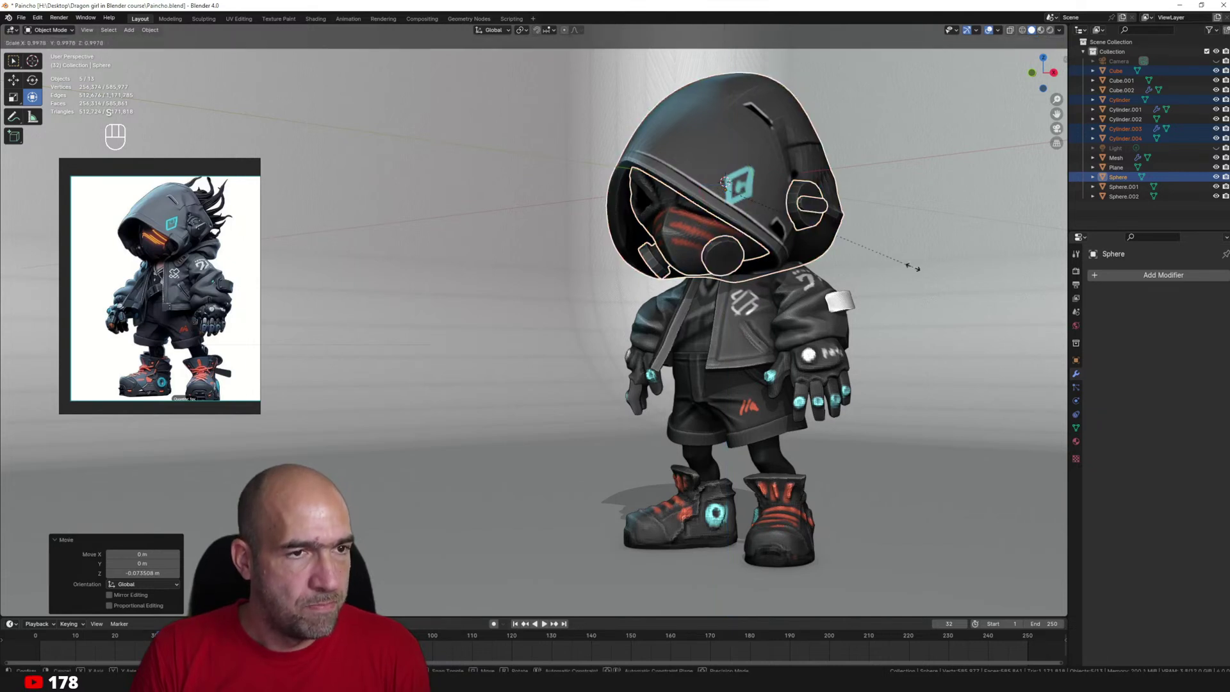
{"action": "left_click", "coordinate": [907, 266]}
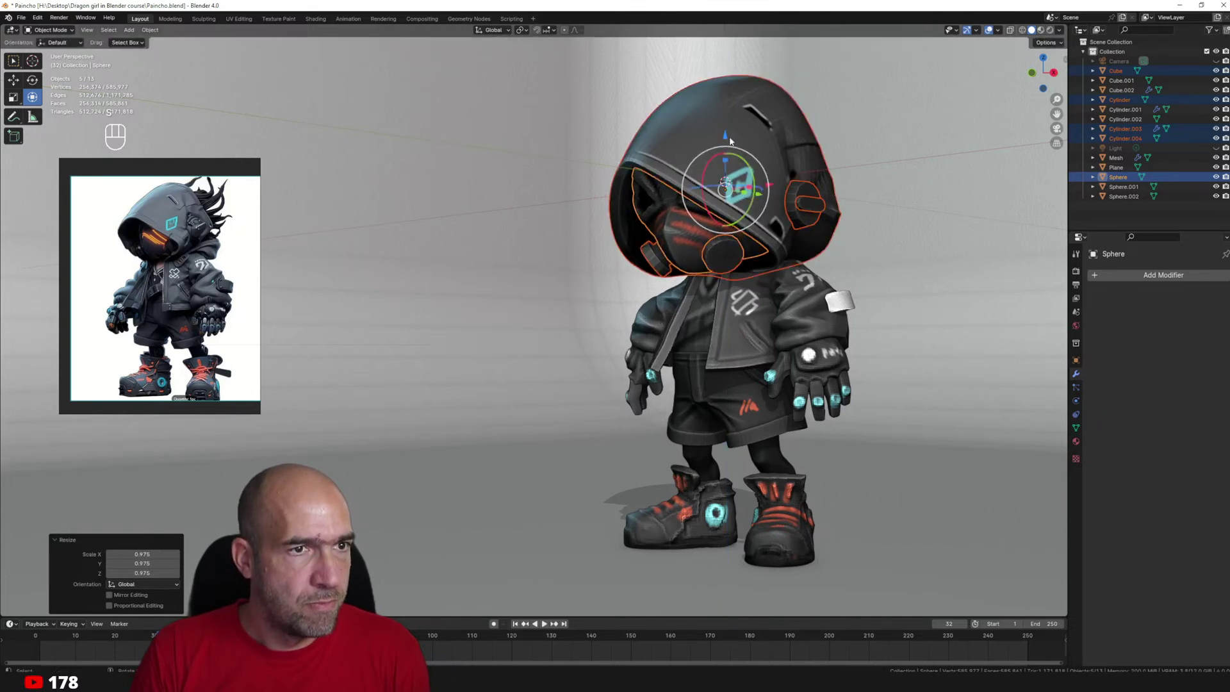
{"action": "left_click_drag", "start_coordinate": [727, 135], "coordinate": [727, 138]}
Return to Sculpt Mode with the Paint brush and recolor the white box on the jacket sleeve dark gray.
{"action": "middle_click_drag", "start_coordinate": [851, 204], "coordinate": [902, 228], "text": "ctrl+alt"}
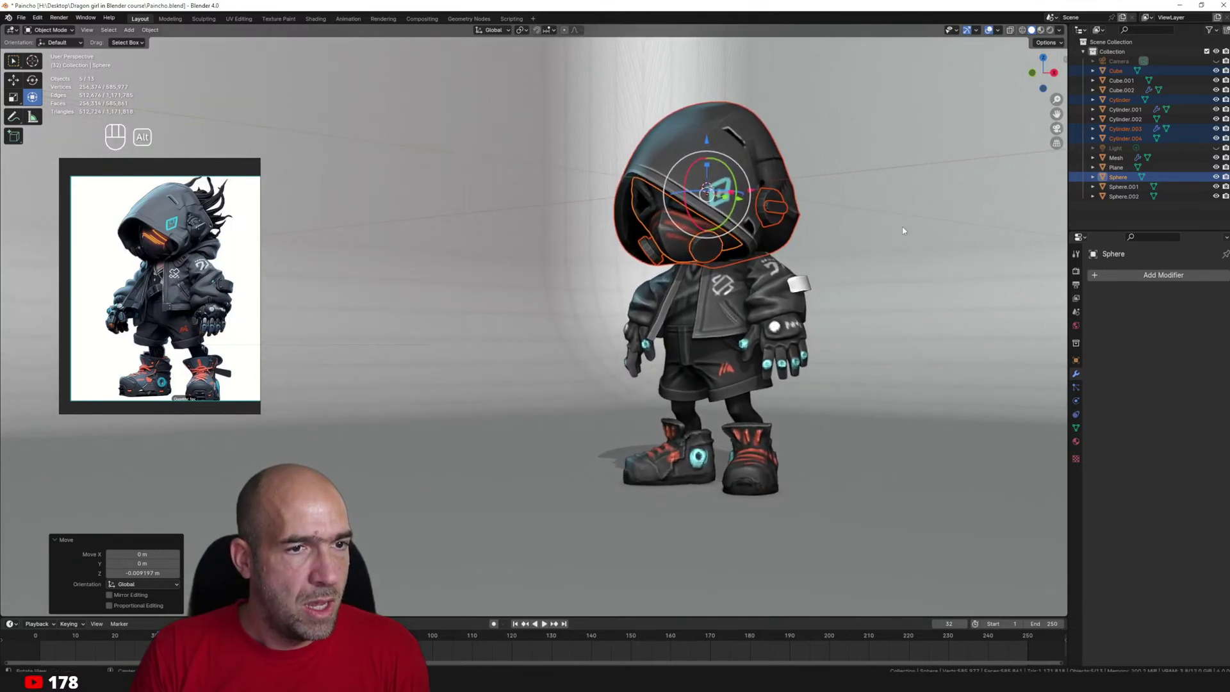
{"action": "key", "text": "ctrl+Tab"}
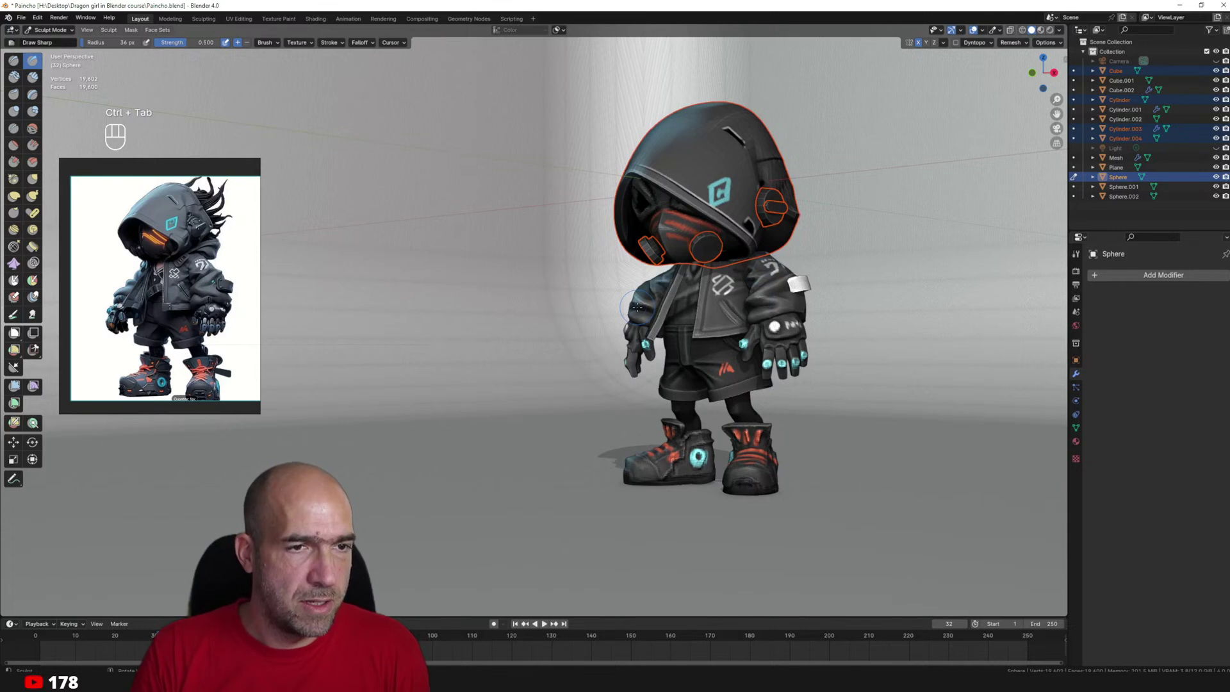
{"action": "key", "text": "alt+q"}
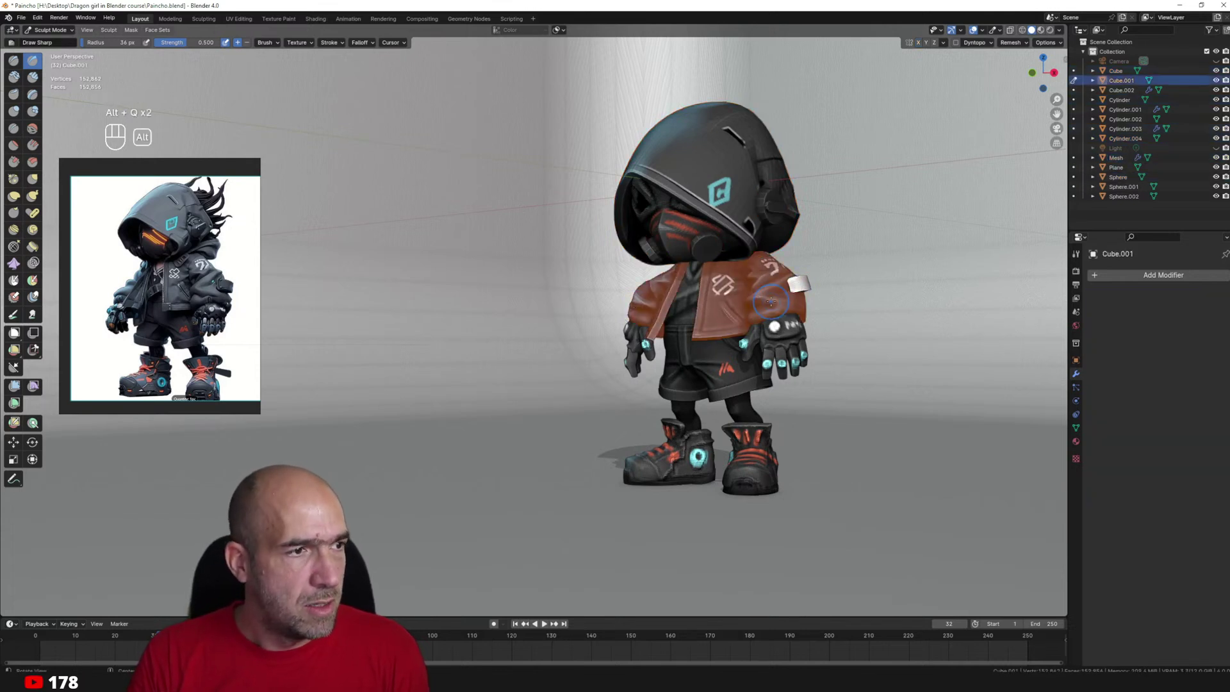
{"action": "key", "text": "alt+q"}
{"action": "key", "text": "alt+q"}
{"action": "key", "text": "alt+q"}
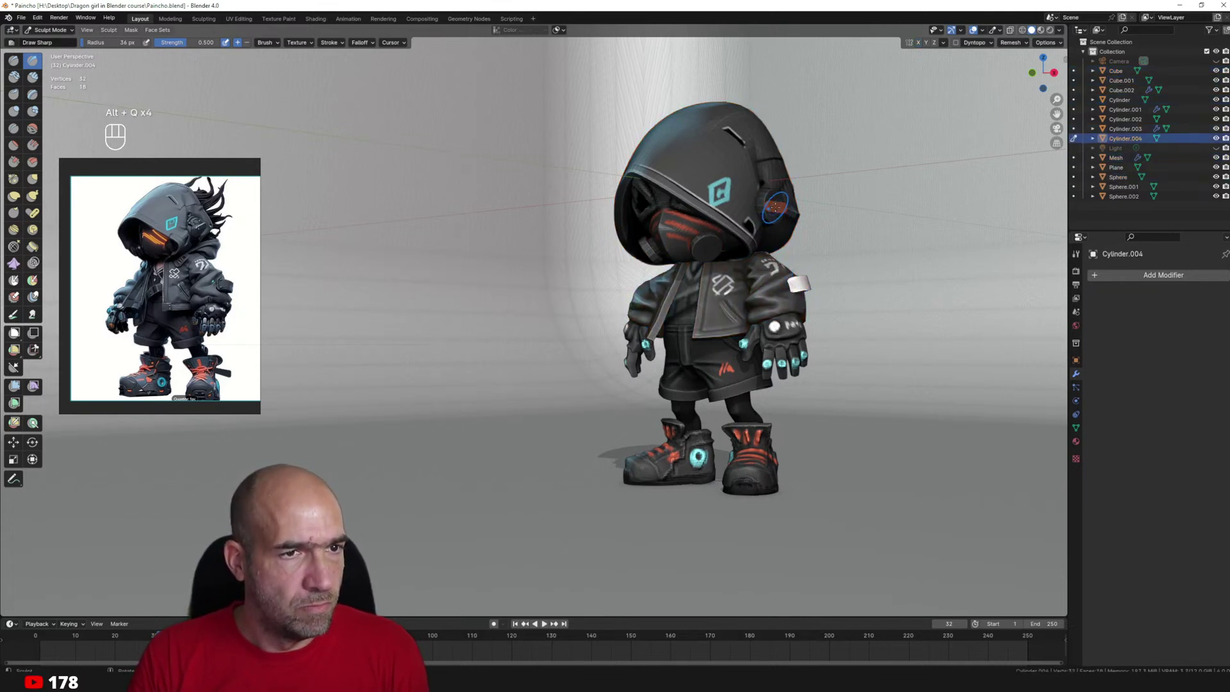
{"action": "key", "text": "shift+s"}
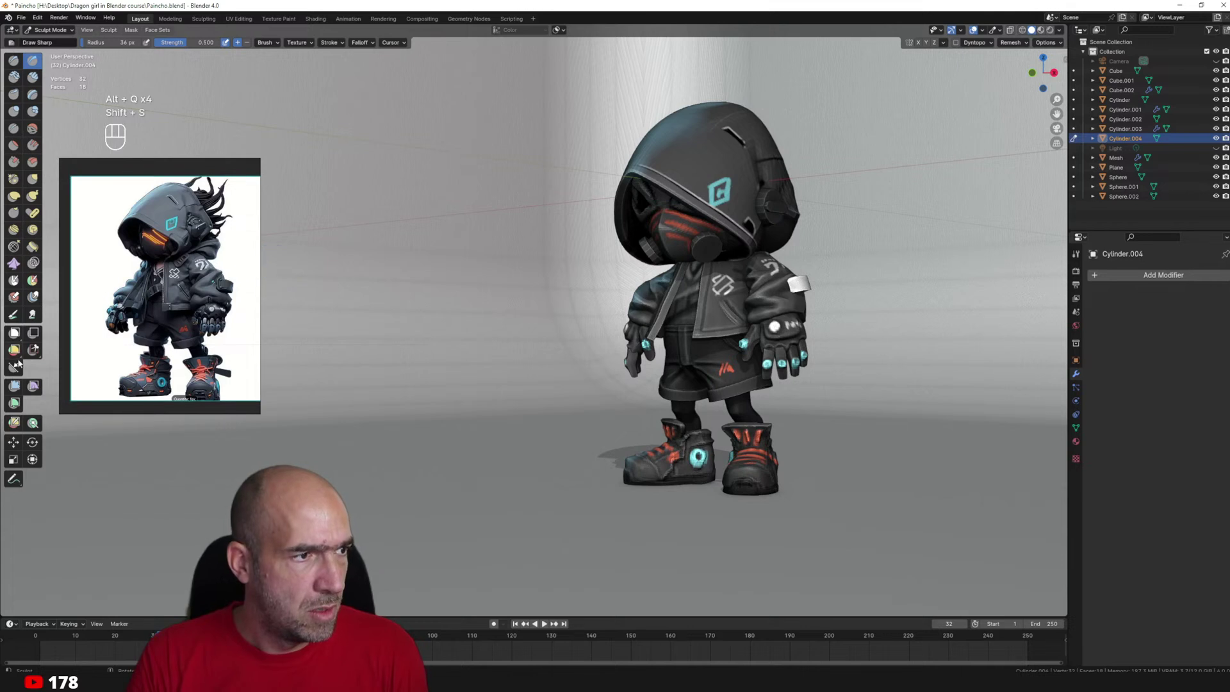
{"action": "left_click", "coordinate": [14, 314]}
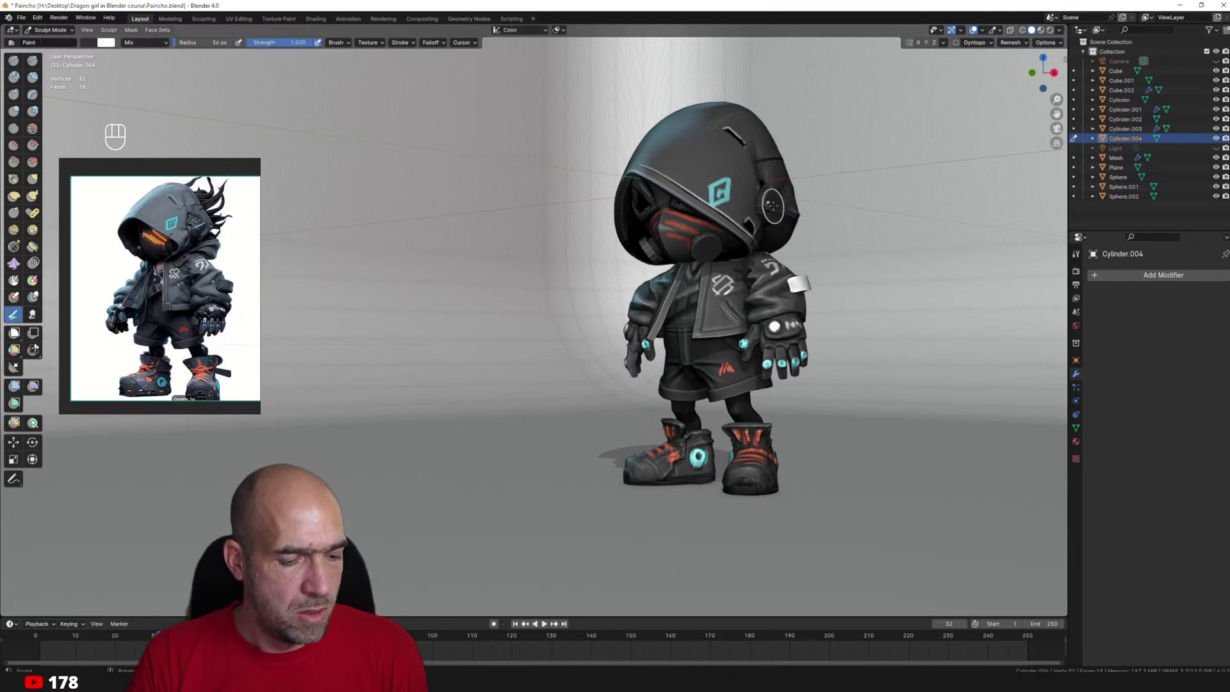
{"action": "key", "text": "shift+x"}
{"action": "key", "text": "alt+q"}
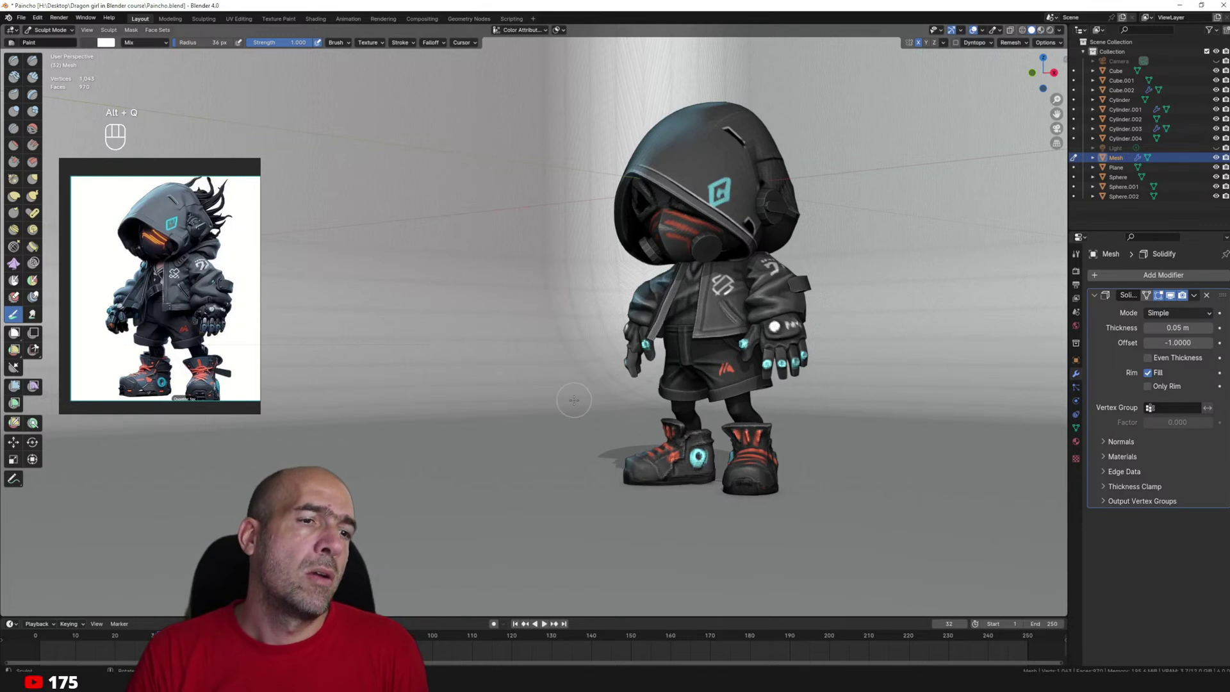
Make the jacket the sculpt target and pull its sleeve upward using the Grab brush at a 71 px radius.
{"action": "key", "text": "alt+q"}
{"action": "key", "text": "g"}
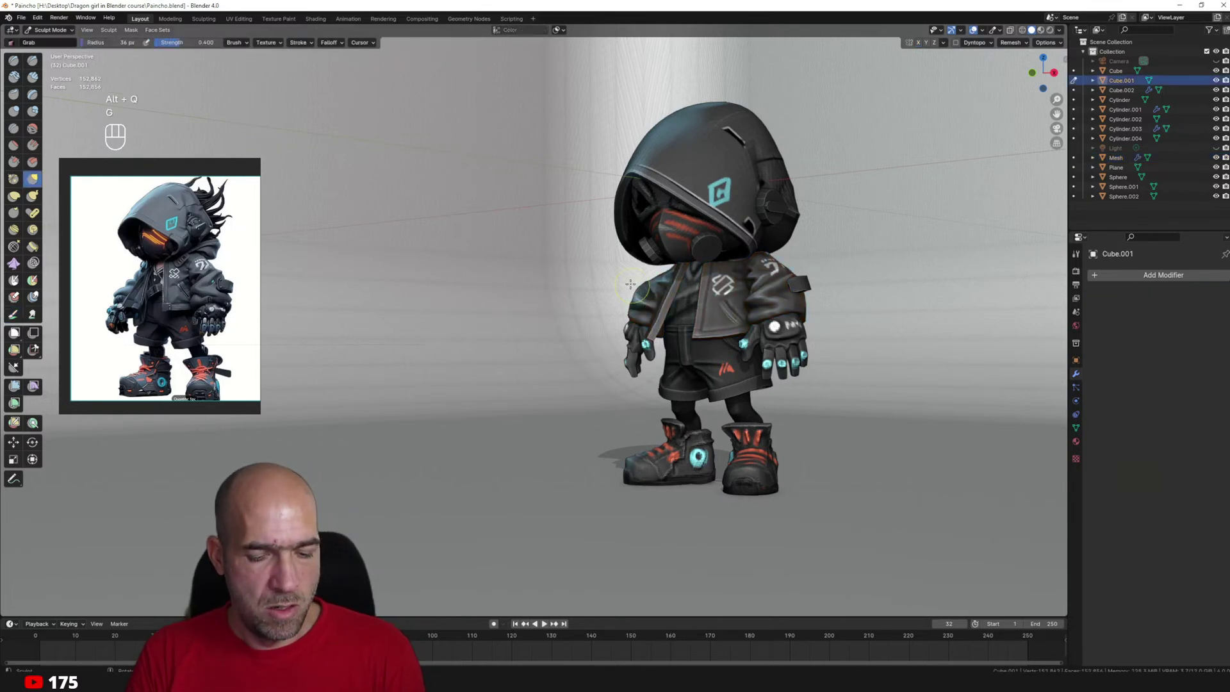
{"action": "key", "text": "bracketright"}
{"action": "key", "text": "bracketright"}
{"action": "key", "text": "bracketright"}
{"action": "key", "text": "bracketright"}
{"action": "key", "text": "bracketright"}
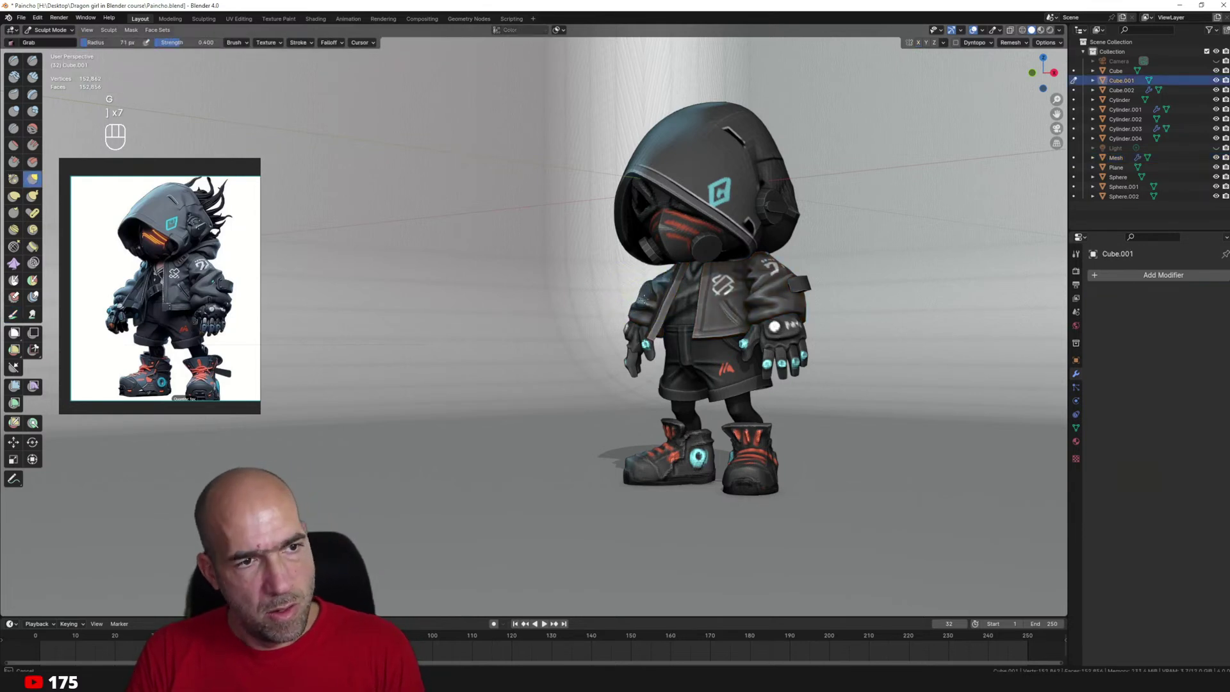
{"action": "key", "text": "bracketright"}
{"action": "key", "text": "bracketright"}
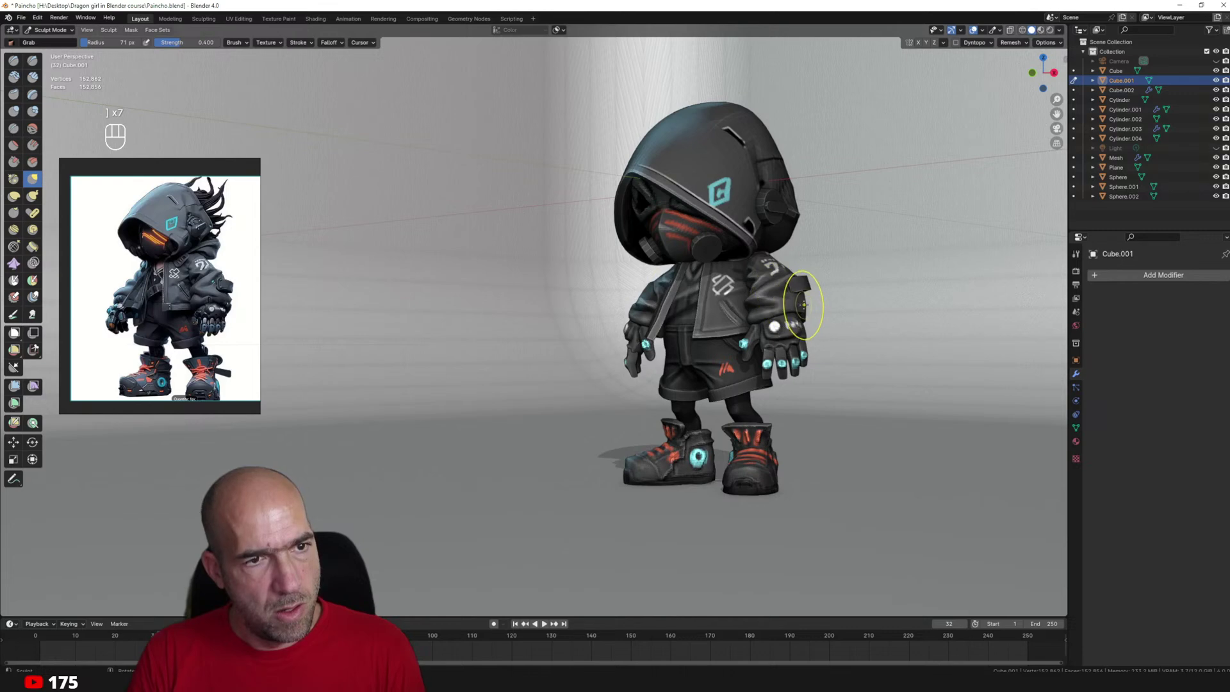
{"action": "mouse_move", "coordinate": [767, 294]}
{"action": "left_mouse_down"}
{"action": "mouse_move", "coordinate": [753, 289]}
{"action": "mouse_move", "coordinate": [769, 276]}
{"action": "left_mouse_up"}
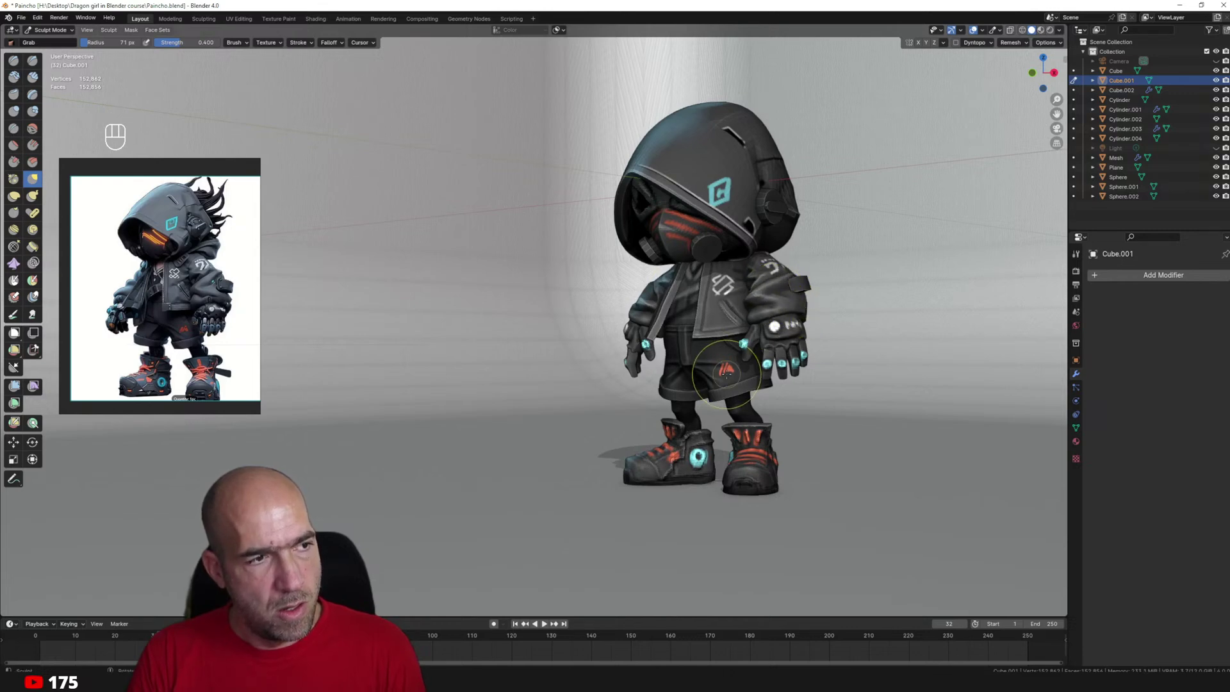
Examine the whole character from the front and three-quarter angles to check its proportions and painted details.
{"action": "middle_click_drag", "start_coordinate": [808, 345], "coordinate": [938, 347], "text": "alt"}
{"action": "left_click_drag", "start_coordinate": [938, 346], "coordinate": [847, 346], "text": "alt"}
{"action": "middle_click_drag", "start_coordinate": [847, 346], "coordinate": [890, 348], "text": "alt"}
{"action": "mouse_move", "coordinate": [890, 348]}
{"action": "middle_mouse_down", "text": "ctrl+alt"}
{"action": "mouse_move", "coordinate": [911, 352]}
{"action": "mouse_move", "coordinate": [889, 330]}
{"action": "mouse_move", "coordinate": [908, 339]}
{"action": "middle_mouse_up", "text": "ctrl+alt"}
{"action": "mouse_move", "coordinate": [908, 340]}
{"action": "left_mouse_down", "text": "ctrl+alt"}
{"action": "mouse_move", "coordinate": [898, 328]}
{"action": "mouse_move", "coordinate": [892, 337]}
{"action": "mouse_move", "coordinate": [894, 322]}
{"action": "left_mouse_up", "text": "ctrl+alt"}
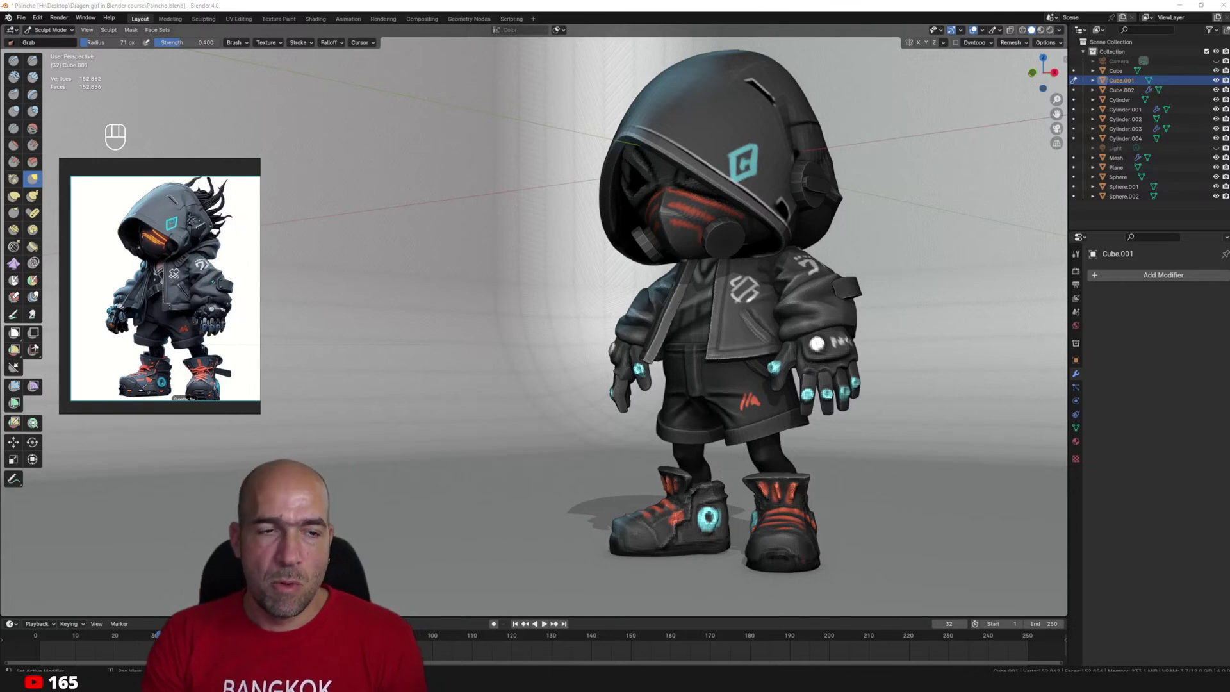
{"action": "middle_click_drag", "start_coordinate": [795, 327], "coordinate": [930, 301], "text": "alt"}
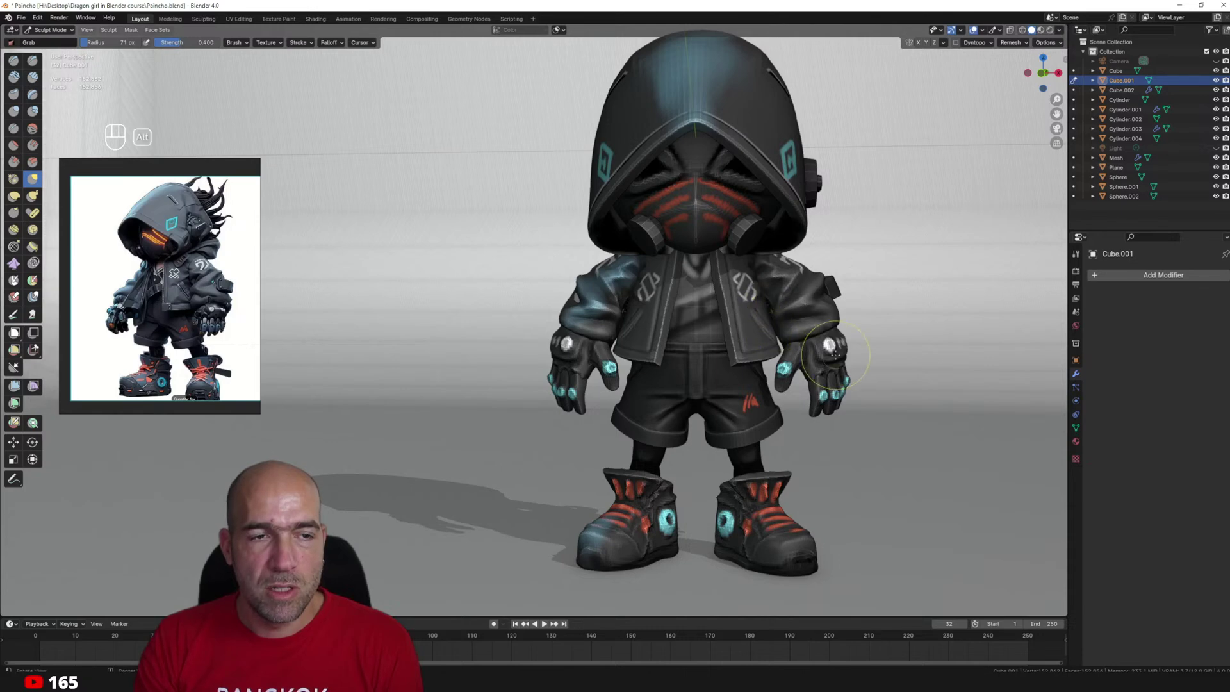
{"action": "middle_click_drag", "start_coordinate": [833, 352], "coordinate": [817, 342]}
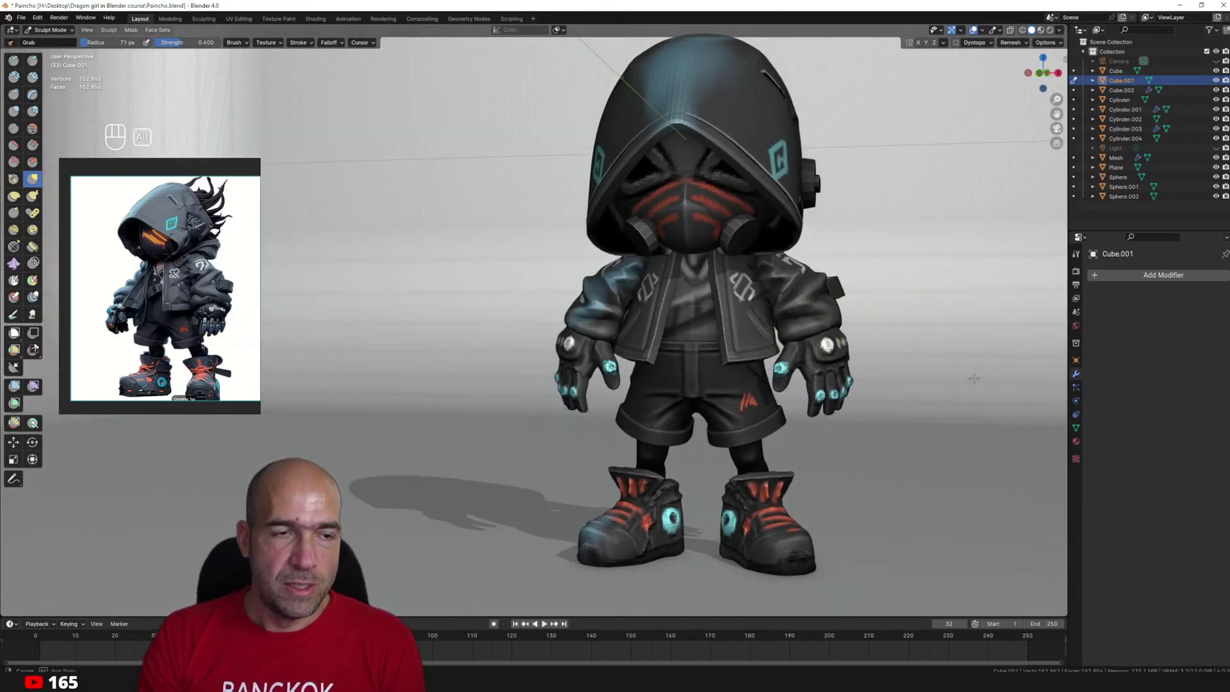
{"action": "mouse_move", "coordinate": [974, 378]}
{"action": "middle_mouse_down", "text": "alt"}
{"action": "mouse_move", "coordinate": [863, 380]}
{"action": "mouse_move", "coordinate": [964, 381]}
{"action": "mouse_move", "coordinate": [951, 381]}
{"action": "middle_mouse_up", "text": "alt"}
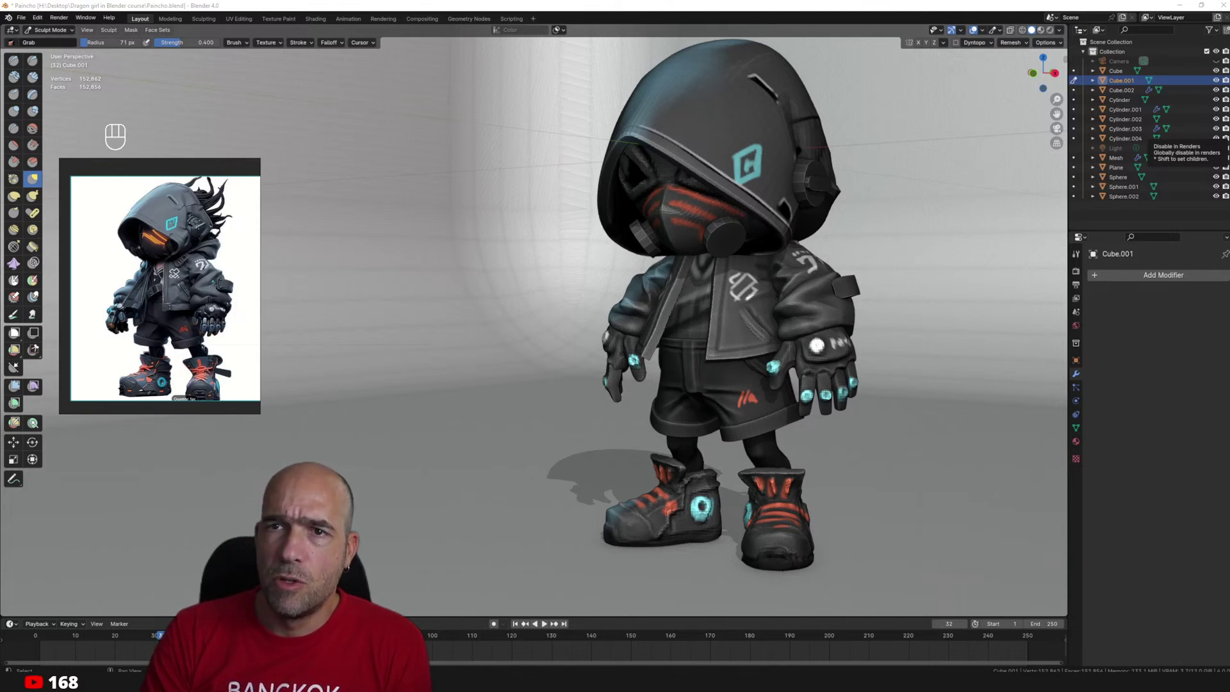
Switch to the web browser to show the artist's ArtStation portfolio page.
{"action": "left_click_drag", "start_coordinate": [1229, 79], "coordinate": [371, 80]}
{"action": "left_click", "coordinate": [1035, 85]}
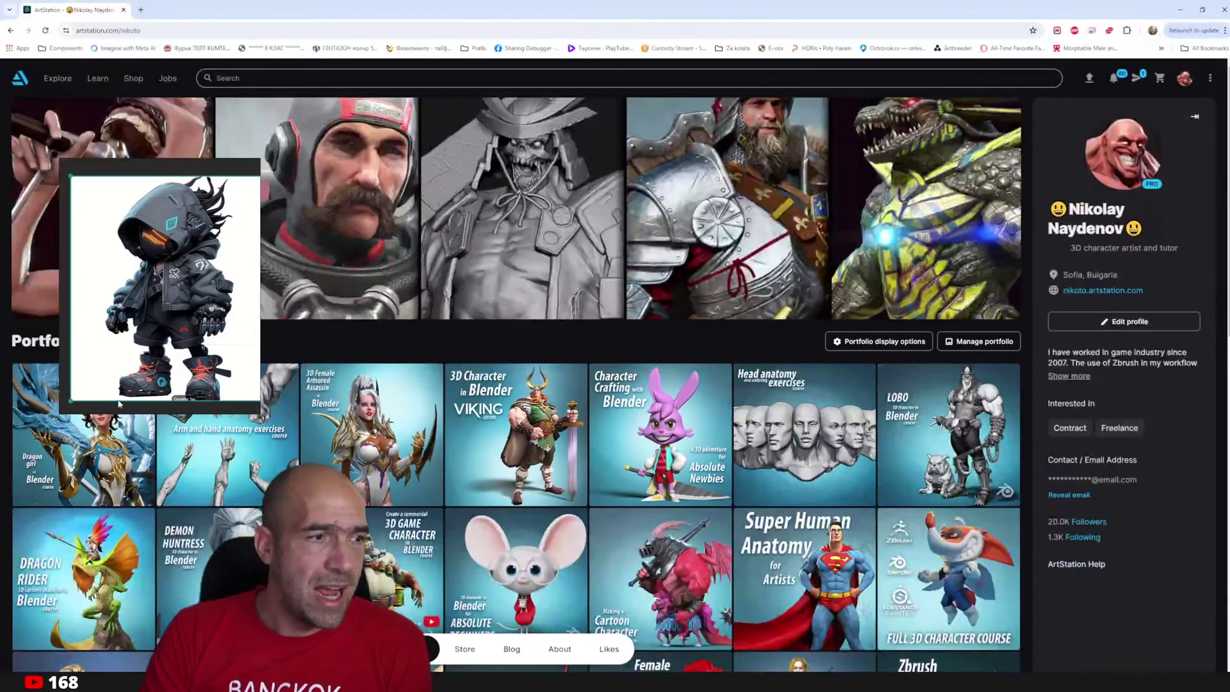
View the Dragon girl in Blender course project from the ArtStation portfolio.
{"action": "left_click", "coordinate": [101, 459]}
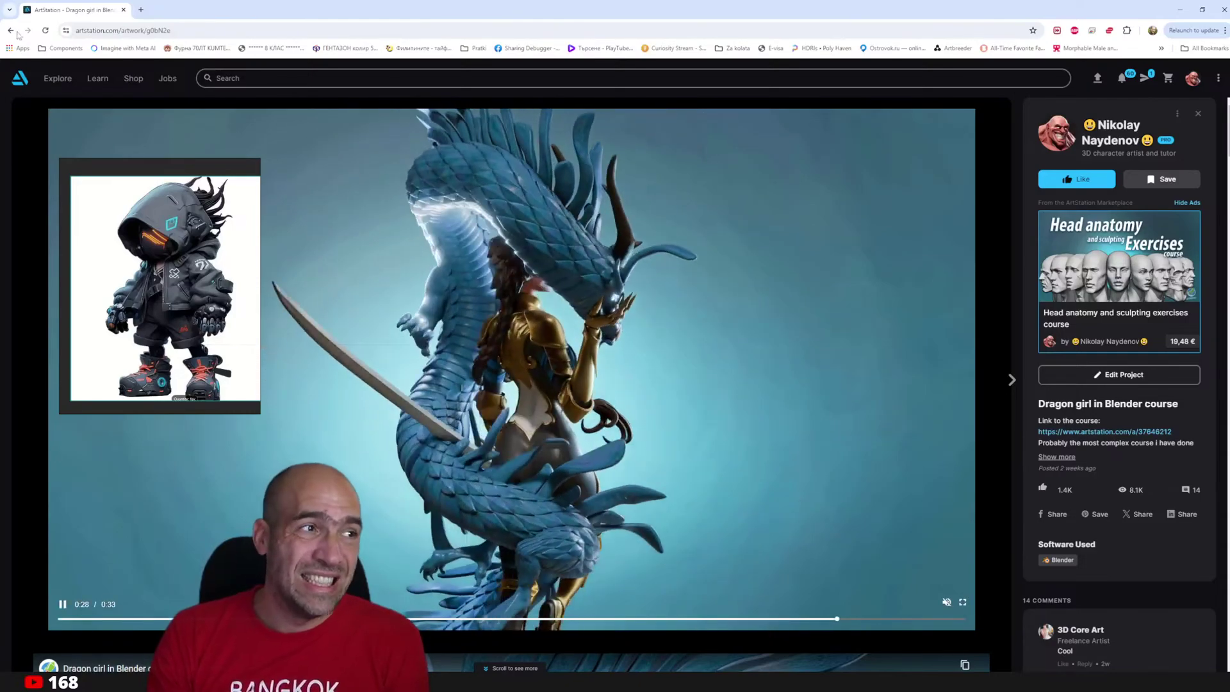
{"action": "left_click", "coordinate": [11, 30]}
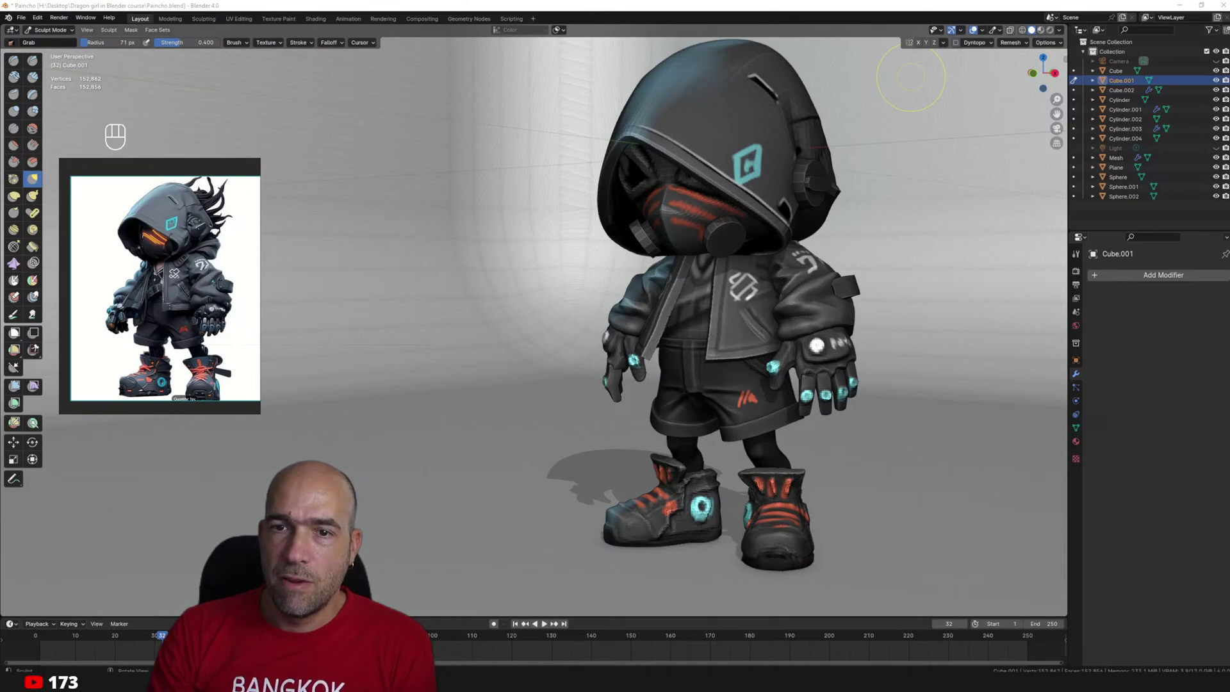
{"action": "left_click_drag", "start_coordinate": [1228, 151], "coordinate": [527, 205]}
{"action": "left_click", "coordinate": [1128, 198]}
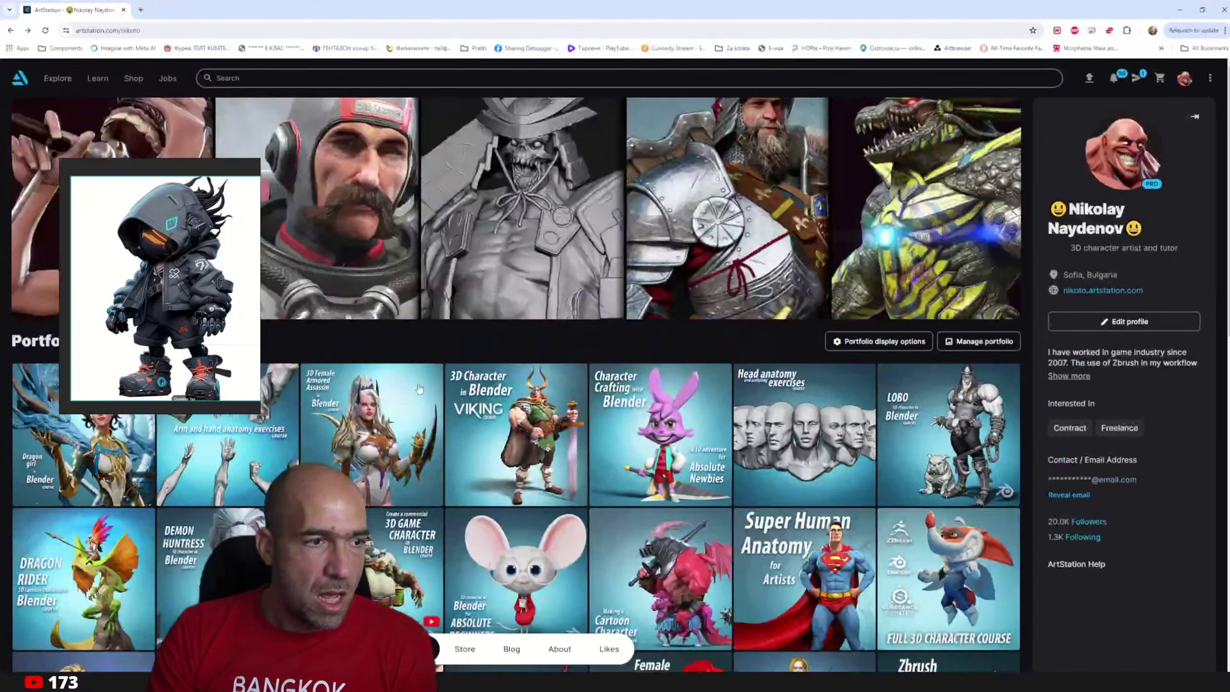
{"action": "left_click", "coordinate": [103, 458]}
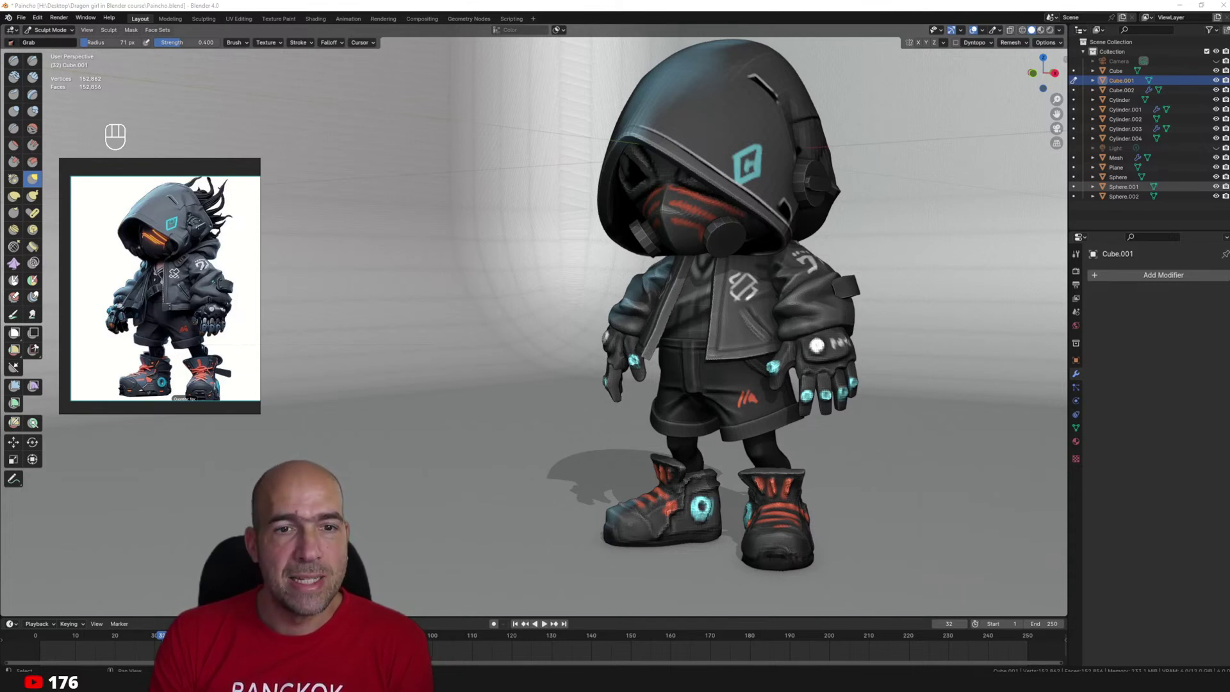
Lighten the World background color to a medium gray and save the Blender file.
{"action": "left_click", "coordinate": [1076, 326]}
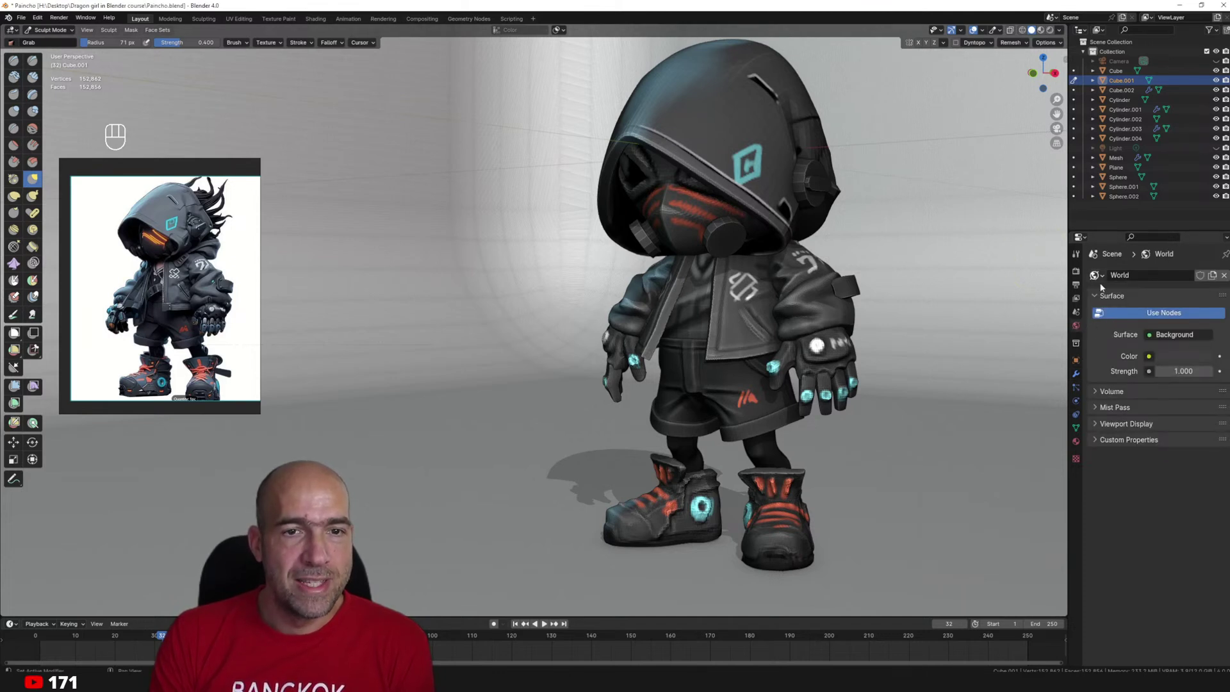
{"action": "left_click", "coordinate": [1176, 357]}
{"action": "left_click_drag", "start_coordinate": [1202, 185], "coordinate": [1203, 217]}
{"action": "left_click", "coordinate": [1178, 356]}
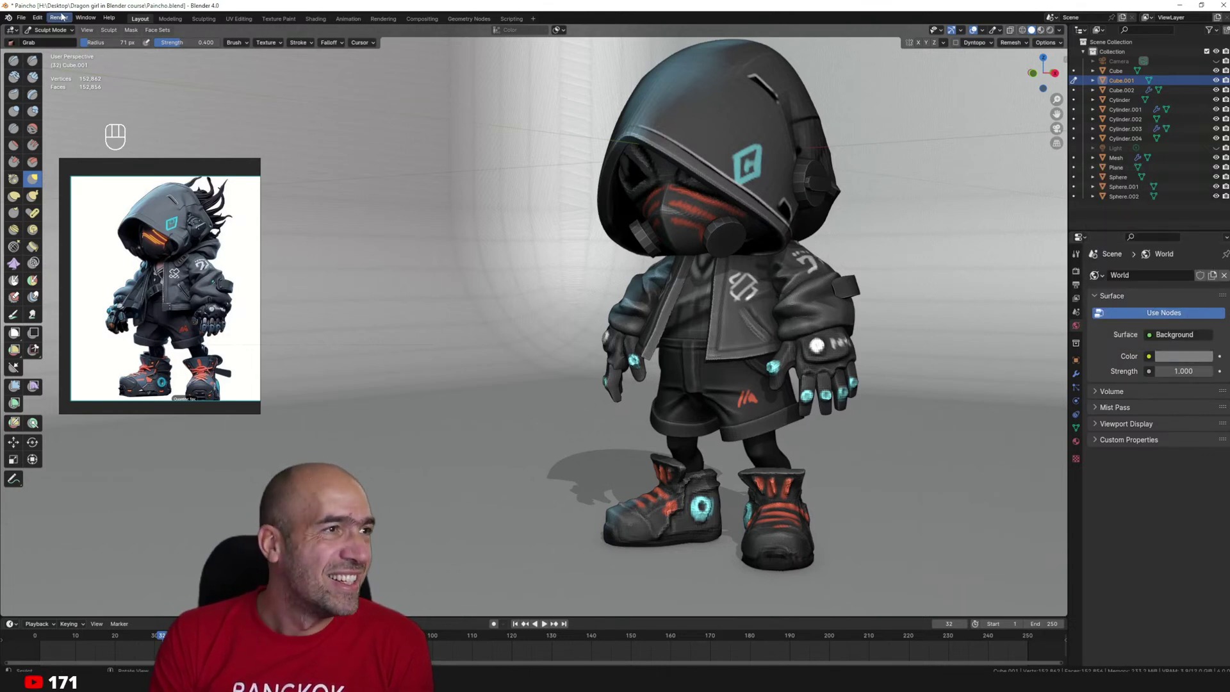
{"action": "left_click", "coordinate": [28, 18]}
{"action": "left_click", "coordinate": [29, 78]}
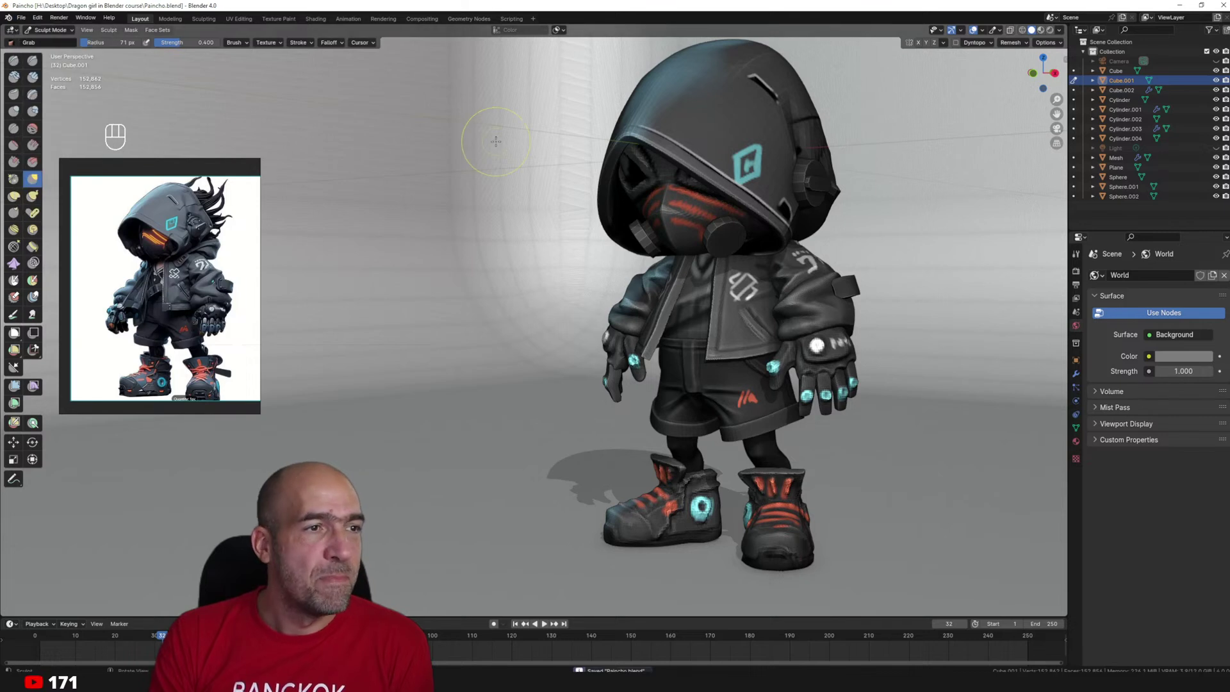
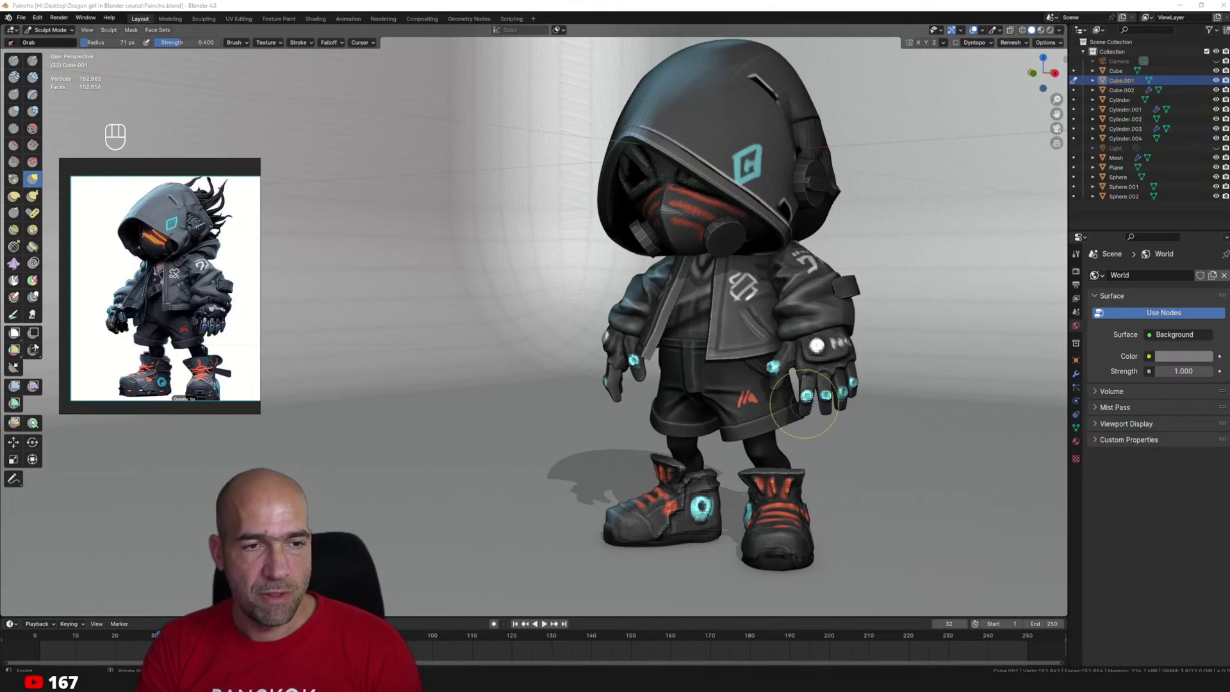
Examine the character's gloved hand, painted fingertips and shorts up close, and then the whole figure.
{"action": "left_click_drag", "start_coordinate": [816, 413], "coordinate": [784, 406], "text": "alt"}
{"action": "left_click_drag", "start_coordinate": [890, 390], "coordinate": [858, 377], "text": "ctrl+alt"}
{"action": "mouse_move", "coordinate": [858, 378]}
{"action": "left_mouse_down", "text": "ctrl+alt"}
{"action": "mouse_move", "coordinate": [874, 282]}
{"action": "mouse_move", "coordinate": [852, 281]}
{"action": "mouse_move", "coordinate": [858, 322]}
{"action": "left_mouse_up", "text": "ctrl+alt"}
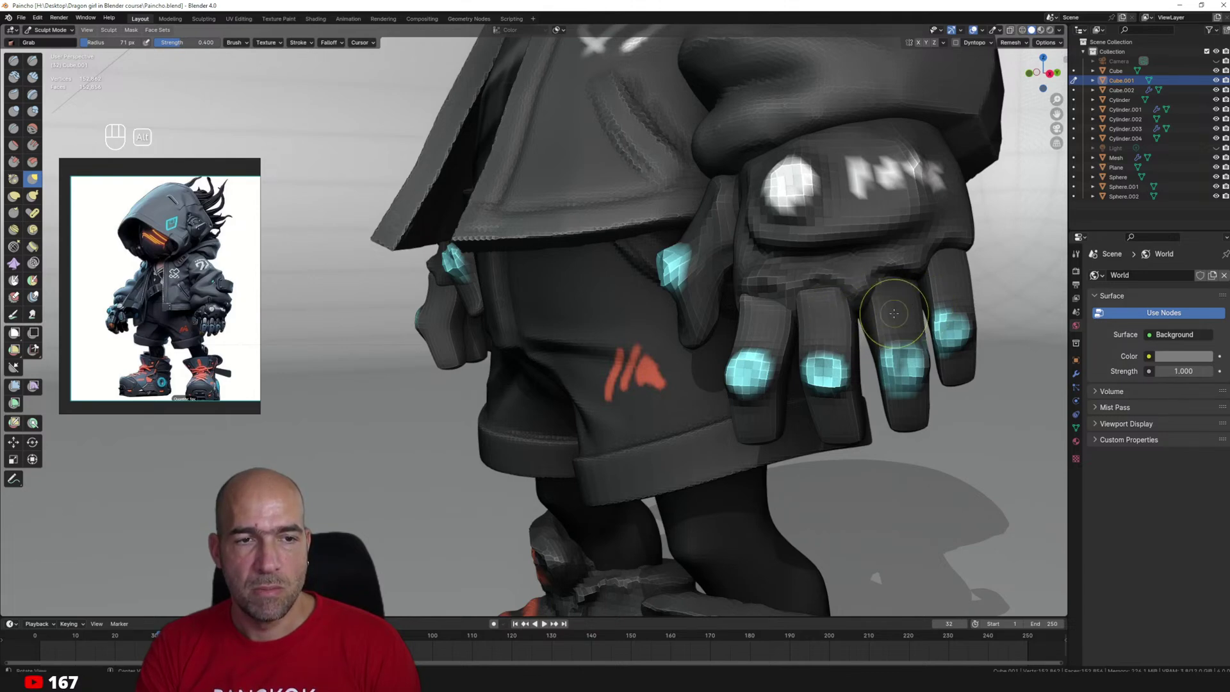
{"action": "left_click_drag", "start_coordinate": [907, 310], "coordinate": [910, 314], "text": "alt"}
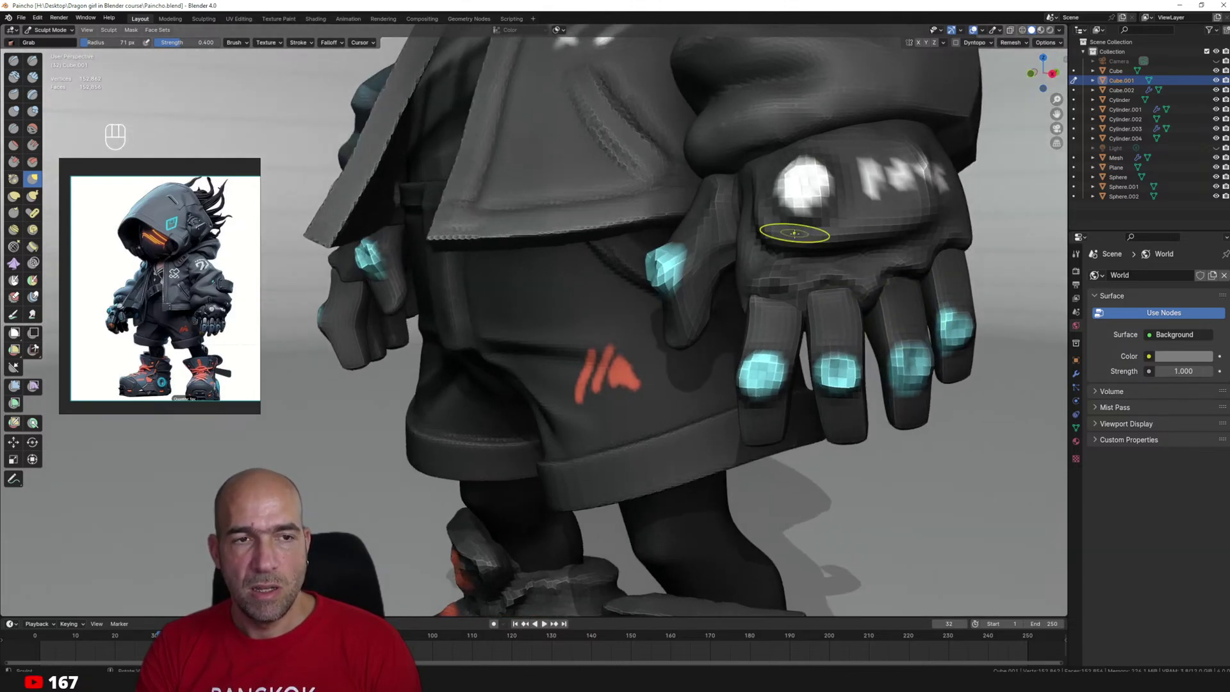
{"action": "mouse_move", "coordinate": [873, 206]}
{"action": "left_mouse_down", "text": "alt"}
{"action": "mouse_move", "coordinate": [877, 275]}
{"action": "mouse_move", "coordinate": [827, 298]}
{"action": "mouse_move", "coordinate": [910, 281]}
{"action": "mouse_move", "coordinate": [935, 349]}
{"action": "mouse_move", "coordinate": [906, 349]}
{"action": "left_mouse_up", "text": "alt"}
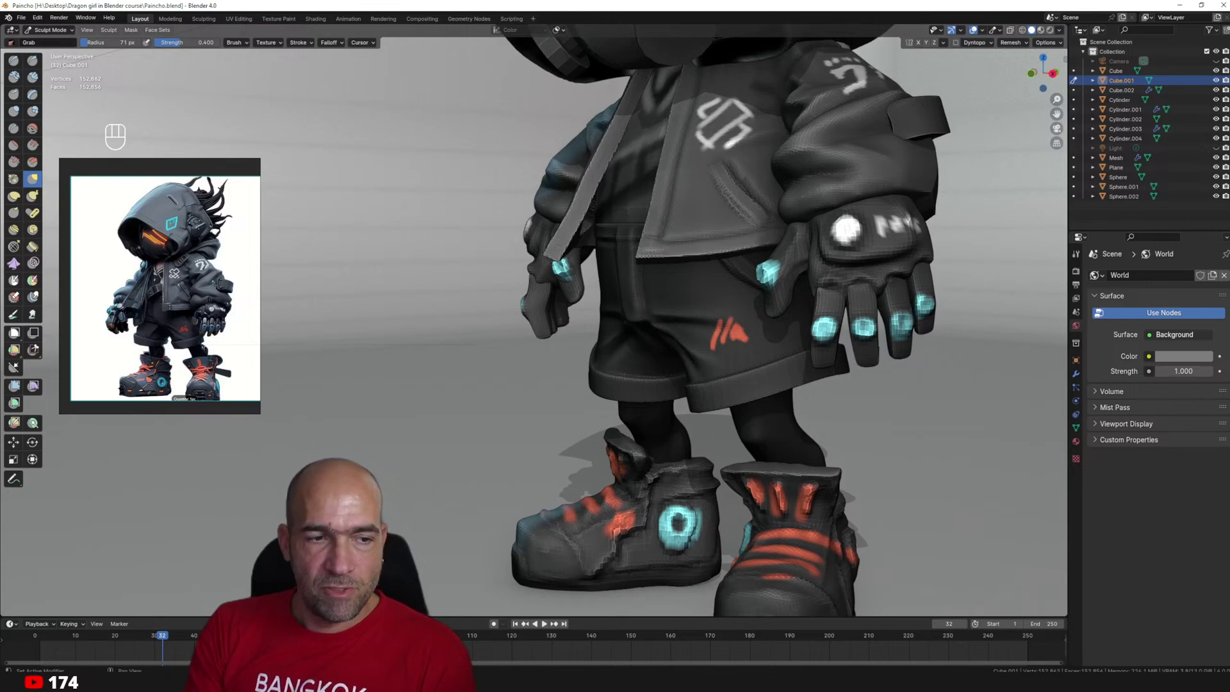
{"action": "mouse_move", "coordinate": [971, 405]}
{"action": "middle_mouse_down", "text": "ctrl+alt"}
{"action": "mouse_move", "coordinate": [970, 452]}
{"action": "mouse_move", "coordinate": [974, 417]}
{"action": "middle_mouse_up", "text": "ctrl+alt"}
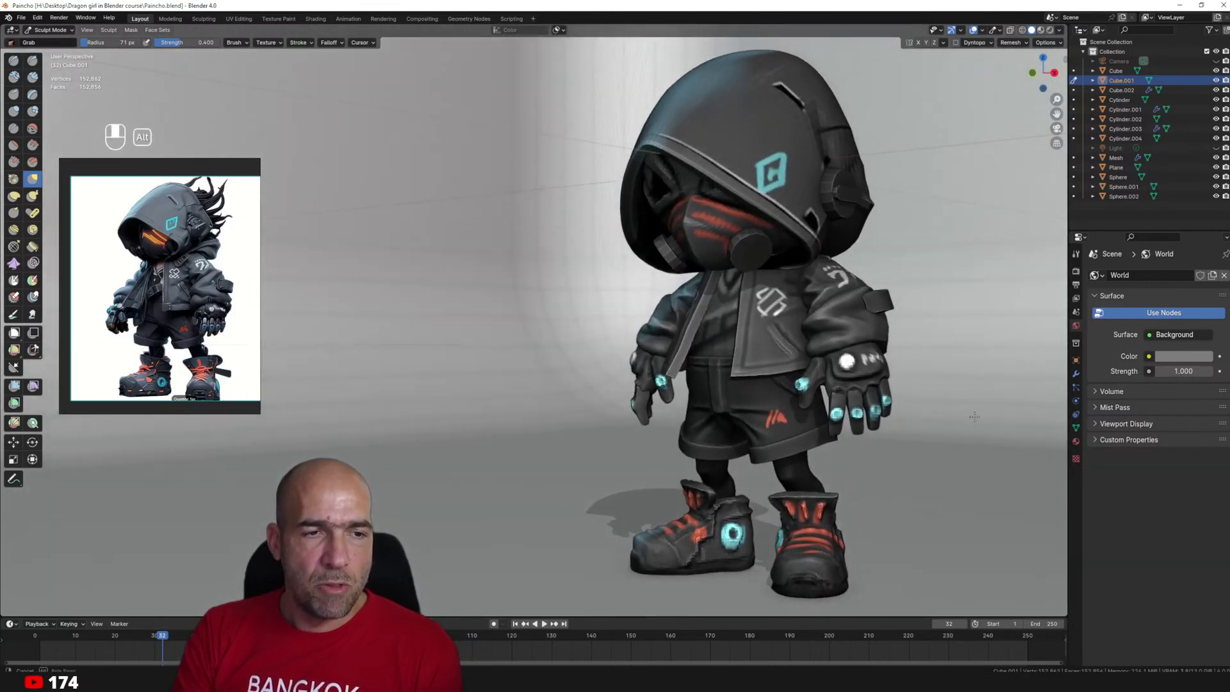